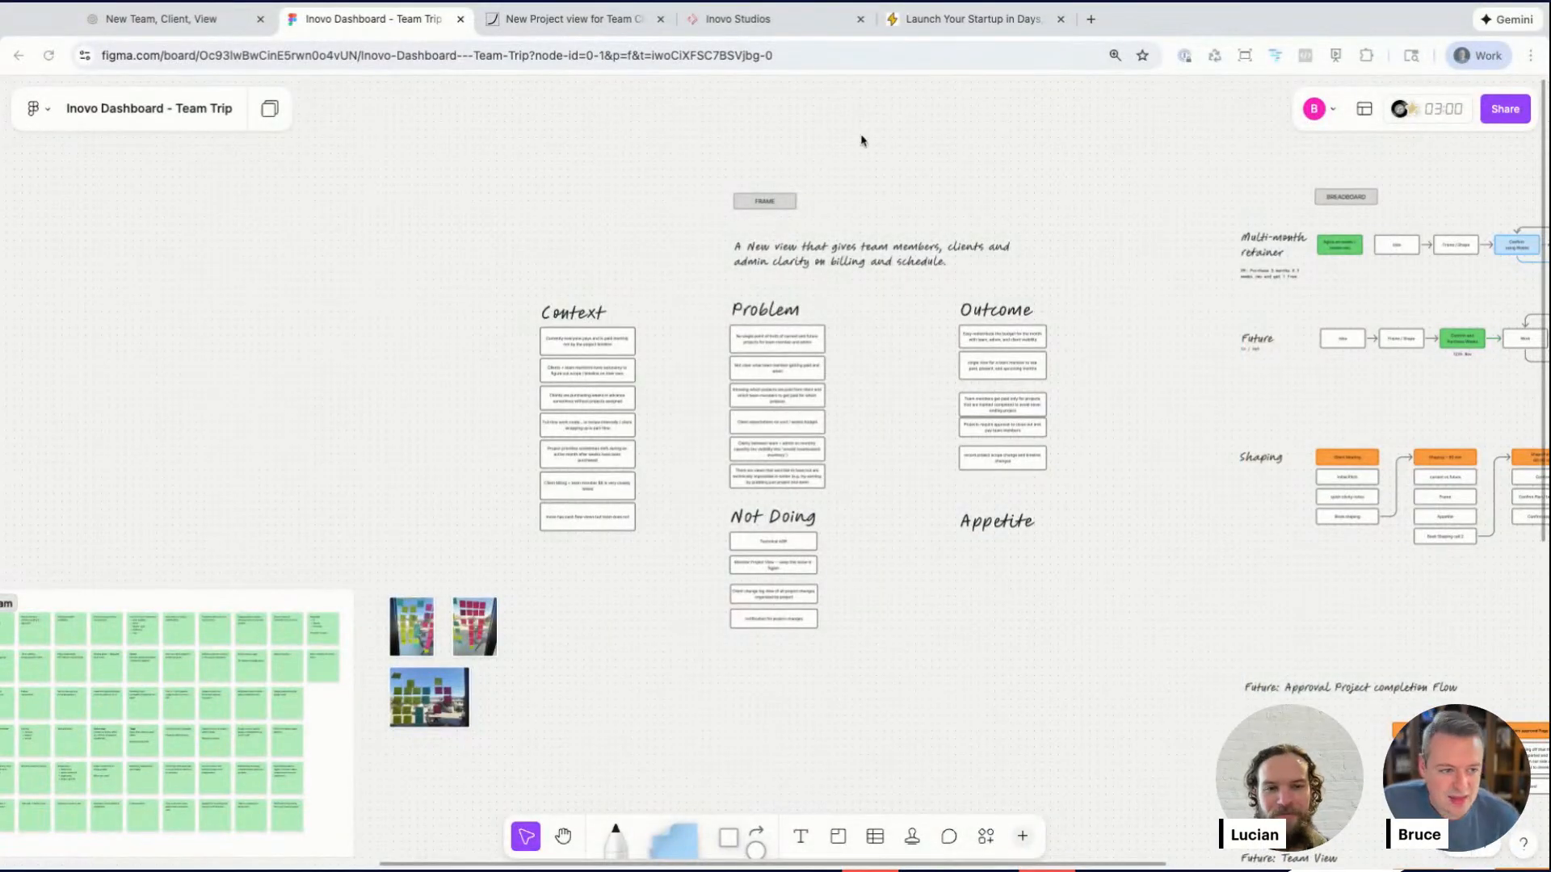
Step: Pan around the board to examine the Admin, Client and Team sticky-note clusters and their photos
scroll(677, 208, "right", 2)
scroll(677, 208, "right", 6)
scroll(677, 207, "down", 1)
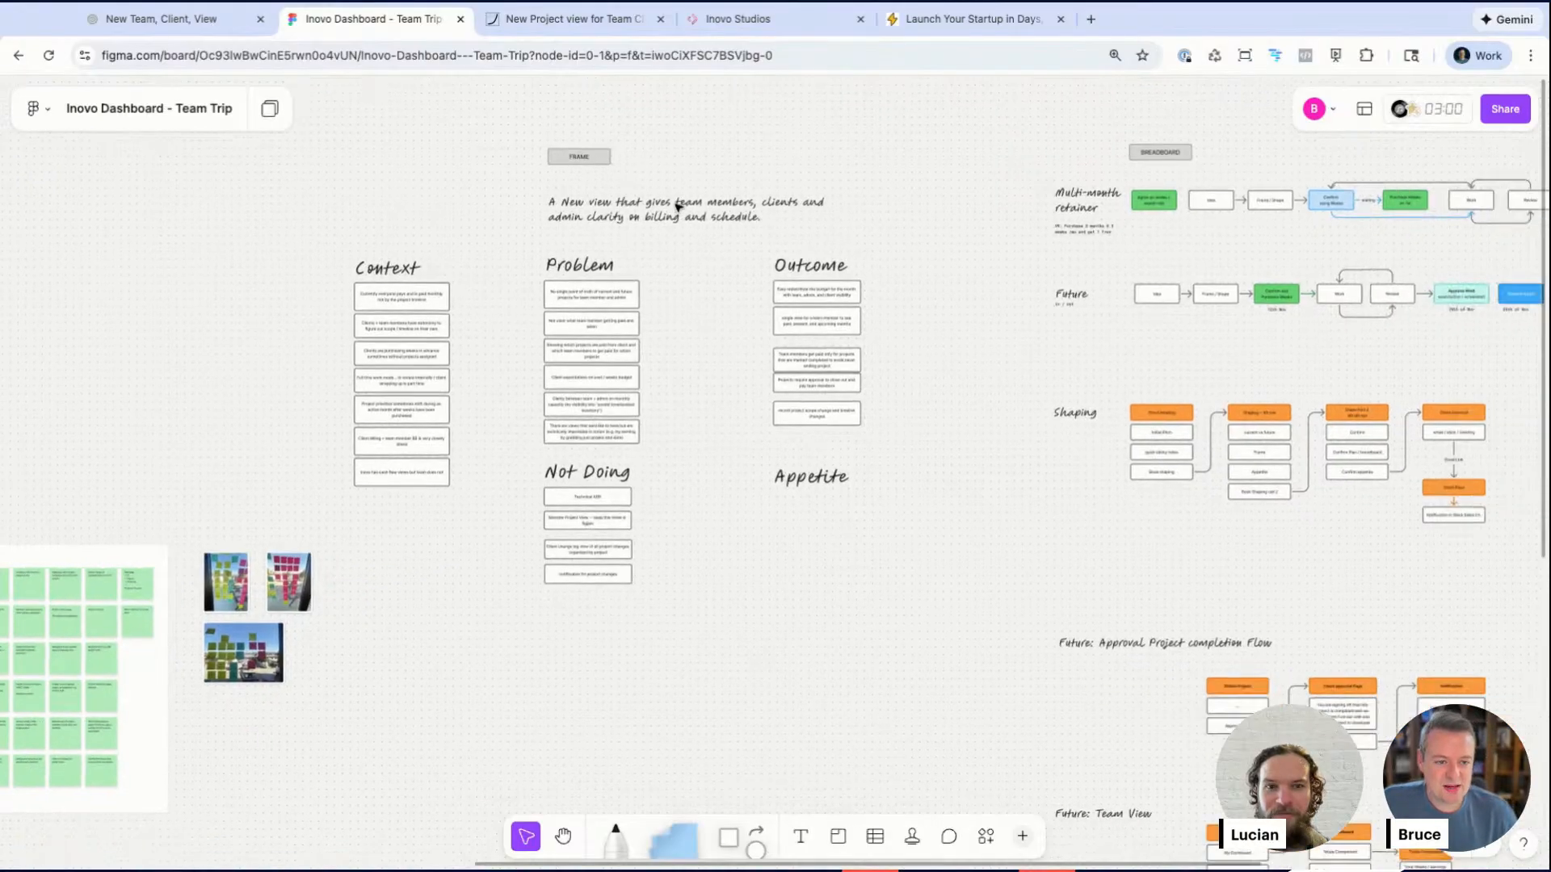
scroll(447, 300, "up", 3)
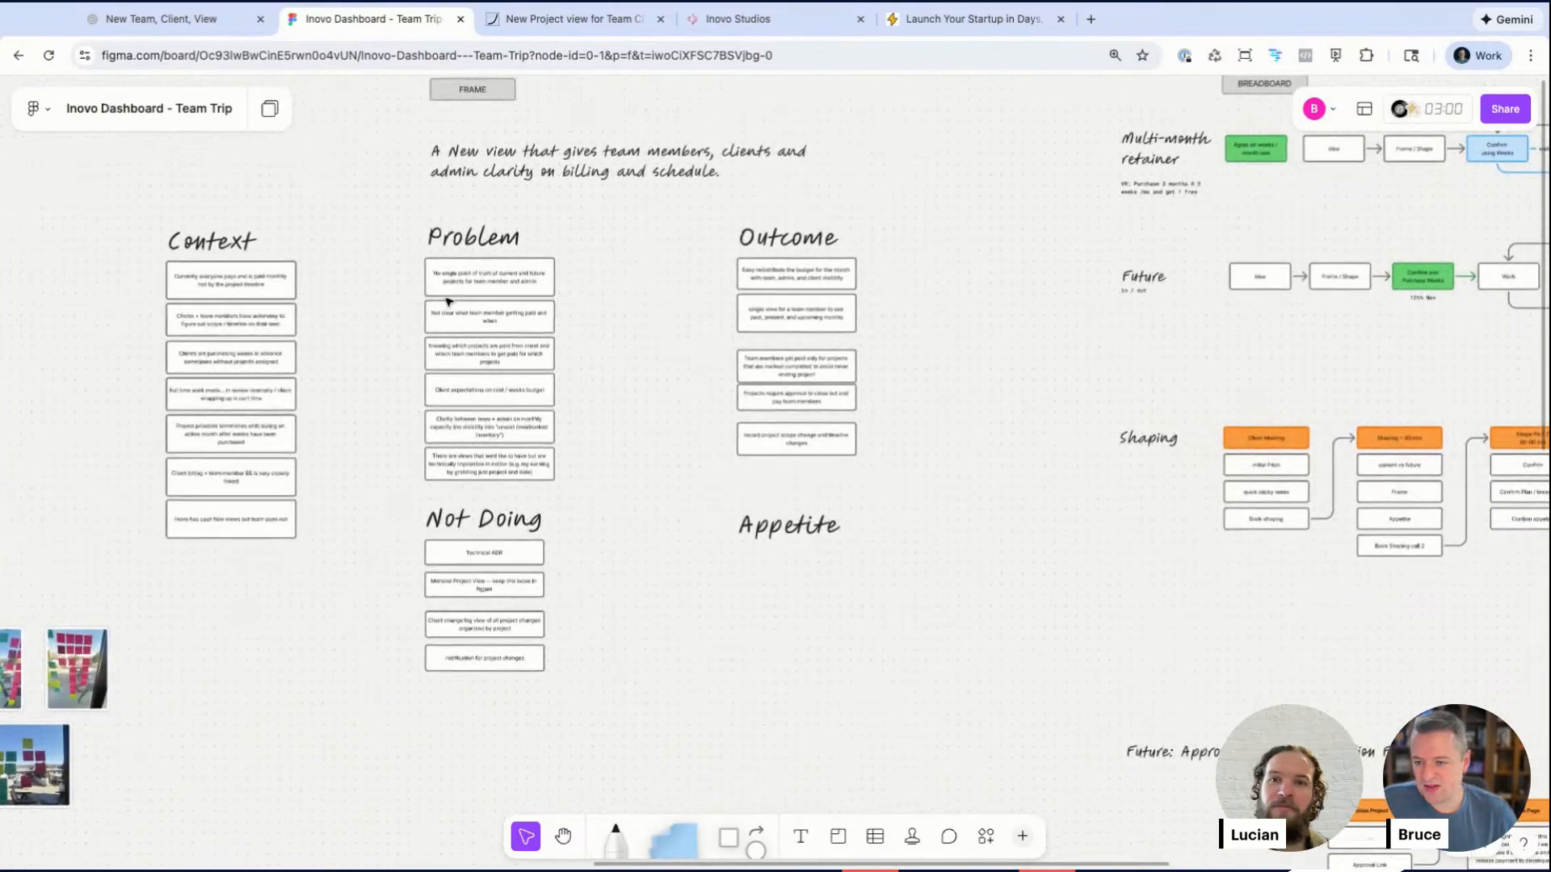
scroll(173, 239, "up", 1)
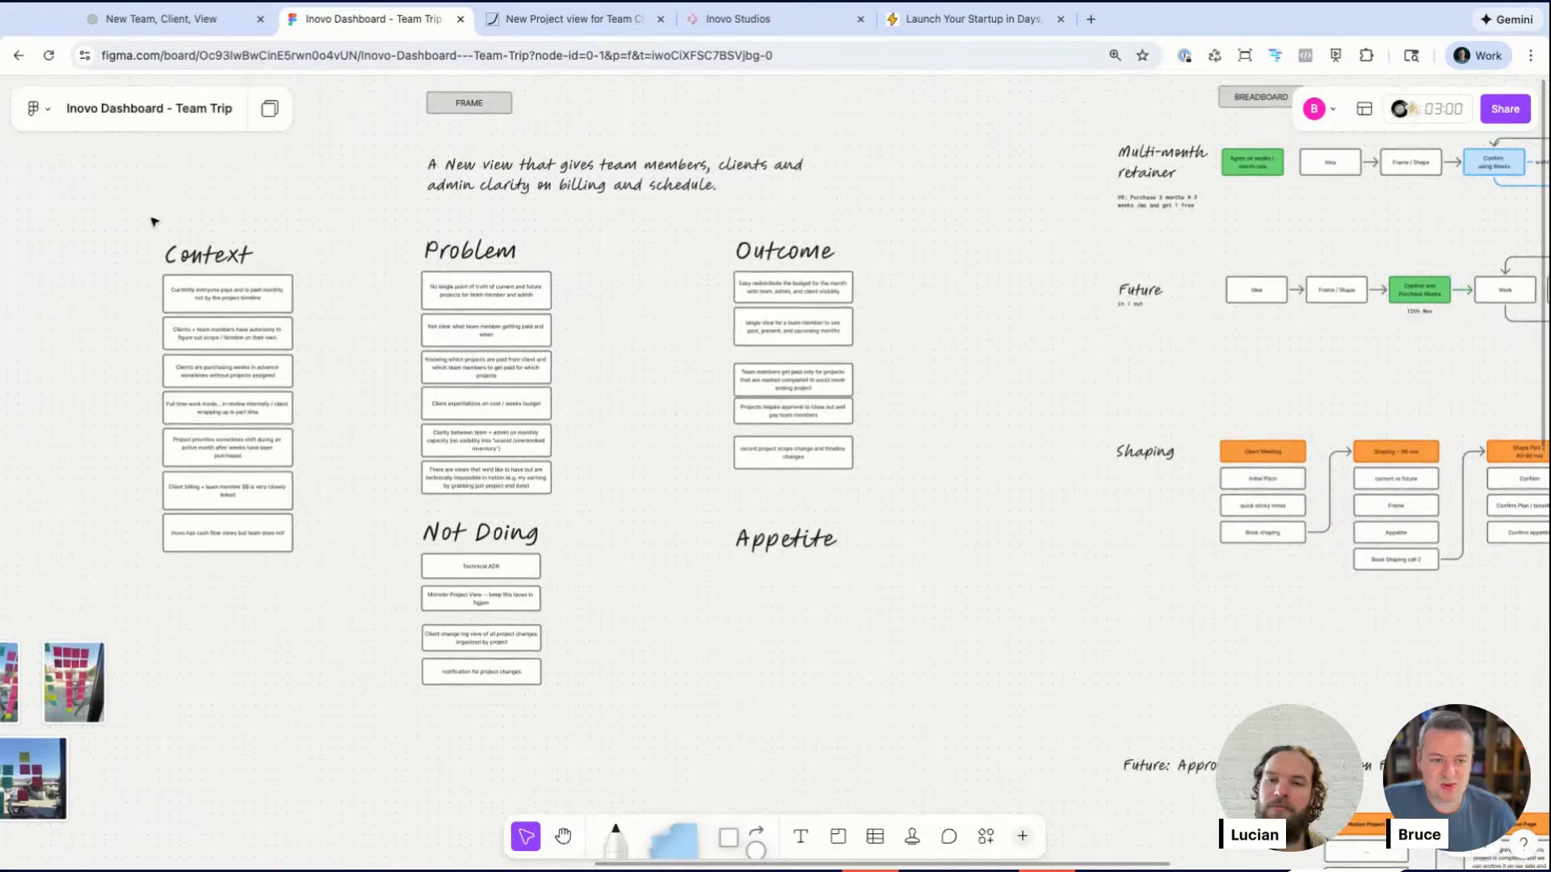
scroll(451, 553, "left", 20)
scroll(451, 552, "down", 8)
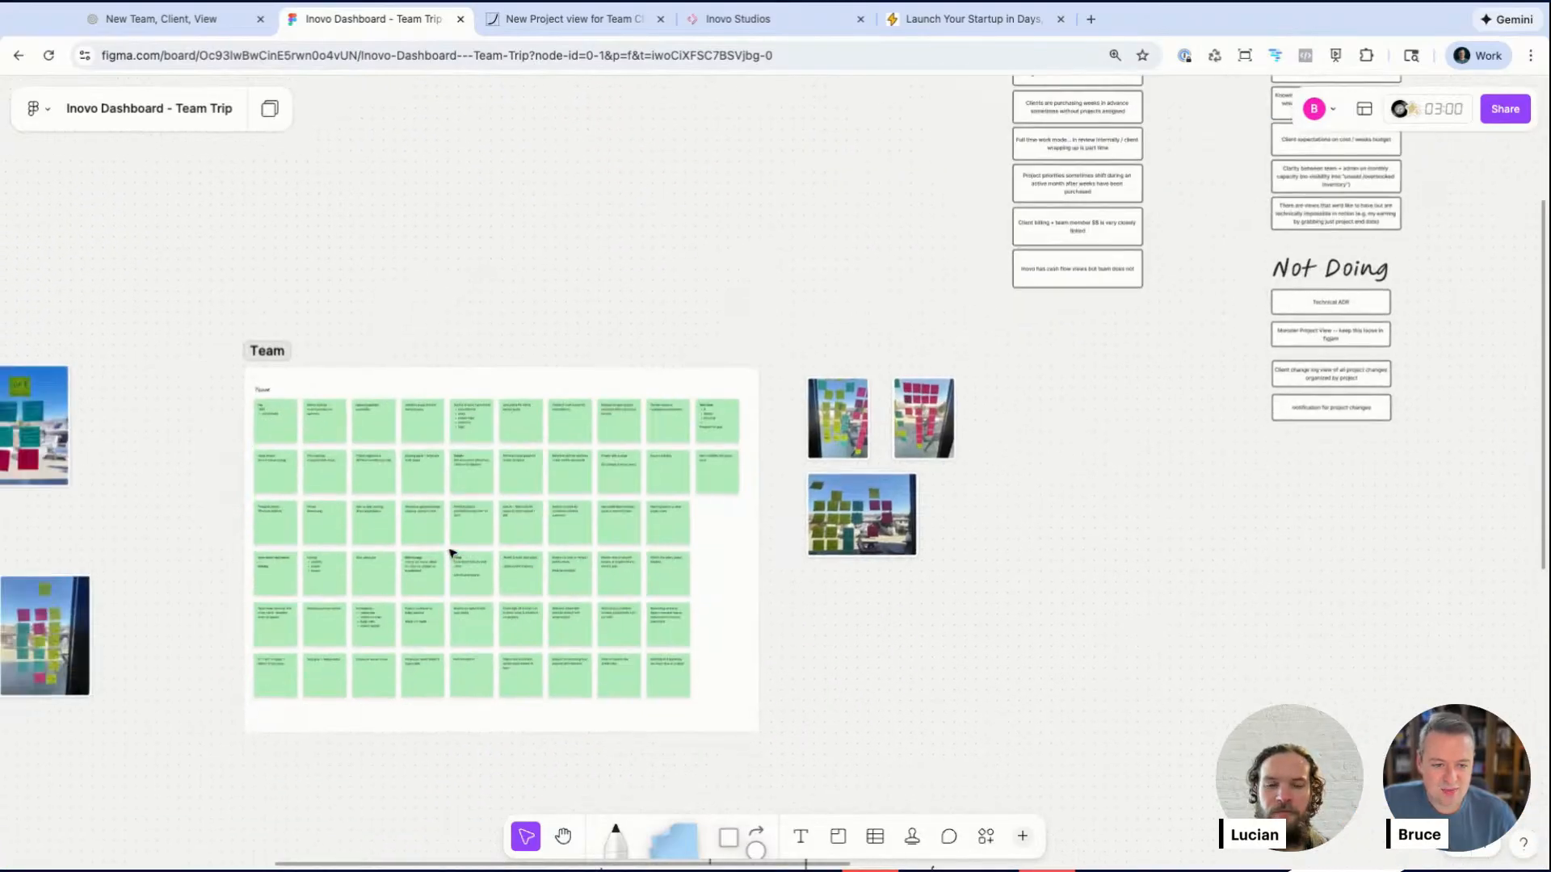
scroll(450, 552, "down", 2)
scroll(451, 552, "left", 5)
scroll(451, 553, "down", 4)
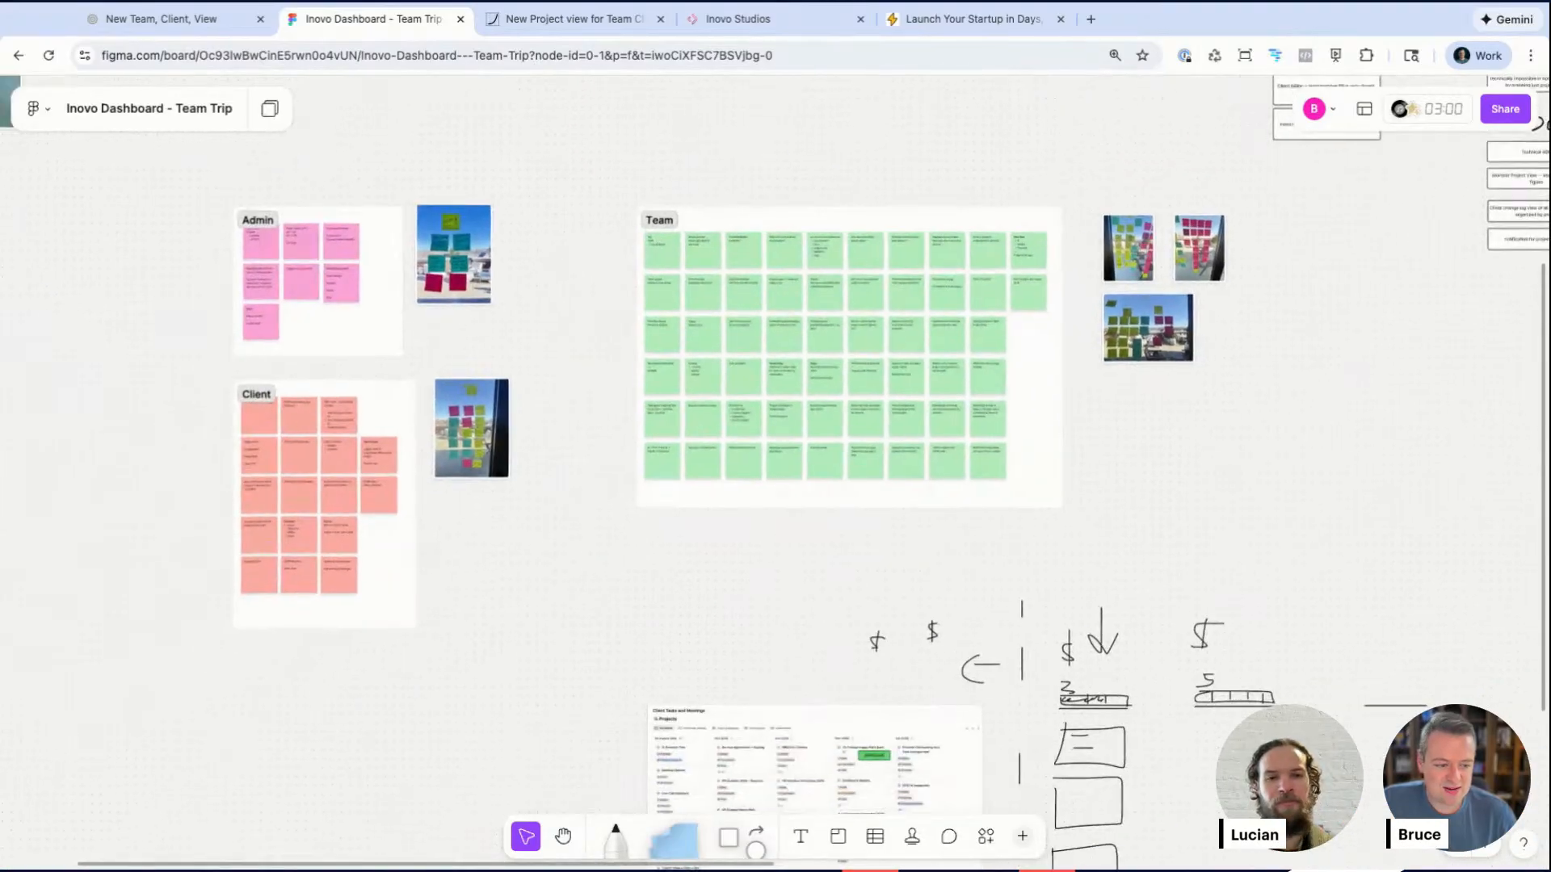
scroll(451, 552, "right", 3)
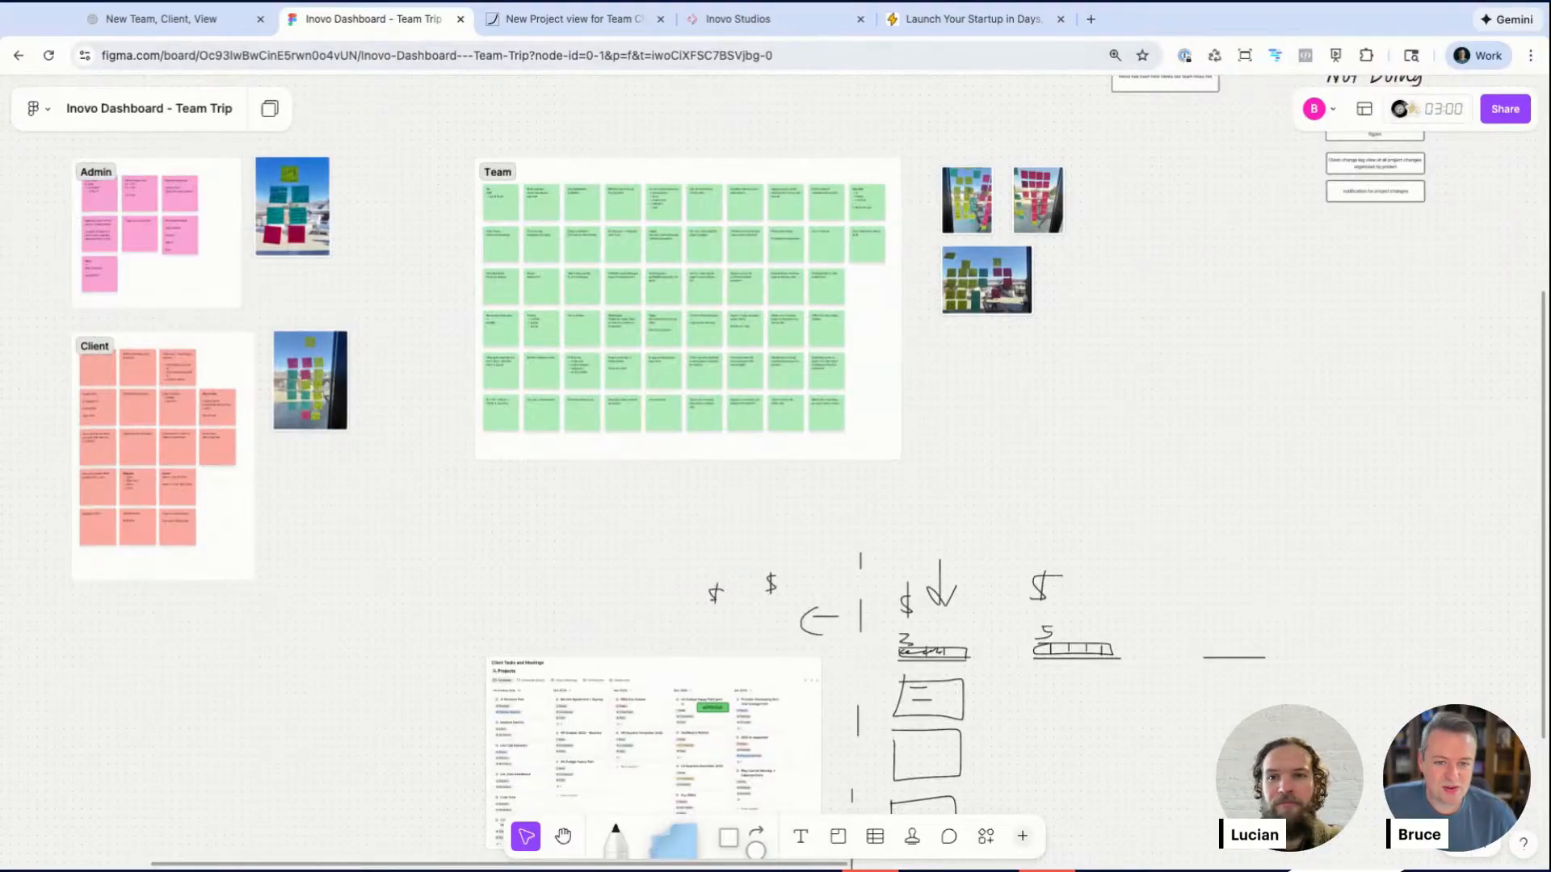
scroll(321, 203, "left", 1)
scroll(208, 210, "up", 5)
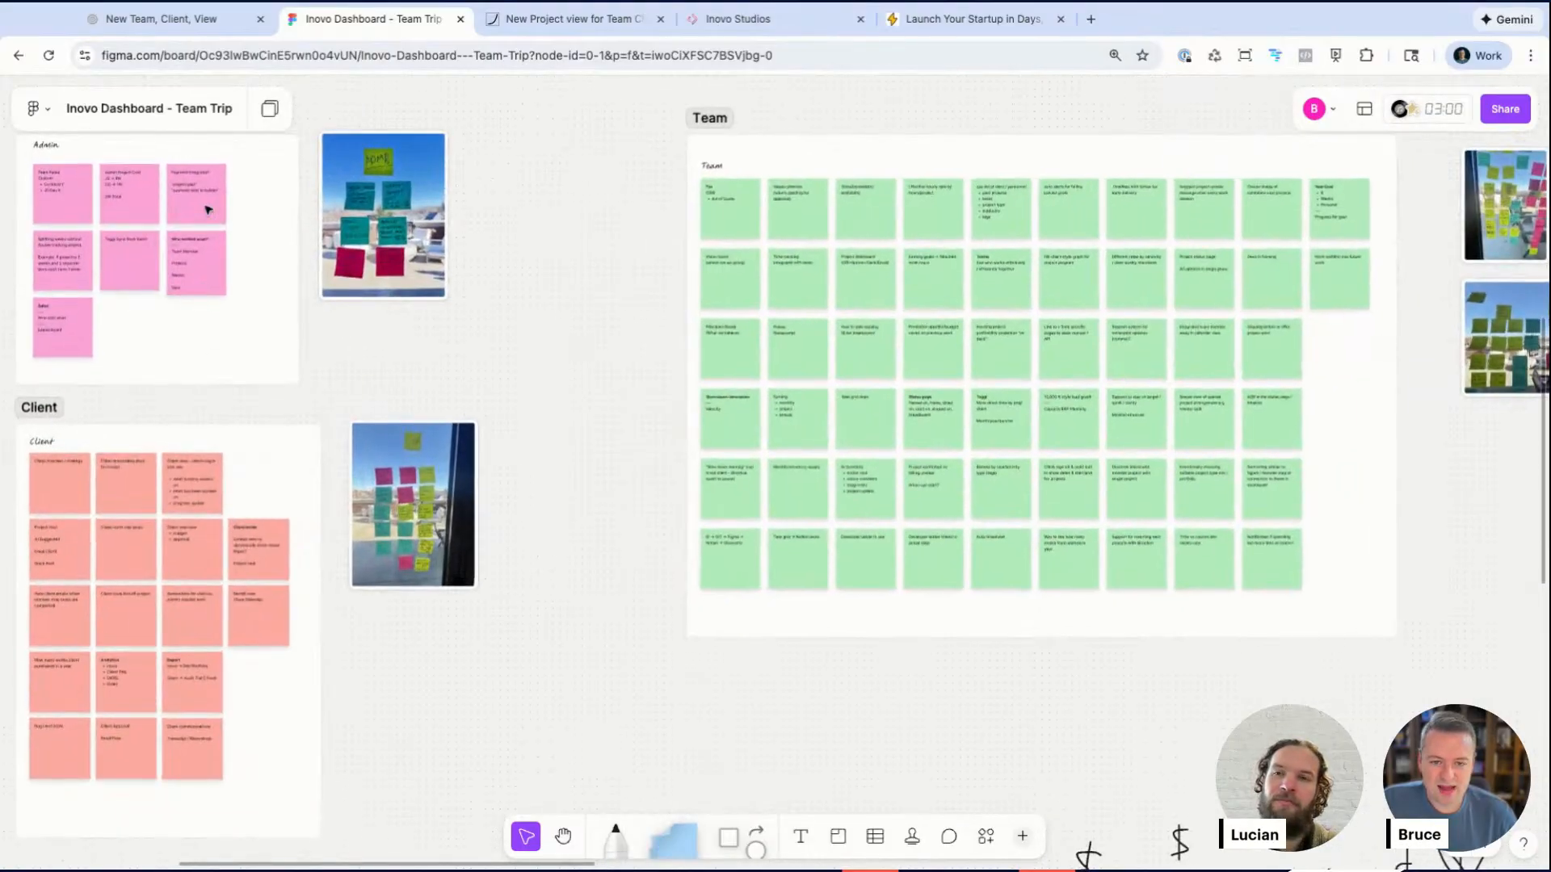
scroll(208, 210, "up", 1)
scroll(208, 210, "left", 1)
scroll(912, 333, "right", 3)
scroll(912, 333, "down", 1)
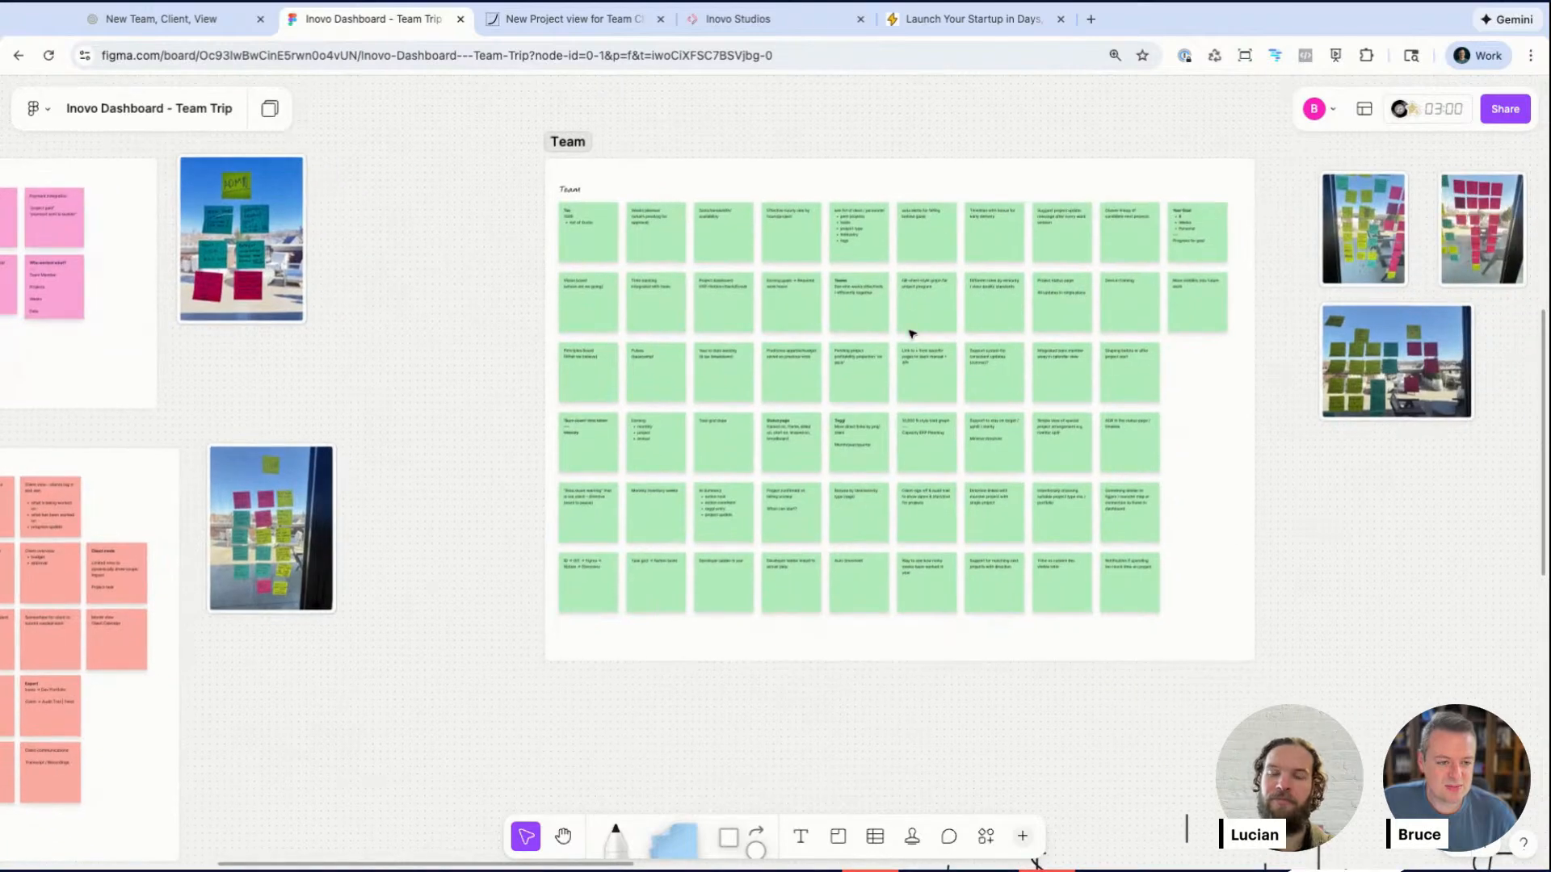
scroll(115, 284, "right", 3)
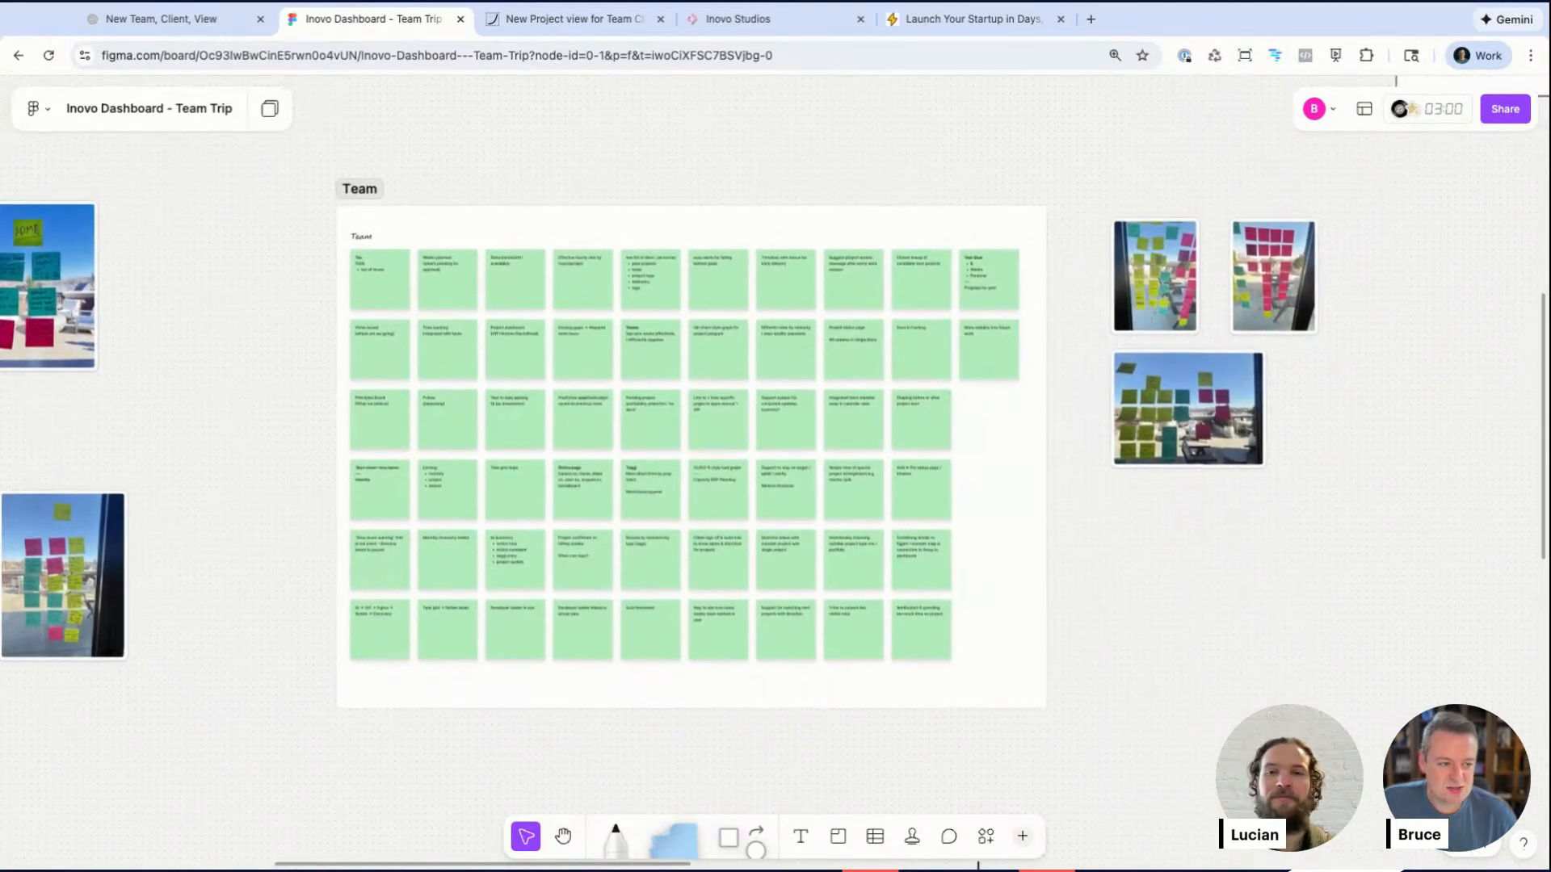
scroll(116, 284, "left", 5)
scroll(353, 231, "up", 5)
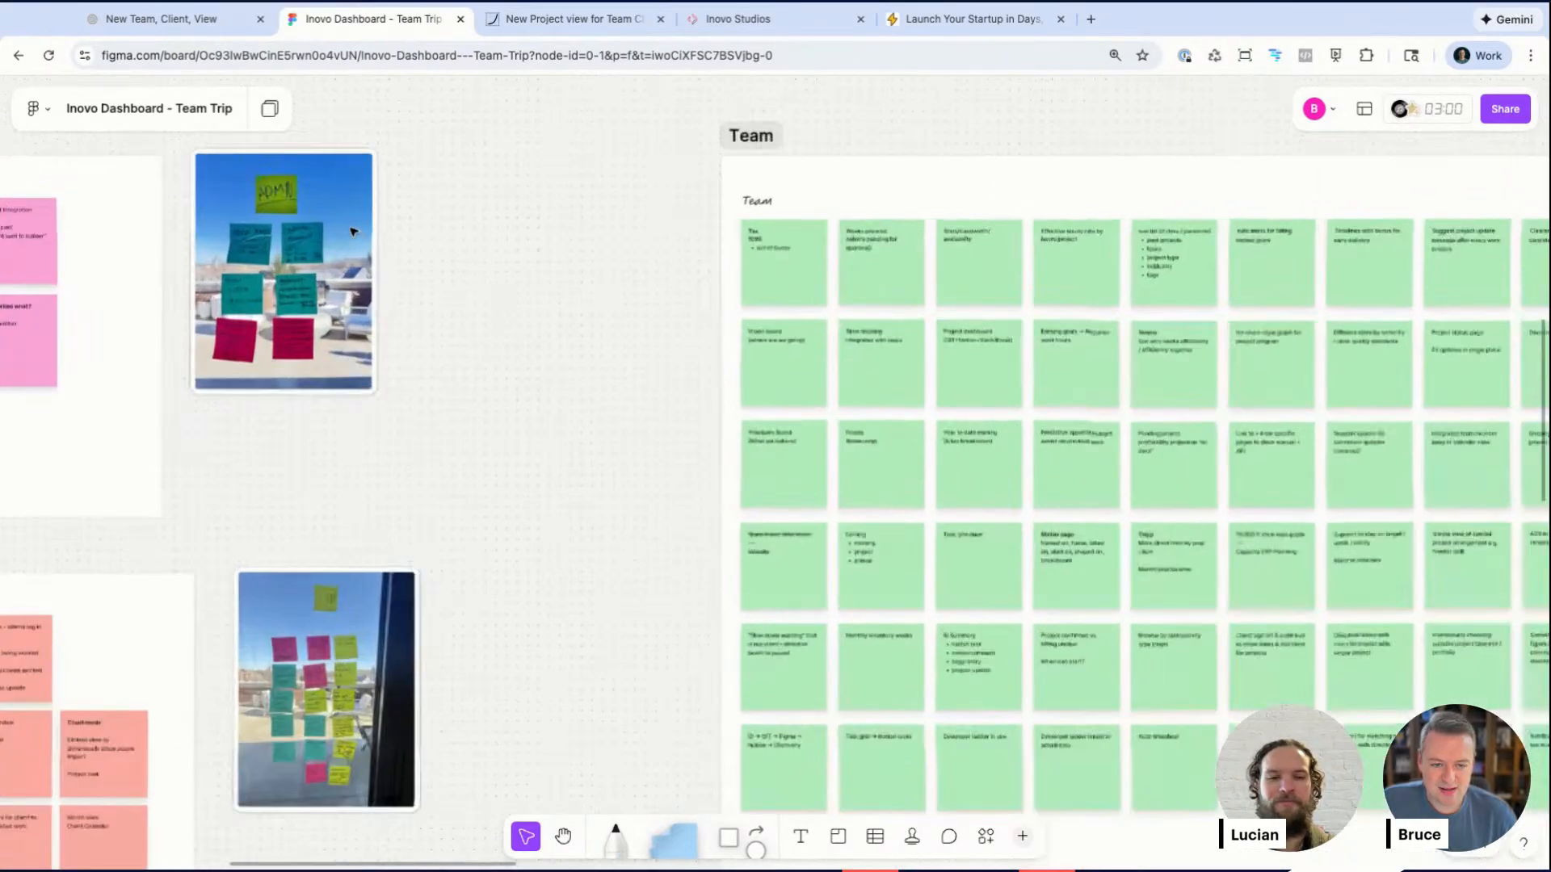
scroll(353, 232, "up", 10)
scroll(353, 232, "left", 8)
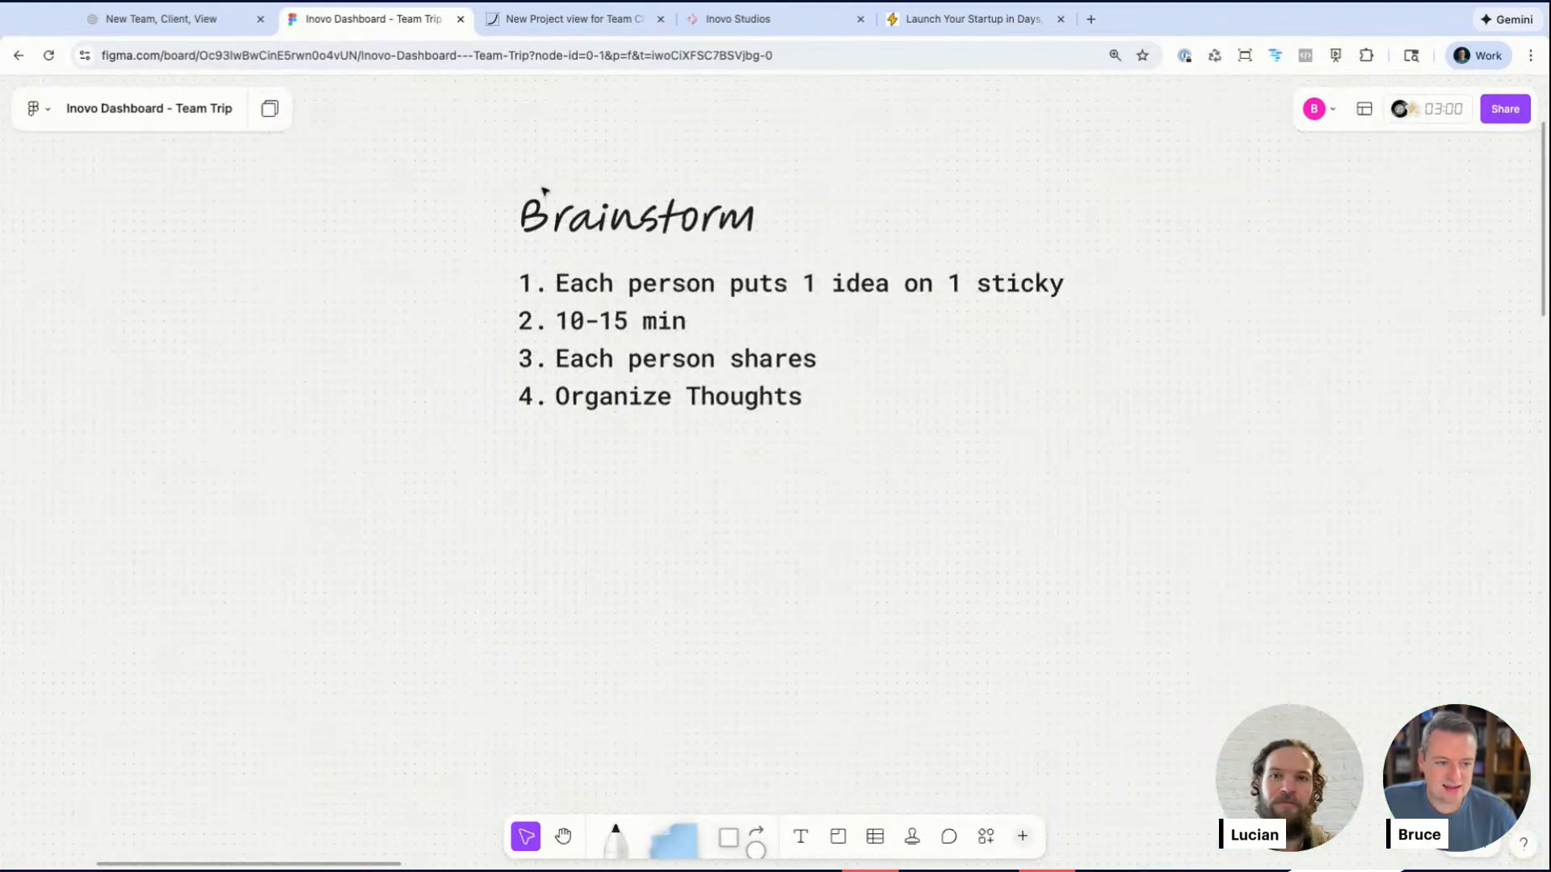
Step: Pan across the board to examine the Brainstorm instructions and the pitch's Context, Problem and Outcome sections
scroll(633, 361, "down", 10)
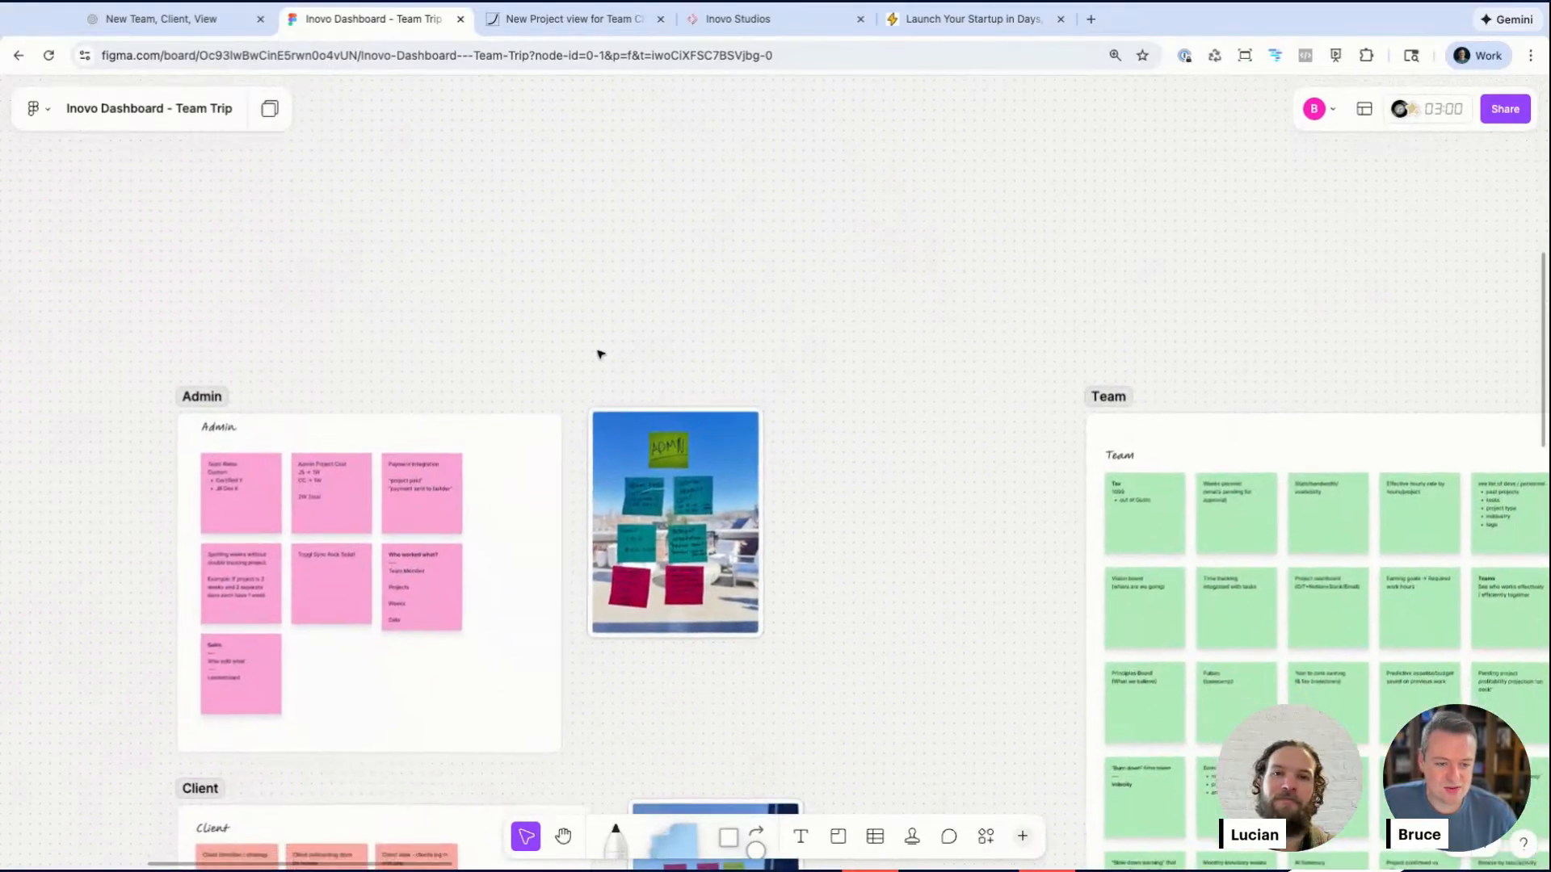
scroll(682, 495, "up", 3)
scroll(682, 494, "down", 5)
scroll(683, 495, "right", 10)
scroll(682, 494, "down", 5)
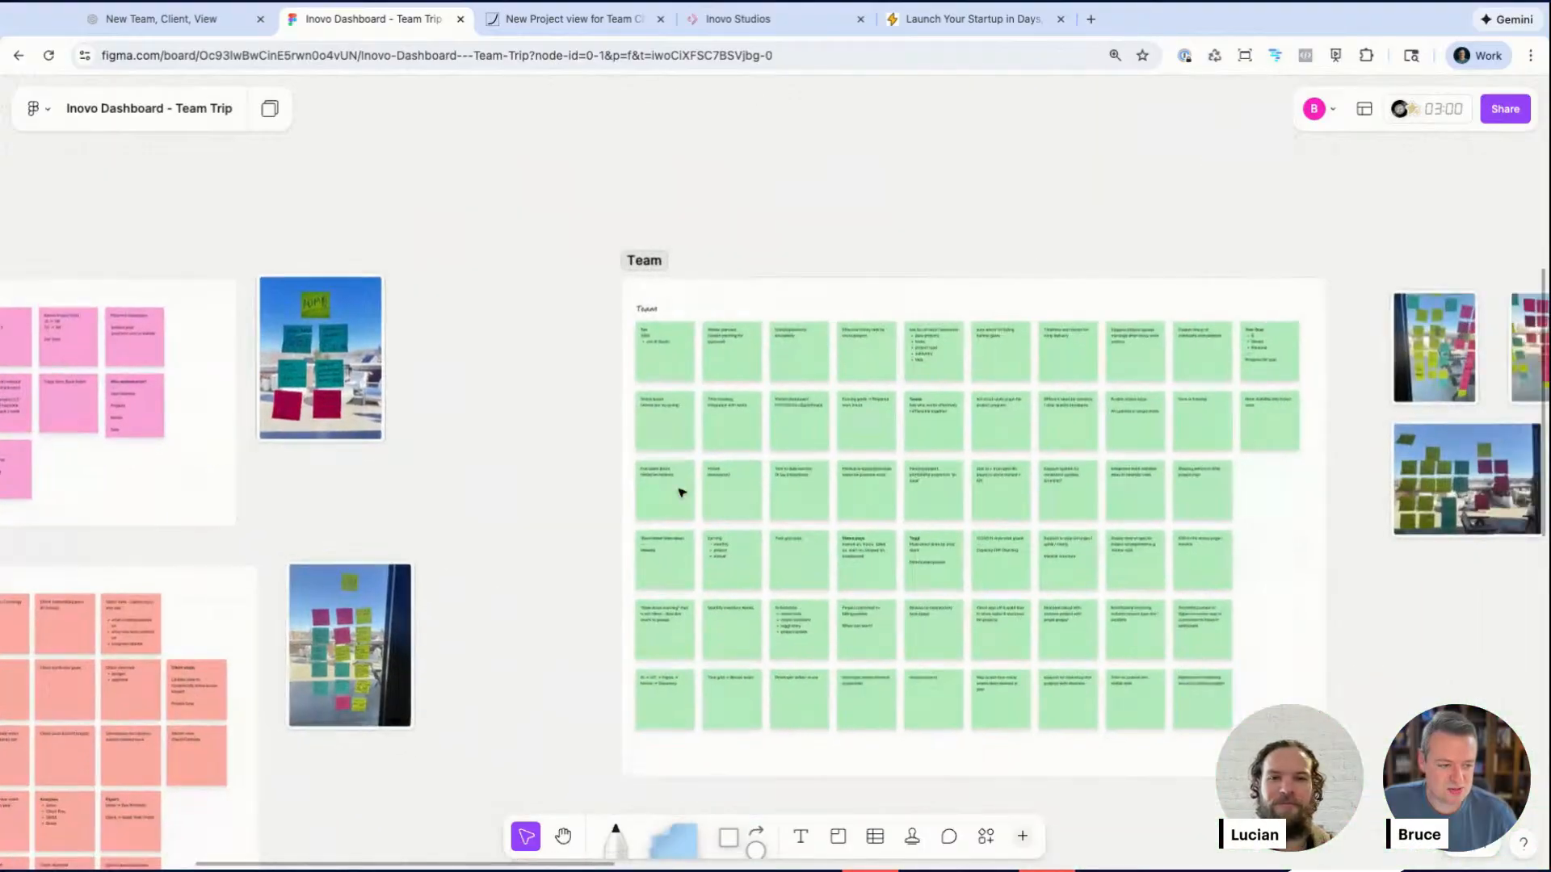
scroll(681, 493, "down", 5)
scroll(681, 492, "down", 3)
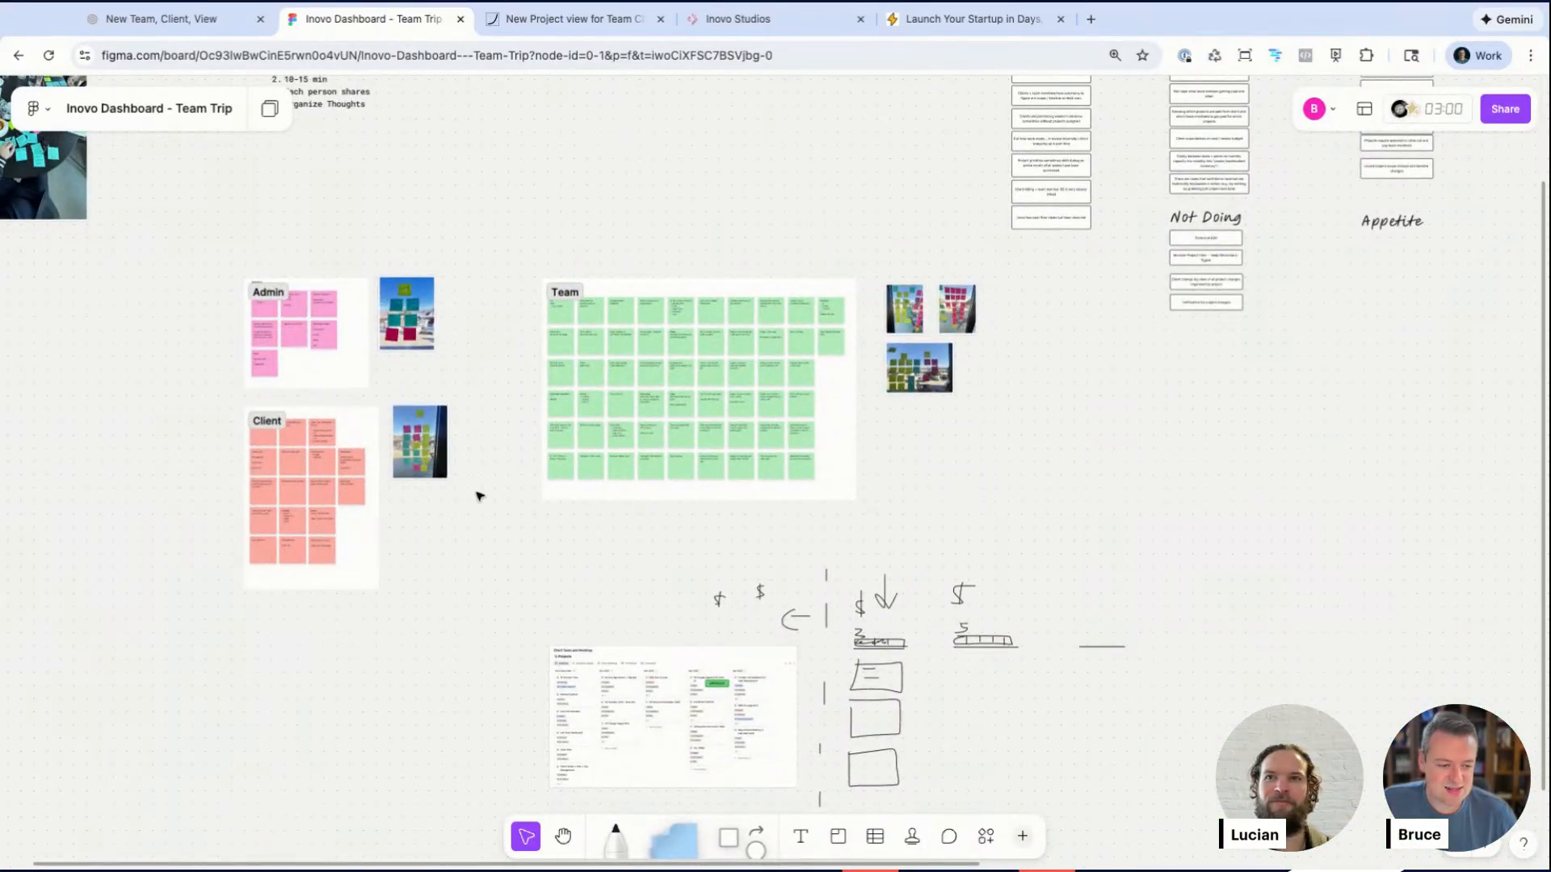
scroll(479, 495, "down", 4)
scroll(479, 495, "right", 4)
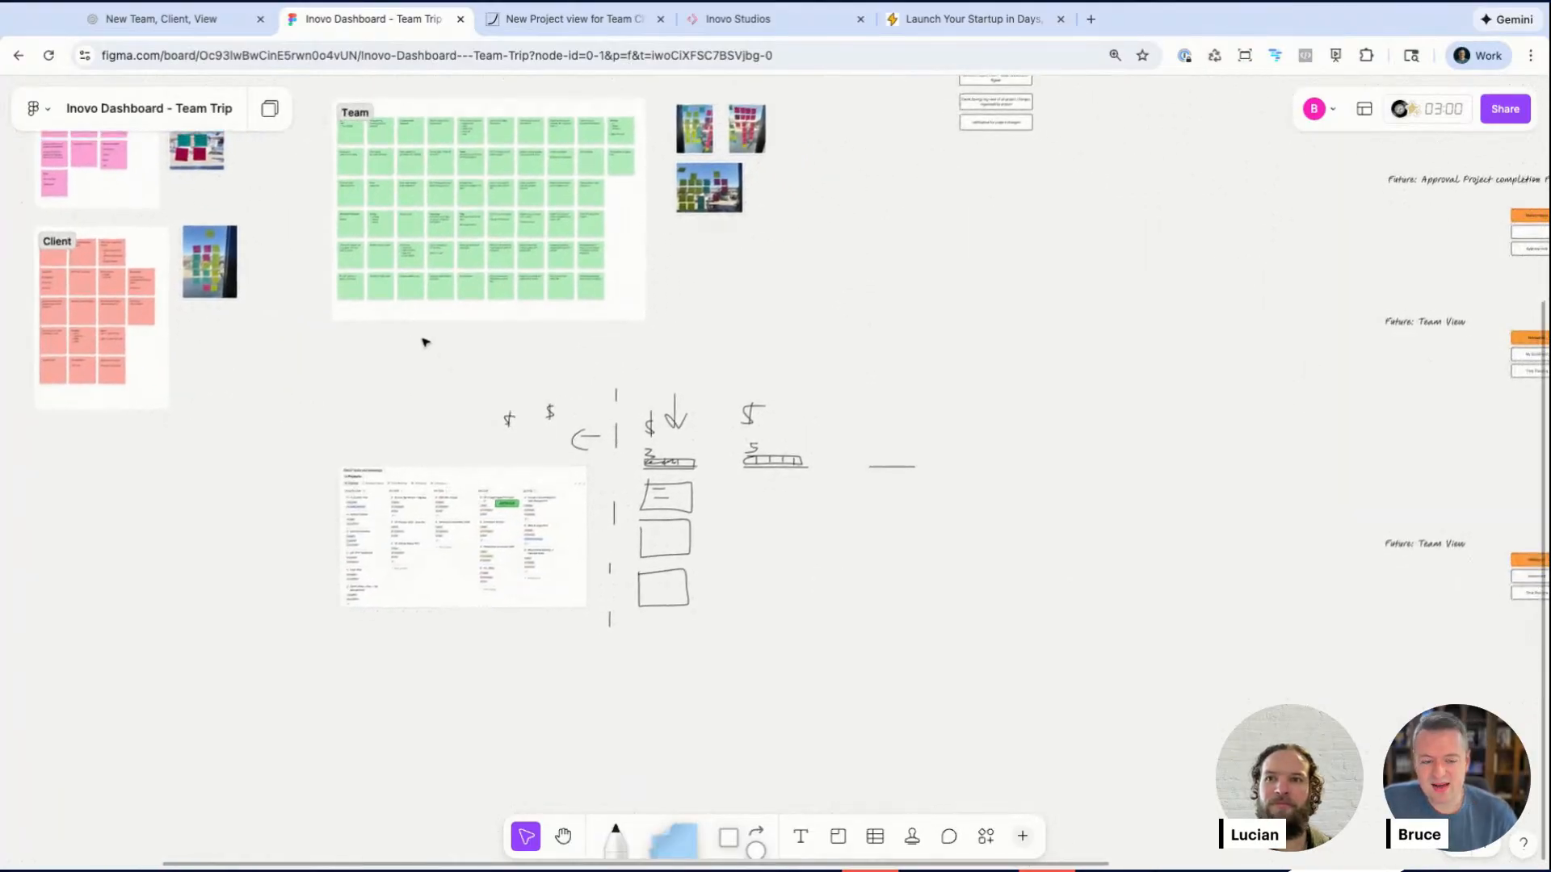
scroll(426, 341, "up", 4)
scroll(426, 342, "left", 2)
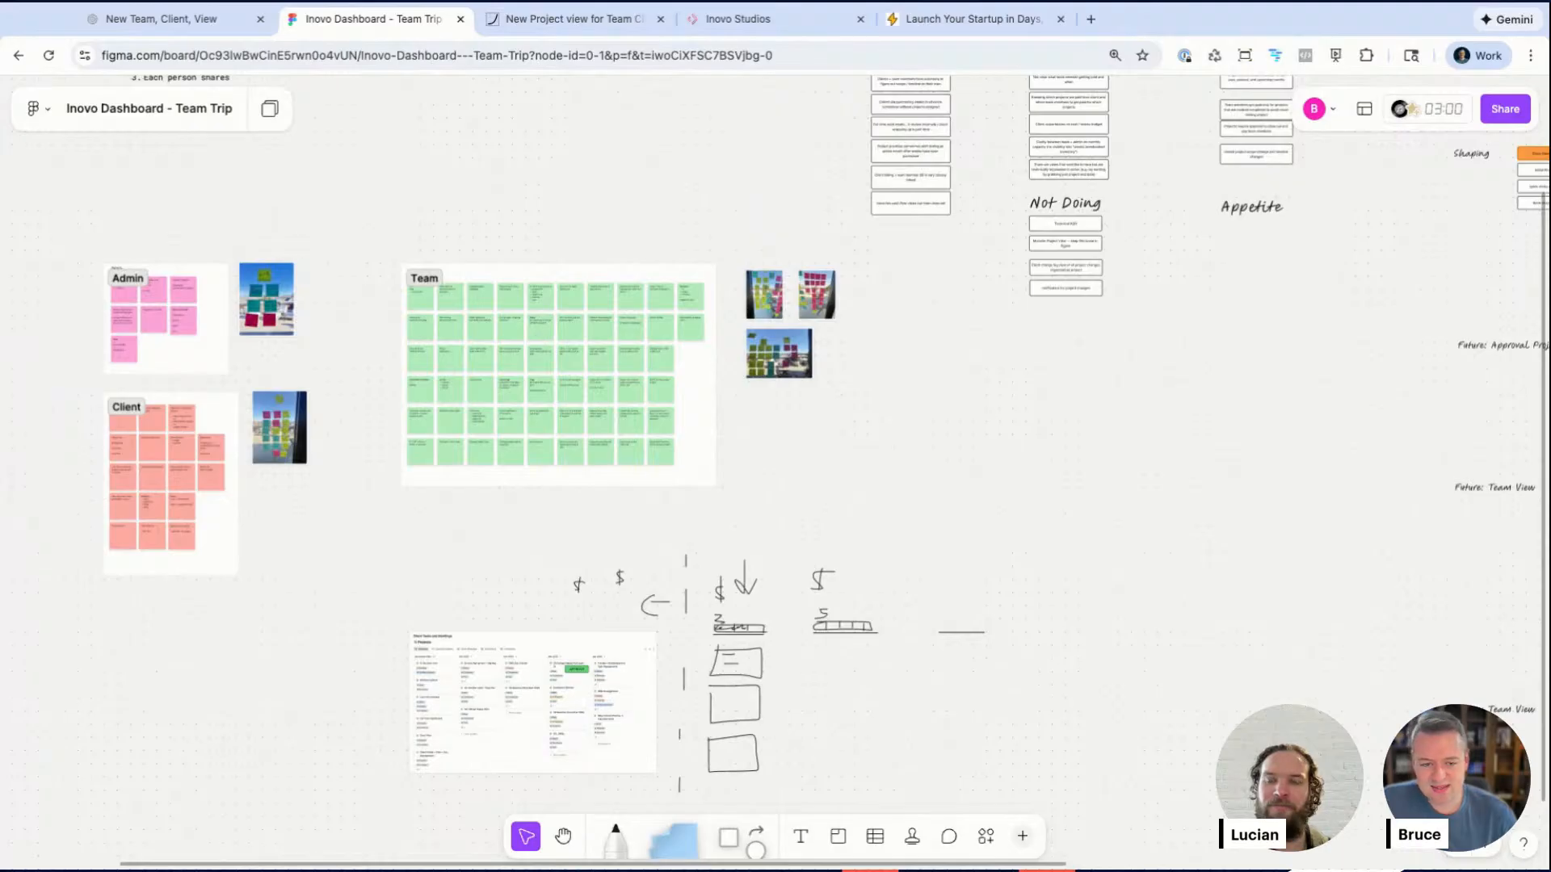
scroll(541, 484, "up", 5)
scroll(541, 485, "right", 2)
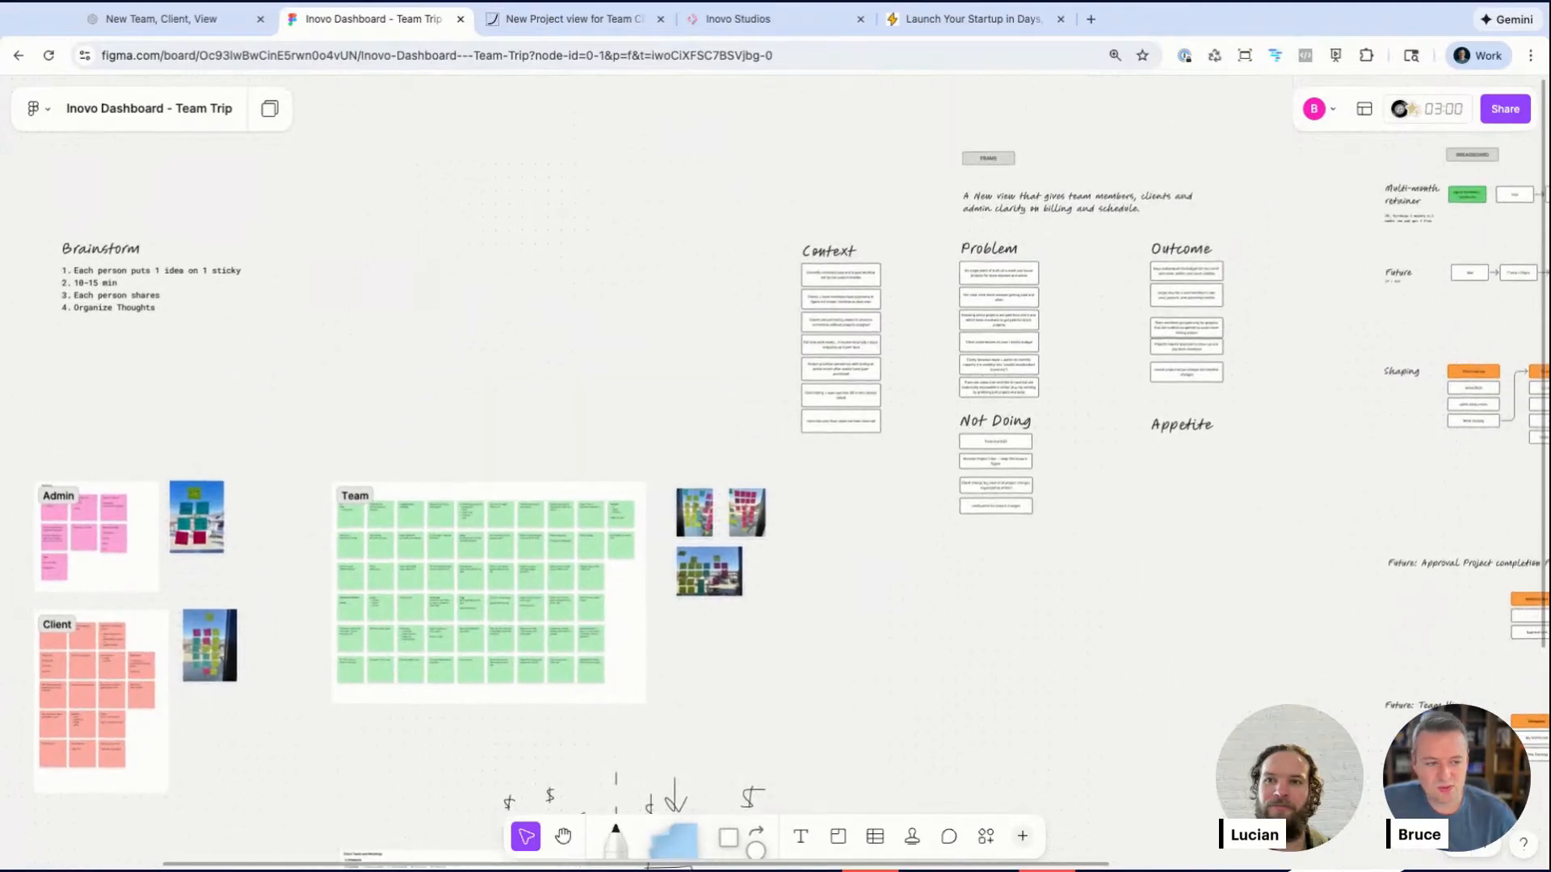
scroll(471, 246, "right", 10)
scroll(471, 246, "up", 1)
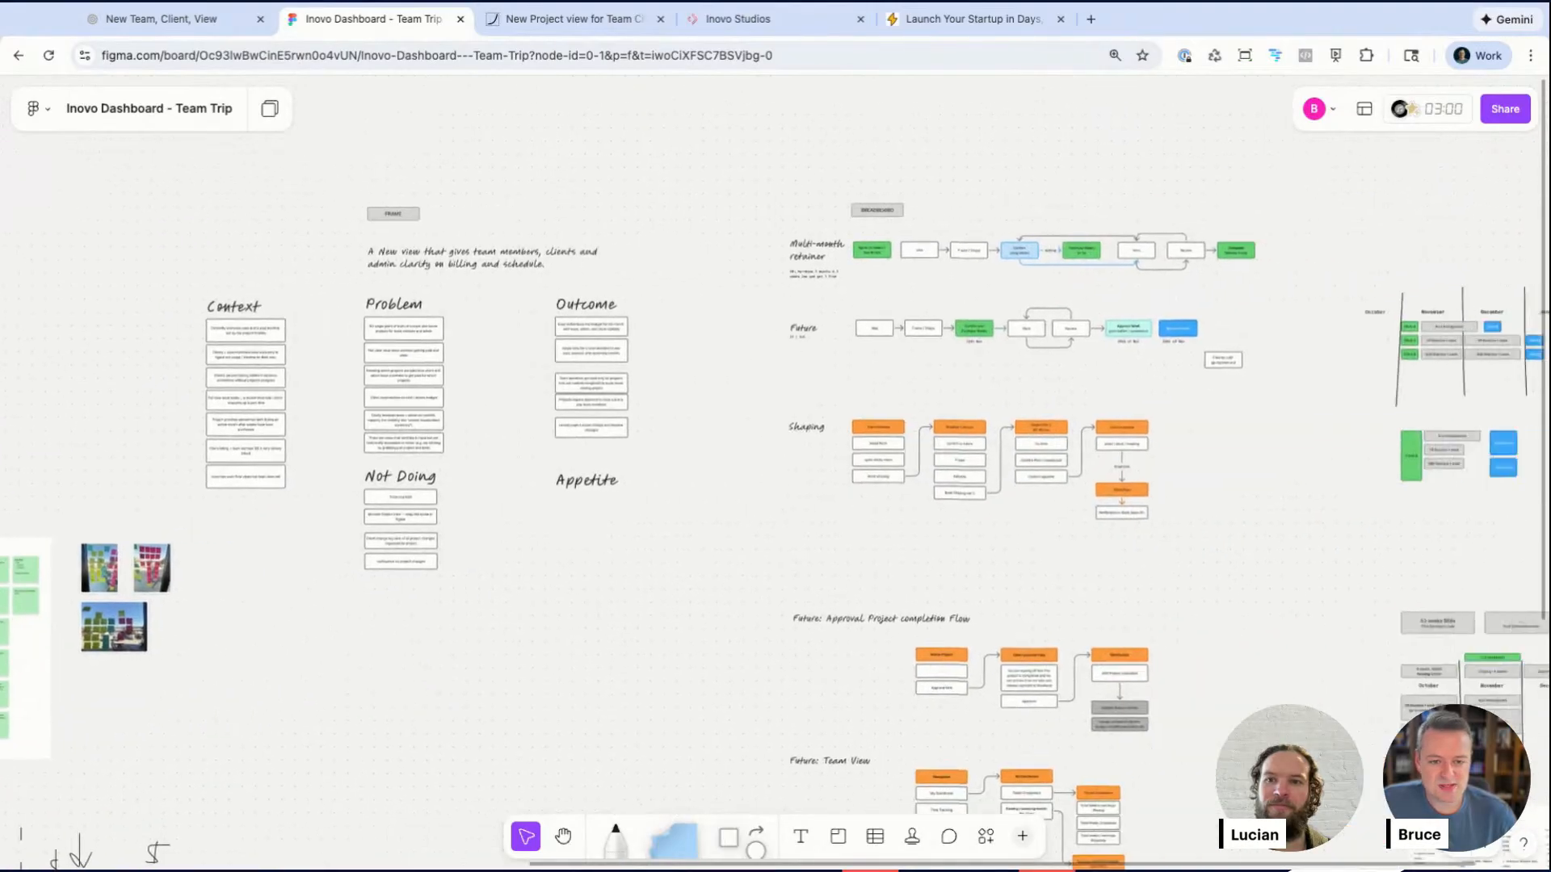
scroll(228, 301, "up", 10)
scroll(228, 302, "up", 6)
scroll(229, 301, "right", 2)
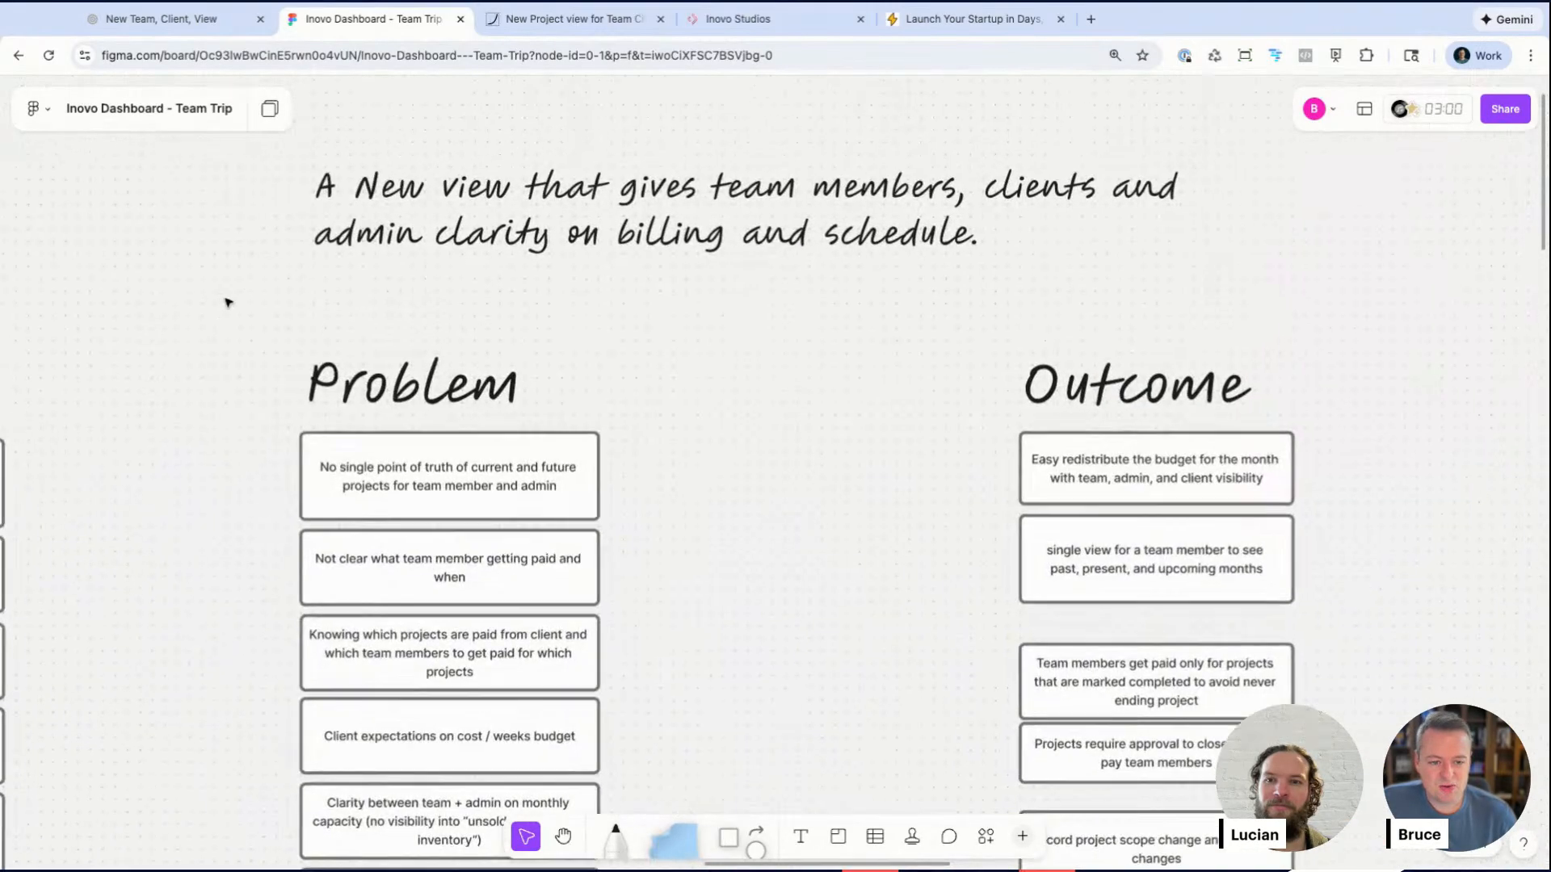
Step: Zoom in on the Problem and Outcome lists and read through their cards
left_click(364, 442)
left_click(445, 535)
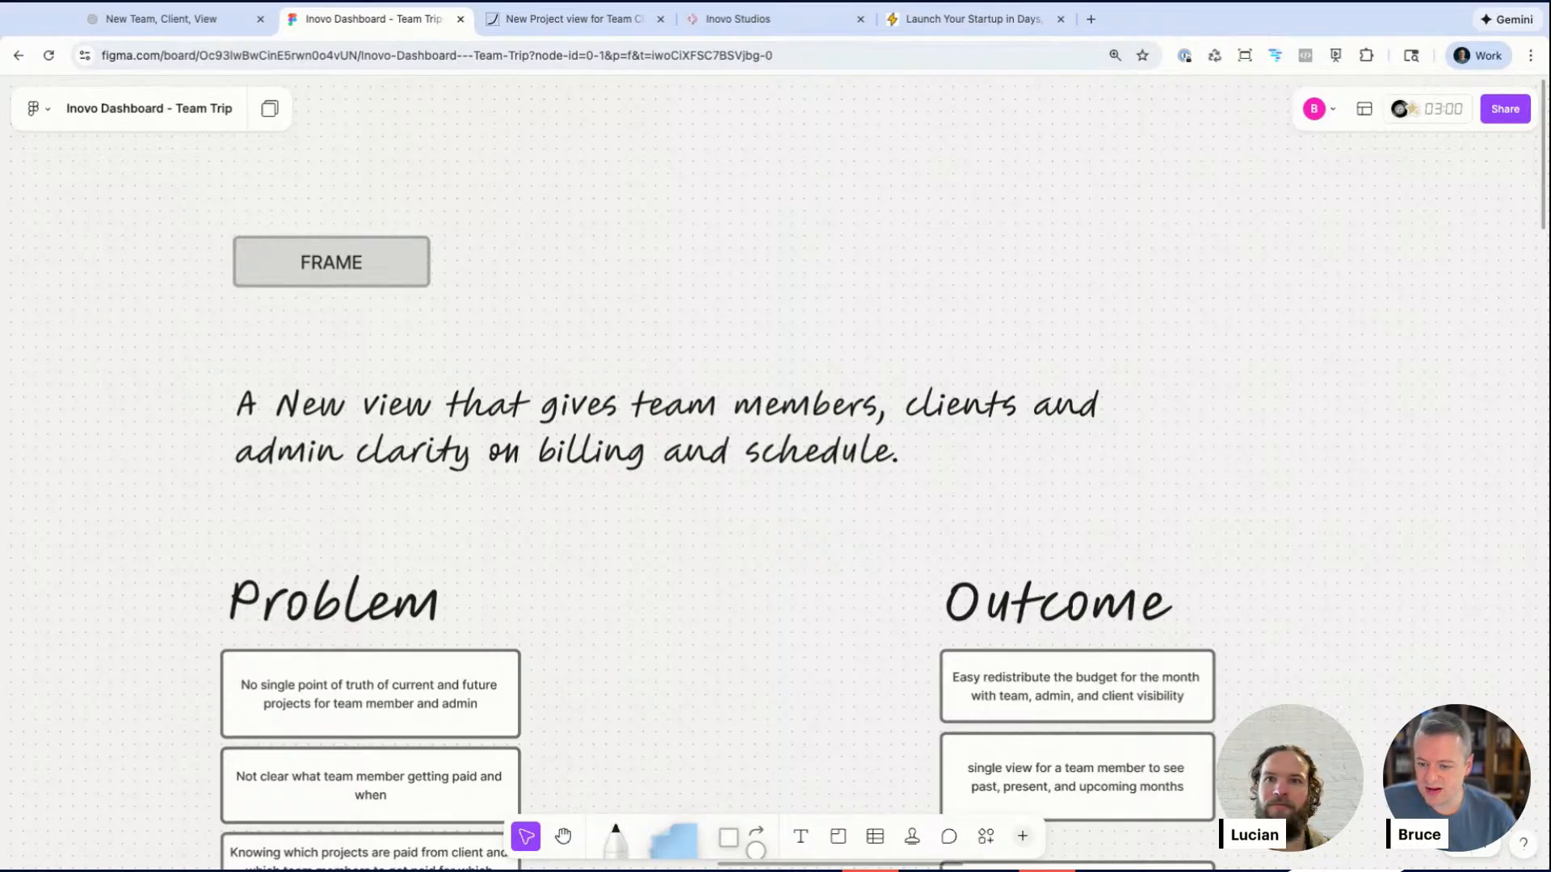
scroll(1089, 493, "down", 1)
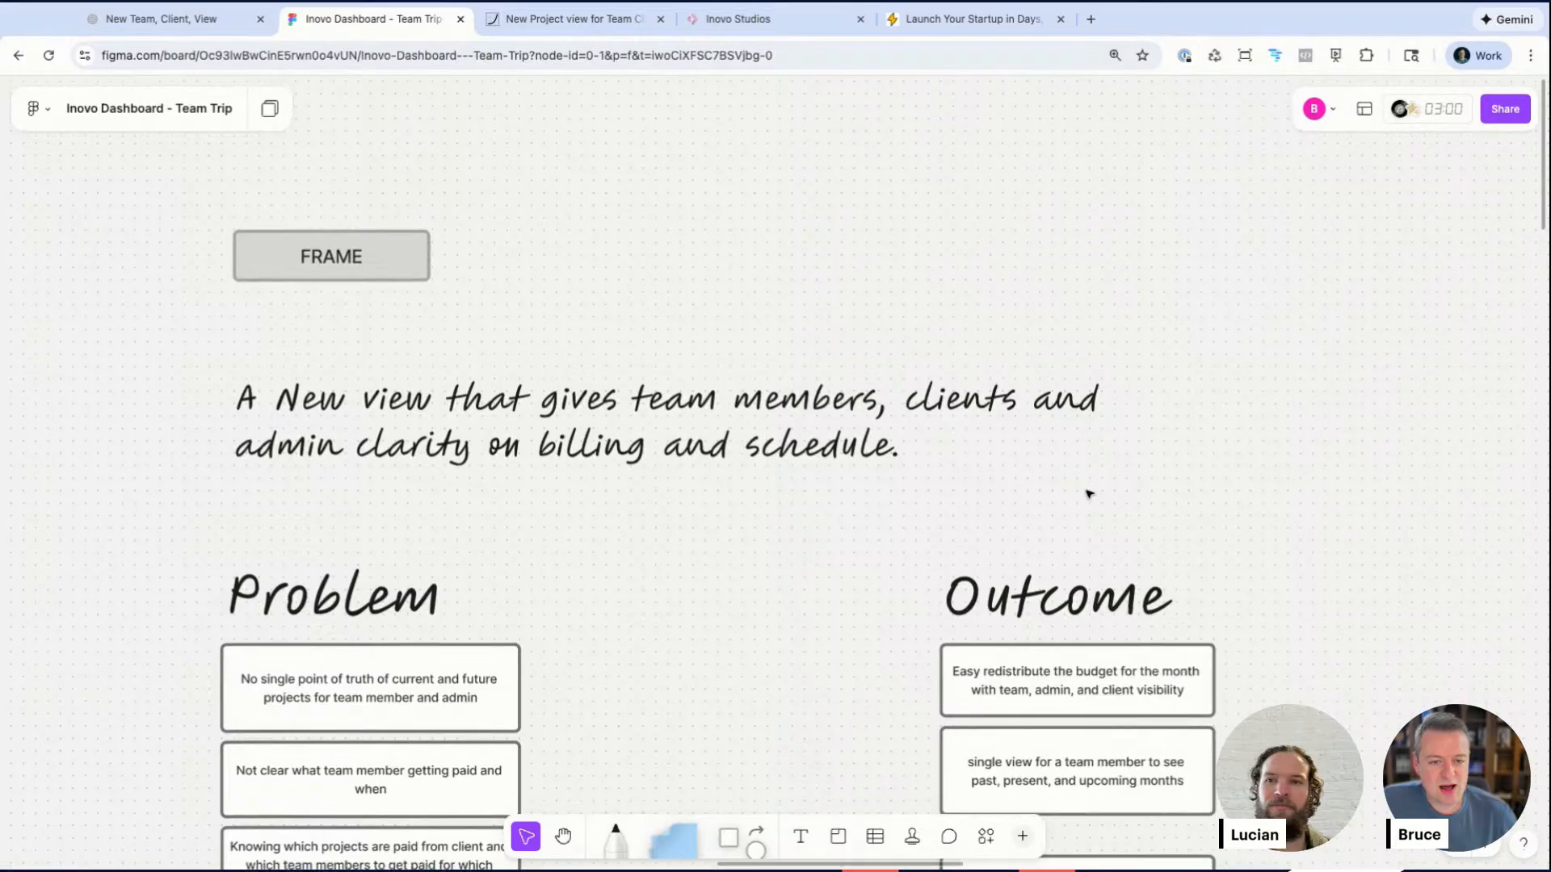
scroll(1089, 493, "down", 5)
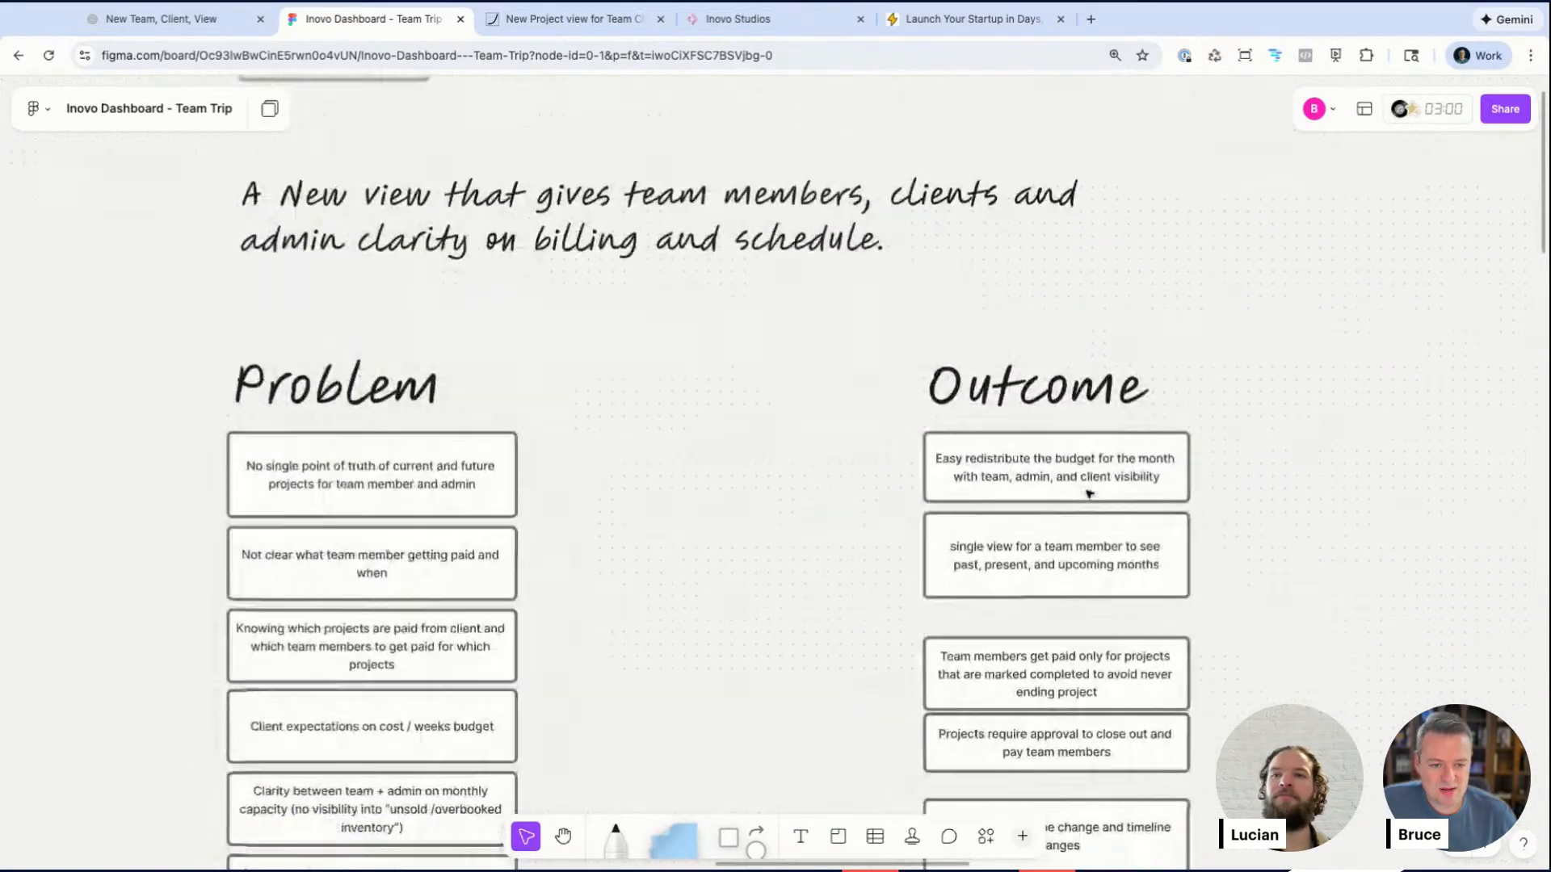
scroll(439, 353, "down", 5)
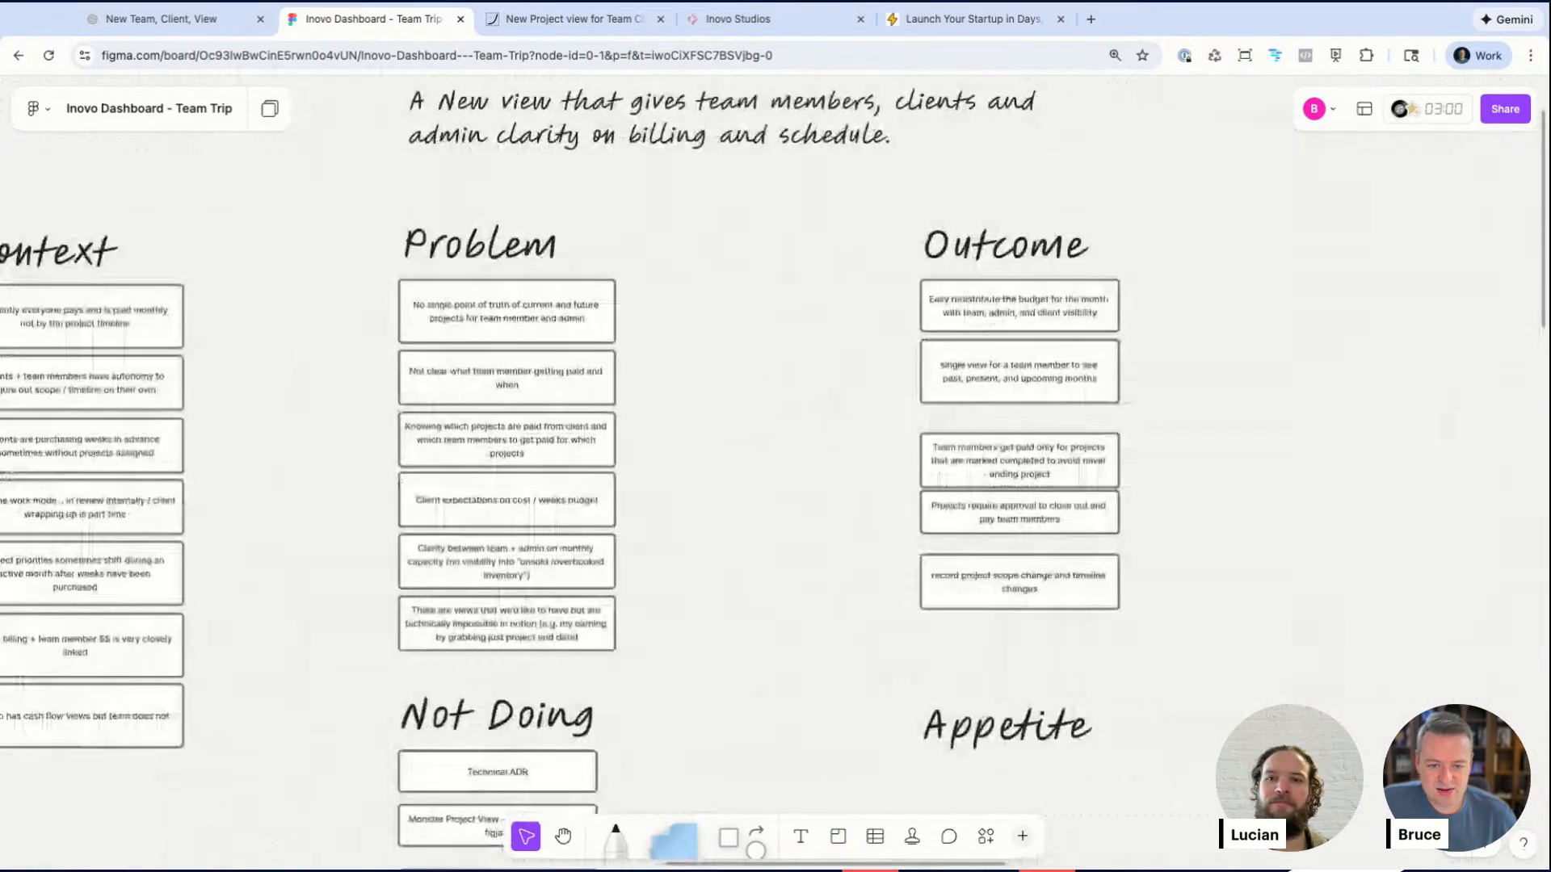
scroll(200, 329, "up", 2)
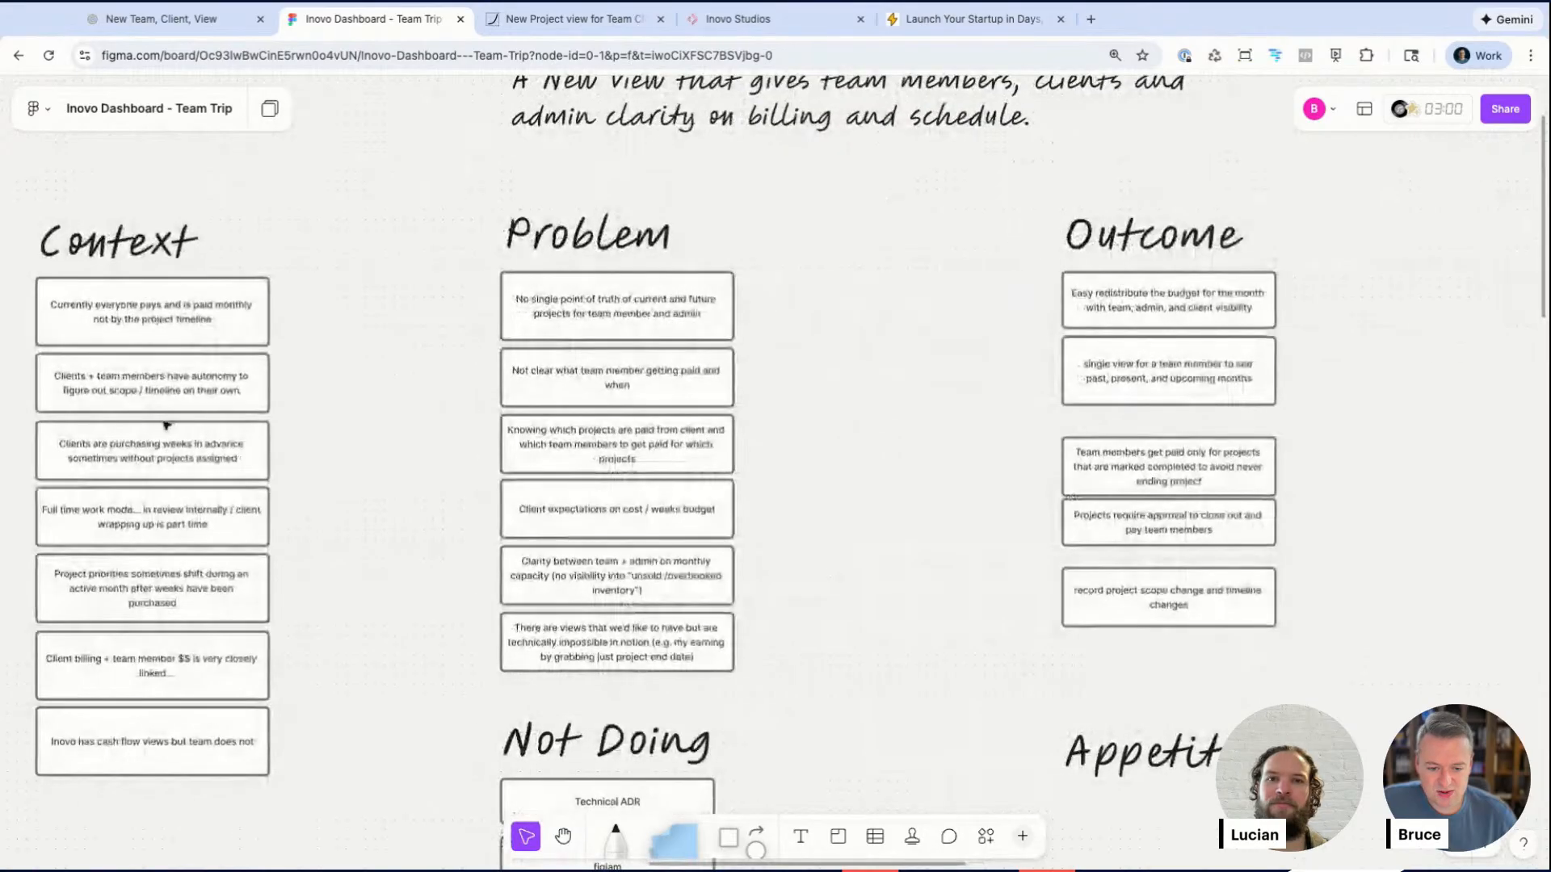
scroll(349, 776, "down", 1)
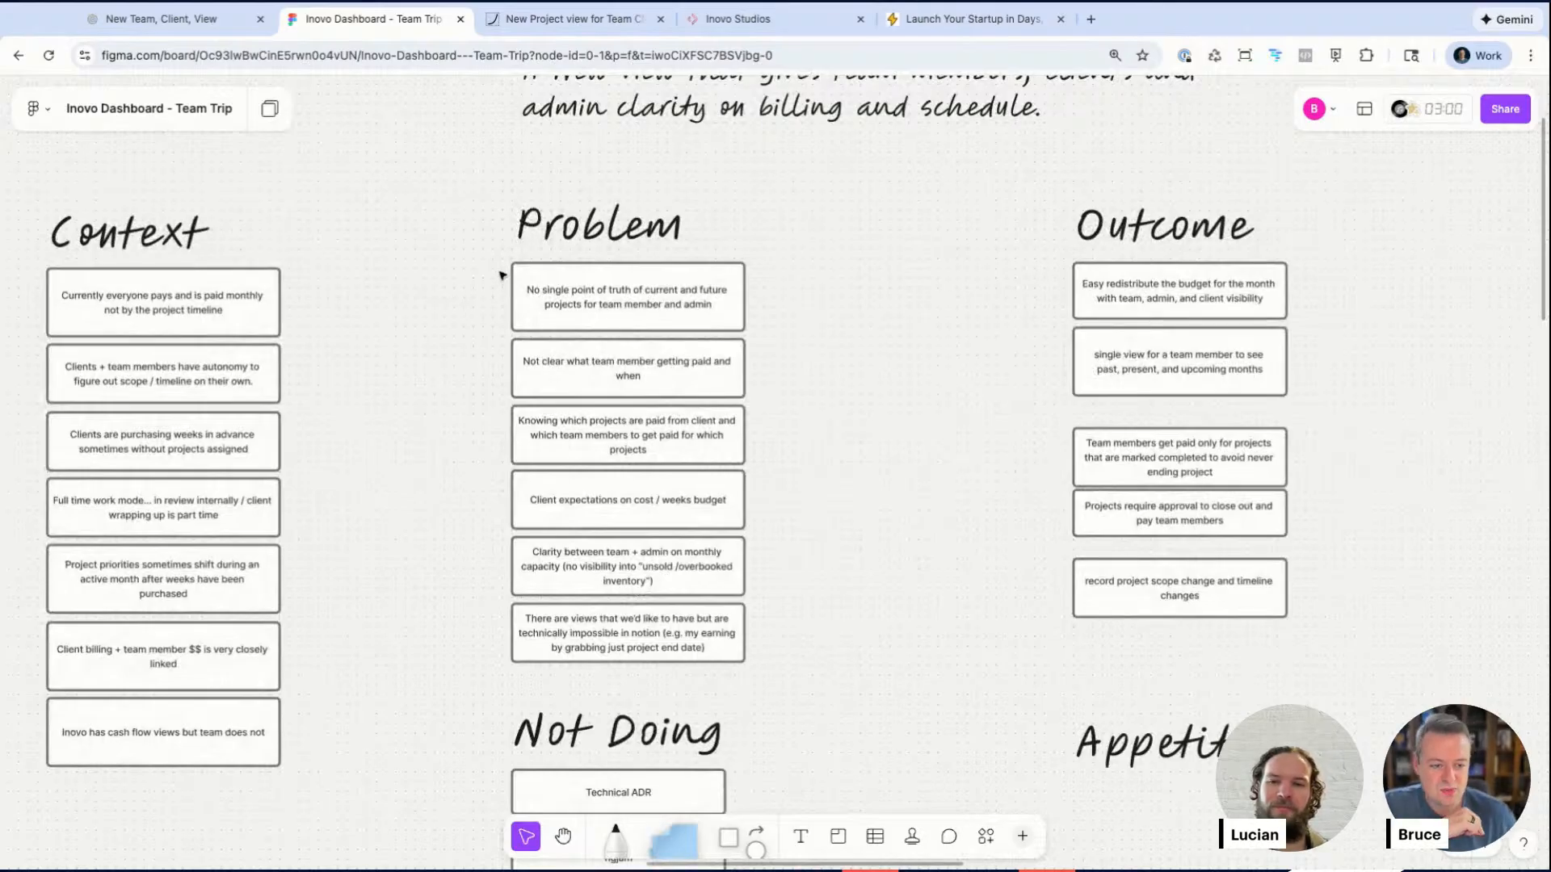
scroll(651, 644, "right", 5)
scroll(651, 643, "down", 2)
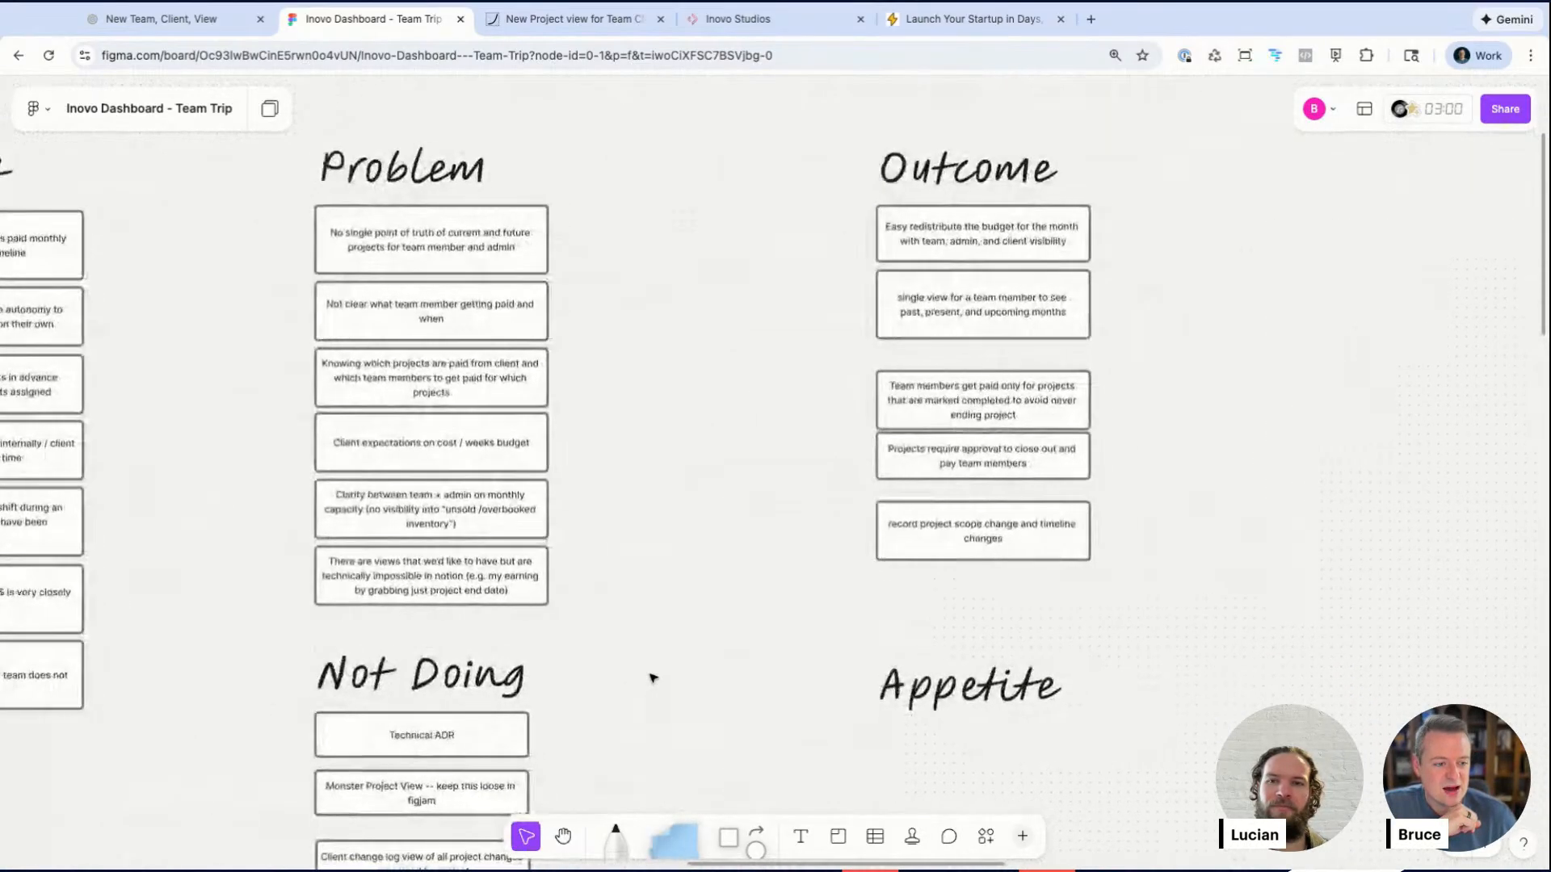
scroll(988, 517, "up", 1)
scroll(1100, 313, "up", 5)
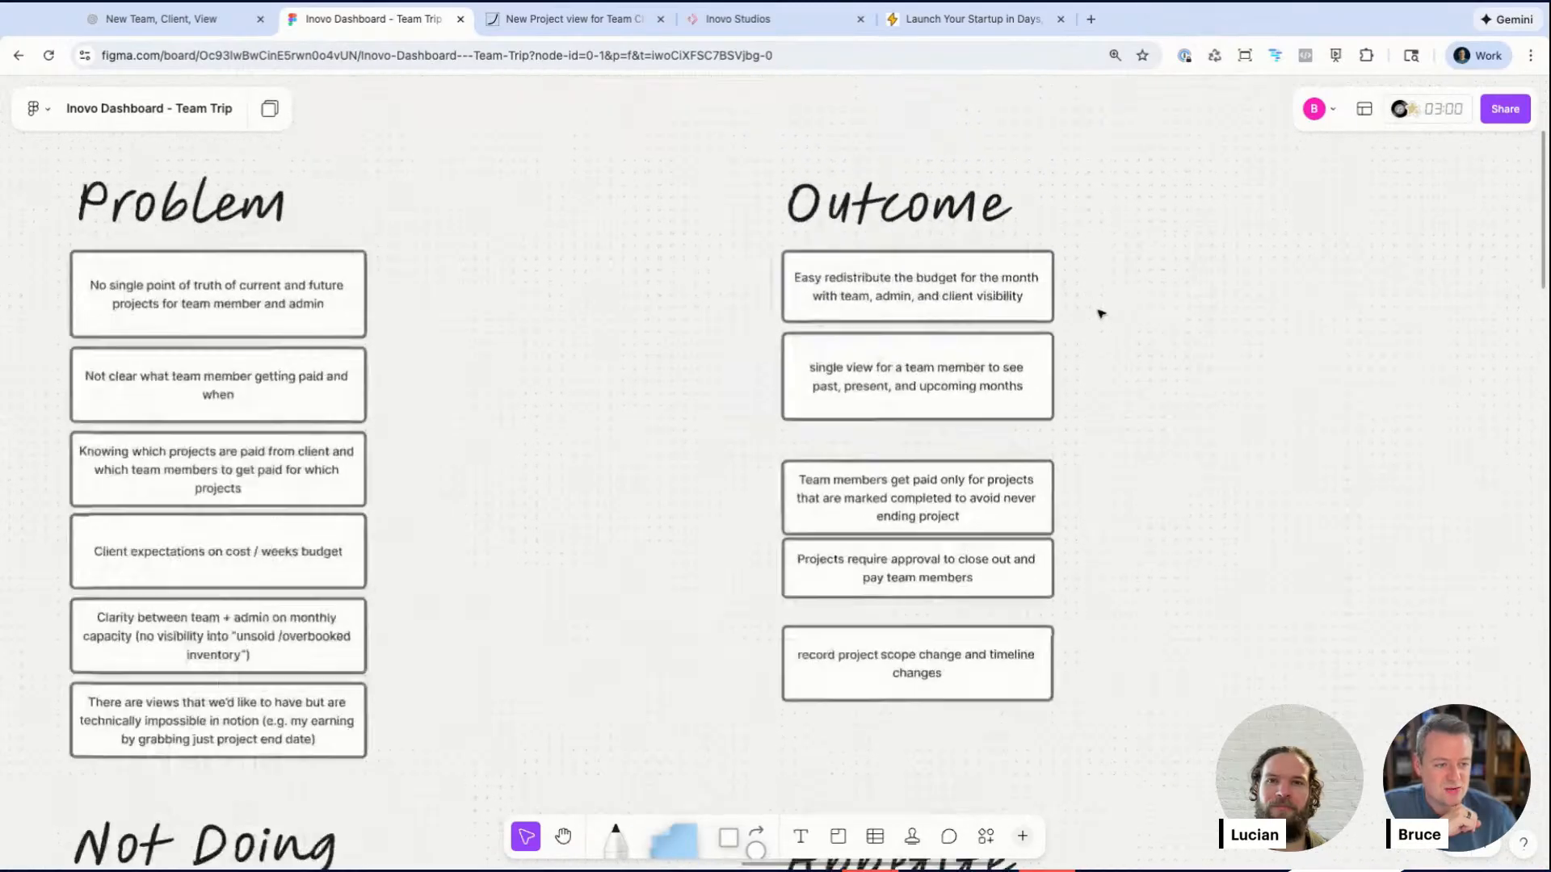
scroll(1100, 314, "up", 2)
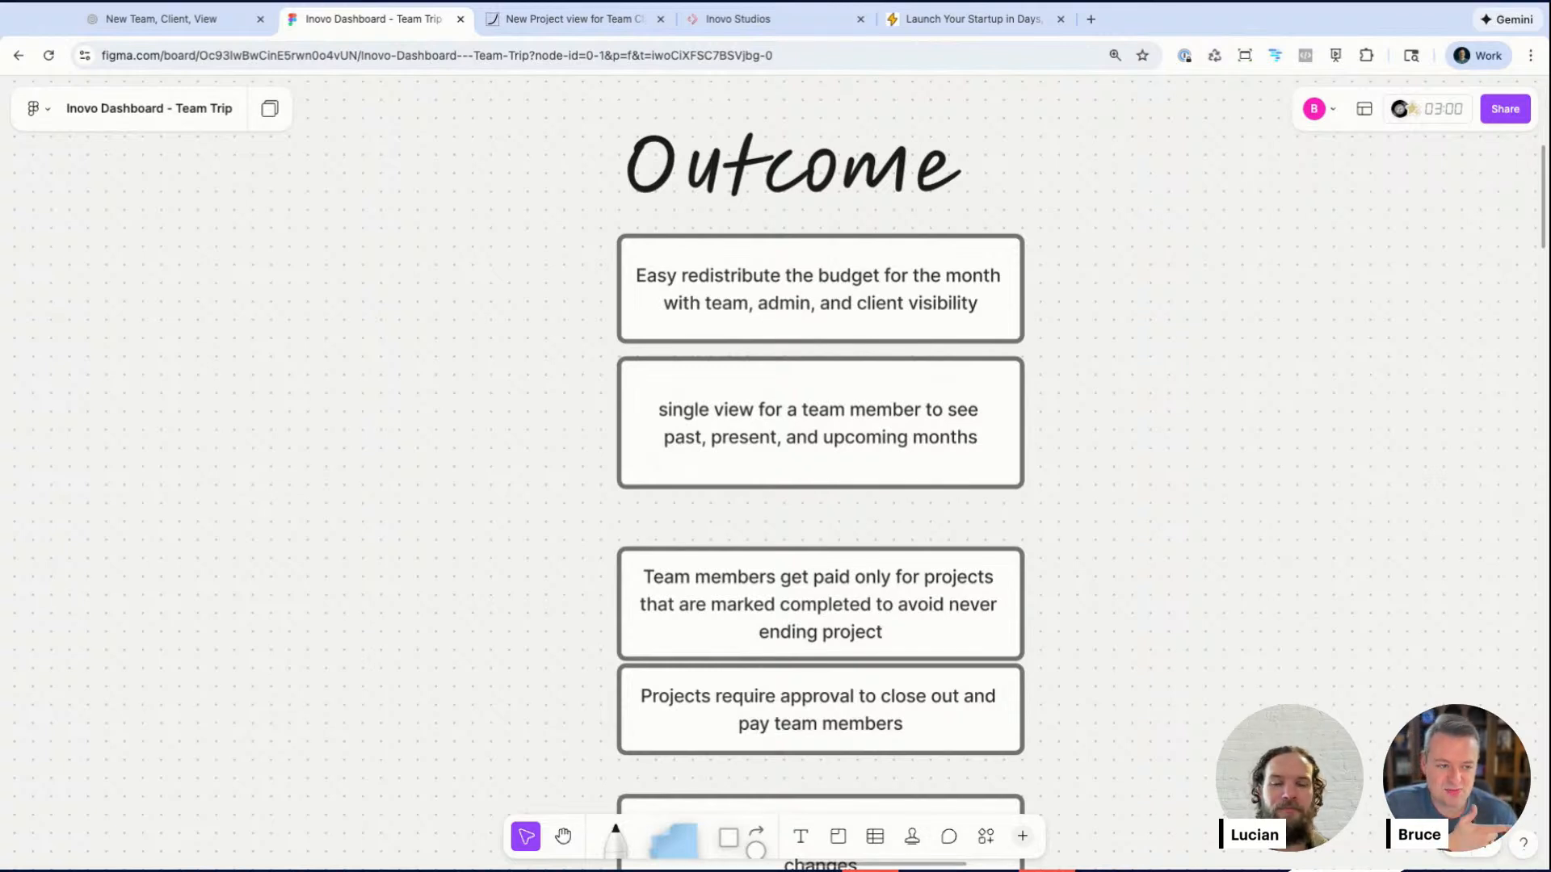
scroll(820, 453, "down", 1)
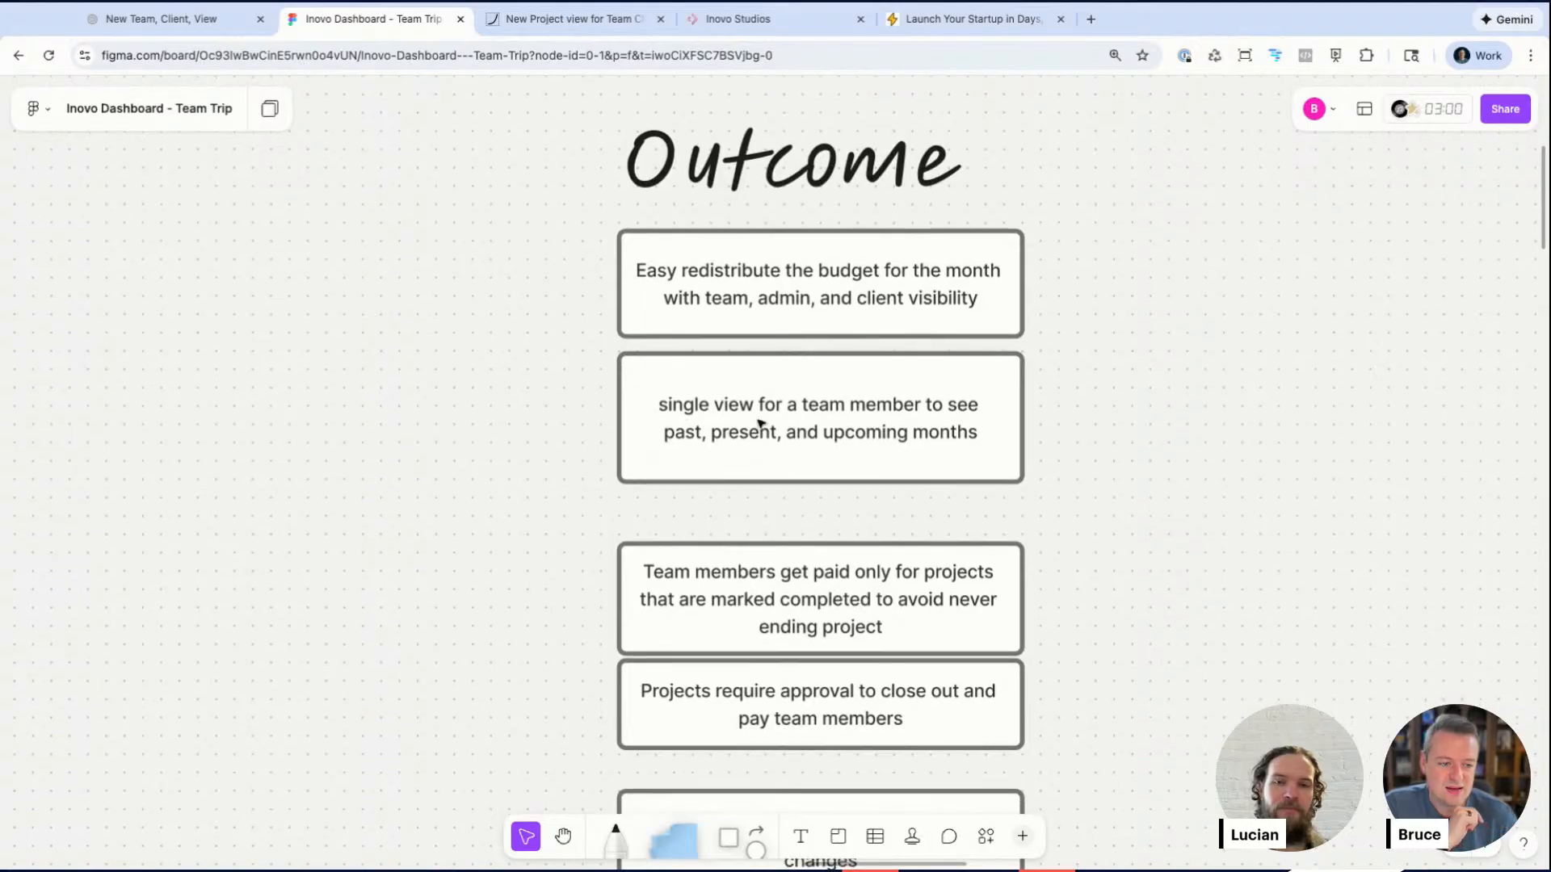
right_click(658, 245)
left_click(437, 182)
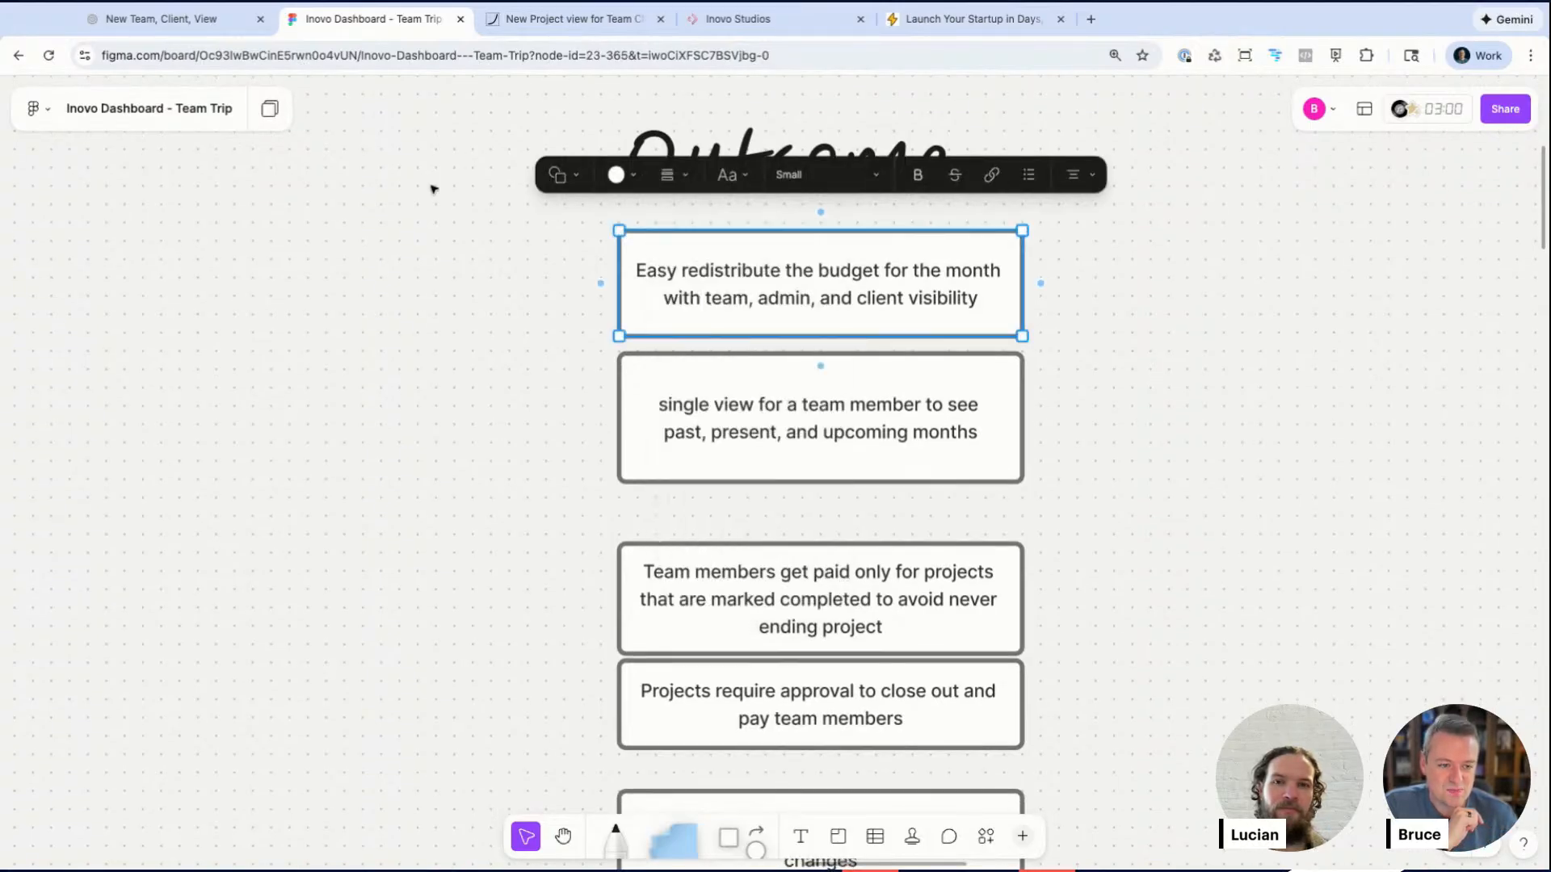
left_click(437, 182)
scroll(381, 391, "down", 5)
scroll(380, 391, "down", 20)
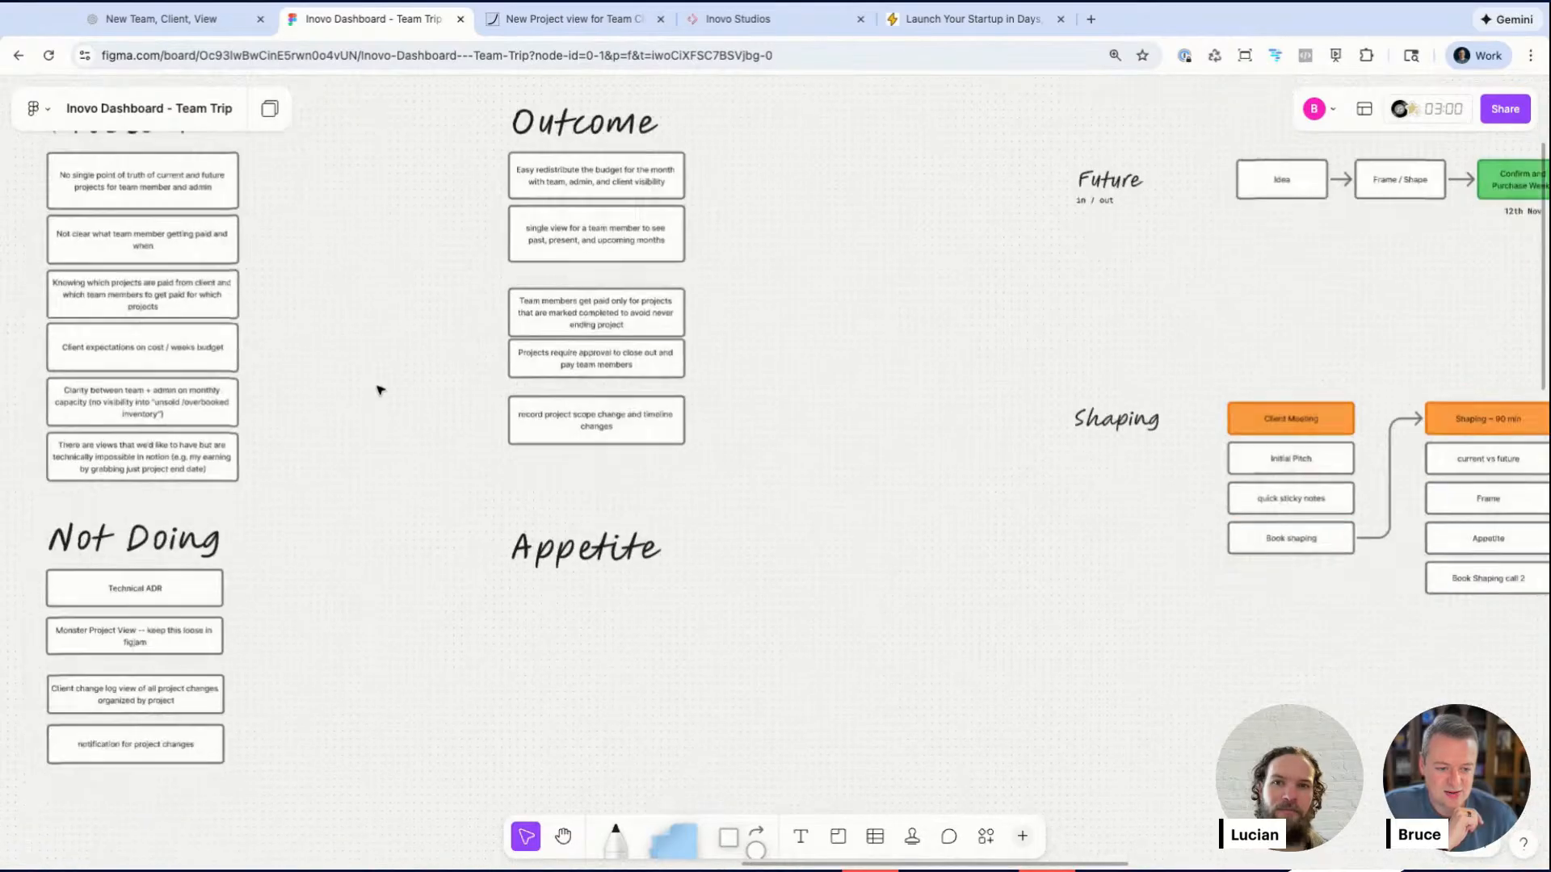
scroll(380, 391, "down", 2)
scroll(381, 391, "left", 10)
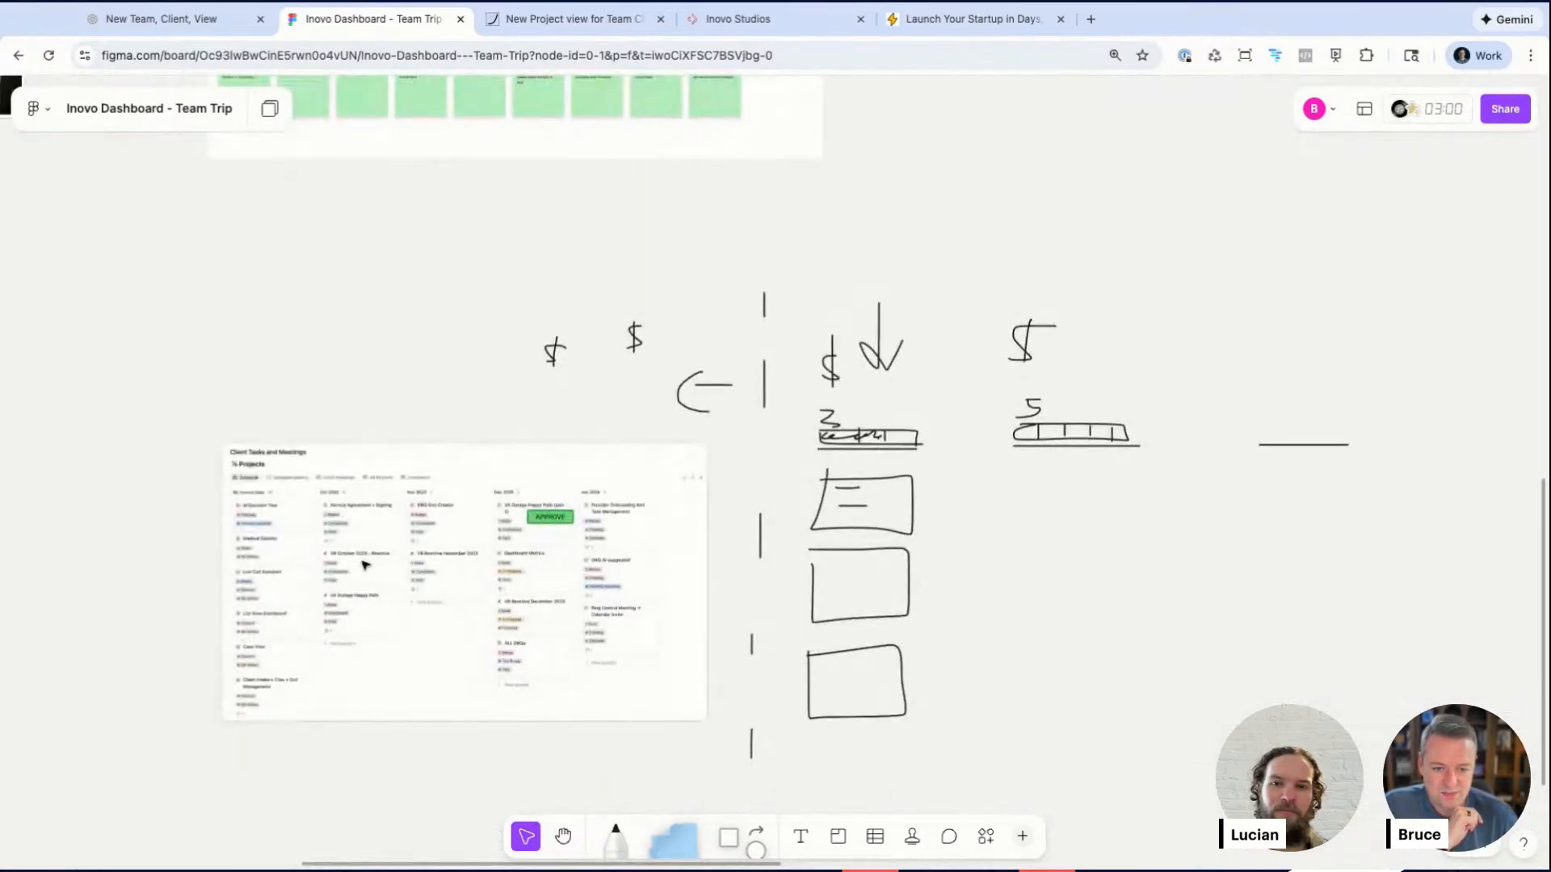
Step: Examine the embedded Client Tasks and Meetings project board and the hand-drawn sketches beside it, then zoom out to the whole board
scroll(364, 565, "up", 5)
scroll(365, 566, "down", 2)
scroll(364, 565, "up", 3)
scroll(364, 565, "up", 1)
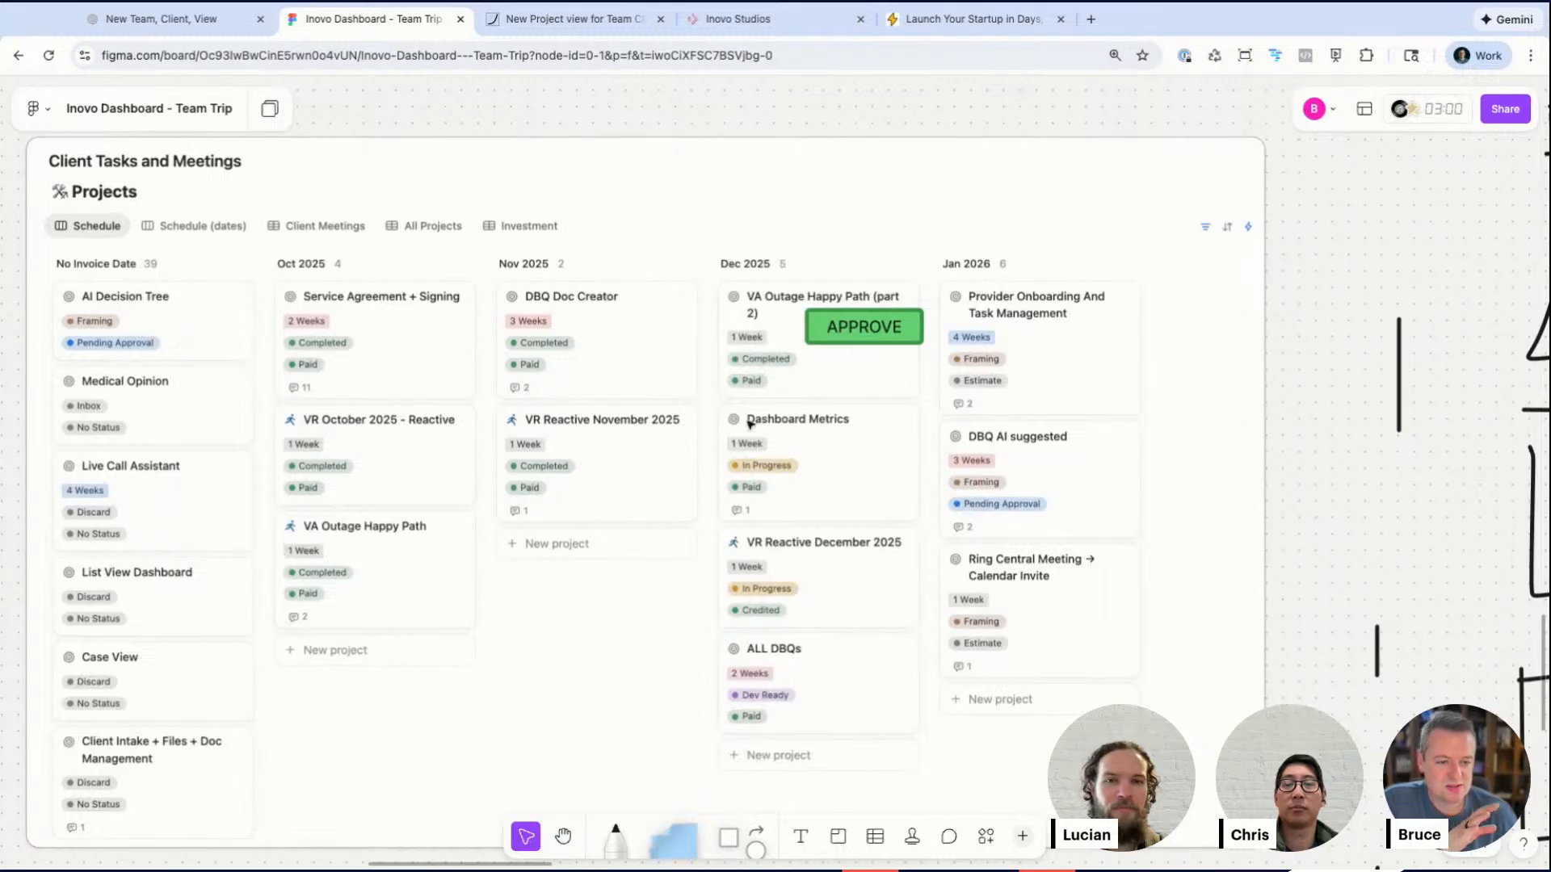
scroll(755, 422, "down", 5)
scroll(755, 423, "right", 2)
scroll(755, 422, "right", 3)
scroll(754, 422, "down", 5)
scroll(755, 422, "up", 7)
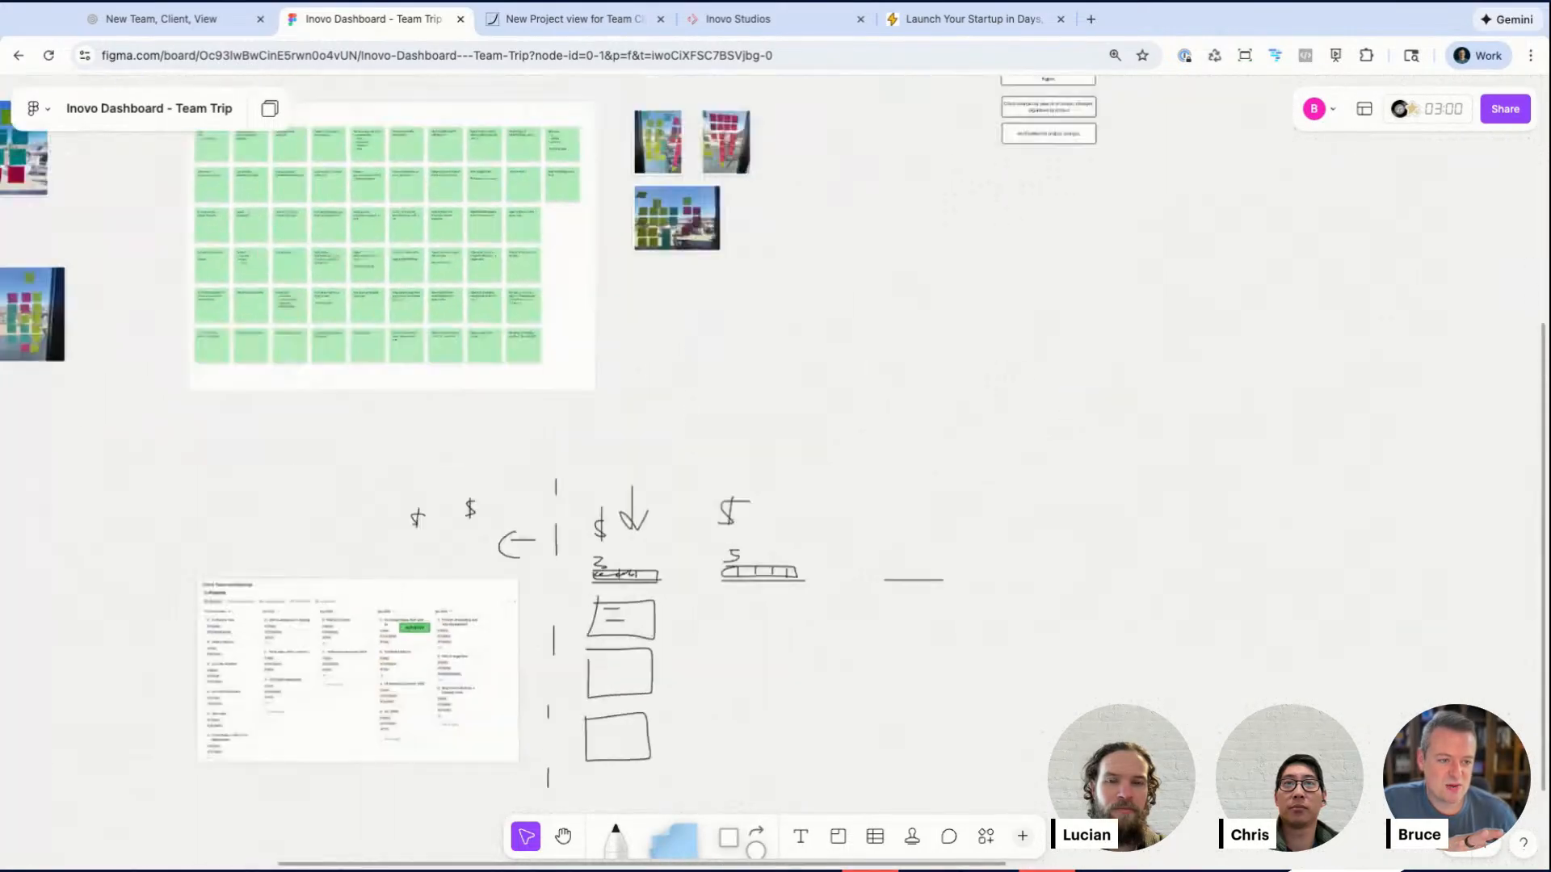
scroll(754, 422, "right", 4)
scroll(340, 404, "down", 5)
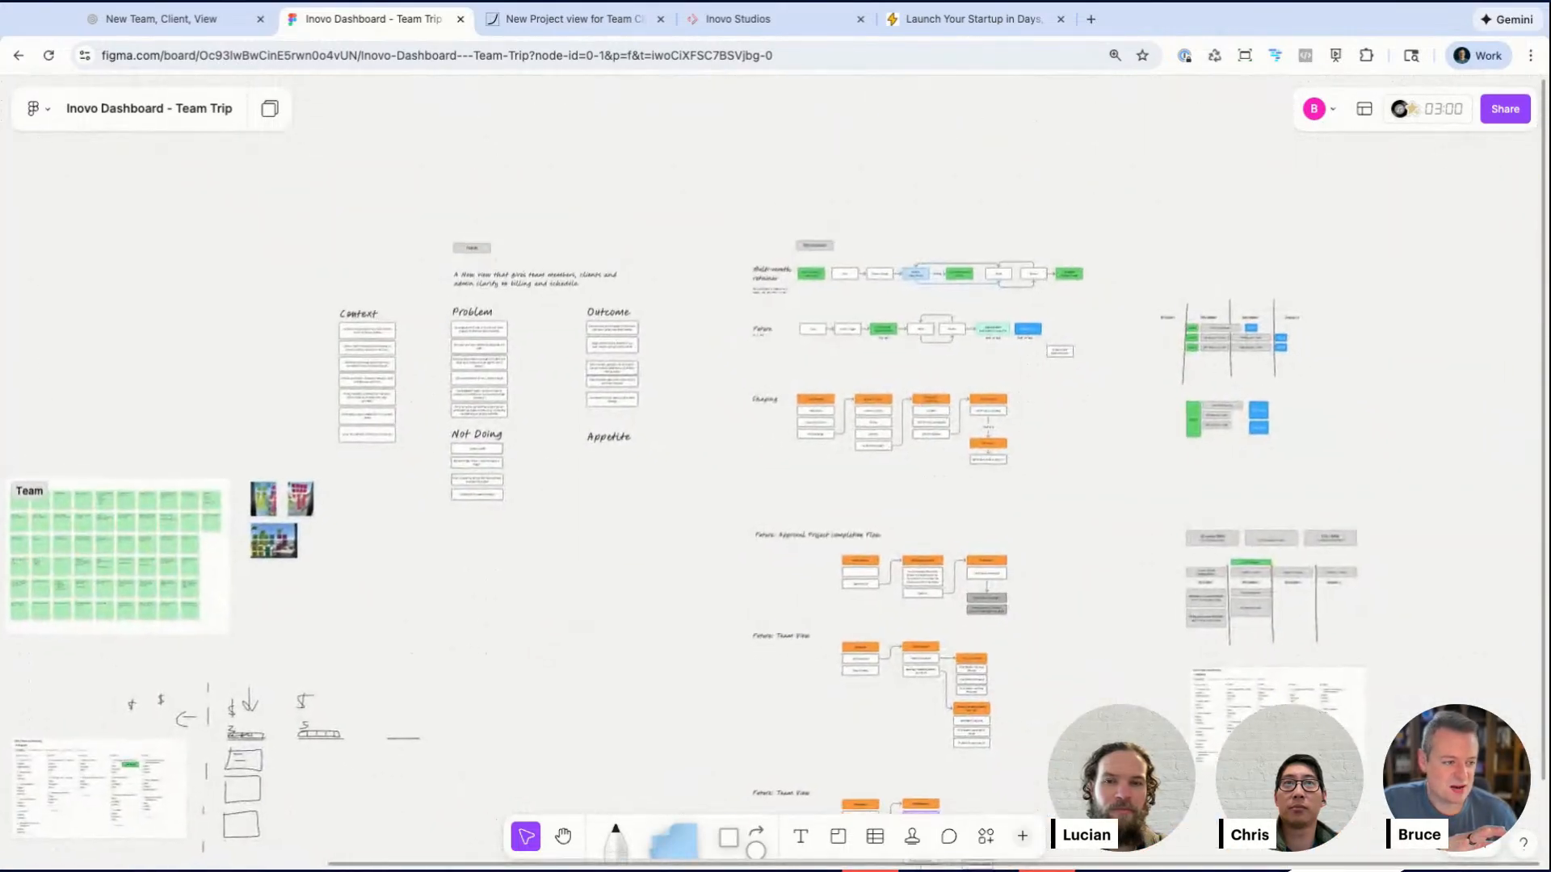
Step: Select the whole pitch section, from its title through the Not Doing and Appetite lists, and move it to the right
scroll(340, 404, "down", 1)
scroll(339, 404, "right", 1)
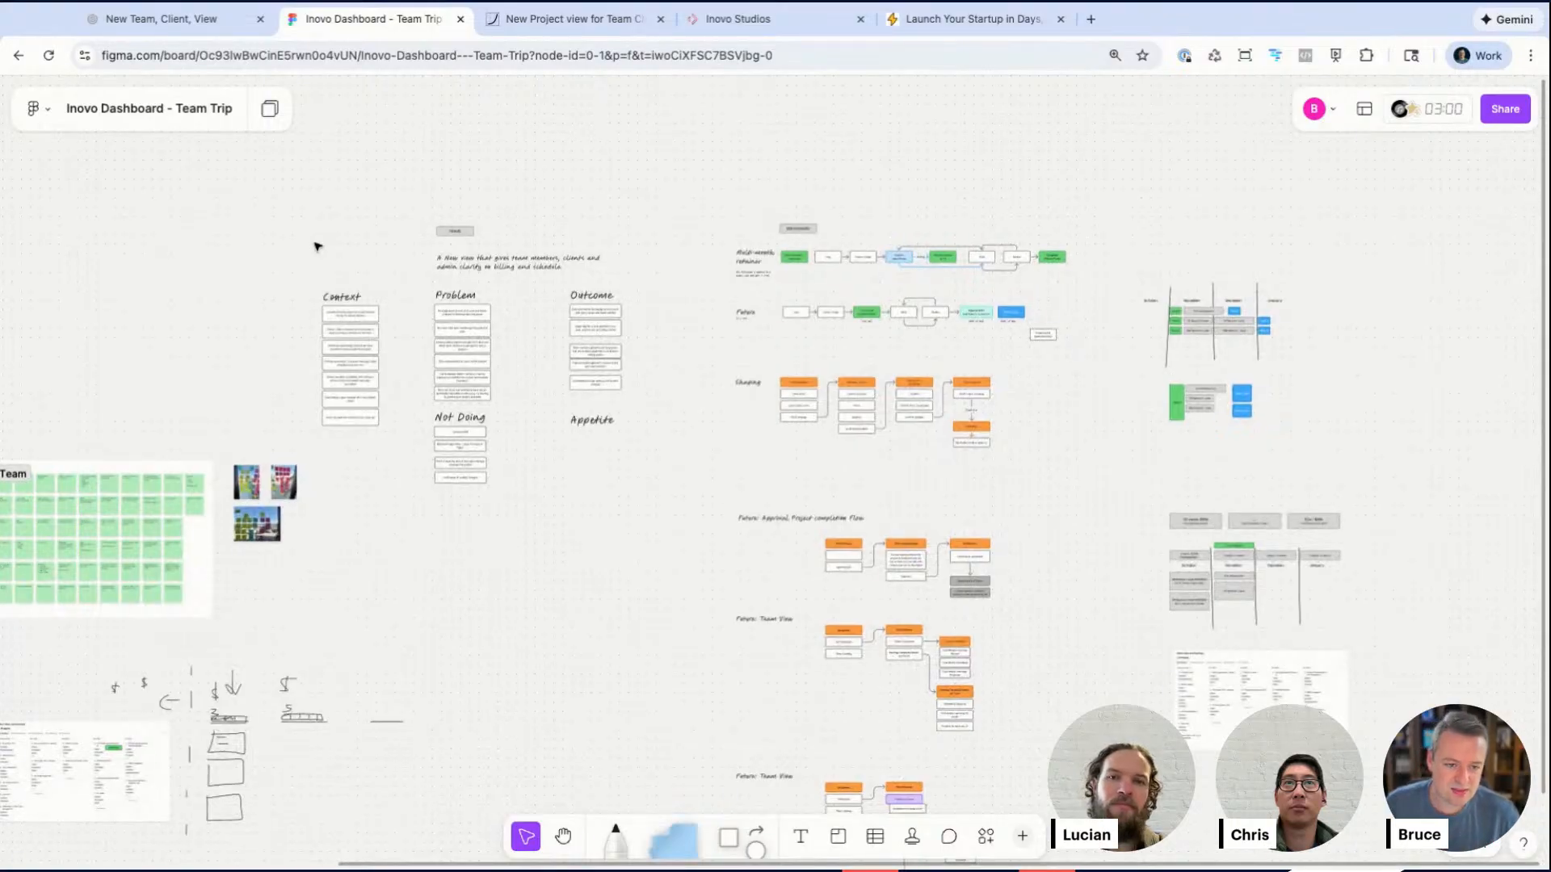
left_click_drag(294, 204, 683, 486)
left_click(545, 598)
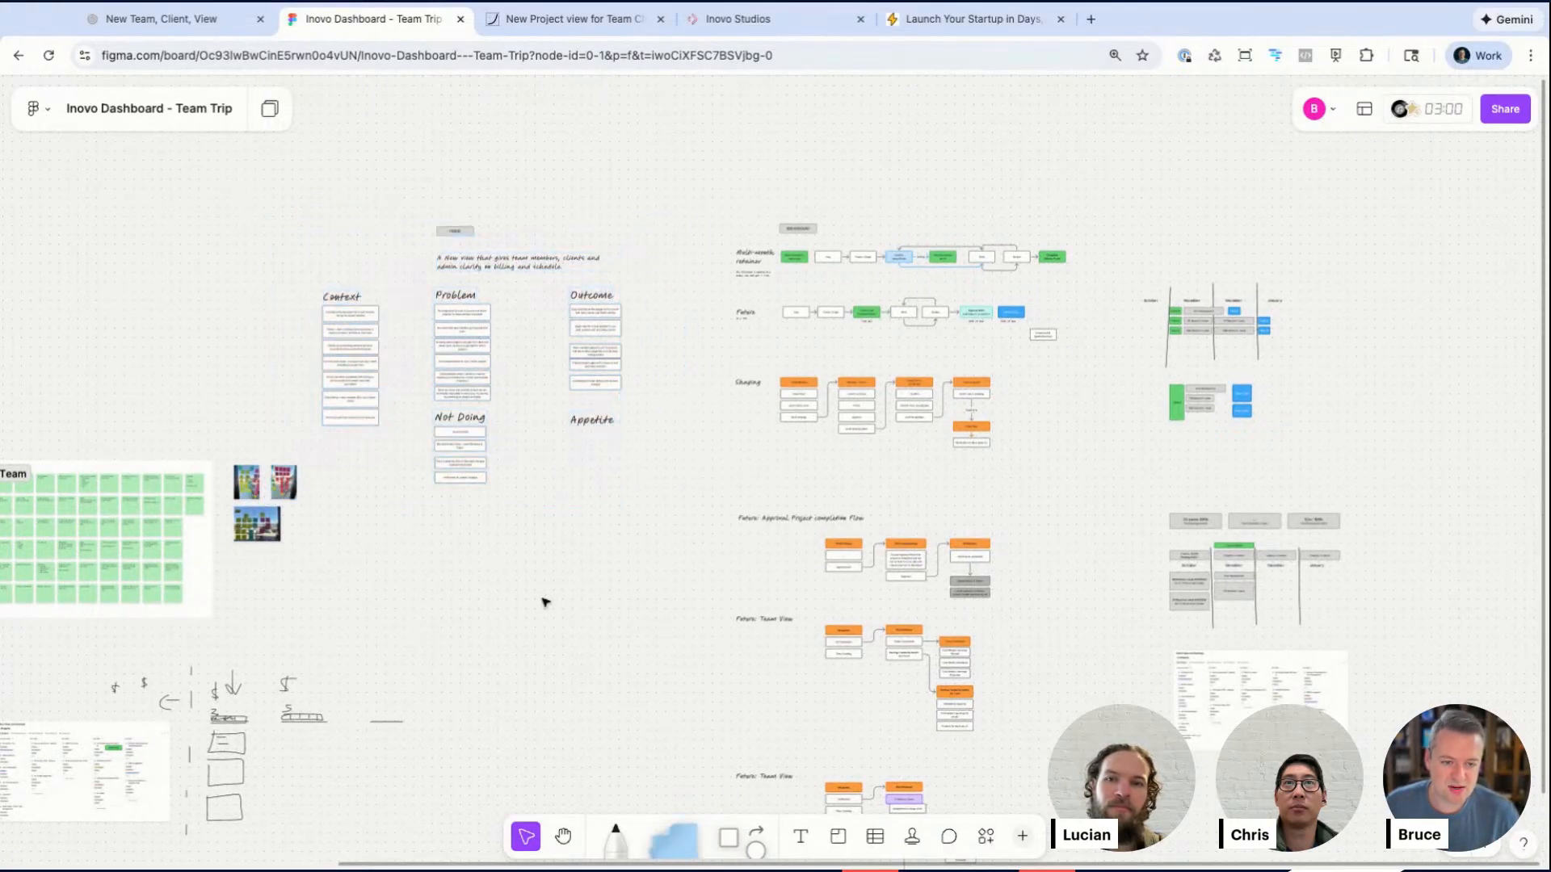
left_click_drag(331, 210, 671, 483)
scroll(323, 222, "right", 4)
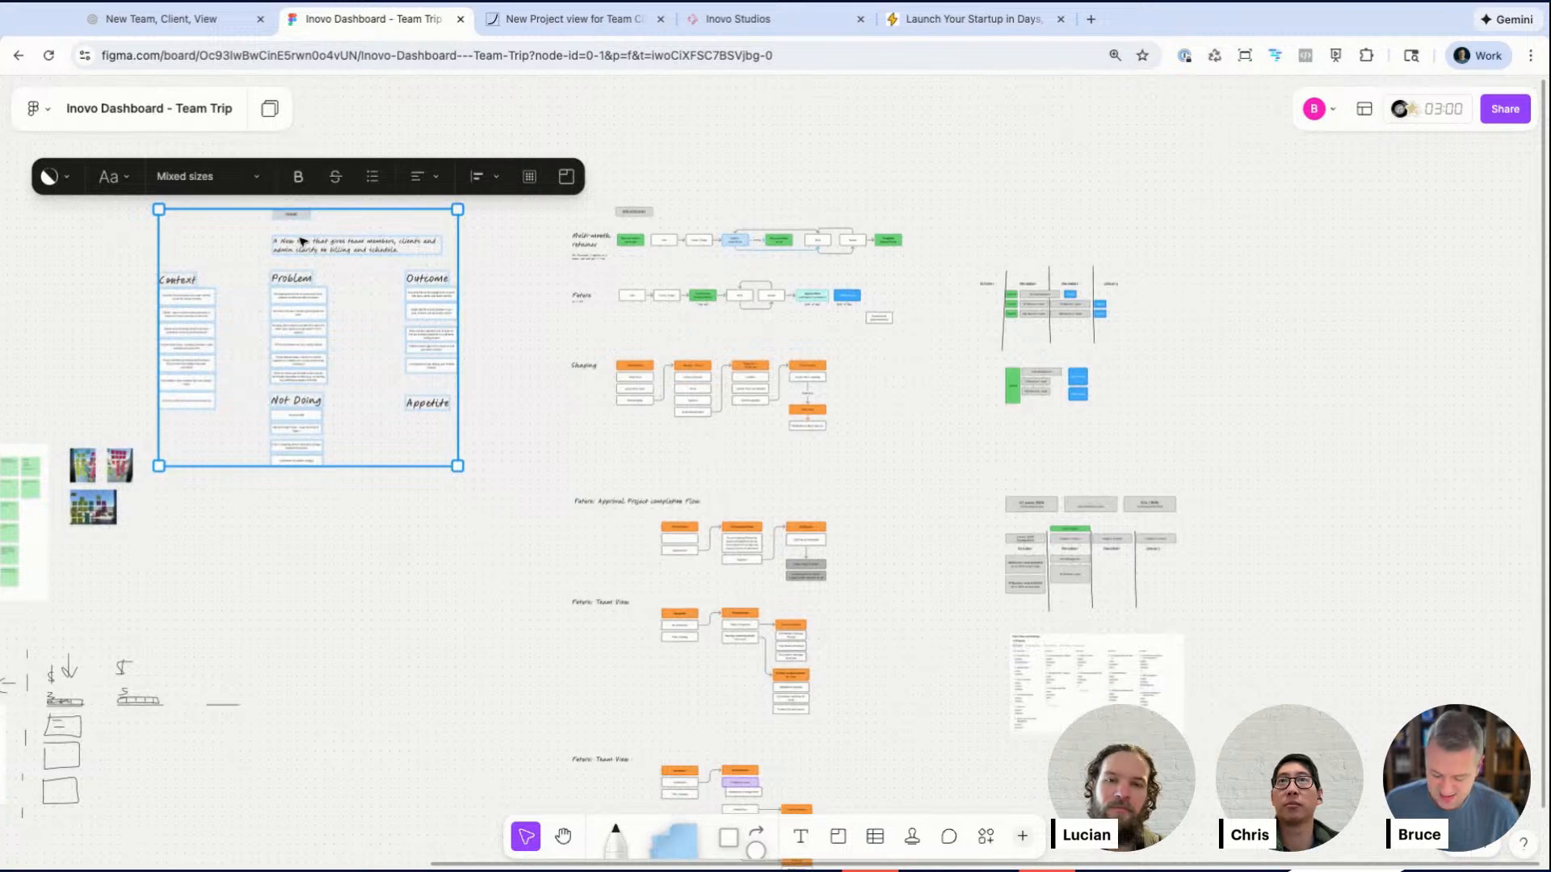
scroll(1070, 209, "right", 8)
left_click_drag(300, 217, 1006, 203, "alt")
left_click(759, 279)
Step: Draw a long vertical marker line separating the moved pitch section from the older material
key("m")
left_click_drag(696, 133, 721, 769)
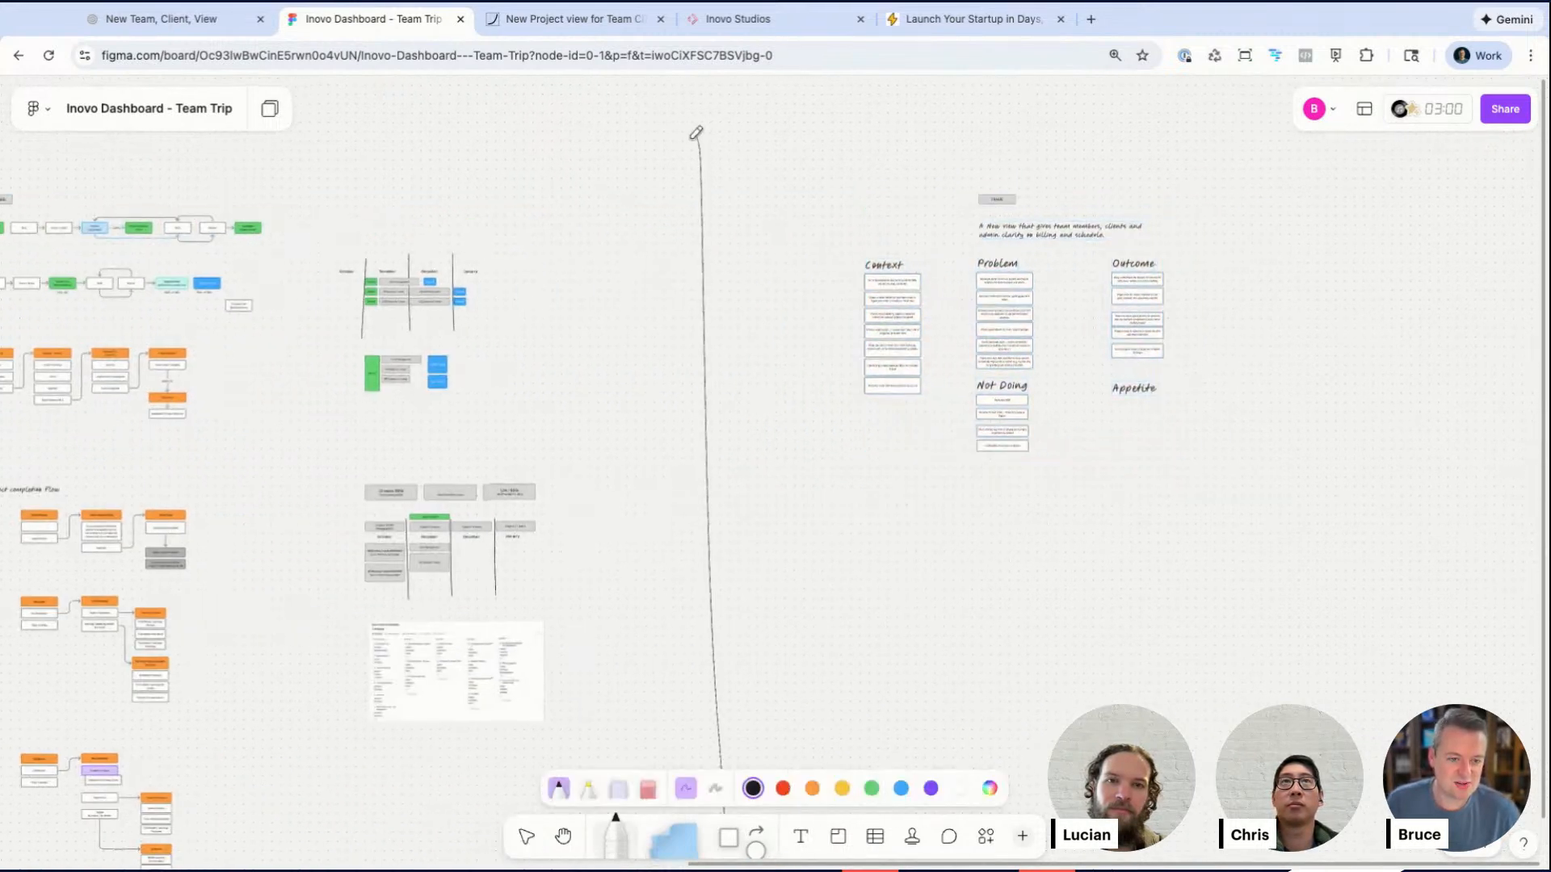
Step: Add a "Dec 23 Session" text heading at Huge size above the pitch and position it near the divider line
scroll(1011, 450, "right", 5)
scroll(1010, 450, "up", 2)
scroll(634, 381, "up", 6)
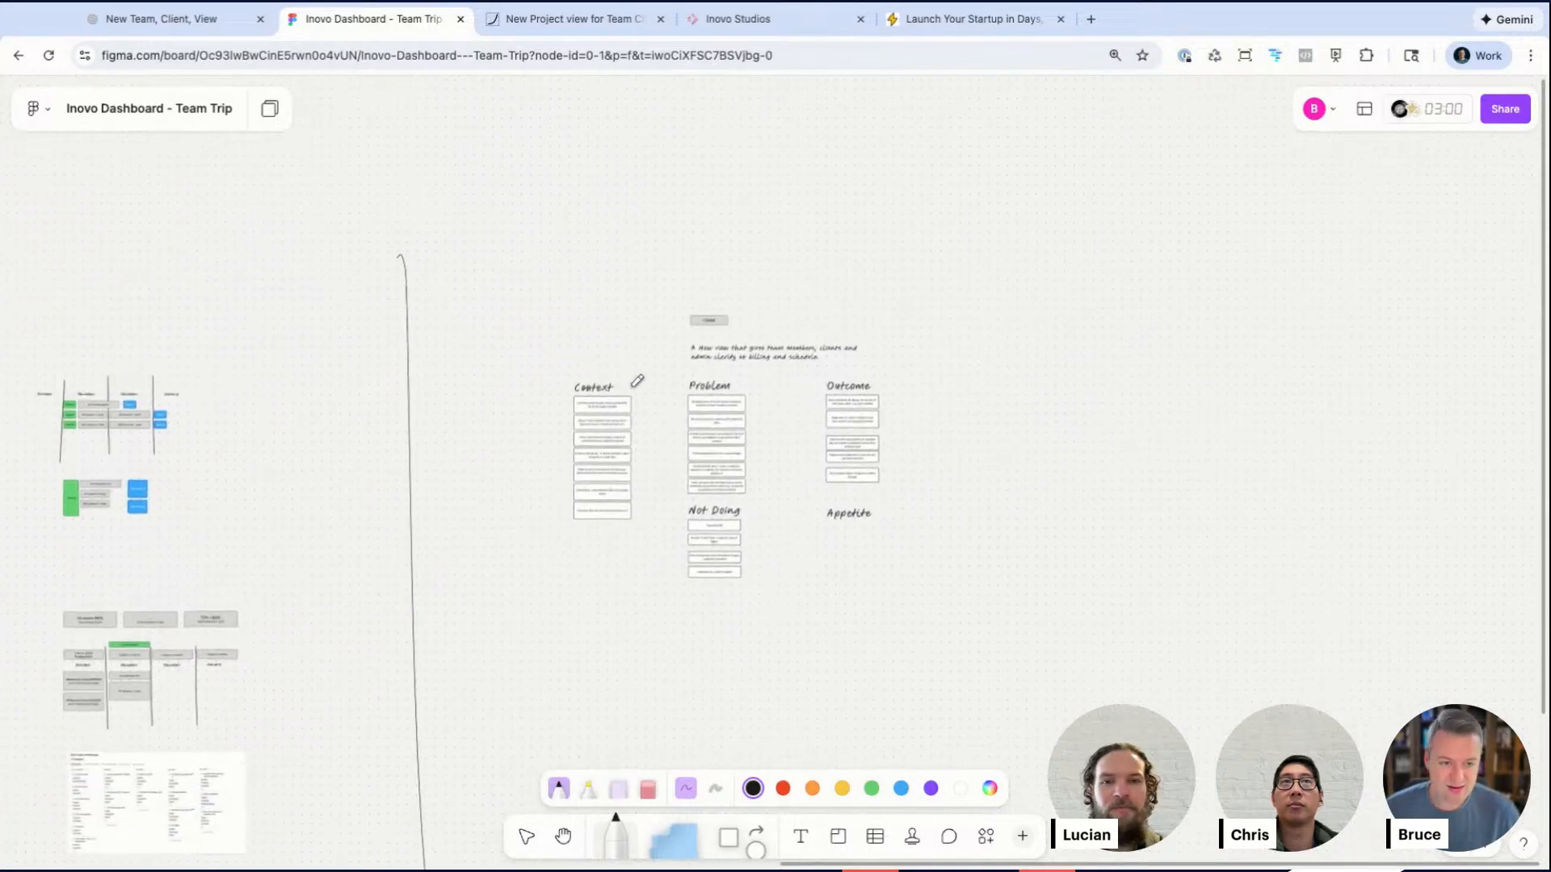
key("t")
left_click(383, 156)
type("Dec 23 Session")
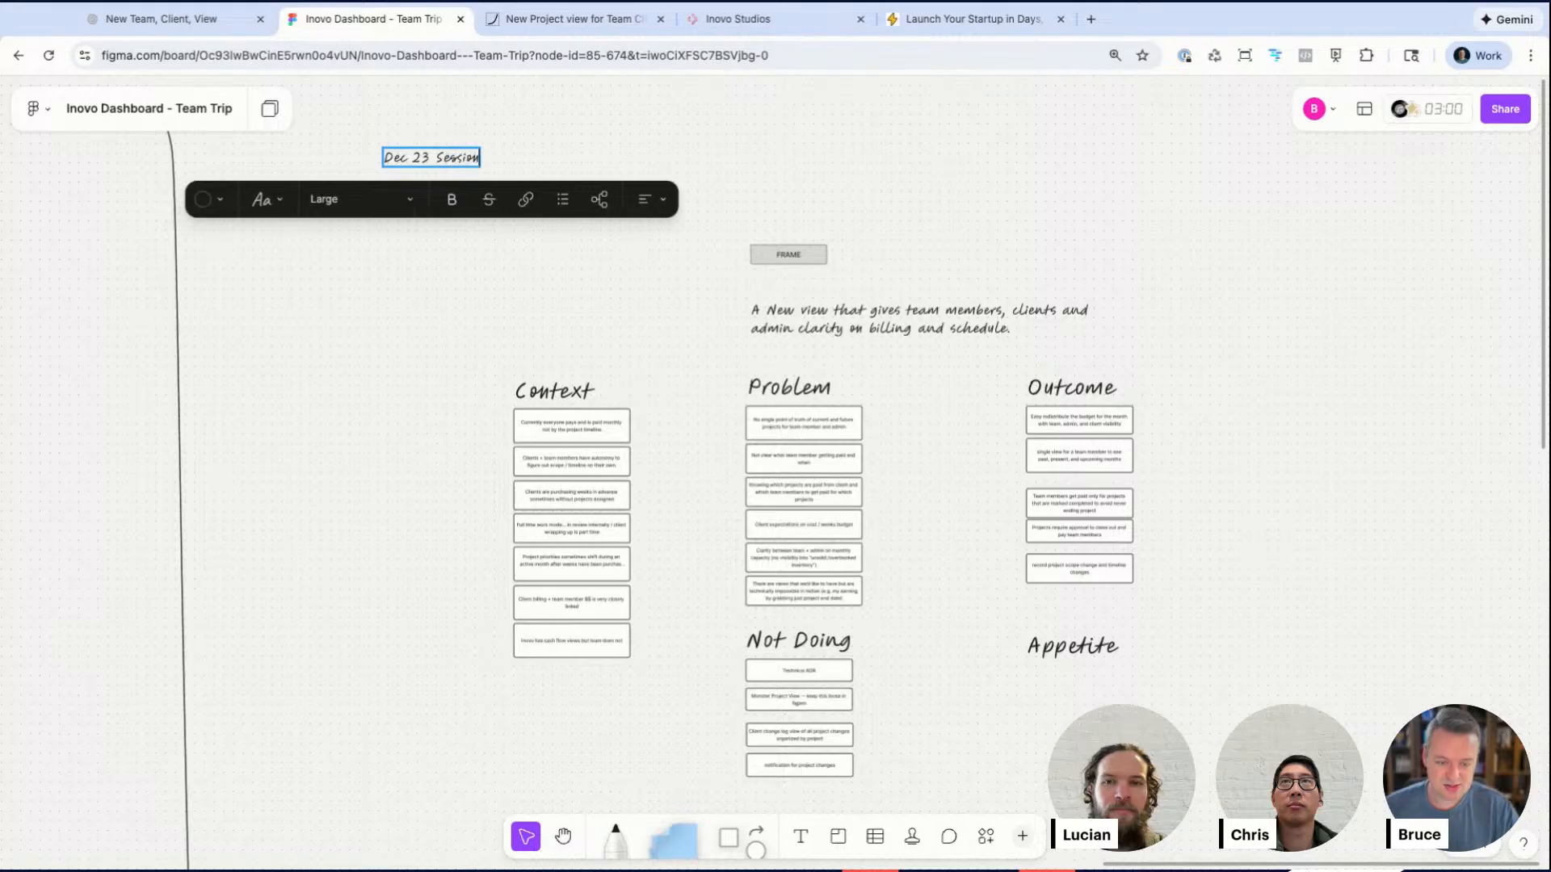
key("super+shift+period")
key("super+shift+period")
key("Escape")
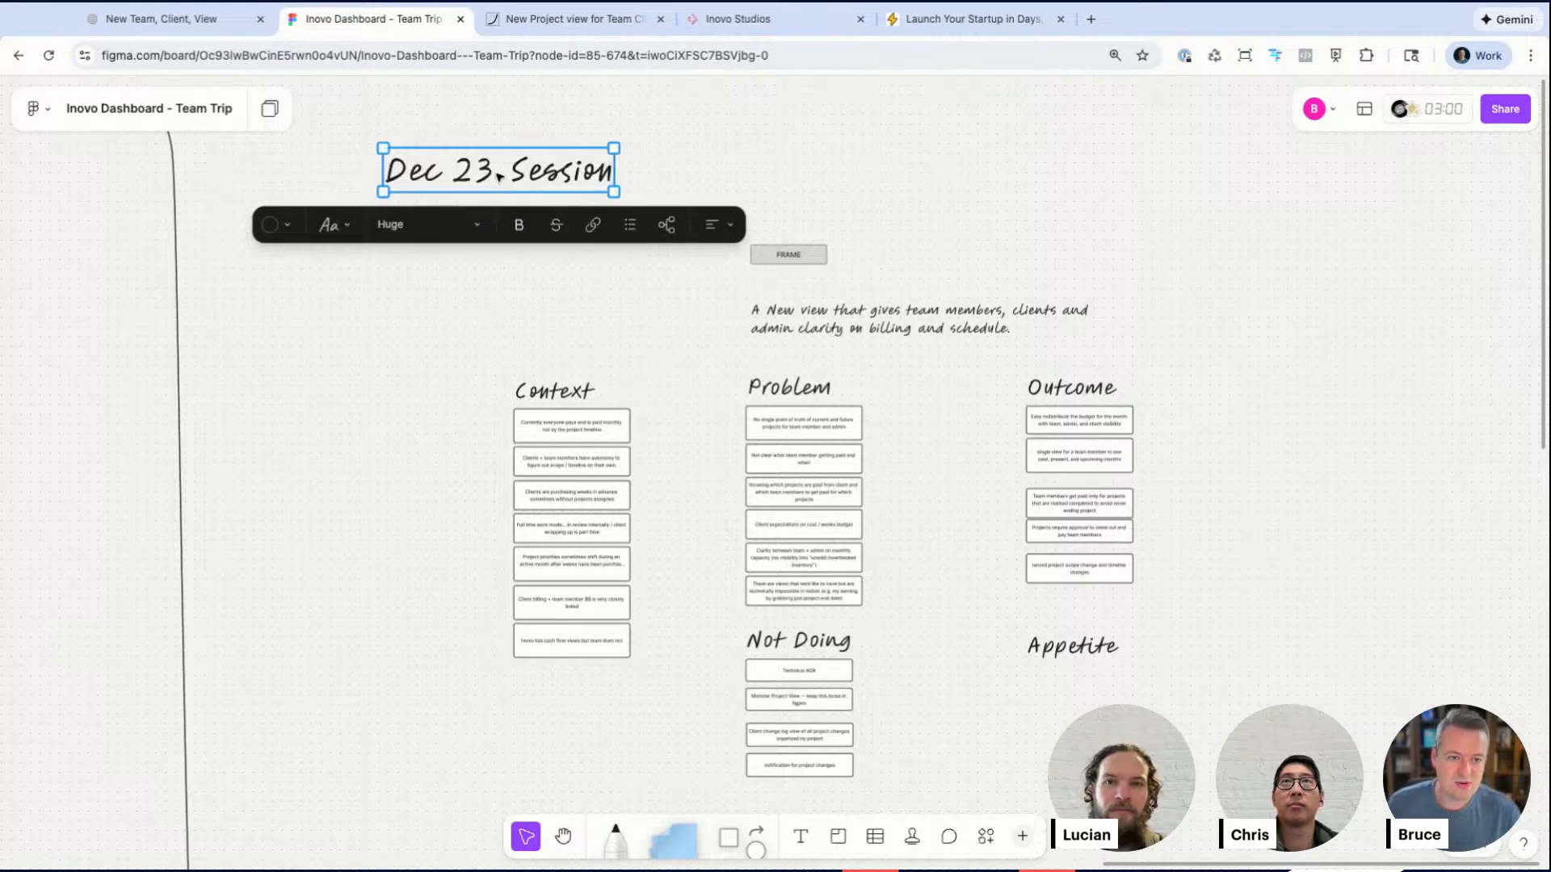
left_click_drag(498, 175, 431, 157)
Step: Shift the Problem and Outcome card lists down and place a copy of the first Problem card above them
left_click(416, 281)
scroll(417, 281, "down", 1)
scroll(418, 282, "right", 2)
left_click(421, 278)
scroll(627, 315, "up", 4)
scroll(629, 315, "down", 1)
scroll(627, 315, "down", 2)
scroll(627, 315, "right", 1)
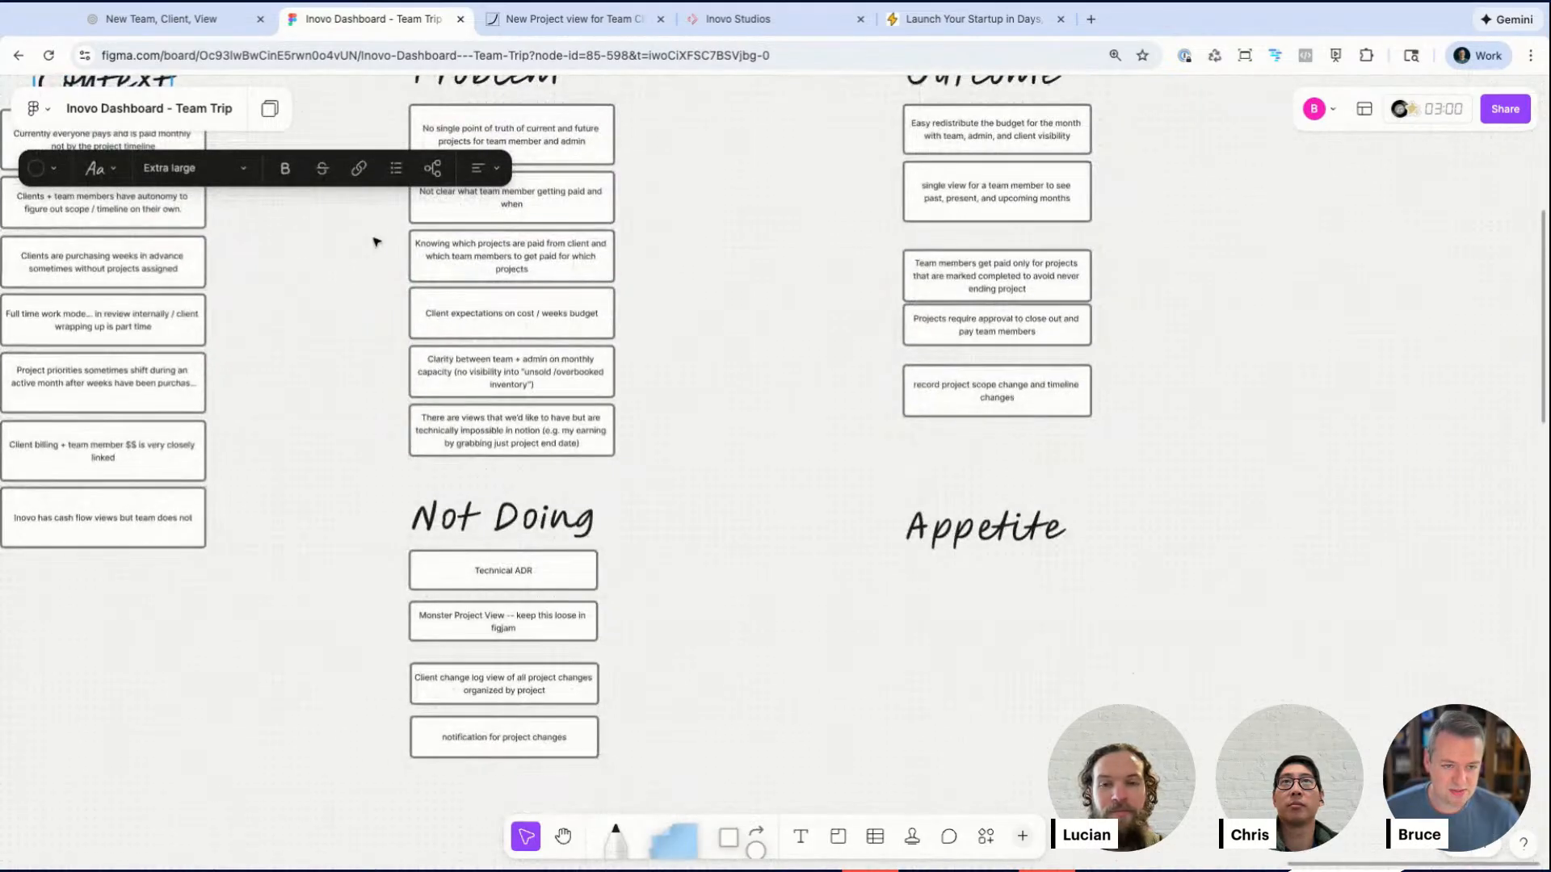
left_click_drag(384, 137, 1120, 700)
left_click_drag(384, 136, 386, 138)
scroll(386, 138, "down", 2)
scroll(386, 138, "up", 1)
left_click_drag(436, 240, 1223, 748)
left_click_drag(561, 248, 593, 239)
key("Escape")
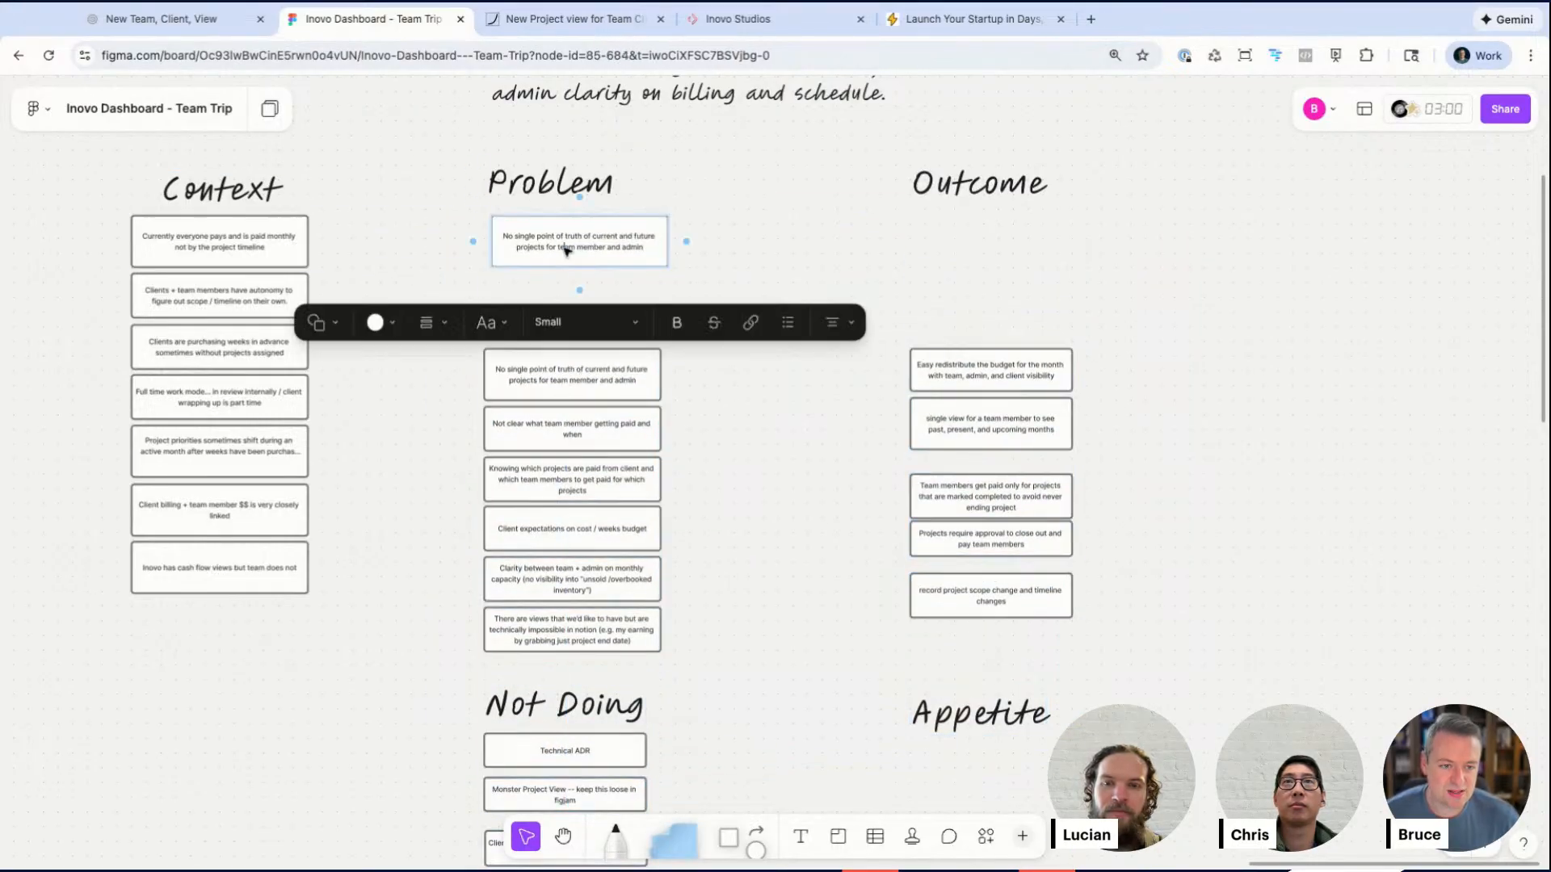
Step: Add a new top Context card reading "Heavily rely on Notion for all projects / task management"
double_click(565, 246)
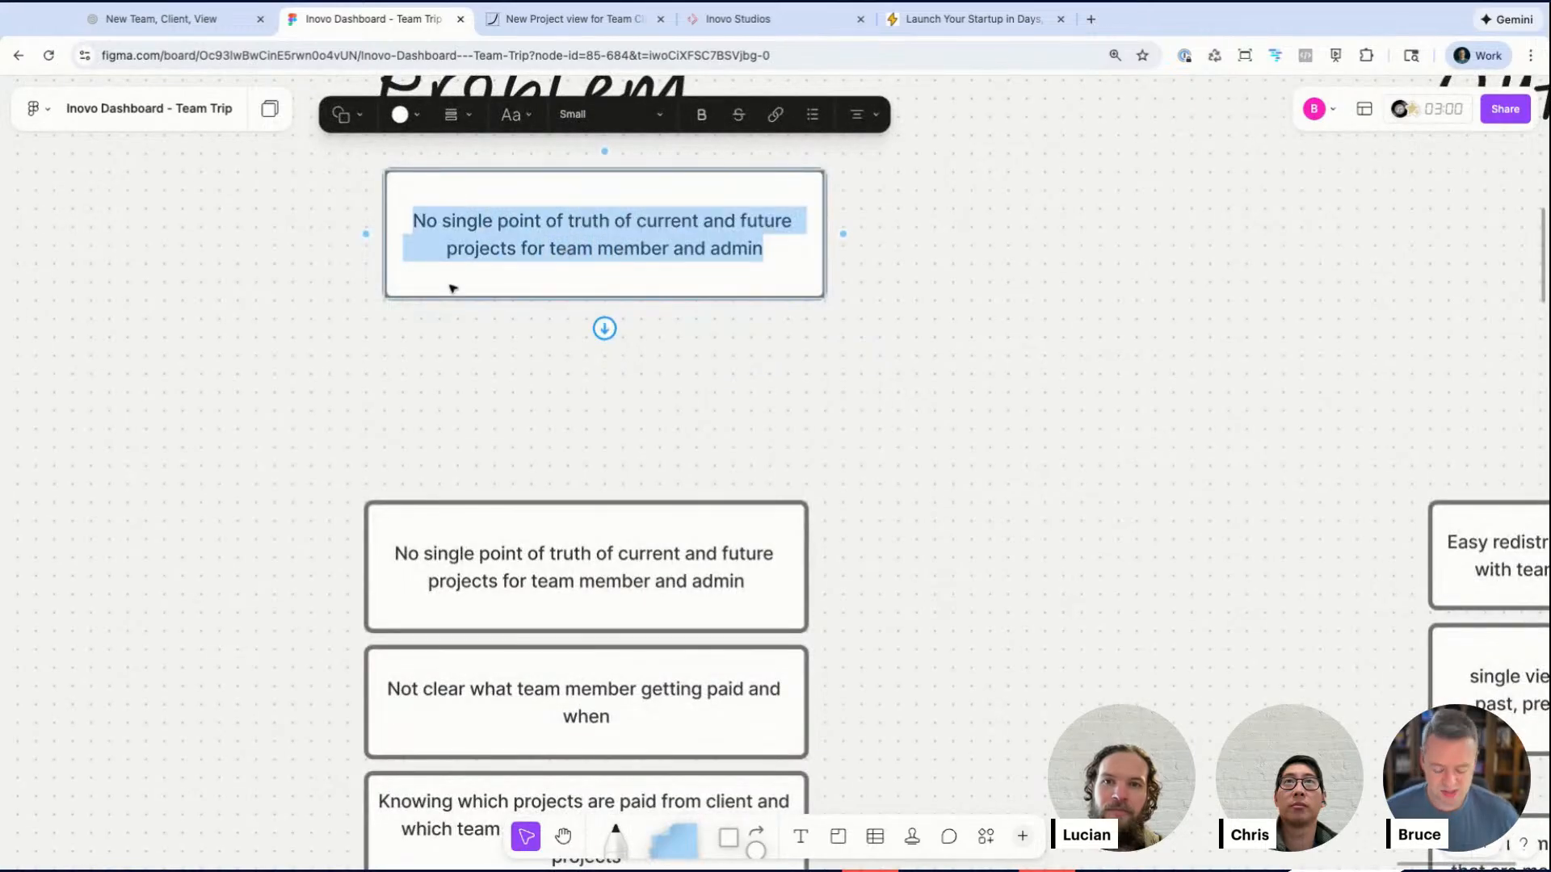
scroll(450, 287, "left", 8)
scroll(450, 288, "down", 3)
left_click(179, 236)
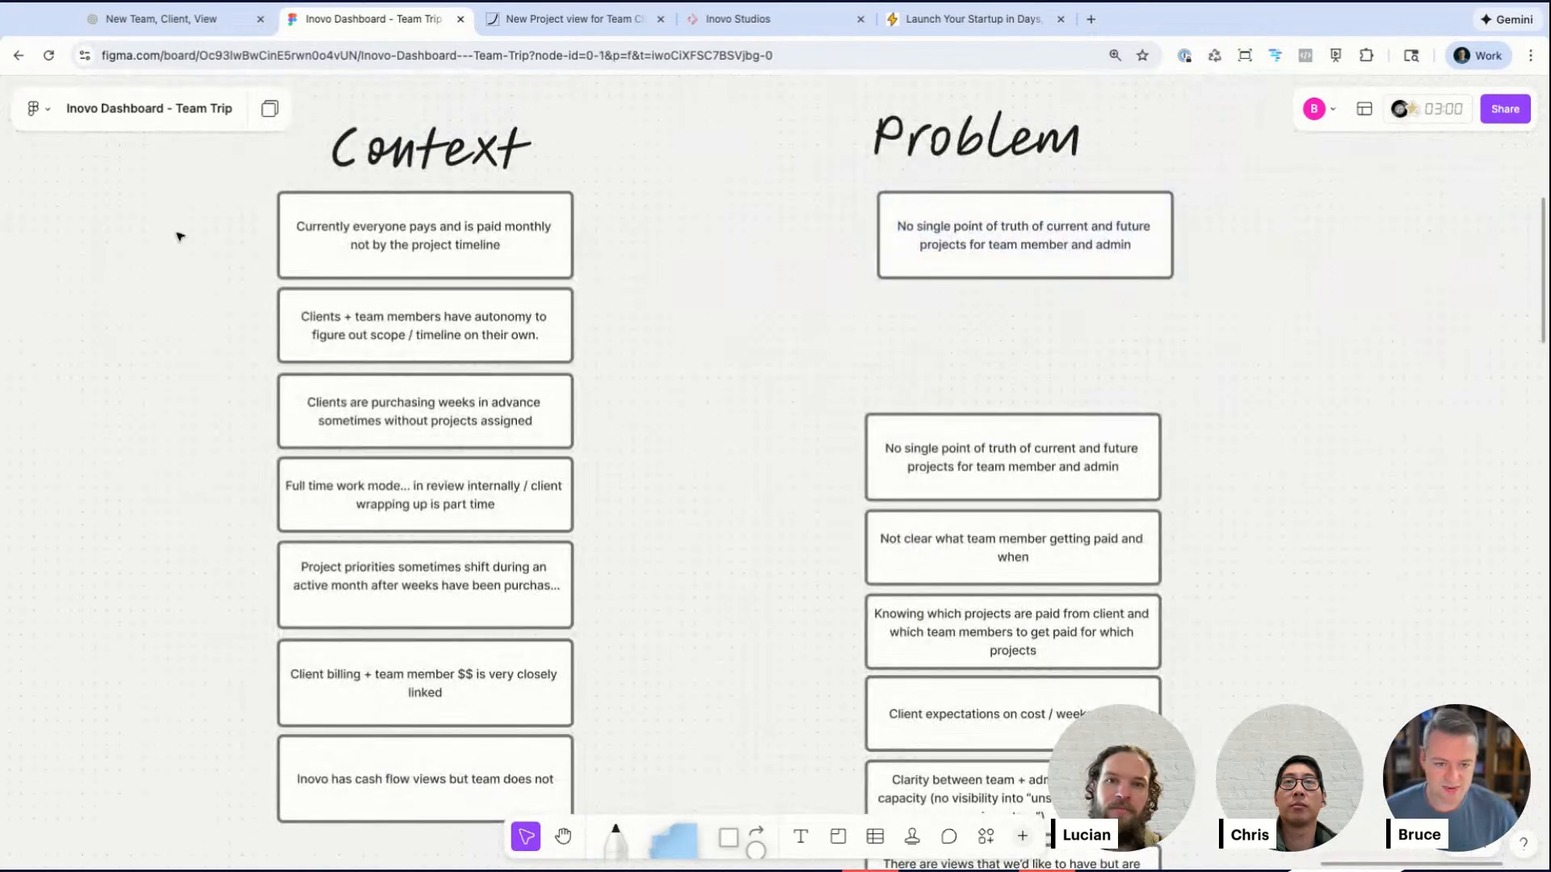
left_click(534, 761)
scroll(534, 759, "down", 2)
scroll(534, 759, "right", 1)
left_click(475, 760)
scroll(297, 467, "down", 3)
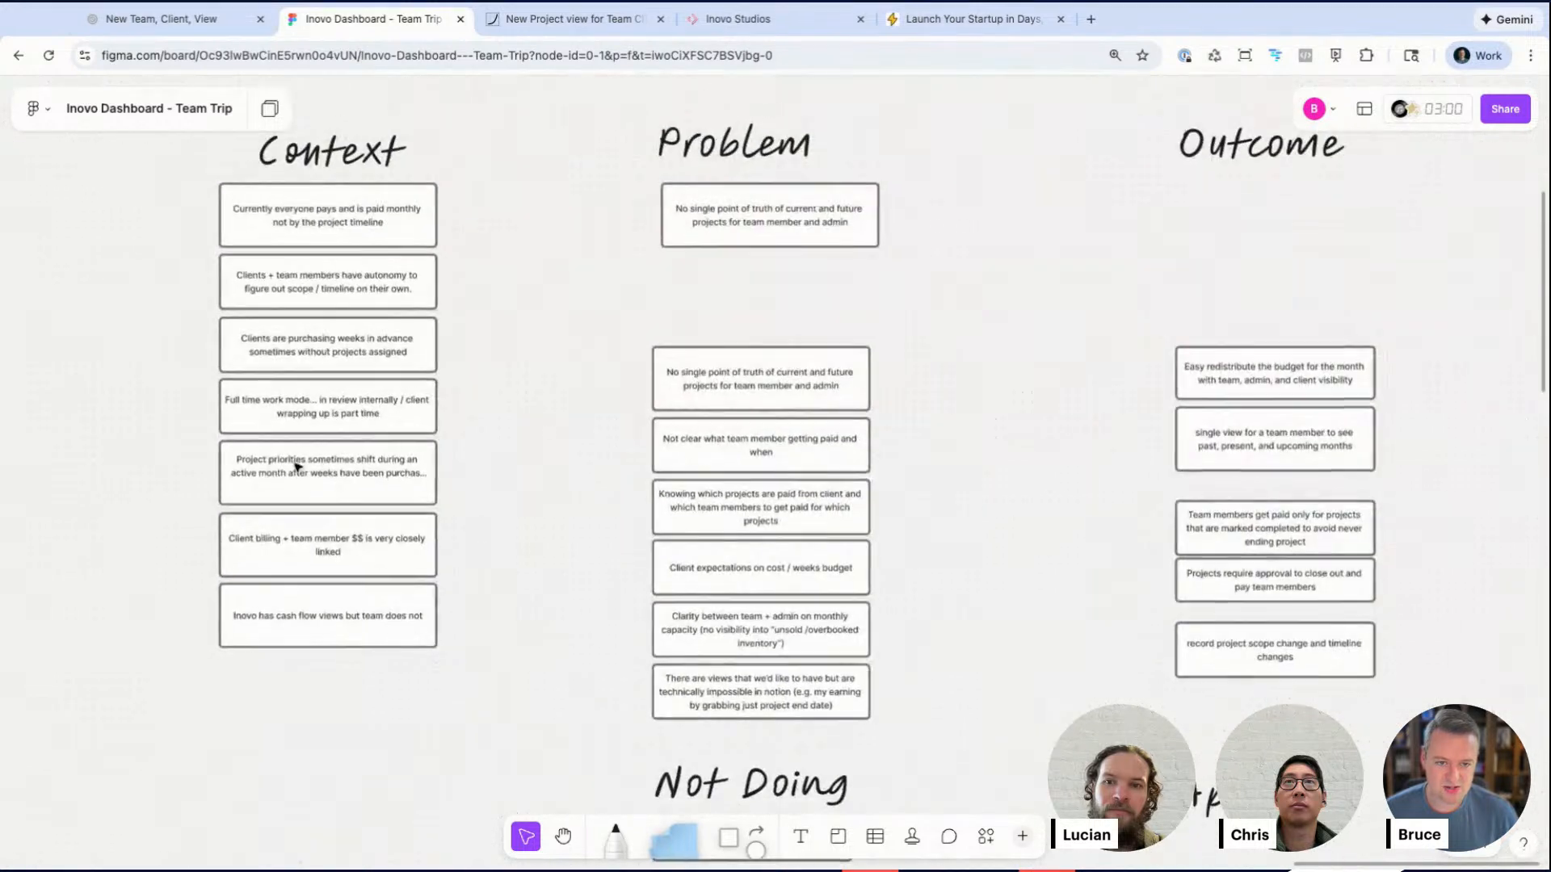
left_click_drag(156, 197, 490, 654)
mouse_move(373, 238)
left_mouse_down()
mouse_move(373, 358)
mouse_move(374, 223)
mouse_move(374, 238)
left_mouse_up()
left_click(509, 332)
left_click(371, 235)
triple_click(369, 235)
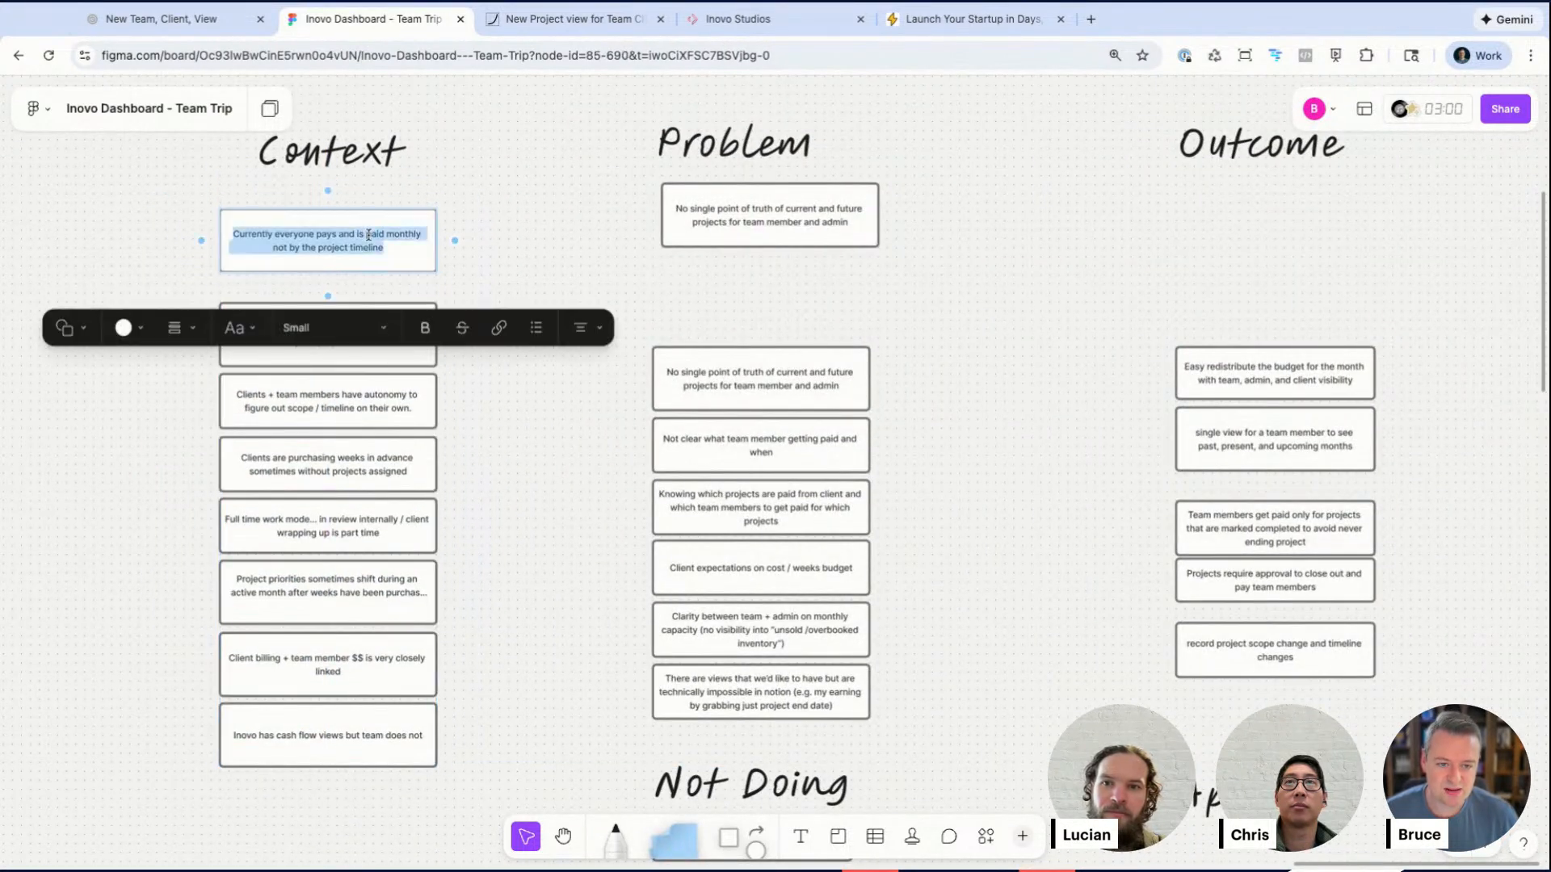
type("H")
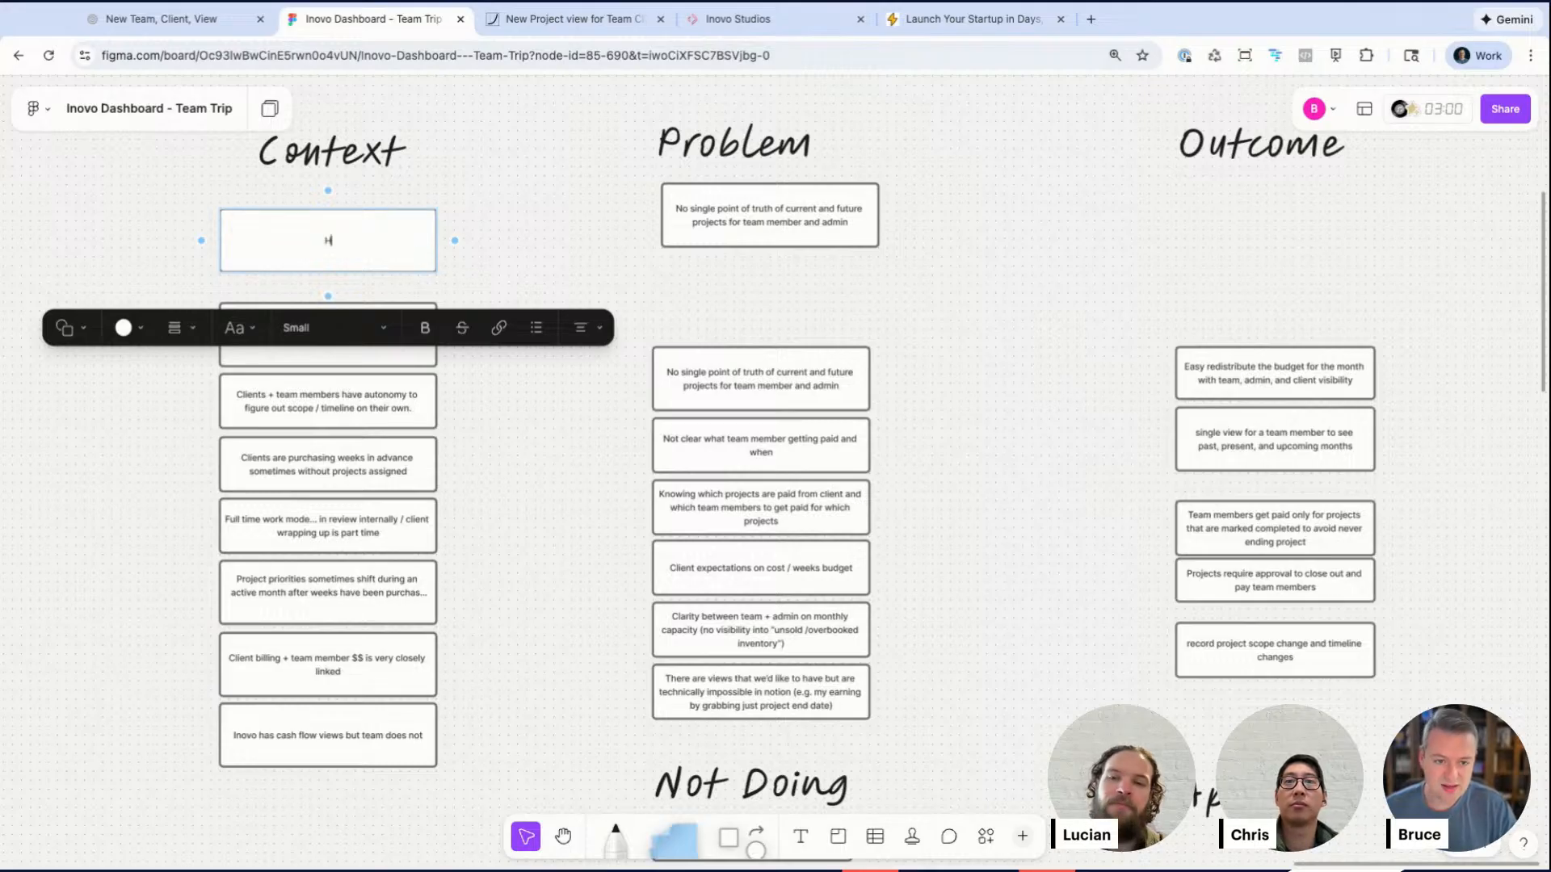
type("eavily rely on No")
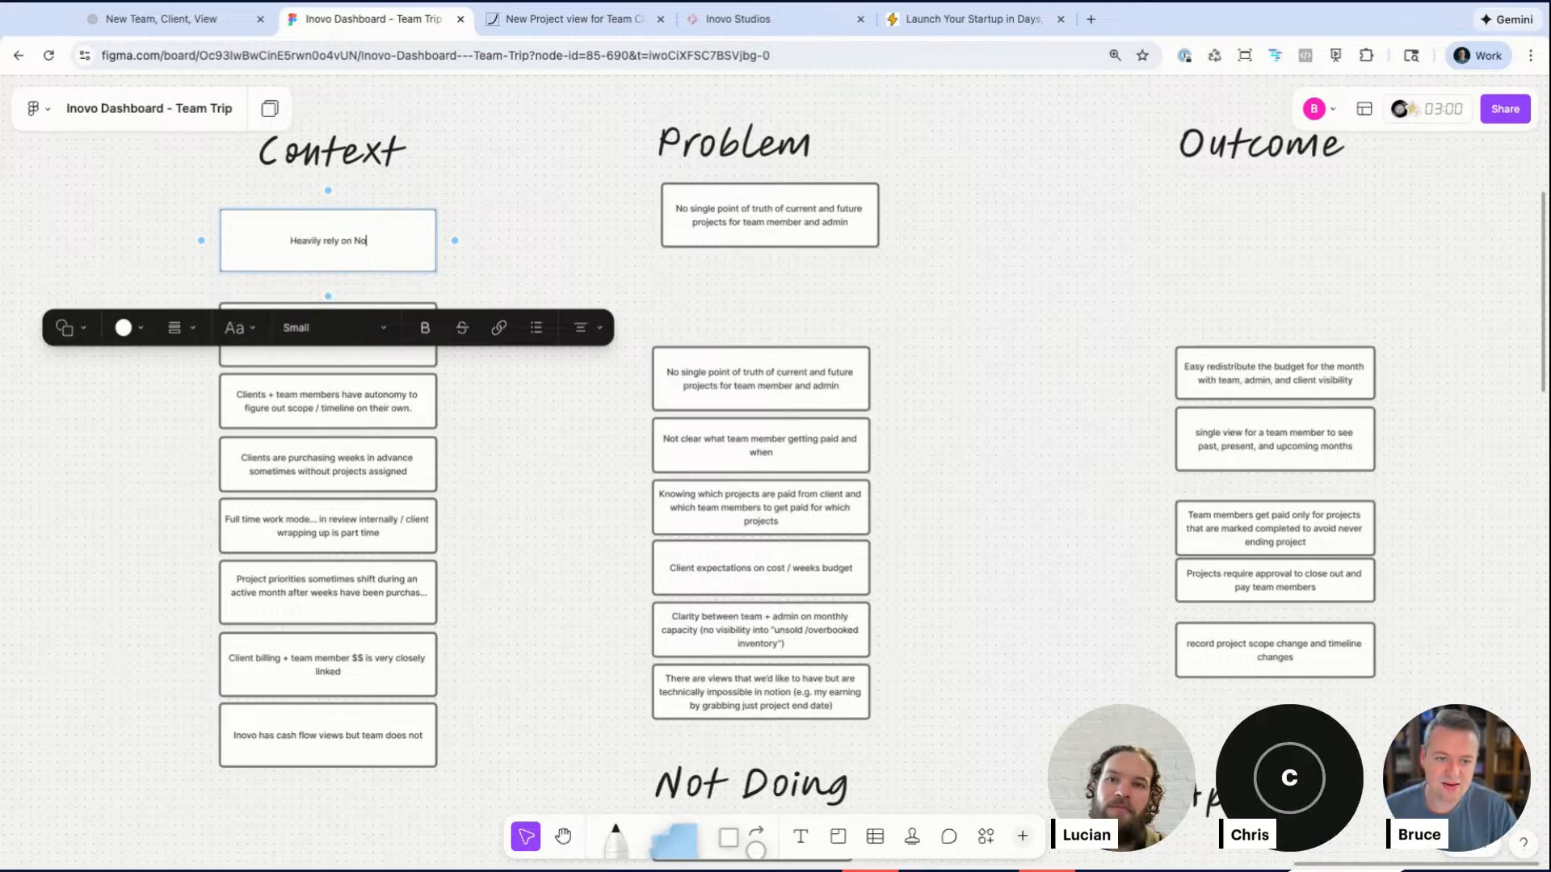
type("tion for all projects / d")
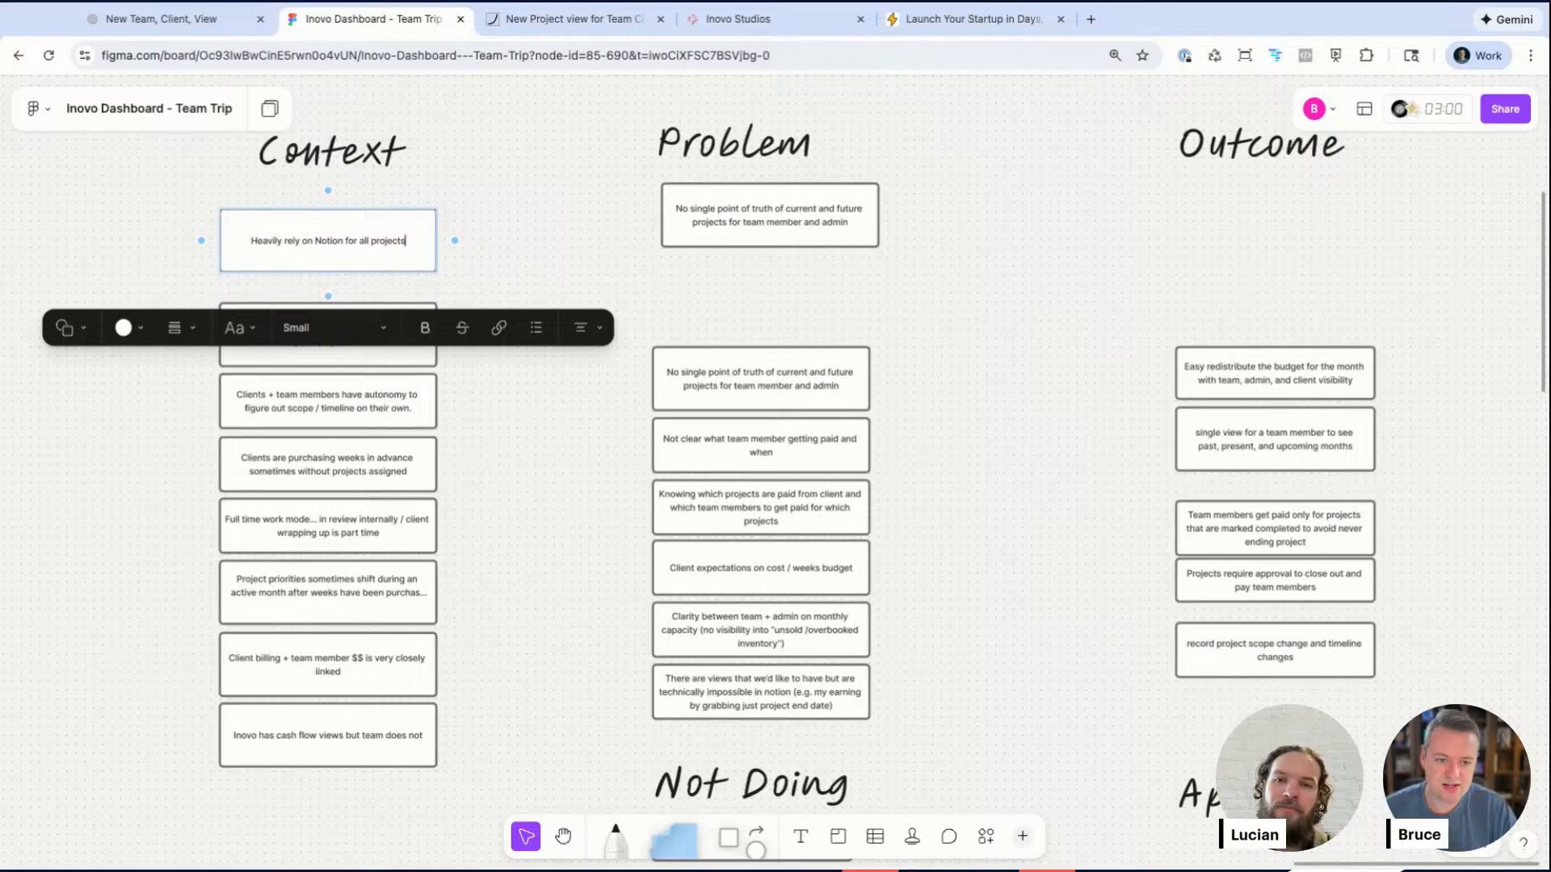
key("BackSpace")
type("tasks")
key("BackSpace")
type("manage")
key("BackSpace")
key("BackSpace")
key("BackSpace")
key("BackSpace")
key("BackSpace")
key("BackSpace")
key("BackSpace")
type("k managem")
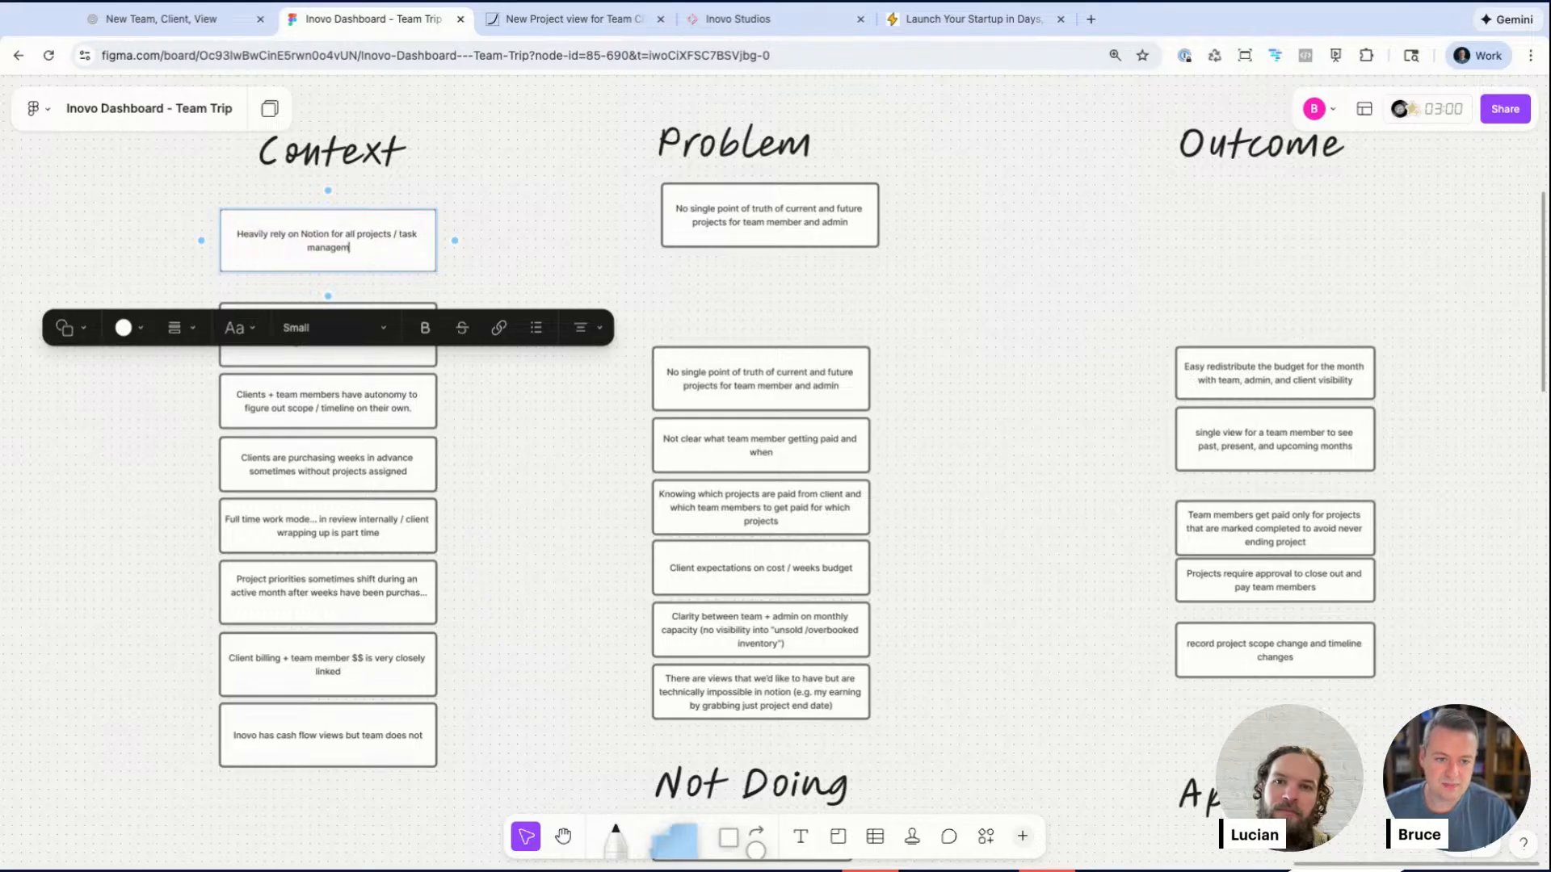
Step: Rewrite the new top Problem card as "Limited control over what users can see what projects and what capabilities they have to modify"
double_click(760, 222)
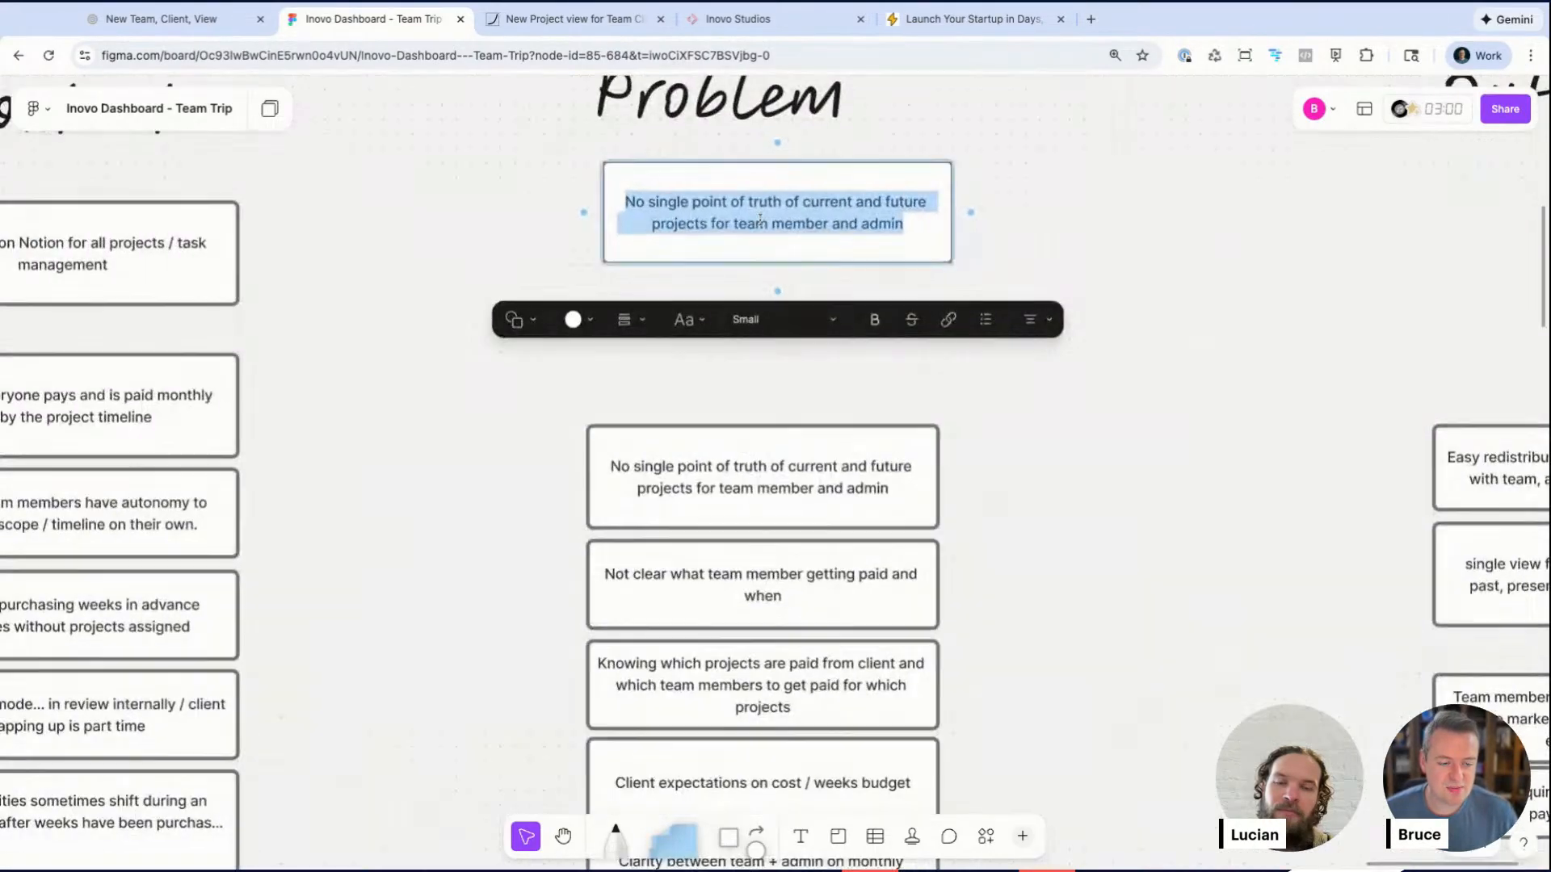
type("Limited ")
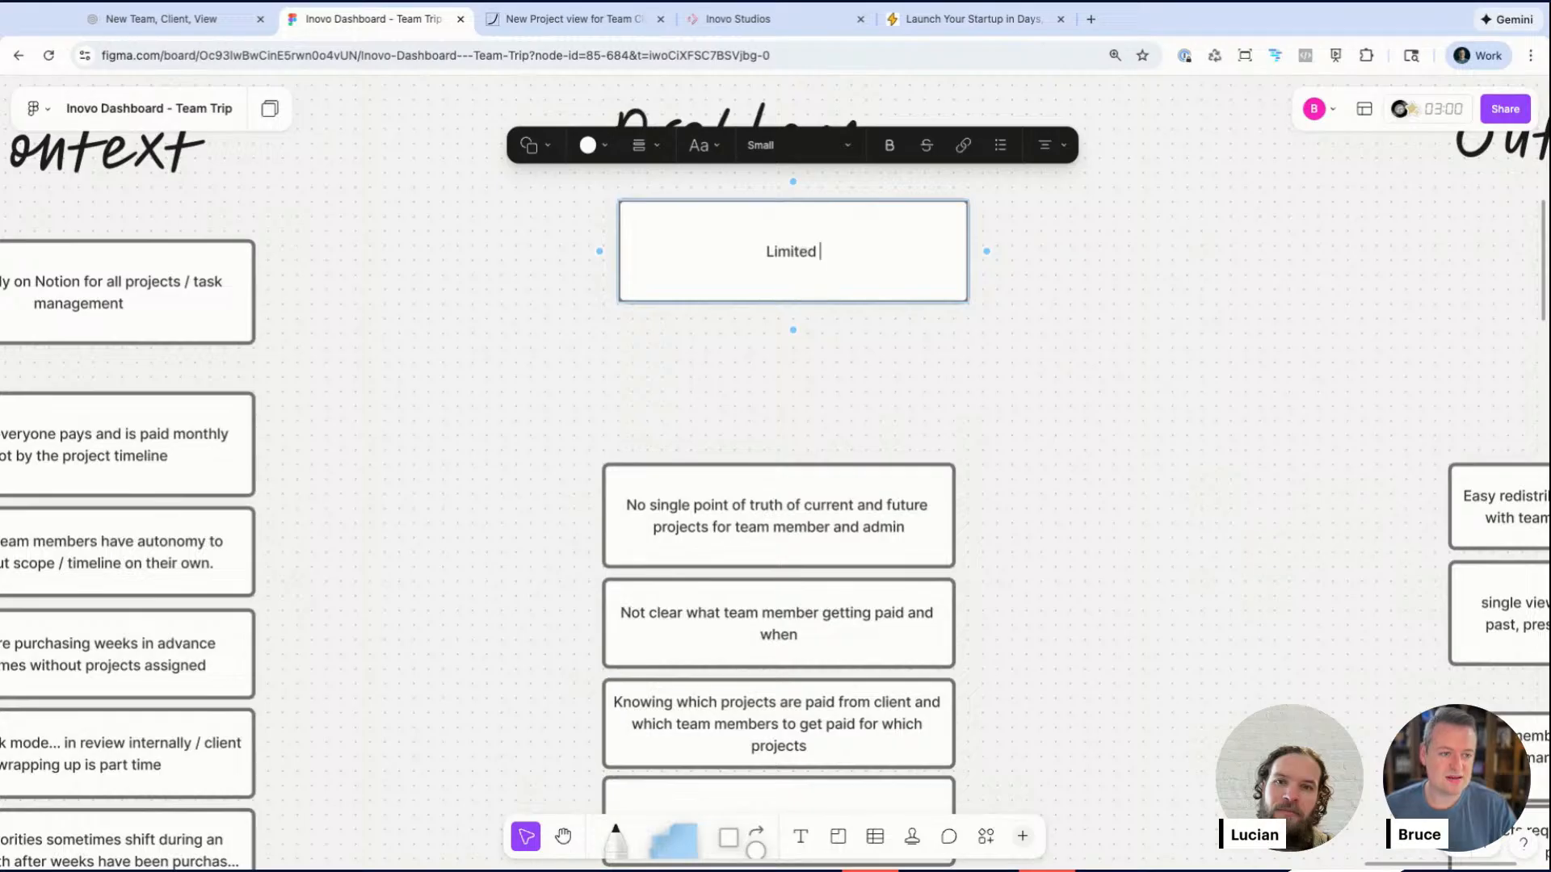
type("control")
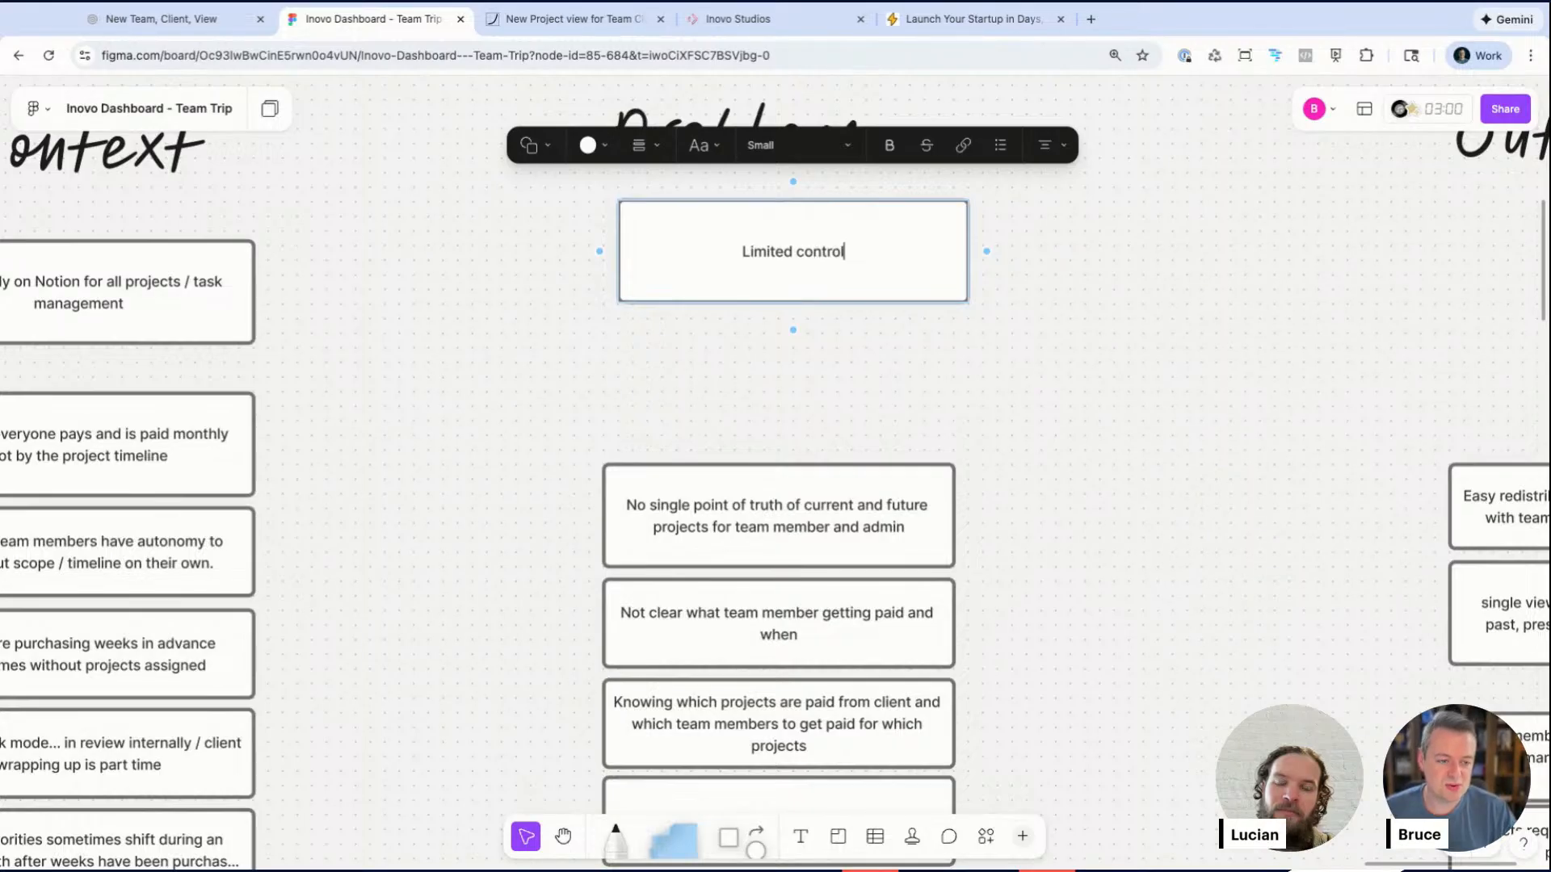
type(" over what ")
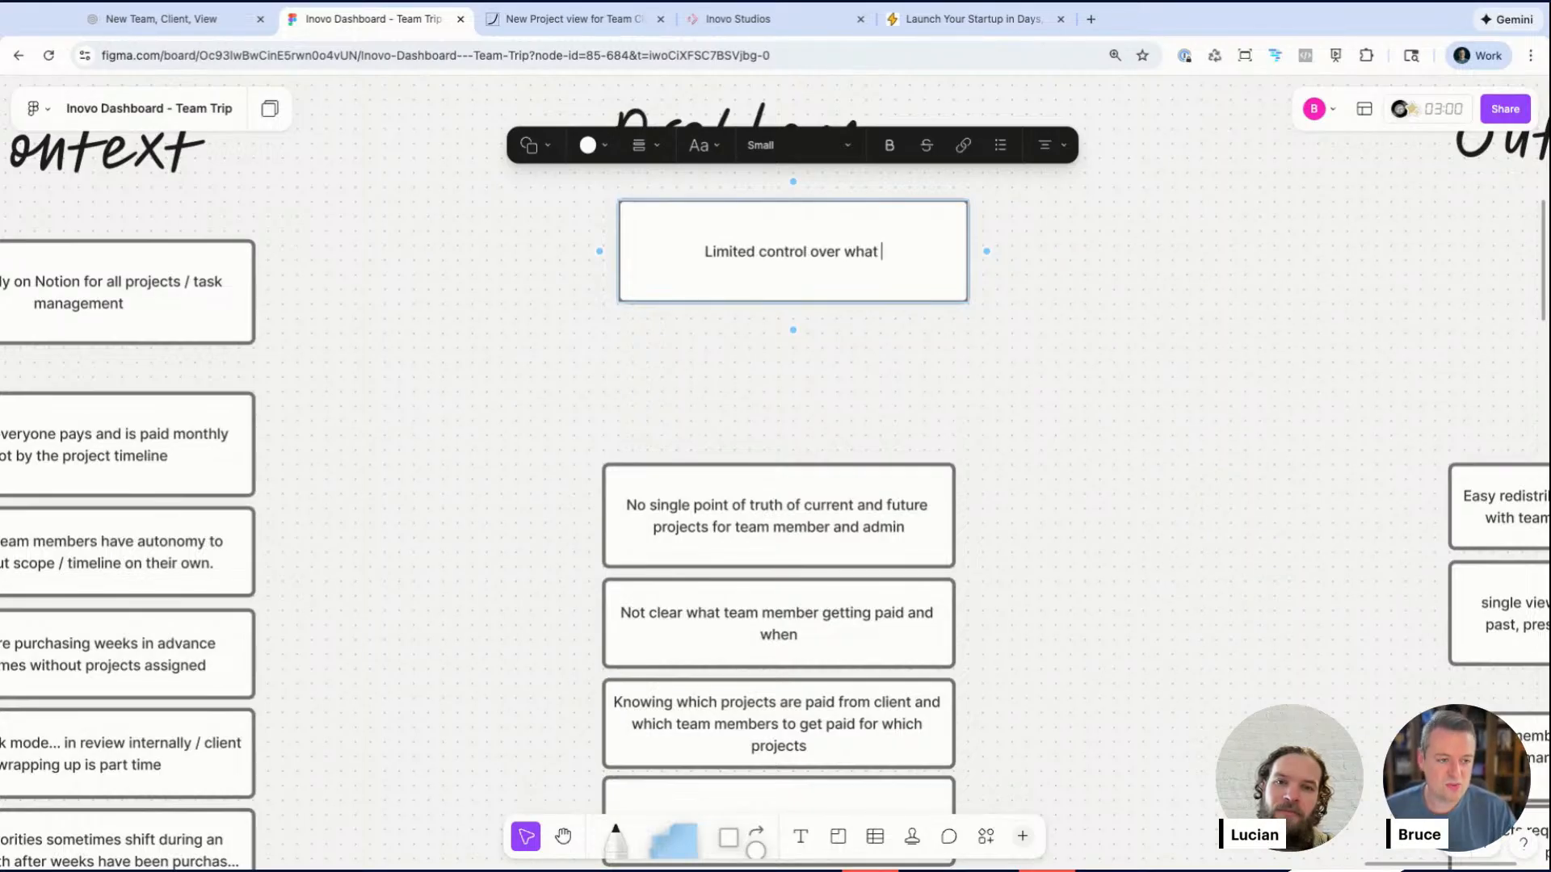
type("users c")
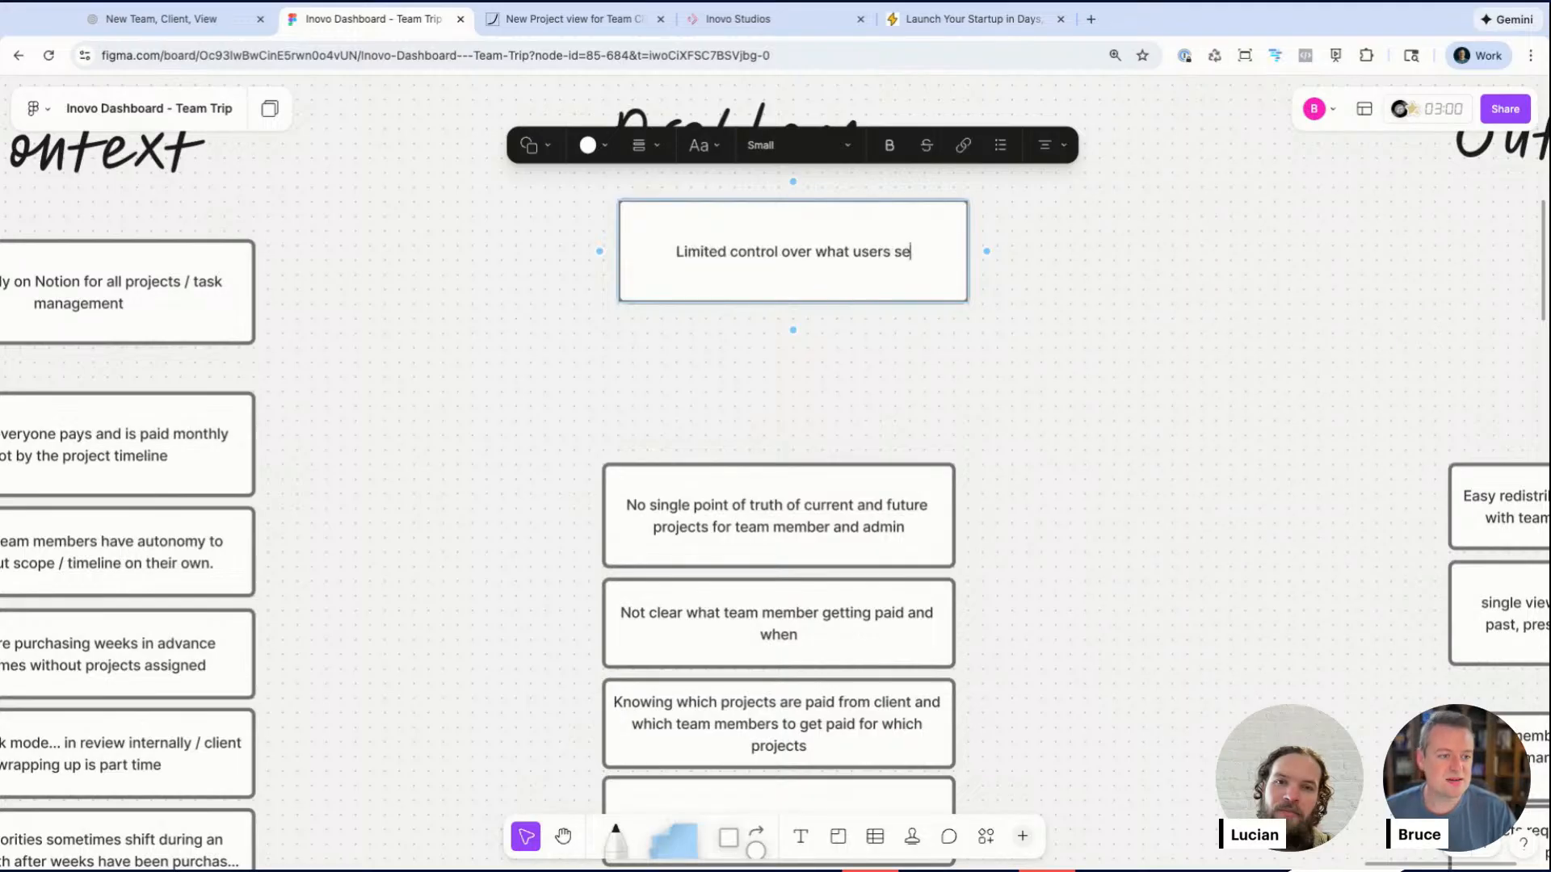
type("an see w")
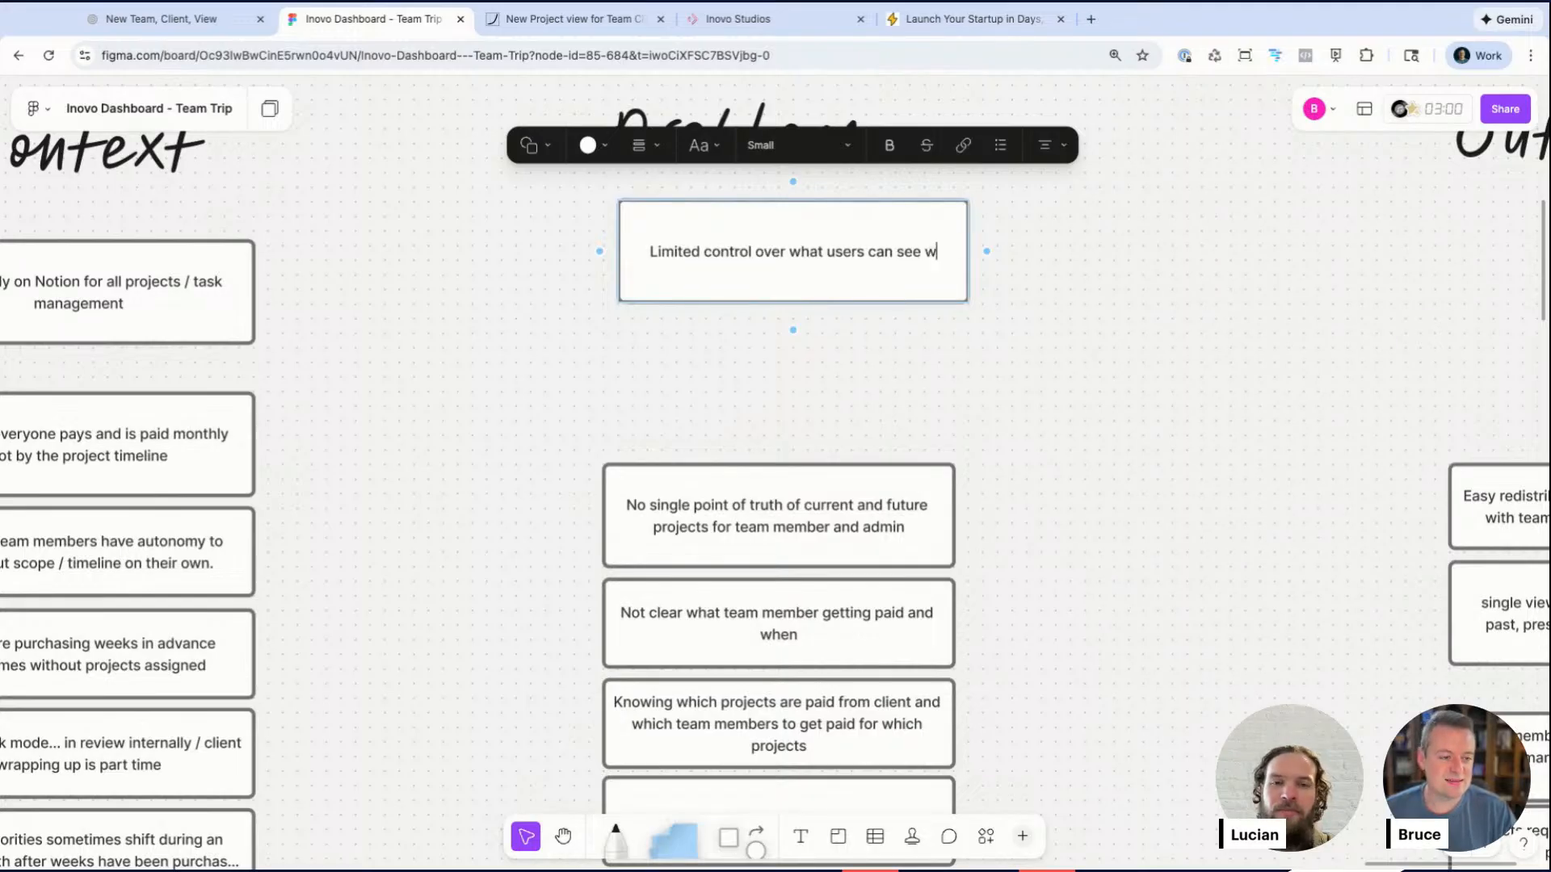
type("hat proejc")
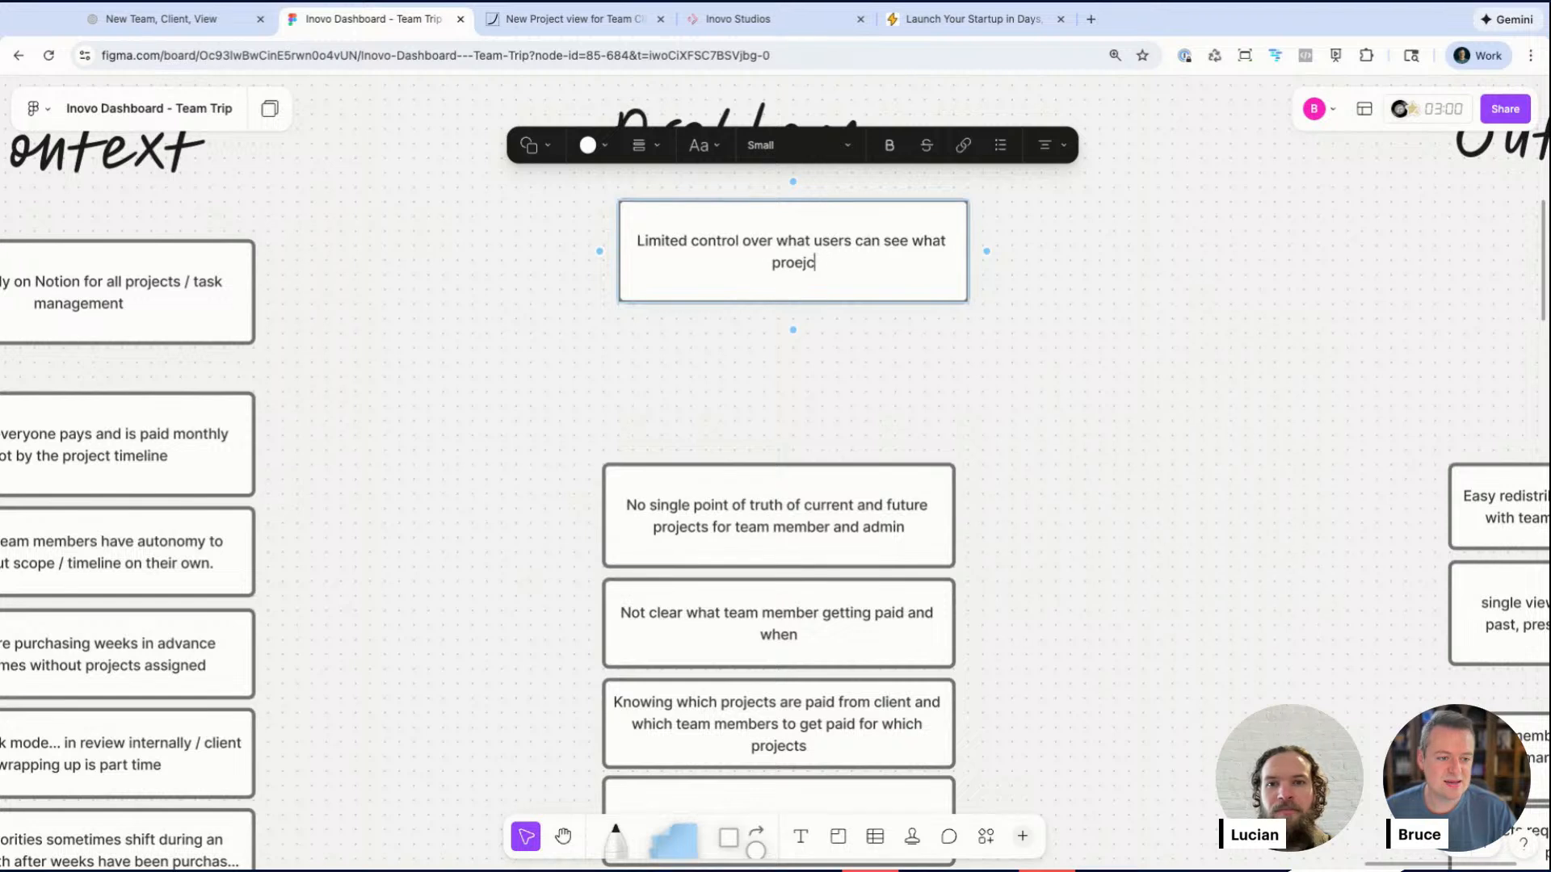
type("and what acces")
key("BackSpace")
key("BackSpace")
key("BackSpace")
key("BackSpace")
key("BackSpace")
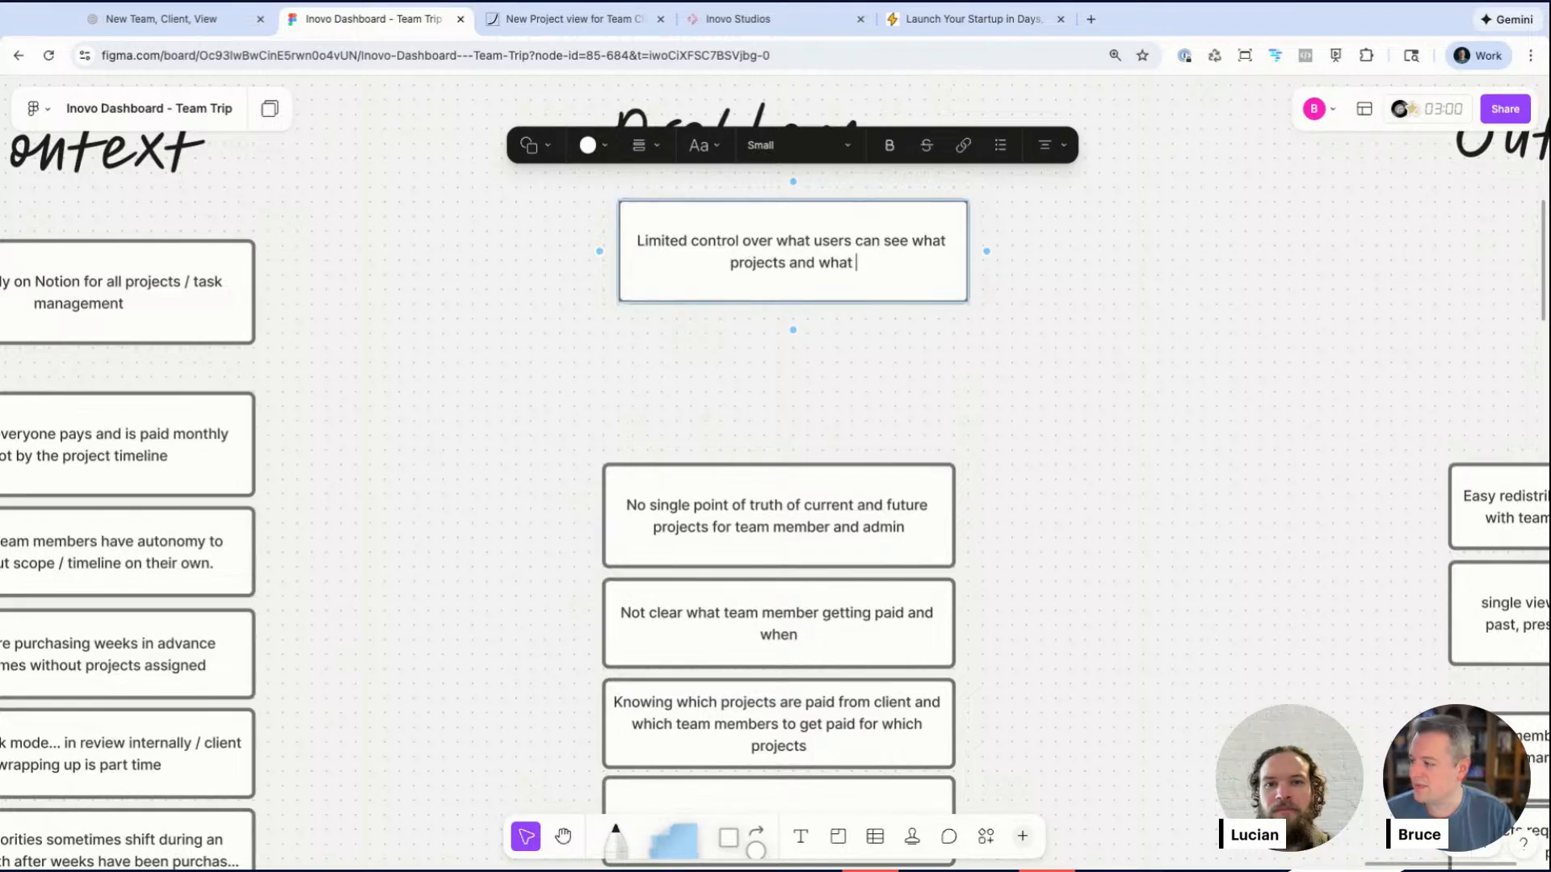
type("cap")
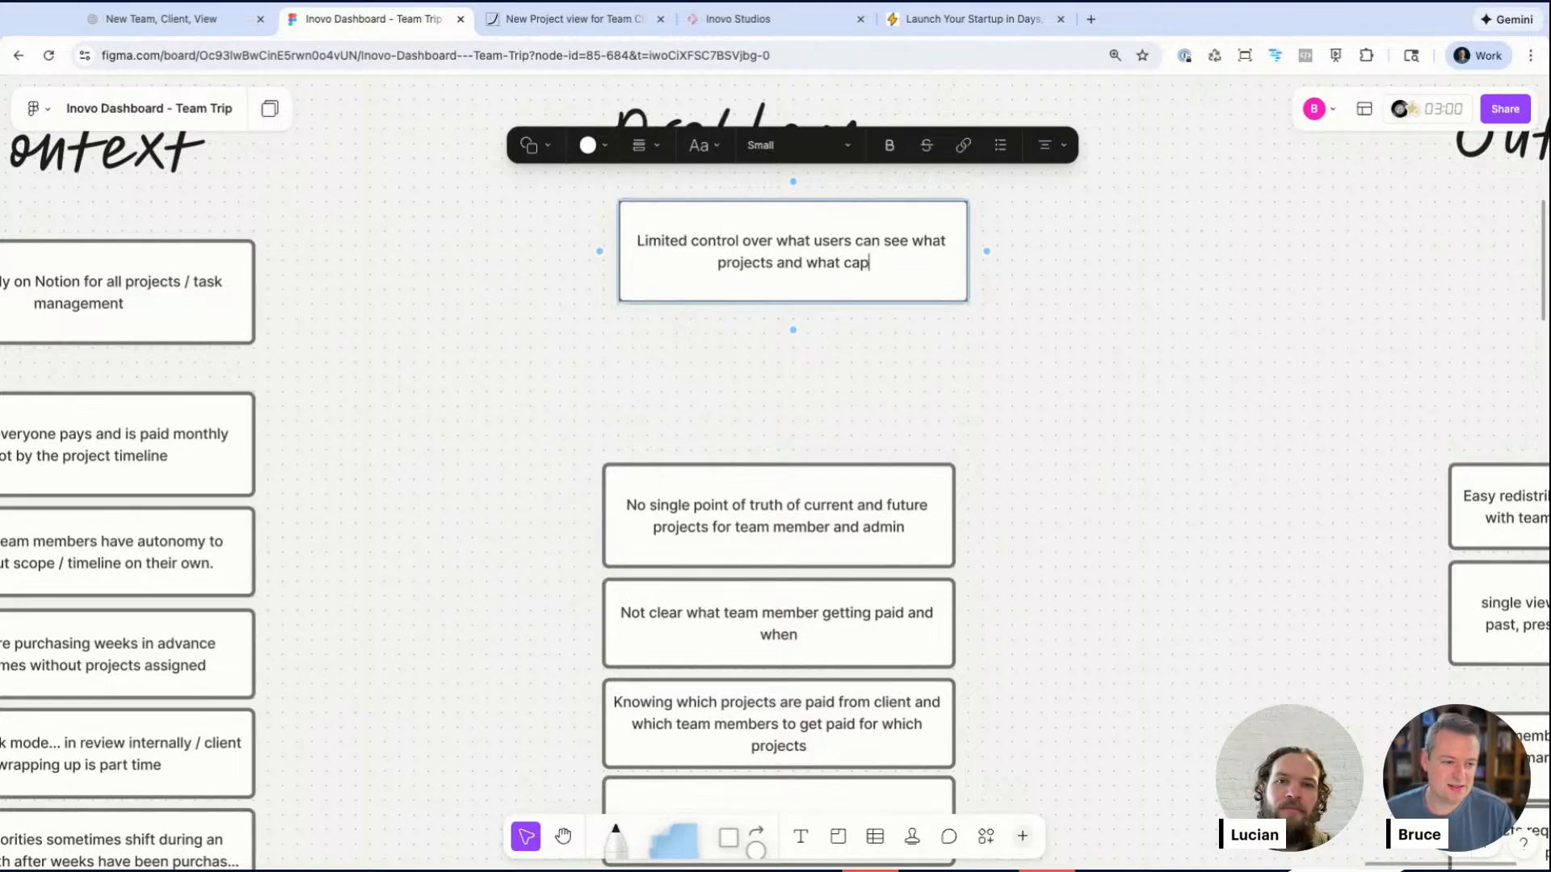
type("a")
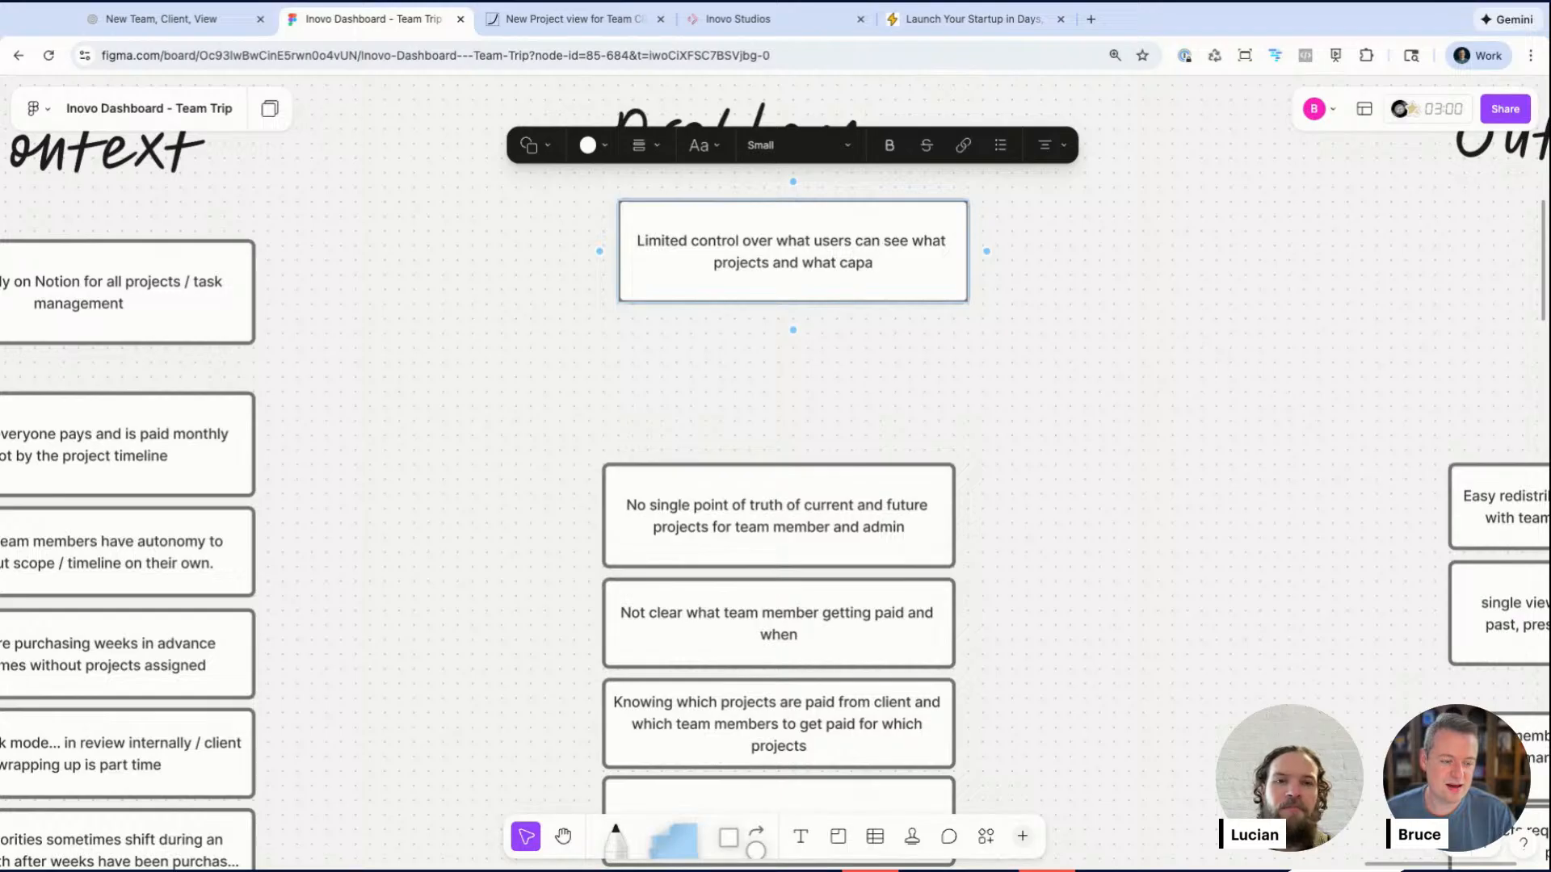
type("bilities they h")
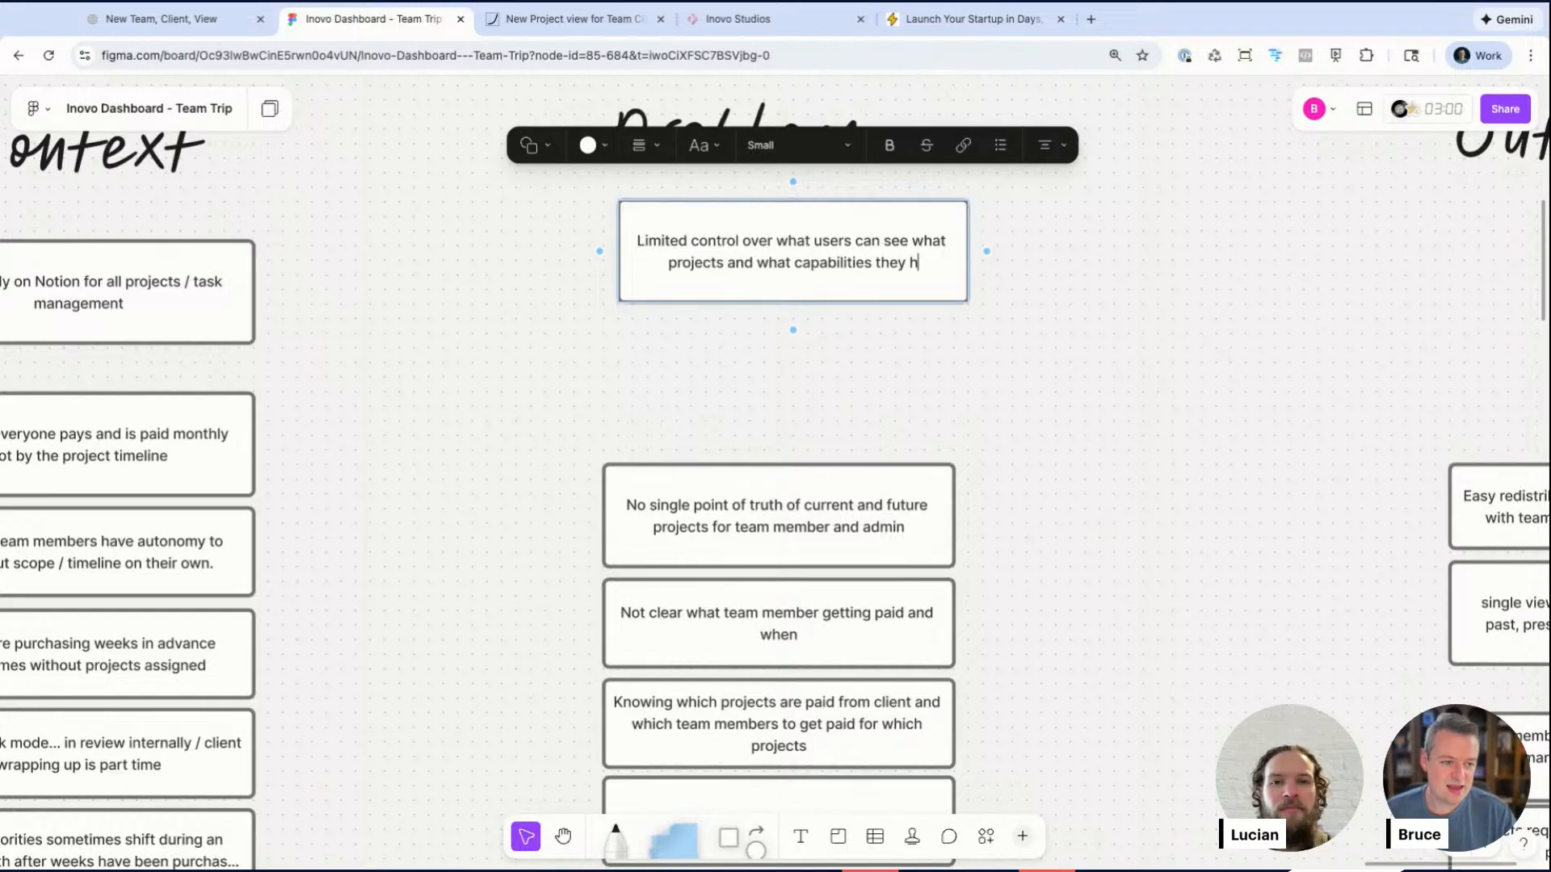
type("ave to modify")
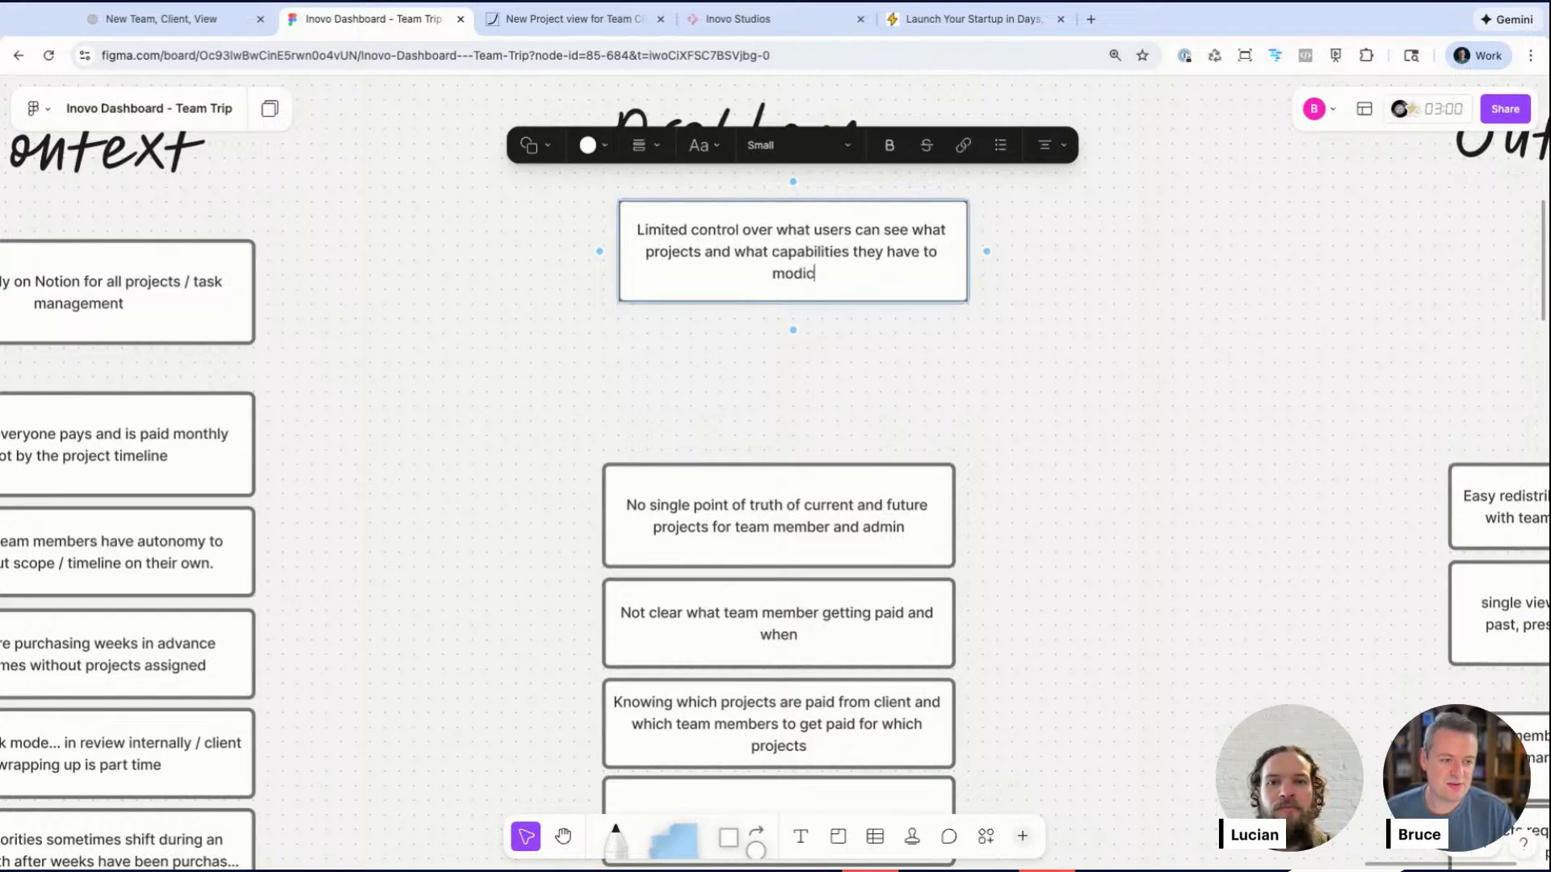
left_click(727, 343)
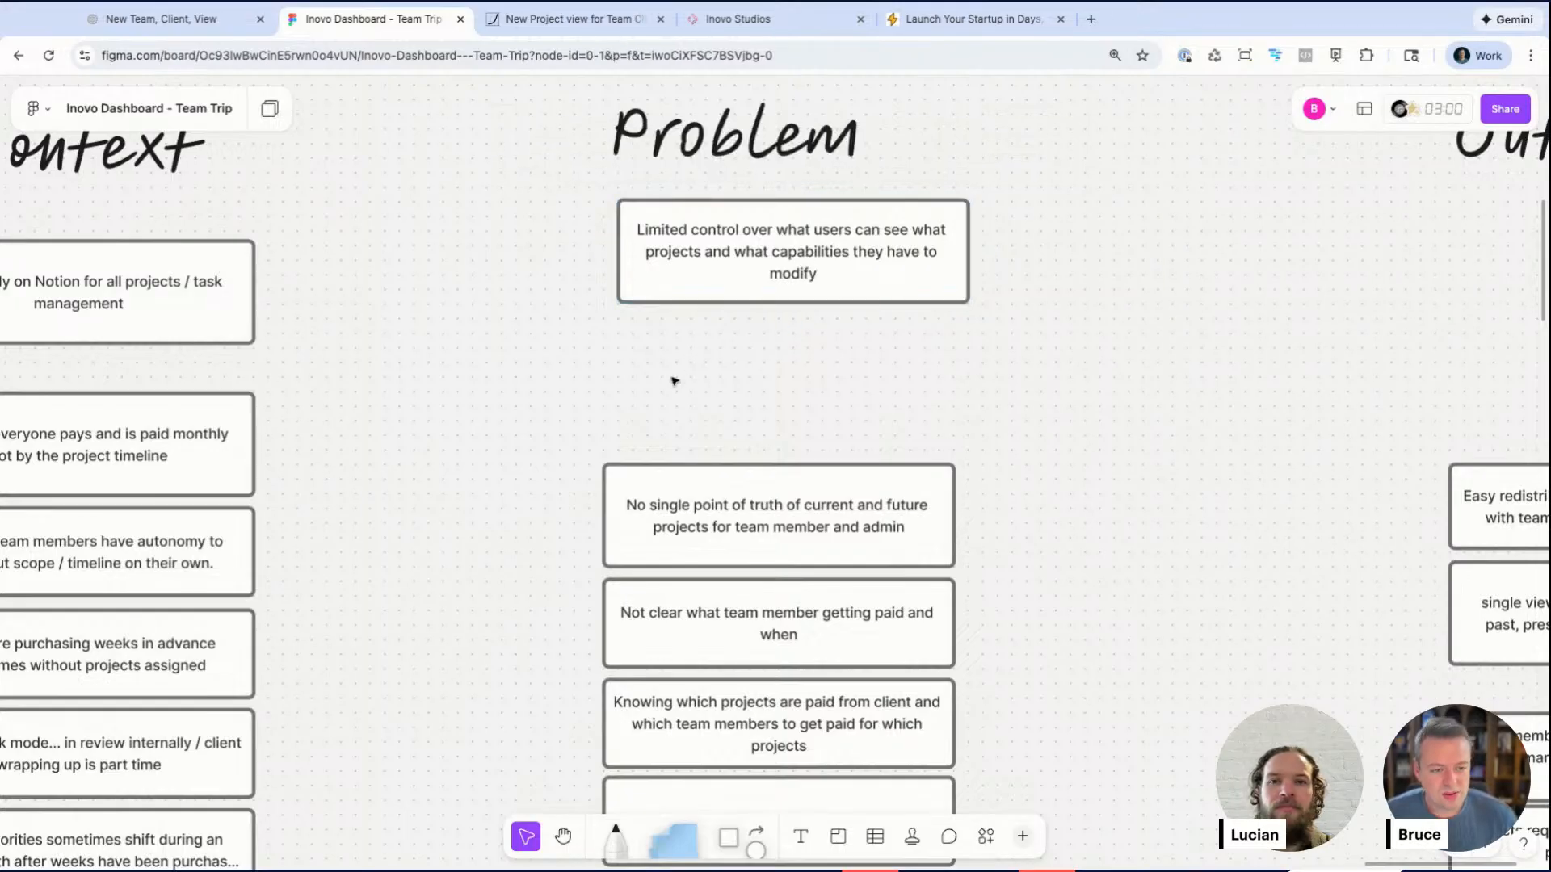
Step: Nudge the new top Context and Problem cards so they line up with each other
scroll(676, 378, "up", 1)
scroll(204, 343, "left", 5)
left_click(204, 343)
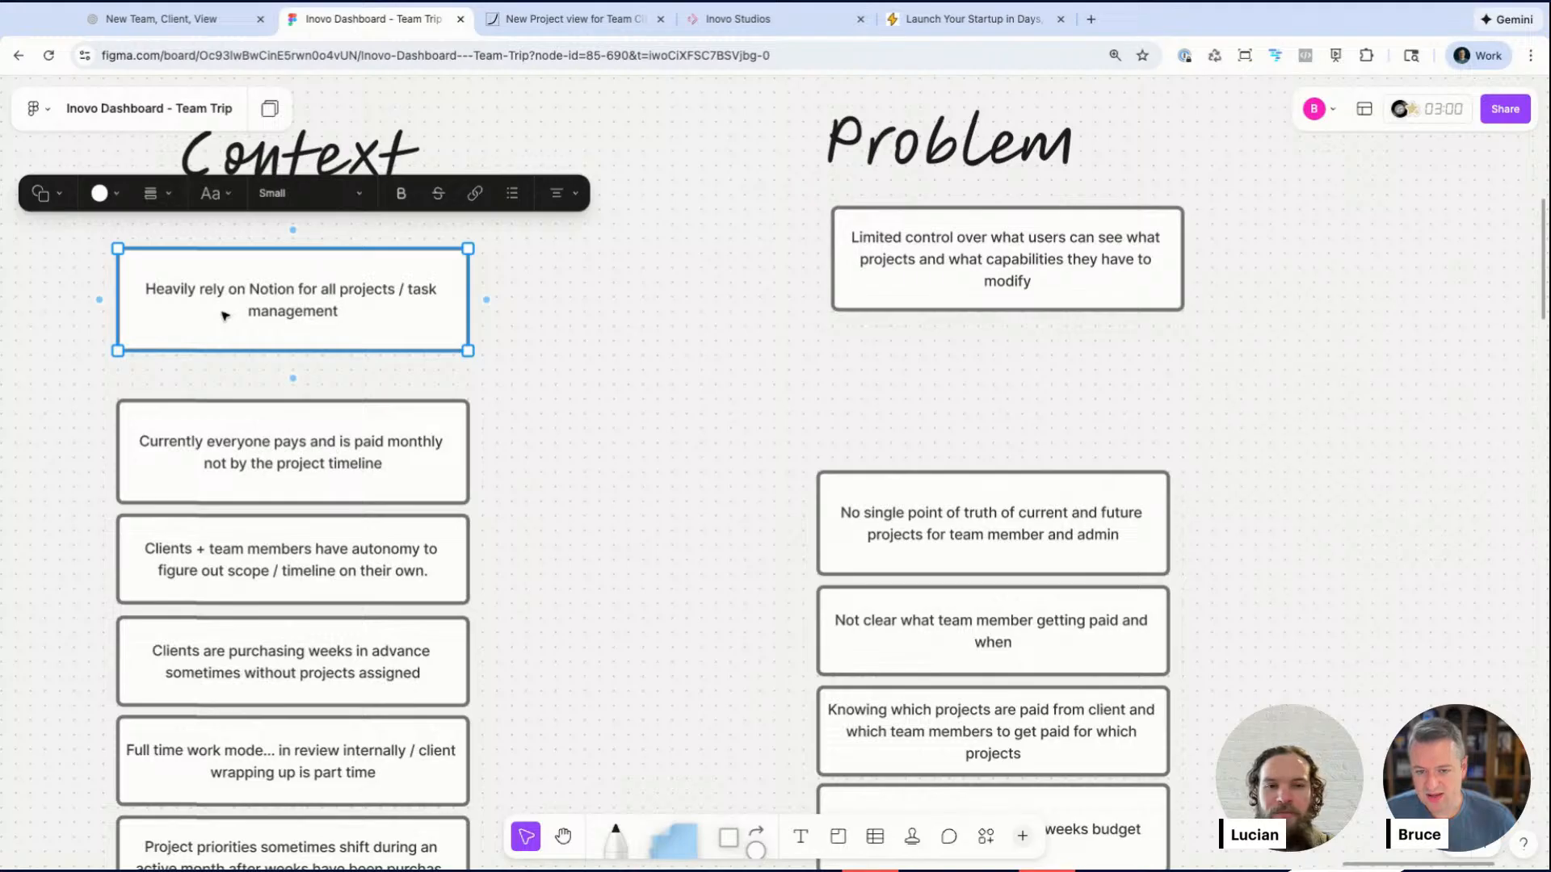
left_click(602, 338)
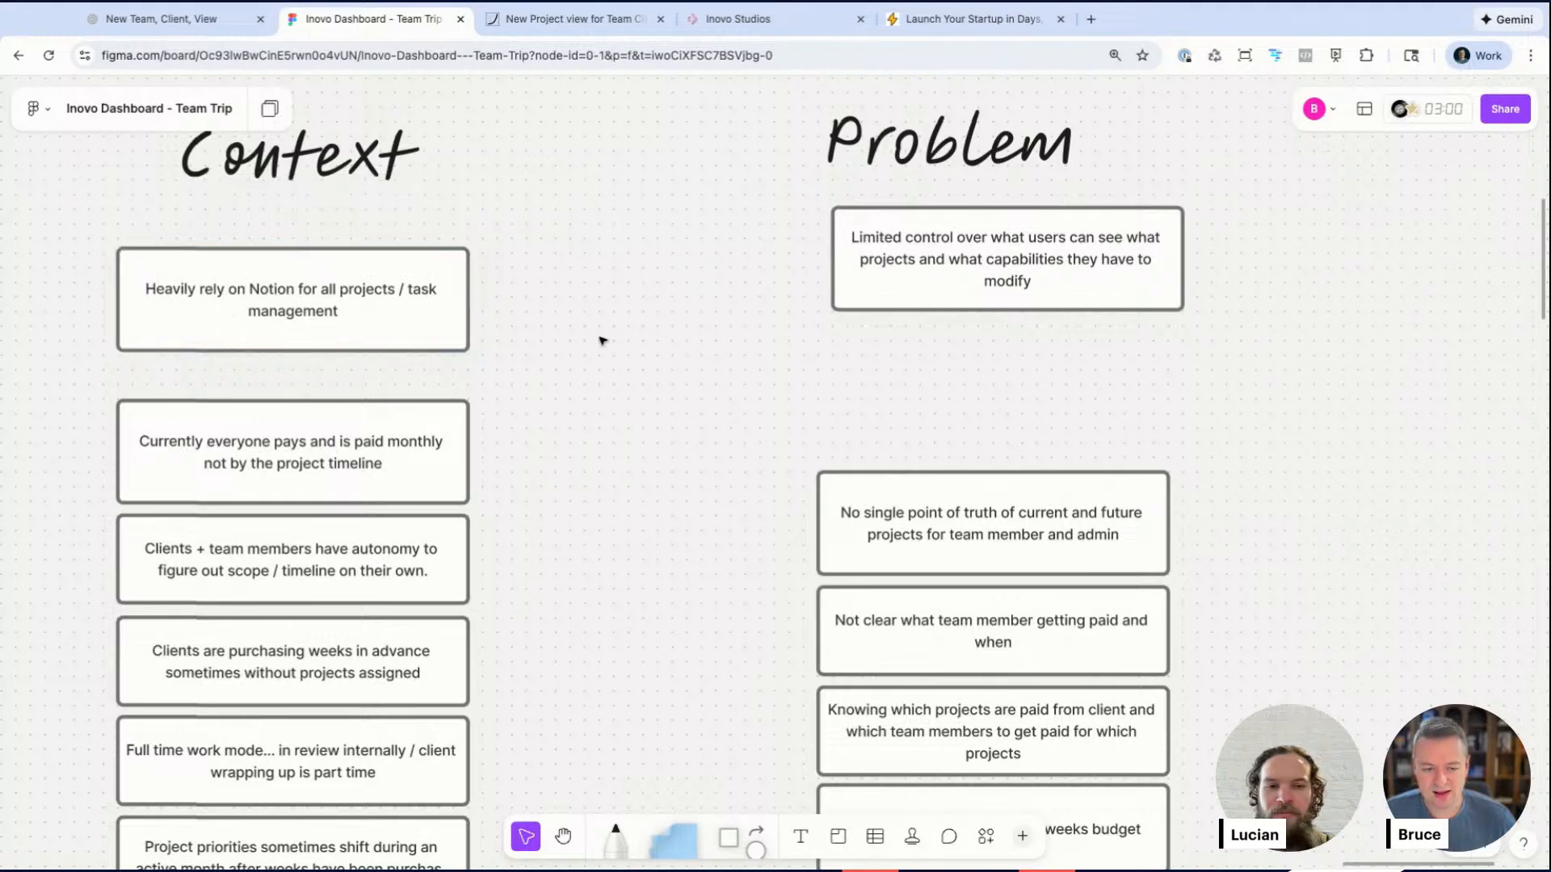
left_click(451, 332)
mouse_move(953, 288)
left_mouse_down()
mouse_move(938, 279)
mouse_move(952, 305)
mouse_move(938, 304)
left_mouse_up()
left_click_drag(359, 318, 354, 307)
left_click(618, 370)
left_click_drag(886, 298, 882, 313)
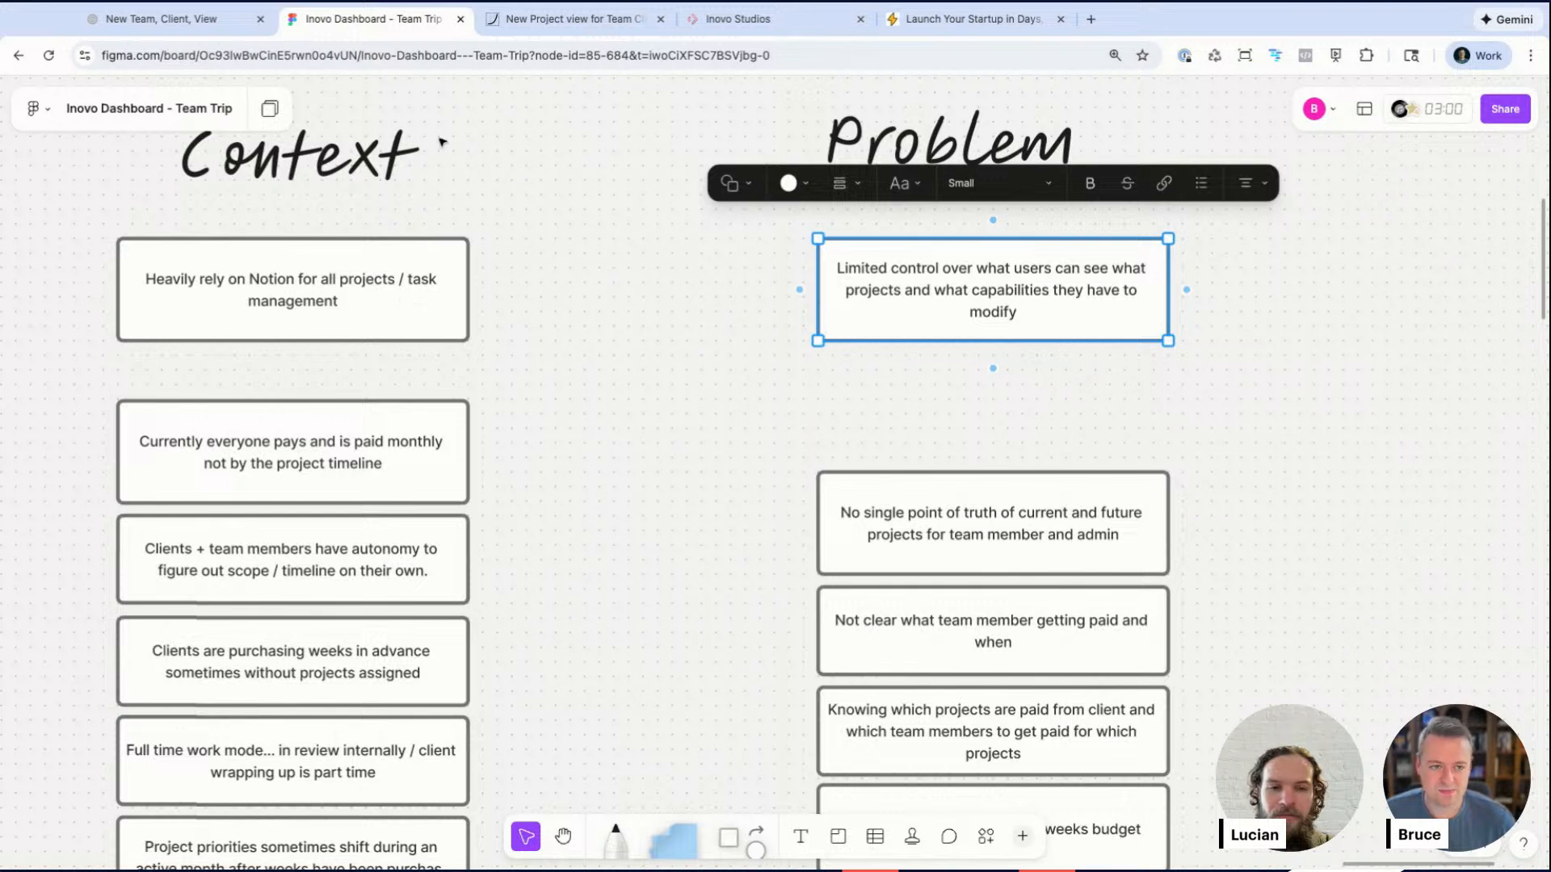
Step: Scroll down to examine the embedded Client Tasks and Meetings project board
scroll(512, 575, "down", 5)
scroll(536, 706, "down", 5)
scroll(540, 707, "down", 5)
scroll(540, 707, "left", 10)
scroll(540, 707, "down", 8)
scroll(540, 707, "up", 1)
scroll(801, 354, "up", 4)
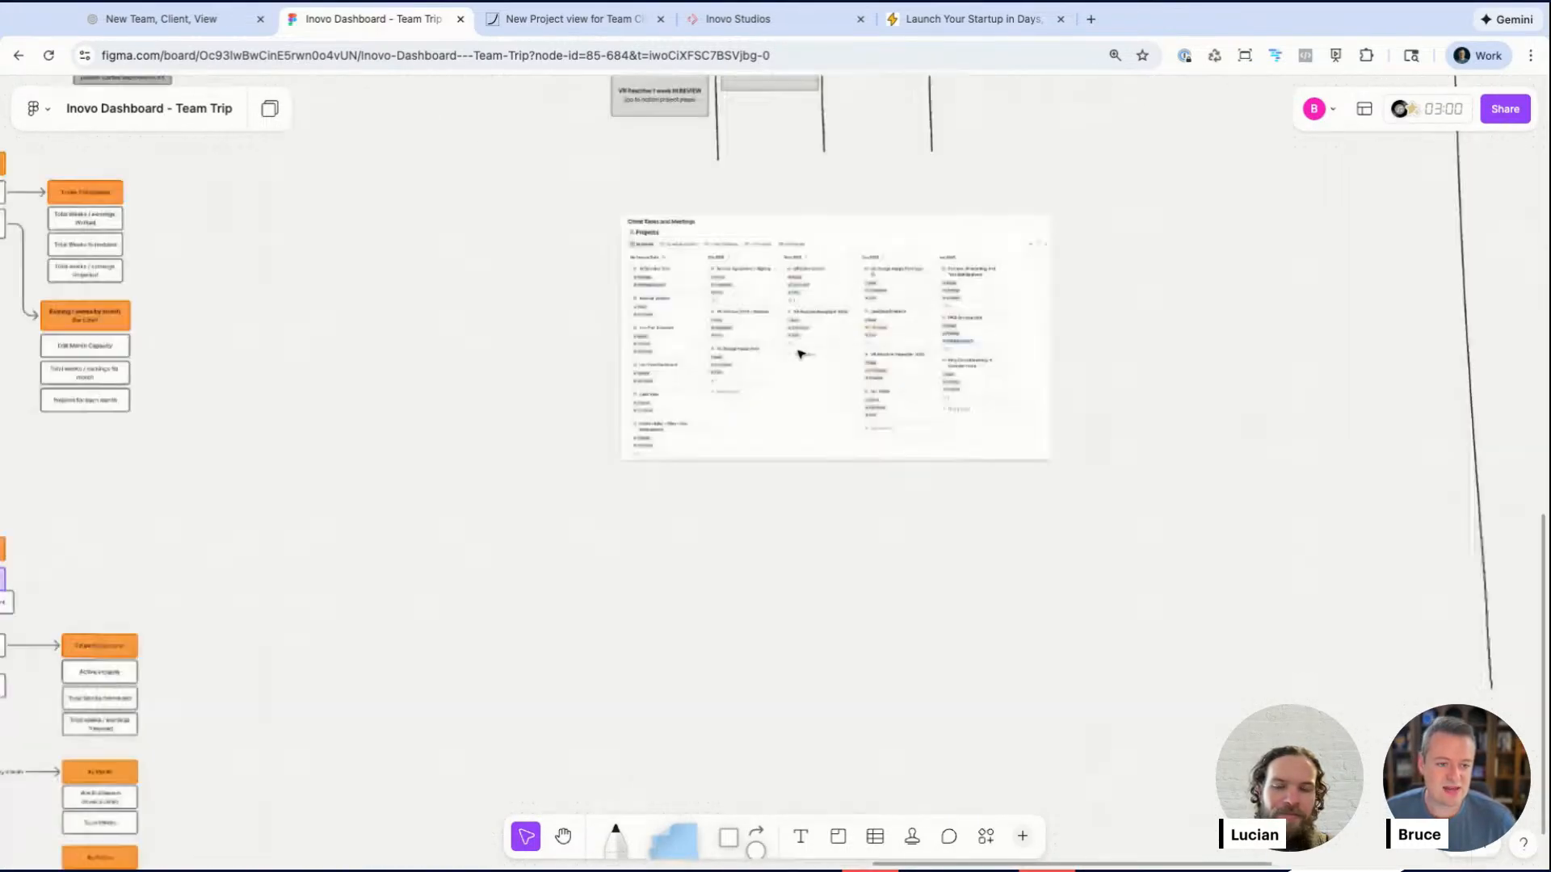
scroll(800, 354, "up", 10)
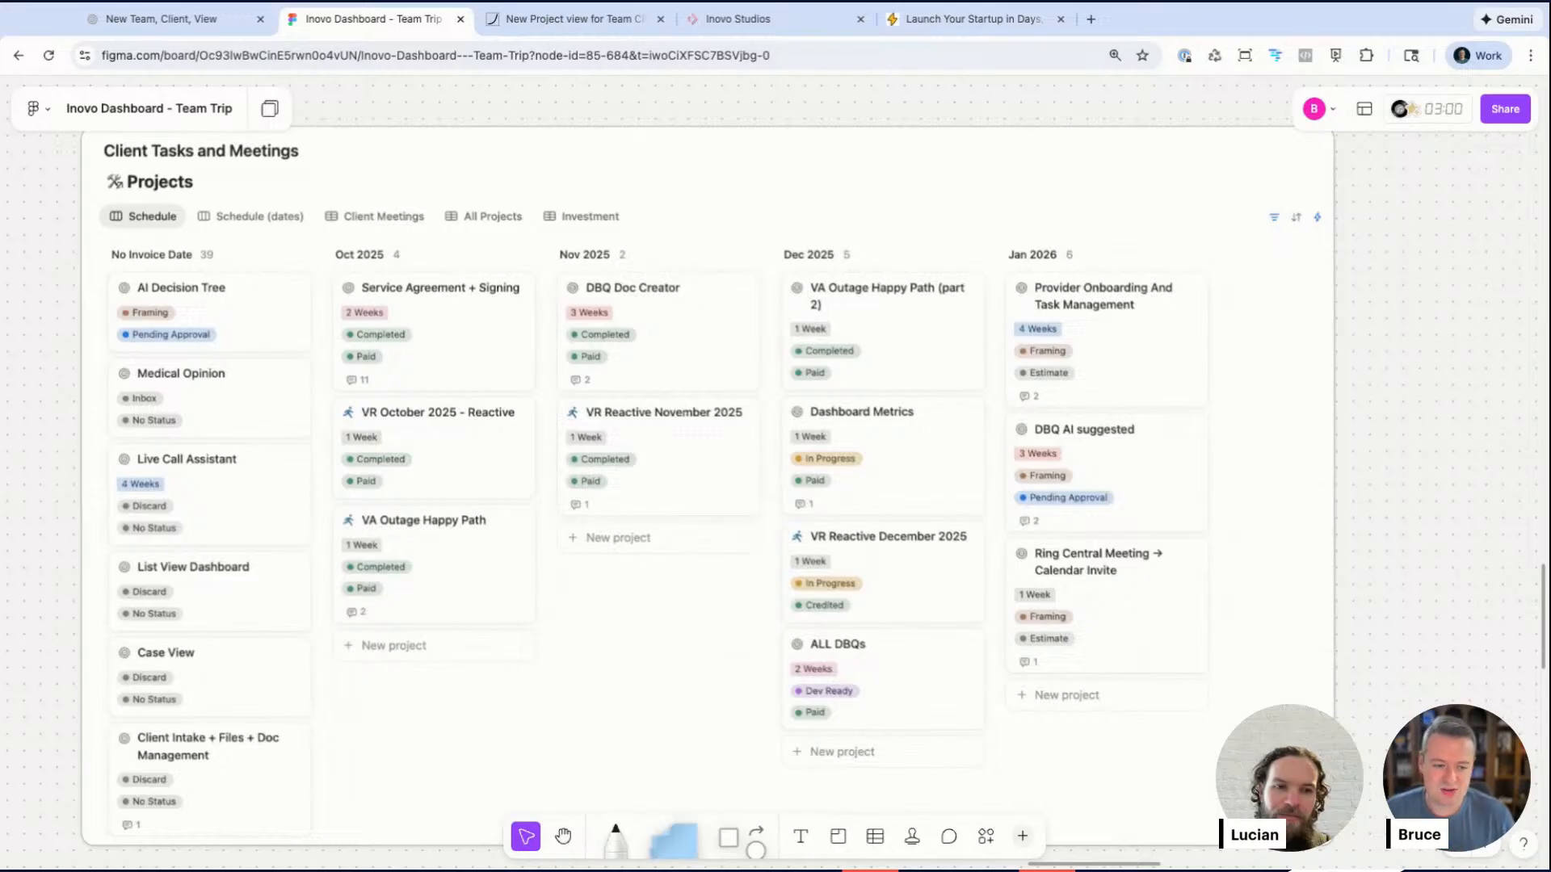
Step: Bold the word "view" in the heading "A New view that gives team members, clients and admin clarity on billing and schedule."
scroll(542, 395, "down", 5)
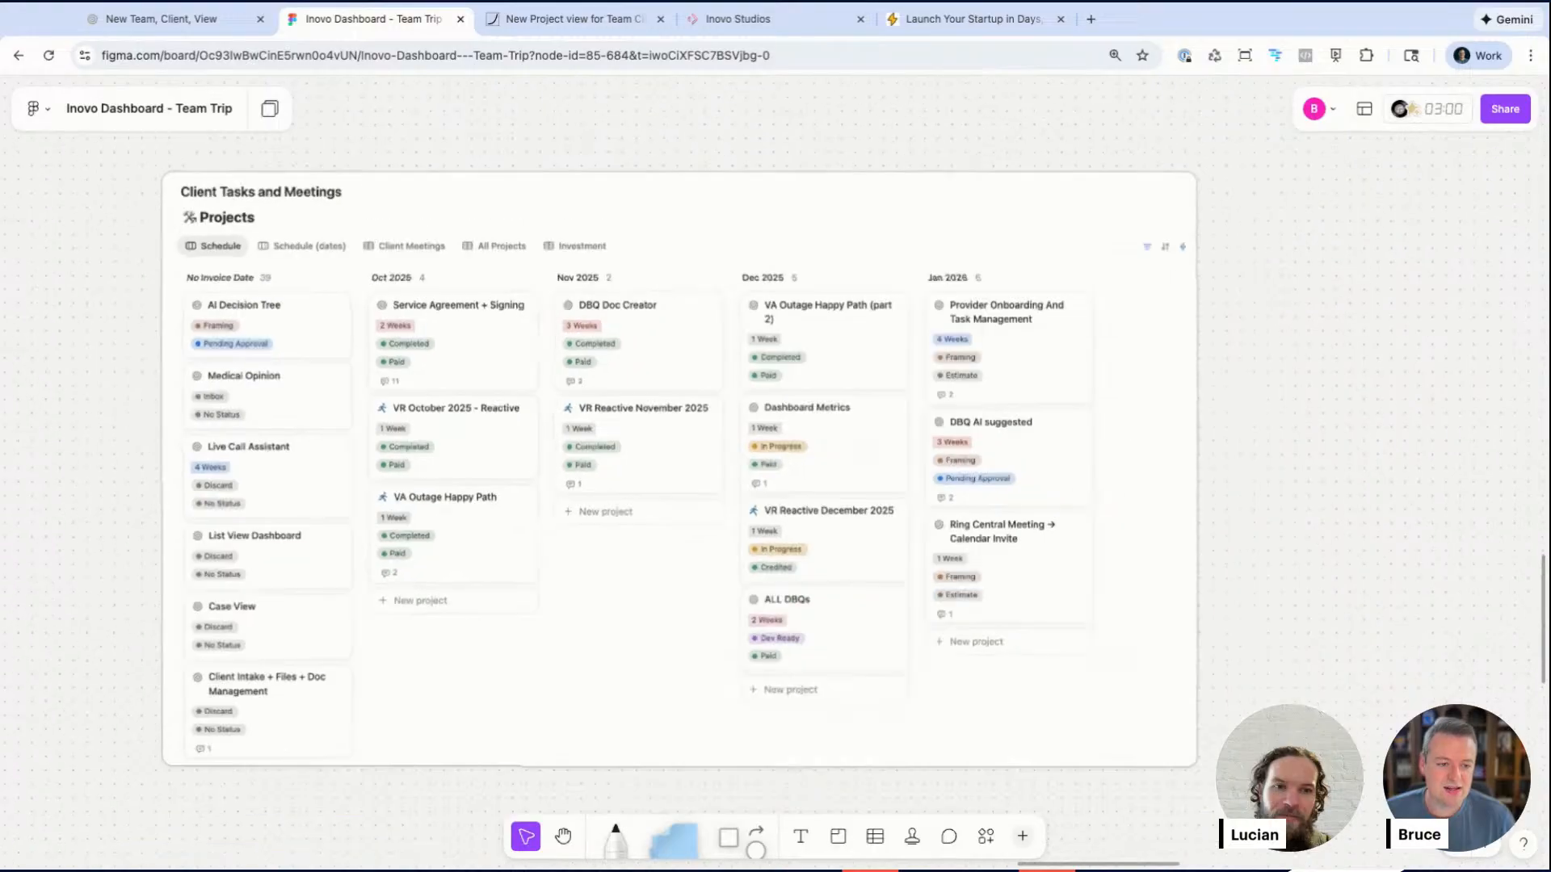
scroll(542, 395, "down", 3)
scroll(542, 395, "up", 8)
scroll(542, 395, "right", 7)
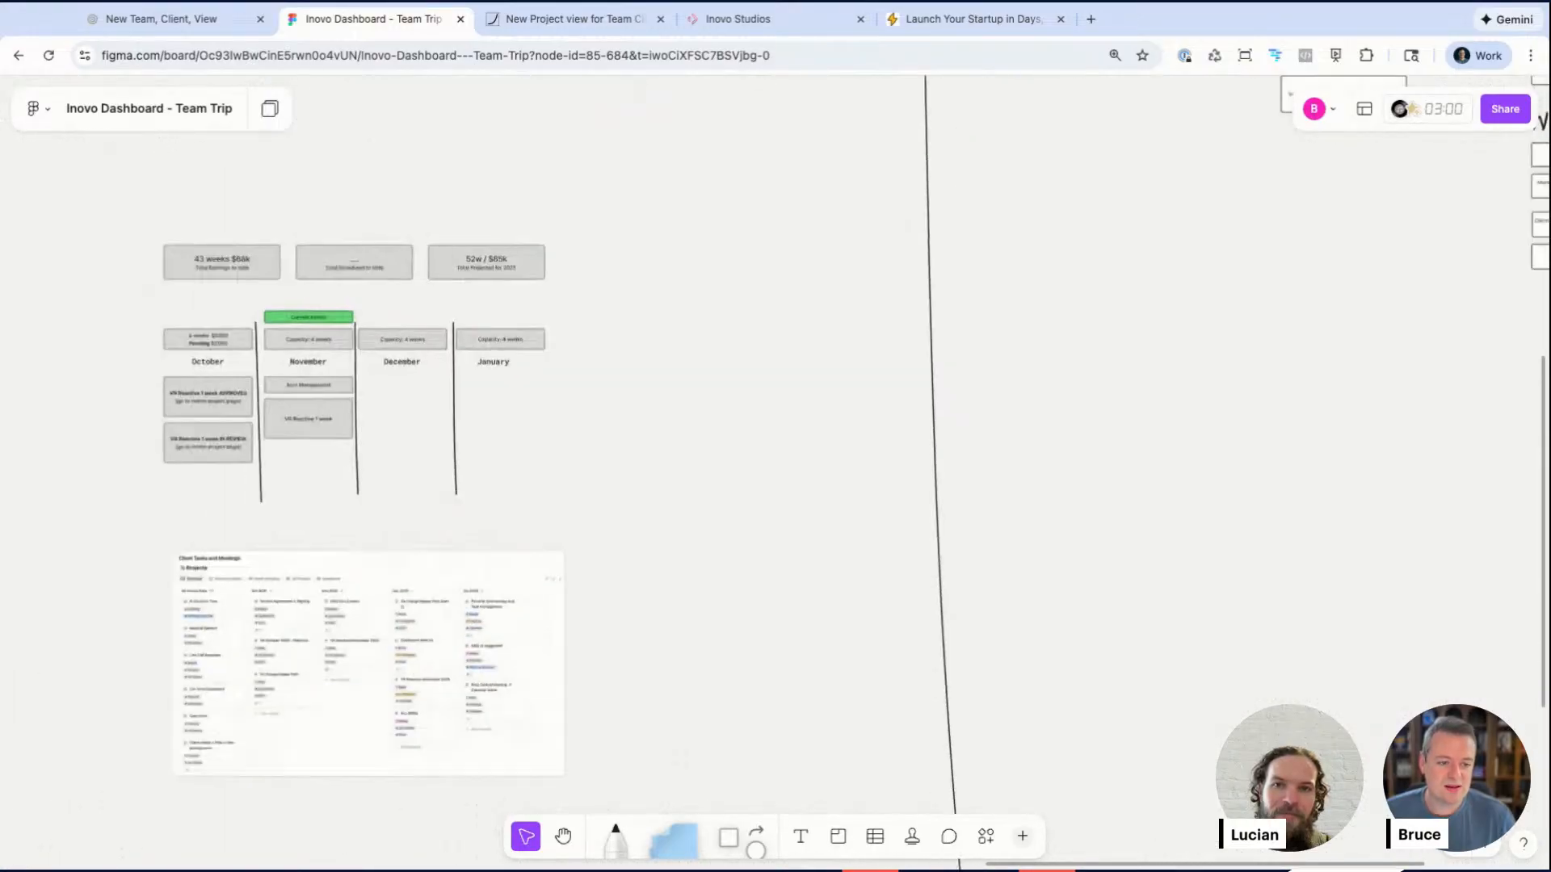
scroll(542, 395, "down", 2)
scroll(554, 336, "right", 5)
scroll(549, 336, "up", 8)
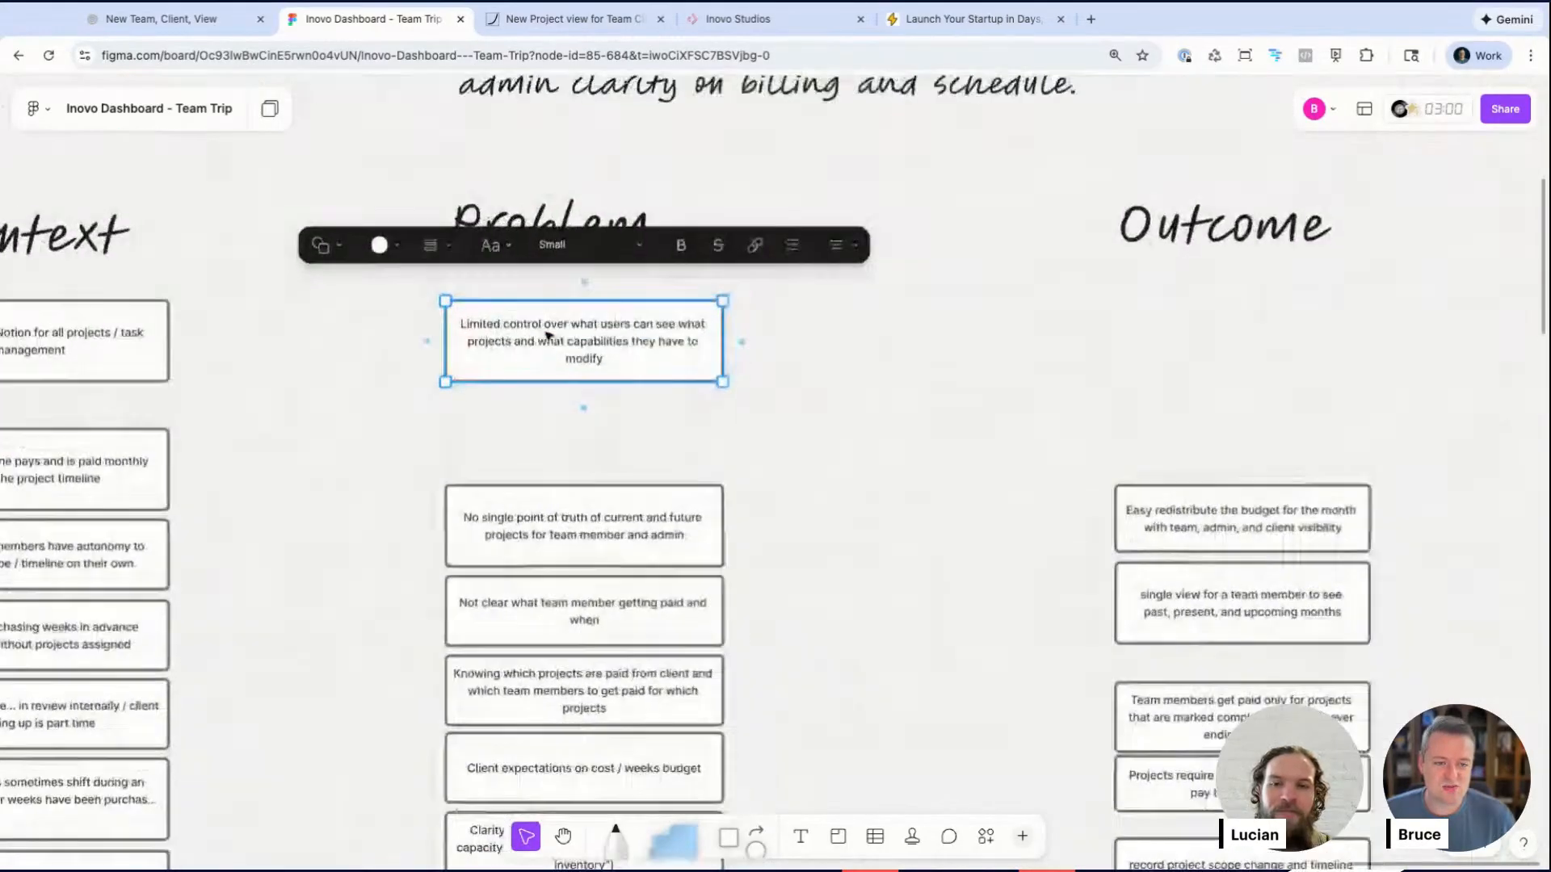
left_click(557, 207)
double_click(473, 182)
key("super+b")
key("Escape")
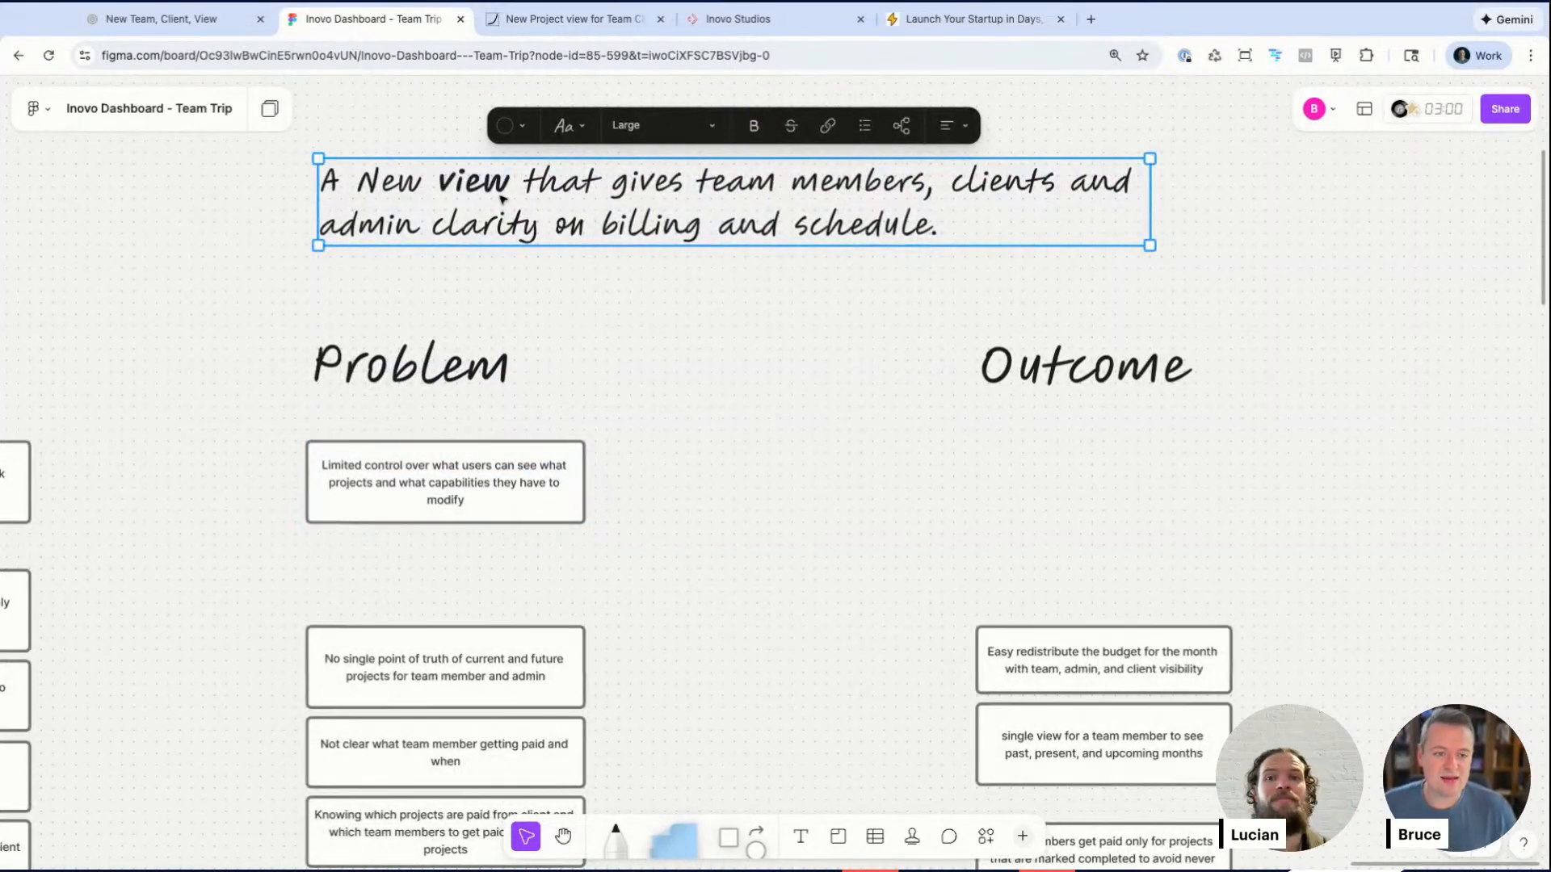
left_click(670, 334)
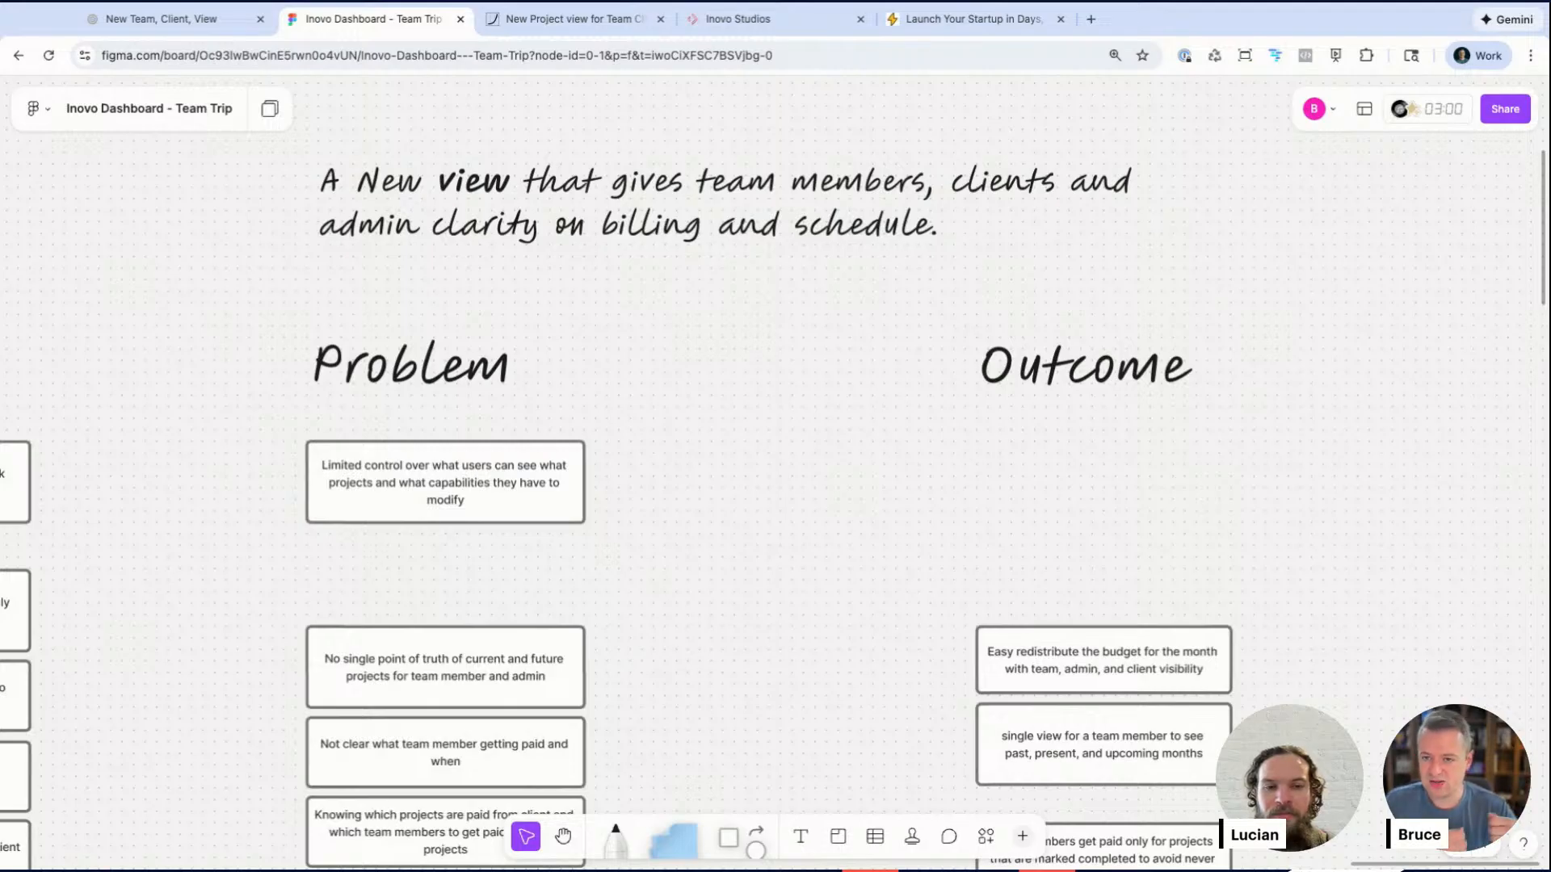
Step: Nudge the BREADBOARD label slightly upward above the Multi-month retainer flow
scroll(709, 323, "down", 1)
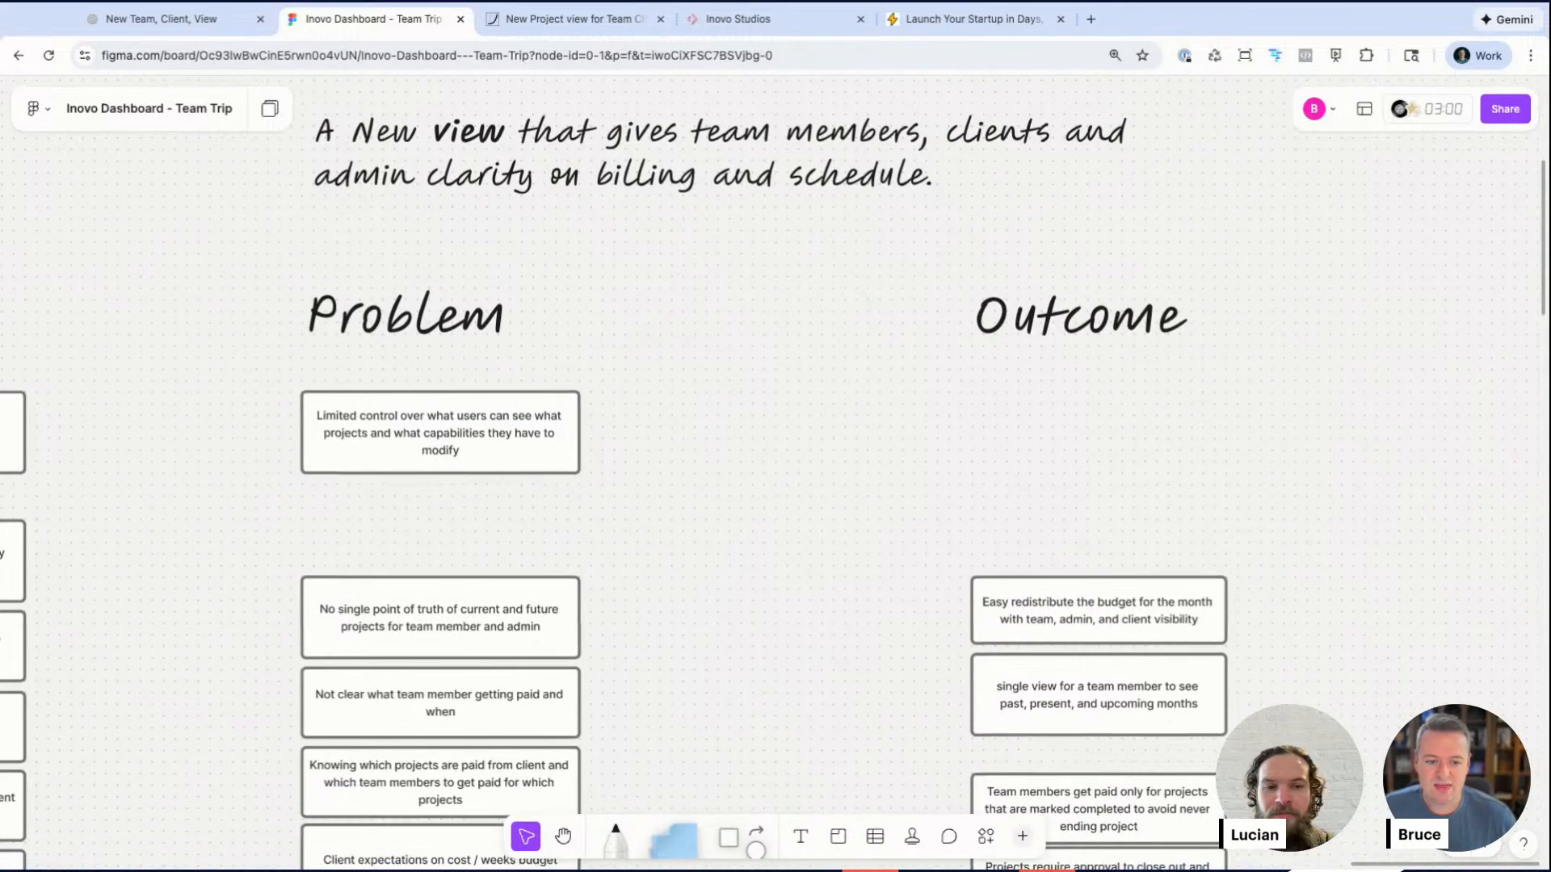
scroll(709, 323, "down", 1)
scroll(709, 275, "down", 2)
scroll(704, 275, "down", 6)
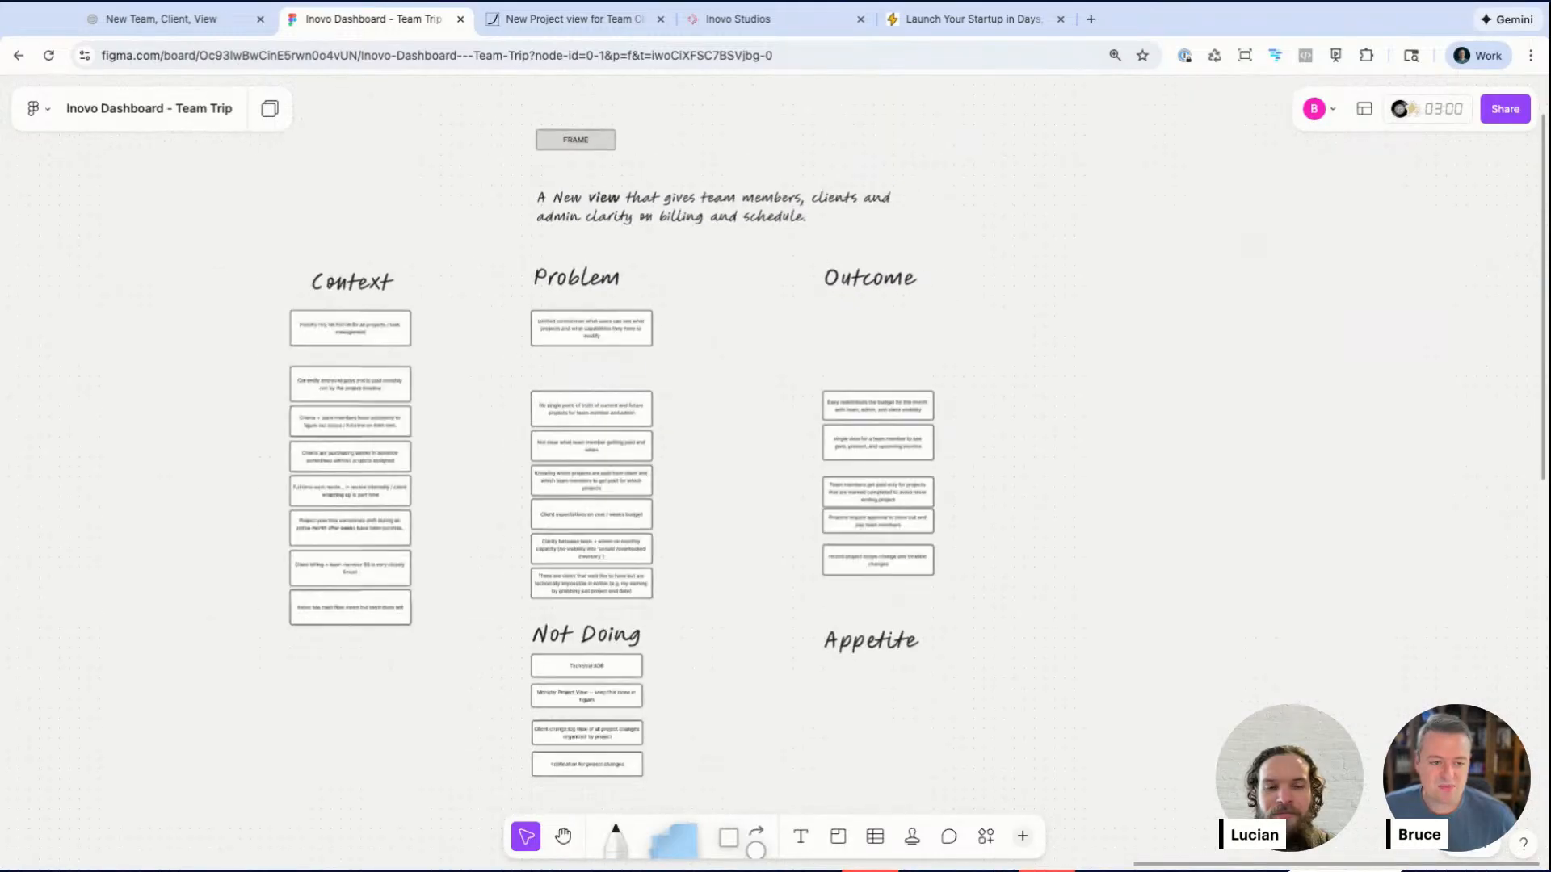
scroll(709, 278, "left", 7)
scroll(709, 278, "down", 3)
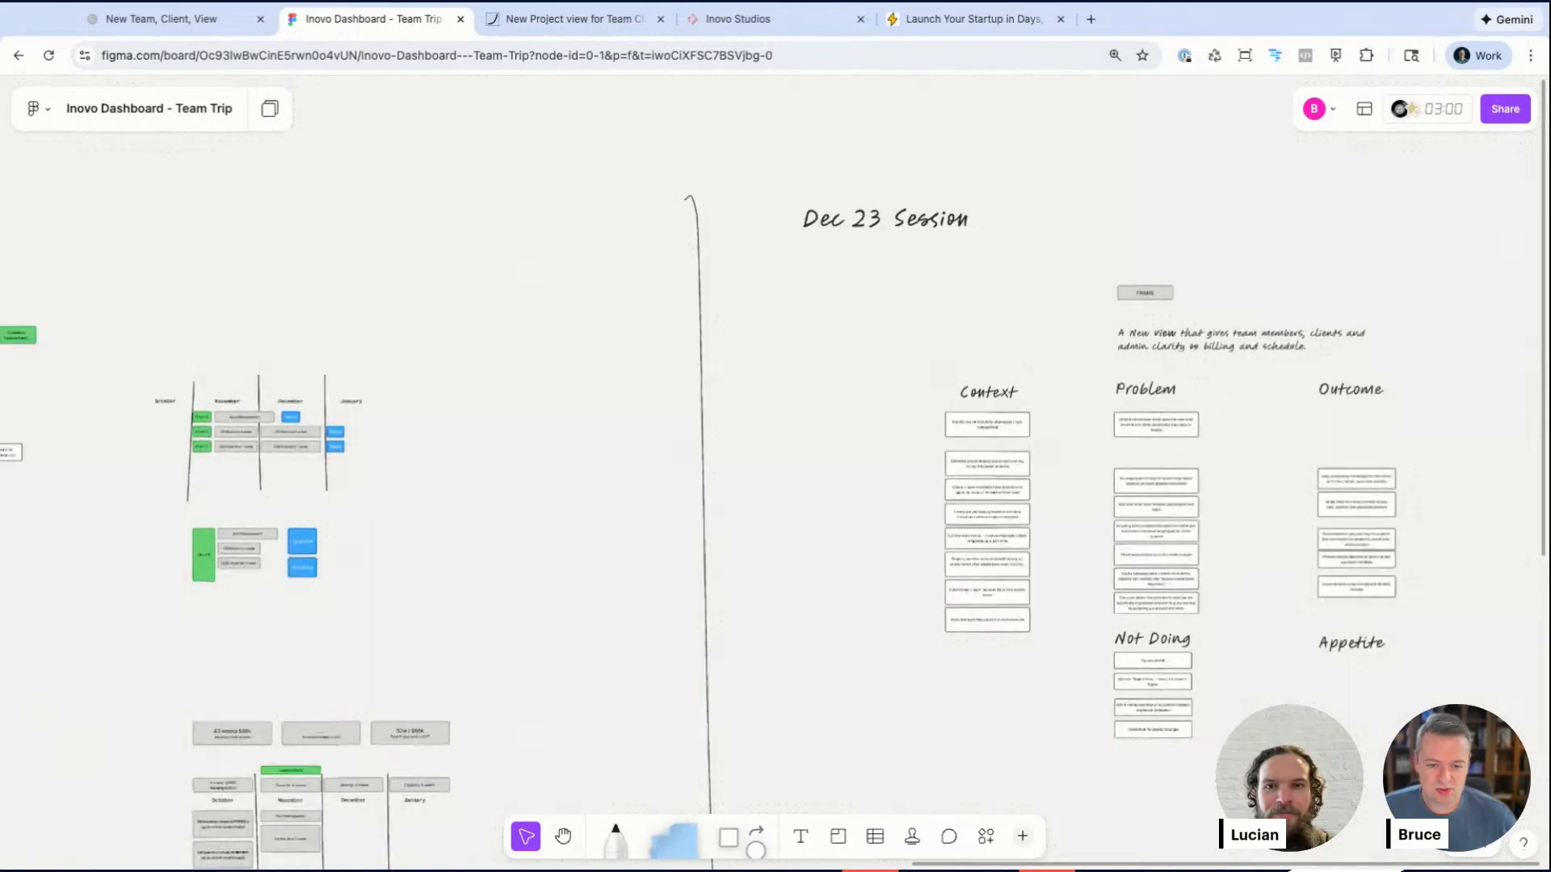
scroll(709, 279, "left", 5)
scroll(481, 296, "up", 1)
scroll(480, 295, "left", 8)
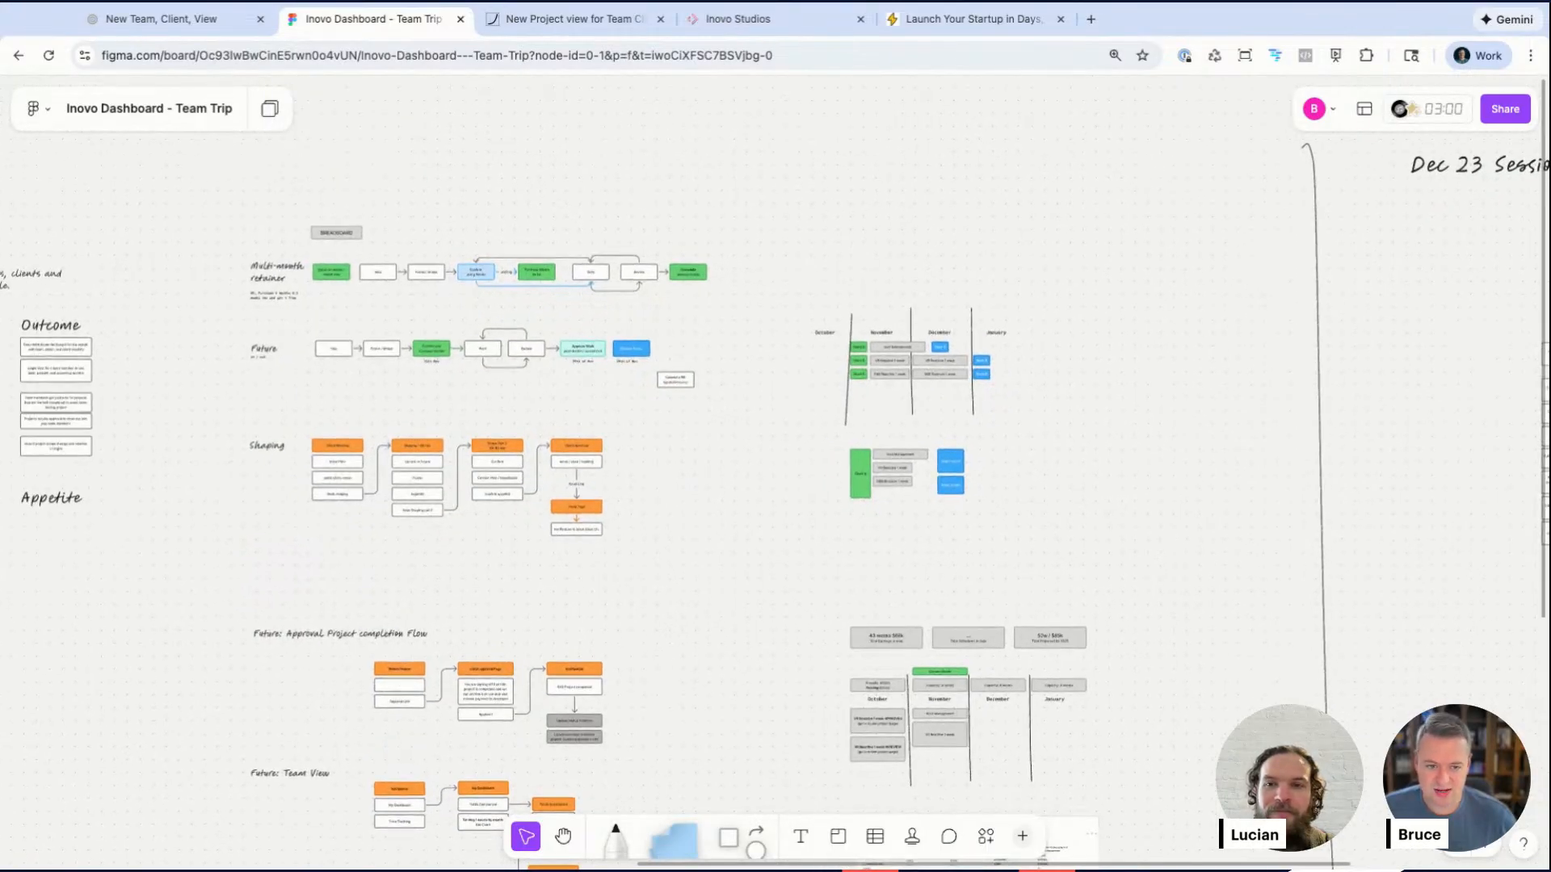
scroll(408, 280, "up", 5)
scroll(776, 469, "up", 3)
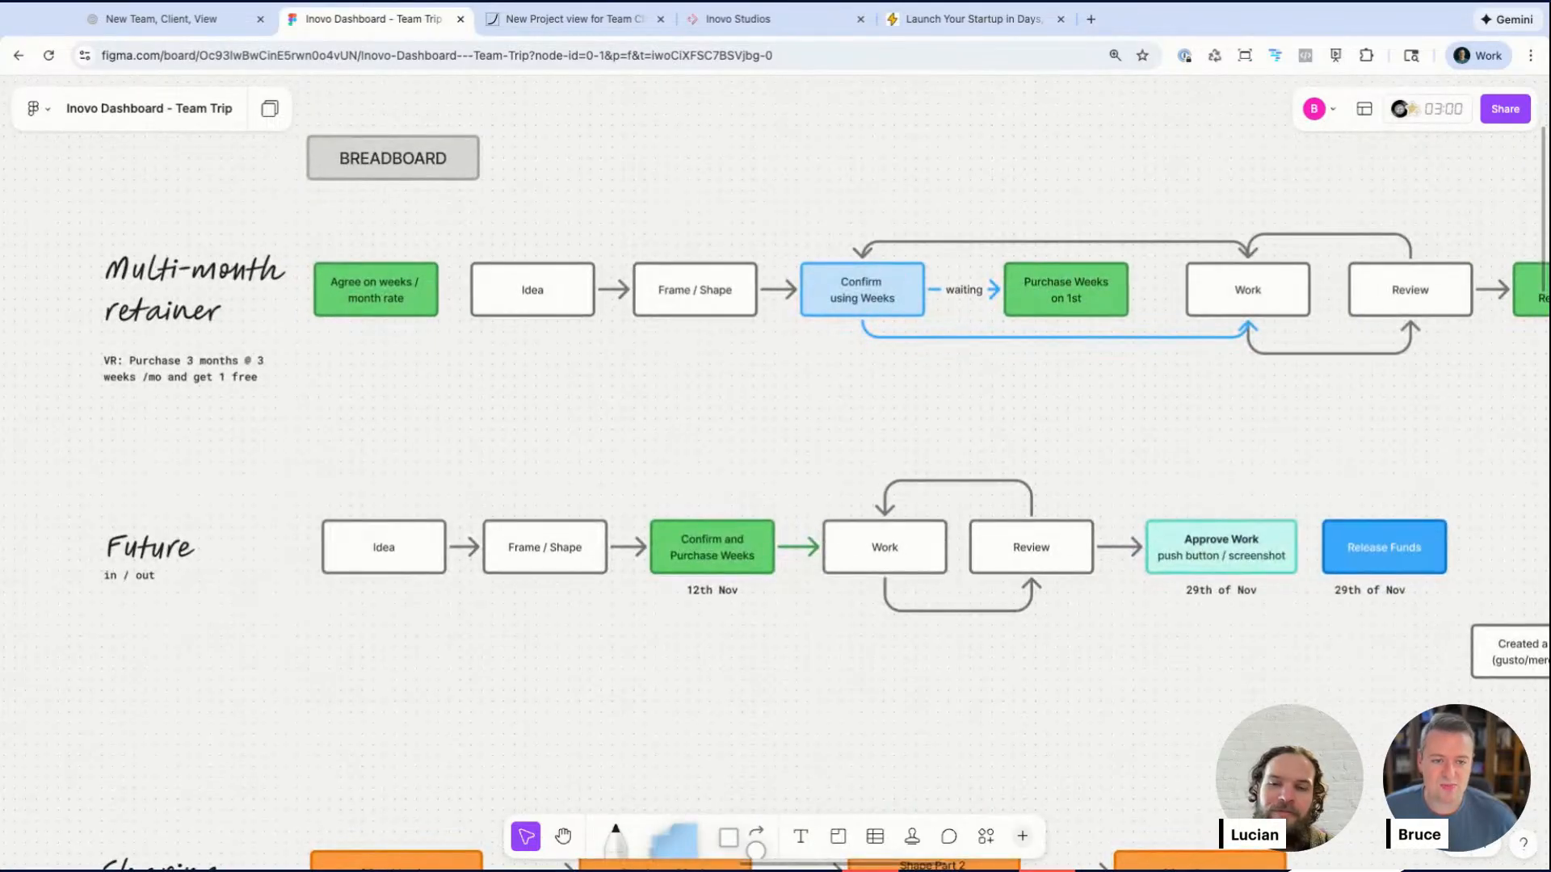
left_click_drag(362, 176, 366, 166)
left_click(243, 176)
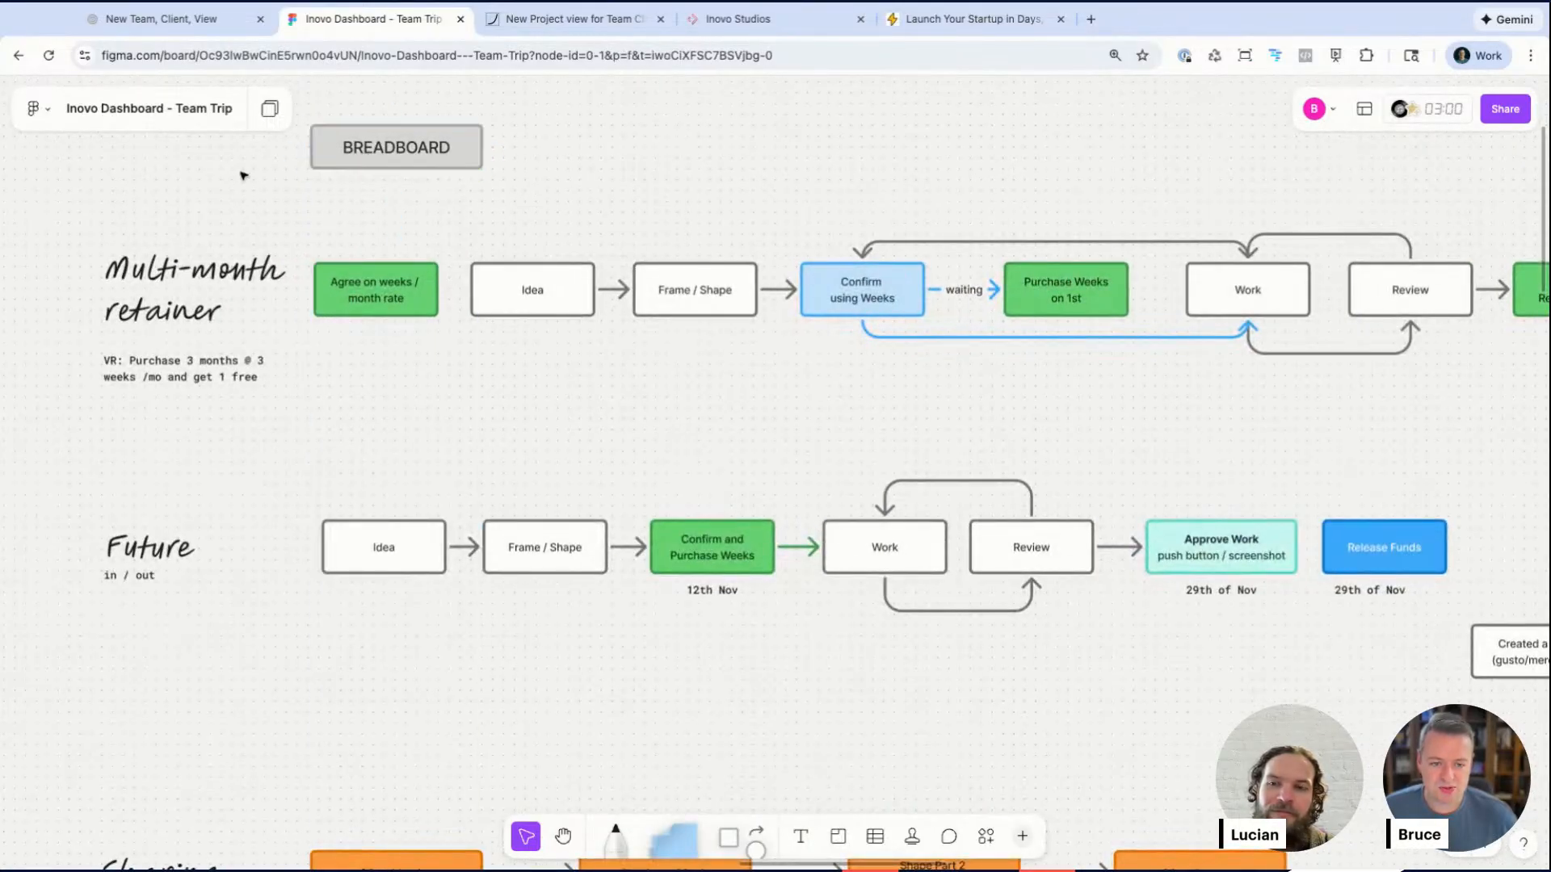
left_click(176, 291)
left_click(386, 445)
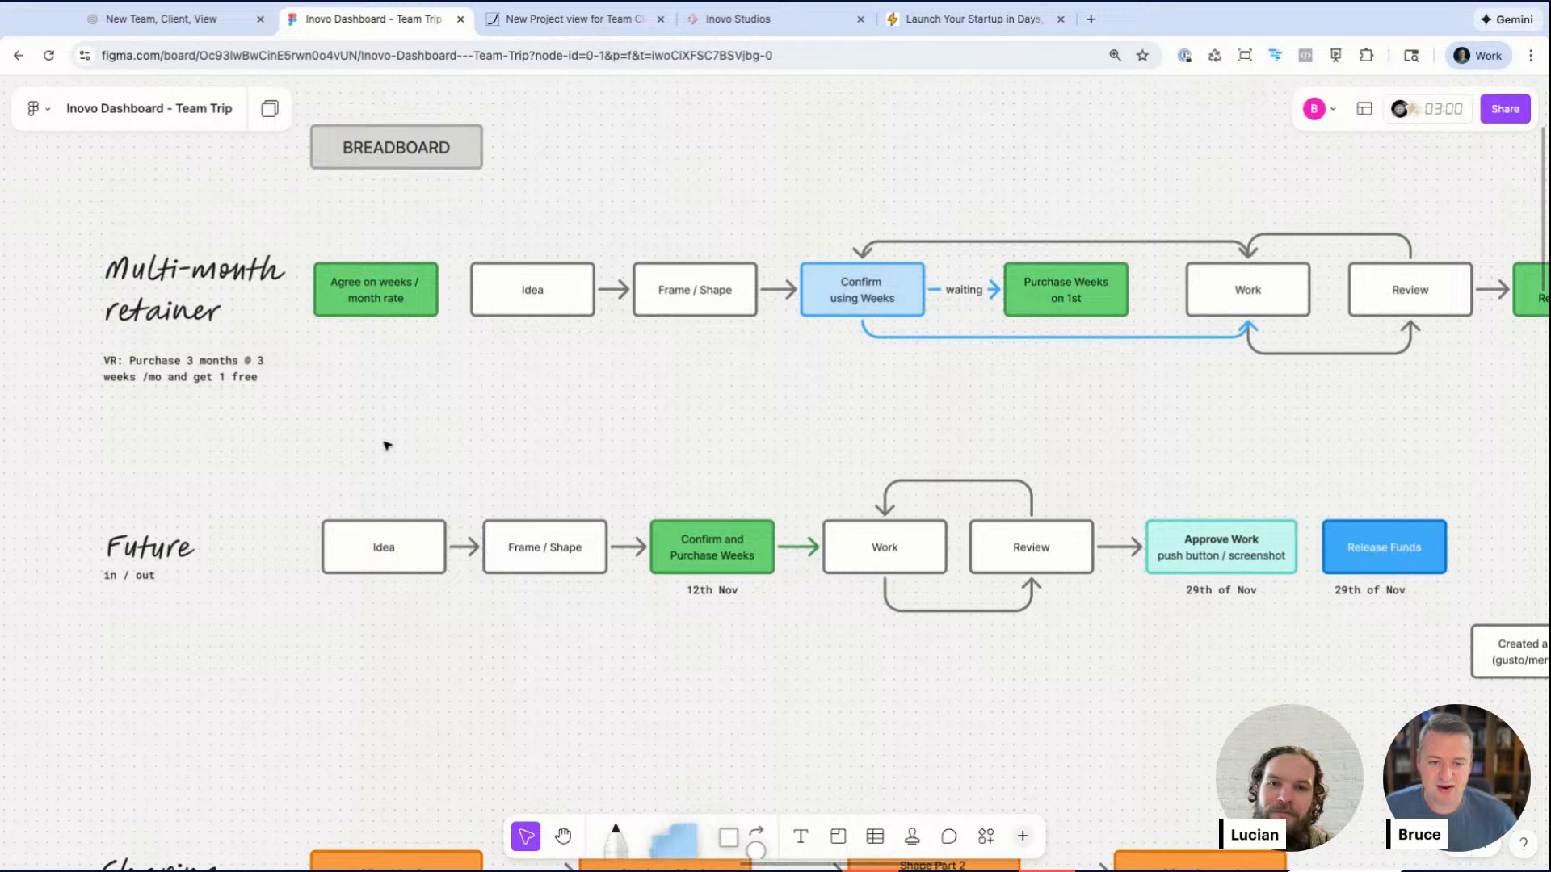
Step: Step through each stage box of the Multi-month retainer flow, from Agree on weeks / month rate to Complete Release Funds
scroll(198, 318, "right", 1)
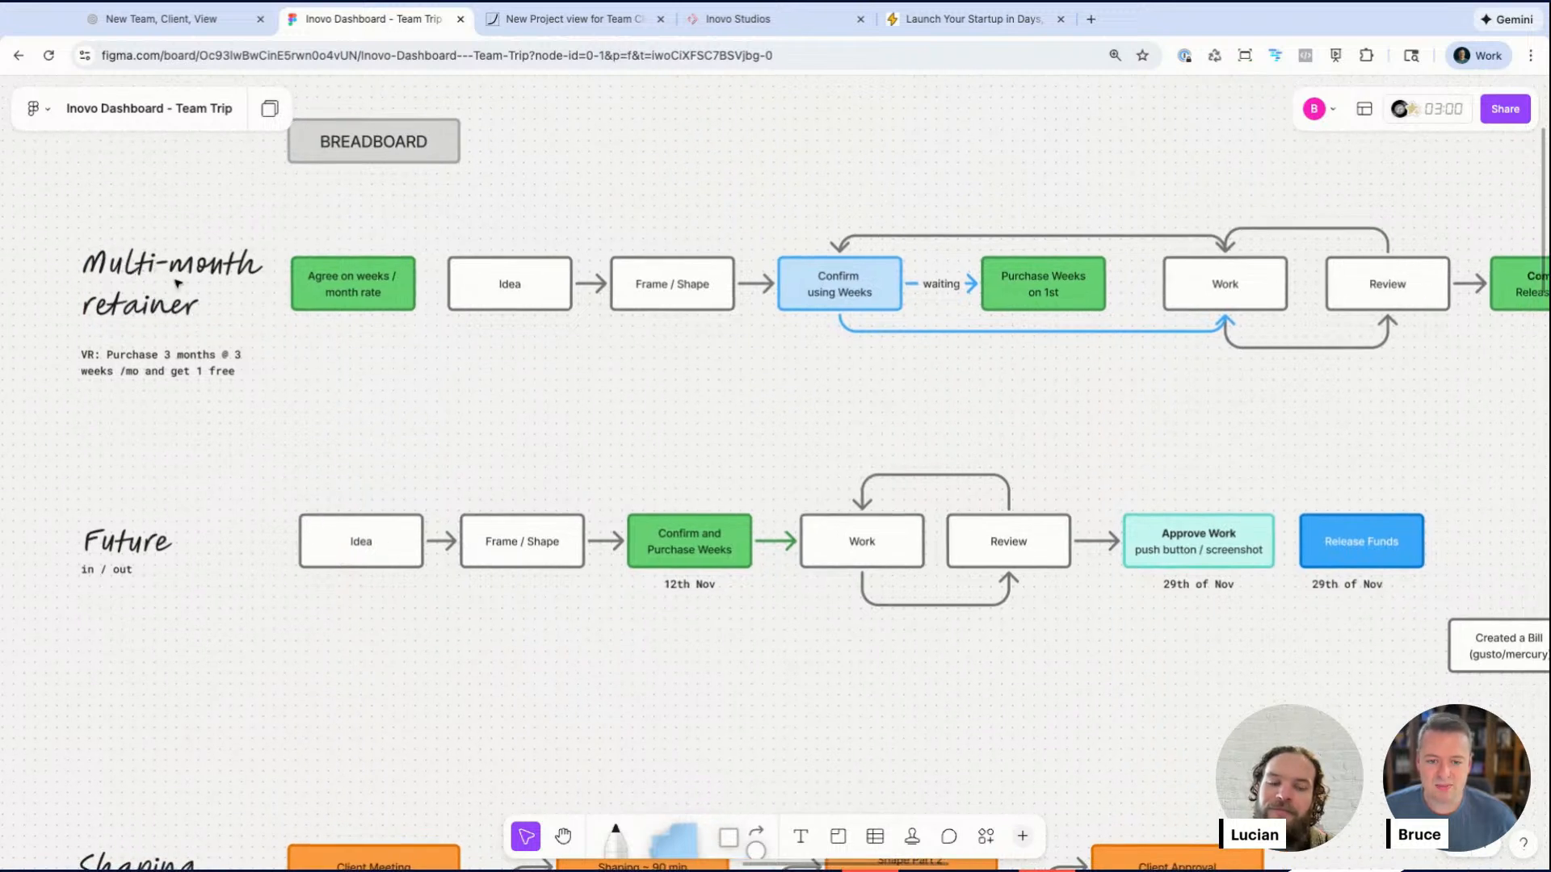
scroll(173, 295, "right", 3)
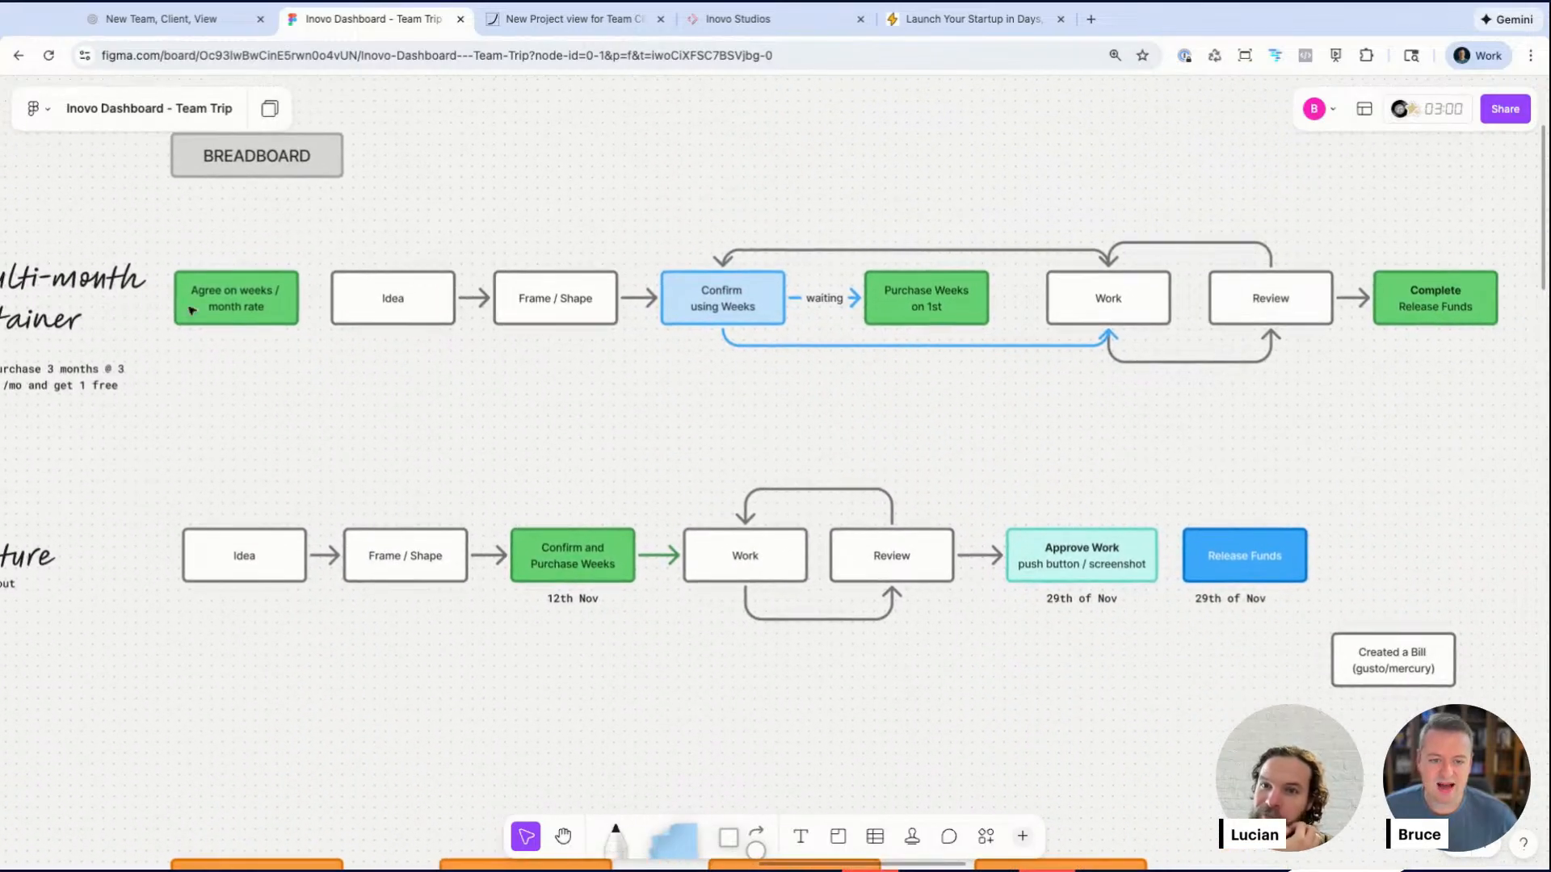
left_click(176, 306)
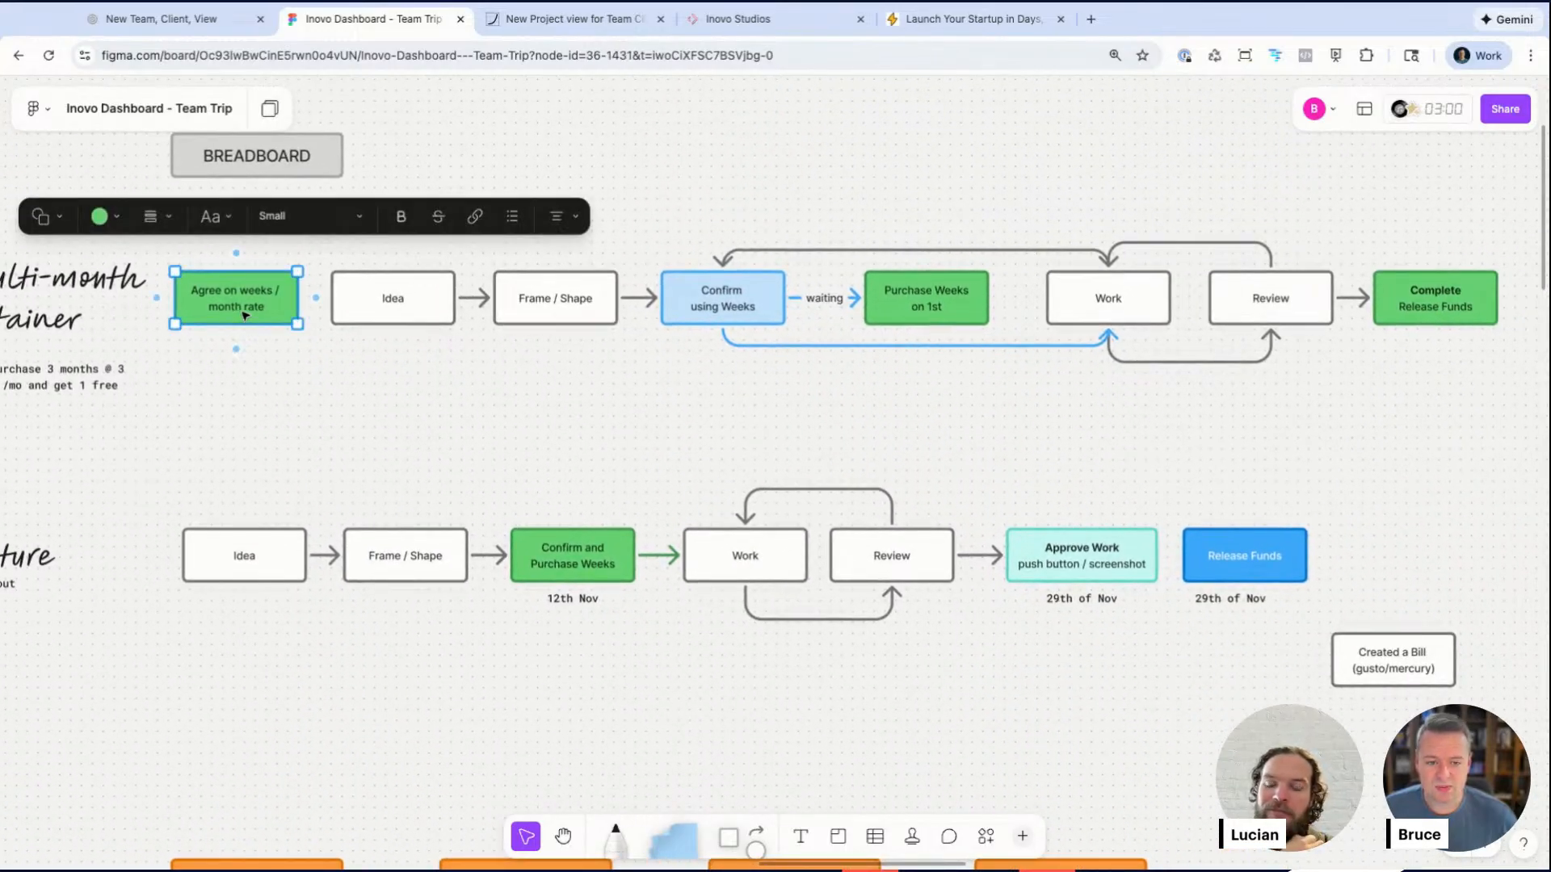
left_click(426, 321)
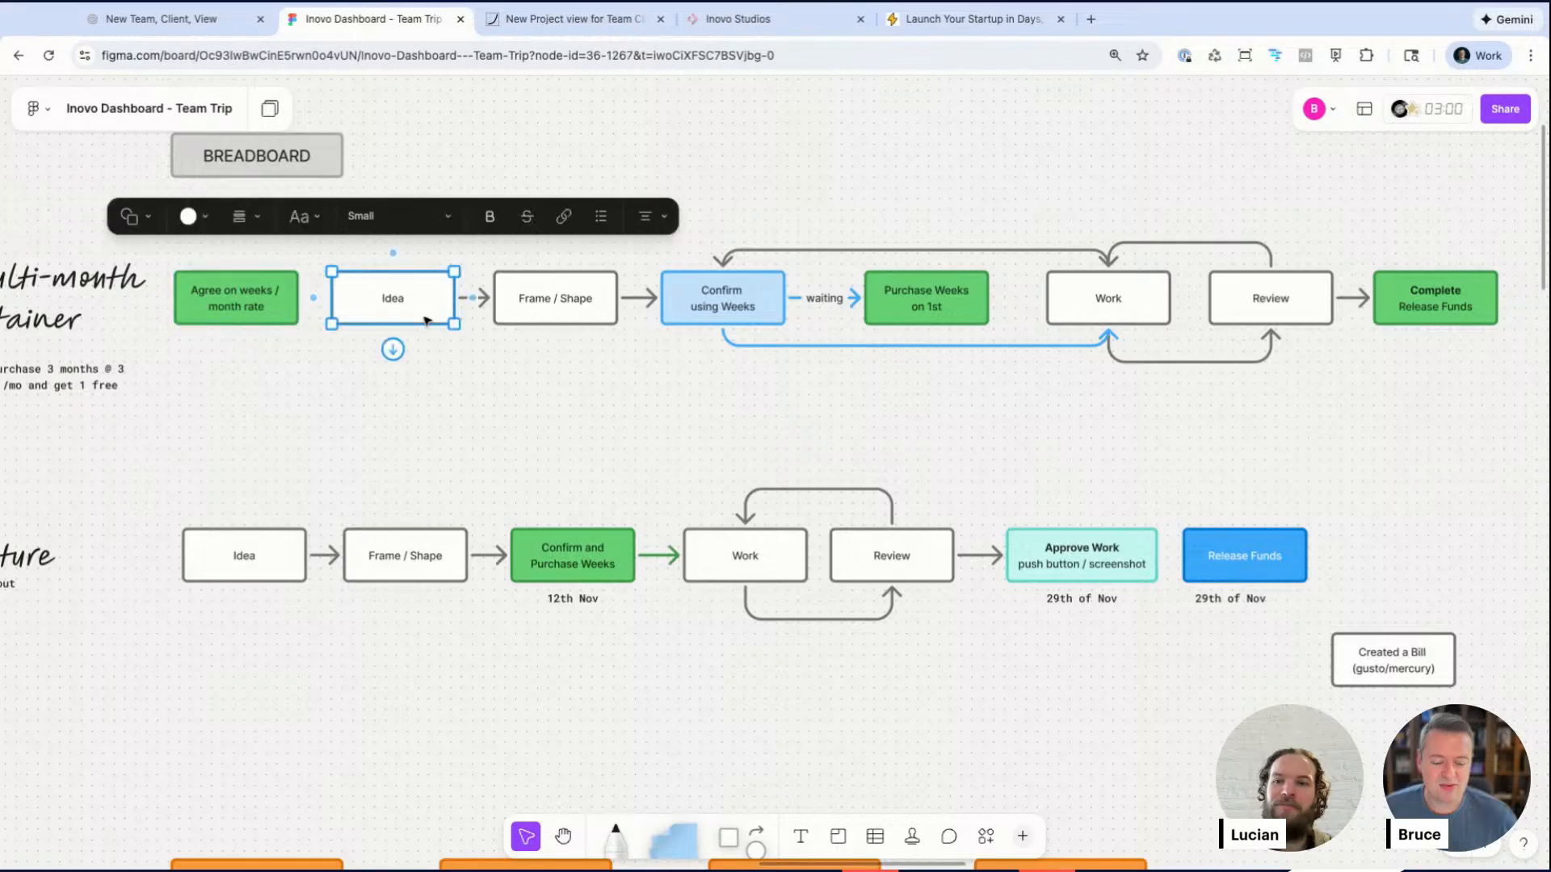
left_click(565, 296)
scroll(557, 294, "up", 3)
scroll(554, 292, "right", 5)
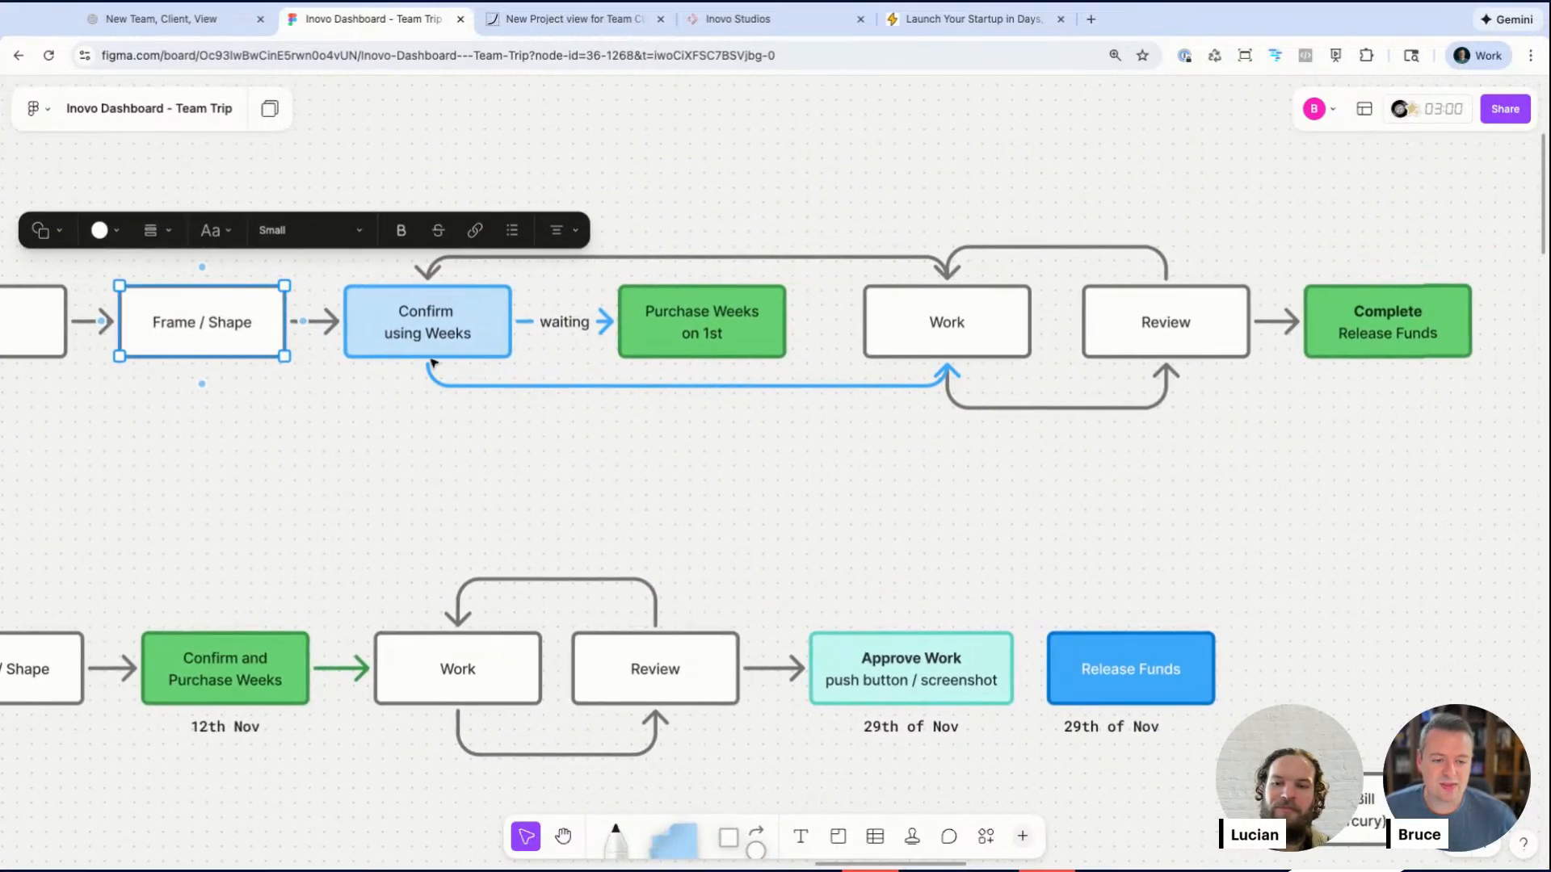
left_click(441, 331)
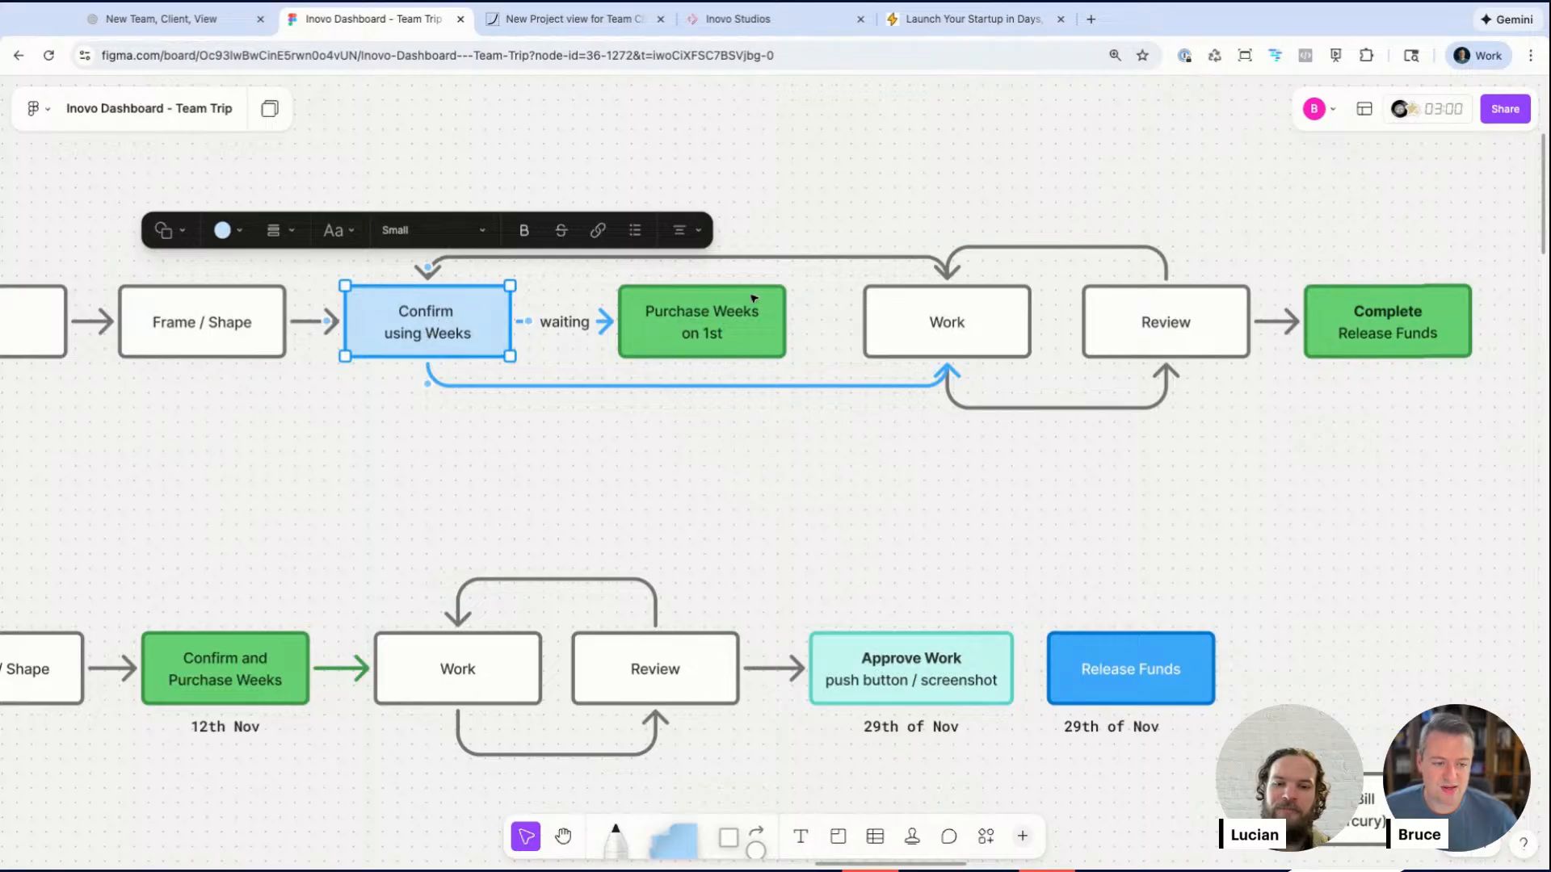
scroll(748, 315, "right", 4)
left_click(724, 340)
left_click(967, 342)
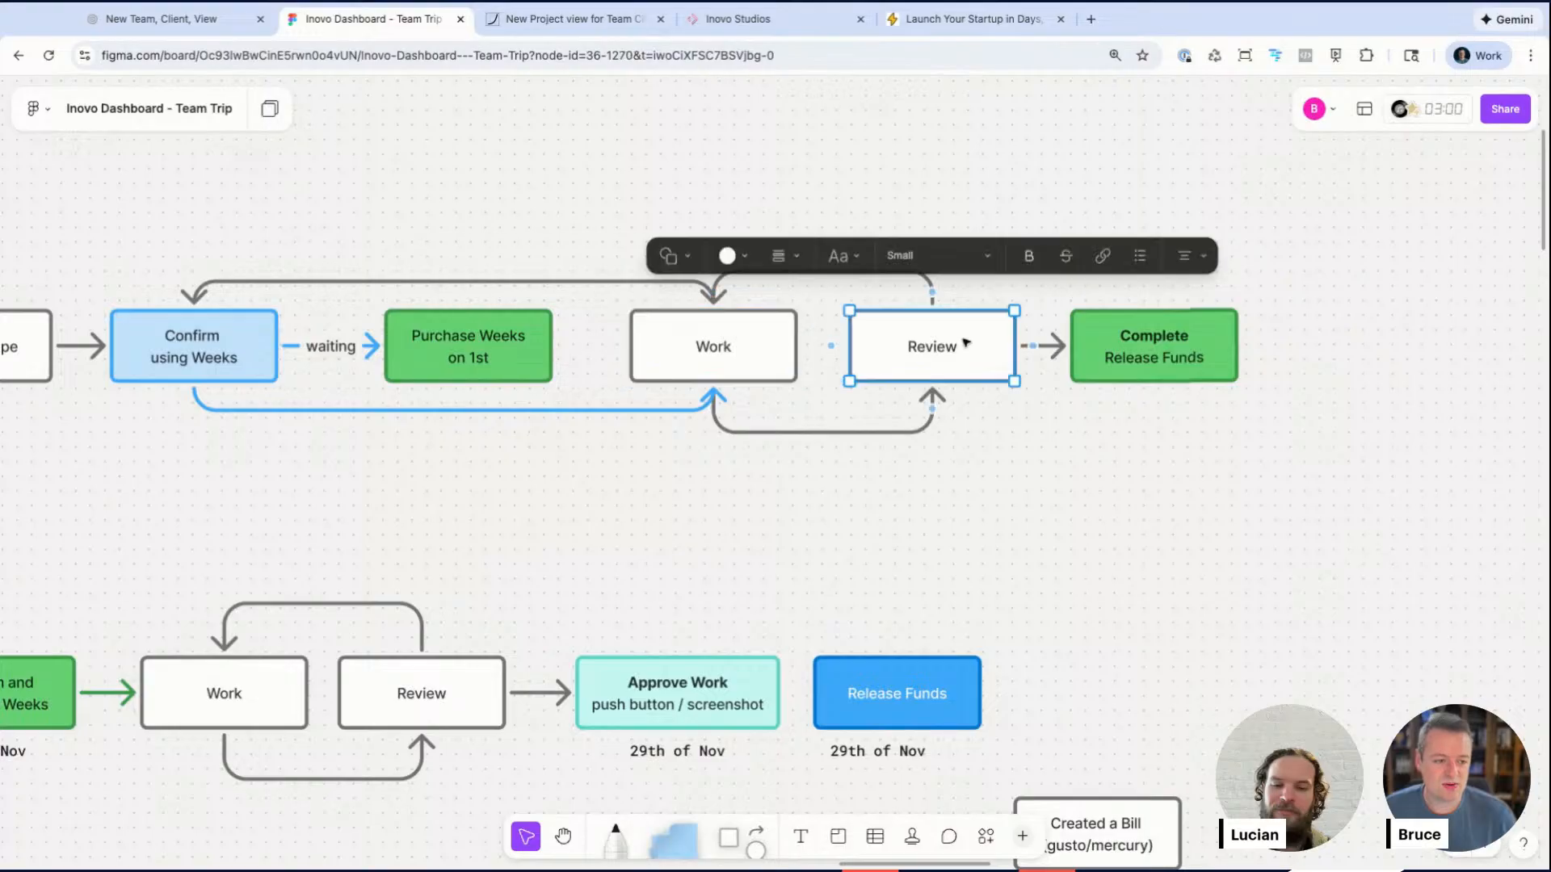
left_click(779, 491)
left_click(719, 363)
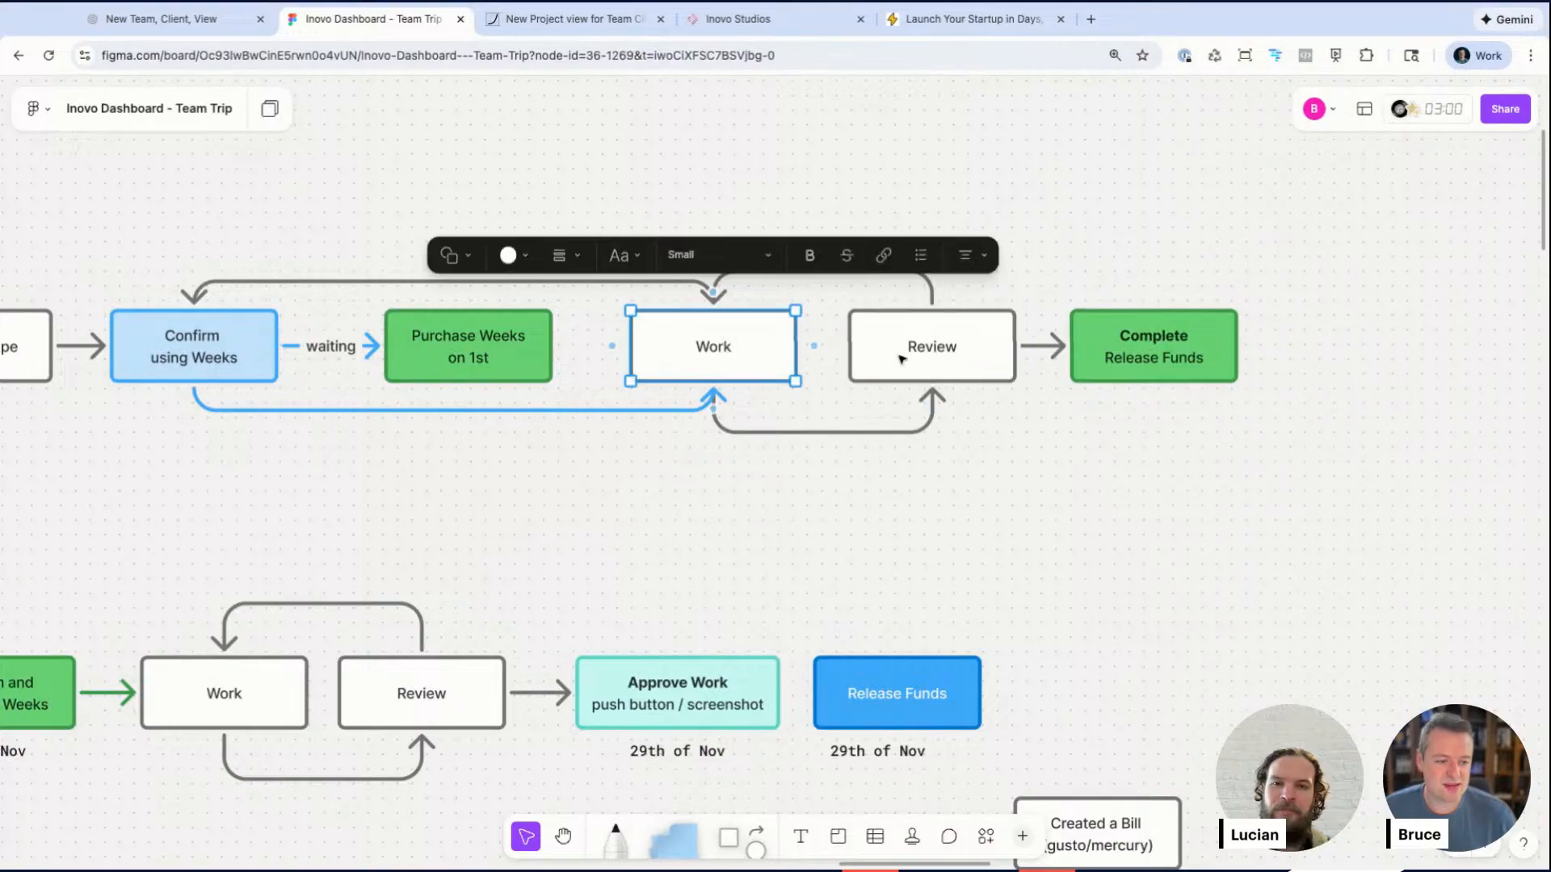
left_click(1218, 371)
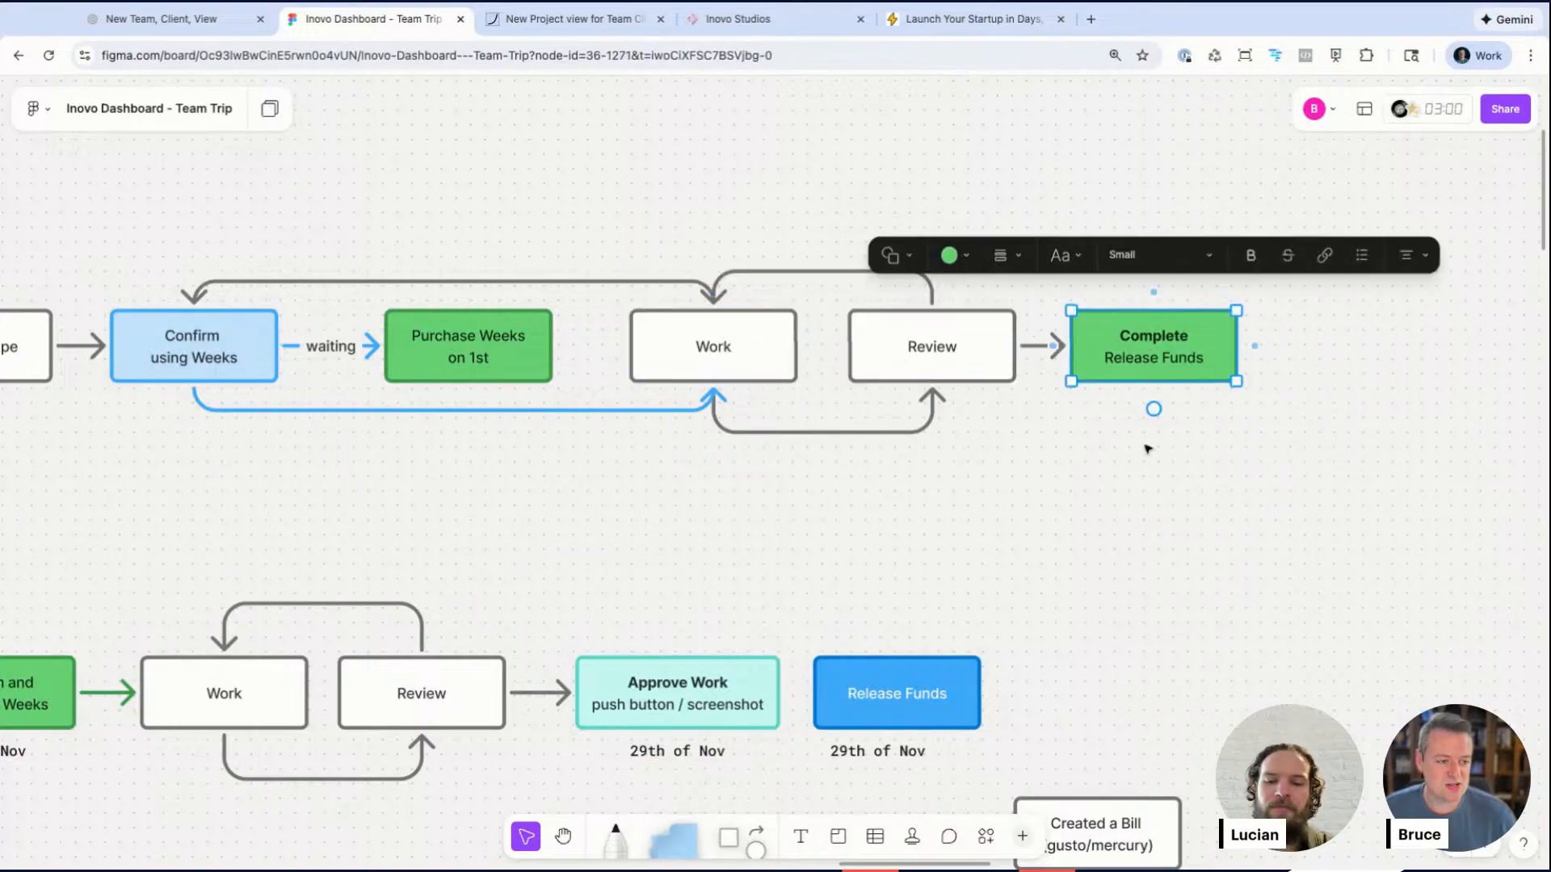
Step: Compare the Multi-month retainer flow with the Future flow beneath it
scroll(1148, 429, "down", 3)
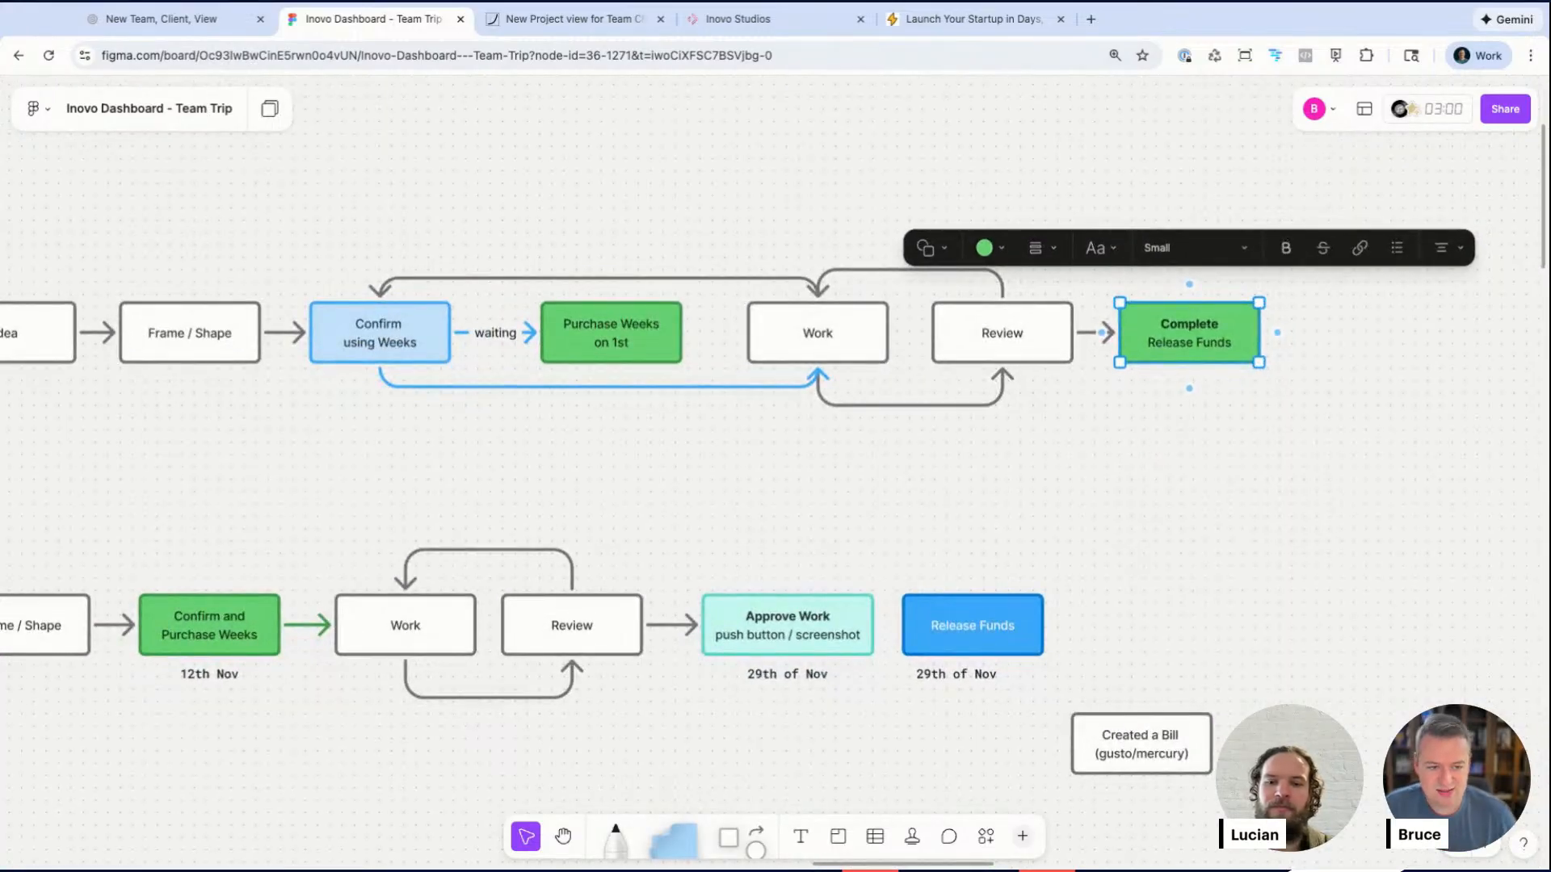
scroll(1149, 449, "left", 1)
scroll(775, 452, "left", 1)
scroll(437, 420, "left", 5)
scroll(437, 420, "down", 3)
left_click_drag(49, 258, 751, 387)
left_click(589, 412)
scroll(593, 415, "down", 2)
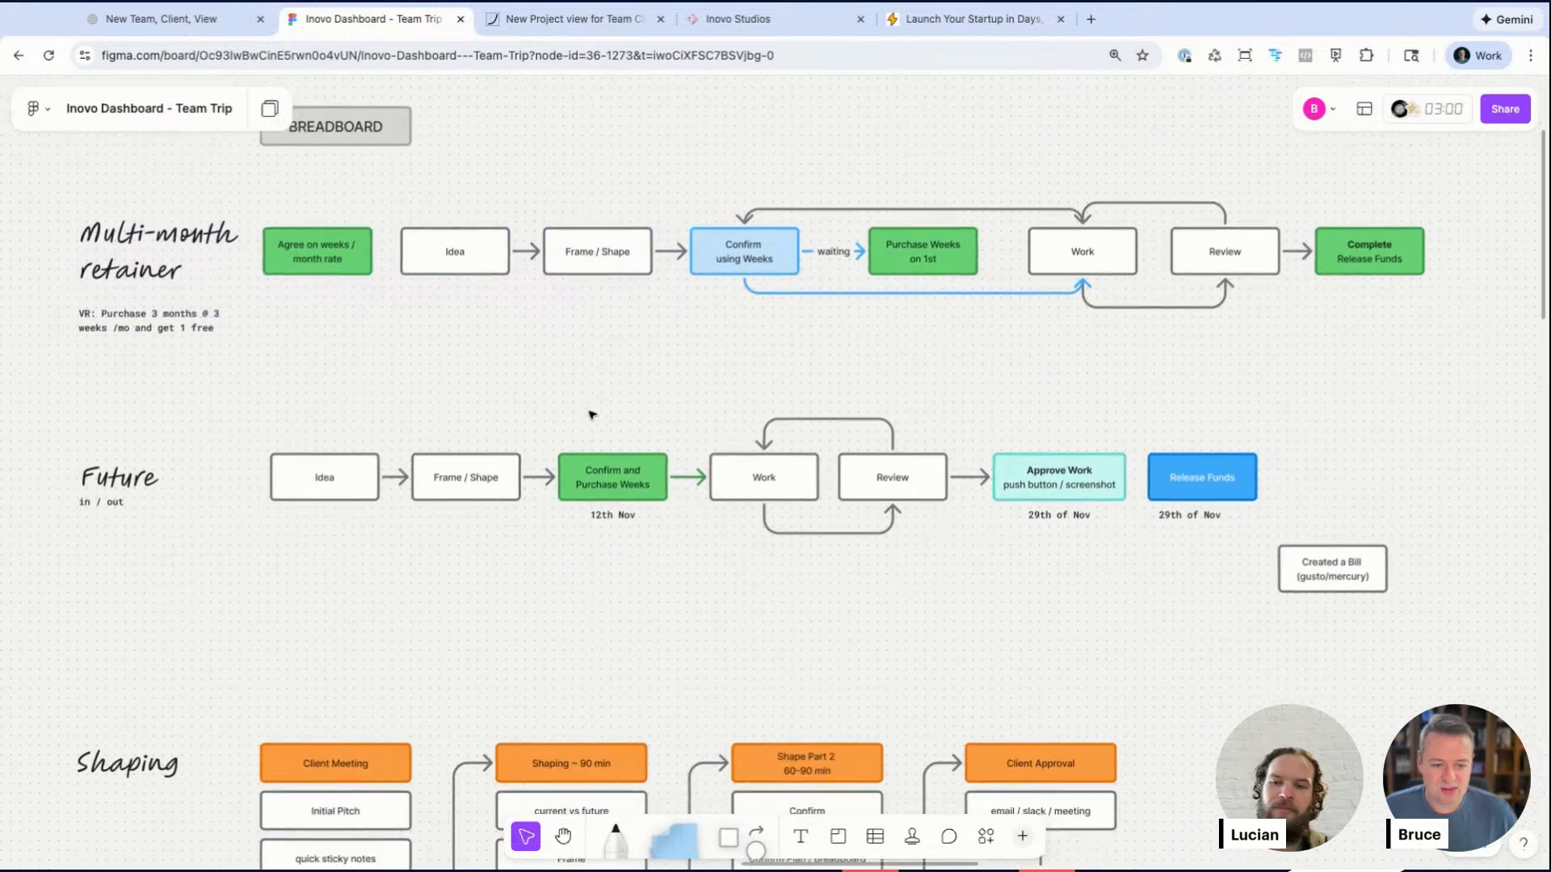
scroll(411, 426, "up", 3)
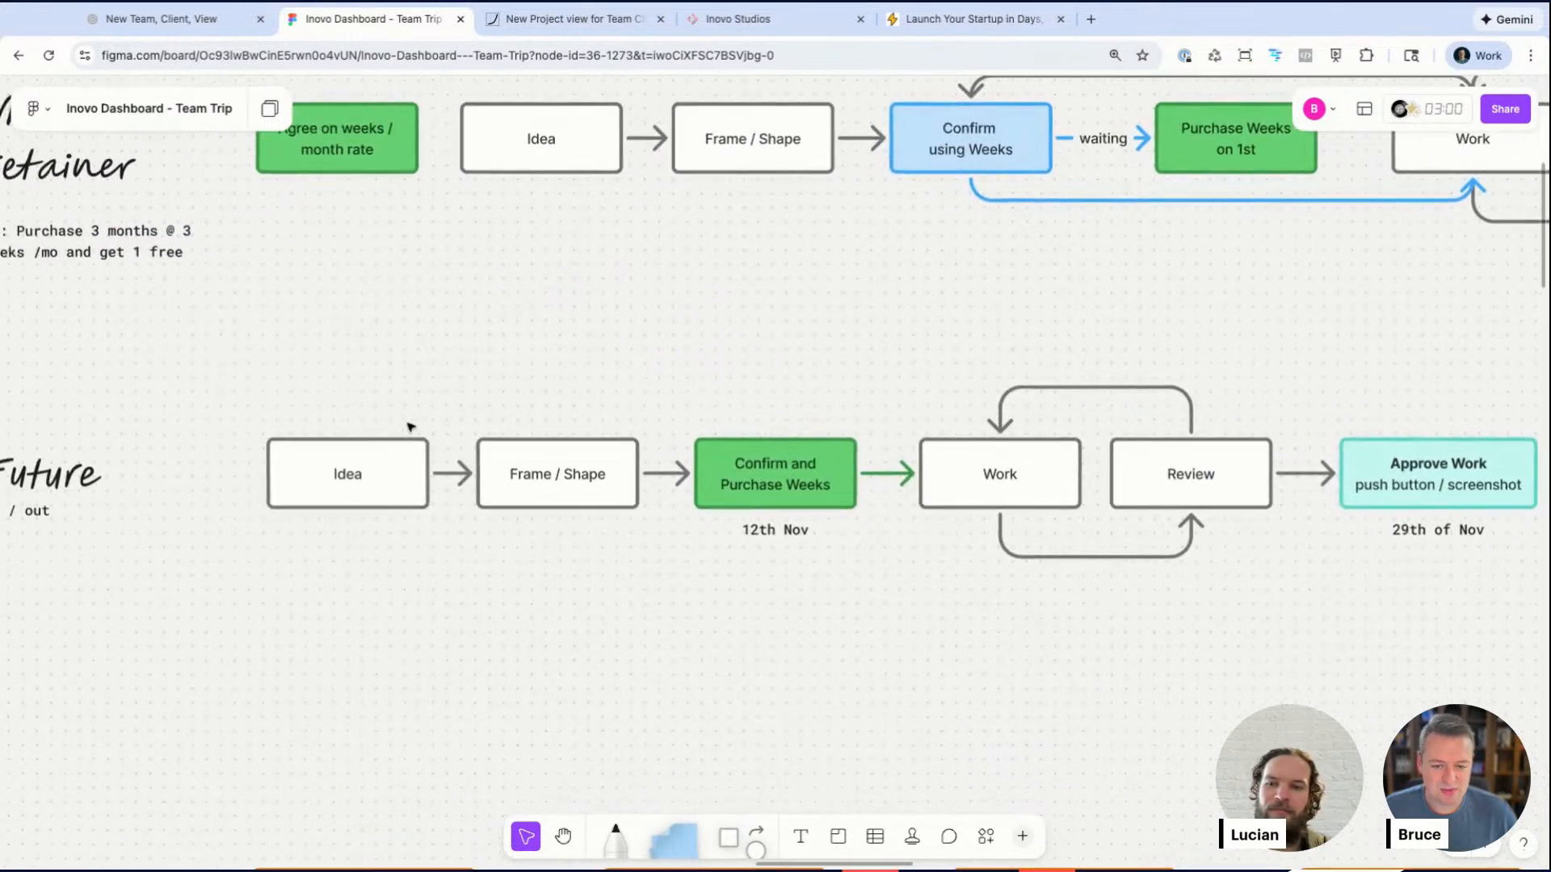
scroll(411, 426, "down", 1)
scroll(410, 426, "left", 1)
left_click(369, 442)
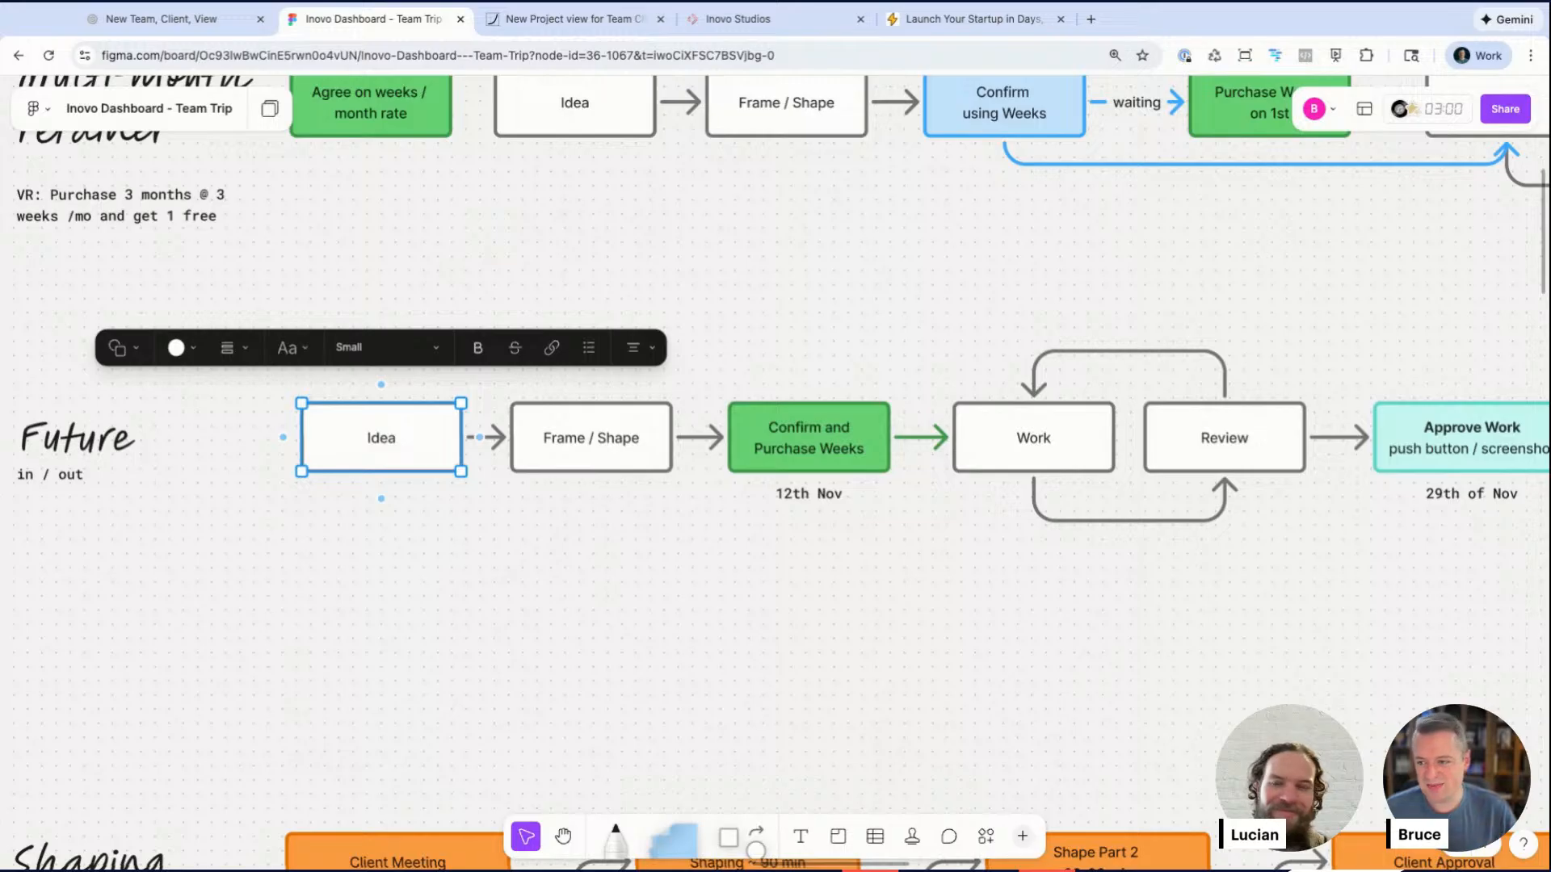
left_click(593, 260)
scroll(592, 260, "left", 1)
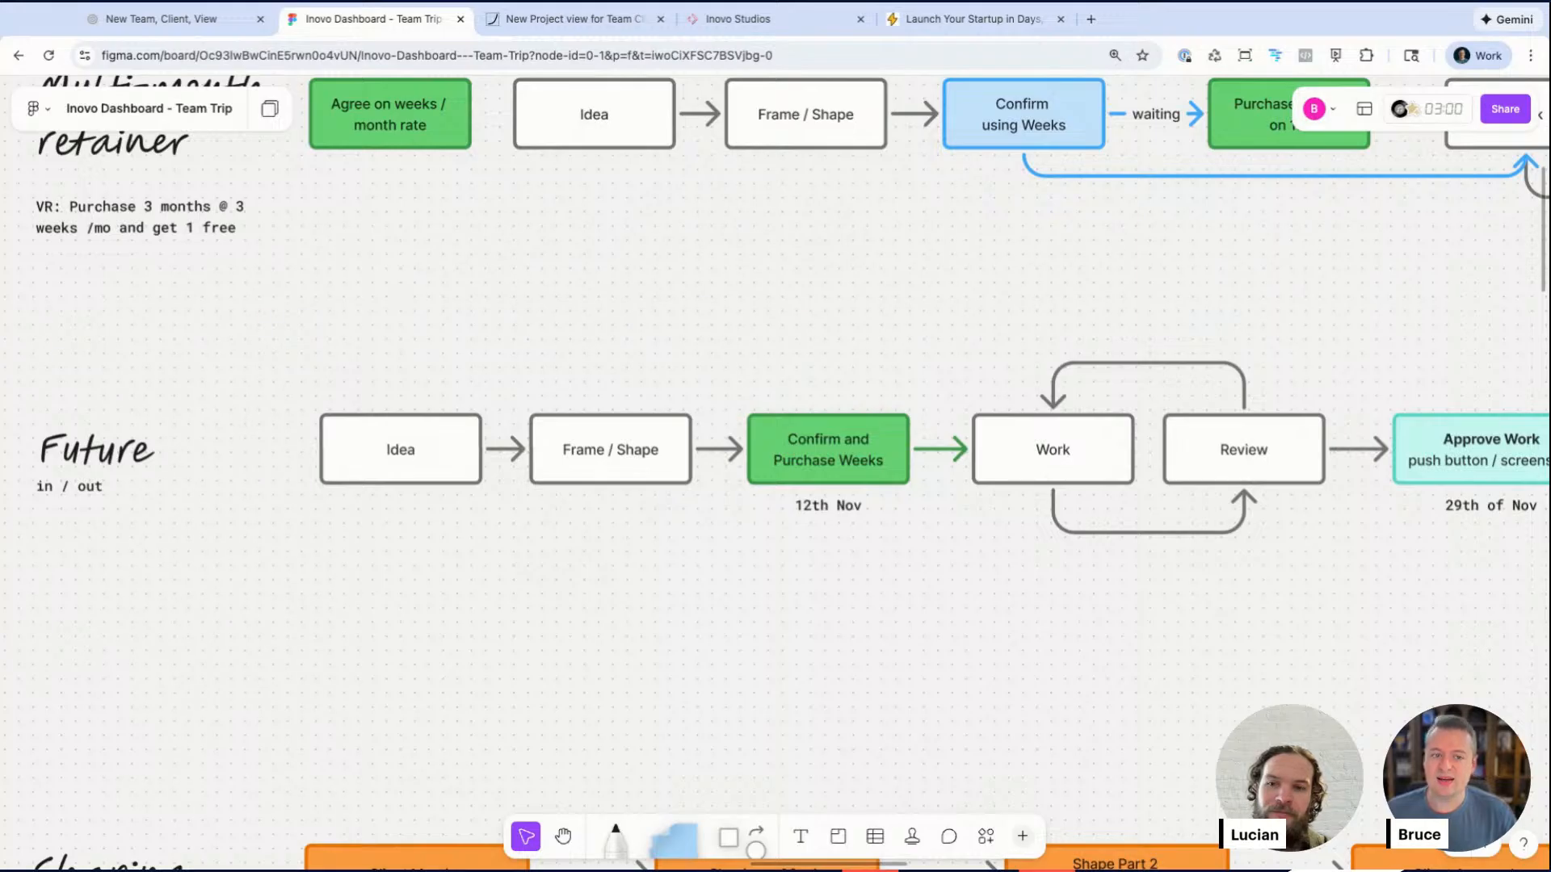
scroll(572, 394, "down", 2)
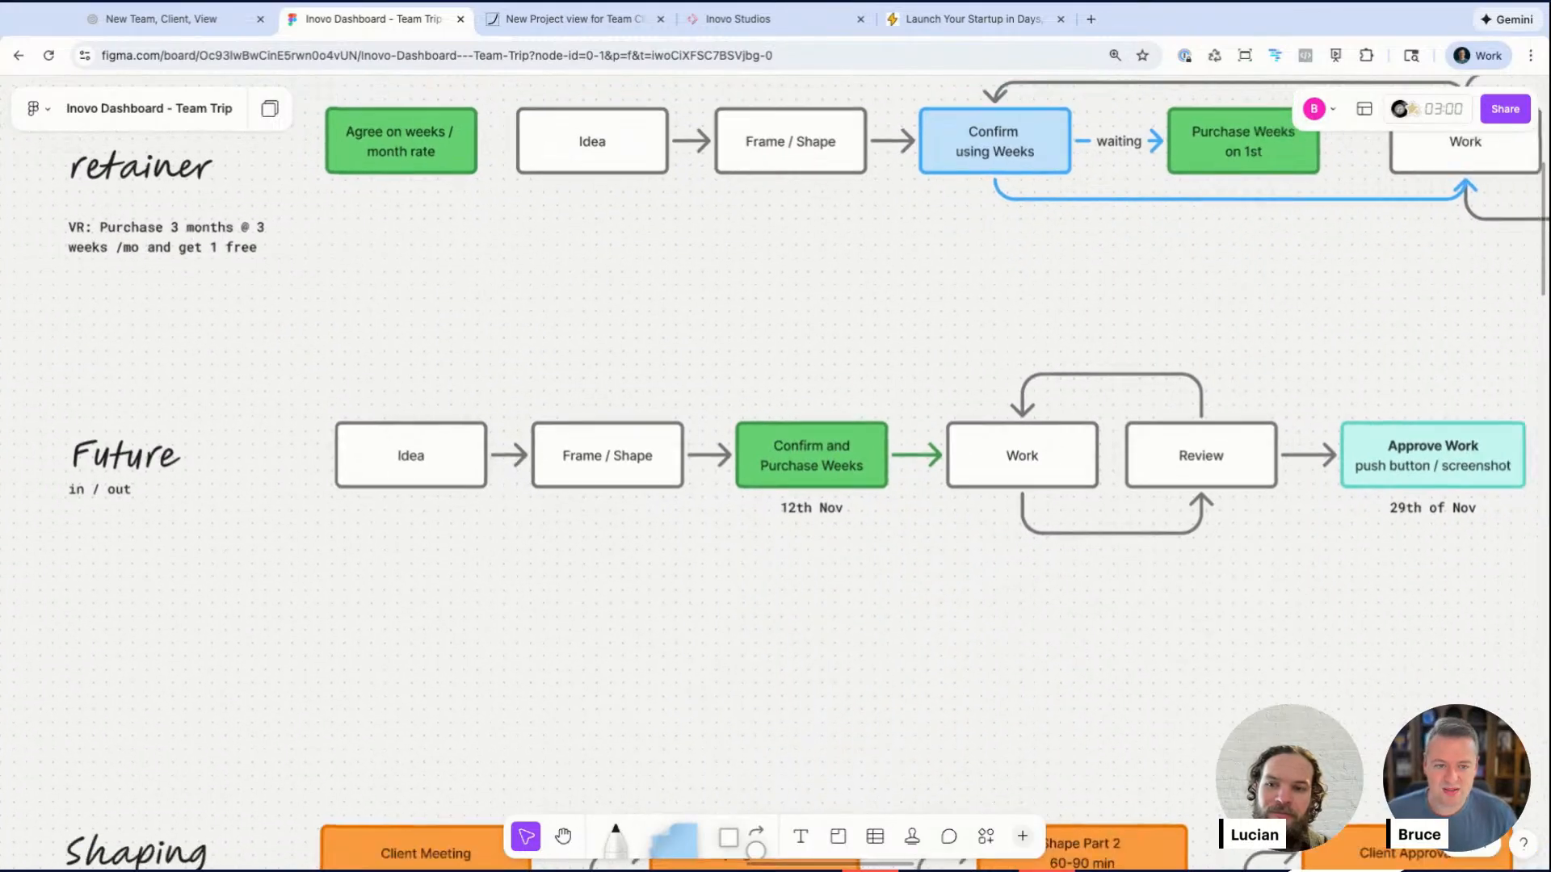
scroll(776, 453, "up", 2)
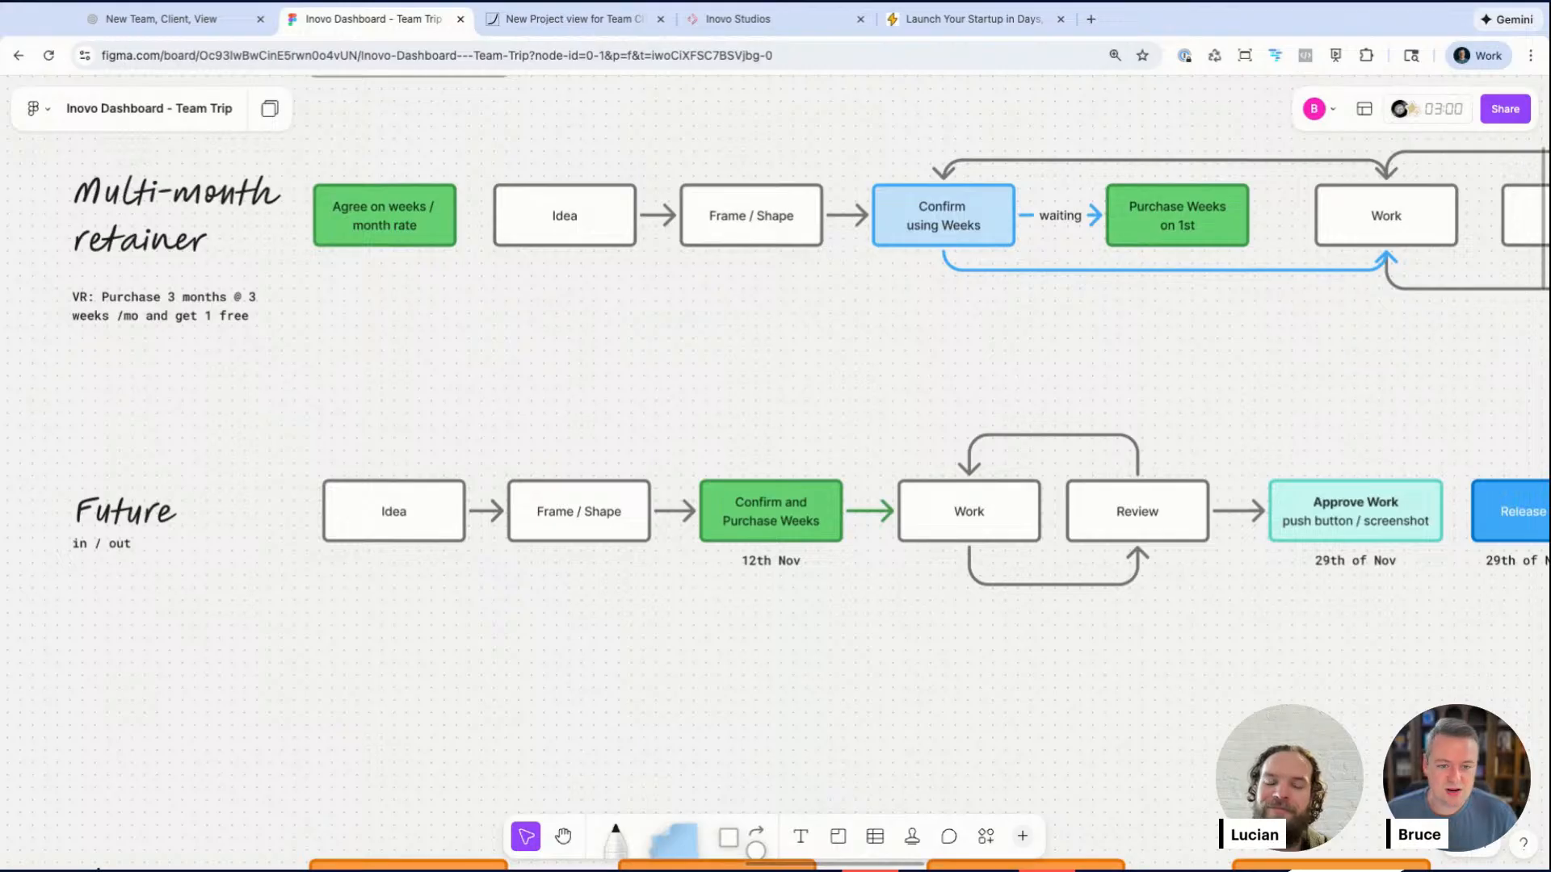
scroll(331, 255, "down", 3)
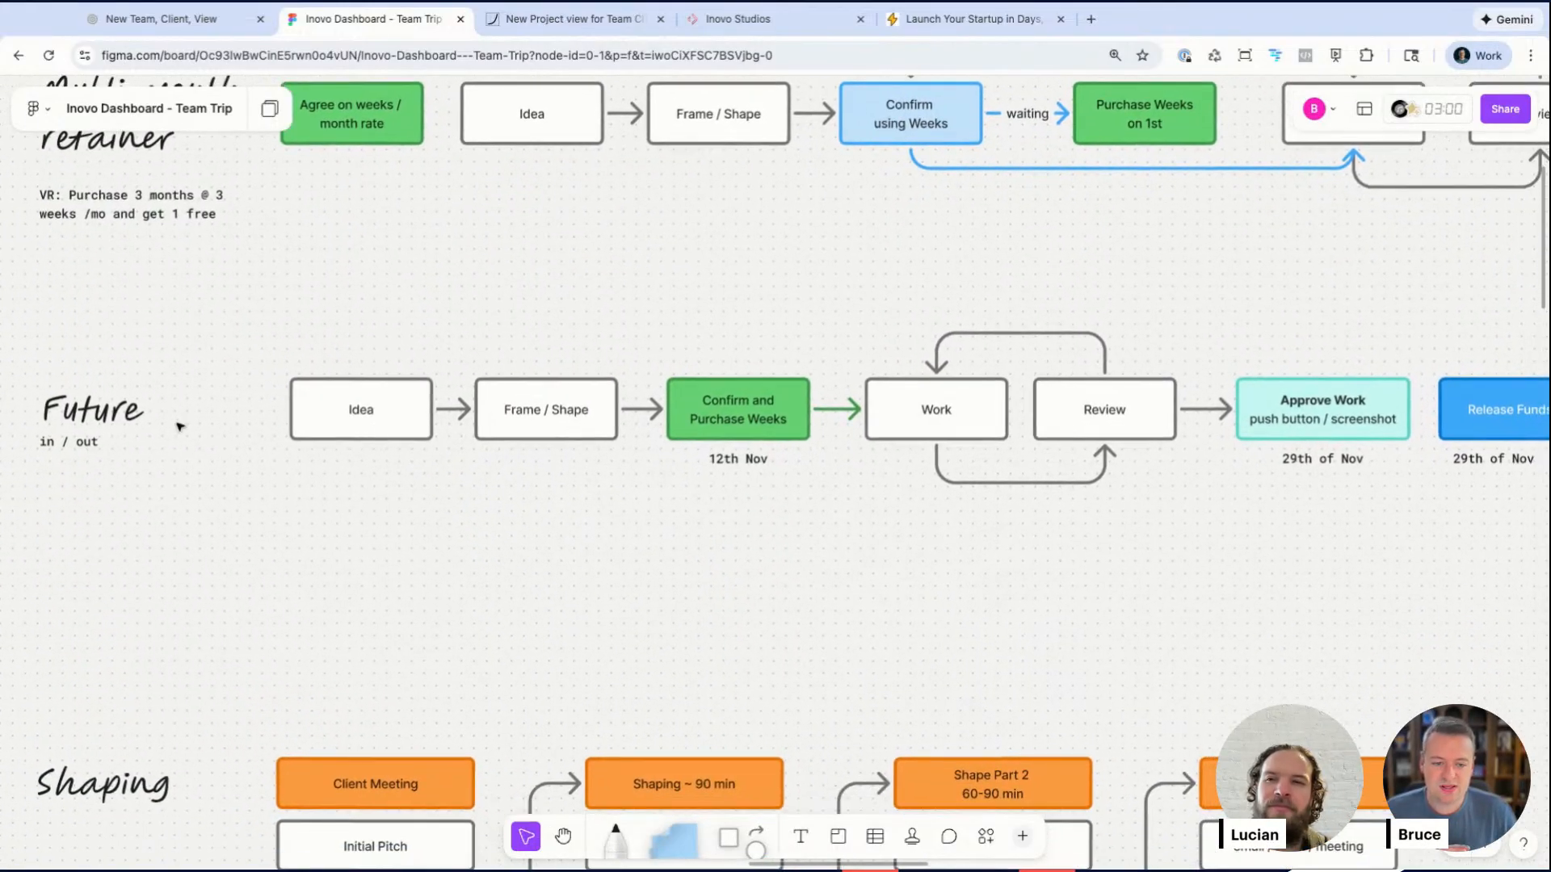
scroll(549, 508, "right", 4)
Step: Step through each stage box of the Future flow, from Idea to Release Funds
left_click(206, 429)
left_click(429, 434)
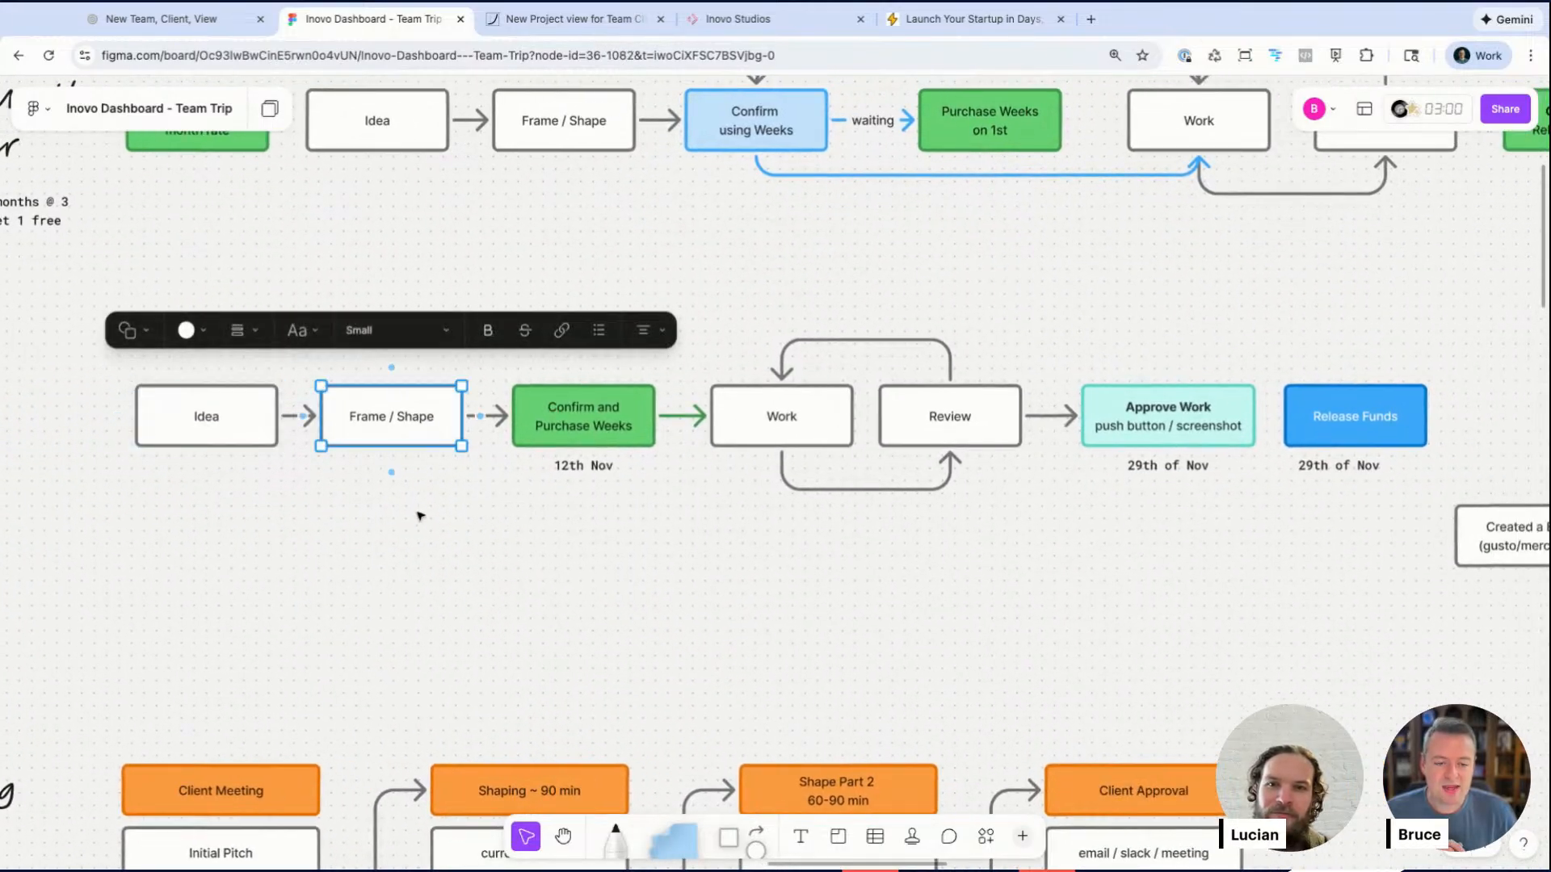
left_click(584, 426)
scroll(582, 453, "right", 2)
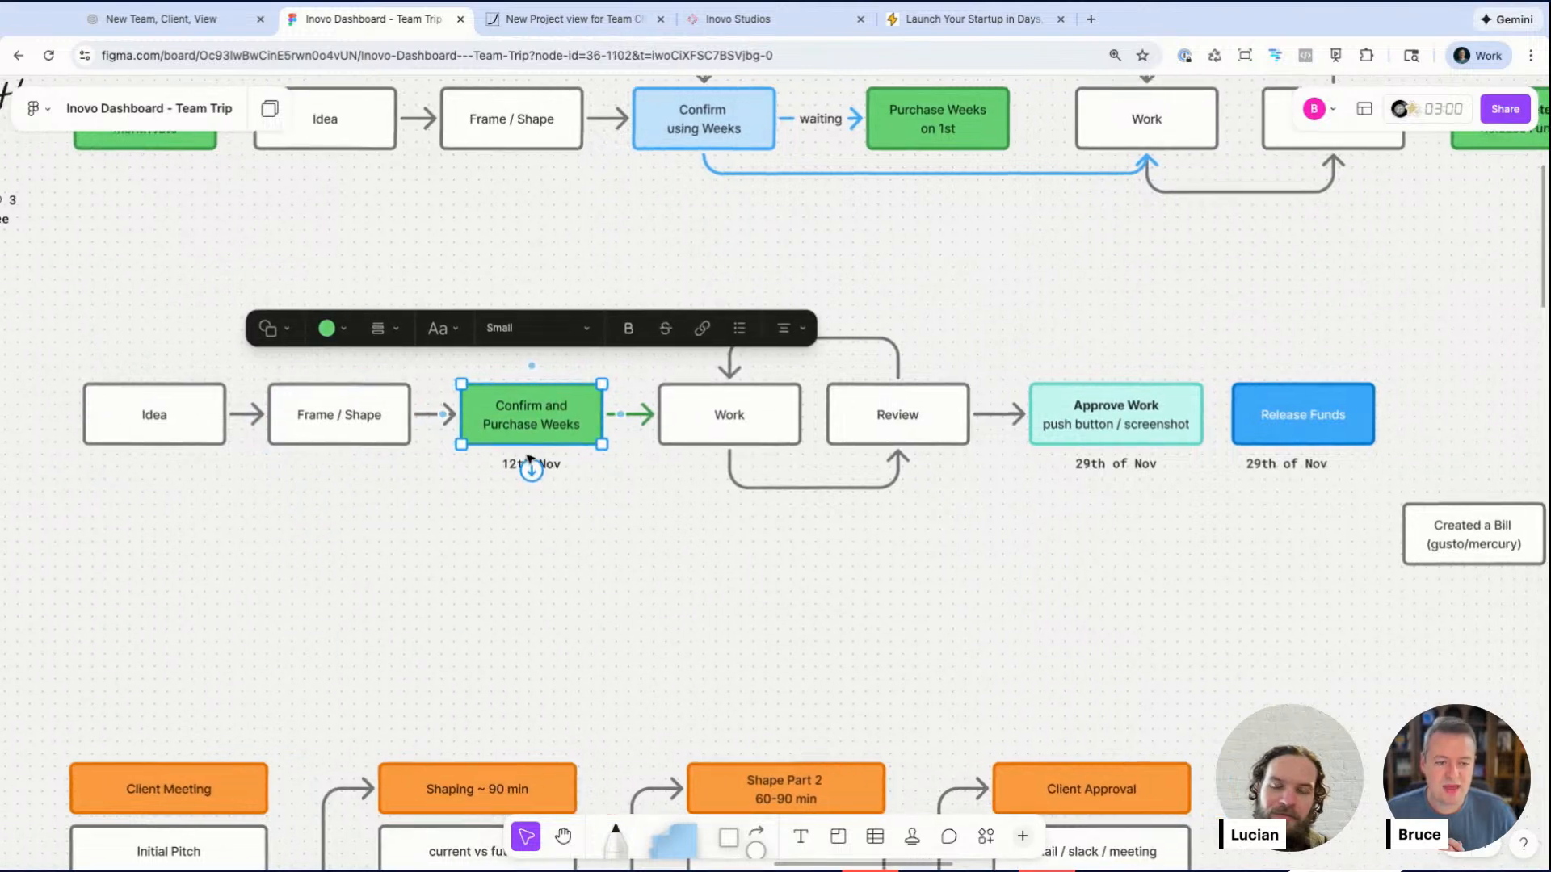
scroll(530, 465, "up", 2)
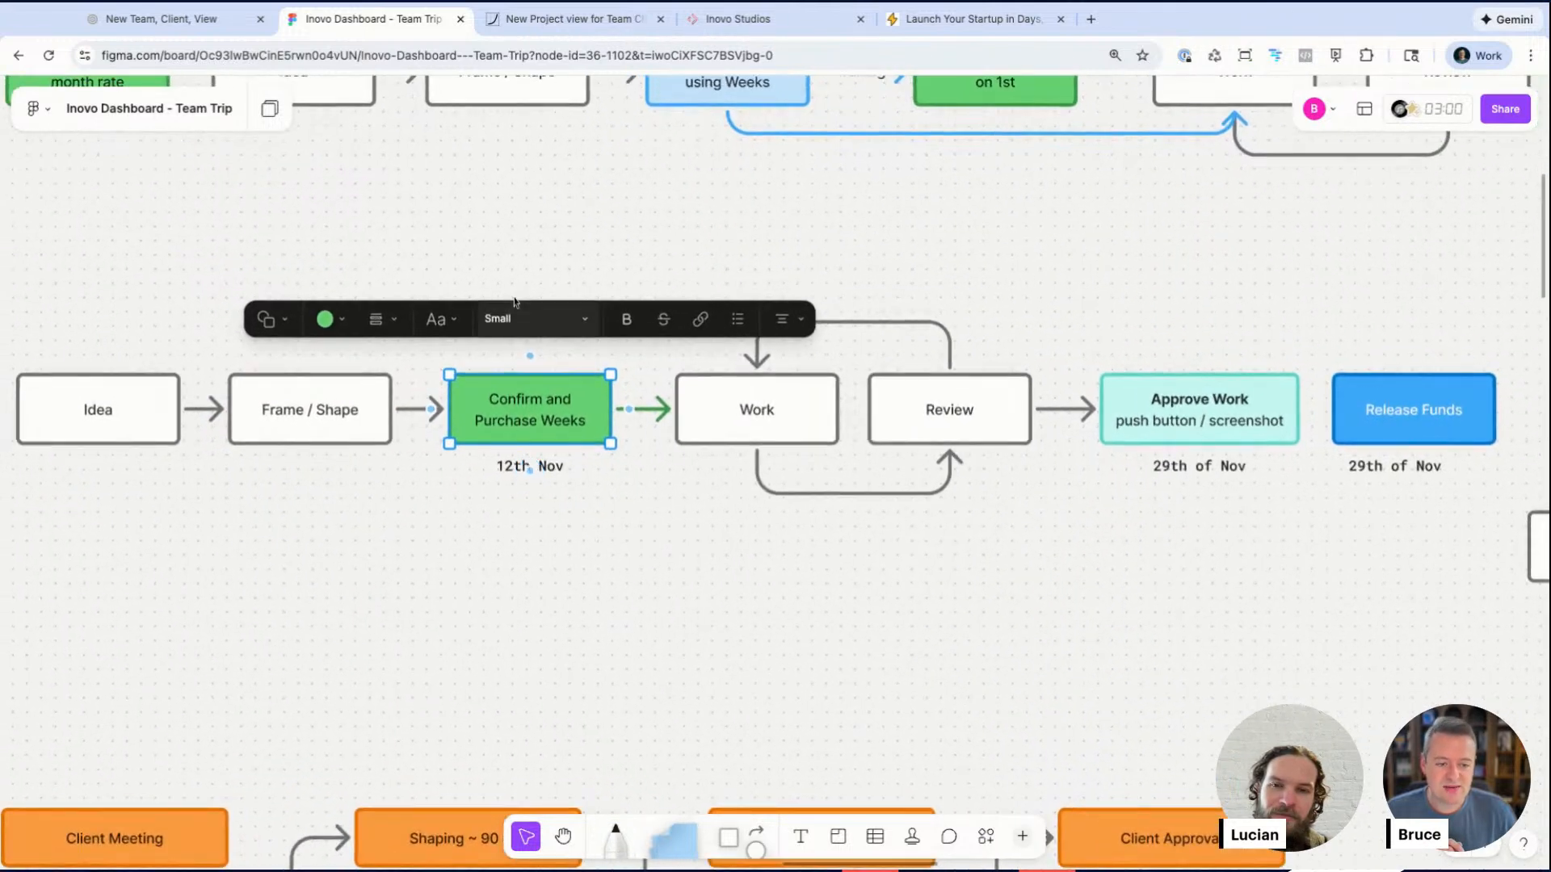
left_click(519, 474)
left_click(533, 532)
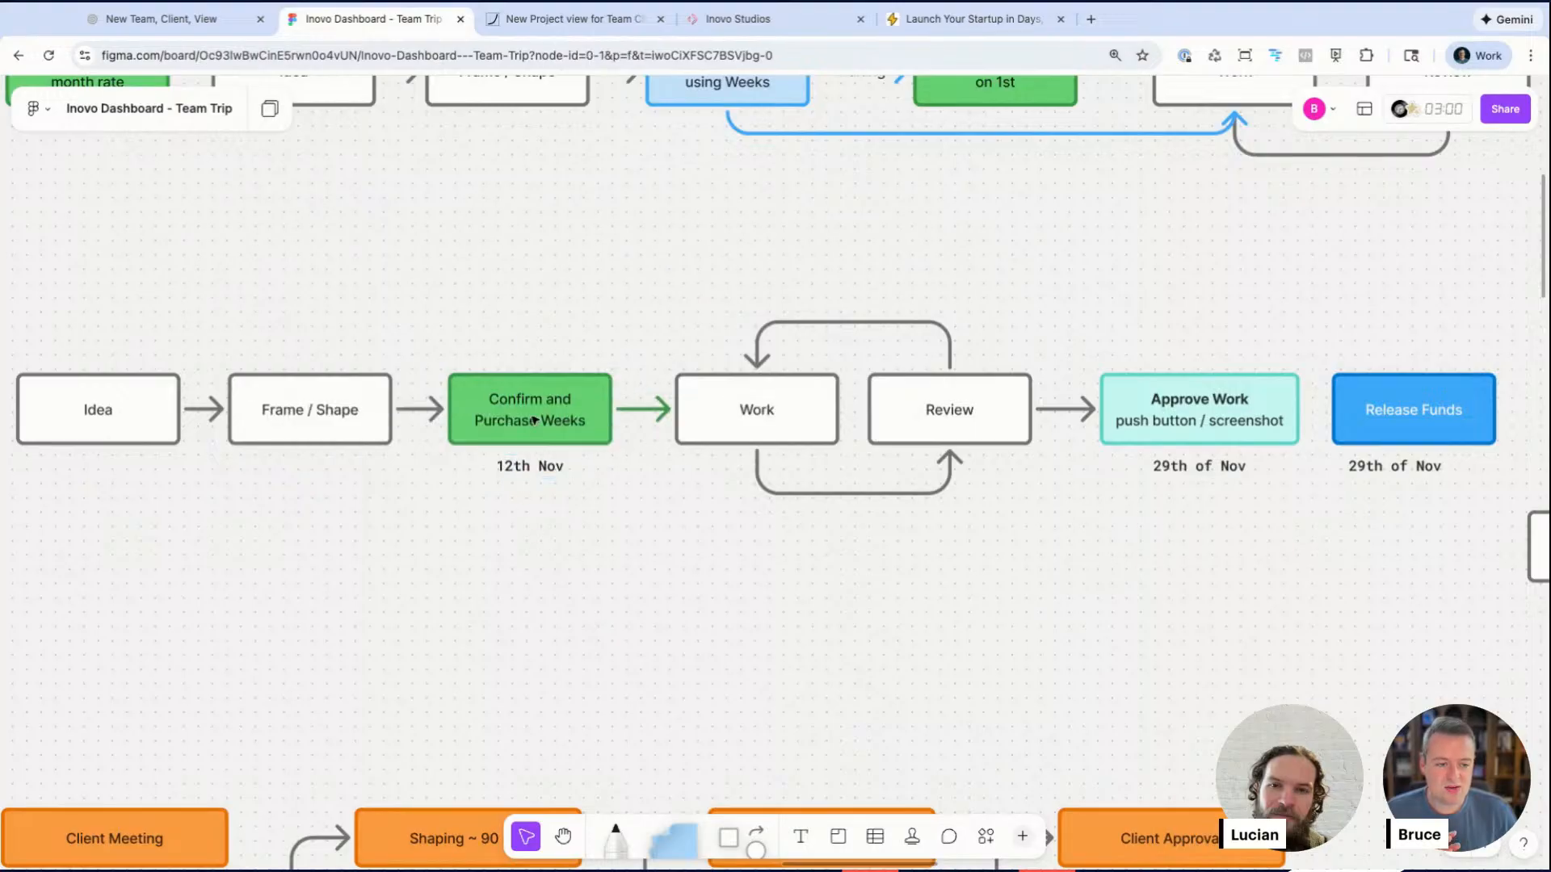
left_click(784, 424)
left_click(963, 435)
left_click(1194, 418)
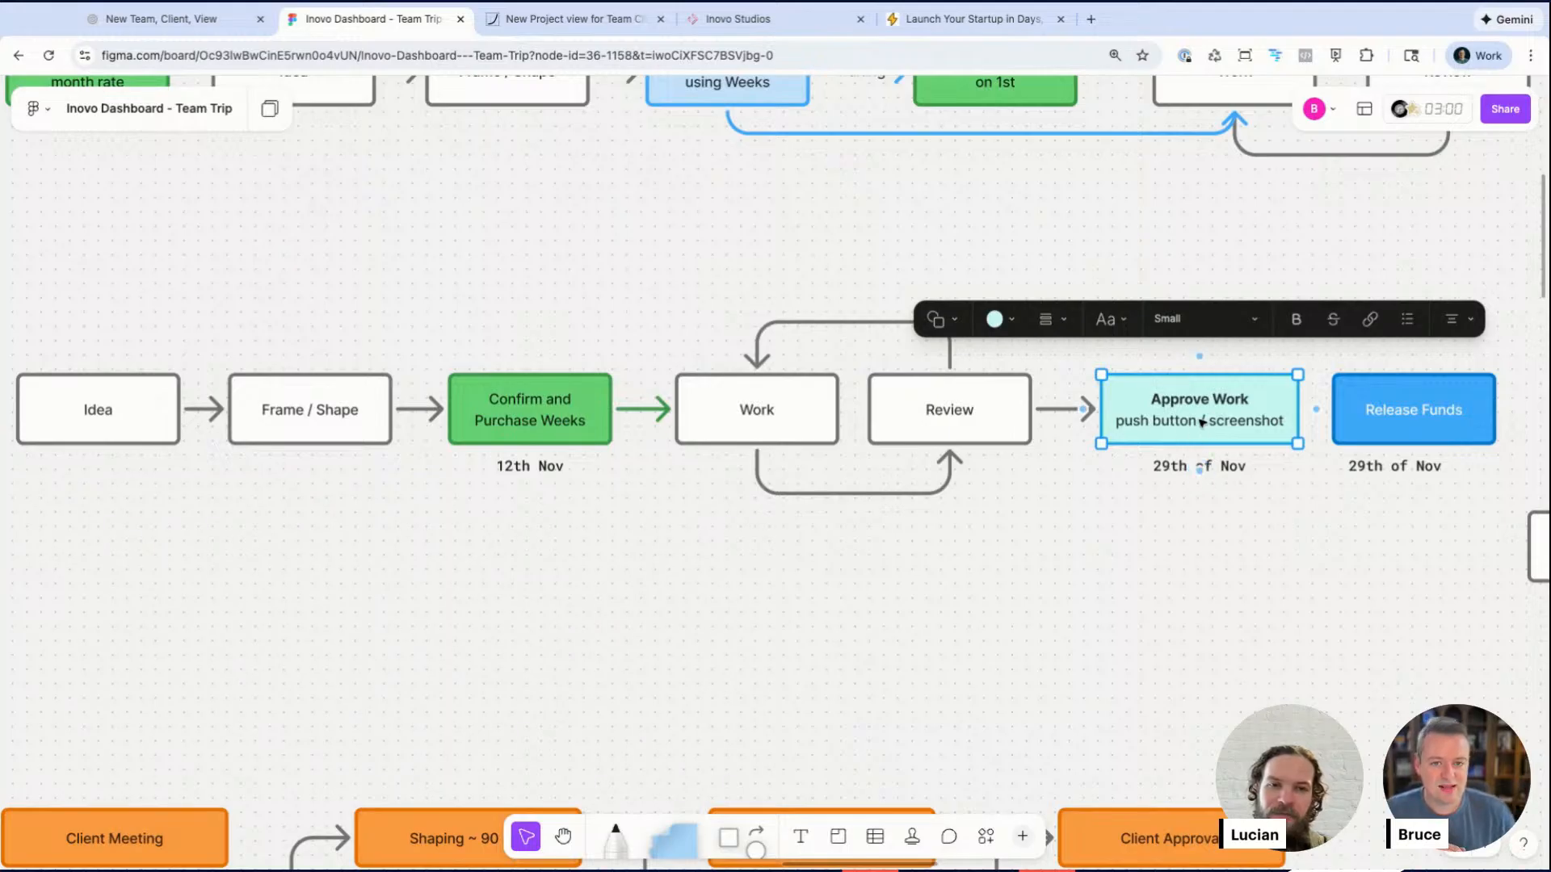
left_click(1378, 428)
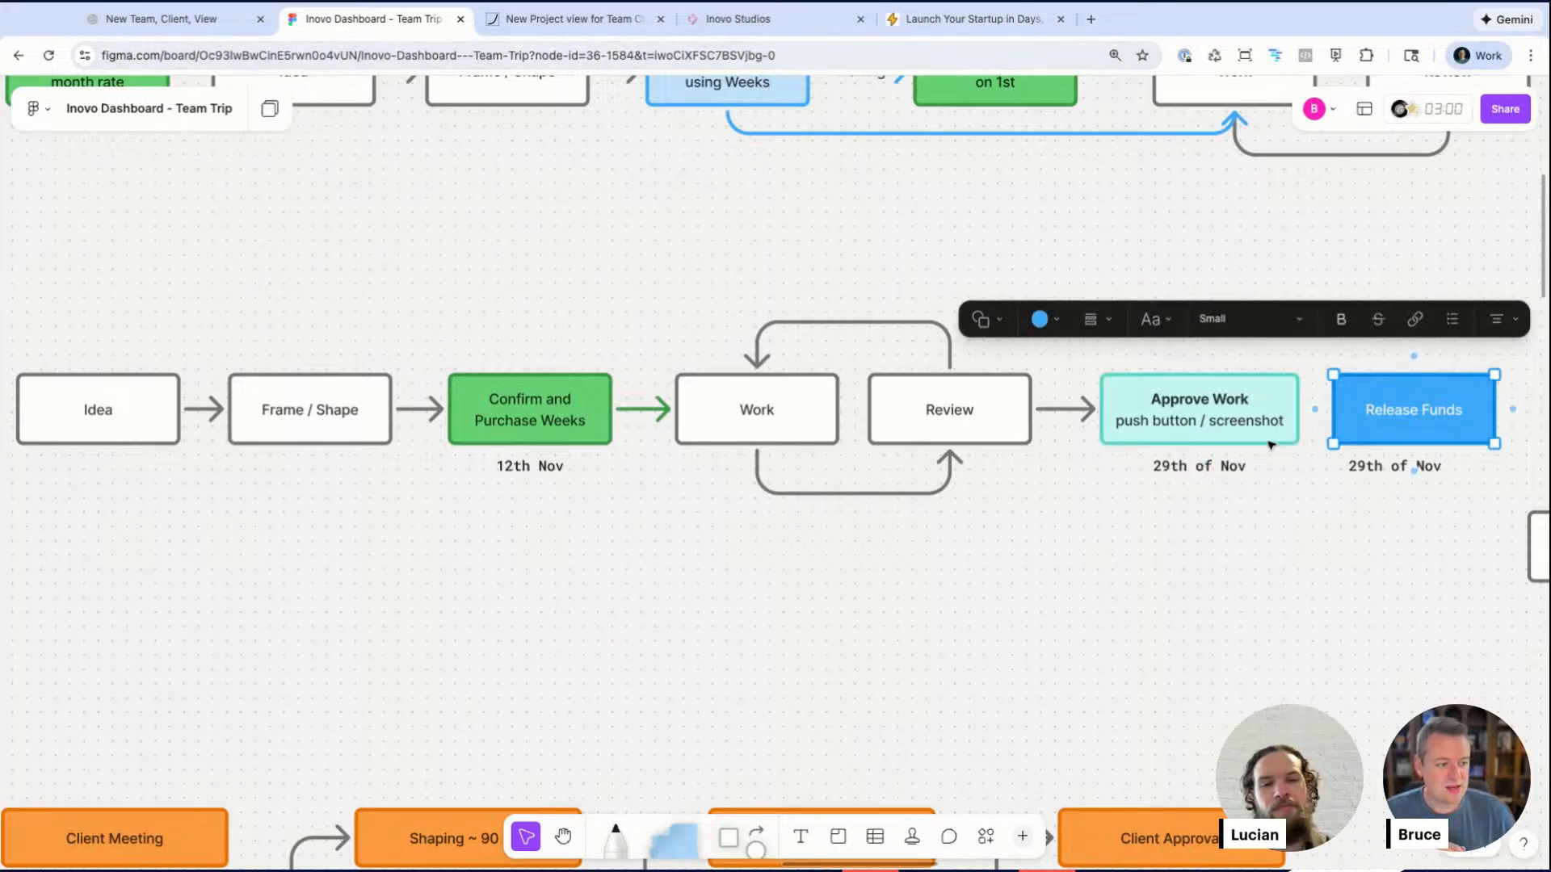
Step: Select across the Multi-month retainer and Future flows to review the breadboard as a whole
scroll(1375, 573, "down", 3)
left_click_drag(141, 388, 1502, 556)
scroll(1163, 624, "down", 2)
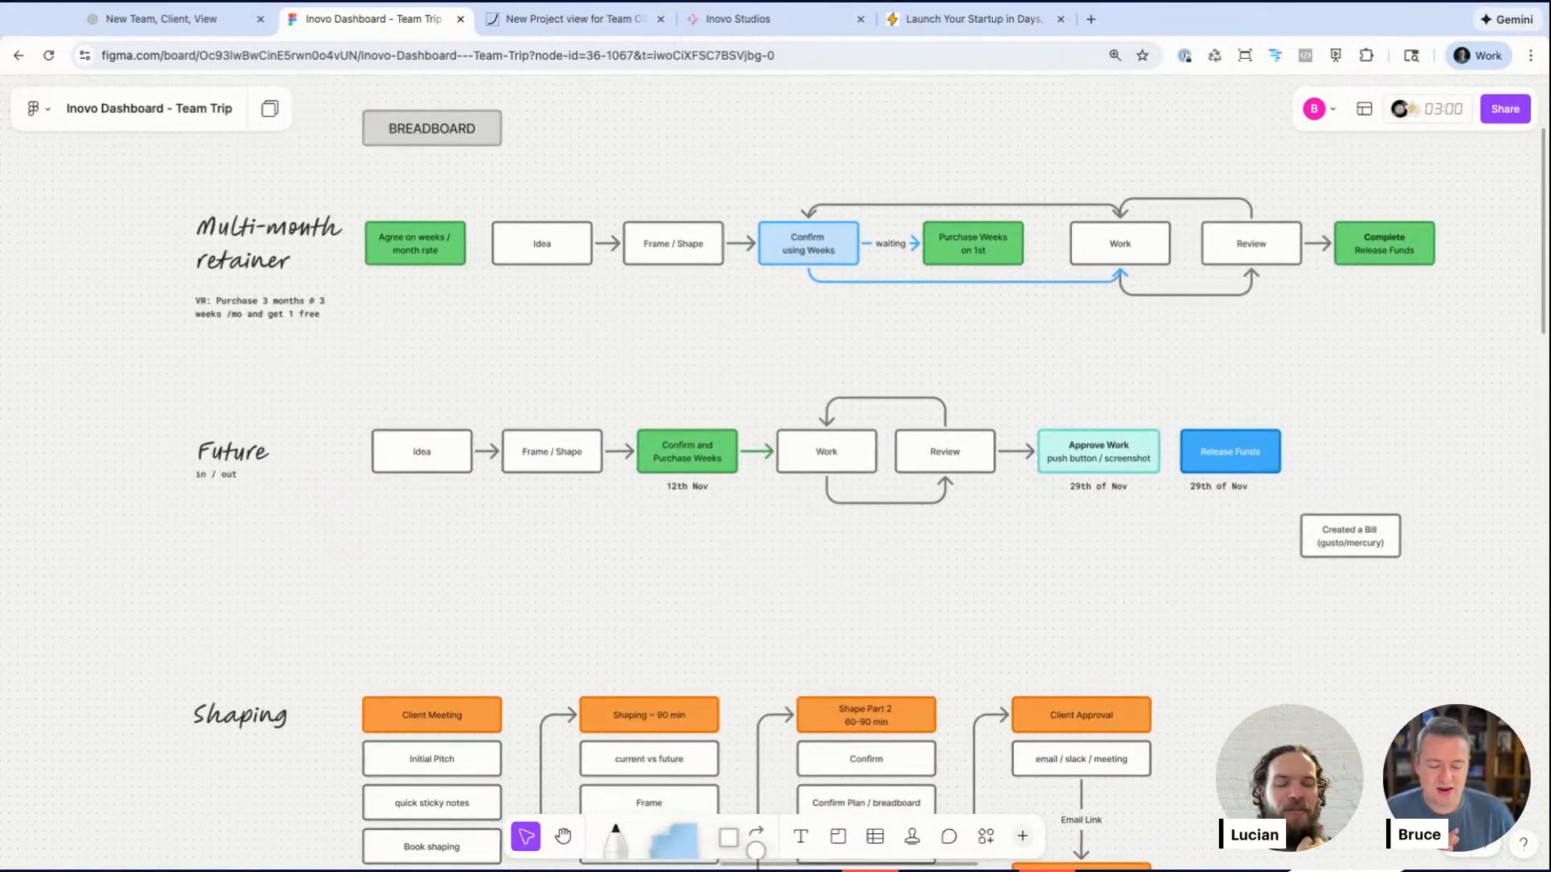
left_click_drag(137, 173, 1442, 339)
left_click(480, 384)
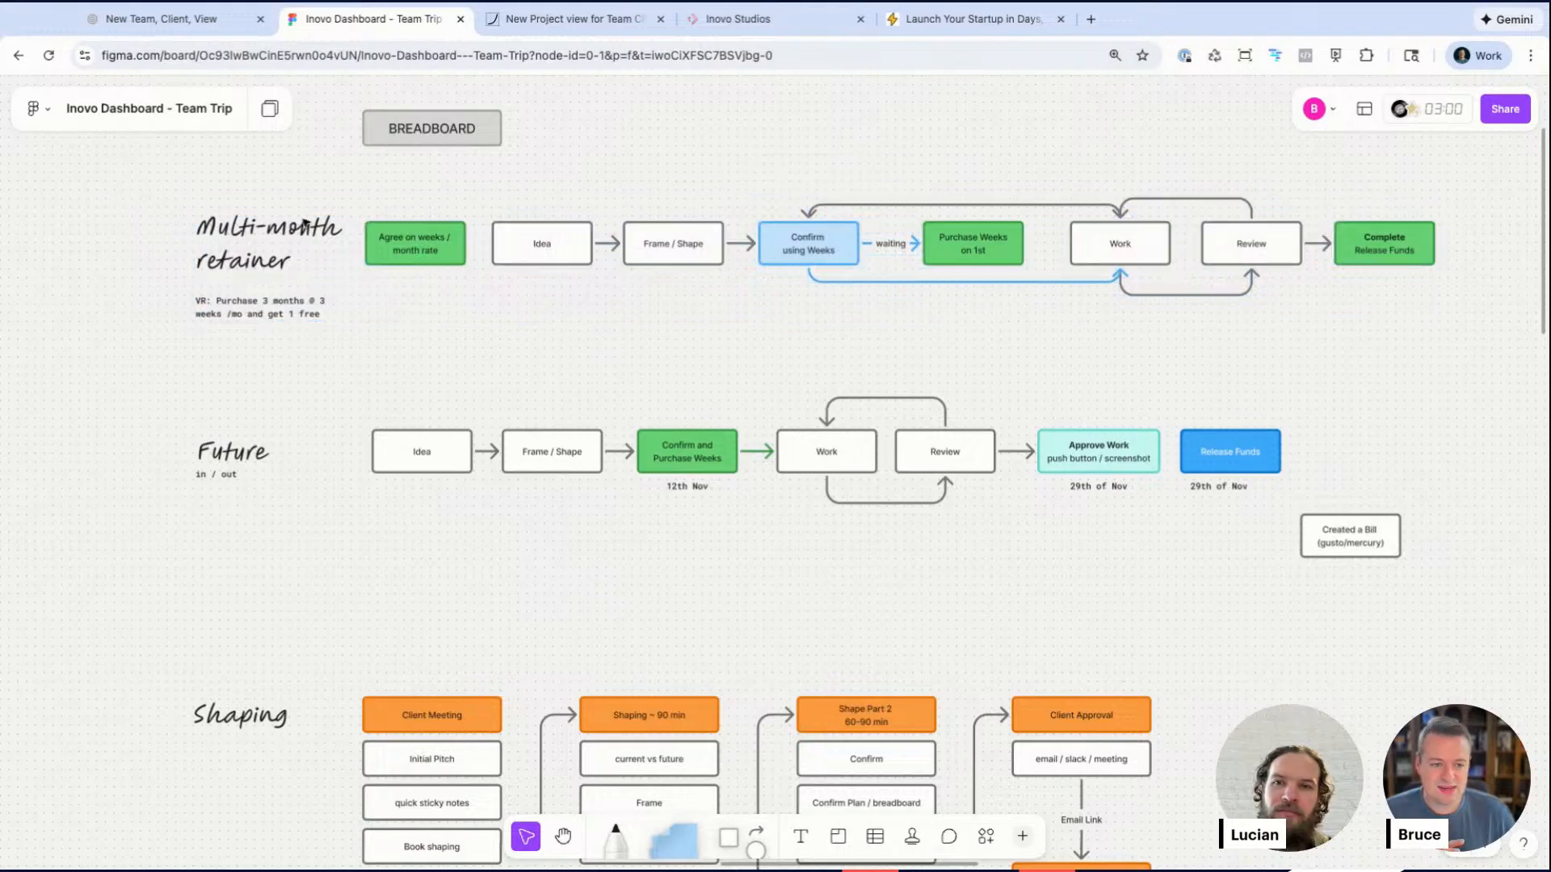
scroll(984, 269, "up", 1)
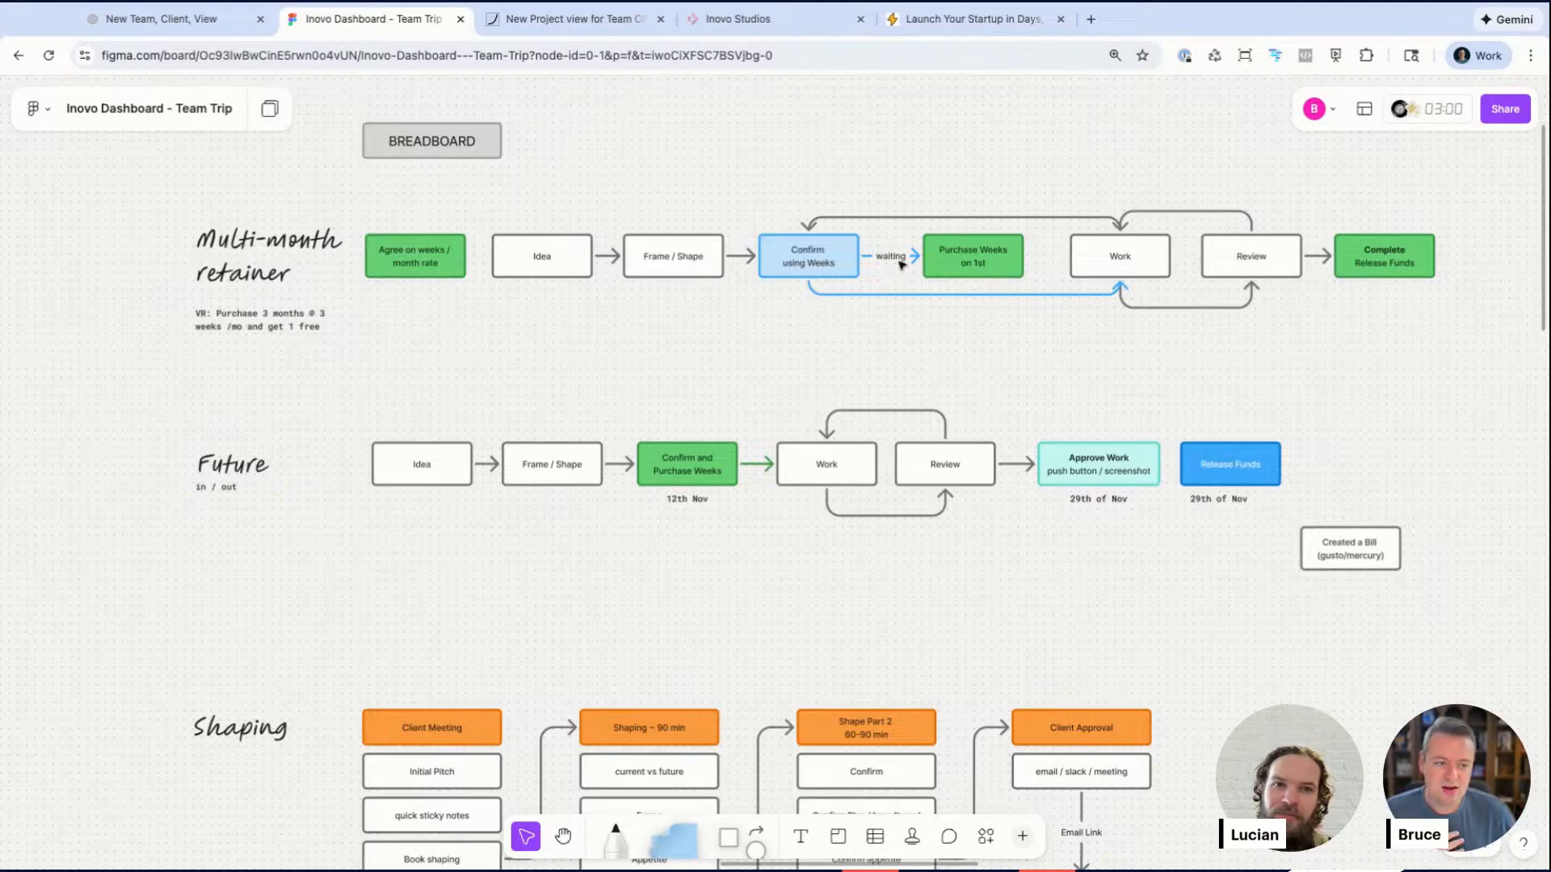
left_click_drag(189, 207, 595, 377)
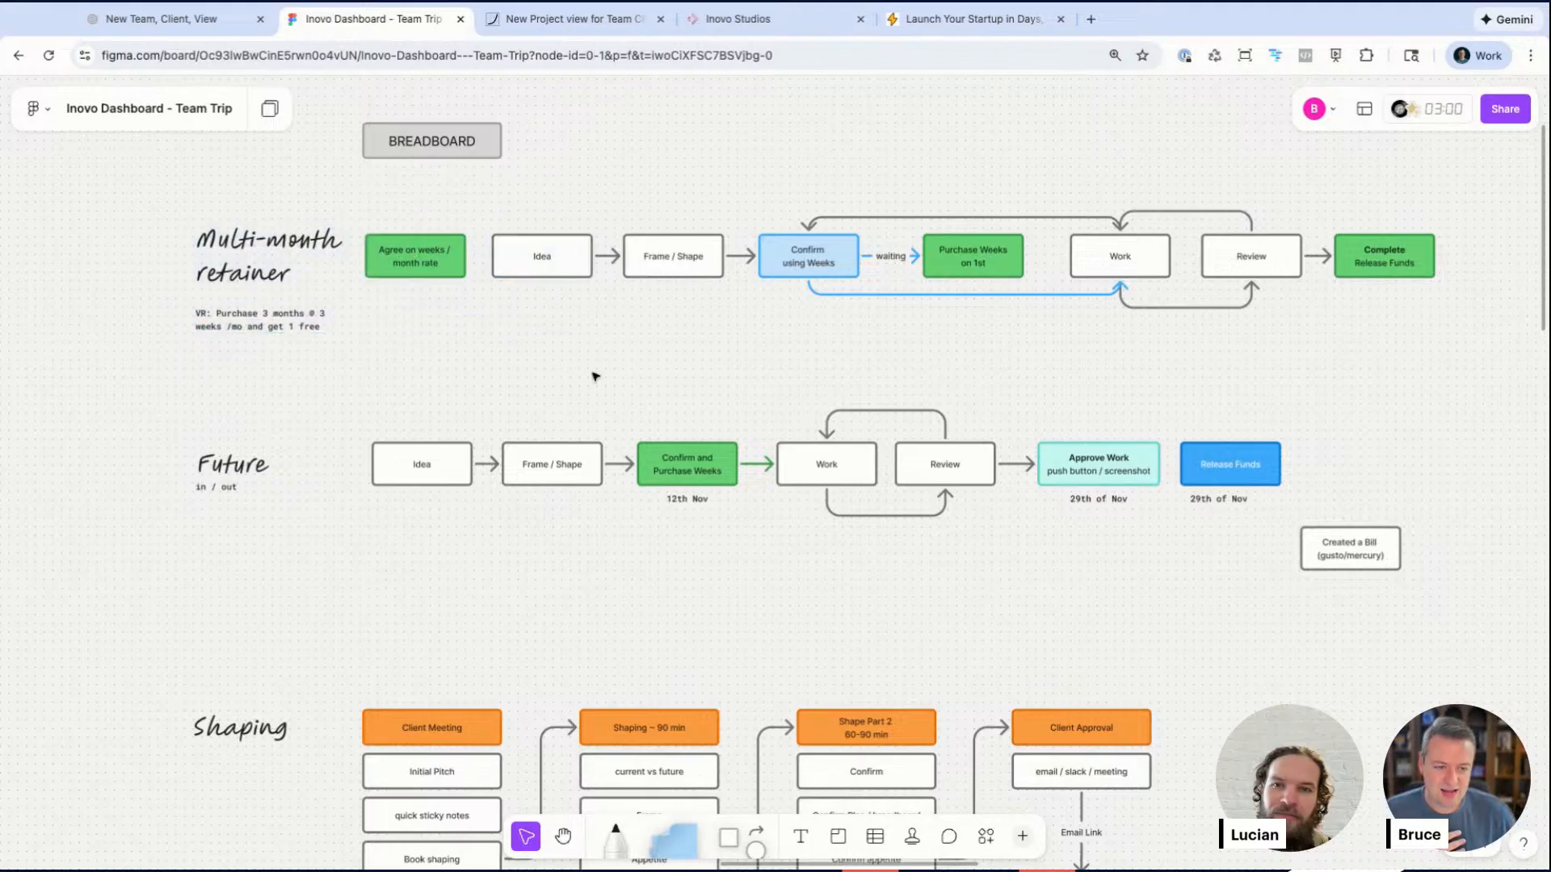
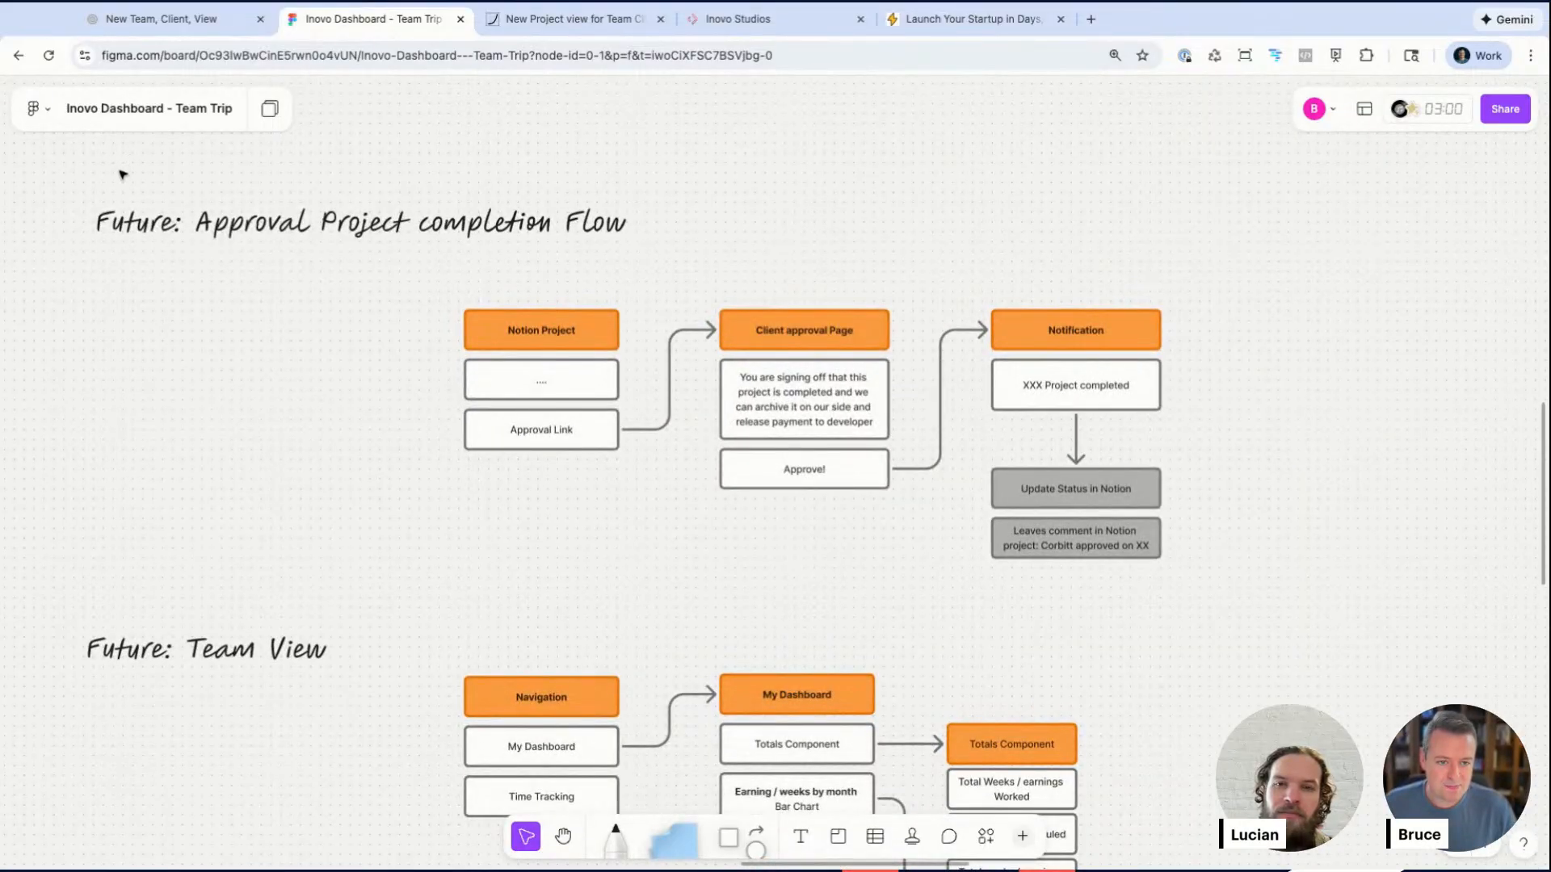
Step: Compare the two Future: Team View flows stacked on the board
scroll(312, 428, "down", 4)
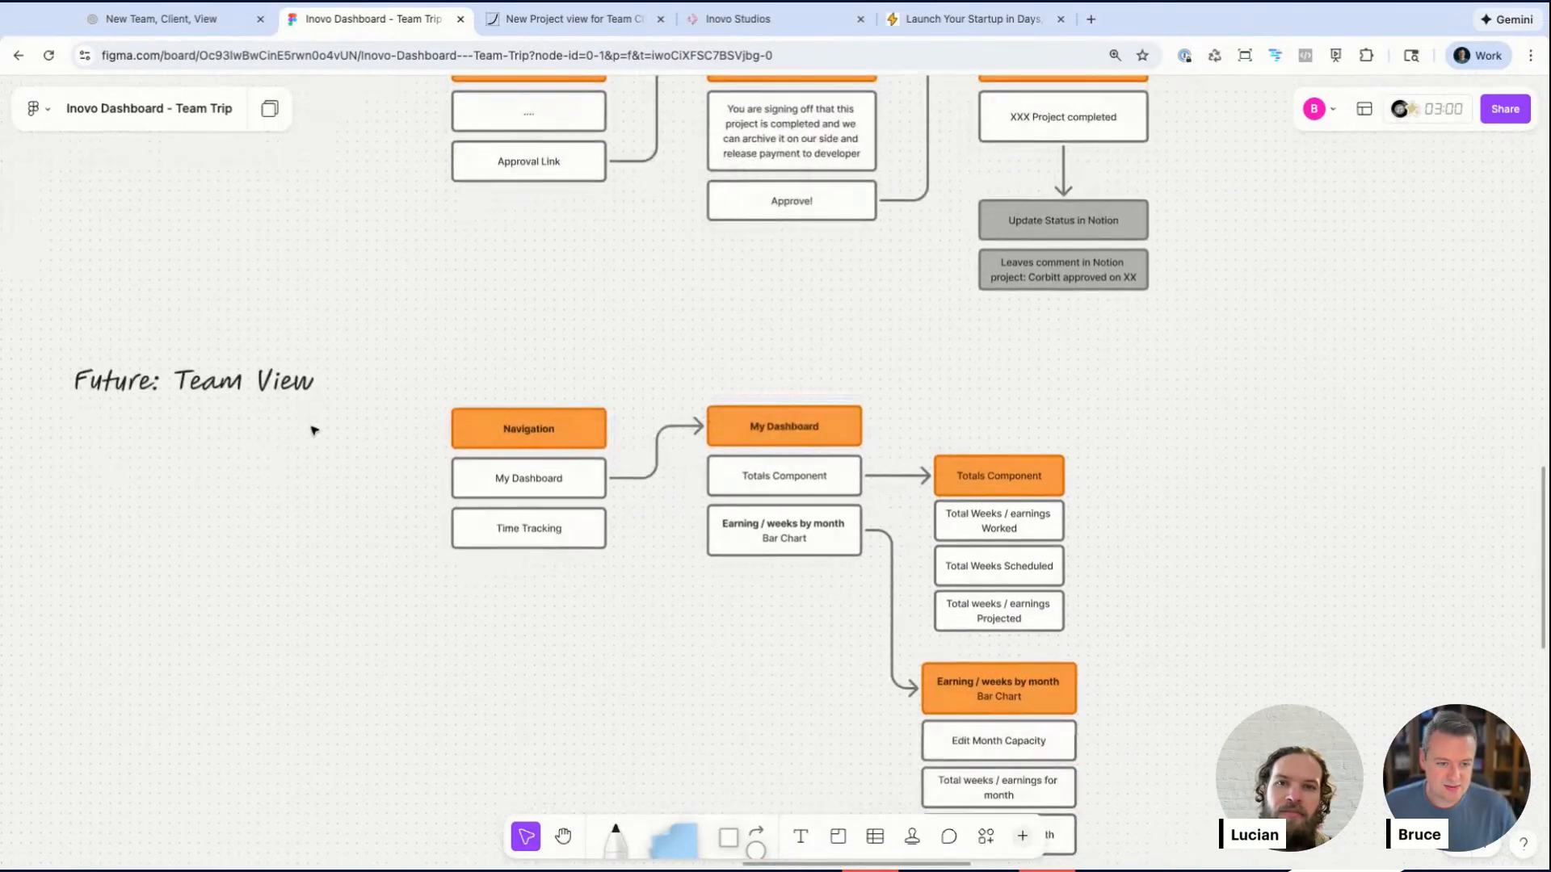
scroll(314, 430, "down", 5)
scroll(313, 430, "up", 2)
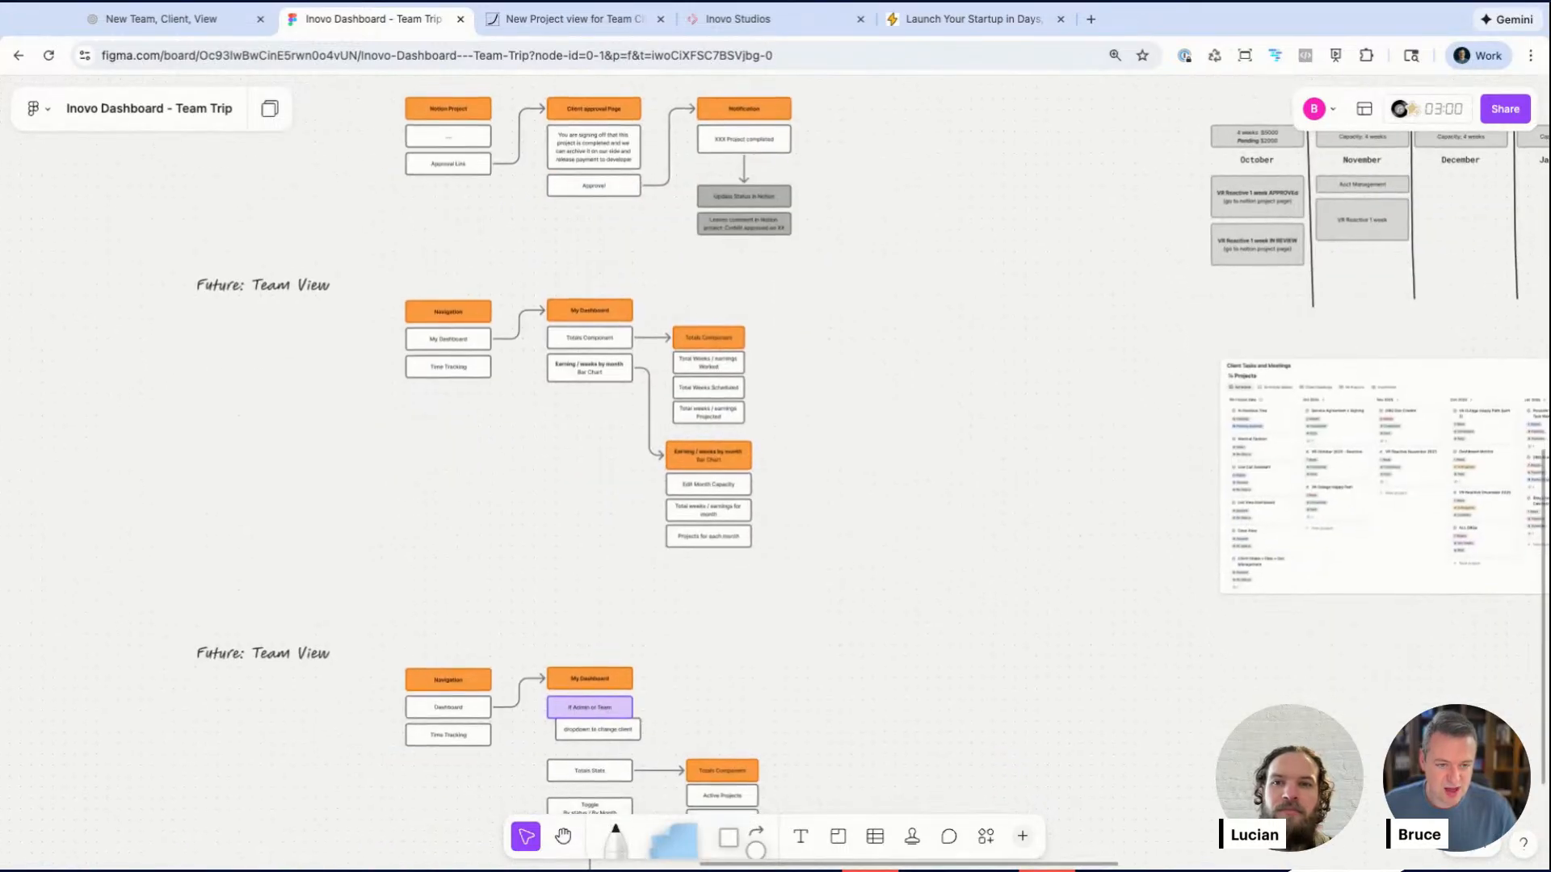
scroll(313, 431, "up", 2)
scroll(314, 430, "down", 6)
scroll(313, 430, "down", 1)
scroll(411, 396, "up", 5)
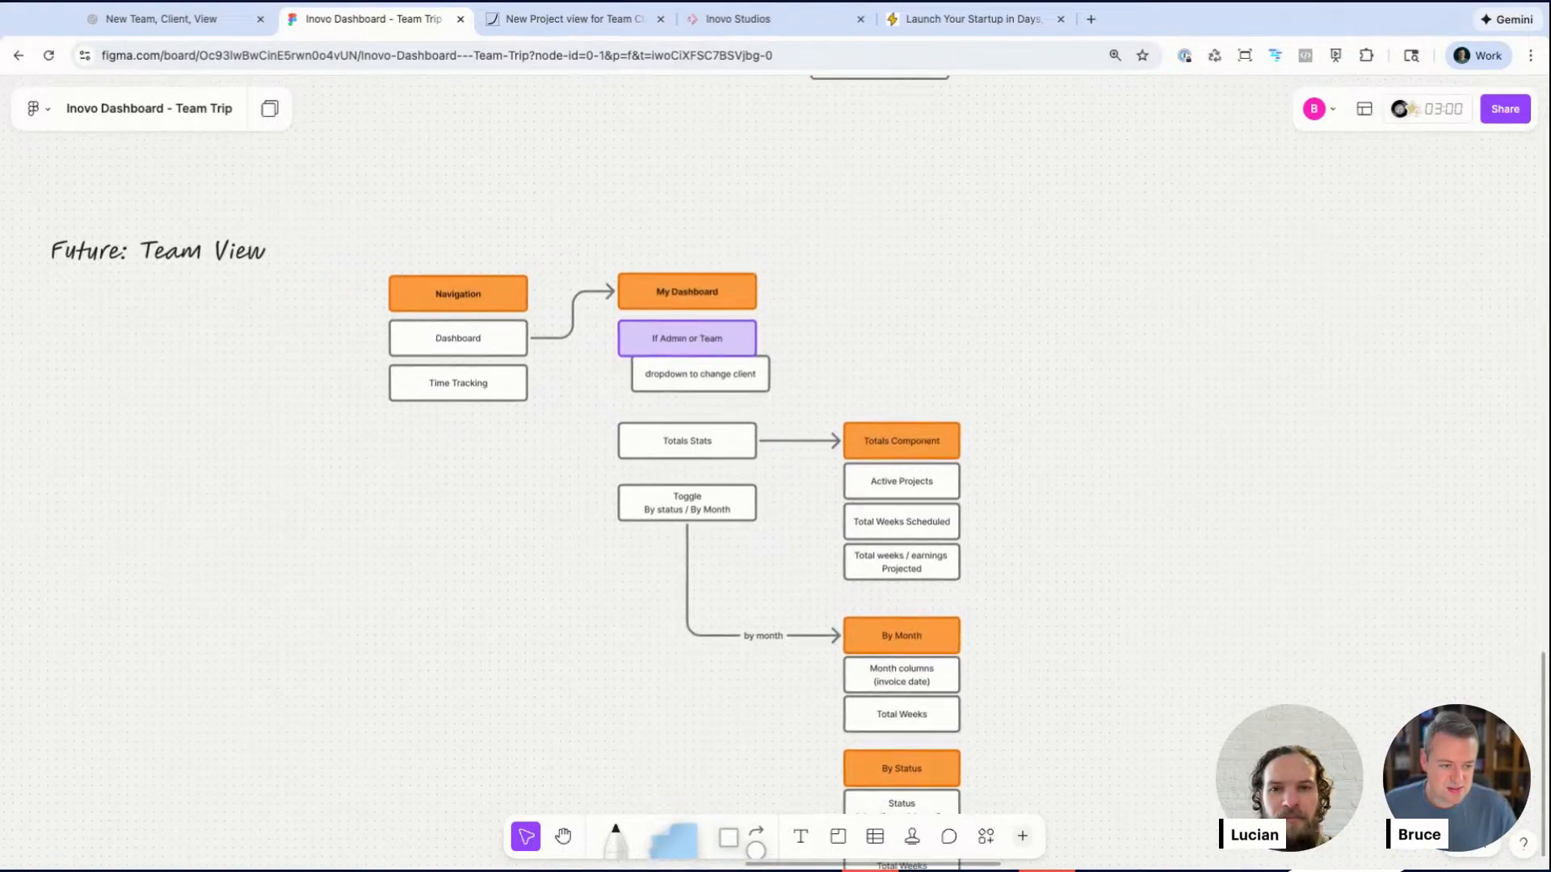
scroll(411, 397, "up", 9)
scroll(411, 397, "down", 2)
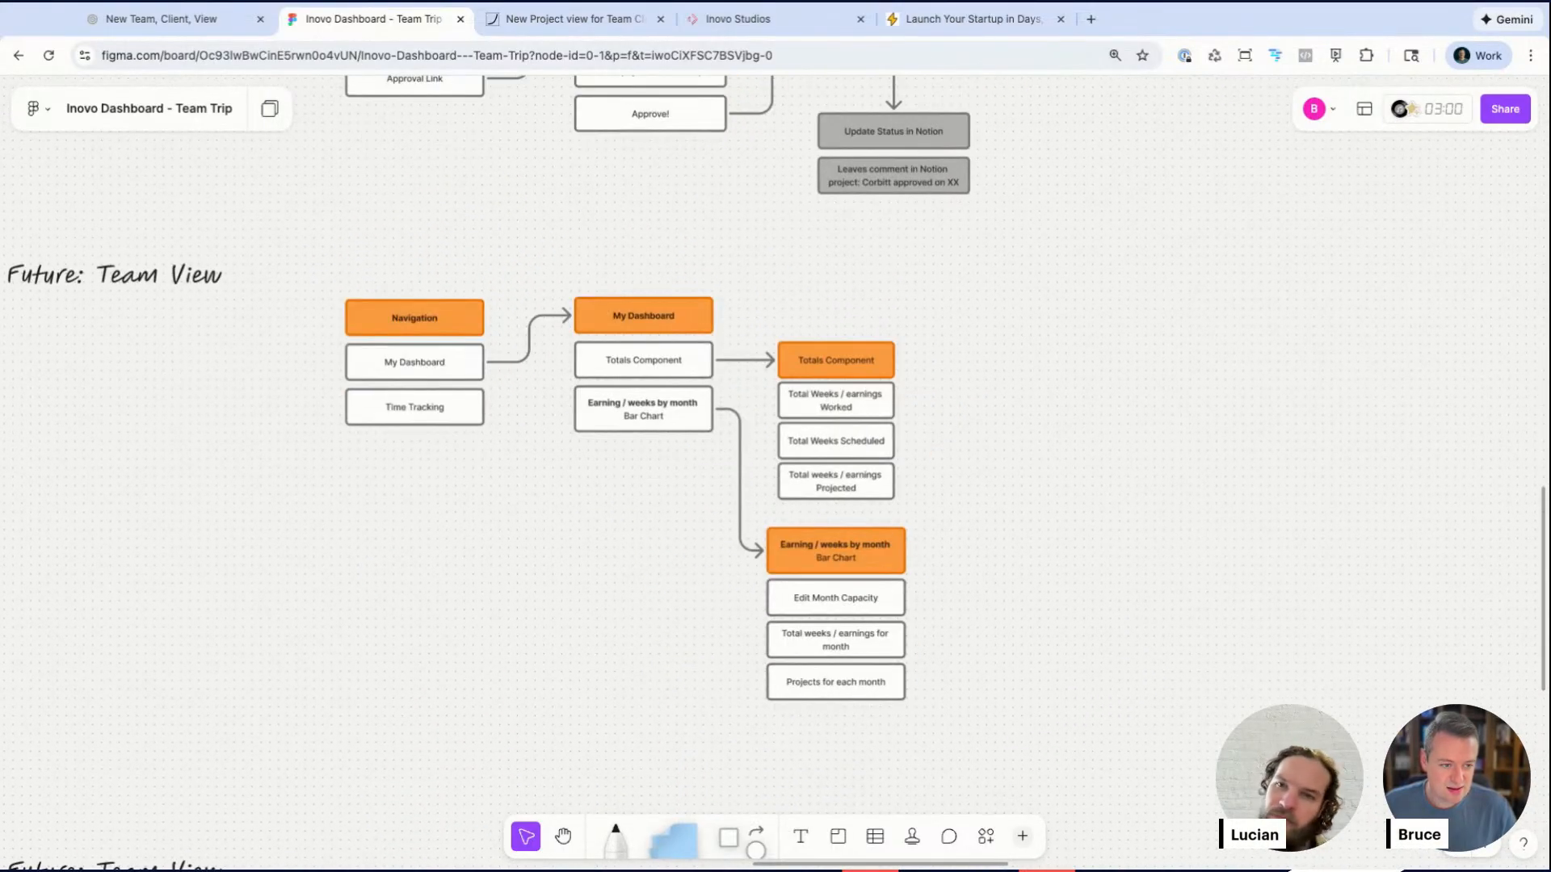
Step: Rename the upper Future: Team View heading to Future: Client View
scroll(412, 397, "left", 1)
left_click(217, 292)
double_click(215, 287)
double_click(212, 283)
type("Client")
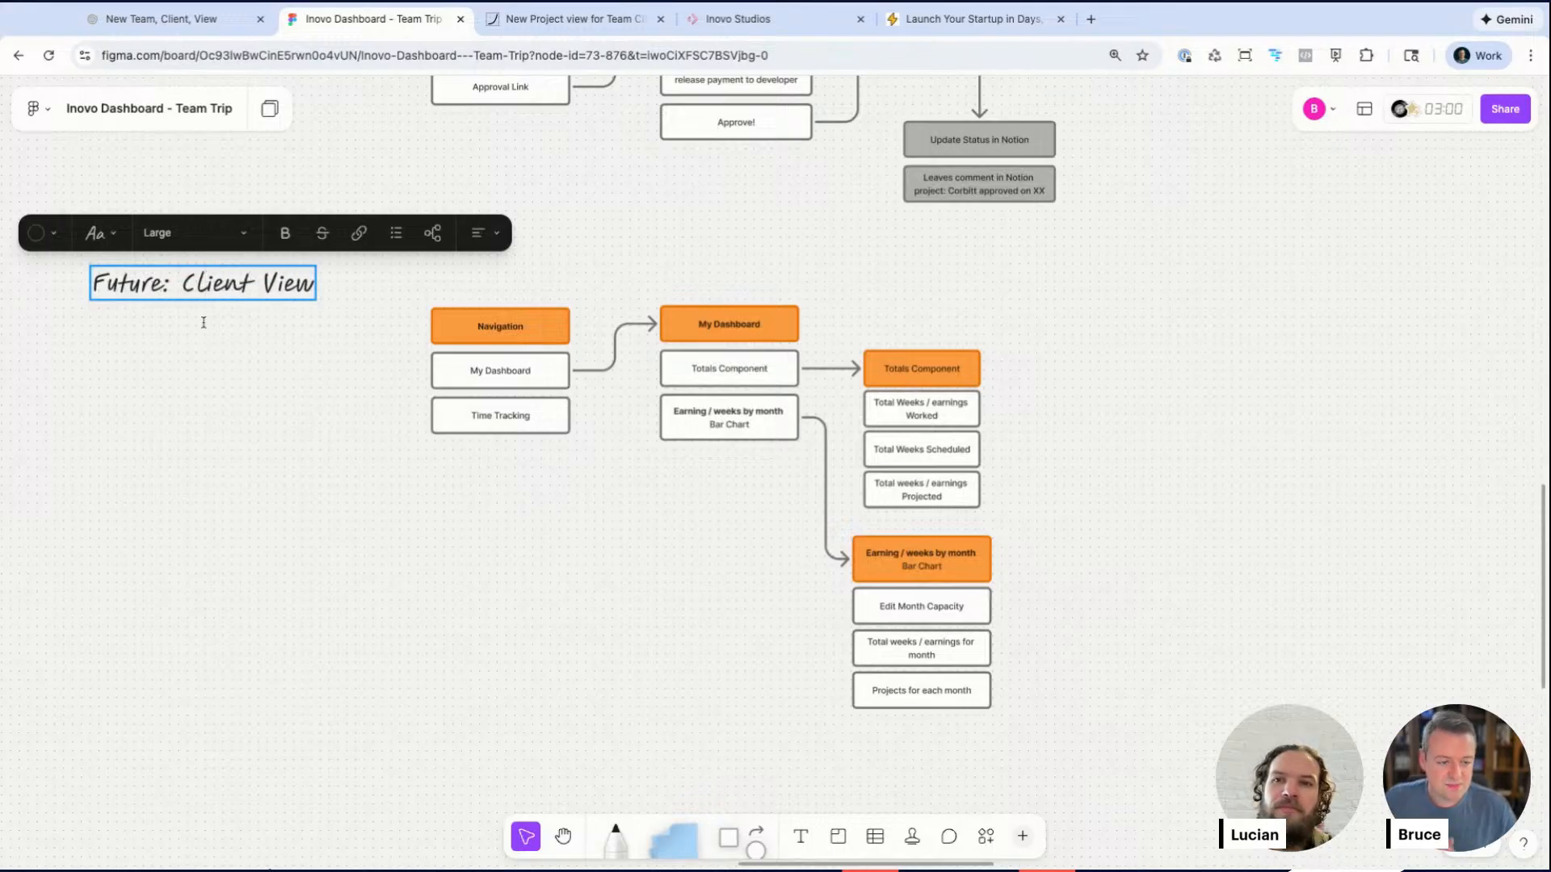
key("Escape")
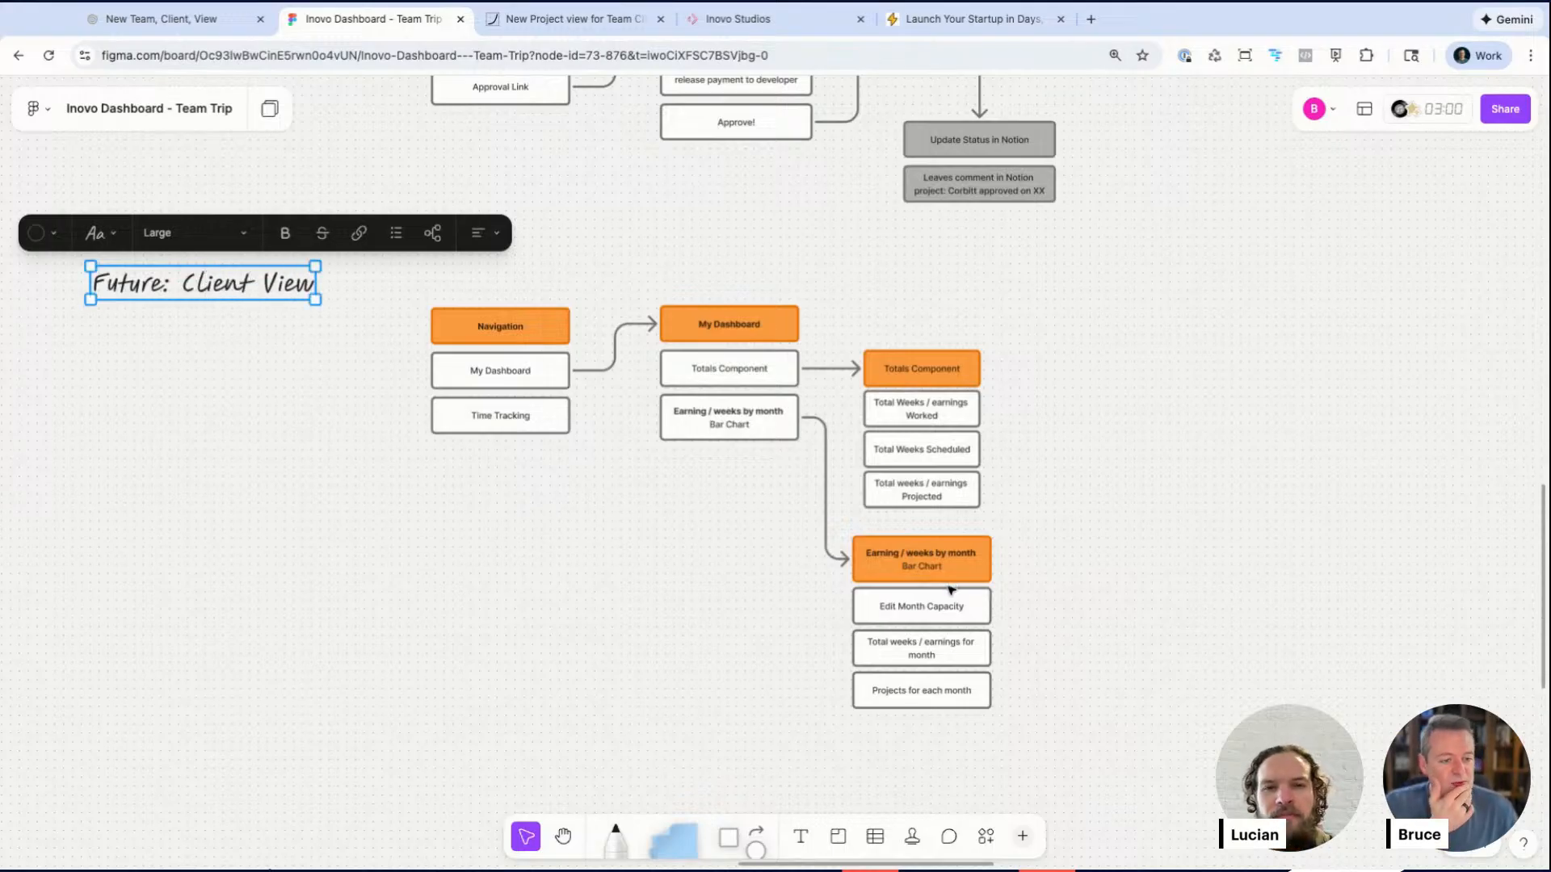
Step: Select the Navigation, My Dashboard and Totals Component card groups of the Client View flow to review them
left_click(483, 477)
left_click_drag(481, 274, 502, 447)
scroll(811, 378, "up", 5)
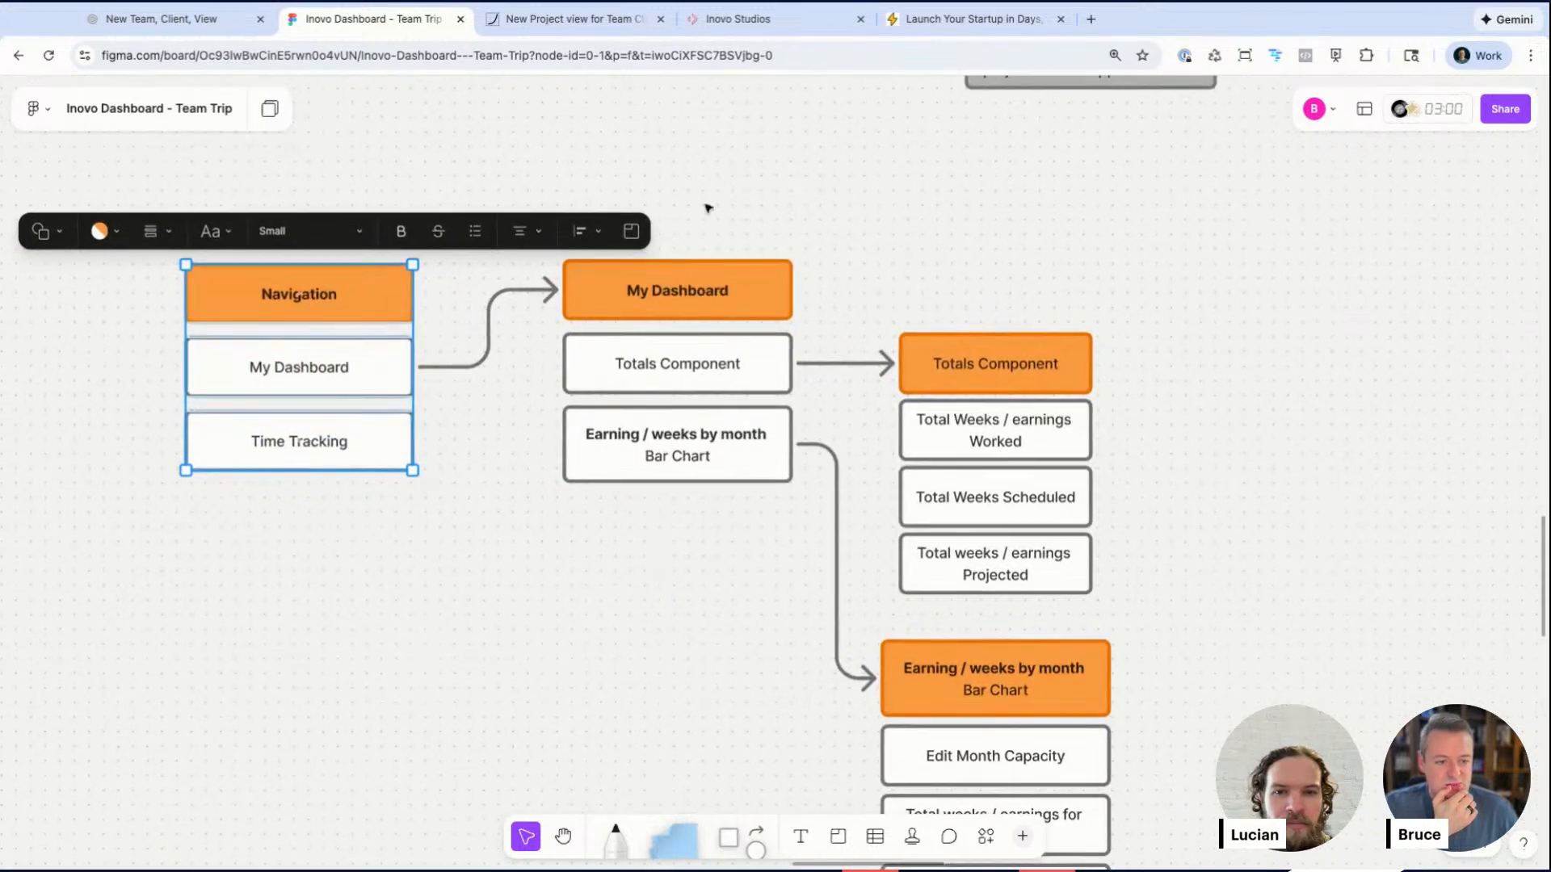
left_click_drag(714, 244, 702, 563)
left_click(730, 460)
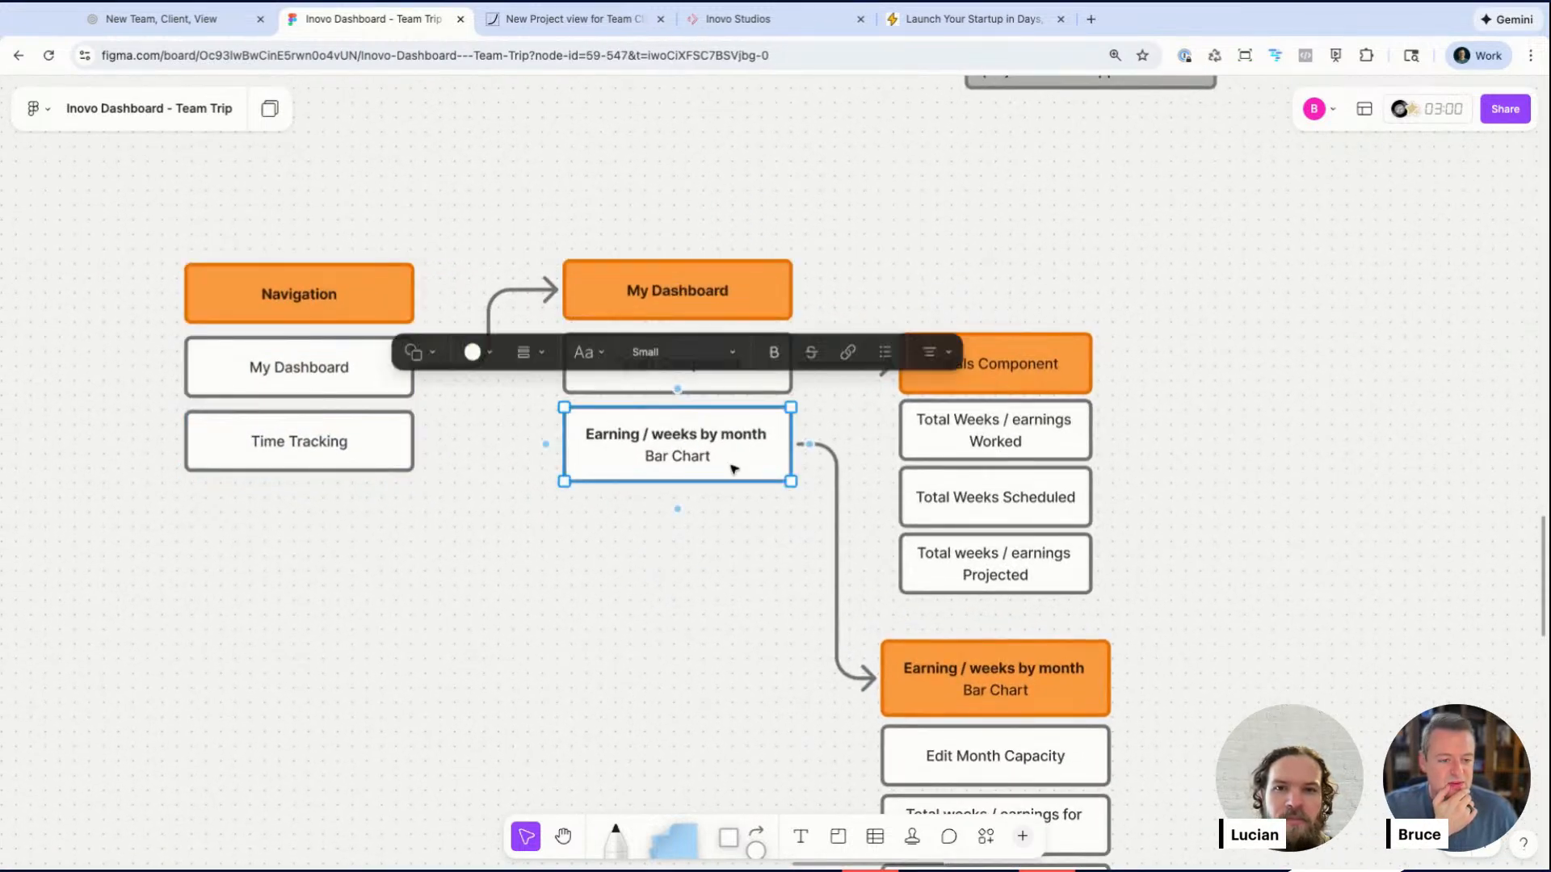
left_click(686, 523)
left_click_drag(1010, 285, 1011, 594)
scroll(1107, 581, "down", 5)
left_click_drag(1014, 488, 1047, 782)
left_click(1264, 588)
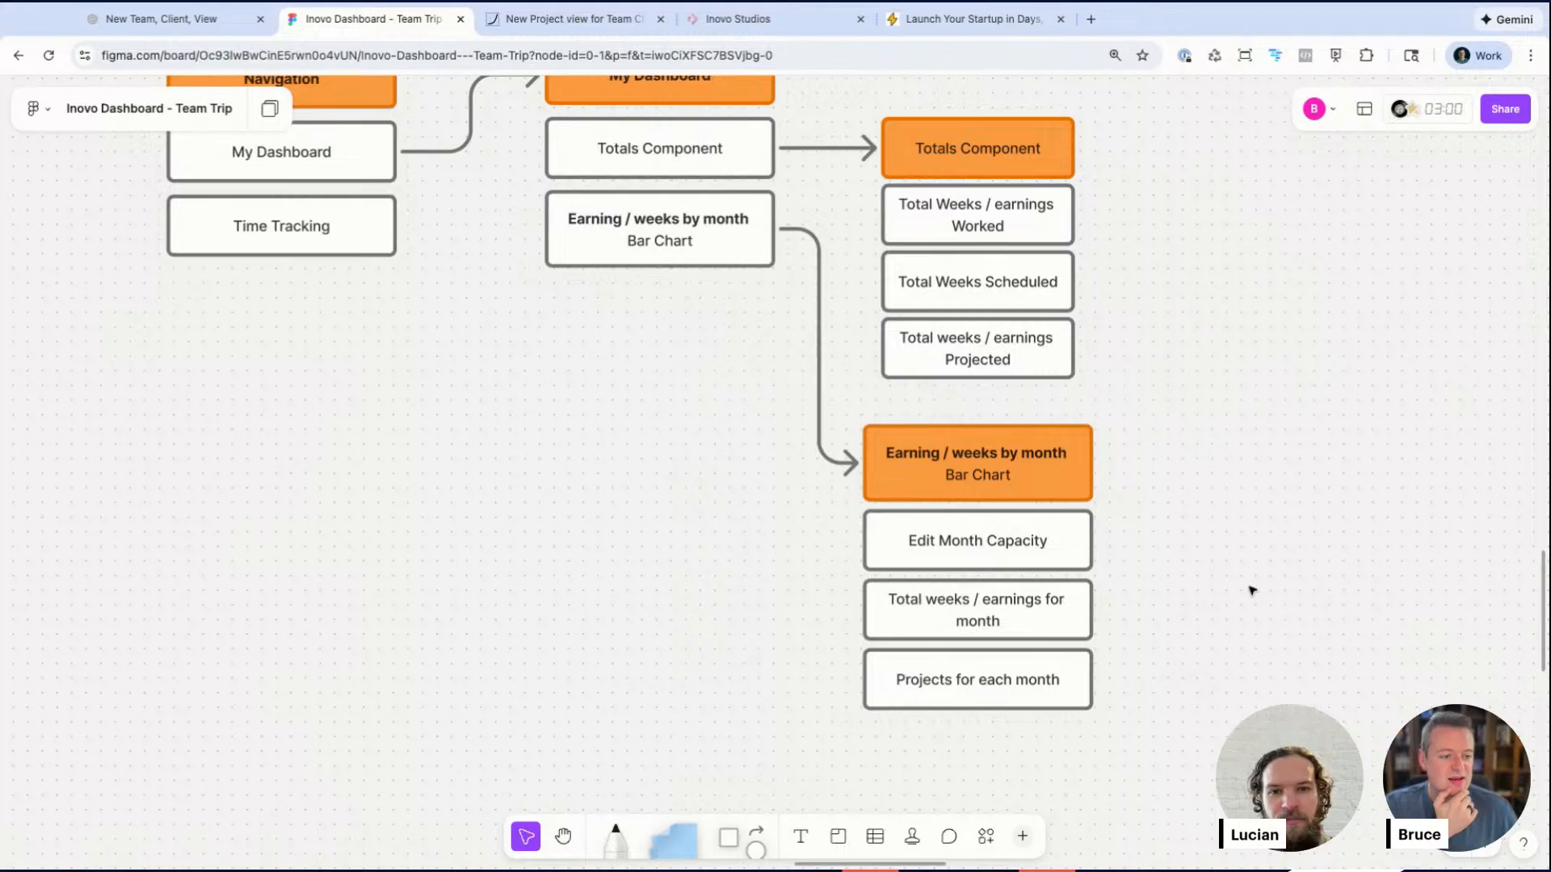
Step: Examine the monthly schedule mockup with its totals and month columns and the Client Tasks and Meetings projects board
scroll(1252, 590, "down", 5)
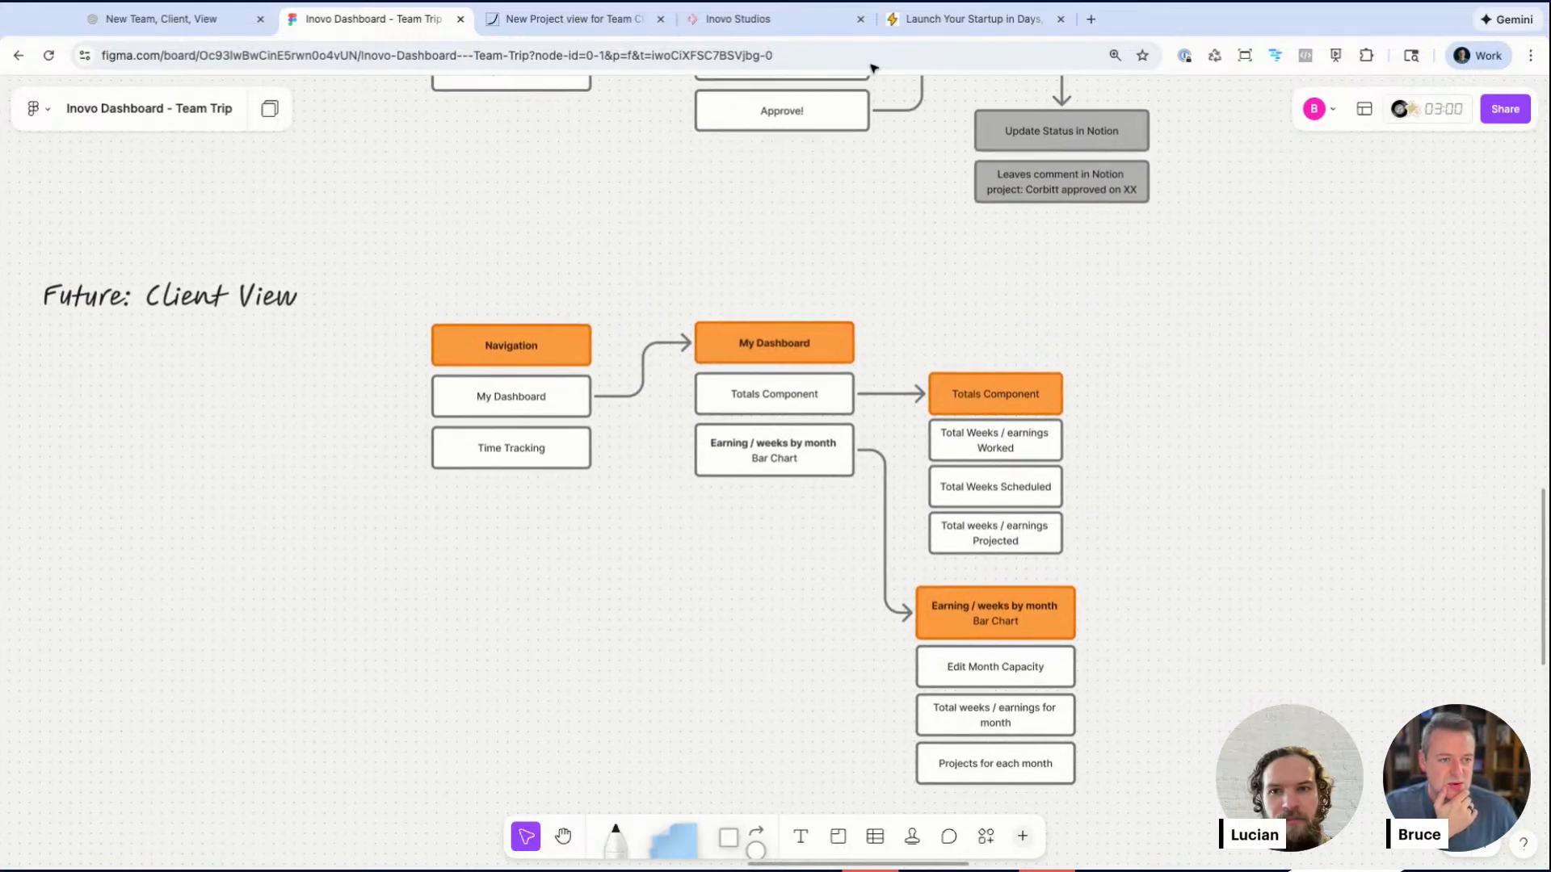
scroll(696, 294, "down", 5)
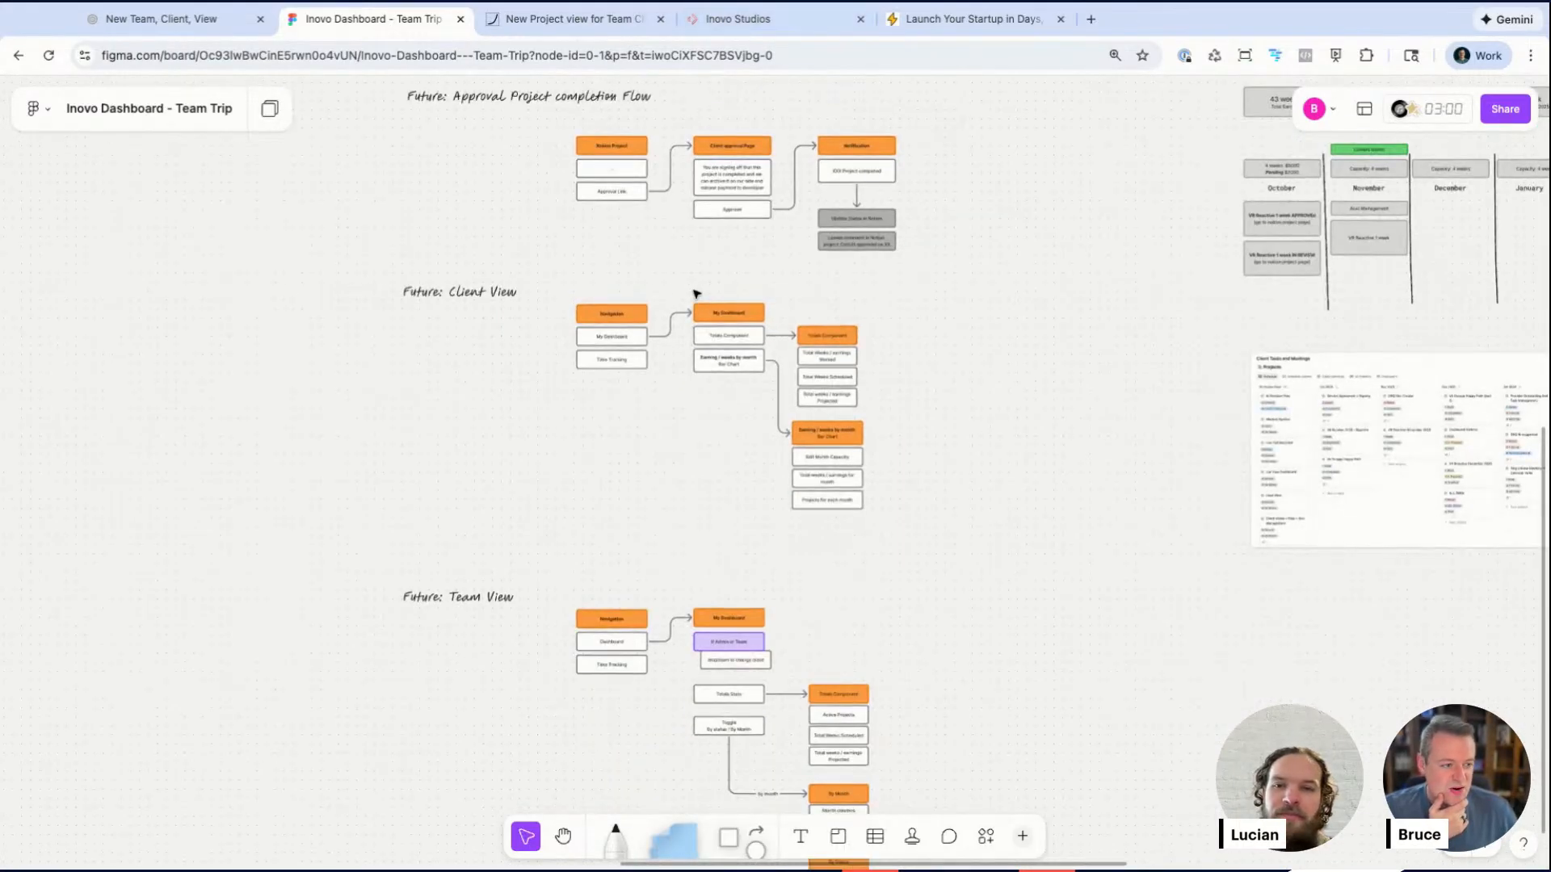
scroll(677, 292, "right", 5)
scroll(1190, 338, "up", 5)
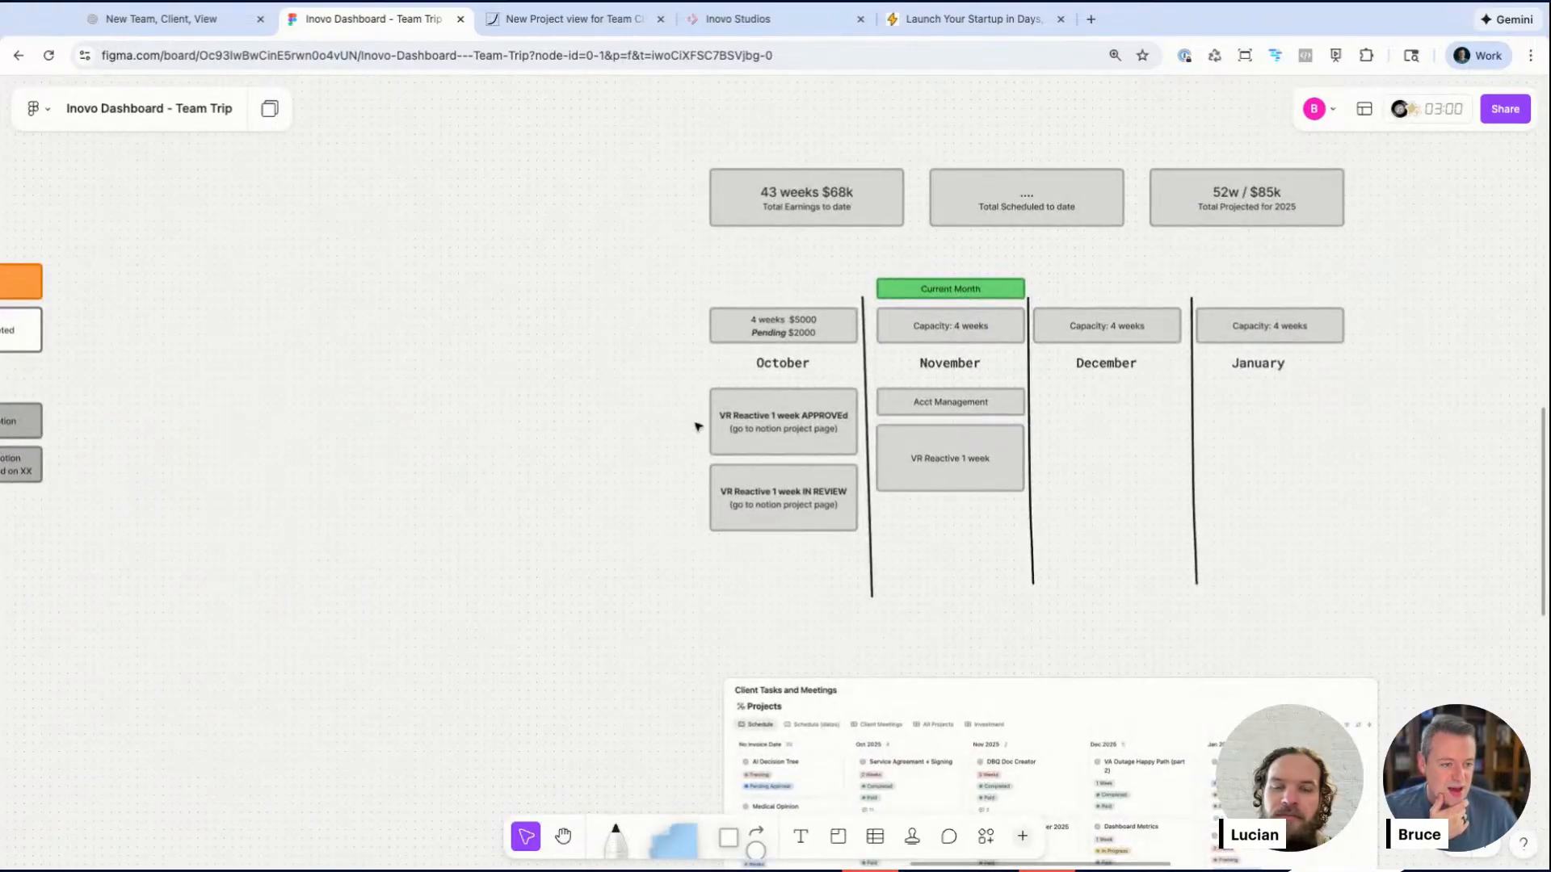
left_click_drag(701, 137, 1325, 644)
left_click(1496, 491)
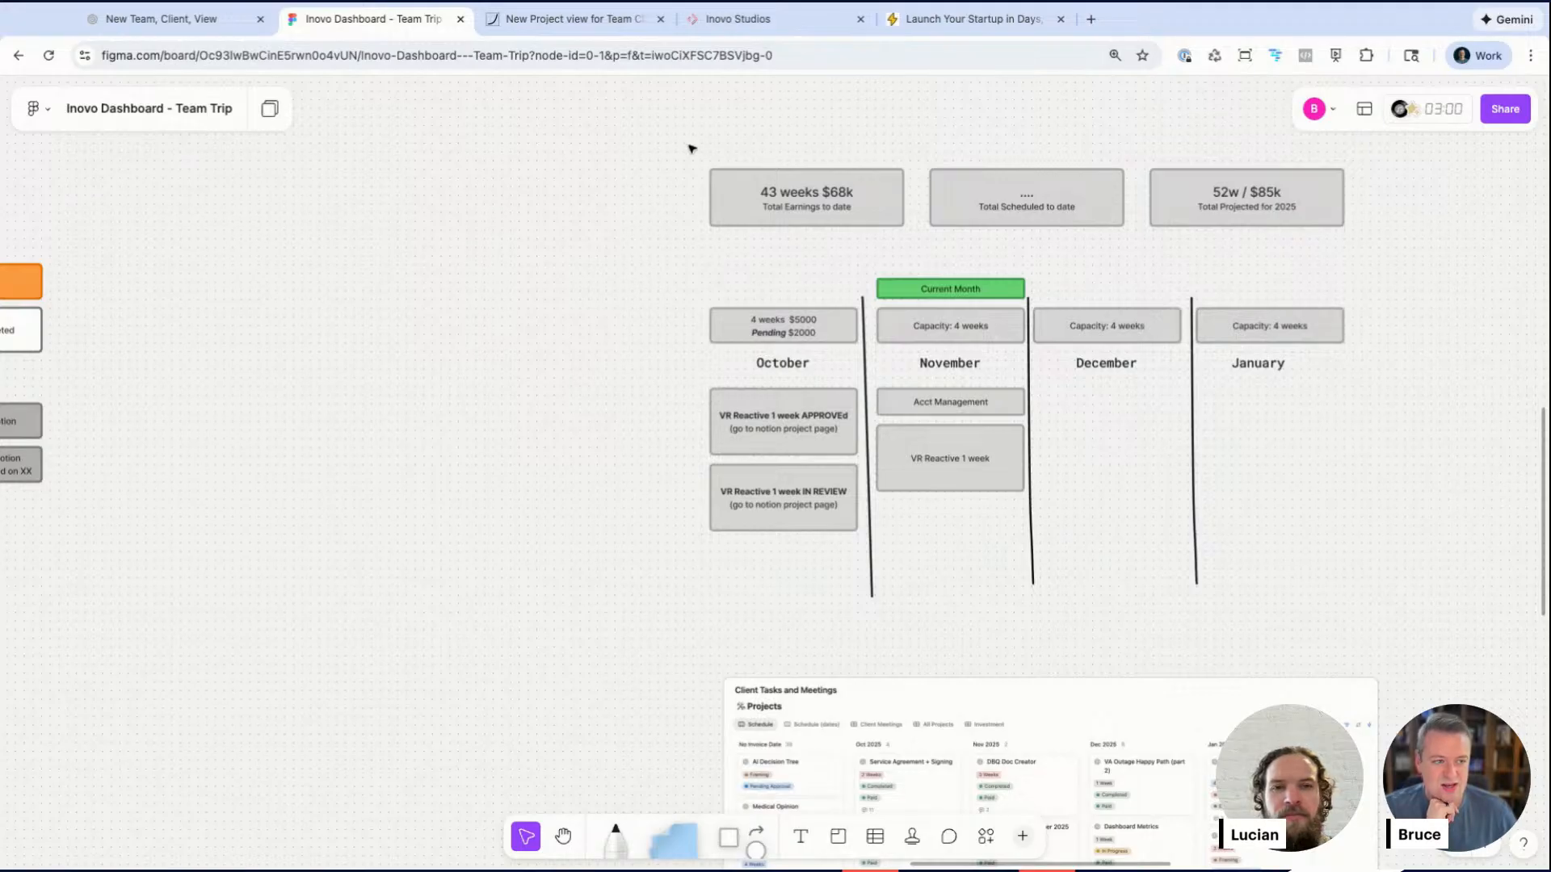
scroll(631, 254, "left", 6)
scroll(631, 253, "down", 2)
scroll(632, 255, "left", 4)
scroll(633, 255, "down", 2)
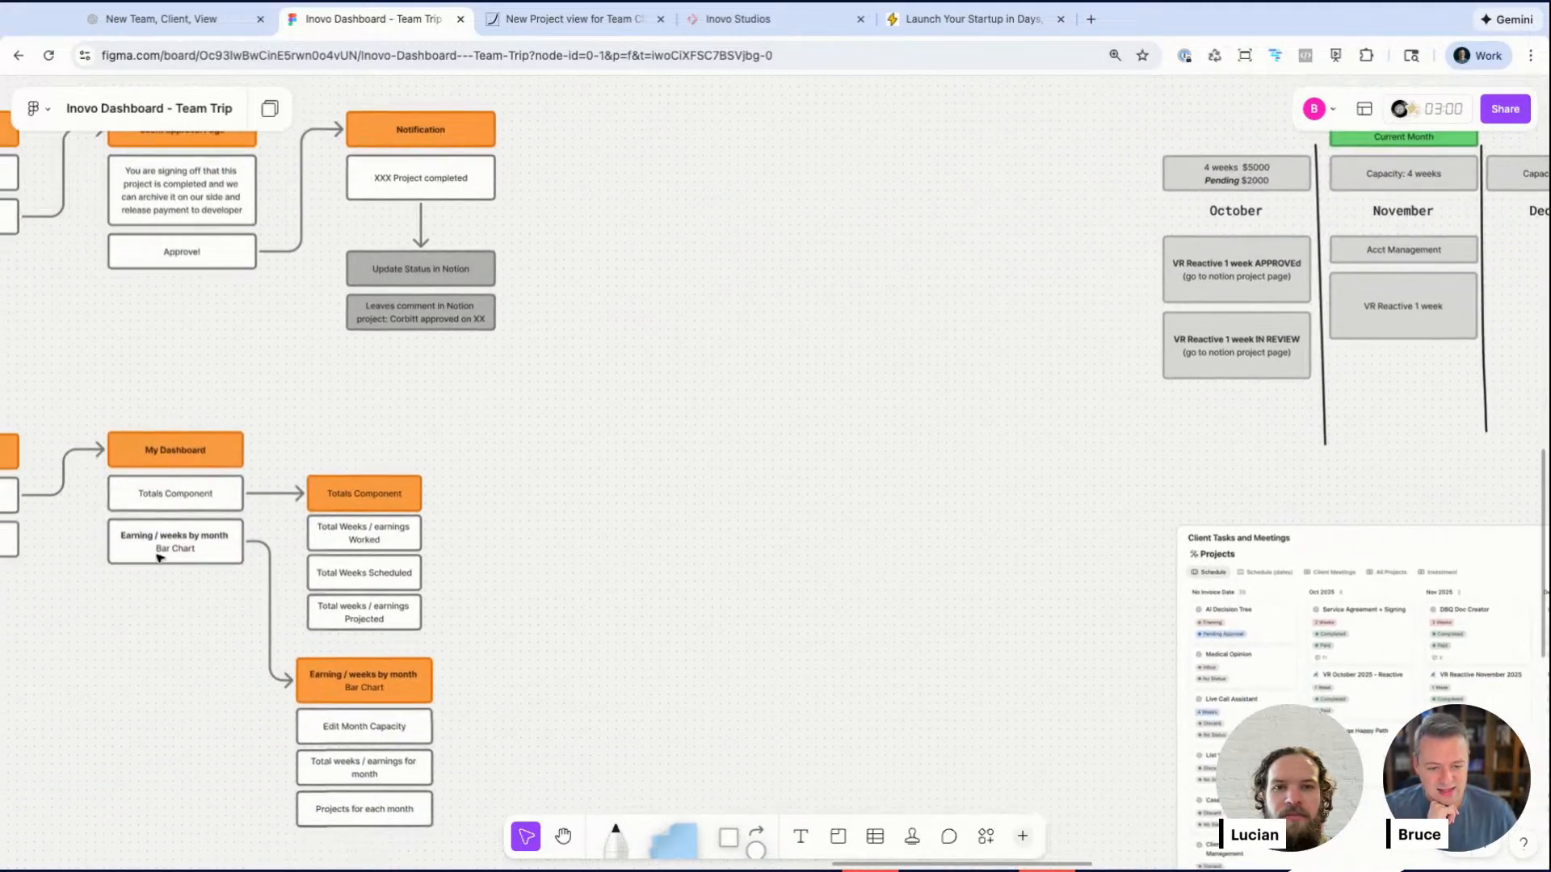
scroll(221, 574, "right", 8)
scroll(221, 575, "up", 2)
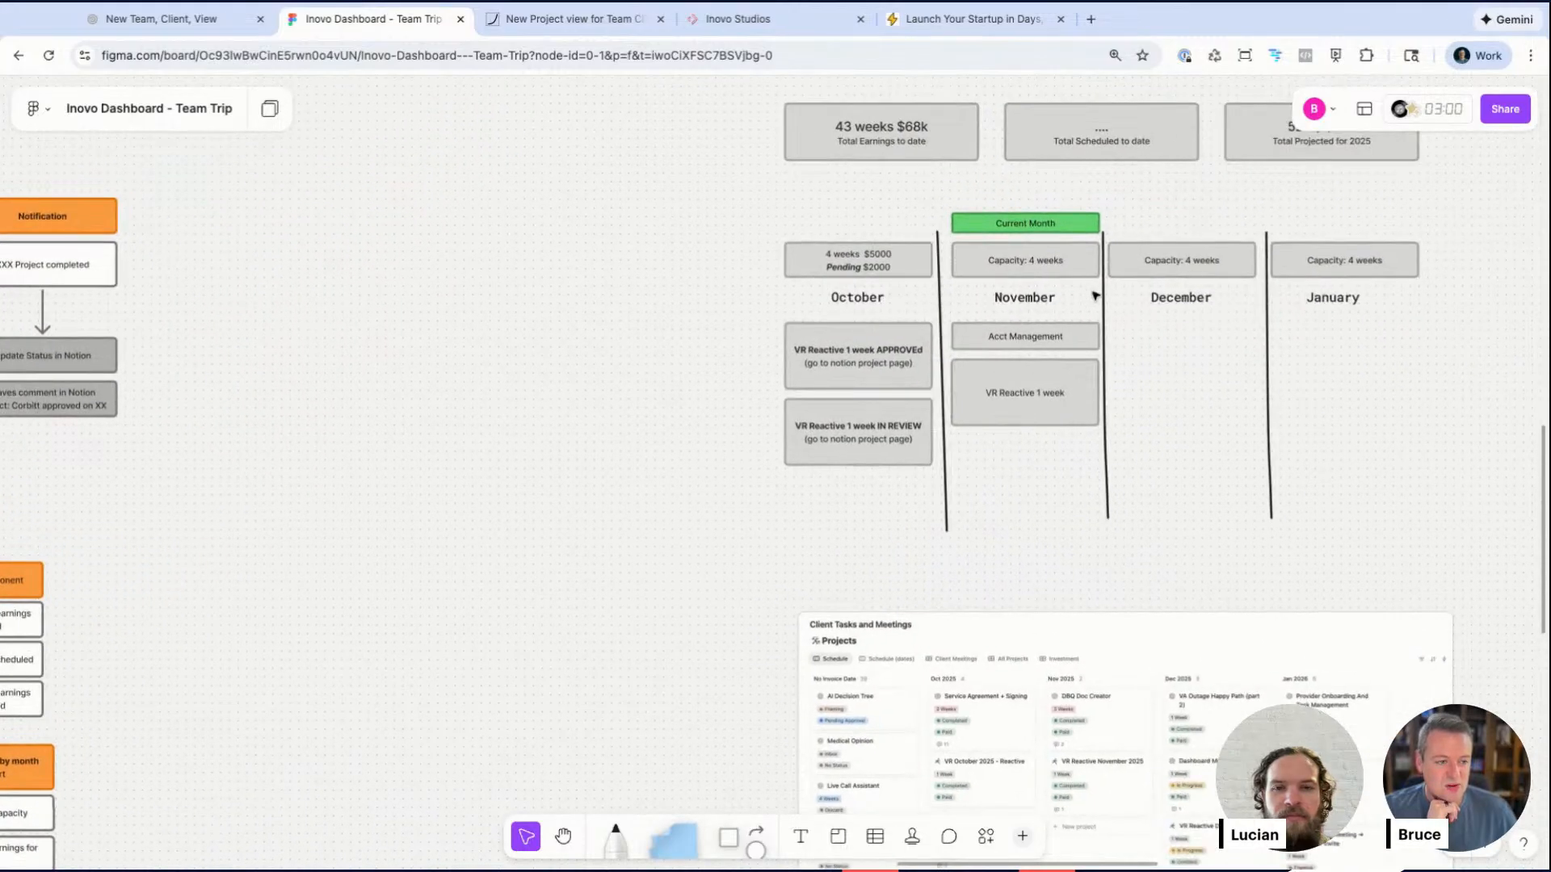
scroll(879, 361, "right", 1)
scroll(879, 361, "up", 1)
scroll(976, 393, "down", 2)
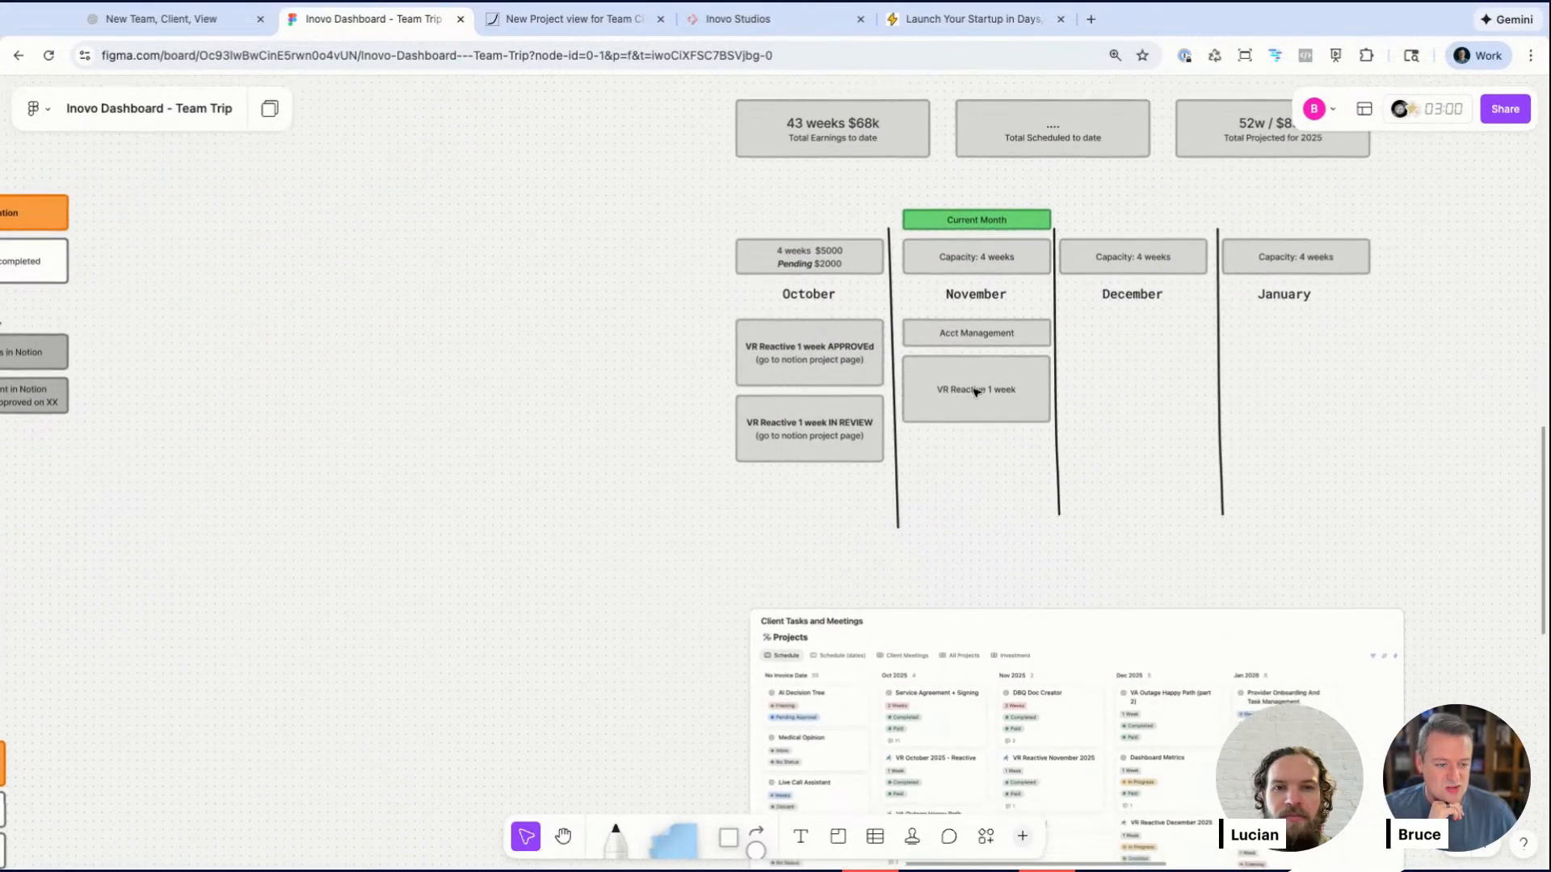
scroll(976, 393, "down", 5)
scroll(997, 526, "up", 5)
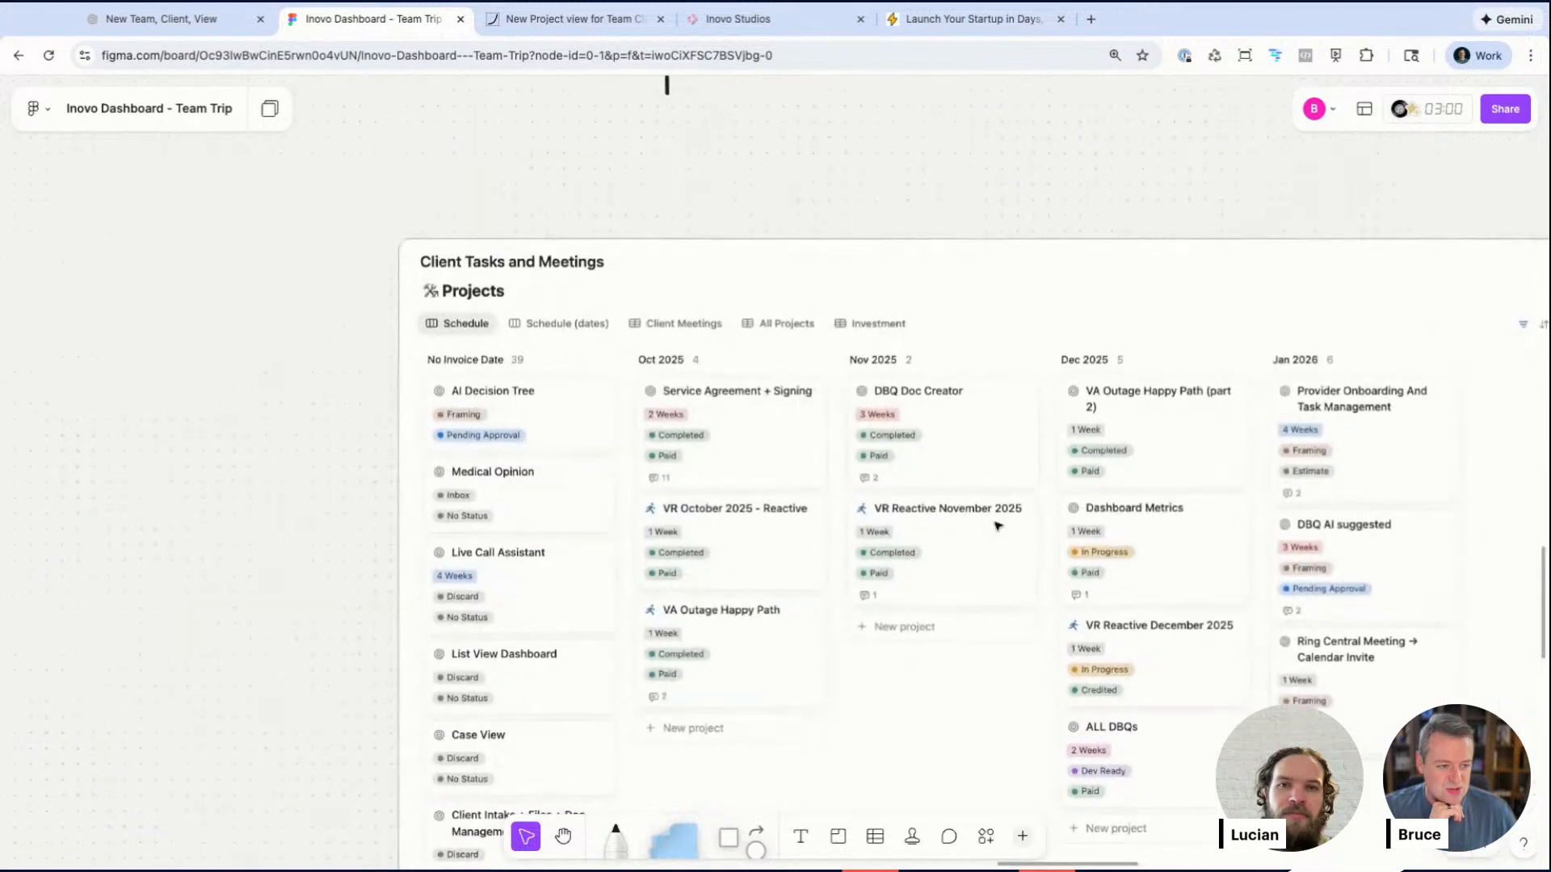
scroll(1184, 501, "down", 5)
scroll(1126, 422, "up", 3)
scroll(1126, 423, "right", 2)
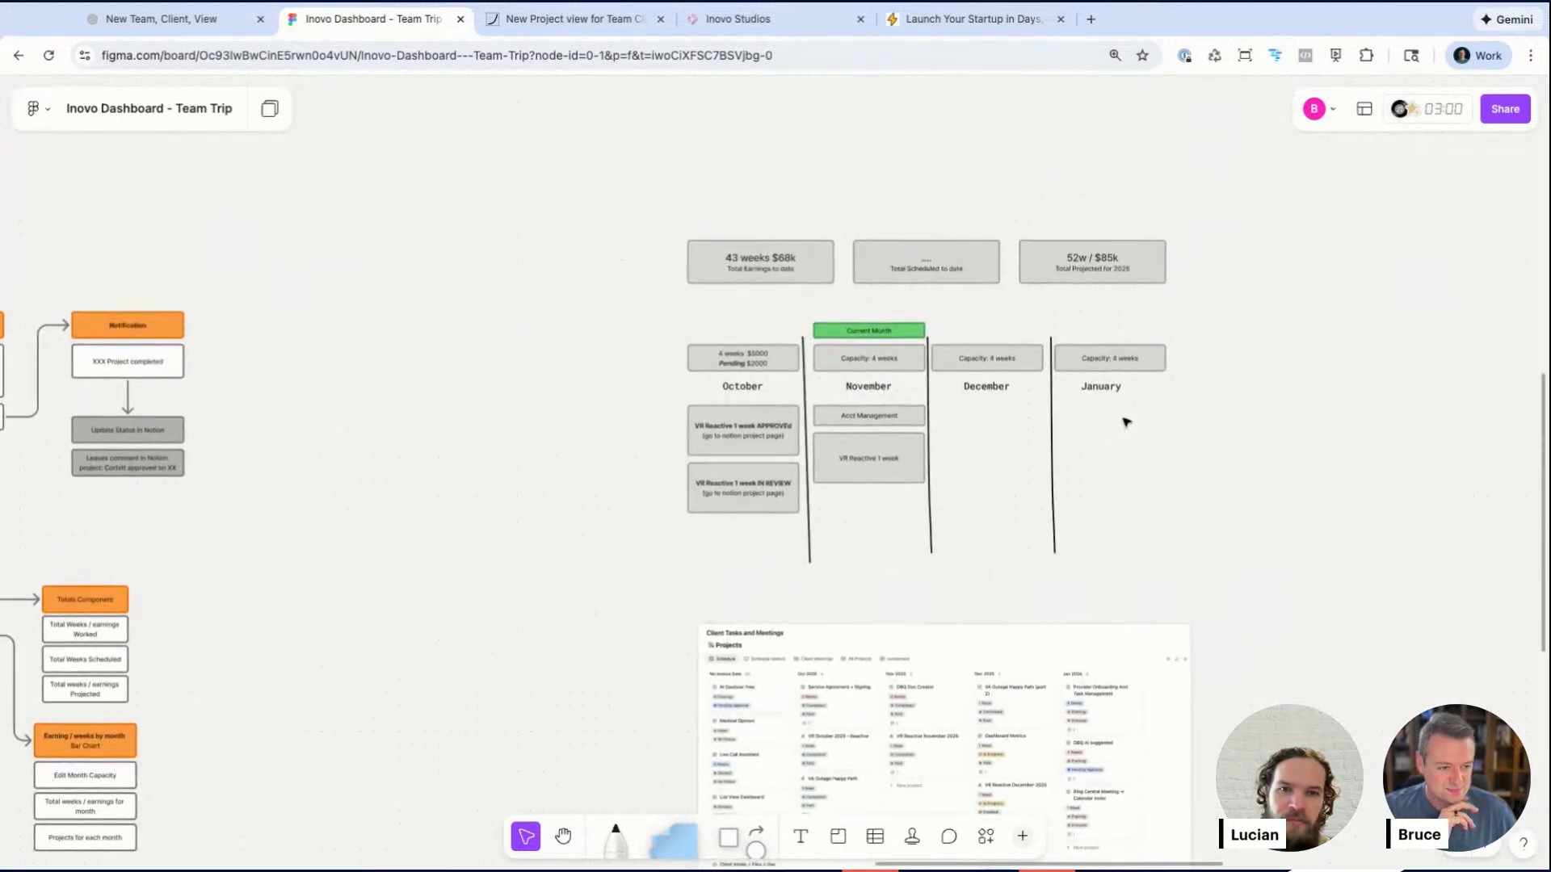
scroll(1126, 422, "up", 10)
scroll(1126, 423, "right", 4)
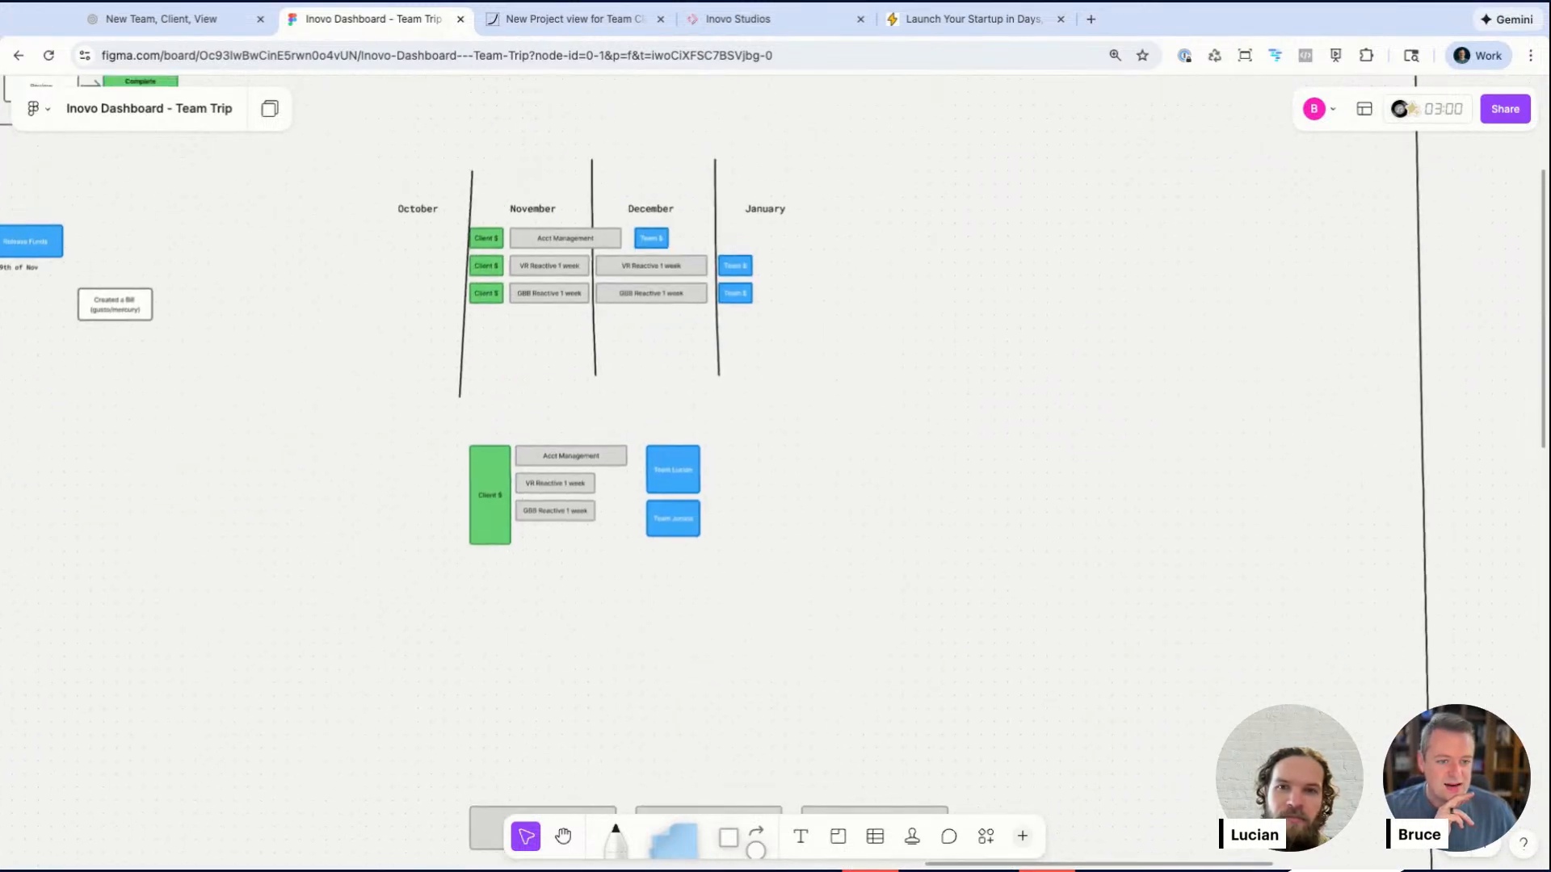
scroll(529, 239, "up", 5)
Step: Select the client and team payment cards of the October–January timeline mockup to review them
left_click_drag(248, 148, 1013, 417)
left_click(1013, 417)
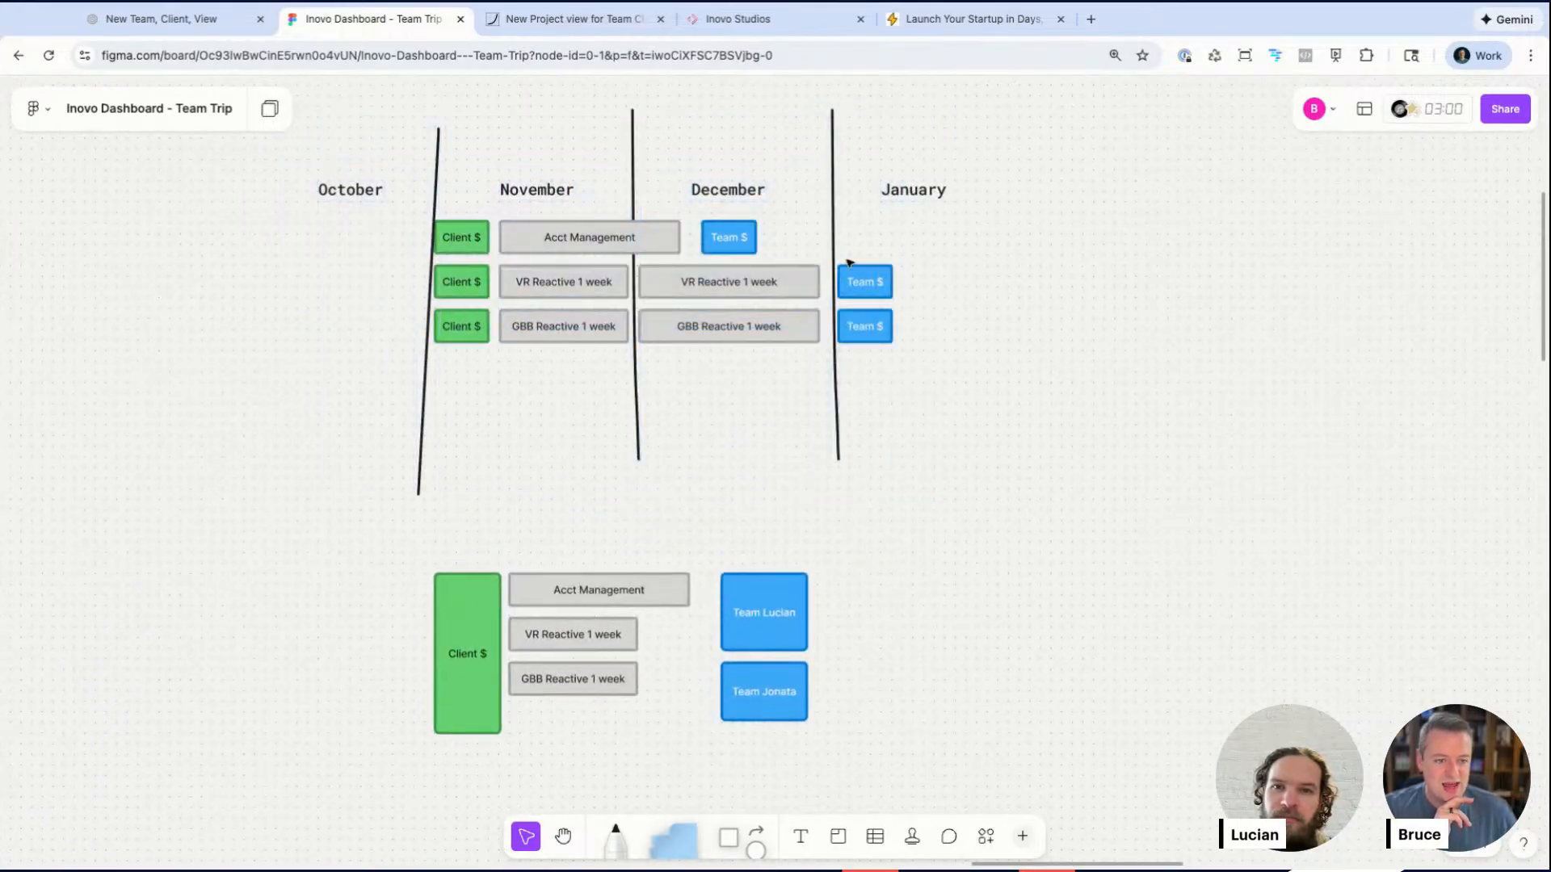
left_click(468, 246)
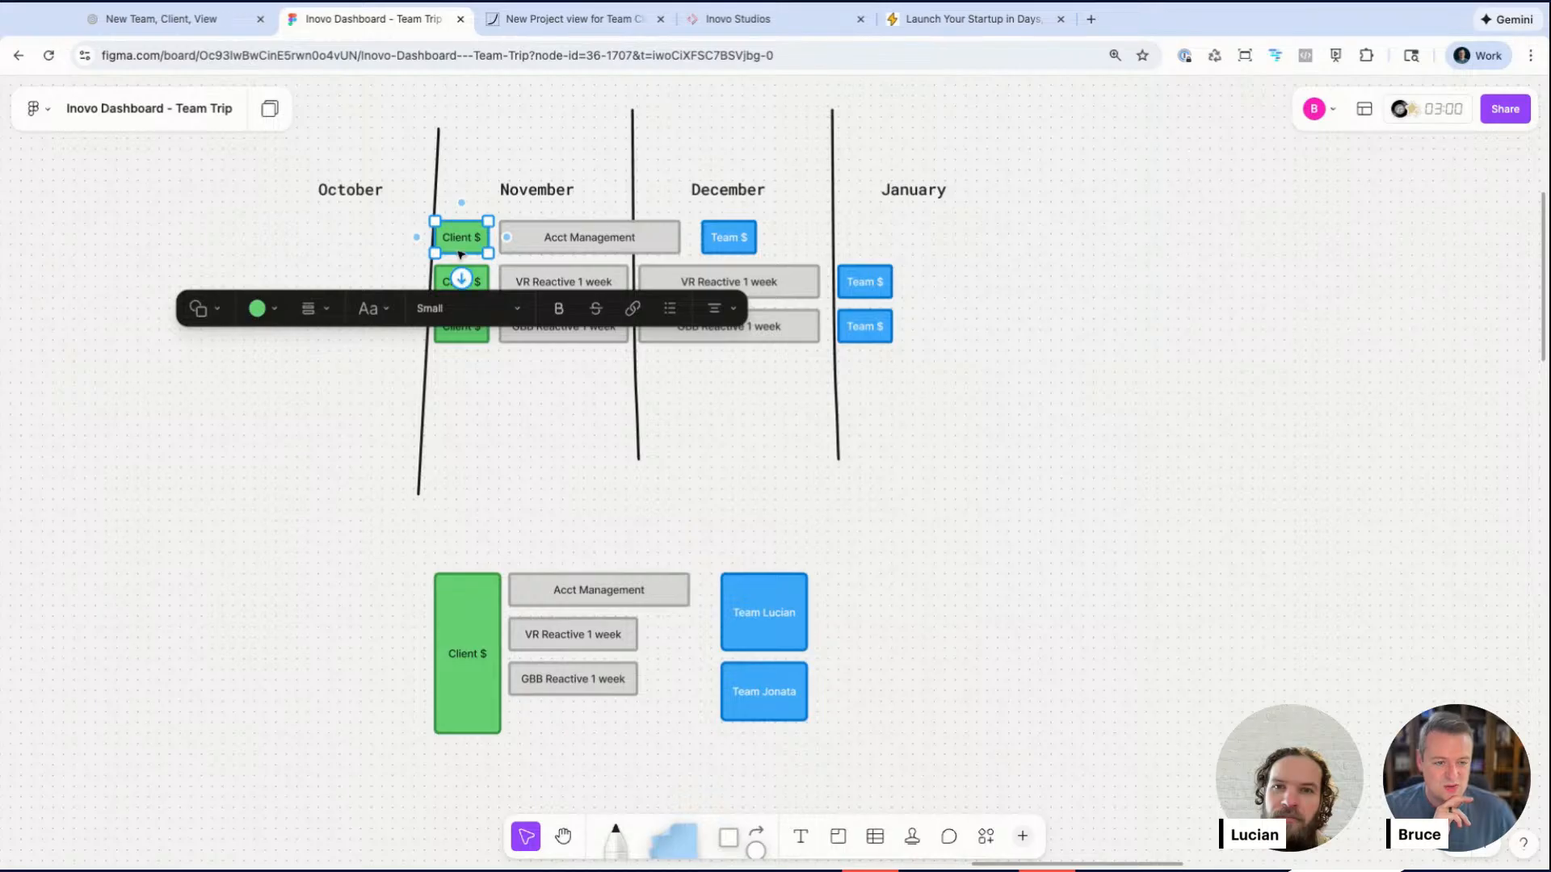
left_click(668, 236)
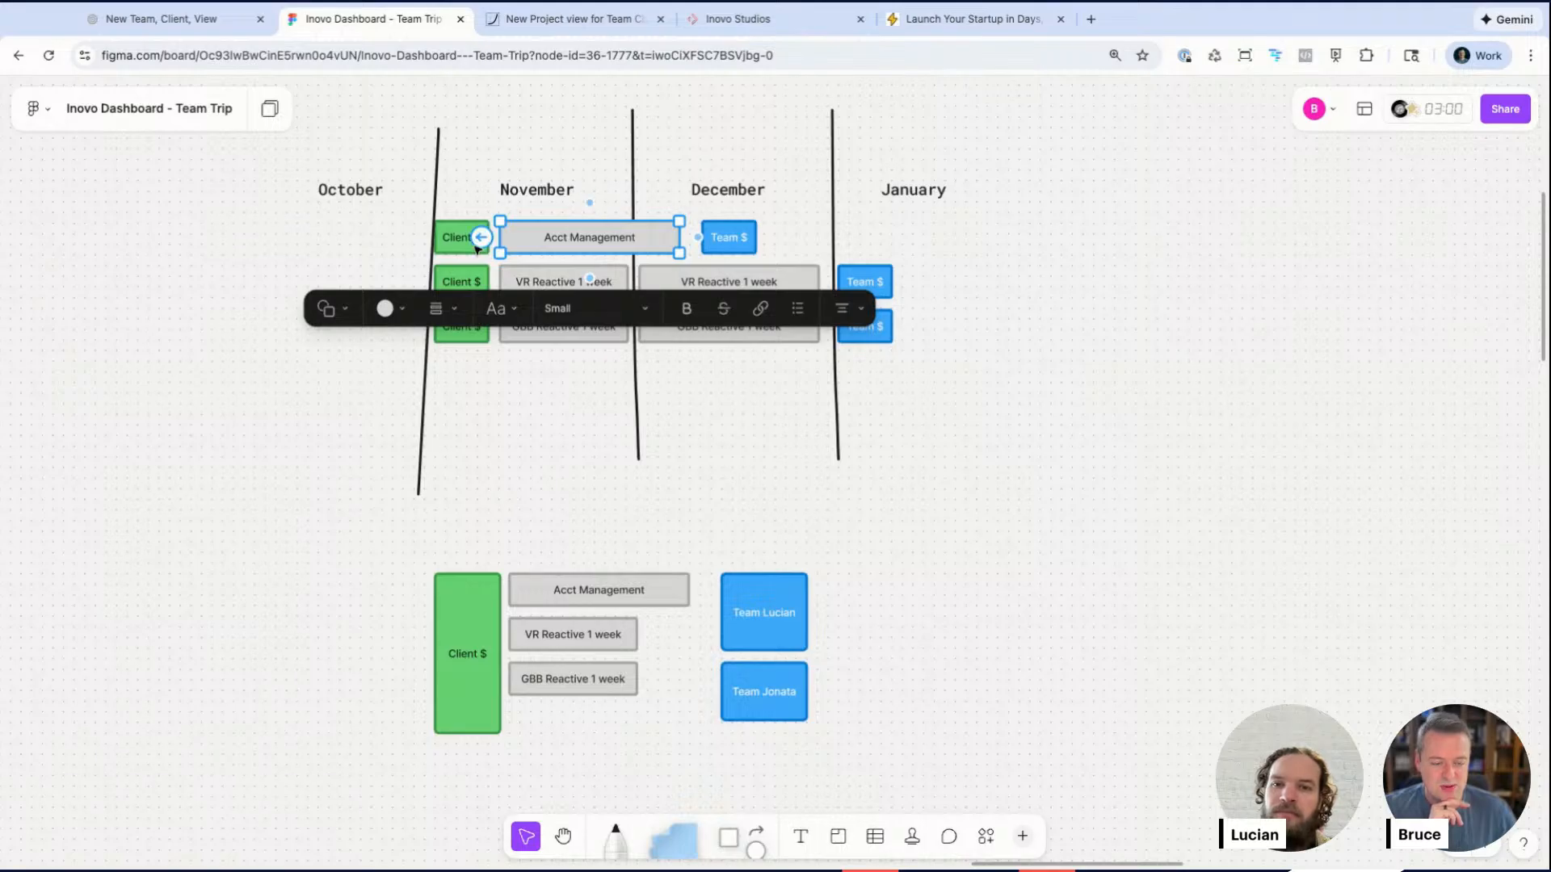
left_click(1039, 288)
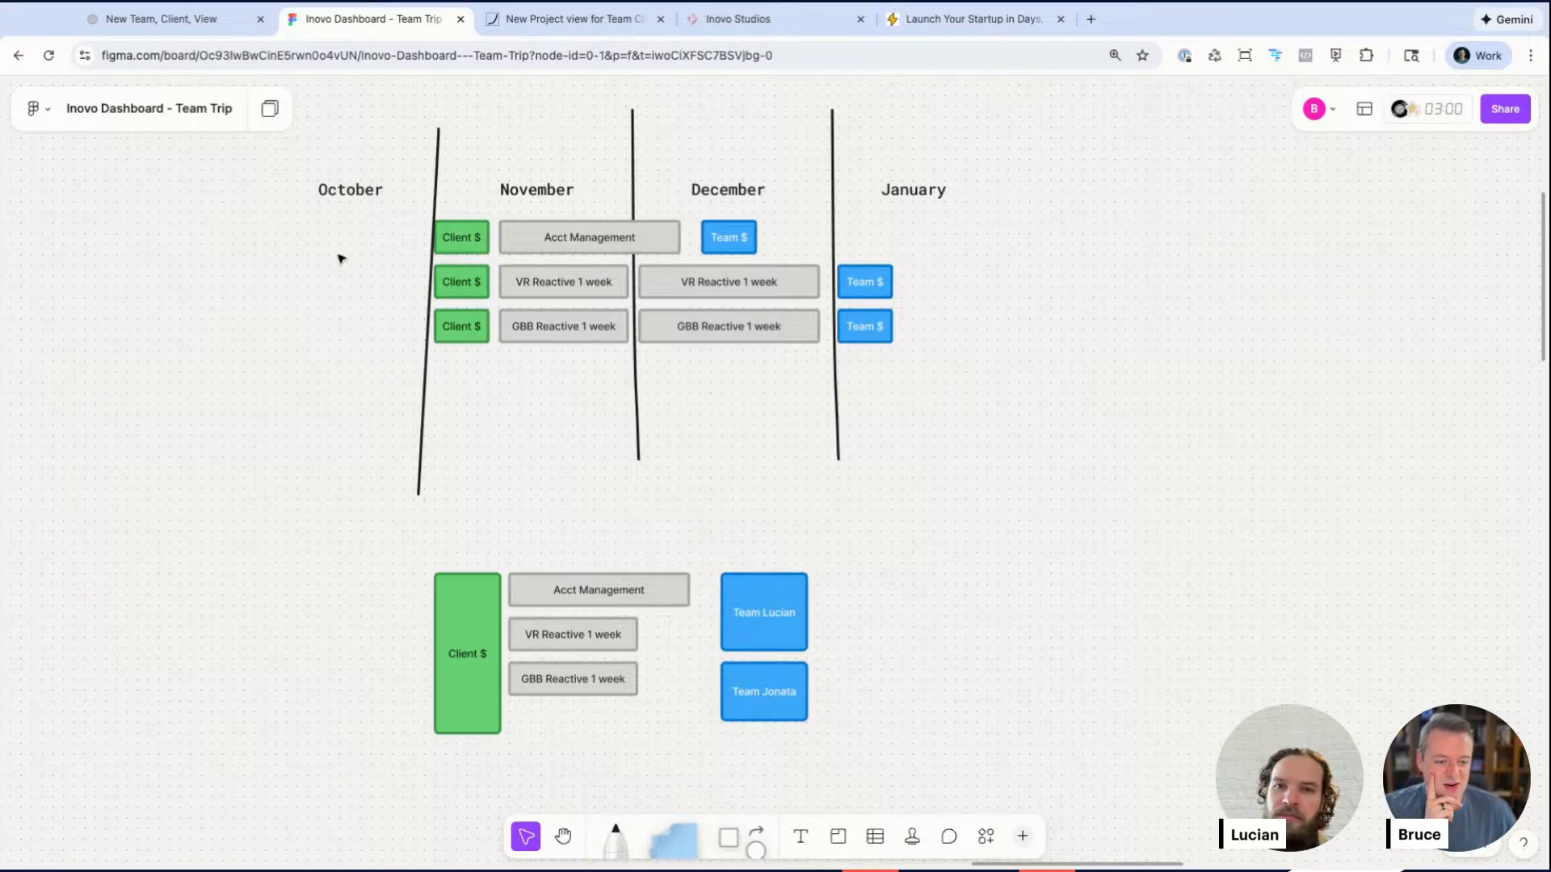
Step: Survey the whole board out to the Dec 23 Session section and the empty canvas beyond it
scroll(340, 259, "left", 10)
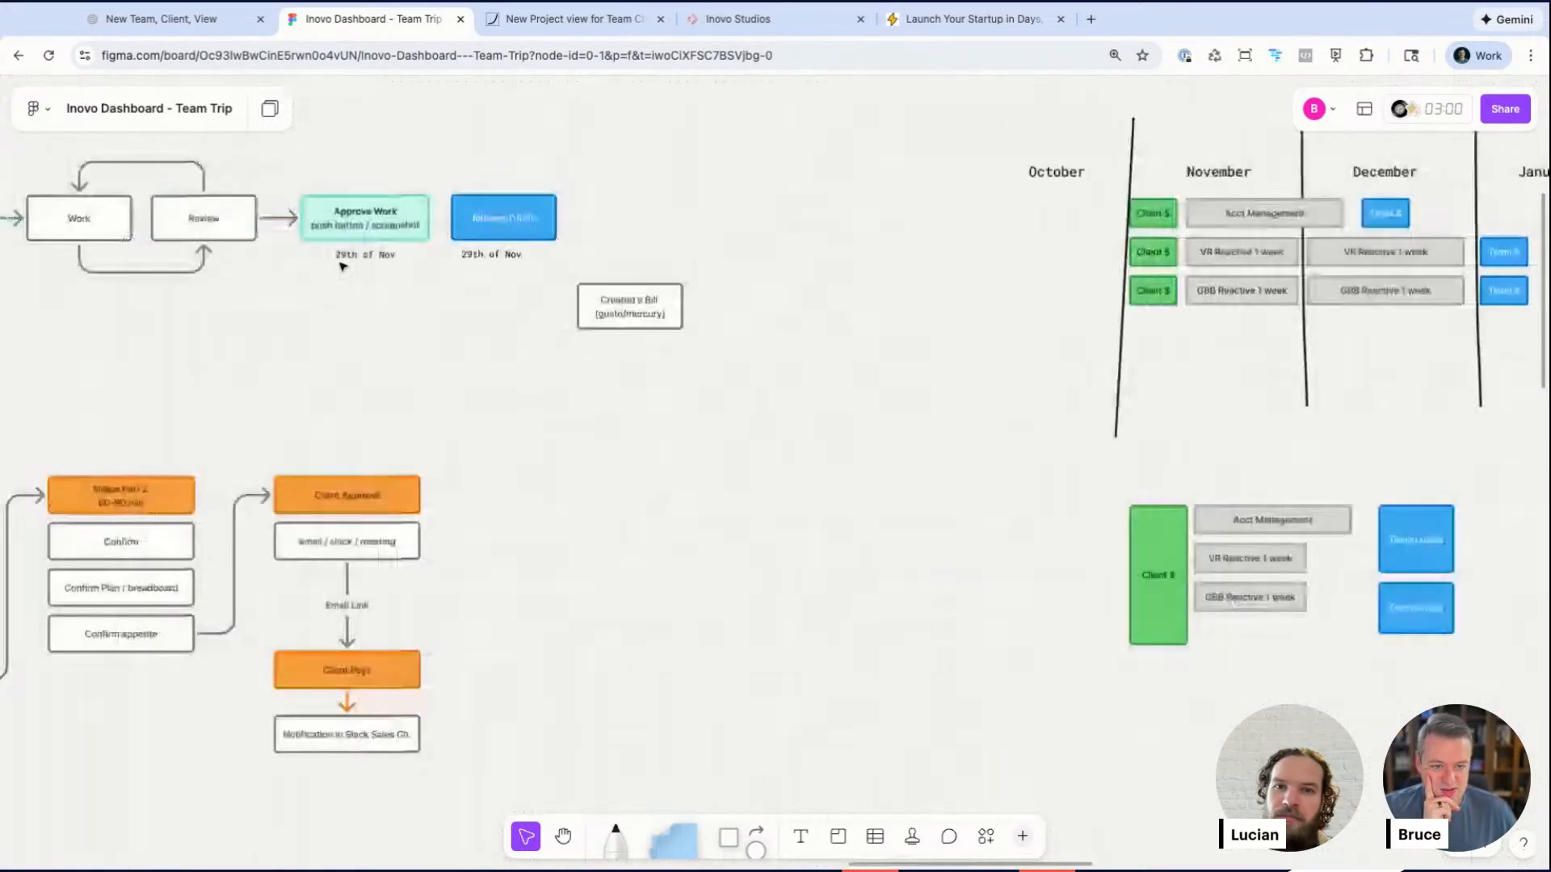
scroll(342, 267, "down", 10)
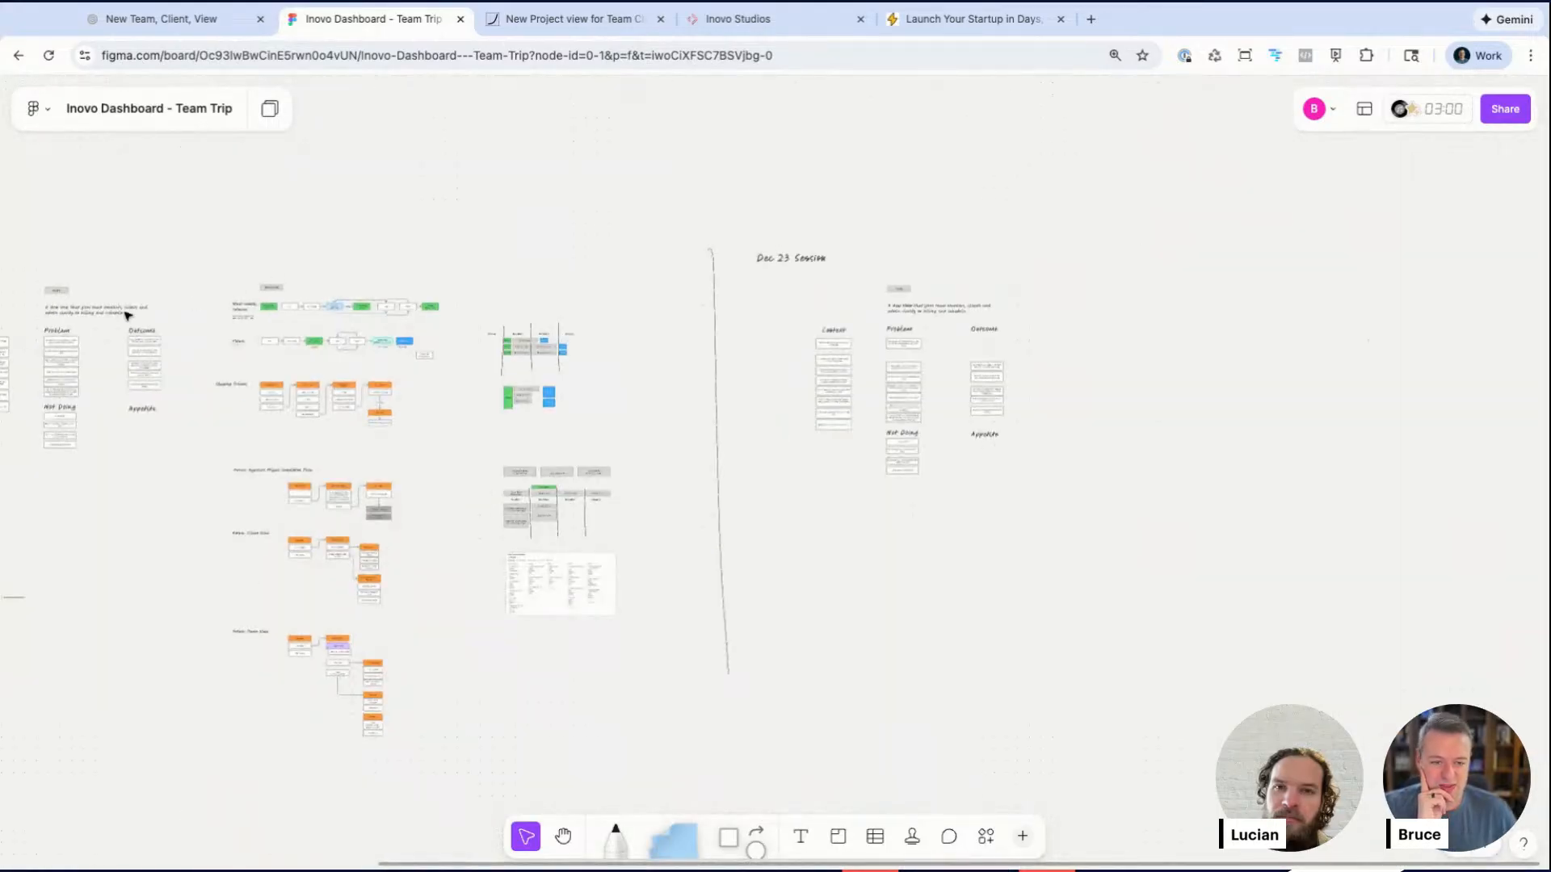
scroll(301, 495, "left", 5)
scroll(301, 495, "down", 3)
left_click_drag(457, 285, 579, 369)
left_click(567, 396)
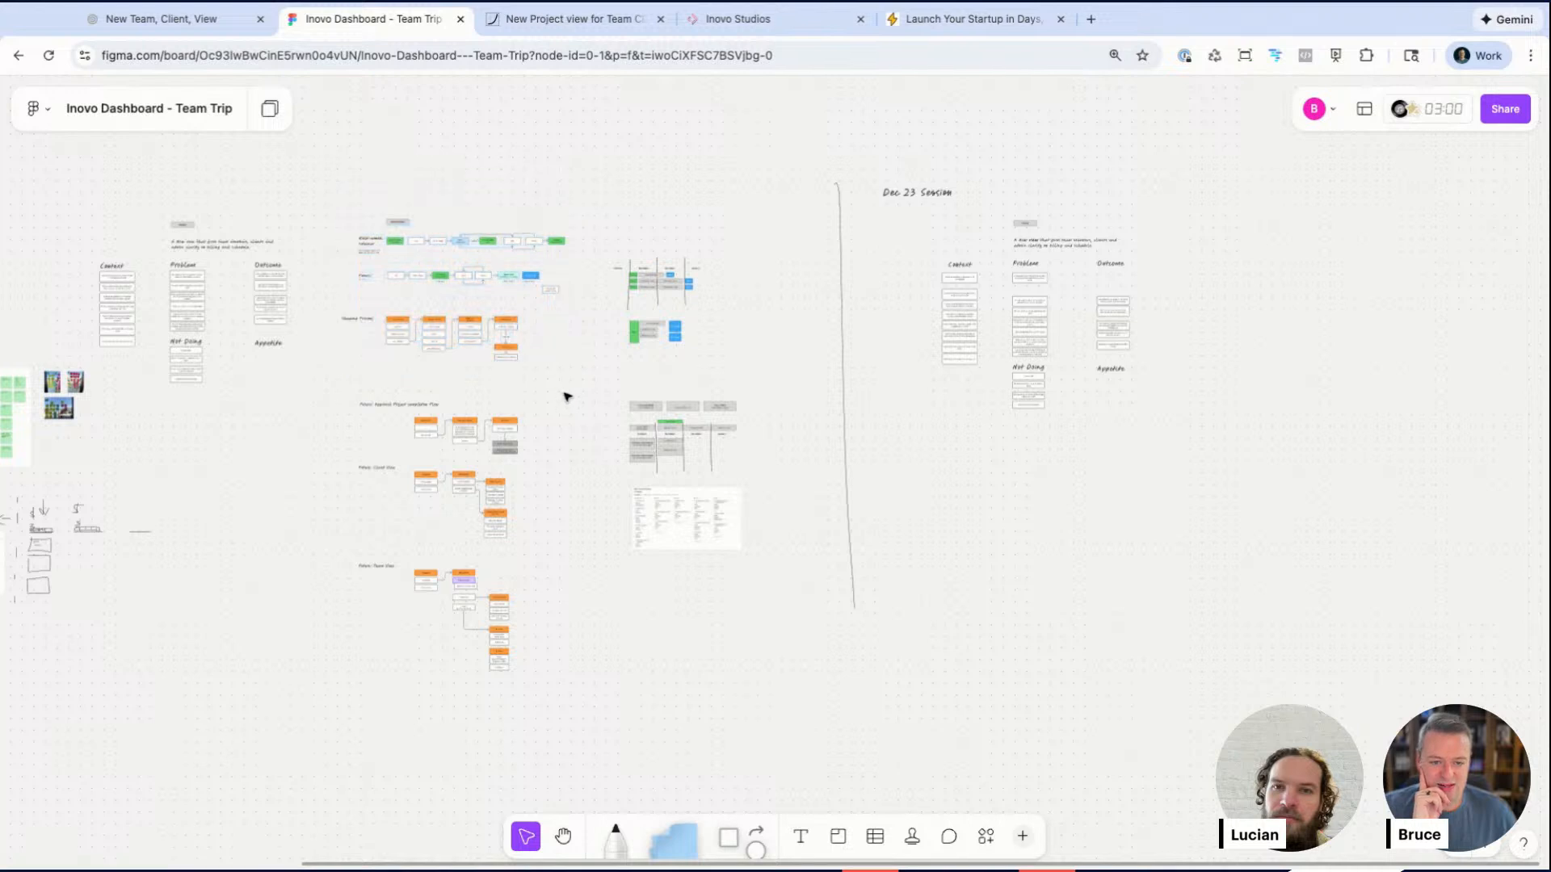
scroll(568, 396, "left", 3)
scroll(567, 396, "up", 5)
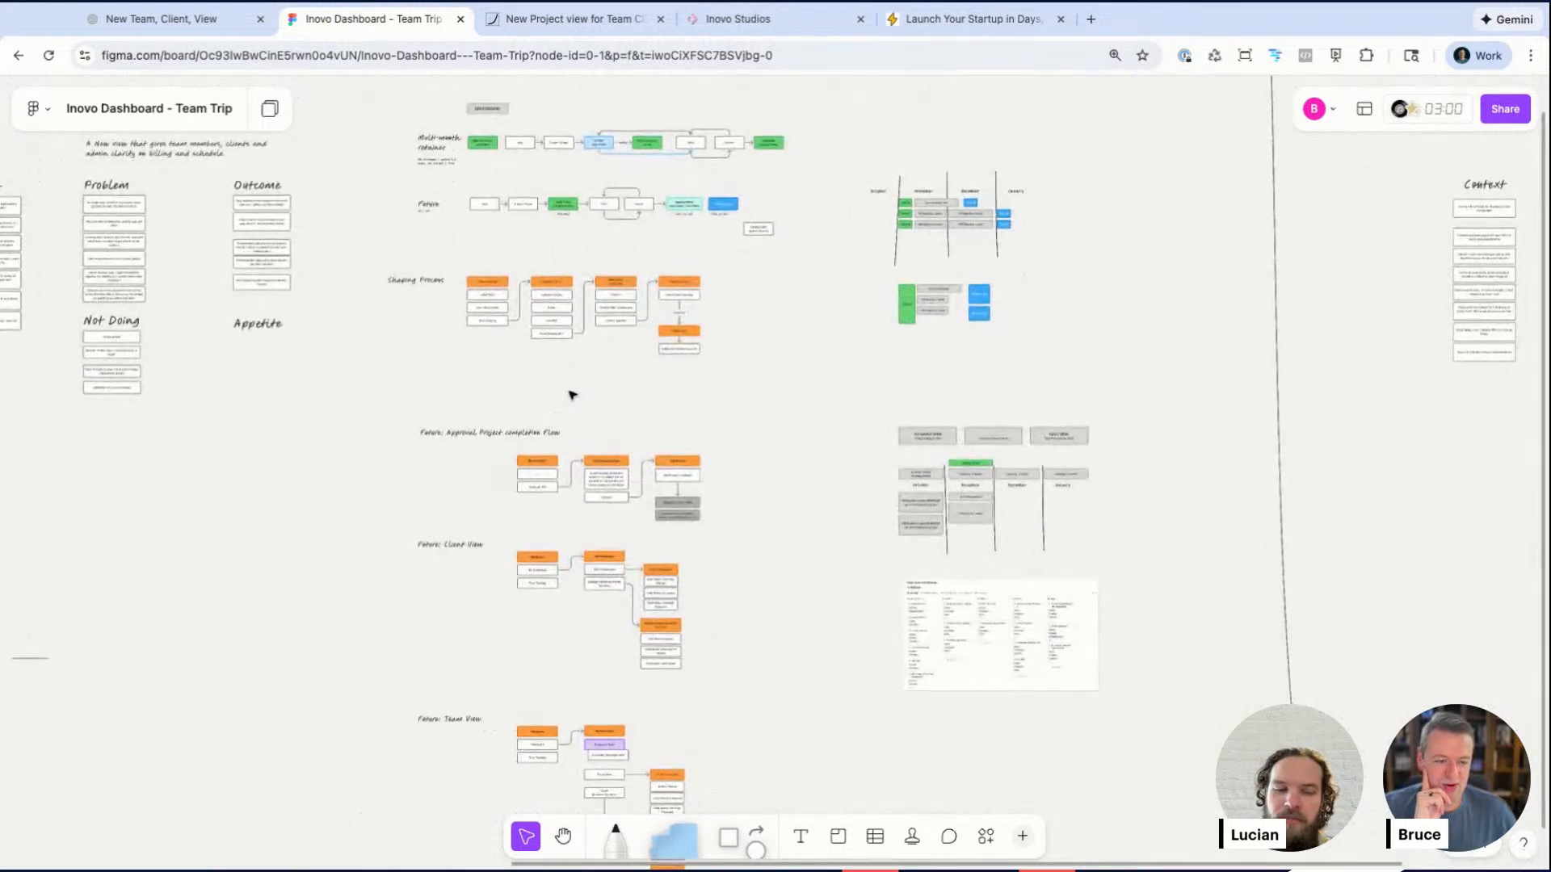
scroll(571, 394, "right", 1)
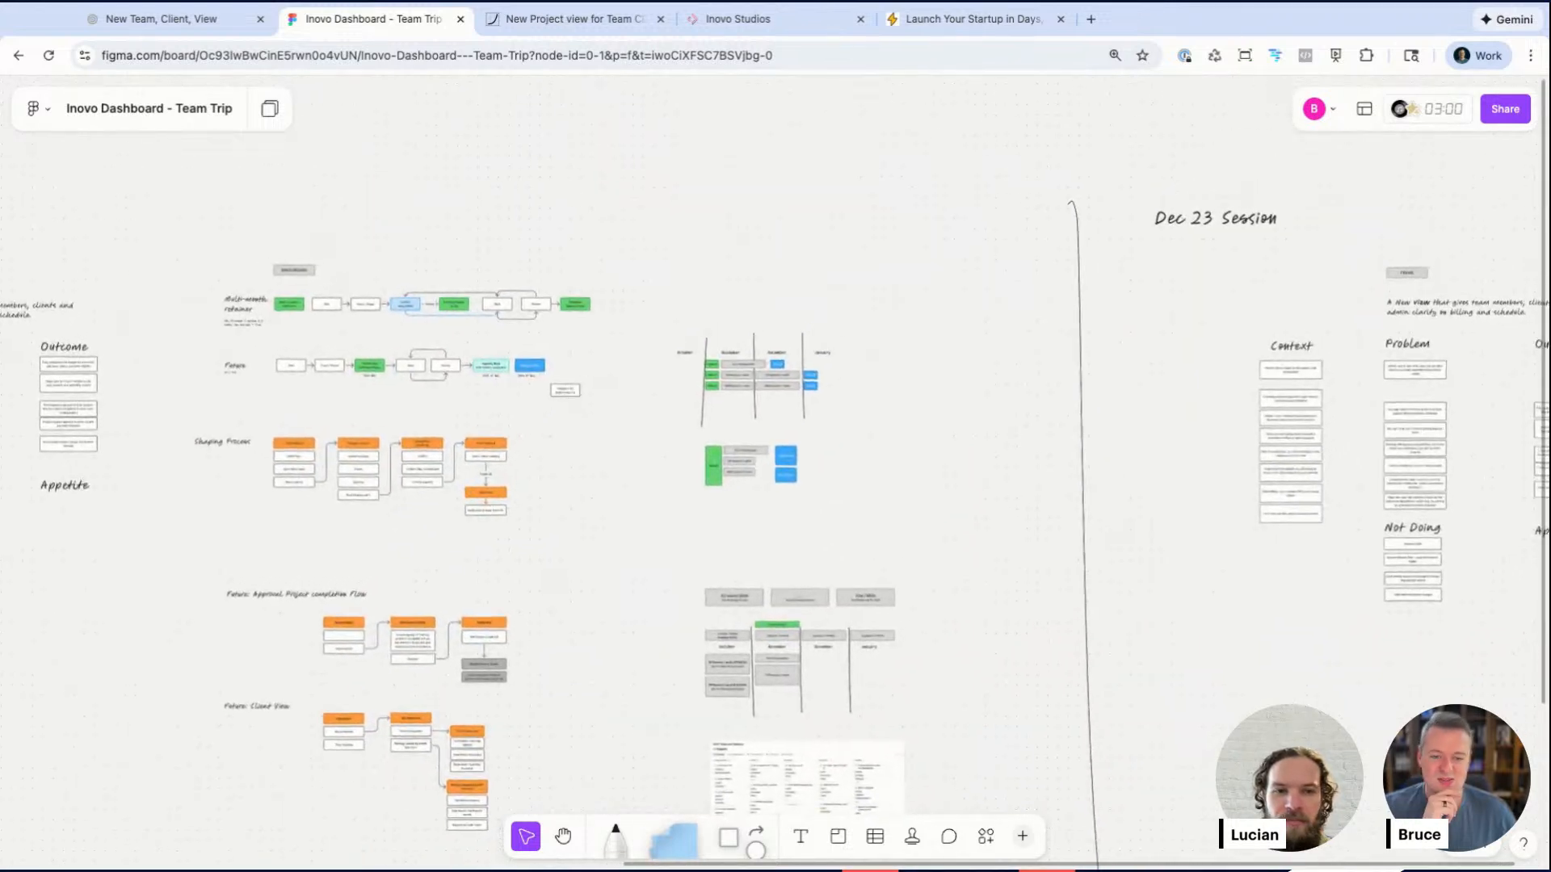
scroll(1156, 318, "right", 5)
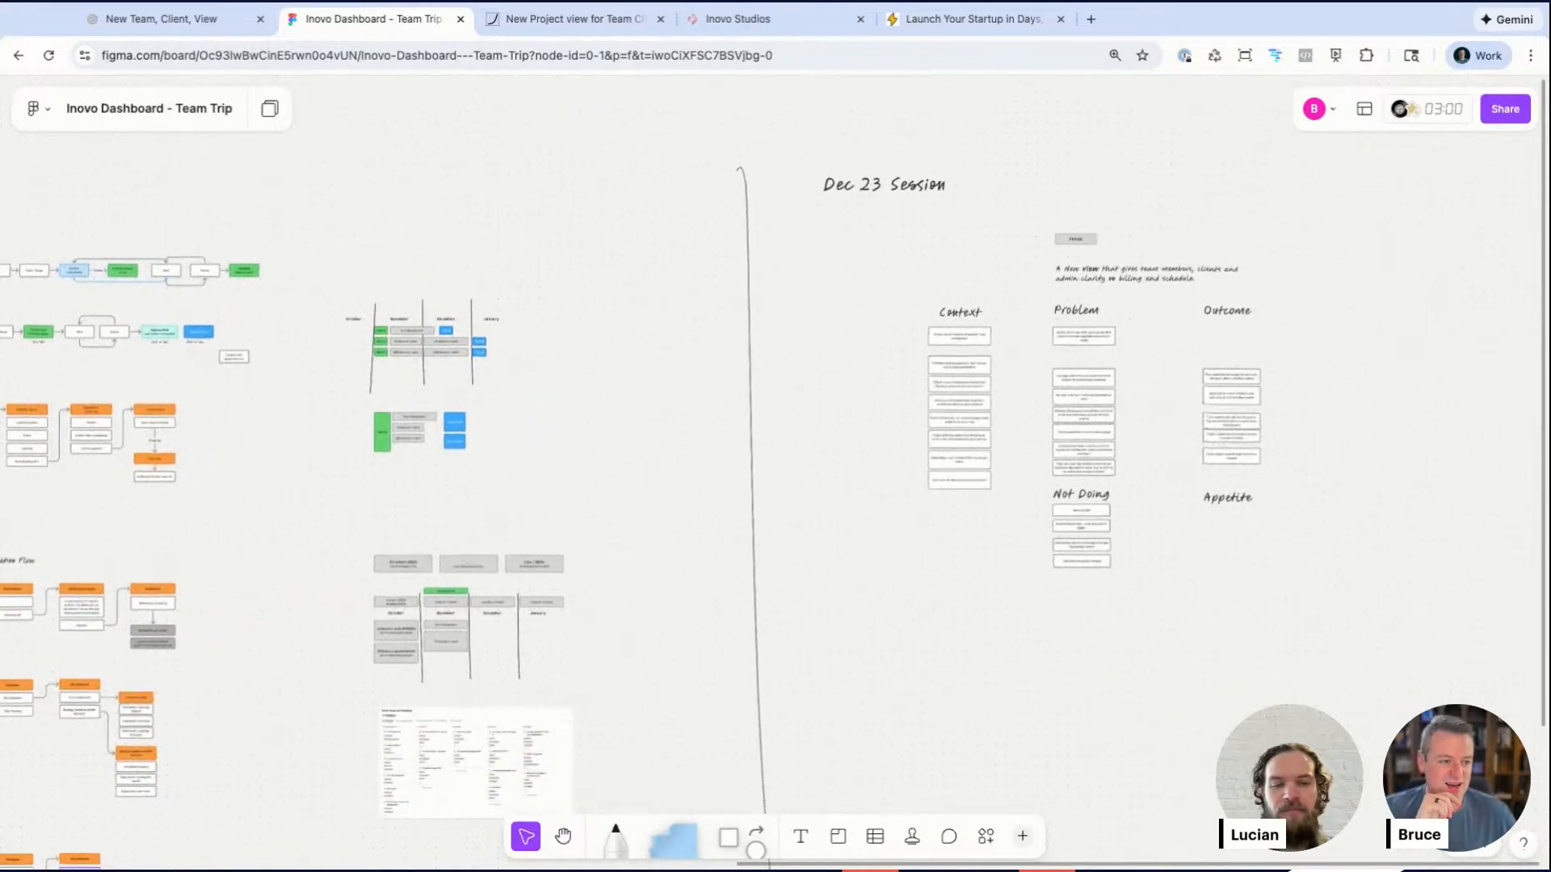
scroll(1156, 318, "right", 2)
scroll(1159, 317, "up", 5)
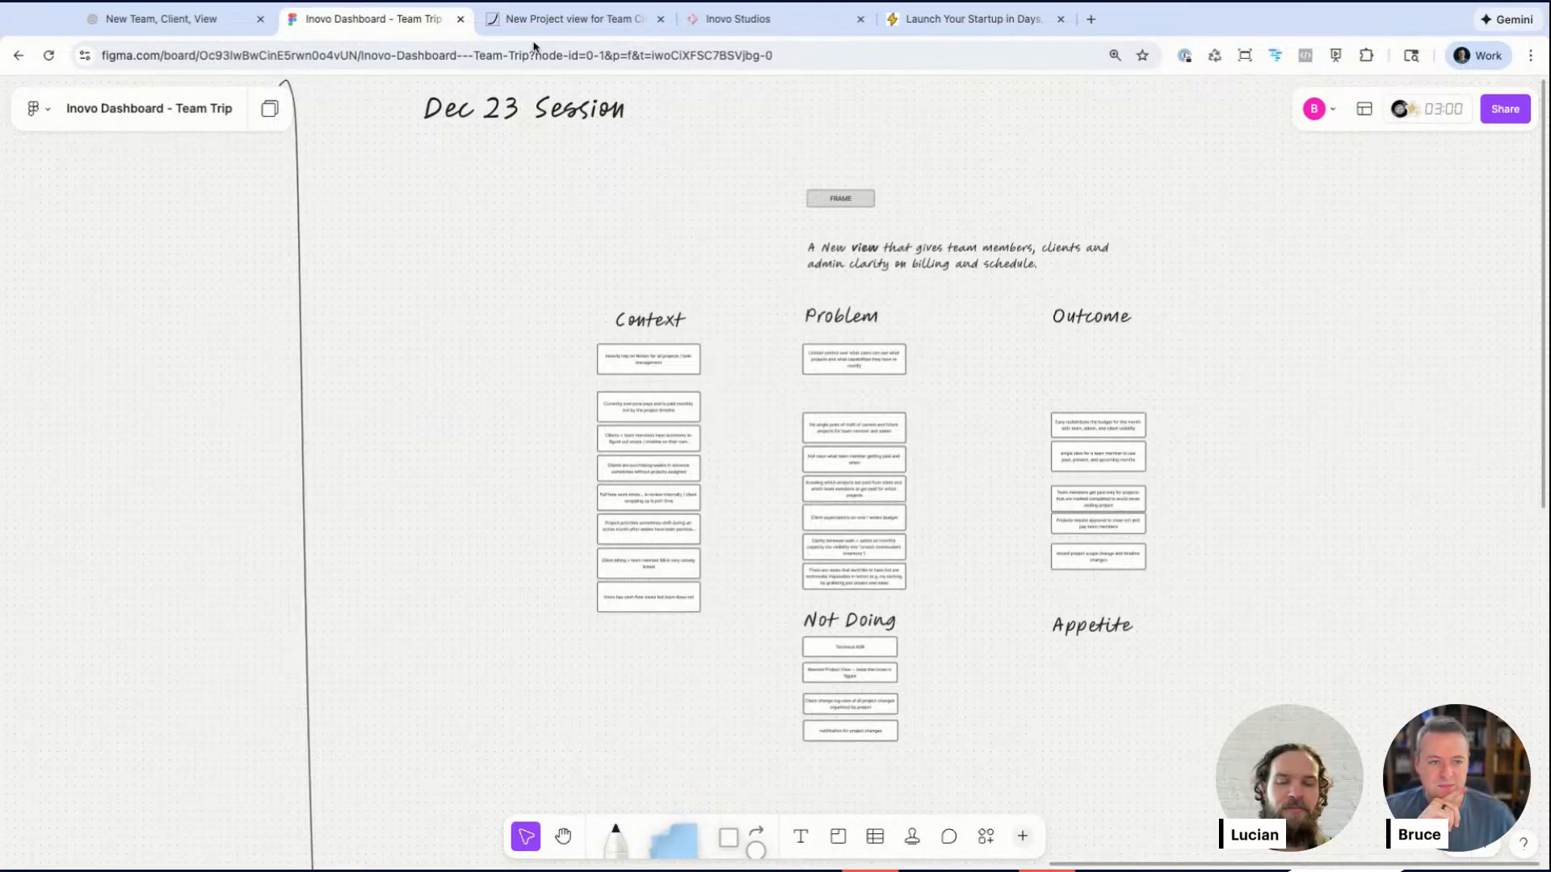
scroll(509, 286, "up", 9)
scroll(509, 286, "right", 4)
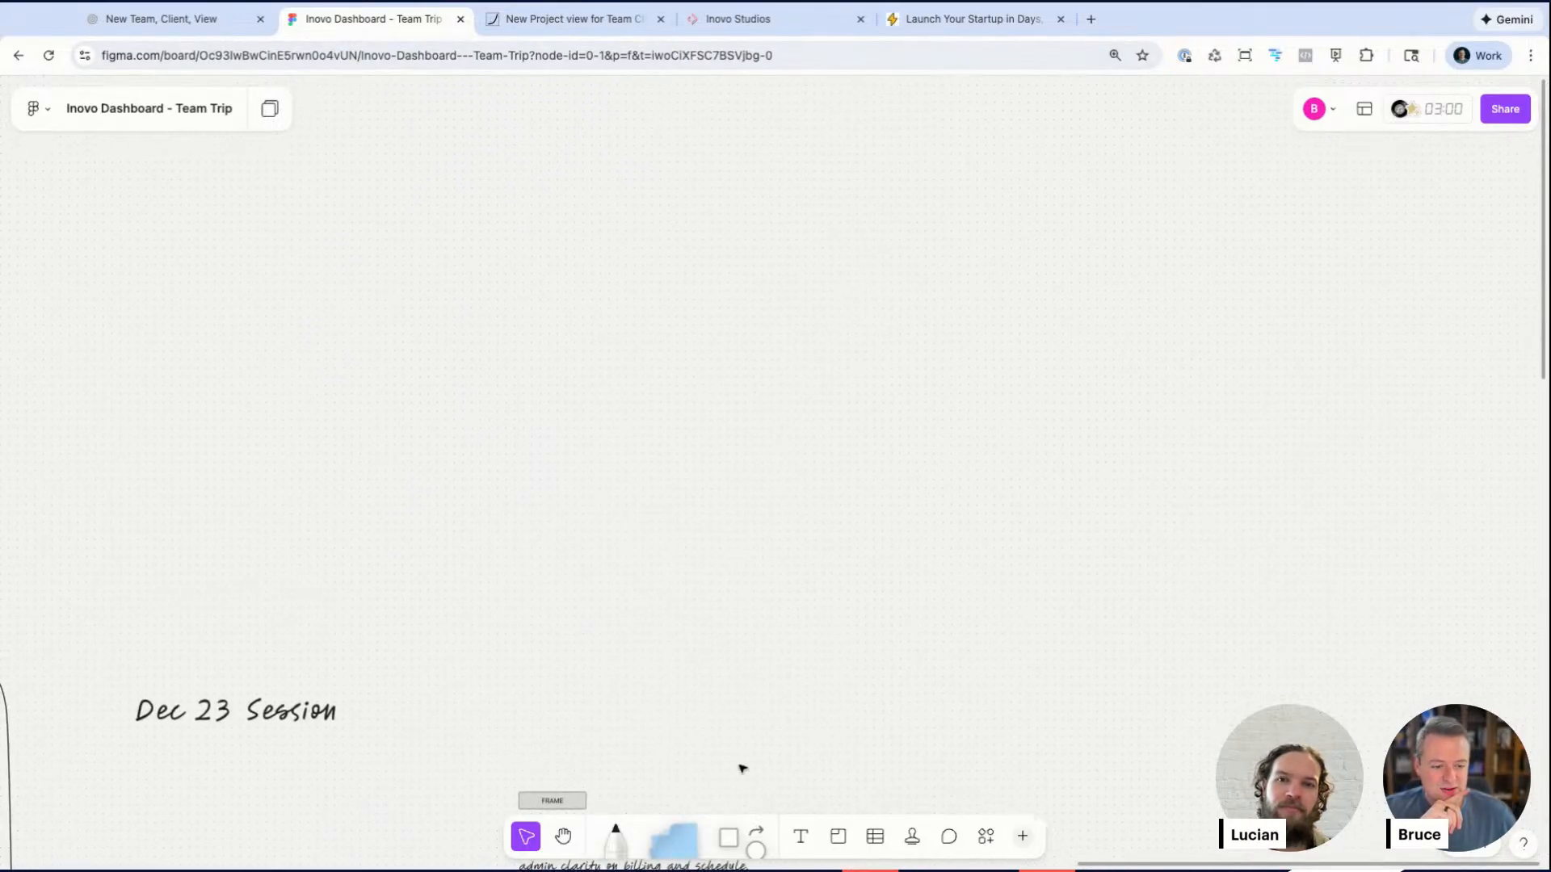
Step: Sketch a hill chart with the pencil: a bell curve, a vertical midline, and a flag on top
left_click(616, 832)
mouse_move(283, 469)
left_mouse_down()
mouse_move(388, 438)
mouse_move(601, 211)
mouse_move(995, 220)
mouse_move(1194, 409)
mouse_move(1251, 440)
left_mouse_up()
left_click_drag(778, 154, 802, 464)
scroll(765, 143, "up", 2)
left_click_drag(762, 149, 762, 261)
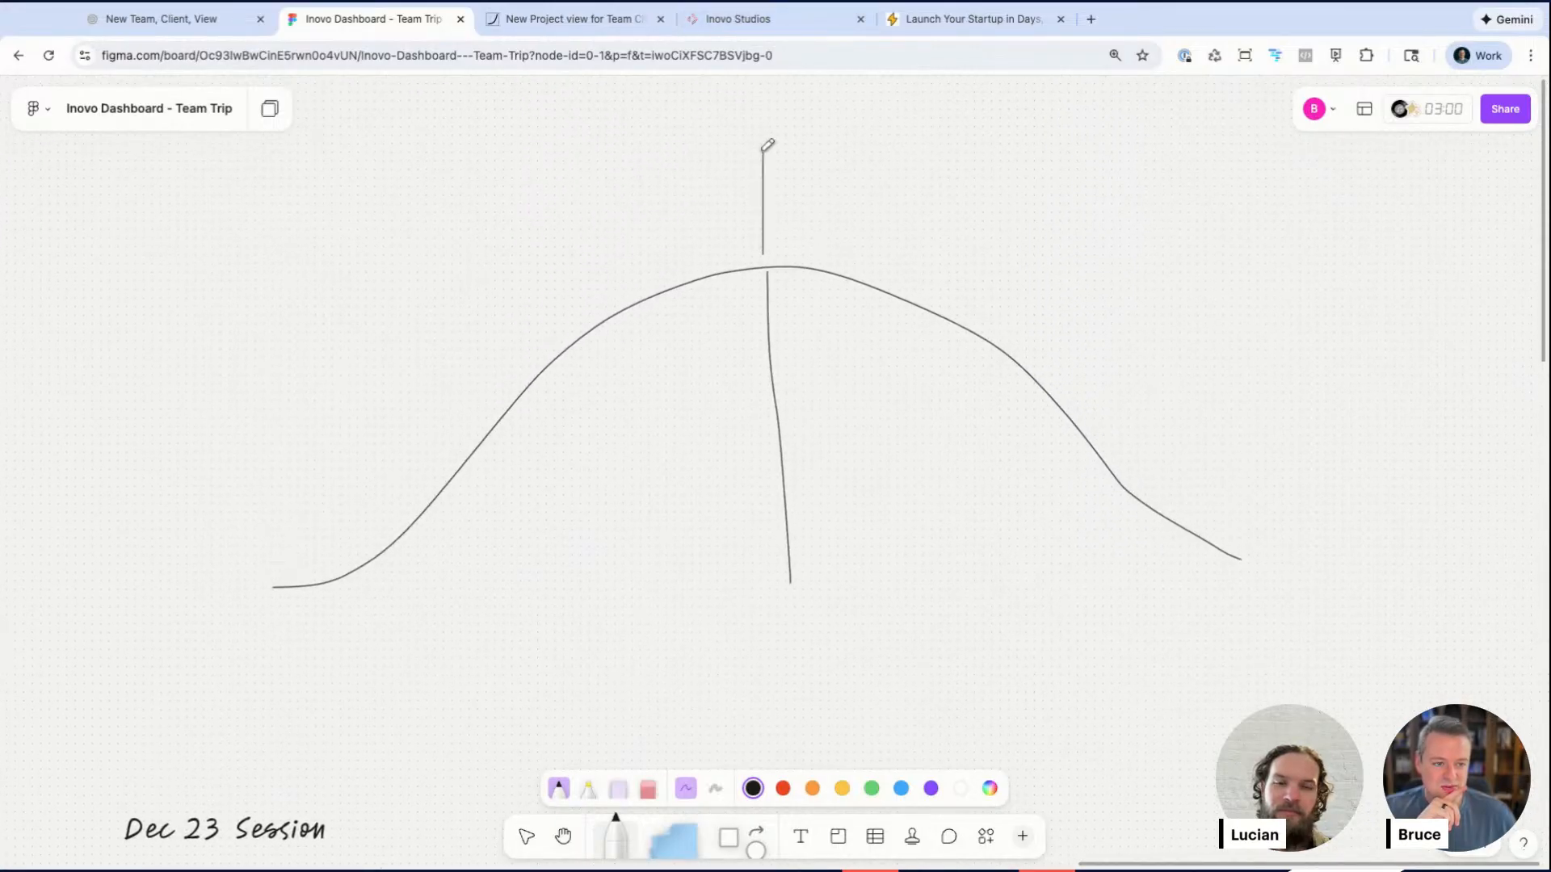
mouse_move(766, 145)
left_mouse_down()
mouse_move(811, 178)
mouse_move(755, 201)
mouse_move(820, 167)
left_mouse_up()
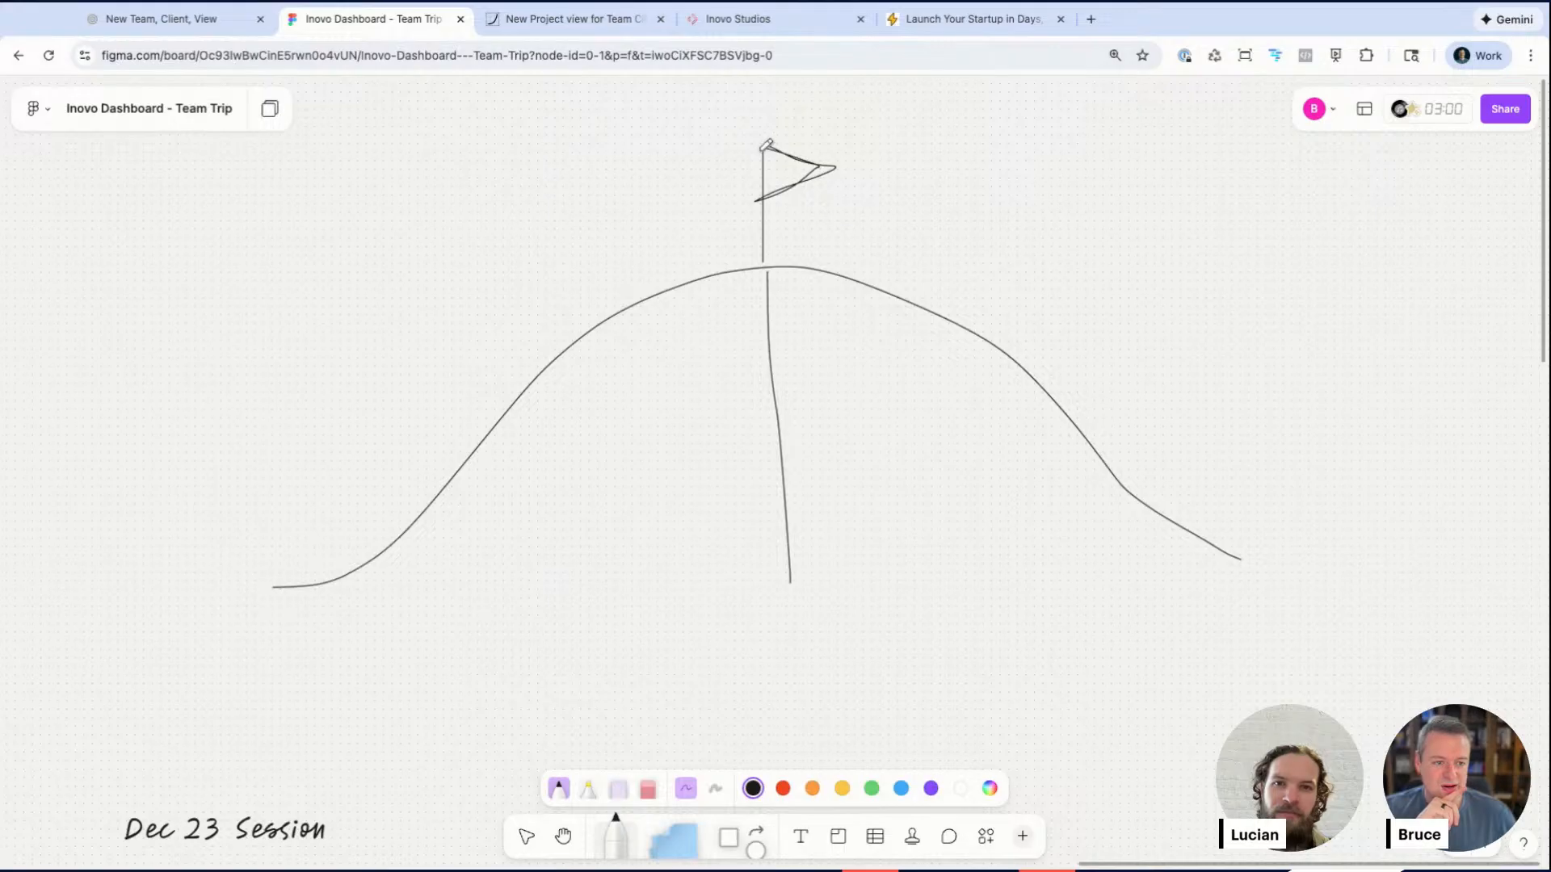
Step: Add an extra large "Framing" text label on the lower left slope of the hill chart
key("t")
left_click(503, 484)
key("super+shift+period")
key("super+shift+period")
key("super+shift+period")
key("super+shift+comma")
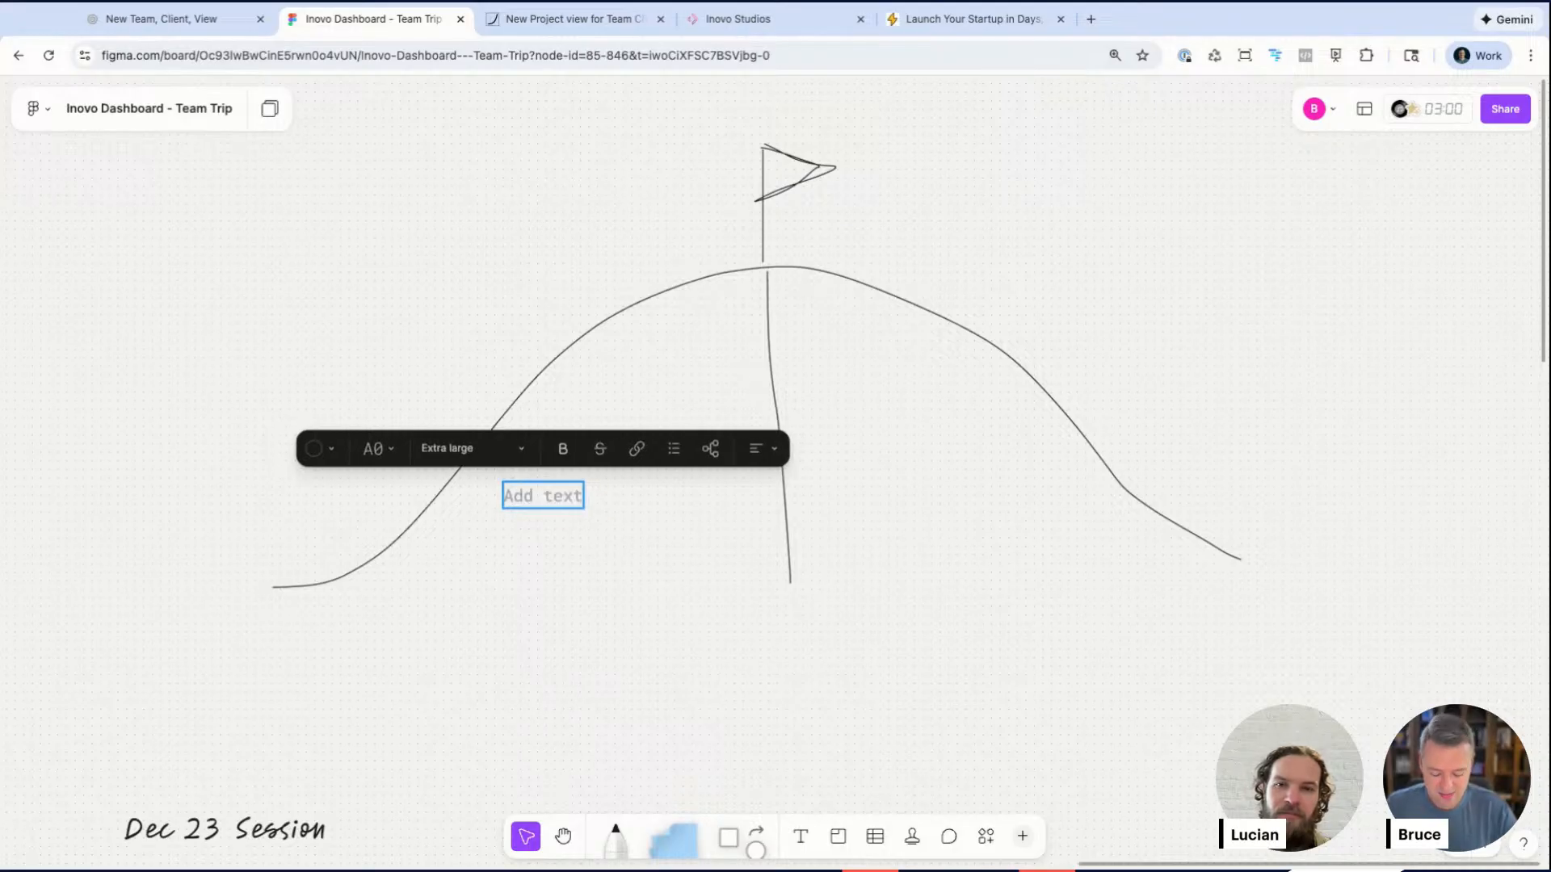
type("Framing")
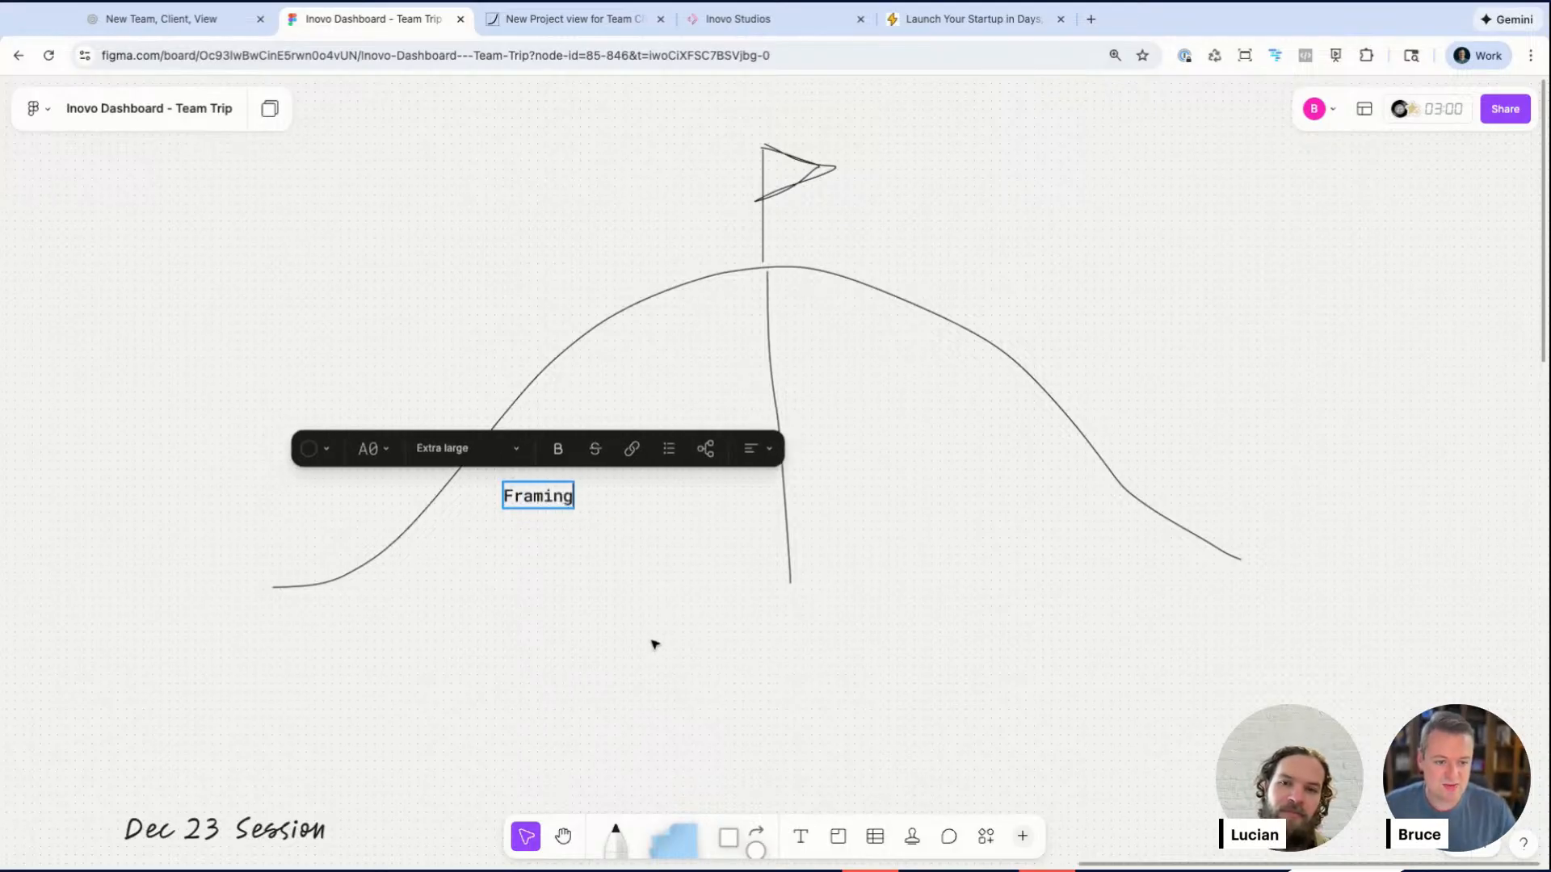
key("Escape")
Step: Duplicate the Framing label higher up the slope and rename the copy "Breadboard"
left_click_drag(540, 505, 610, 443)
key("Return")
type("Breadboard")
key("Escape")
Step: Duplicate the Breadboard label above it and rename the copy "Prototyping"
key("super+d")
key("Return")
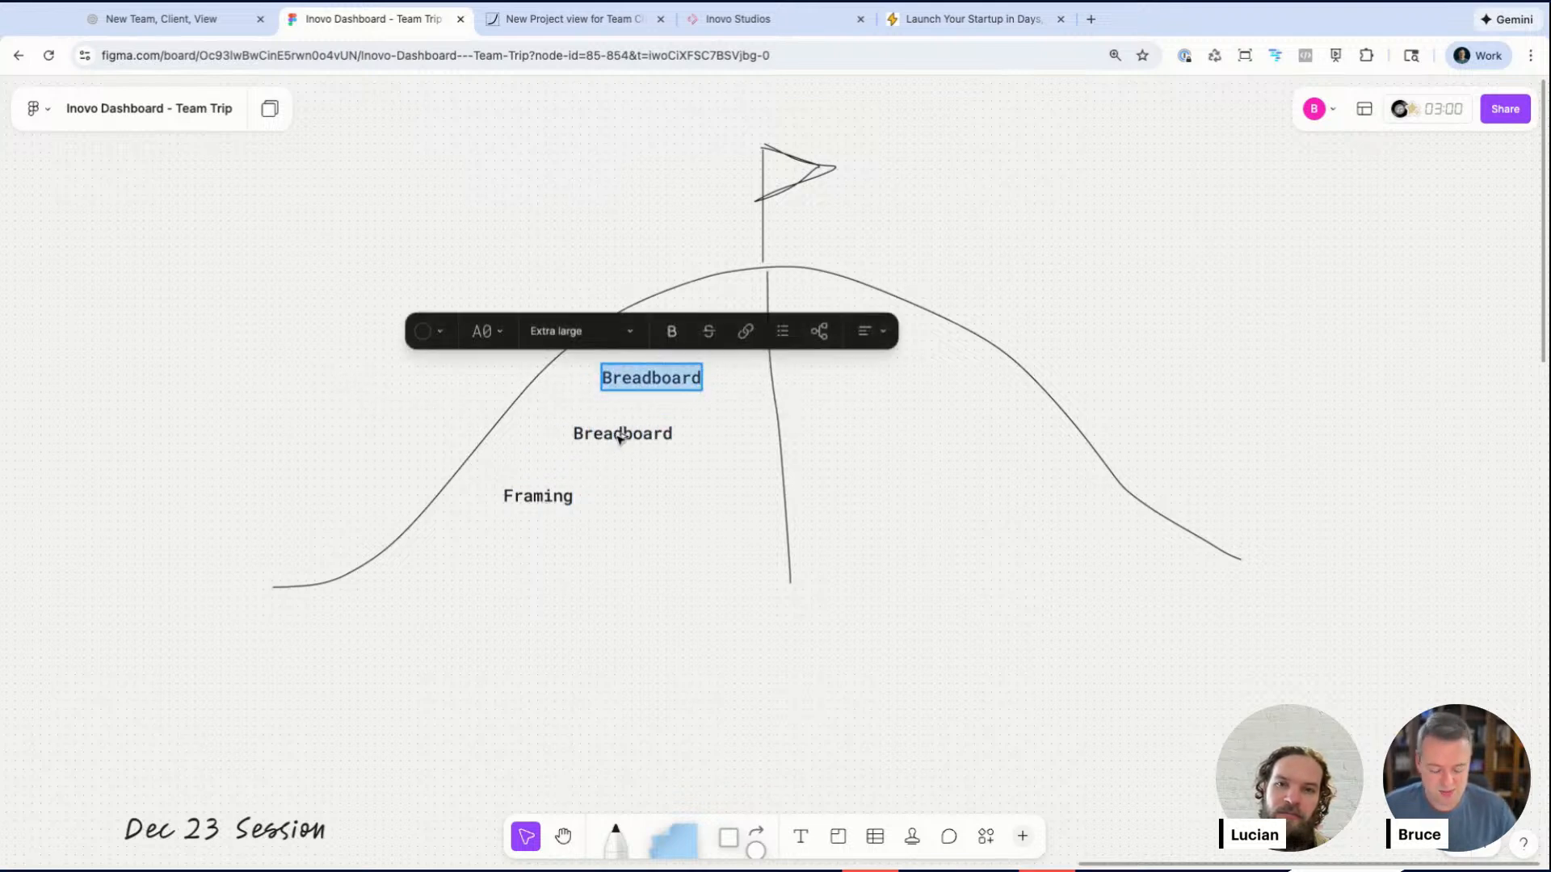
type("Proto")
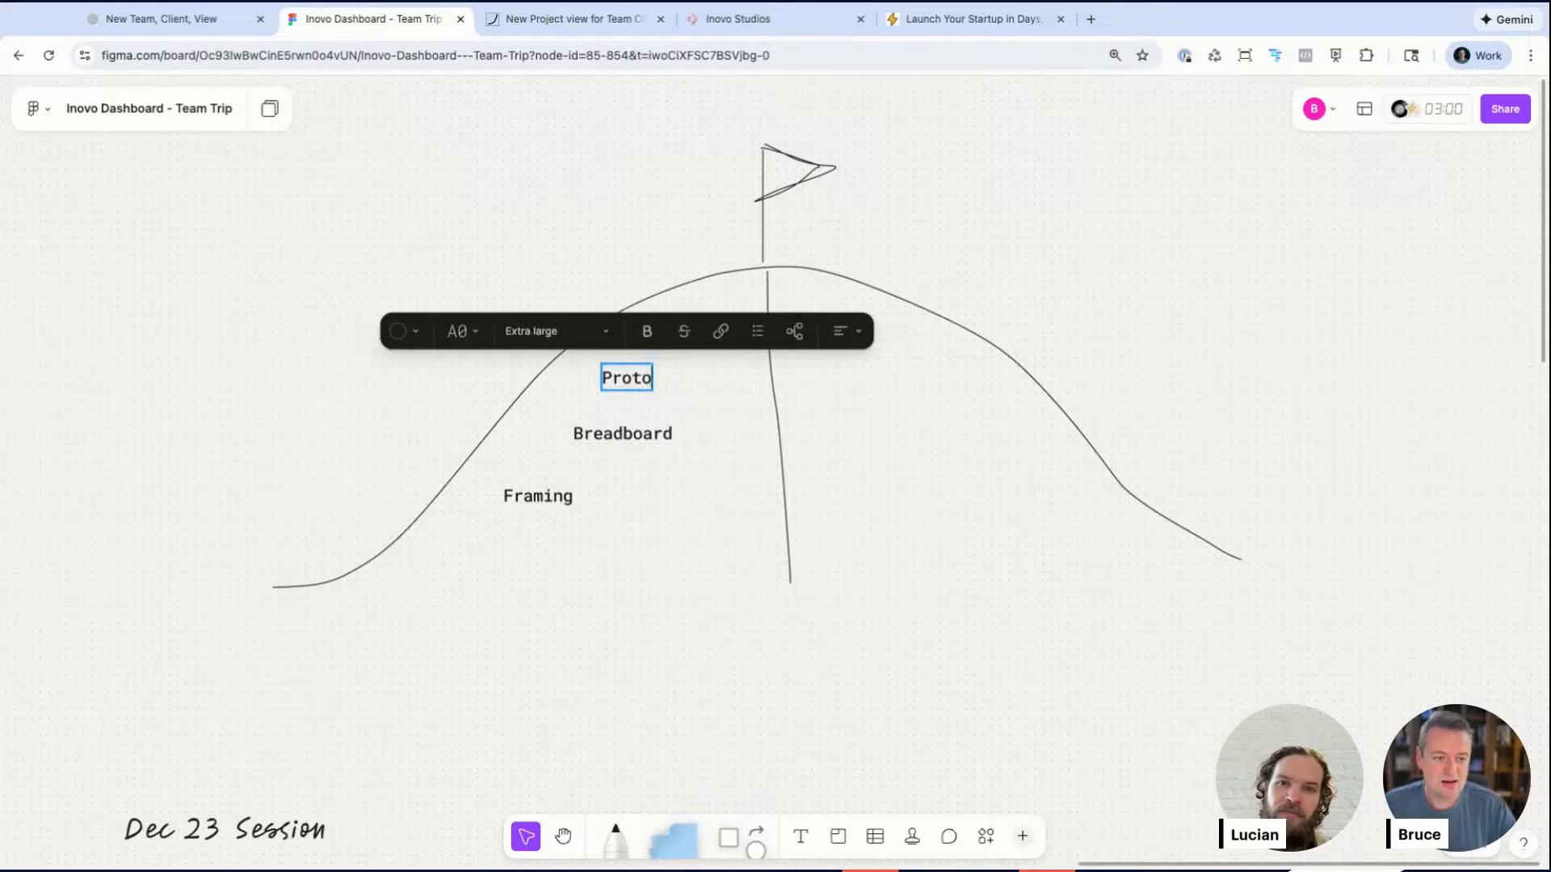
type("typing")
key("Escape")
Step: Duplicate the Prototyping label and nudge the copy near the top of the hill
left_click_drag(686, 384, 728, 336)
left_click(735, 390)
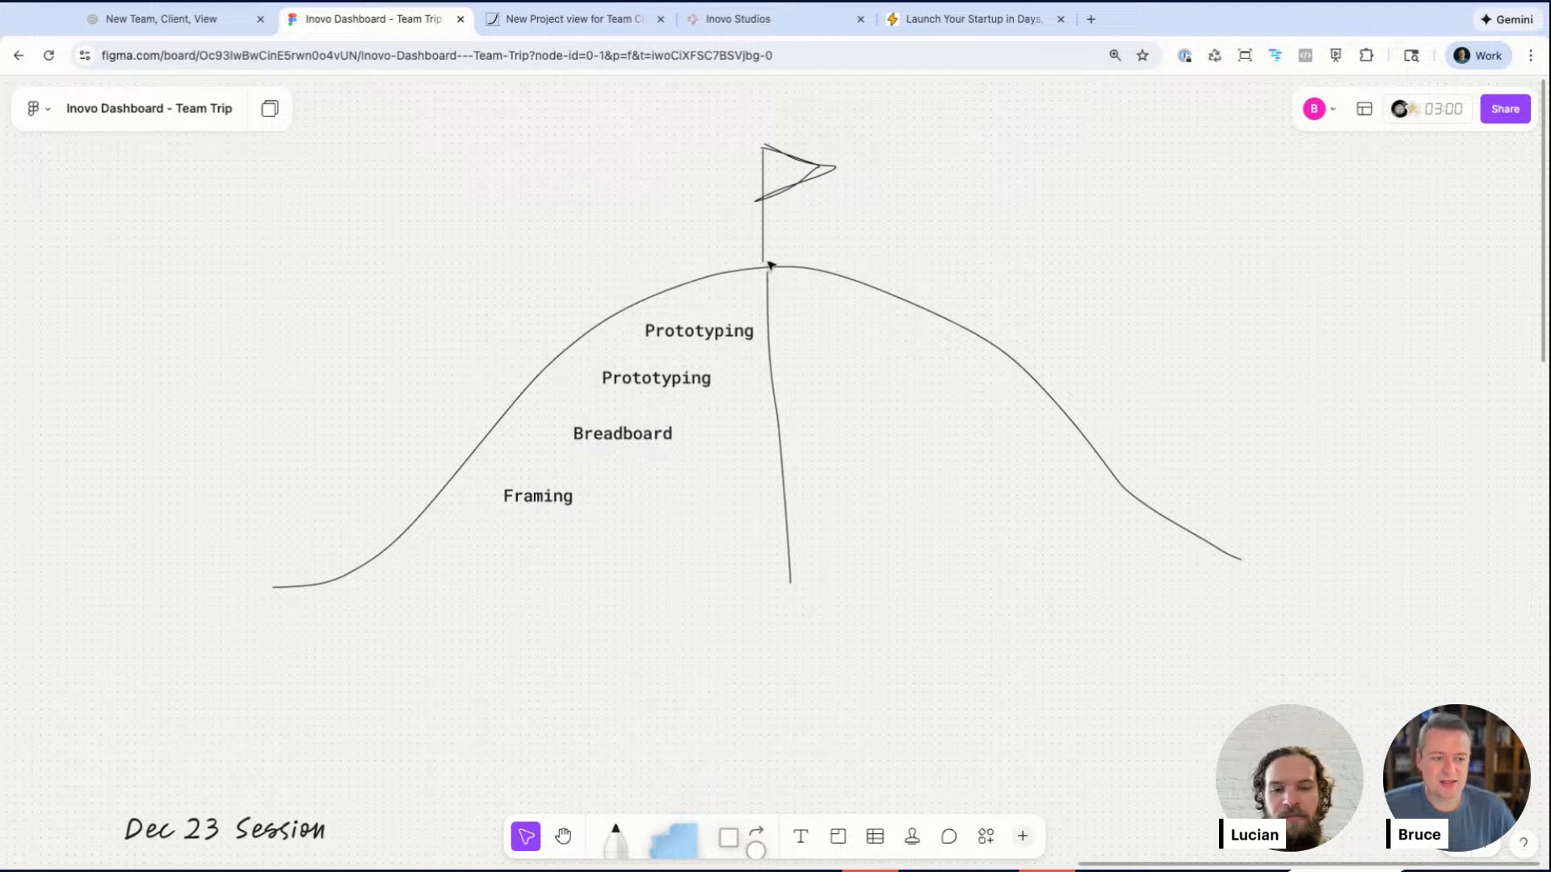
left_click(739, 331)
left_click_drag(739, 331, 748, 322)
left_click(811, 210)
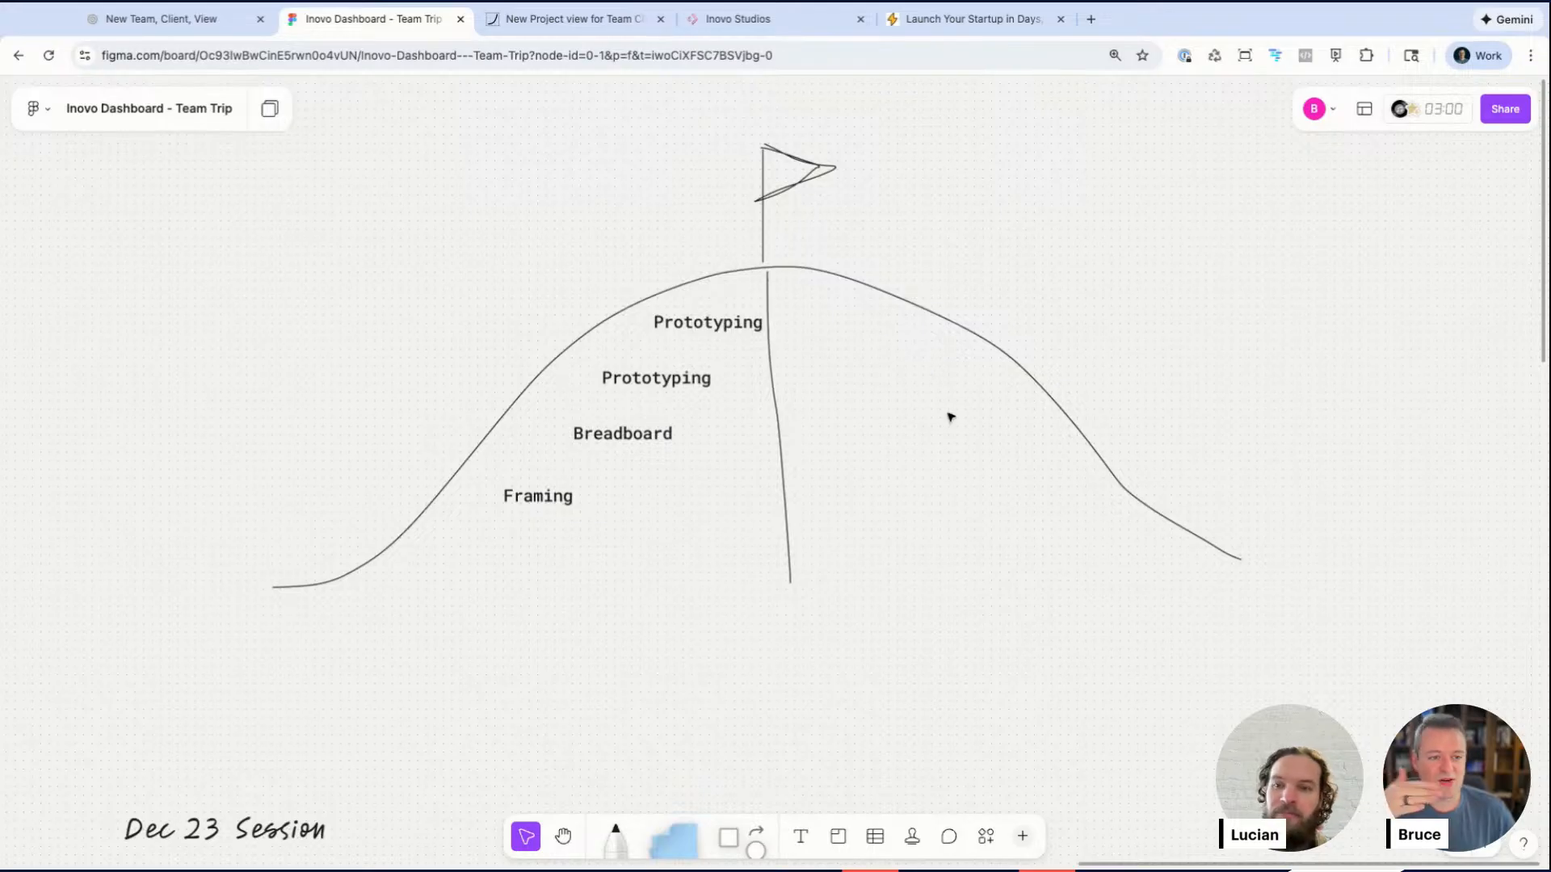
Step: Move the copy across the midline onto the right slope and rename it "Agentic Coding"
left_click_drag(695, 325, 891, 377)
type("AI")
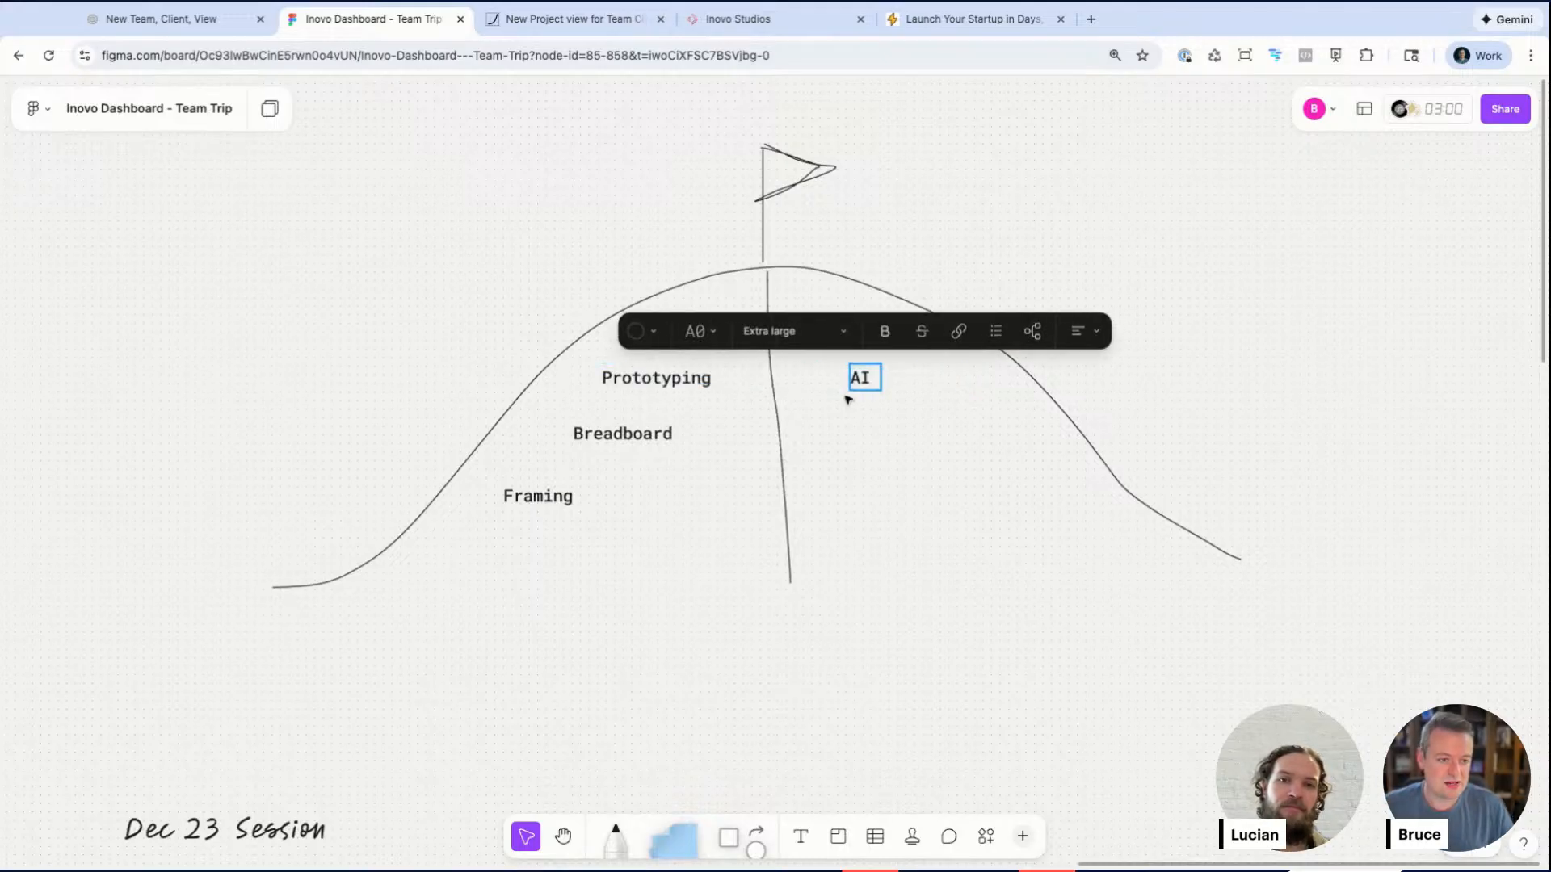
key("BackSpace")
key("BackSpace")
type("Agenc")
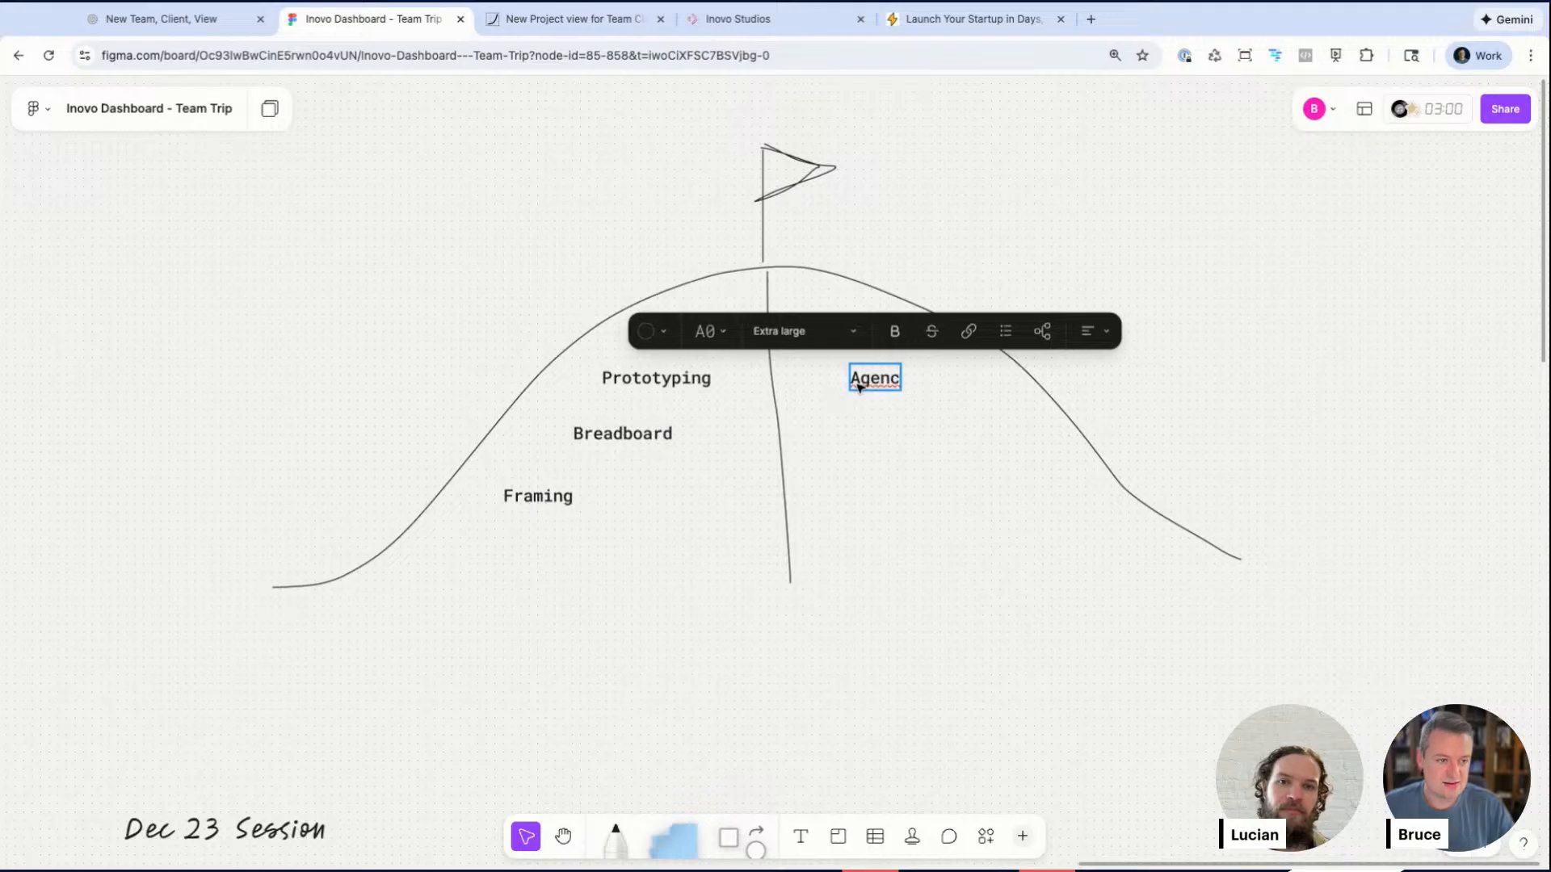
key("BackSpace")
type("tic")
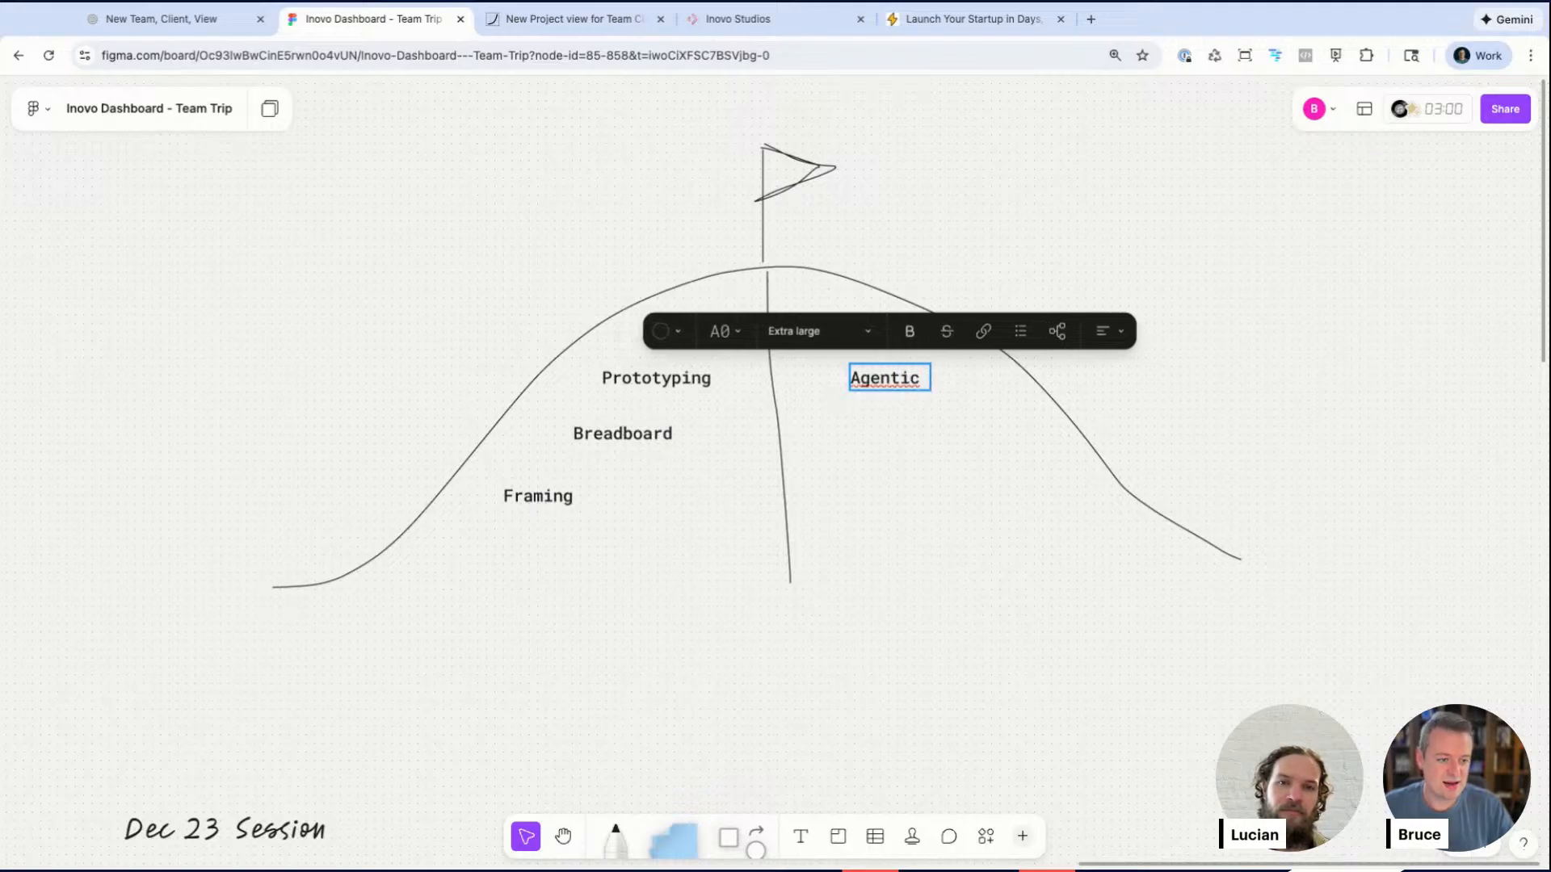
key("BackSpace")
key("BackSpace")
type("ic ")
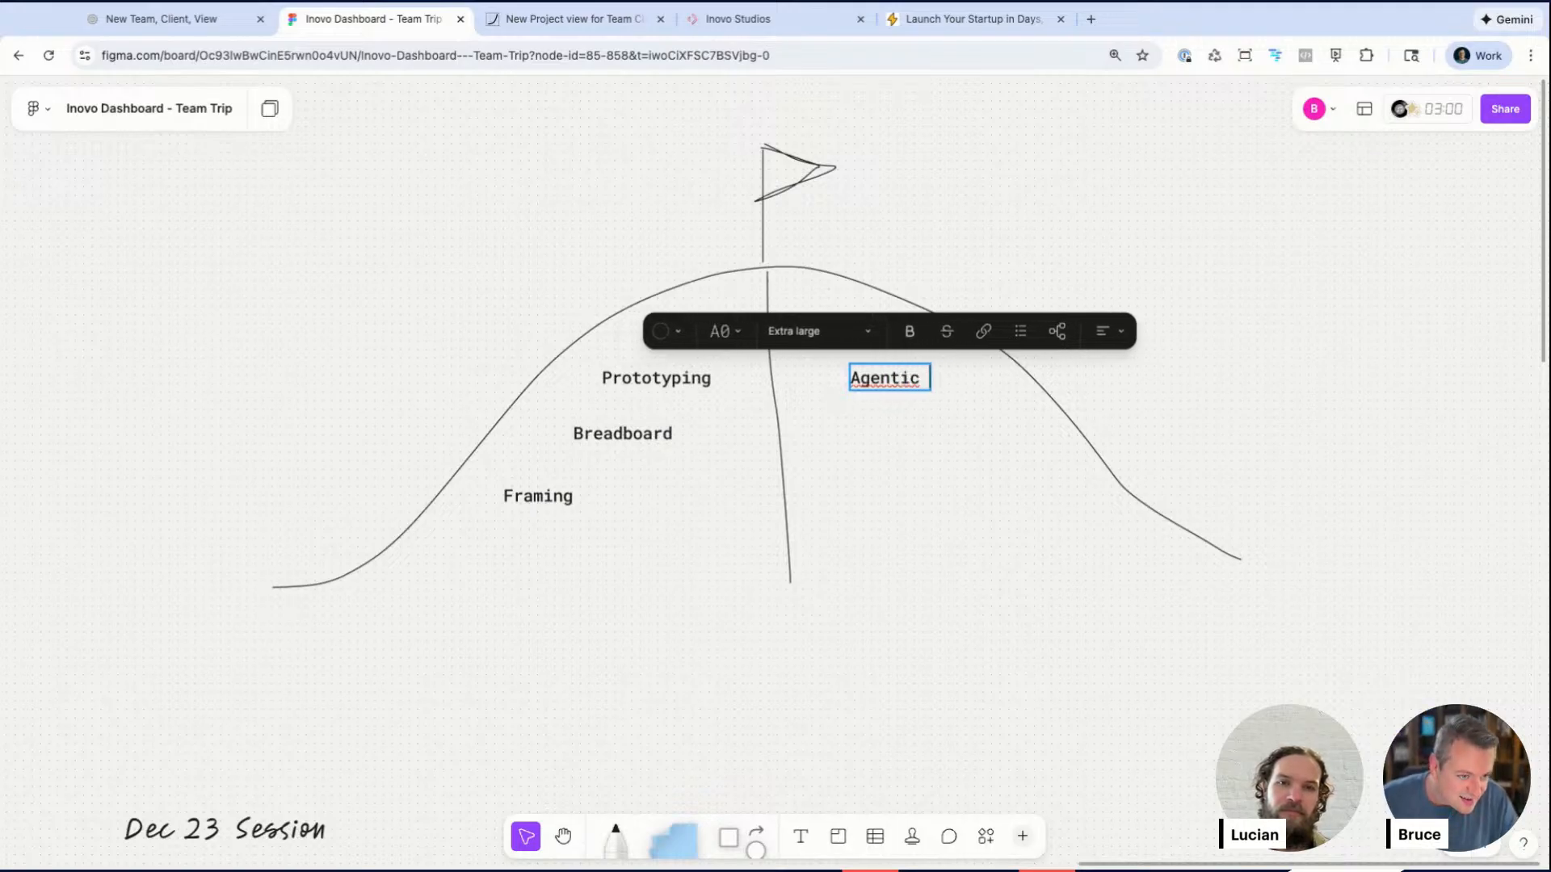
type("Coding")
key("Escape")
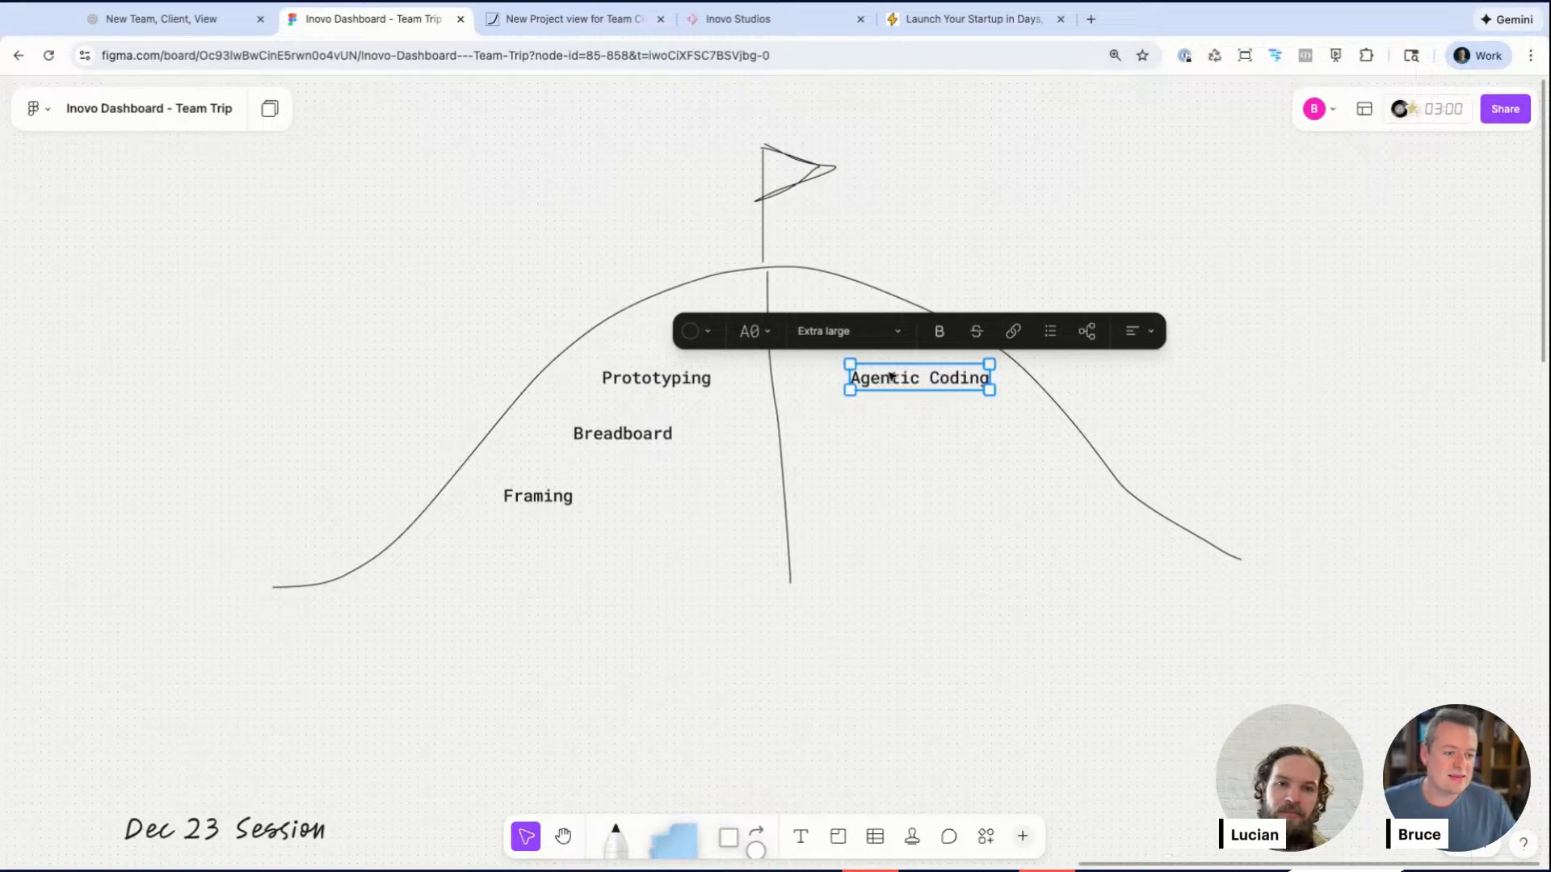
left_click(900, 482)
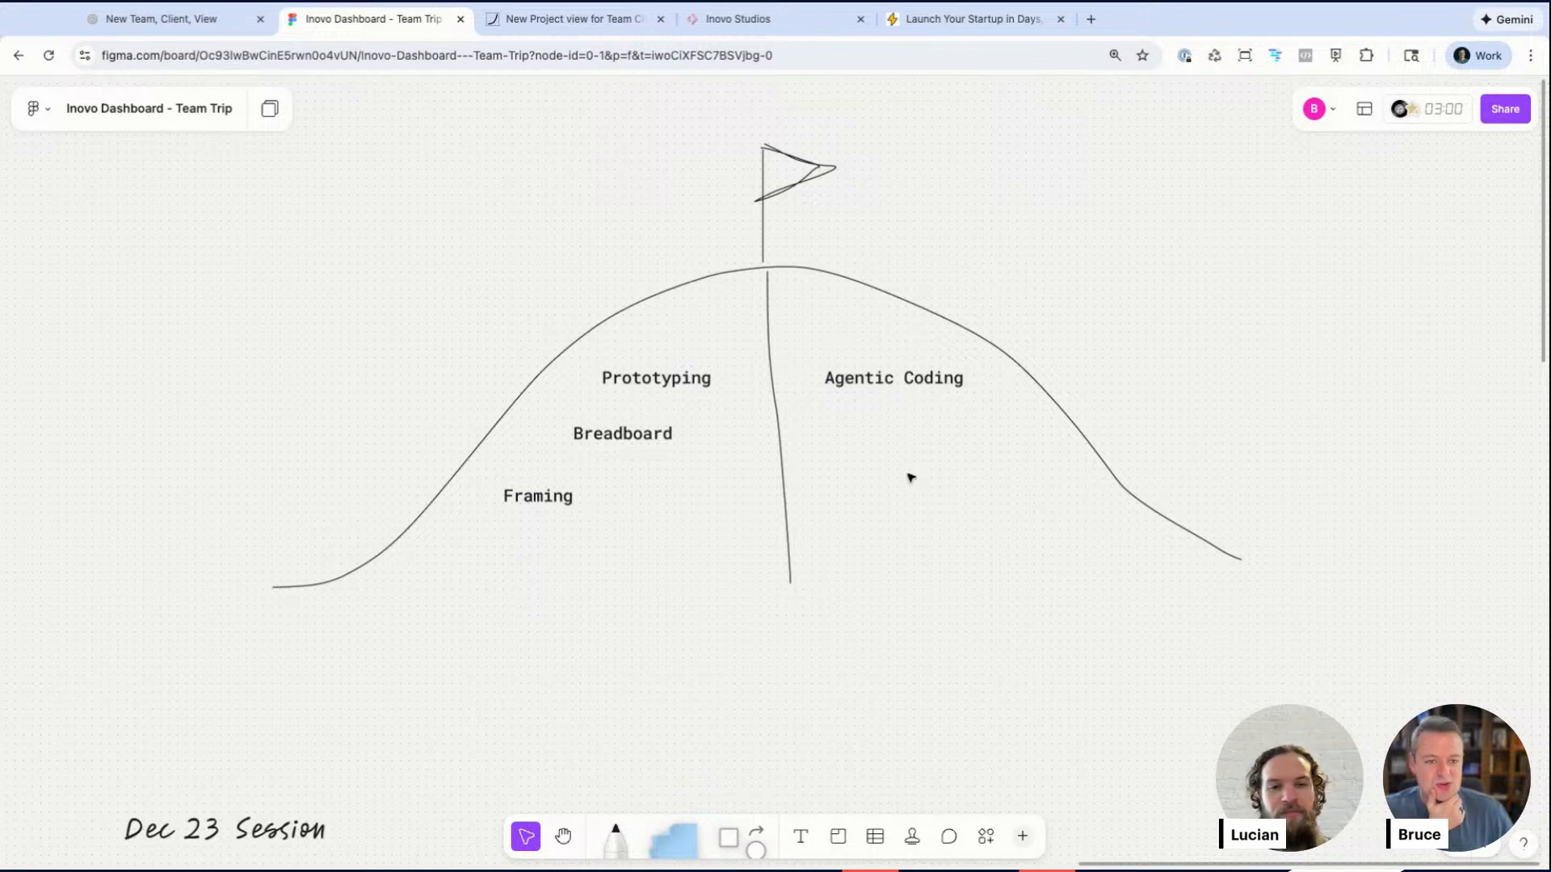
Step: Pan across the board to review the pitch sections, flow diagrams and timeline mockups
scroll(910, 477, "left", 1)
scroll(910, 477, "up", 1)
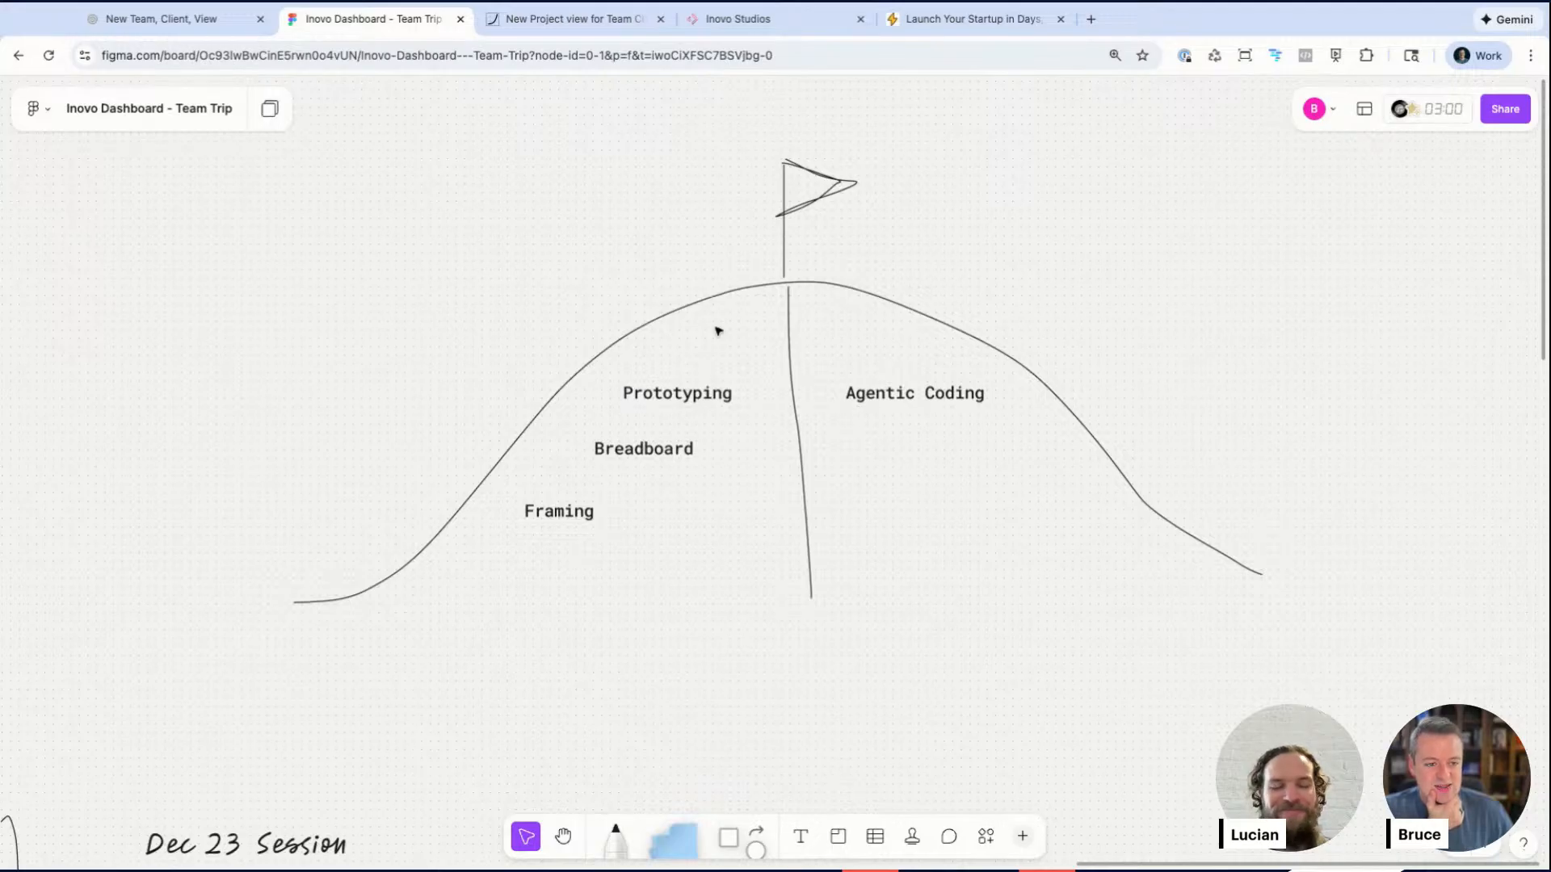
scroll(725, 427, "down", 10)
scroll(726, 426, "left", 5)
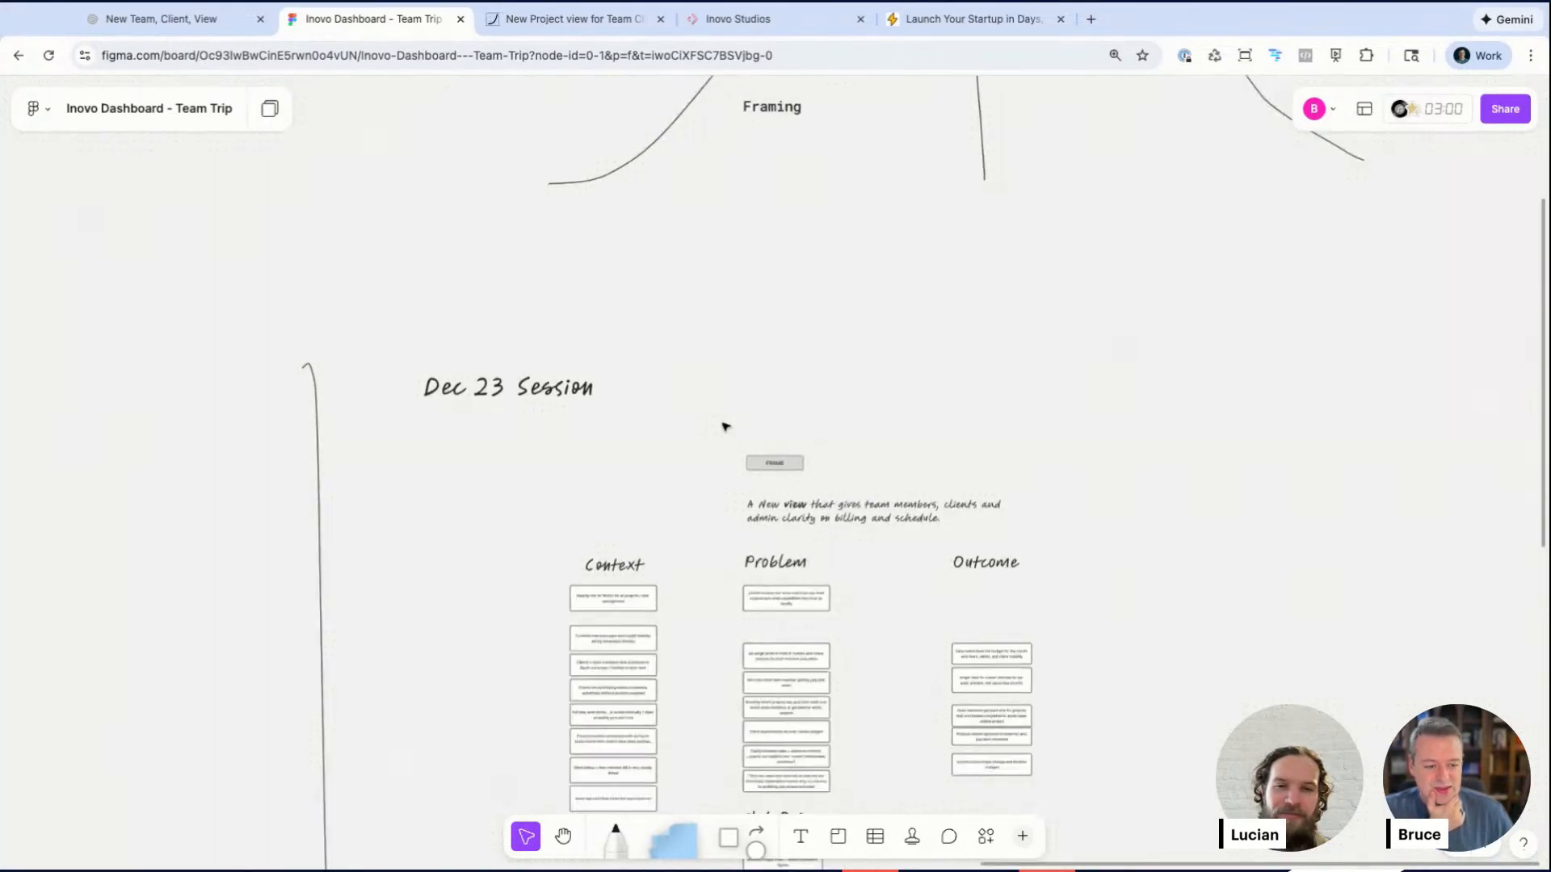
scroll(725, 427, "down", 7)
scroll(725, 426, "left", 10)
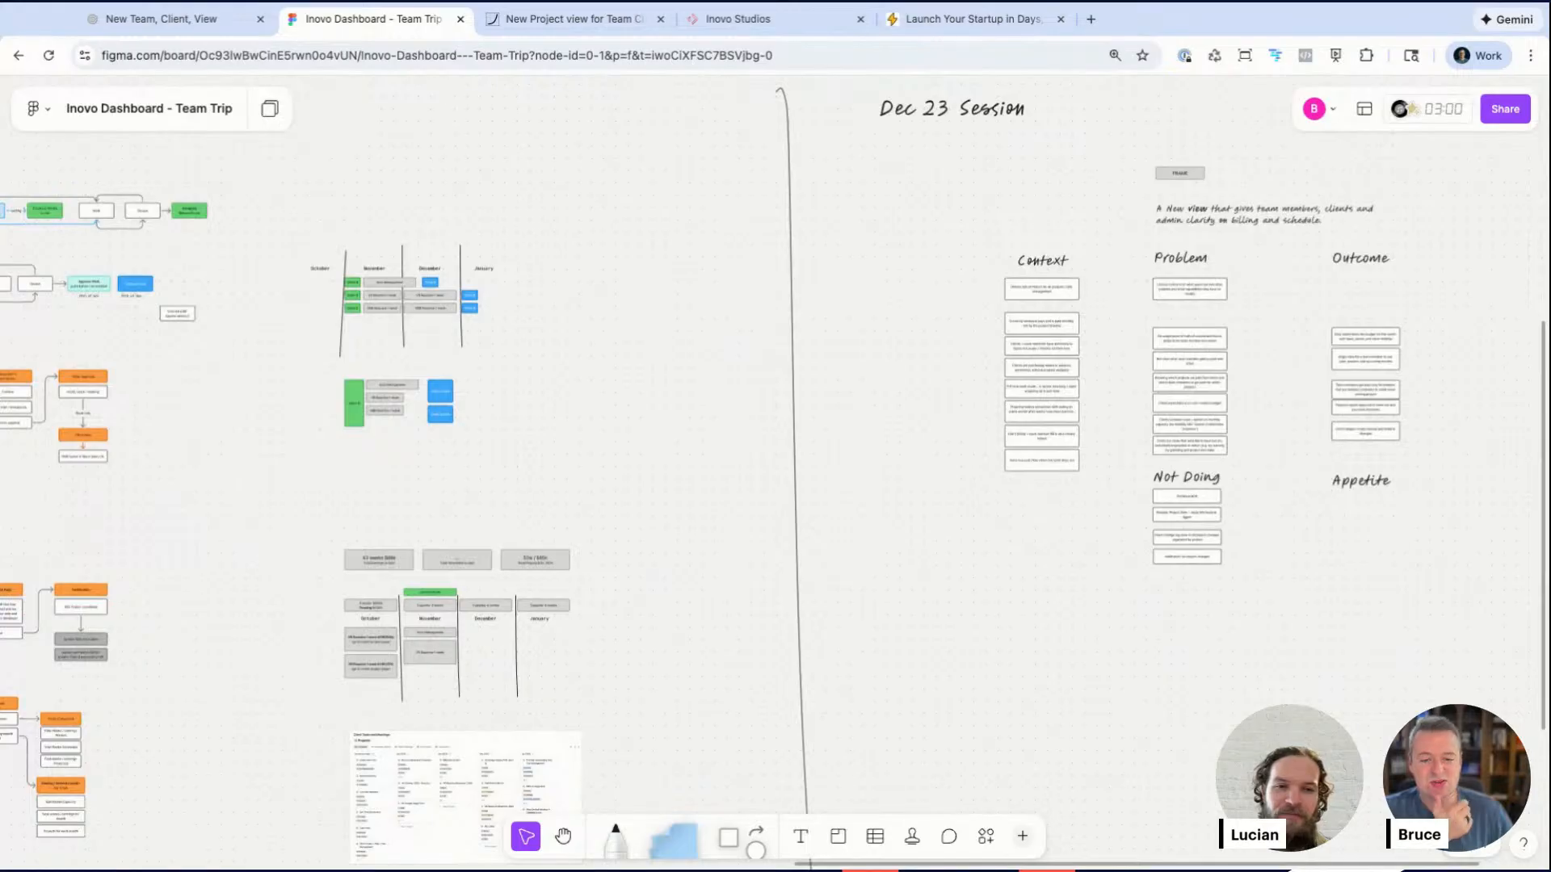
scroll(725, 427, "left", 8)
scroll(726, 427, "down", 1)
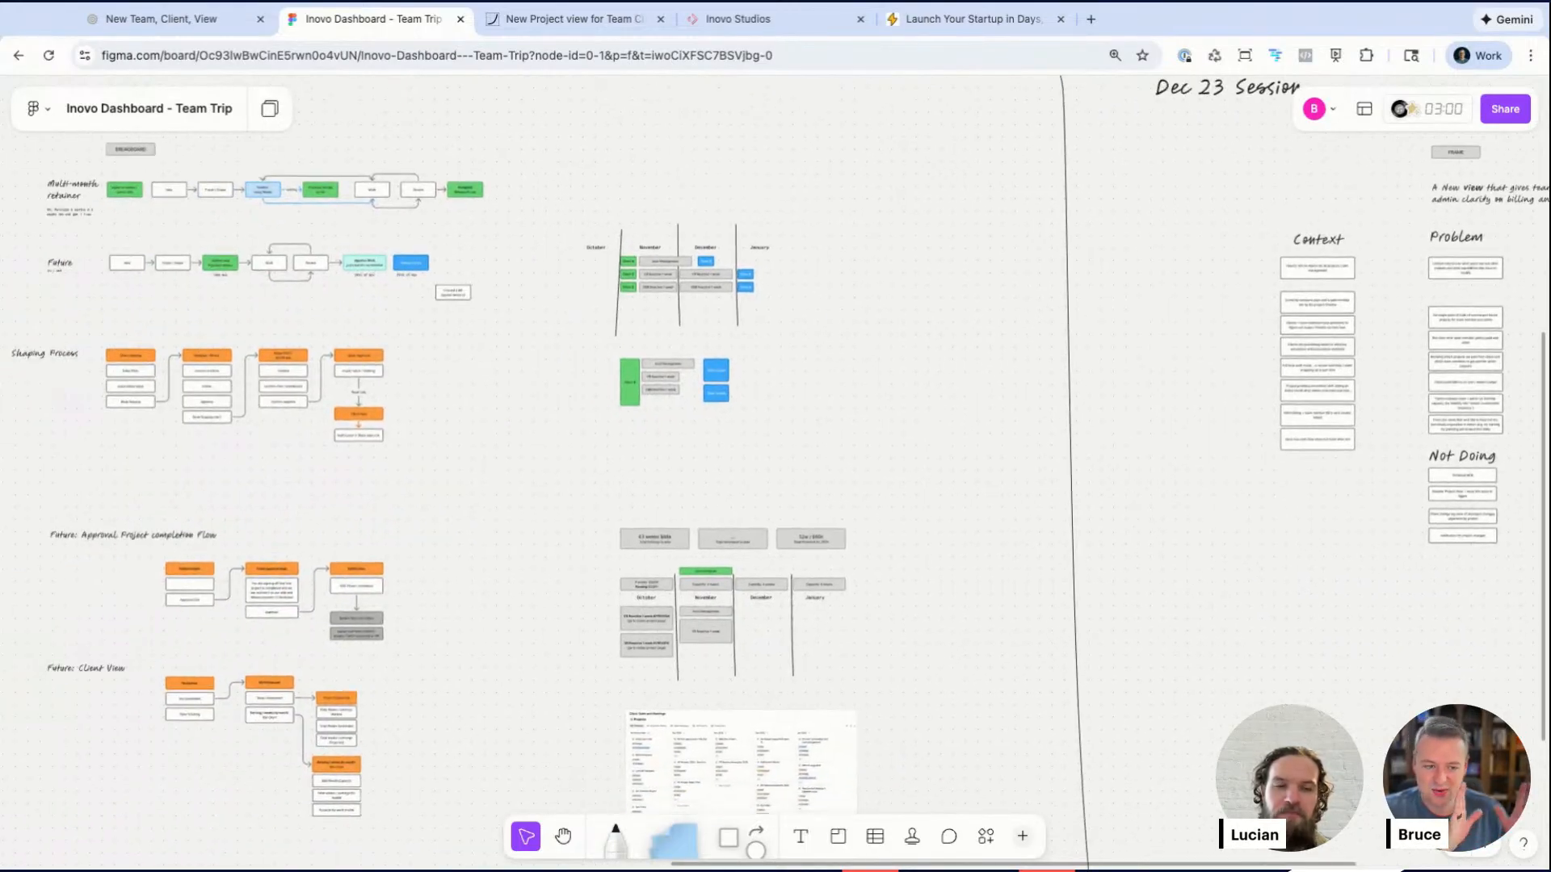
scroll(776, 485, "left", 15)
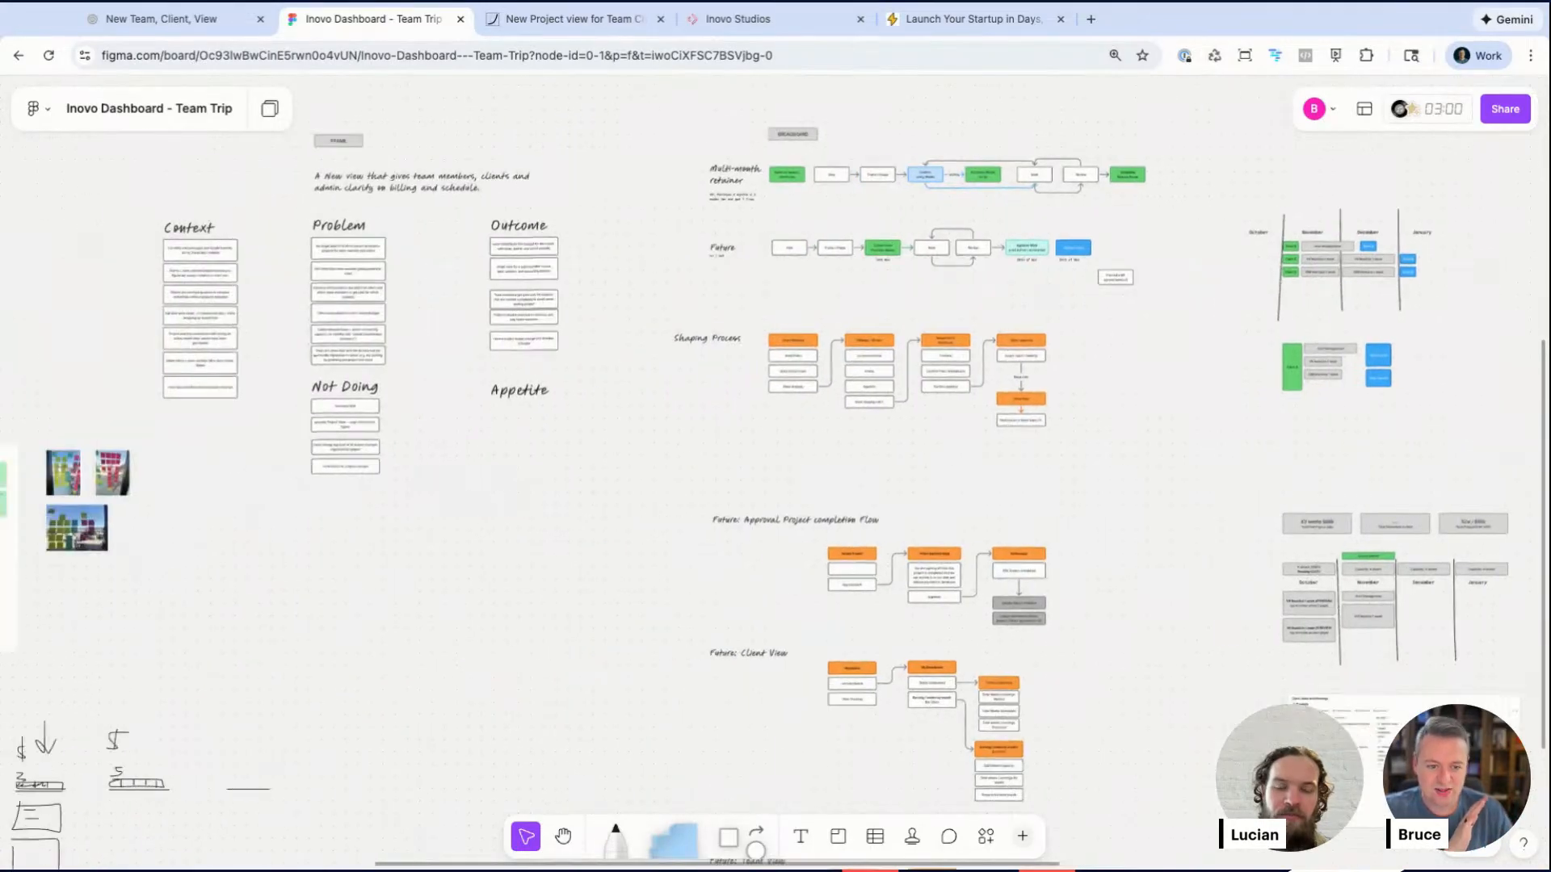
scroll(452, 395, "up", 5)
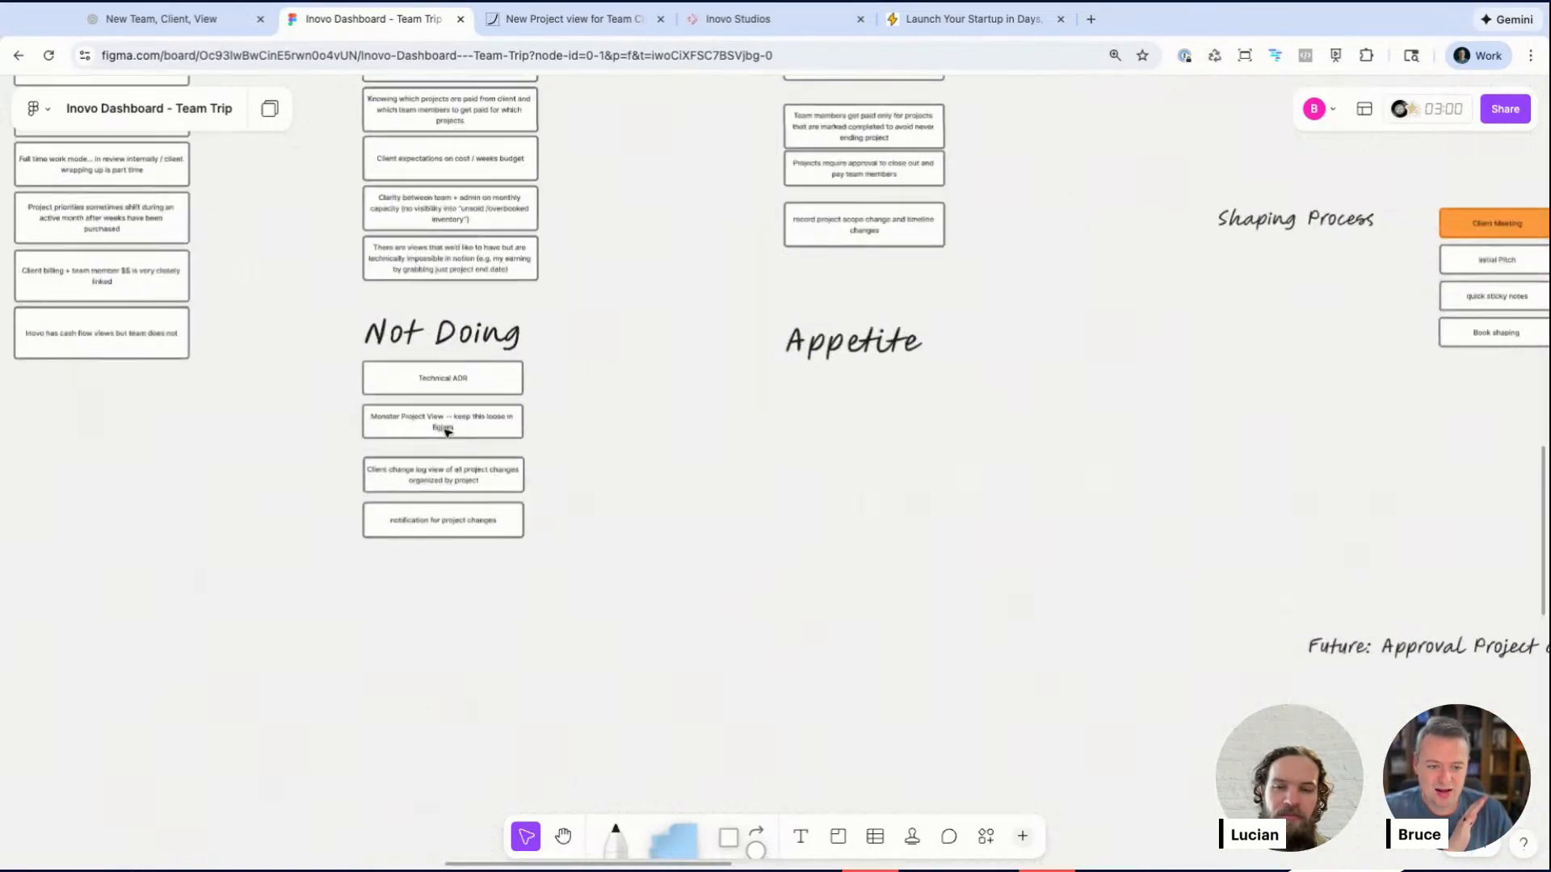
scroll(404, 492, "right", 15)
scroll(405, 492, "up", 6)
scroll(405, 491, "down", 3)
scroll(404, 492, "right", 20)
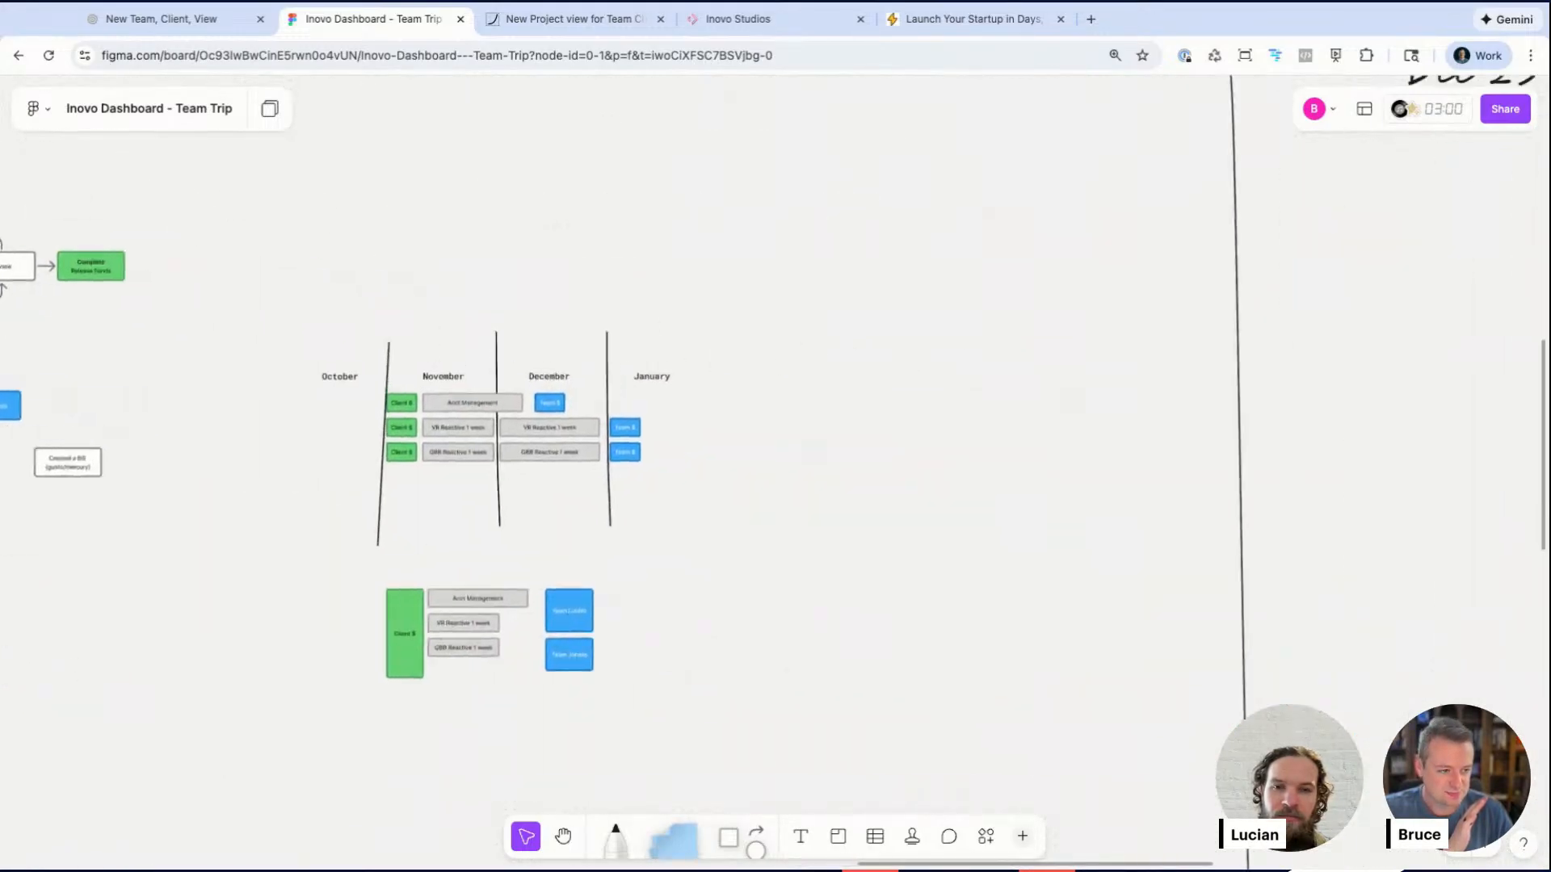
scroll(405, 491, "down", 3)
scroll(404, 491, "left", 10)
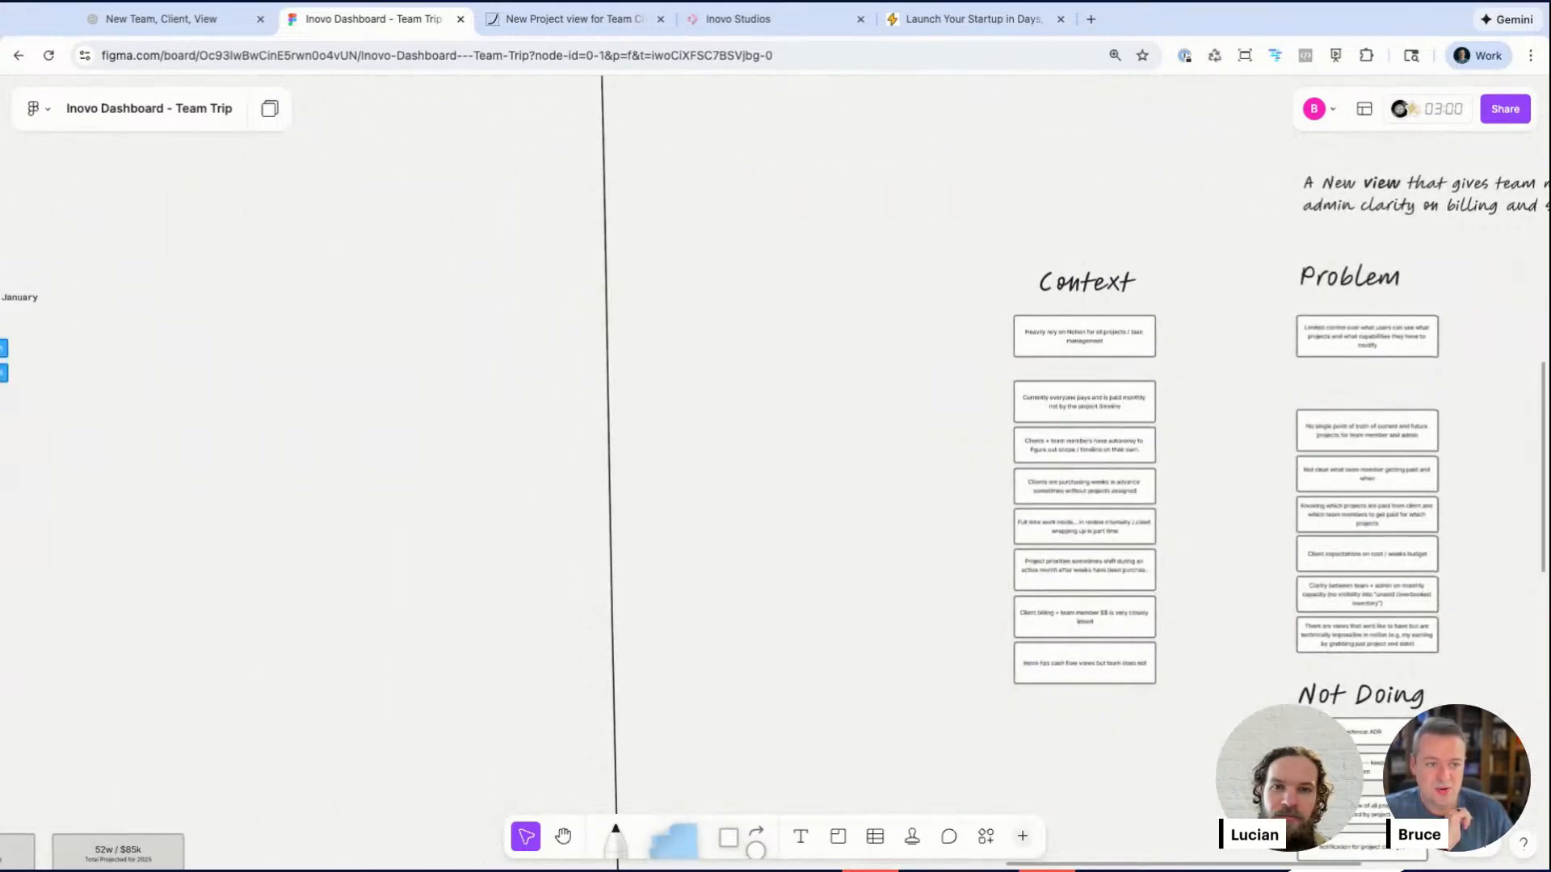
Step: Open inovo.io in a new browser tab and go to its Dashboard through the account menu
left_click(745, 29)
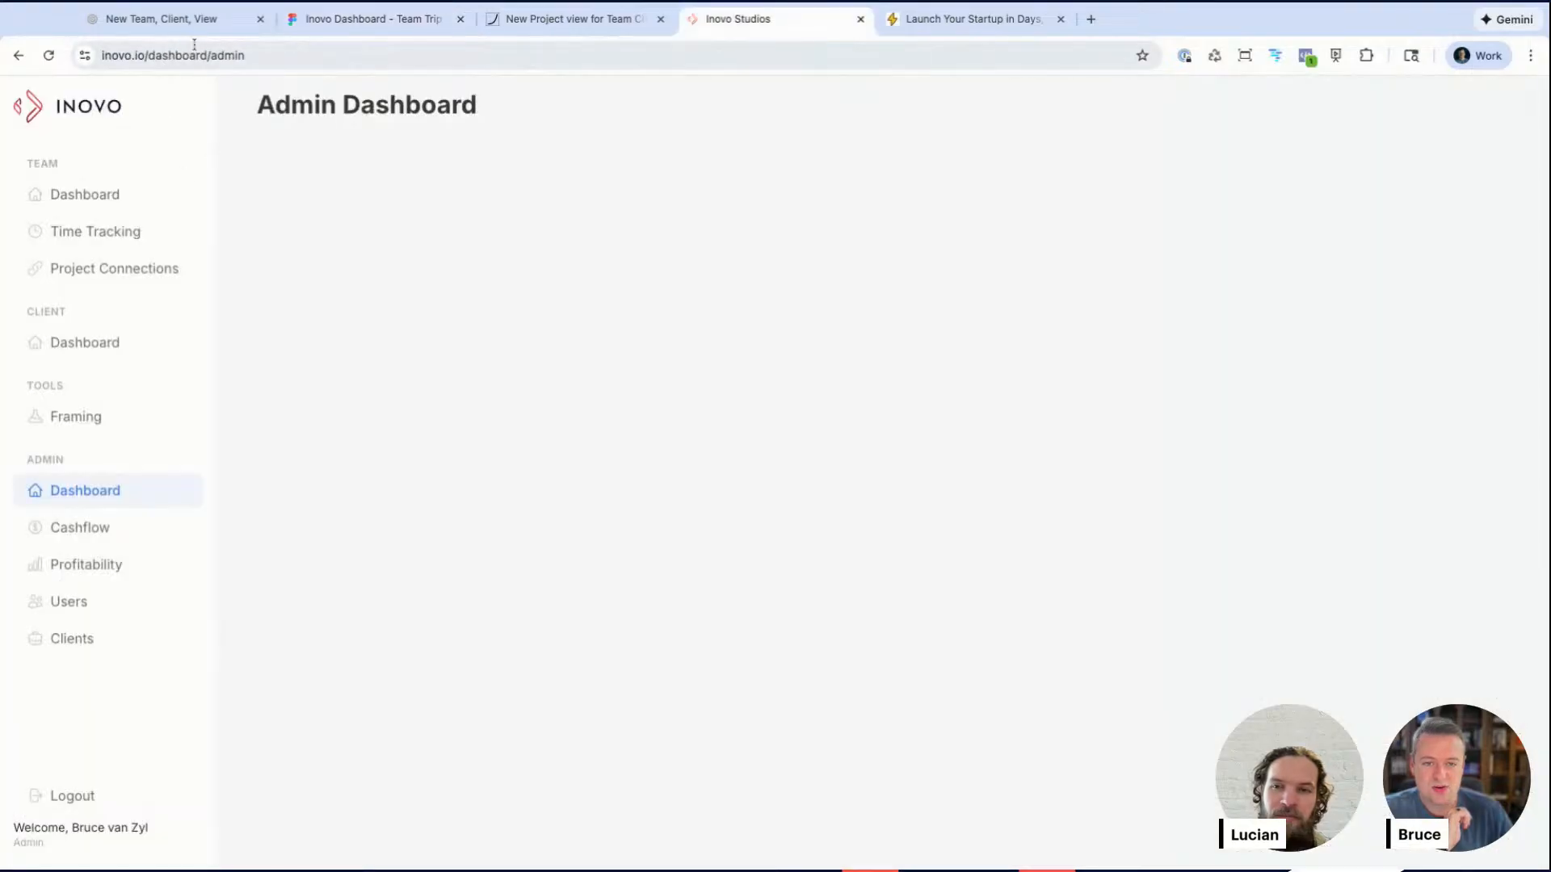
key("super+t")
type("inovo.io")
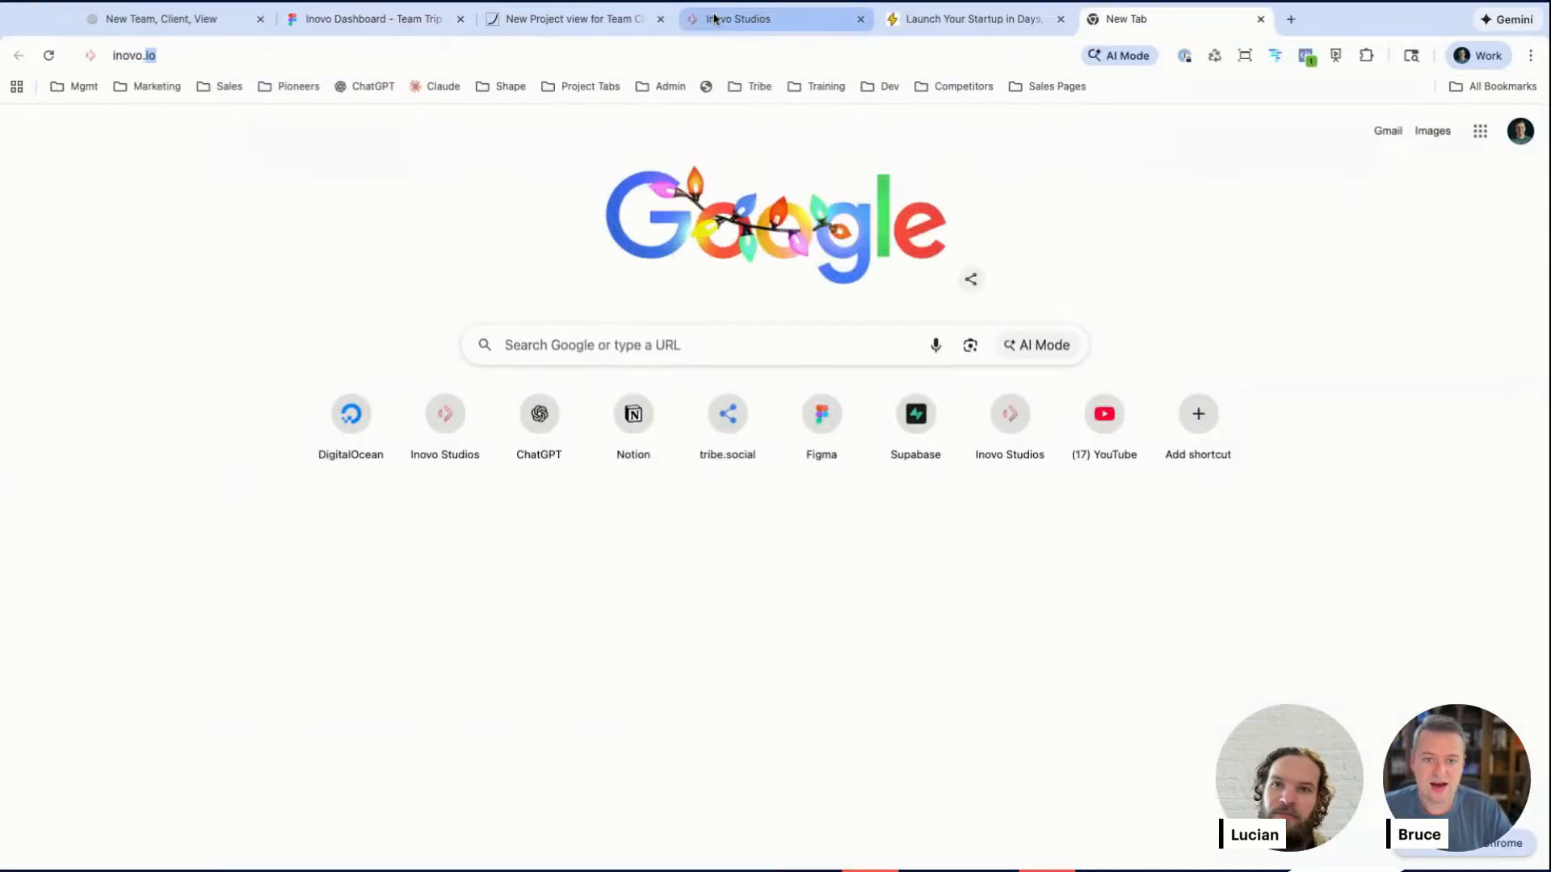
key("Return")
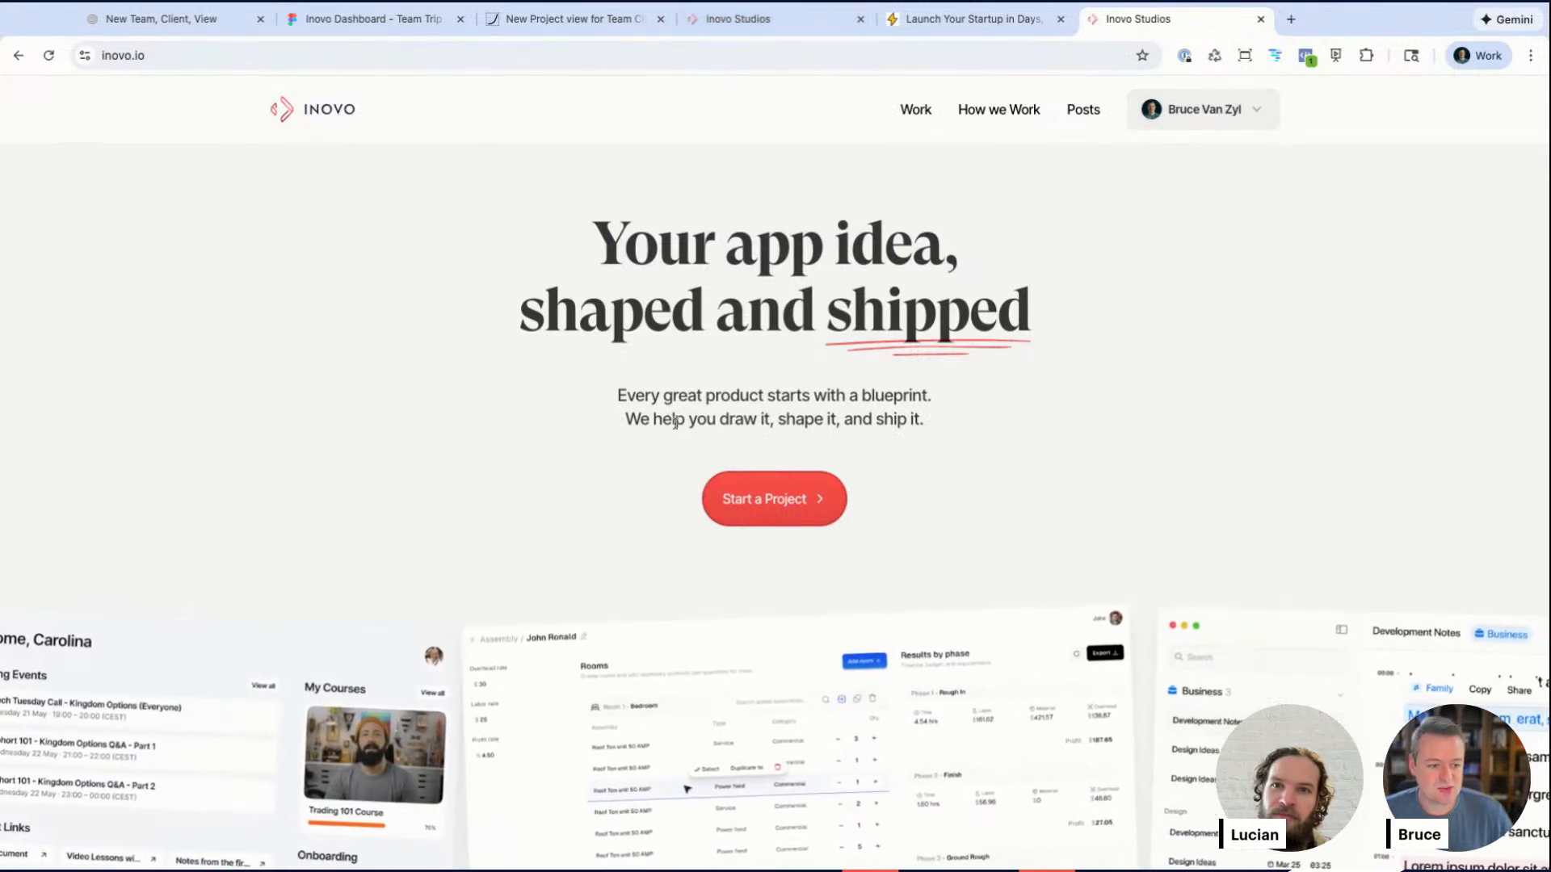
scroll(682, 447, "down", 5)
scroll(681, 447, "up", 5)
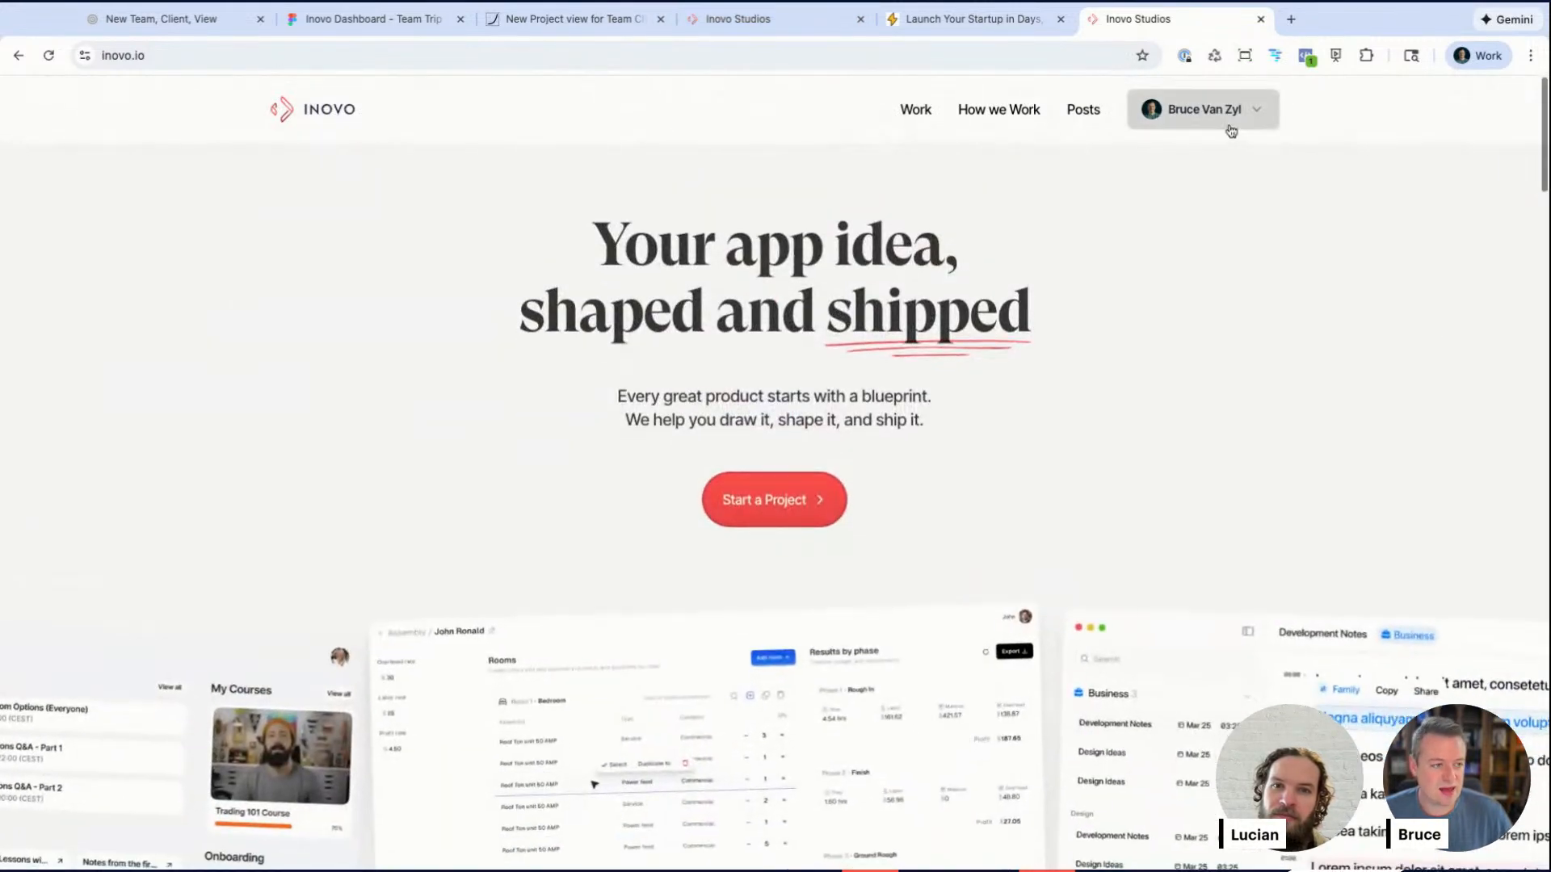
left_click(1229, 117)
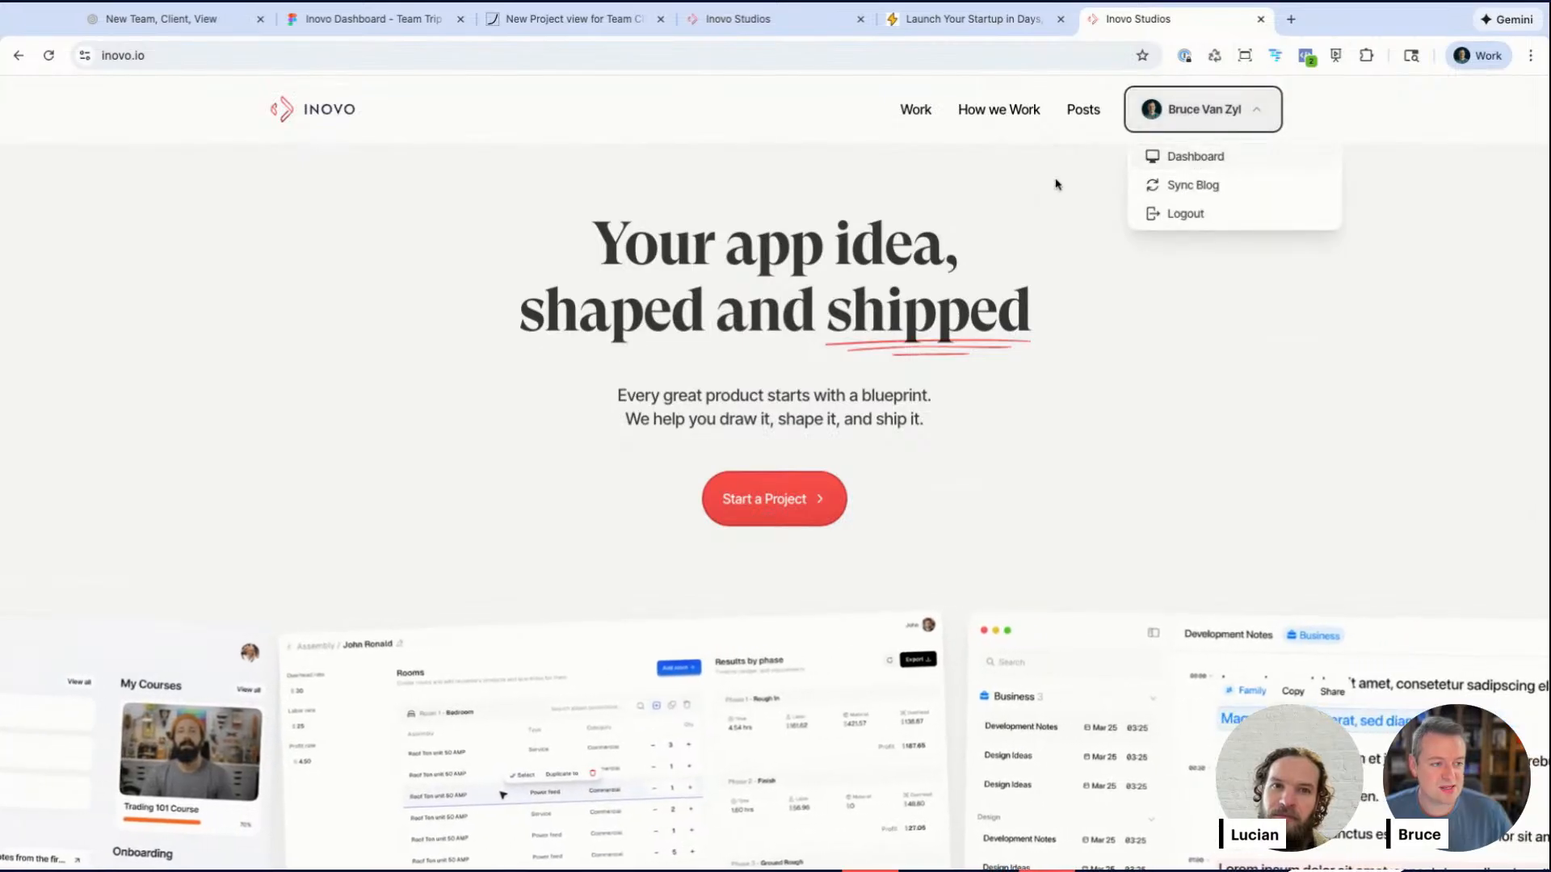
left_click(1222, 110)
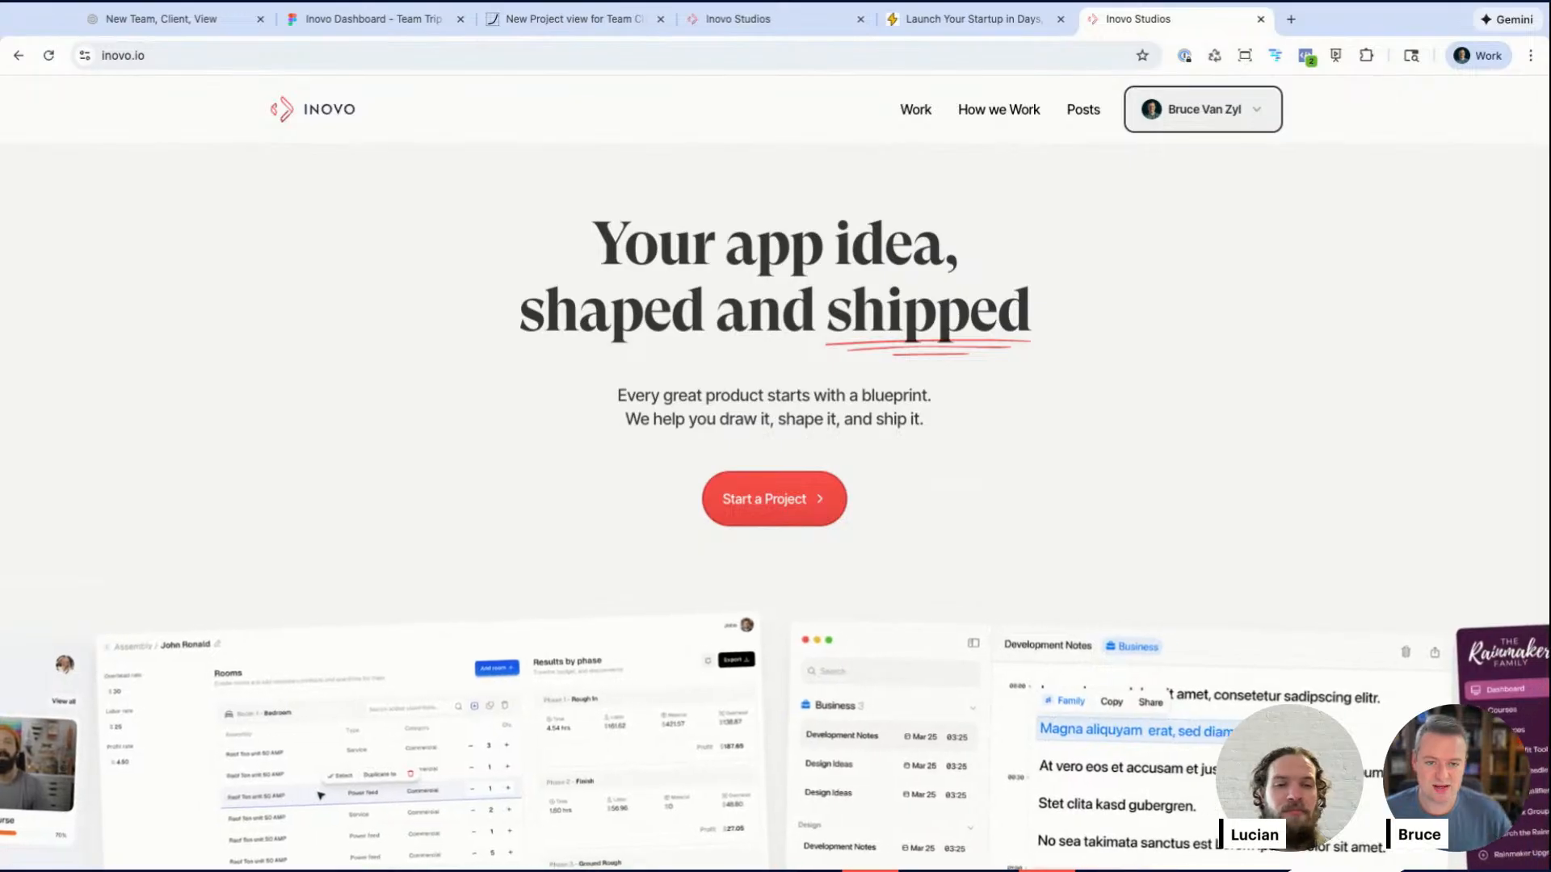
left_click(1205, 111)
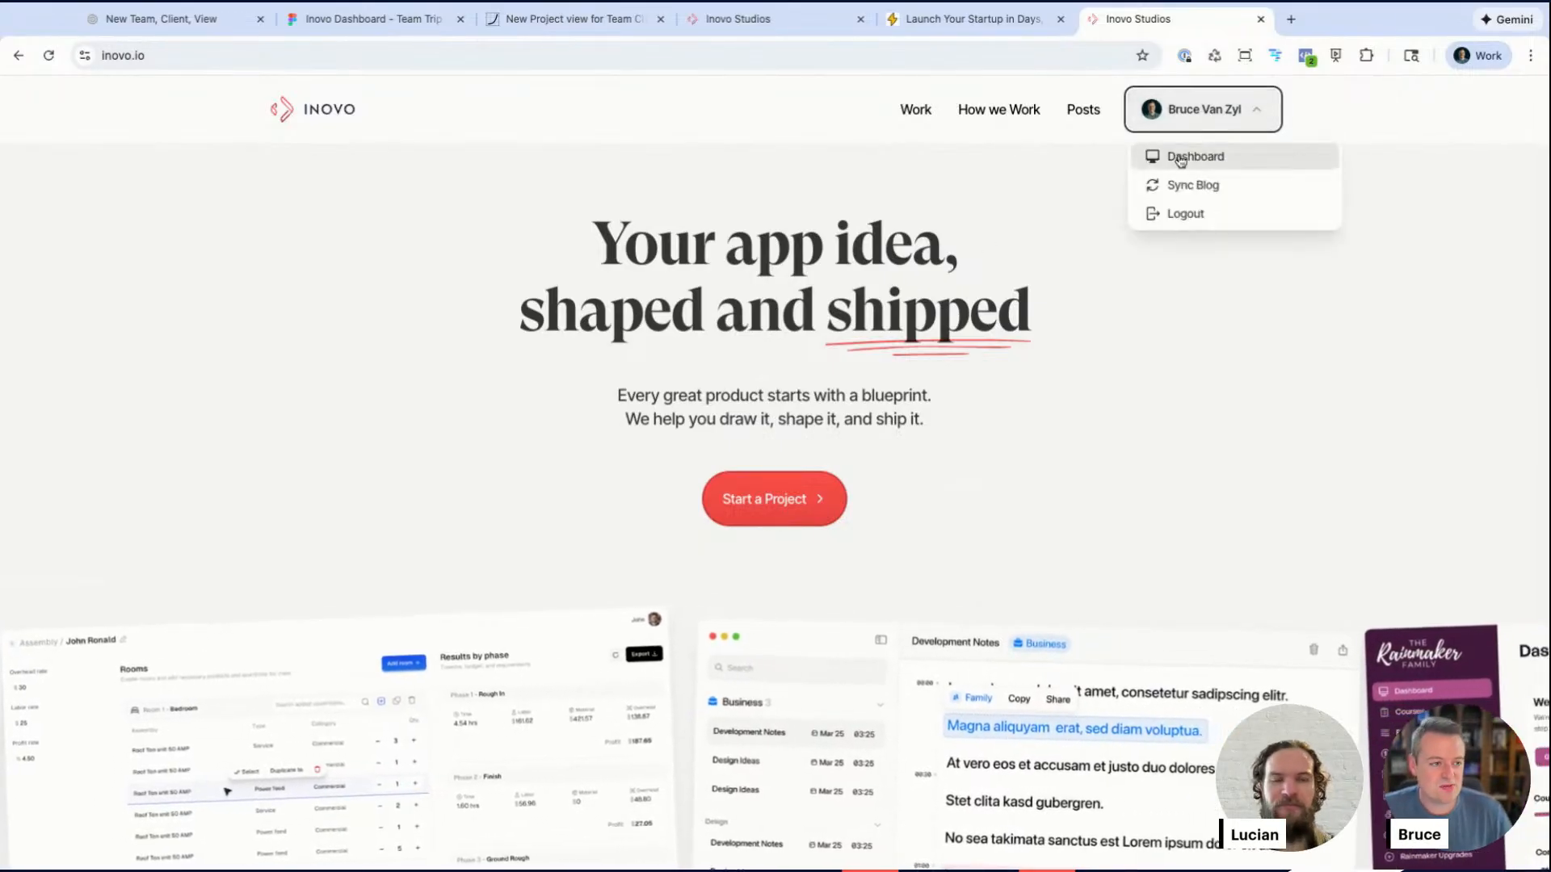
left_click(1180, 158)
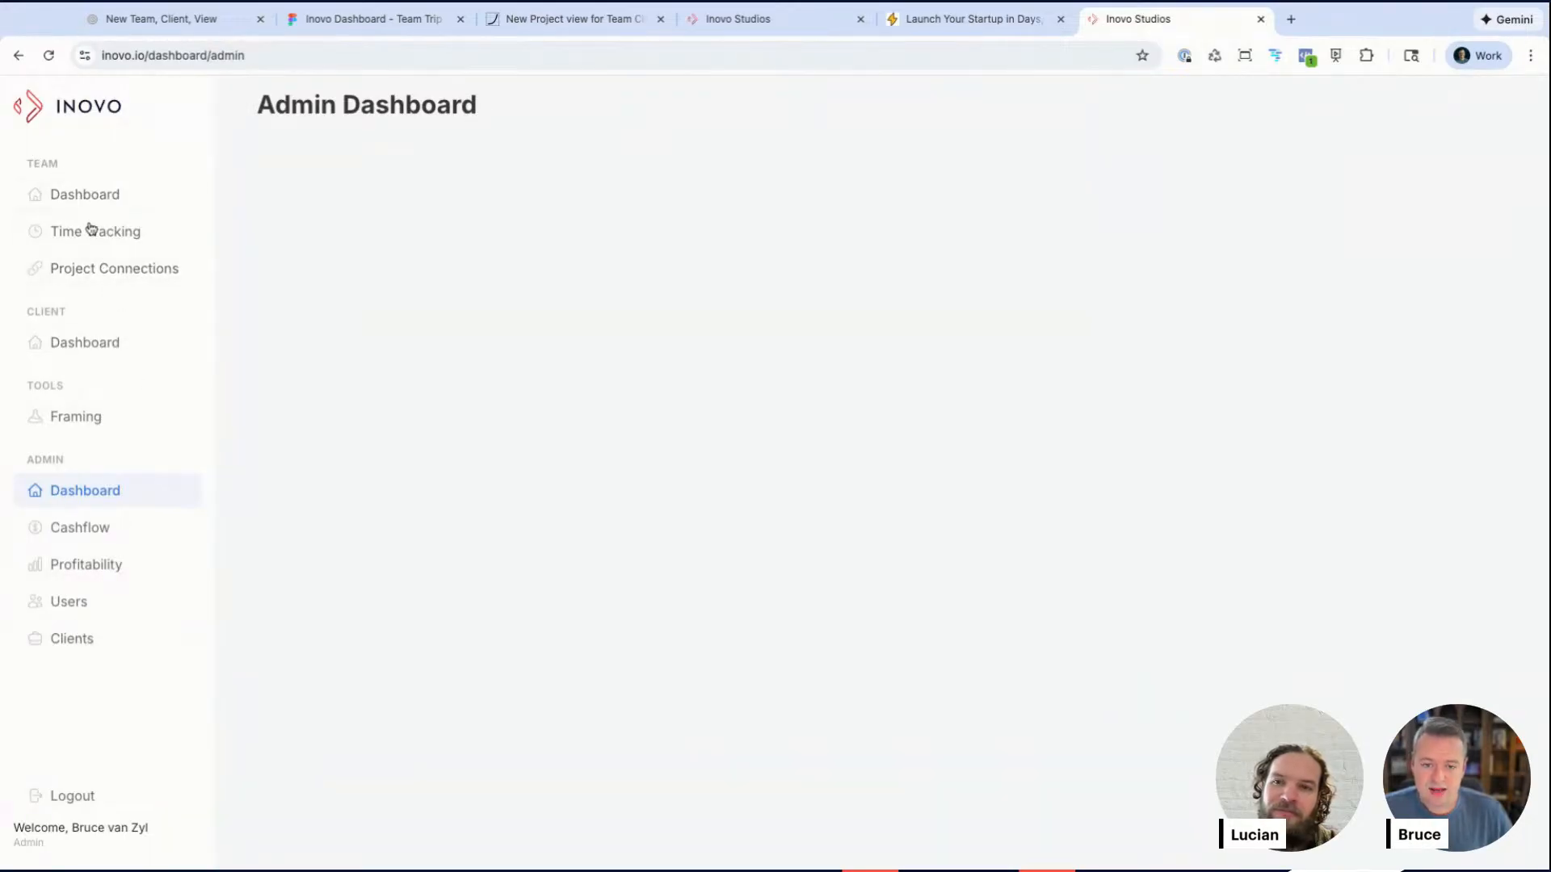
Step: Open the client dashboard and switch the selected client to God Behind Bars
left_click(90, 350)
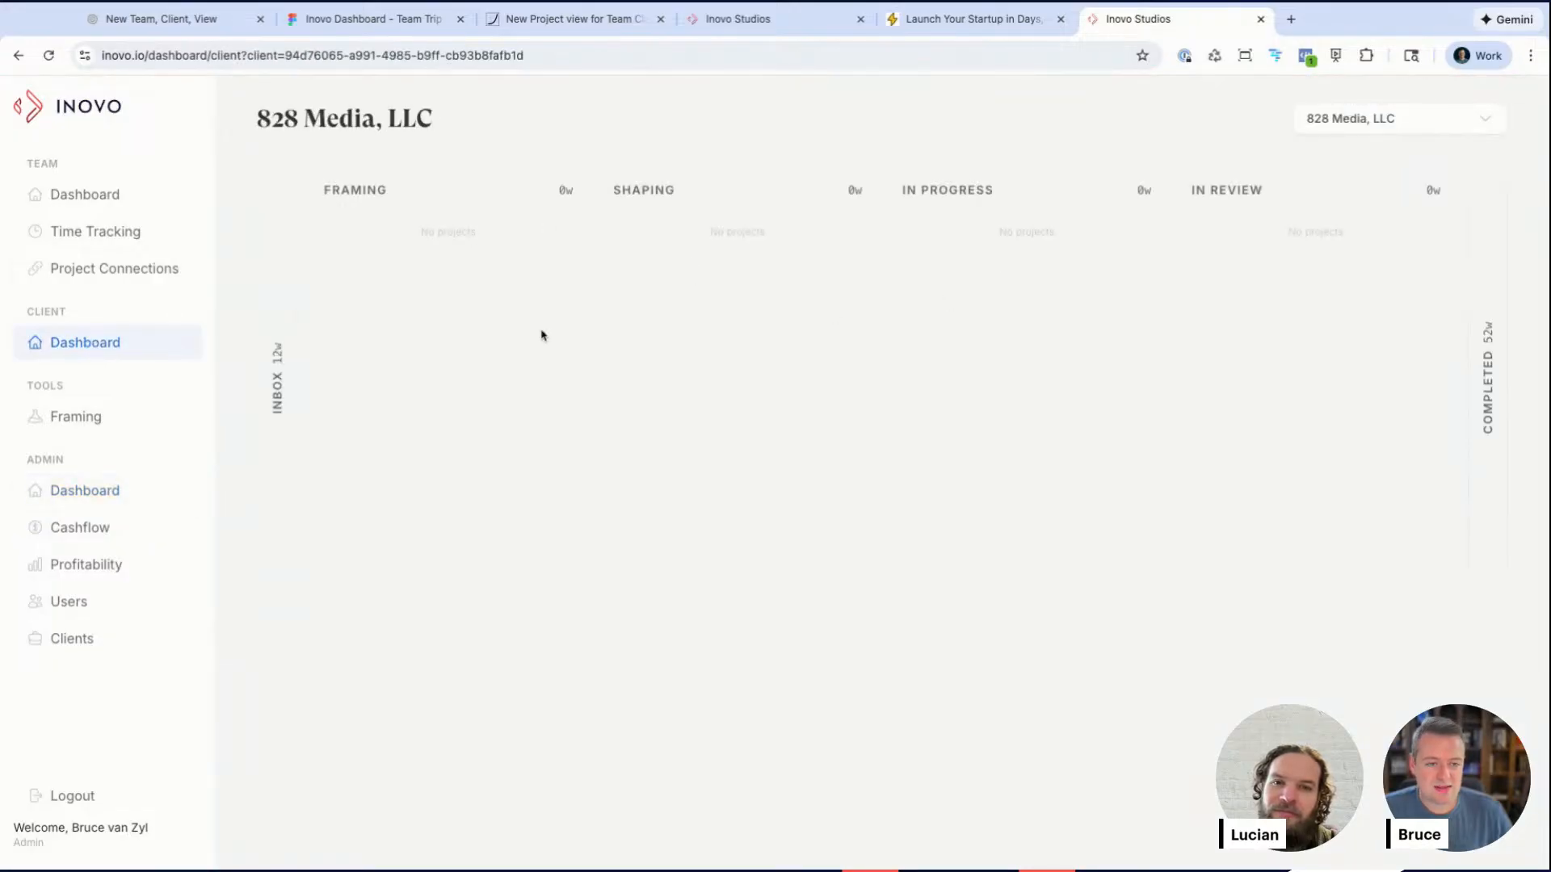
left_click(1422, 119)
scroll(1423, 243, "down", 5)
scroll(1423, 246, "down", 5)
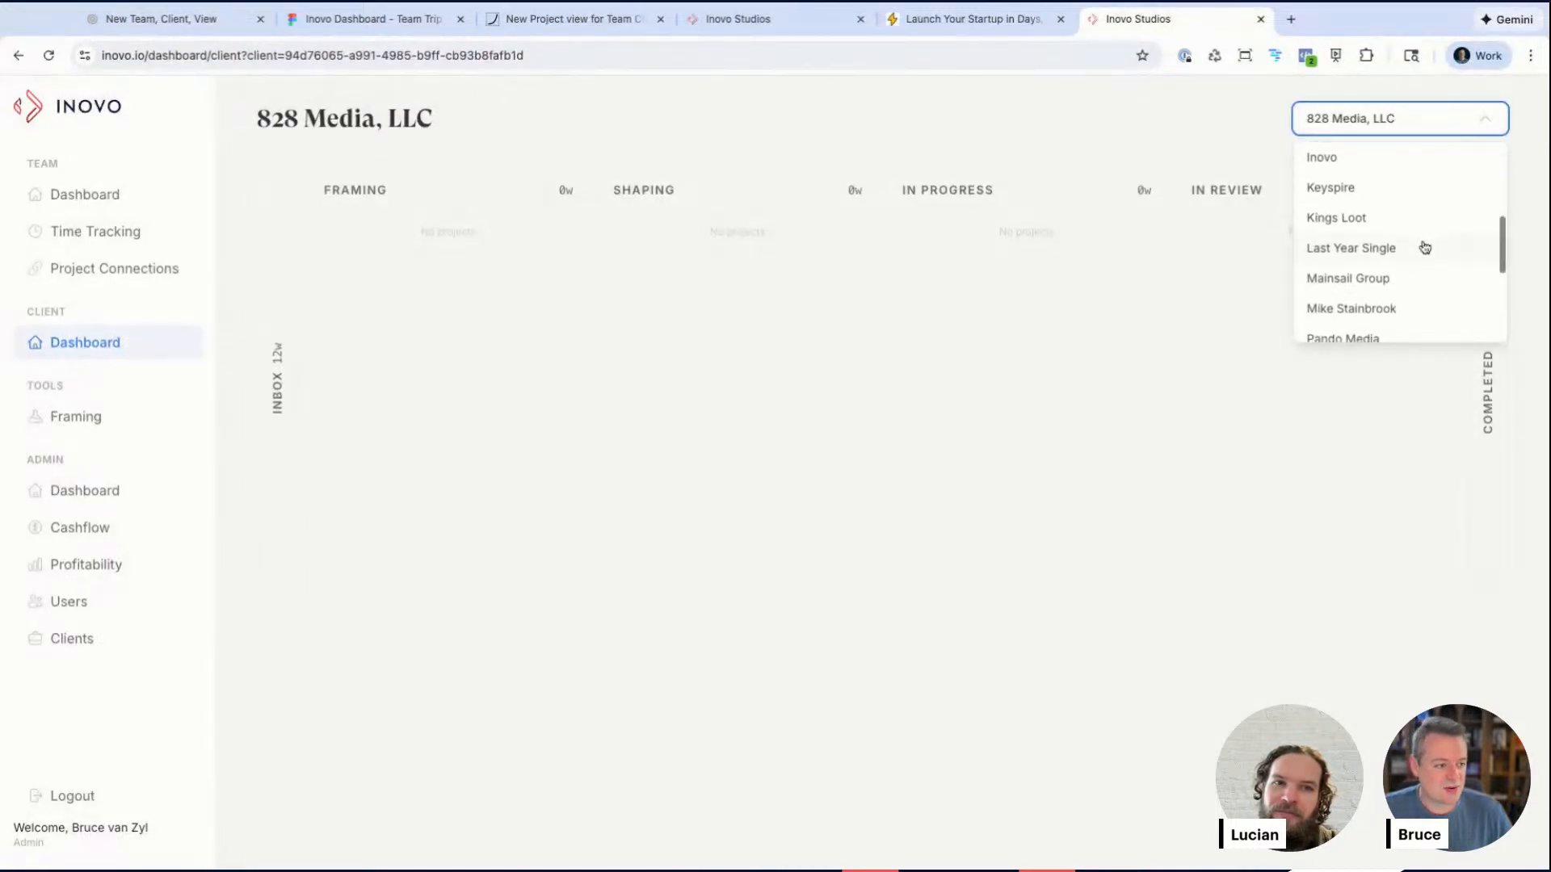
scroll(1402, 253, "up", 6)
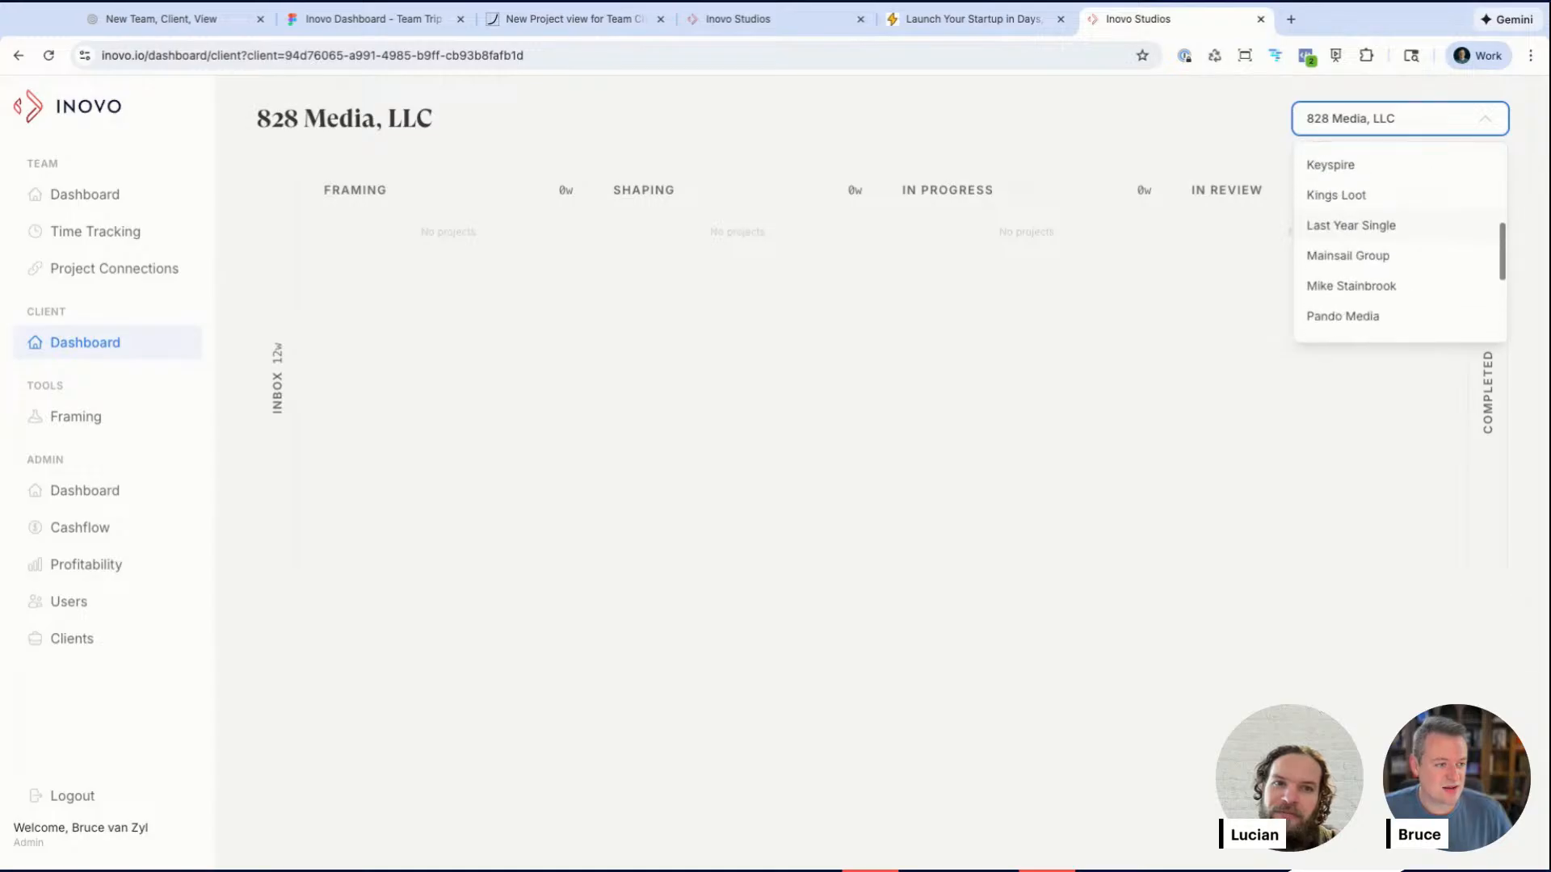
left_click(1402, 249)
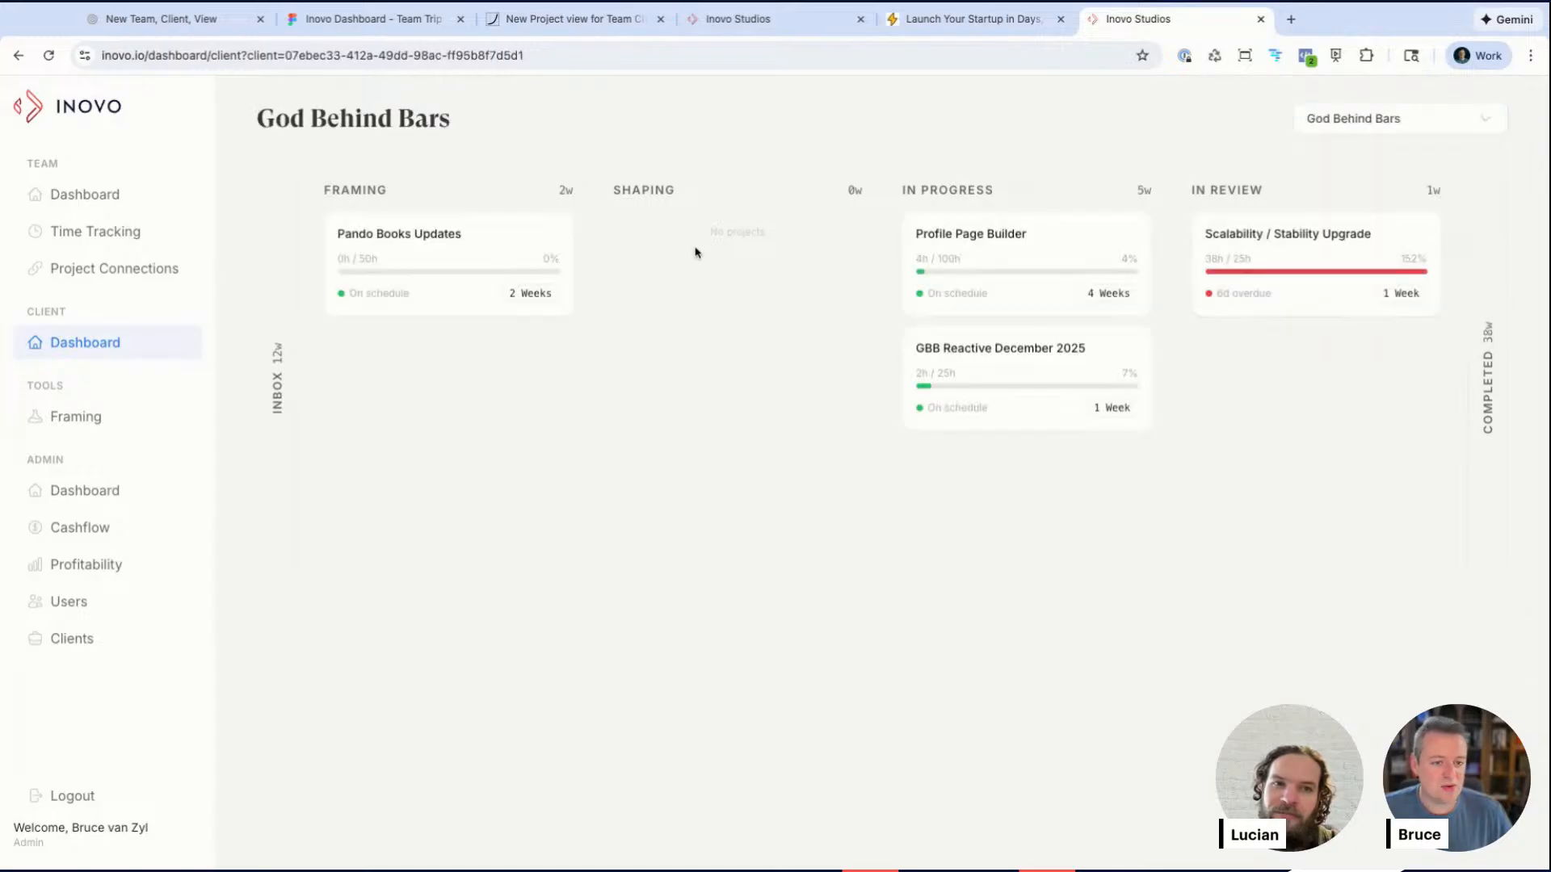
Step: Compare the board's monthly timeline mockup with the God Behind Bars client dashboard
left_click(401, 19)
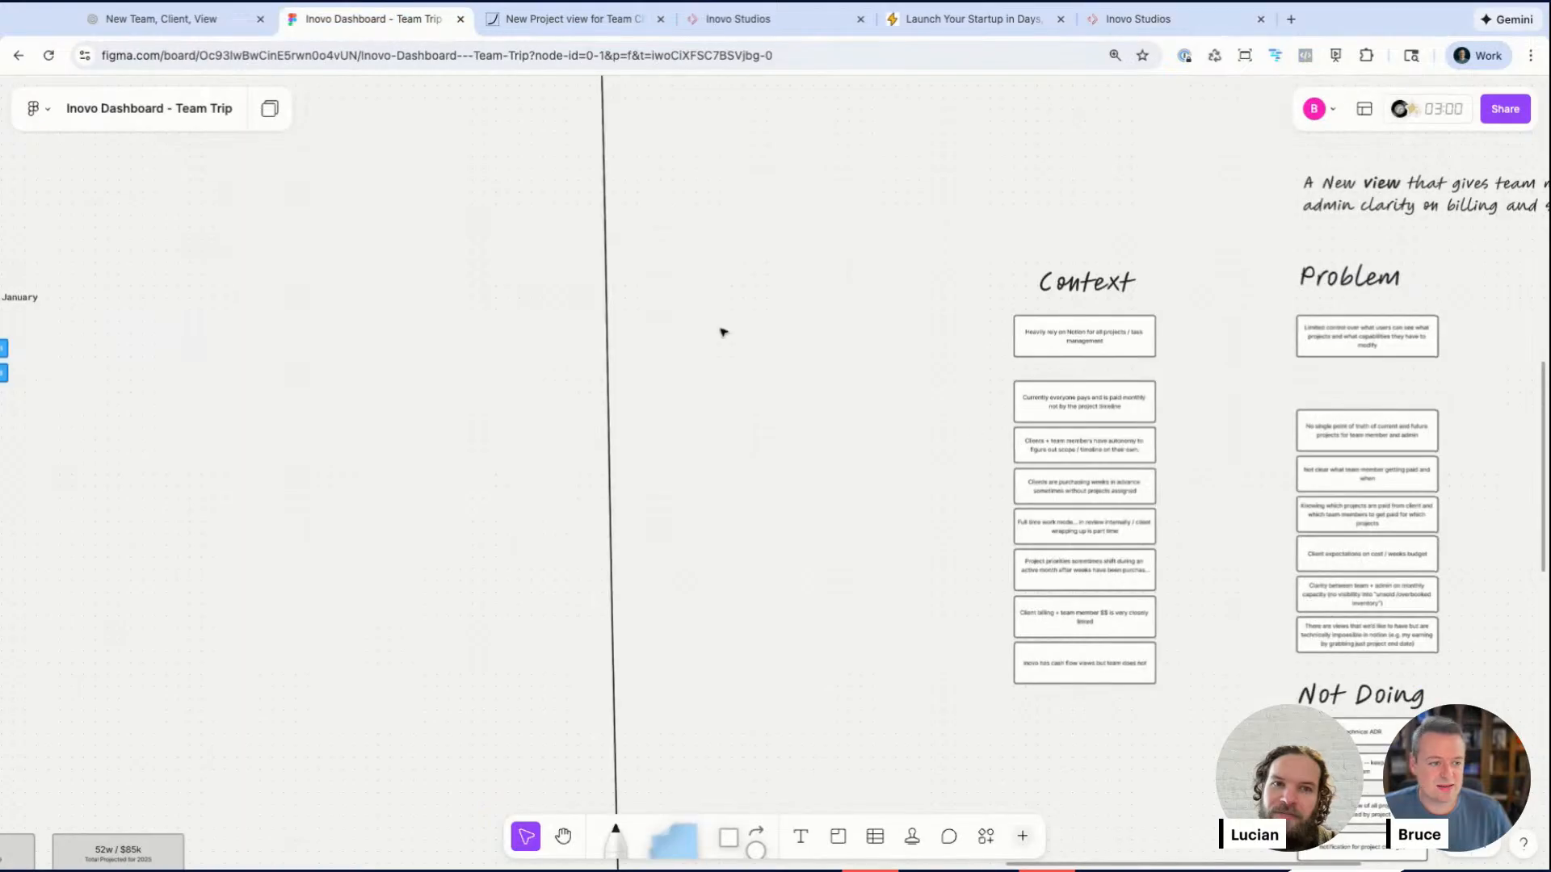
scroll(969, 438, "left", 5)
scroll(893, 440, "up", 5)
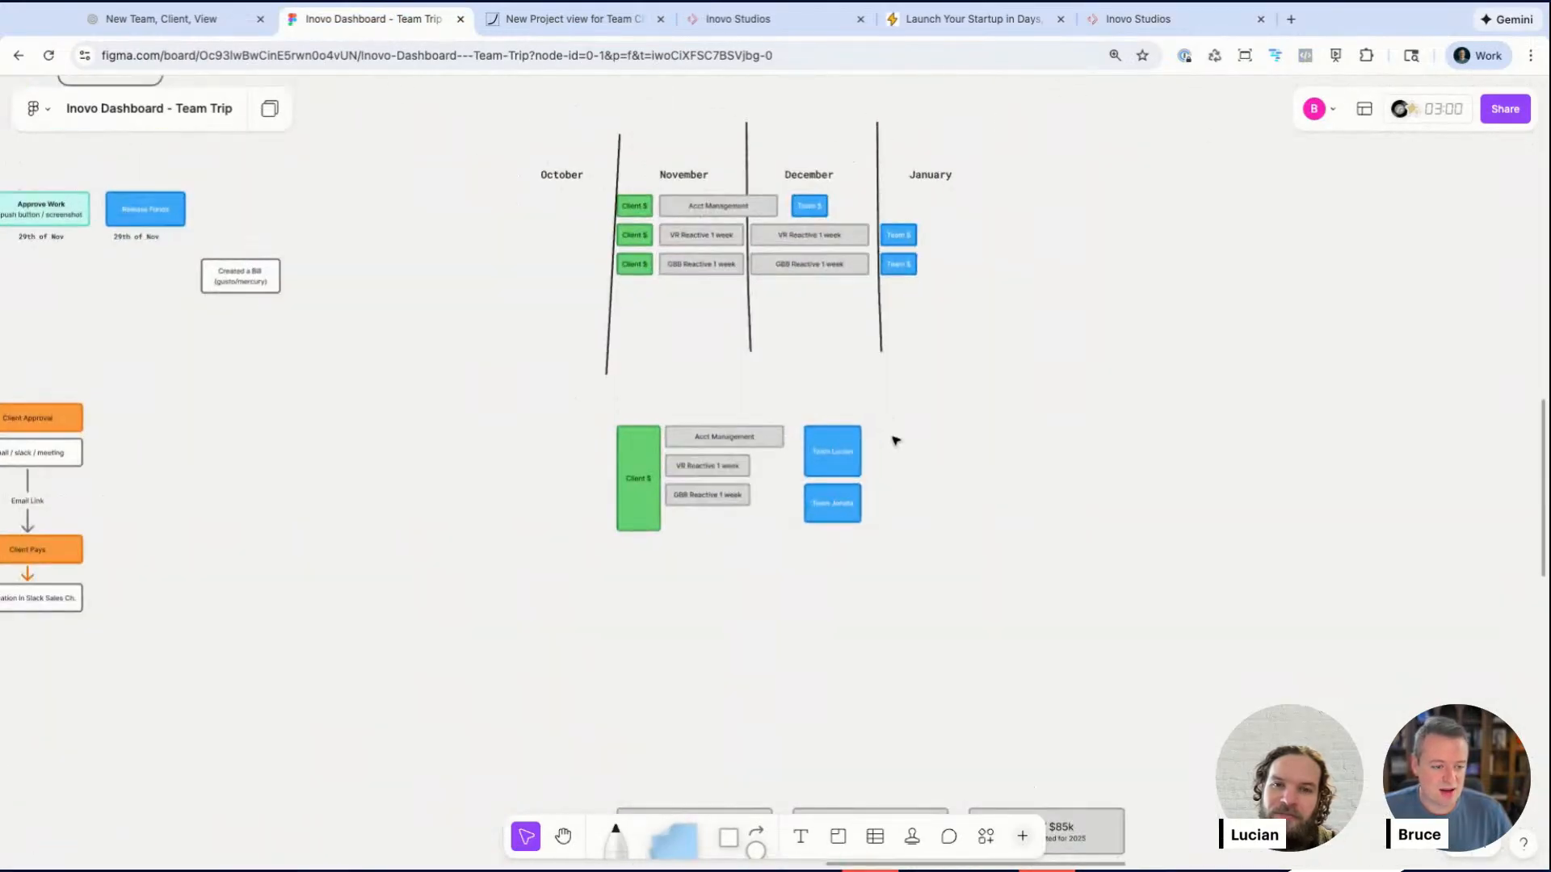
scroll(864, 438, "down", 5)
left_click(1162, 16)
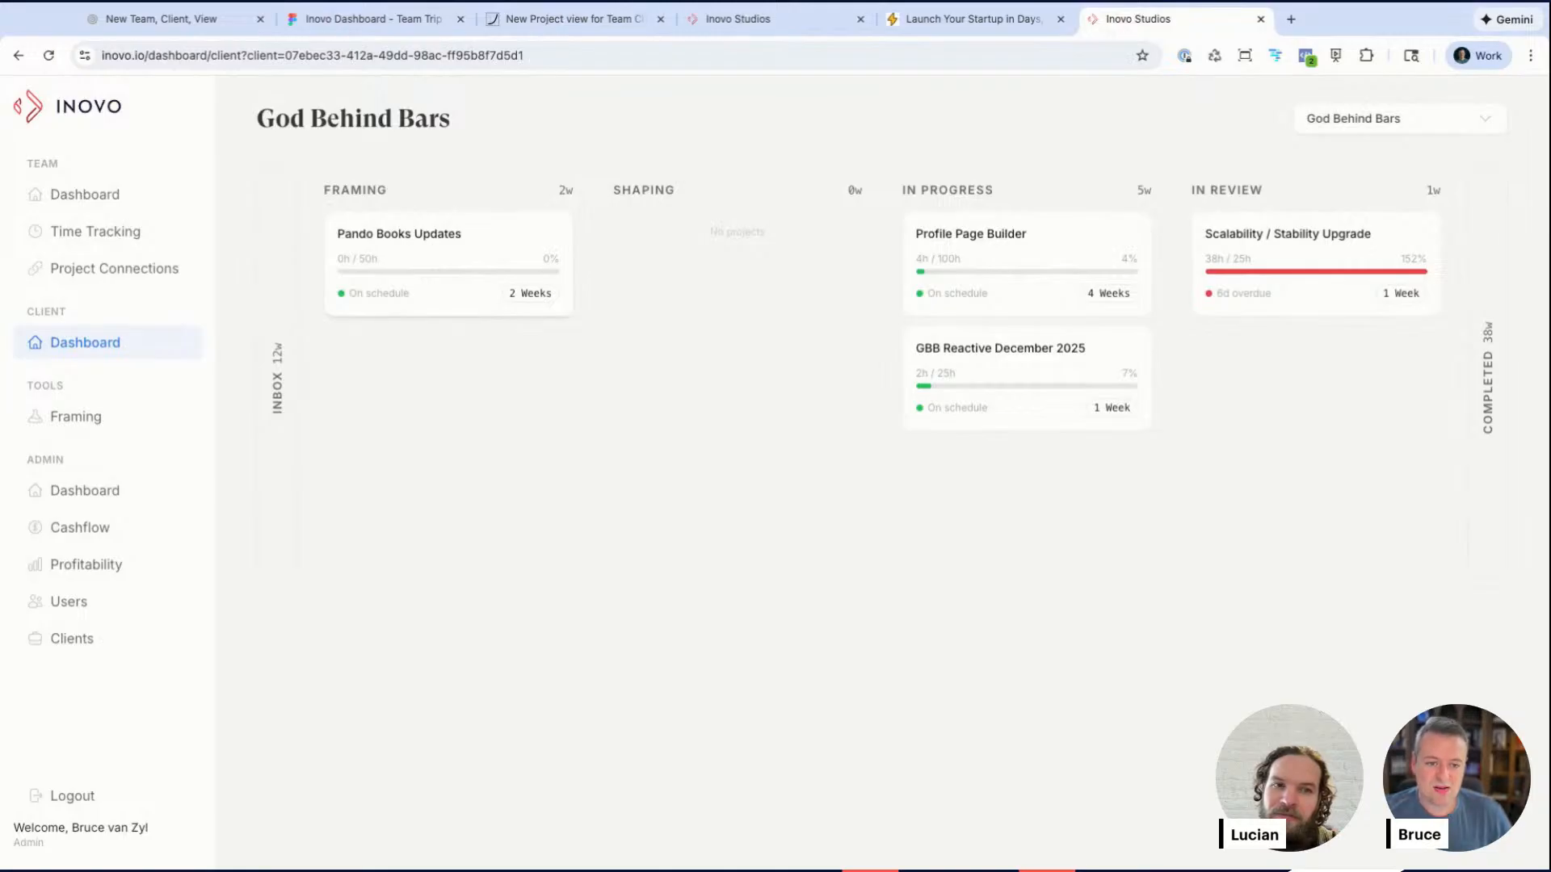
Step: Expand and collapse the Inbox and Completed columns on the God Behind Bars client dashboard to inspect their projects
mouse_move(405, 256)
left_mouse_down()
mouse_move(670, 248)
mouse_move(407, 255)
left_mouse_up()
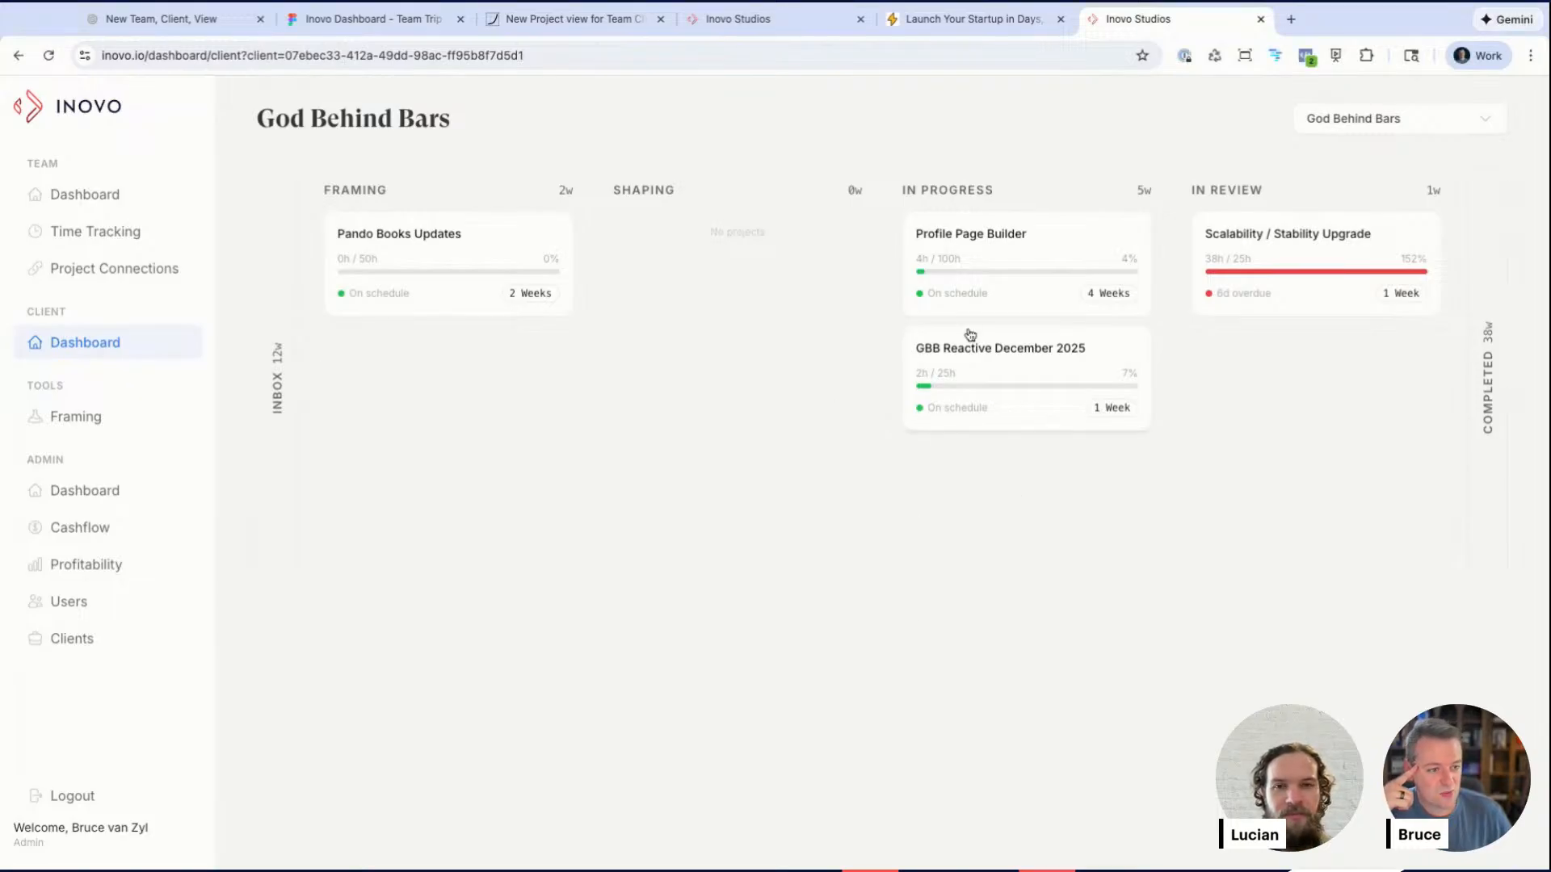
left_click(291, 374)
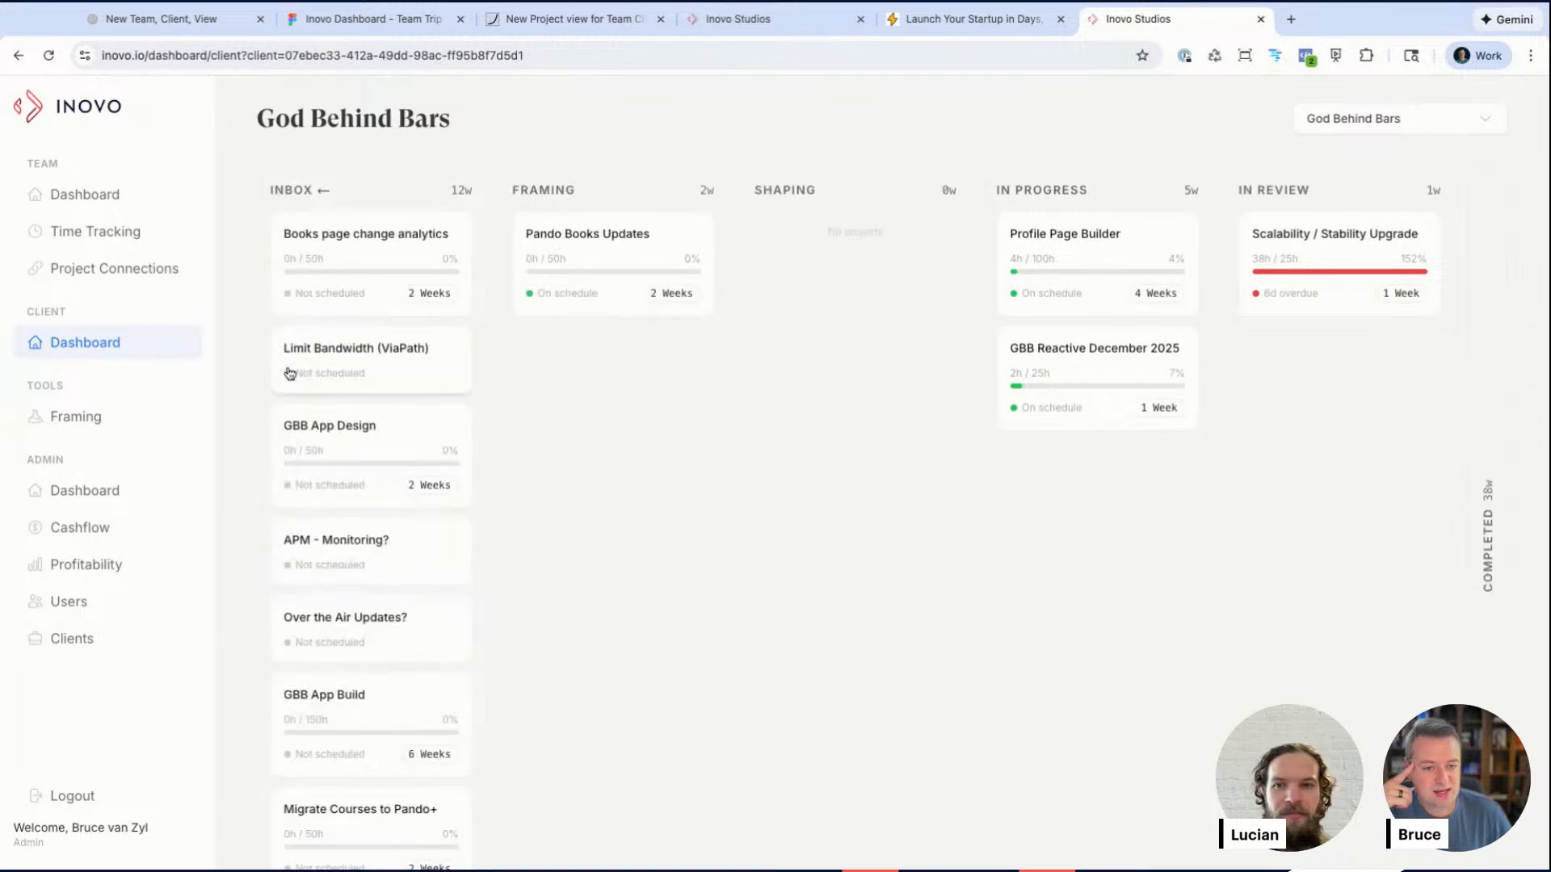
scroll(331, 404, "down", 1)
scroll(380, 323, "up", 1)
scroll(399, 422, "down", 1)
scroll(398, 415, "up", 1)
left_click(310, 197)
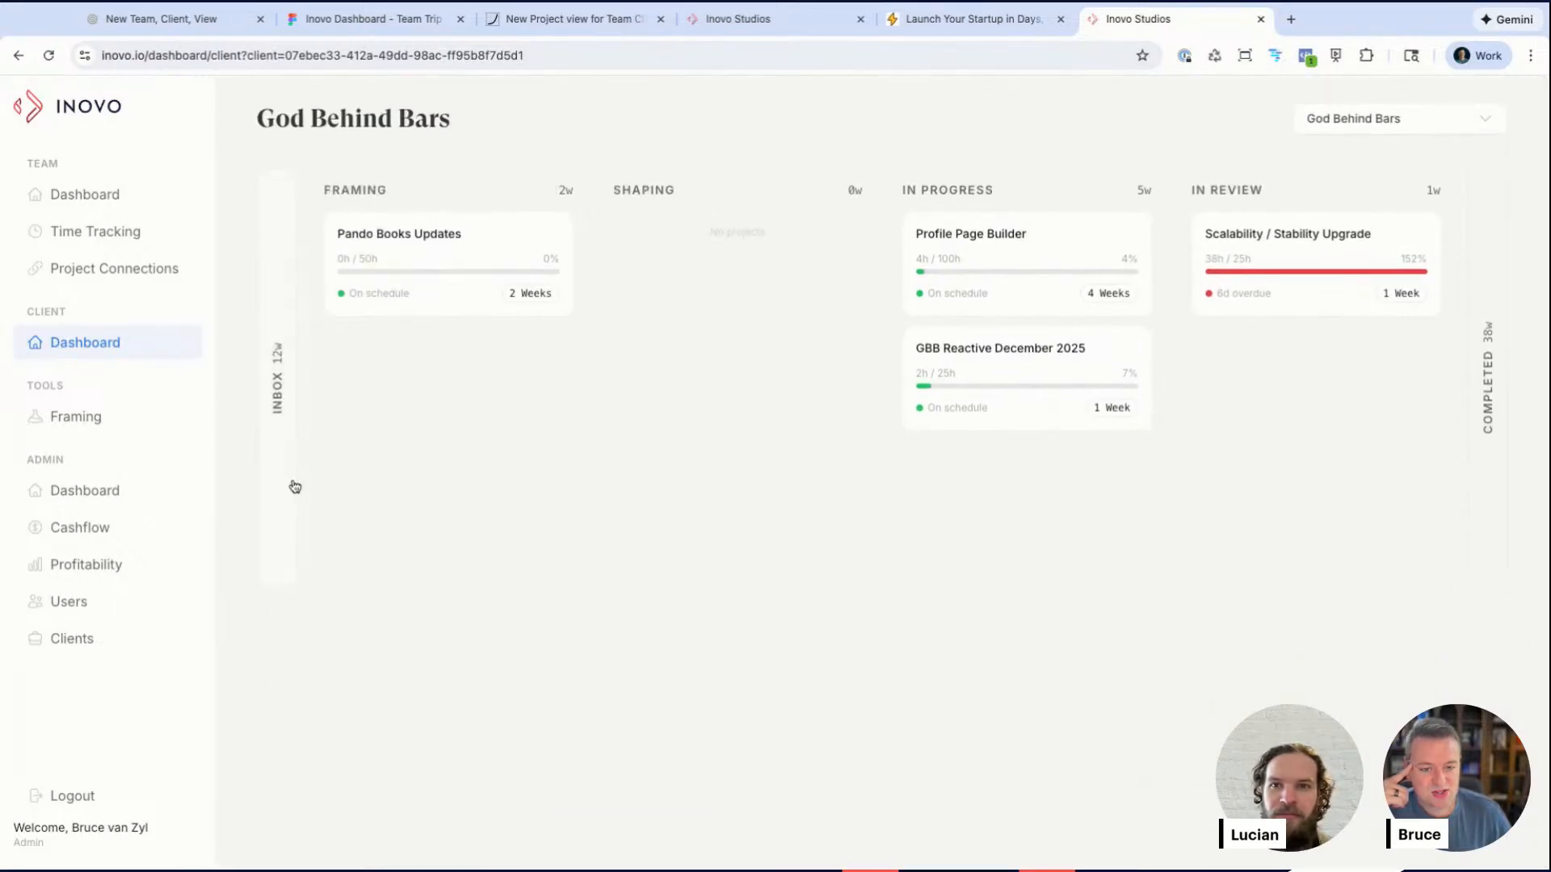
left_click(1500, 372)
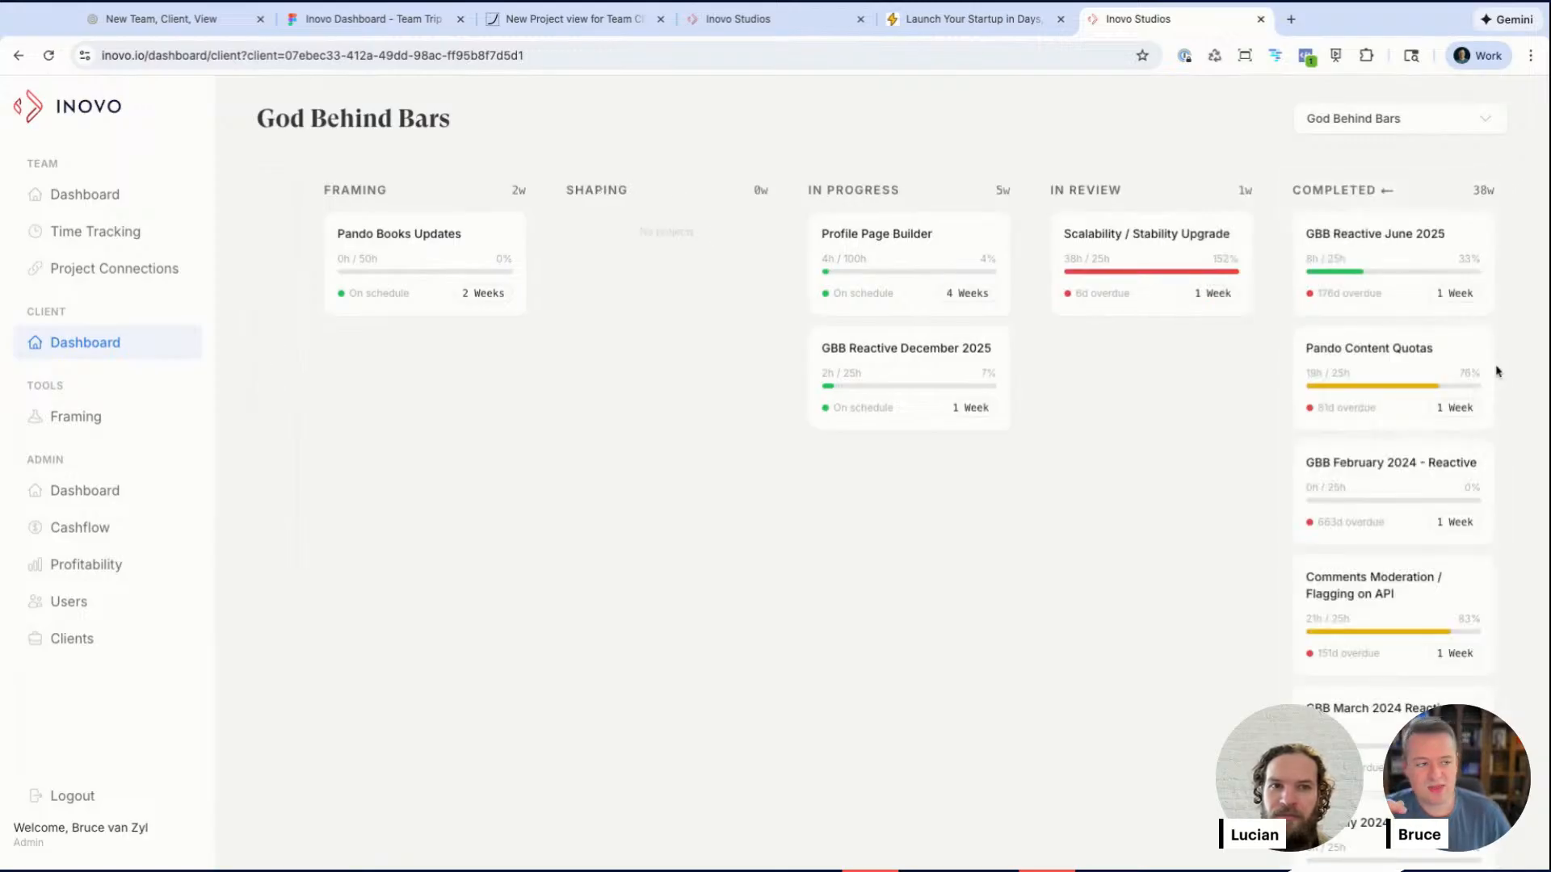
left_click(1366, 195)
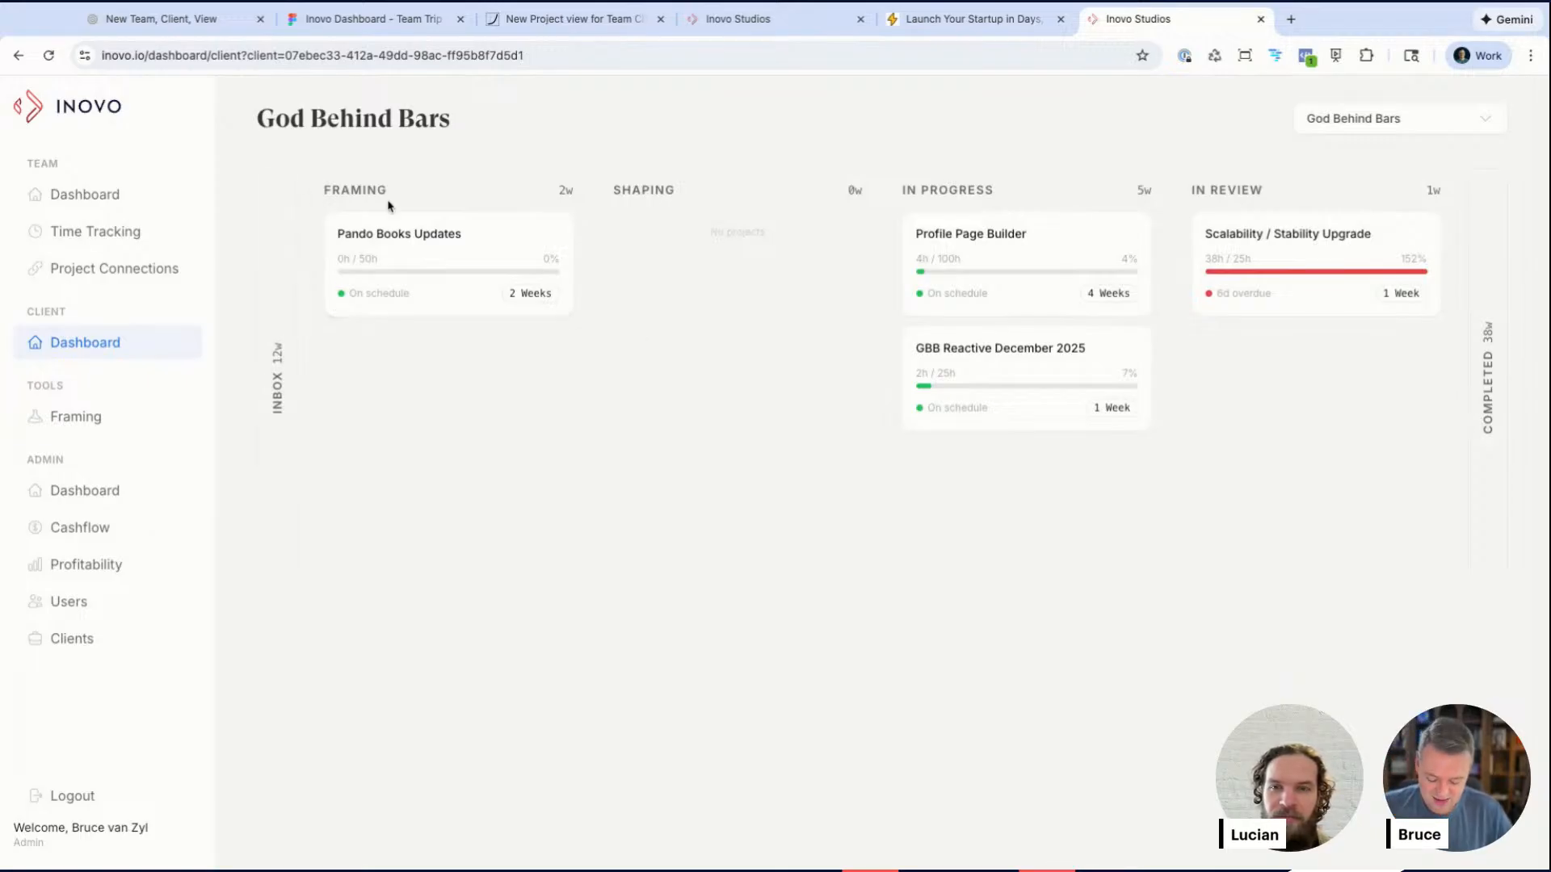
Step: Open fizzy.do in a new tab and scroll through its kanban board demo
key("ctrl+t")
type("fizzy.")
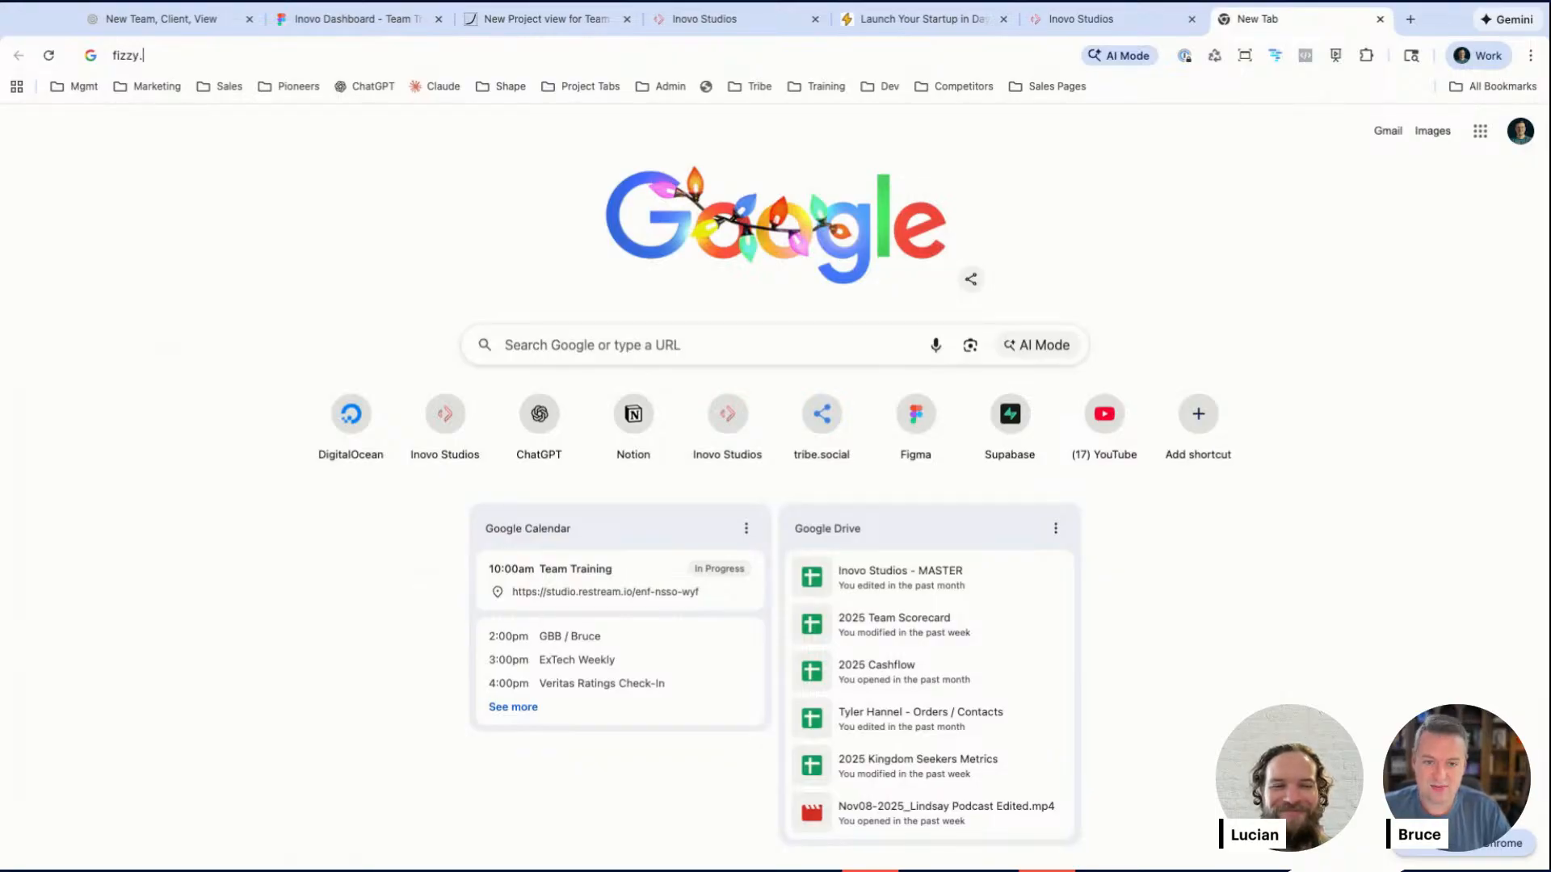
type("do")
key("Return")
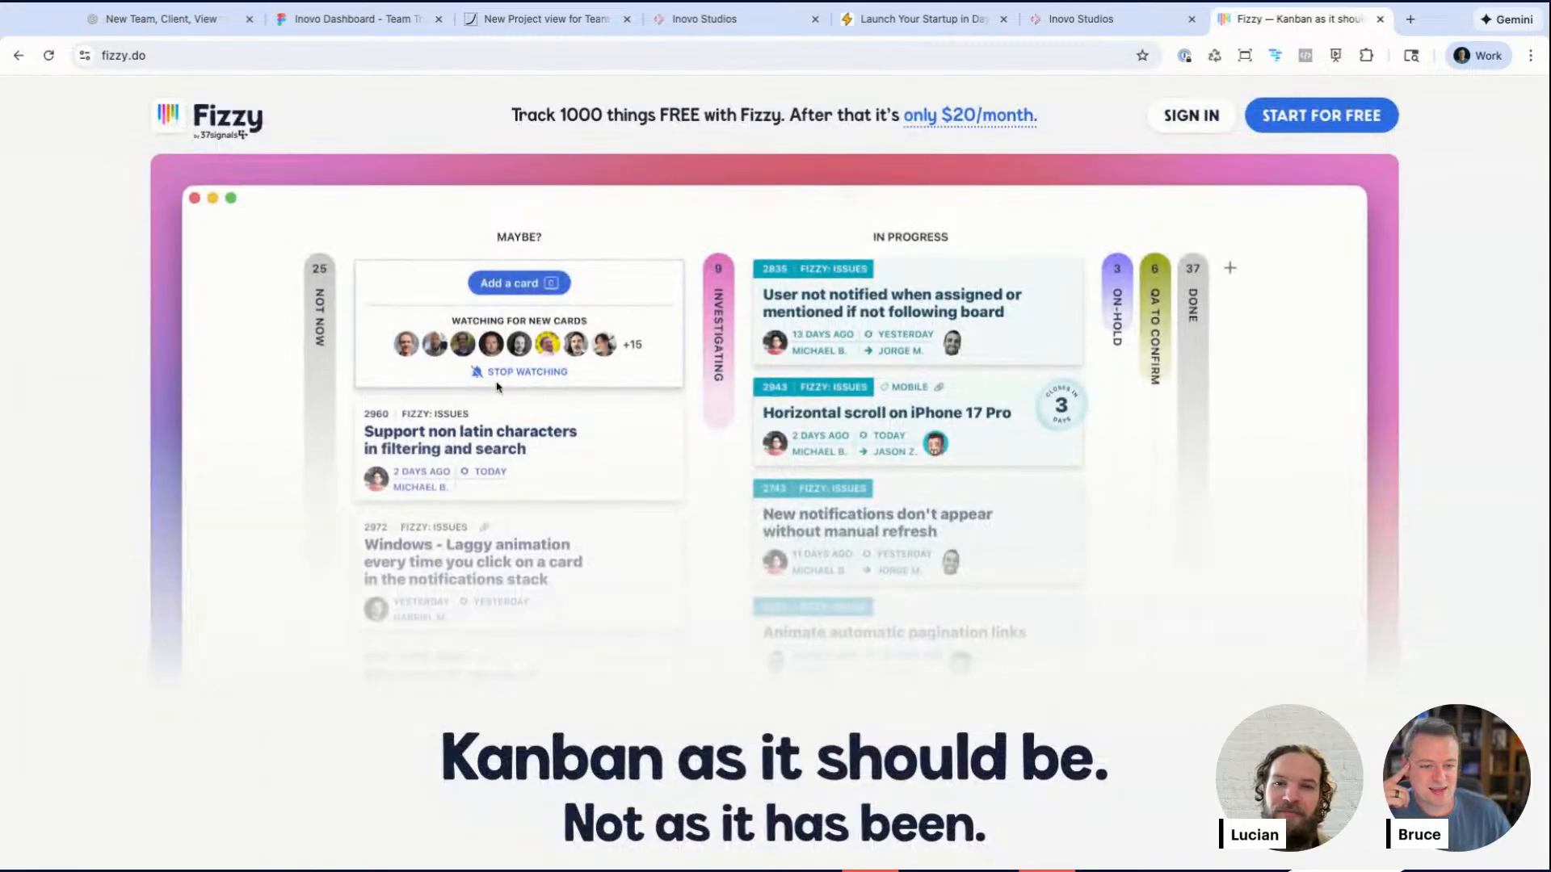
scroll(557, 356, "down", 4)
scroll(554, 356, "up", 3)
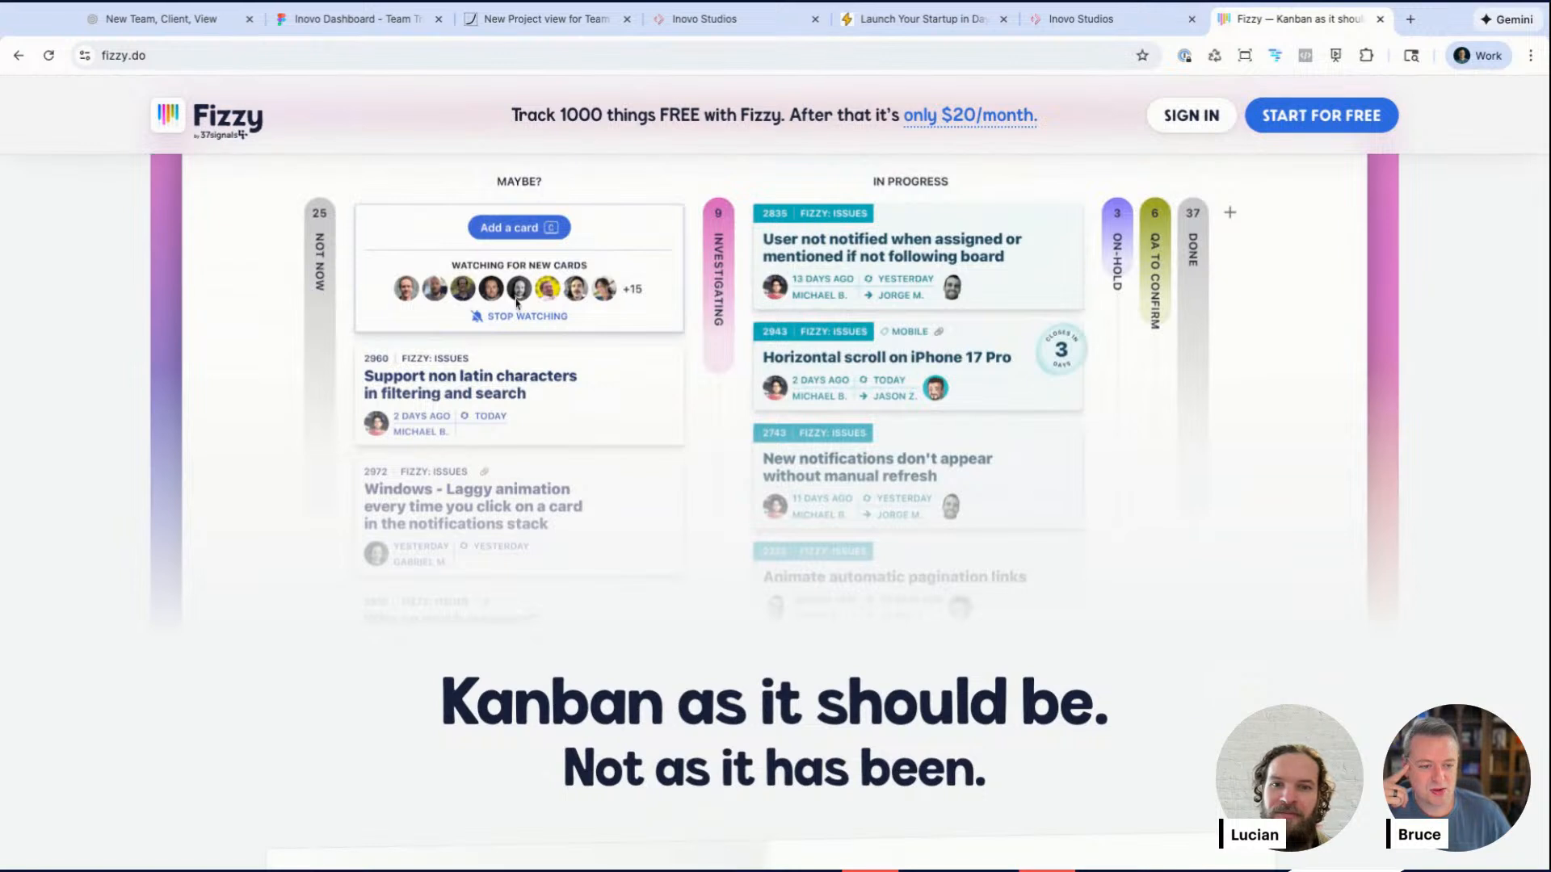
Step: Return to the client dashboard and expand and collapse the Completed column again
left_click(738, 18)
left_click(1105, 23)
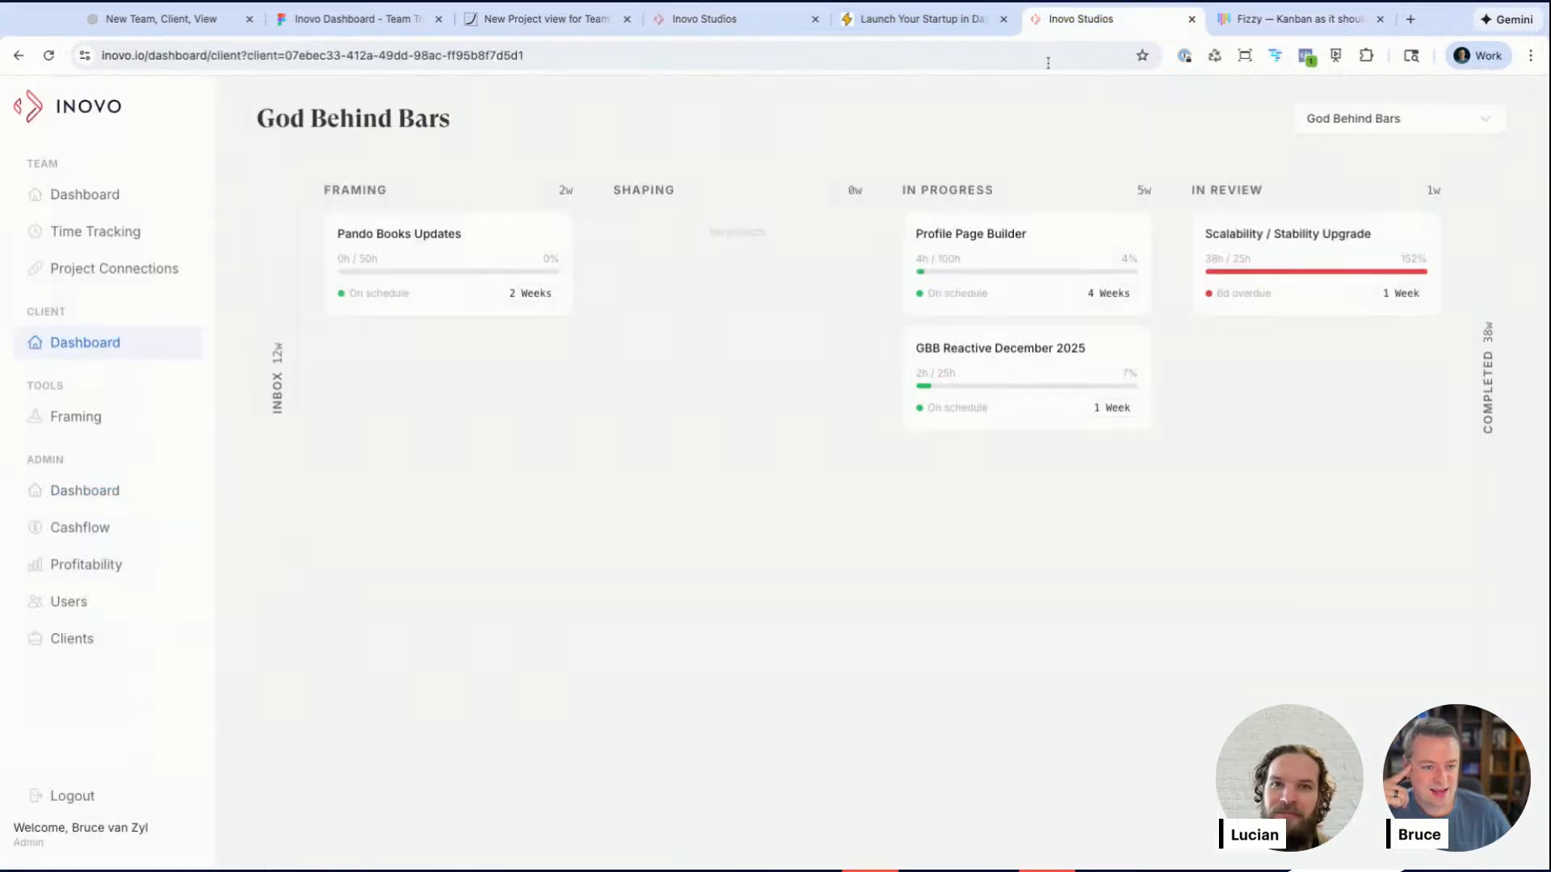
left_click(1486, 335)
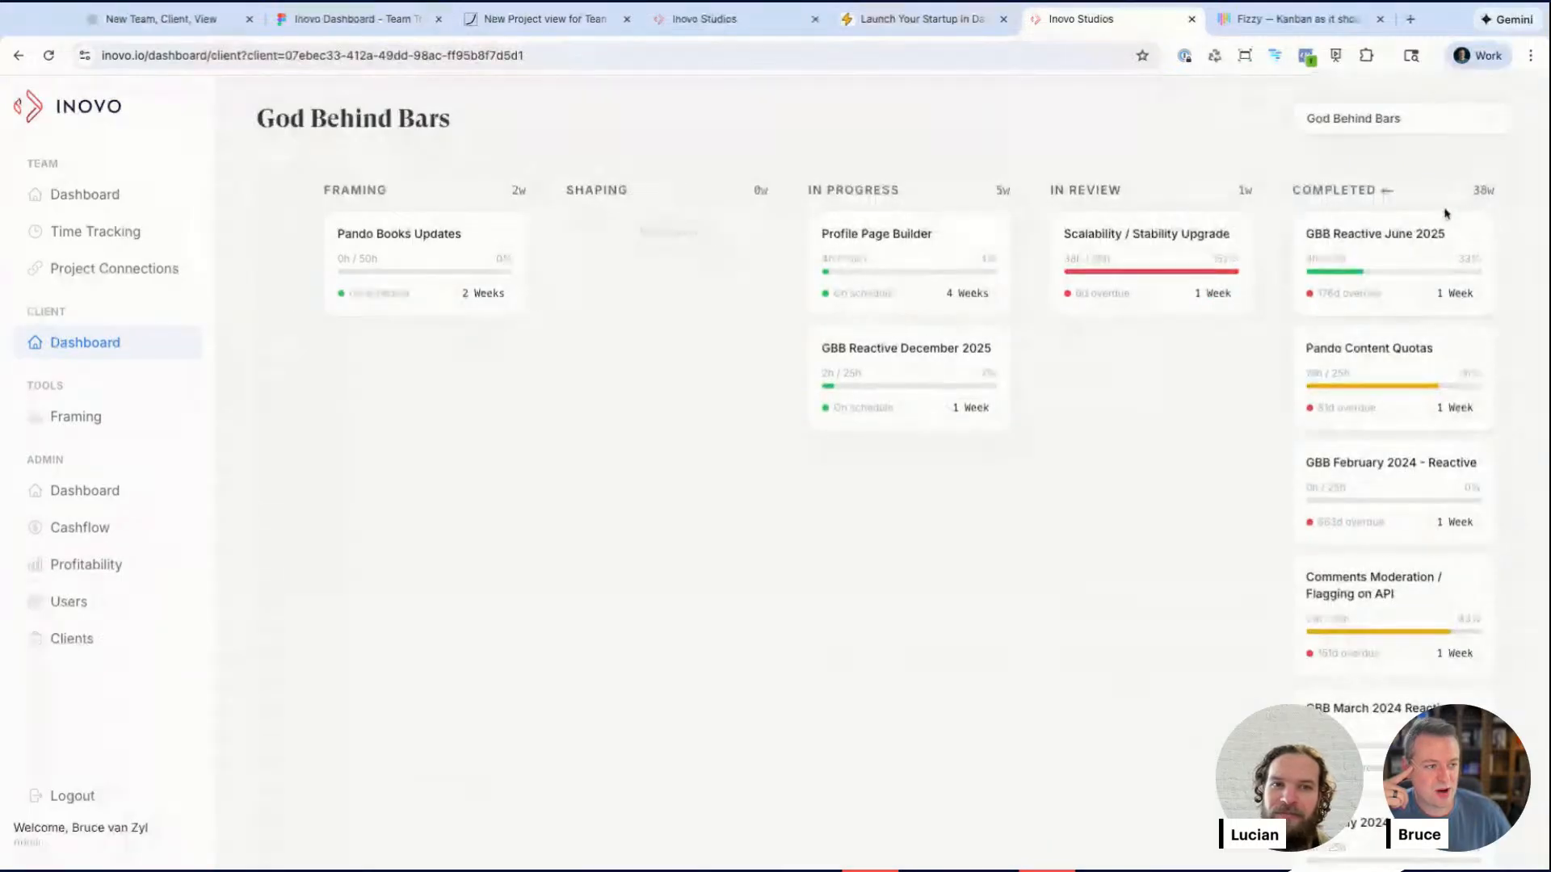
left_click(1340, 196)
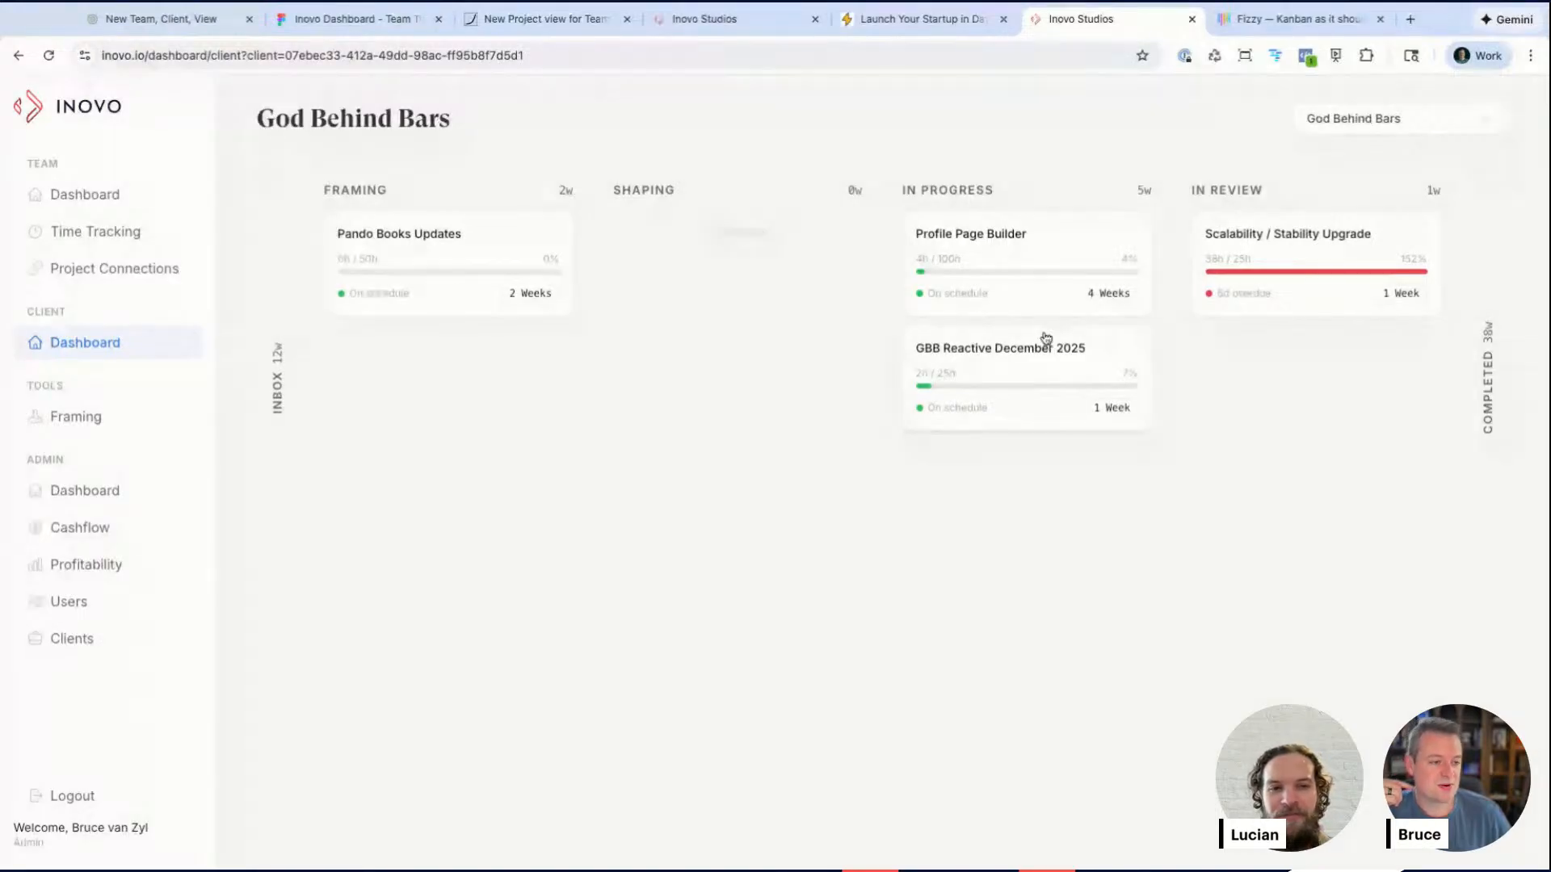
Step: Open the Profile Page Builder project and view its page in Notion
left_click(1021, 256)
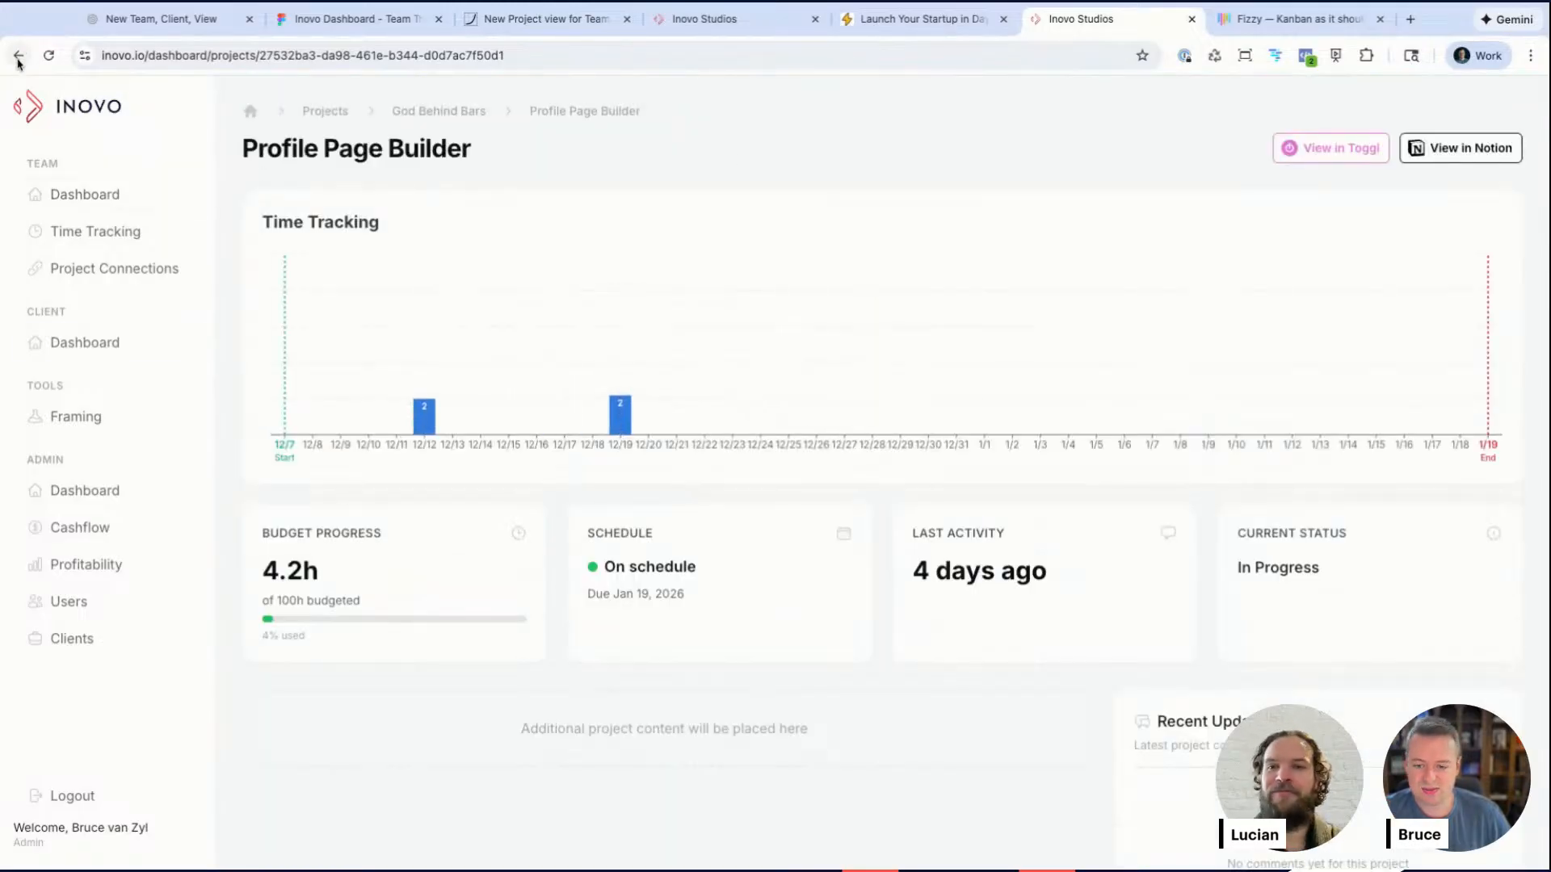
left_click(18, 61)
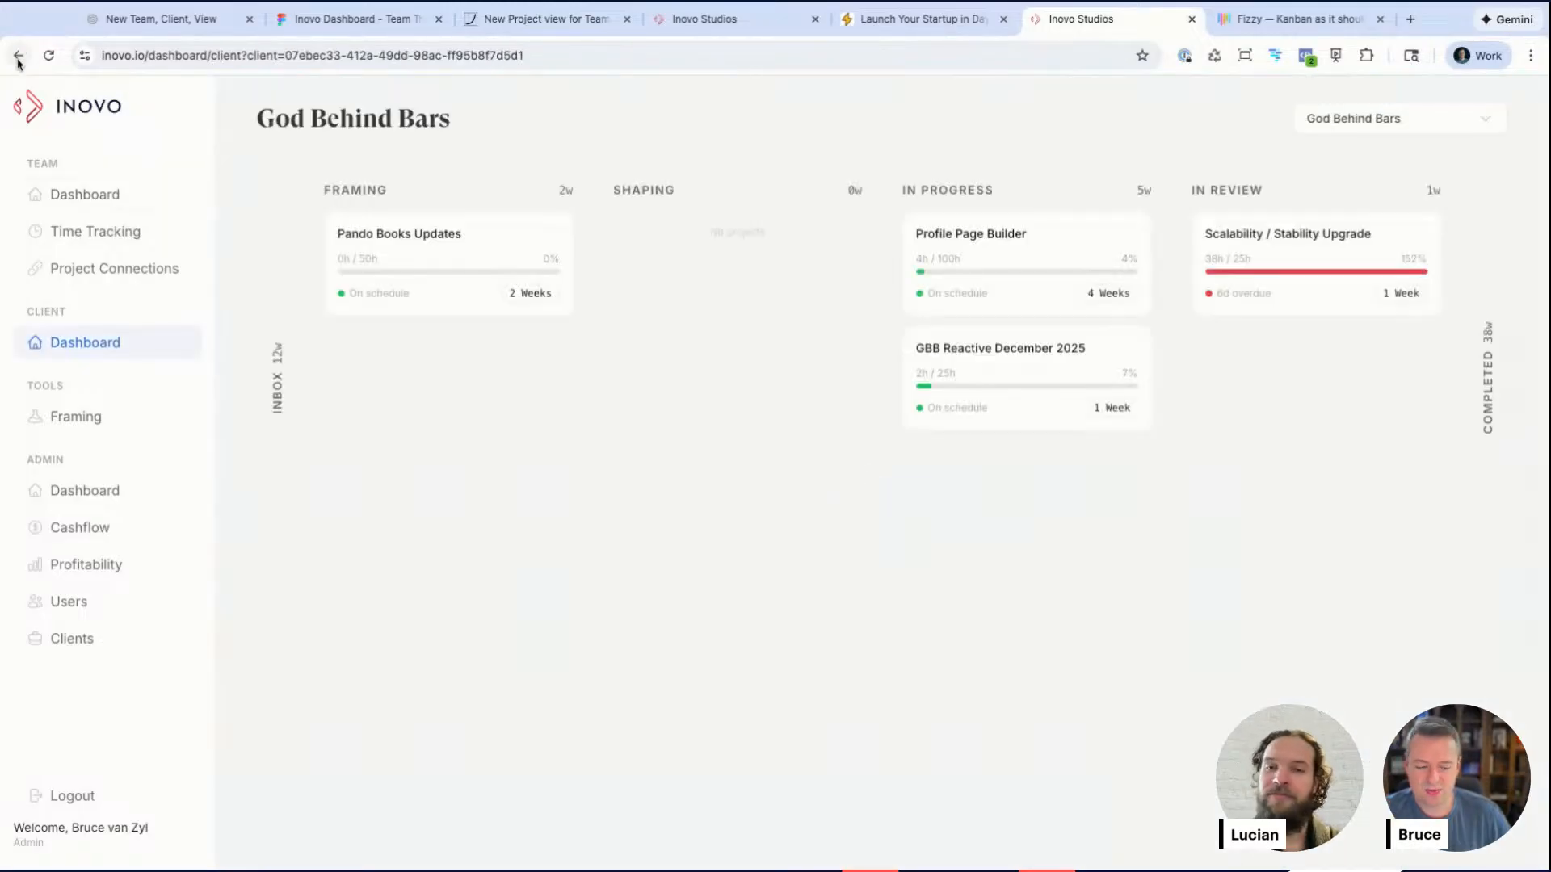
left_click(1045, 253)
left_click(1459, 149)
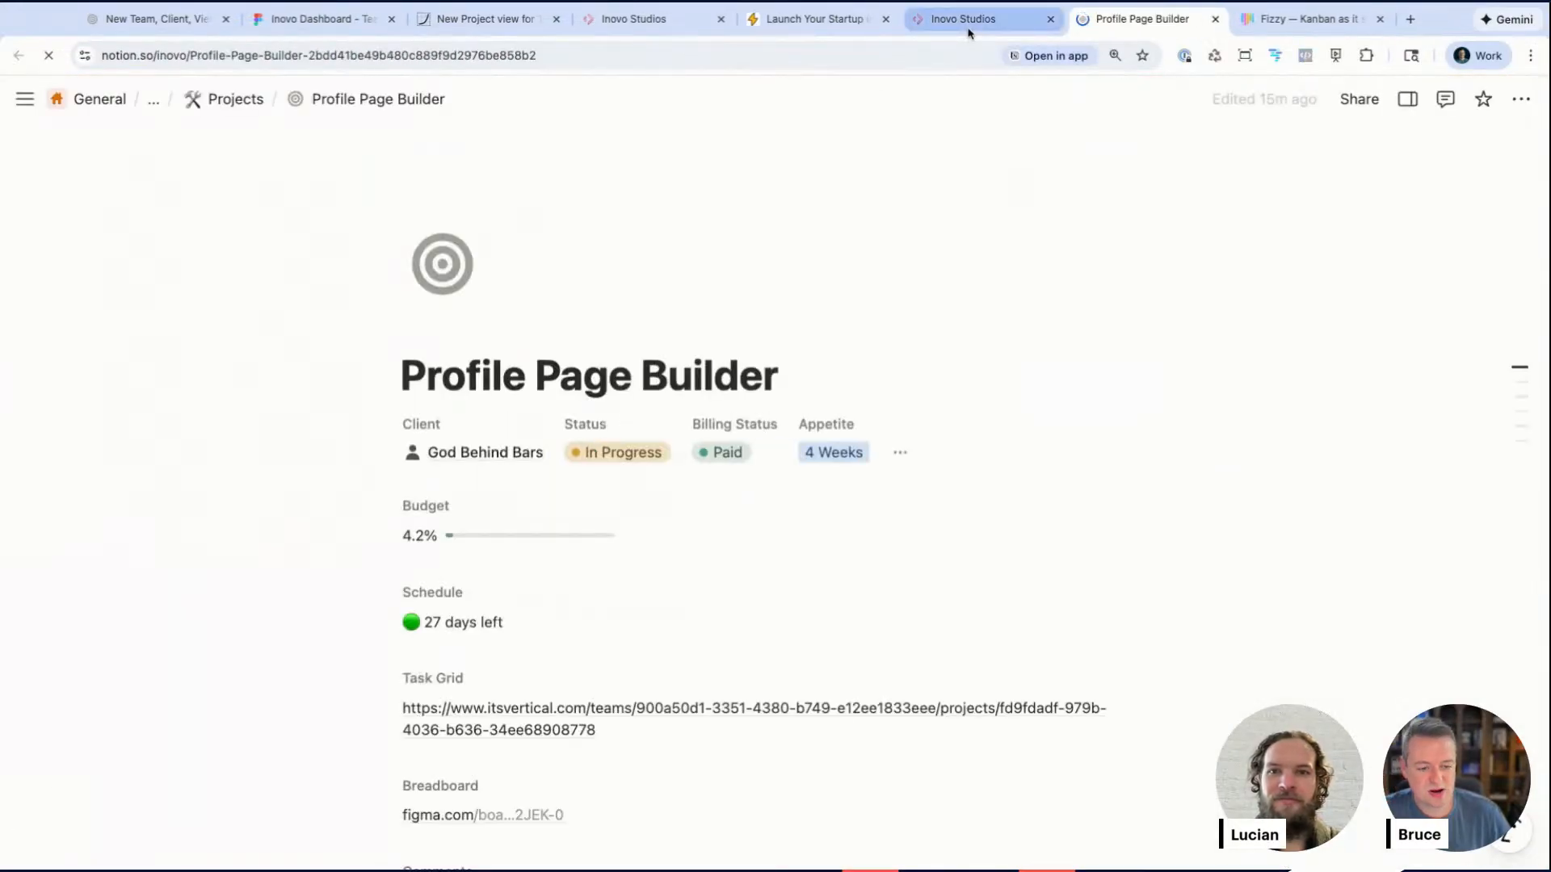
scroll(594, 418, "down", 1)
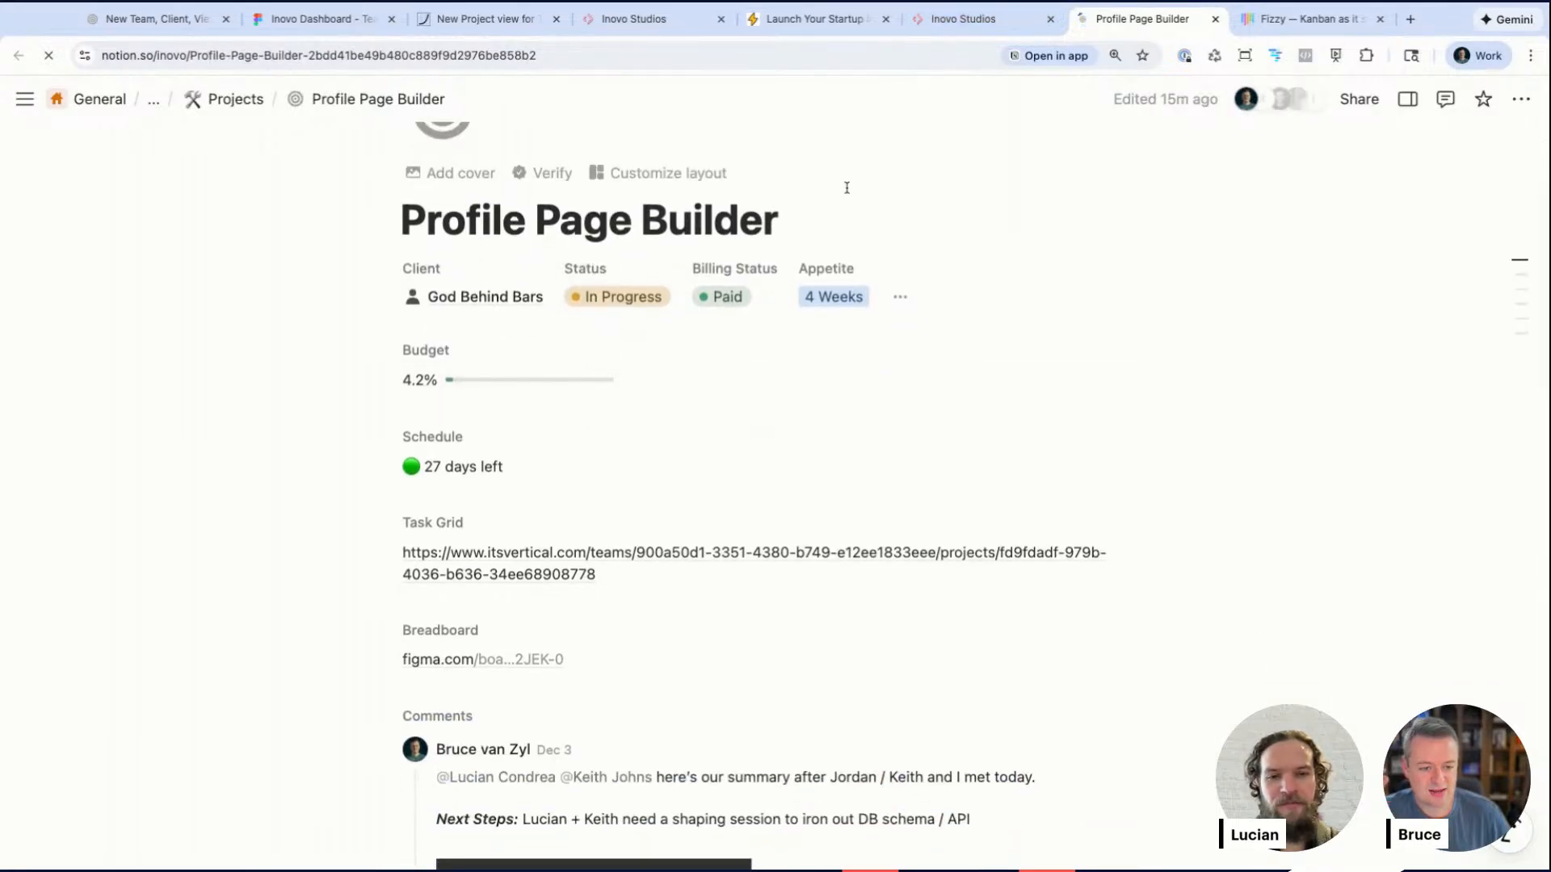
Step: Switch between the open tabs and close the Admin Dashboard tab
left_click(955, 25)
left_click(811, 19)
left_click(953, 19)
left_click(651, 22)
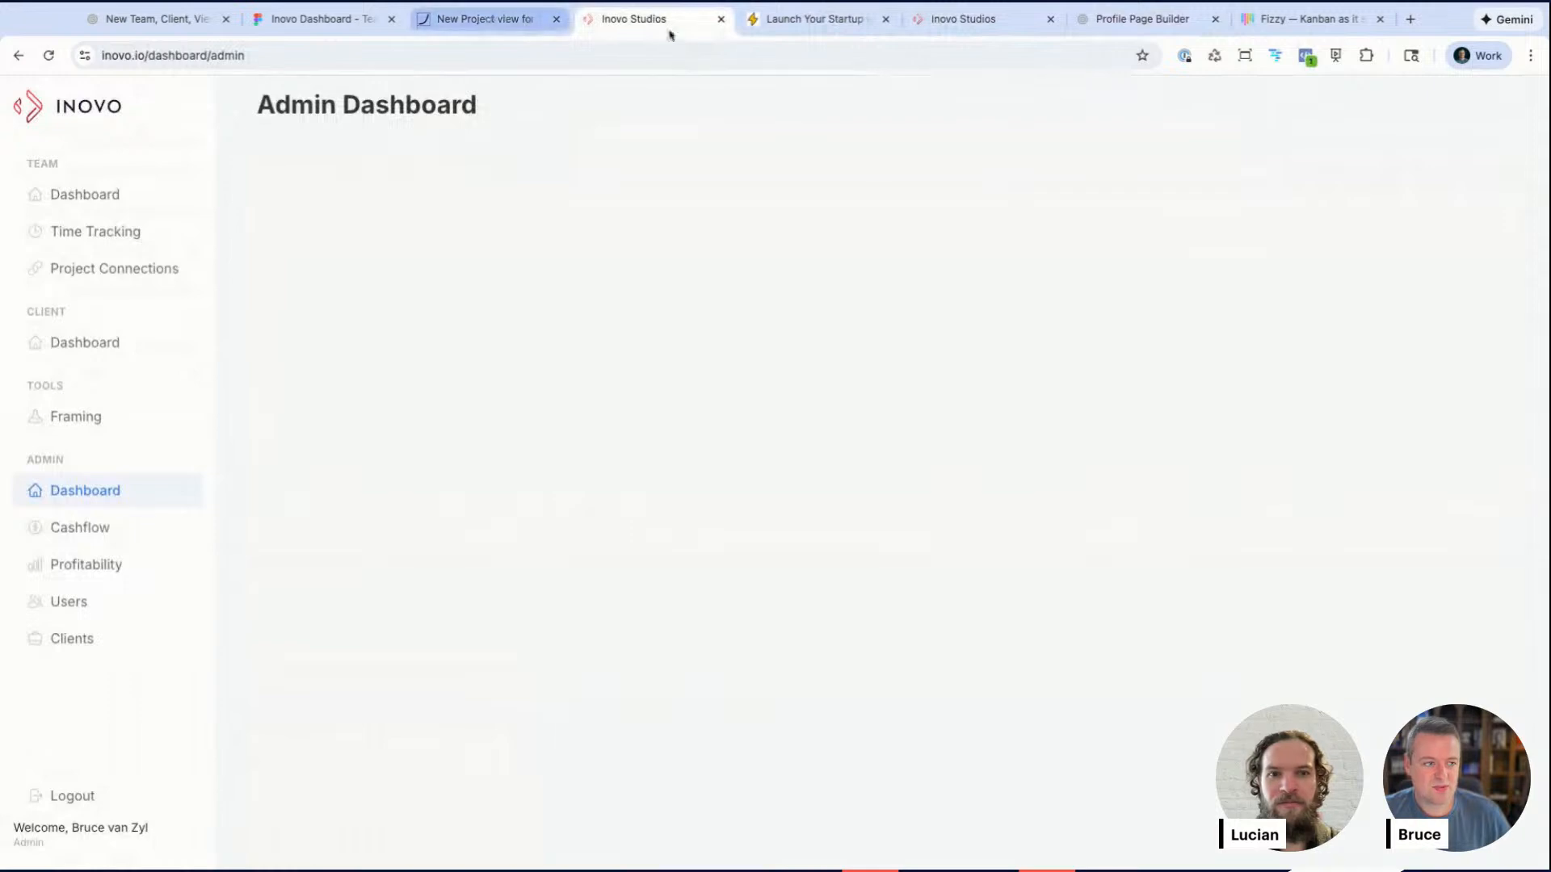
left_click(722, 19)
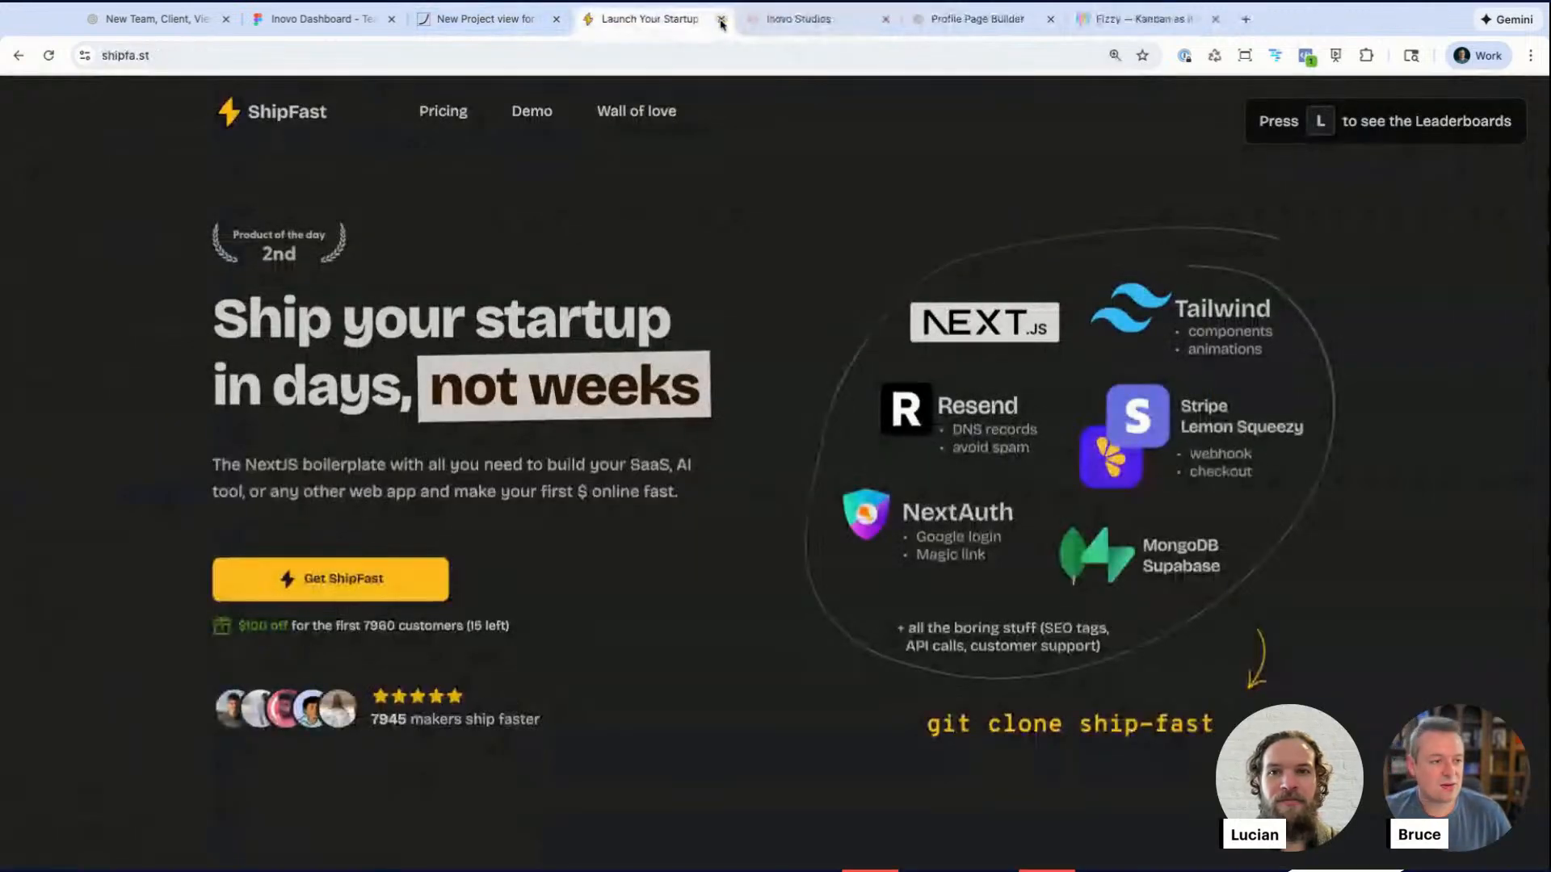
Step: Go back to the client dashboard and switch to the New Team, Client, View Notion page
left_click(986, 20)
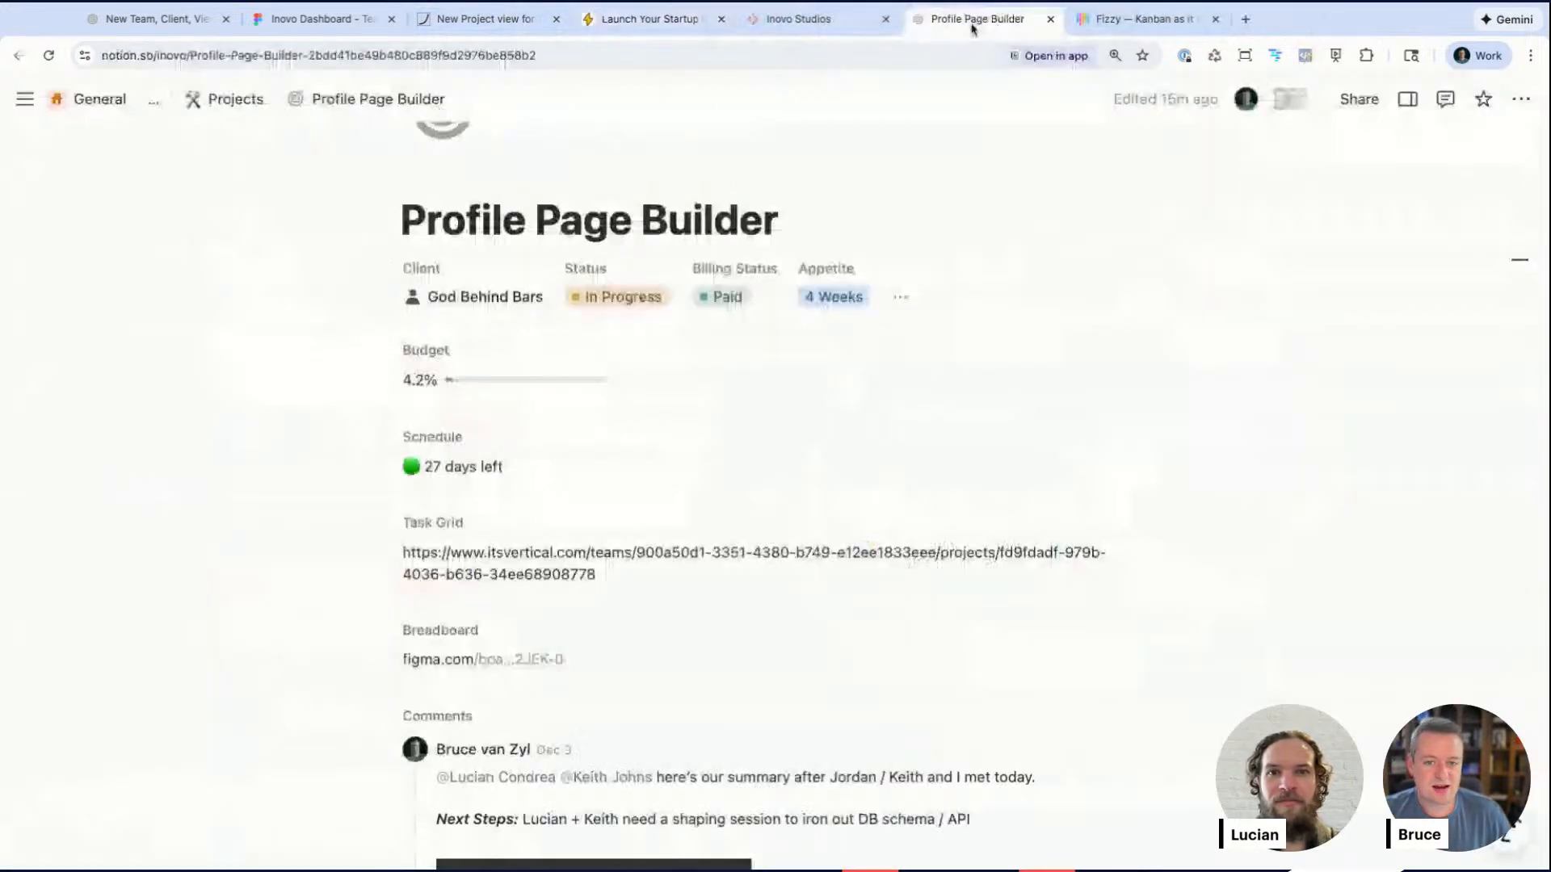
left_click(798, 19)
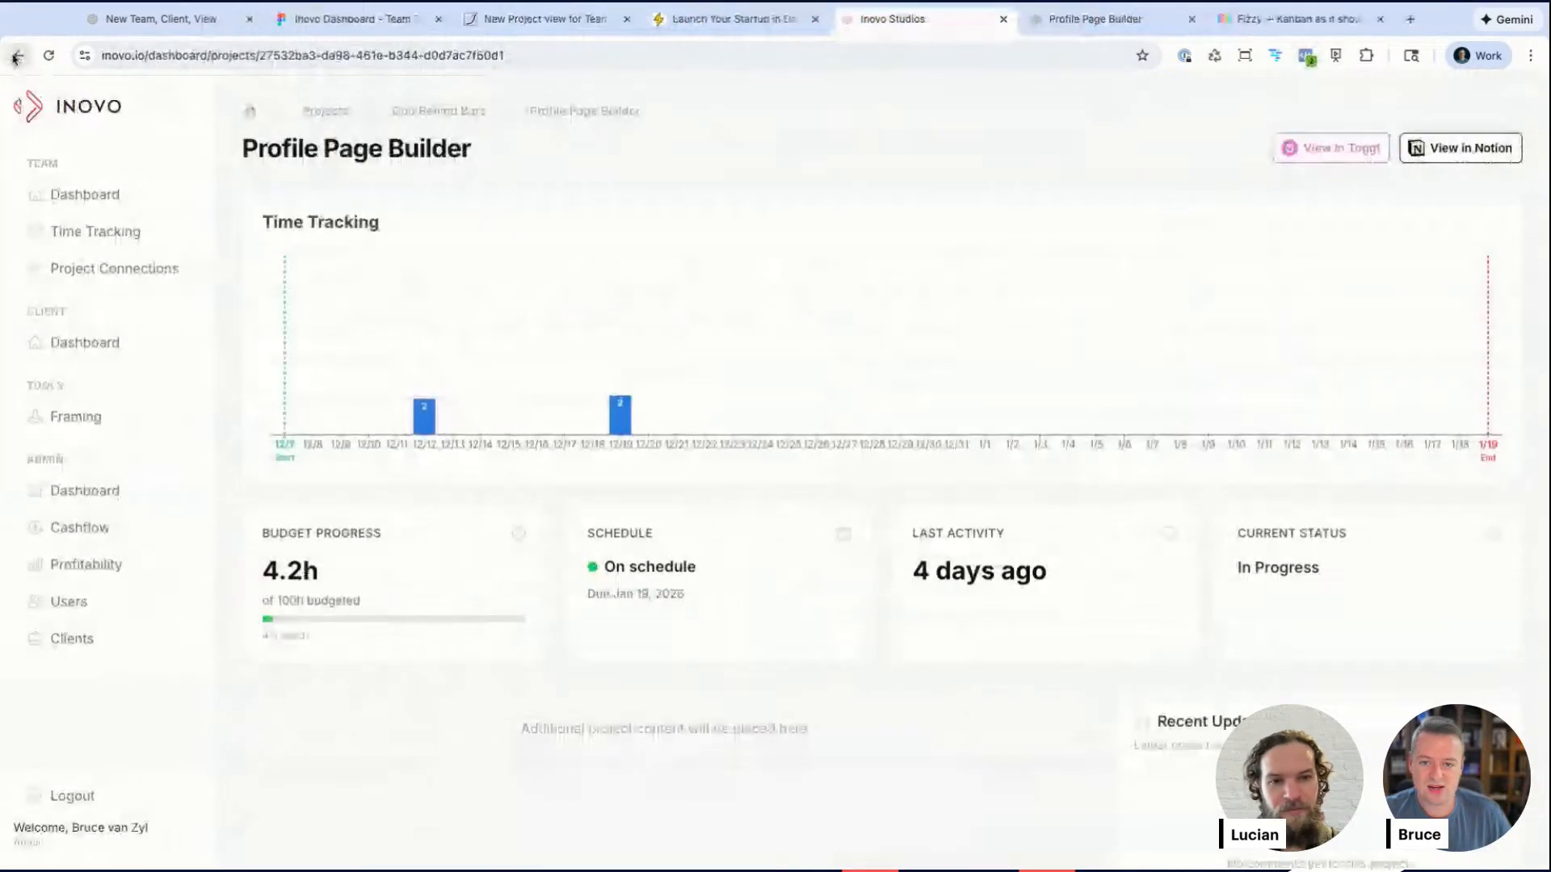
left_click(15, 57)
left_click(166, 19)
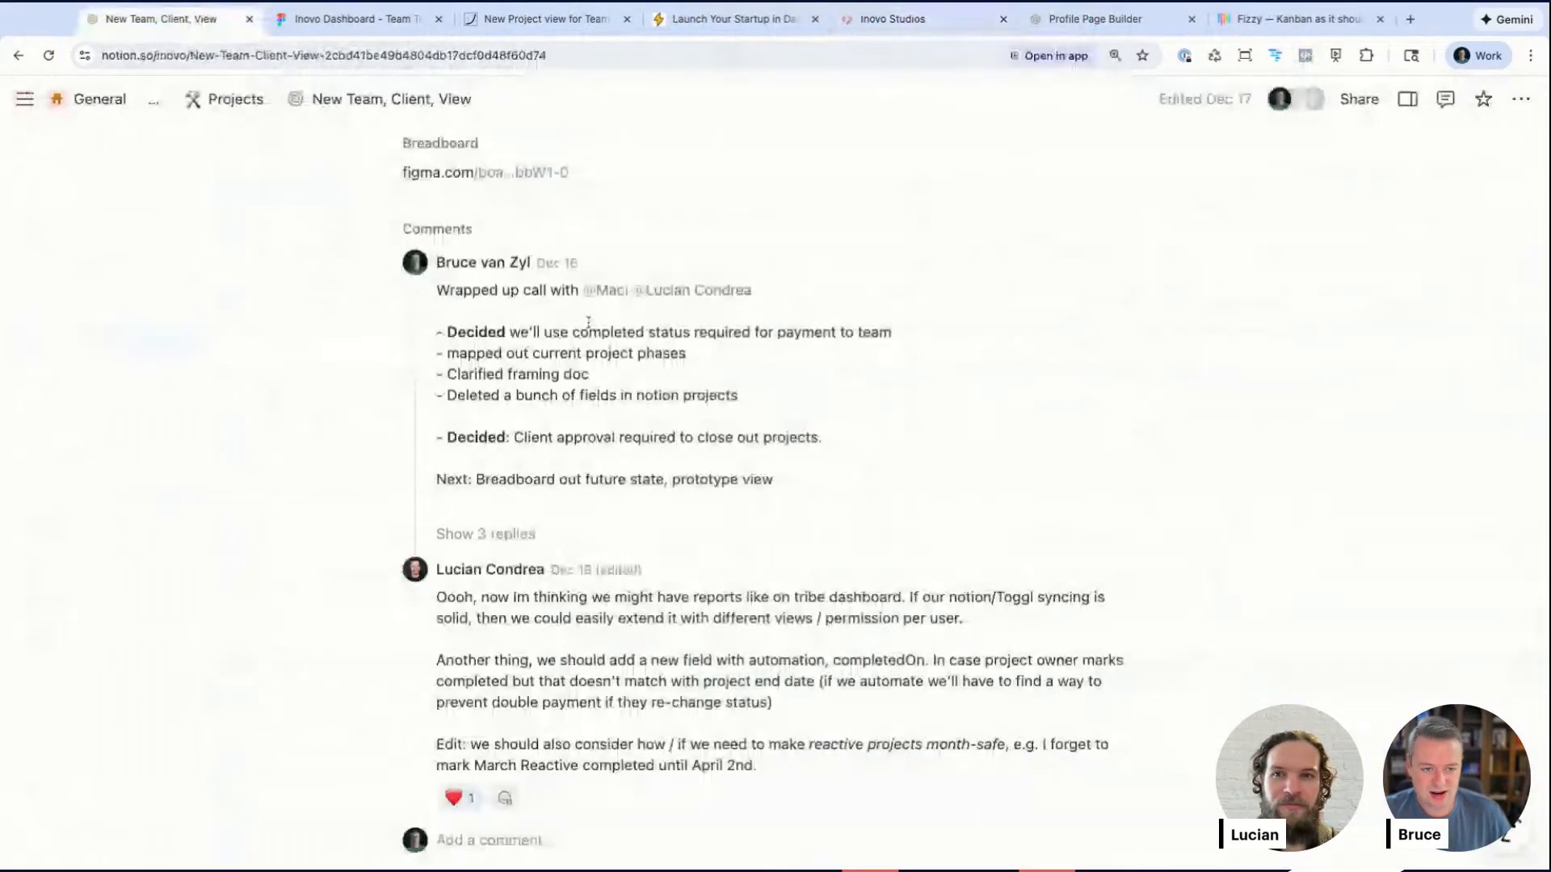
Step: Scroll through the New Team, Client, View page's properties and comments
scroll(588, 321, "up", 2)
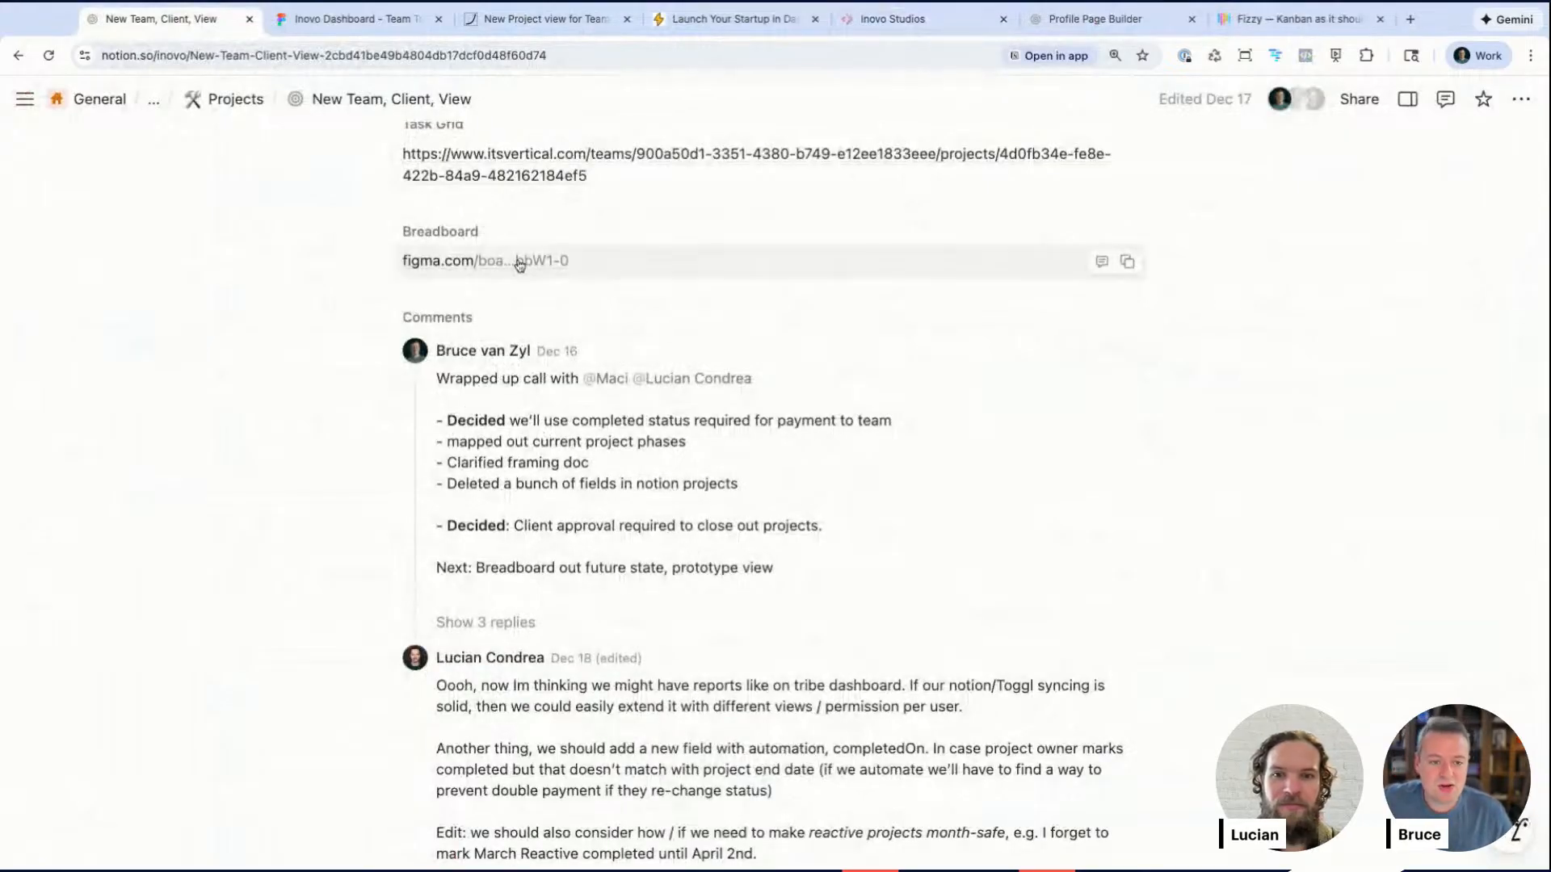
scroll(517, 264, "up", 5)
scroll(520, 265, "up", 4)
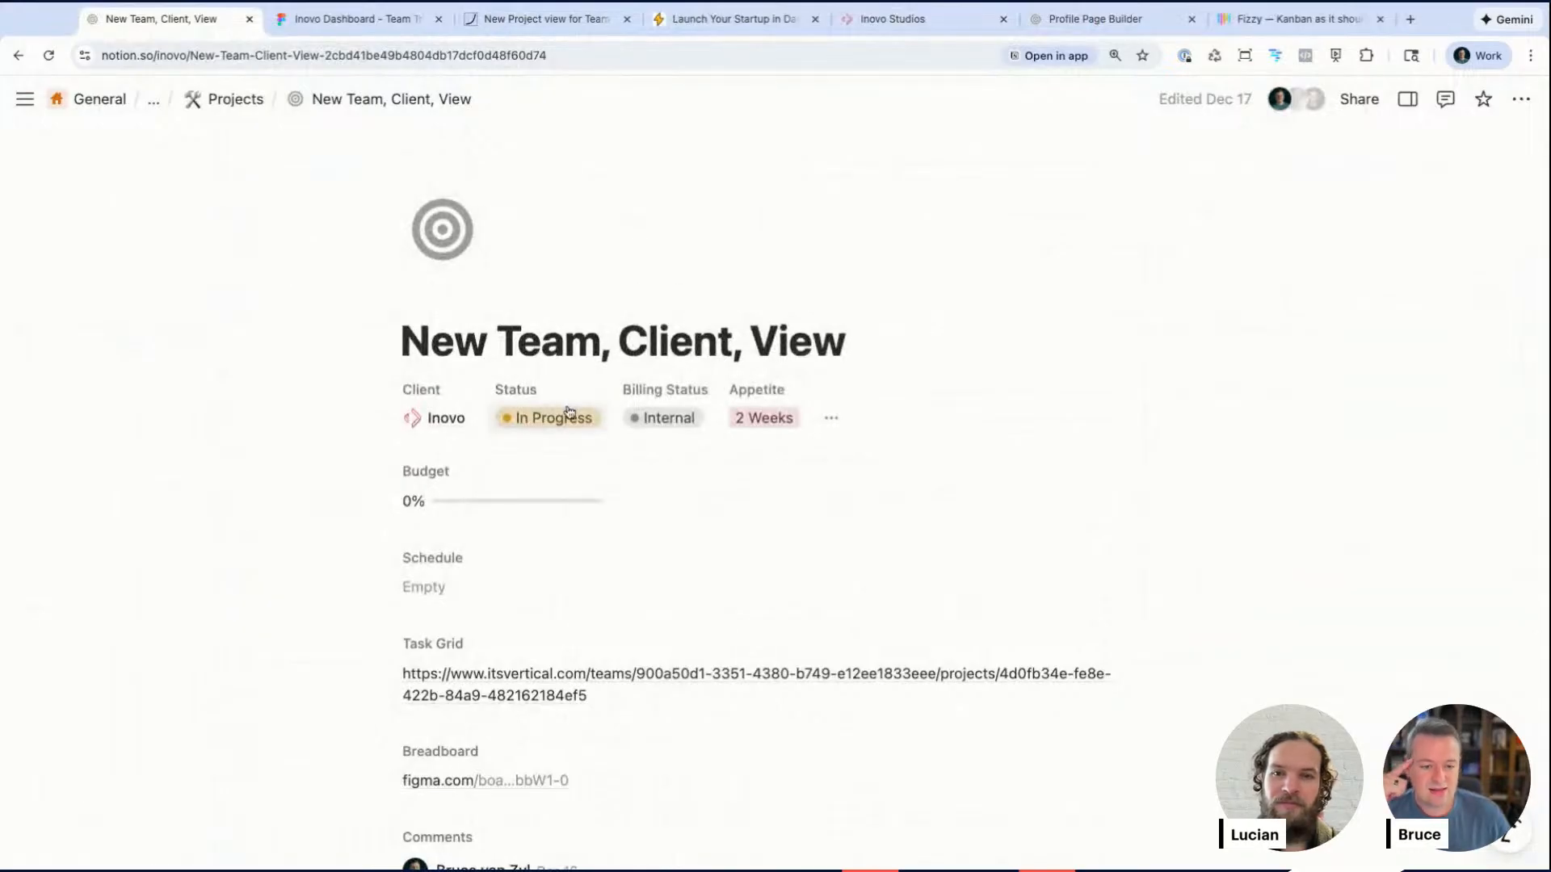
scroll(552, 520, "down", 3)
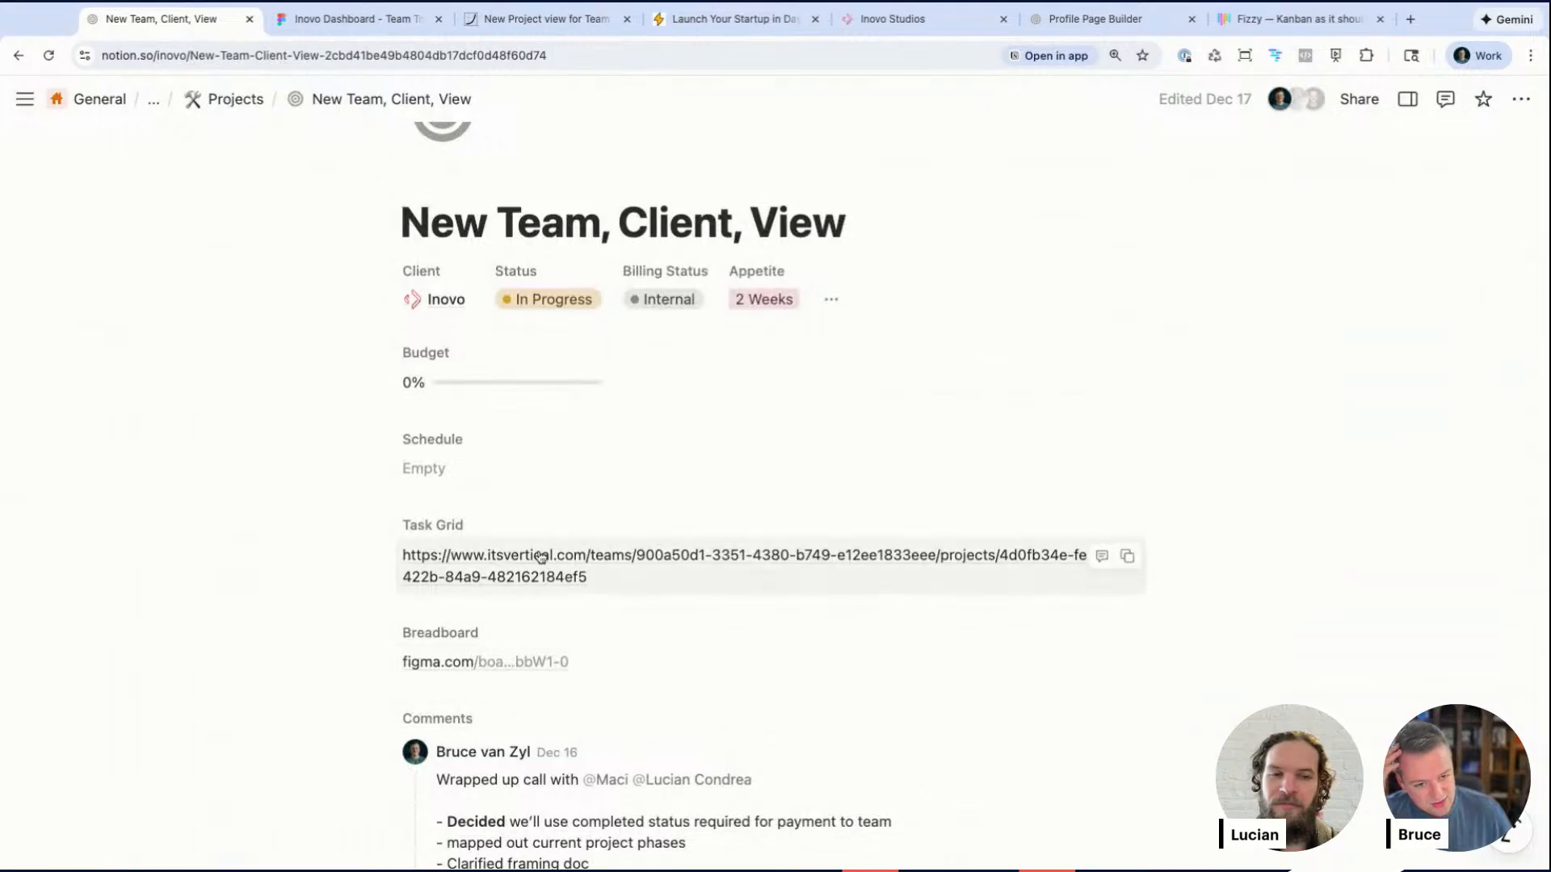
scroll(525, 565, "down", 1)
scroll(529, 631, "down", 9)
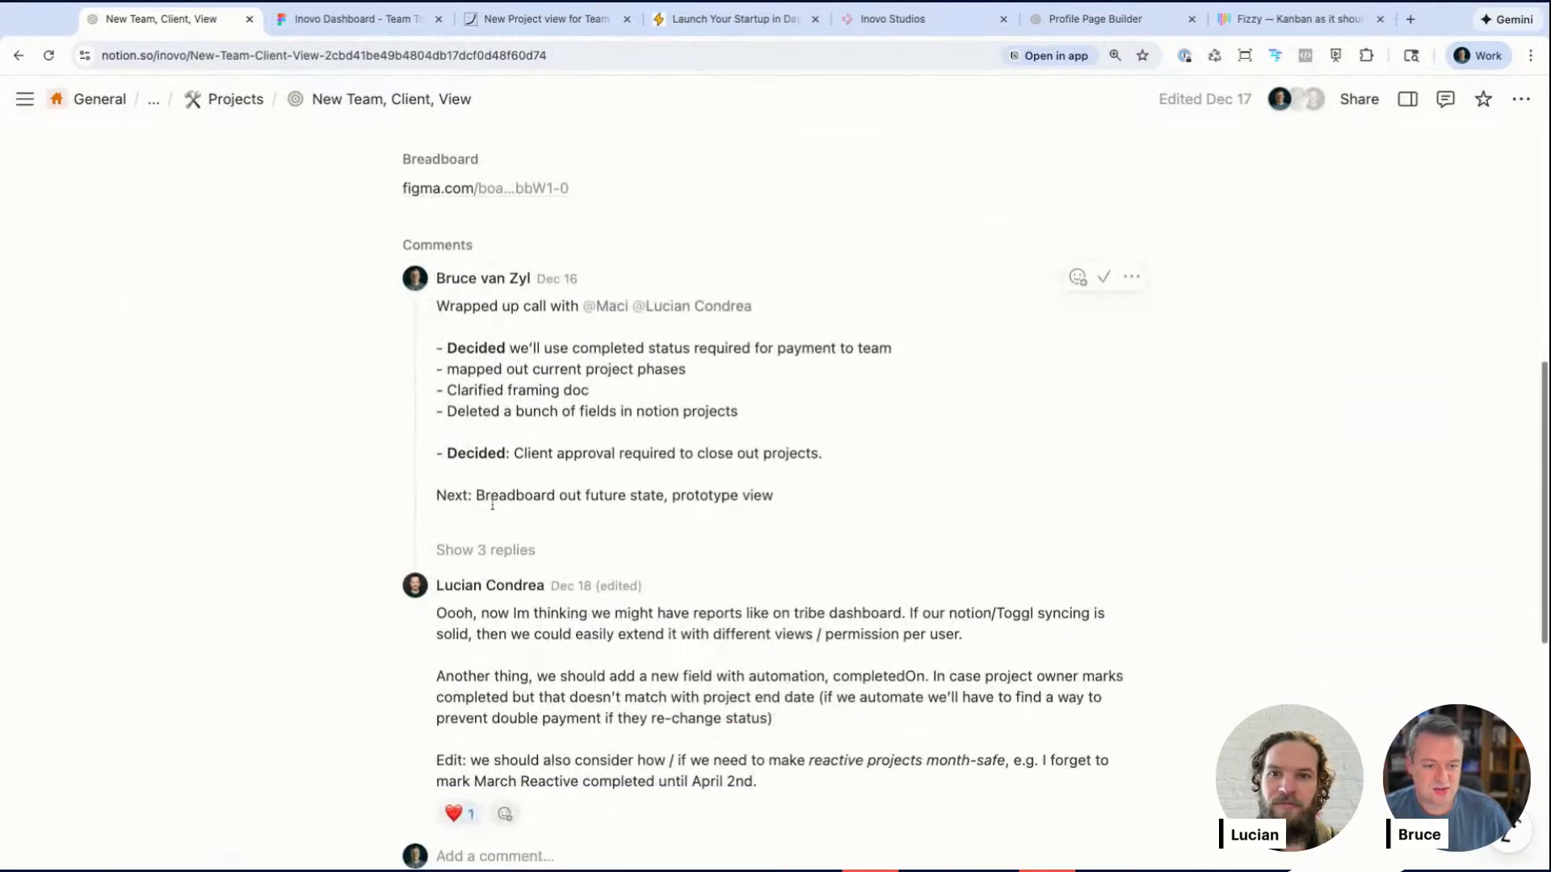
Step: Show the replies under the Dec 16 comment and highlight its decision lines
left_click(485, 551)
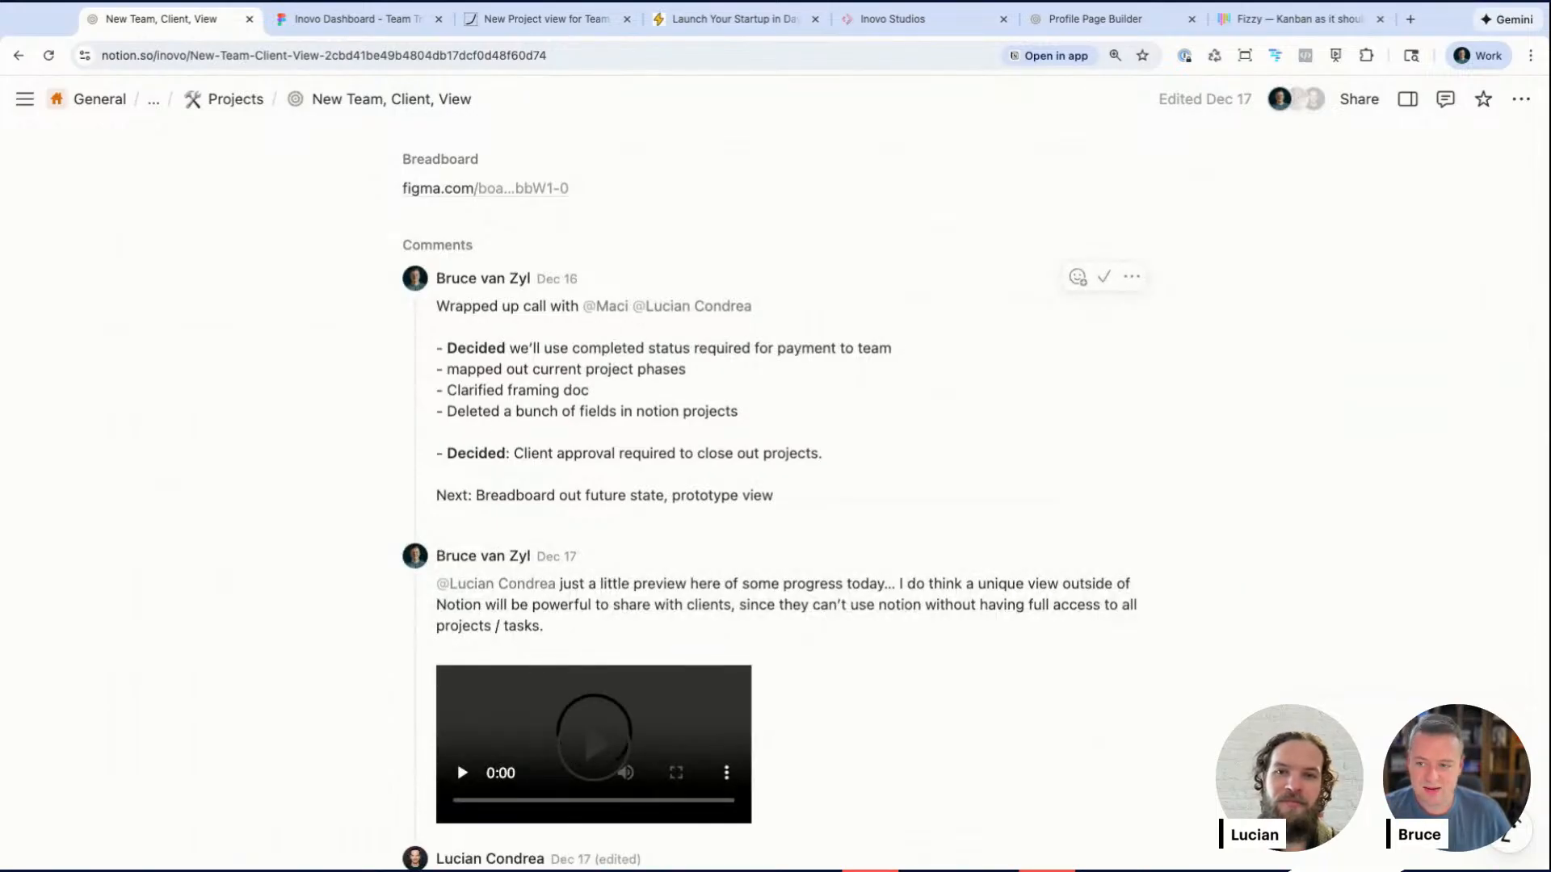
left_click_drag(449, 304, 773, 495)
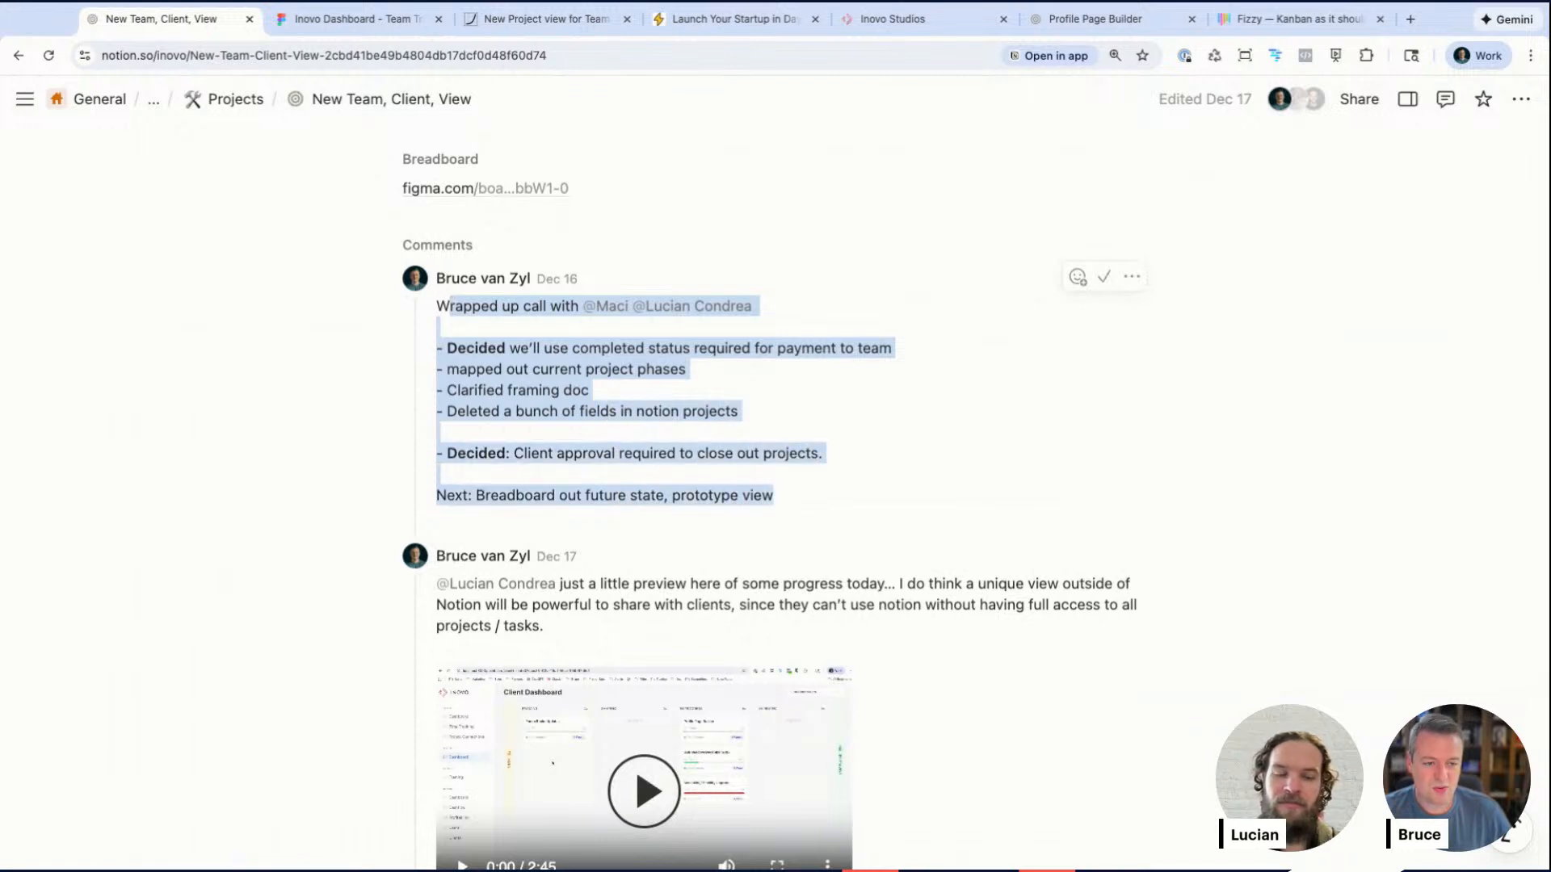
left_click(541, 371)
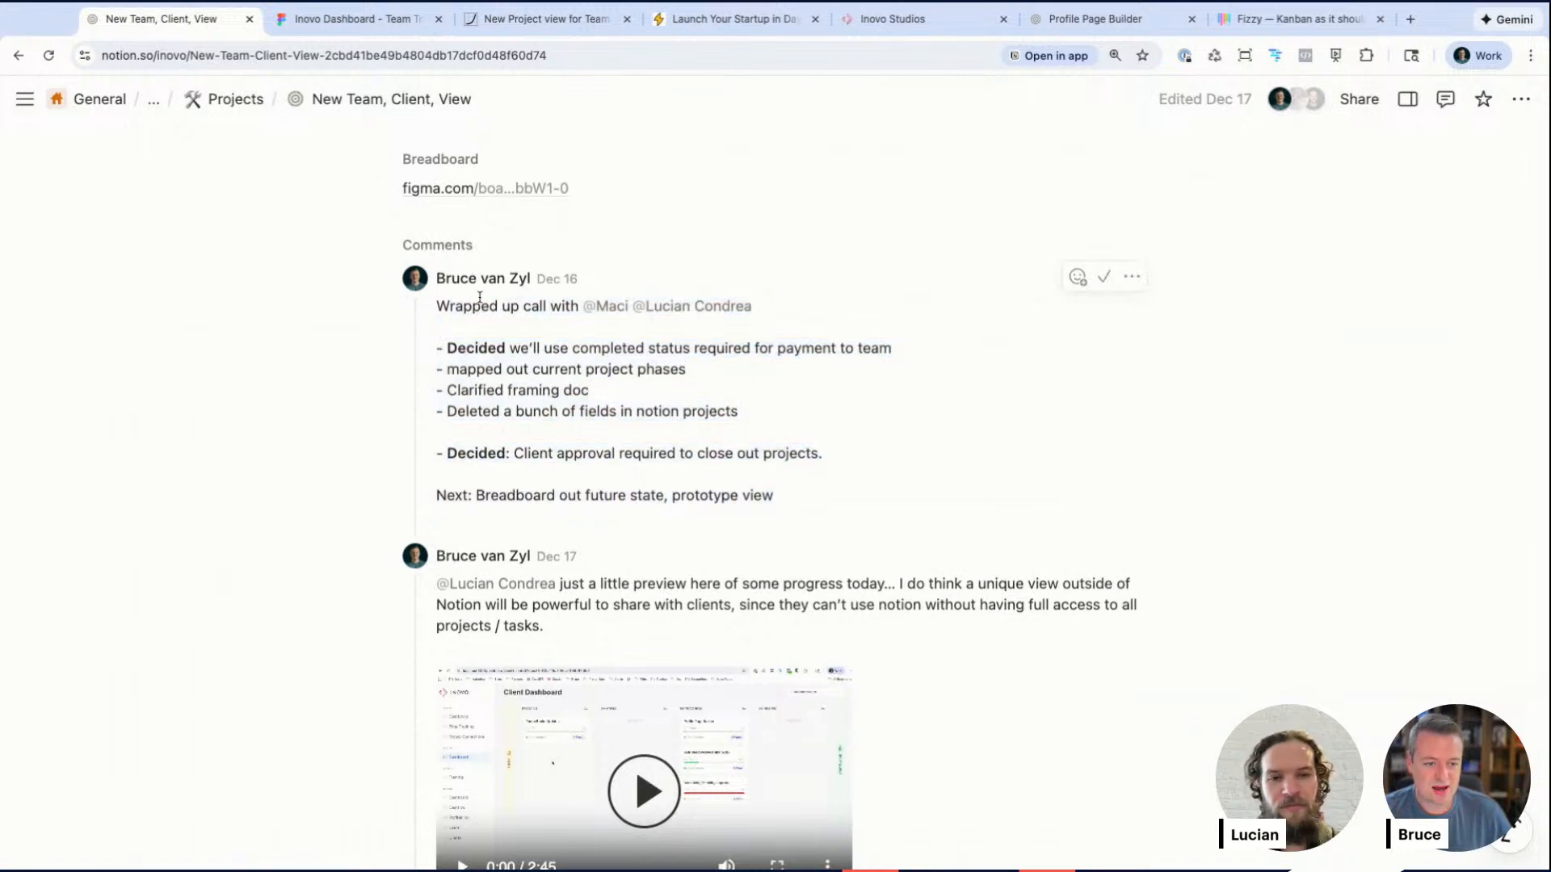
left_click_drag(458, 342, 740, 412)
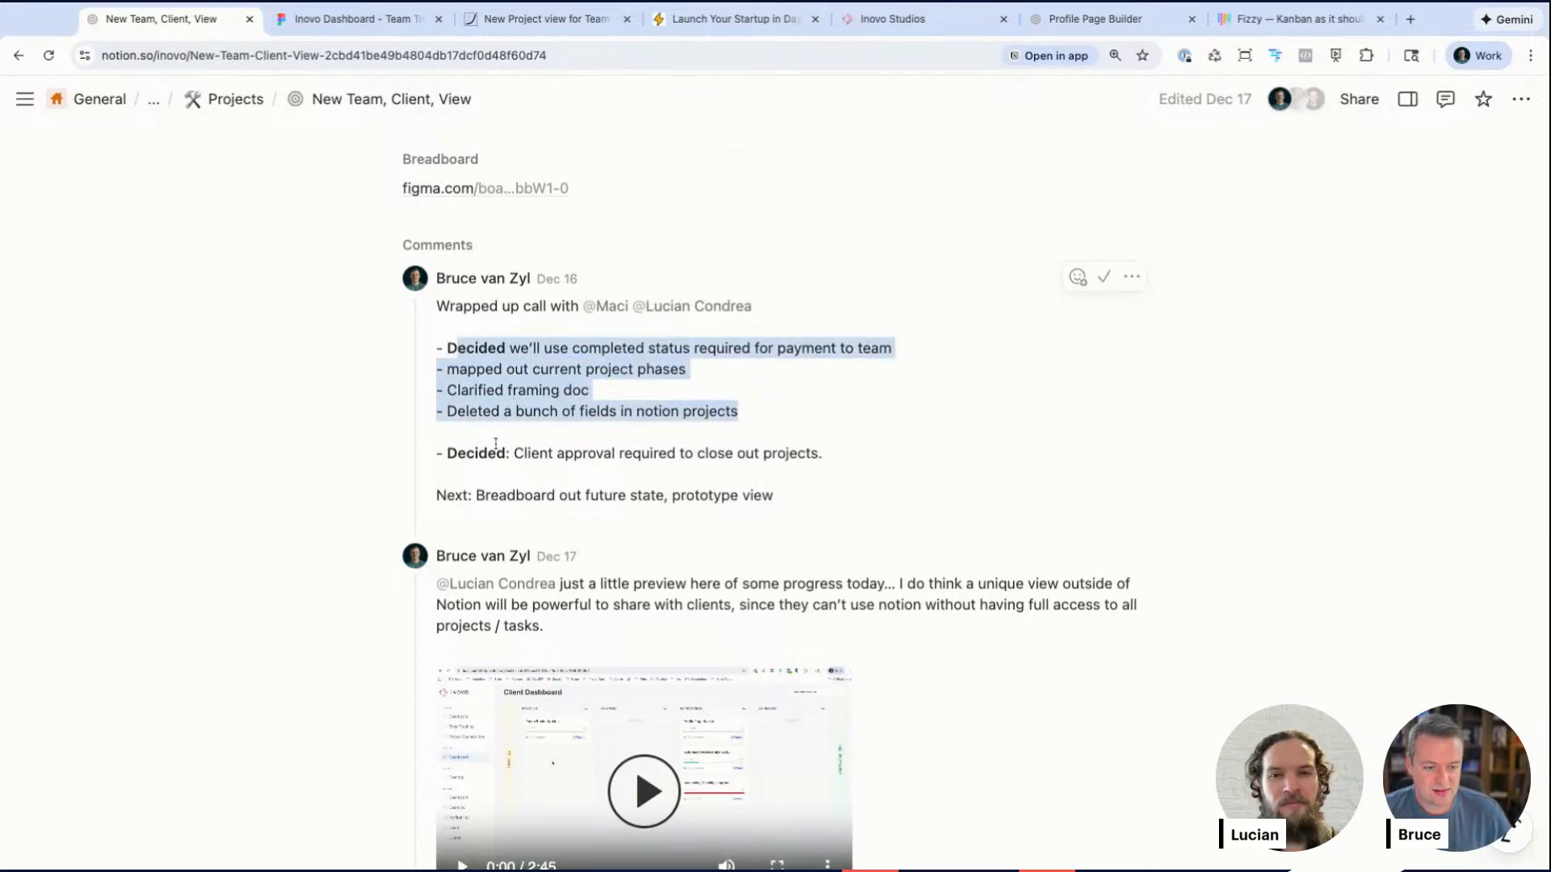
left_click_drag(458, 453, 772, 453)
Step: Read through the reply thread on the New Team, Client, View page
scroll(721, 466, "down", 5)
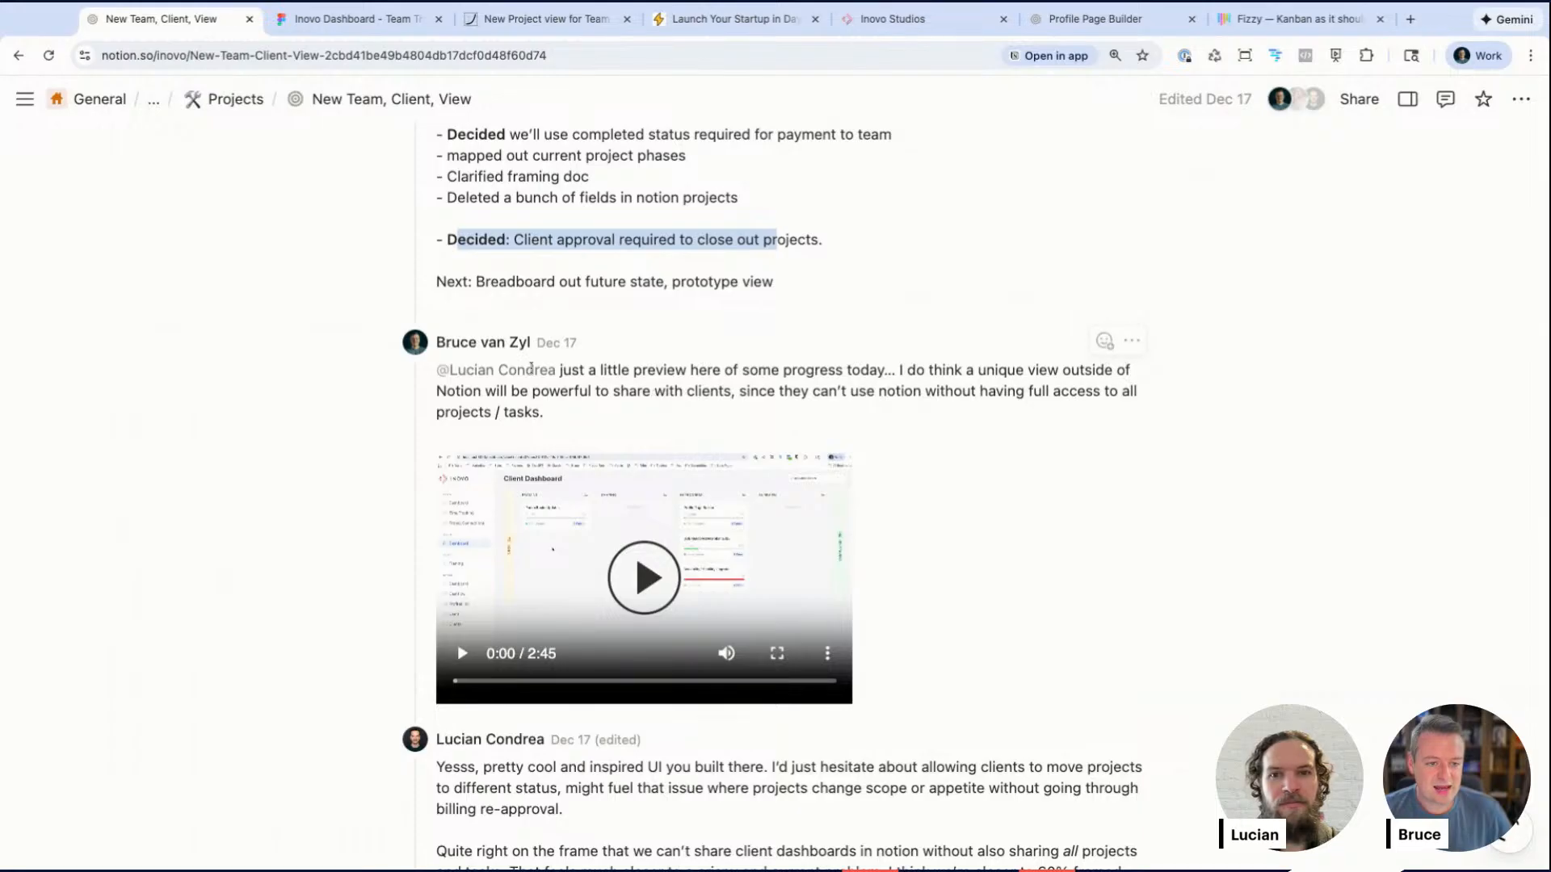
scroll(653, 391, "down", 4)
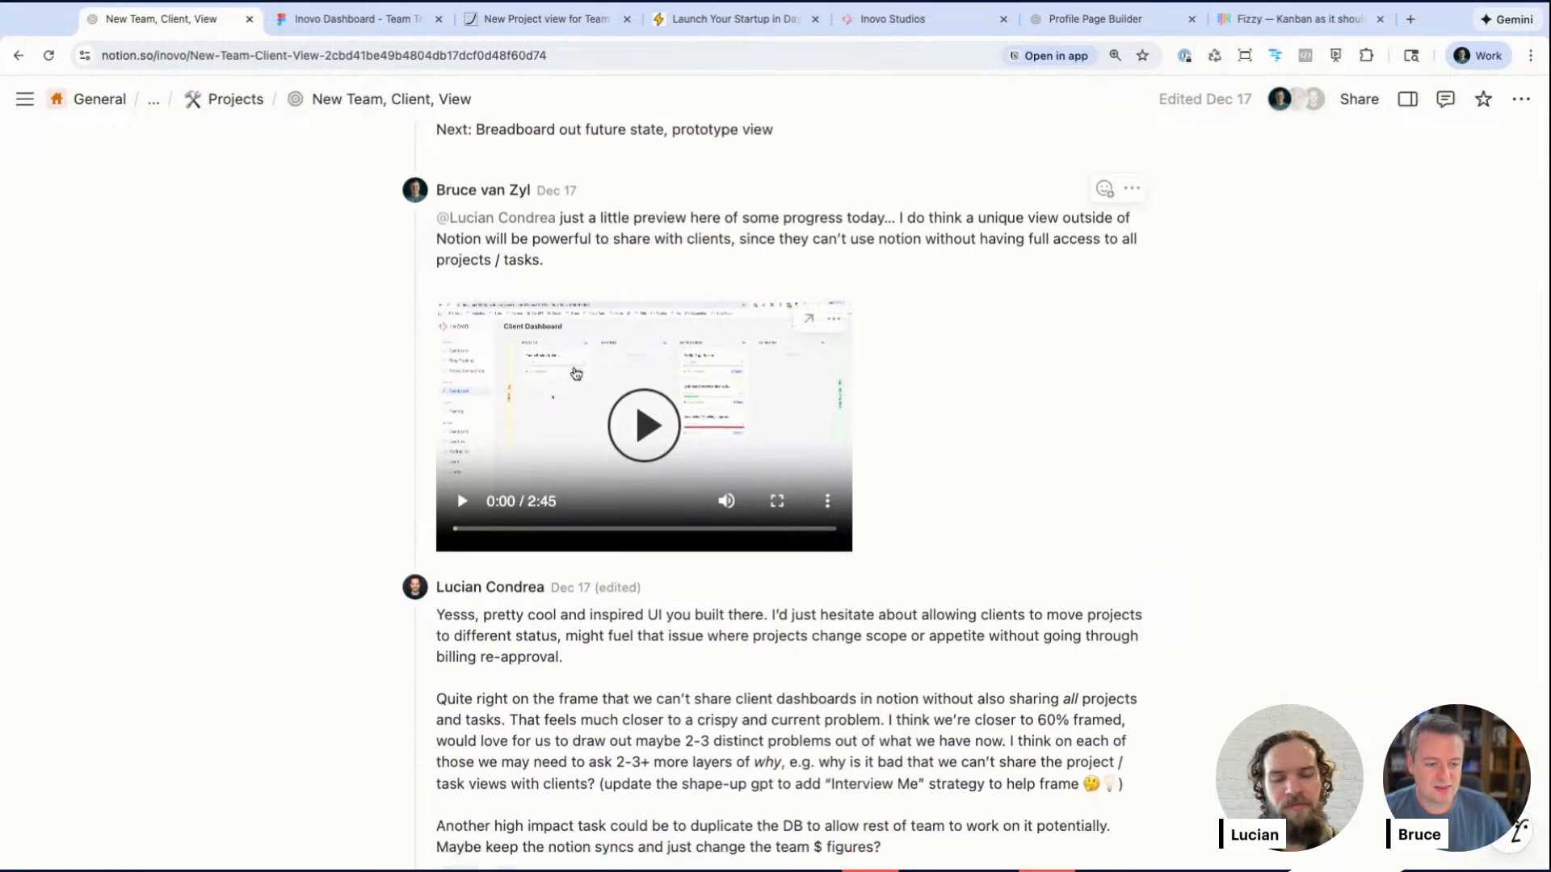
left_click_drag(602, 216, 544, 259)
scroll(597, 484, "down", 9)
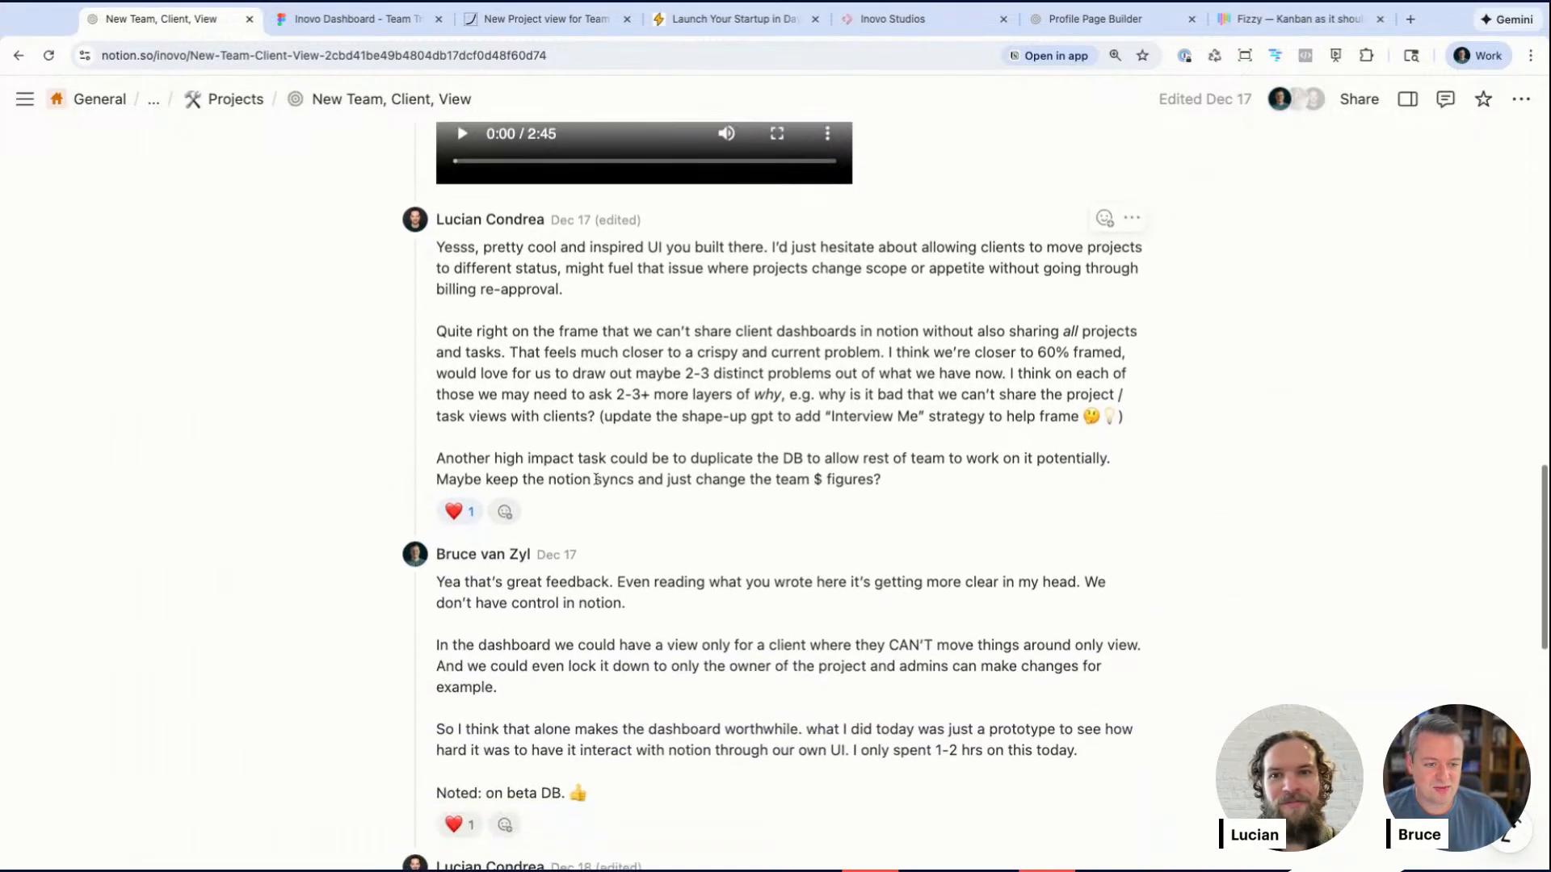
scroll(622, 377, "down", 5)
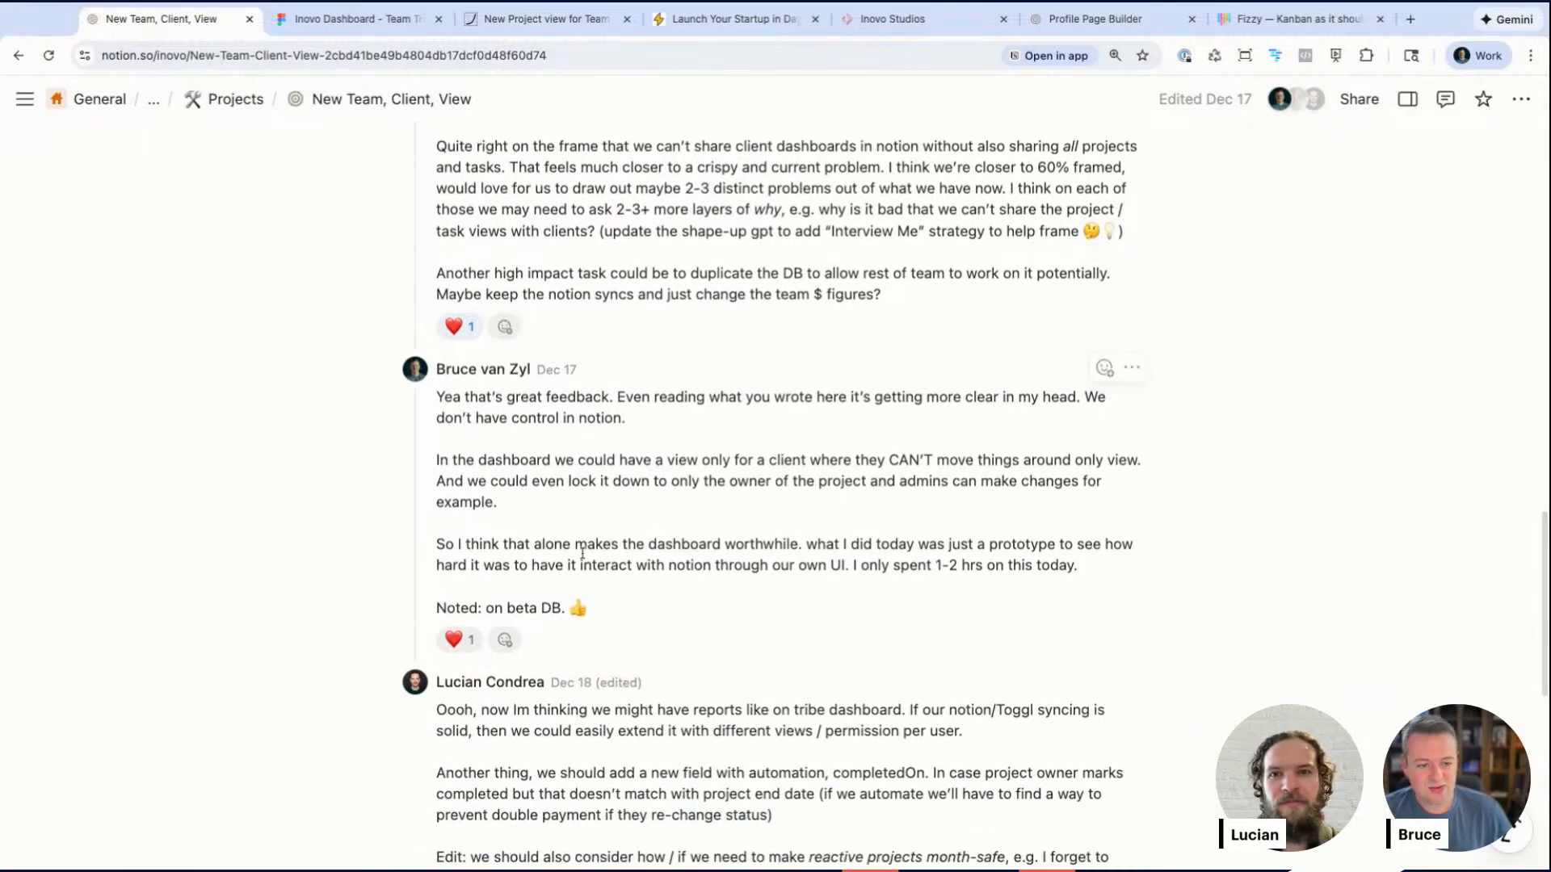
scroll(581, 517, "down", 5)
scroll(582, 553, "down", 2)
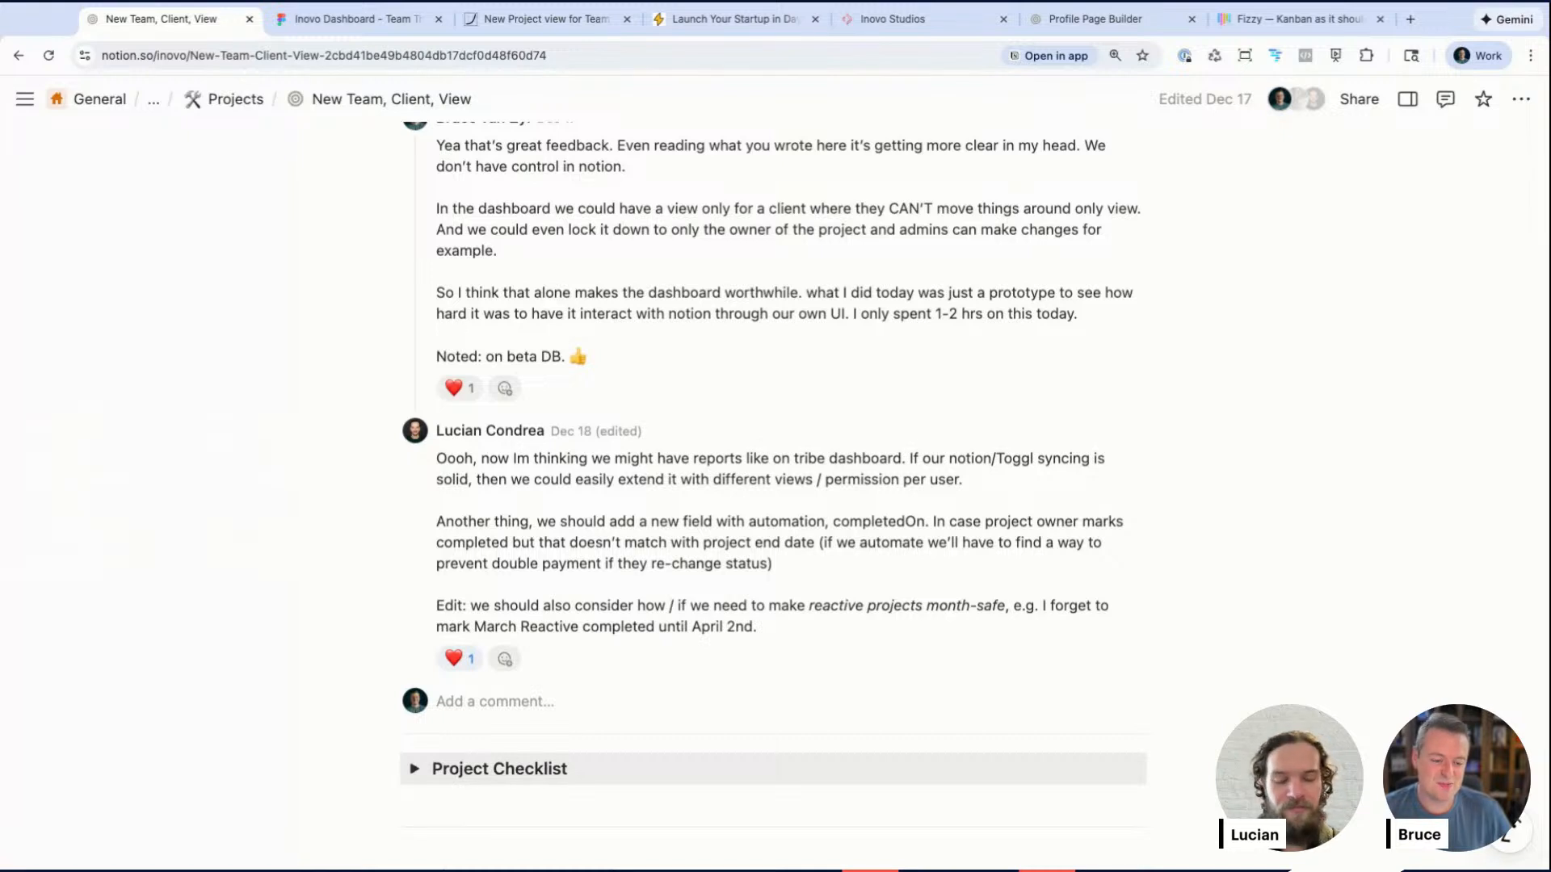
scroll(773, 466, "up", 1)
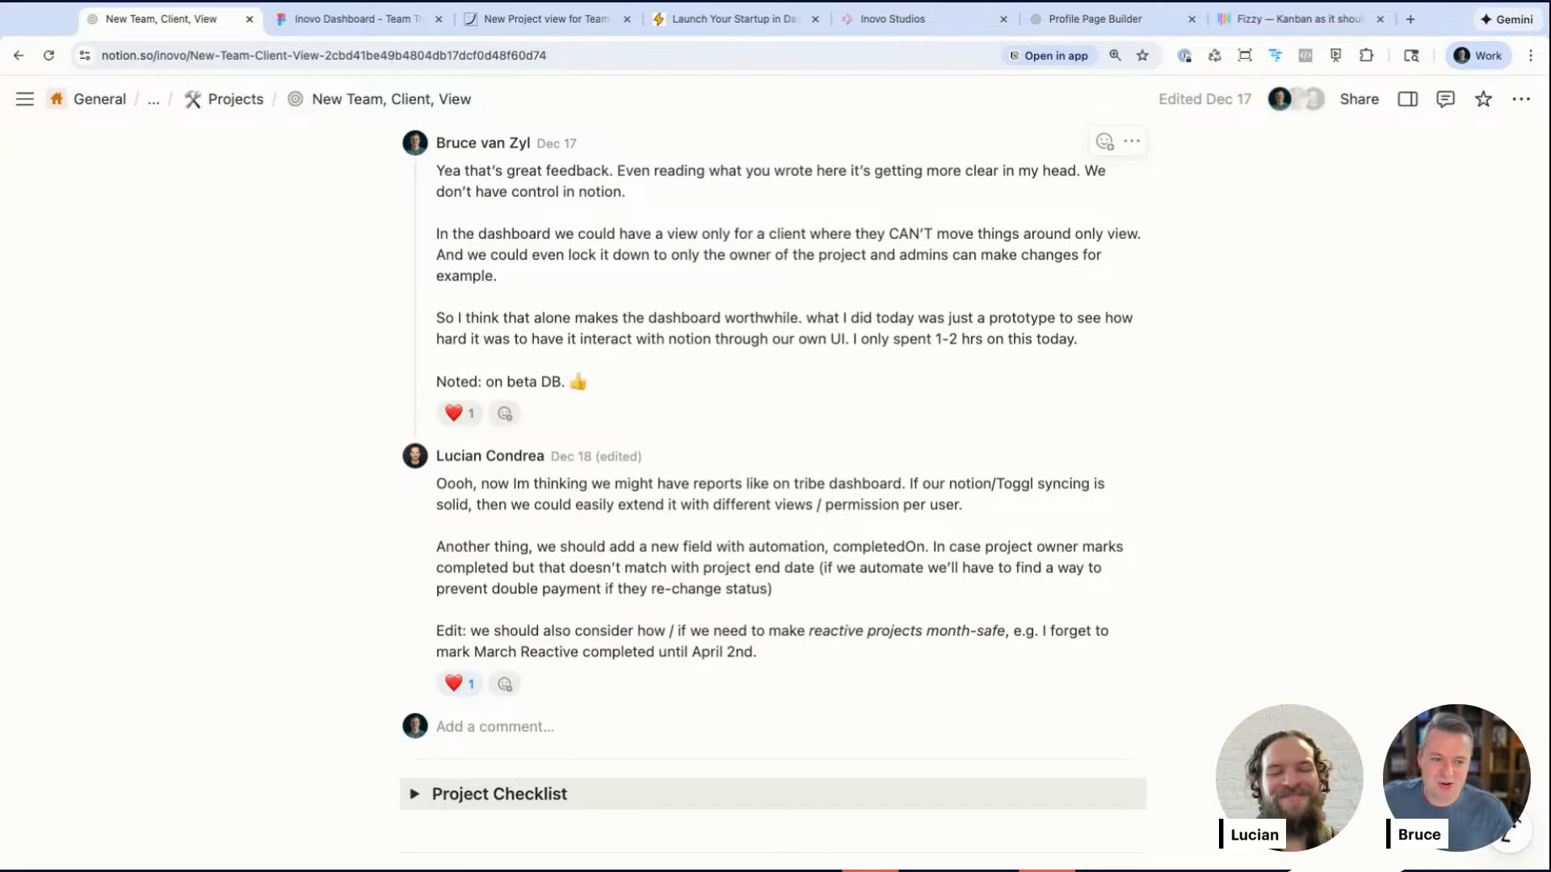
scroll(772, 363, "up", 1)
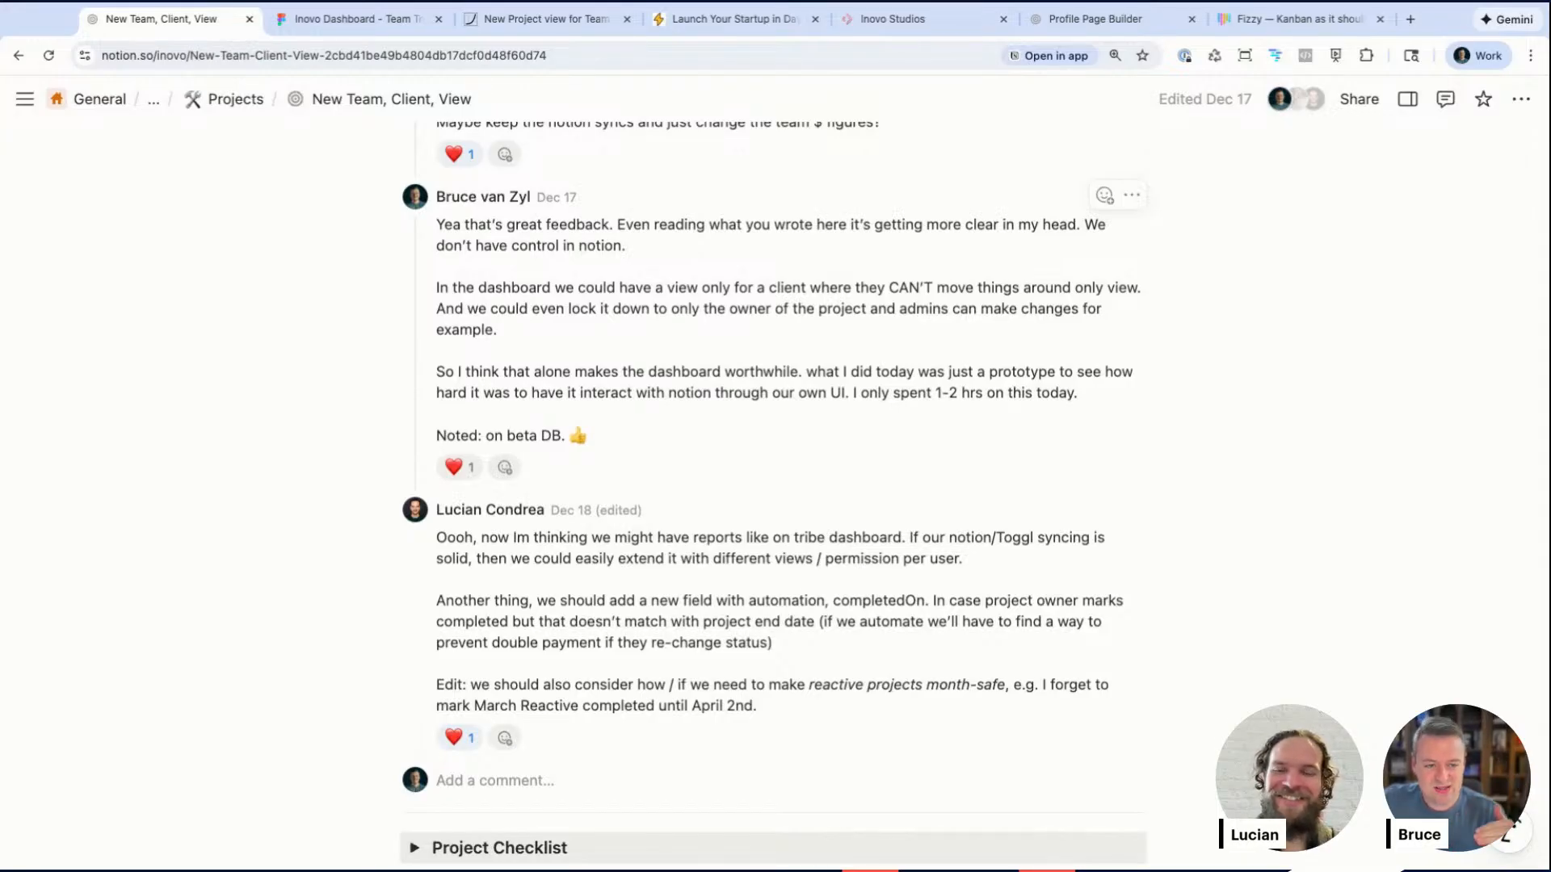
Step: Scroll back up to the Dec 16 decision comment and down again through the later replies on the page
scroll(774, 492, "down", 1)
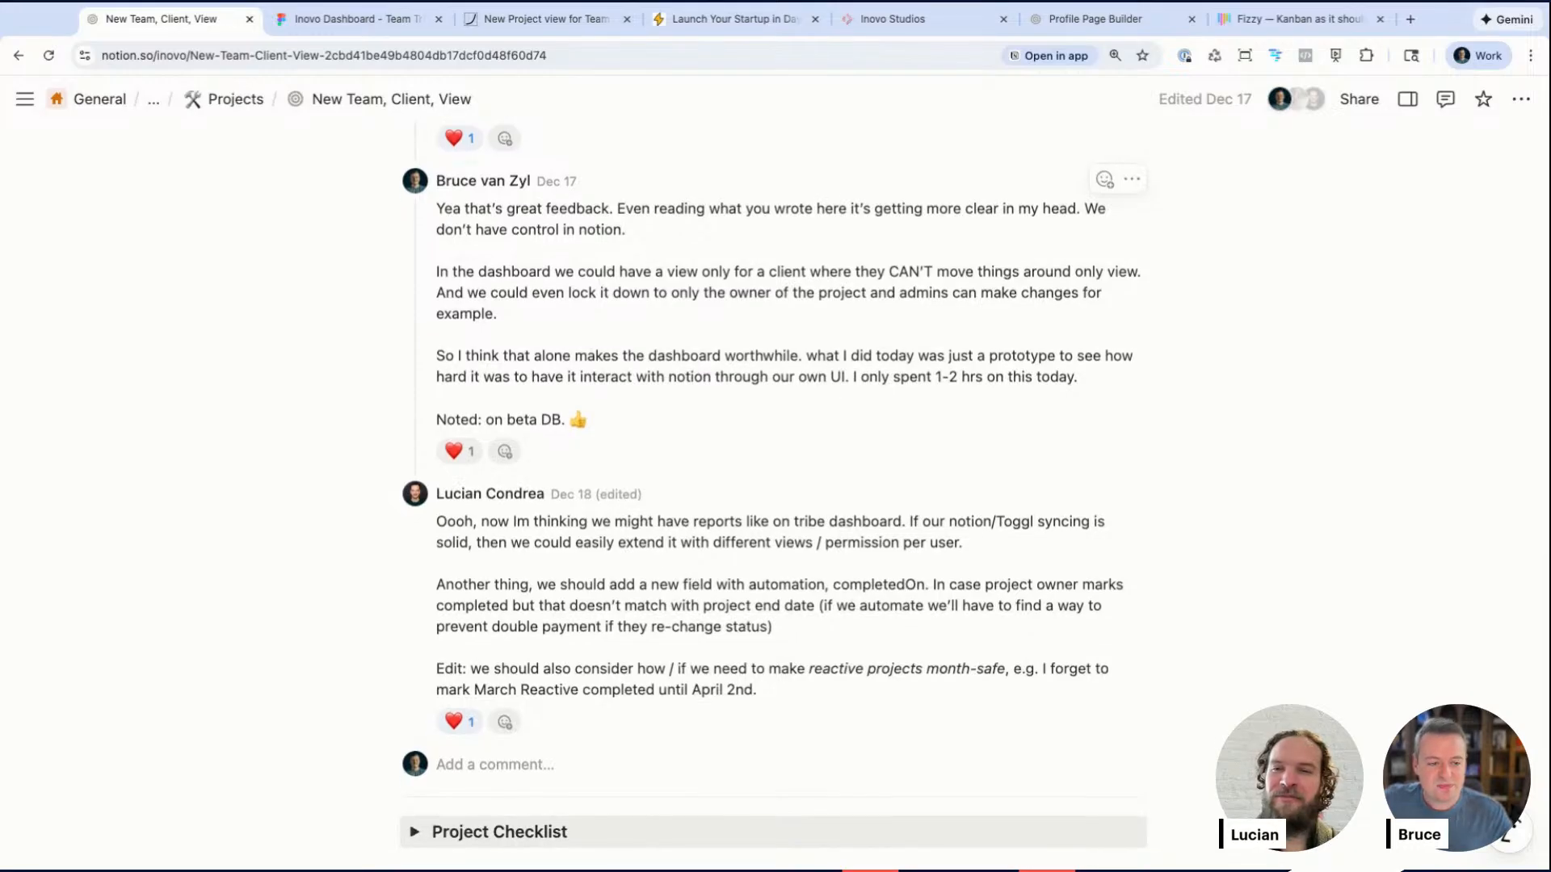
scroll(773, 493, "up", 4)
scroll(773, 493, "down", 3)
scroll(774, 493, "down", 5)
scroll(774, 493, "up", 15)
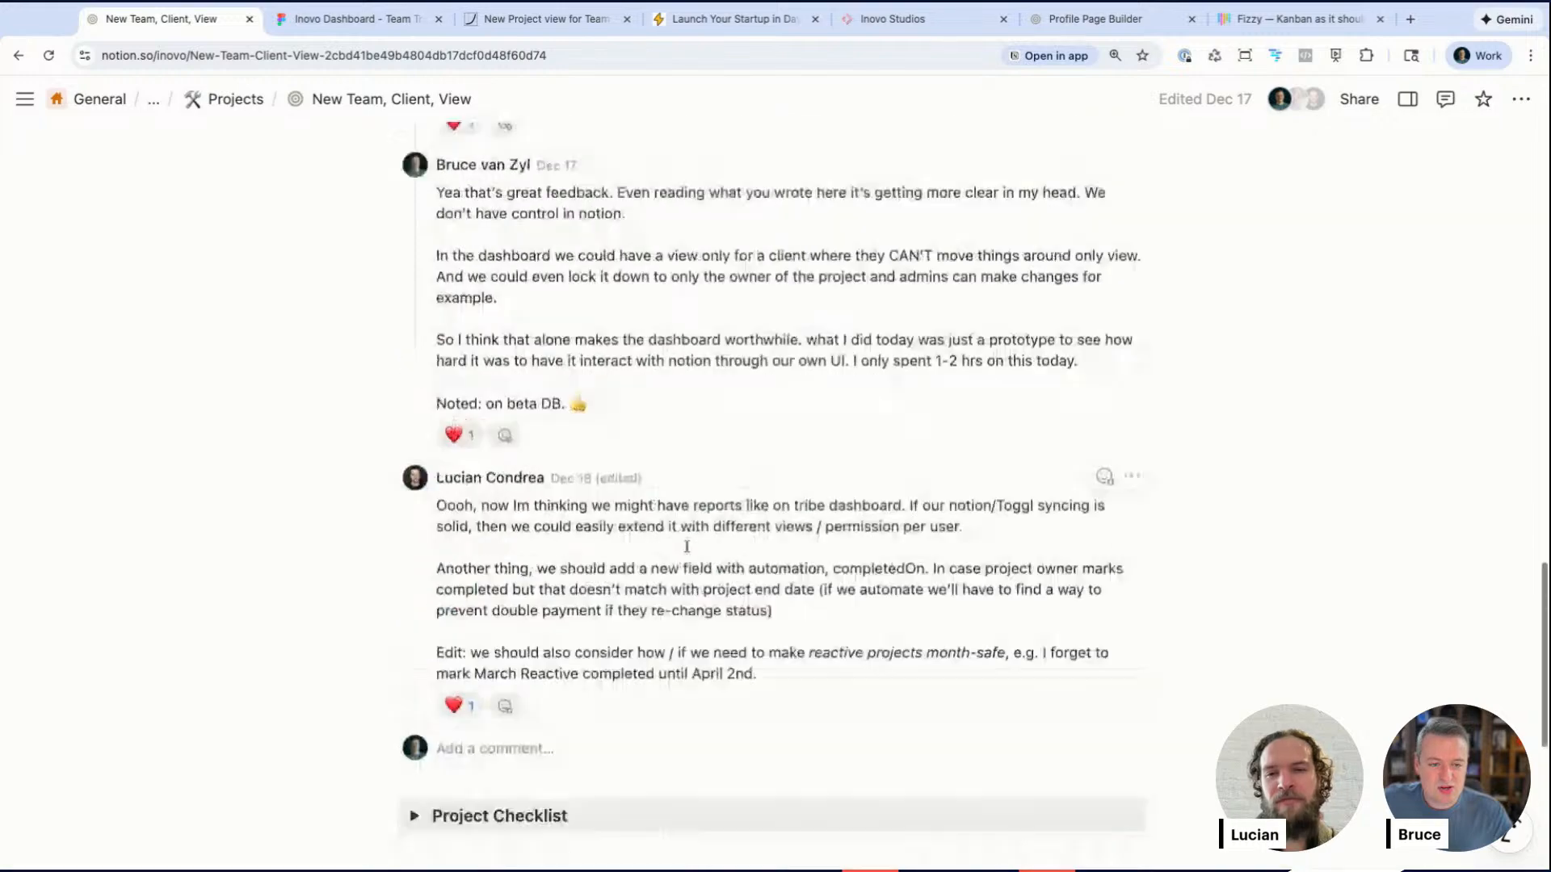
scroll(774, 493, "up", 10)
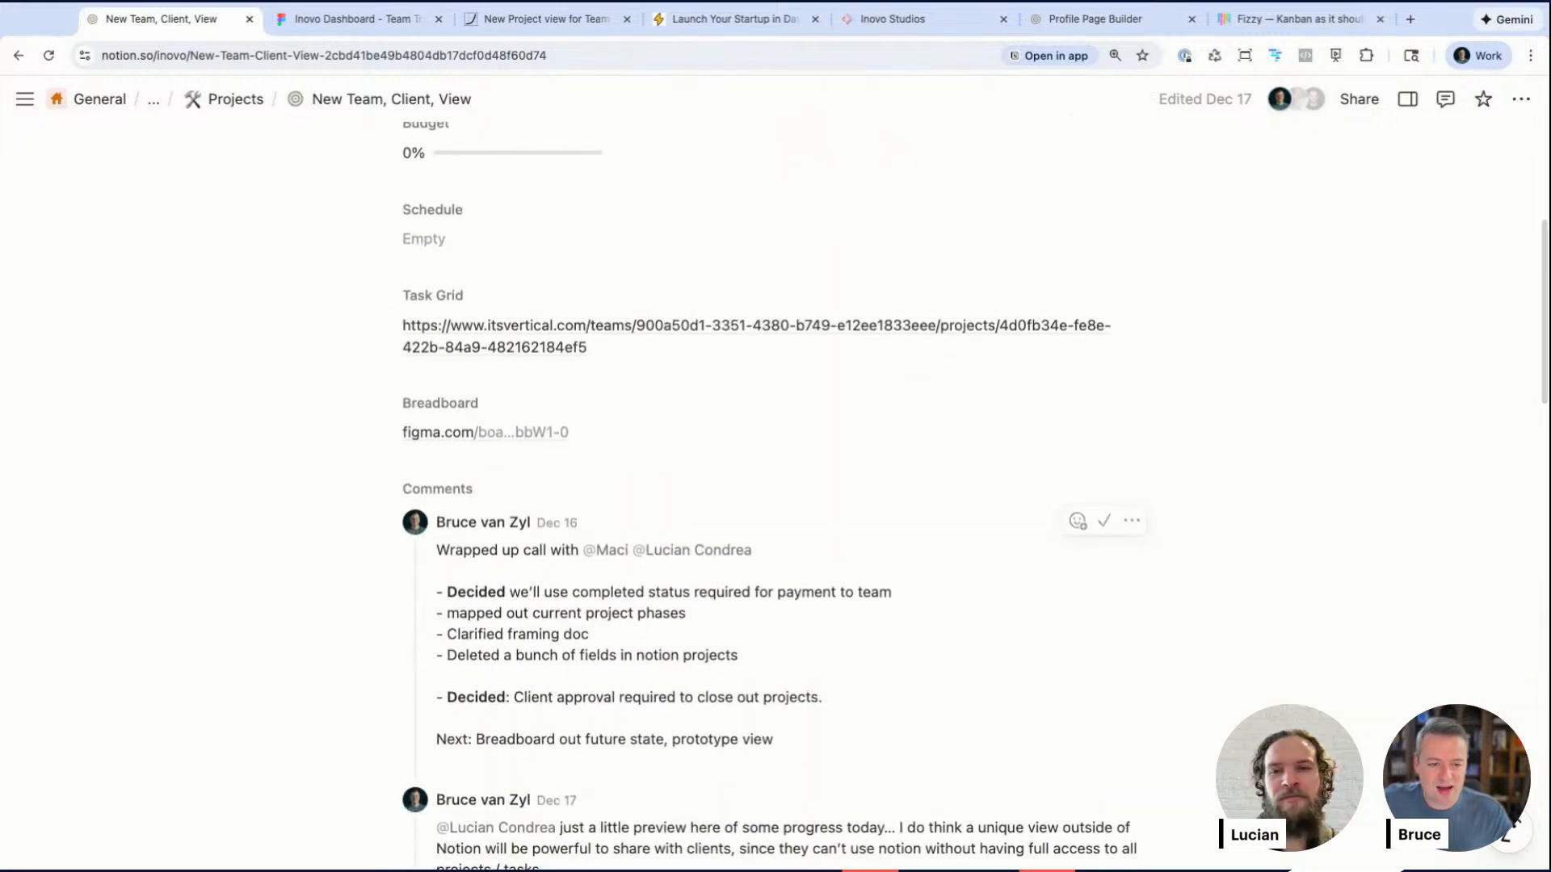
scroll(774, 493, "down", 15)
scroll(774, 493, "down", 16)
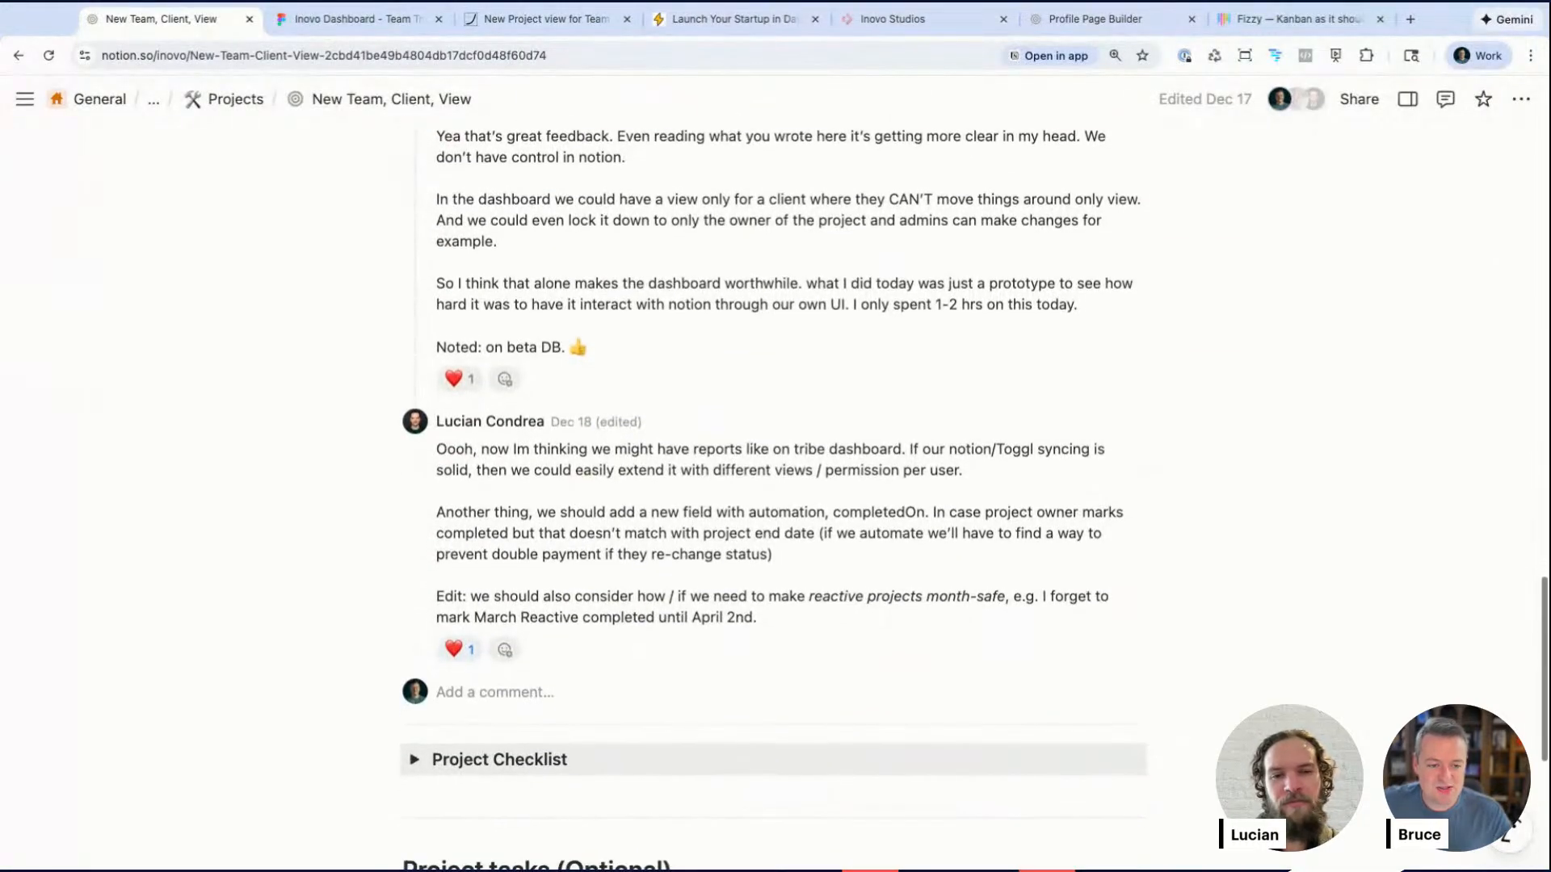
Step: Move the Profile Page Builder card from In Progress to Shaping on the client dashboard and open its Notion page
left_click(884, 18)
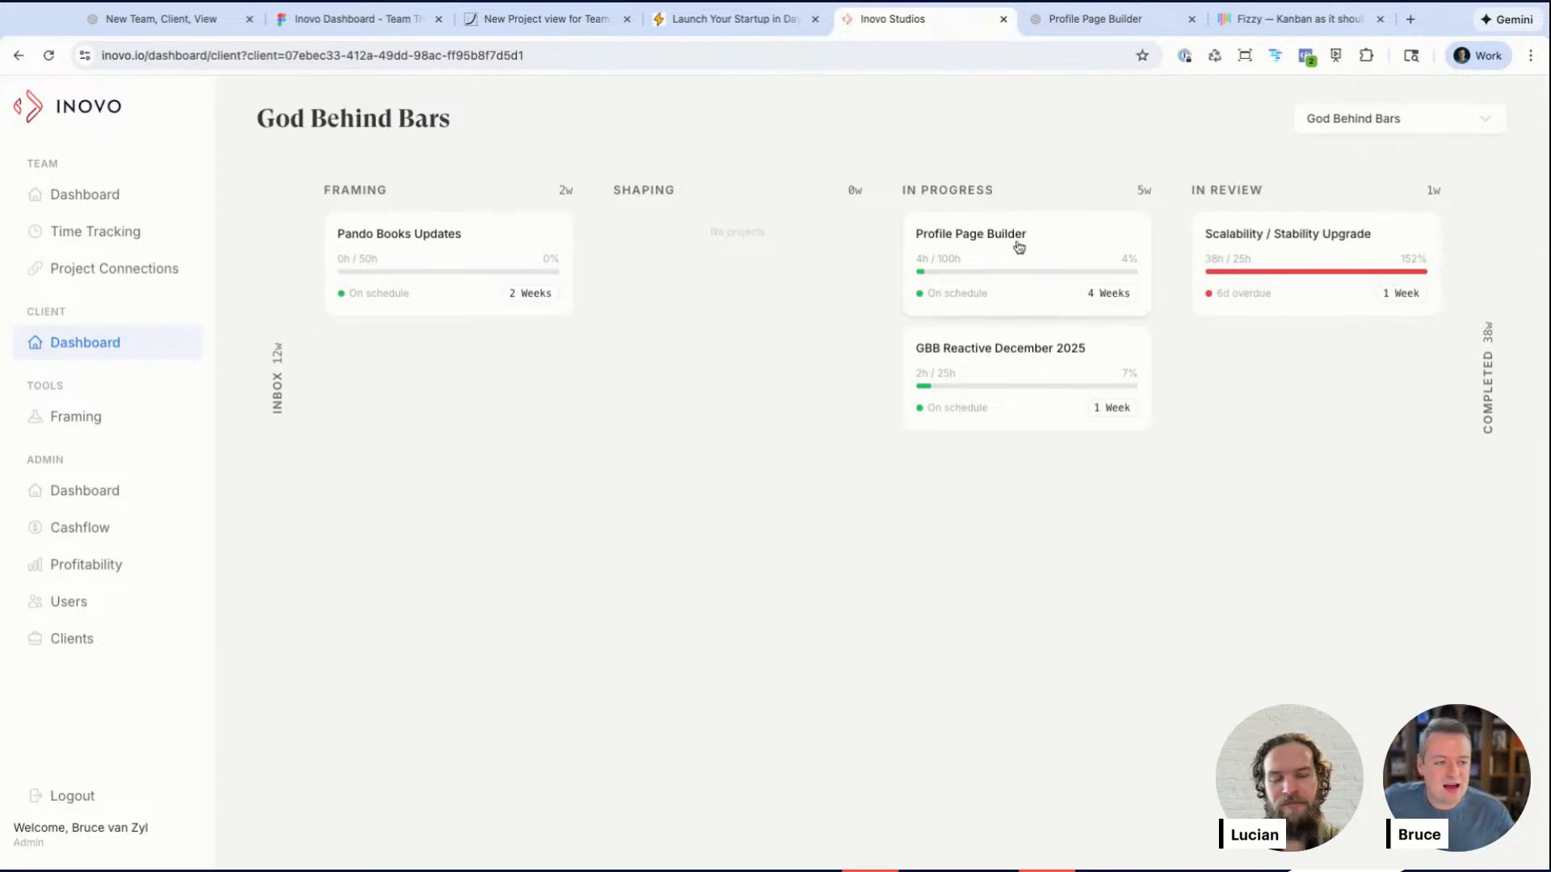
left_click_drag(1049, 249, 869, 257)
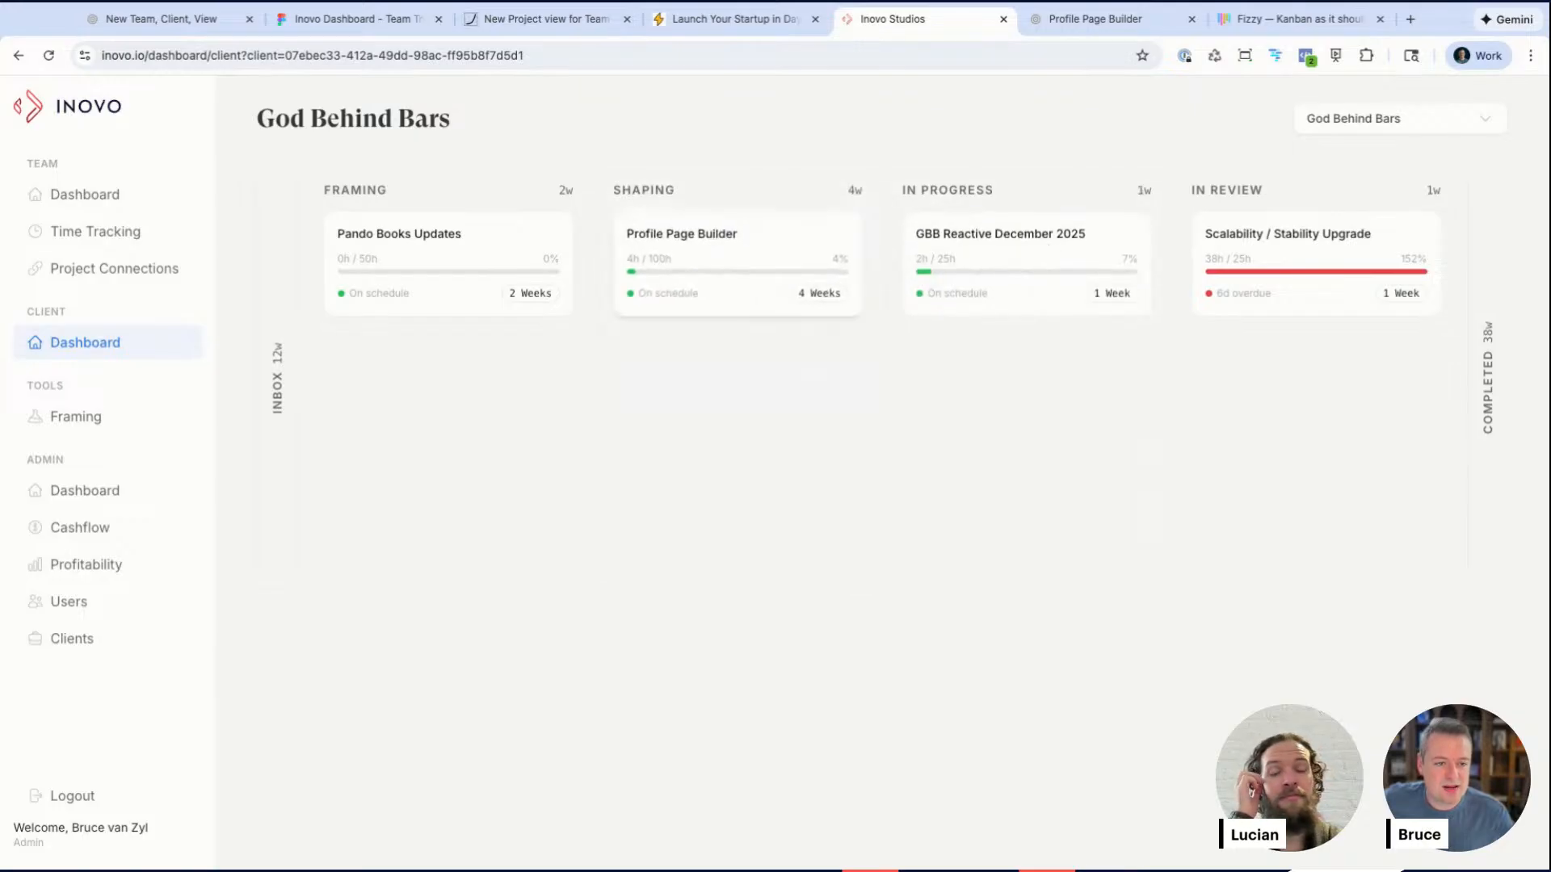
left_click(782, 250)
left_click(1439, 155)
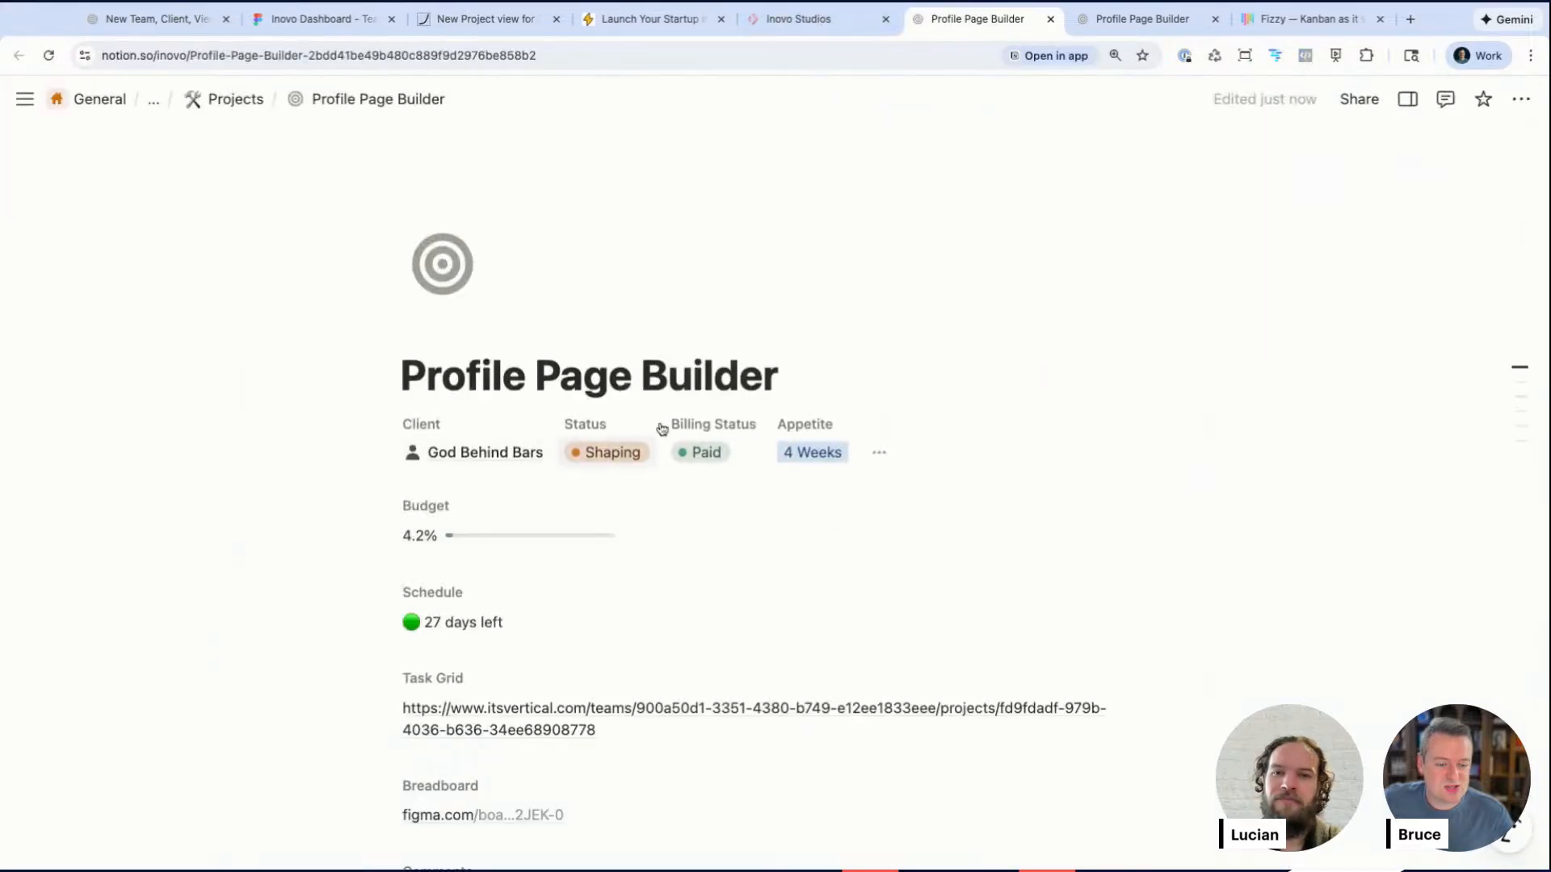
Step: Compare the Profile Page Builder status between the client dashboard and its Notion page
left_click(796, 17)
left_click(630, 27)
left_click(855, 20)
left_click(16, 57)
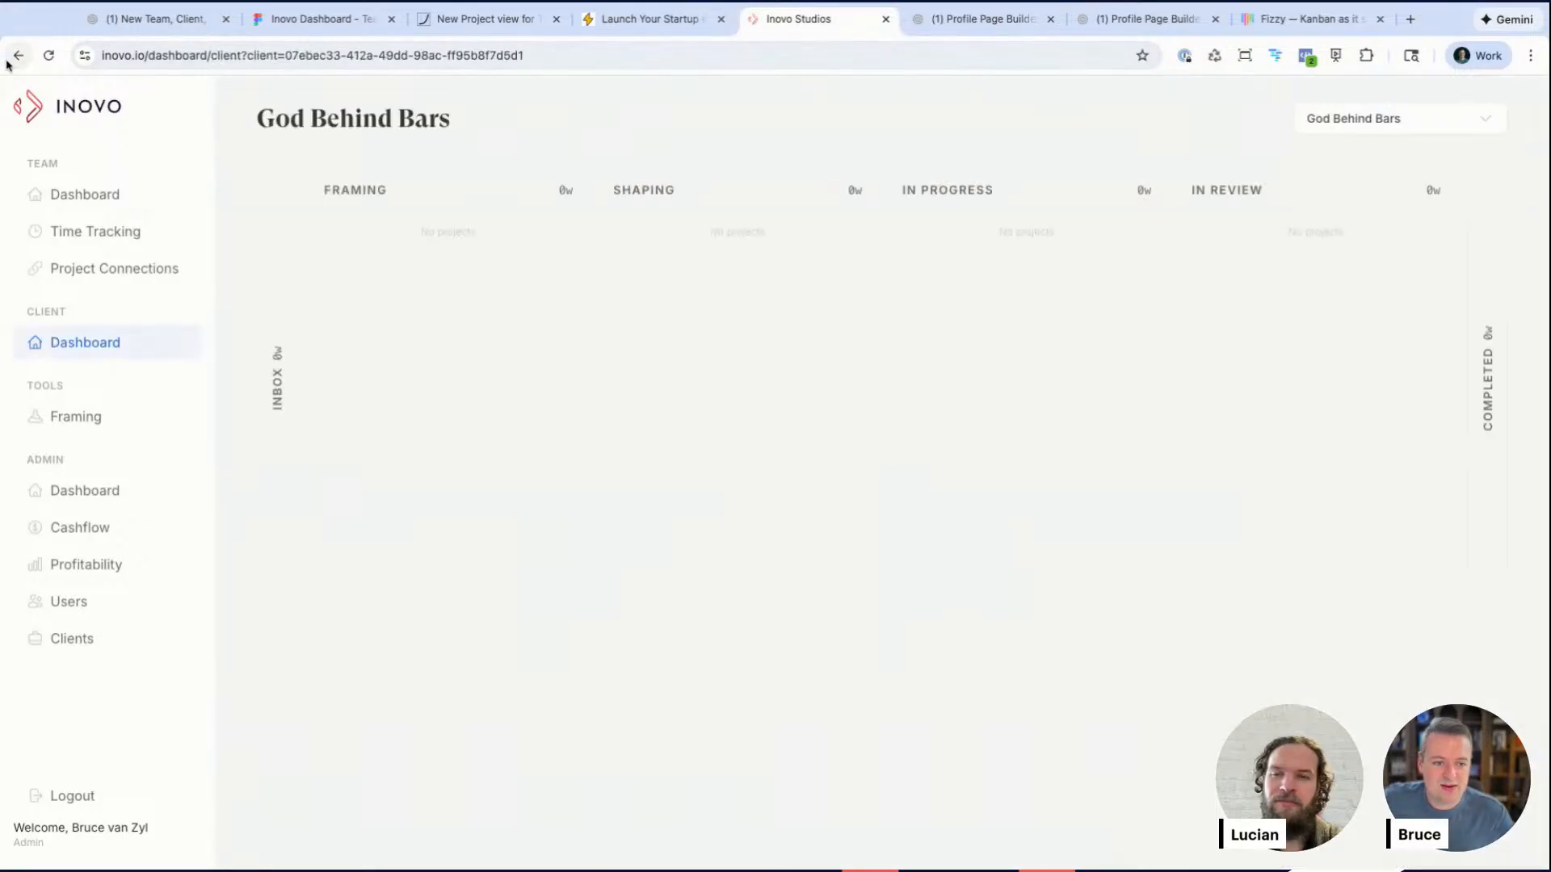
left_click(995, 18)
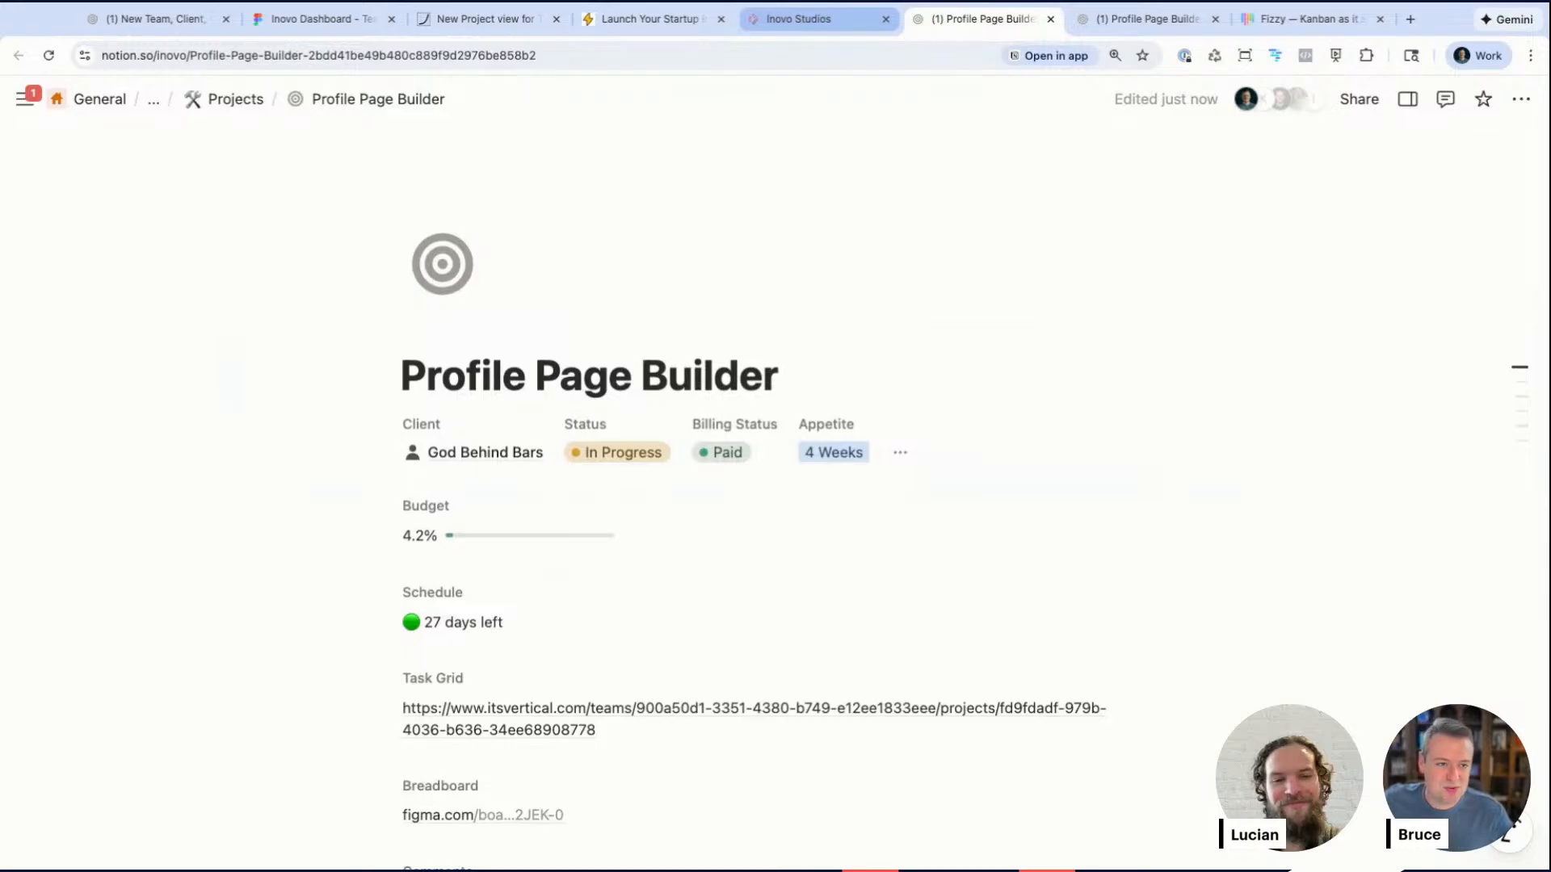
left_click(796, 18)
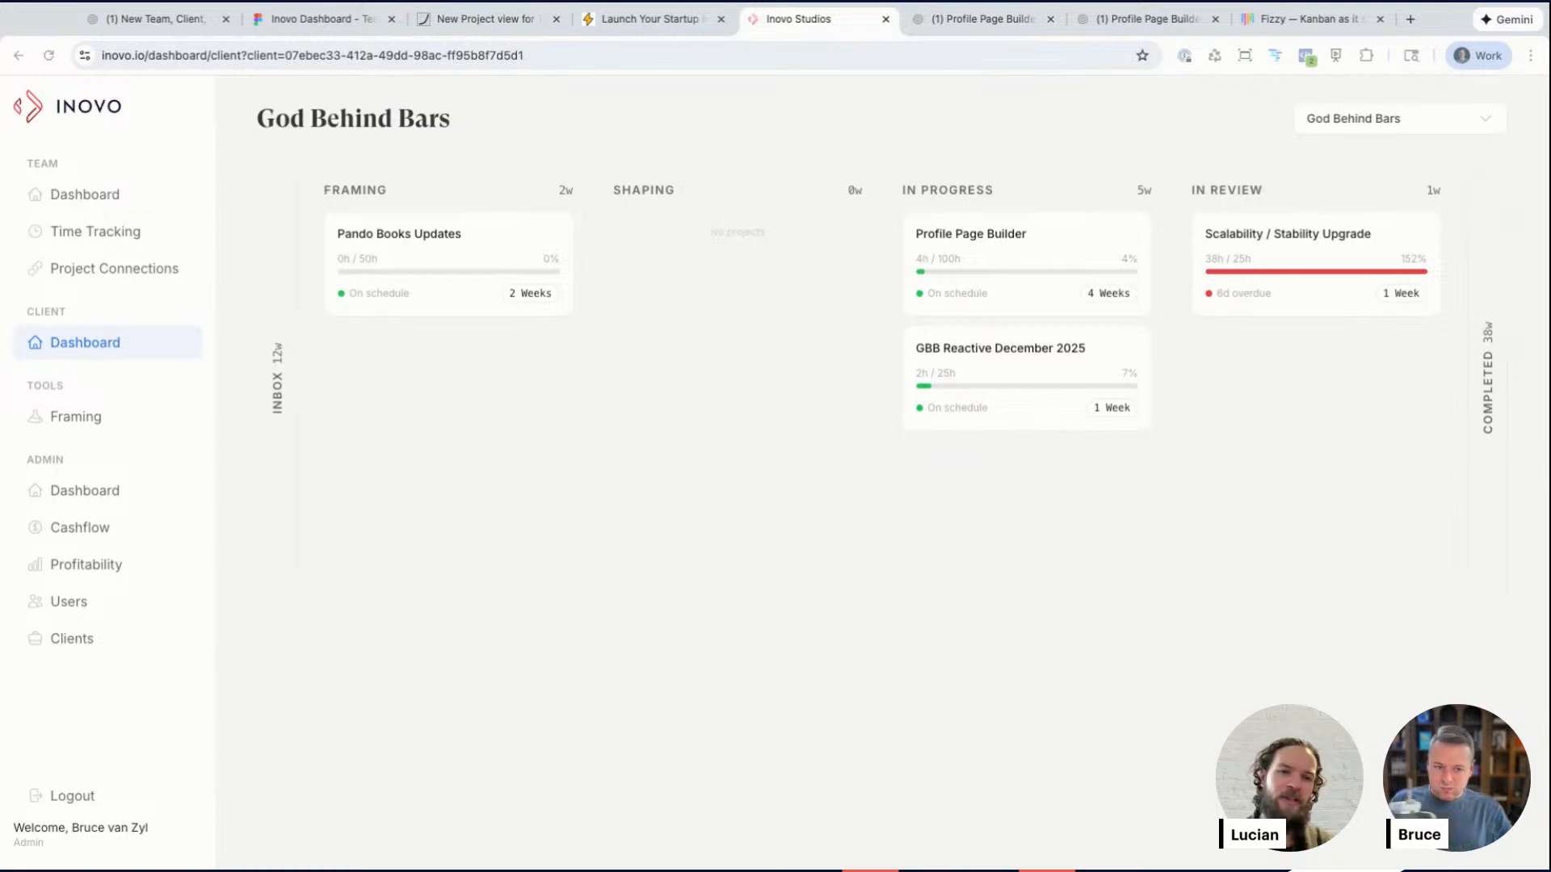
Step: Move the 'Easy redistribute the budget' note to the top of the Outcome column on the Team Trip board
left_click(315, 20)
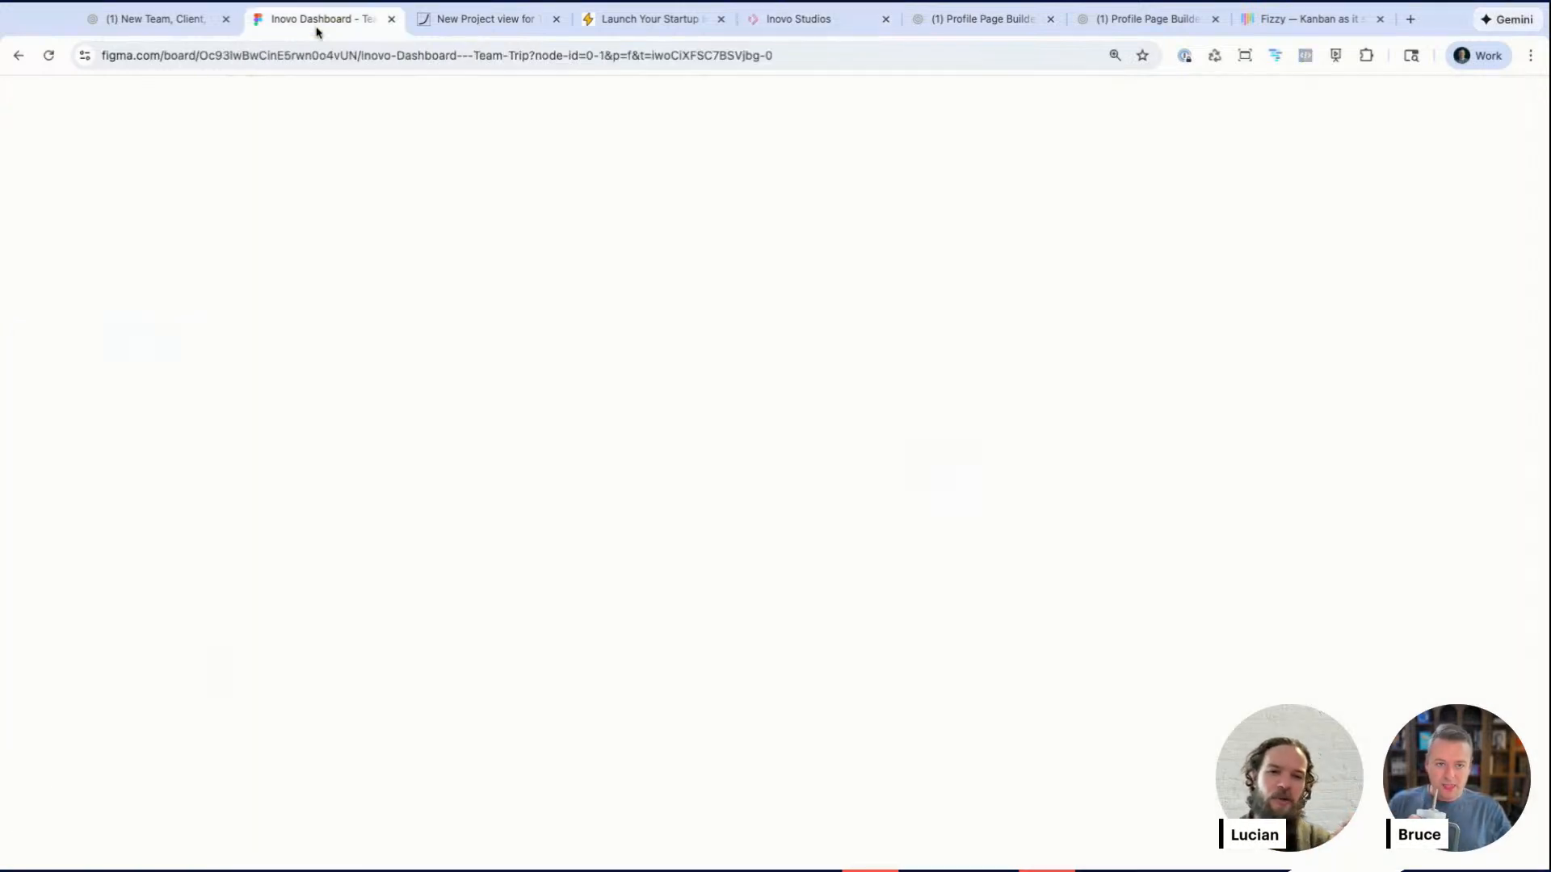
scroll(521, 485, "down", 10, "ctrl")
scroll(521, 486, "right", 3)
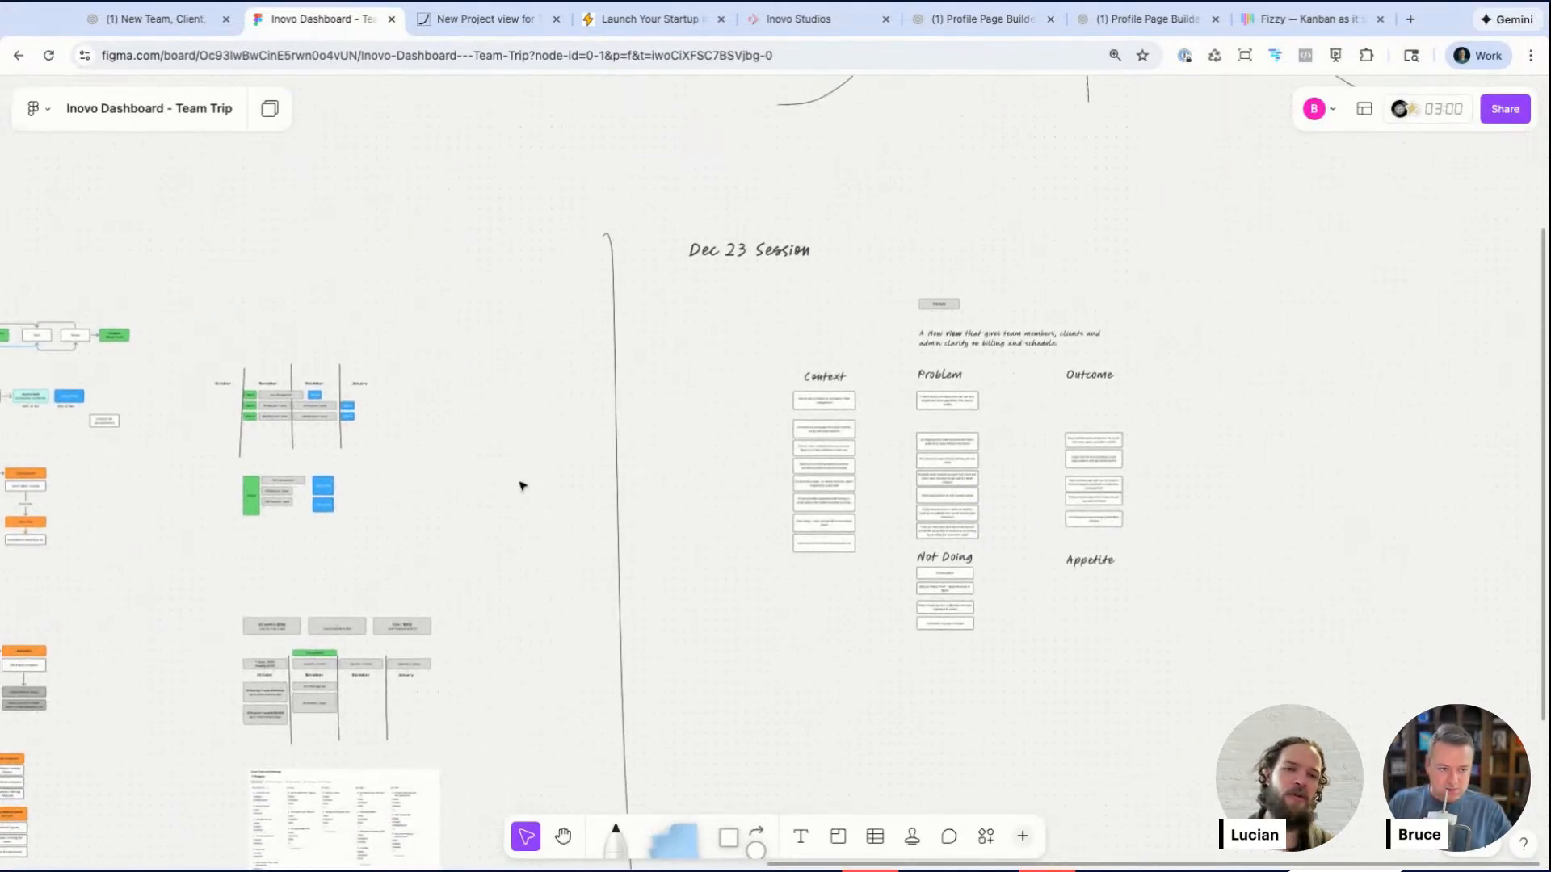
scroll(1118, 418, "up", 5)
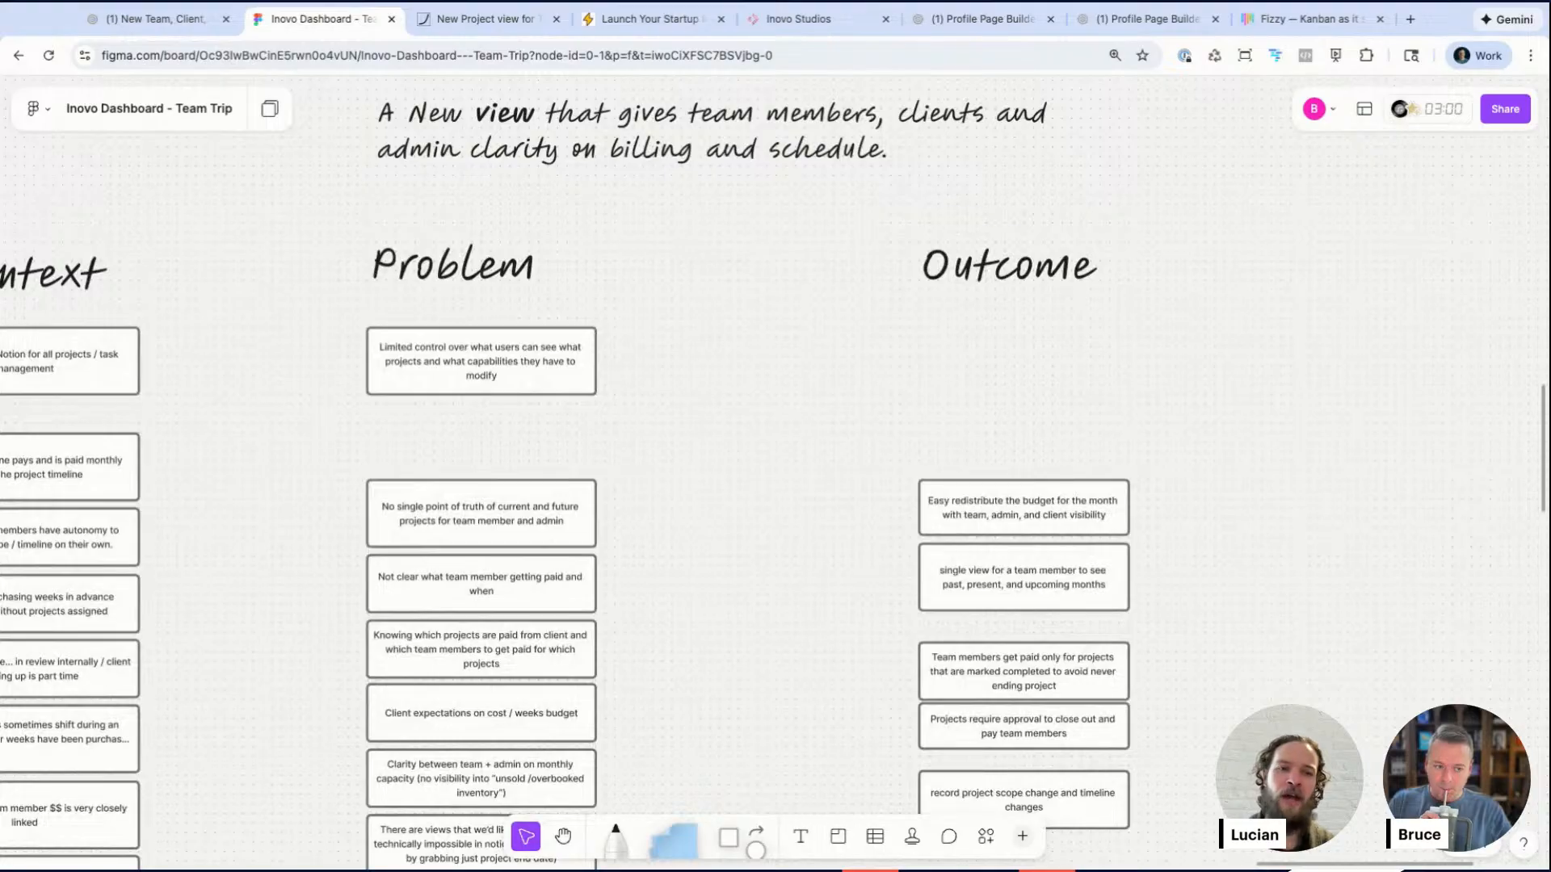
scroll(1131, 404, "down", 2)
scroll(1131, 403, "down", 2, "ctrl")
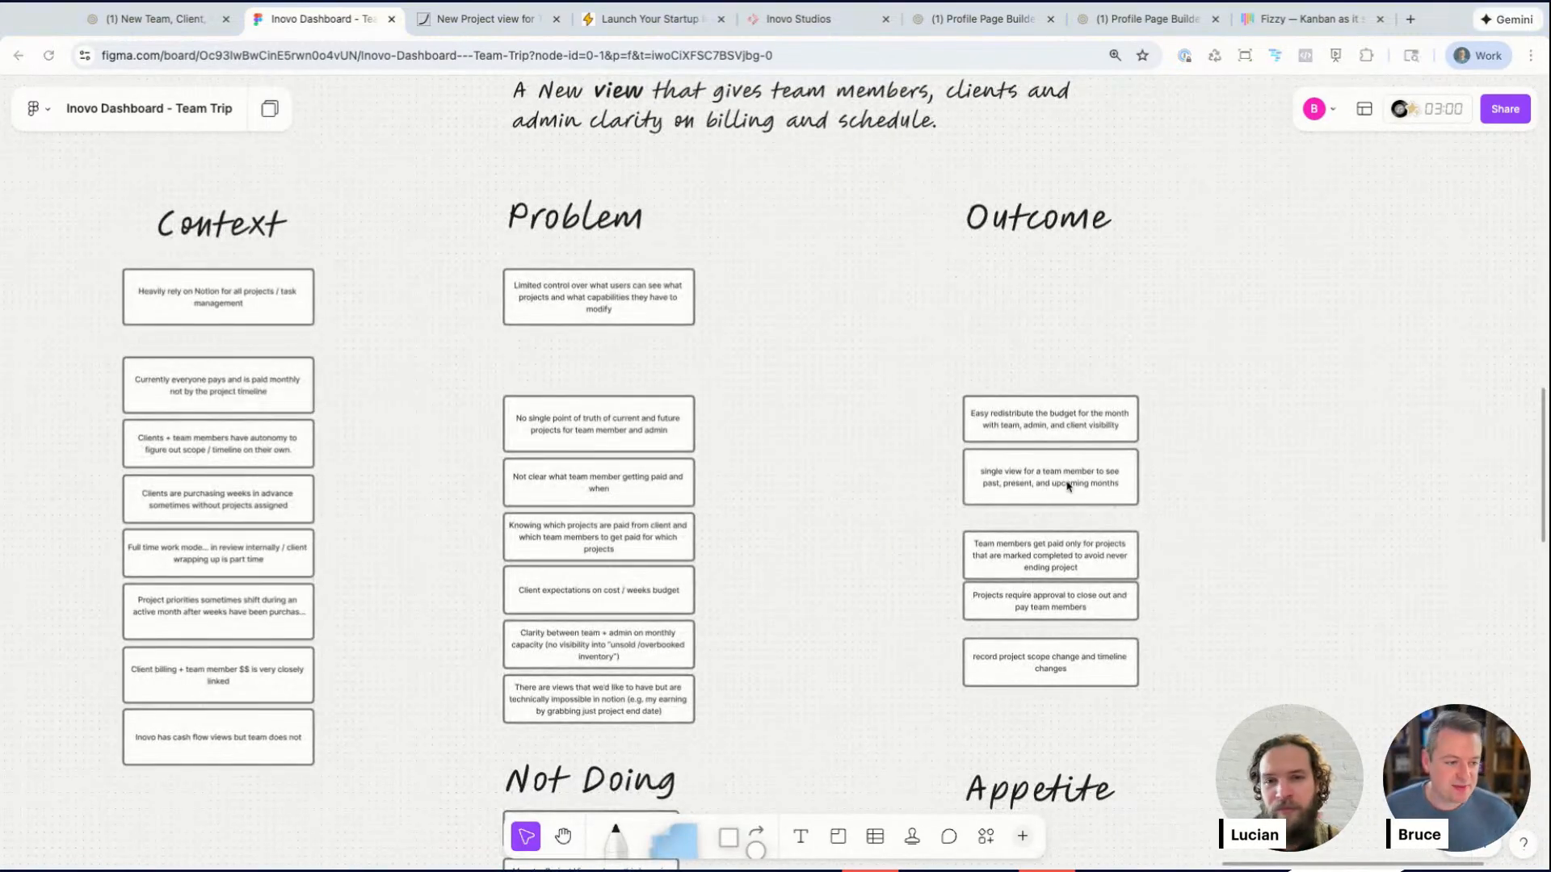
left_click(1243, 486)
scroll(1243, 488, "up", 3, "ctrl")
scroll(1243, 488, "up", 1, "ctrl")
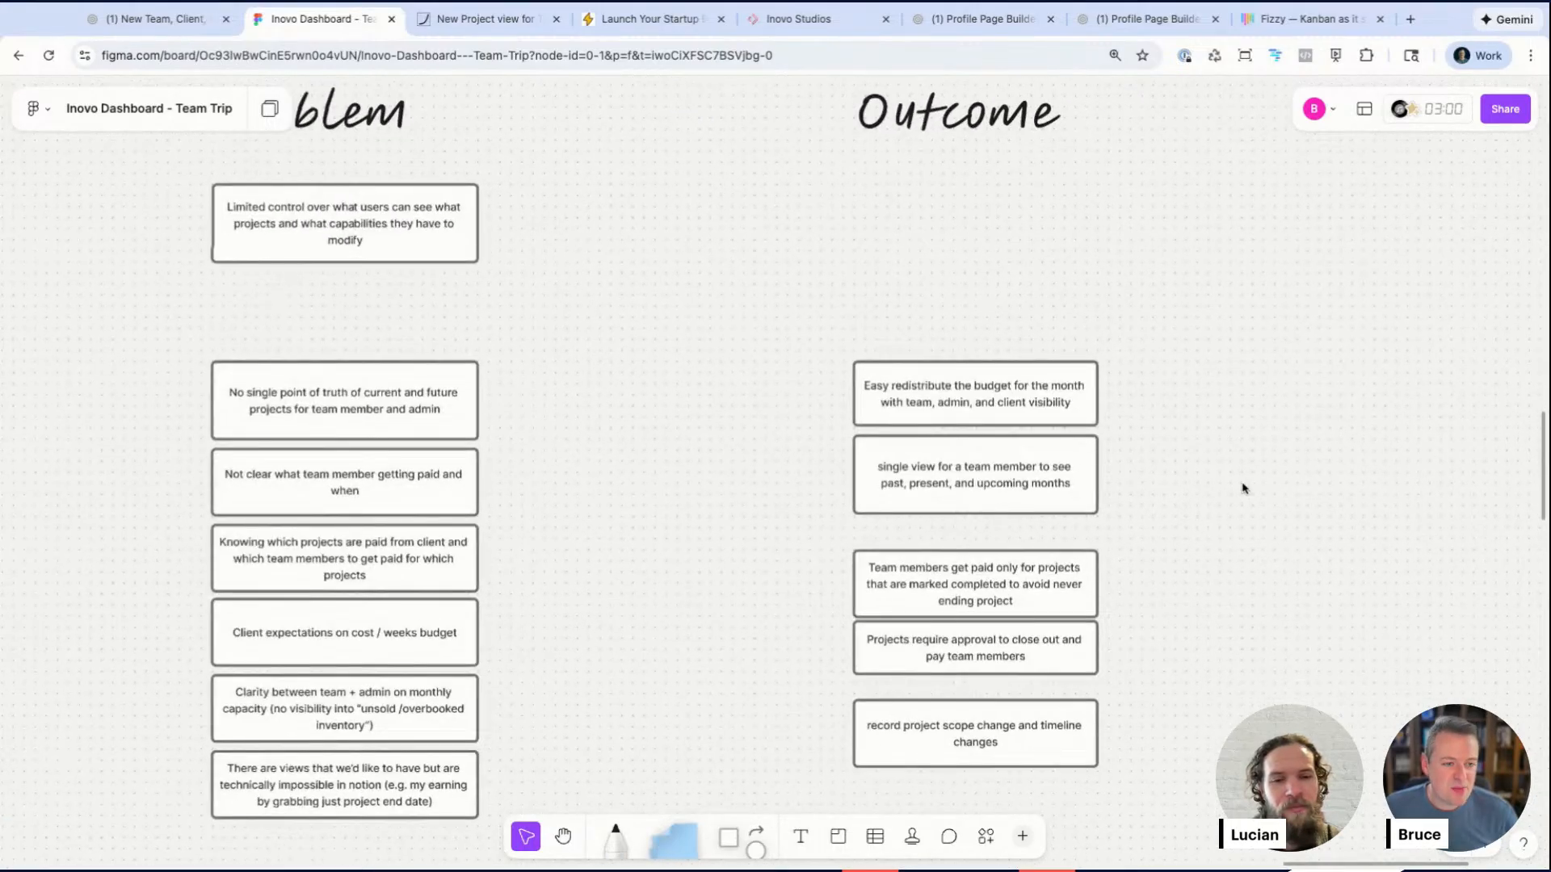
scroll(1032, 428, "up", 1)
left_click_drag(995, 424, 993, 245, "alt")
double_click(980, 232)
left_click(975, 390)
key("Delete")
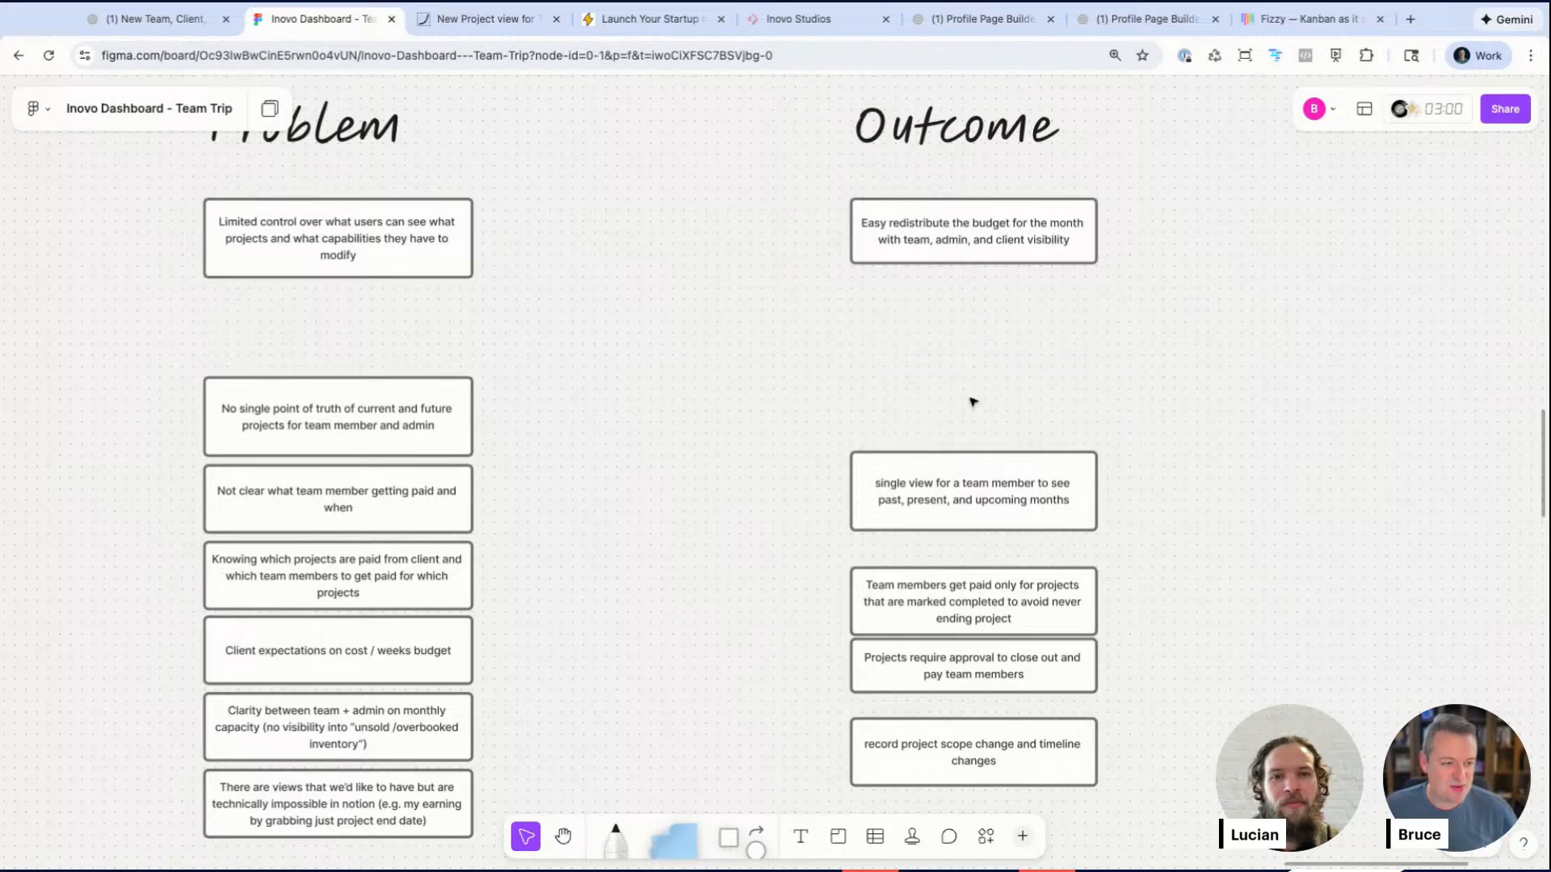
Step: Rewrite the top Outcome note as 'Single View for Clients to see all projects, status, schedule, and total appetite'
scroll(969, 428, "down", 5)
scroll(970, 441, "up", 5)
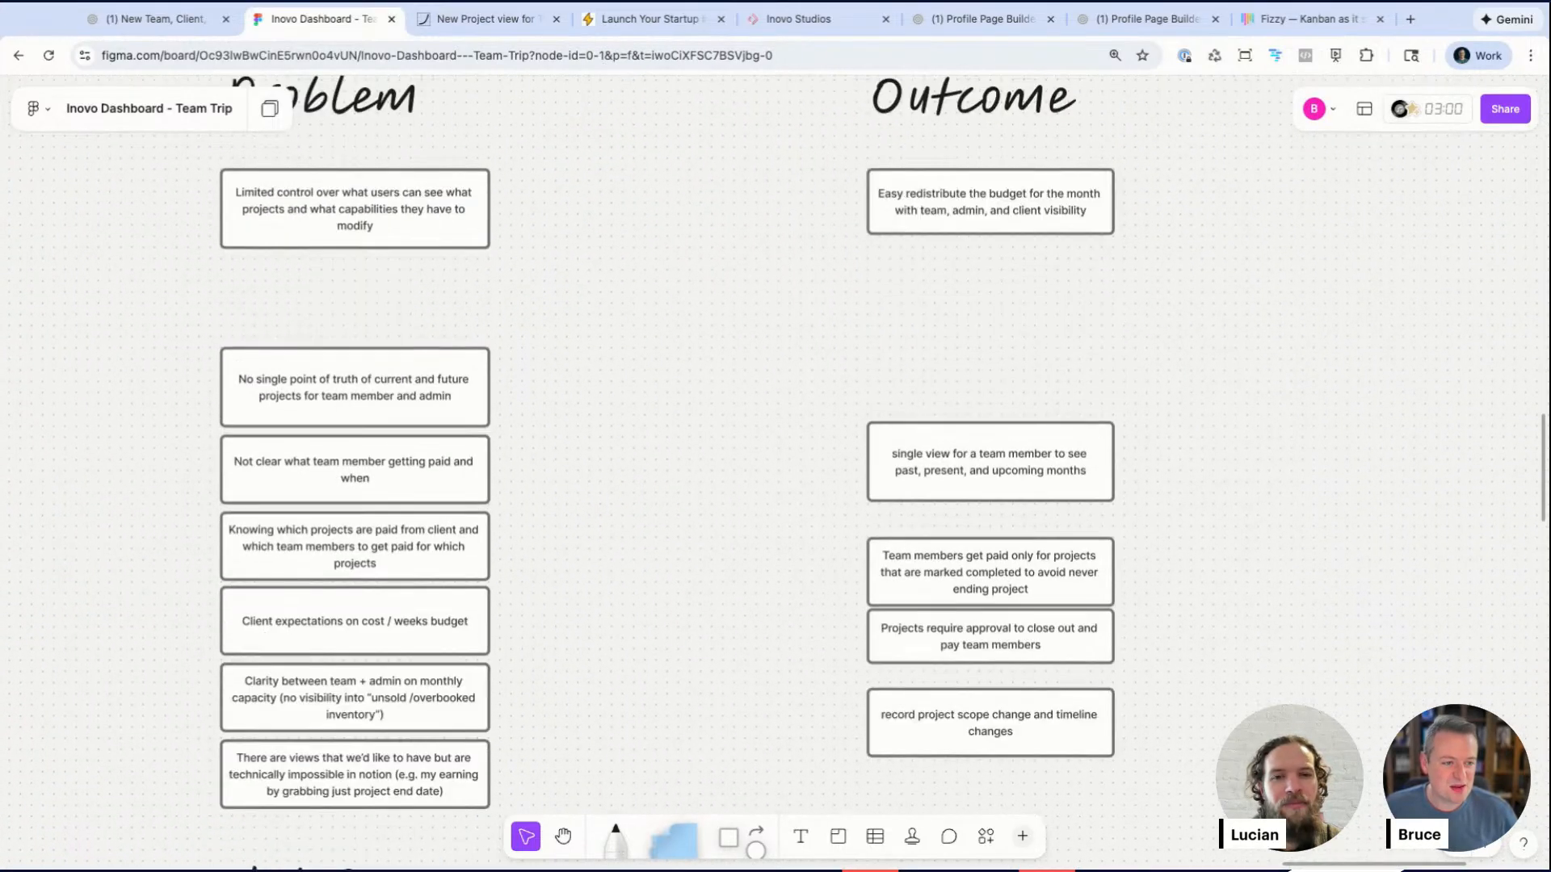
double_click(960, 245)
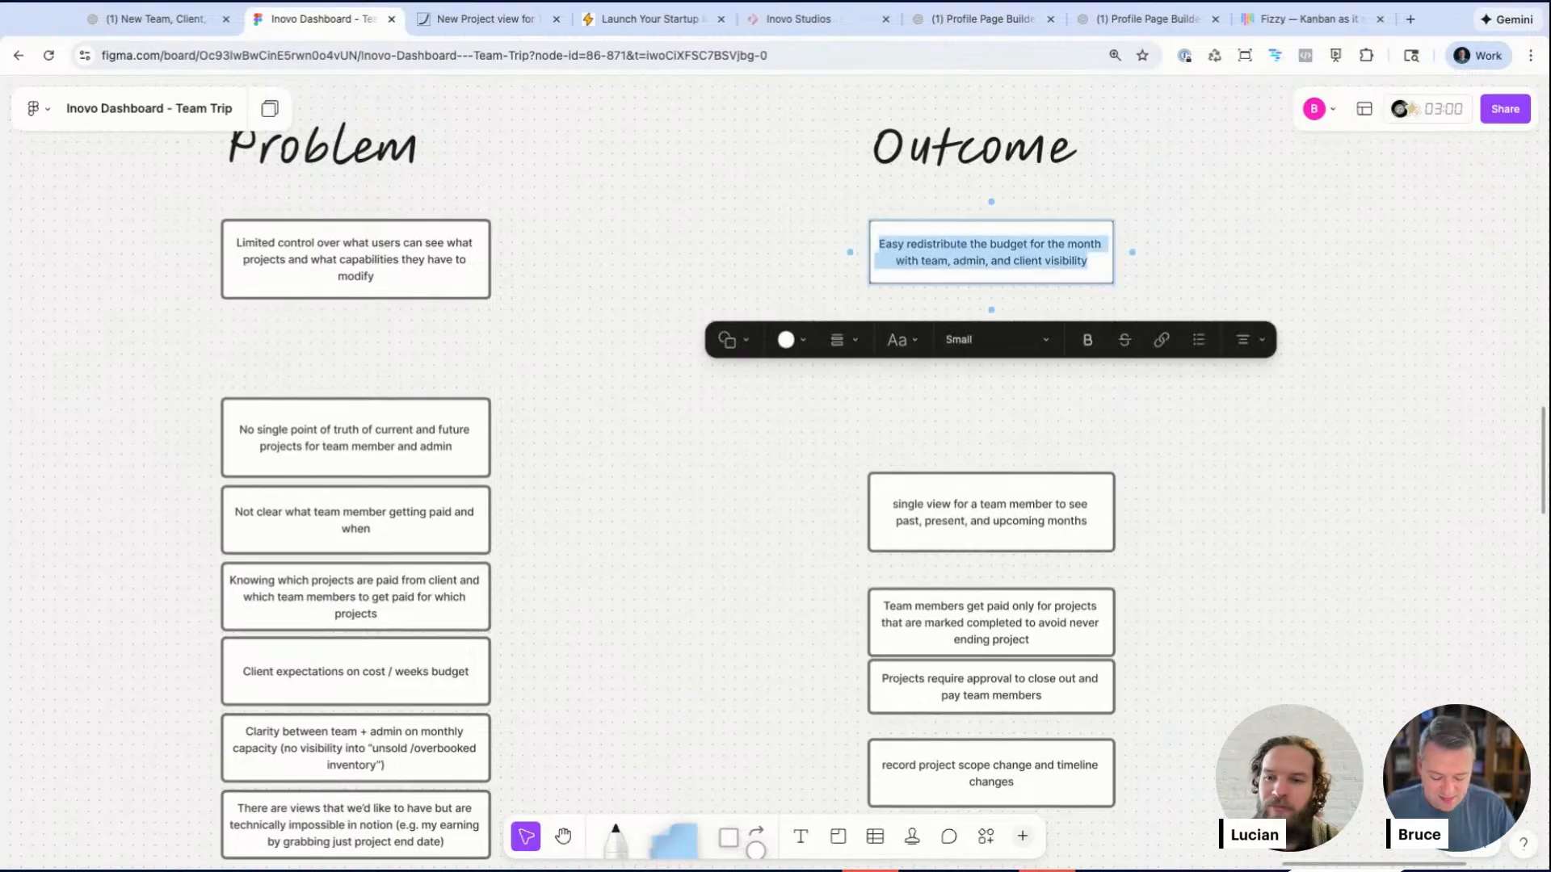
type("single View")
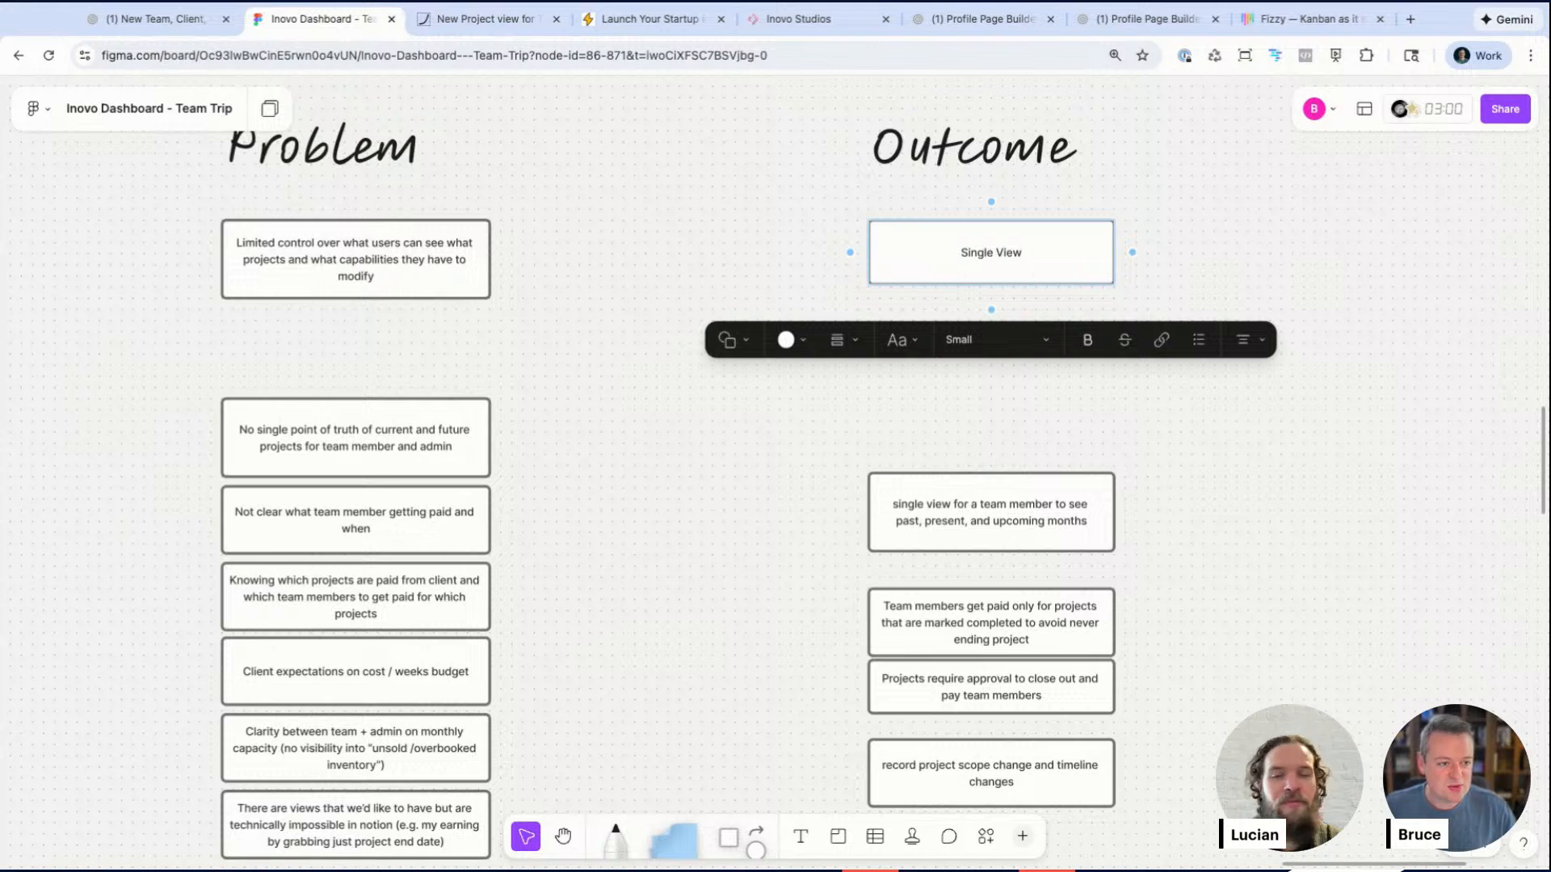
type(" for Client")
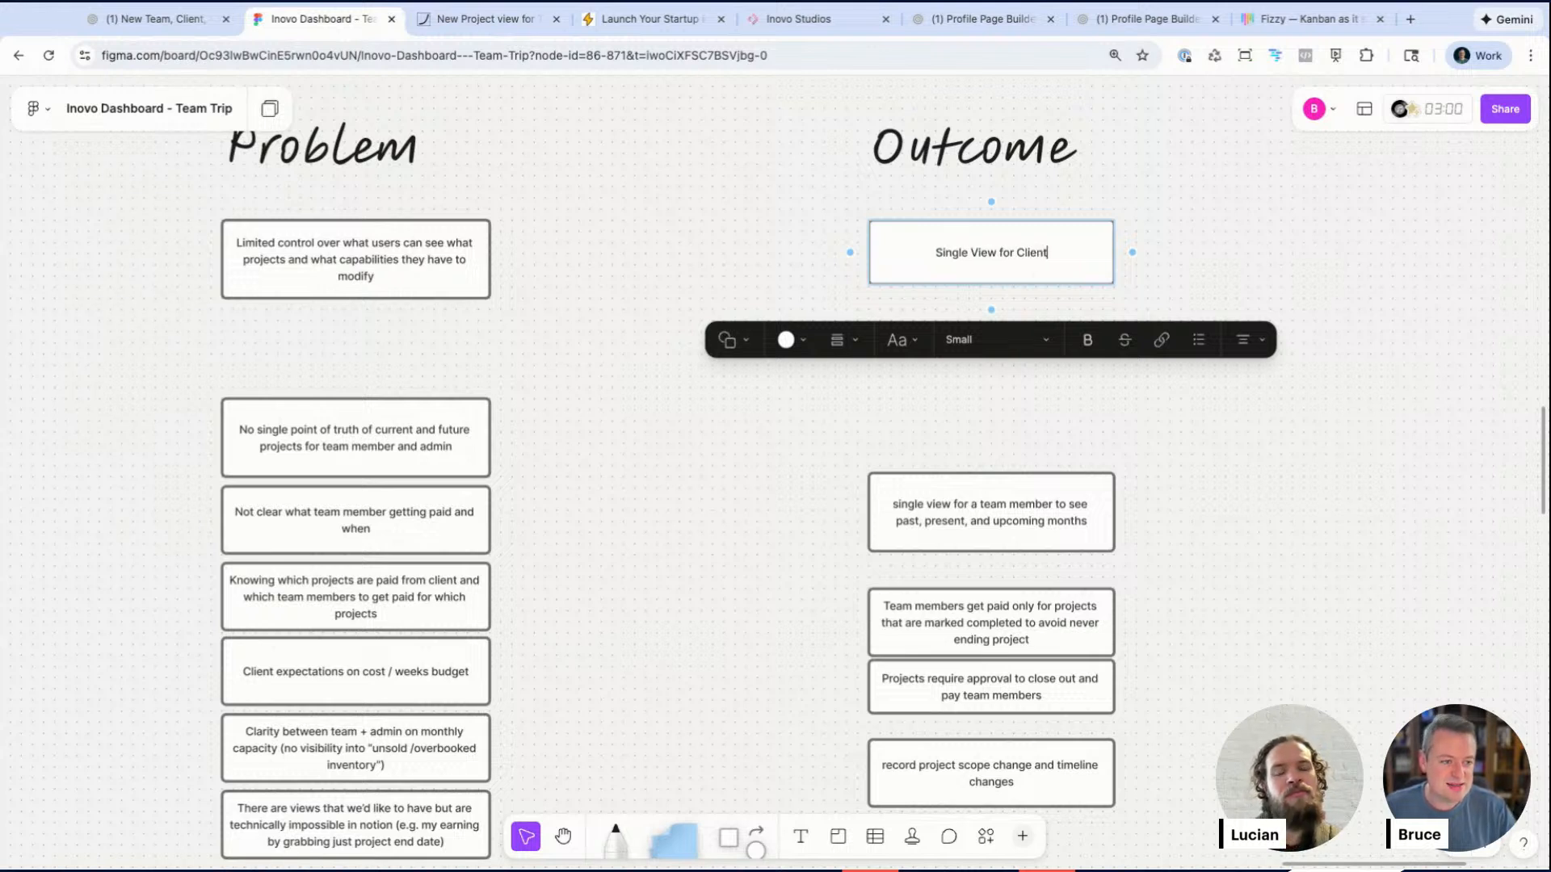
type("s to see ")
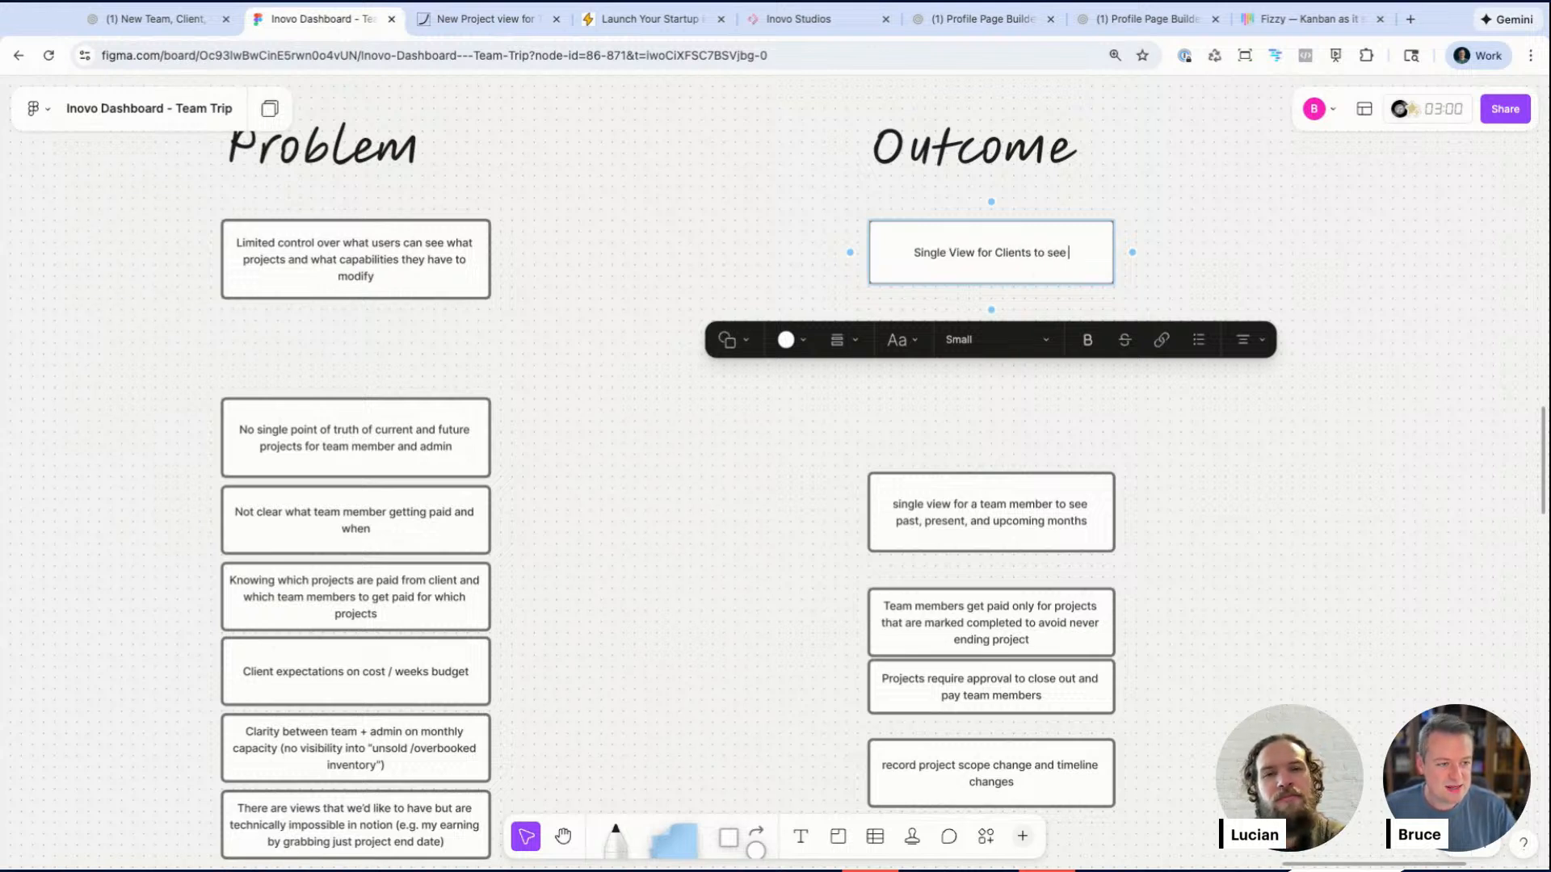
type("all projects")
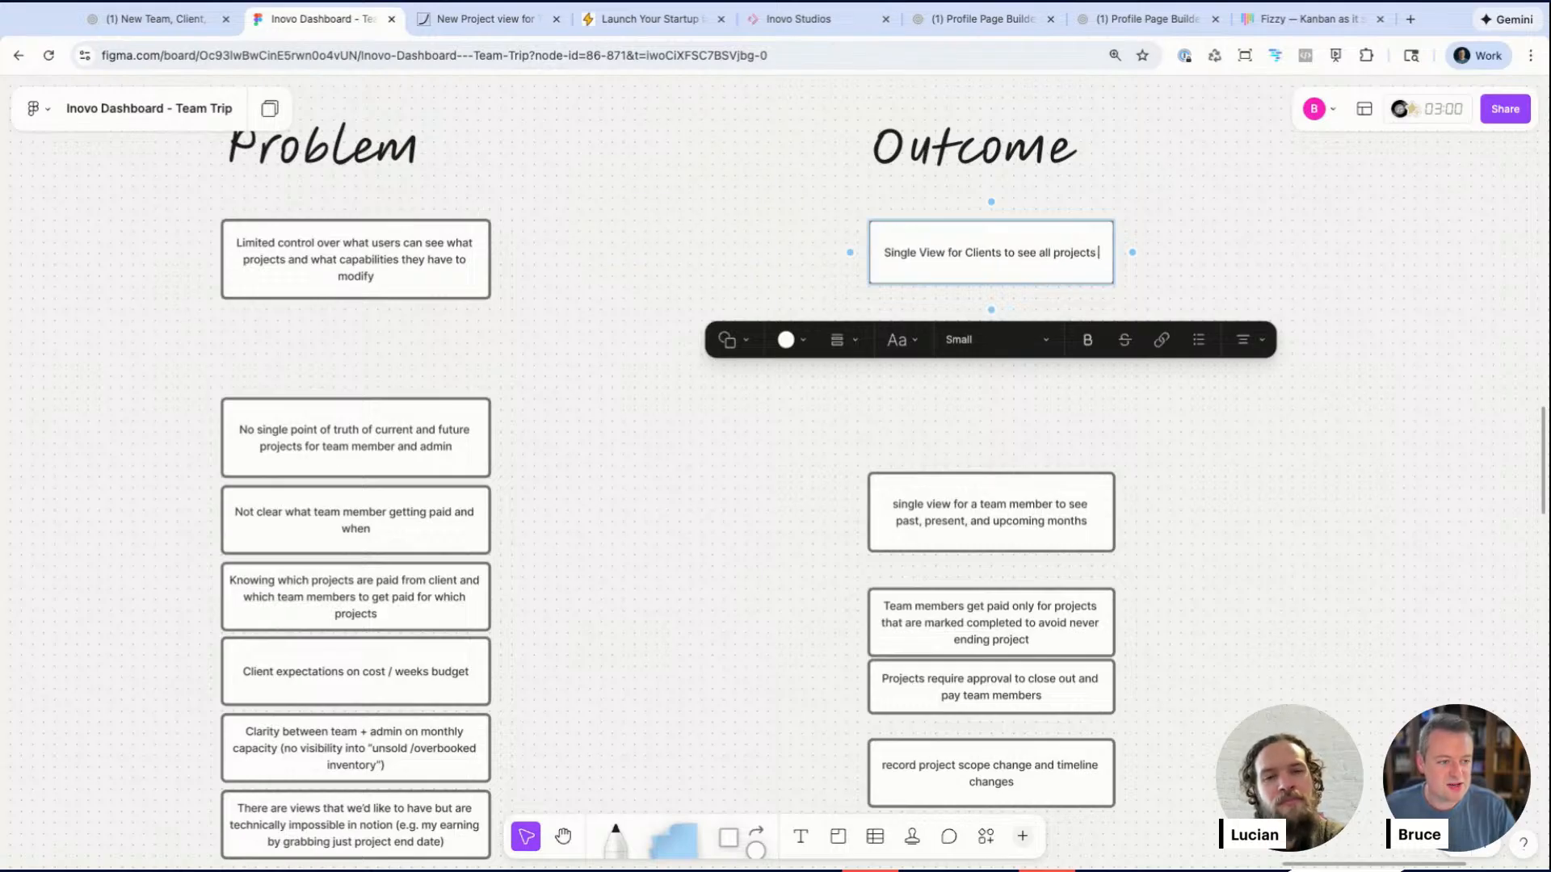
type(", status, ")
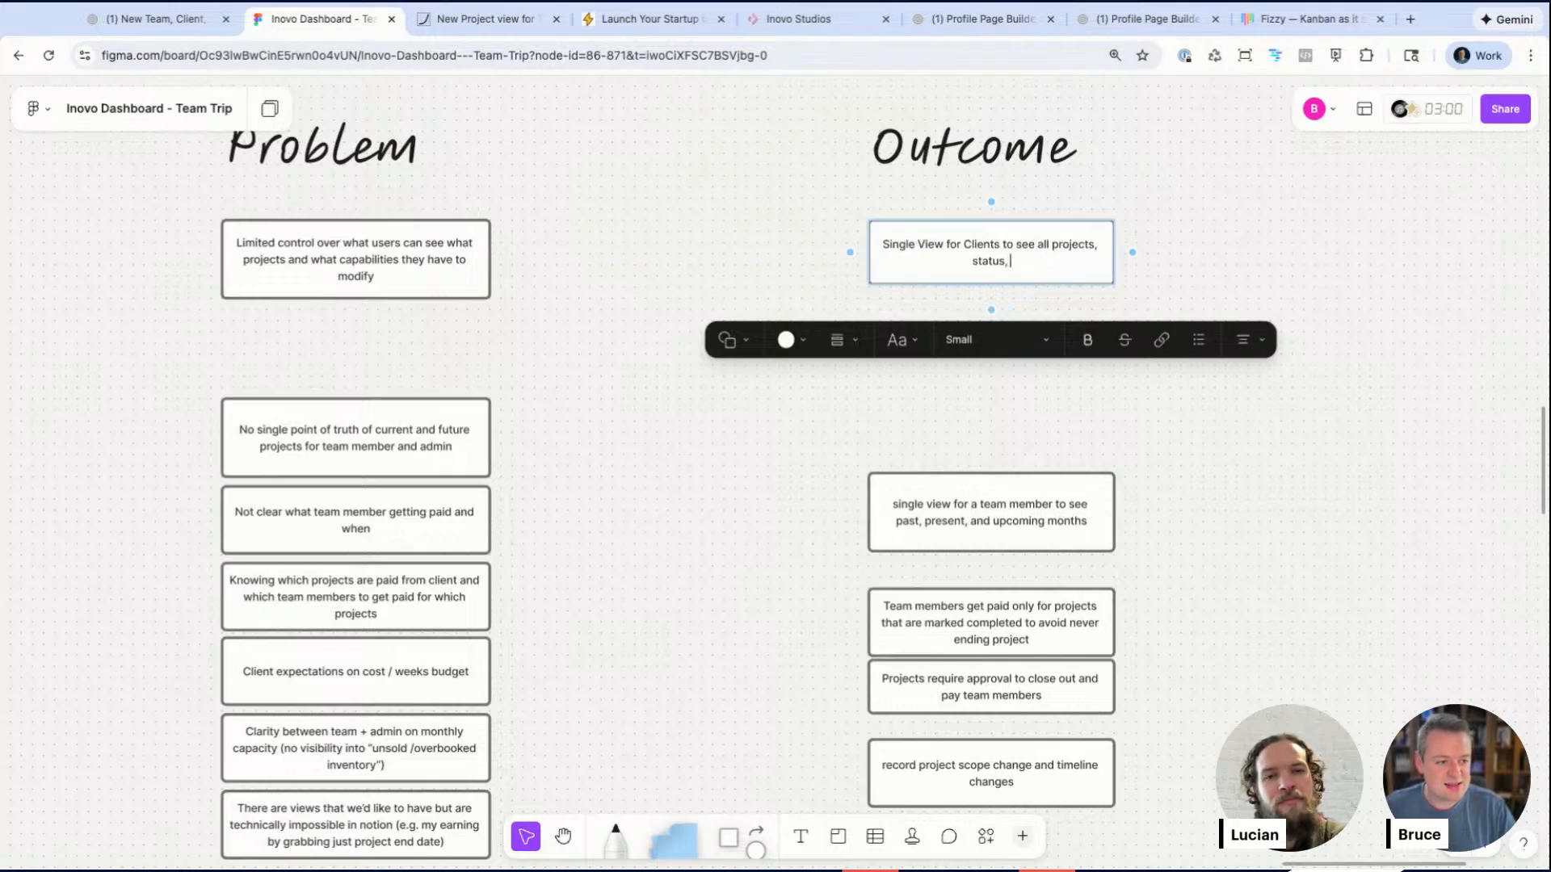
type("schedul")
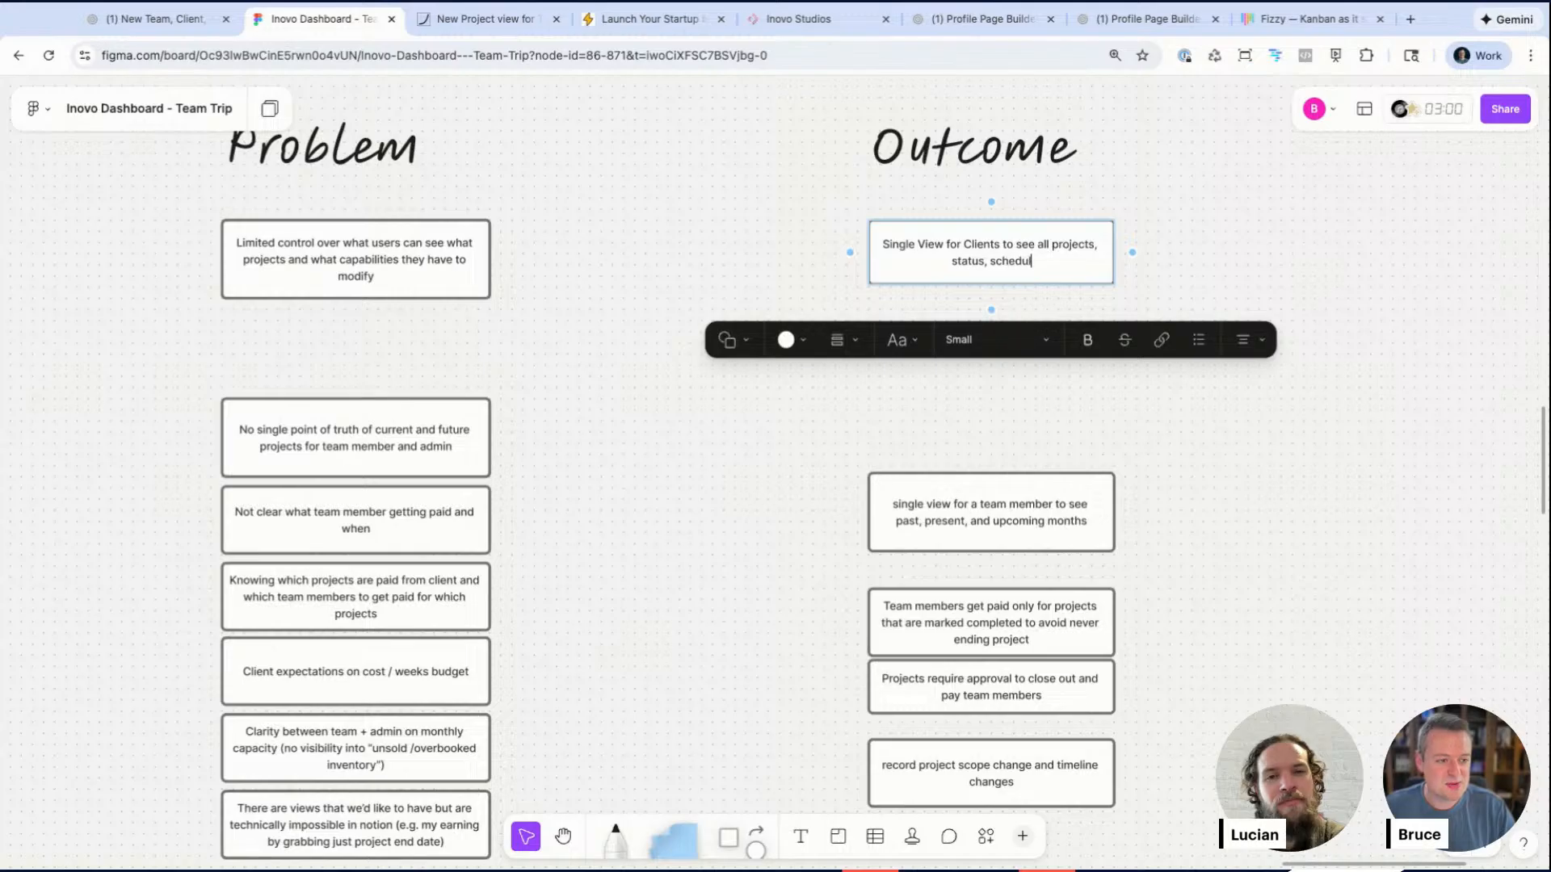
type("e, and total appetite")
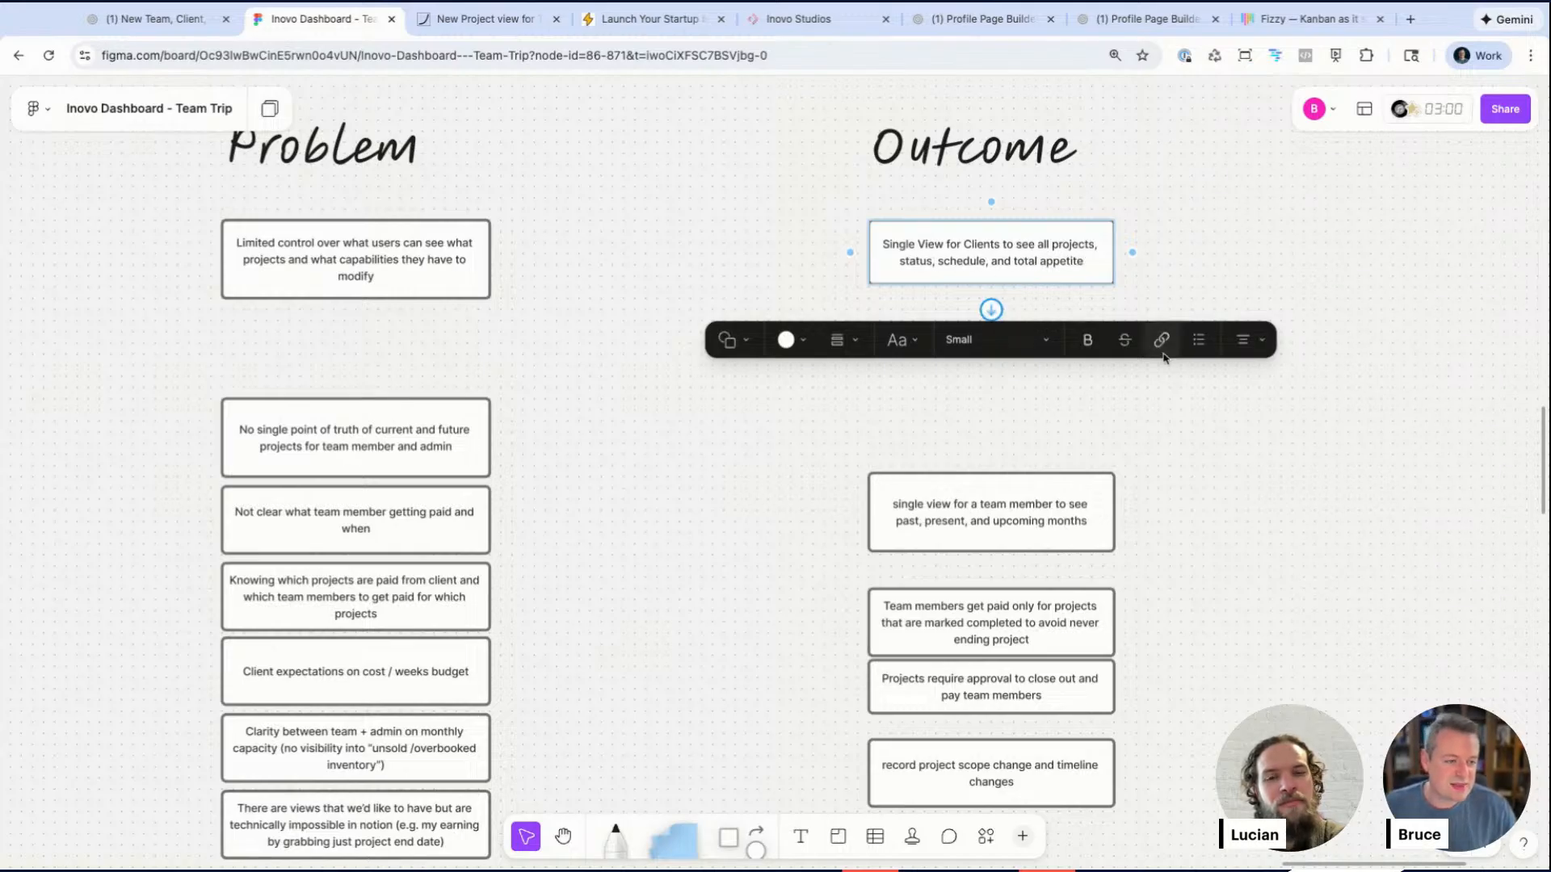
left_click(1187, 419)
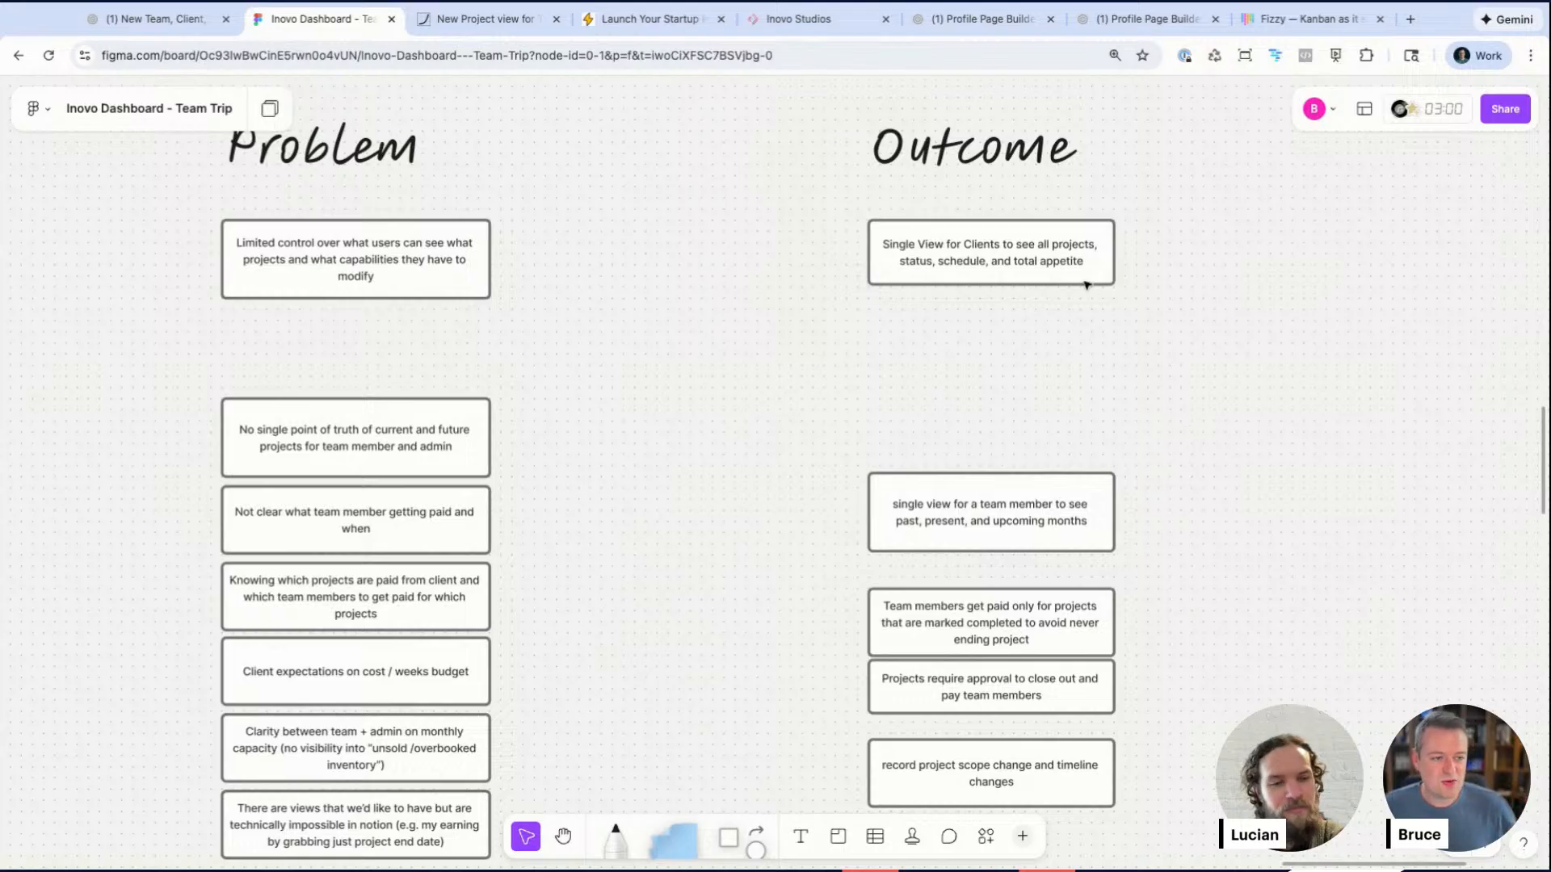
Step: Glance across the client dashboard, the full Dec 23 Session board and the Profile Page Builder page
left_click(798, 23)
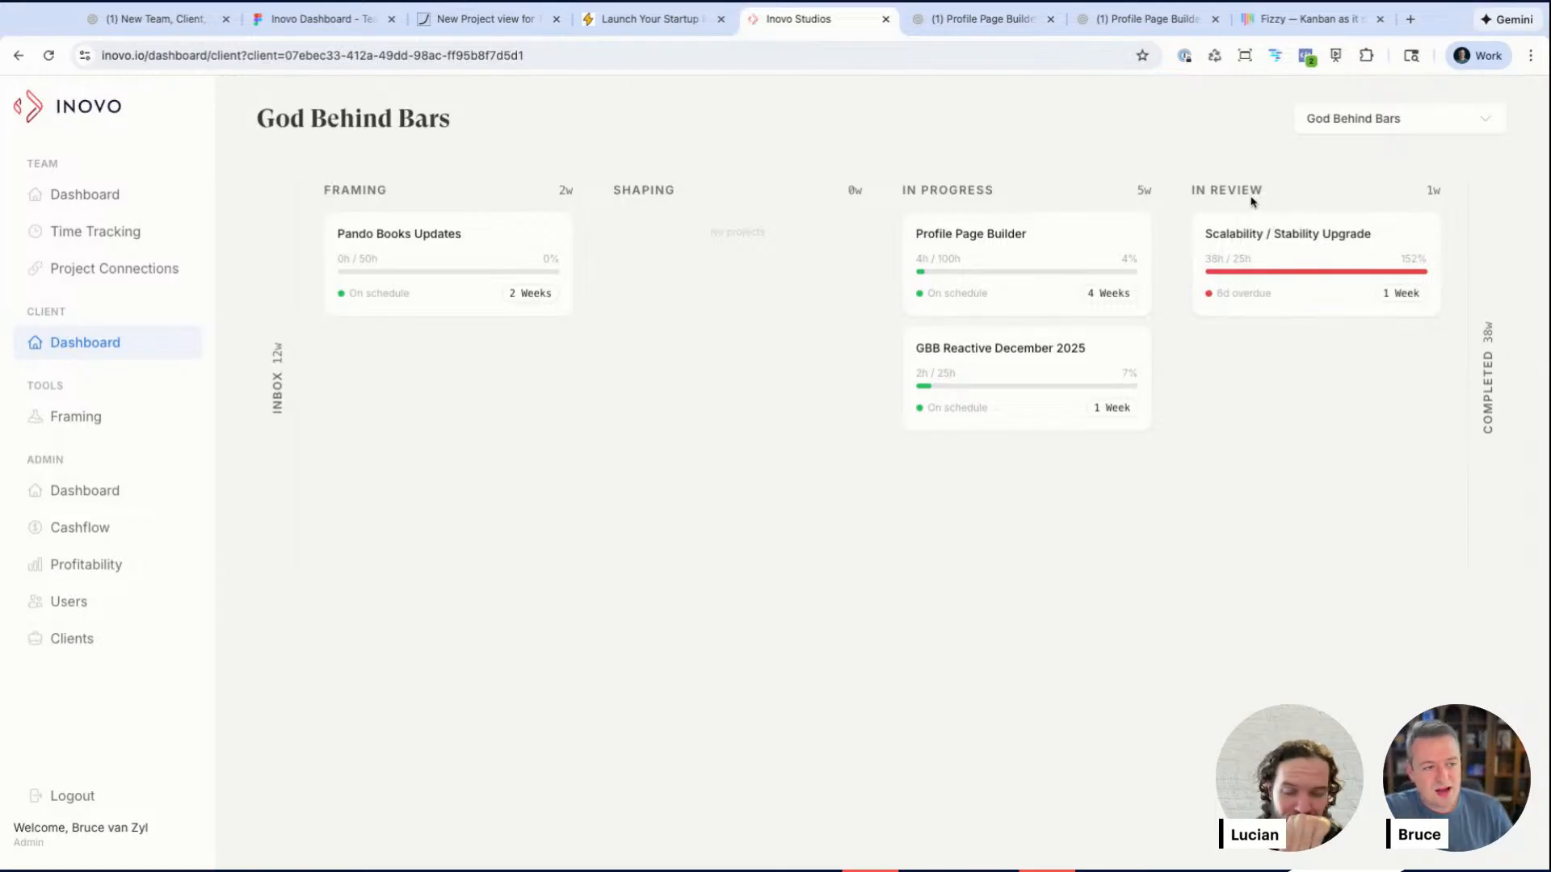
left_click(315, 18)
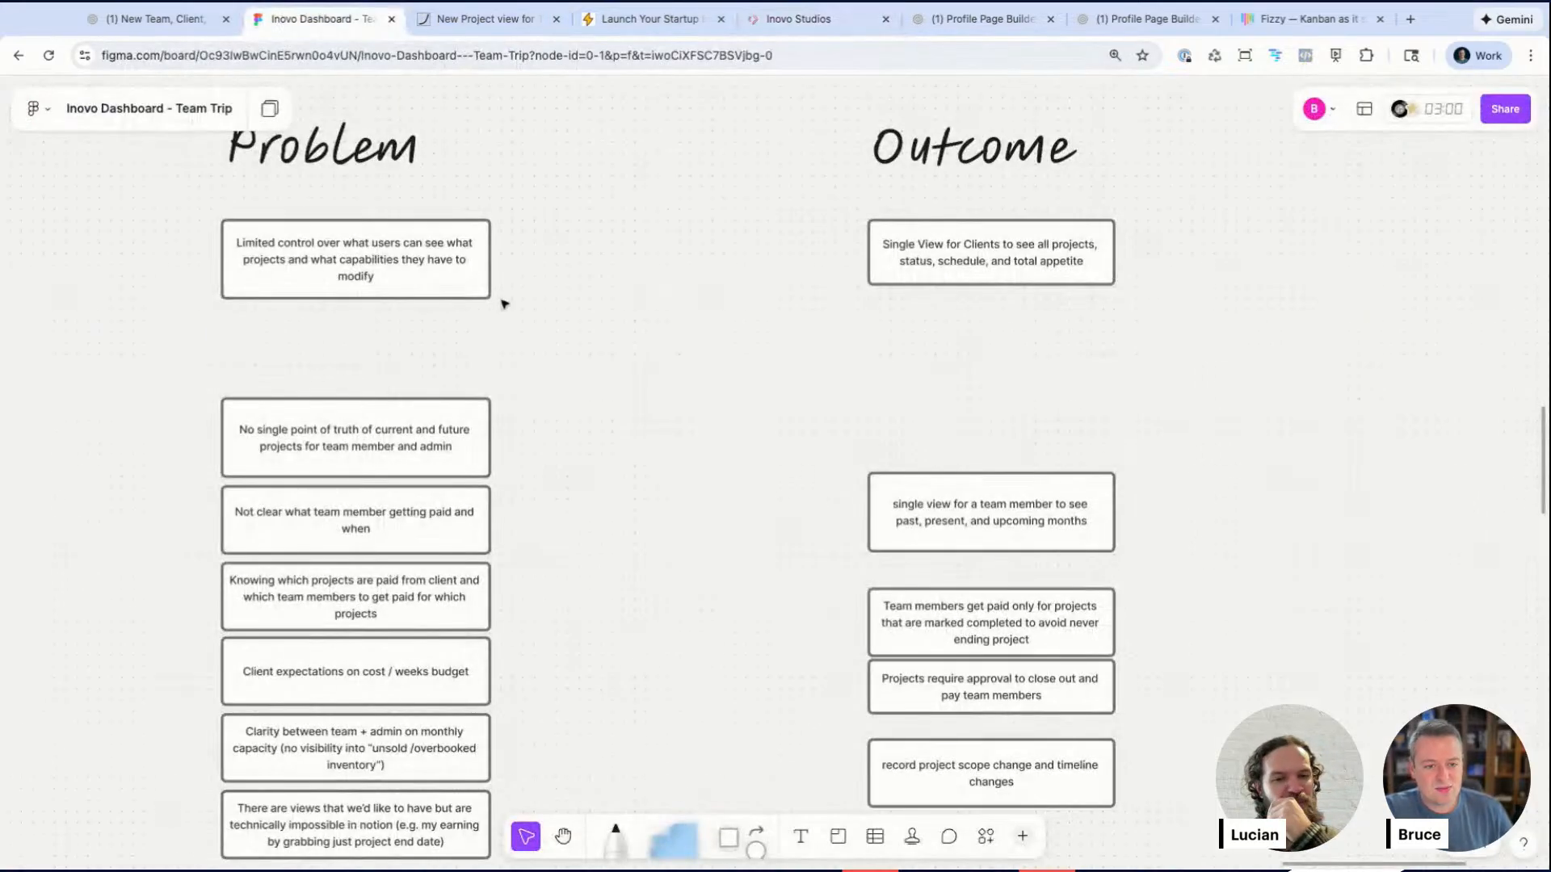
scroll(505, 305, "left", 6)
scroll(504, 304, "up", 2)
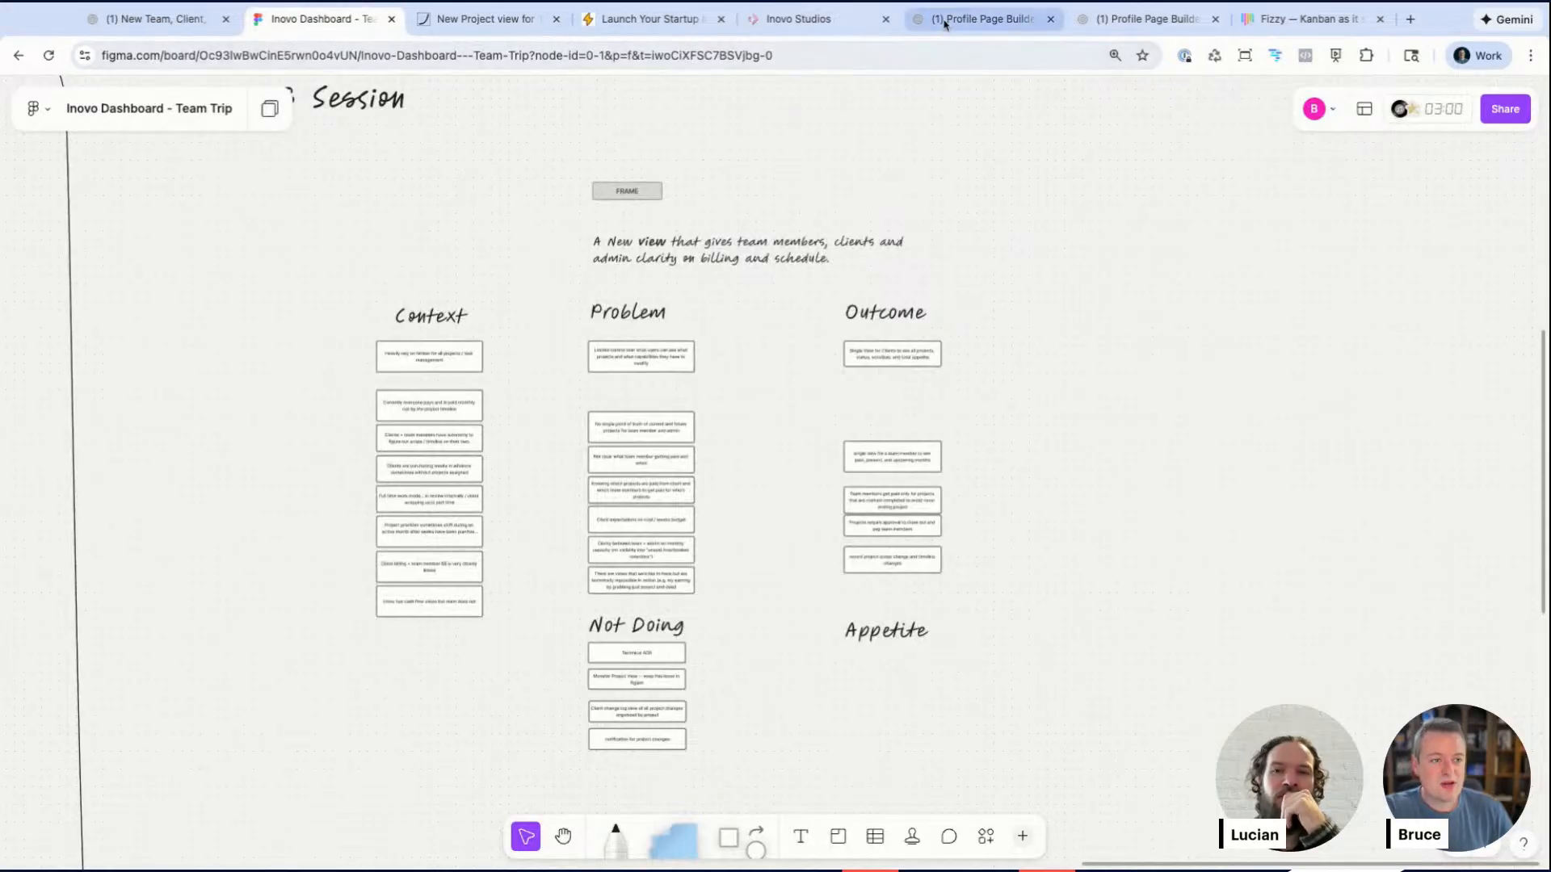
left_click(981, 20)
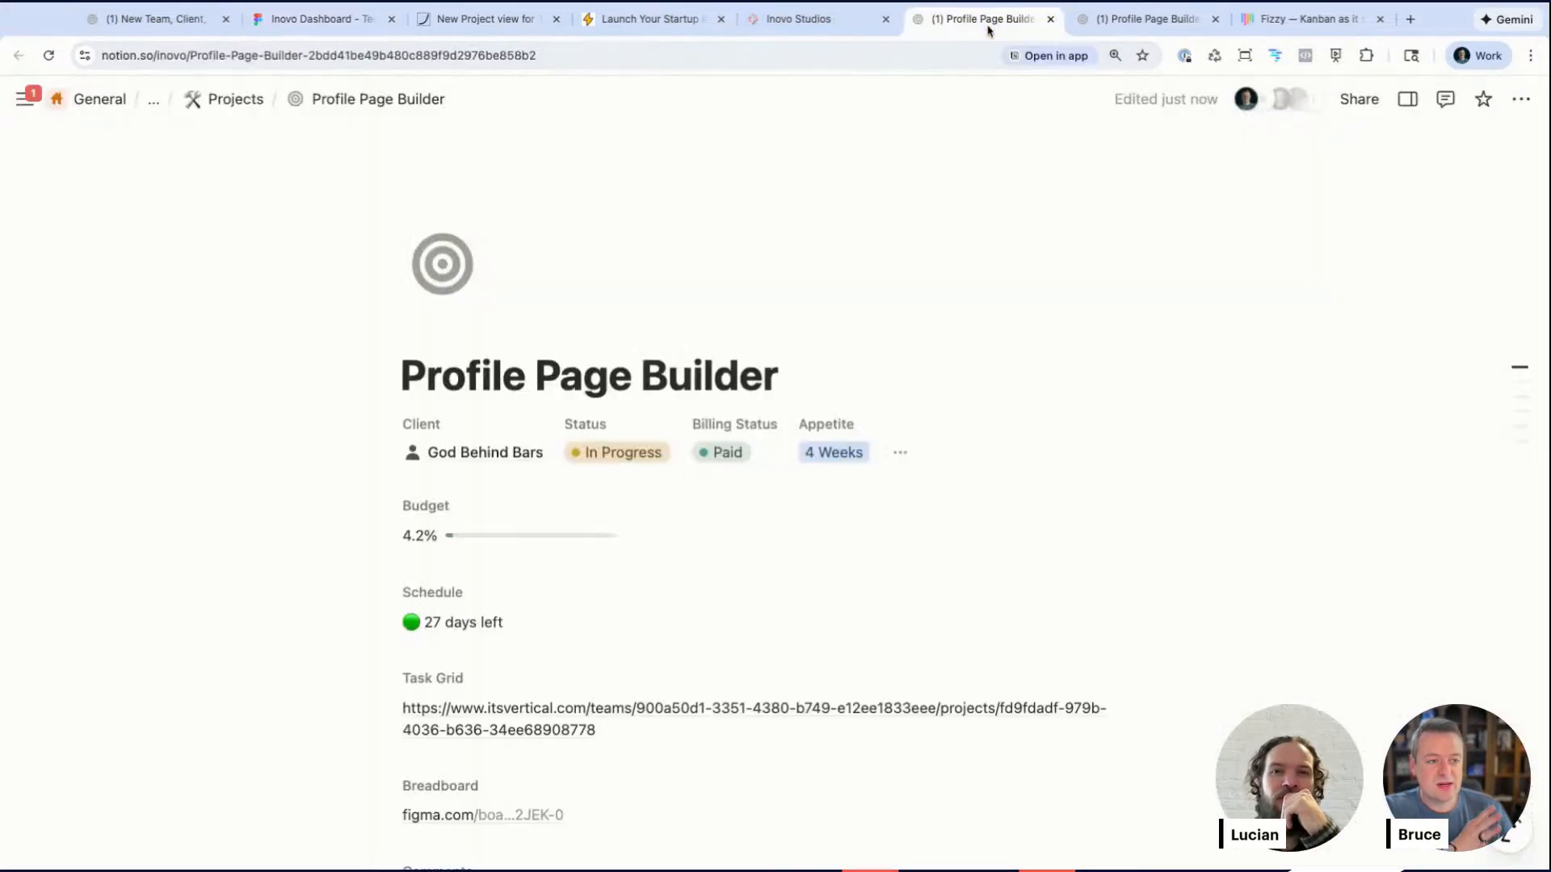
left_click(790, 24)
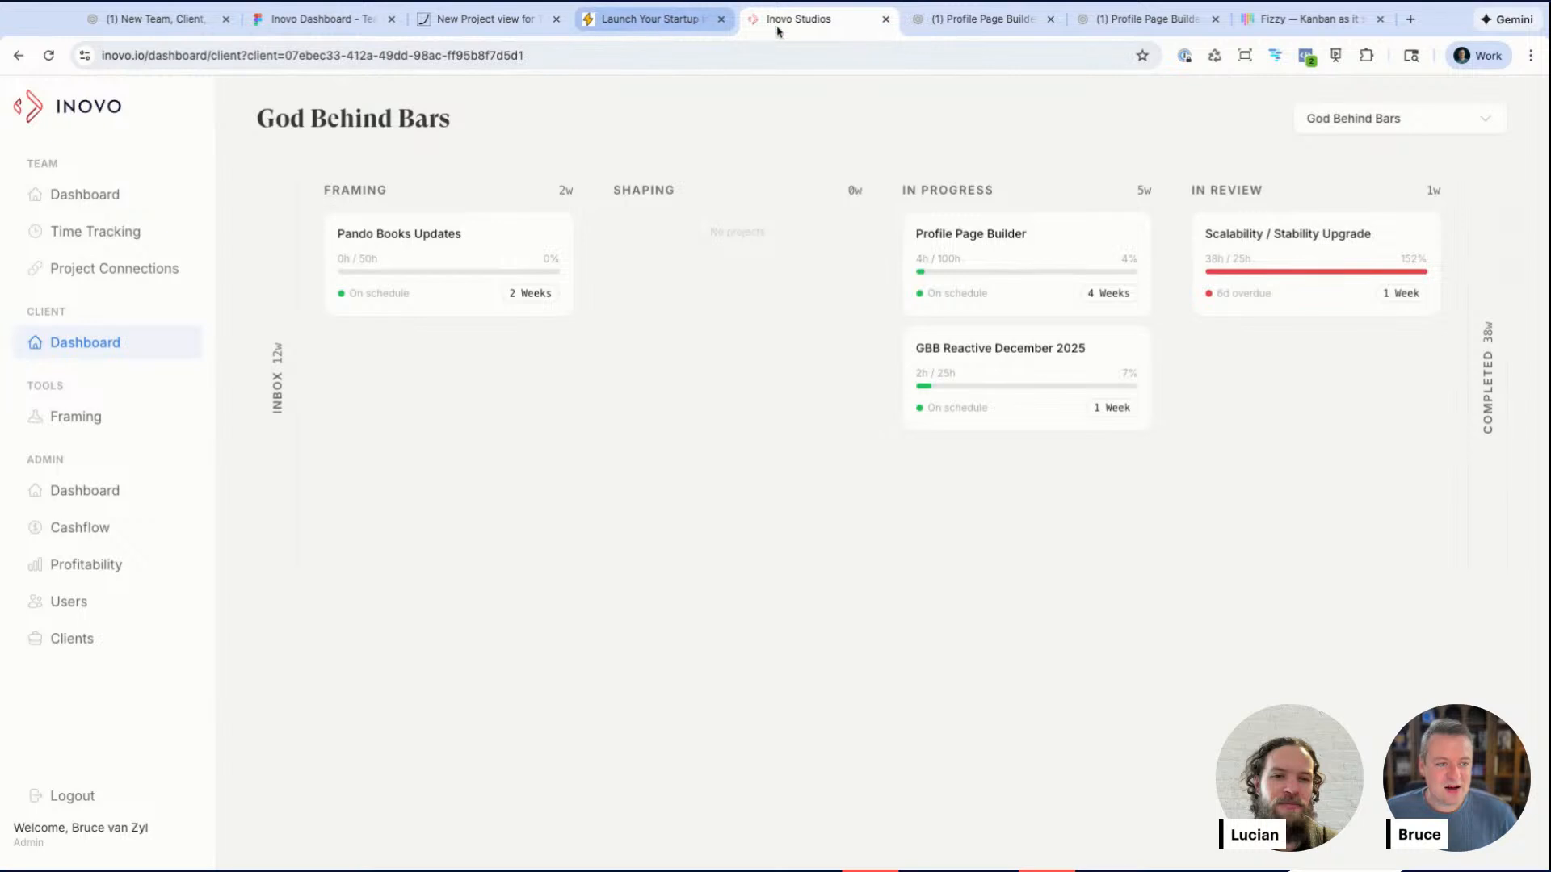
Step: Open Bruce's Dashboard in Notion and switch it to the Status board view
left_click(933, 23)
left_click(29, 98)
left_click(100, 380)
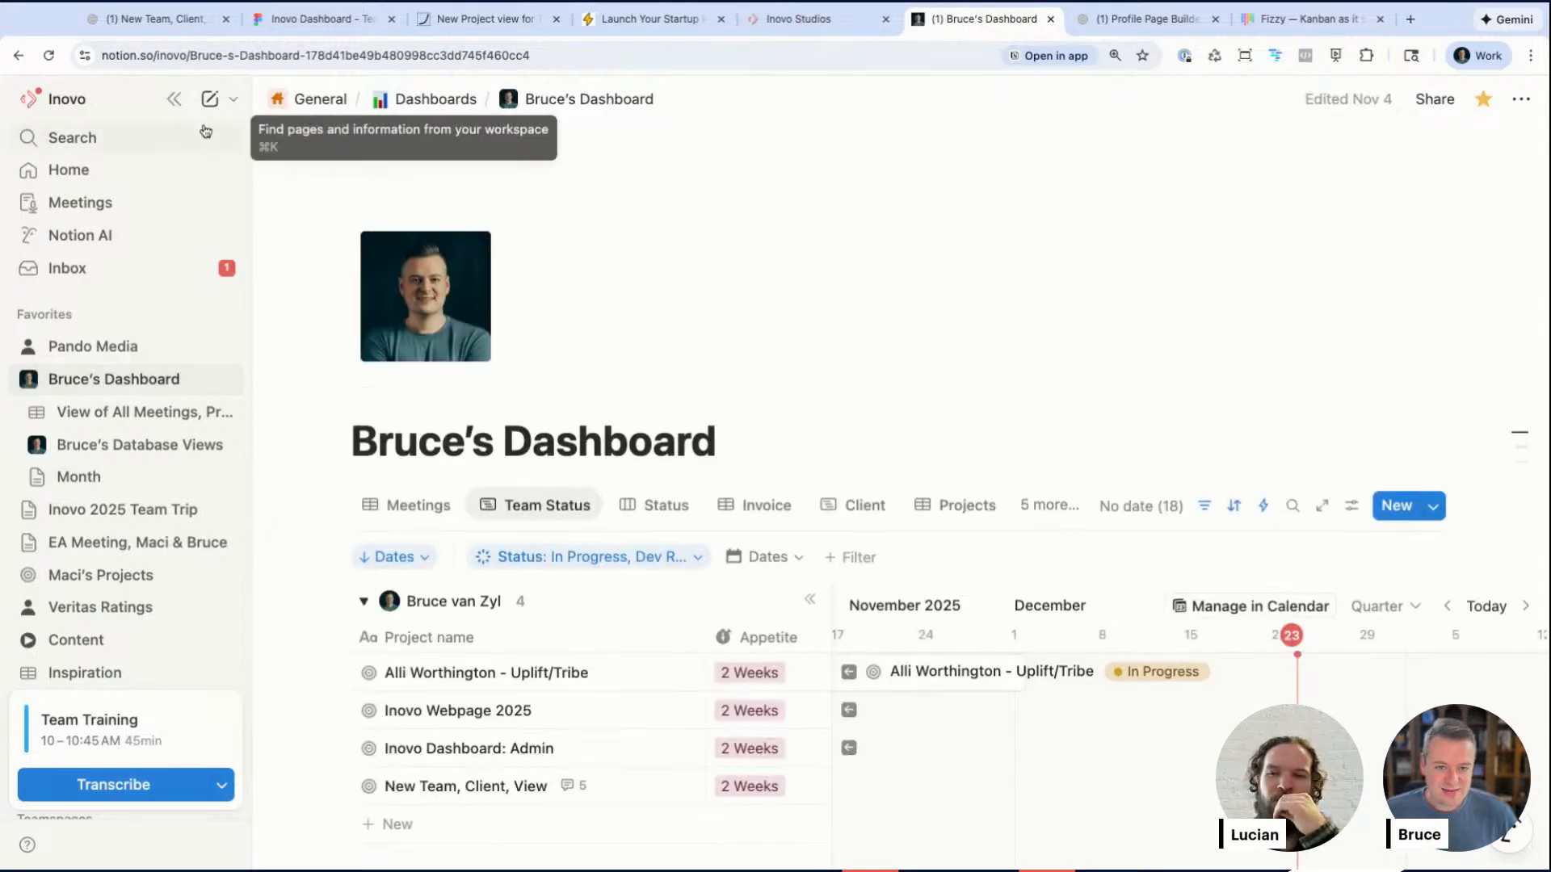
left_click(174, 98)
left_click(405, 514)
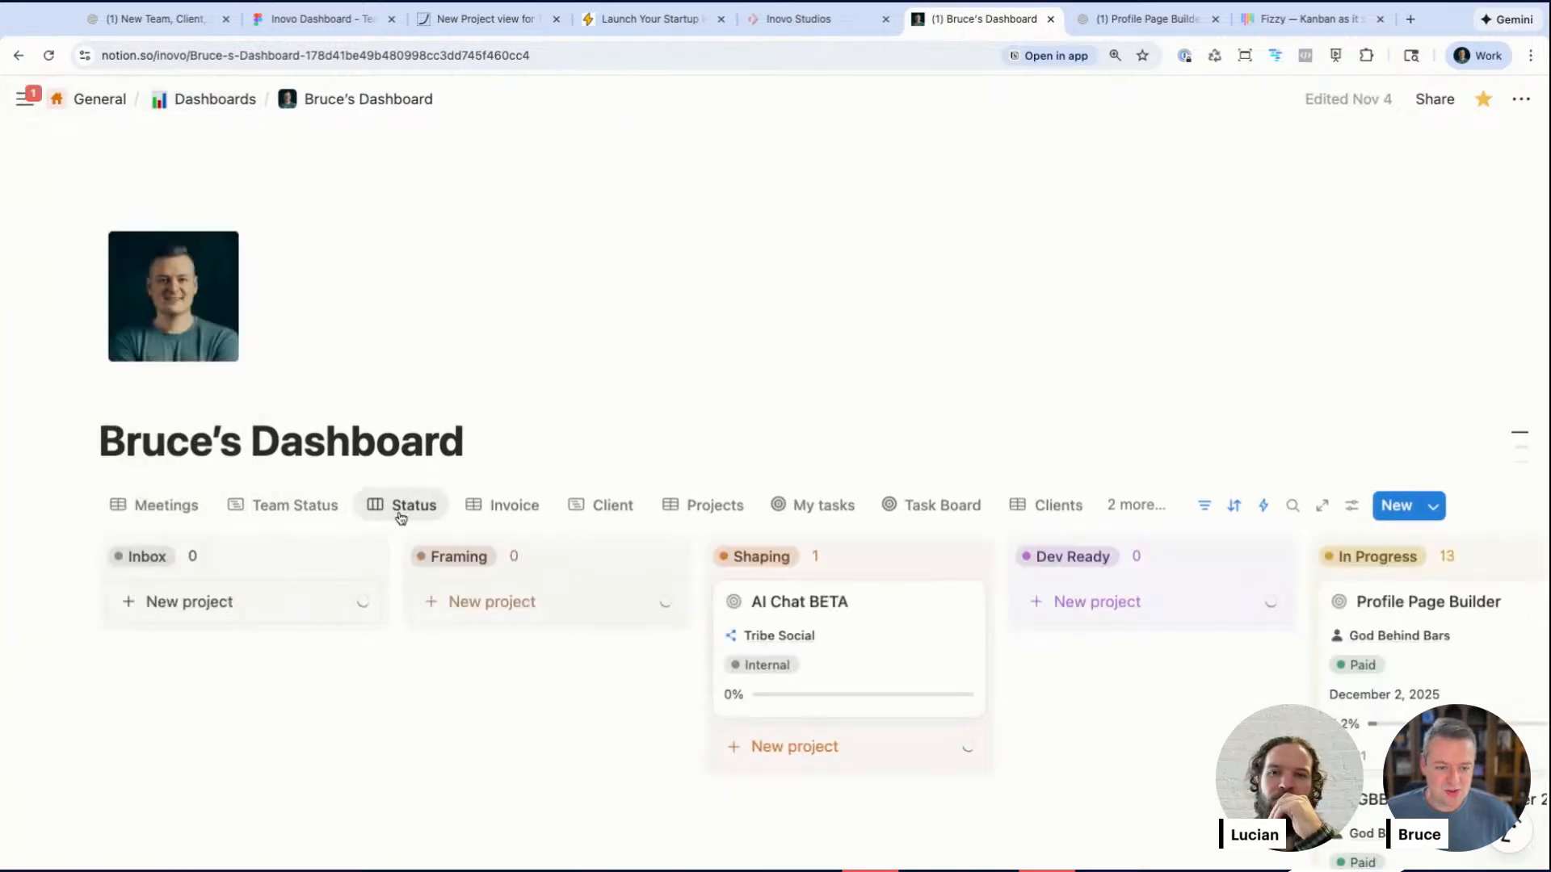
scroll(400, 519, "down", 5)
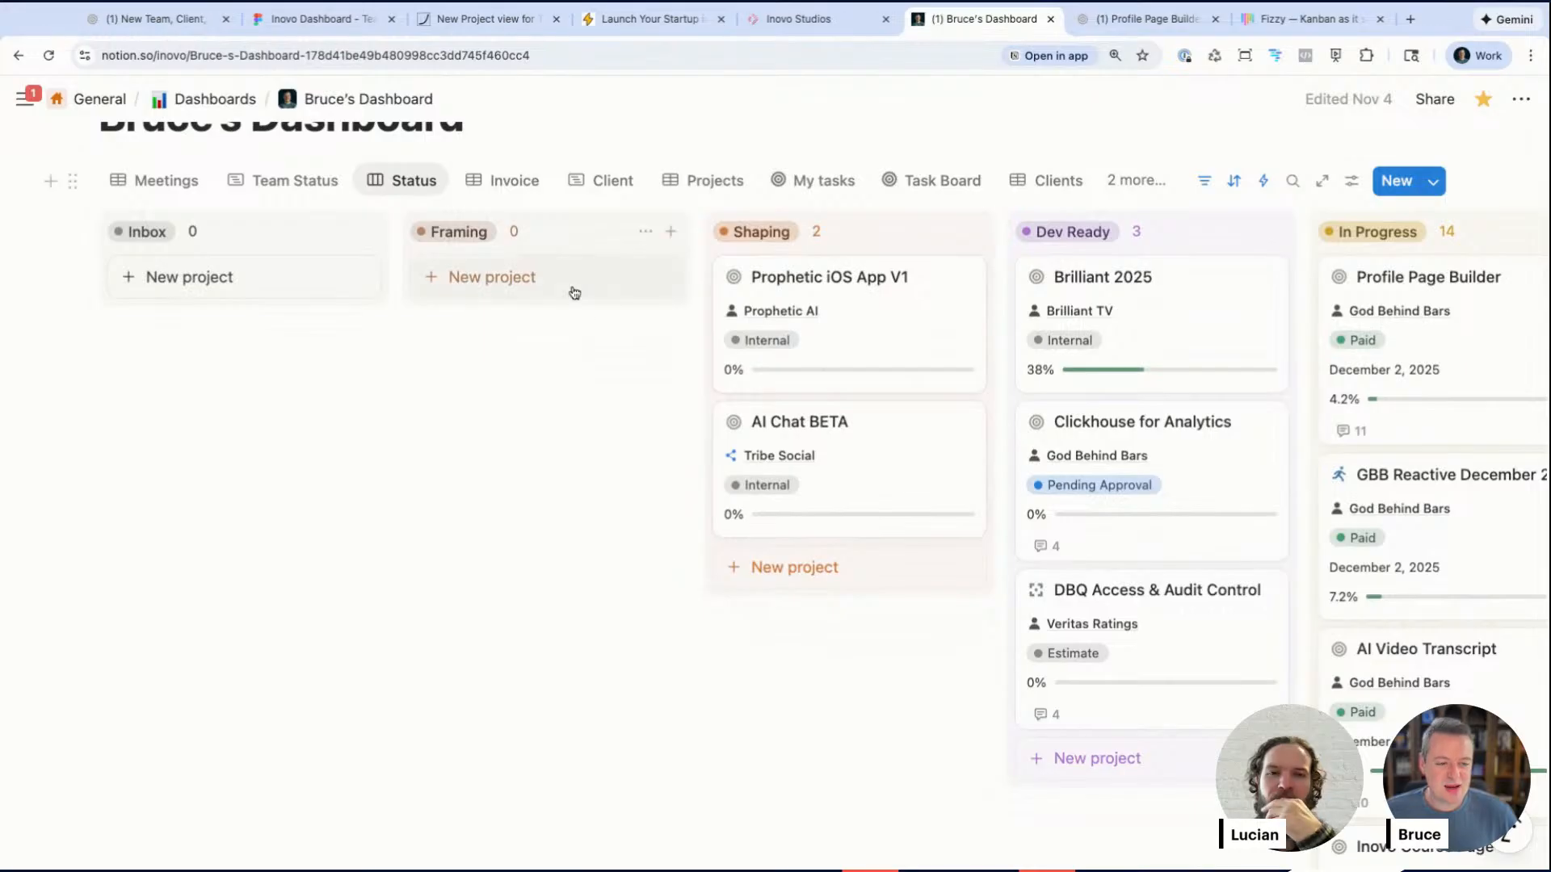
scroll(575, 292, "up", 1)
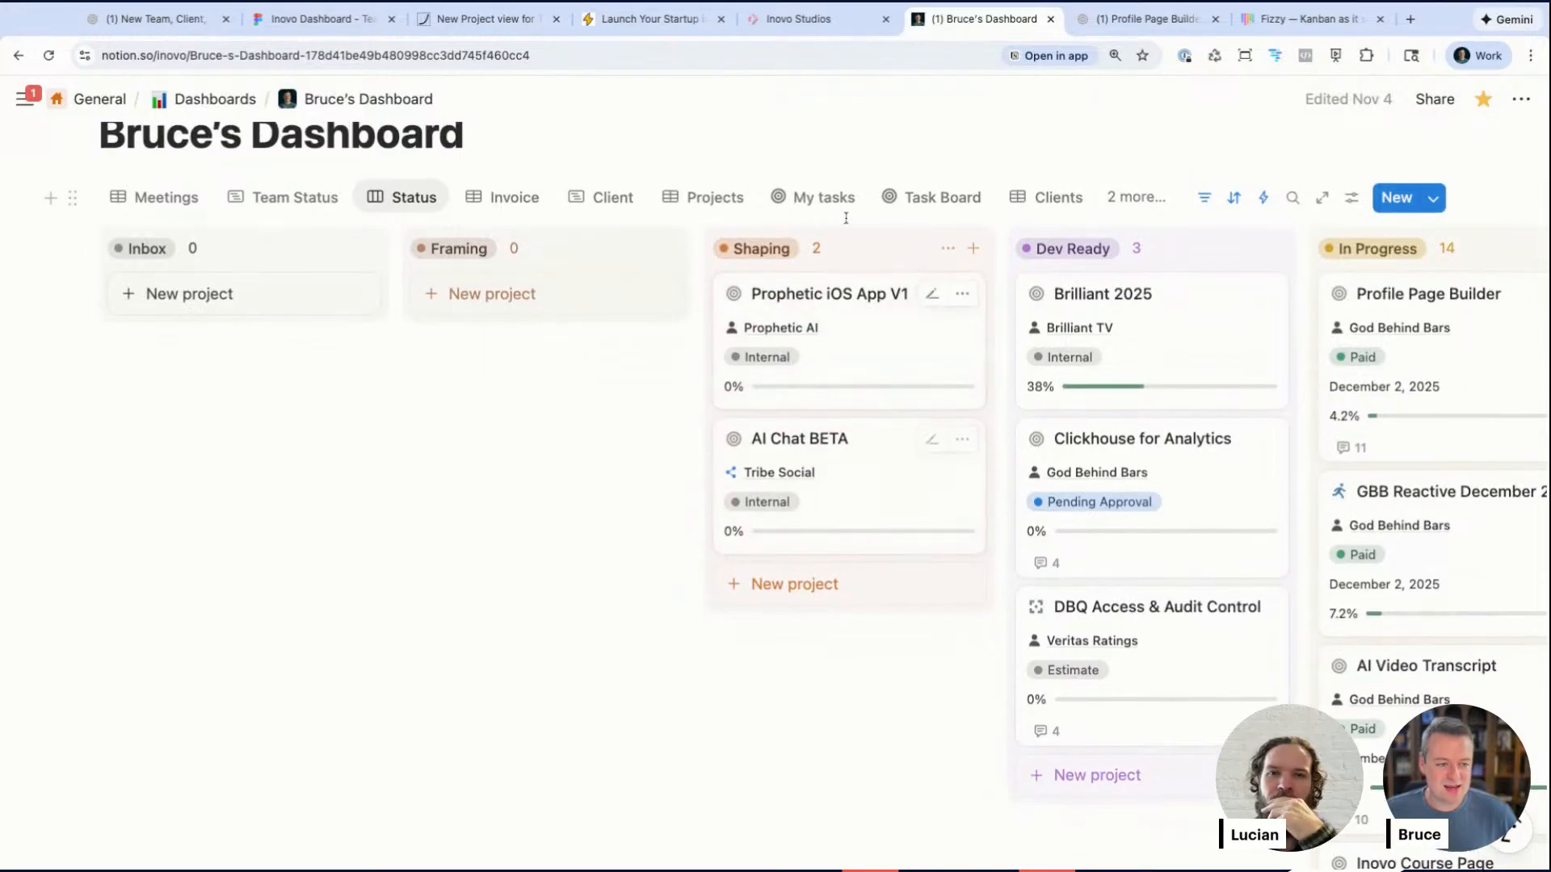
Step: Scroll across the Status board columns in Bruce's Dashboard to review the Shaping, Dev Ready, In Progress and In Review projects
scroll(1362, 299, "right", 5)
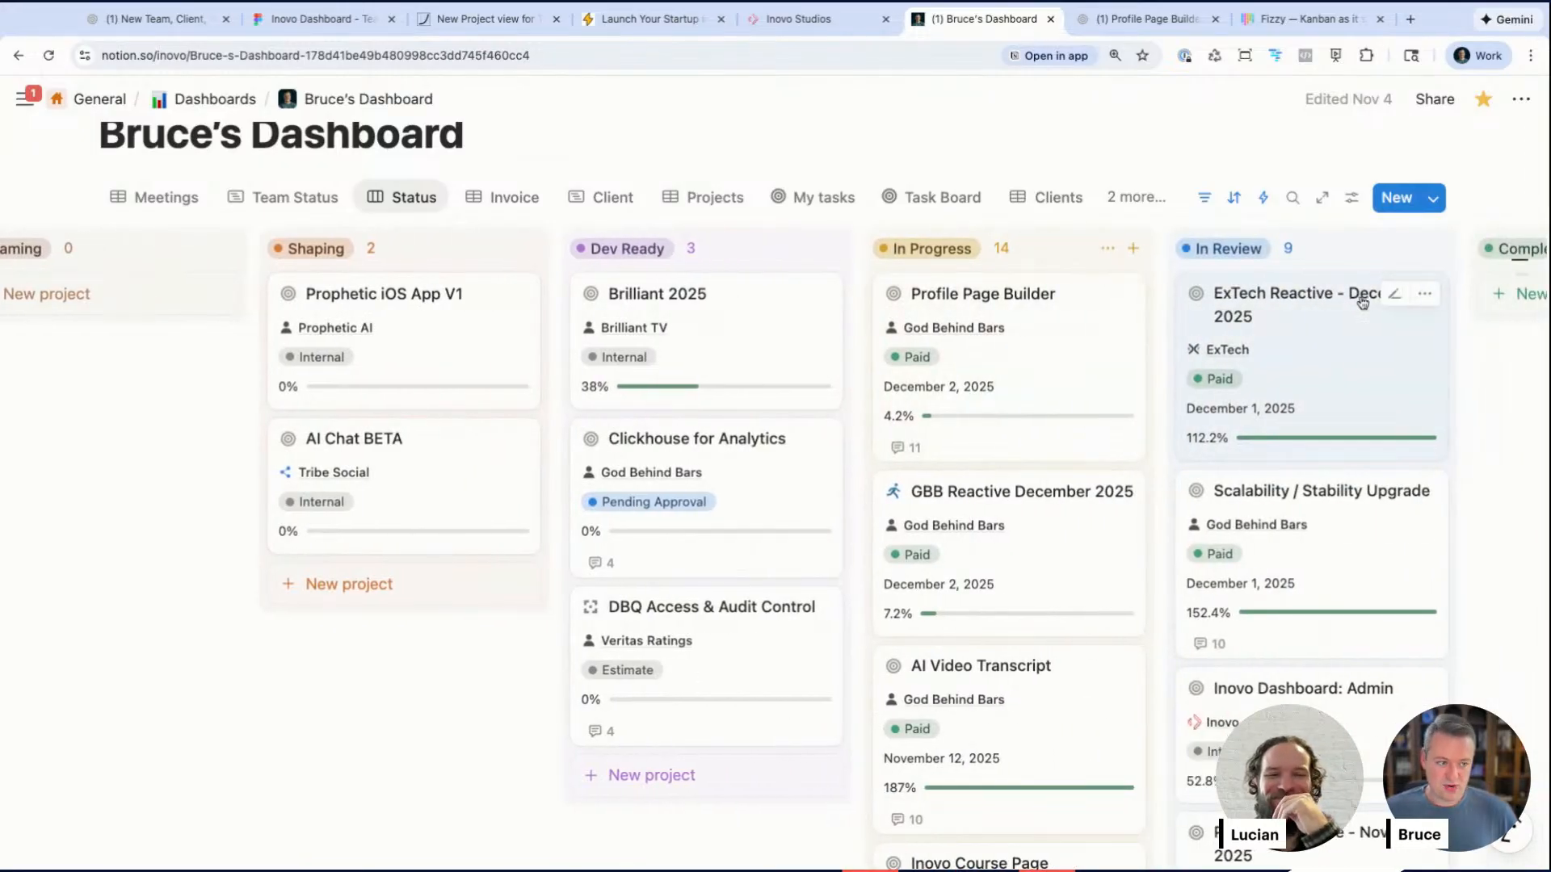
scroll(1363, 302, "right", 3)
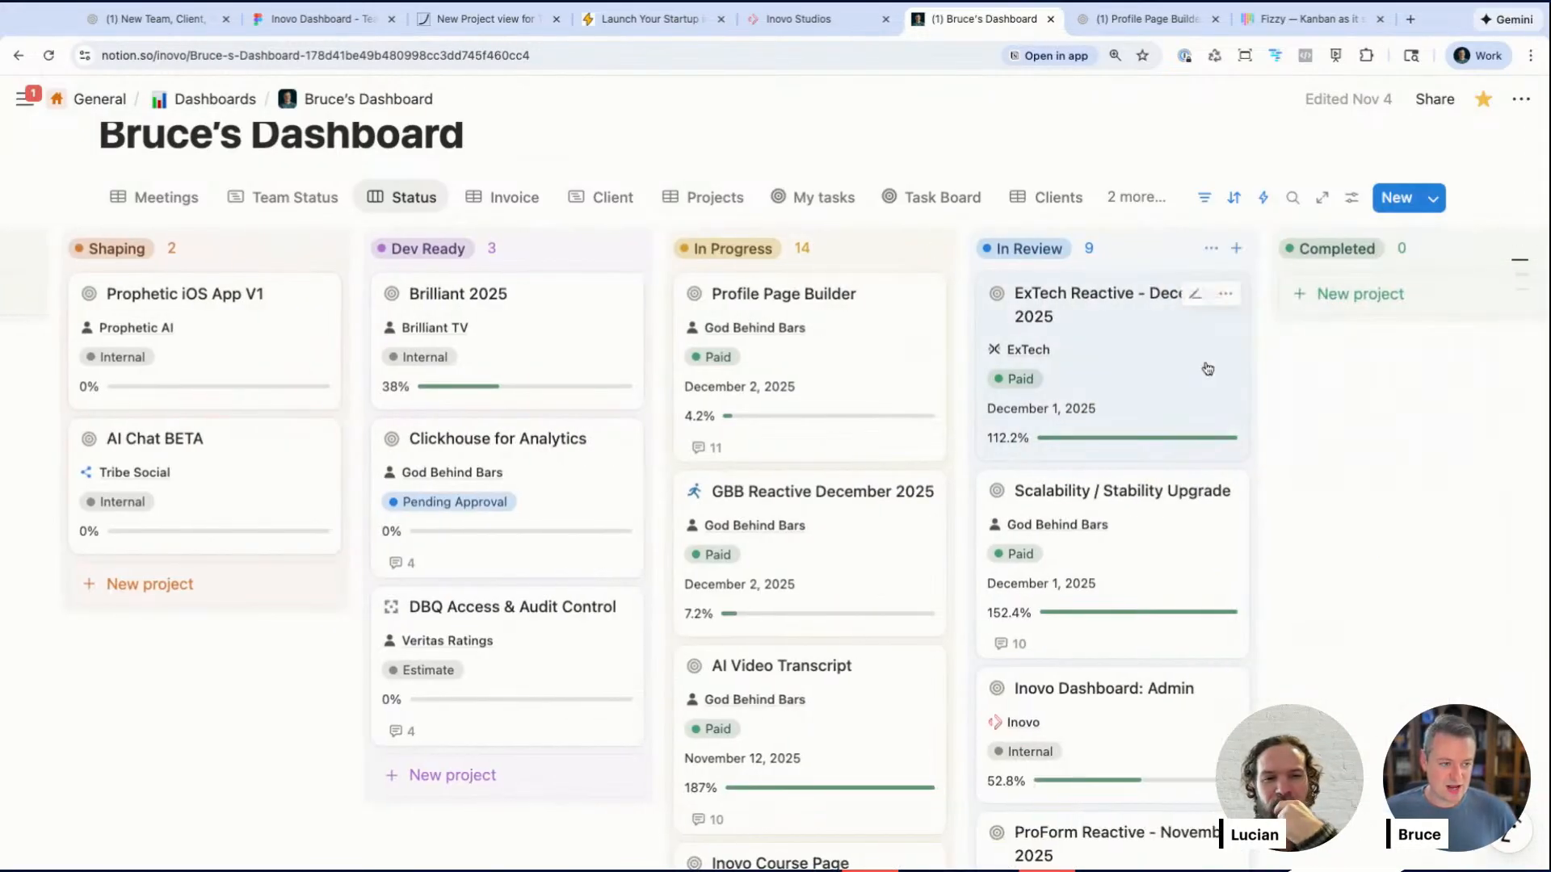
scroll(1175, 366, "down", 1)
scroll(1115, 567, "down", 4)
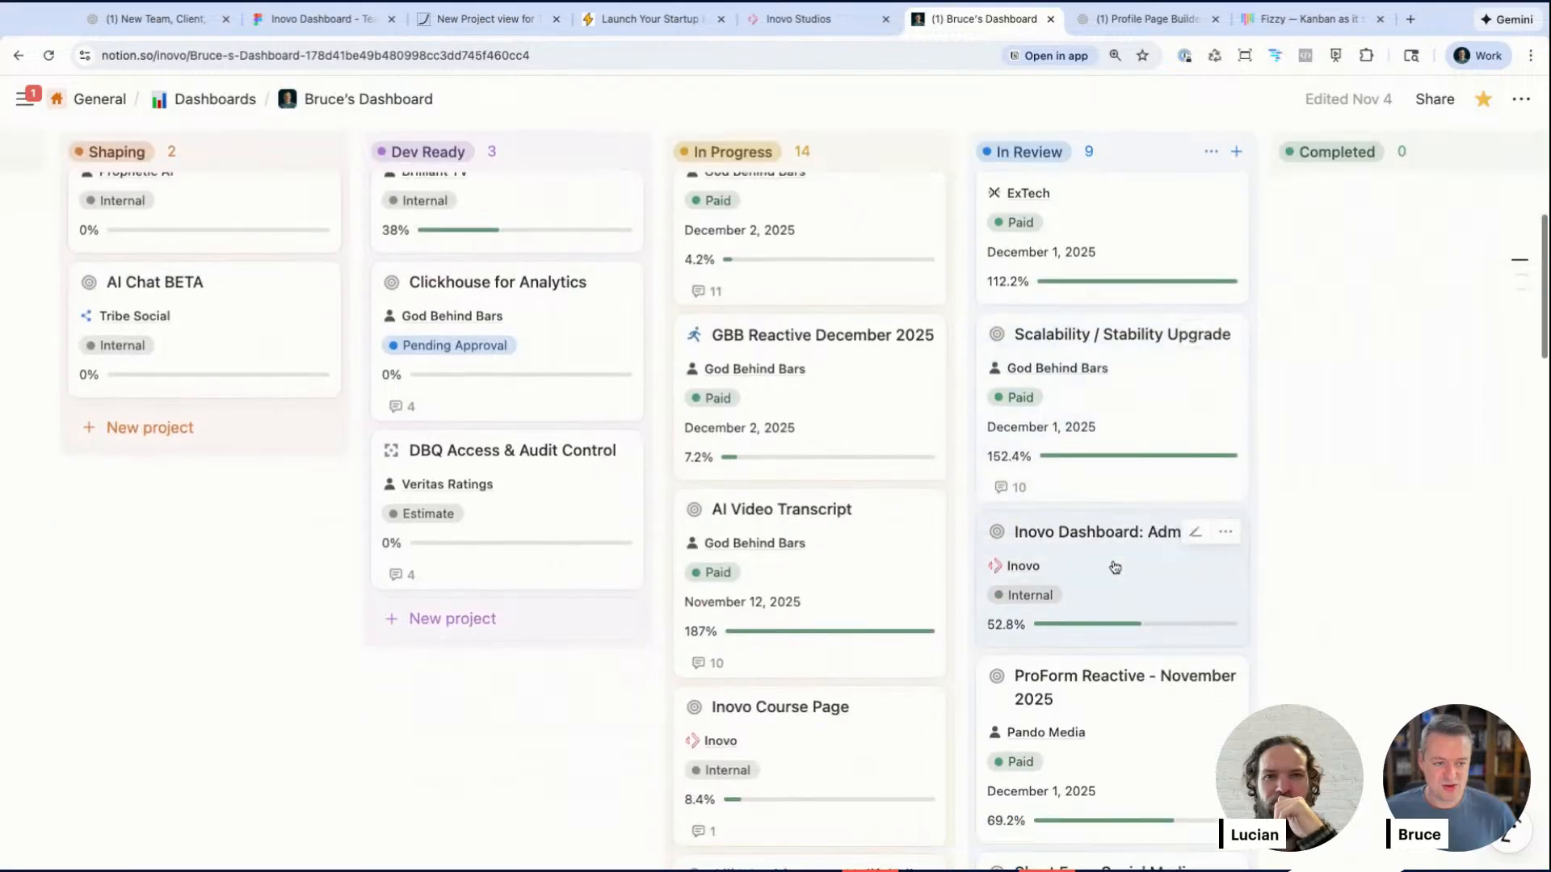
scroll(1114, 566, "up", 4)
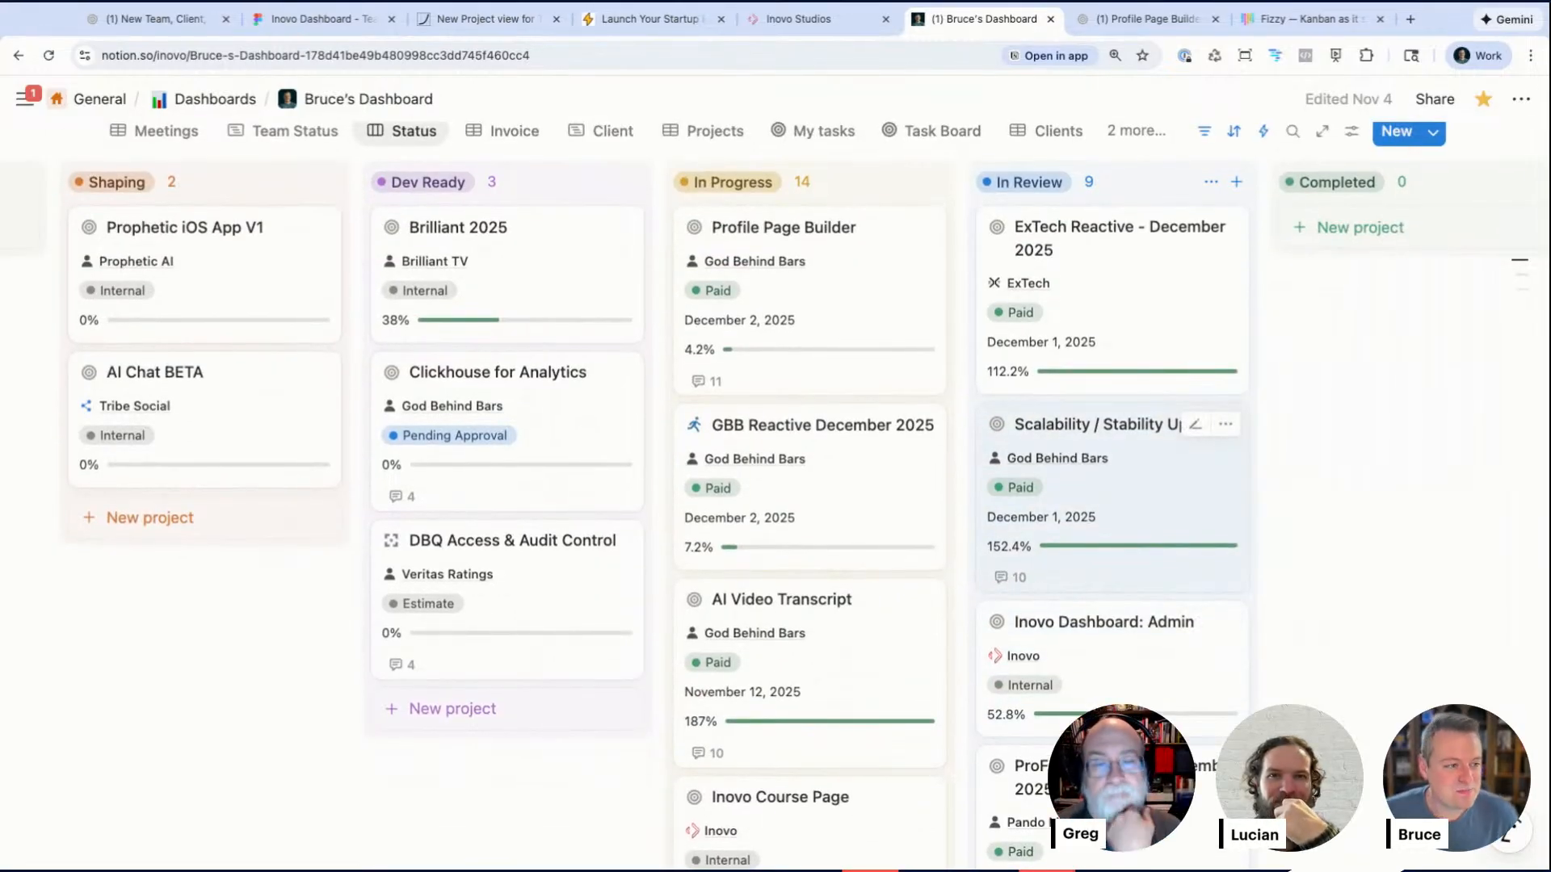
scroll(1114, 565, "up", 2)
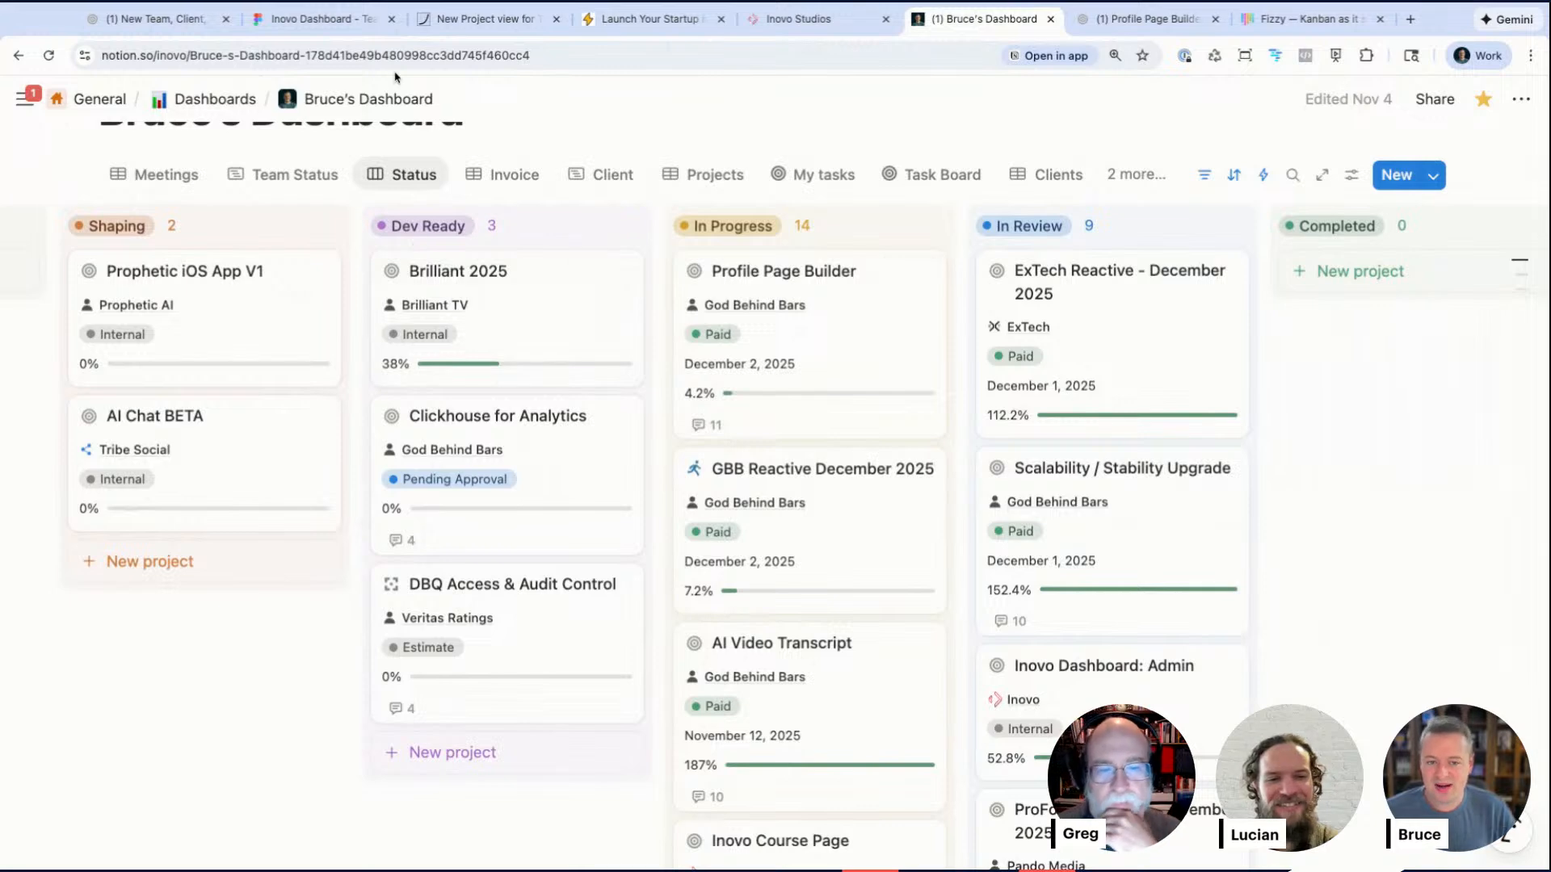
Step: Switch back and forth between the Team Trip board and the Notion Status board to compare them
left_click(327, 20)
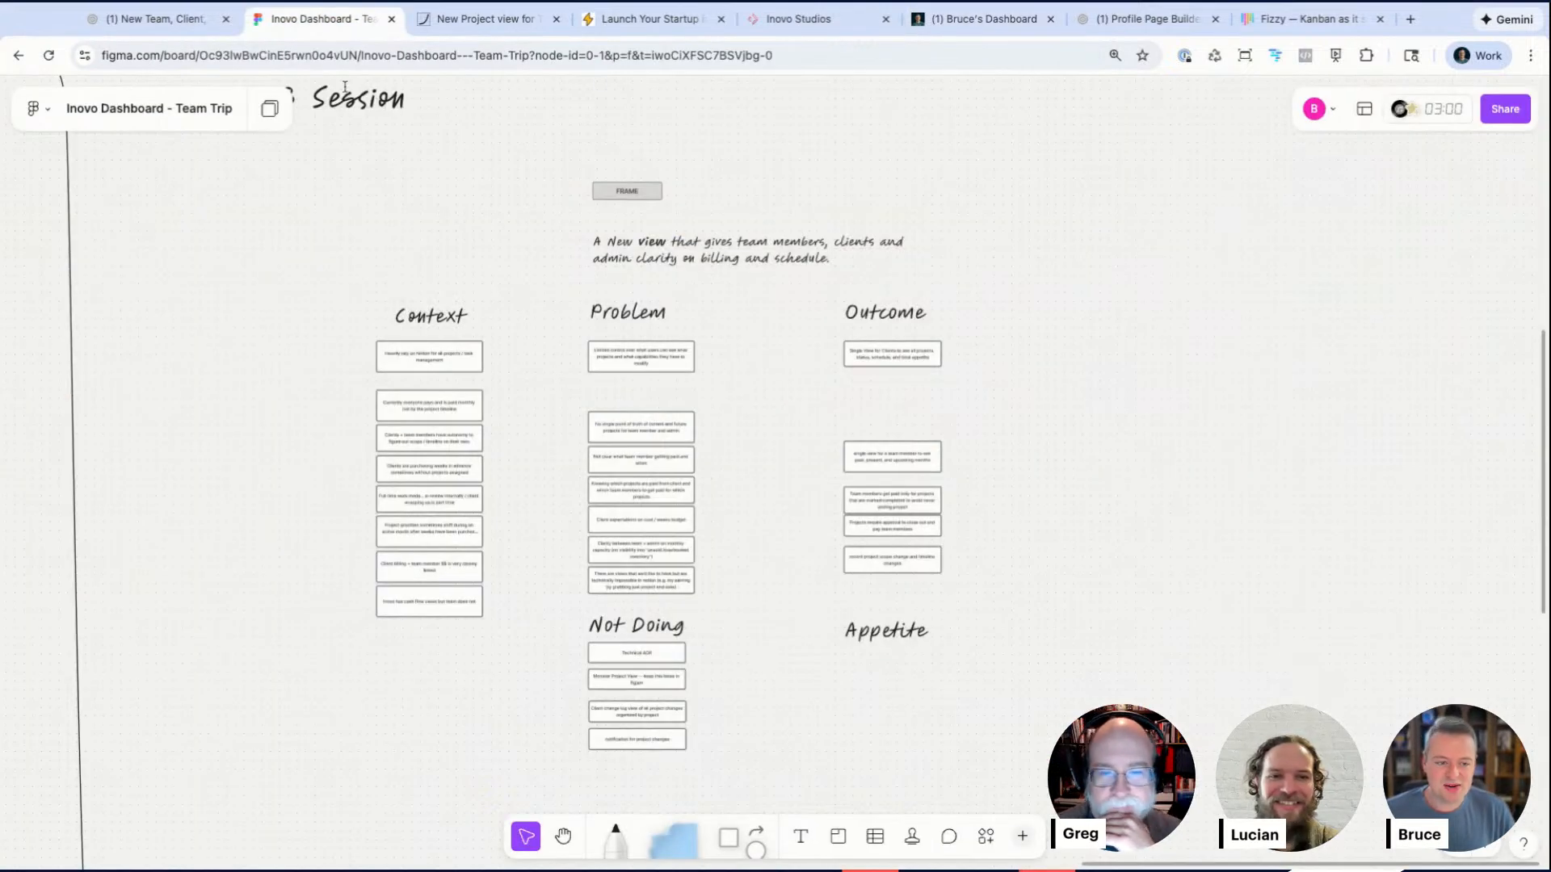
scroll(487, 313, "left", 10)
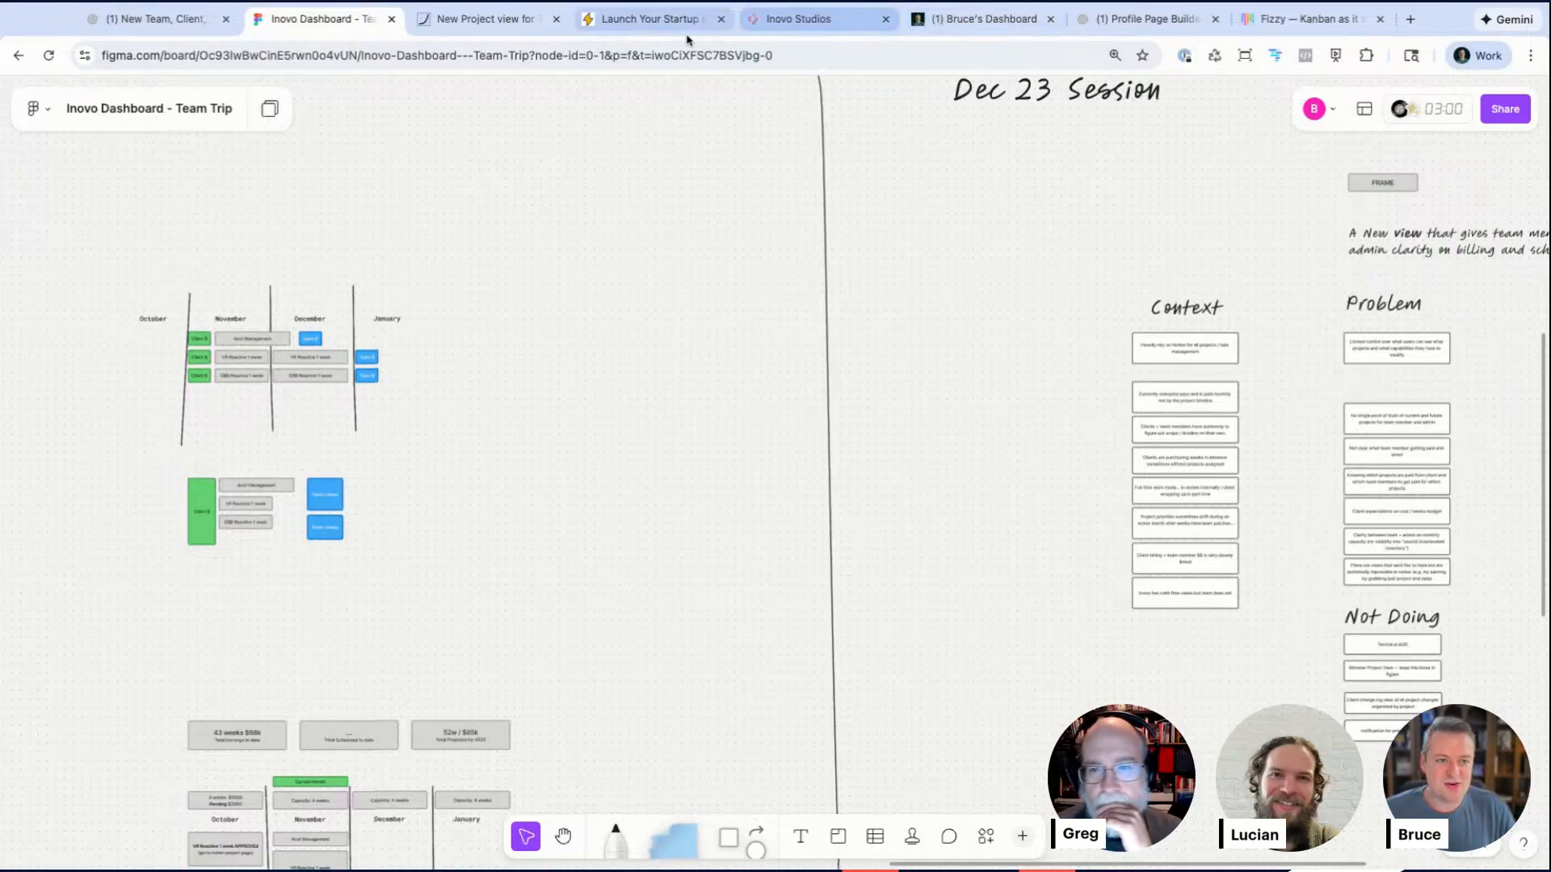
left_click(983, 21)
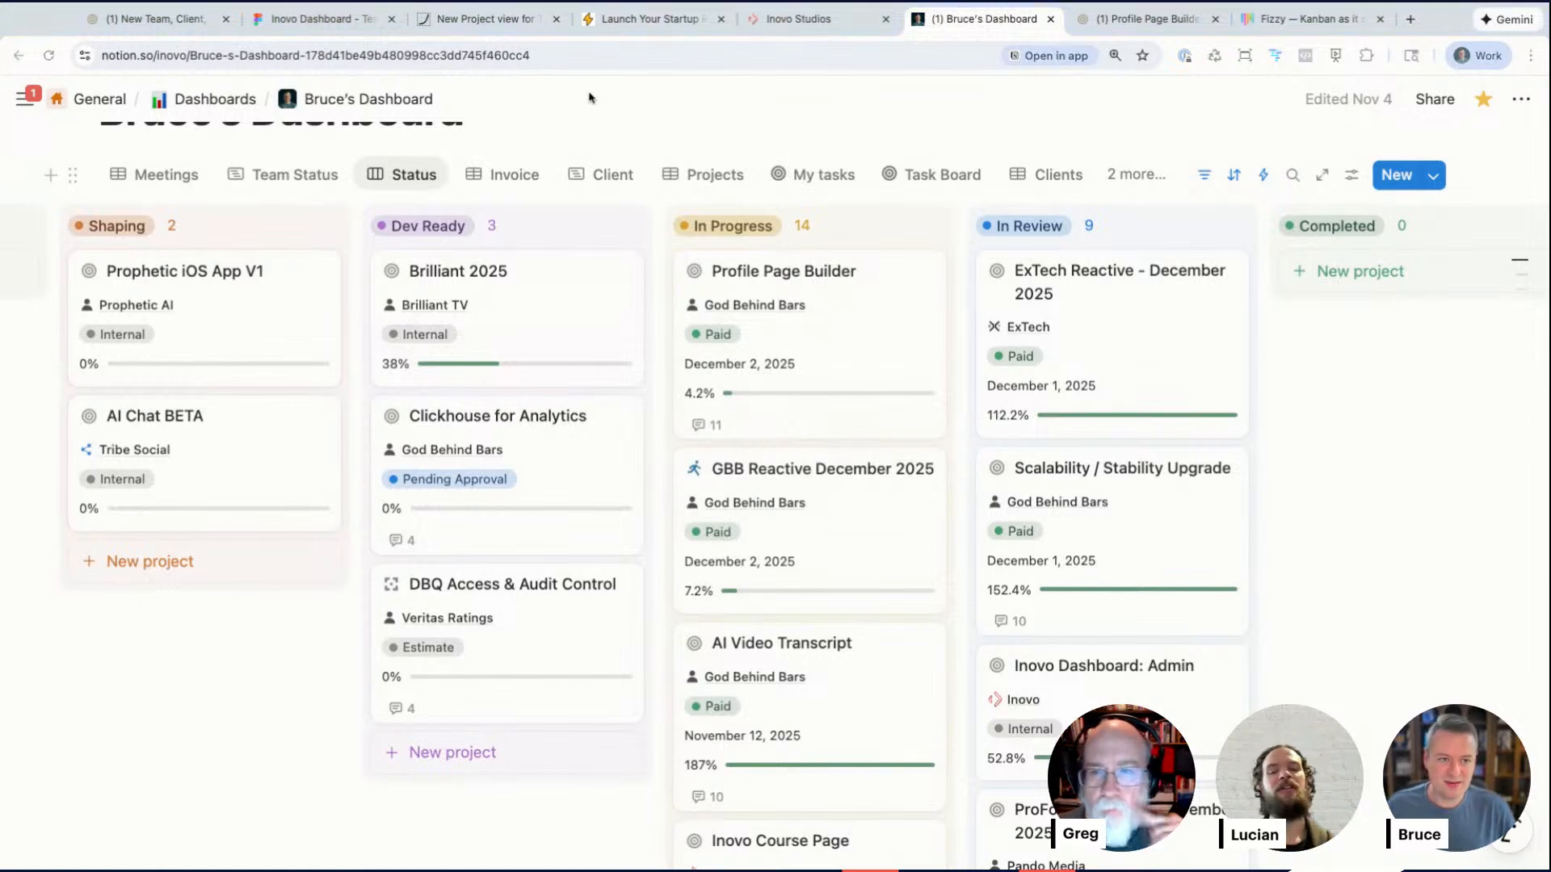
left_click(345, 29)
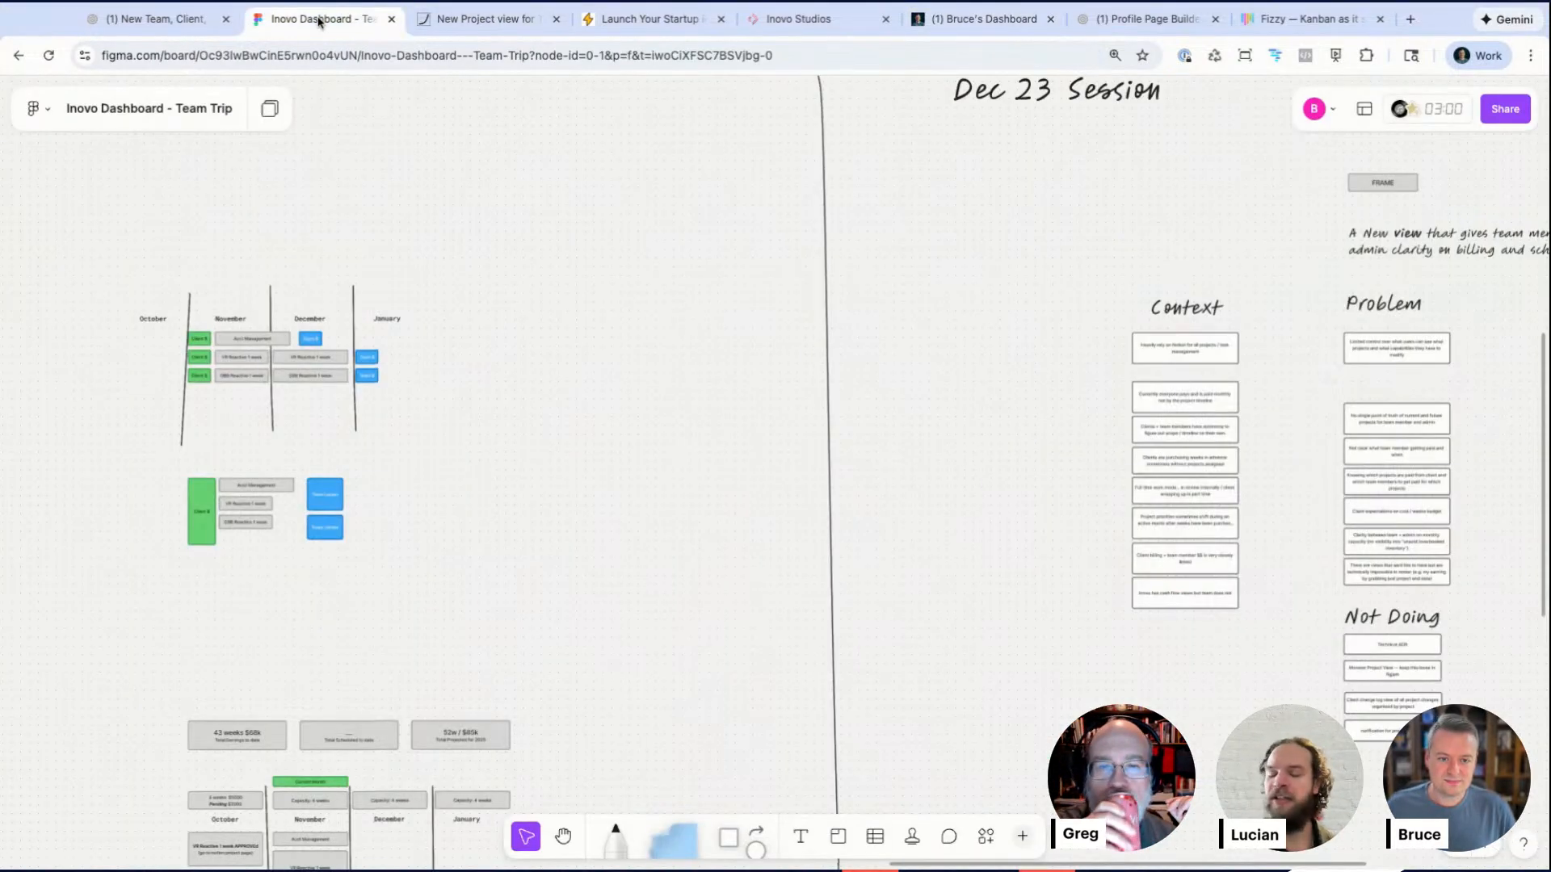
Step: Examine the Multi-month retainer and Future breadboard flows on the Team Trip board
scroll(782, 526, "up", 5)
scroll(783, 526, "left", 2)
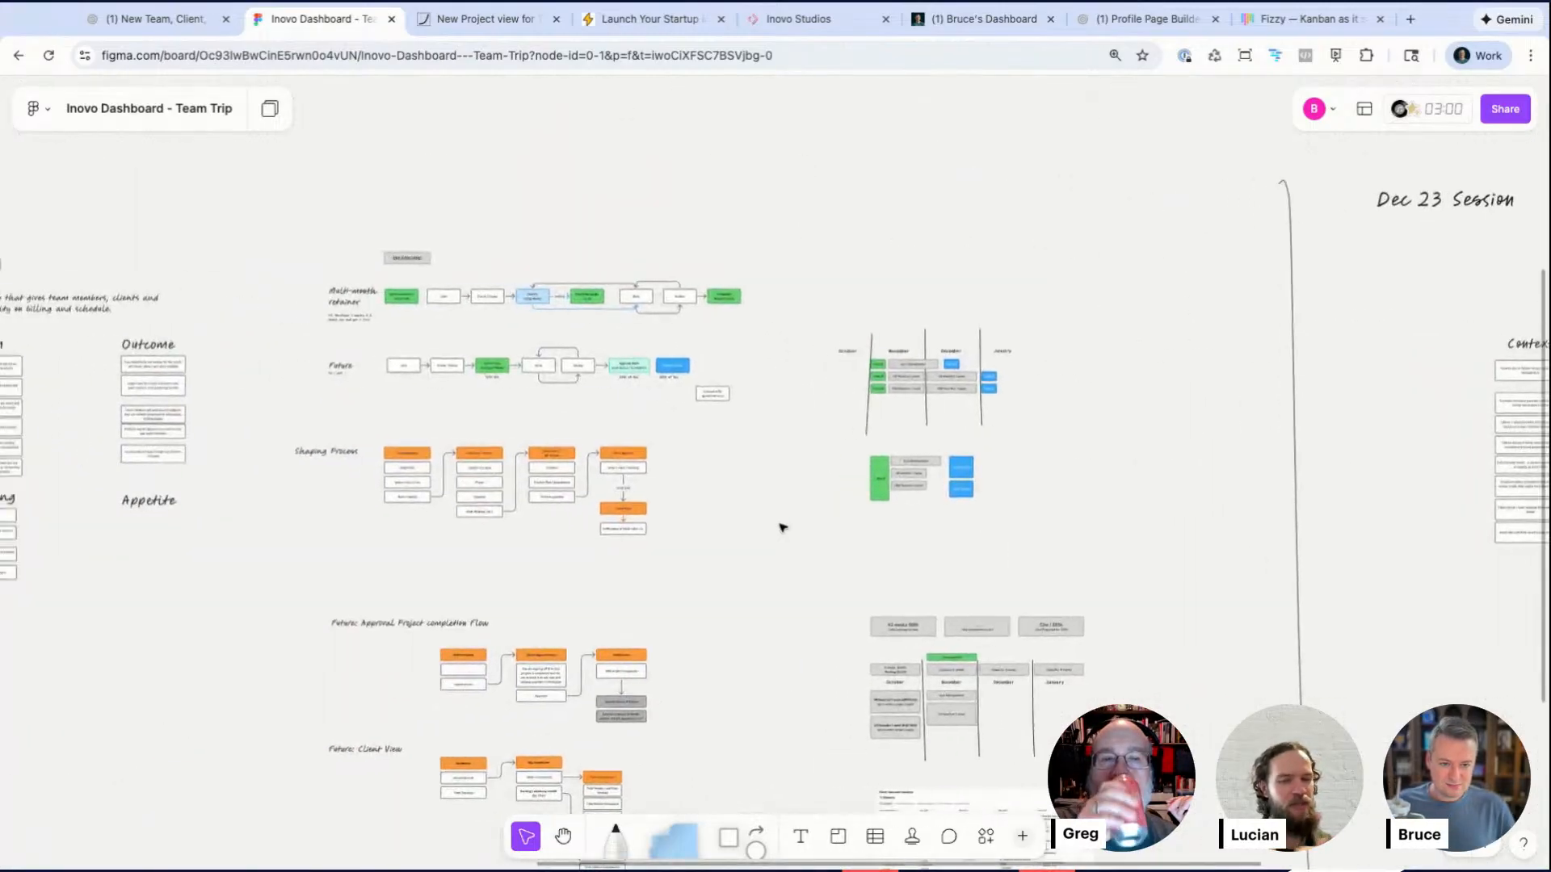
scroll(491, 270, "up", 5)
scroll(491, 270, "down", 3)
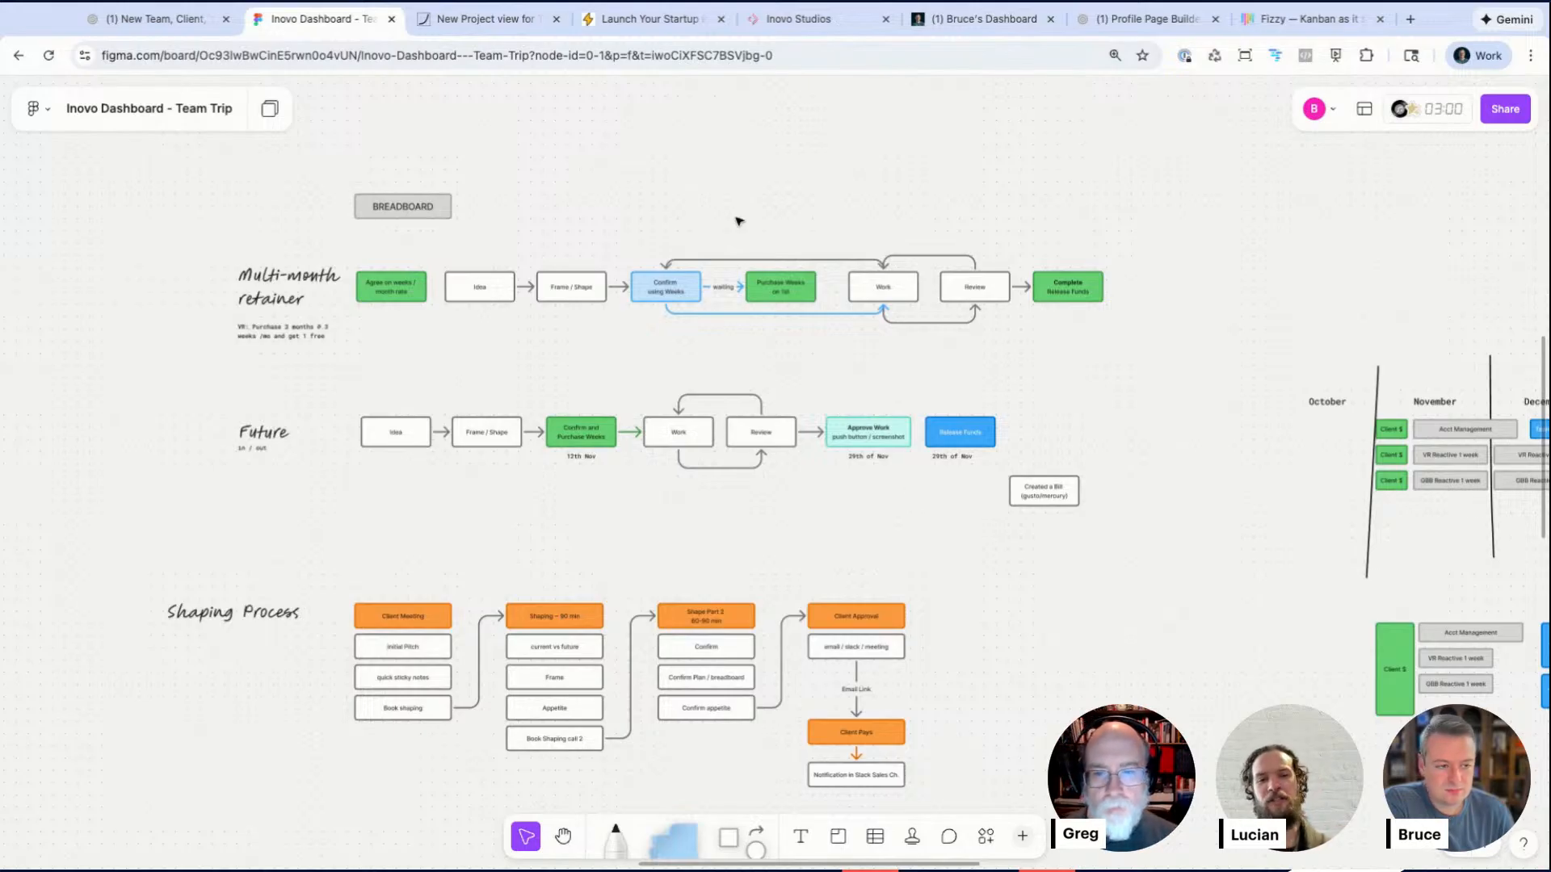
scroll(954, 525, "up", 5)
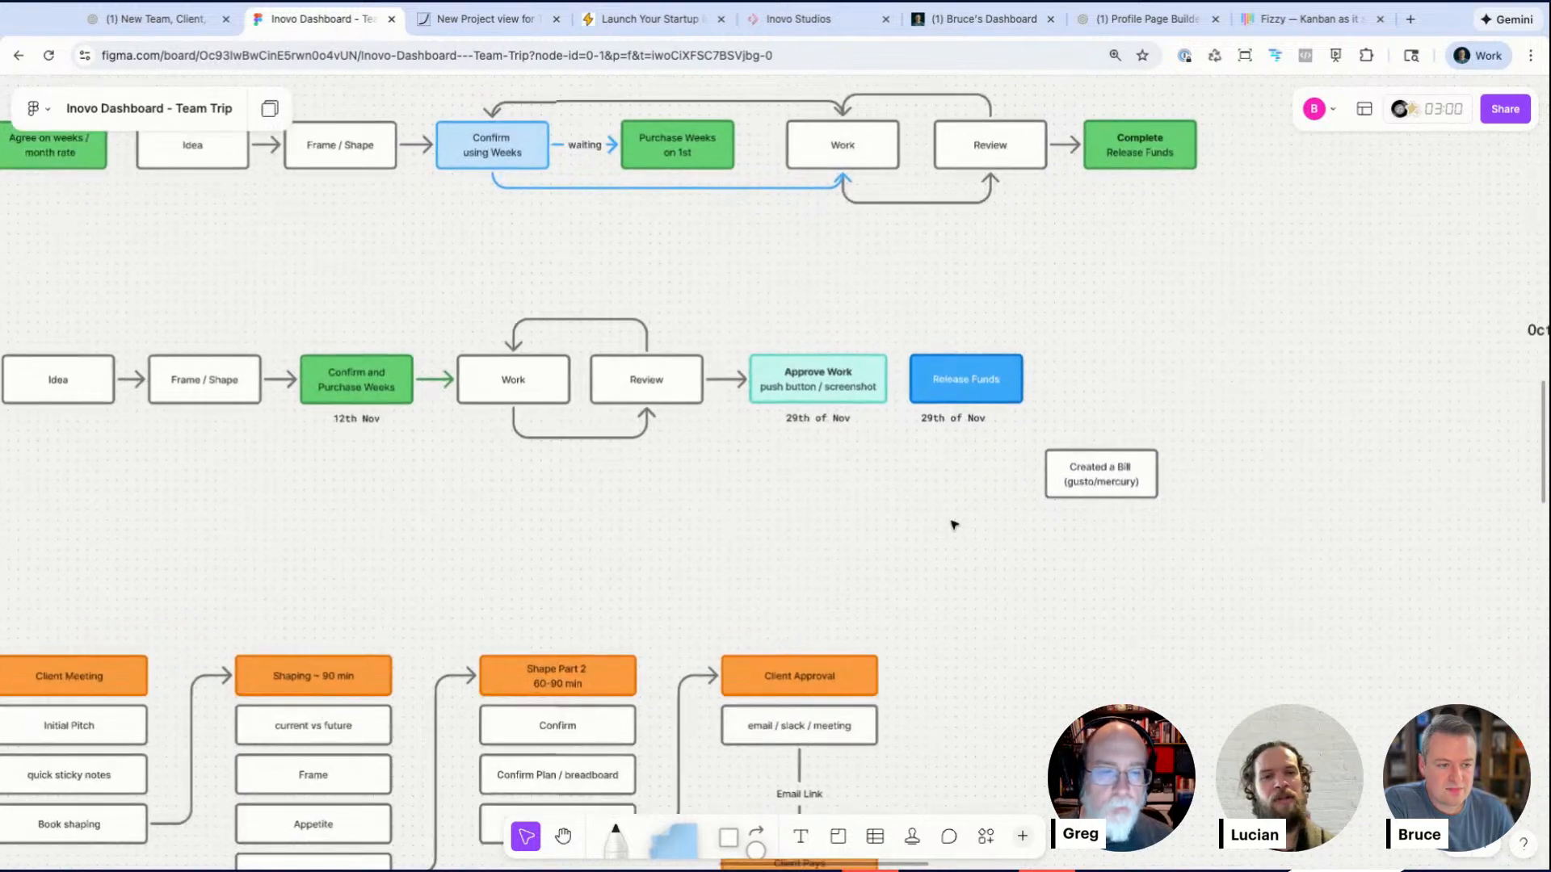
scroll(953, 525, "up", 3)
left_click(566, 354)
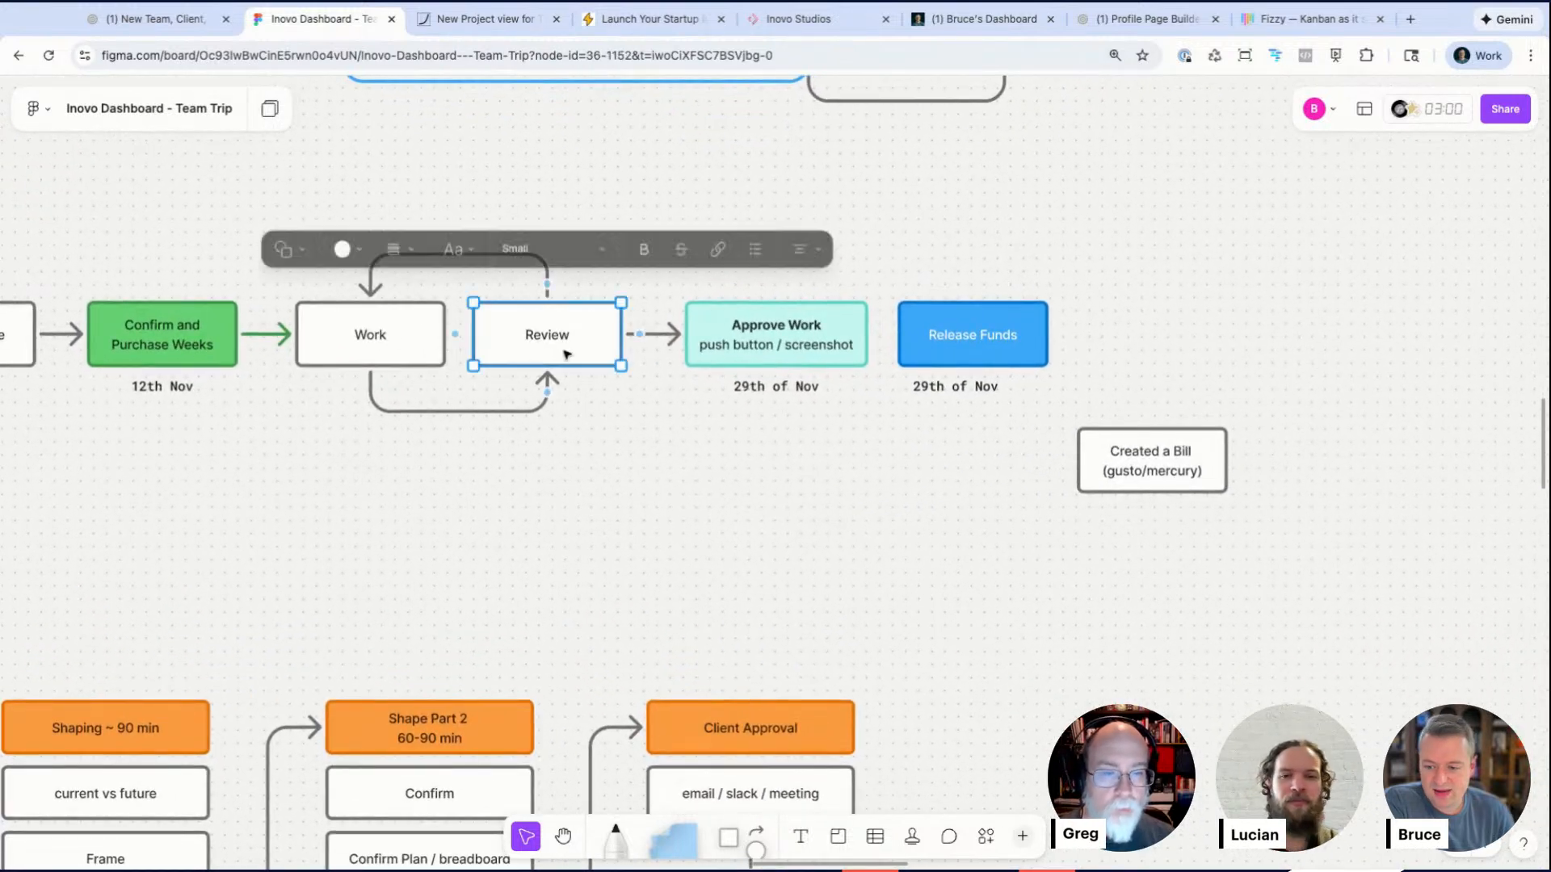
scroll(600, 470, "left", 3)
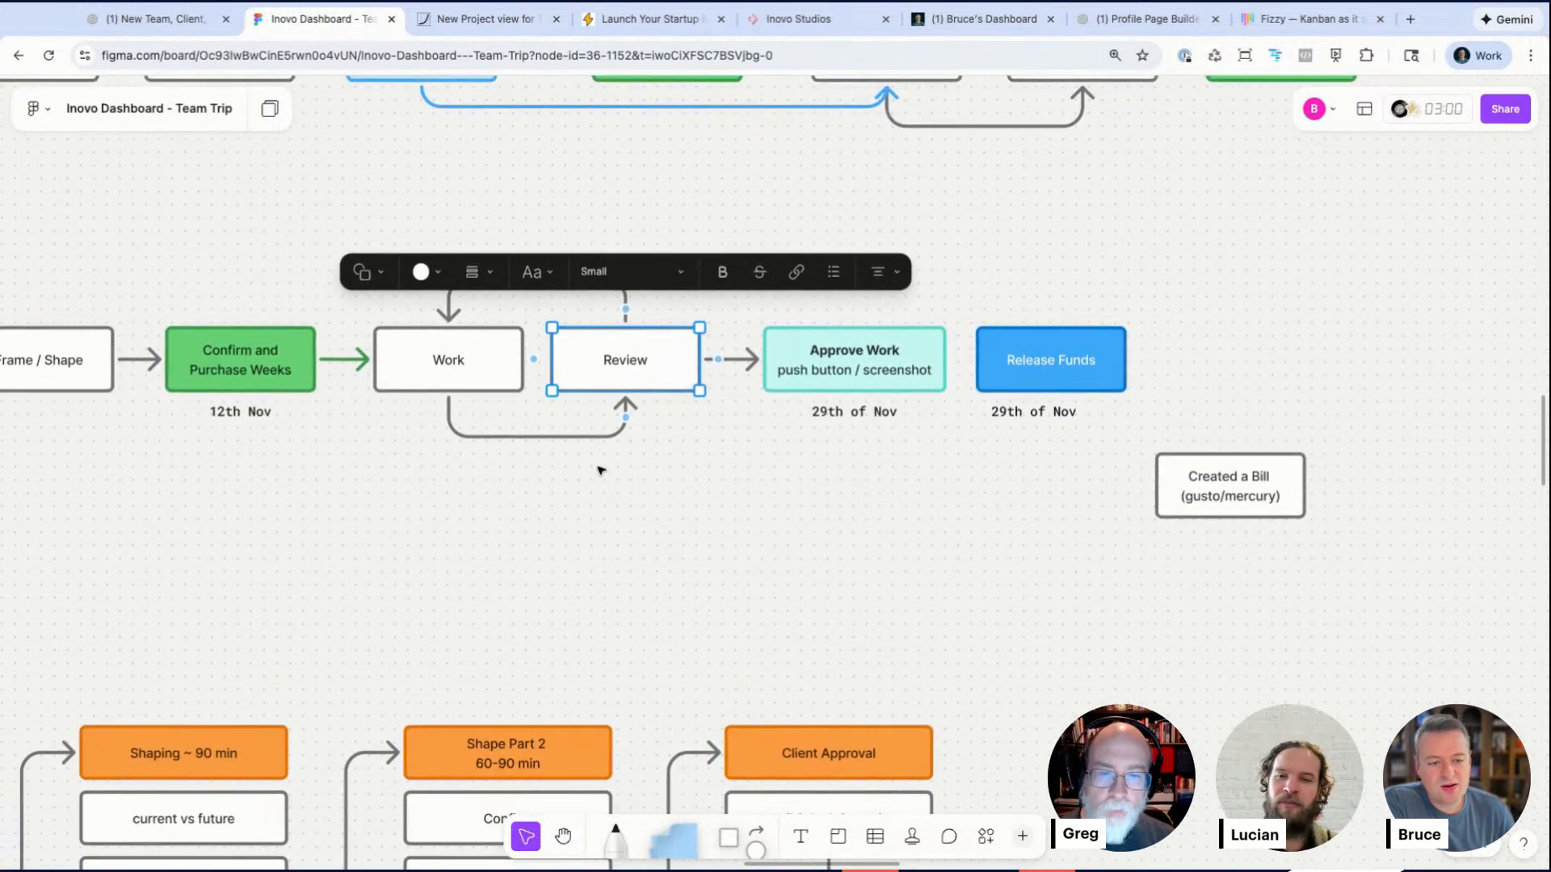
scroll(600, 470, "left", 5)
scroll(599, 469, "up", 2)
scroll(596, 476, "down", 1)
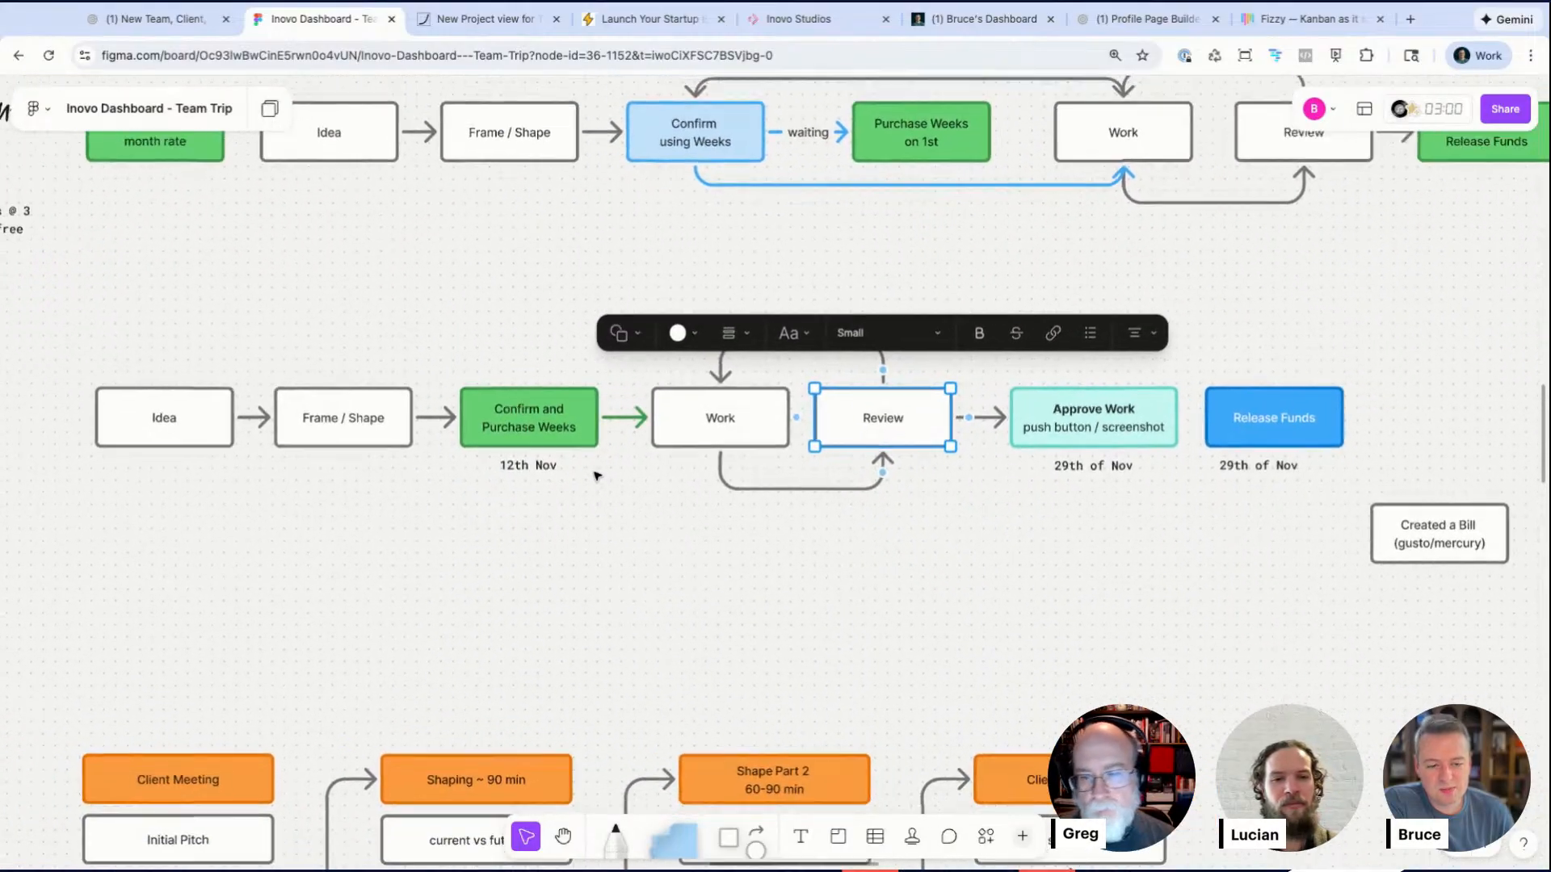
left_click(597, 477)
scroll(598, 478, "up", 3)
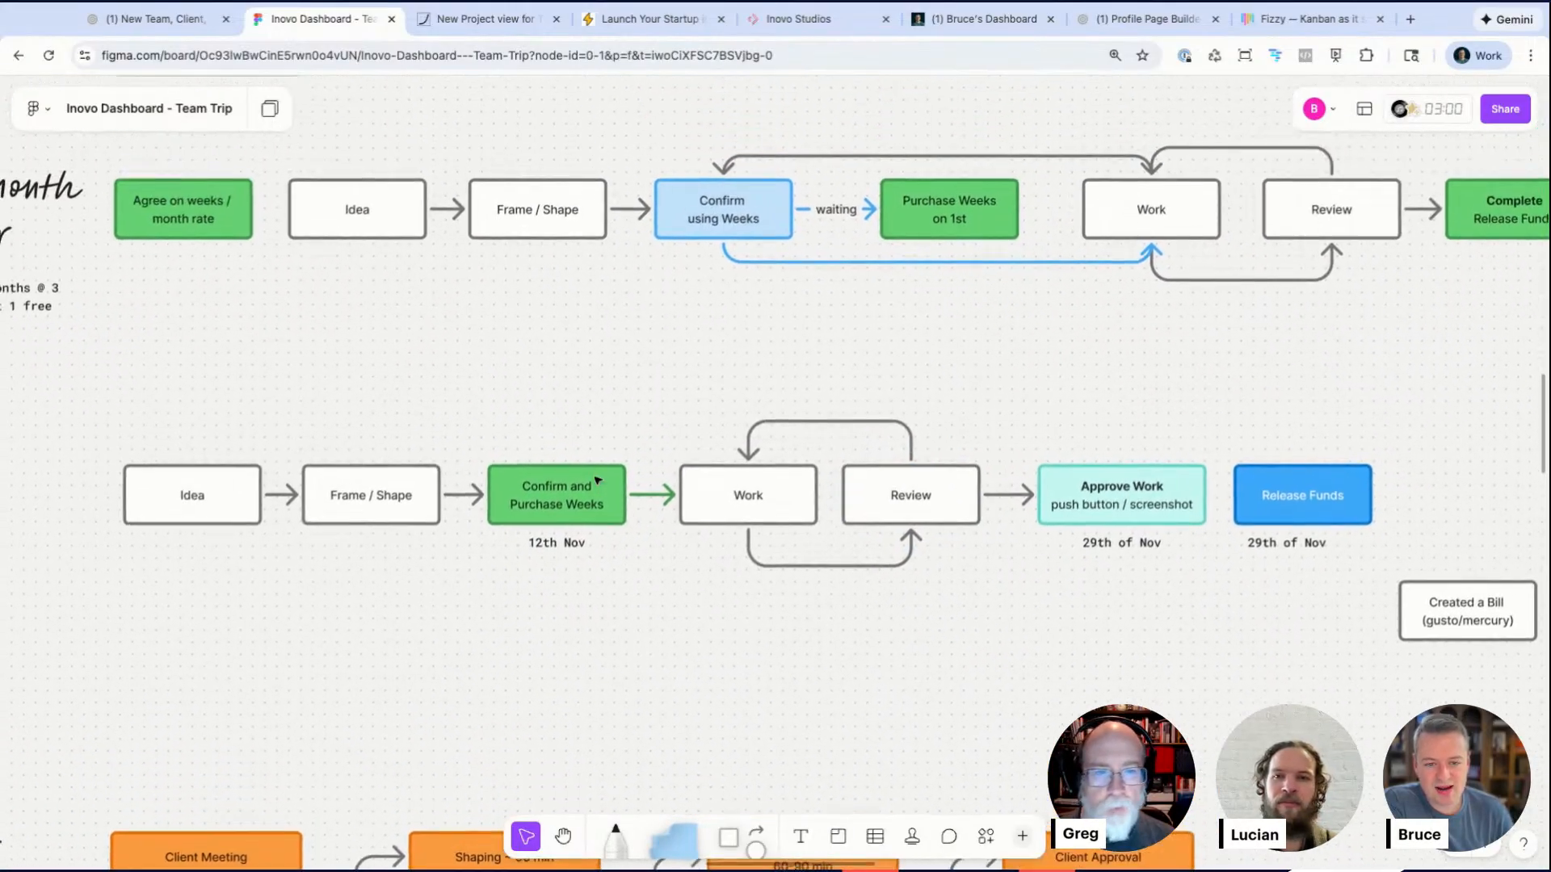
Step: Select the Confirm and Purchase Weeks box in the Future flow and open its colour options
left_click(251, 492)
left_click(533, 497)
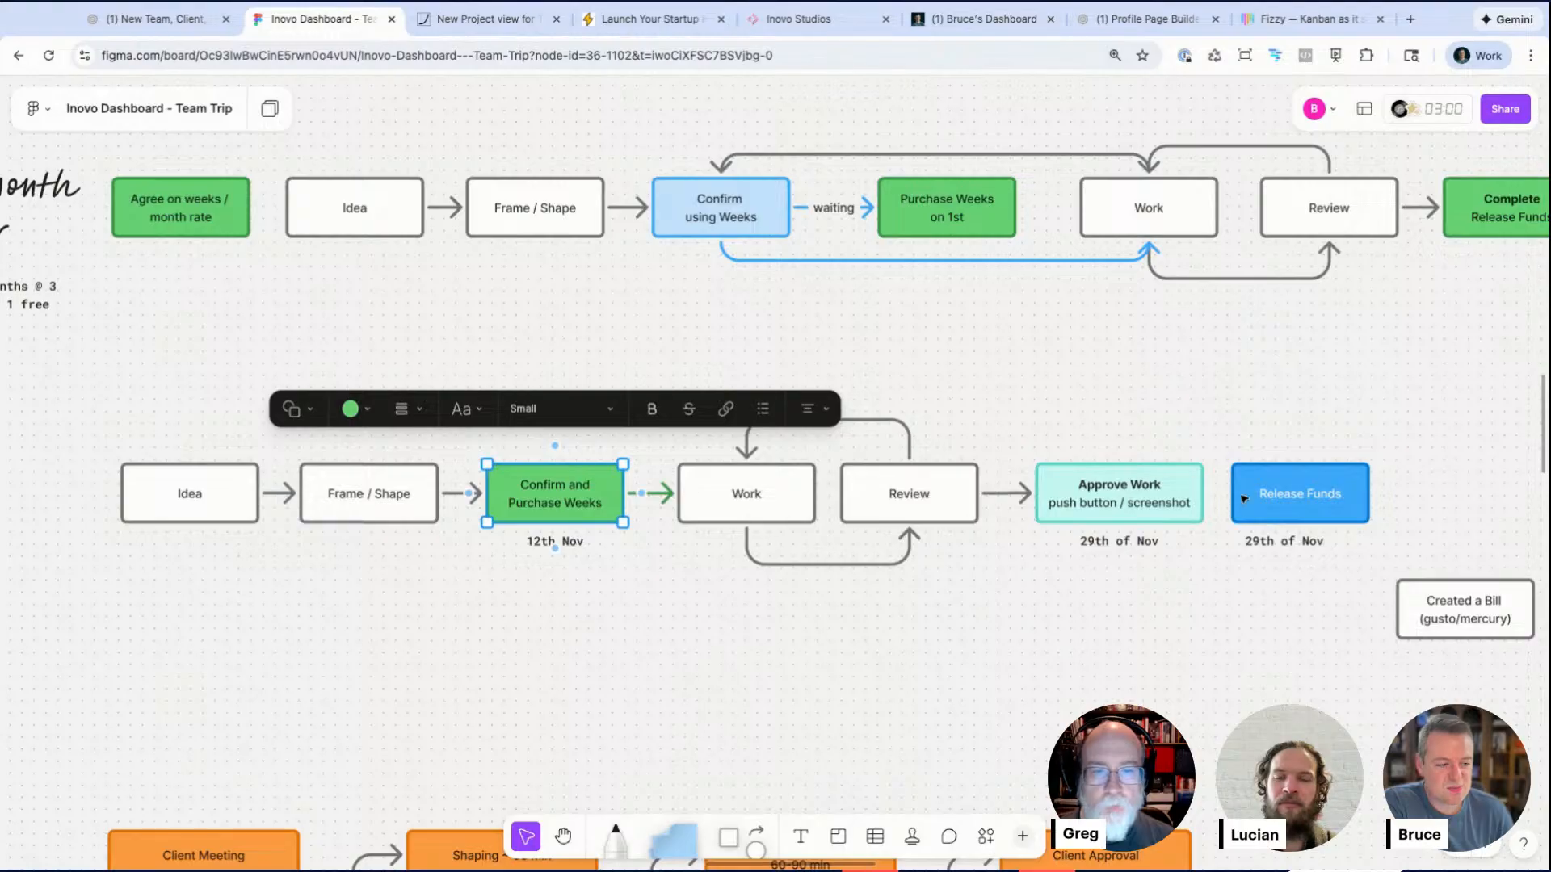
left_click(1130, 506)
left_click(547, 505)
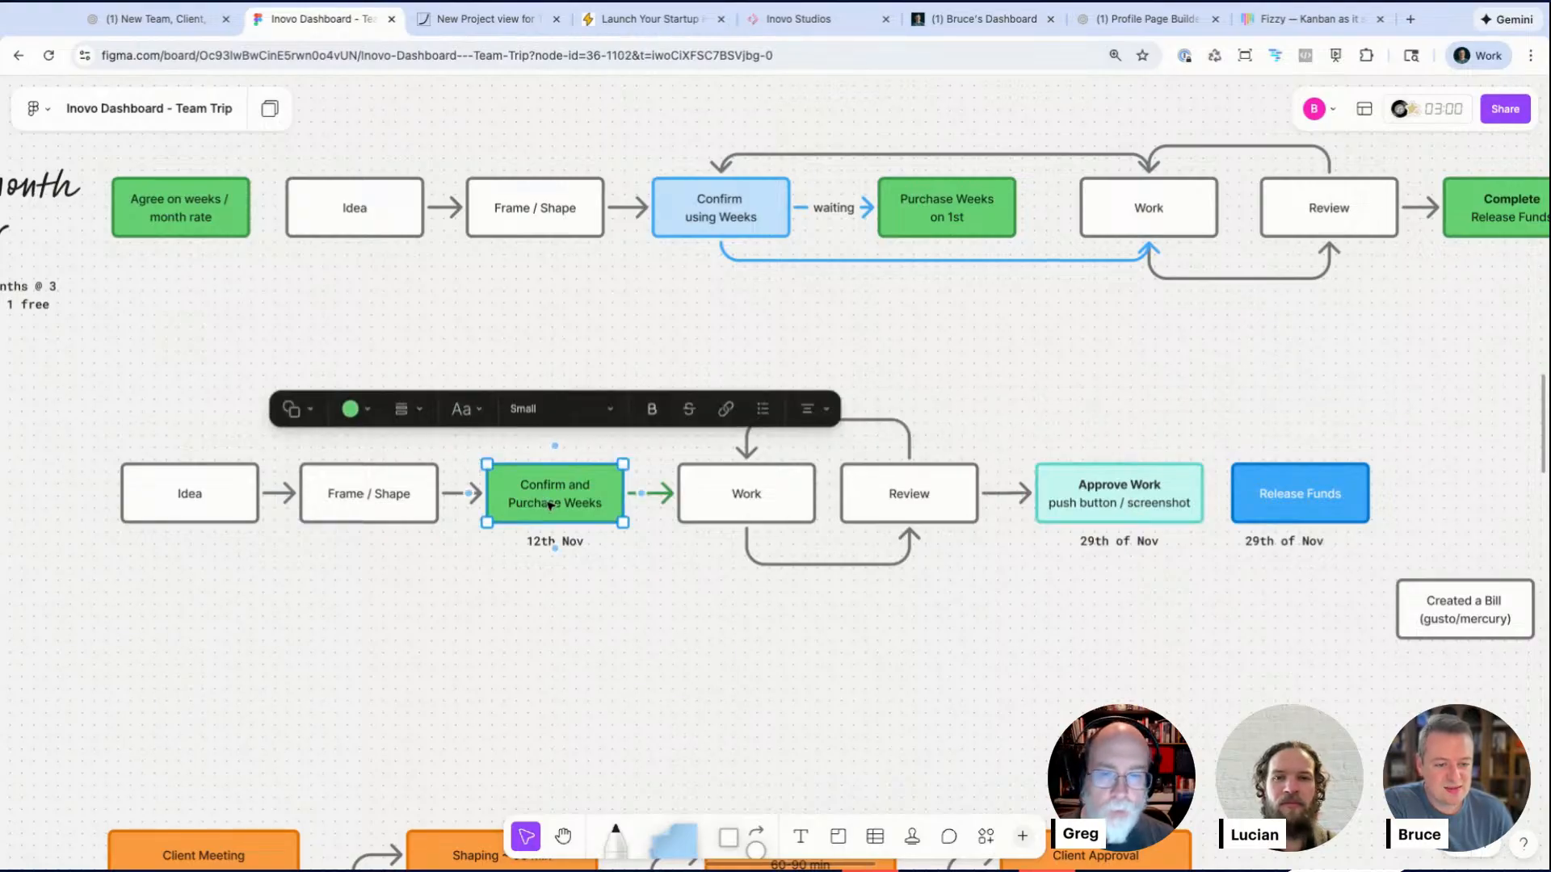
left_click(365, 414)
left_click(491, 574)
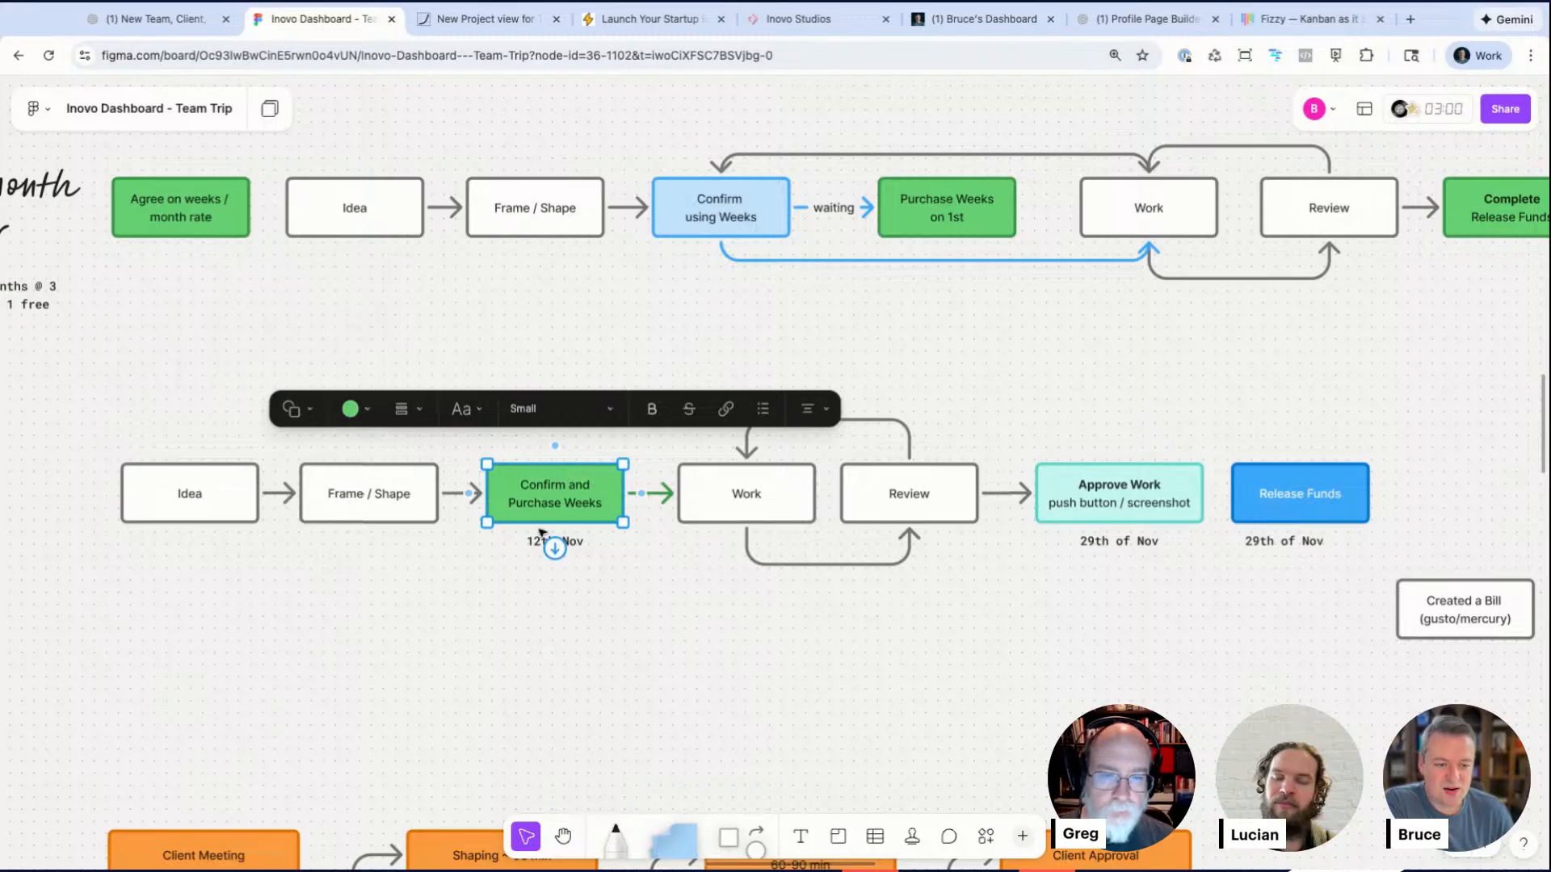
left_click_drag(542, 331, 544, 483)
left_click(496, 608)
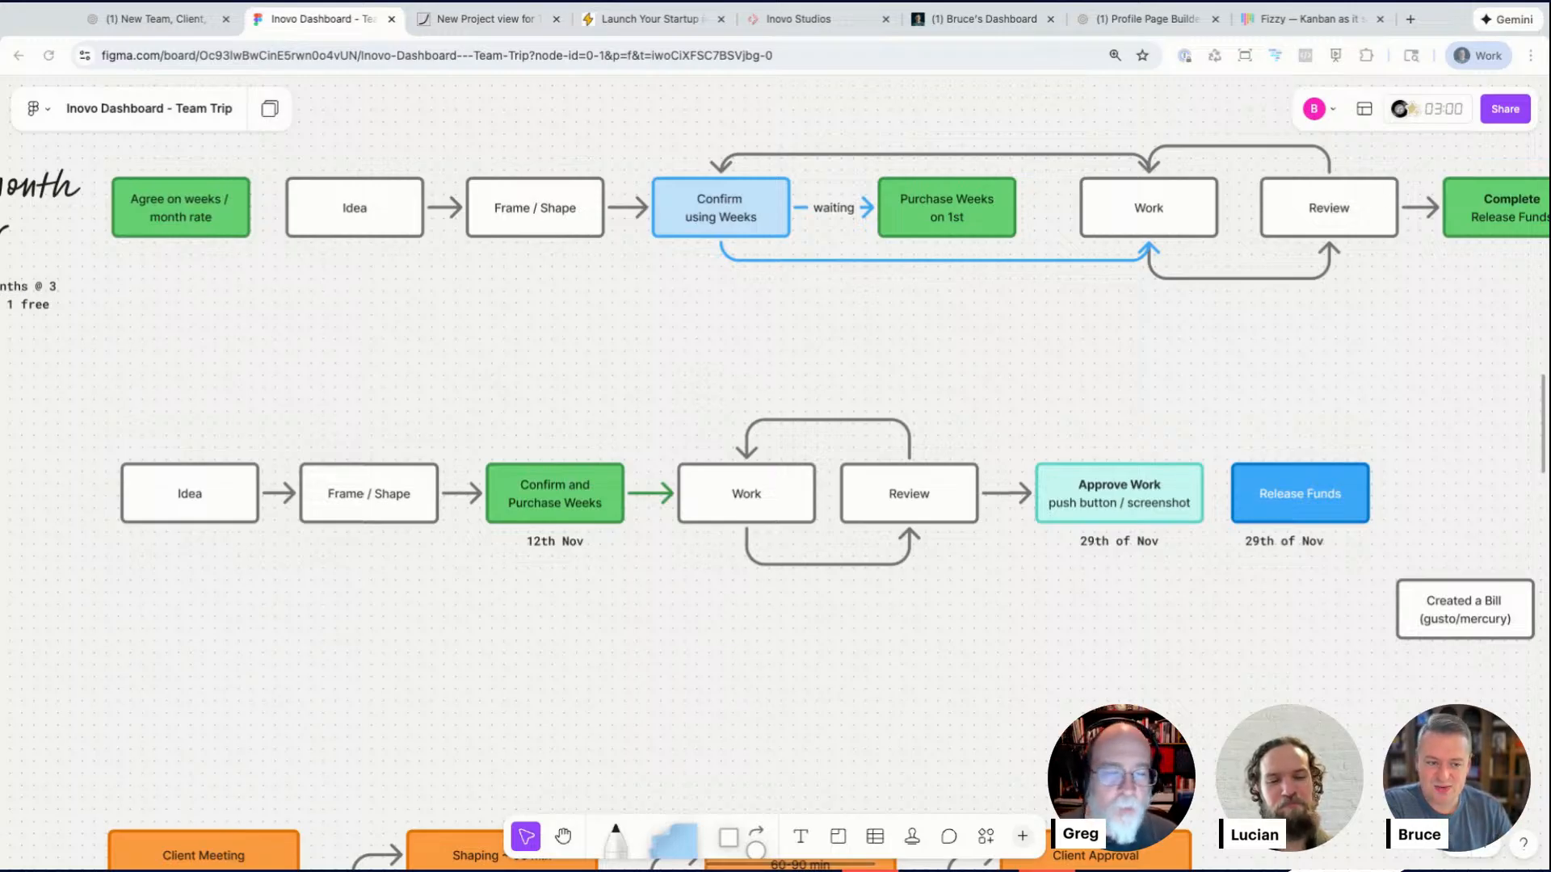
left_click_drag(118, 426, 1312, 559)
left_click(1202, 639)
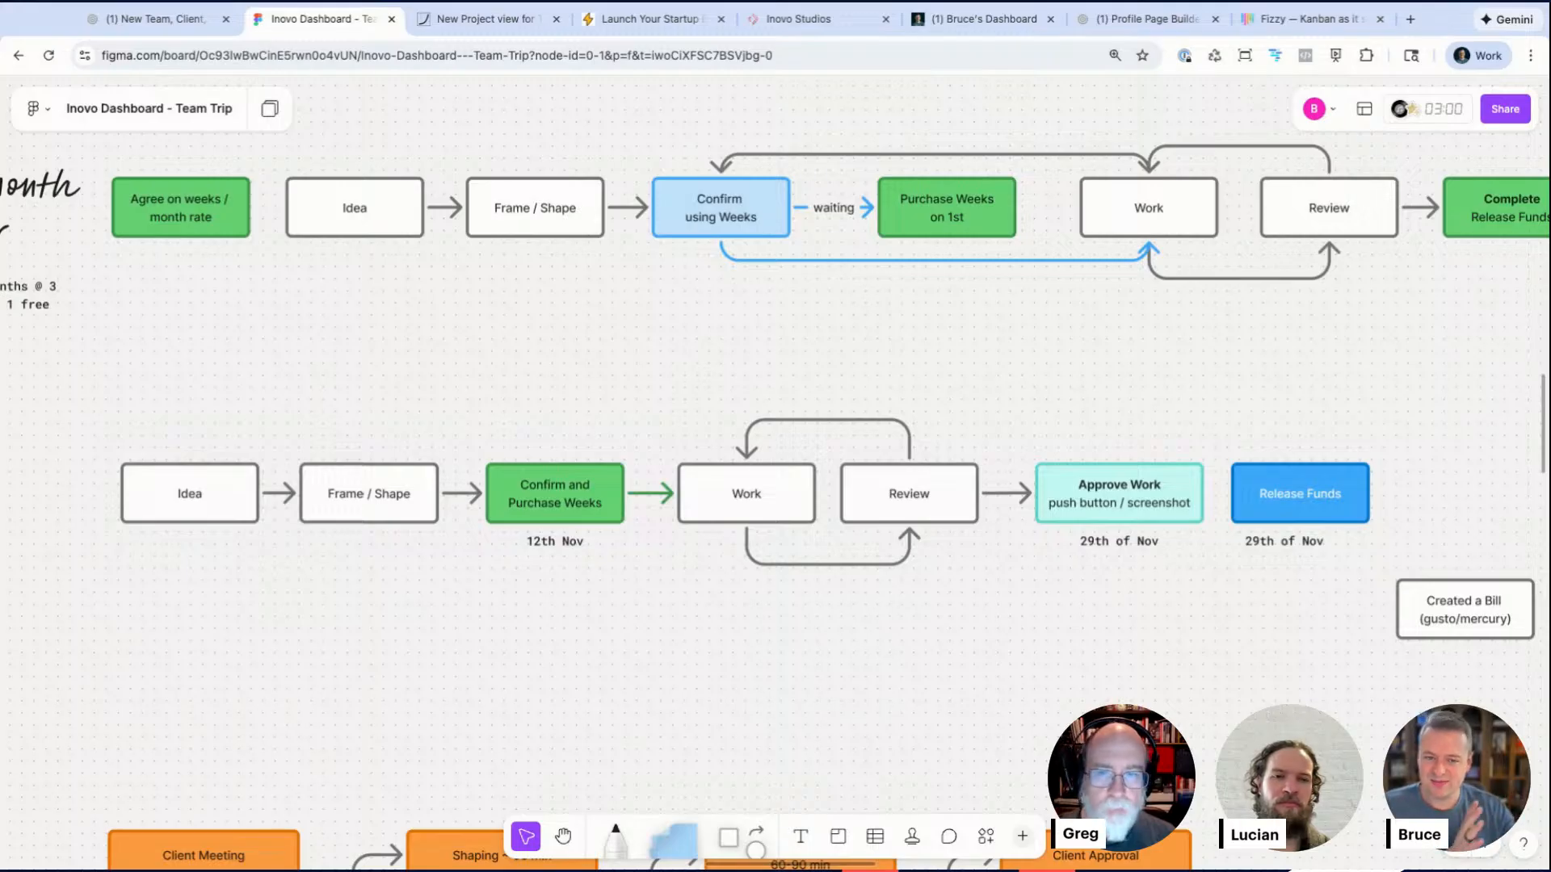
left_click(602, 508)
left_click(556, 598)
left_click(543, 488)
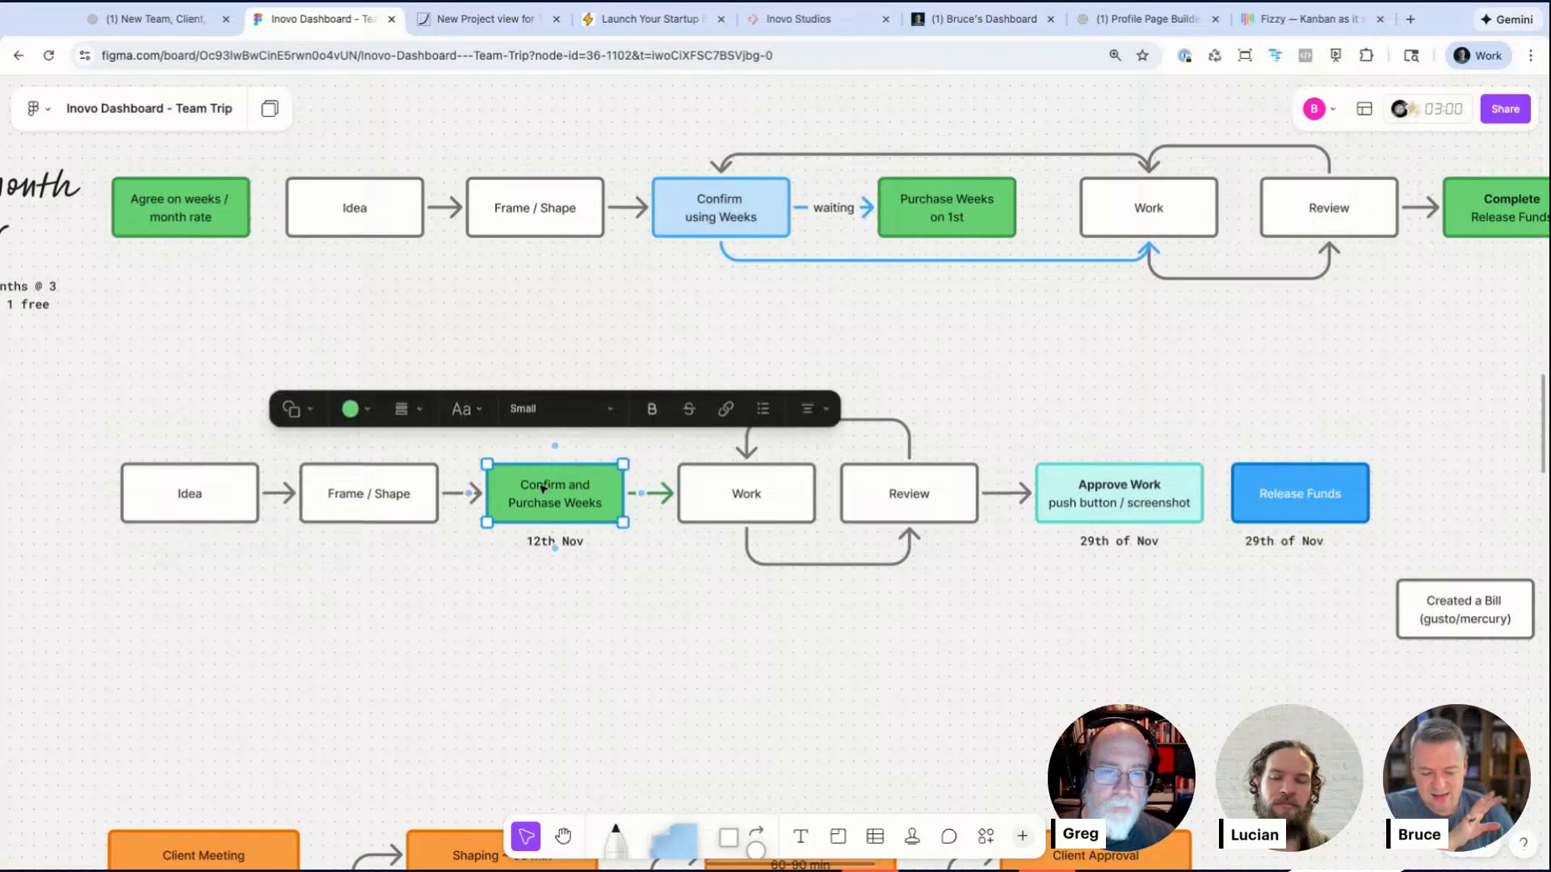
left_click(505, 604)
Step: Pan across the Team Trip board between the Outcome column and the Future breadboard flow
scroll(506, 604, "down", 10)
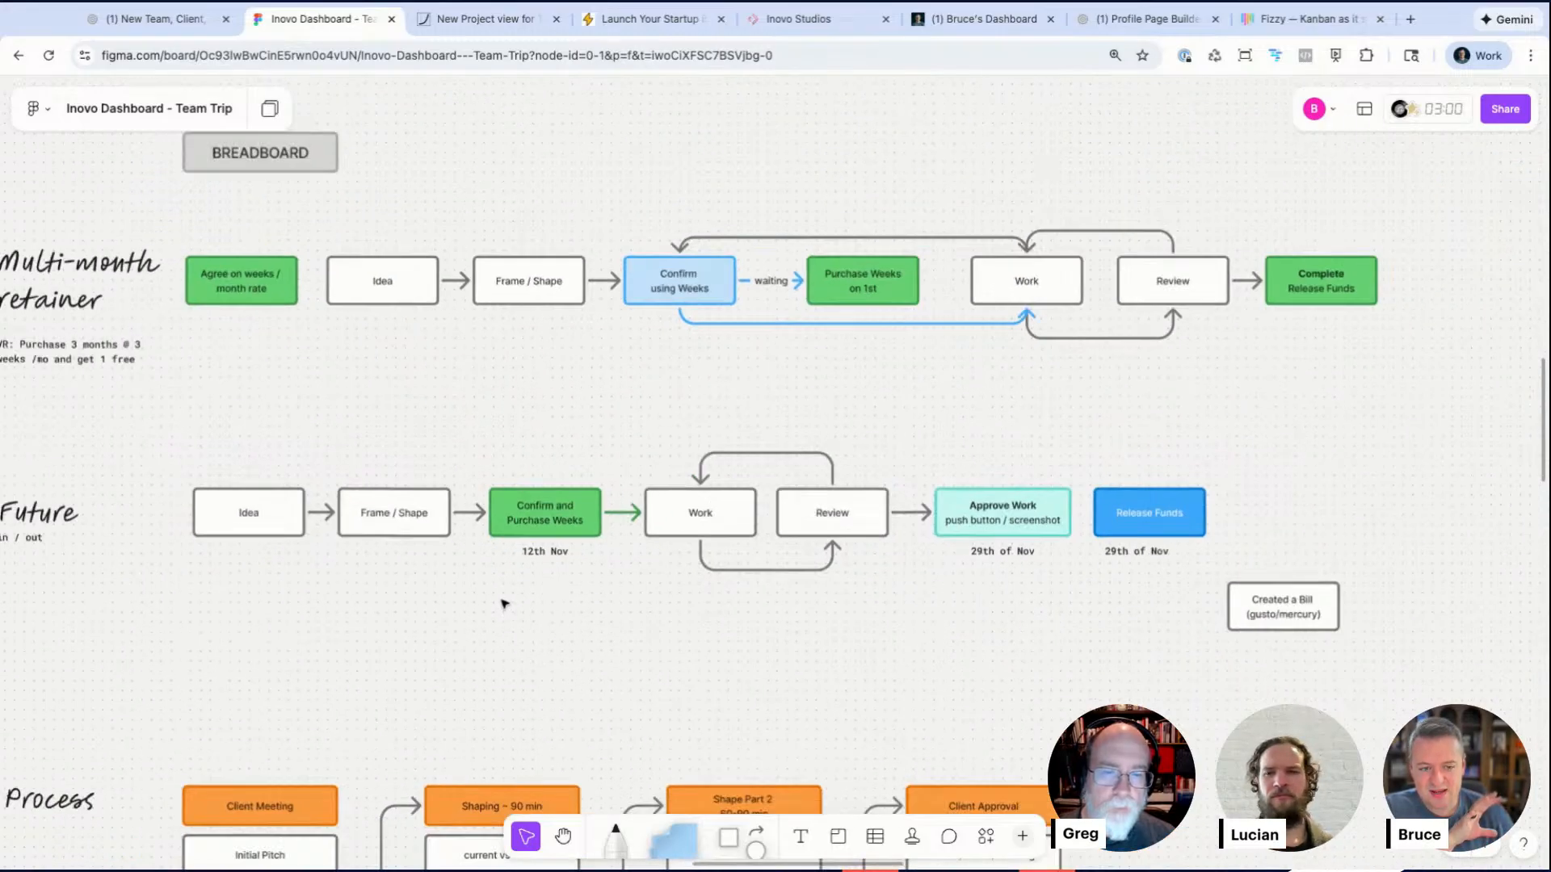
scroll(505, 605, "left", 15)
scroll(506, 604, "down", 7)
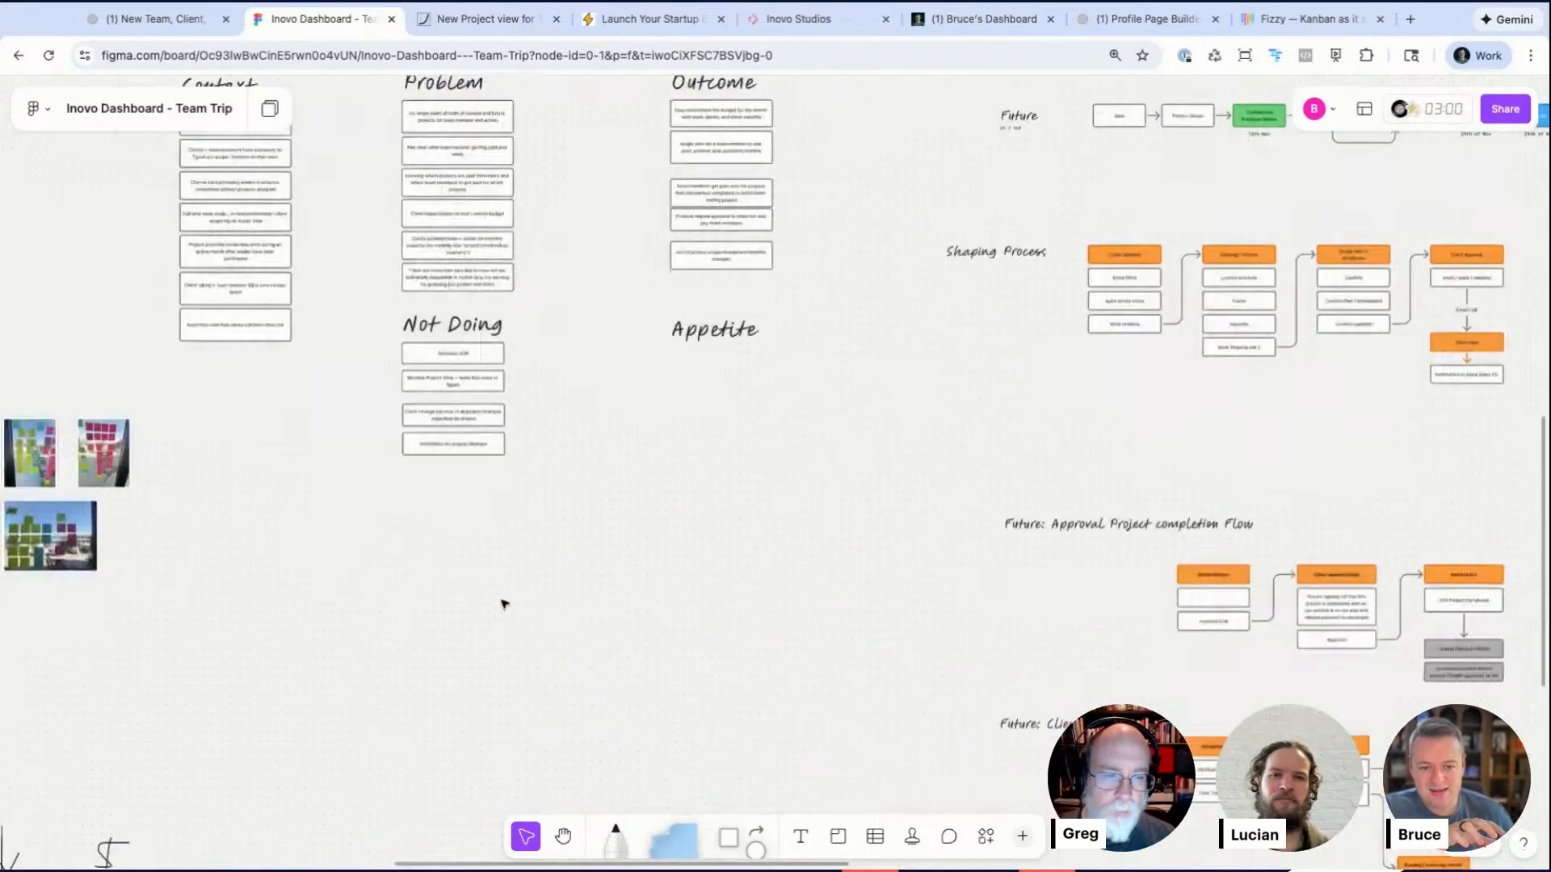
scroll(305, 361, "right", 7)
scroll(304, 360, "up", 8)
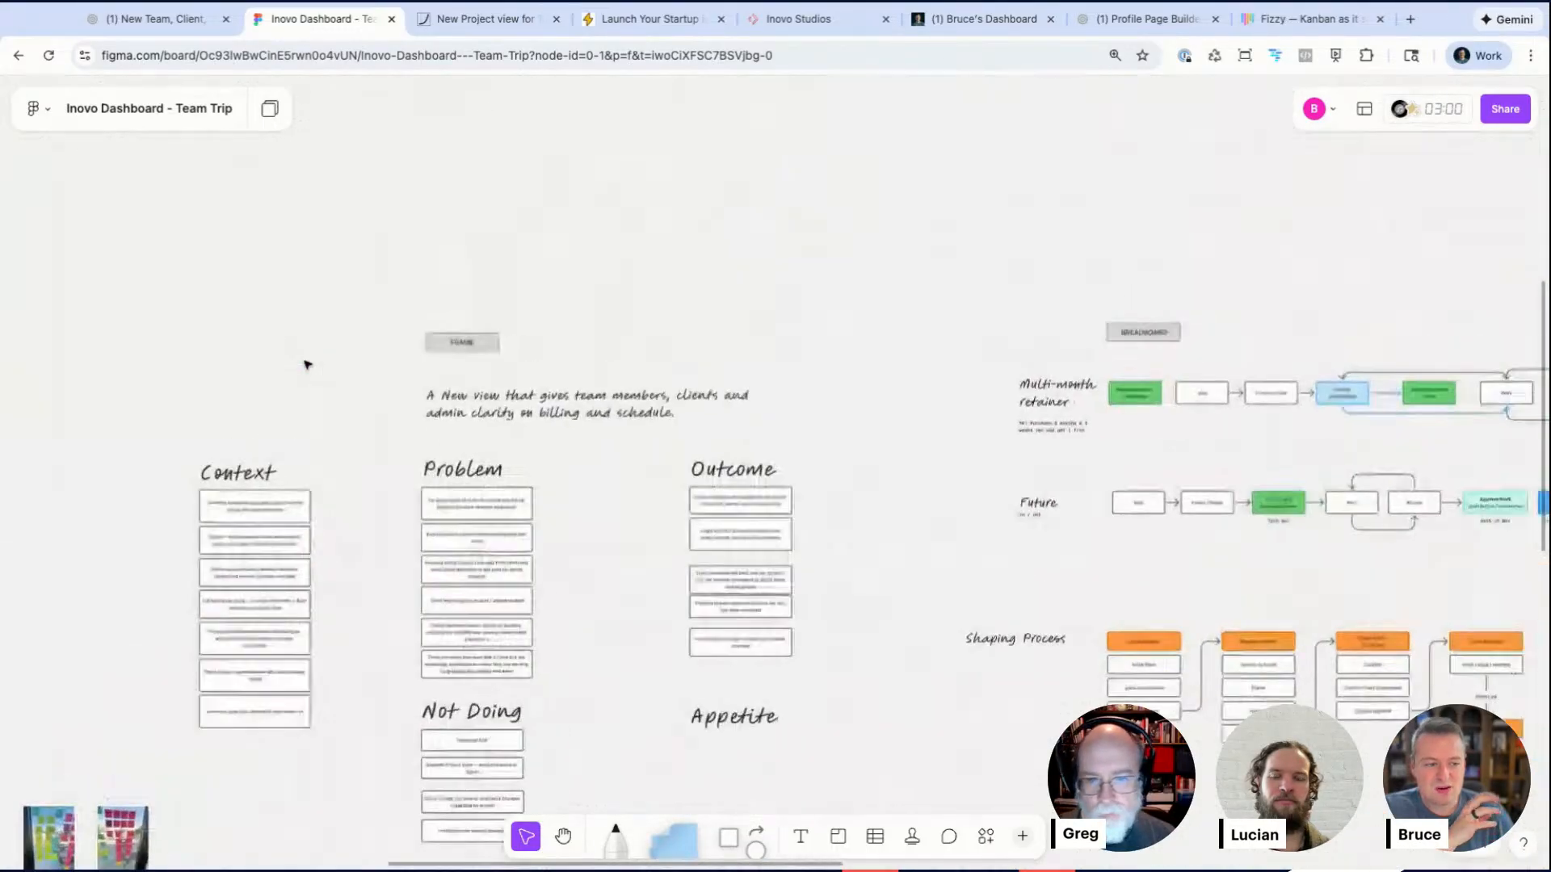
scroll(819, 491, "right", 3)
scroll(820, 491, "down", 1)
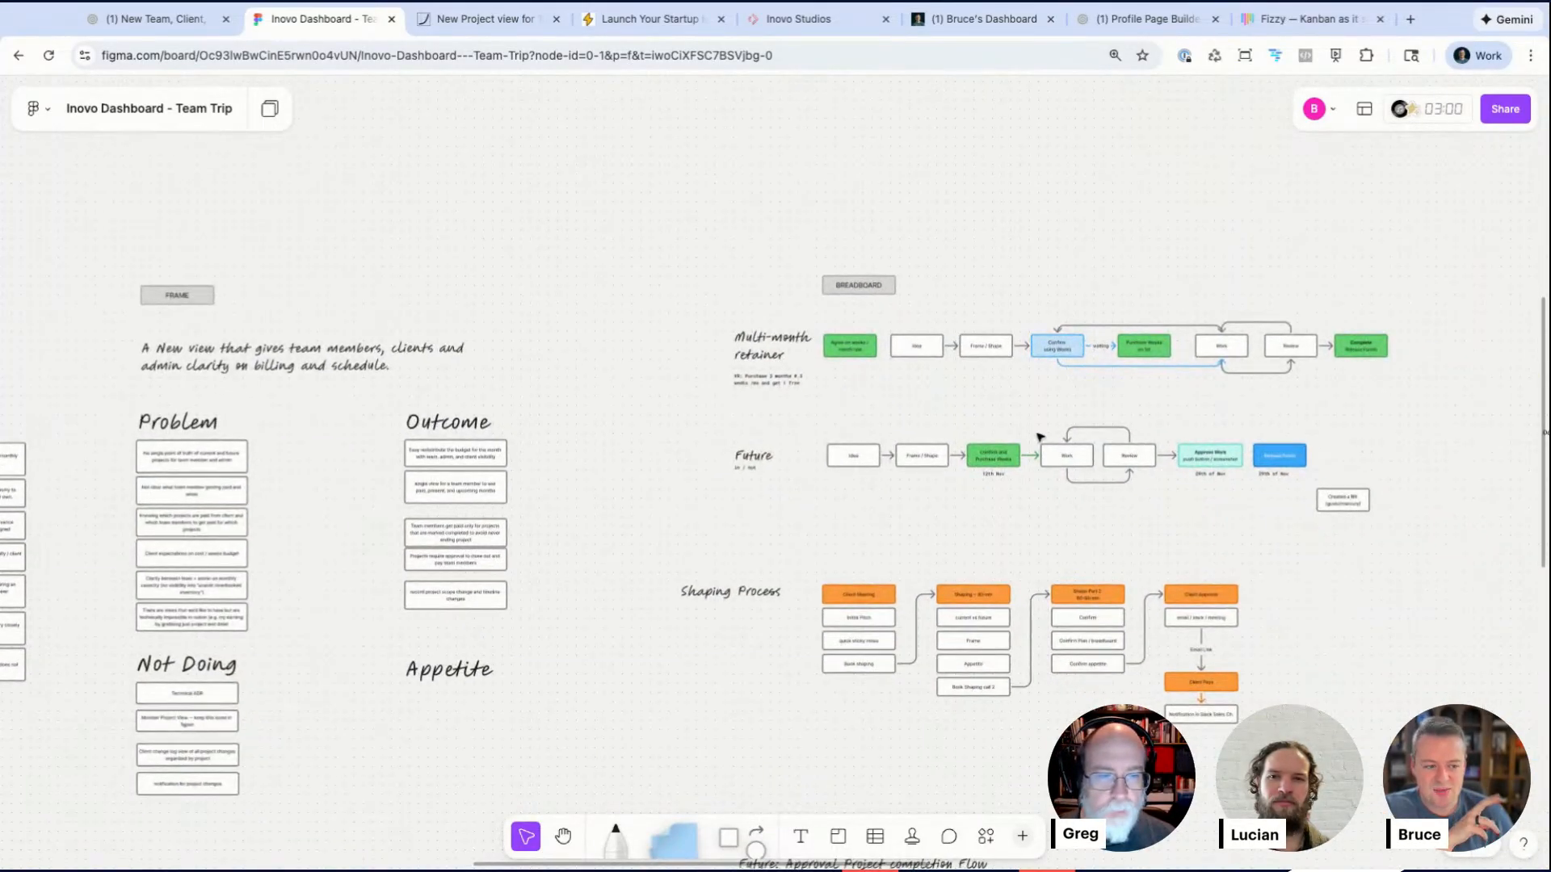
scroll(1040, 437, "up", 5)
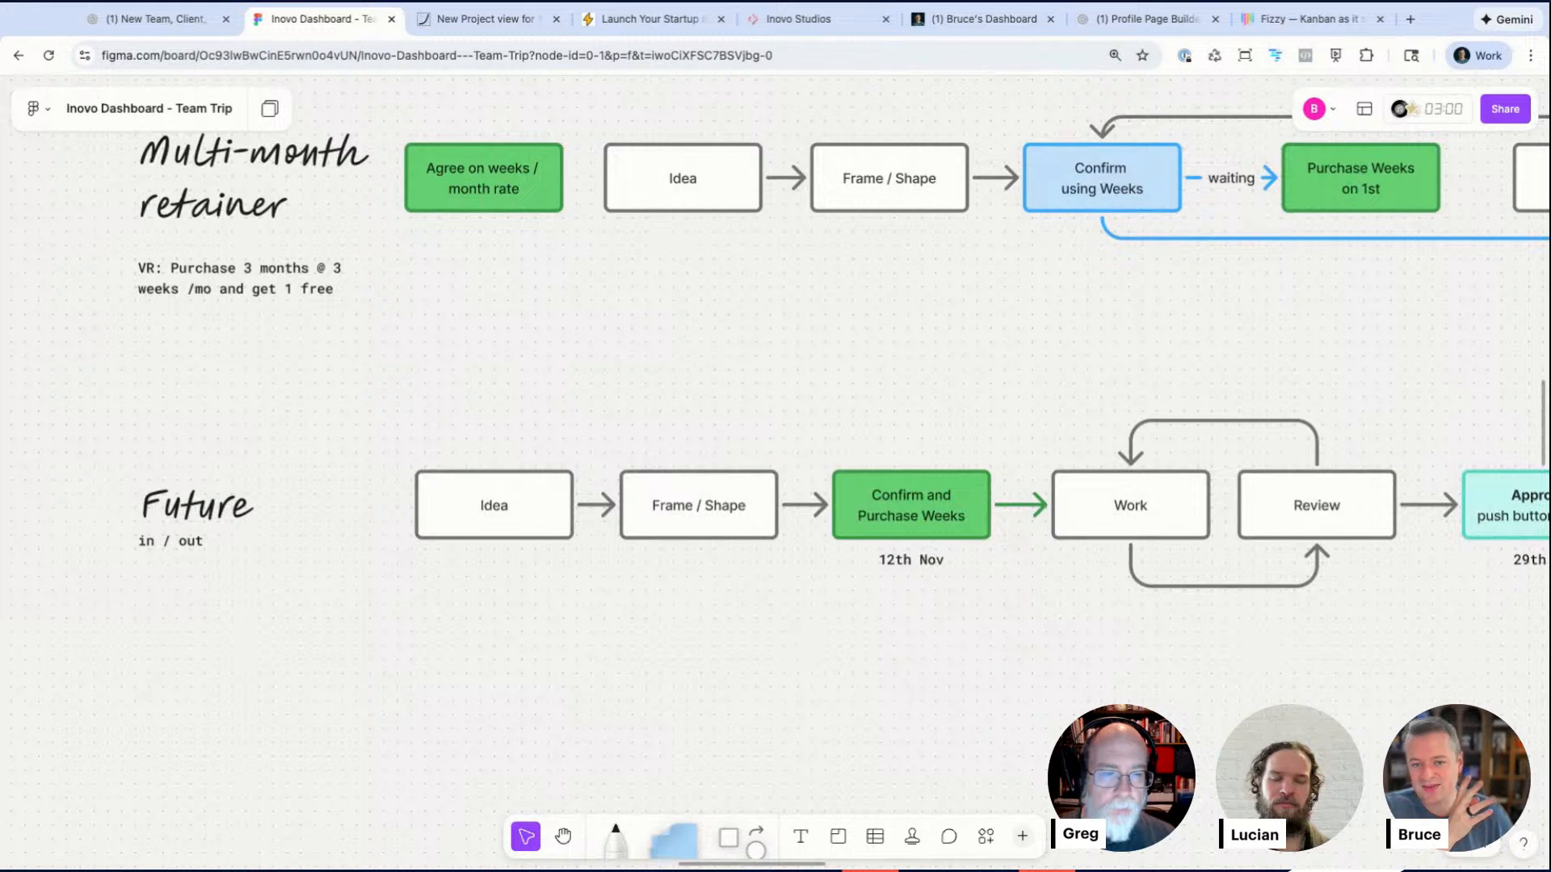
scroll(956, 436, "down", 2)
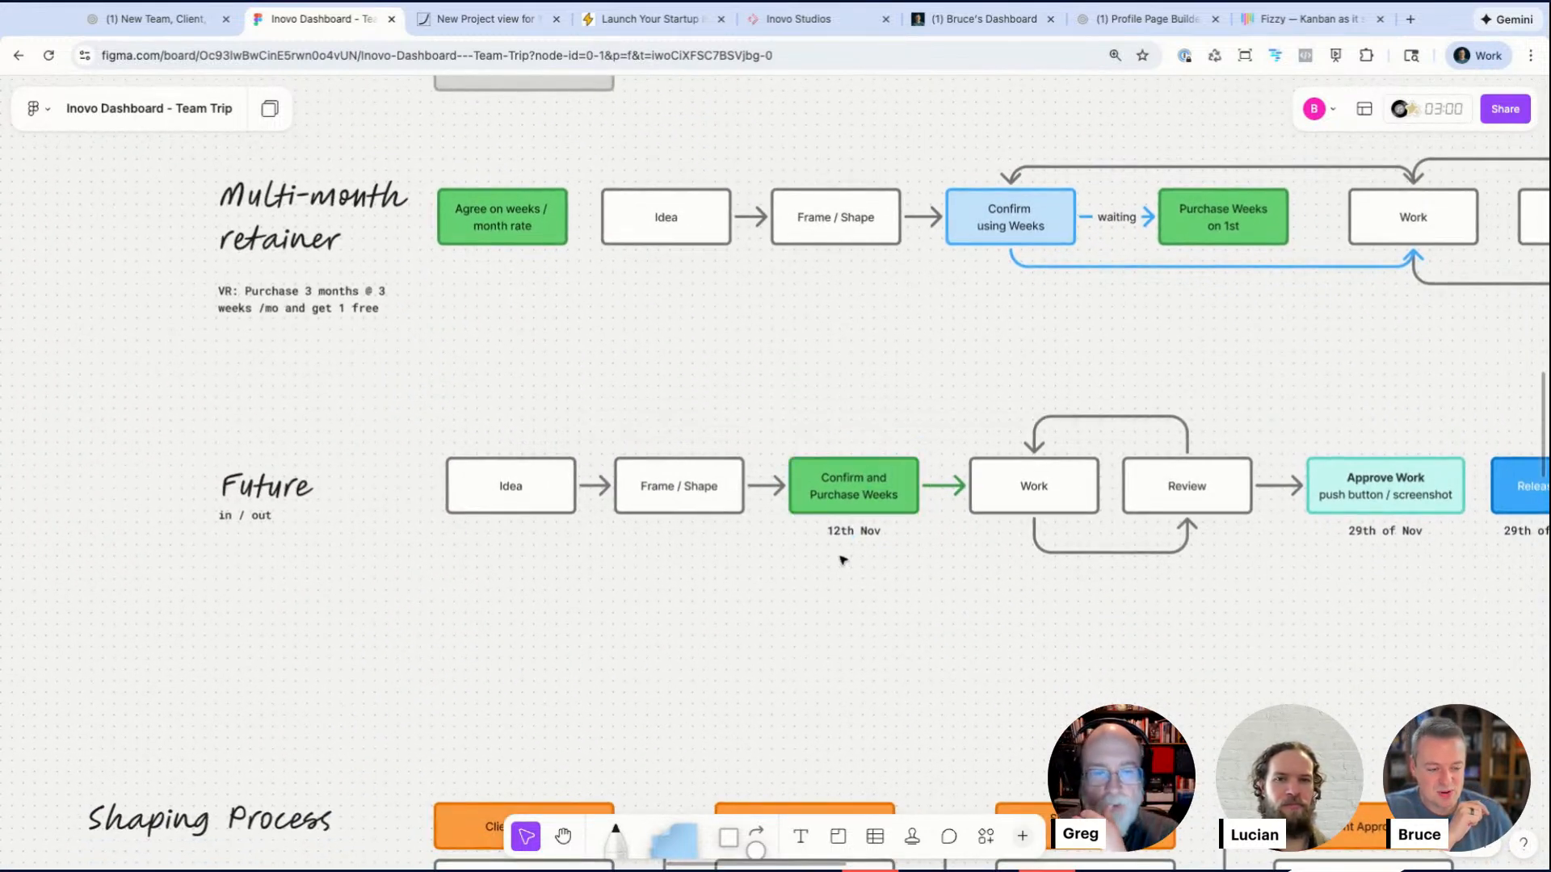
scroll(873, 493, "right", 2)
scroll(741, 624, "right", 2)
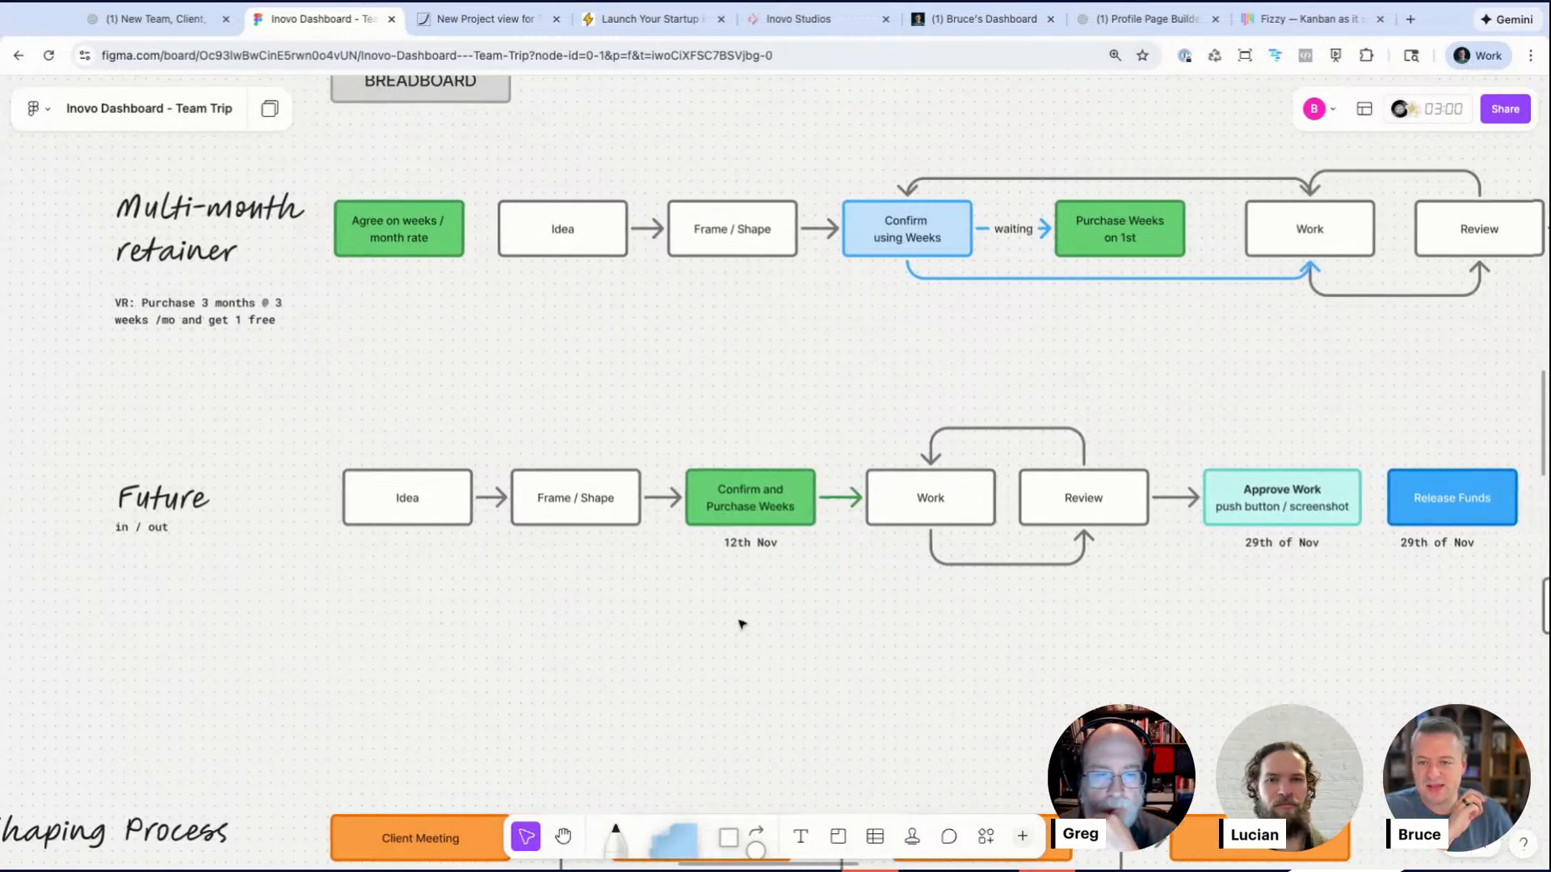
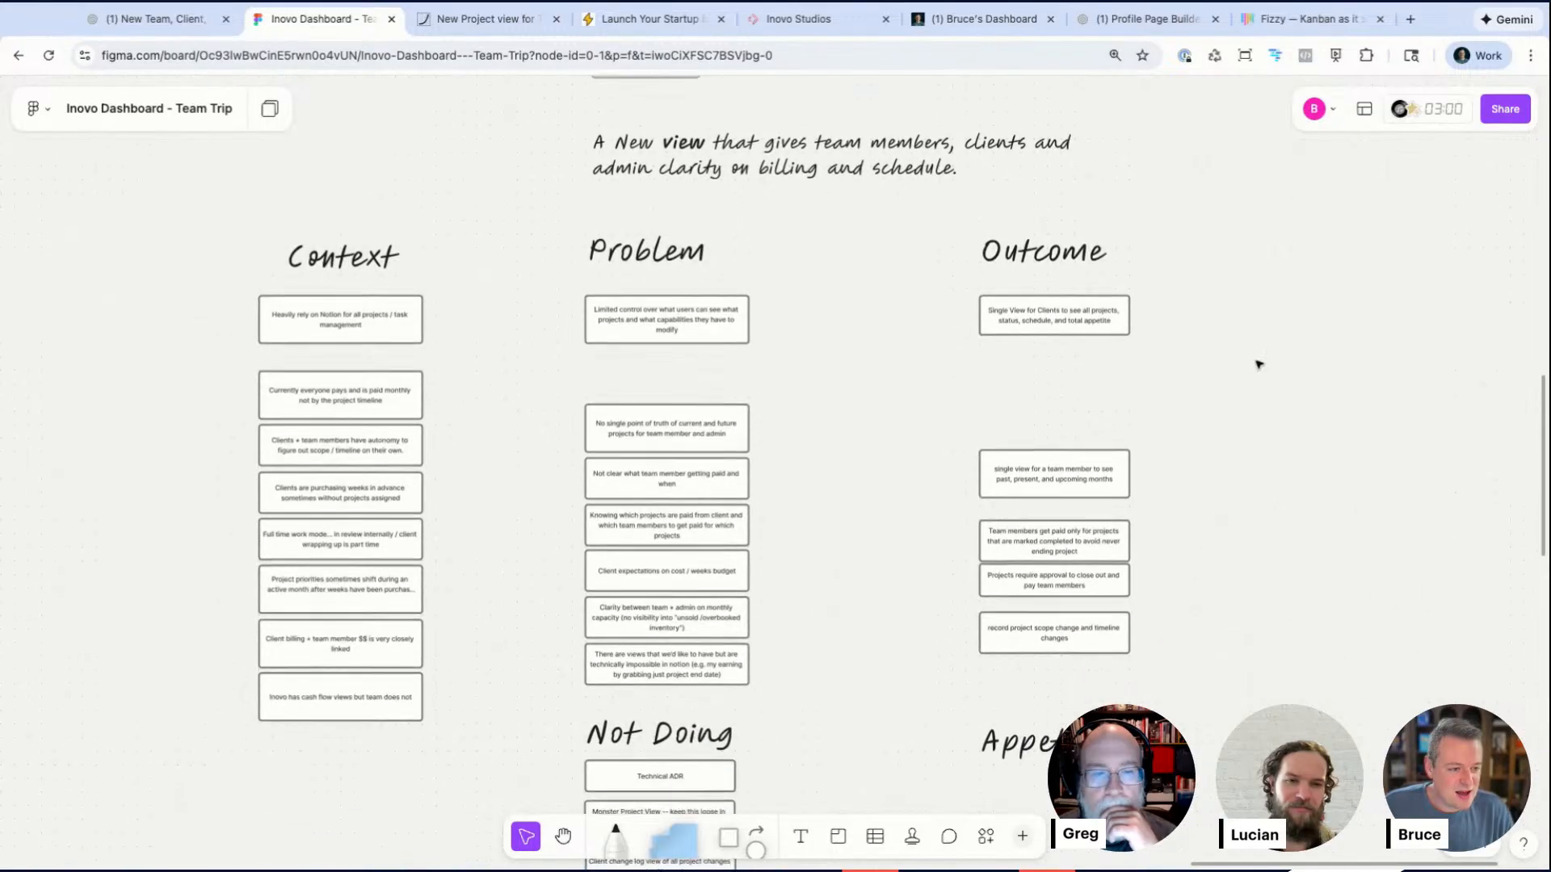
Step: Move the 'Team members get paid only for projects…' box above the team-member single view box in the Outcome column
scroll(1258, 360, "up", 5)
scroll(1212, 485, "down", 1)
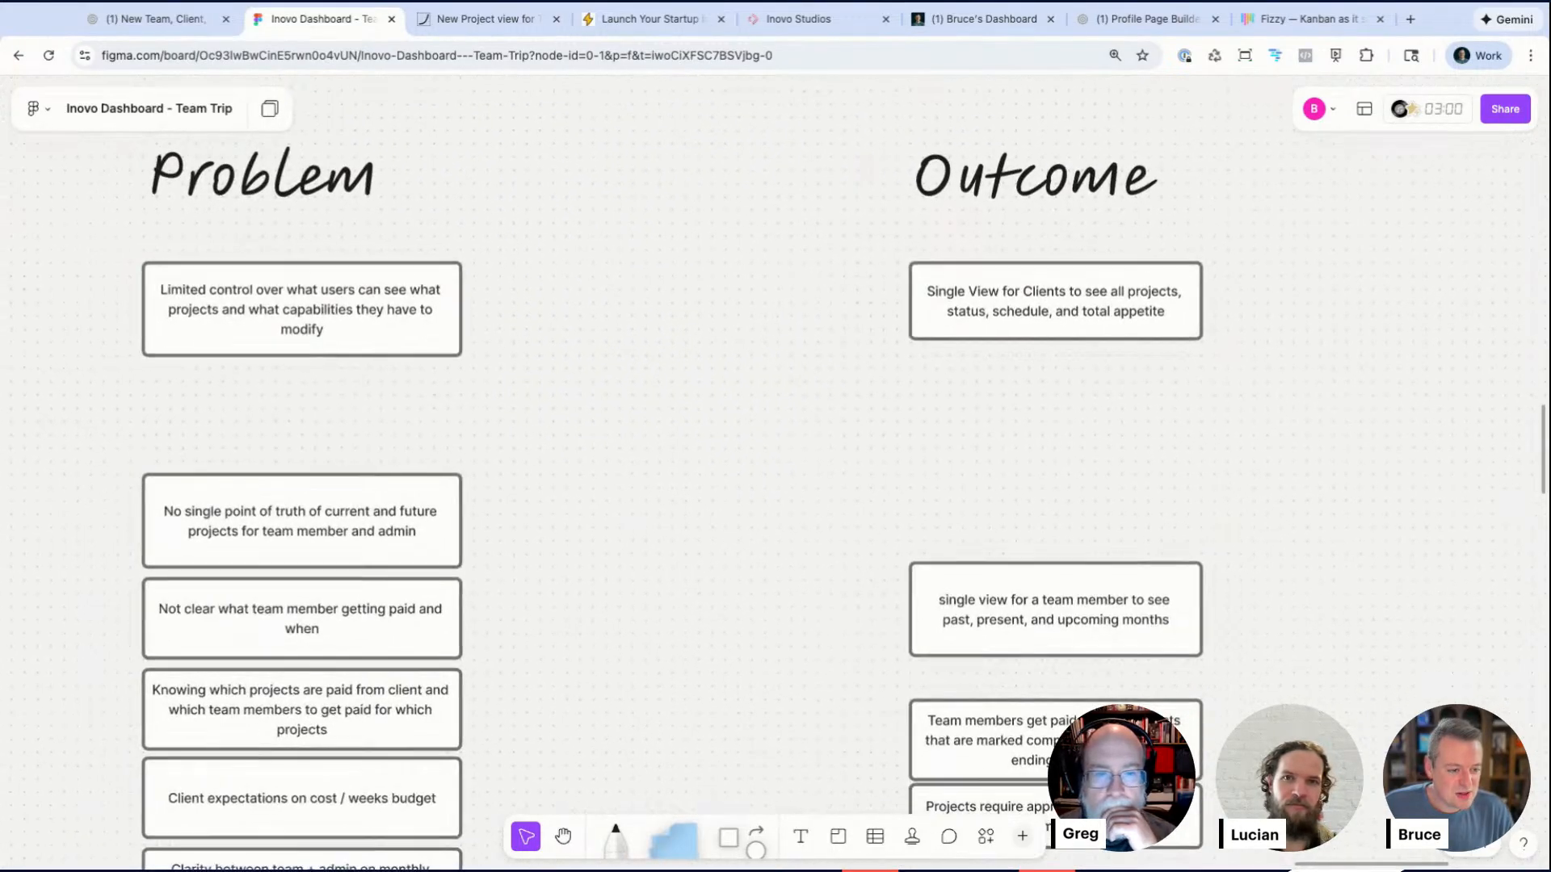
scroll(1212, 485, "down", 3)
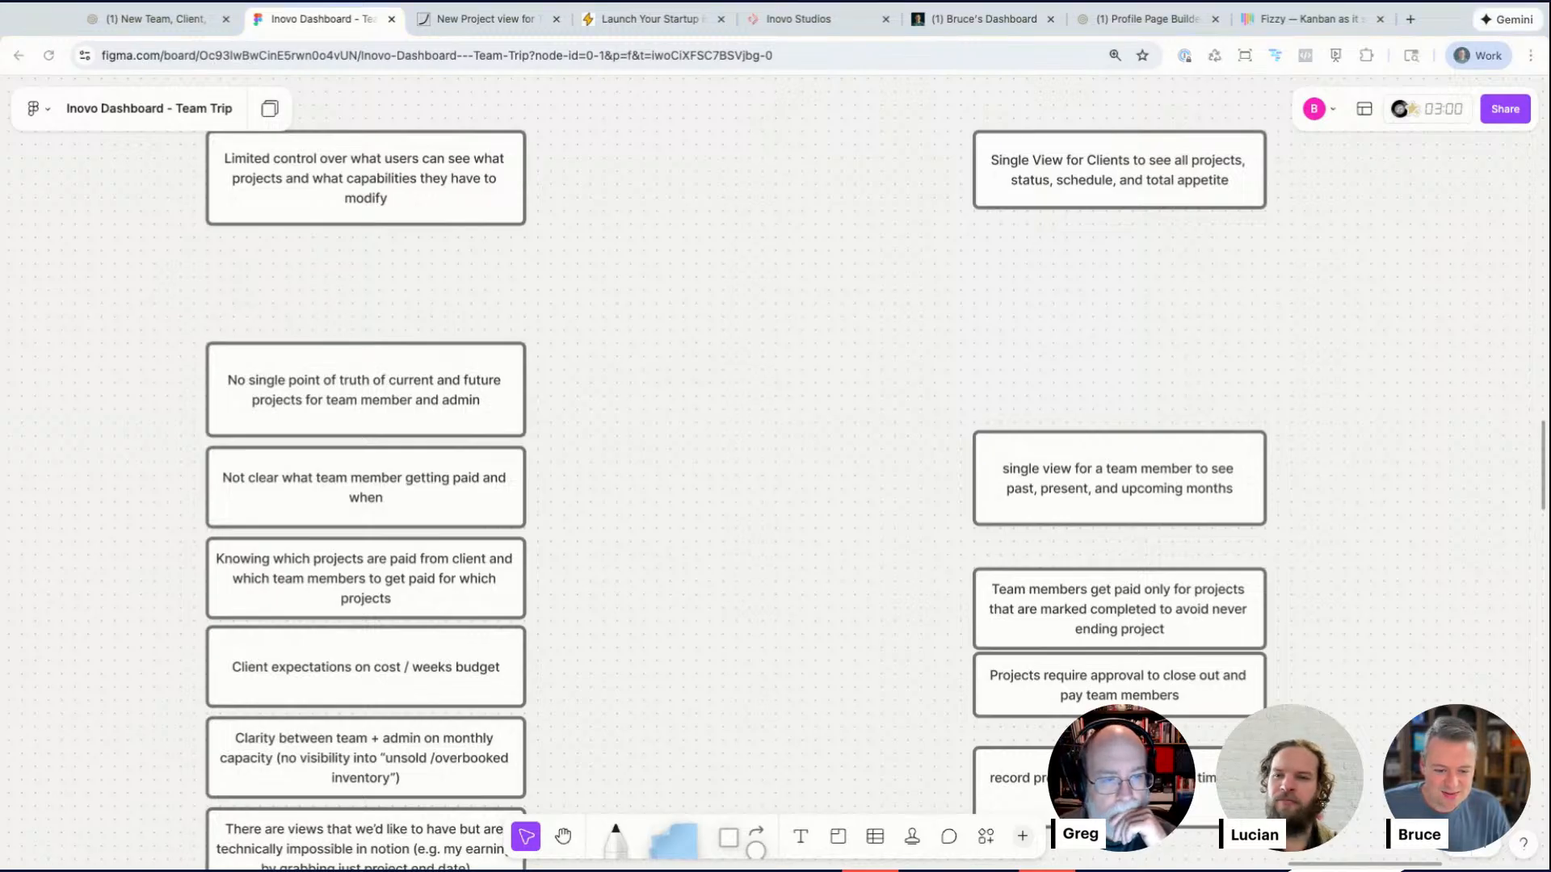
left_click(1338, 656)
scroll(1338, 656, "up", 1)
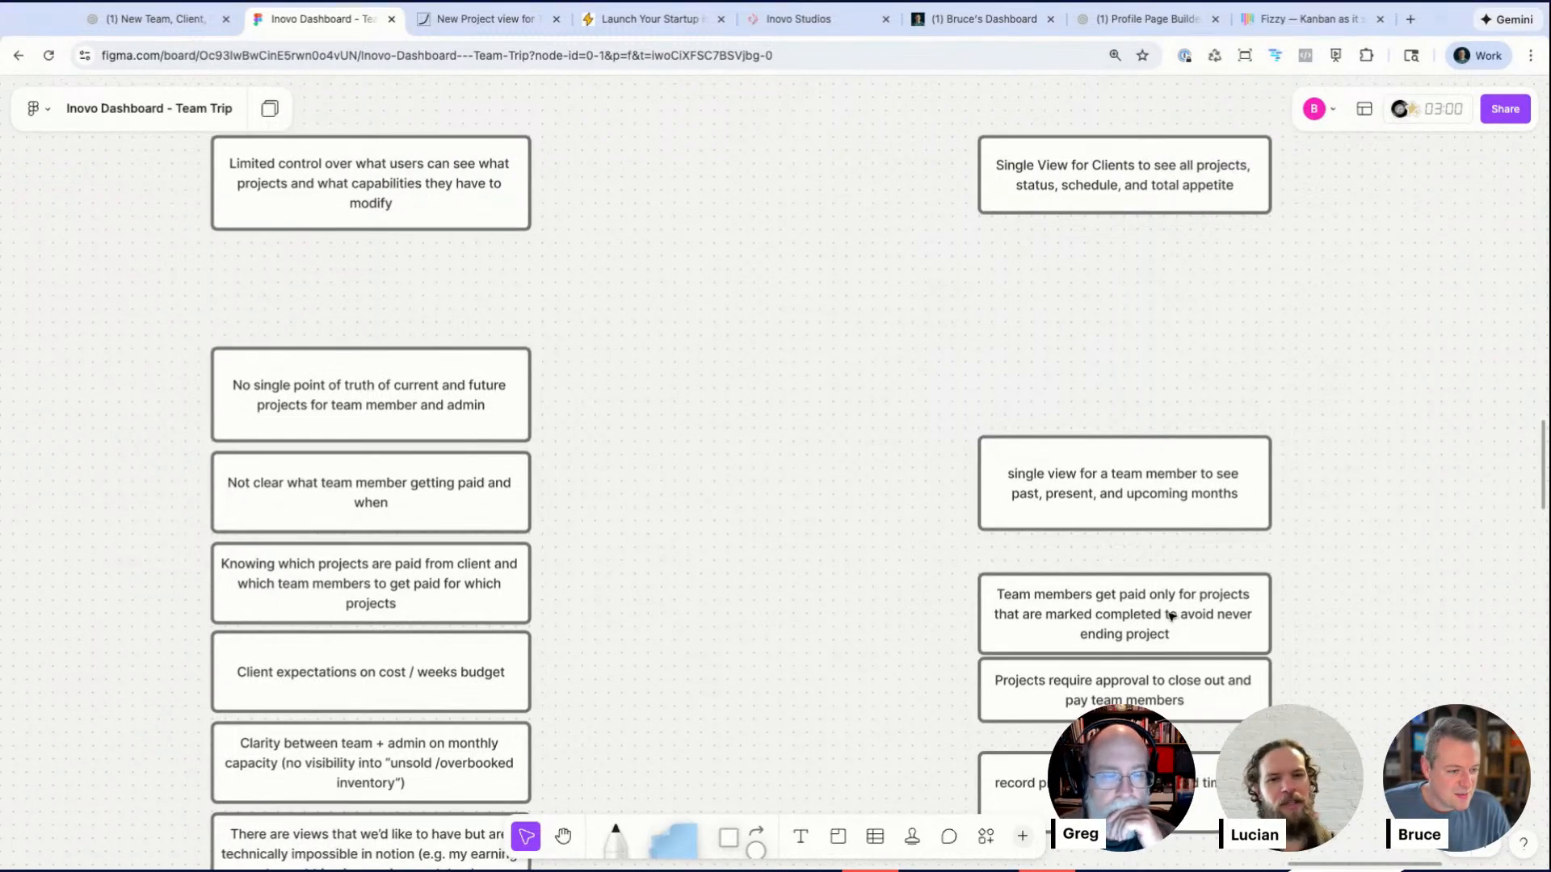
scroll(1171, 615, "down", 4)
scroll(1150, 461, "up", 1)
left_click_drag(1149, 461, 1142, 239)
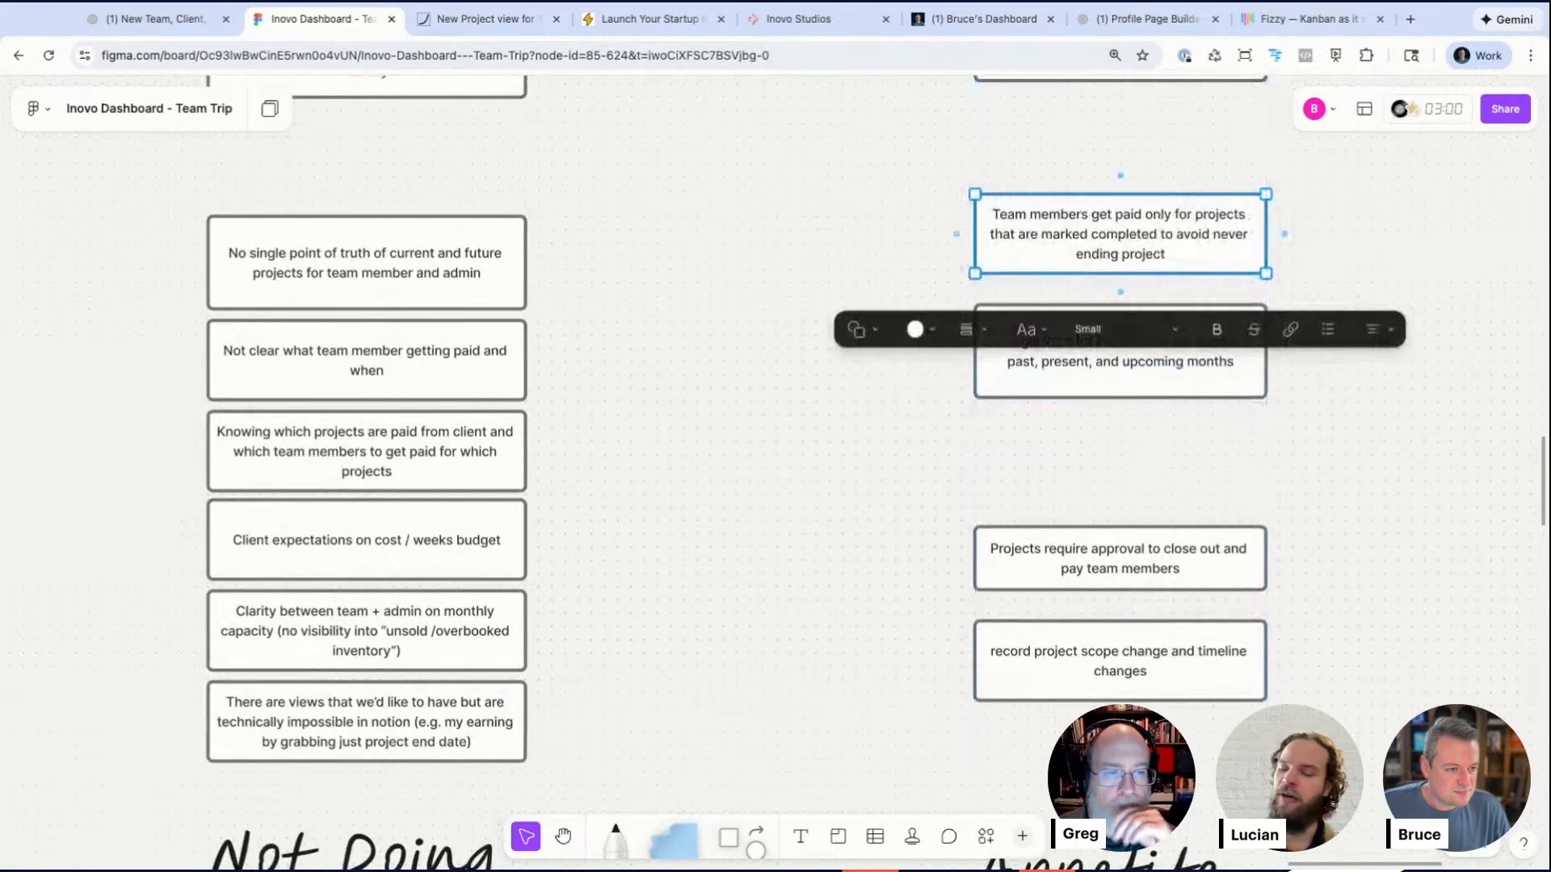
Step: Move the 'single view for a team member…' box out of Outcome down into the Not Doing column
left_click(1120, 408)
scroll(1120, 409, "up", 1)
left_click(1120, 408)
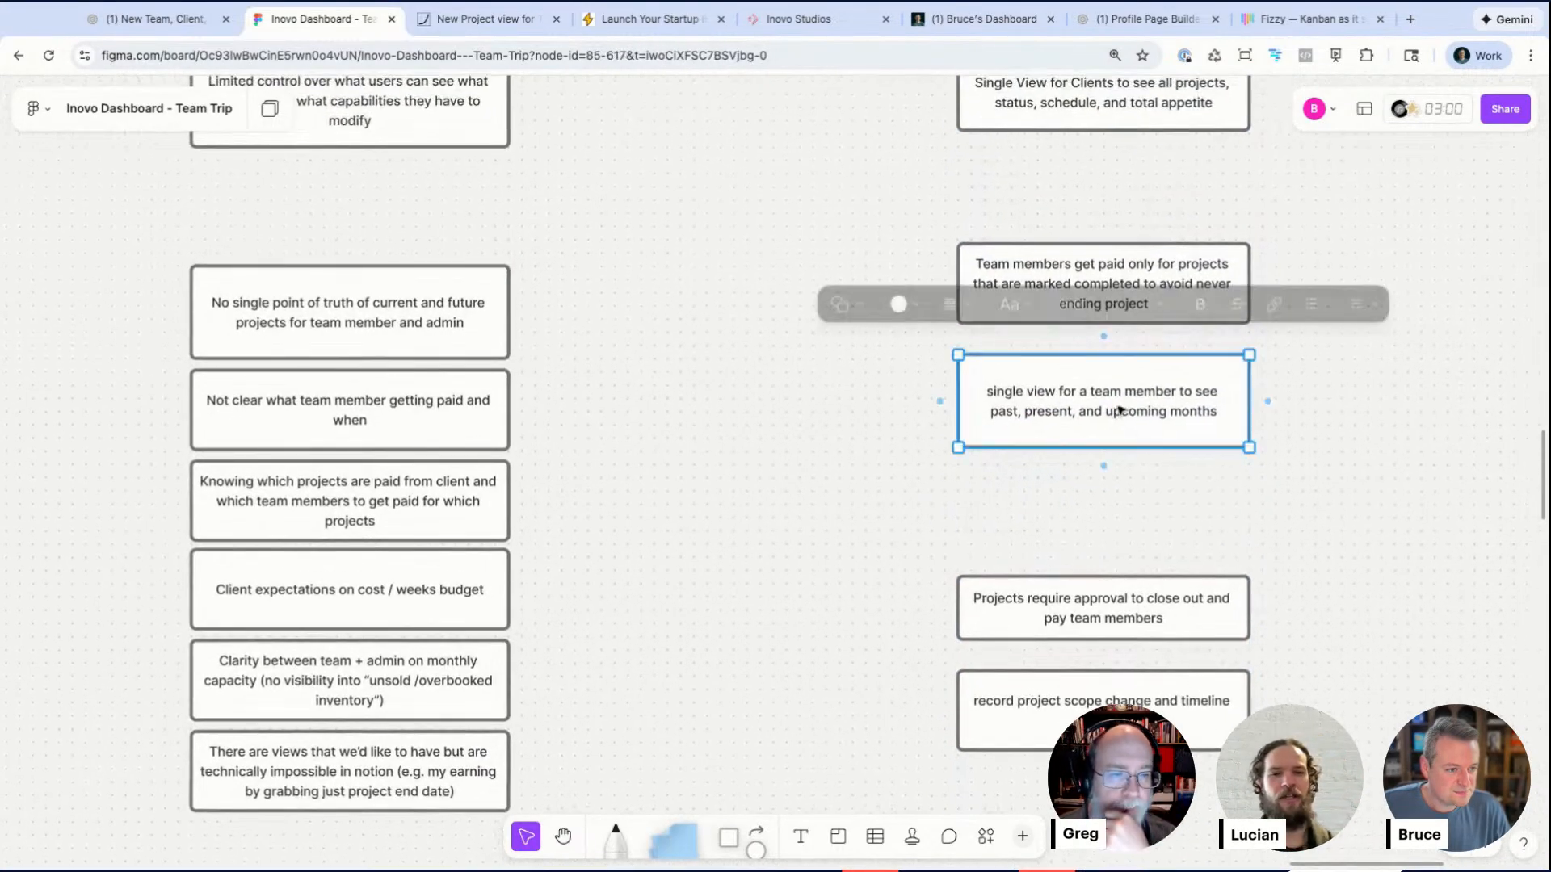
left_click_drag(1121, 409, 964, 566)
scroll(963, 557, "down", 2)
scroll(964, 553, "down", 3)
left_click_drag(922, 441, 512, 738)
scroll(838, 561, "up", 1)
scroll(838, 562, "up", 2)
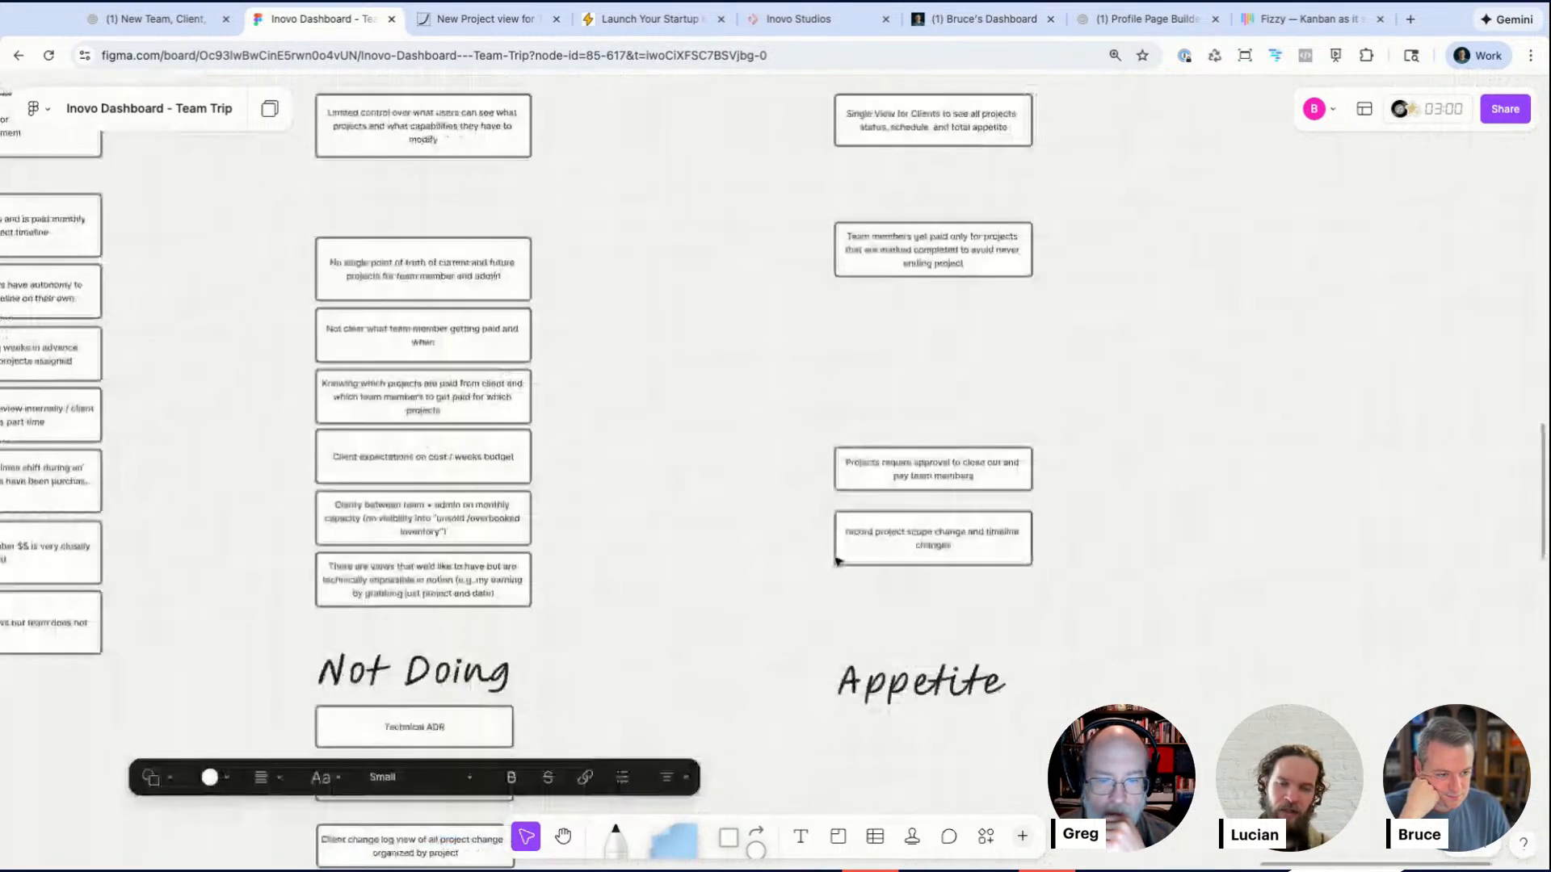
Step: Move the approval and scope-change boxes up beneath the Team members box to close the Outcome gap
scroll(940, 468, "up", 5)
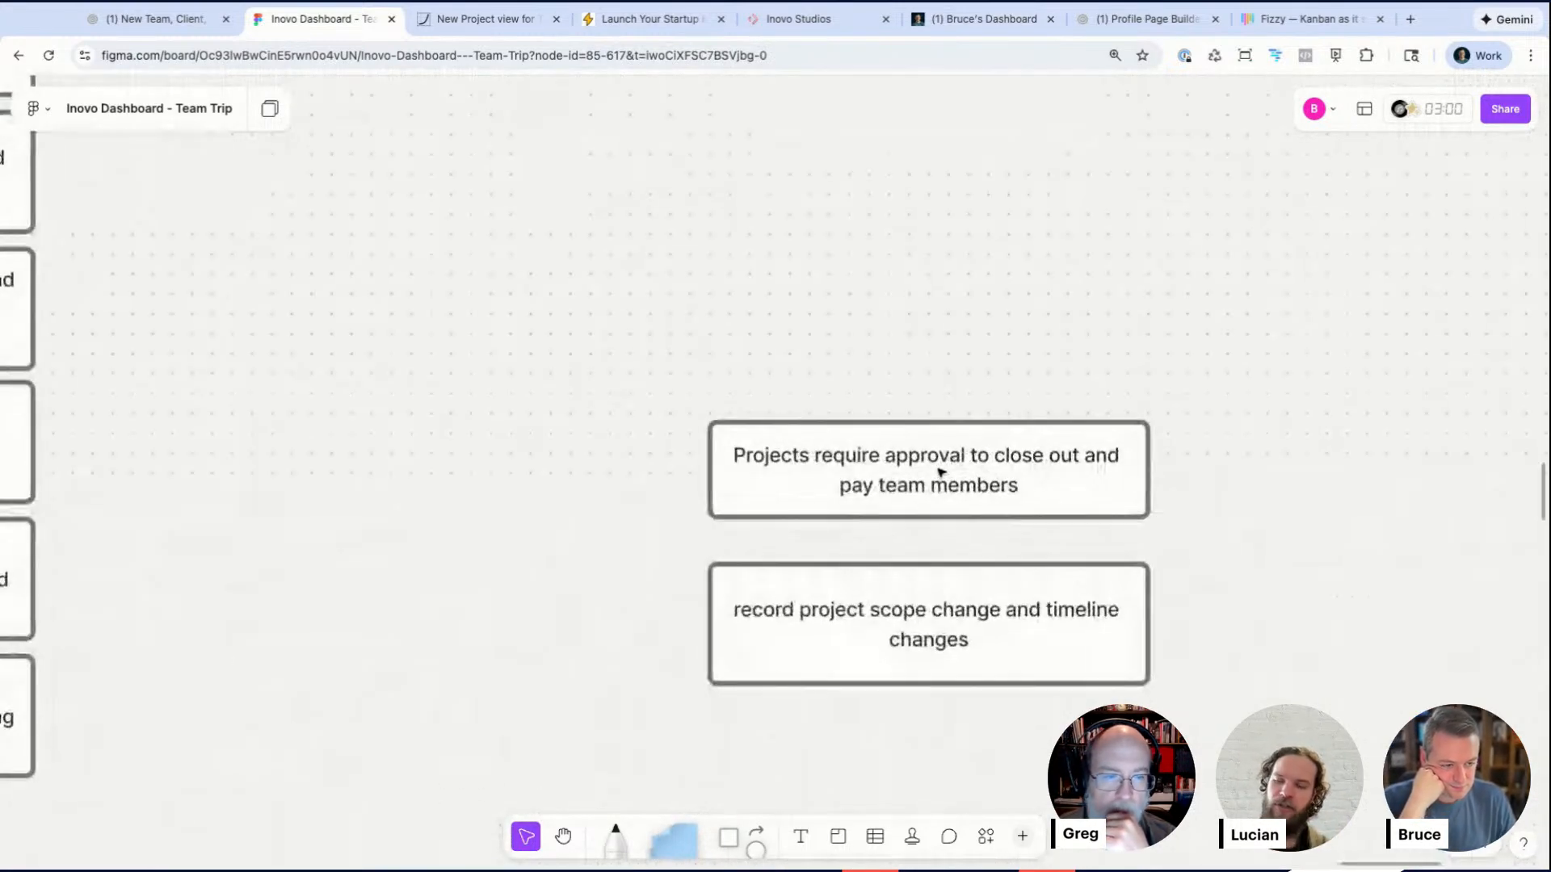
left_click_drag(939, 472, 905, 238)
scroll(938, 257, "up", 1)
left_click_drag(904, 718, 905, 361)
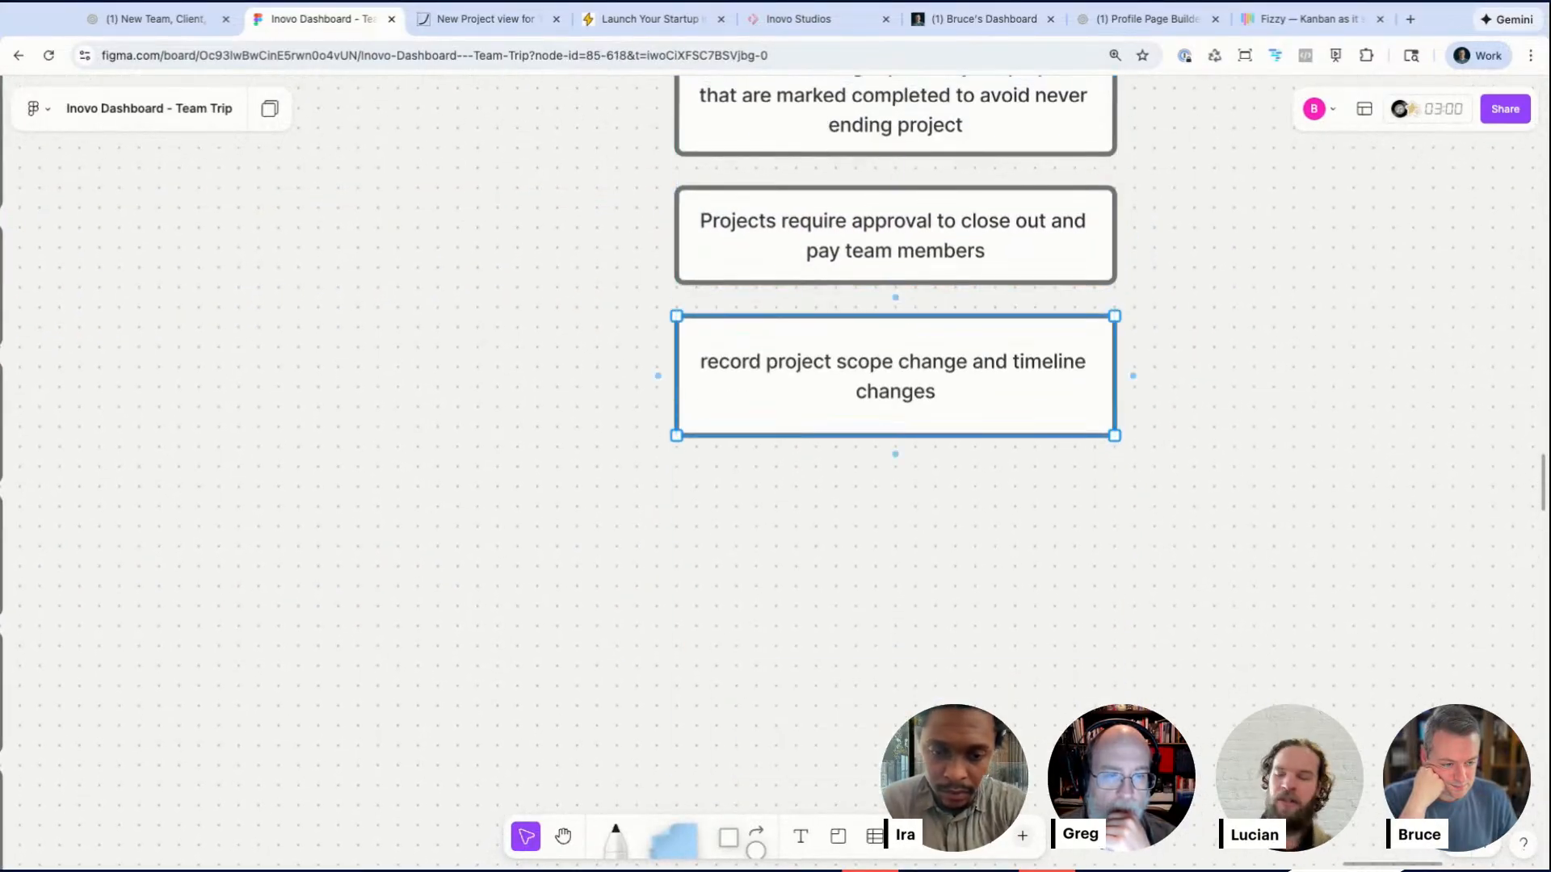
left_click(849, 543)
Step: Delete the 'Not clear what team member getting paid and when' box from the Problem column
scroll(849, 543, "left", 1)
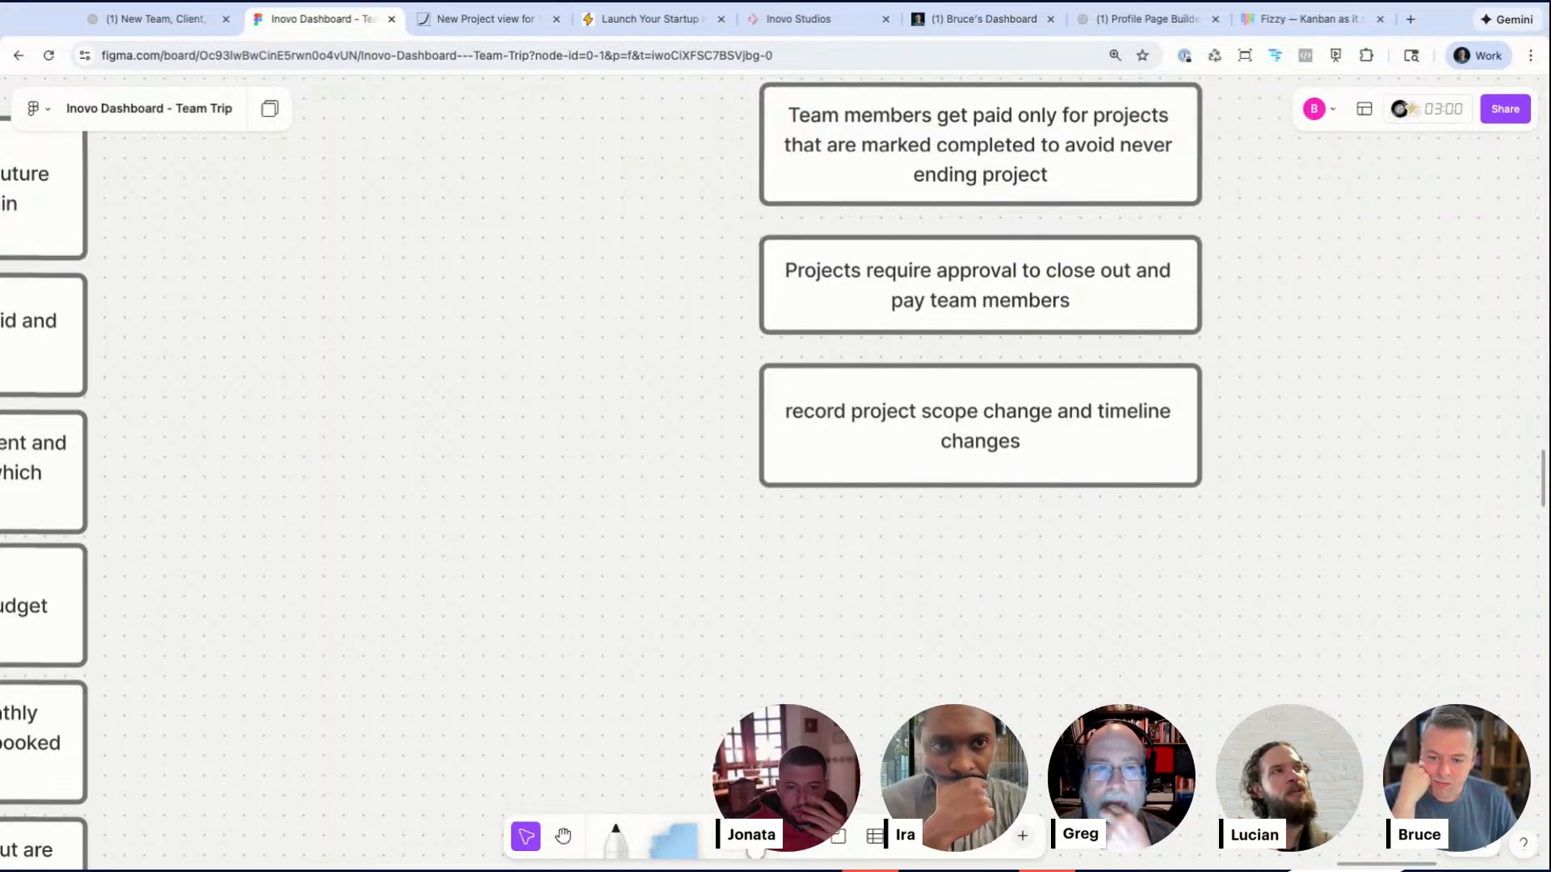
scroll(962, 525, "up", 2)
scroll(962, 525, "left", 1)
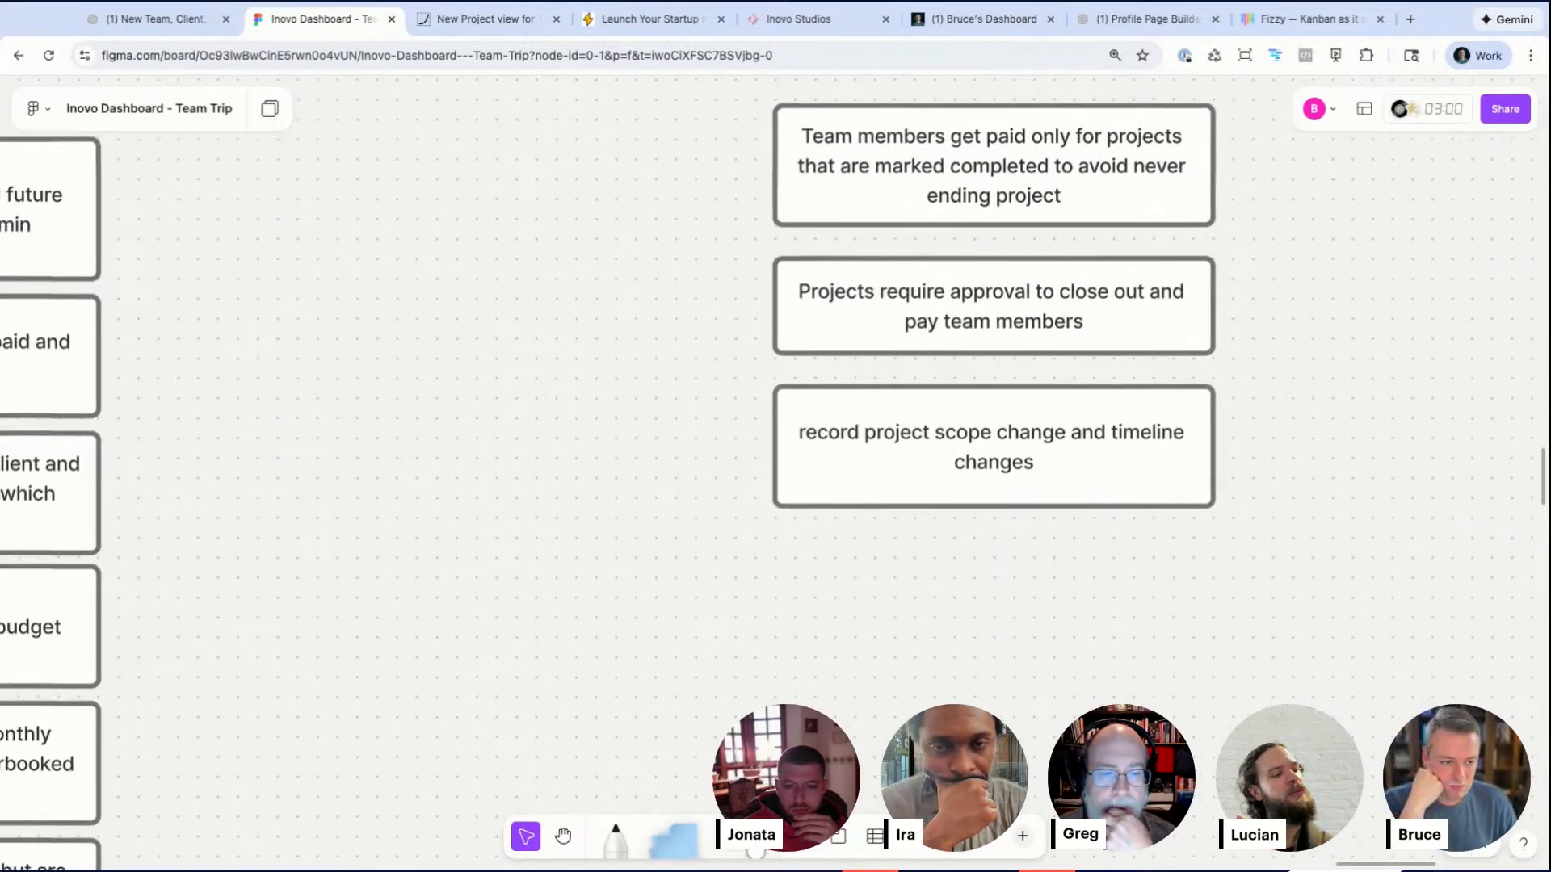
scroll(962, 526, "down", 5)
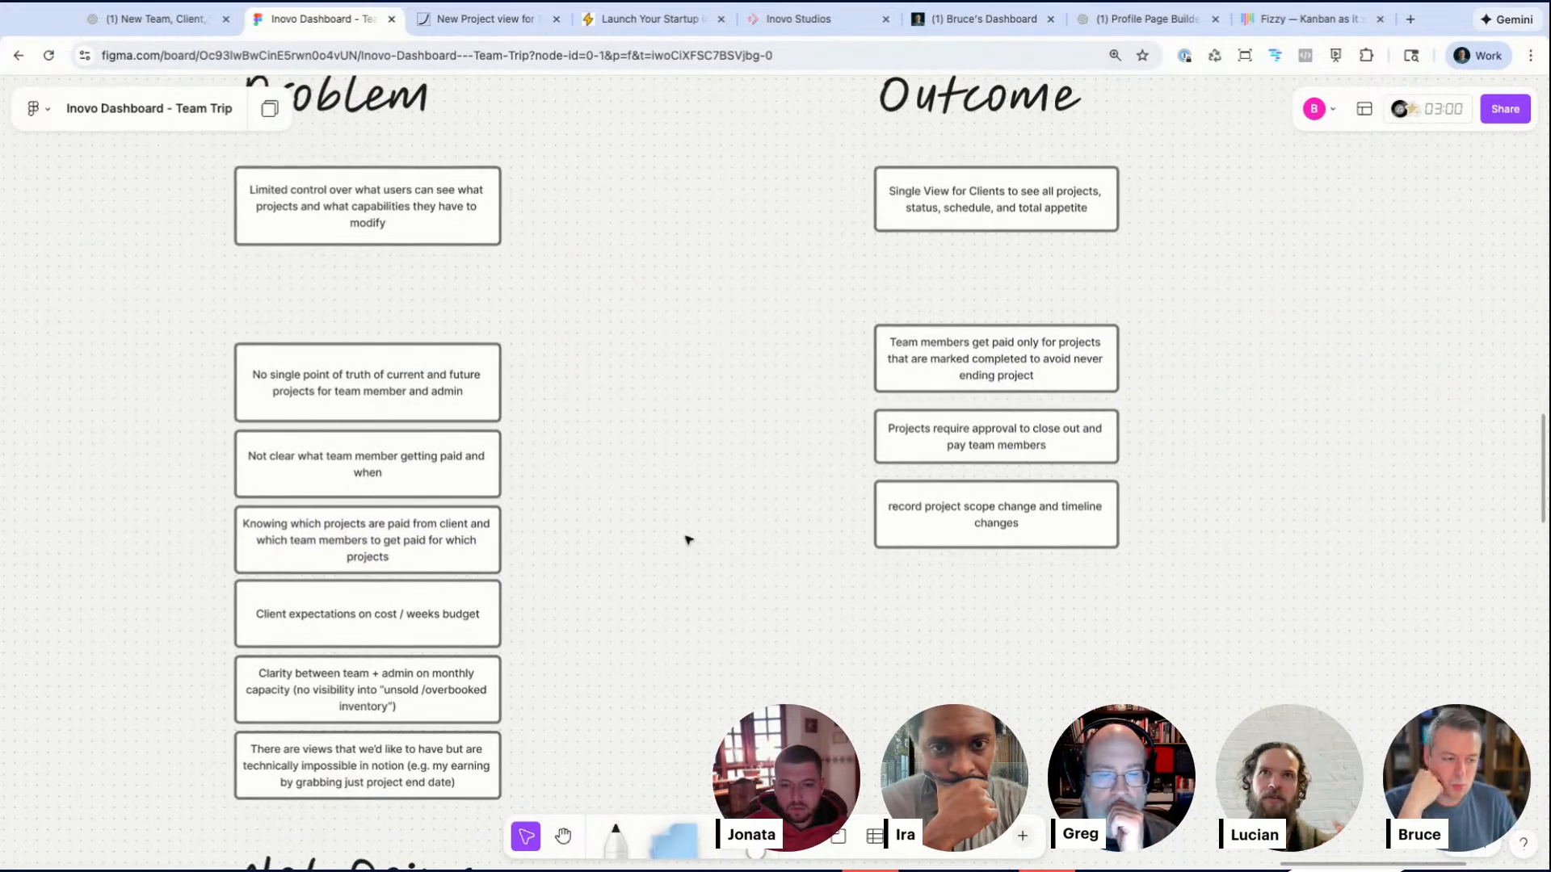
scroll(687, 539, "down", 1)
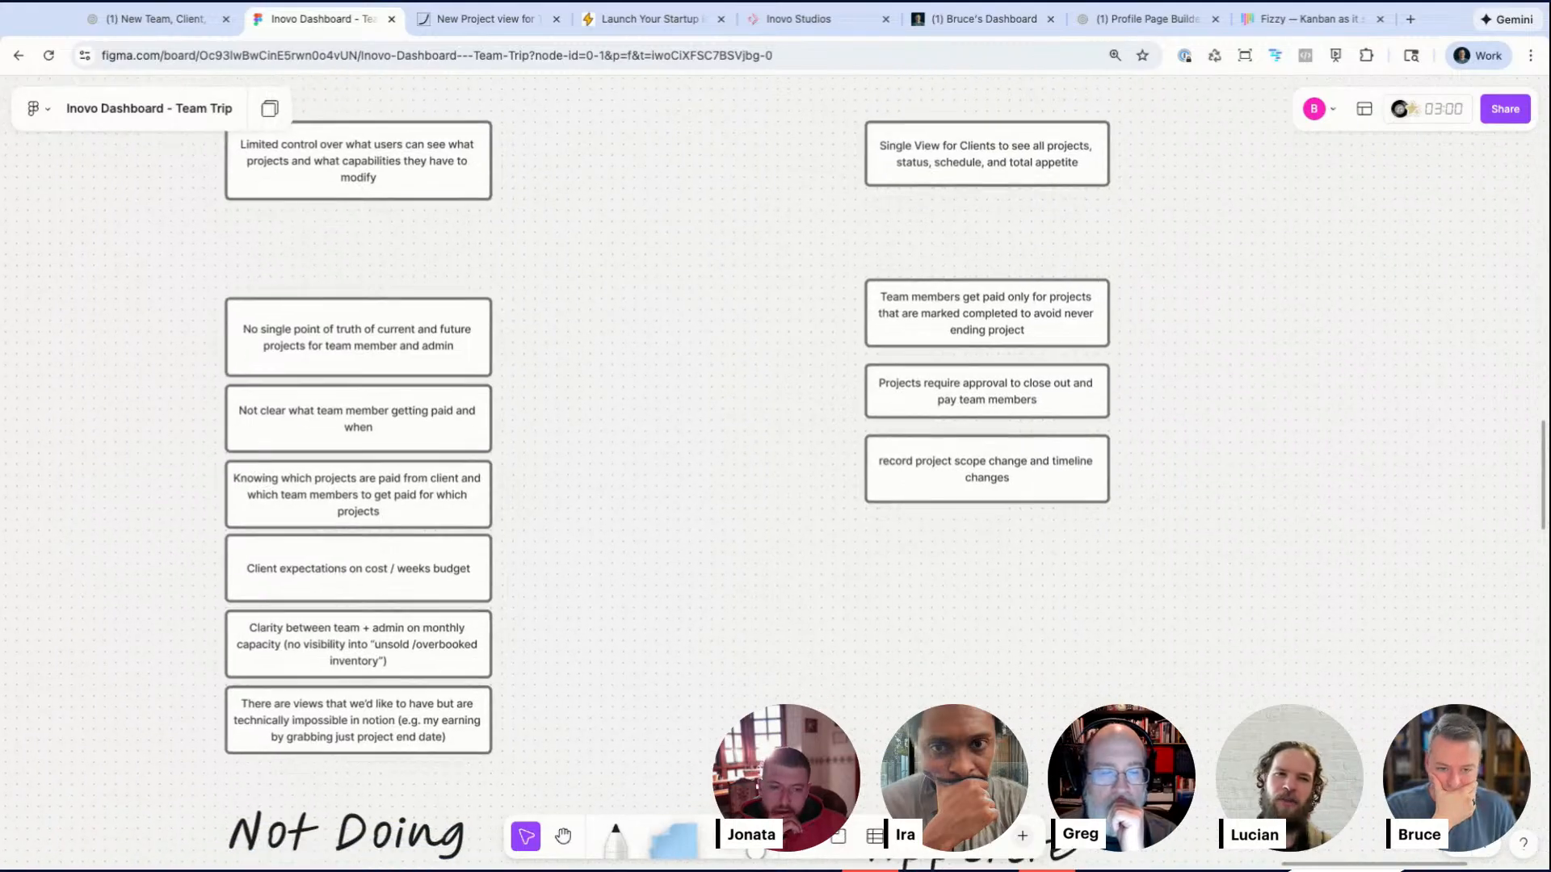
left_click(375, 425)
key("Delete")
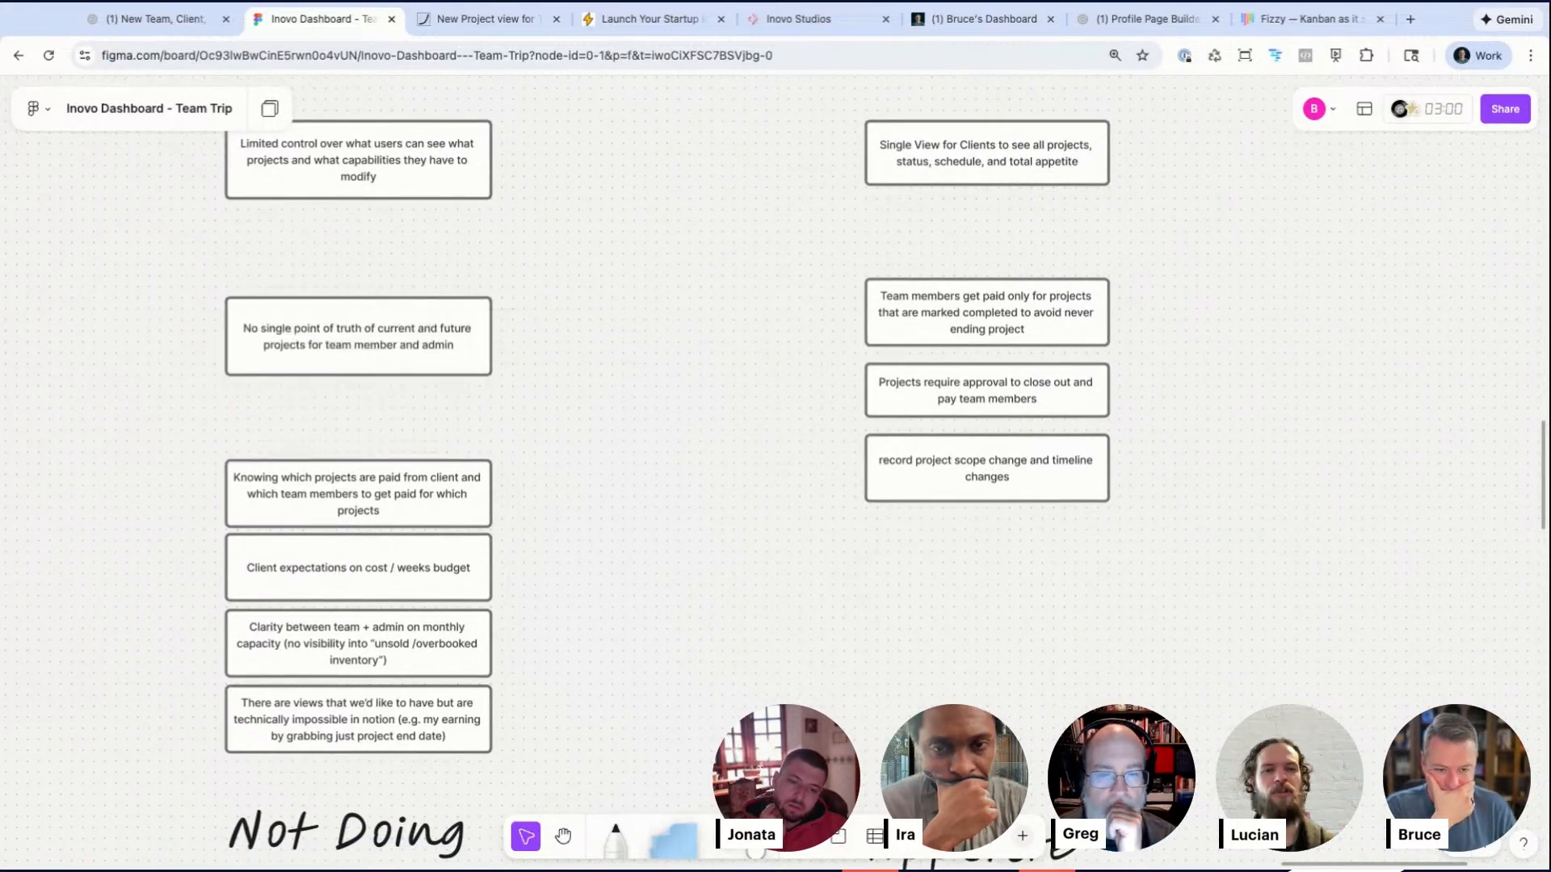
Step: Move the 'Knowing which projects are paid…' and 'Client expectations…' boxes up to close the Problem gap
left_click(363, 490)
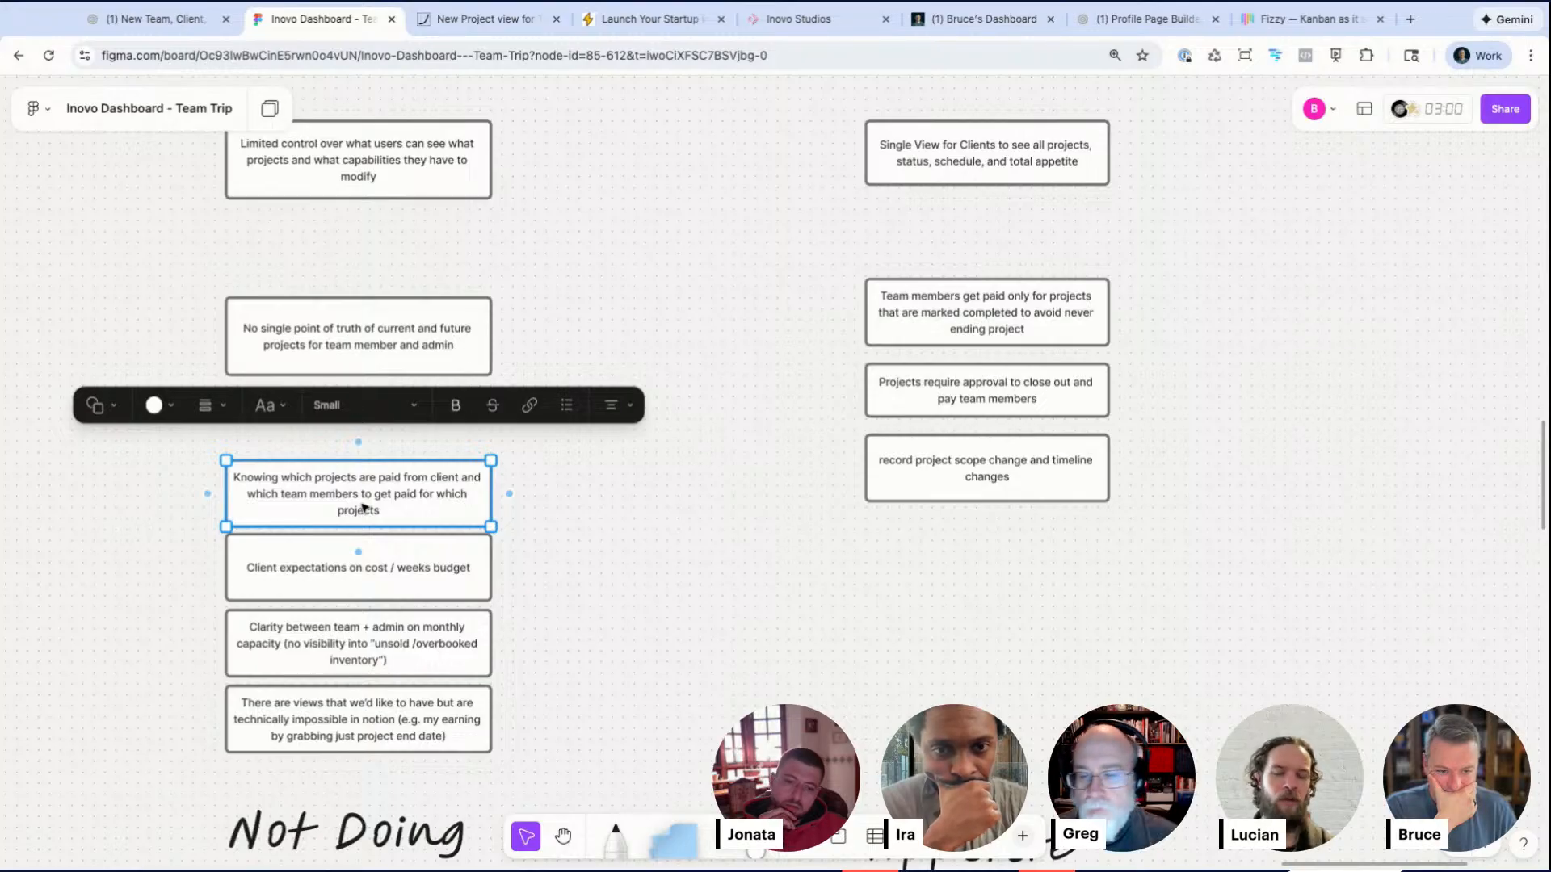
key("shift+Up")
key("shift+Up")
key("shift+Up")
key("shift+Up")
key("shift+Up")
key("shift+Up")
key("shift+Up")
key("shift+Up")
key("shift+Up")
key("shift+Up")
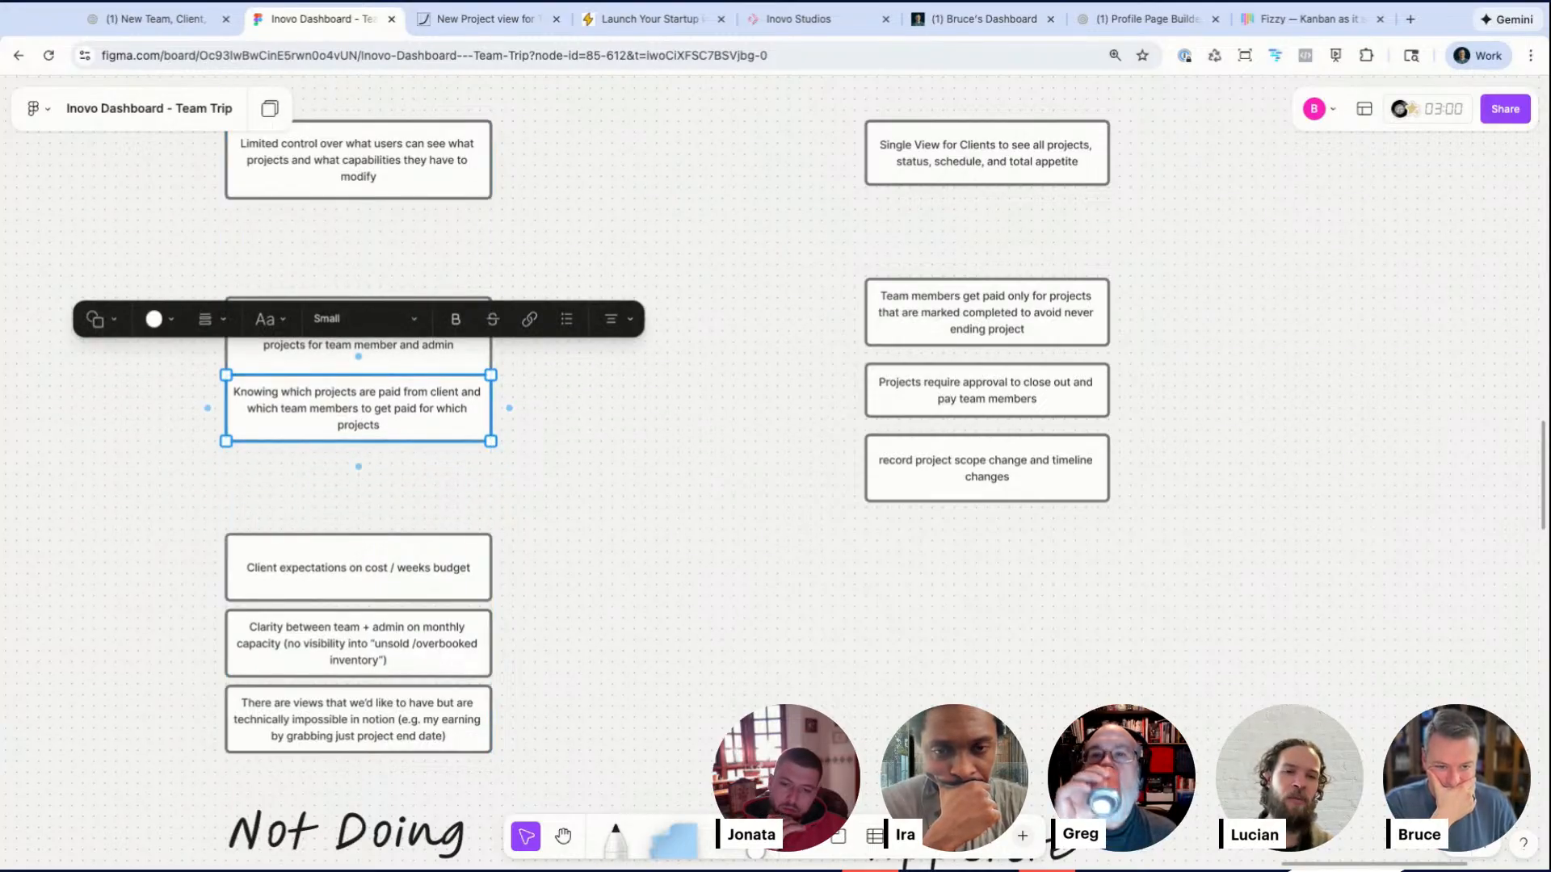
key("shift+Down")
mouse_move(349, 581)
left_mouse_down()
mouse_move(349, 483)
mouse_move(349, 507)
left_mouse_up()
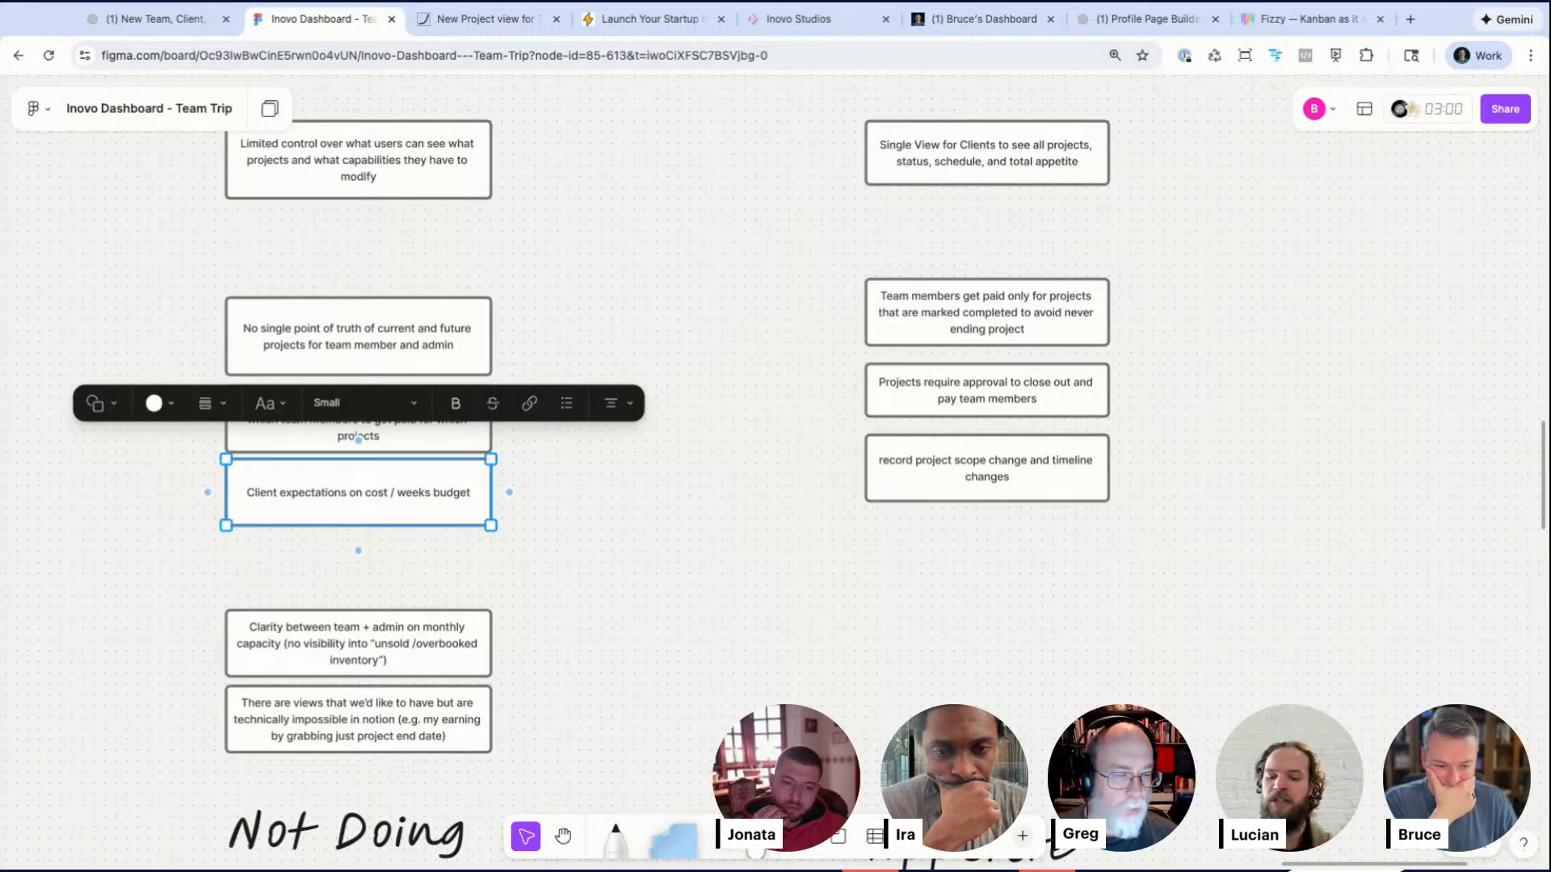
Step: Delete the 'Clarity between team + admin on monthly capacity…' box
left_click(357, 644)
key("Delete")
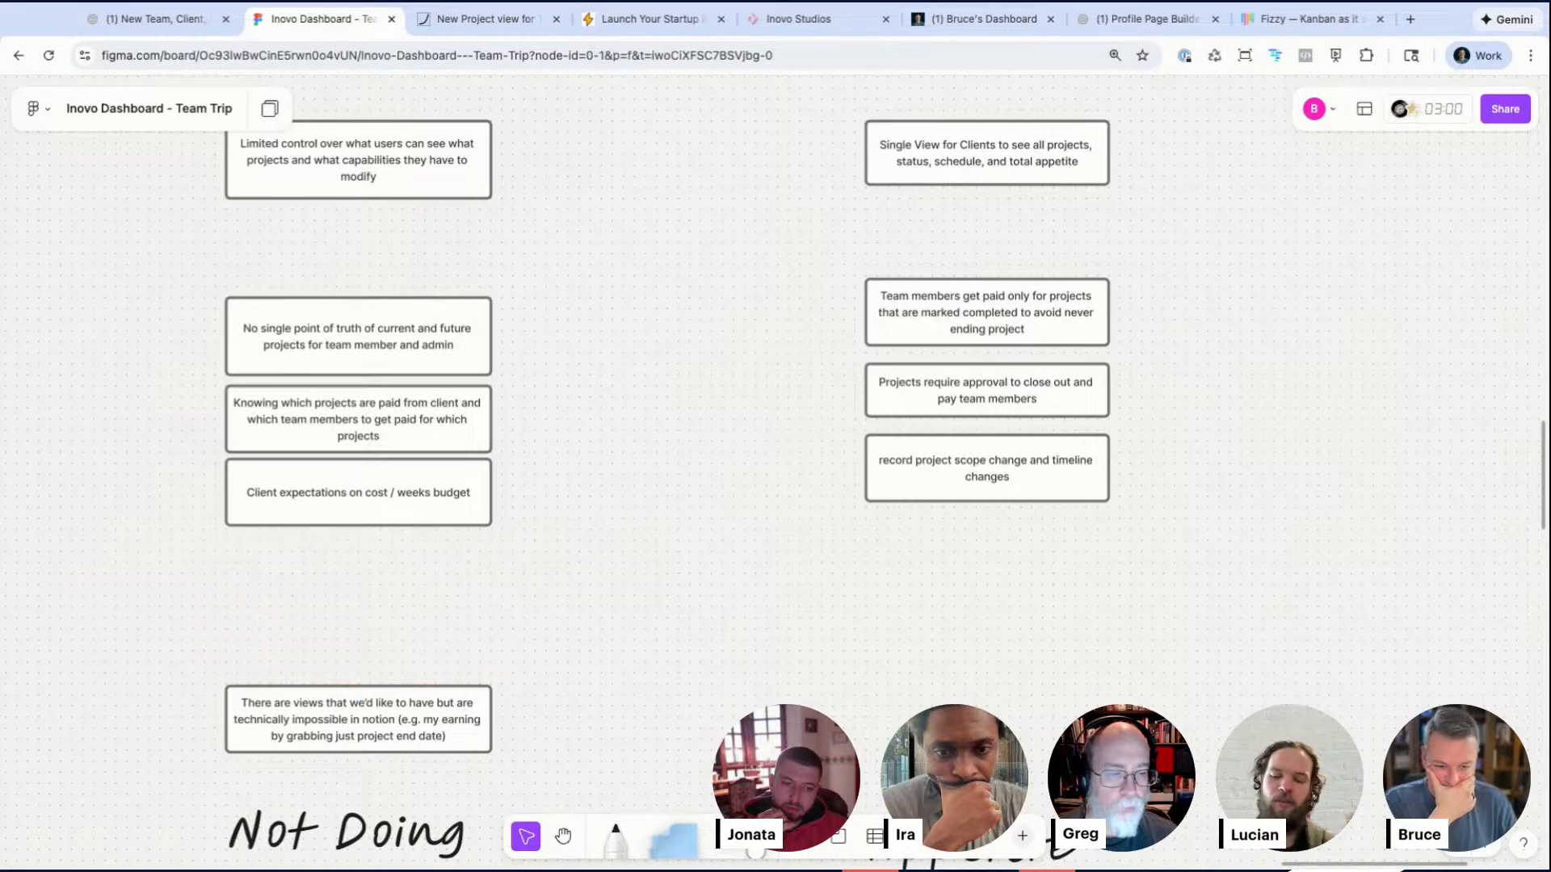
Step: Move the 'There are views that we'd like to have…' box up directly under the 'Limited control' box
scroll(348, 698, "down", 1)
left_click(347, 699)
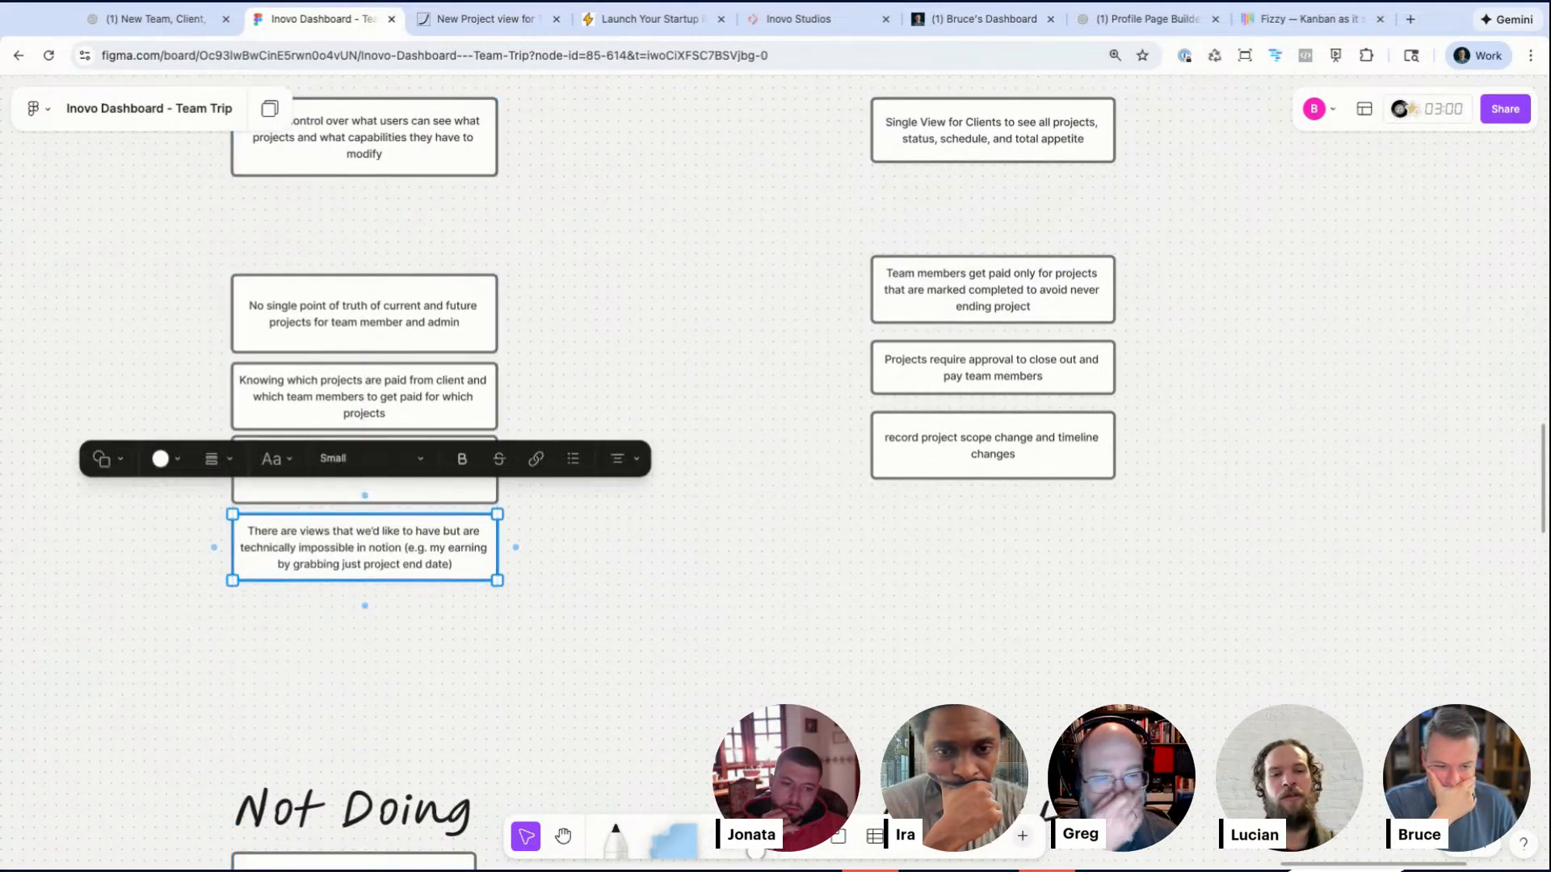
left_click_drag(365, 548, 355, 229)
key("Up")
scroll(347, 250, "up", 1)
left_click(337, 288)
scroll(337, 286, "up", 5)
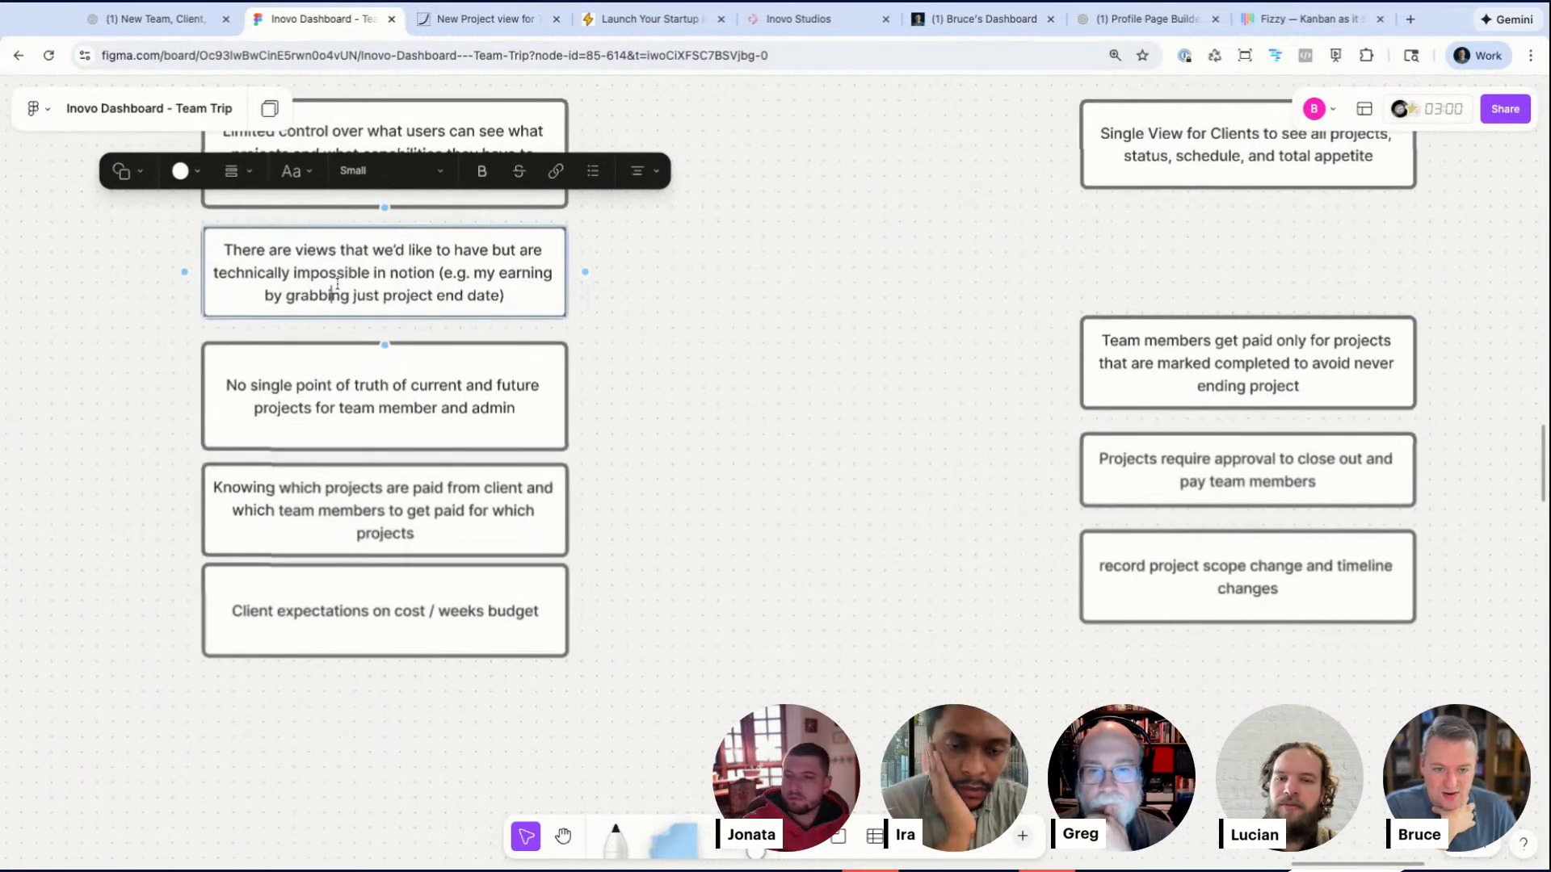
double_click(194, 269)
left_click(475, 260)
left_click_drag(442, 268, 521, 299)
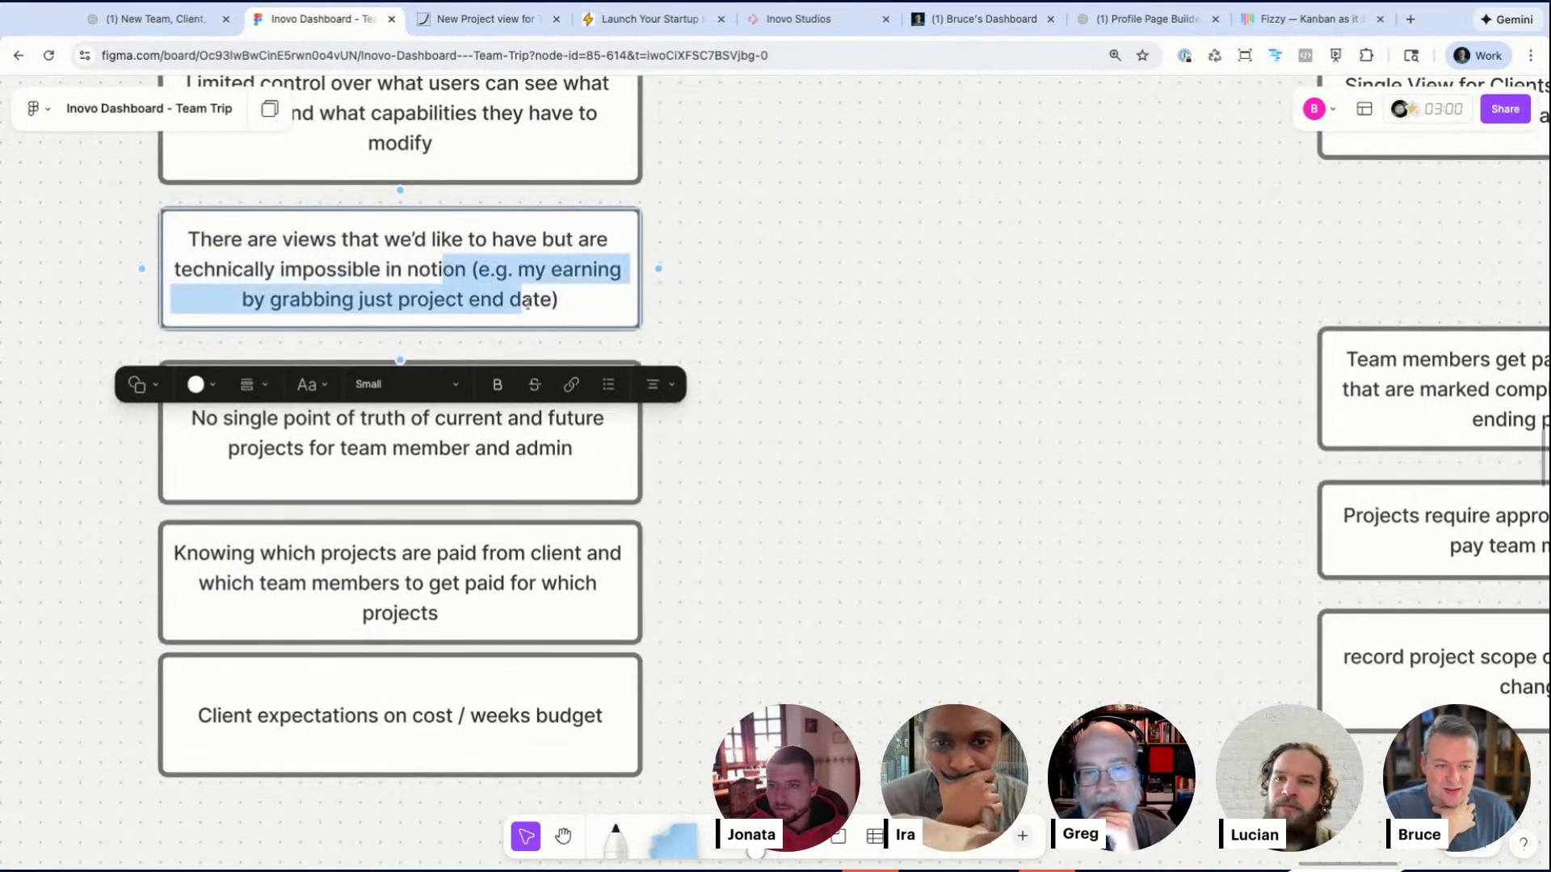
scroll(469, 298, "up", 2)
left_click_drag(416, 206, 789, 402)
left_click(789, 401)
scroll(789, 402, "down", 3)
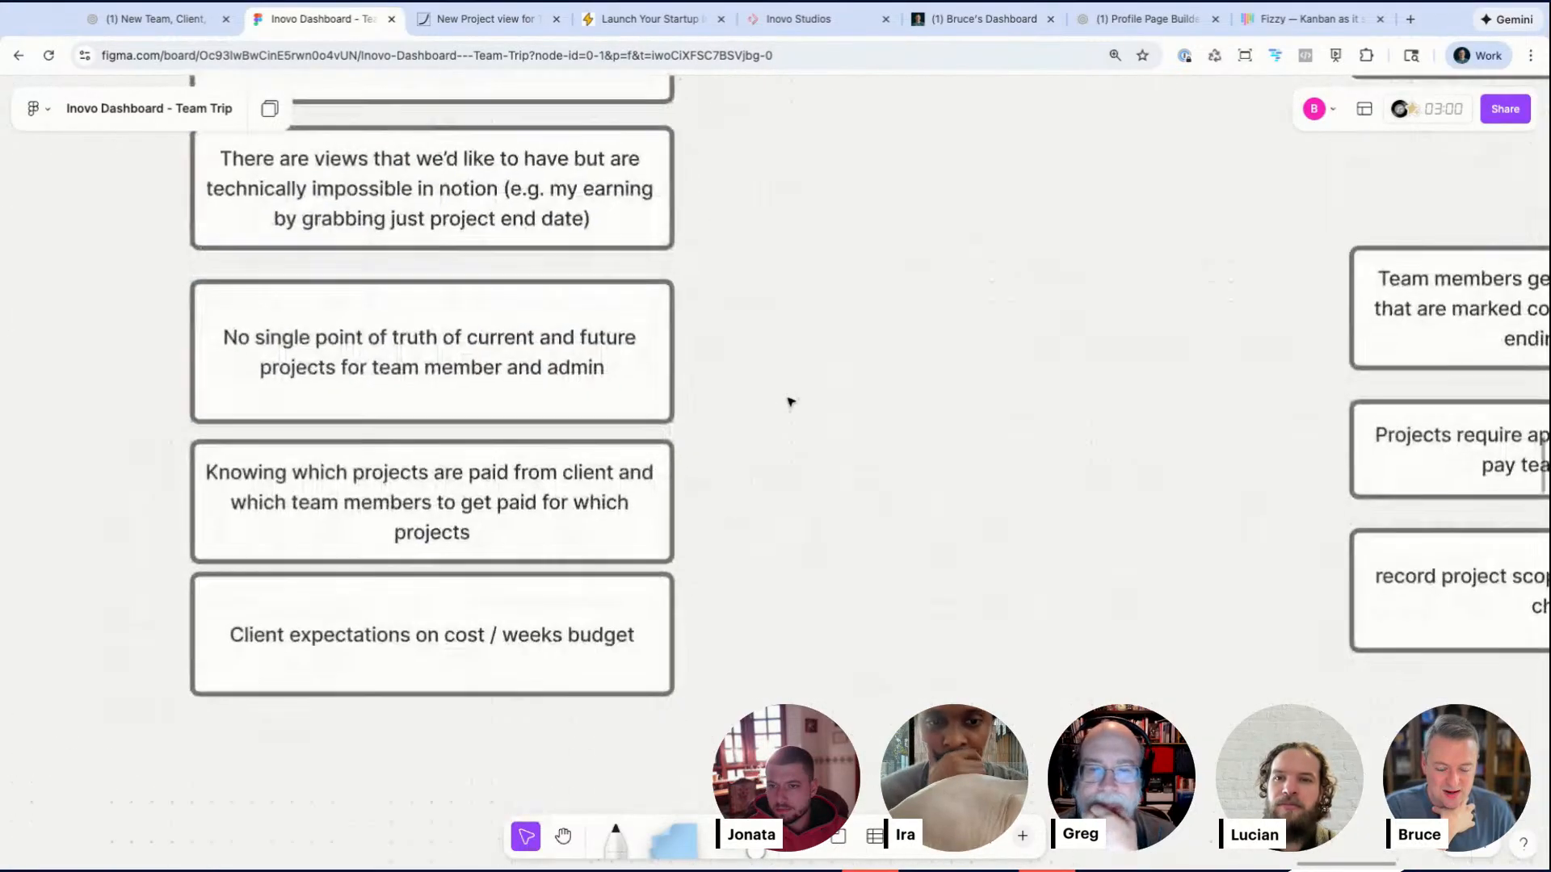
Step: Replace 'team member and admin' with 'Client' in the 'No single point of truth' box
left_click(437, 396)
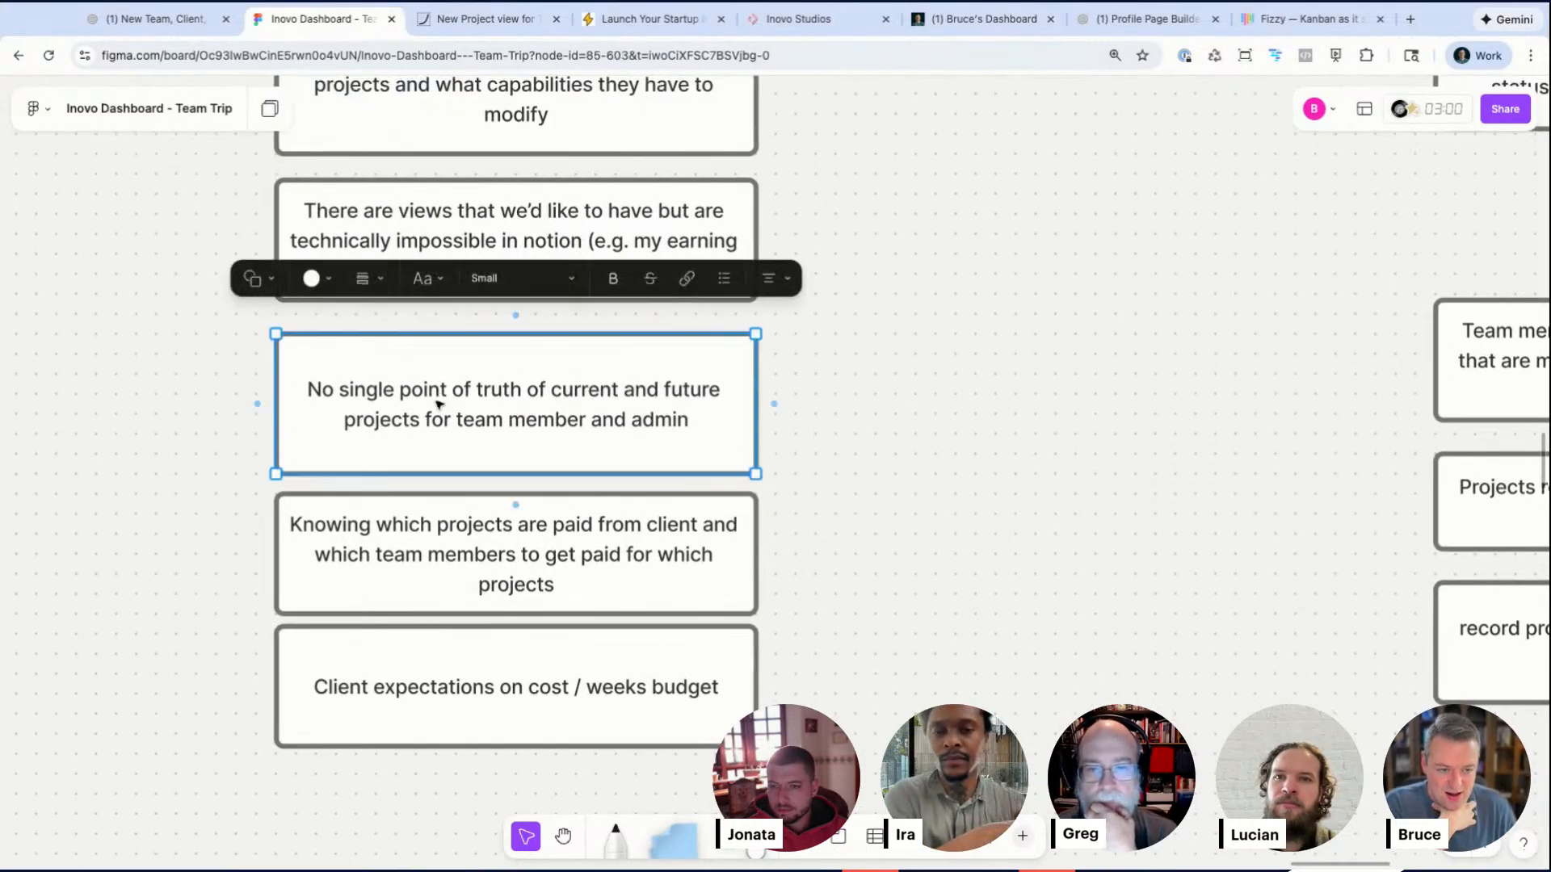
left_click(495, 431)
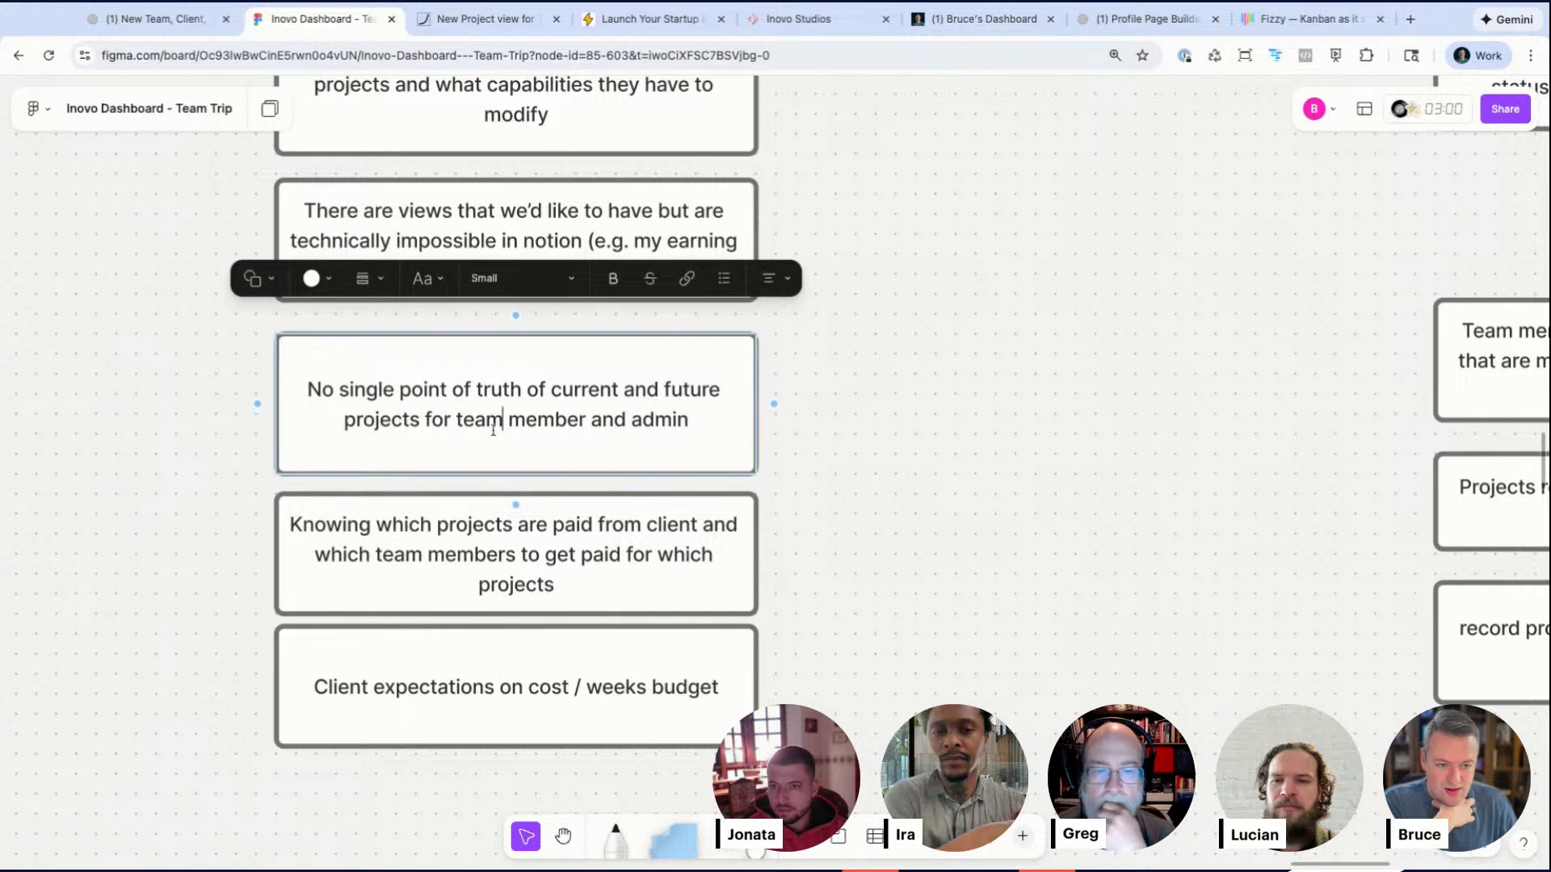
key("shift+super+Right")
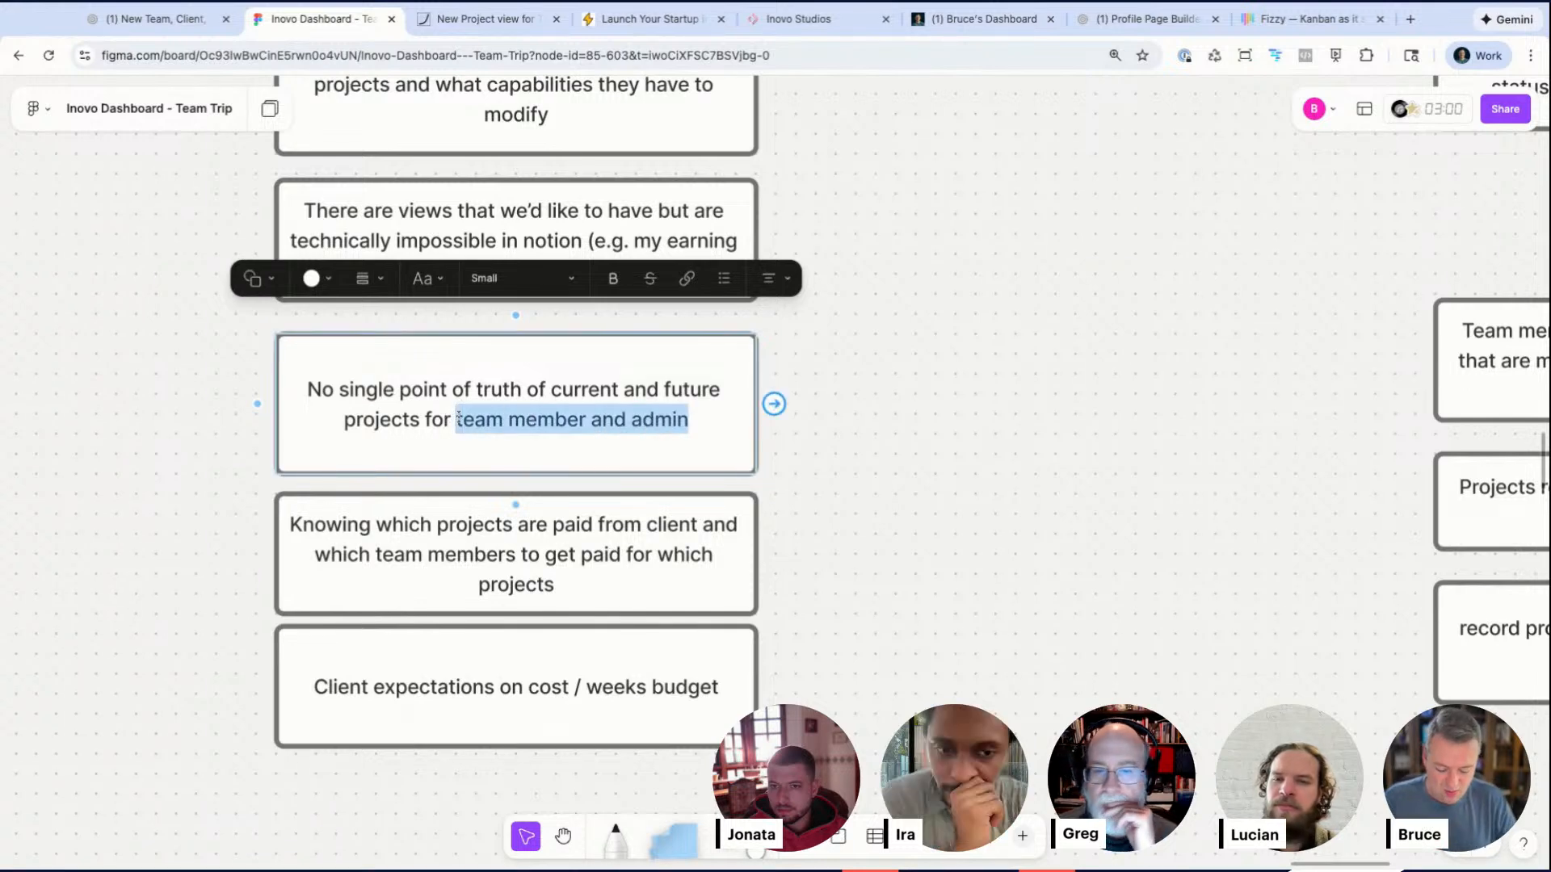
type("Client")
left_click(1040, 478)
Step: Sketch a freehand blob outline with inner strokes to the right of the Outcome column using the marker
scroll(1042, 479, "right", 5)
scroll(1042, 479, "down", 5)
scroll(1042, 479, "right", 6)
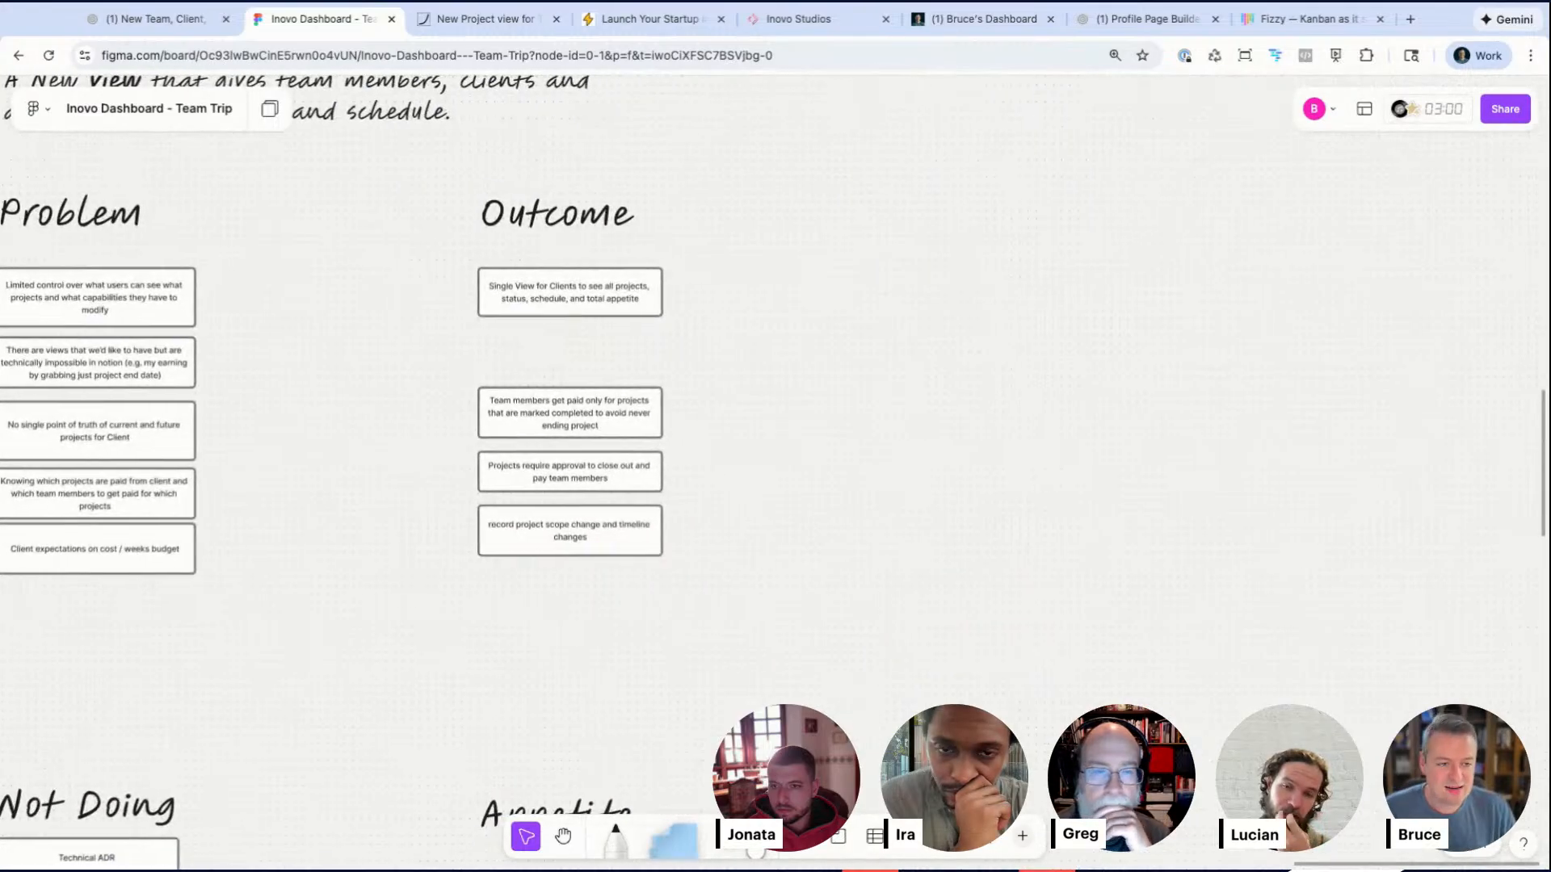
scroll(851, 295, "up", 3)
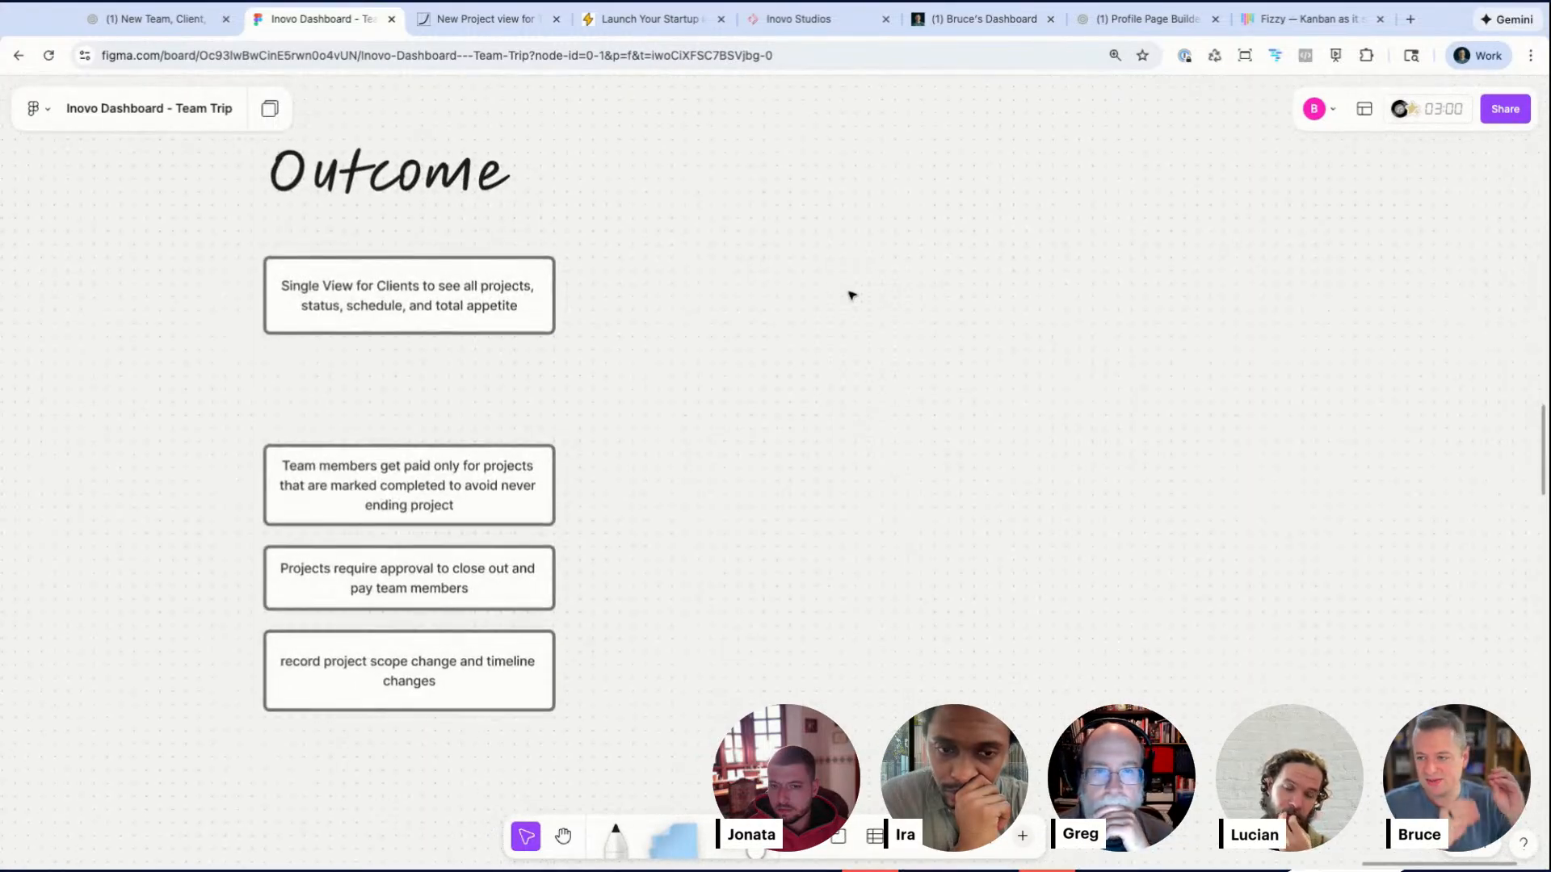
key("m")
mouse_move(987, 202)
left_mouse_down()
mouse_move(993, 397)
mouse_move(1199, 434)
mouse_move(1351, 374)
mouse_move(1389, 231)
mouse_move(1110, 242)
mouse_move(977, 202)
left_mouse_up()
mouse_move(1005, 329)
left_mouse_down()
mouse_move(981, 333)
mouse_move(1034, 273)
left_mouse_up()
mouse_move(1031, 221)
left_mouse_down()
mouse_move(1050, 288)
mouse_move(1166, 382)
mouse_move(1168, 432)
left_mouse_up()
left_click_drag(1157, 349, 1212, 212)
left_click_drag(1331, 339, 1241, 229)
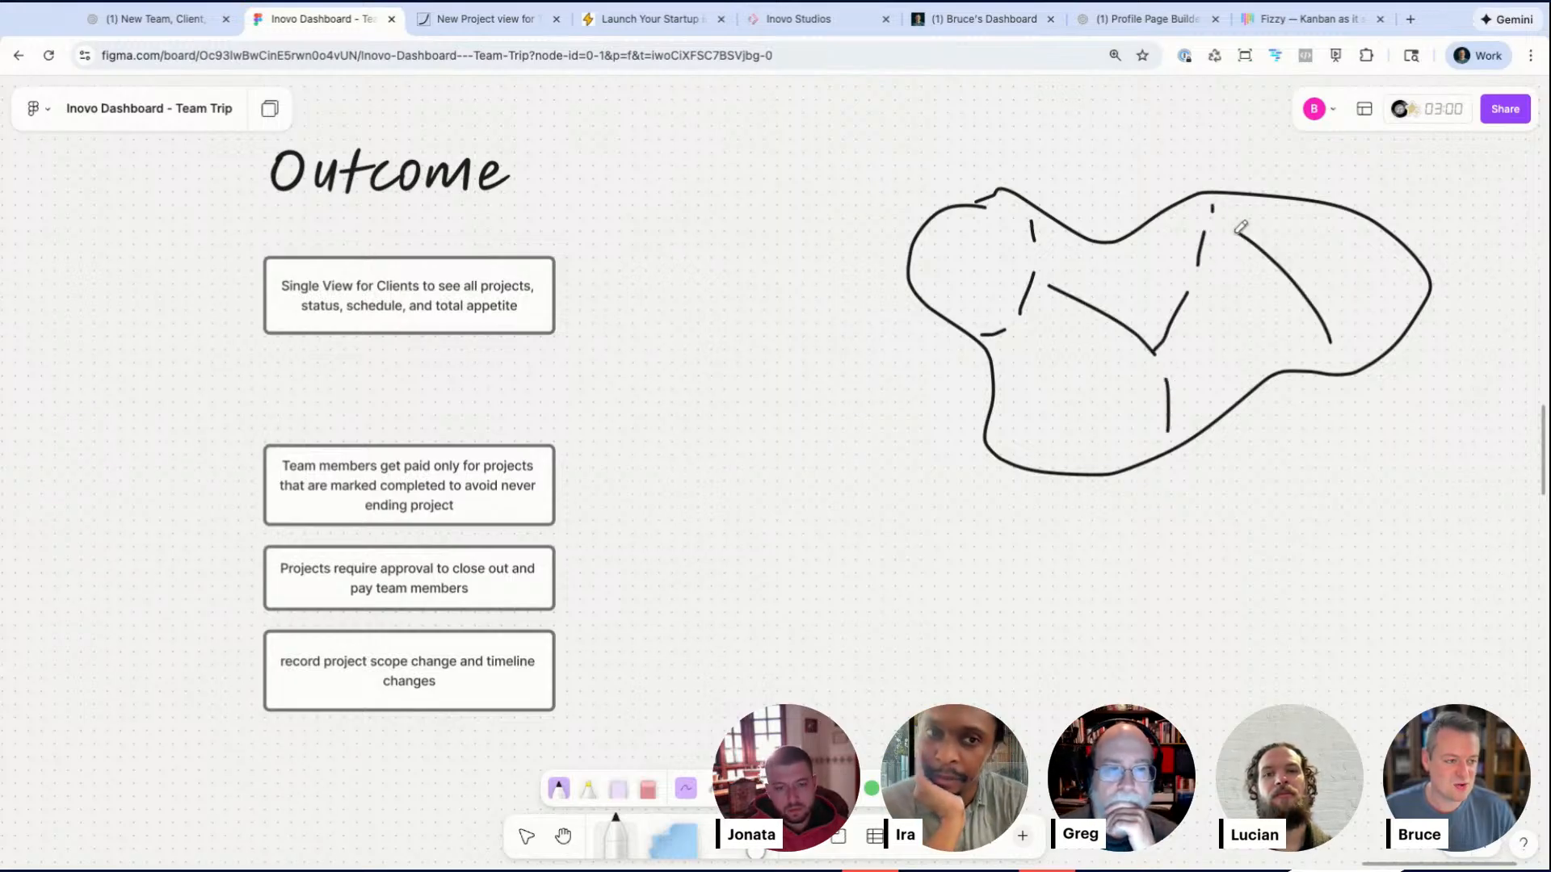
Step: Add a 'client view' text label inside the sketched shape, reduce its font size and position it
key("t")
left_click(1027, 404)
type("client")
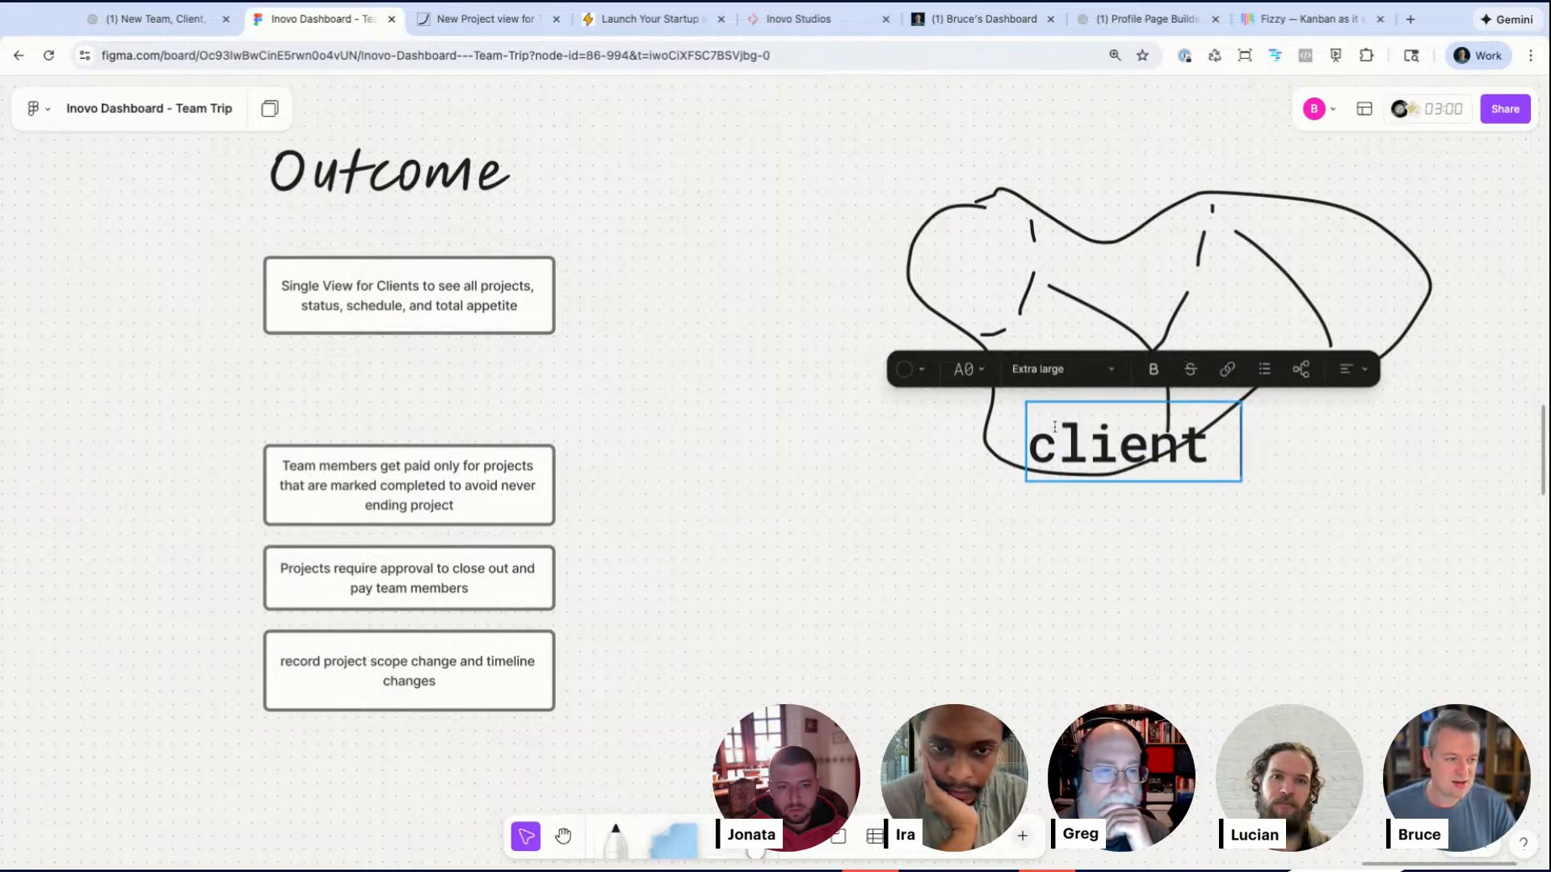
type(" view")
key("super+shift+comma")
left_click(1099, 572)
key("super+shift+period")
key("super+shift+comma")
key("super+shift+comma")
left_click_drag(1099, 425, 1085, 416)
left_click_drag(1230, 350, 1083, 412)
left_click(1203, 560)
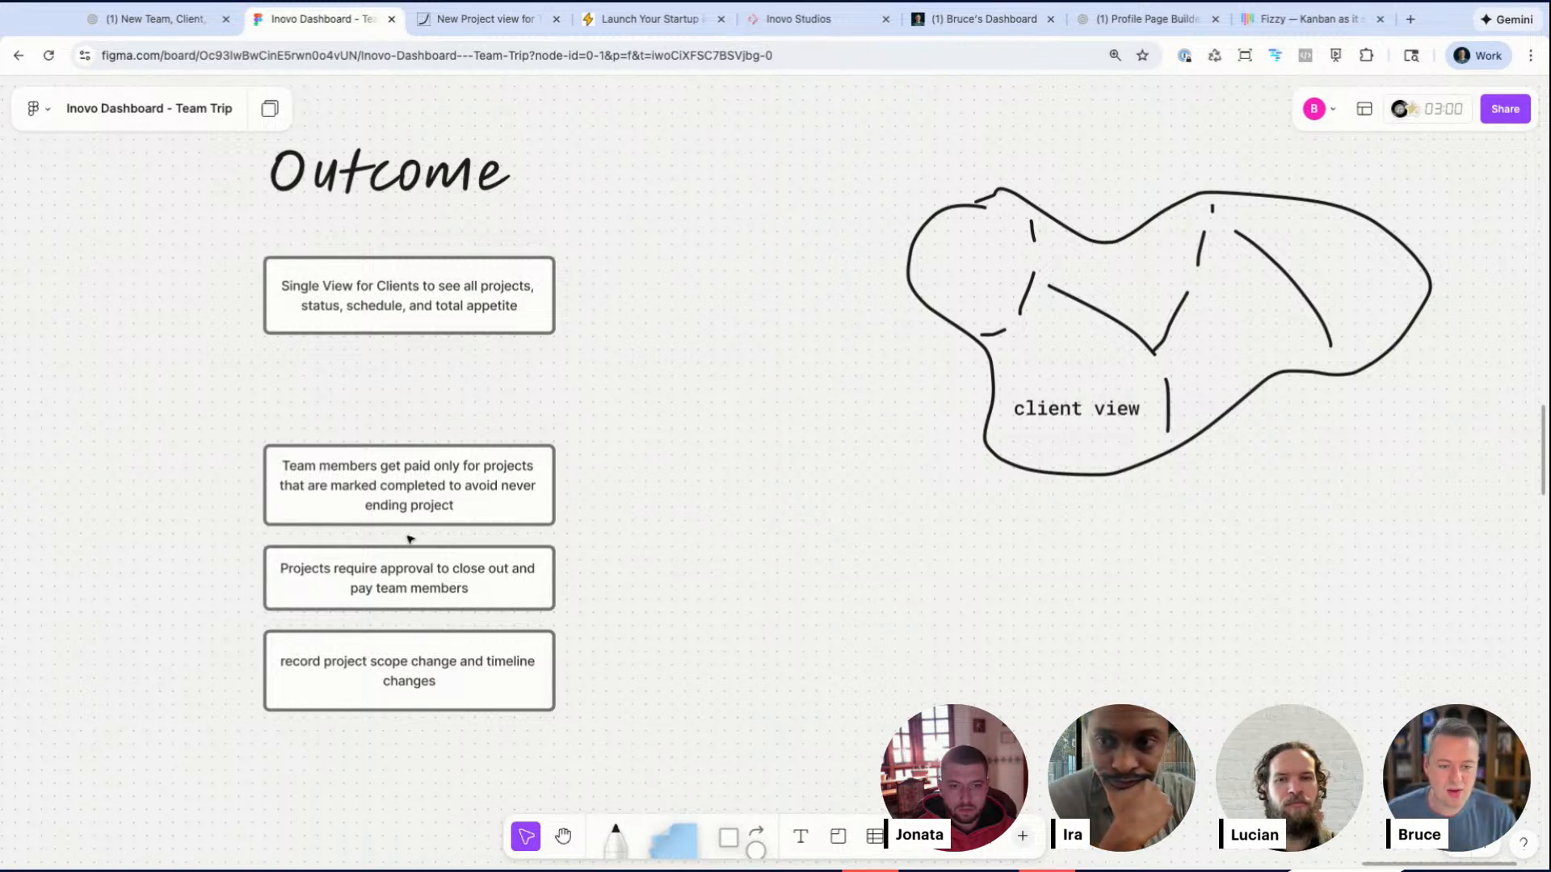
Step: Examine the embedded Projects schedule board further down the canvas
left_click(391, 492)
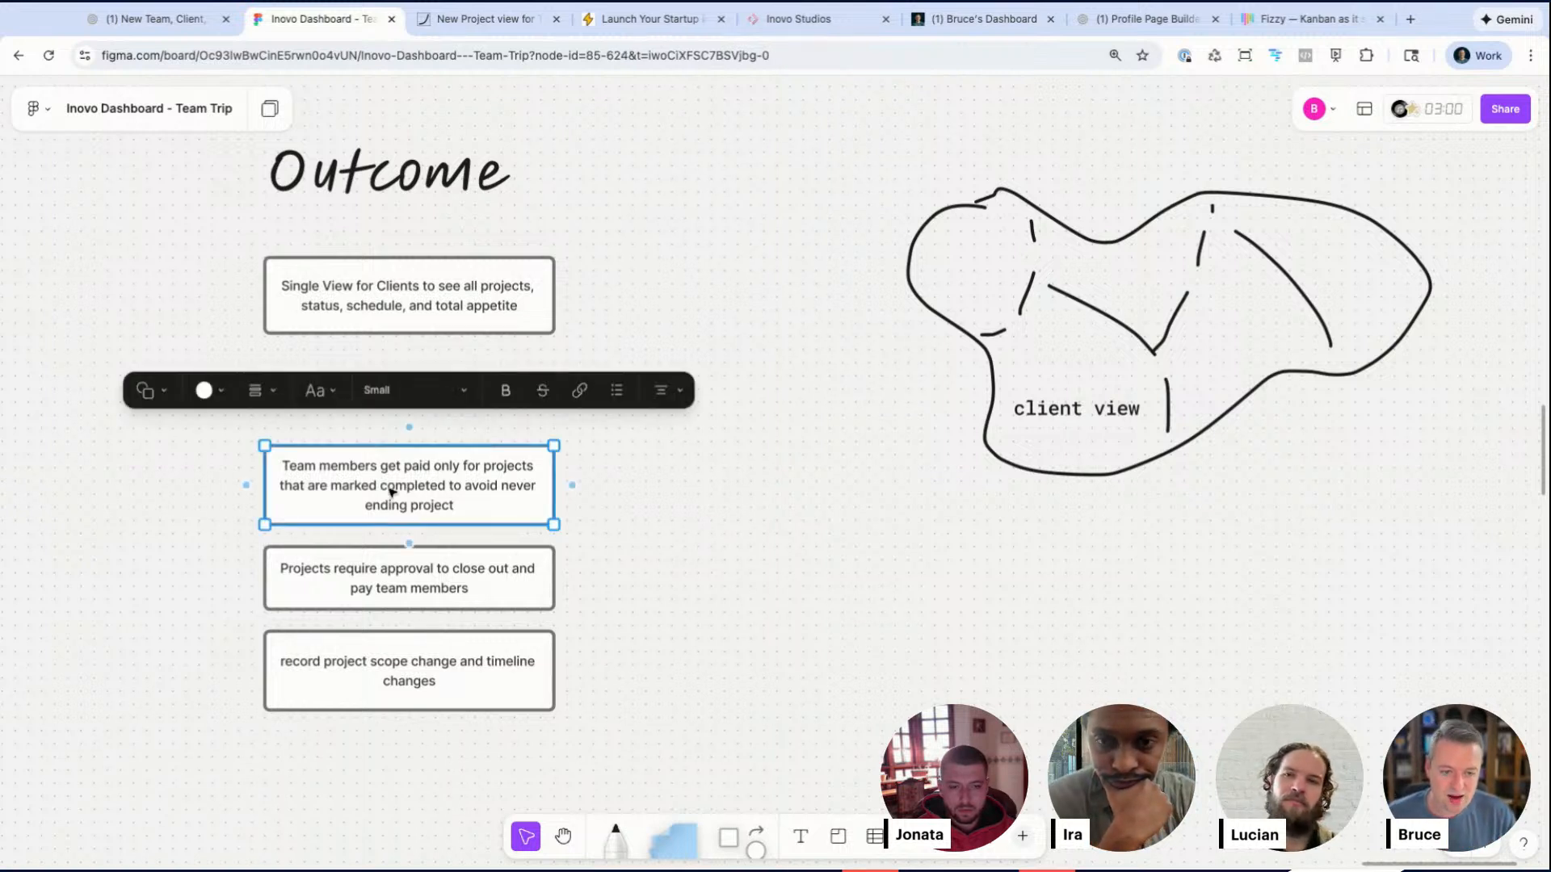
scroll(776, 452, "right", 1)
scroll(776, 452, "left", 8)
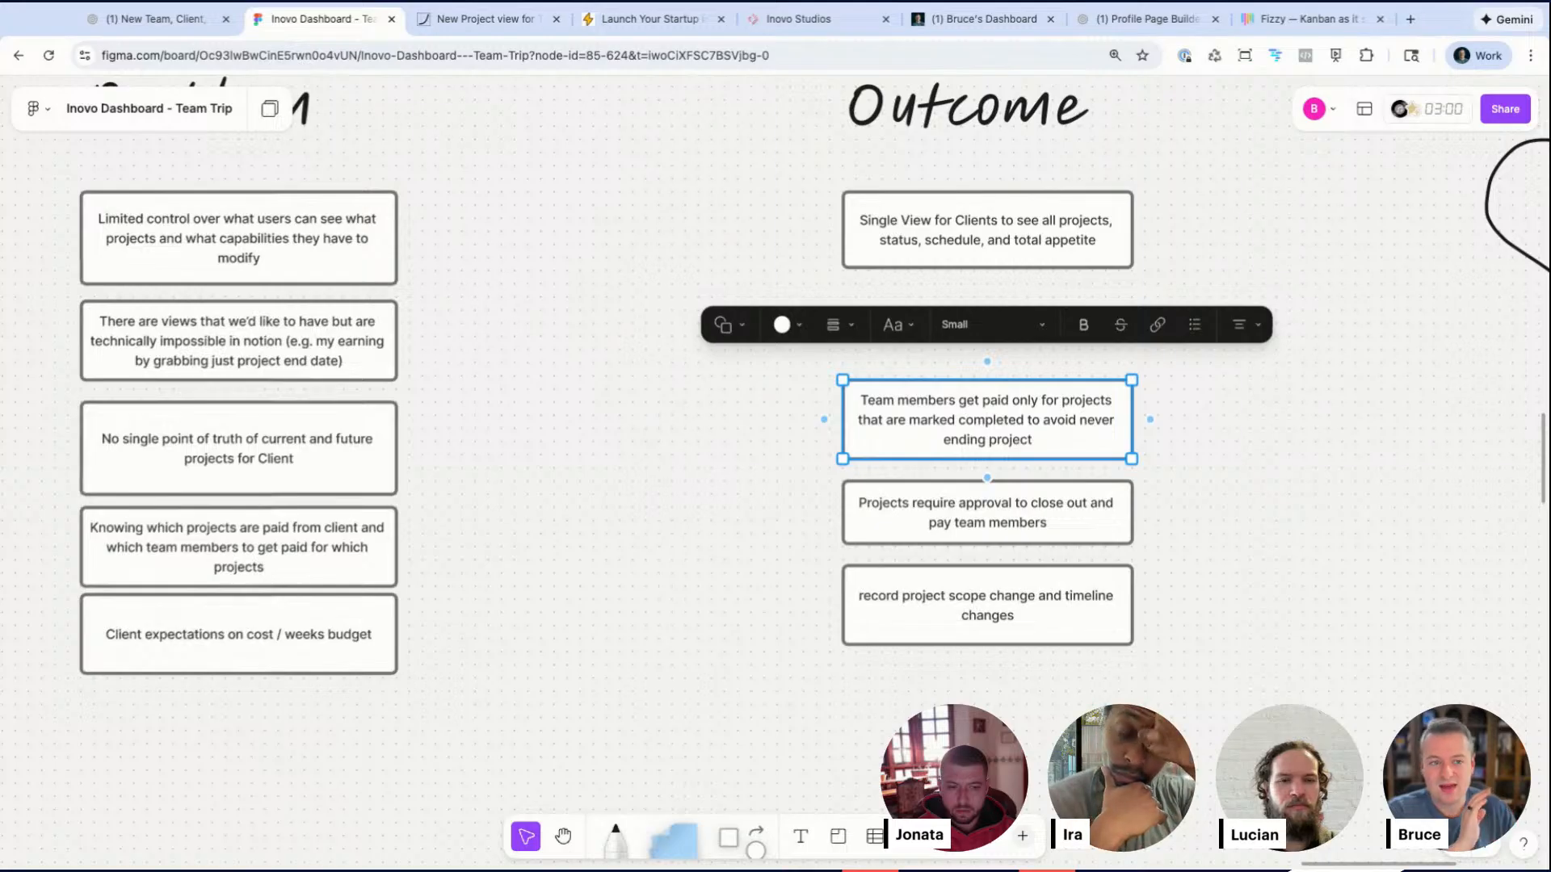
left_click(460, 477)
scroll(462, 478, "down", 10)
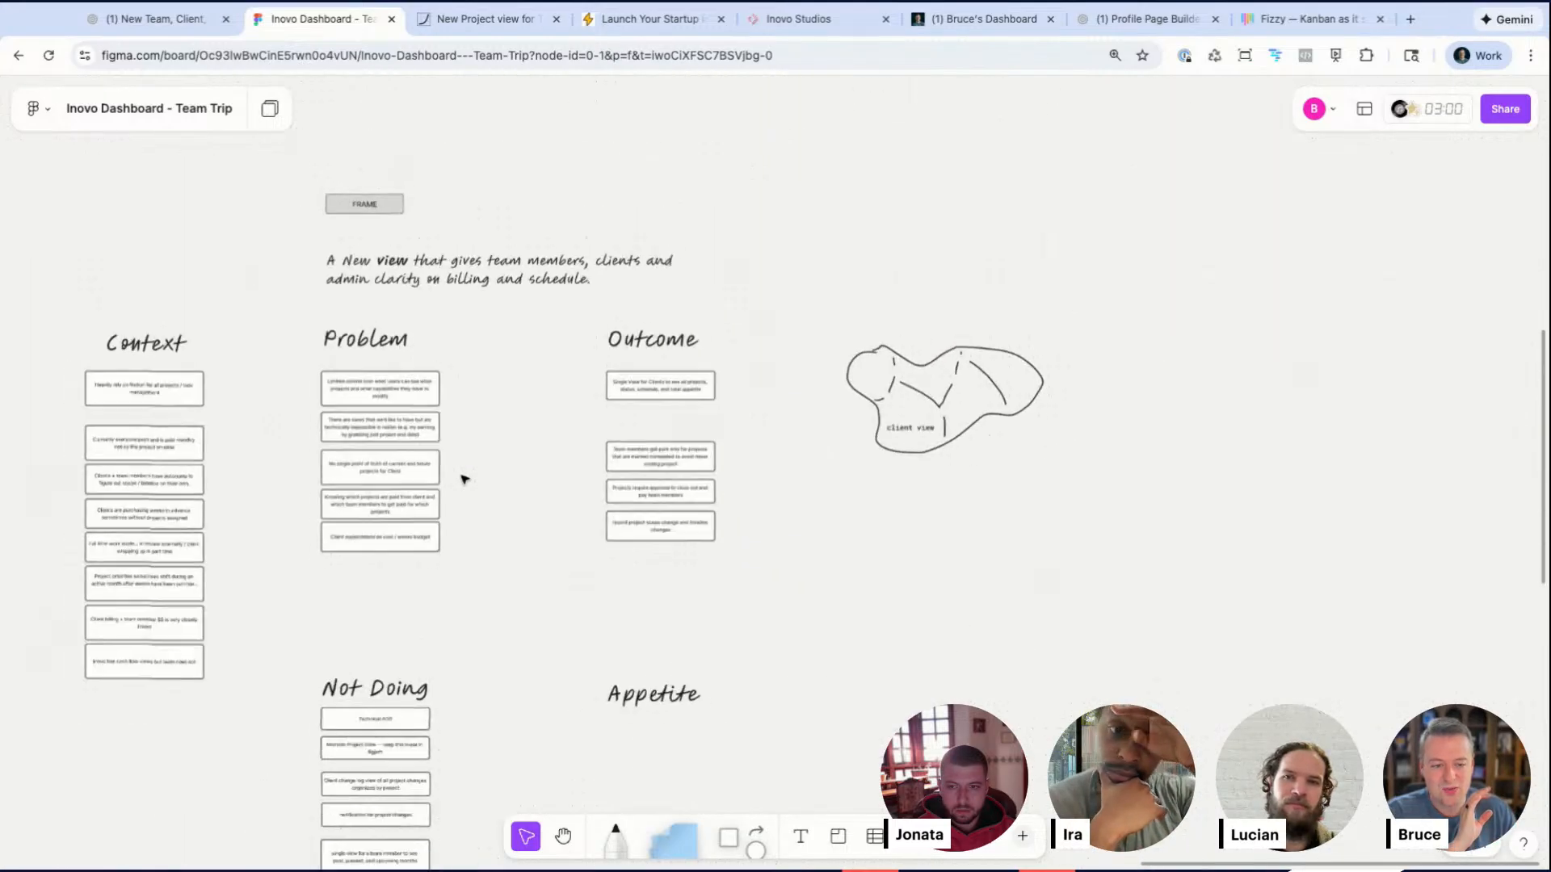
scroll(462, 479, "down", 15)
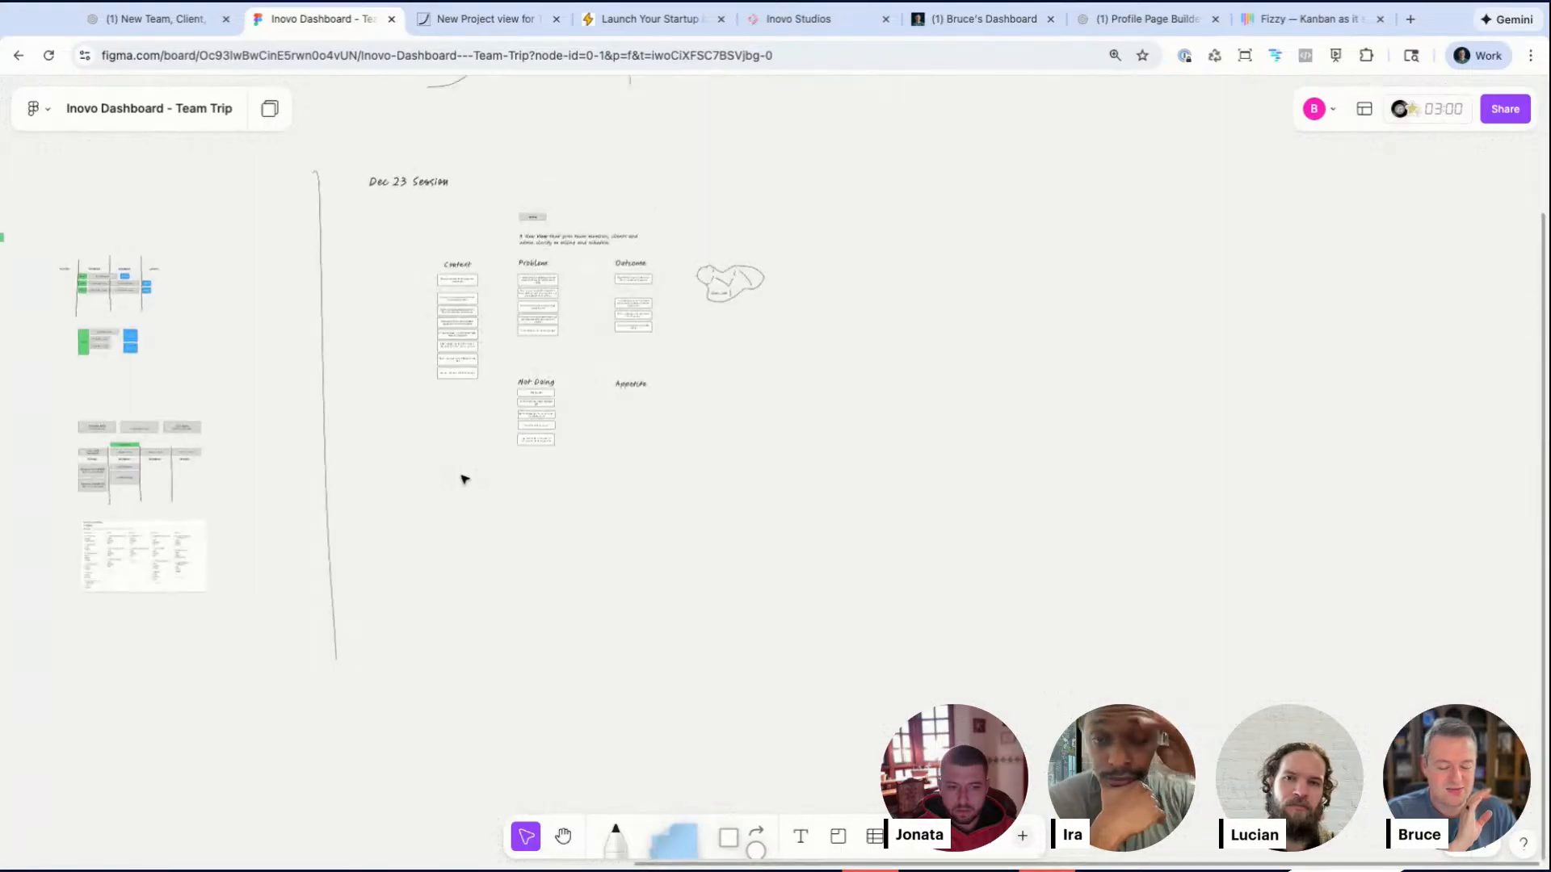
scroll(431, 493, "up", 15)
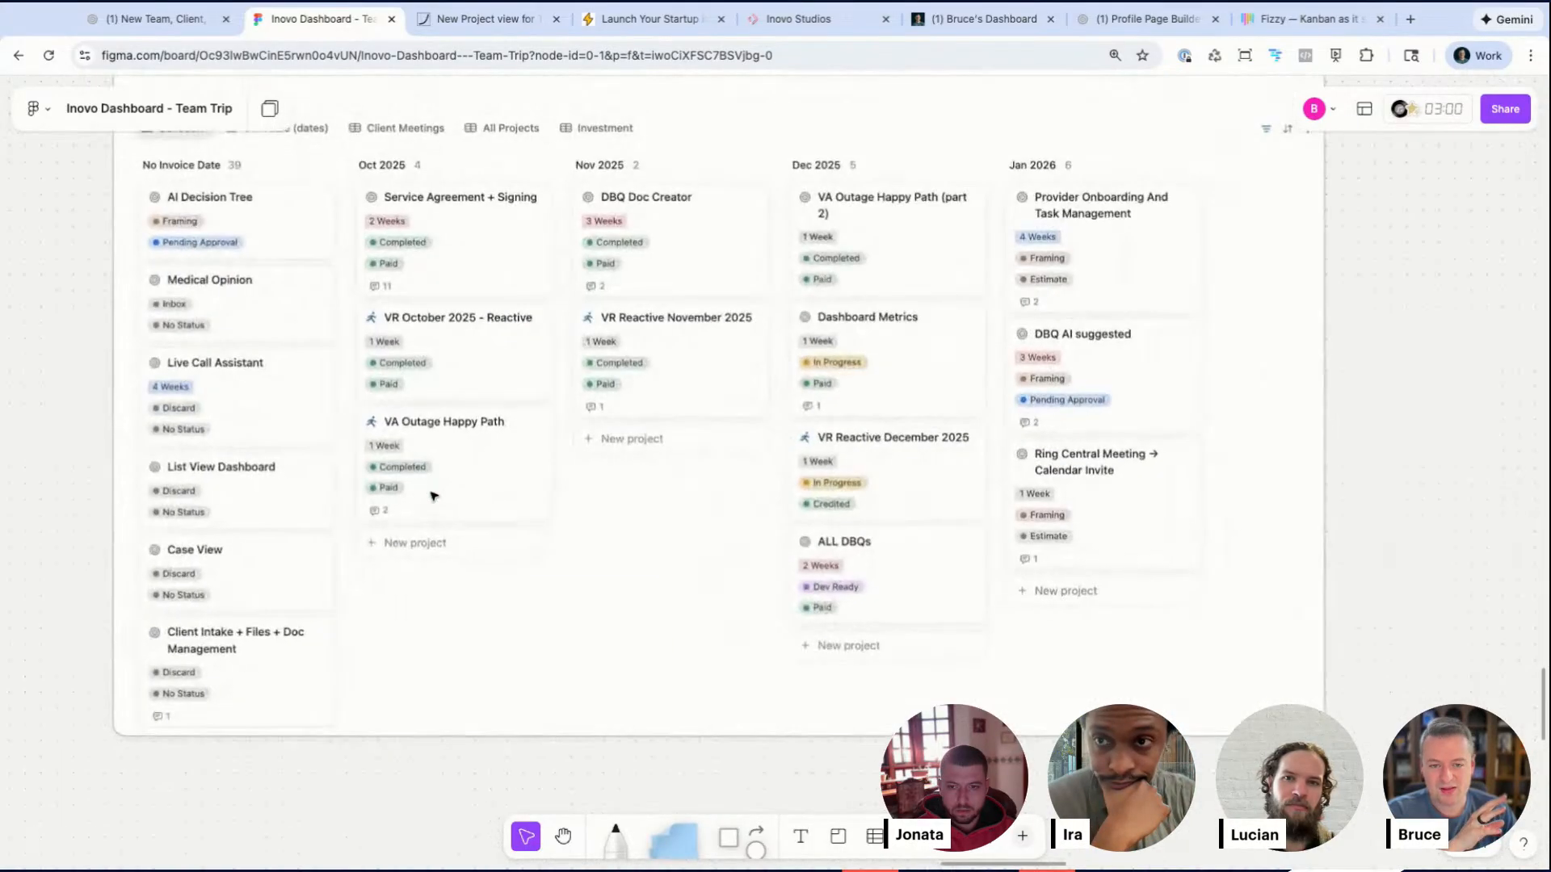
scroll(480, 458, "up", 1)
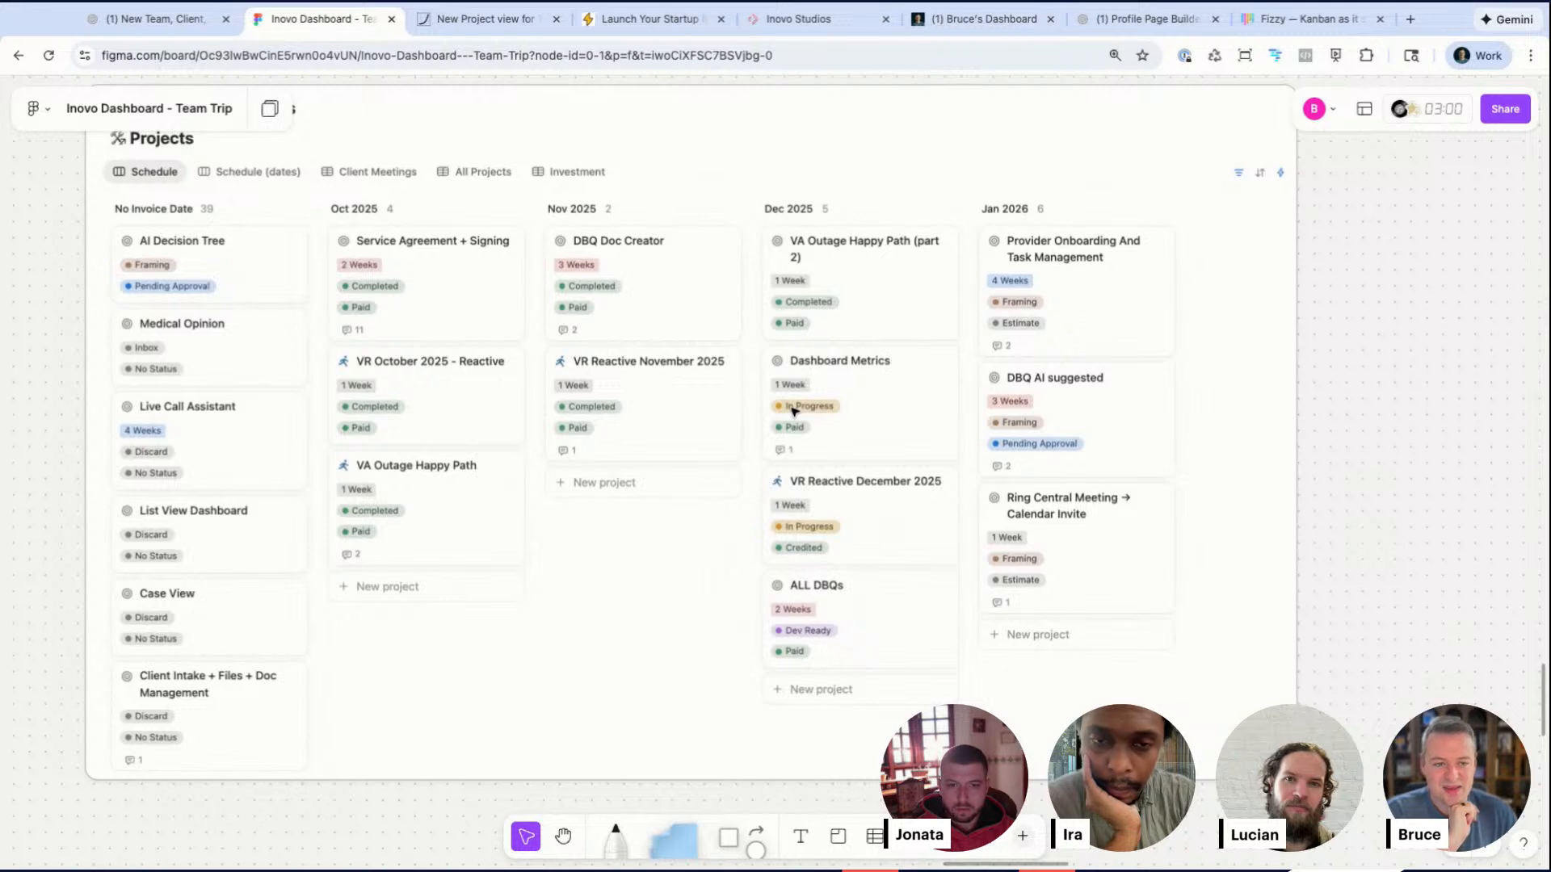
Step: Scroll across the canvas to review the billing timeline and the pitch's Problem and Outcome notes
scroll(792, 411, "down", 5)
scroll(792, 410, "up", 3)
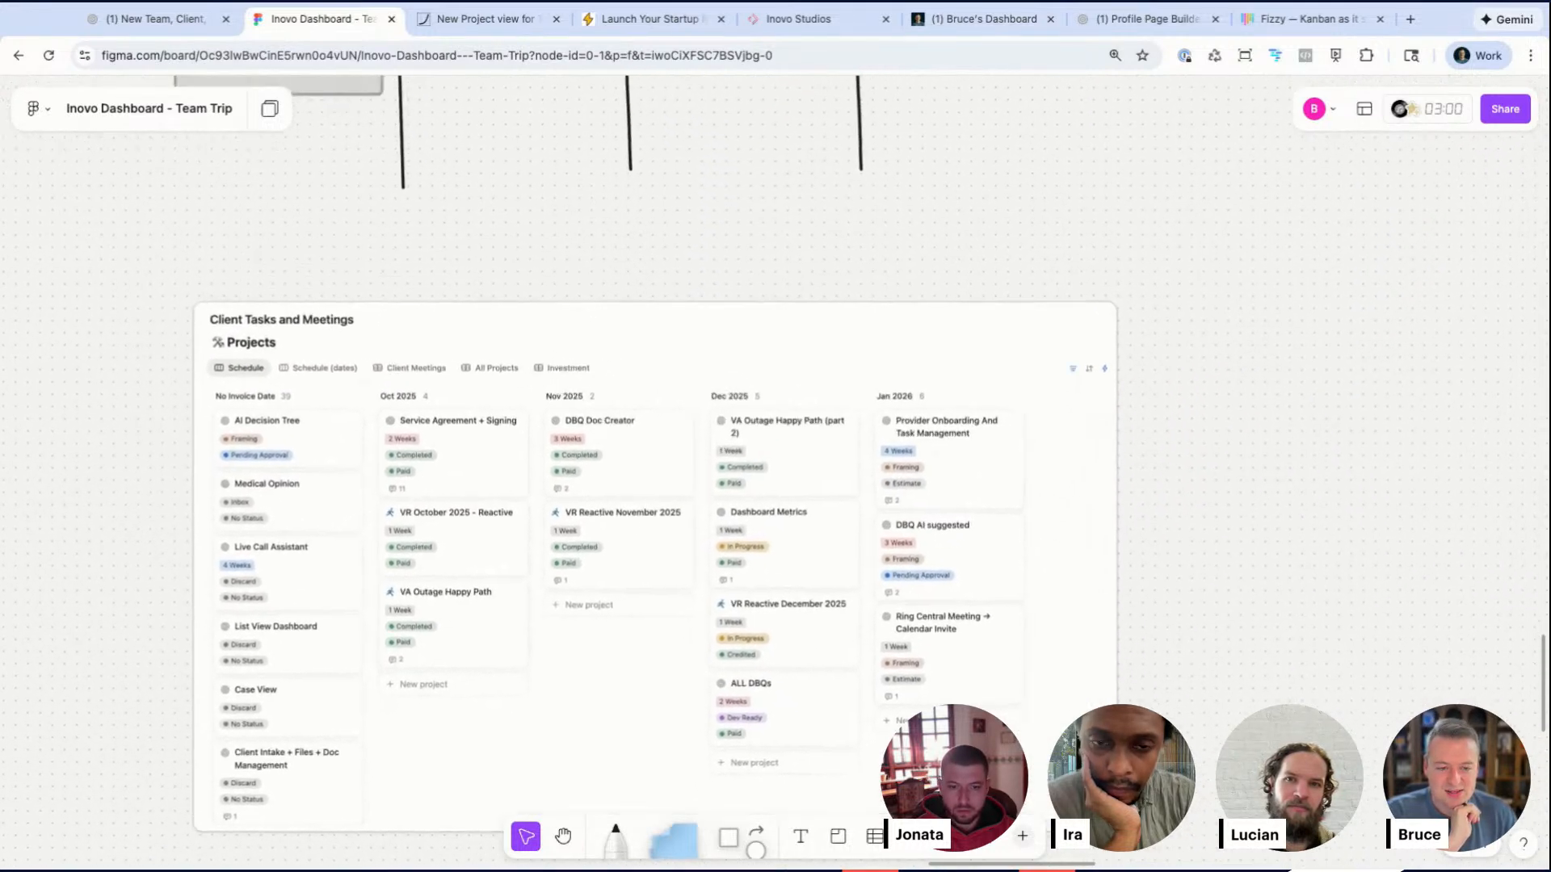
scroll(792, 410, "down", 2)
scroll(792, 410, "up", 5)
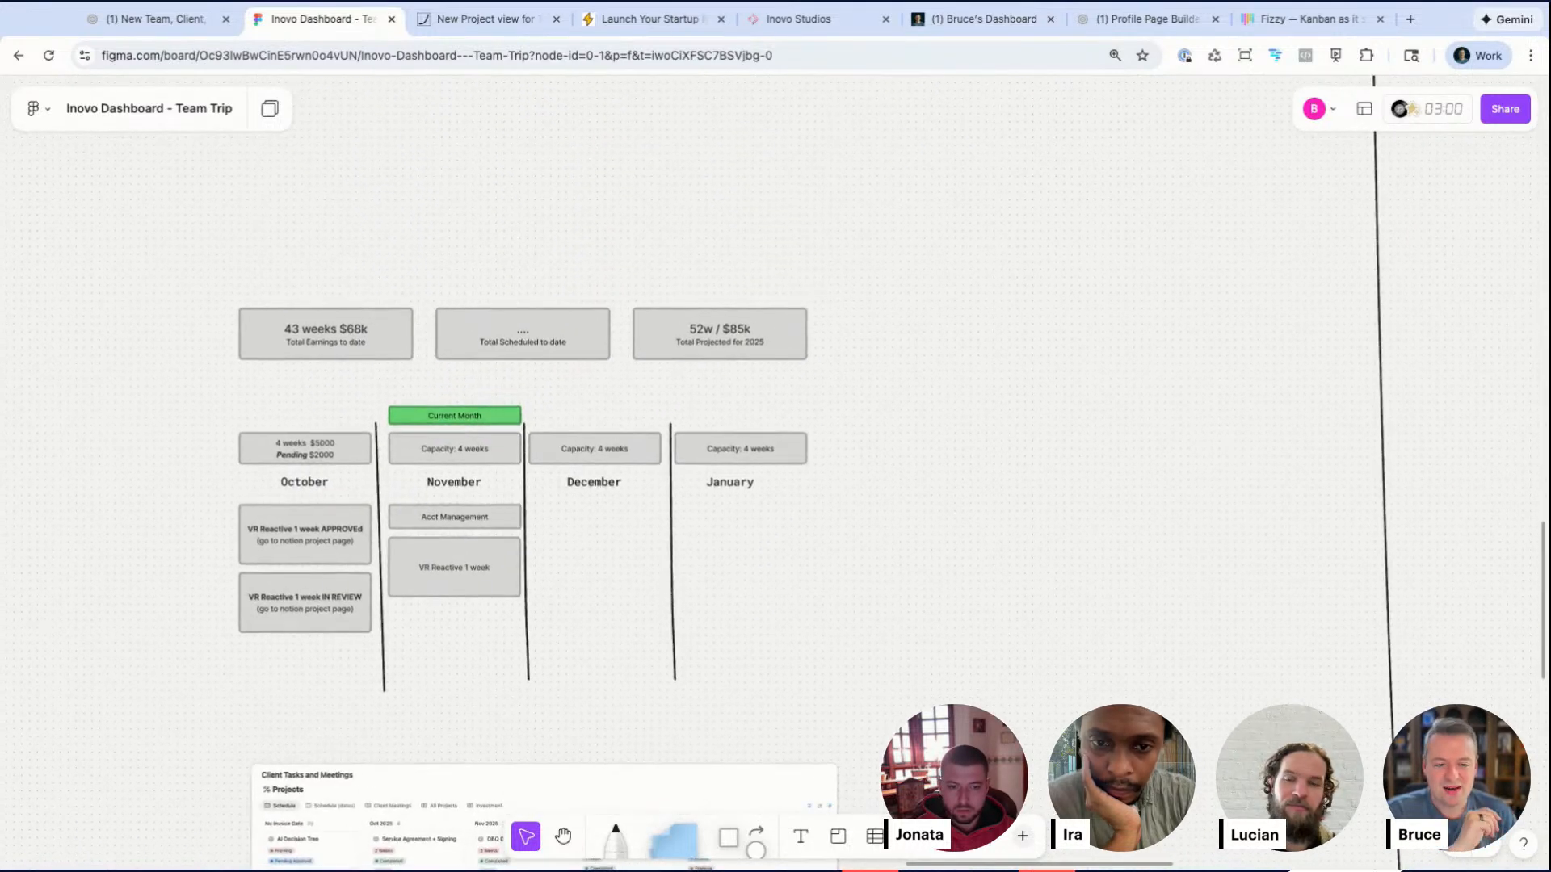
scroll(791, 410, "down", 3)
scroll(791, 410, "up", 15)
scroll(792, 410, "right", 5)
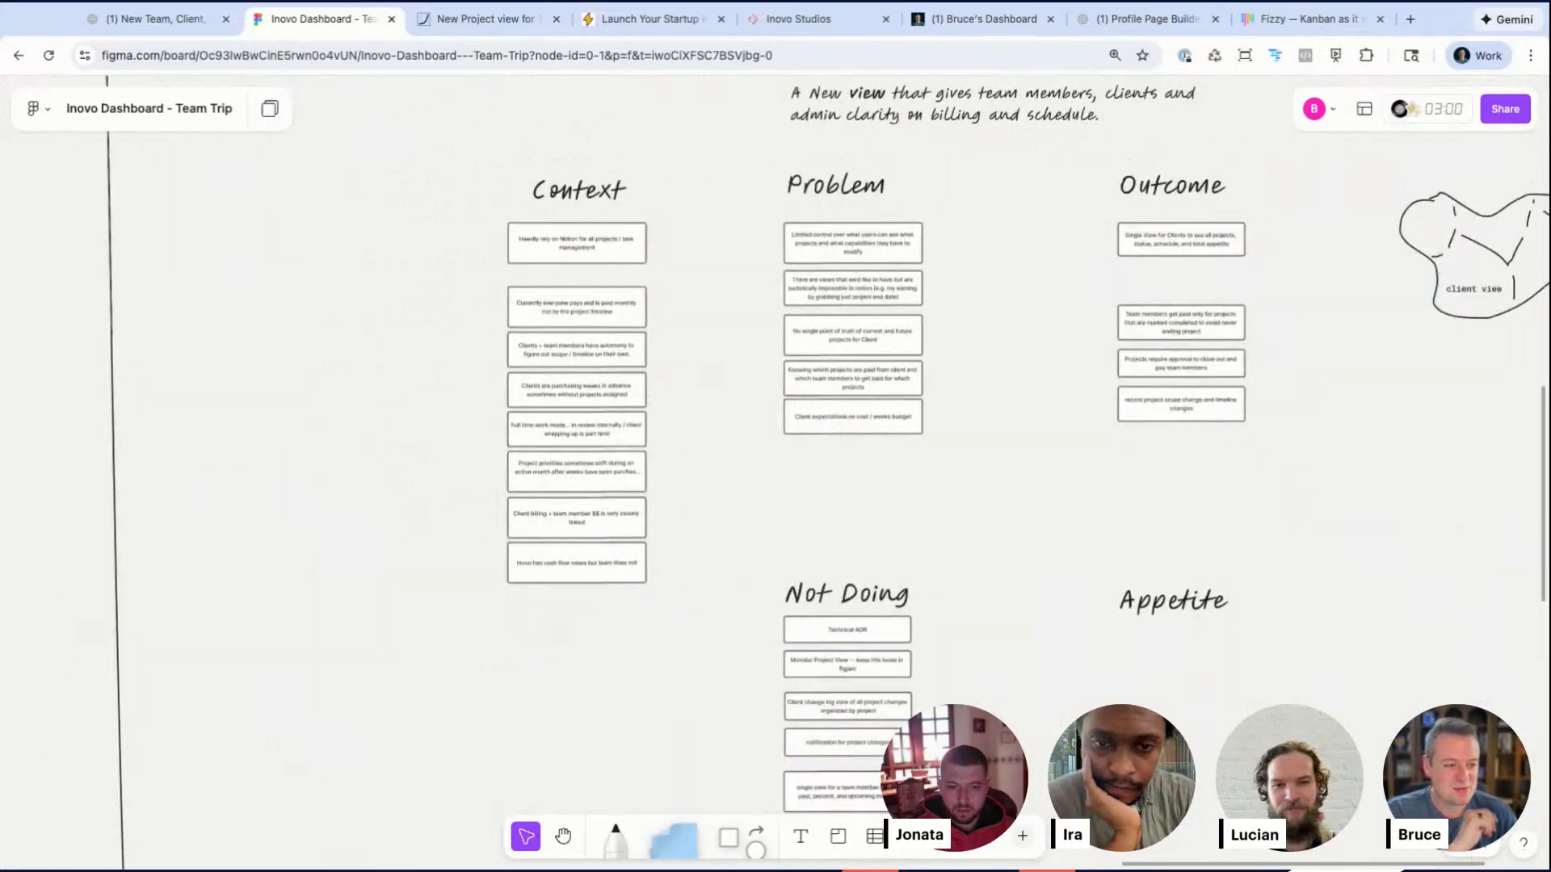
scroll(791, 410, "up", 2)
scroll(792, 411, "right", 4)
scroll(792, 411, "up", 4)
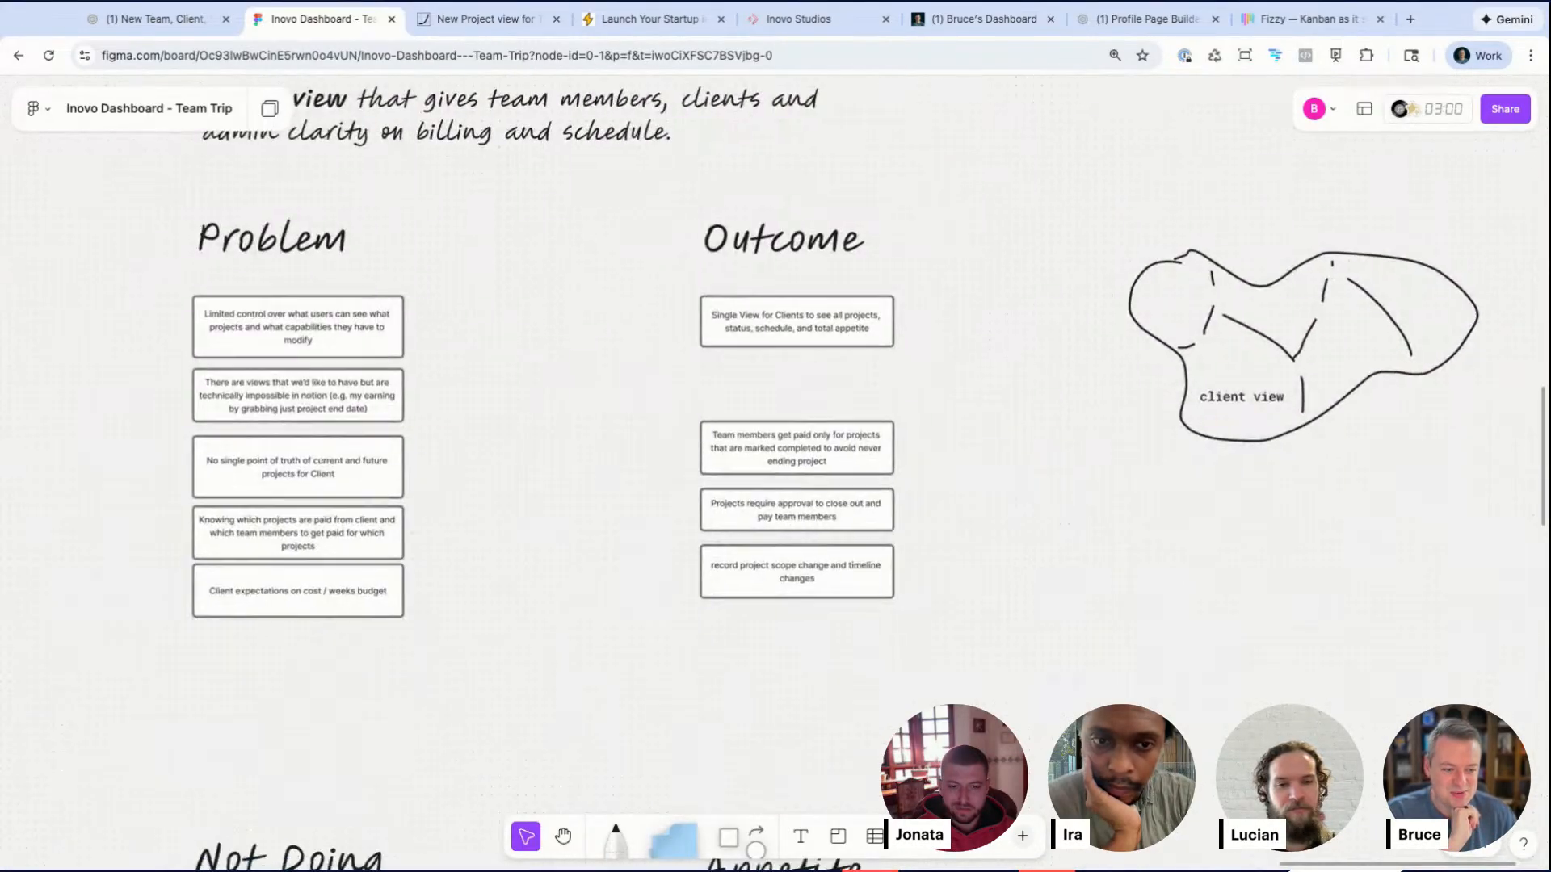
scroll(792, 411, "down", 5)
left_click_drag(166, 462, 983, 760)
scroll(676, 501, "up", 3)
left_click_drag(366, 716, 366, 660)
left_click(368, 477)
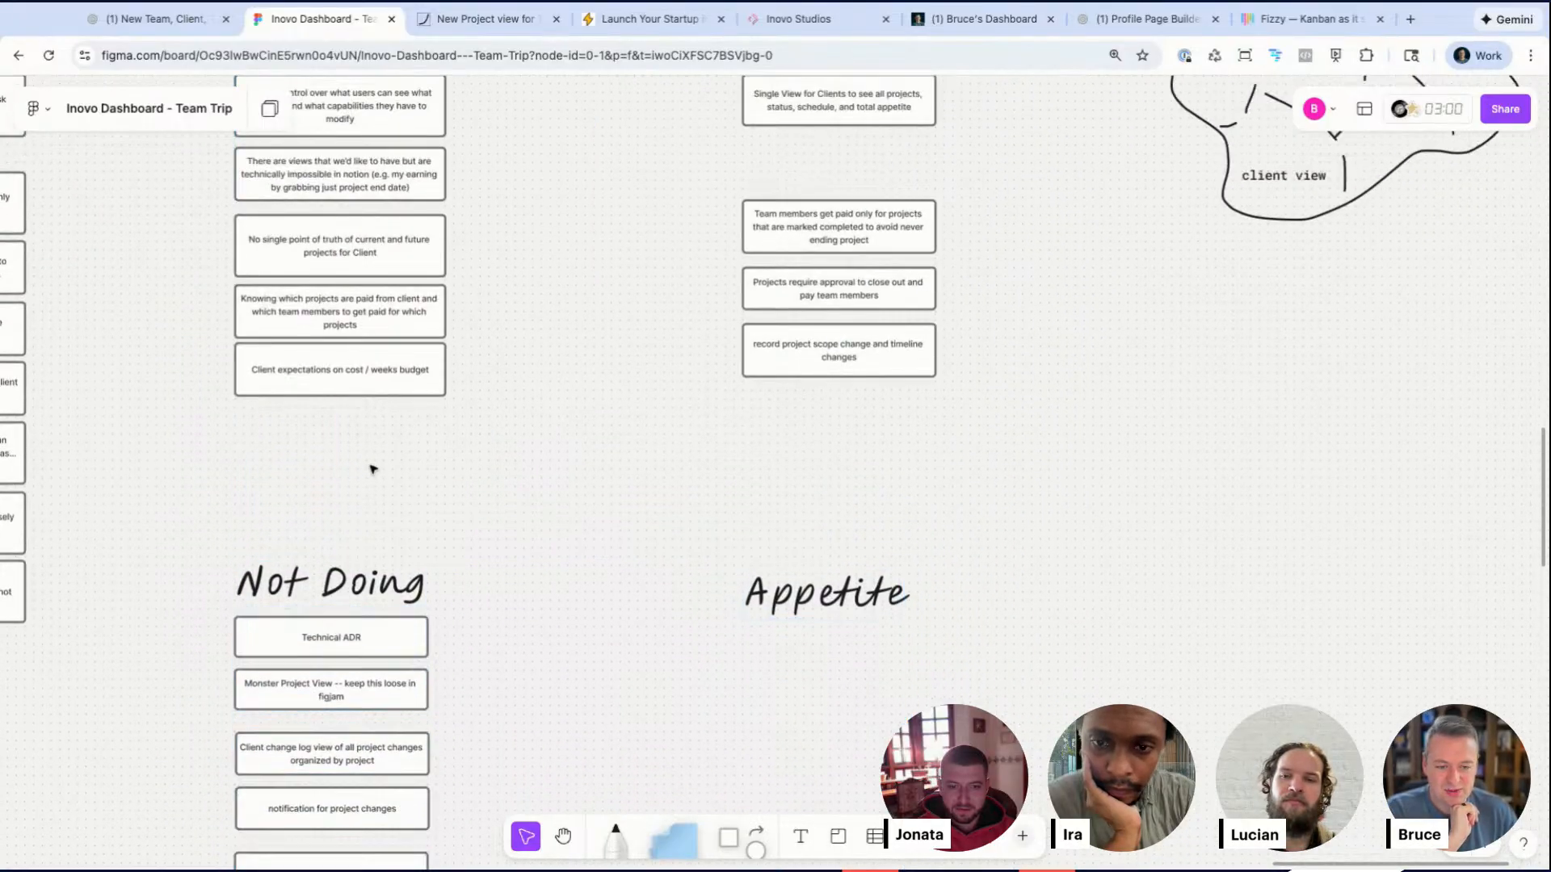
scroll(471, 384, "down", 3)
scroll(343, 659, "up", 3)
left_click(310, 755)
left_click_drag(311, 754, 312, 737)
left_click_drag(128, 354, 534, 843)
left_click(631, 617)
scroll(606, 583, "up", 5)
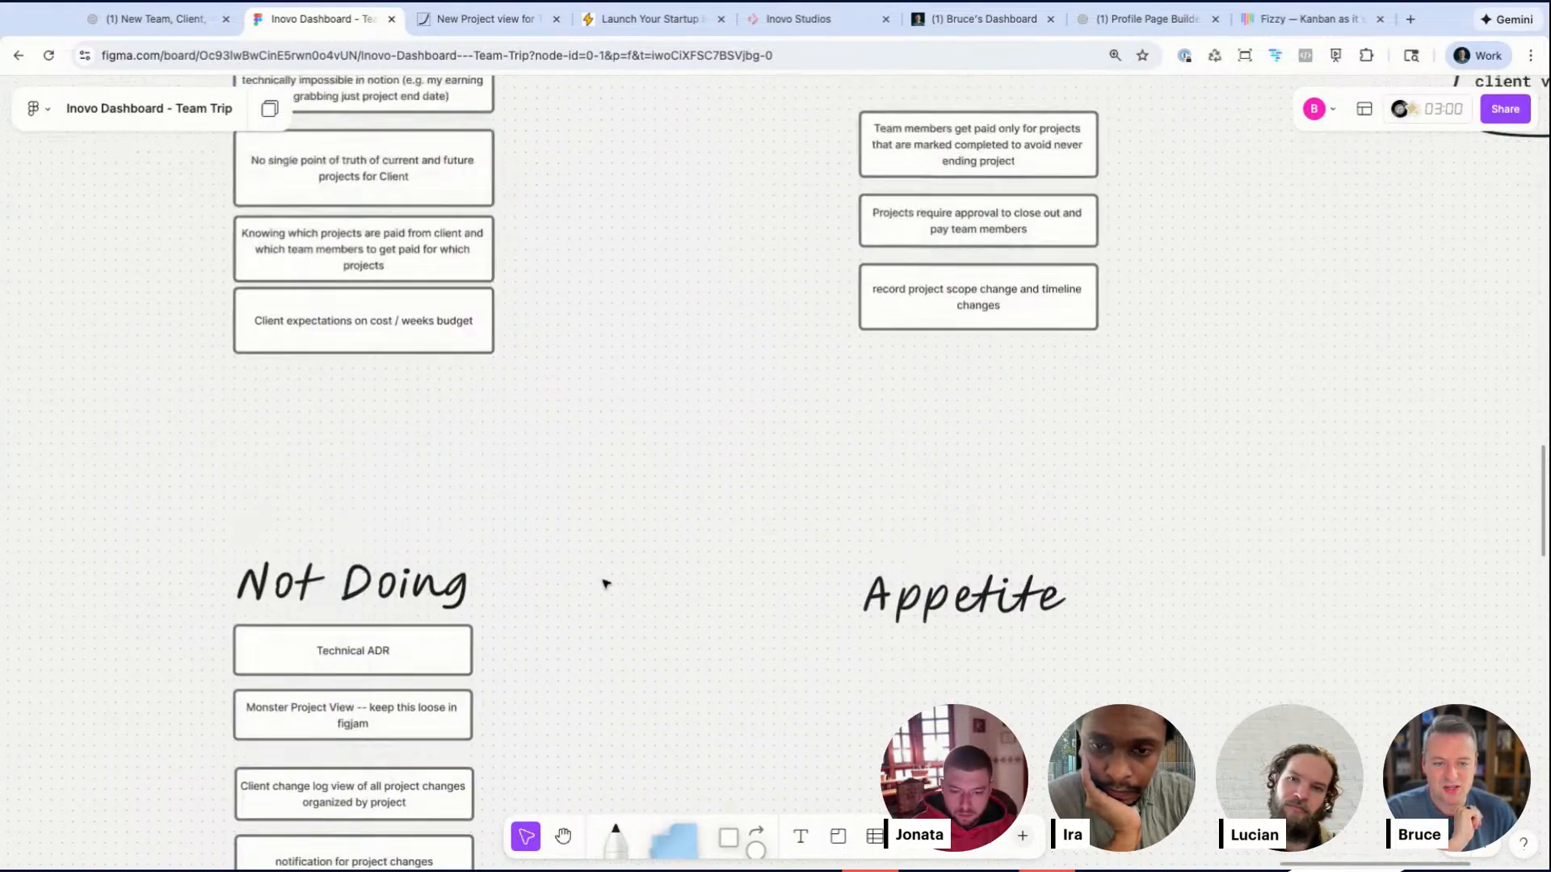
Step: Review the Problem, Outcome, Not Doing and Appetite sections of the pitch
scroll(605, 583, "down", 2)
scroll(606, 582, "up", 3)
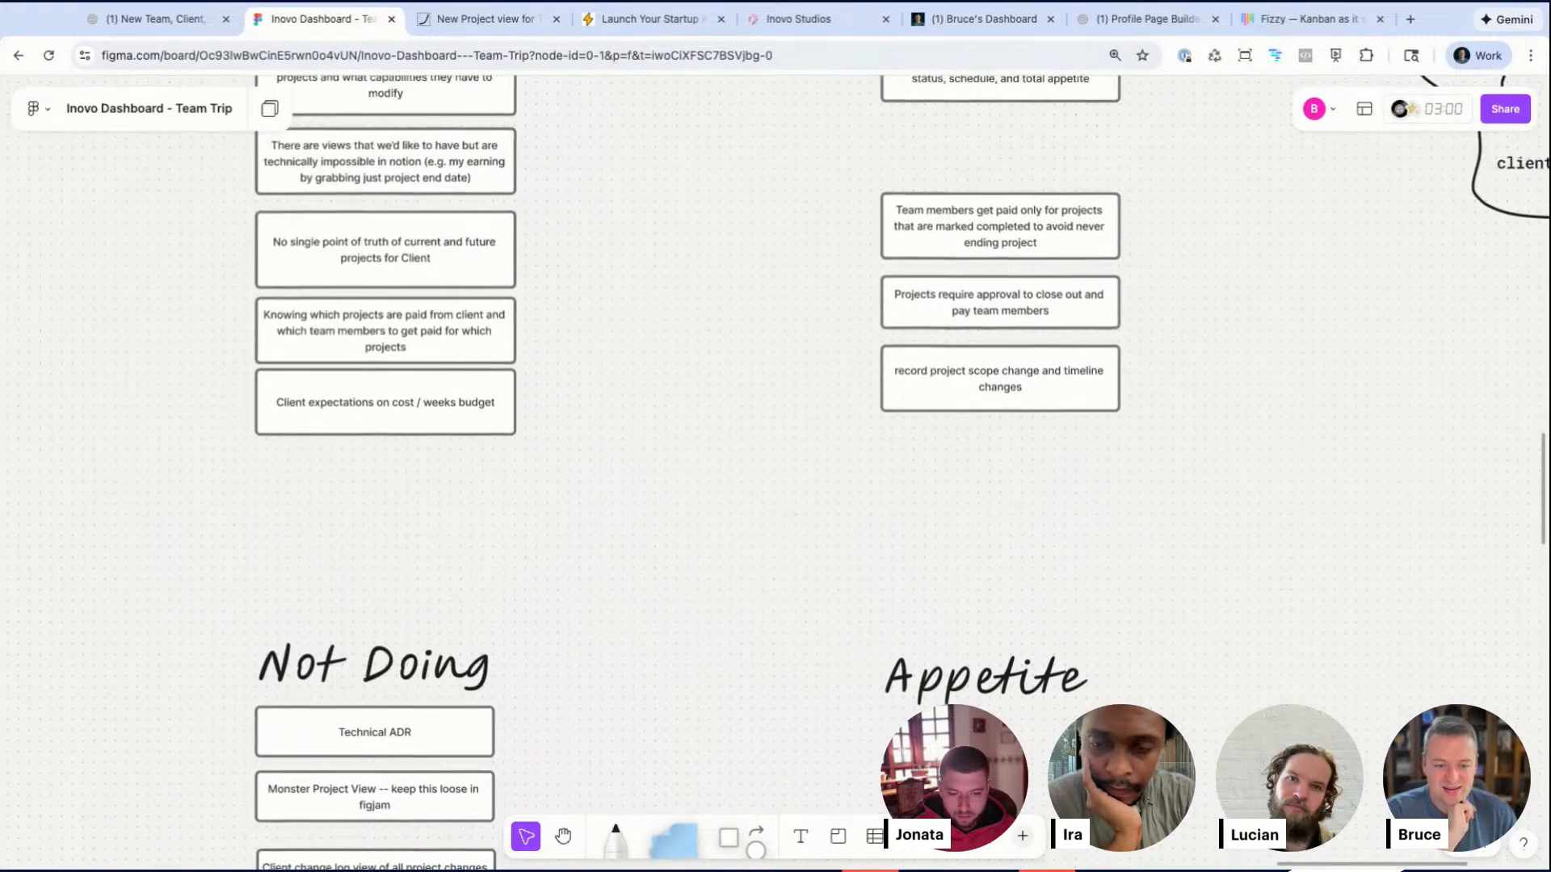
scroll(606, 581, "down", 3)
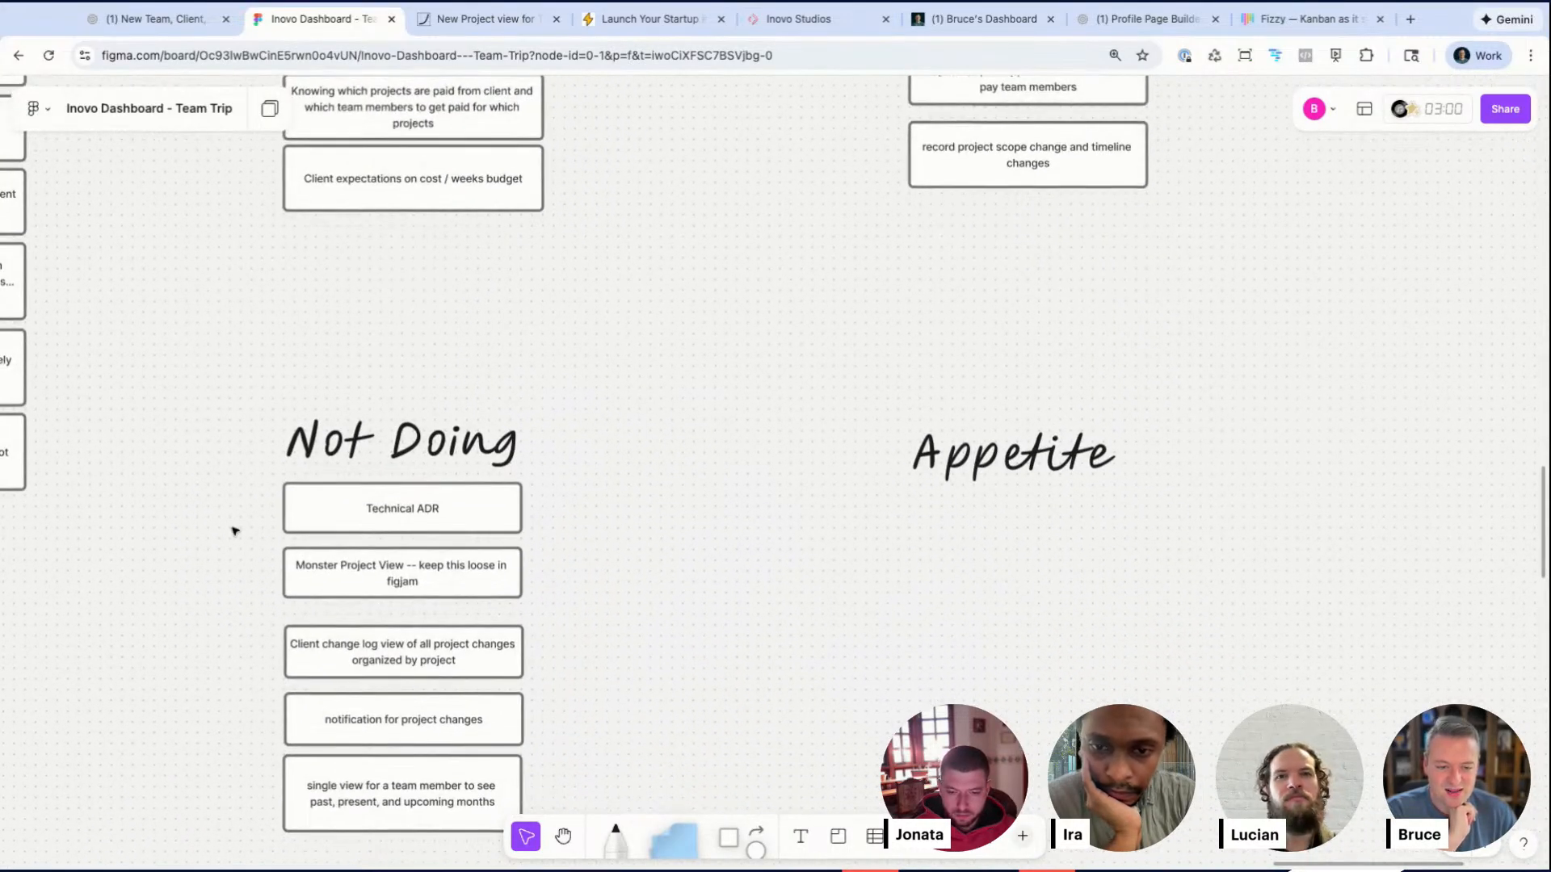
left_click_drag(221, 511, 415, 701)
left_click(665, 527)
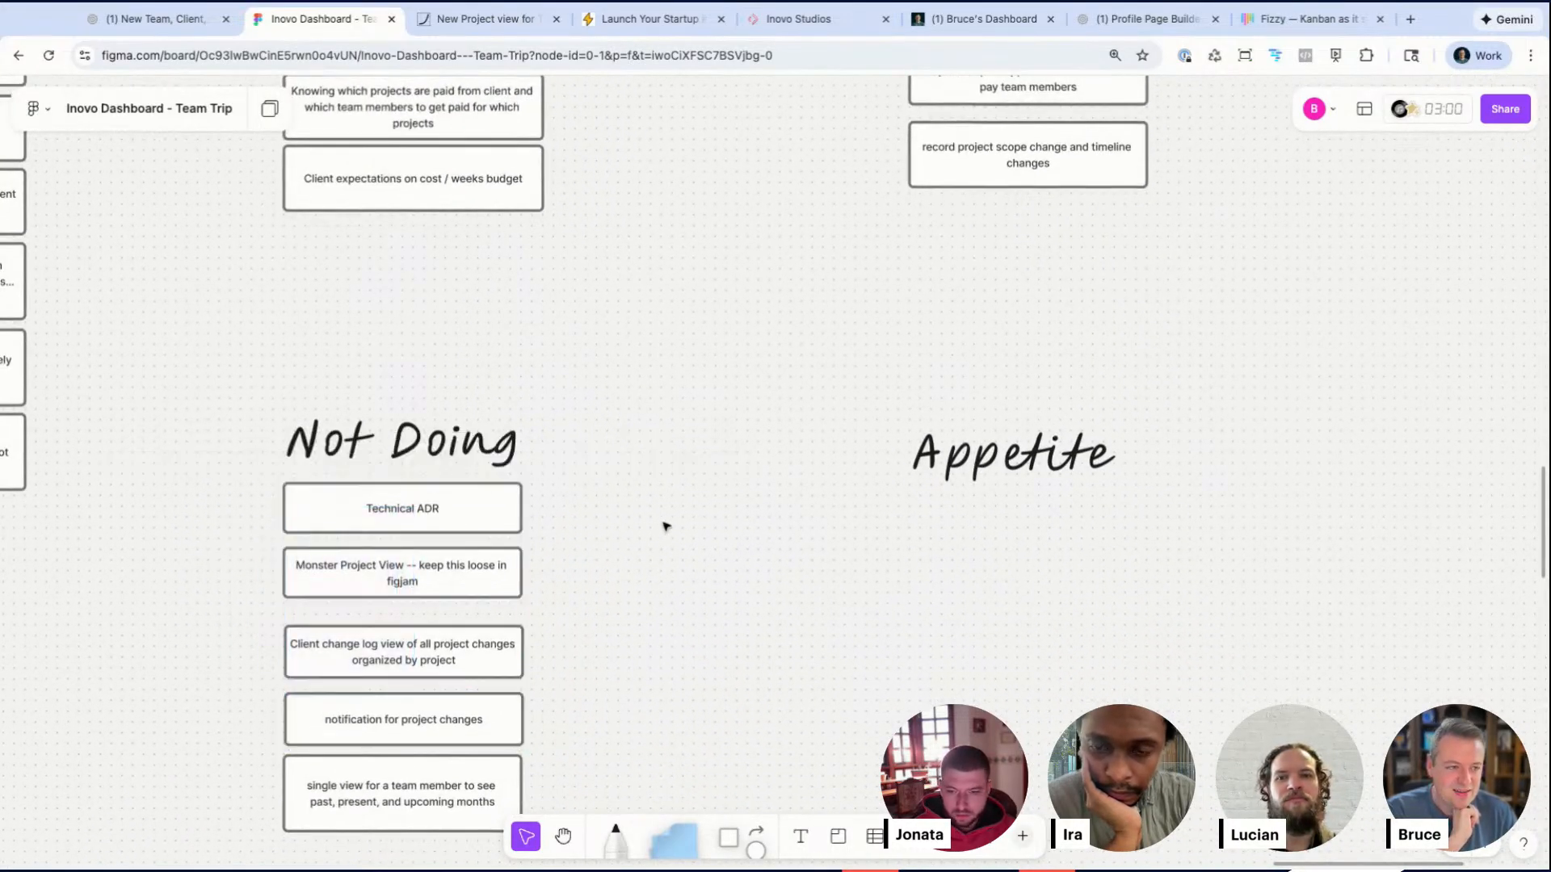
scroll(666, 527, "up", 5)
scroll(665, 526, "up", 1)
scroll(754, 391, "up", 3)
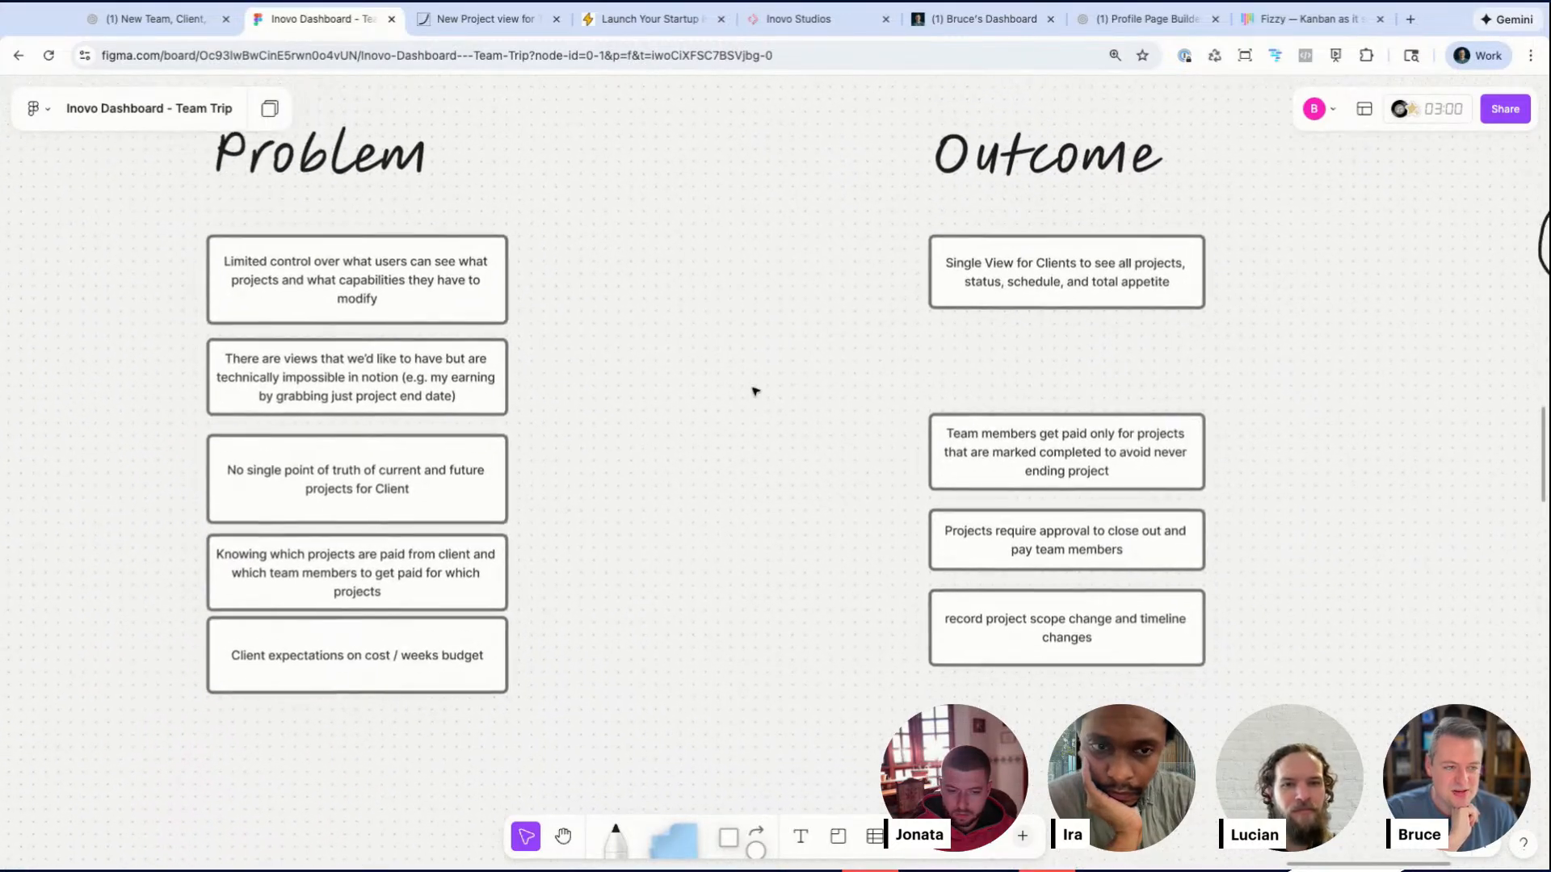
scroll(753, 391, "up", 1)
scroll(754, 391, "left", 1)
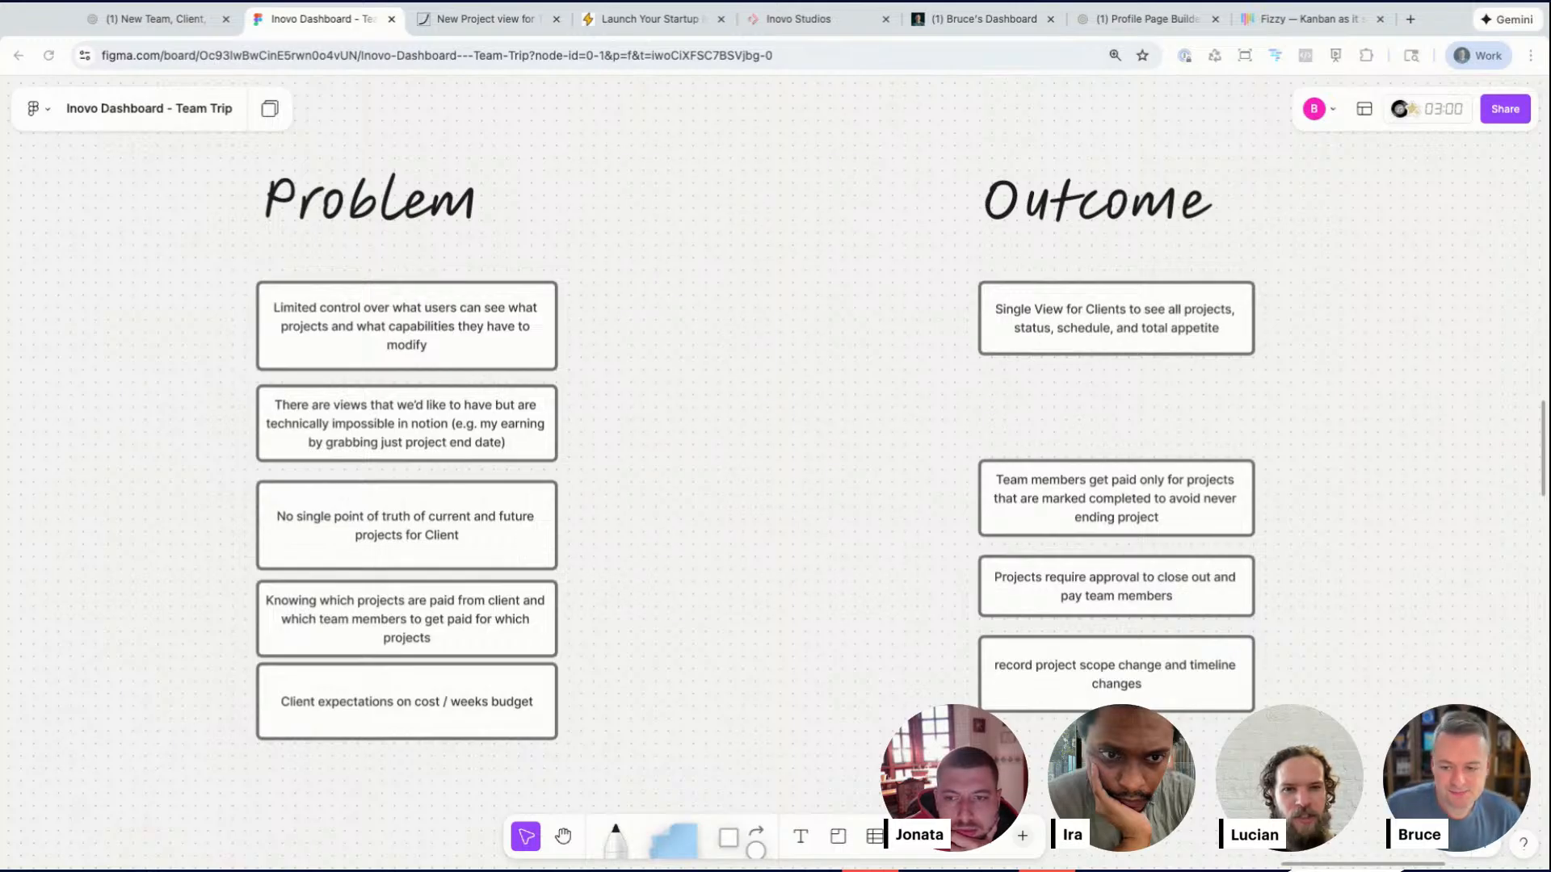
scroll(727, 563, "down", 5)
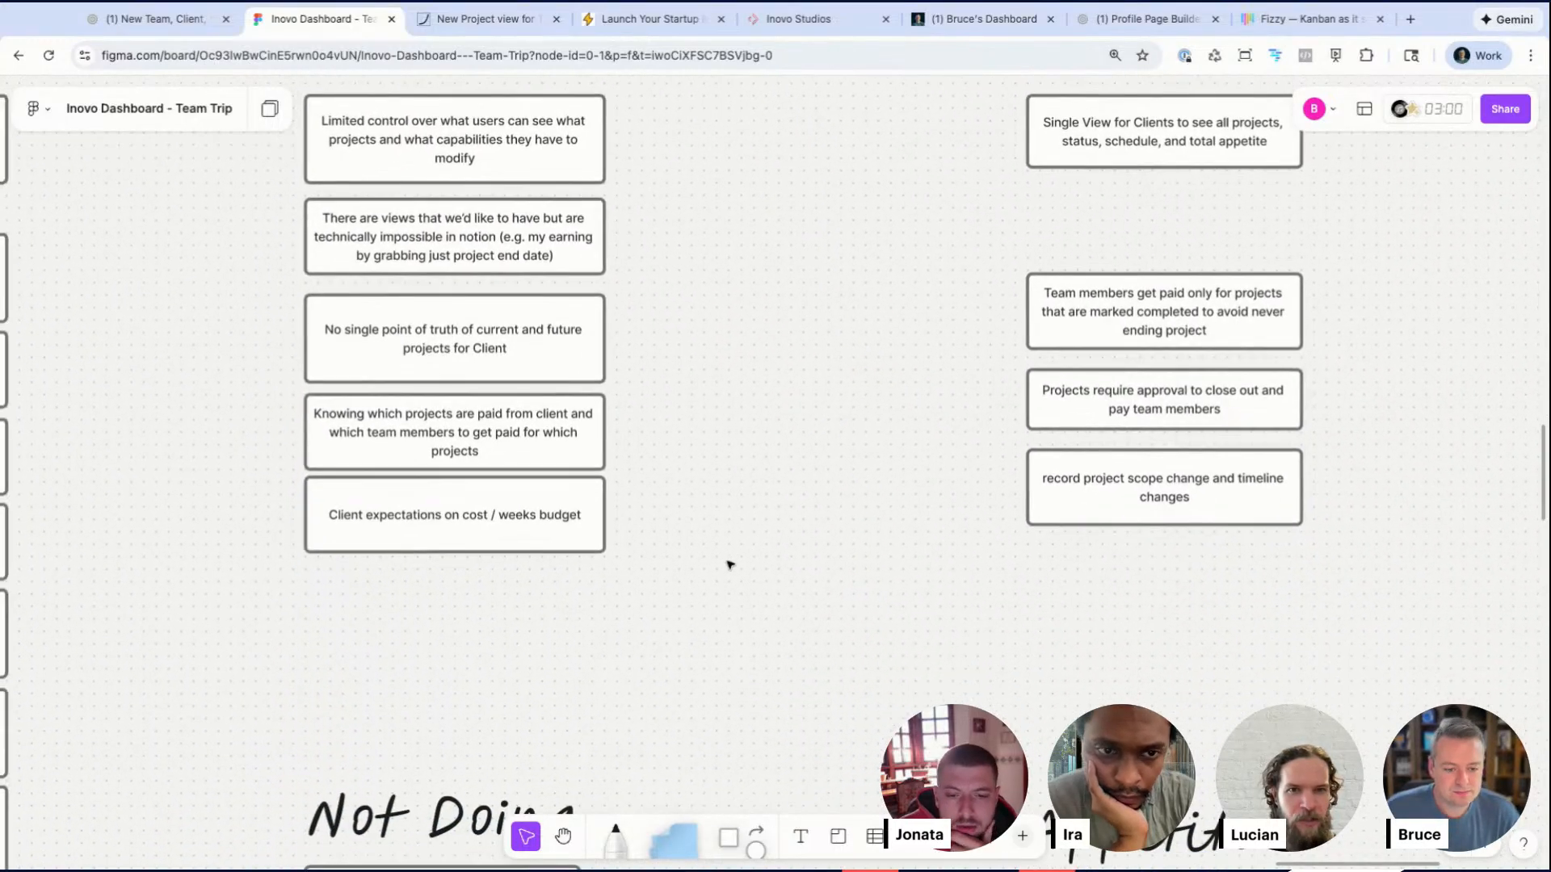
scroll(730, 565, "down", 5)
scroll(729, 565, "right", 1)
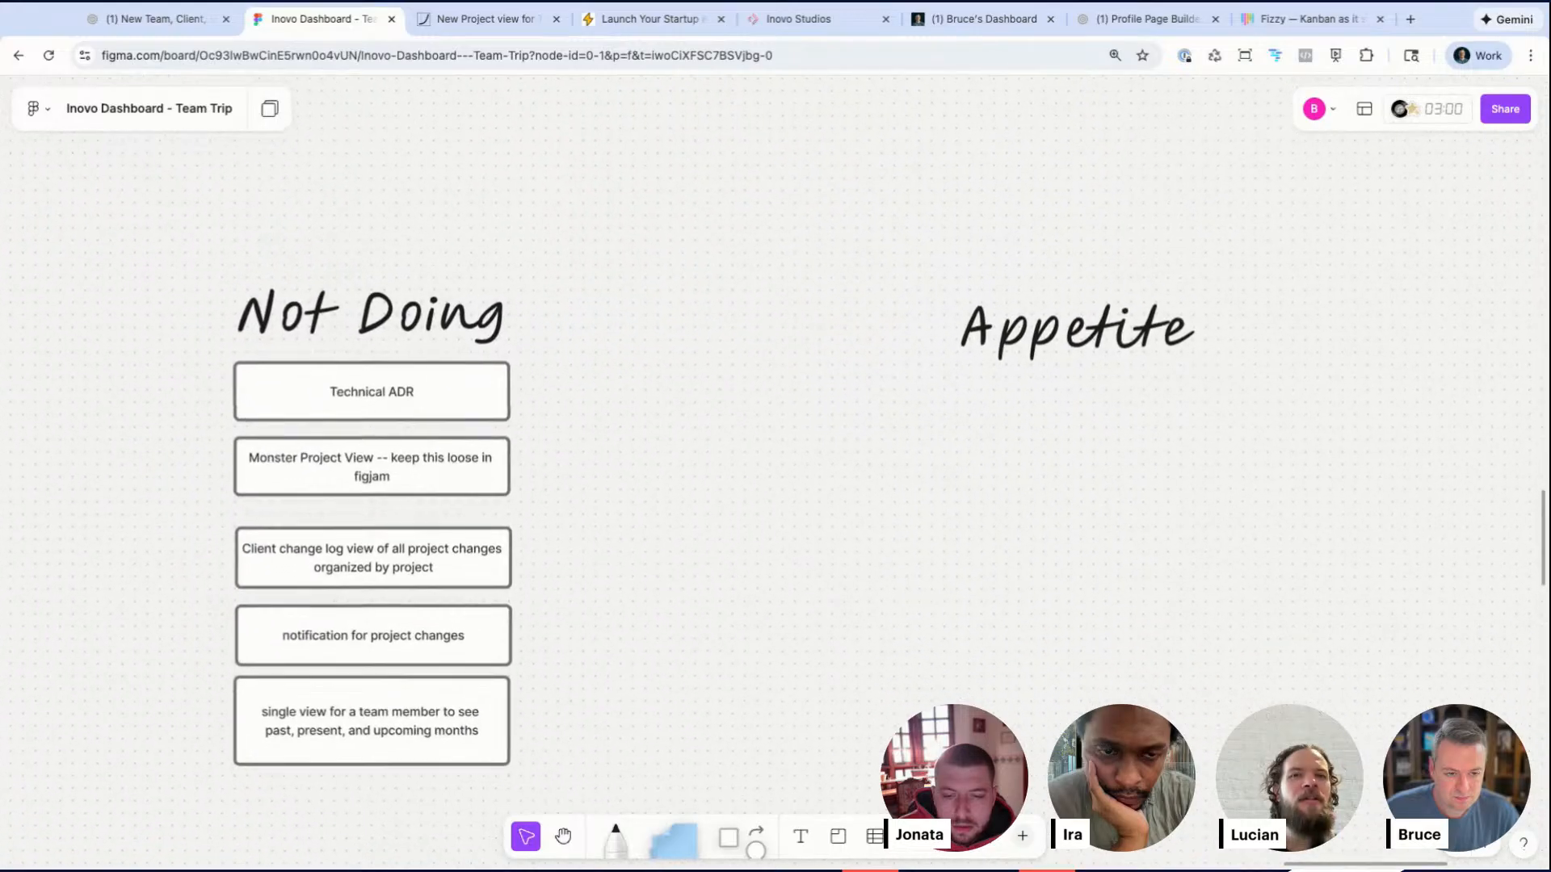
scroll(1068, 493, "up", 6)
Step: Move the 'record project scope change' note into the Not Doing list and close up the remaining Outcome notes
left_click(1068, 494)
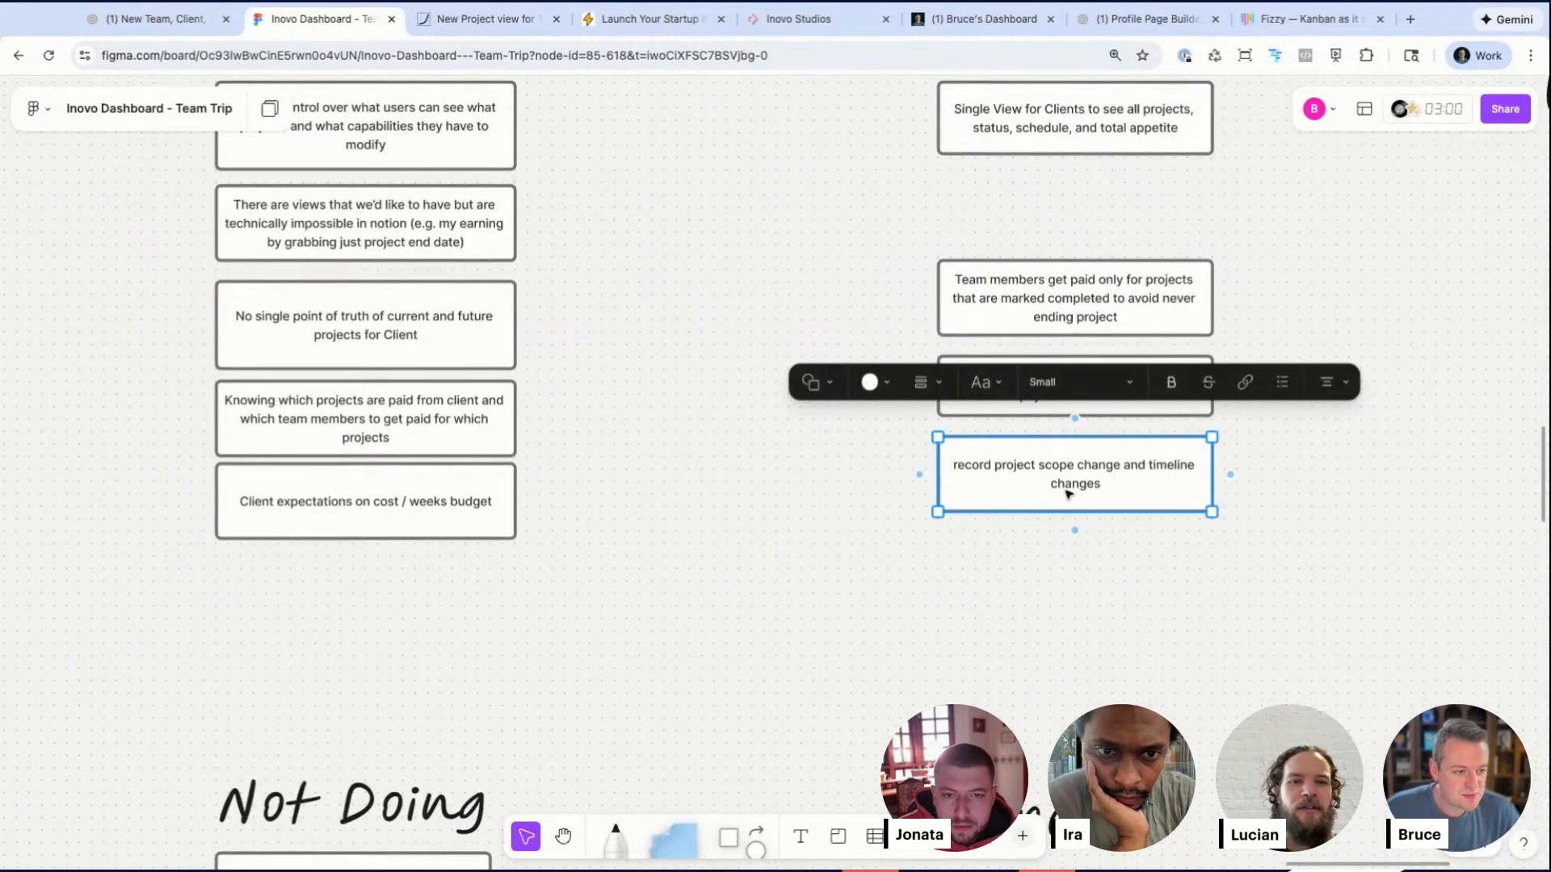
mouse_move(1064, 493)
left_mouse_down()
mouse_move(816, 427)
mouse_move(653, 613)
mouse_move(663, 567)
mouse_move(366, 789)
left_mouse_up()
scroll(661, 568, "down", 6)
scroll(661, 576, "down", 1)
scroll(620, 540, "up", 8)
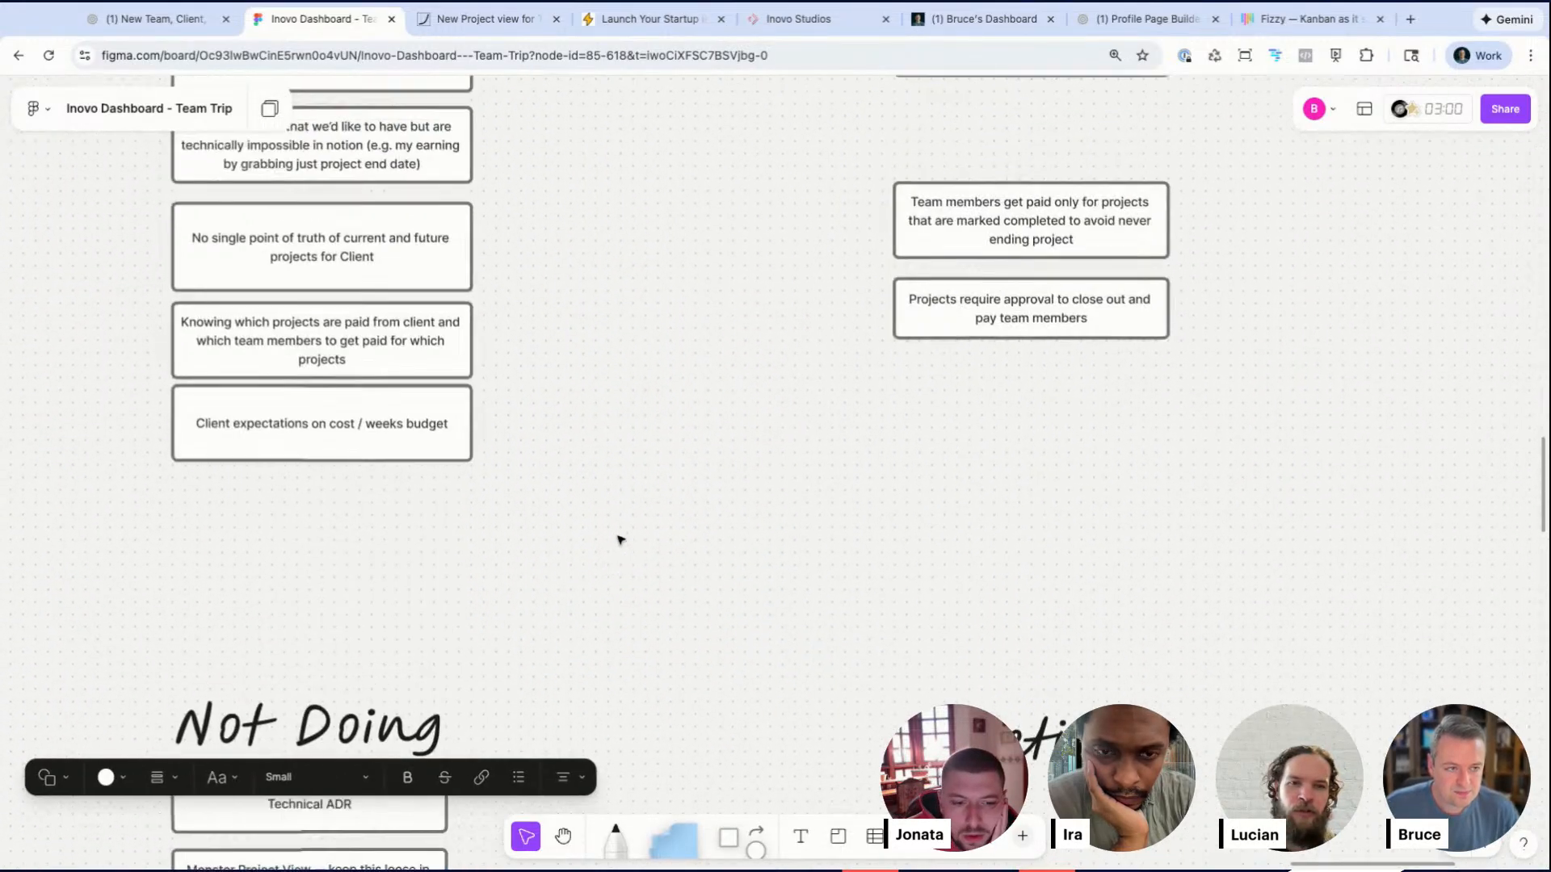
left_click_drag(917, 489, 917, 397)
left_click_drag(973, 574, 973, 477)
Step: Prefix the 'Team members get paid' note with a bold 'Process:' label
left_click(888, 386)
left_click(879, 380)
type("Process:")
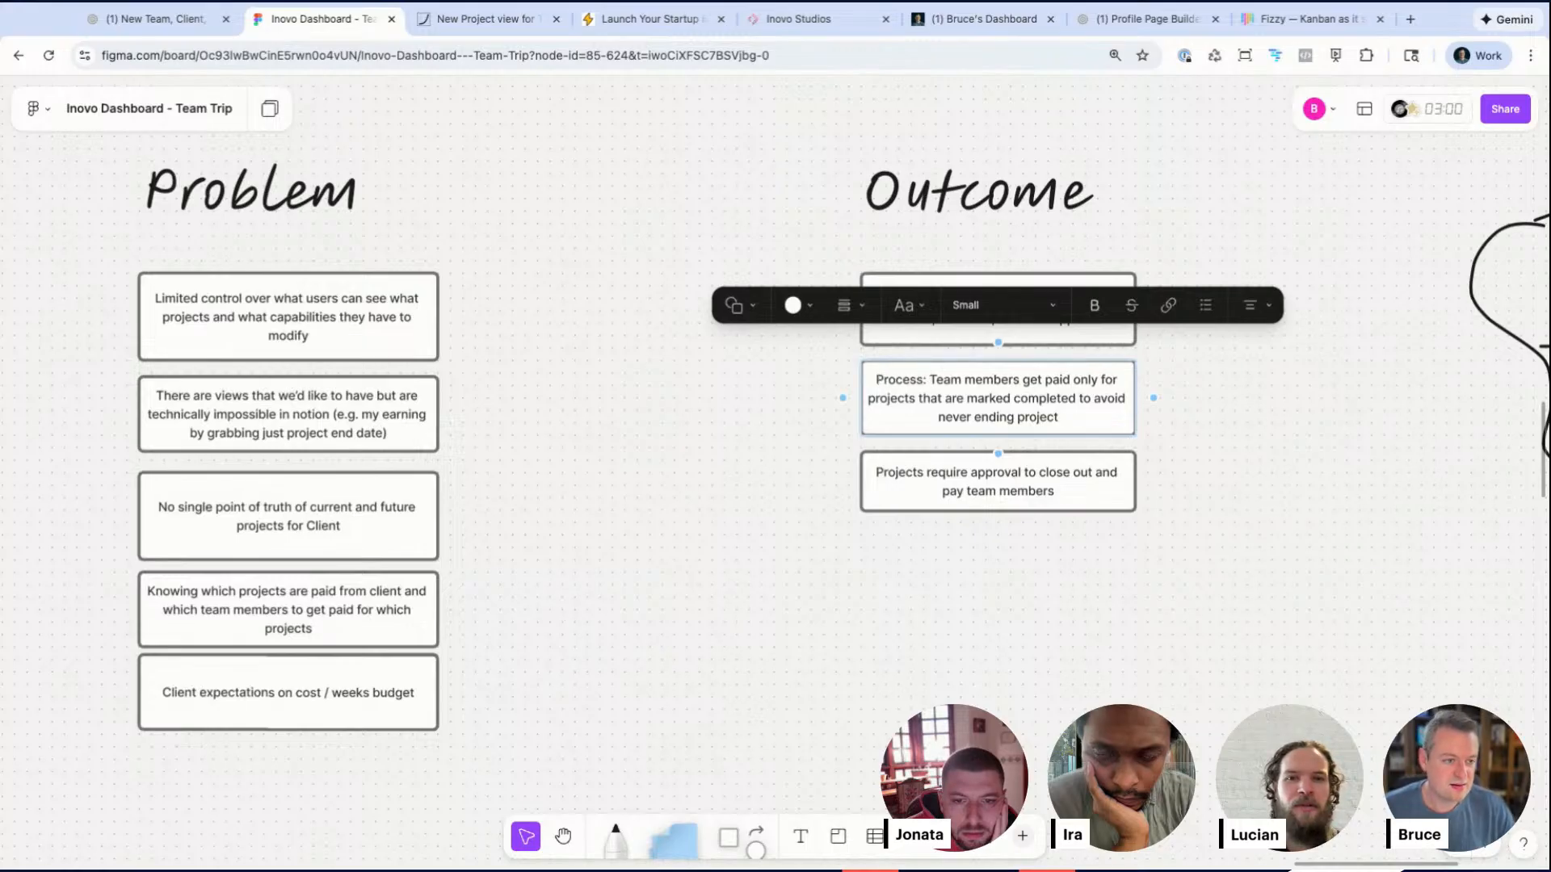
triple_click(917, 381)
key("ctrl+b")
left_click(927, 386)
triple_click(927, 384)
key("ctrl+b")
left_click(928, 379)
left_click_drag(928, 380, 841, 396)
key("ctrl+b")
Step: Move the Process note below the 'Projects require approval' note in the Outcome column
left_click(977, 531)
left_click(970, 397)
key("shift+Down")
key("shift+Down")
key("shift+Down")
key("shift+Down")
key("shift+Down")
key("shift+Down")
key("shift+Down")
key("shift+Down")
key("shift+Down")
key("shift+Down")
key("shift+Down")
key("shift+Down")
key("shift+Down")
key("shift+Down")
key("shift+Down")
key("shift+Down")
left_click_drag(1004, 444, 1006, 651)
key("shift+Up")
key("shift+Up")
key("shift+Up")
key("shift+Up")
key("shift+Up")
key("shift+Up")
key("shift+Up")
key("shift+Up")
key("shift+Up")
left_click(971, 559)
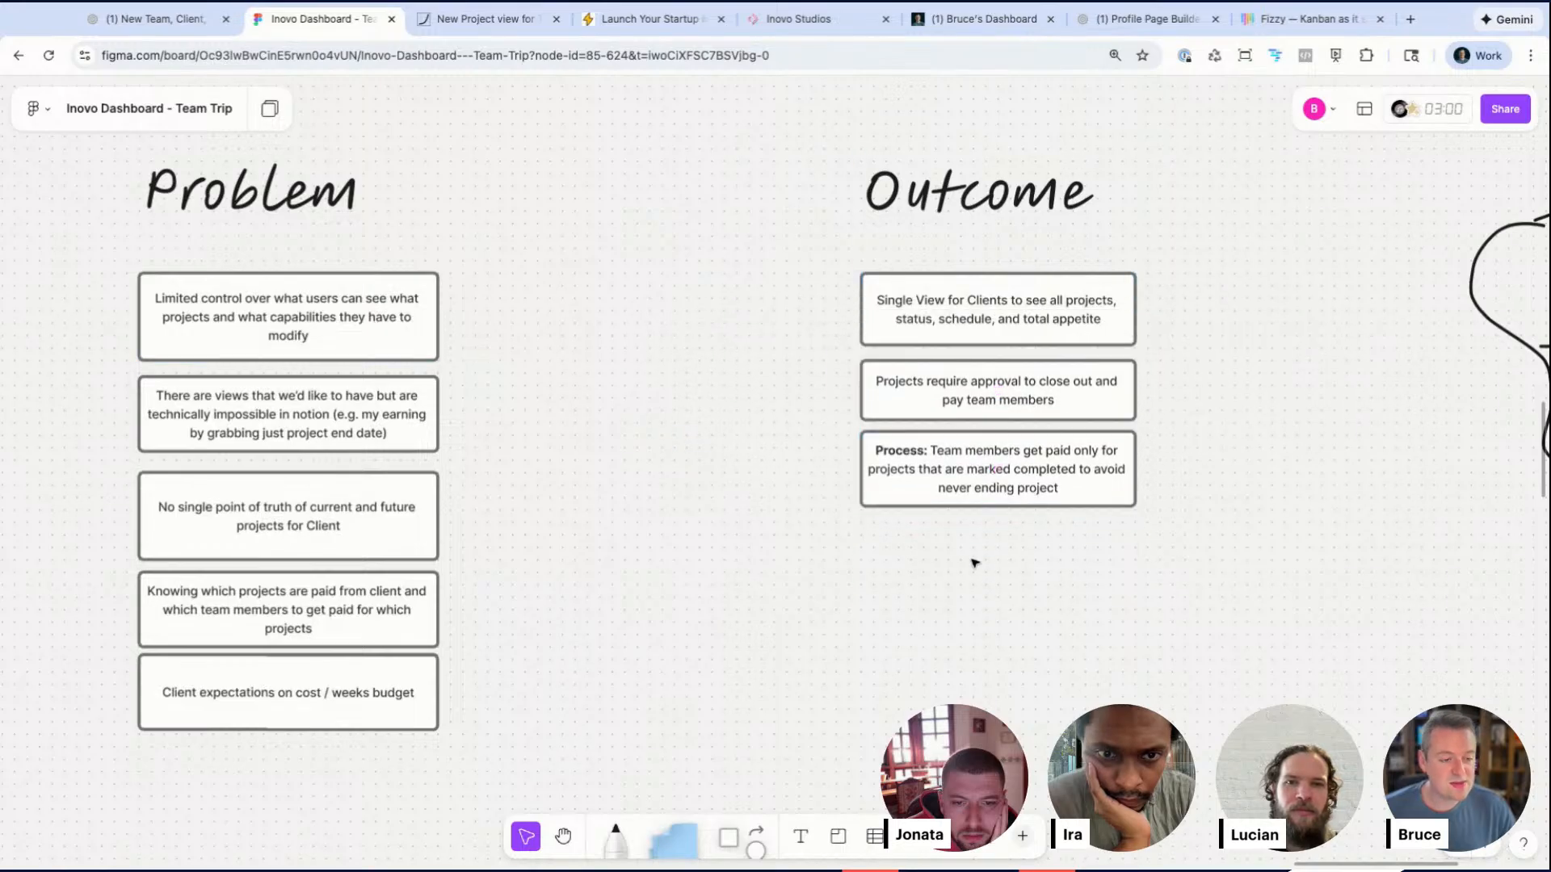
Step: Duplicate the 'Projects require approval' note and open the copy for text editing
left_click(931, 404)
double_click(925, 394)
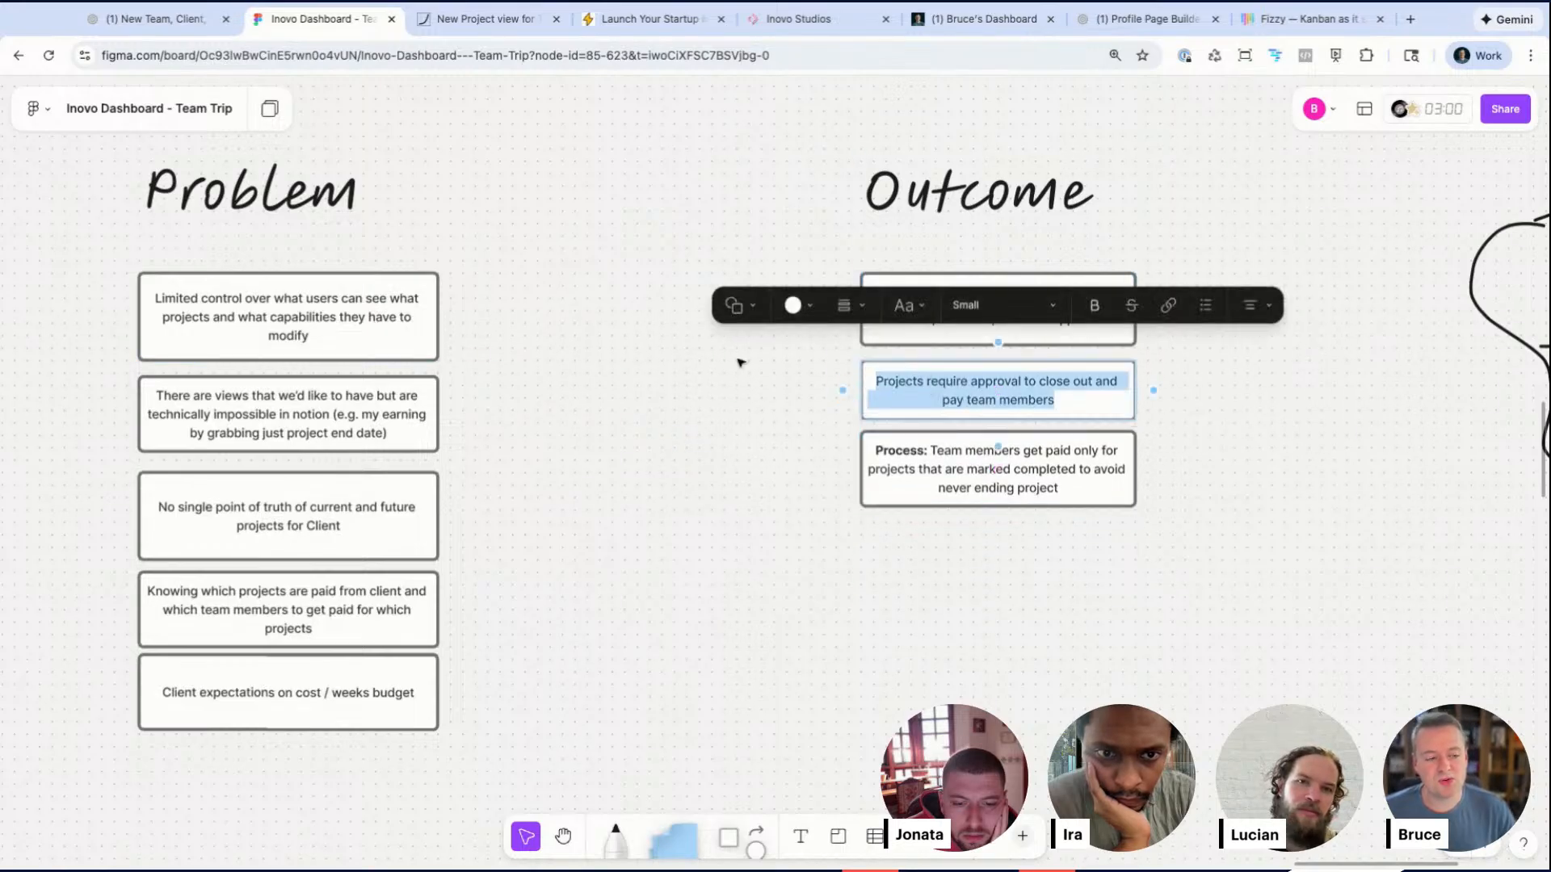
left_click(750, 409)
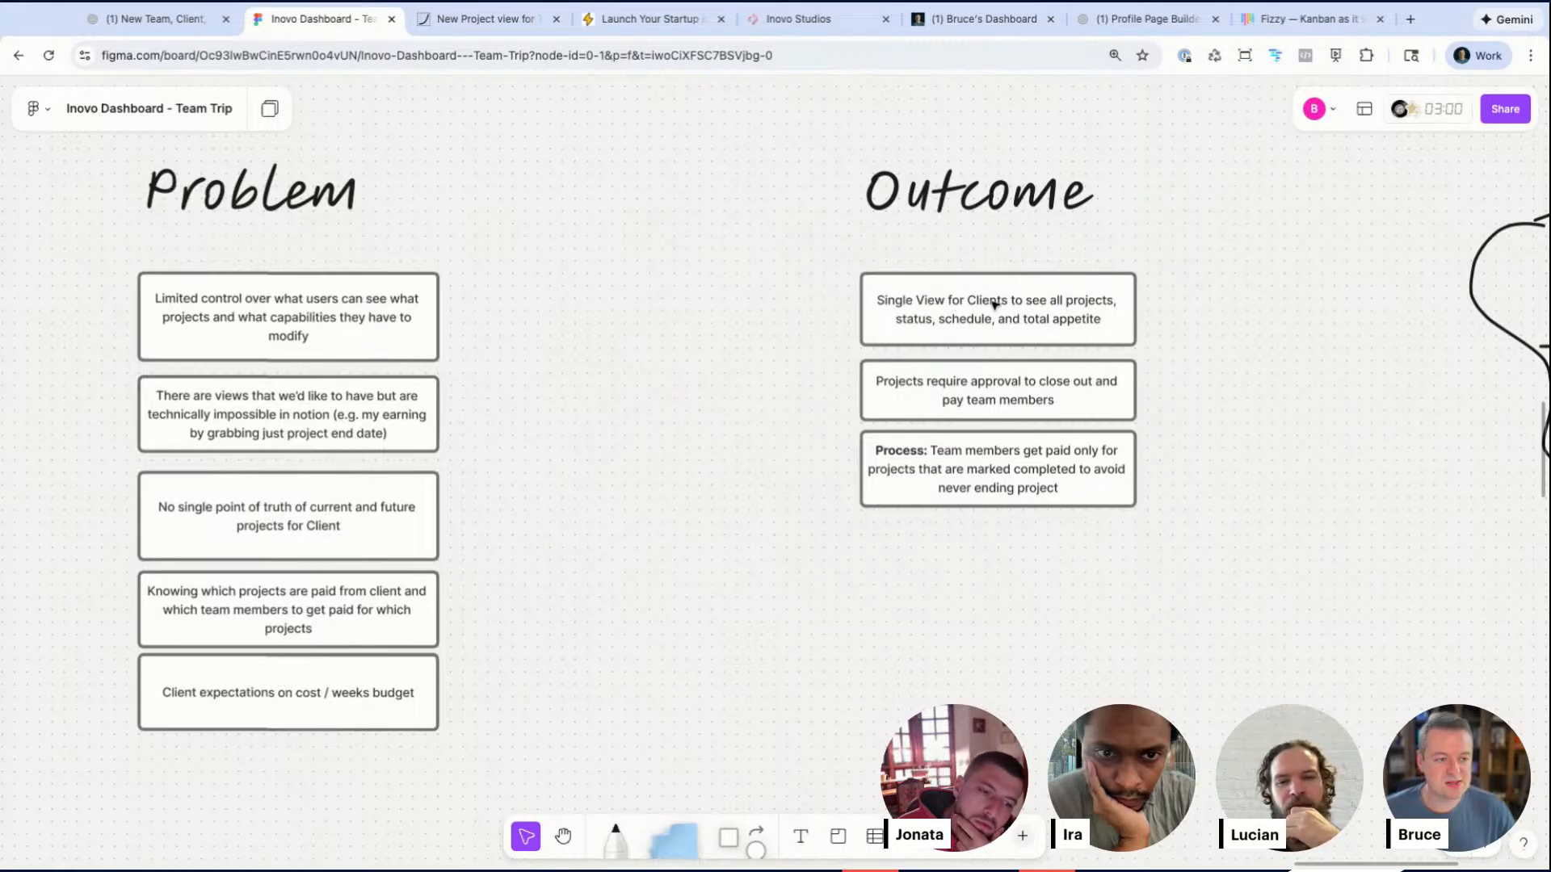
left_click_drag(853, 390, 942, 492)
left_click_drag(1058, 401, 1118, 404)
left_click(1177, 481)
double_click(1026, 378)
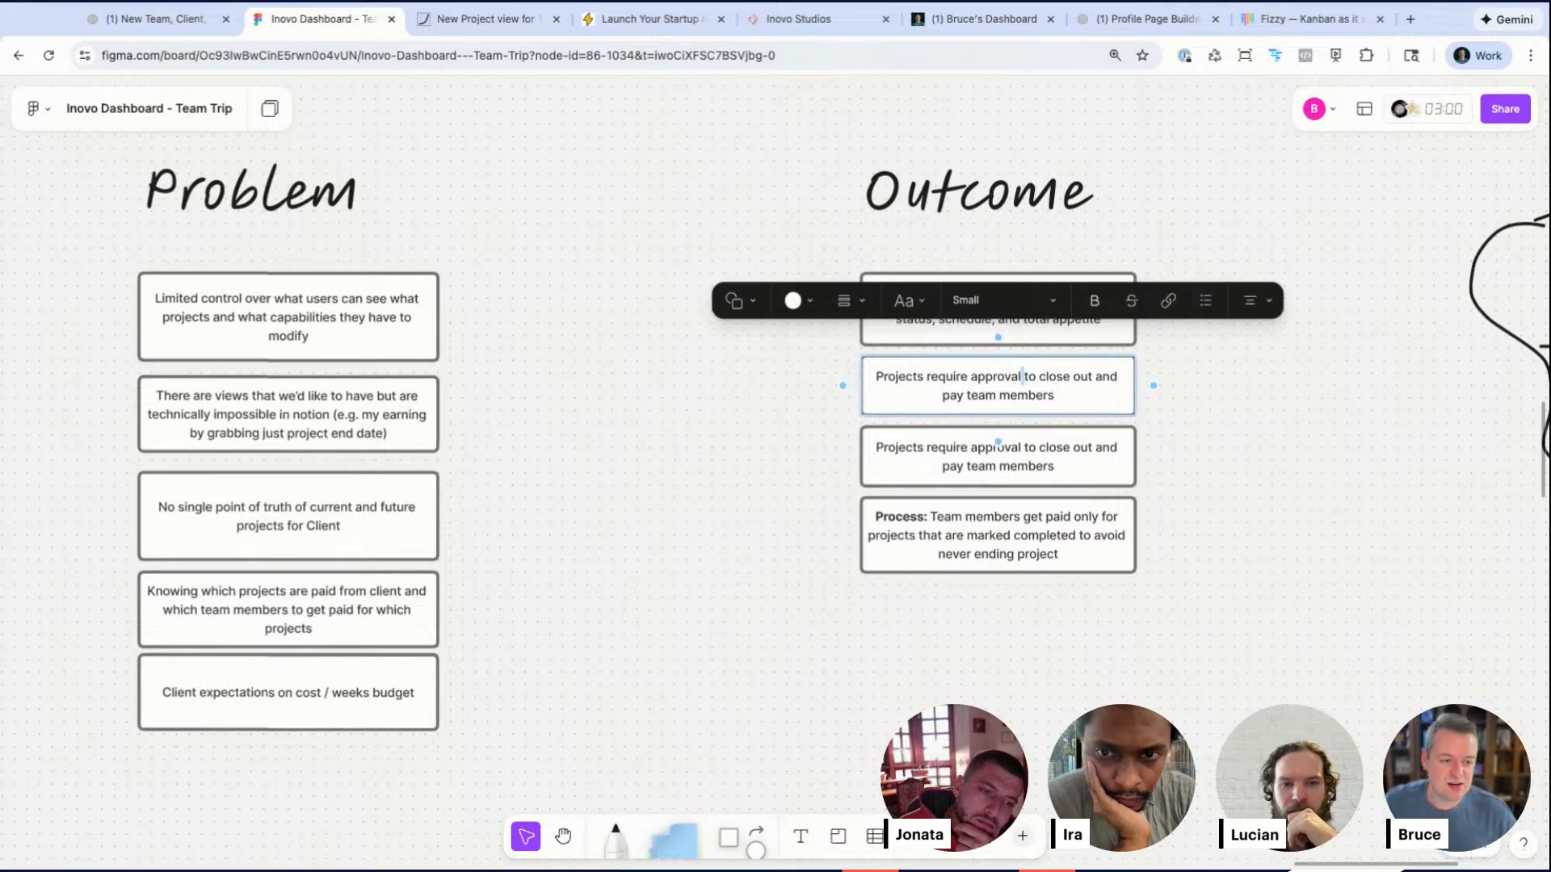
Step: Replace the copy's text with 'A way for clients to approve projects before work and move to completed after "in review"'
key("super+a")
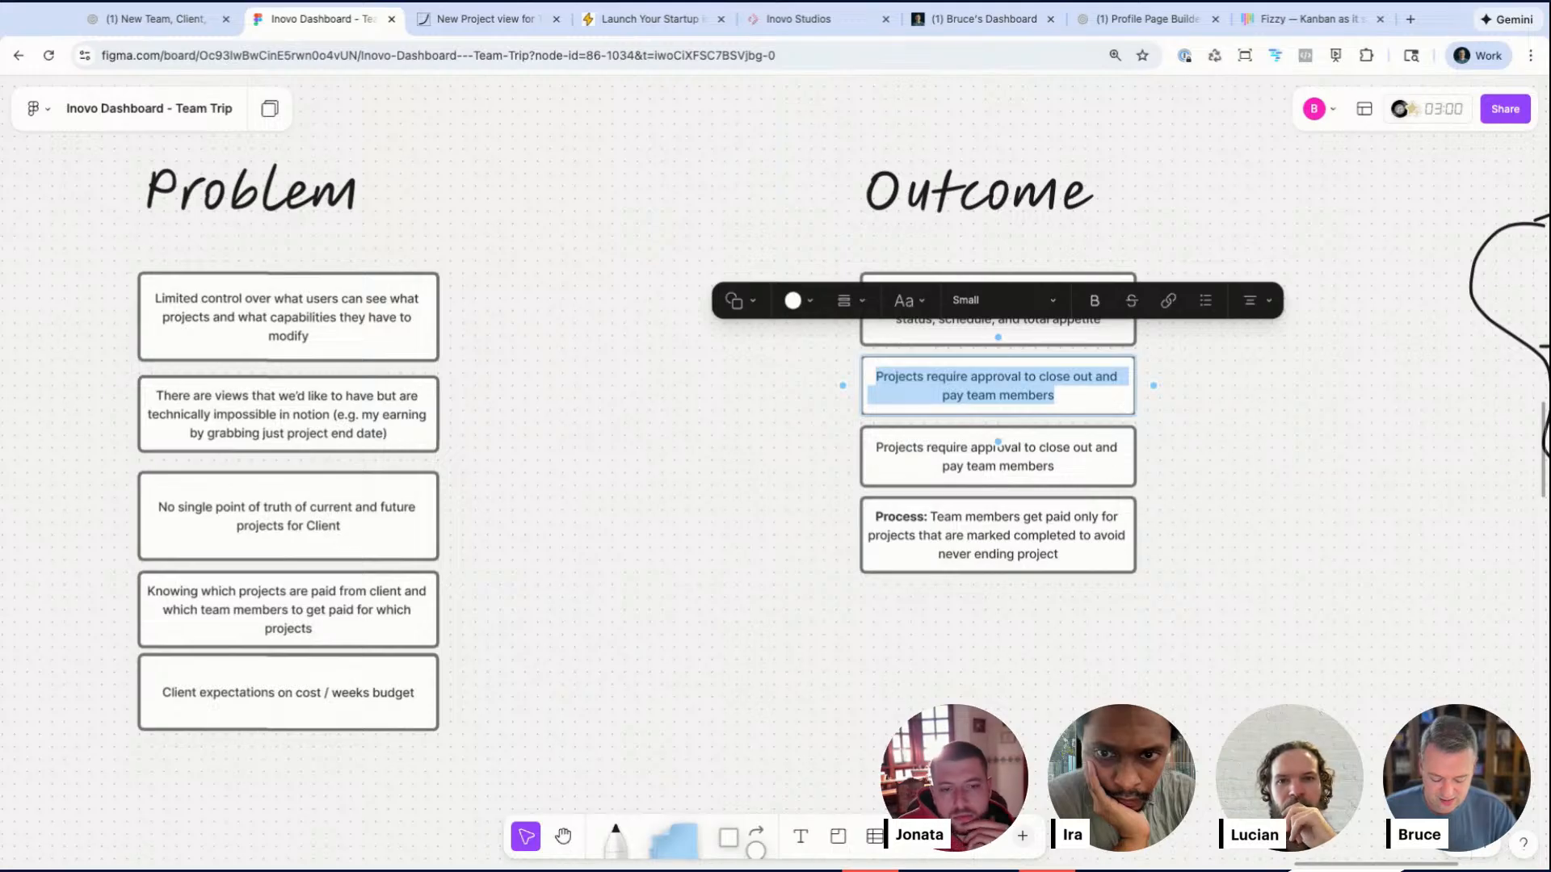
type("Tool")
key("super+a")
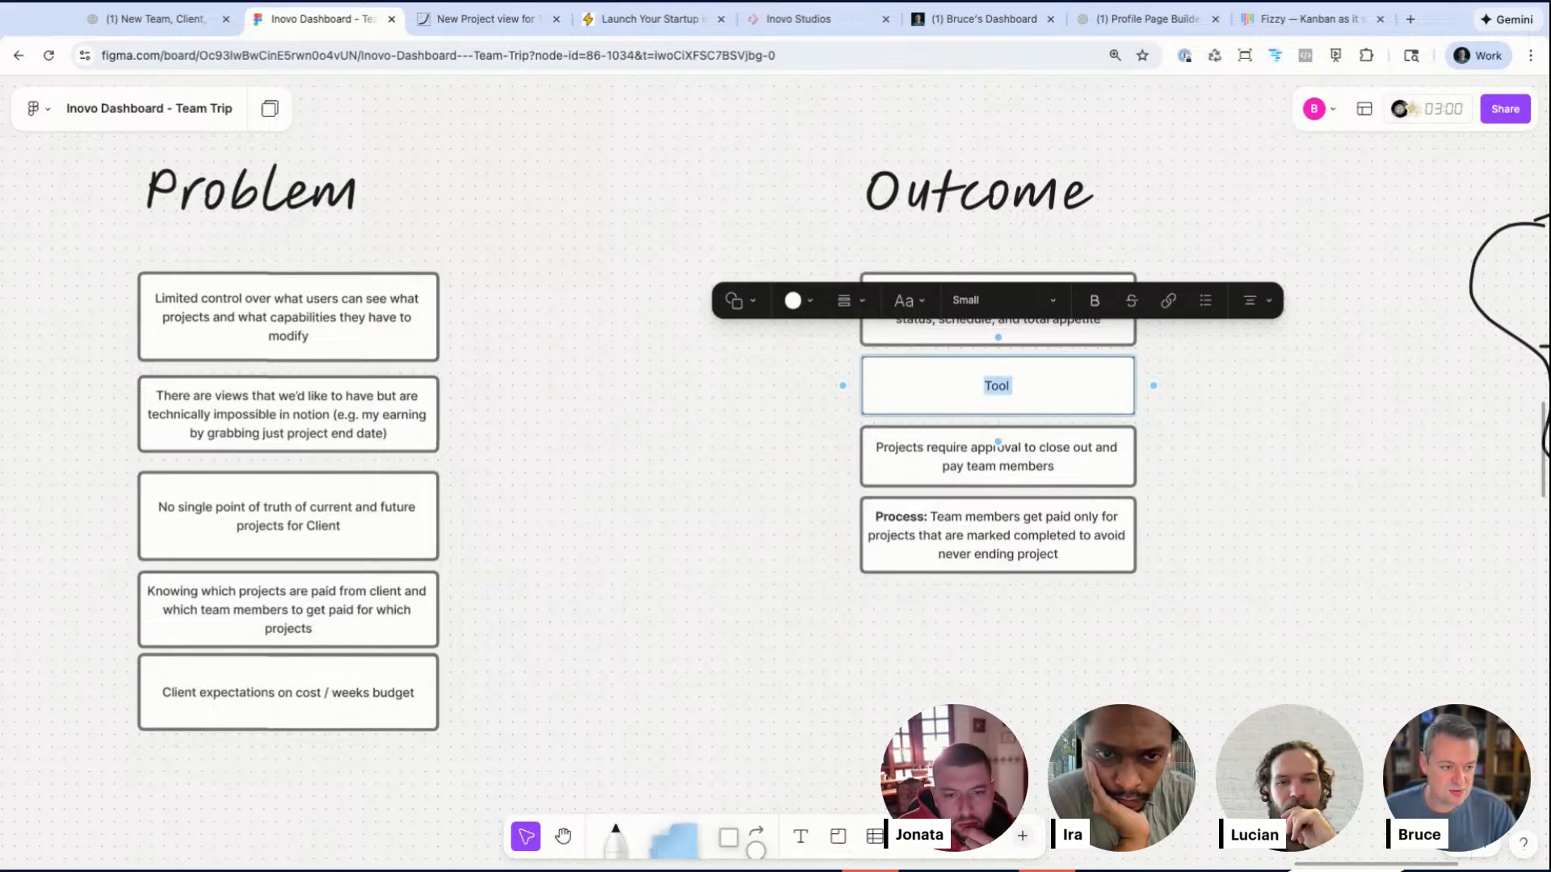
type("A way for clients to ")
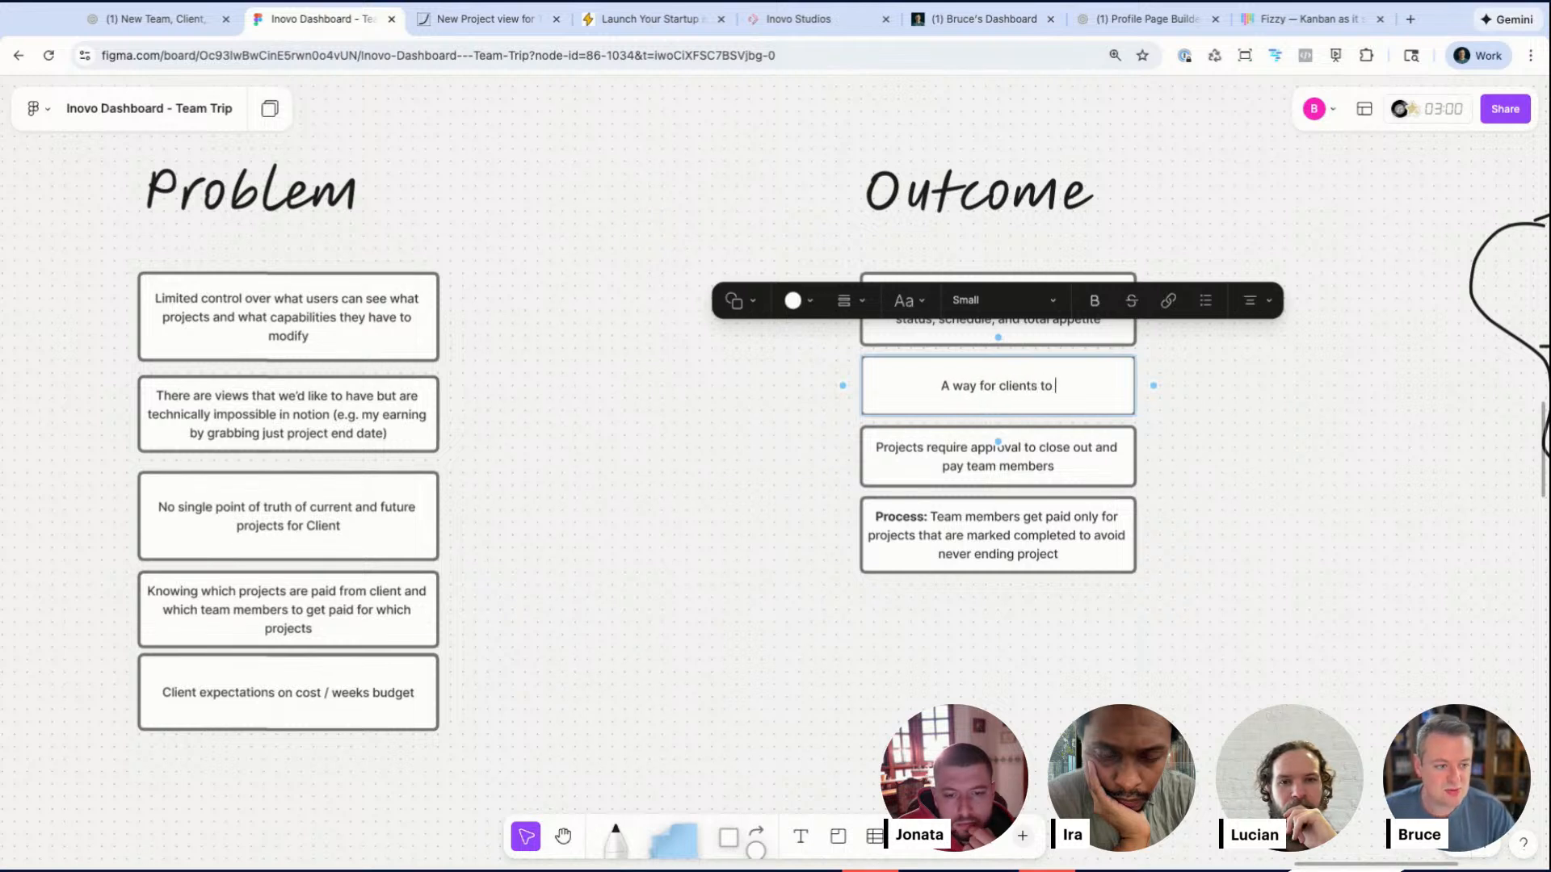
type("approv")
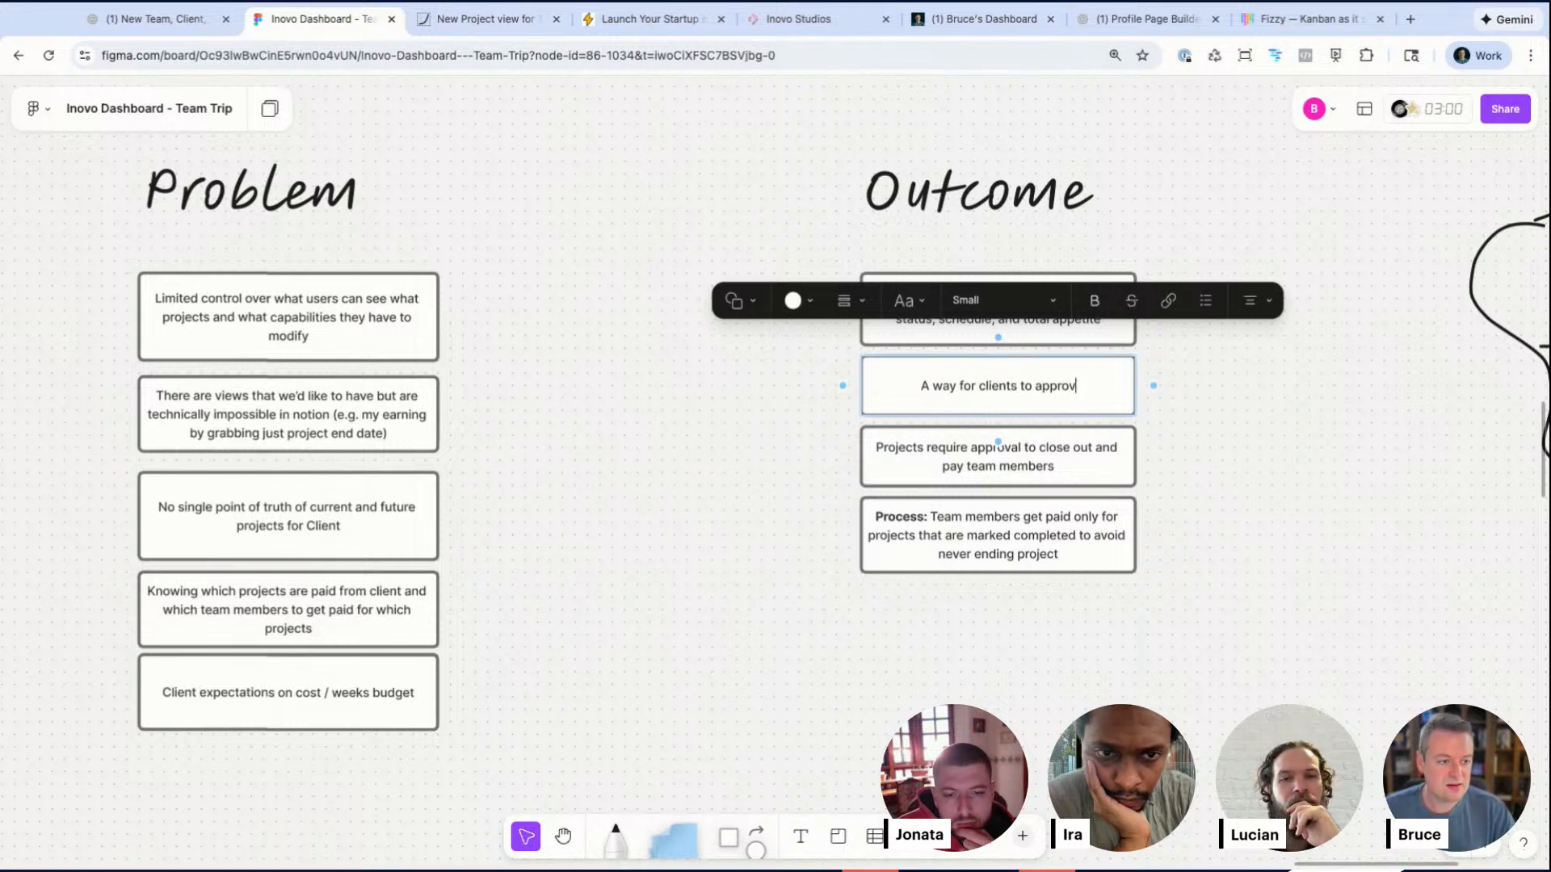
type("e projects before wor")
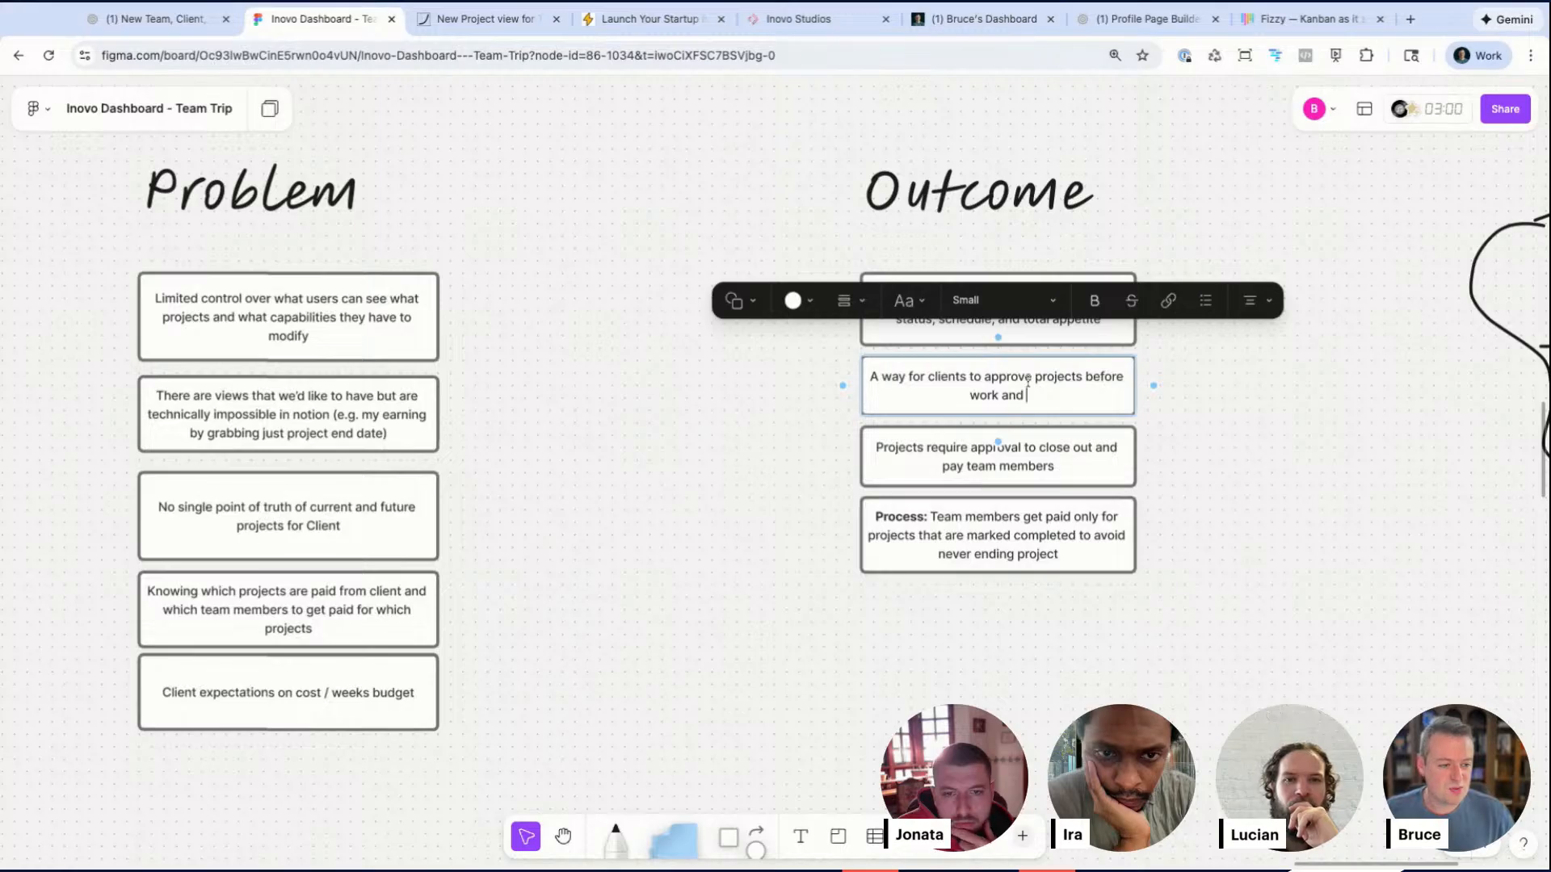
type("k and ")
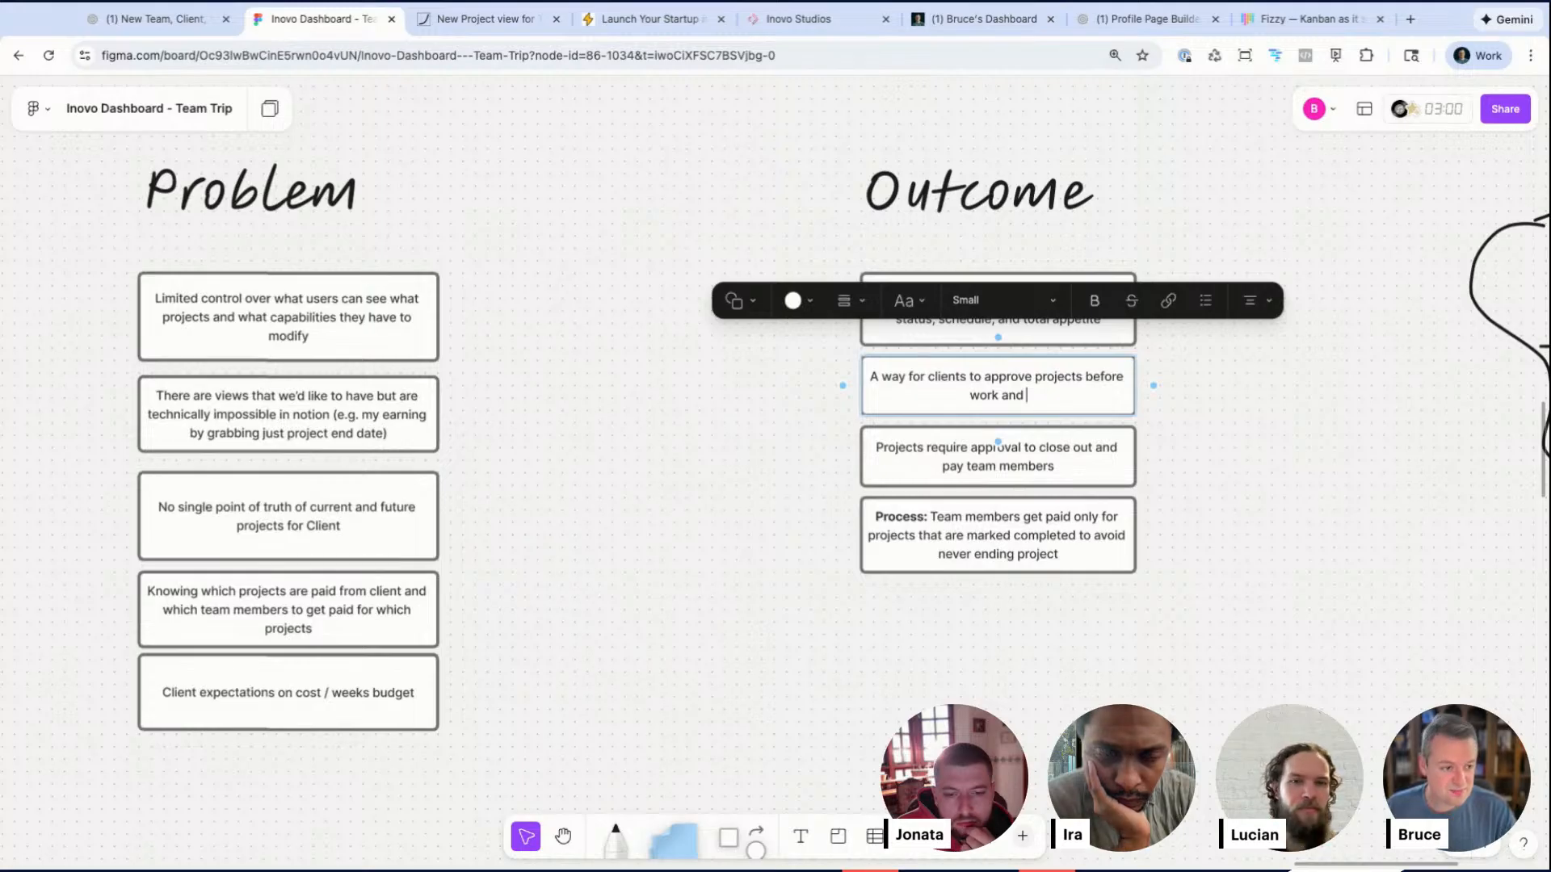
type("after")
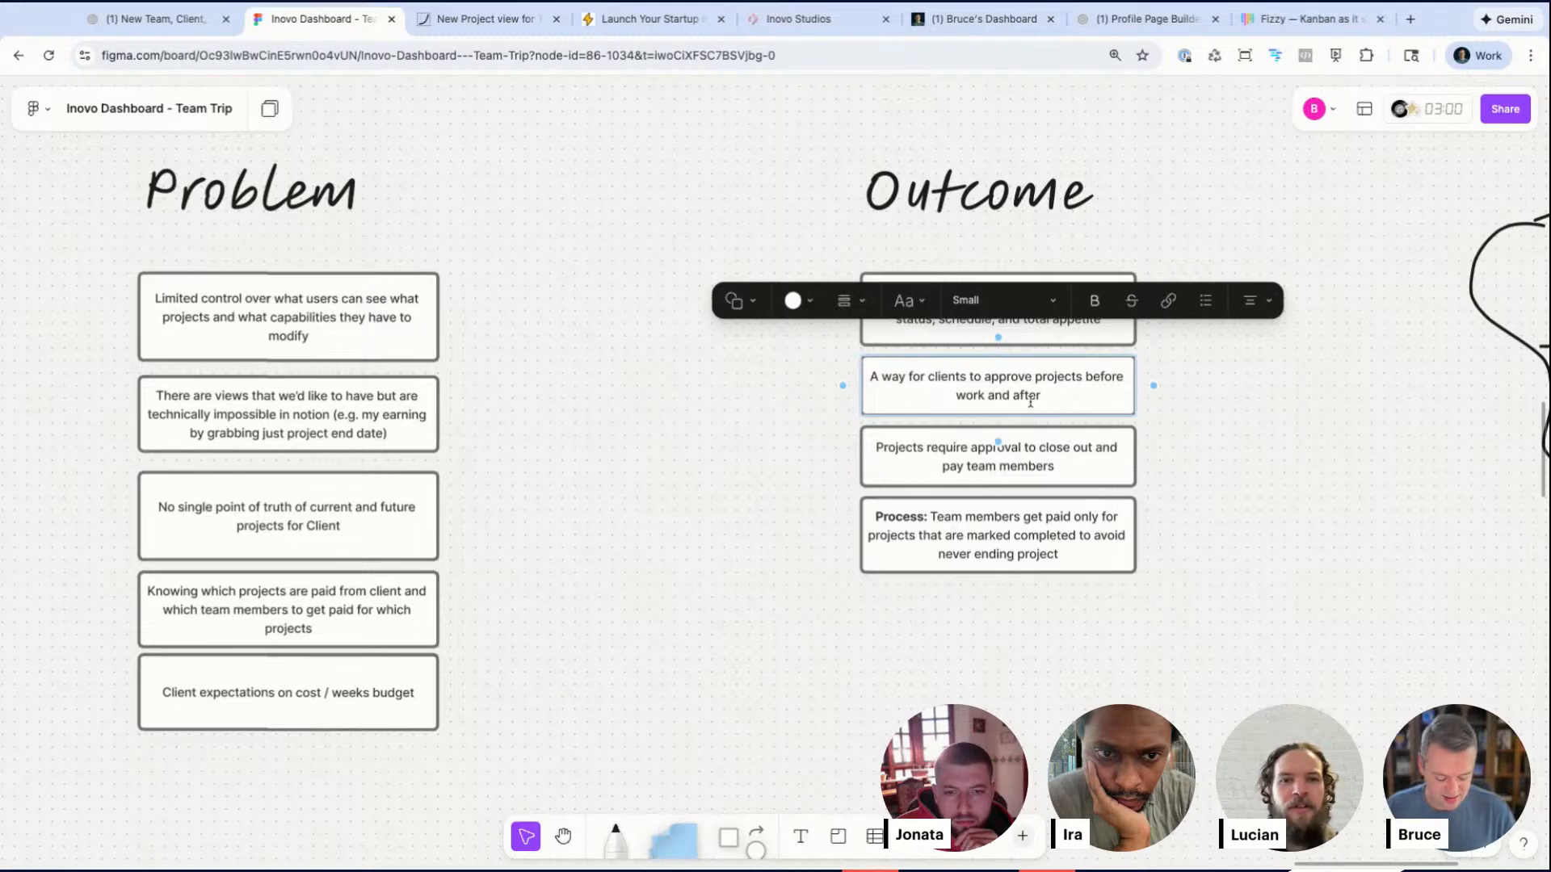
key("Up")
type("/fund")
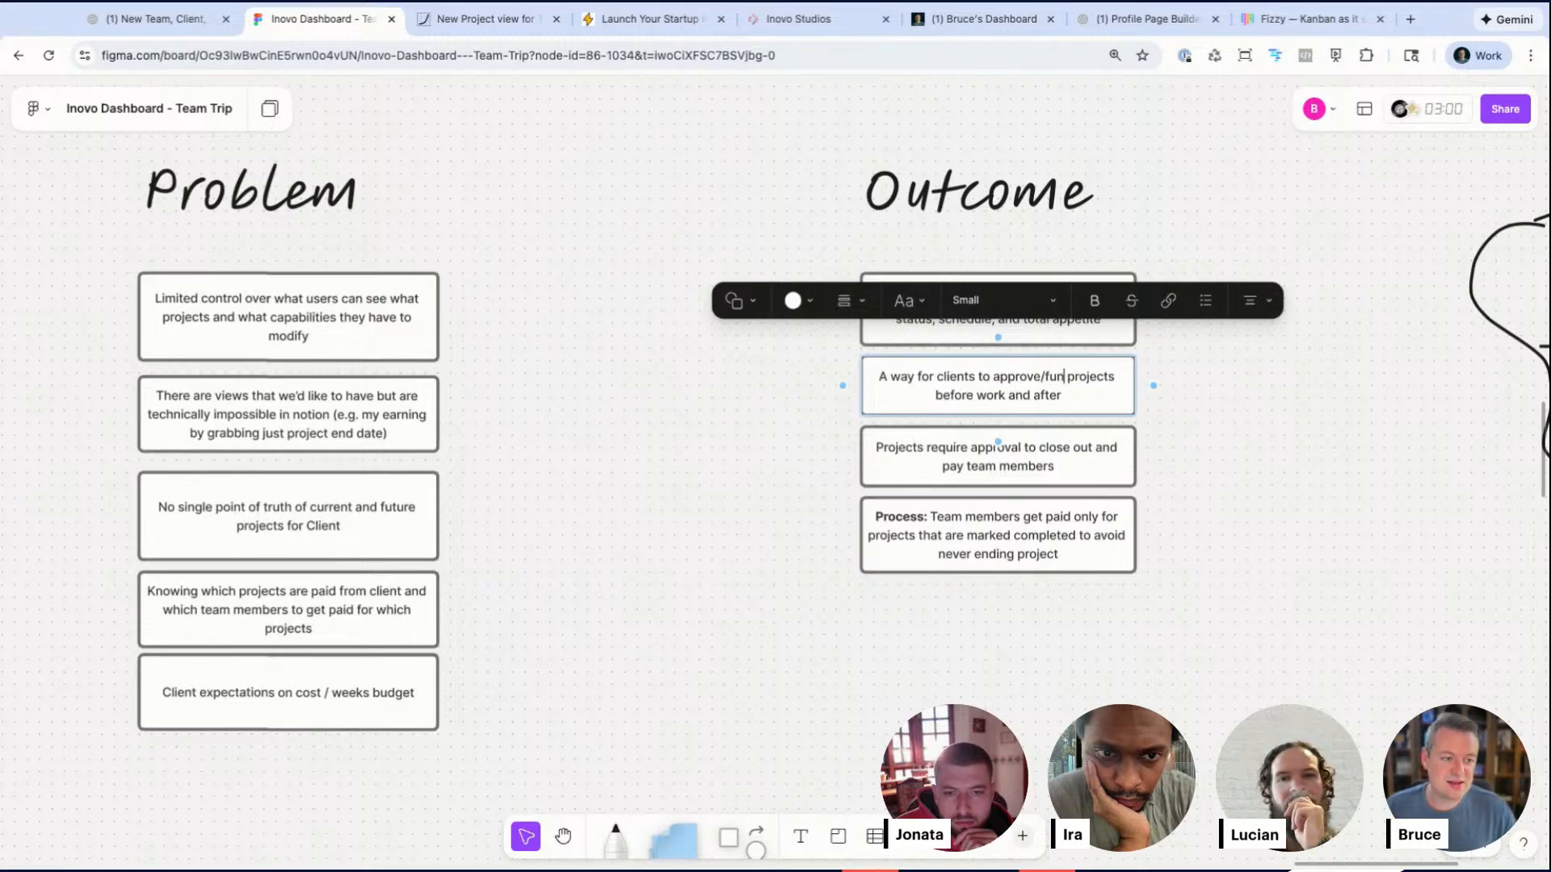
key("BackSpace")
key("BackSpace")
key("BackSpace")
key("BackSpace")
key("BackSpace")
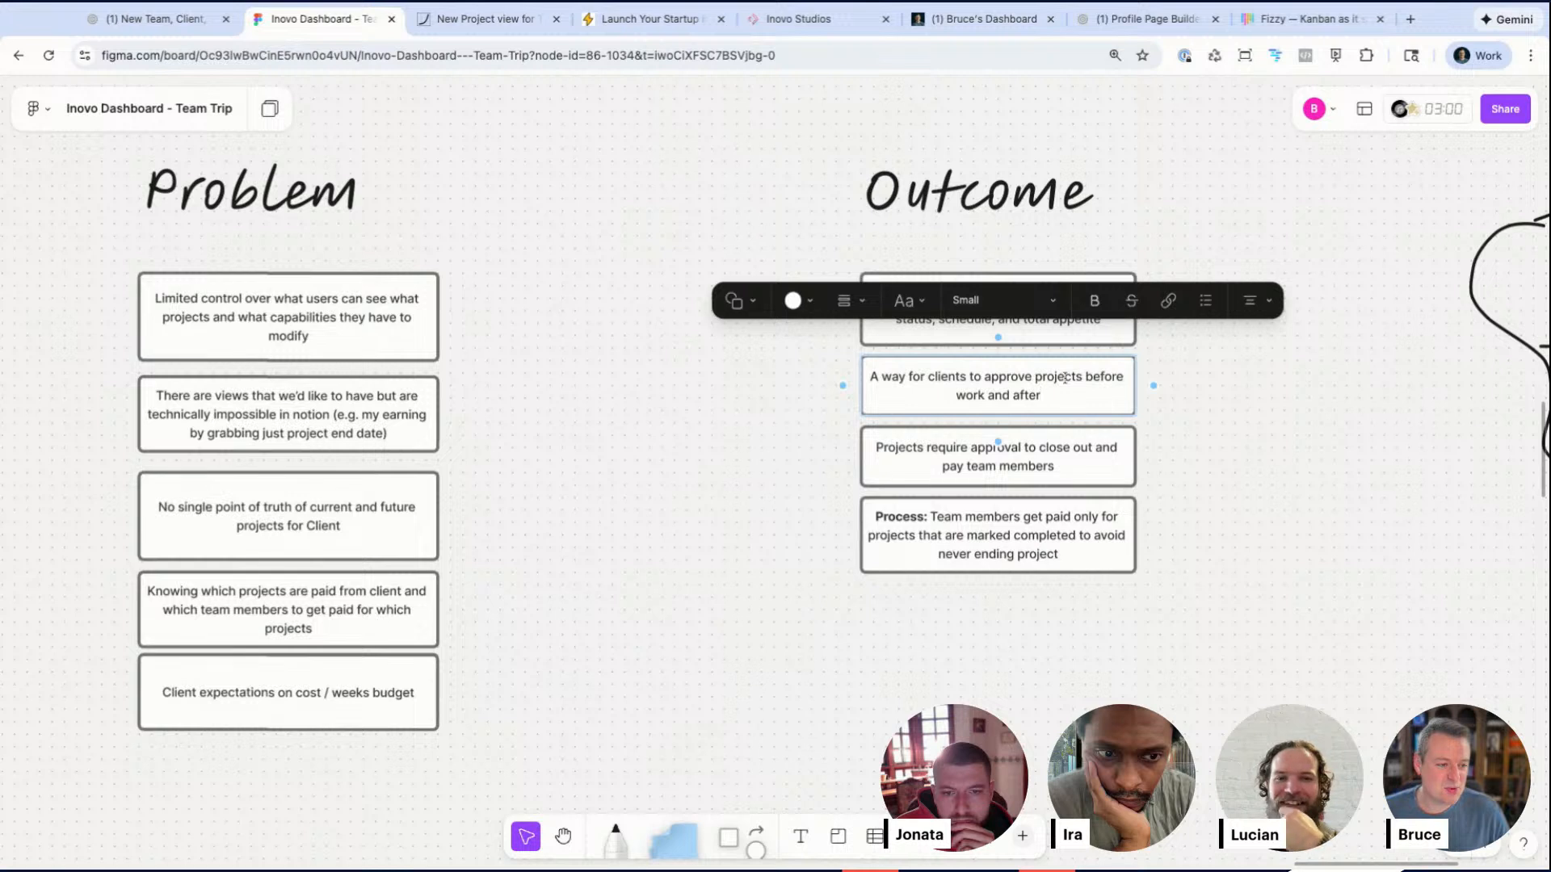
key("BackSpace")
key("BackSpace")
key("BackSpace")
key("BackSpace")
key("BackSpace")
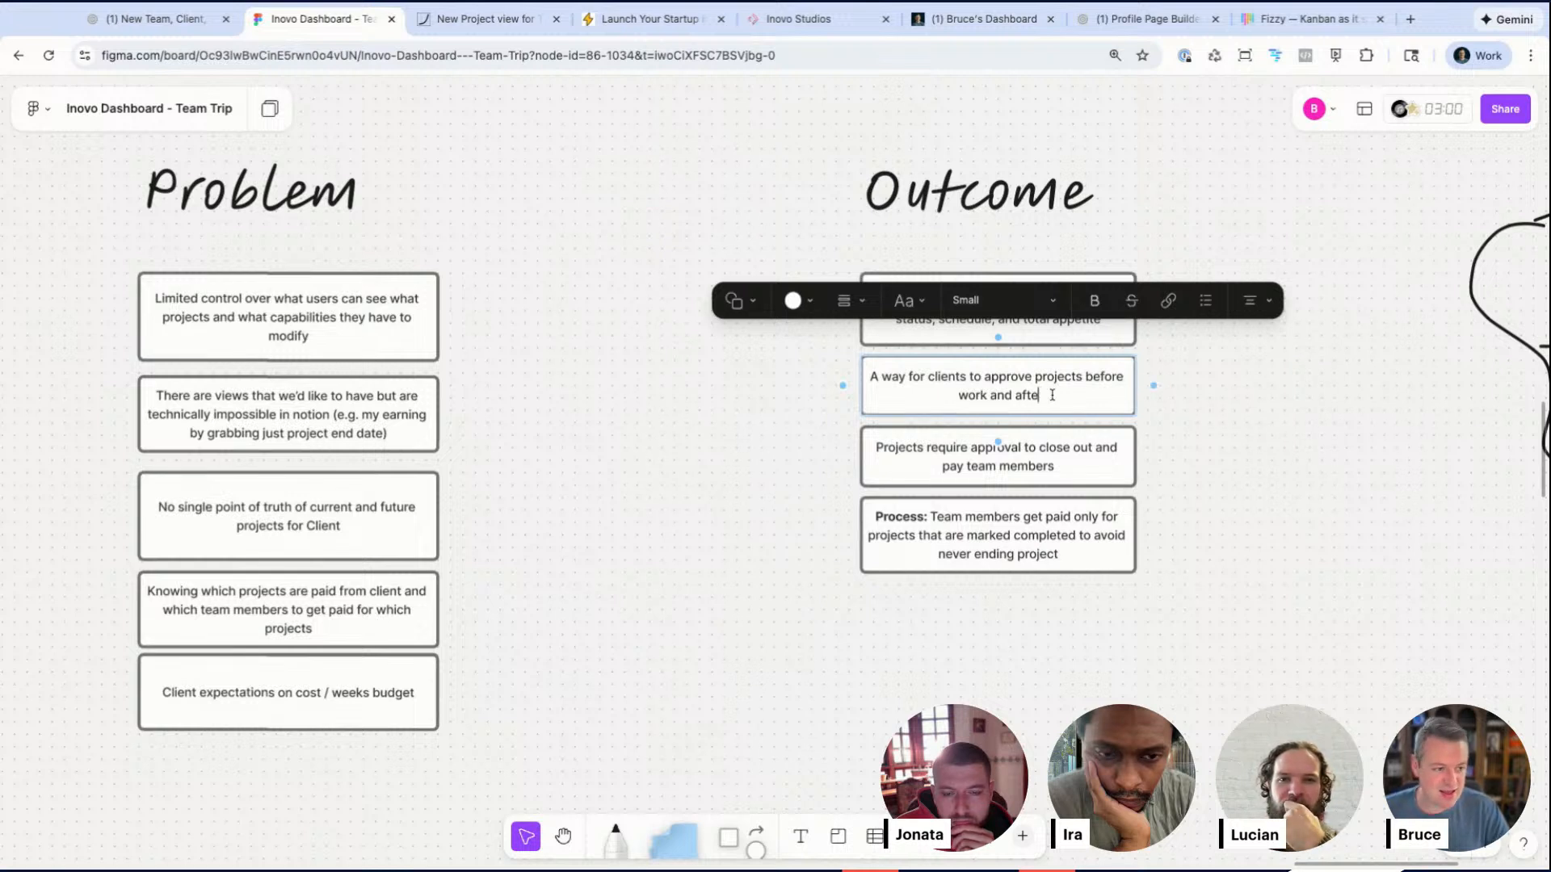
type("move ")
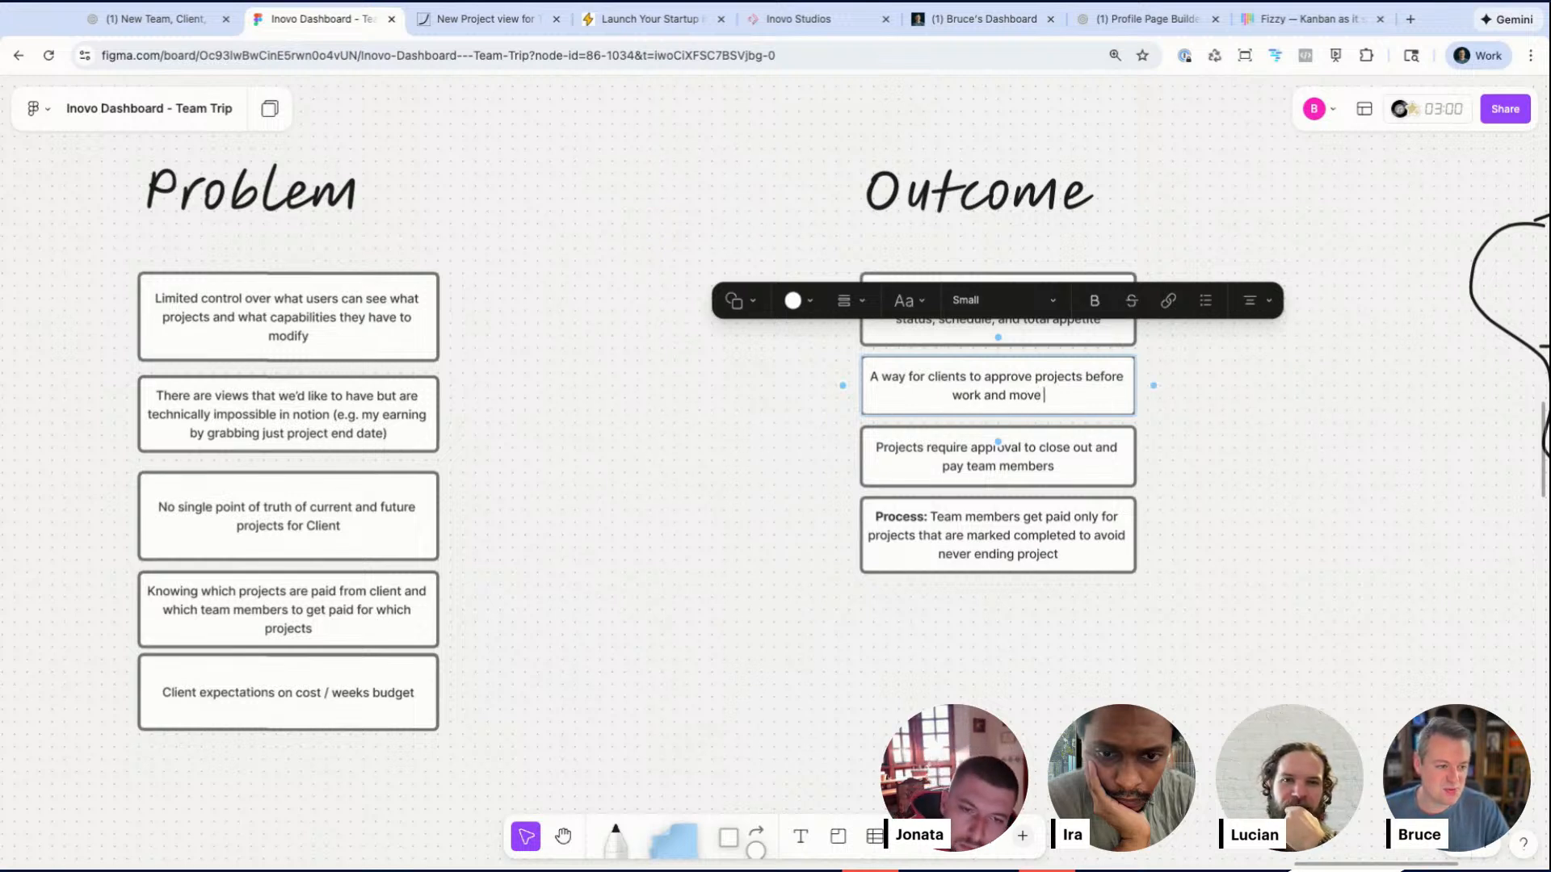
type("to completed after \"")
type("in review\"")
Step: Reposition the approval and Process notes beneath the new client-approval note
left_click(1188, 459)
left_click(1043, 411)
left_click_drag(1001, 416, 1001, 431)
left_click(1232, 487)
left_click_drag(807, 485, 989, 599)
left_click_drag(1108, 468, 1115, 512)
left_click(1230, 492)
left_click(1145, 480)
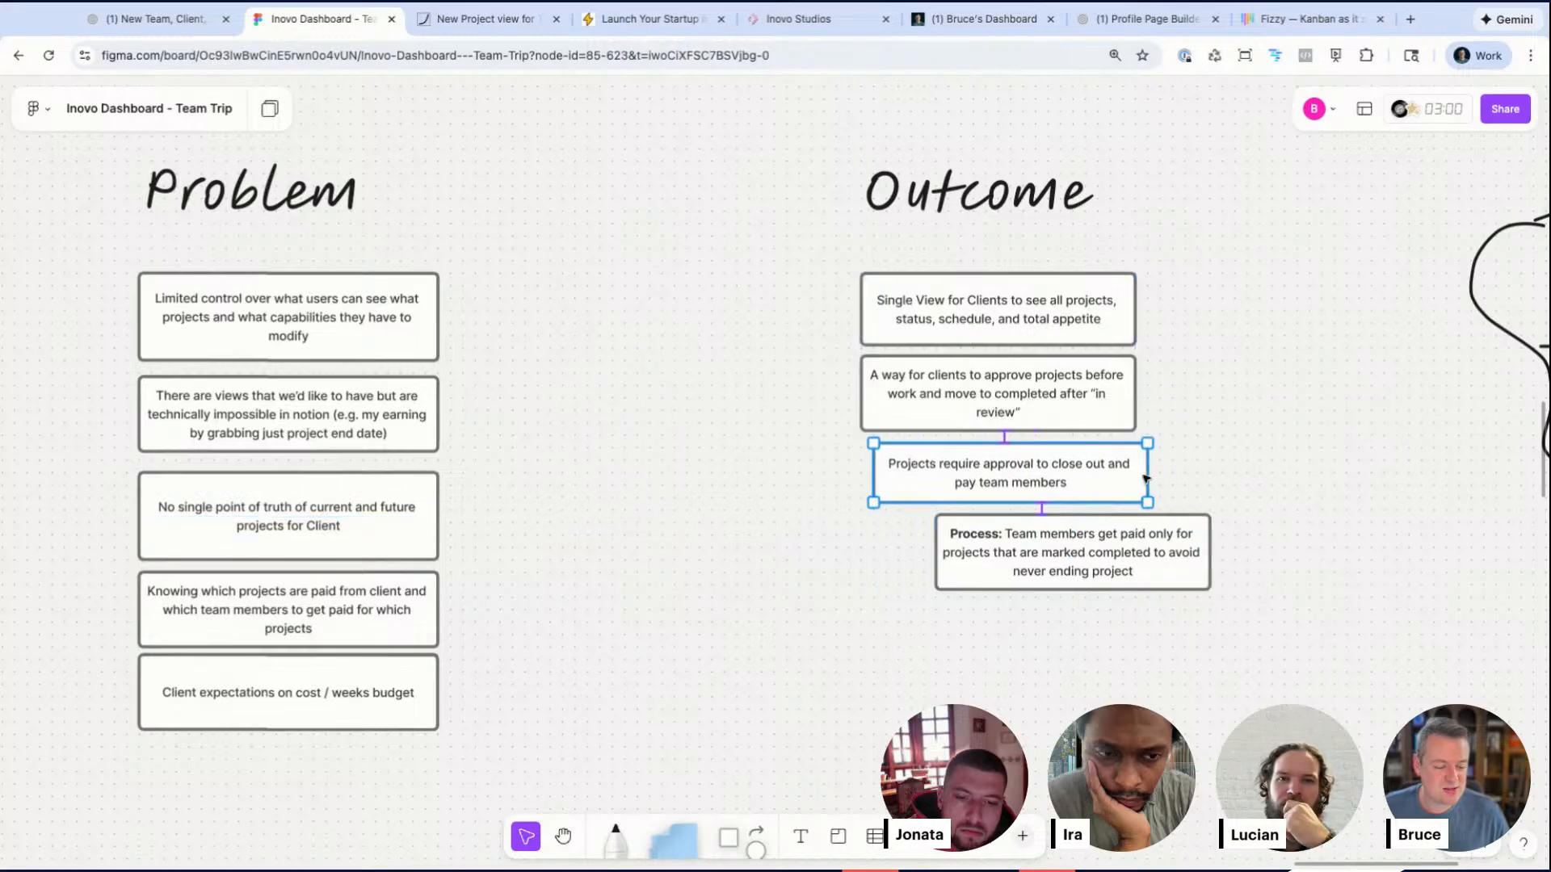
Step: Navigate the canvas to examine the embedded Projects schedule board again
left_click(992, 543)
scroll(992, 543, "down", 5)
scroll(991, 543, "down", 10)
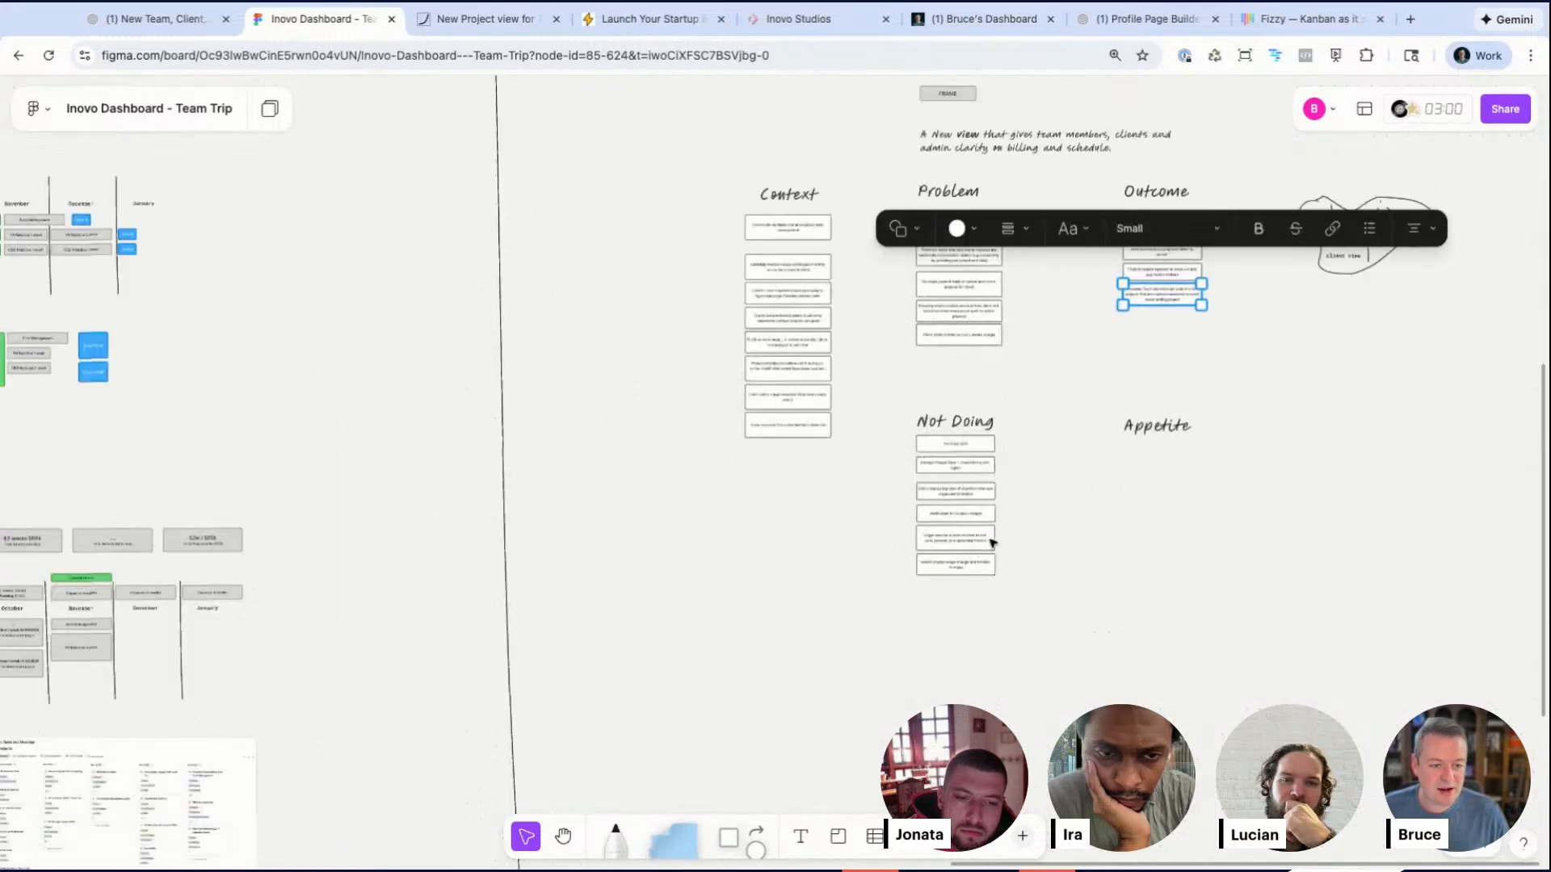
scroll(992, 543, "left", 5)
scroll(992, 543, "up", 3)
scroll(620, 285, "up", 1)
scroll(620, 286, "left", 6)
scroll(620, 286, "down", 2)
scroll(619, 286, "right", 5)
scroll(620, 286, "up", 2)
scroll(619, 287, "left", 12)
scroll(620, 287, "down", 2)
scroll(619, 287, "left", 4)
scroll(371, 325, "up", 15)
scroll(371, 325, "up", 2)
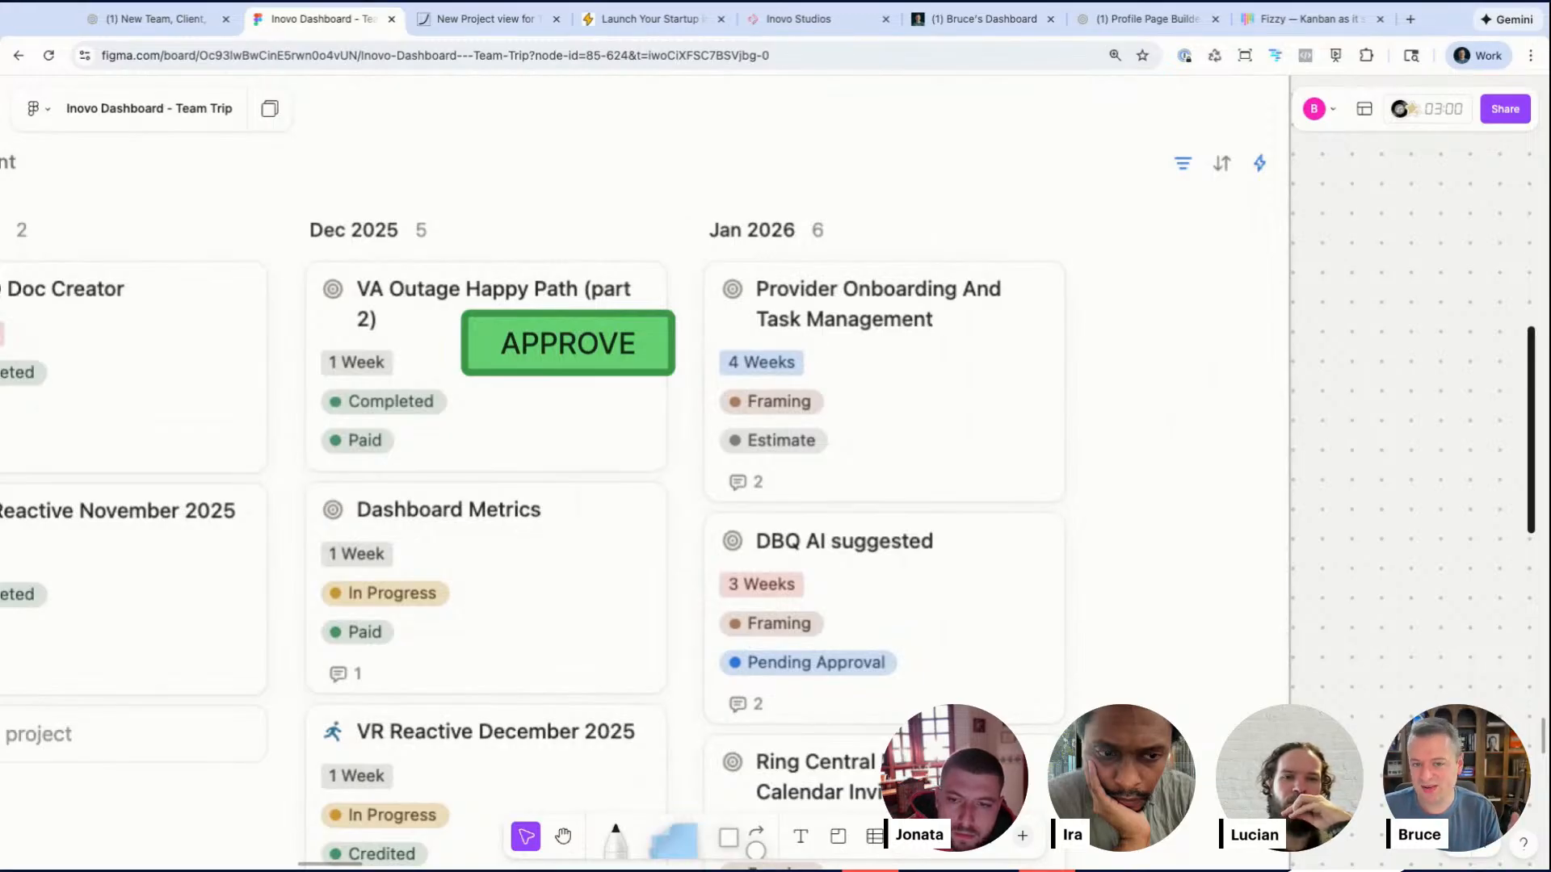
scroll(522, 351, "down", 5)
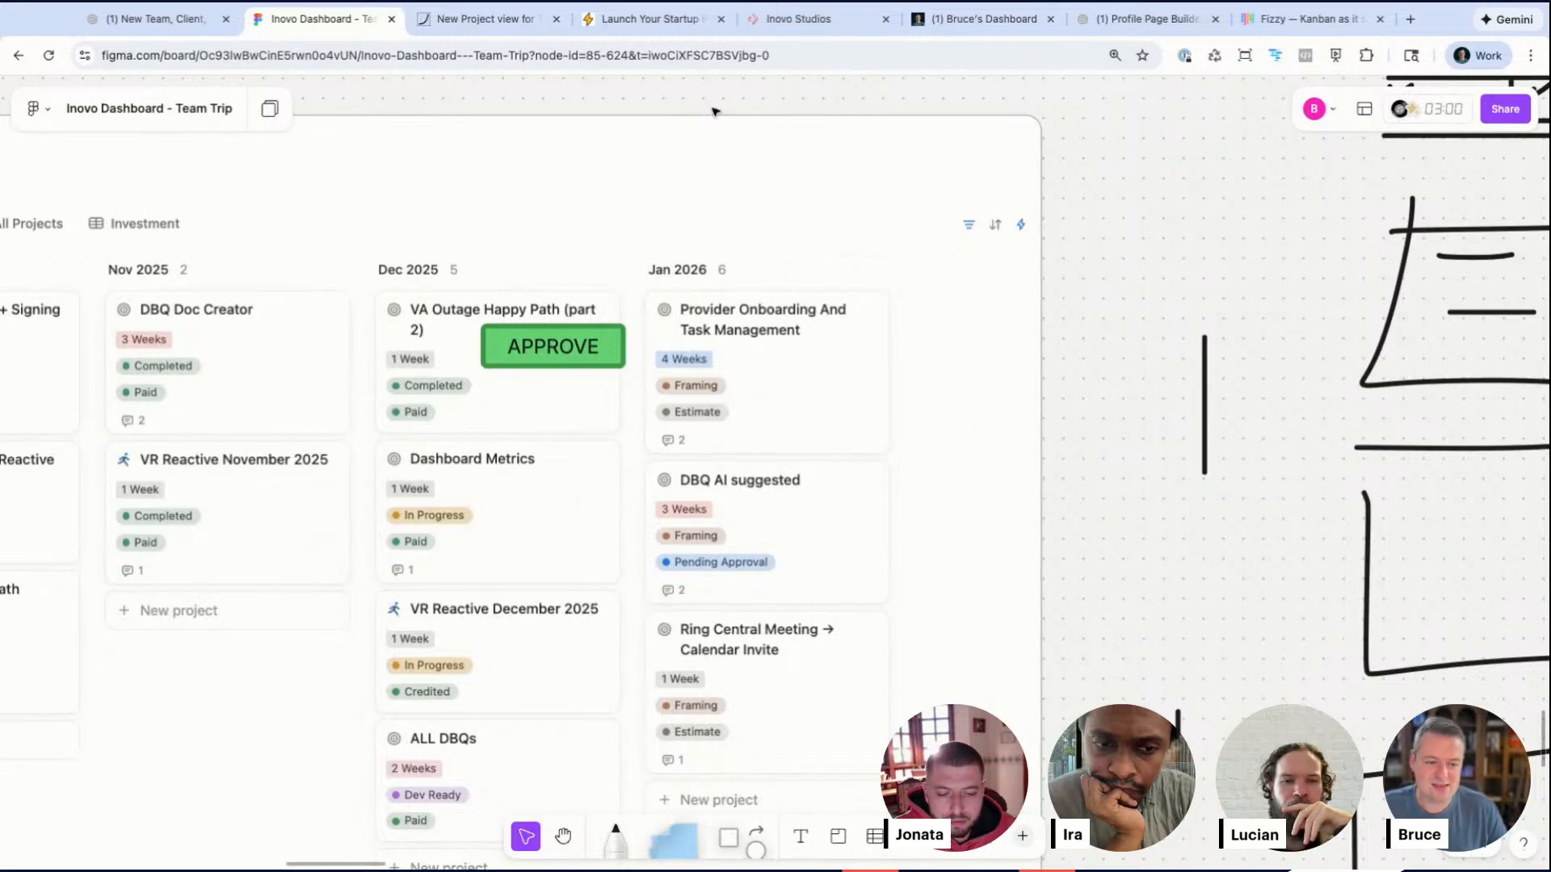
Step: Zoom out from the embedded Projects schedule board to survey the whole pitch board
left_click(544, 351)
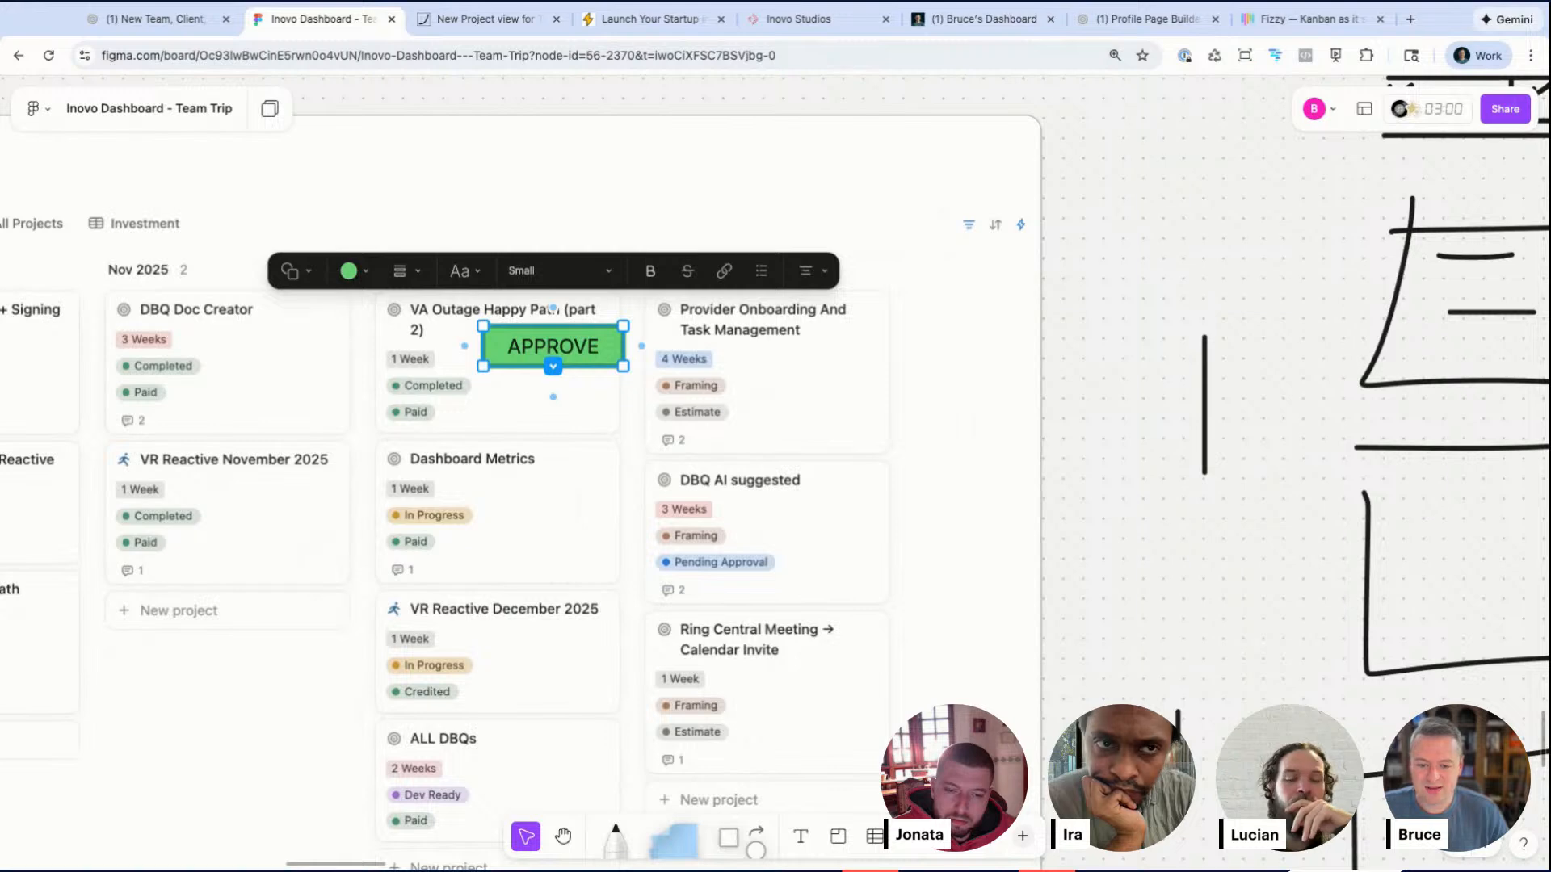
left_click(1056, 460)
scroll(1055, 461, "down", 5)
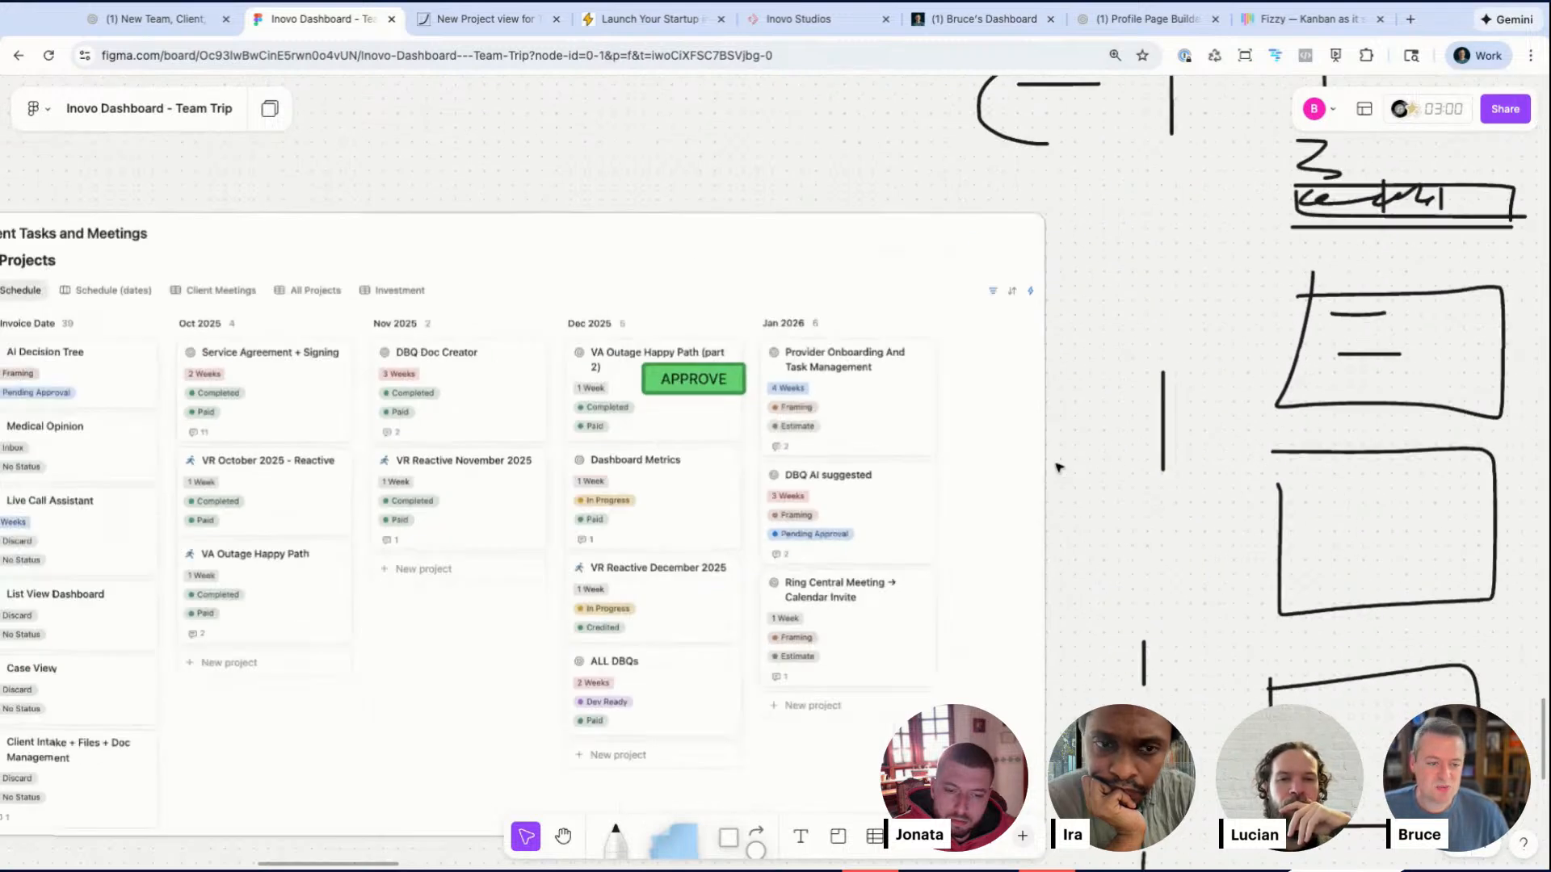
left_click(767, 406)
scroll(769, 407, "right", 15)
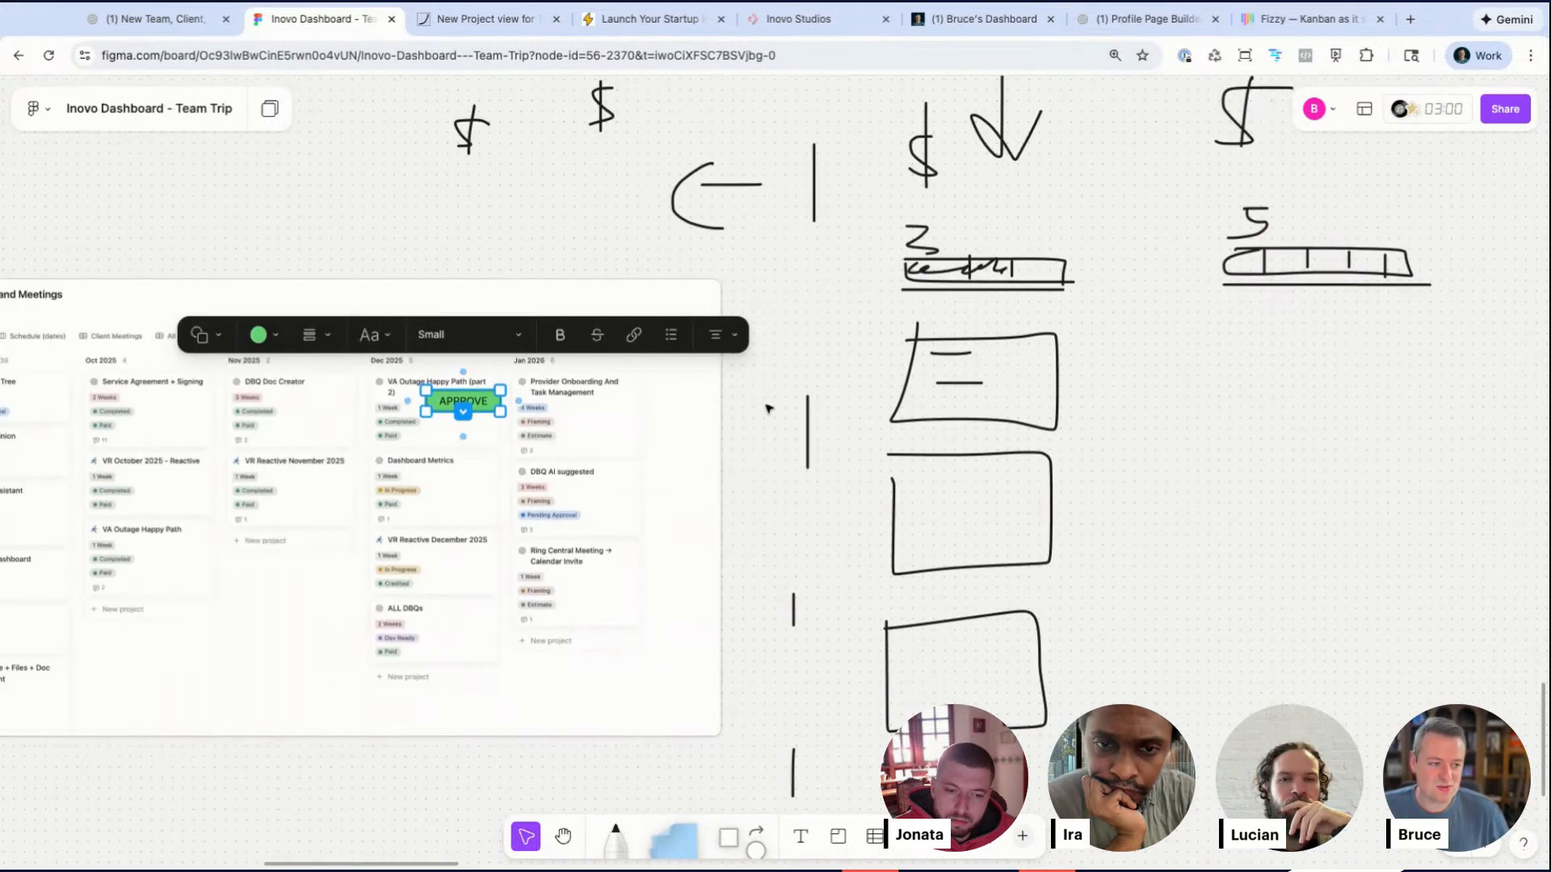
scroll(769, 408, "down", 5)
scroll(769, 408, "right", 5)
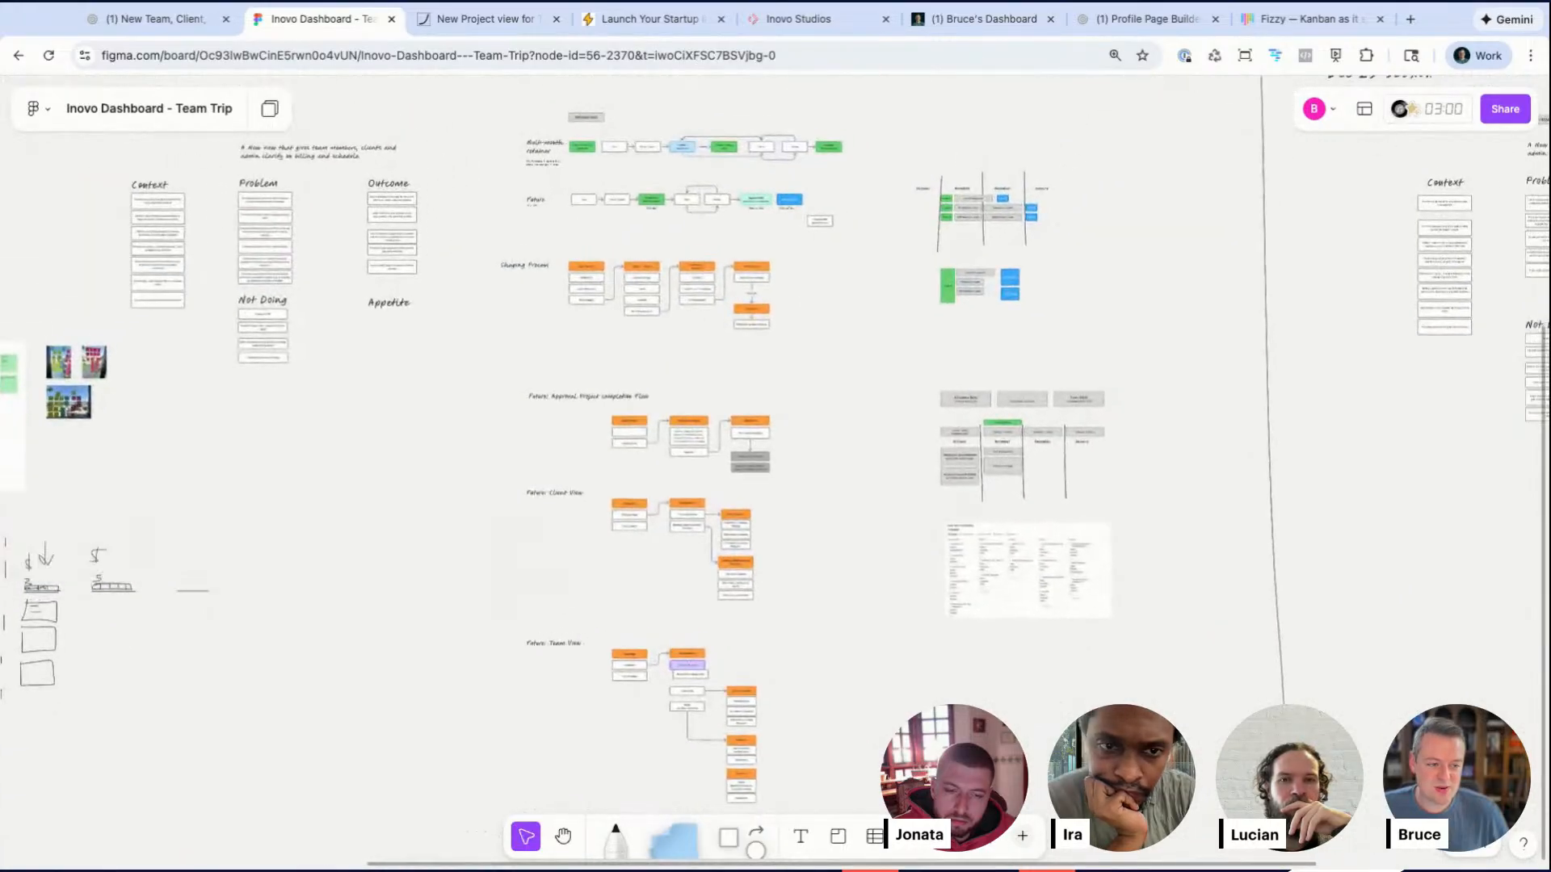
scroll(1218, 388, "up", 5)
scroll(1069, 418, "up", 6)
scroll(1069, 418, "left", 10)
scroll(1070, 419, "down", 3)
scroll(978, 417, "down", 2)
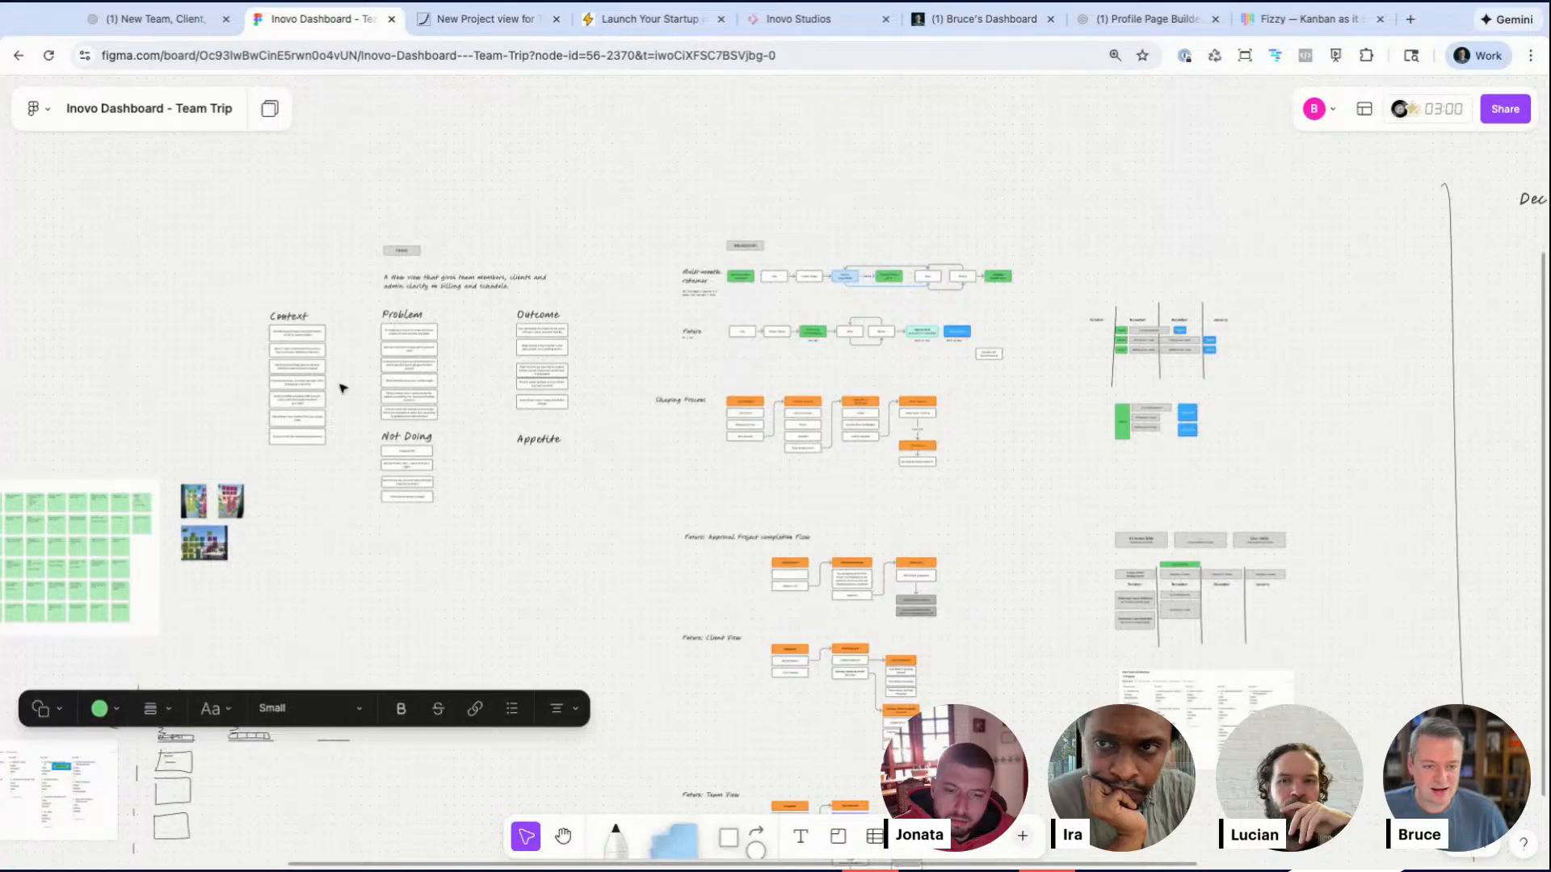
scroll(410, 342, "right", 15)
scroll(509, 345, "up", 10)
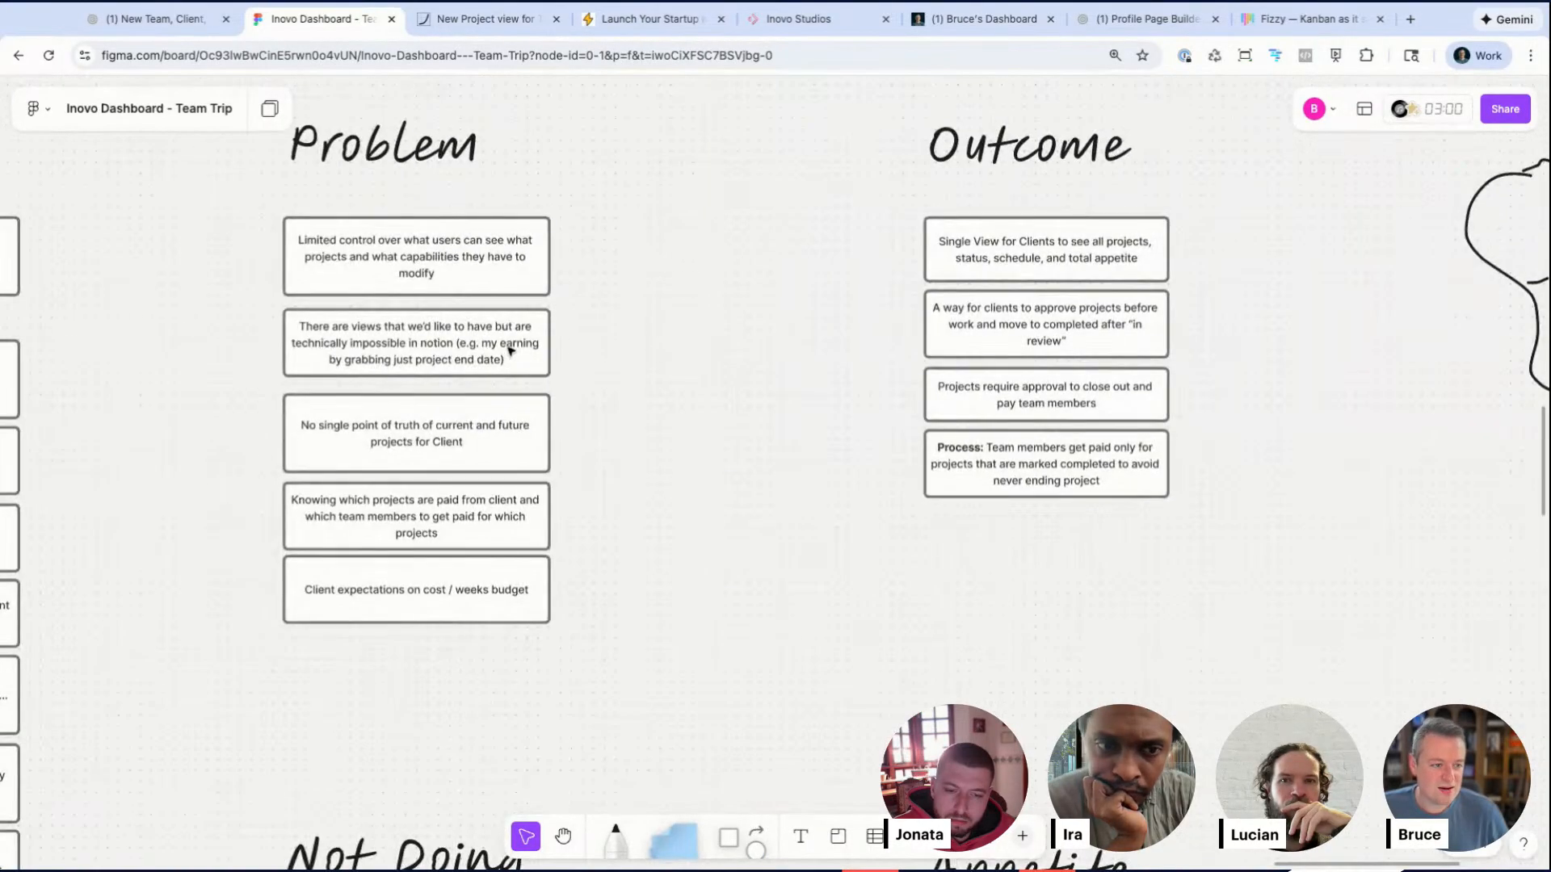
Step: Review the Problem and Outcome notes and the Future flow's Confirm and Purchase Weeks and Approve Work steps
scroll(510, 350, "up", 1)
scroll(509, 350, "right", 1)
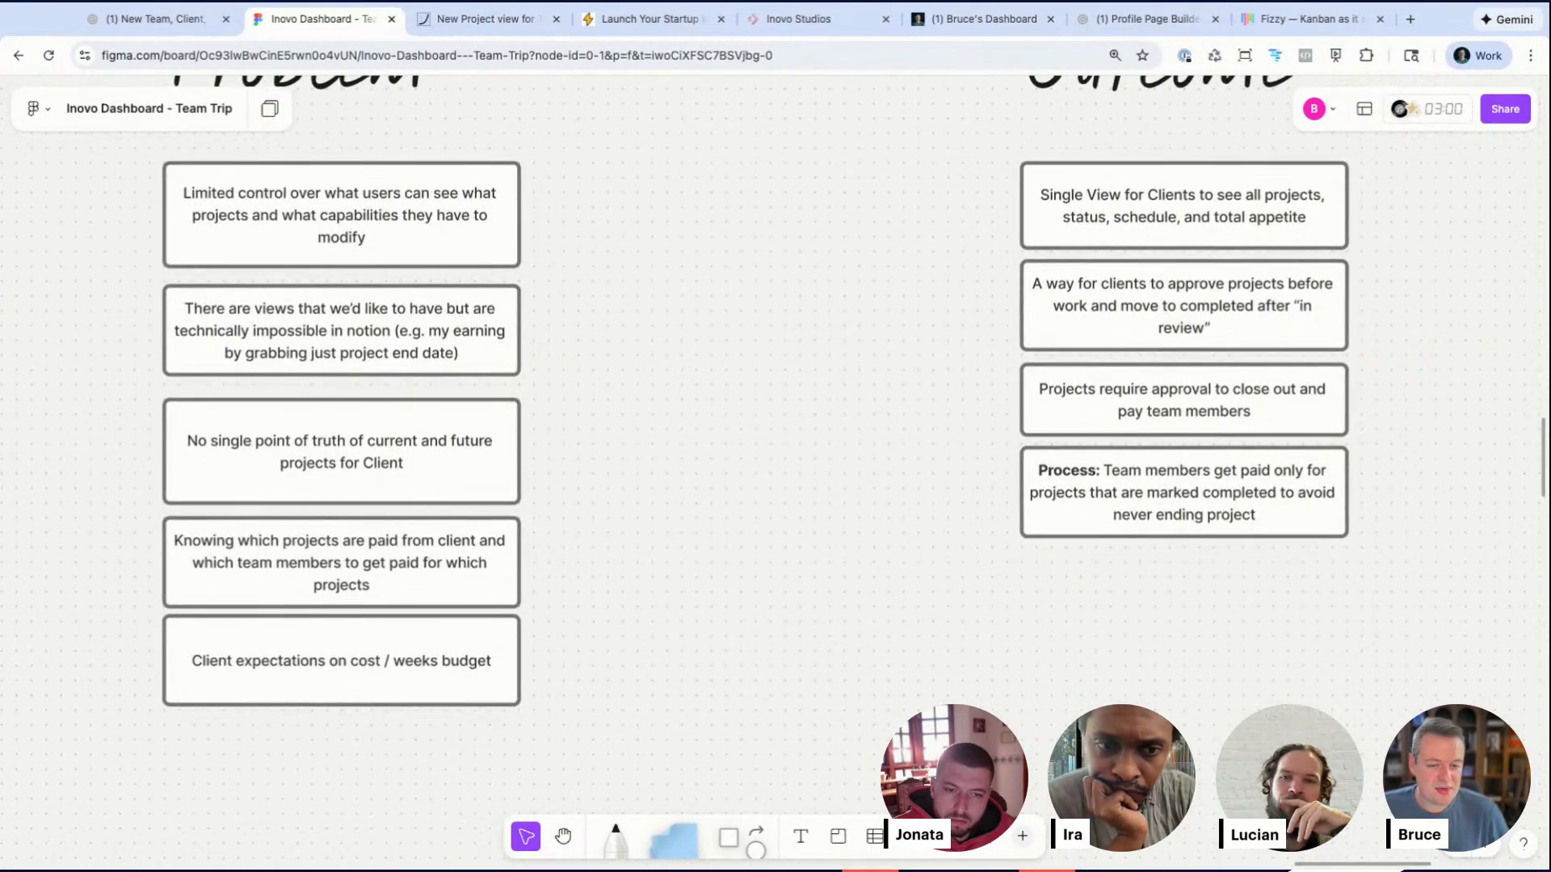
scroll(509, 351, "right", 1)
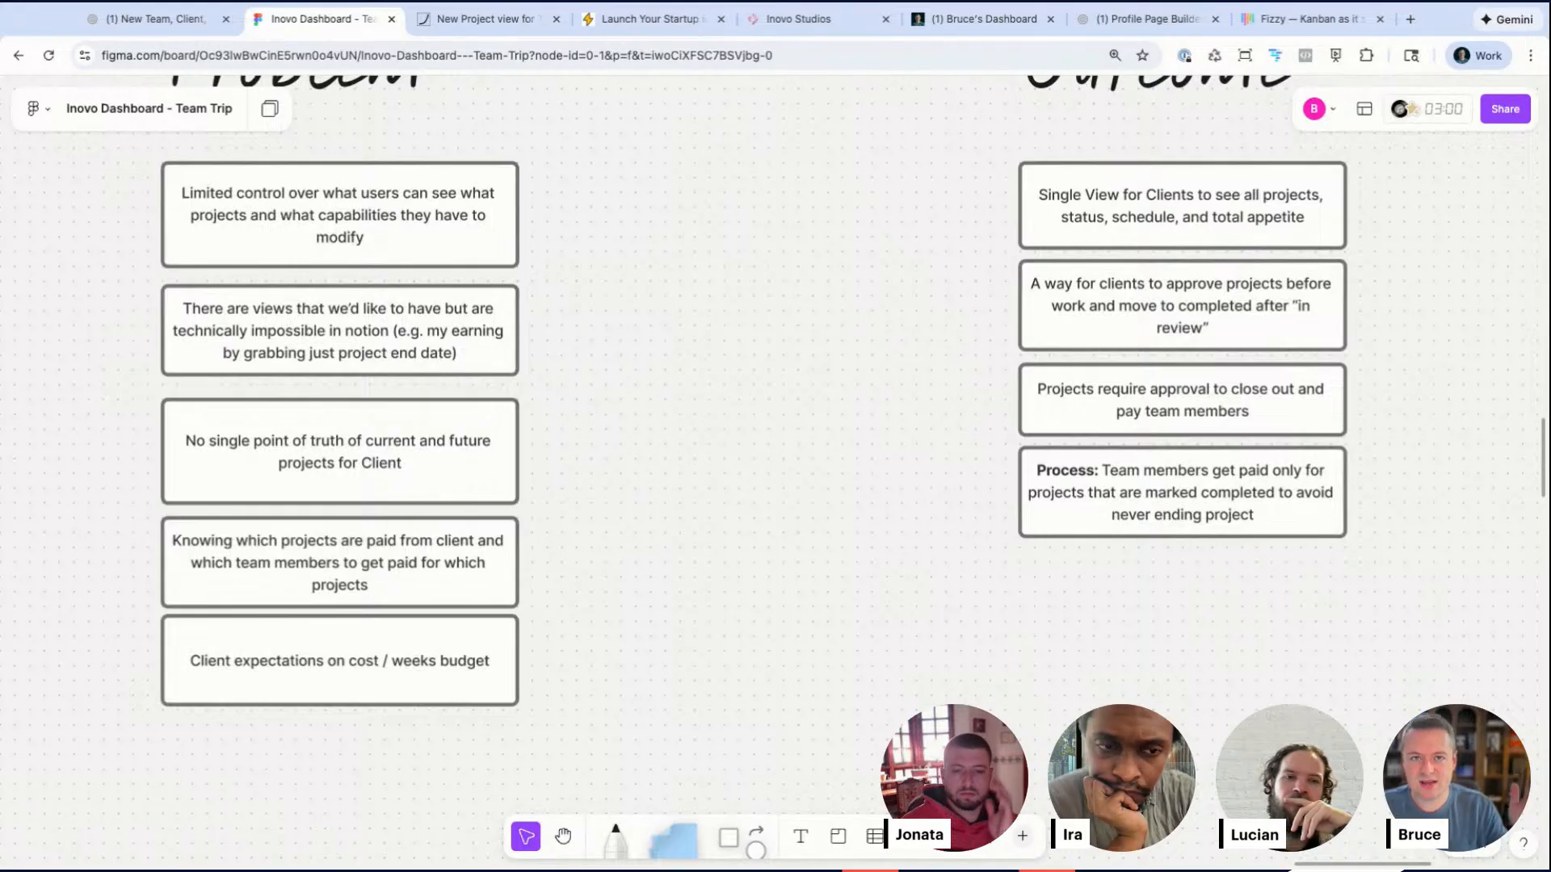
scroll(507, 348, "down", 4)
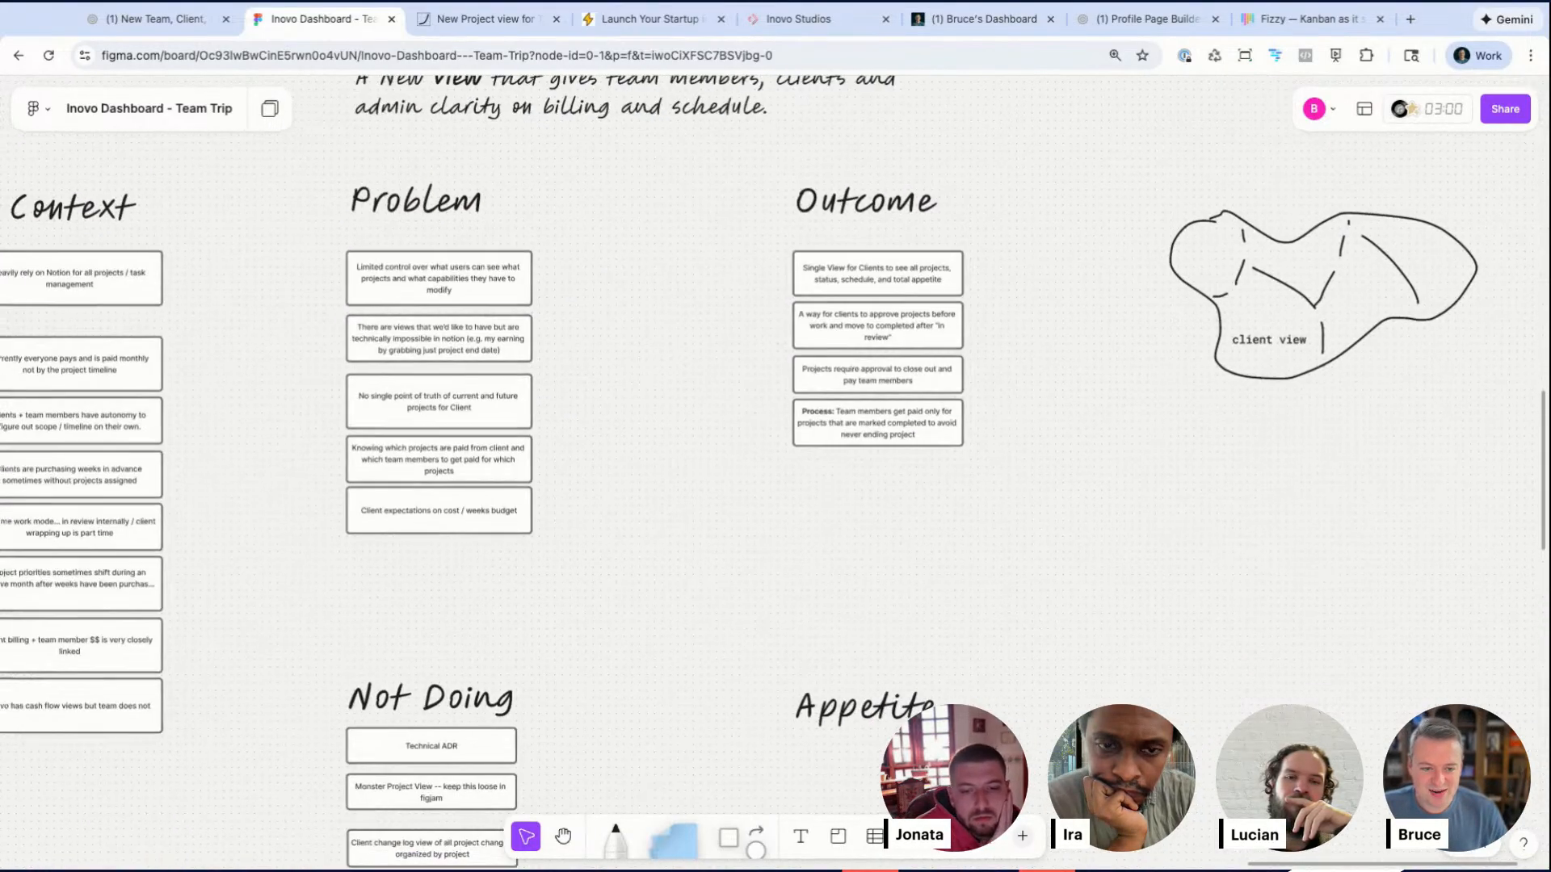
scroll(508, 348, "left", 15)
scroll(508, 347, "left", 15)
scroll(507, 347, "up", 4)
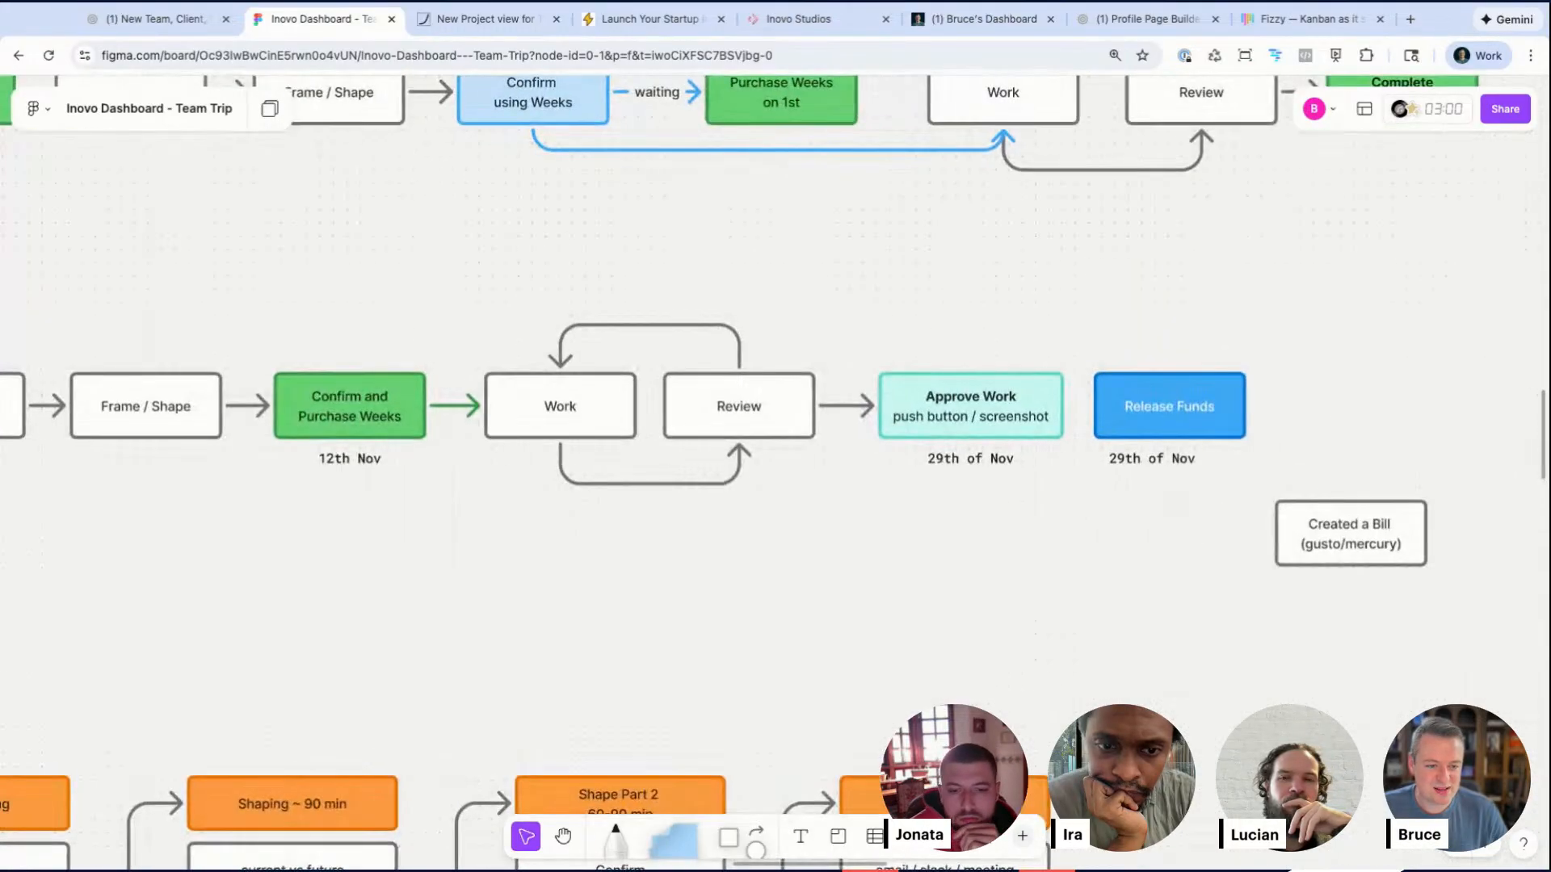
scroll(482, 346, "left", 5)
double_click(575, 404)
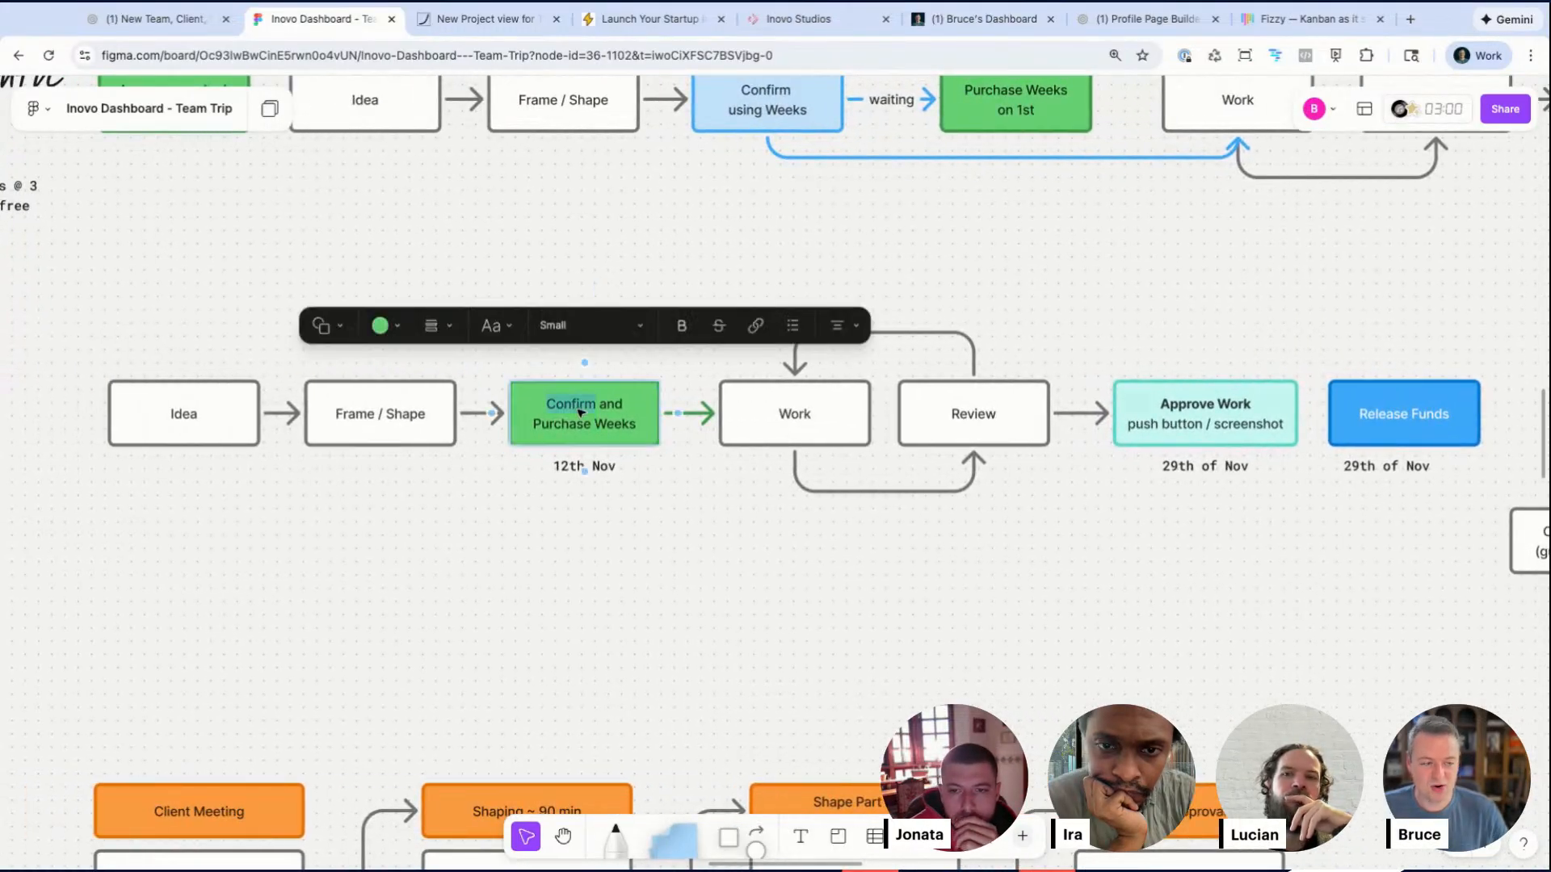
double_click(1189, 404)
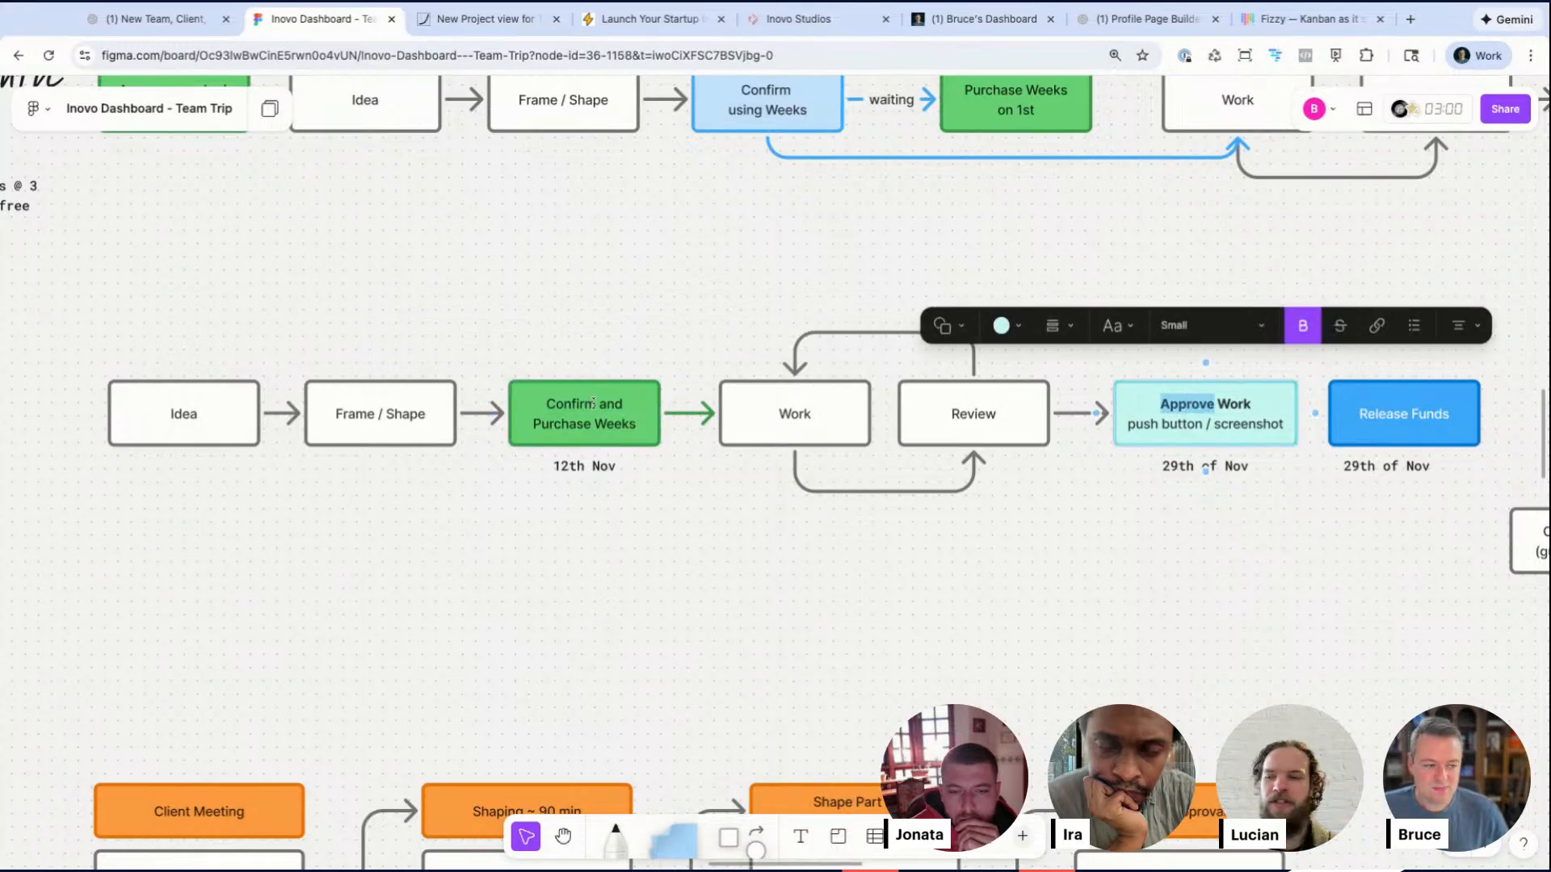
left_click(580, 515)
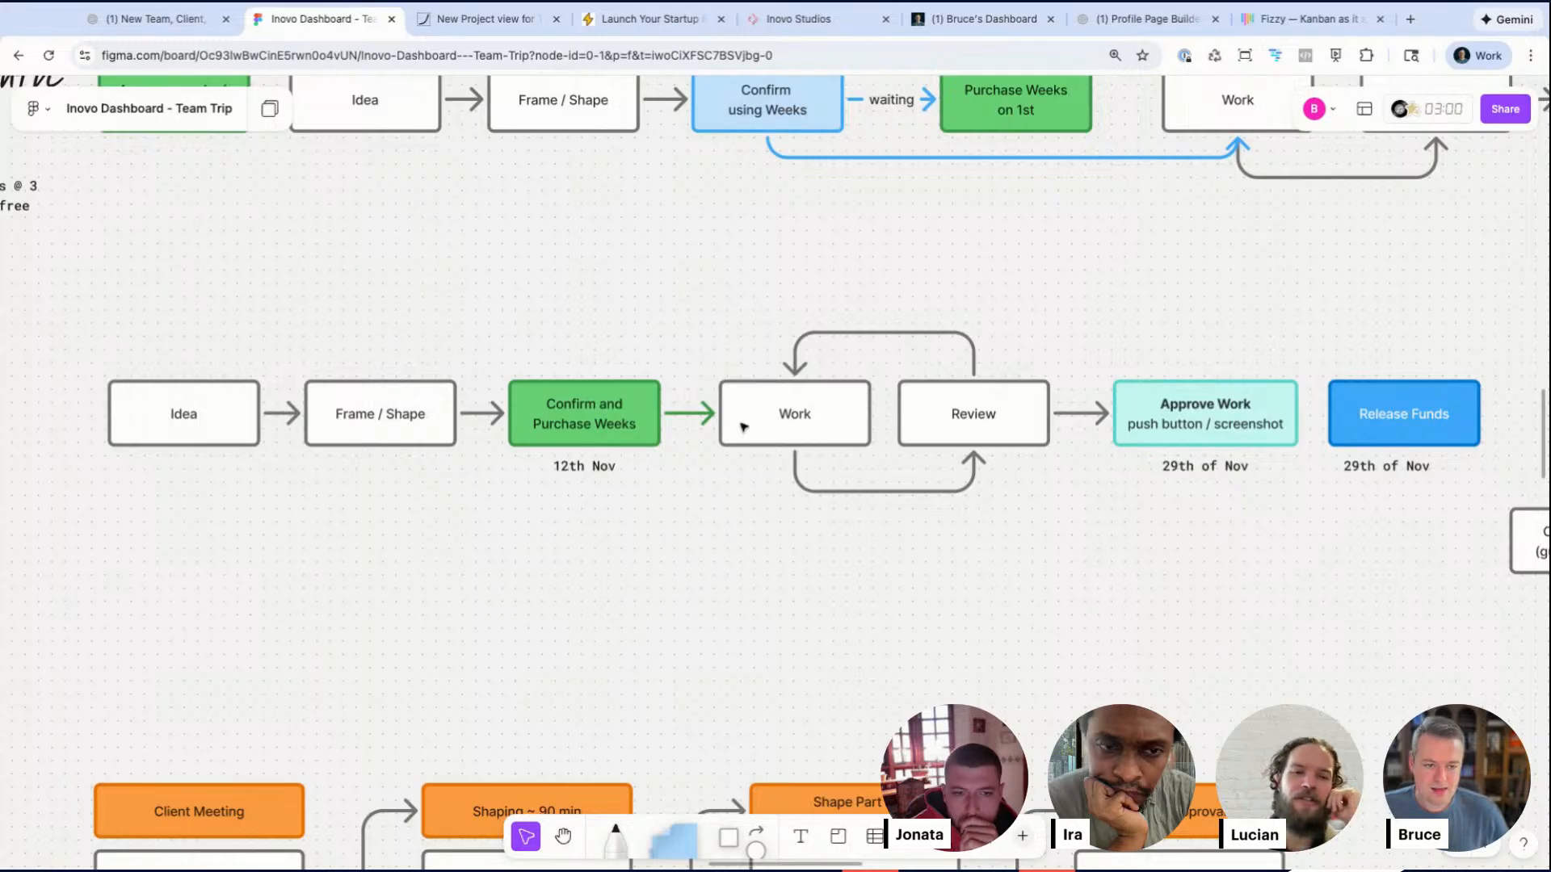
double_click(612, 404)
left_click_drag(613, 404, 599, 404)
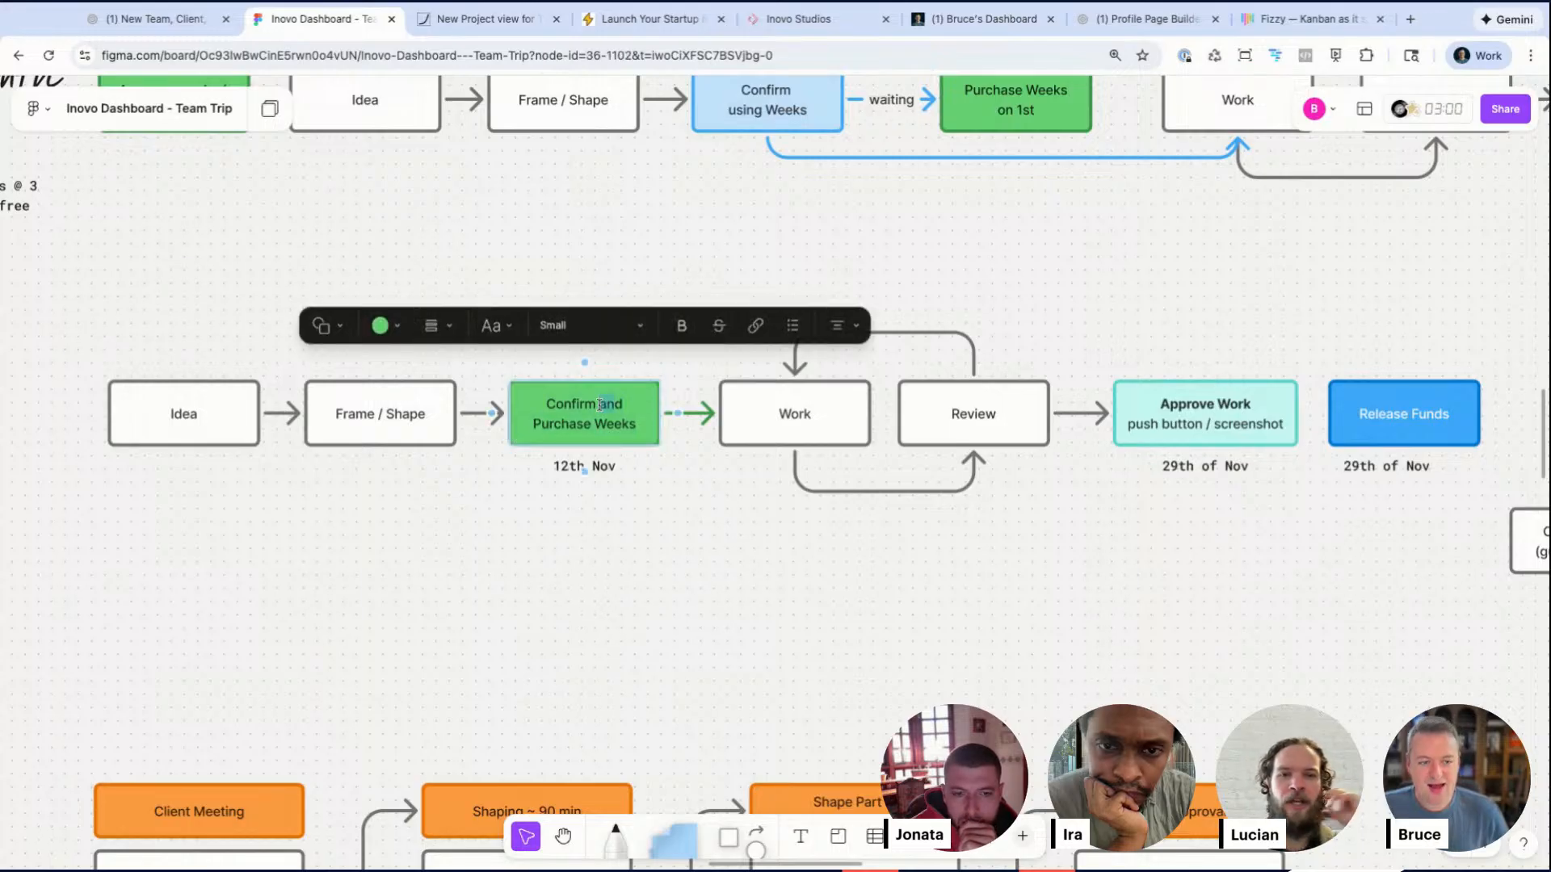
Step: Make room at the top of the Not Doing list and duplicate the Technical ADR note above it
scroll(600, 404, "right", 5)
scroll(605, 406, "down", 5)
scroll(605, 405, "right", 20)
scroll(958, 513, "down", 5)
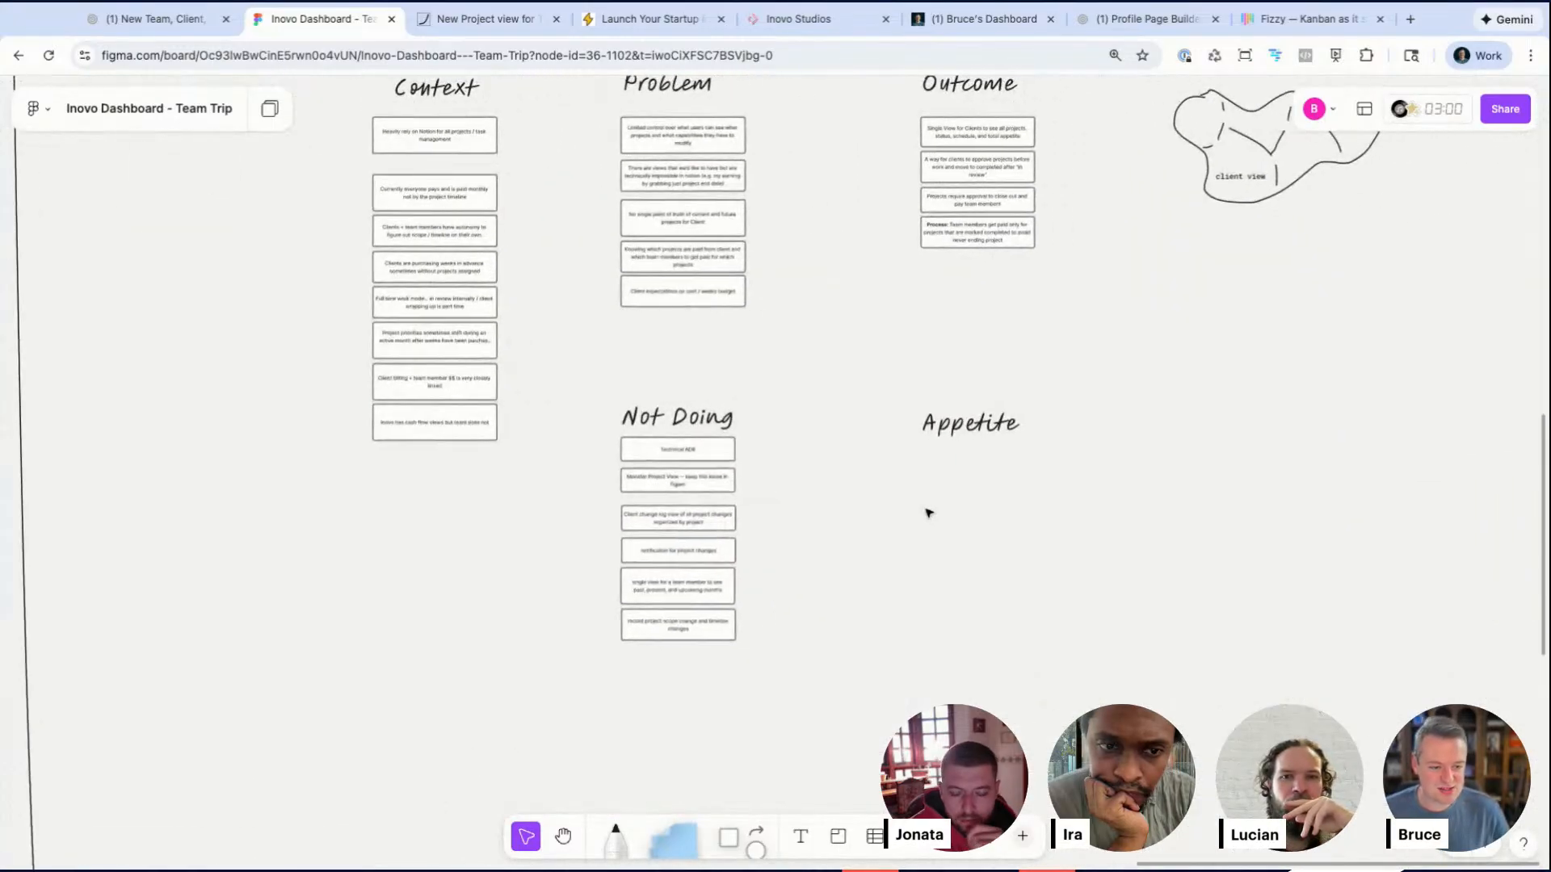
left_click_drag(694, 450, 731, 678)
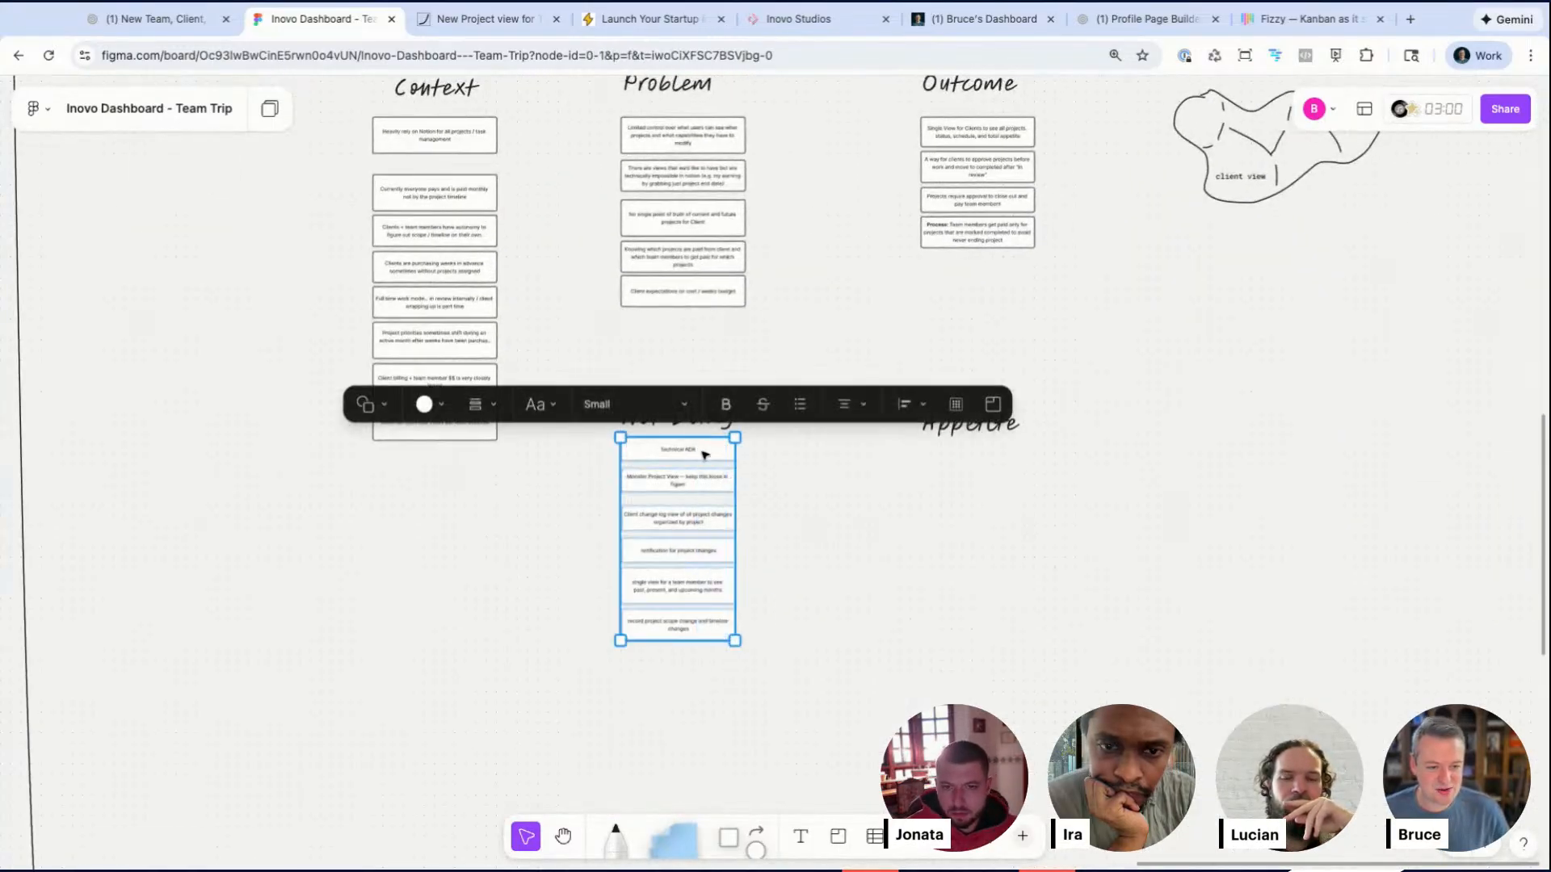
left_click_drag(702, 453, 691, 533)
left_click(761, 517)
left_click_drag(606, 479, 721, 737)
left_click_drag(698, 559, 723, 441)
scroll(699, 533, "up", 5)
left_click(910, 557)
left_click_drag(737, 511, 676, 390)
Step: Replace the new note's text with 'No payment processing include in this project... Admins will keep close watch' and nudge it into line
triple_click(676, 389)
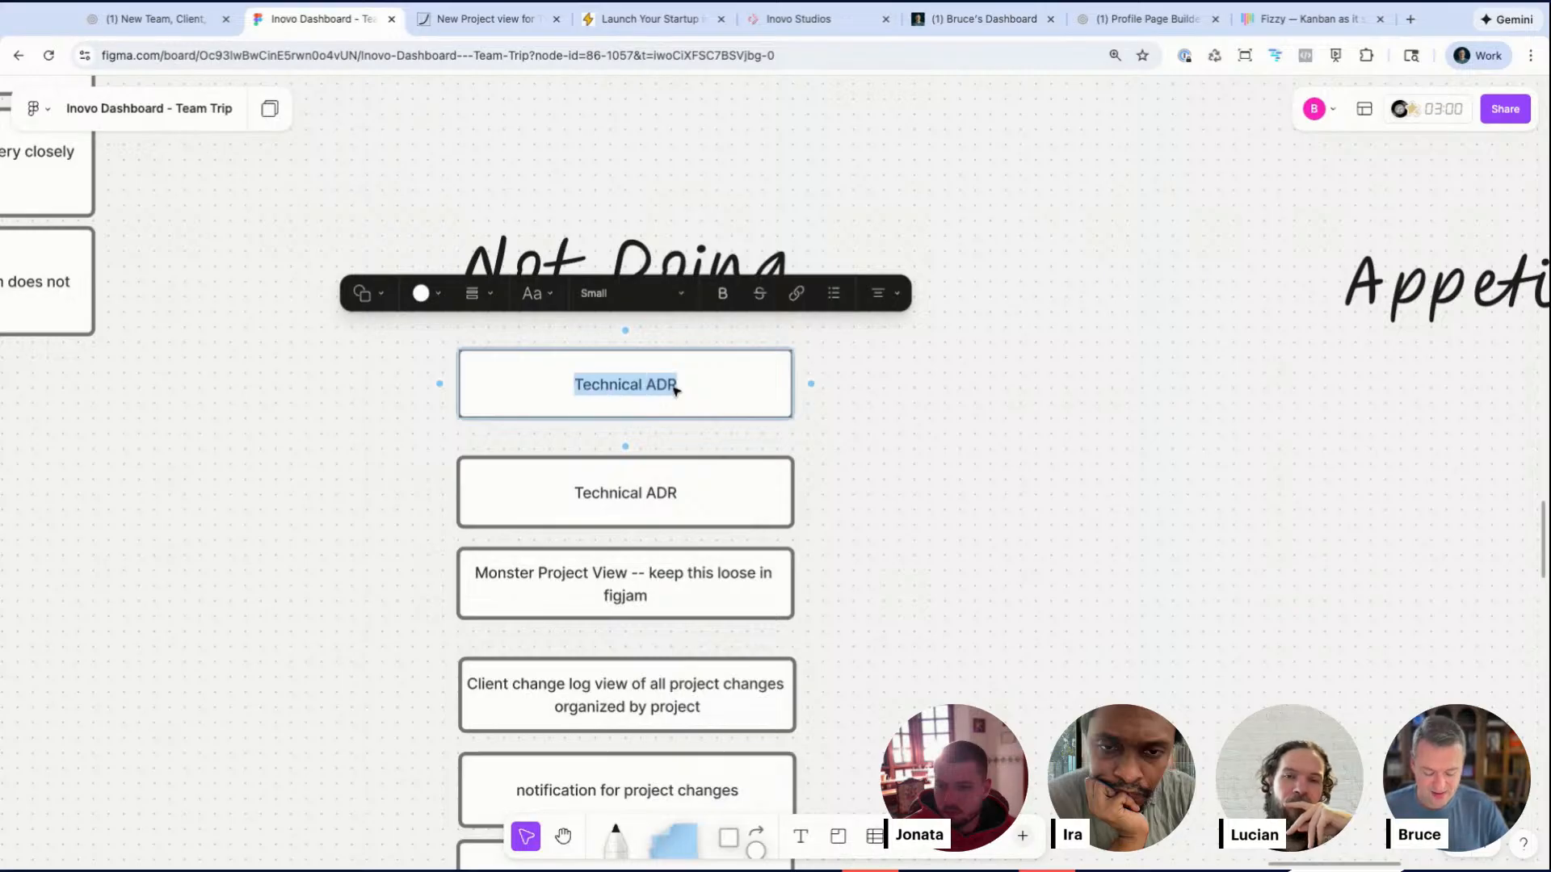
type("No")
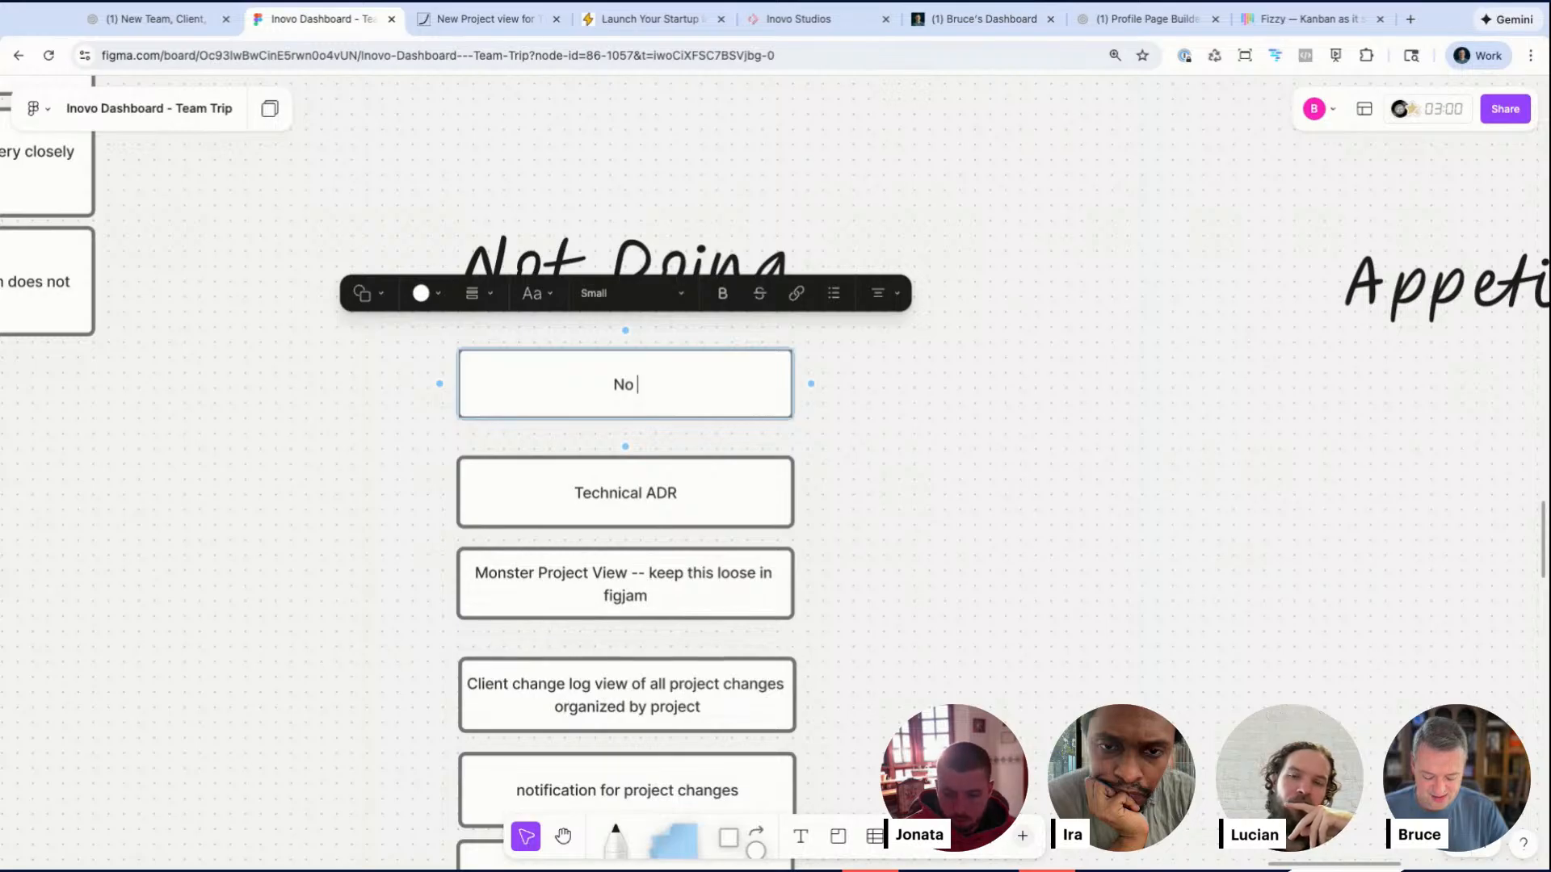
type(" payment ")
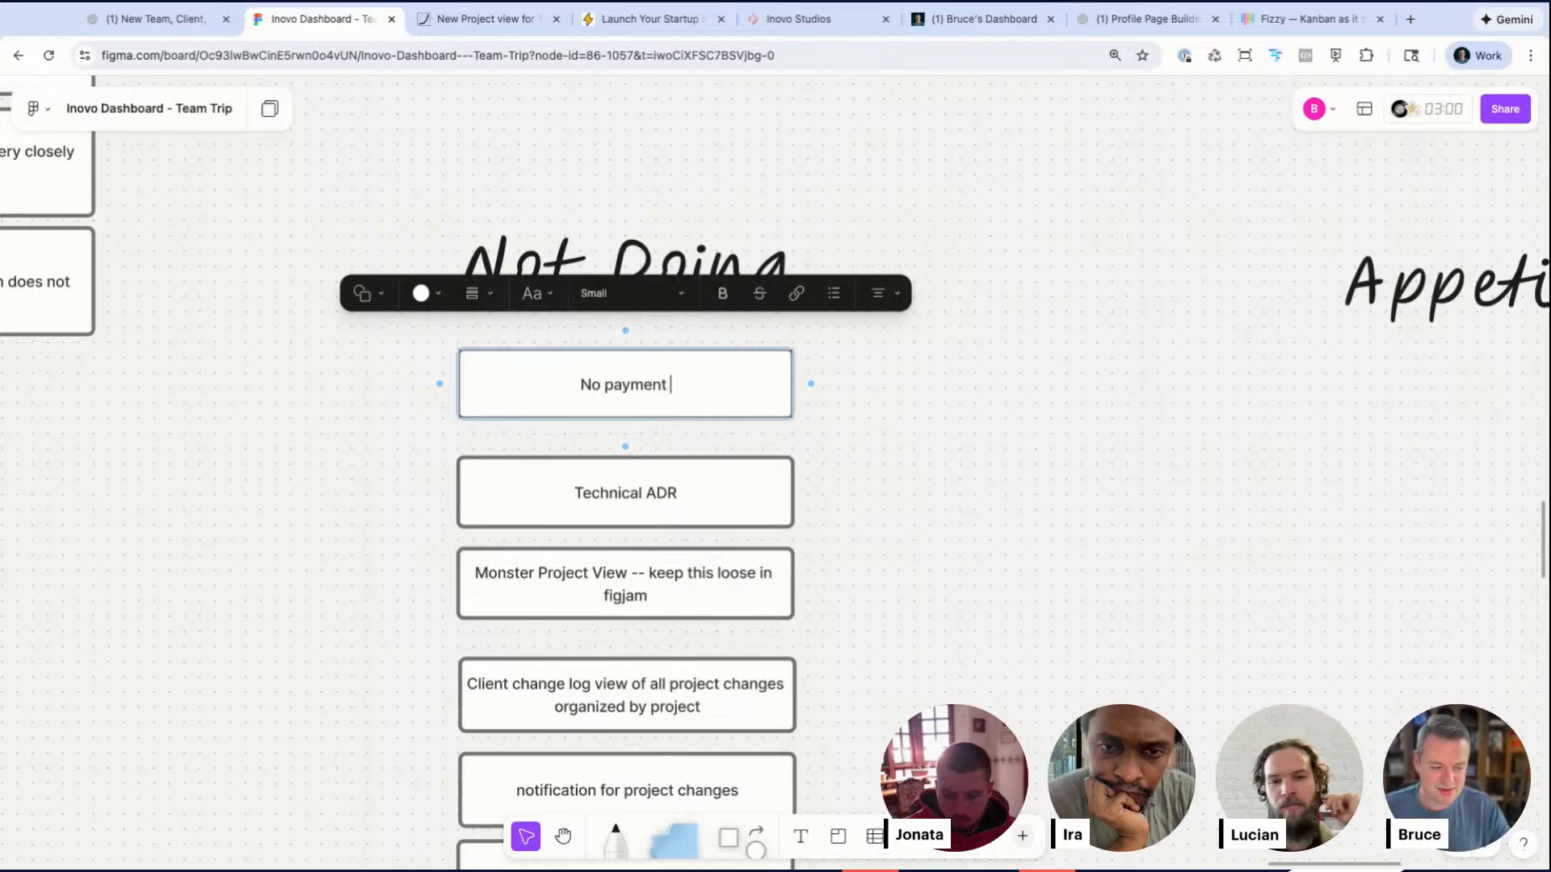
type("processing ")
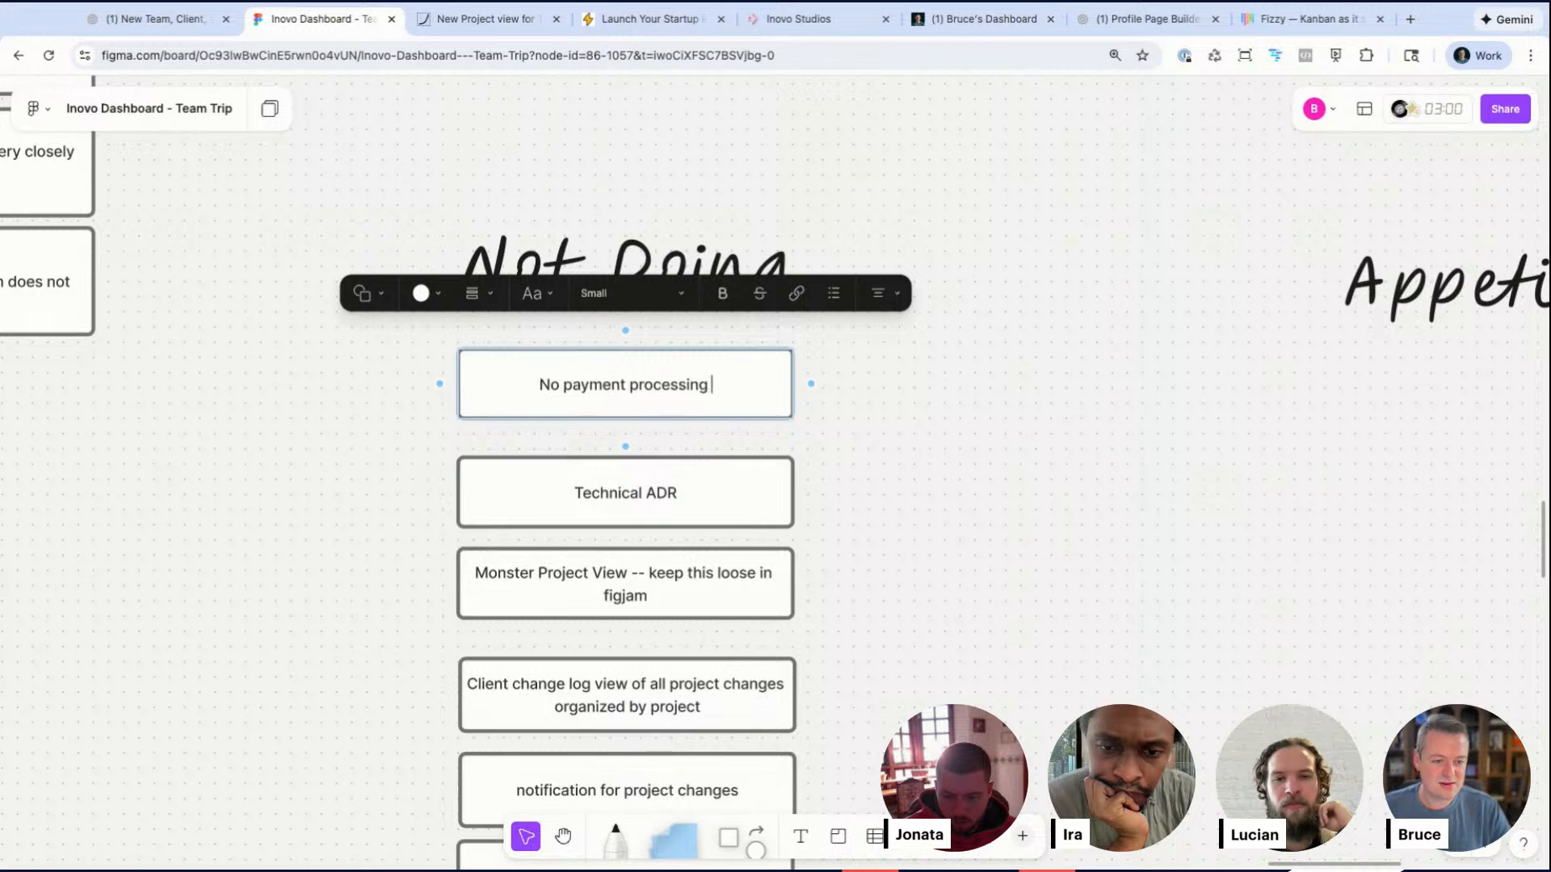
type("incldued in this pr")
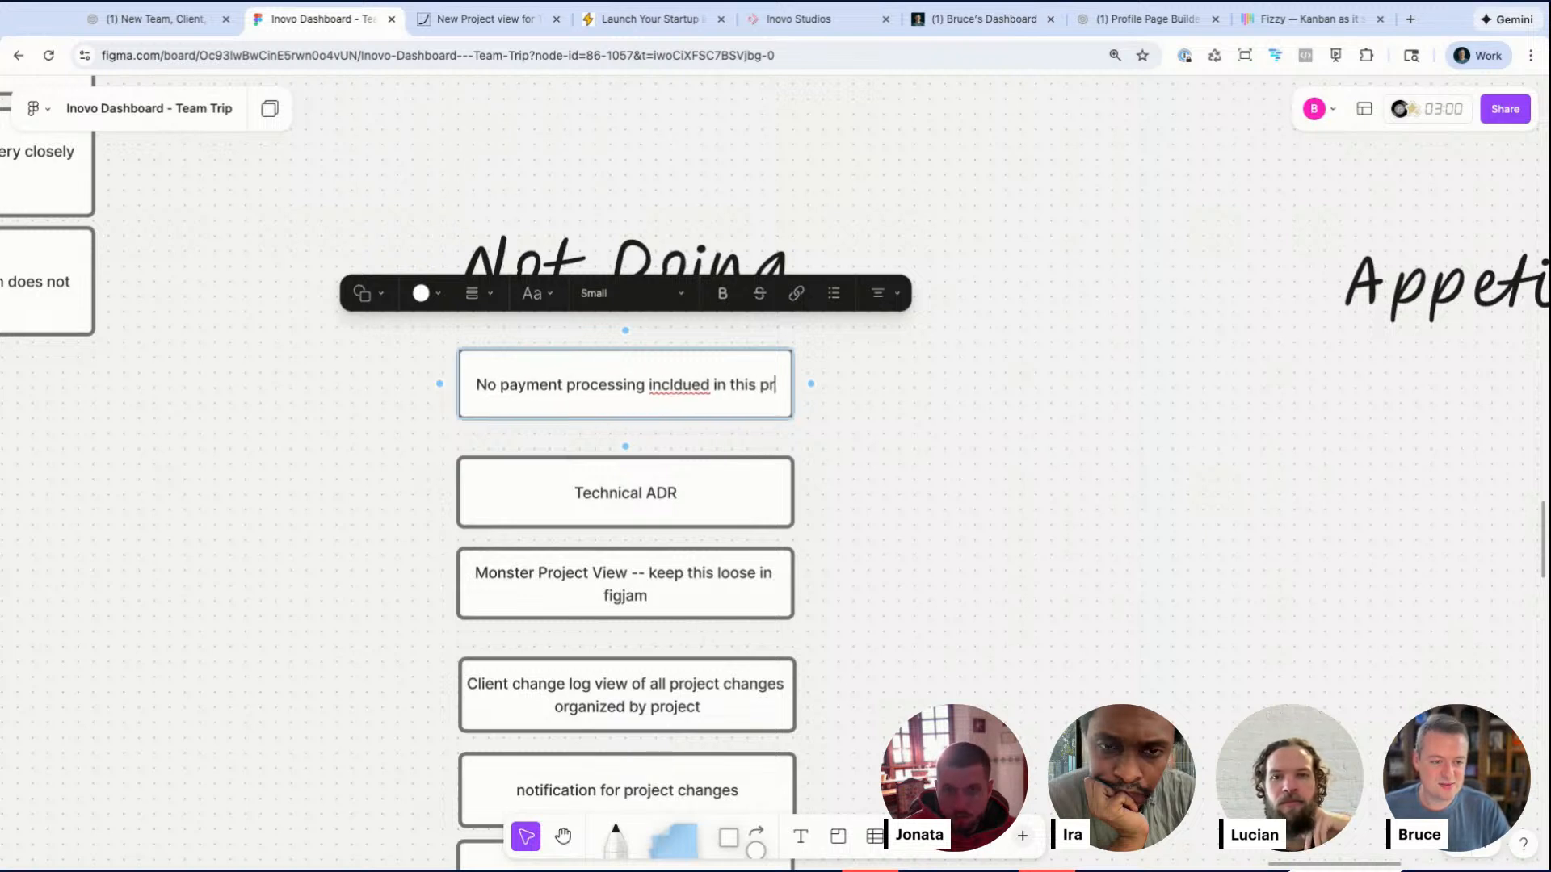
type("oject... ")
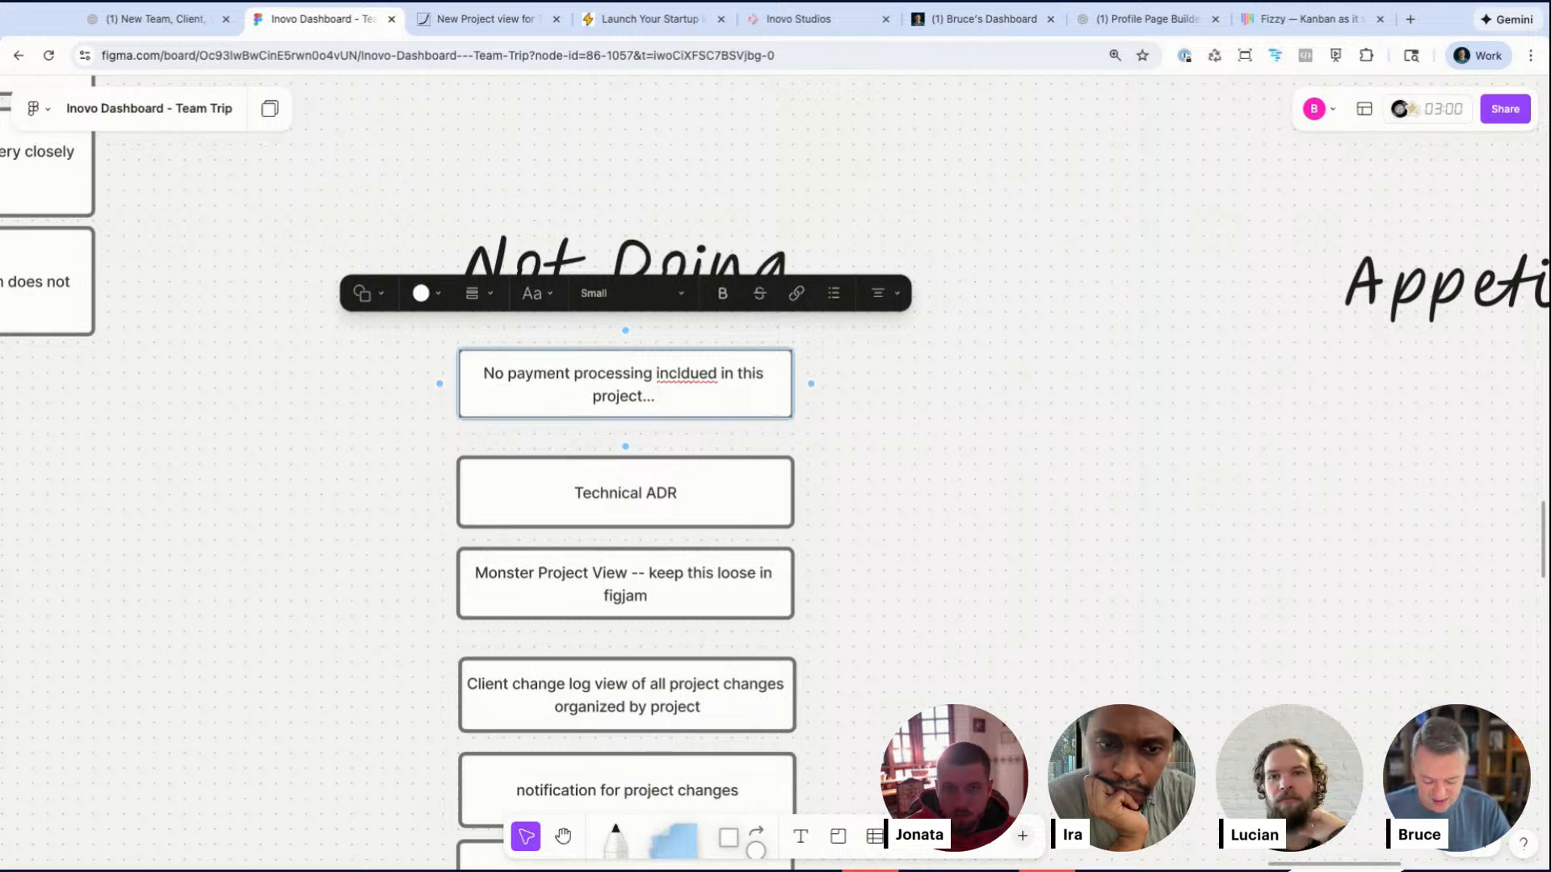
type("Admins ")
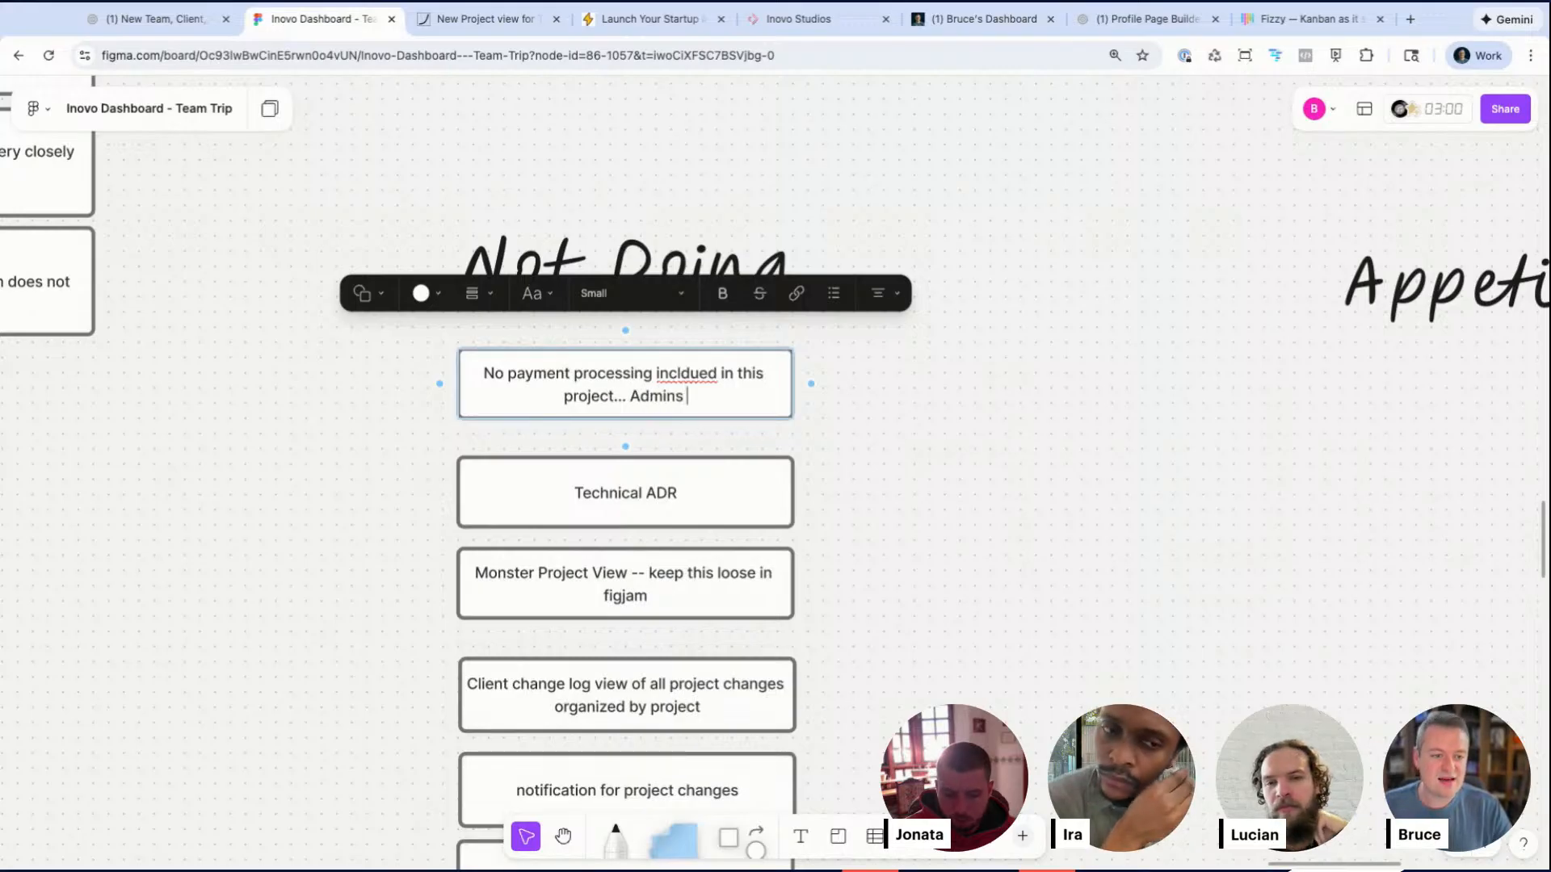
type("will keep close watch")
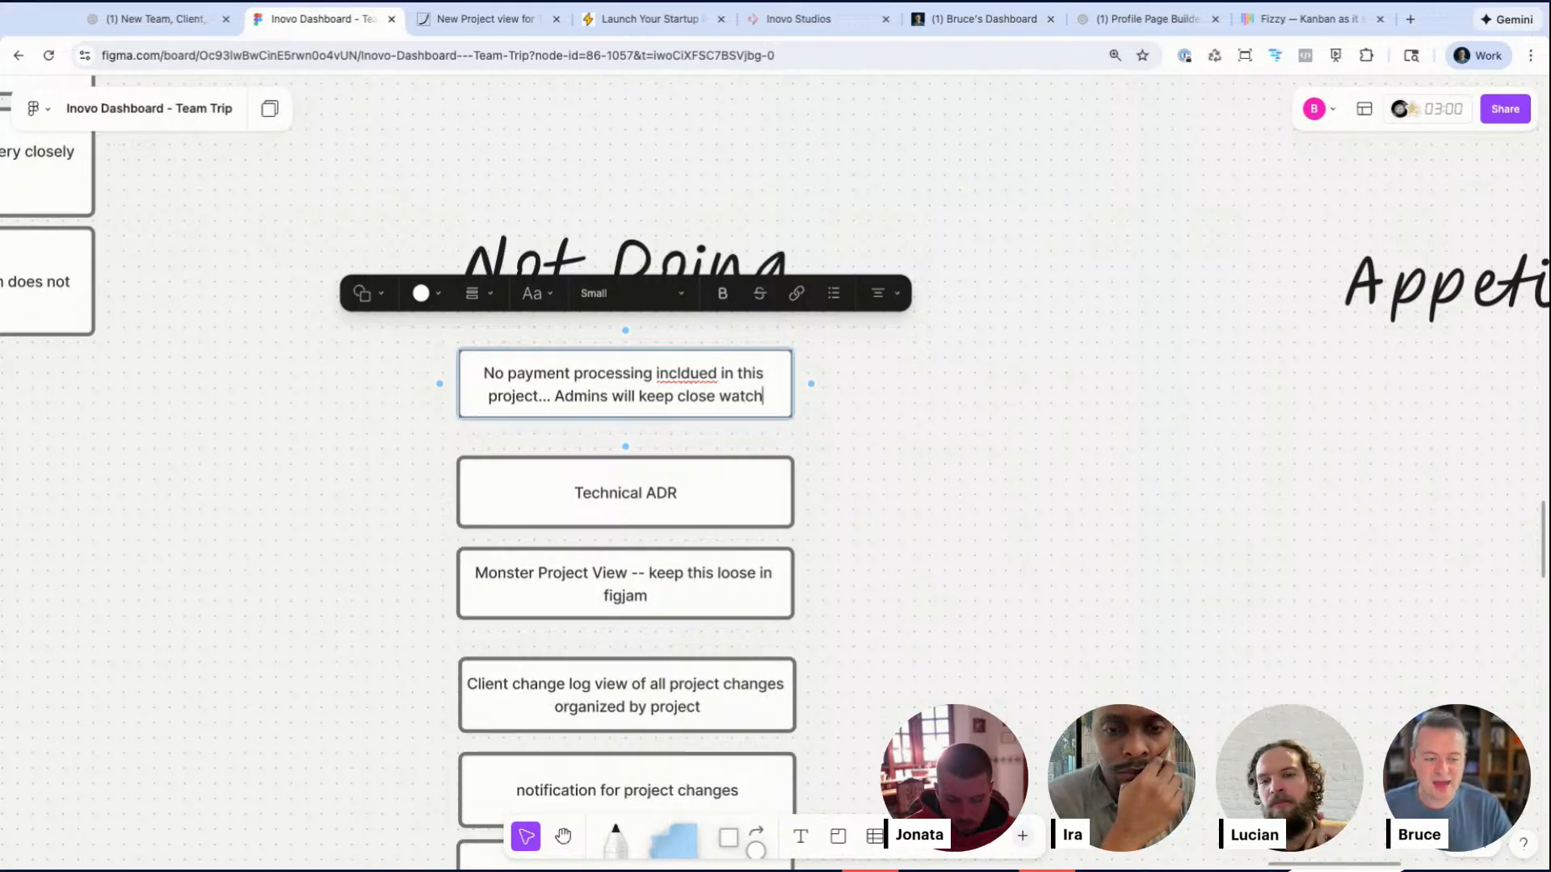
double_click(686, 374)
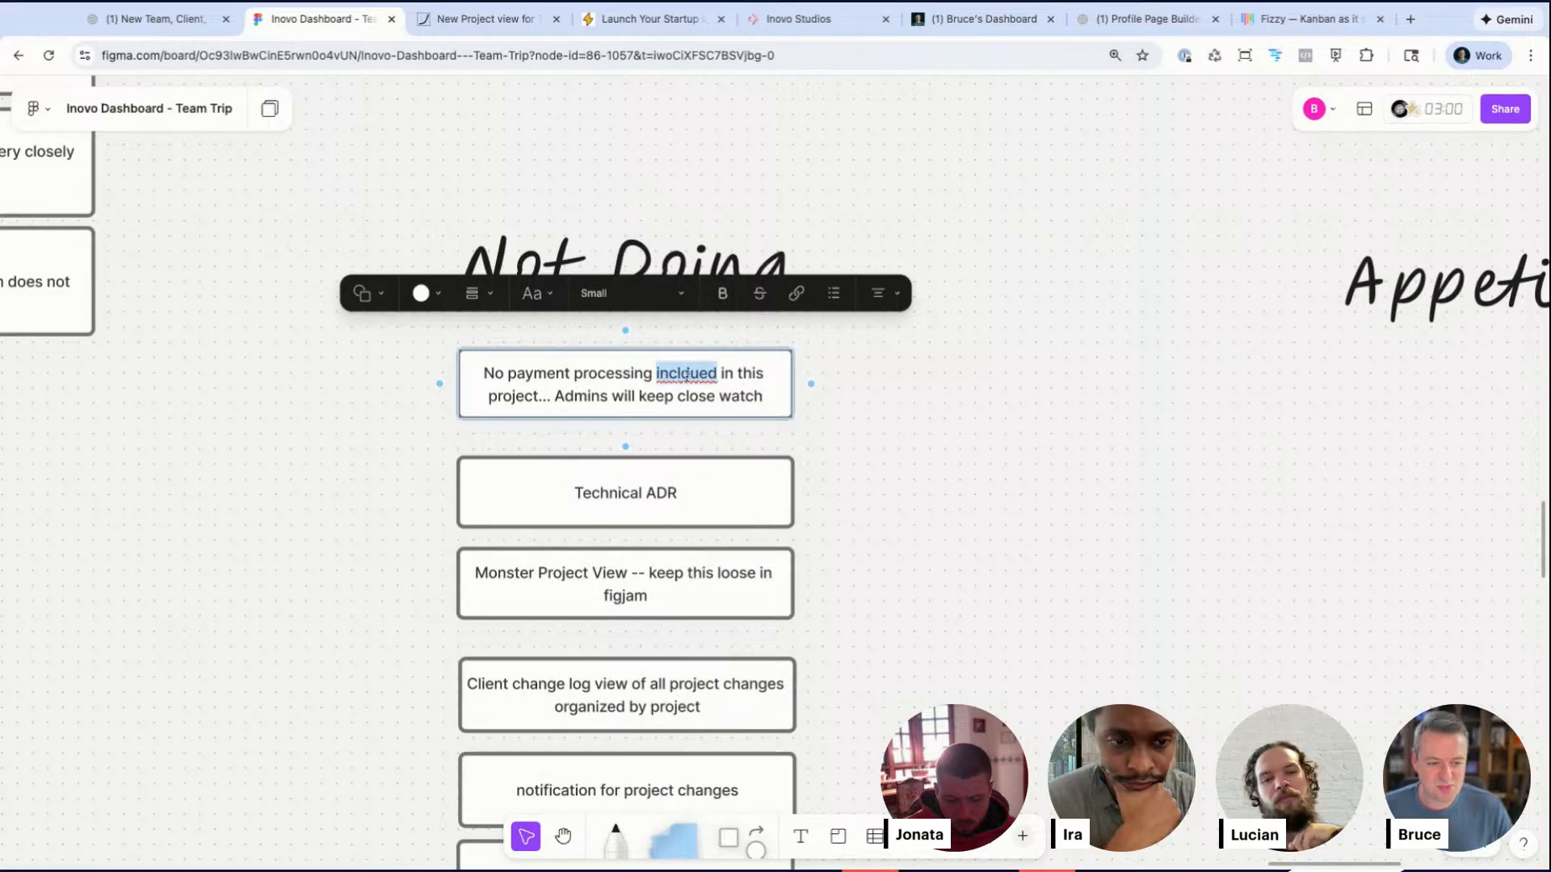
type("include")
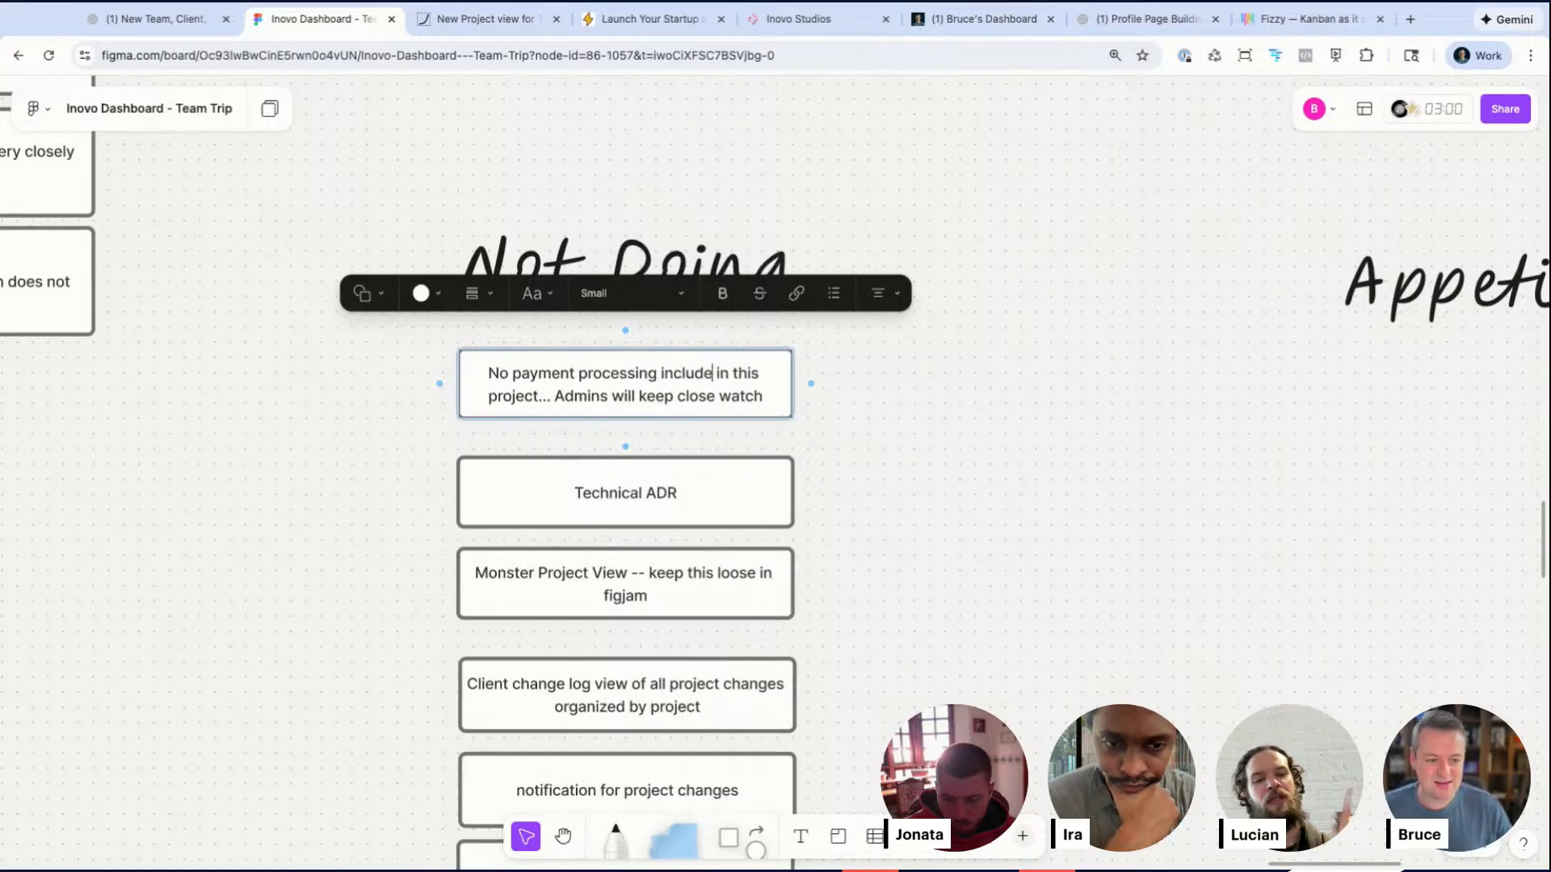
left_click(978, 425)
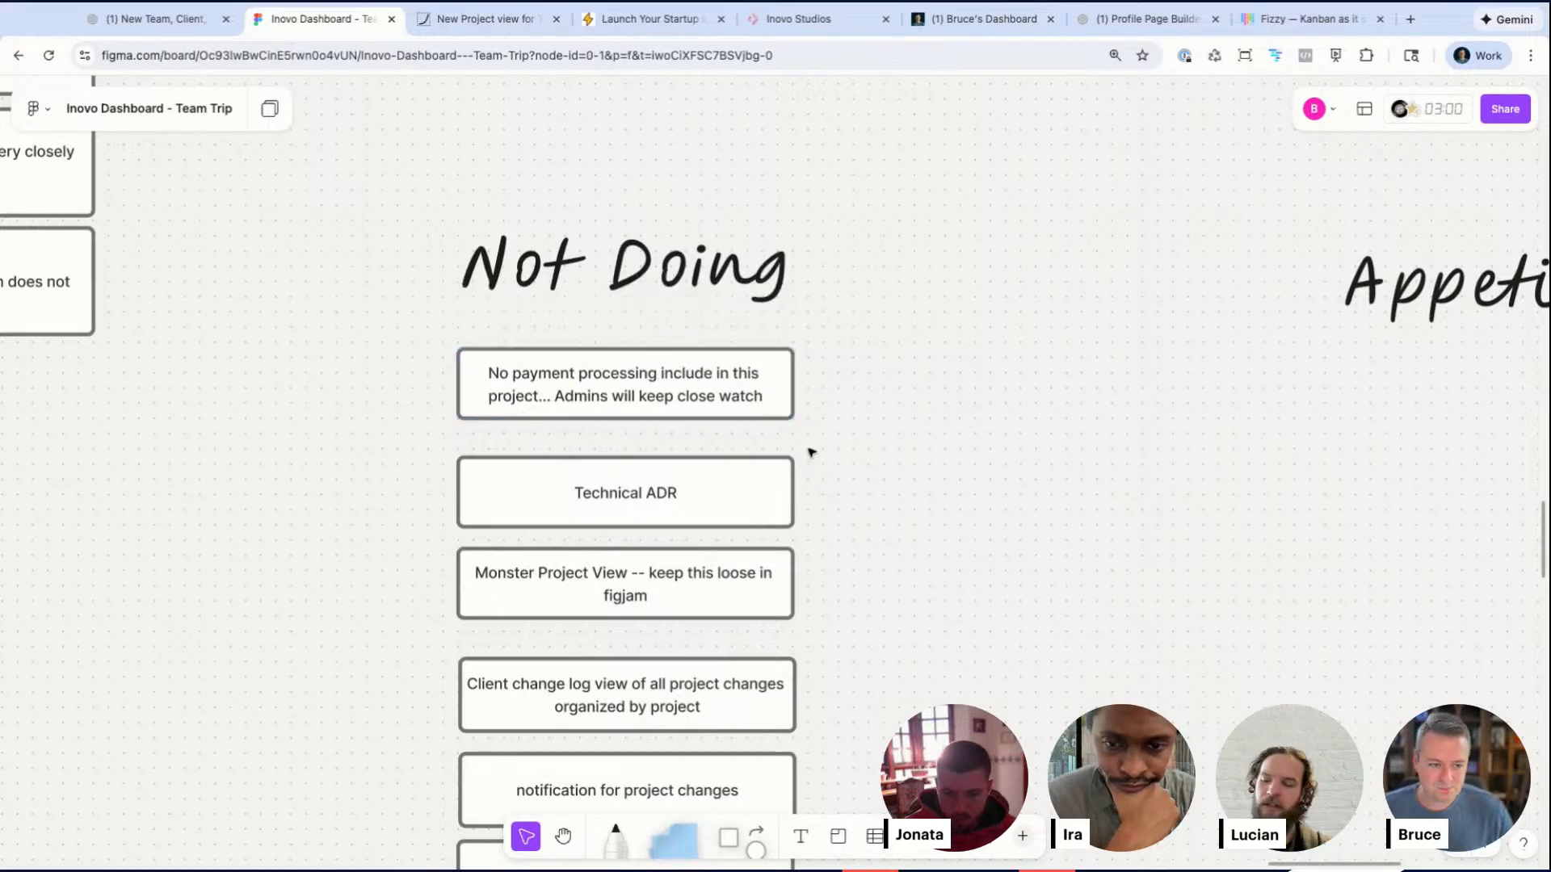
left_click_drag(713, 402, 714, 418)
left_click(913, 458)
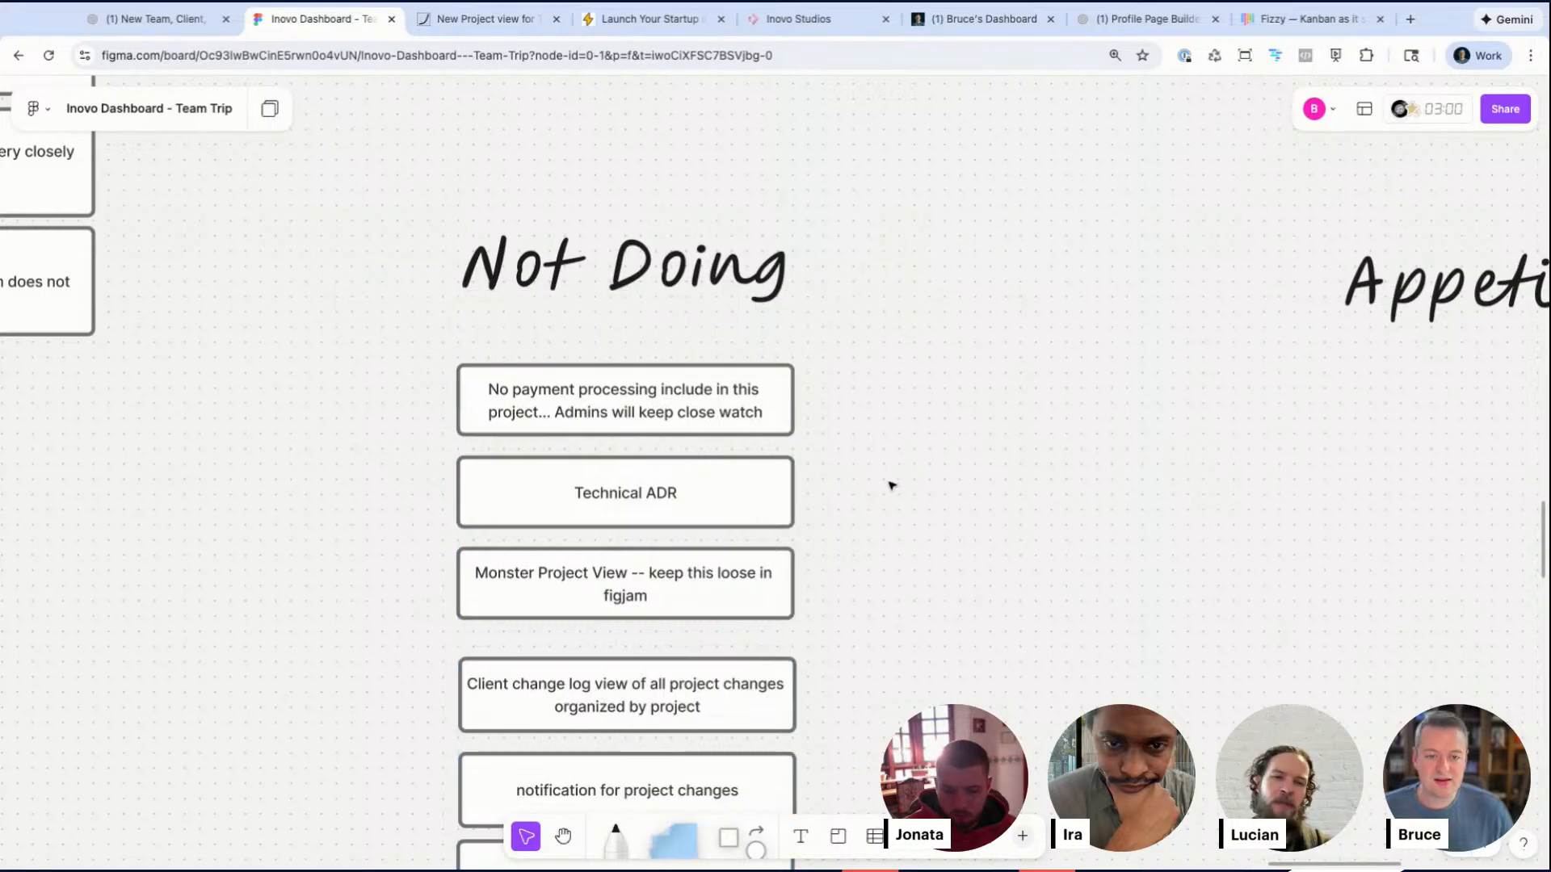
Step: Navigate back to the Future flow and examine the Confirm and Purchase Weeks step and its date
scroll(891, 484, "down", 5)
scroll(891, 485, "left", 5)
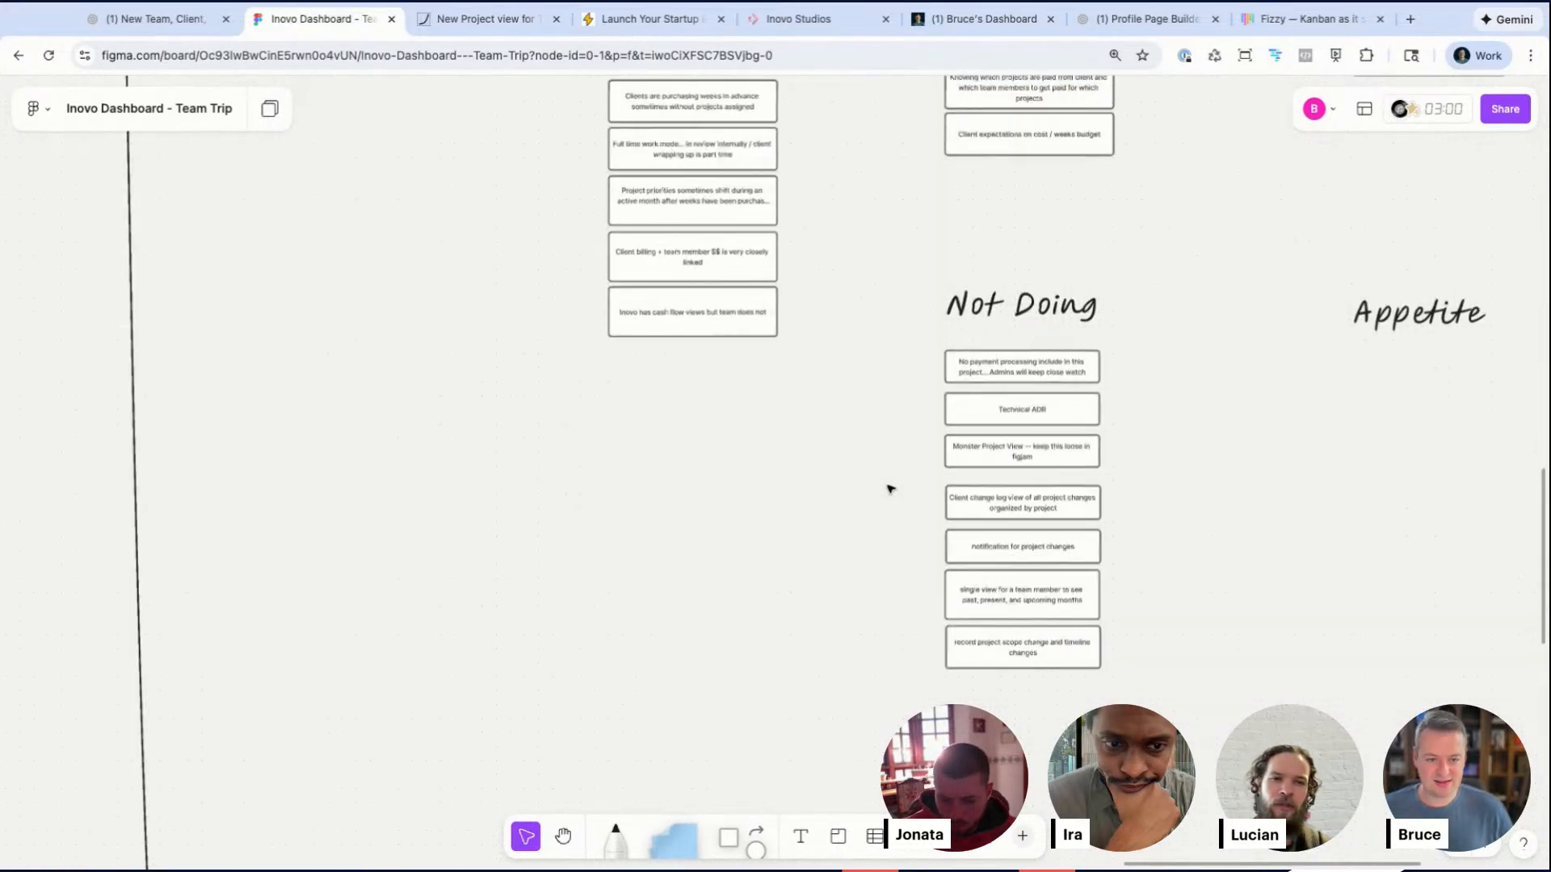
scroll(891, 484, "down", 5)
scroll(891, 484, "left", 15)
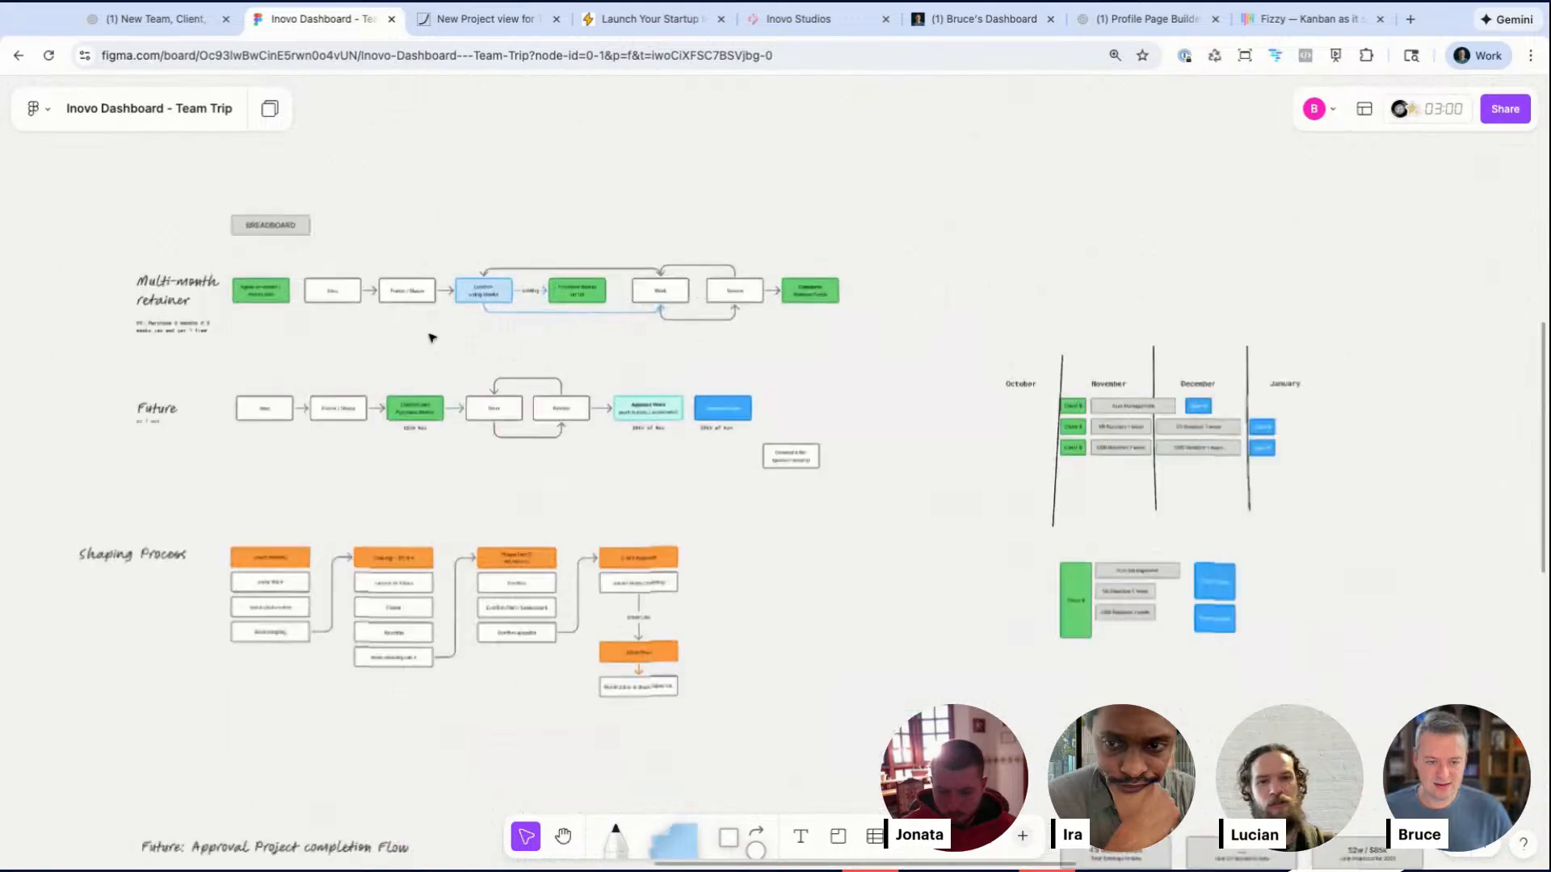
scroll(431, 336, "up", 5)
left_click(396, 502)
left_click(385, 383)
scroll(385, 383, "left", 1)
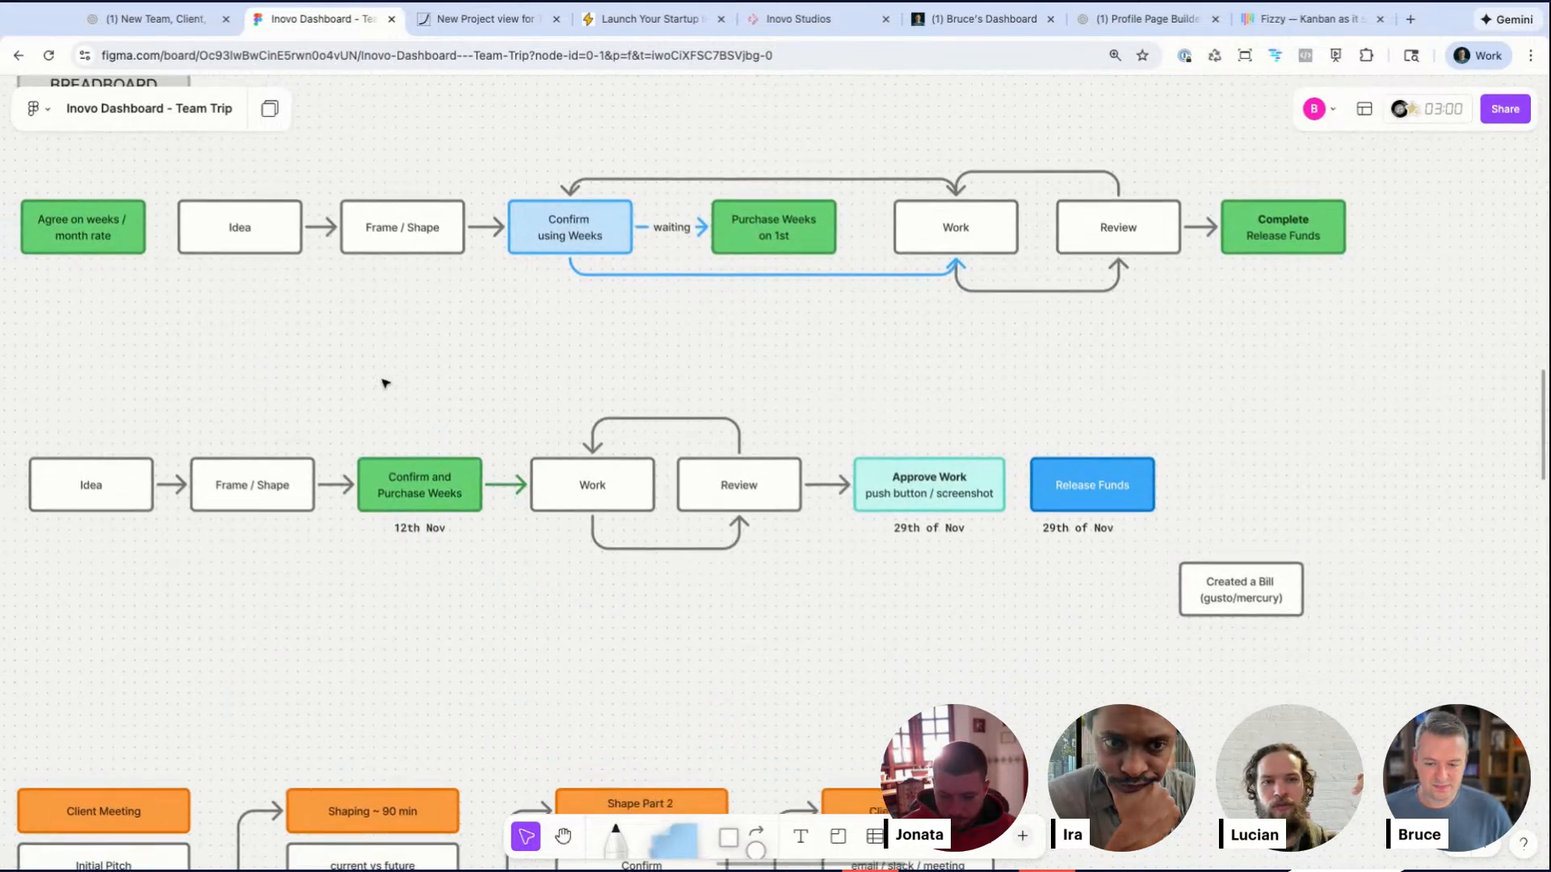
scroll(385, 383, "up", 2)
left_click(430, 502)
left_click(421, 588)
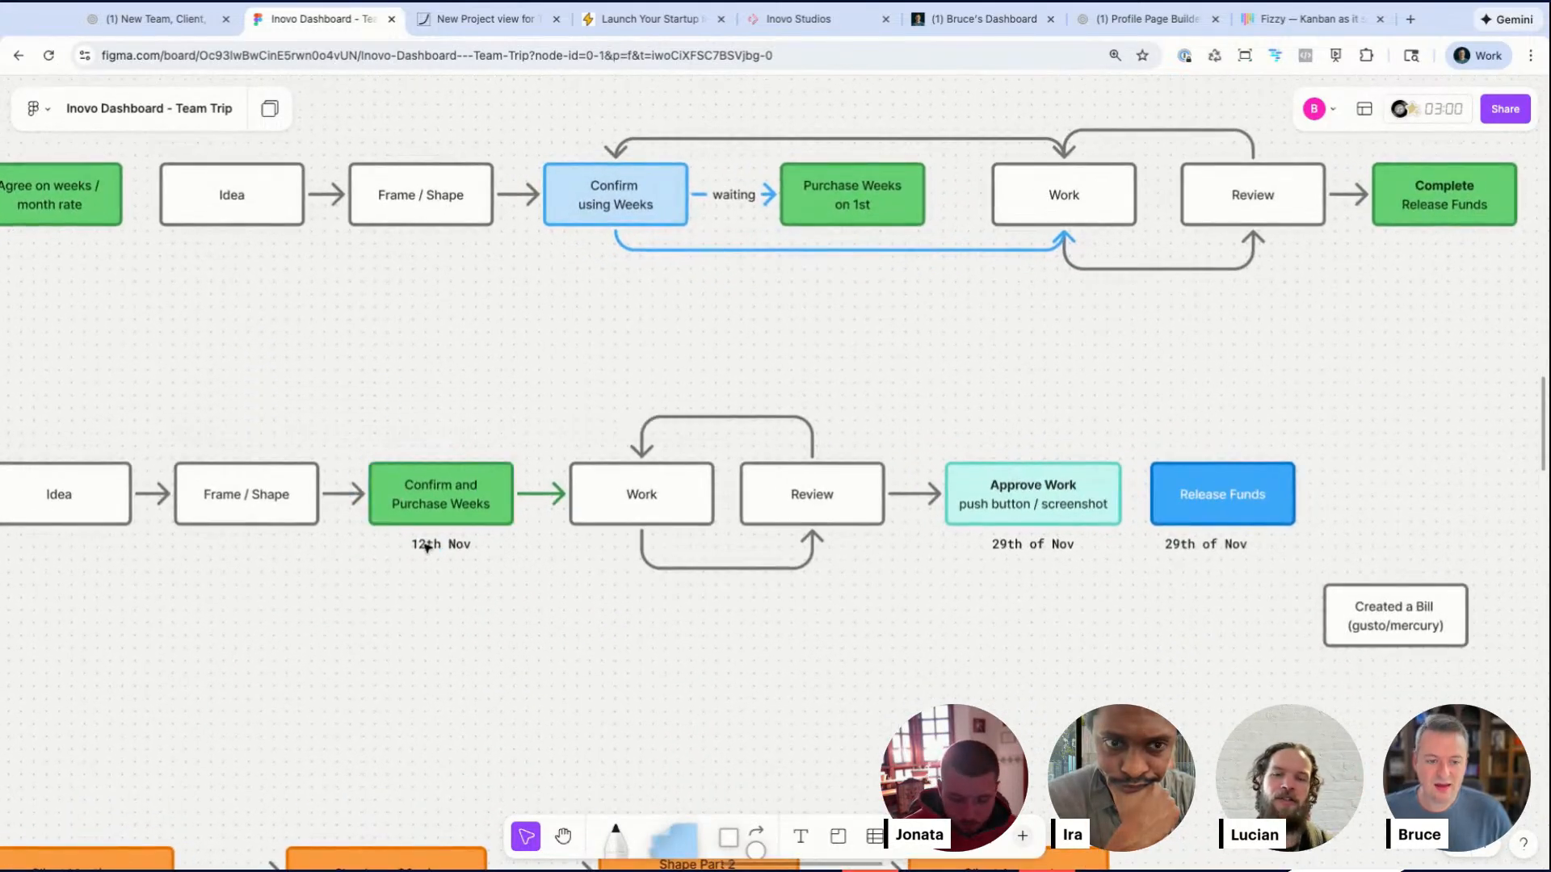
left_click_drag(448, 367, 447, 467)
left_click_drag(436, 297, 435, 466)
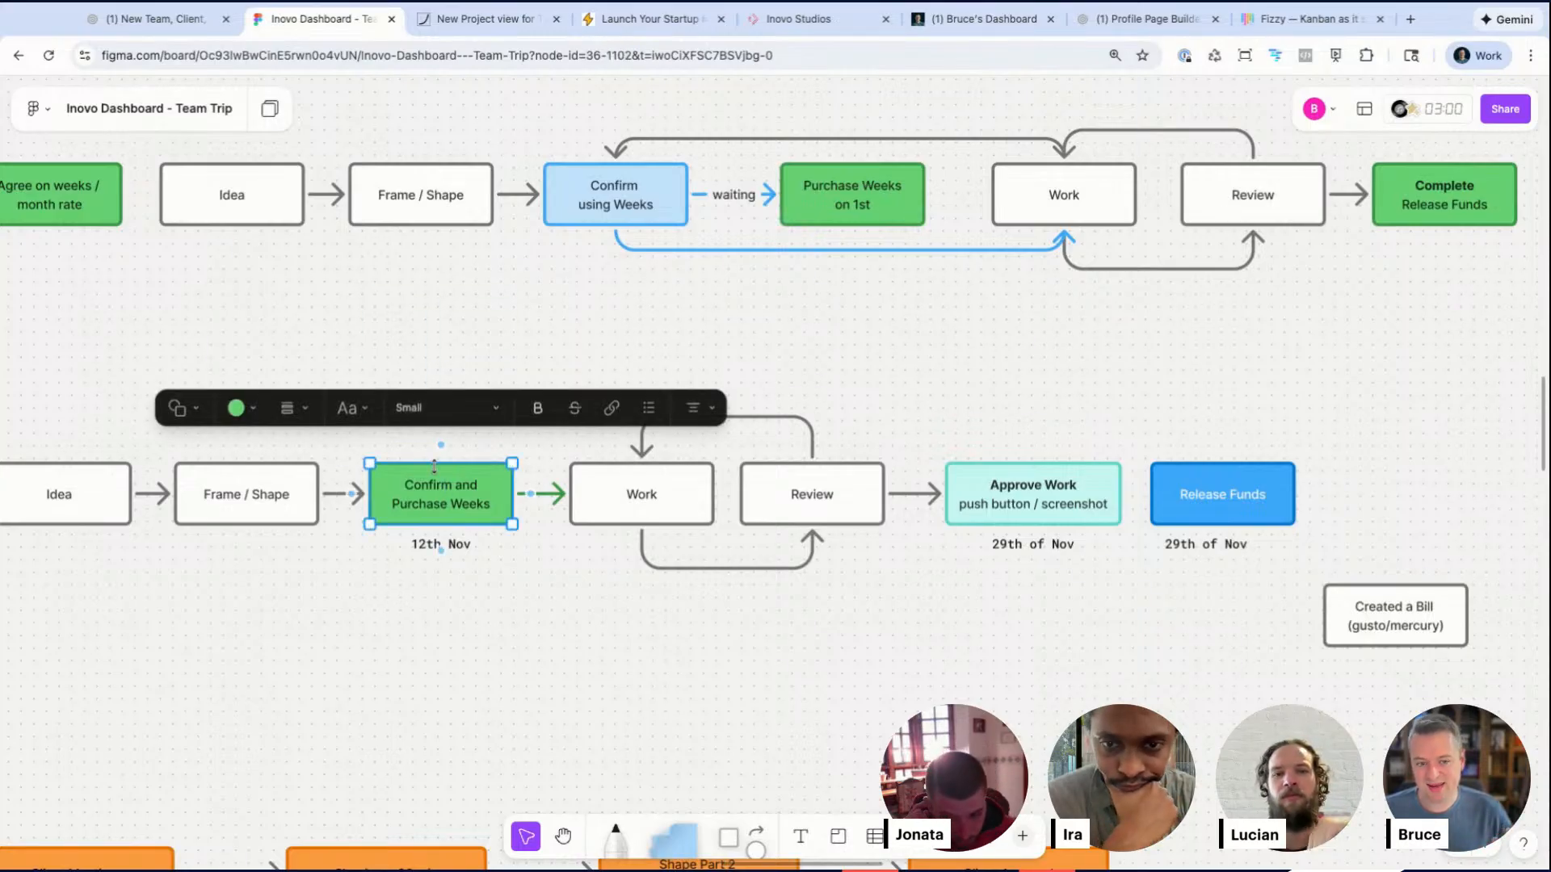
left_click(402, 589)
left_click(424, 510)
left_click(389, 674)
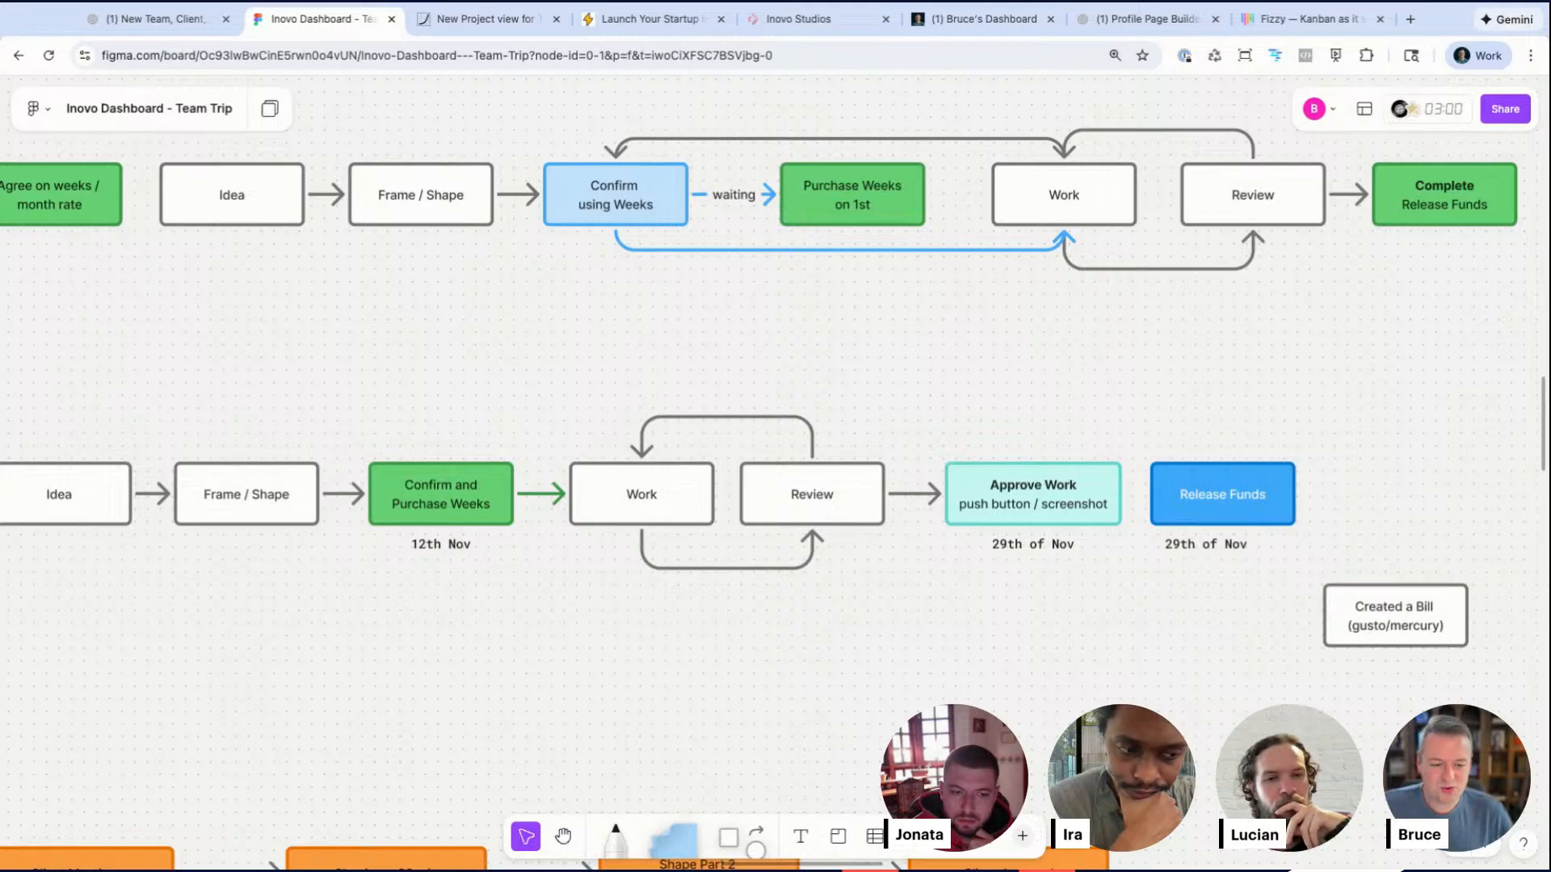
scroll(460, 501, "down", 3)
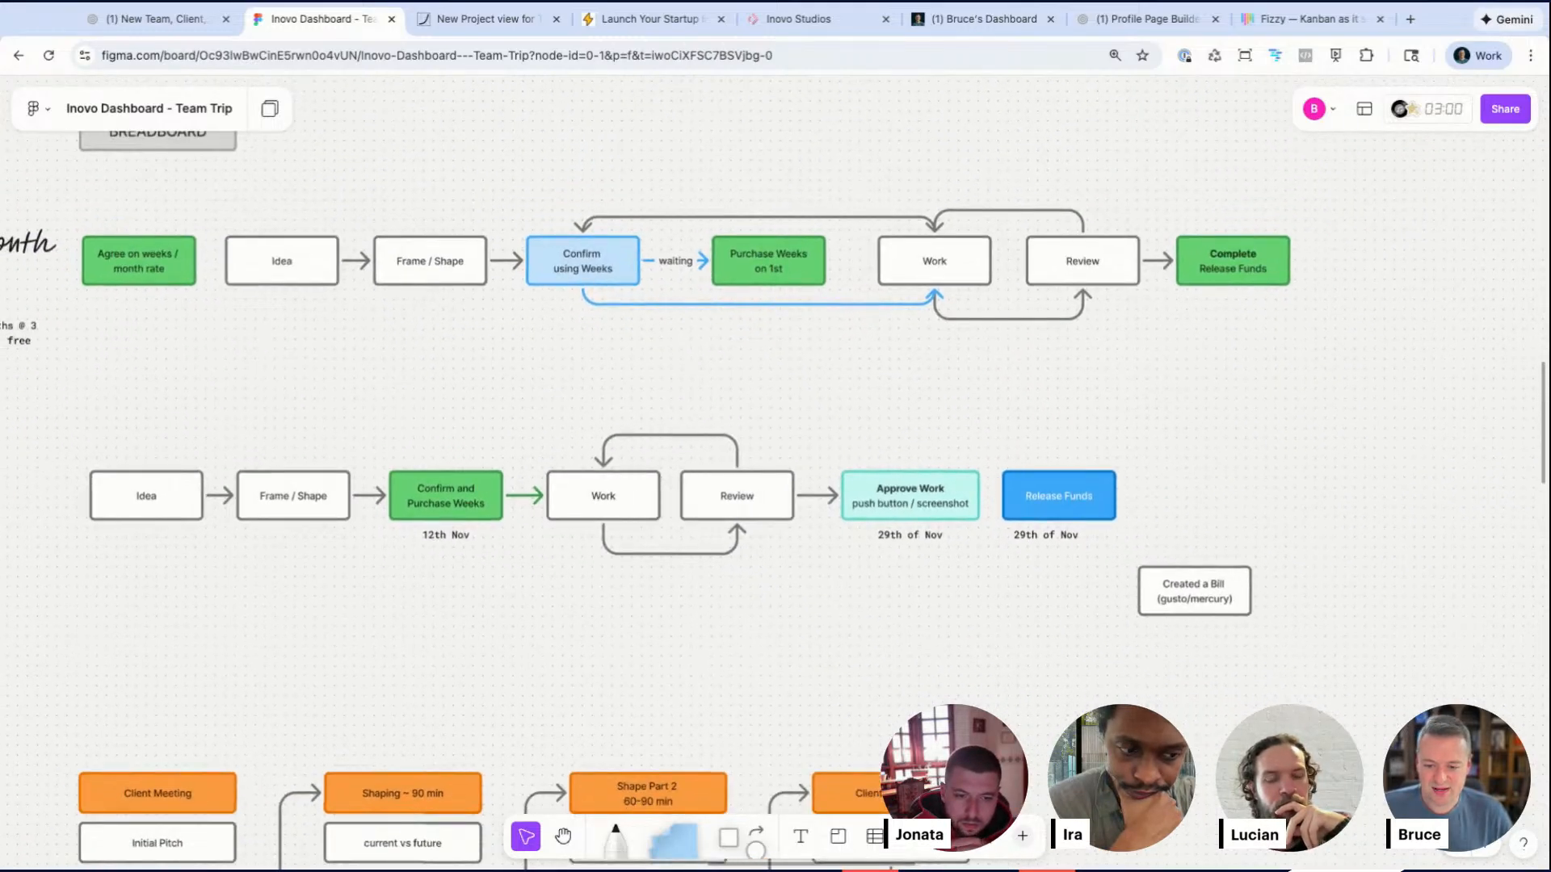
Step: Examine the Future flow's Confirm and Purchase Weeks step and the October to January client and team payment calendar
scroll(477, 503, "down", 3)
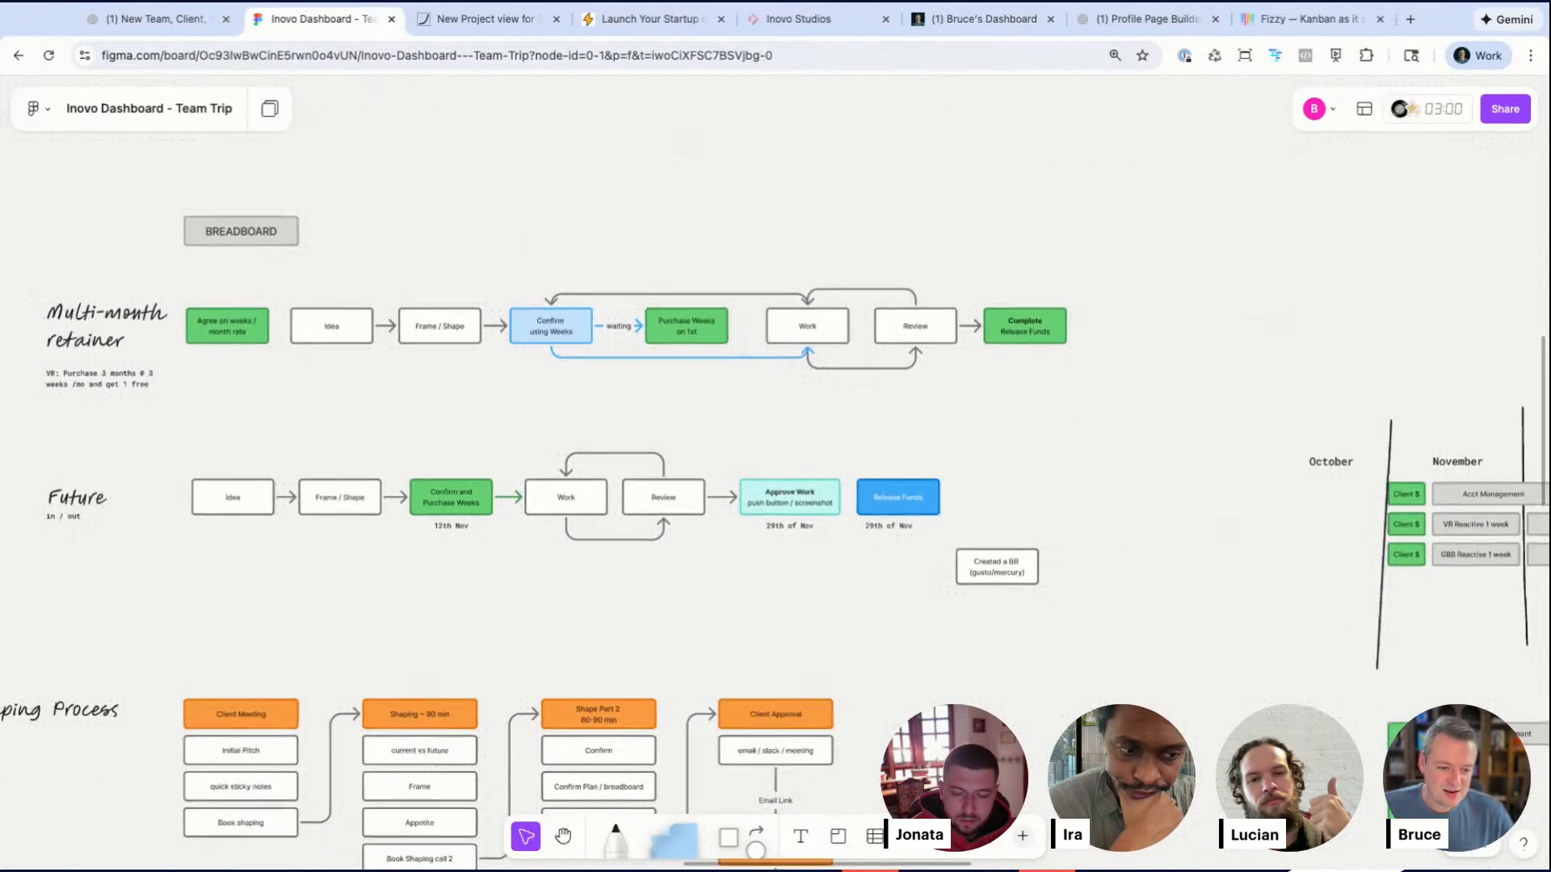
scroll(432, 533, "up", 4)
left_click(457, 462)
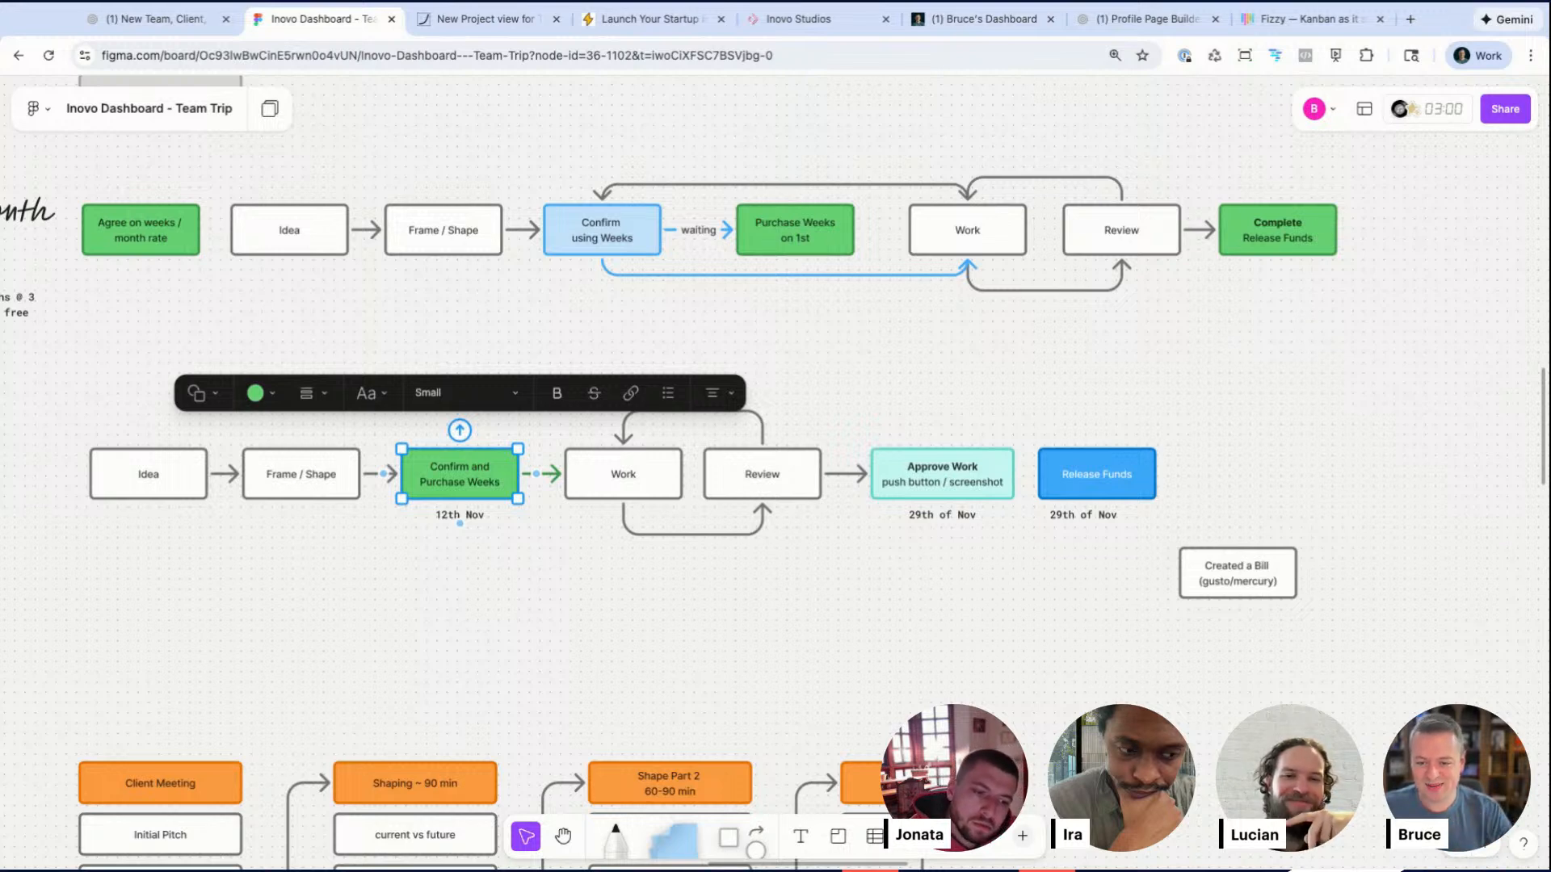
scroll(447, 594, "down", 1)
scroll(447, 594, "right", 1)
left_click(447, 594)
scroll(447, 594, "right", 10)
scroll(446, 594, "down", 5)
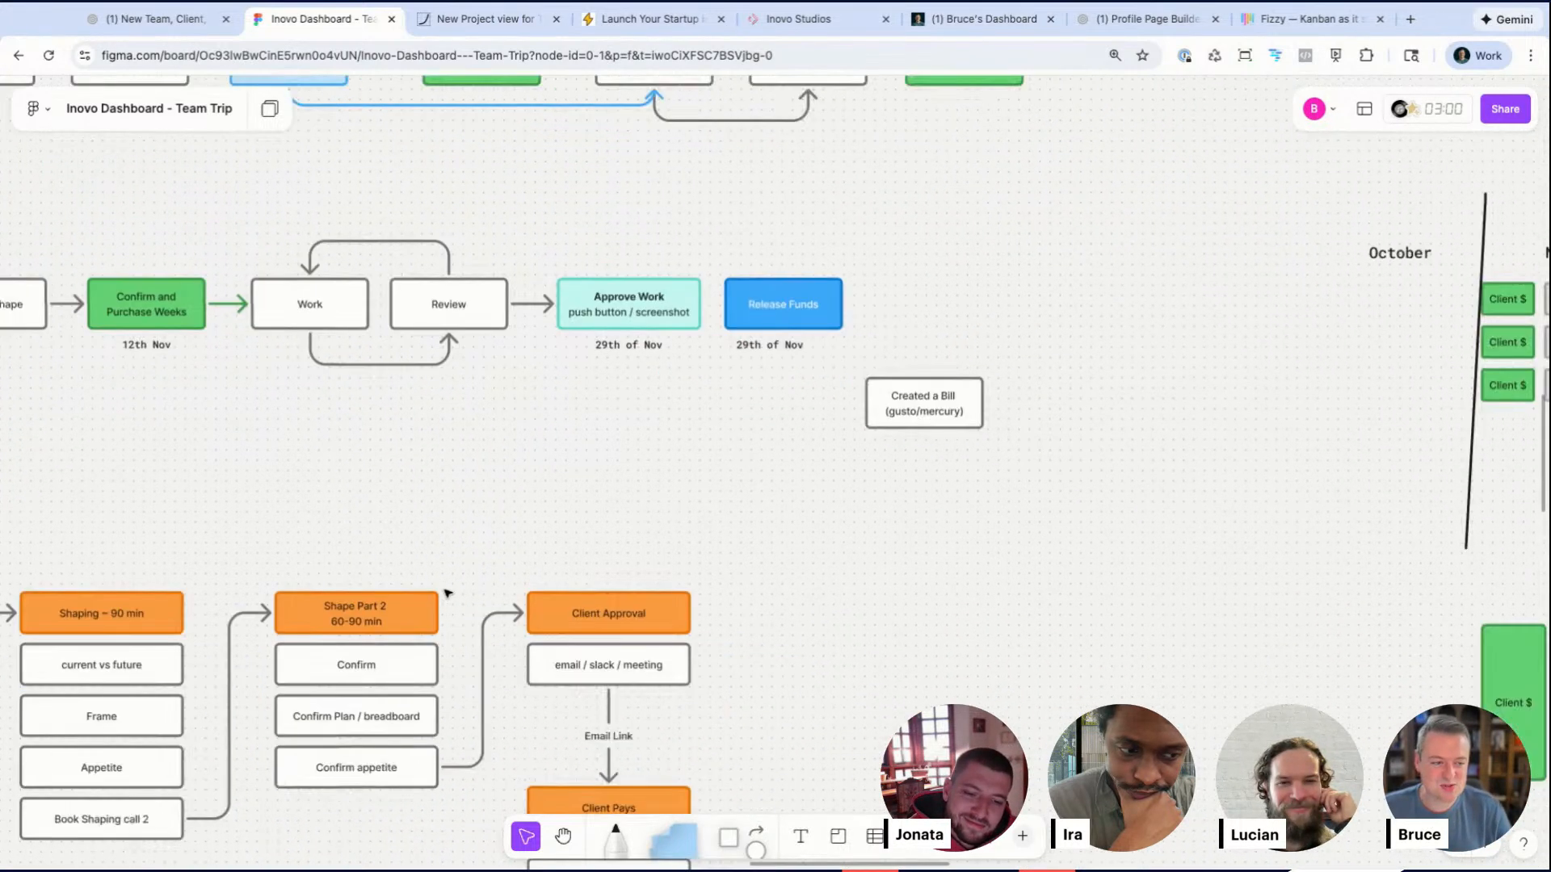
scroll(446, 594, "right", 20)
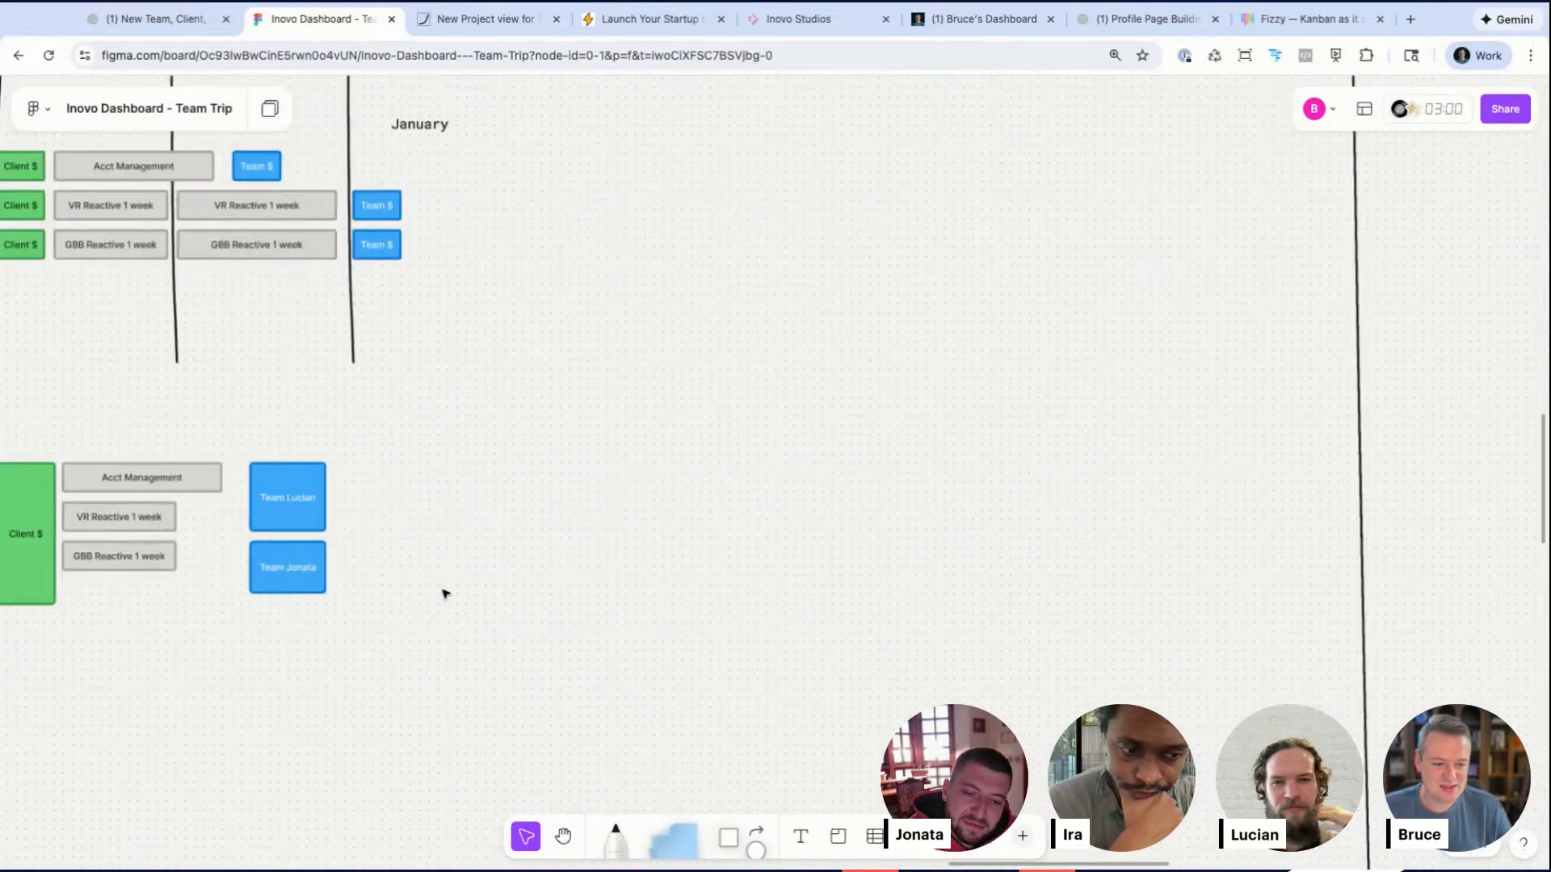
scroll(447, 593, "down", 8)
scroll(447, 593, "right", 7)
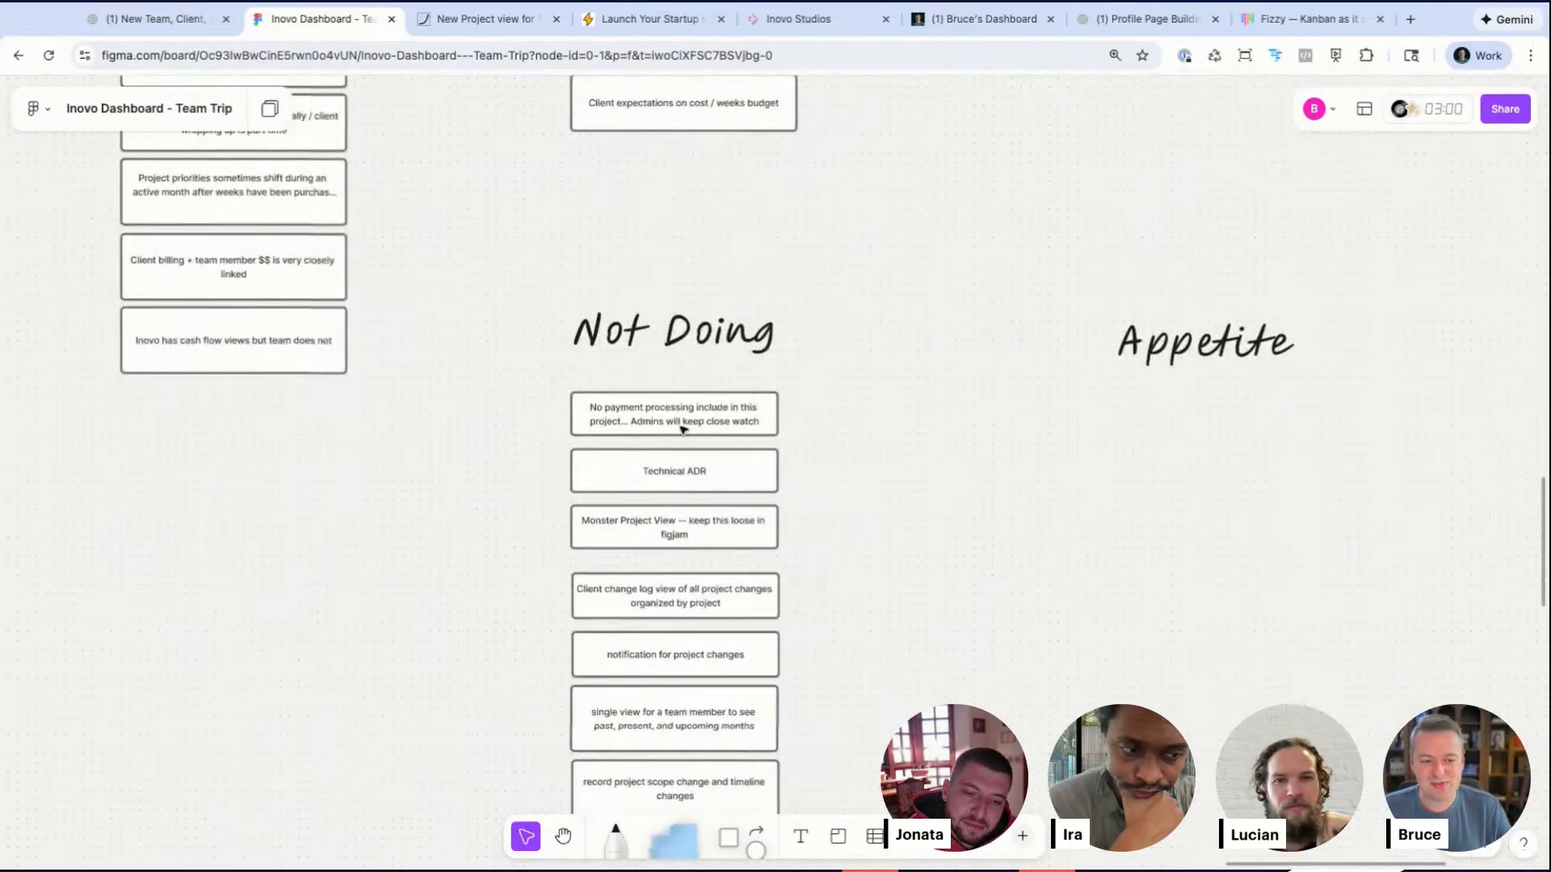
Step: Review the top Not Doing notes and the Problem and Outcome notes
left_click(682, 426)
scroll(682, 428, "up", 3)
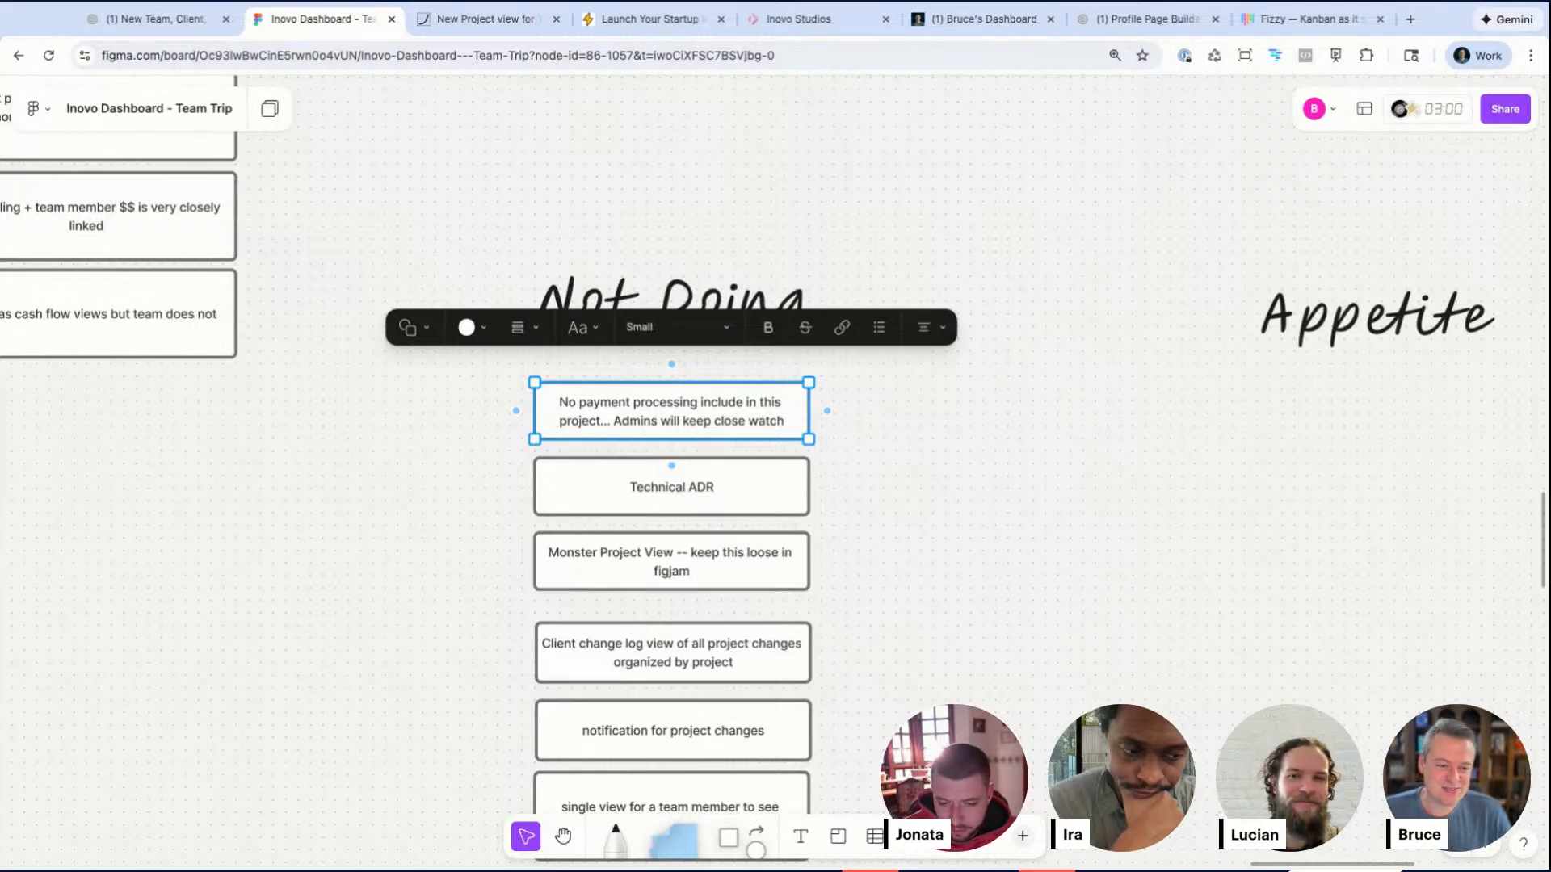
left_click(385, 491)
scroll(626, 448, "down", 5)
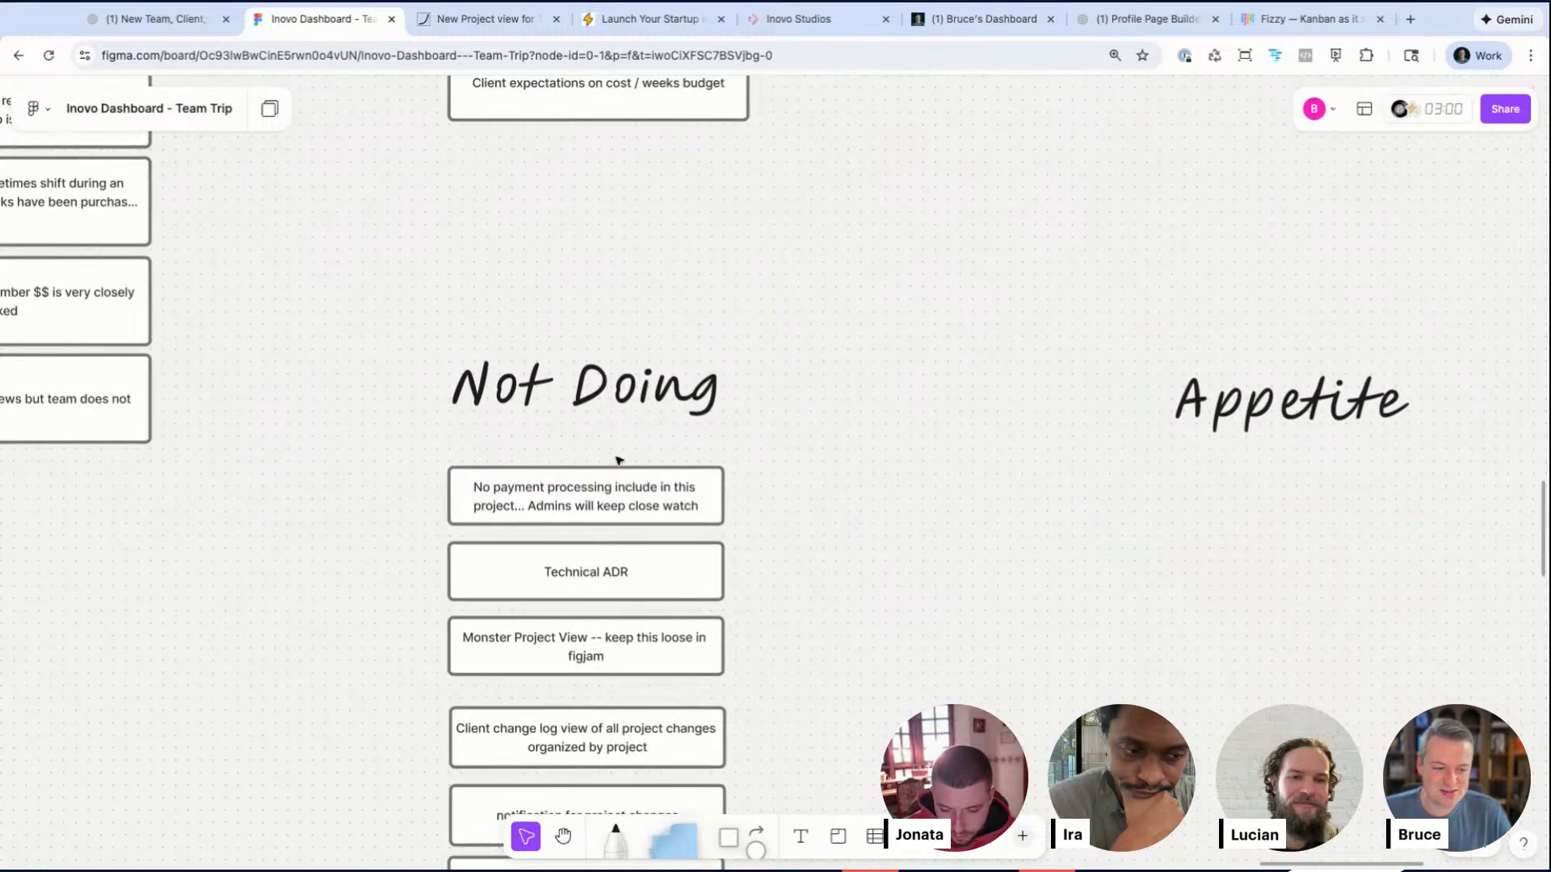
scroll(453, 483, "up", 3)
scroll(452, 483, "right", 2)
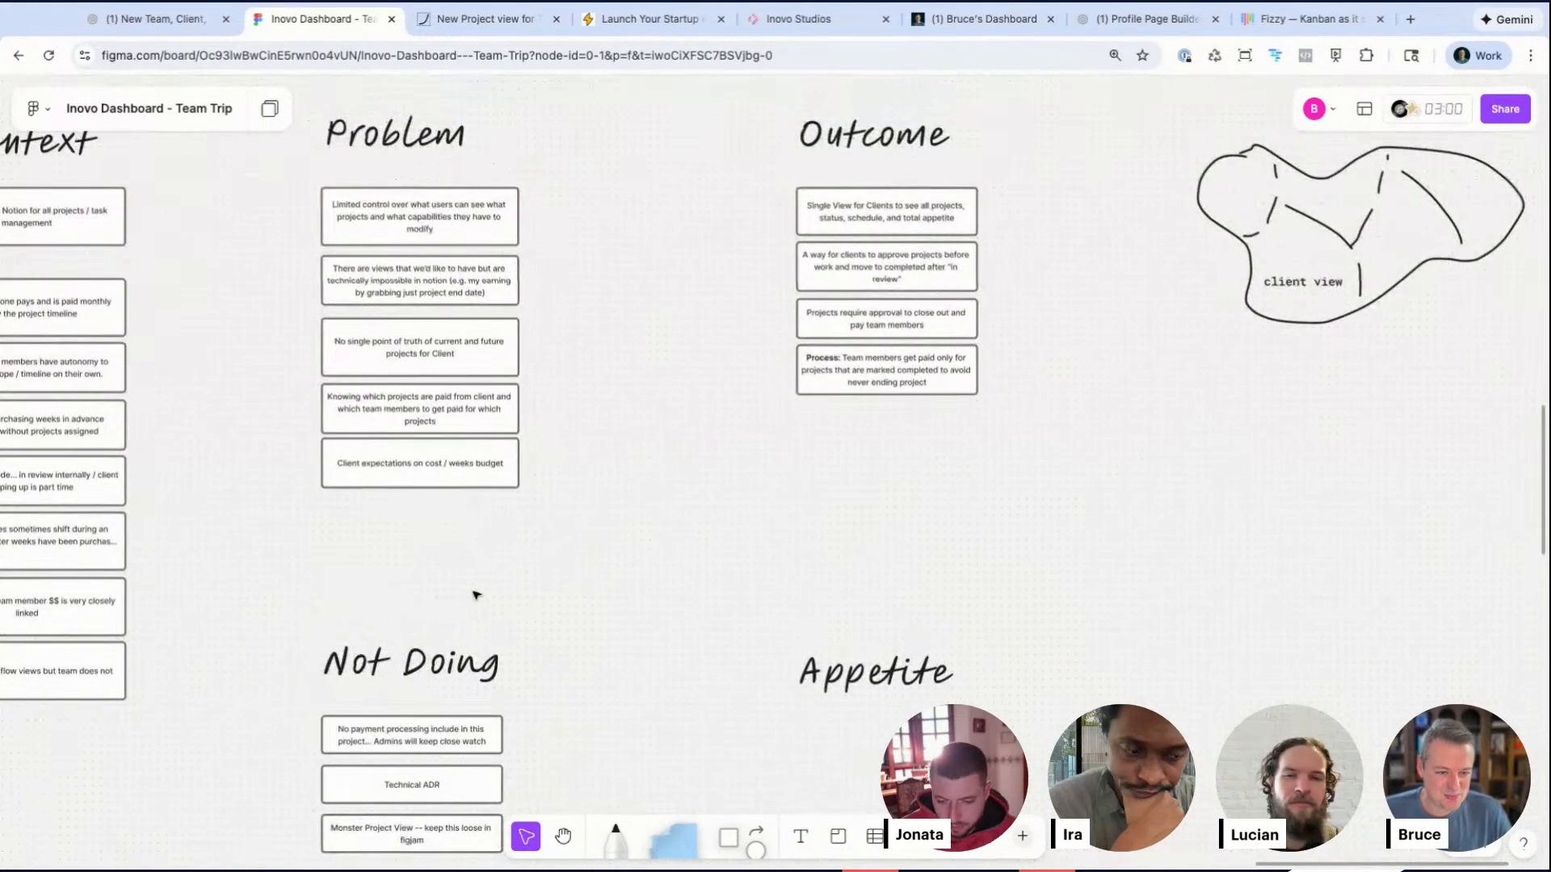
scroll(944, 316, "up", 3)
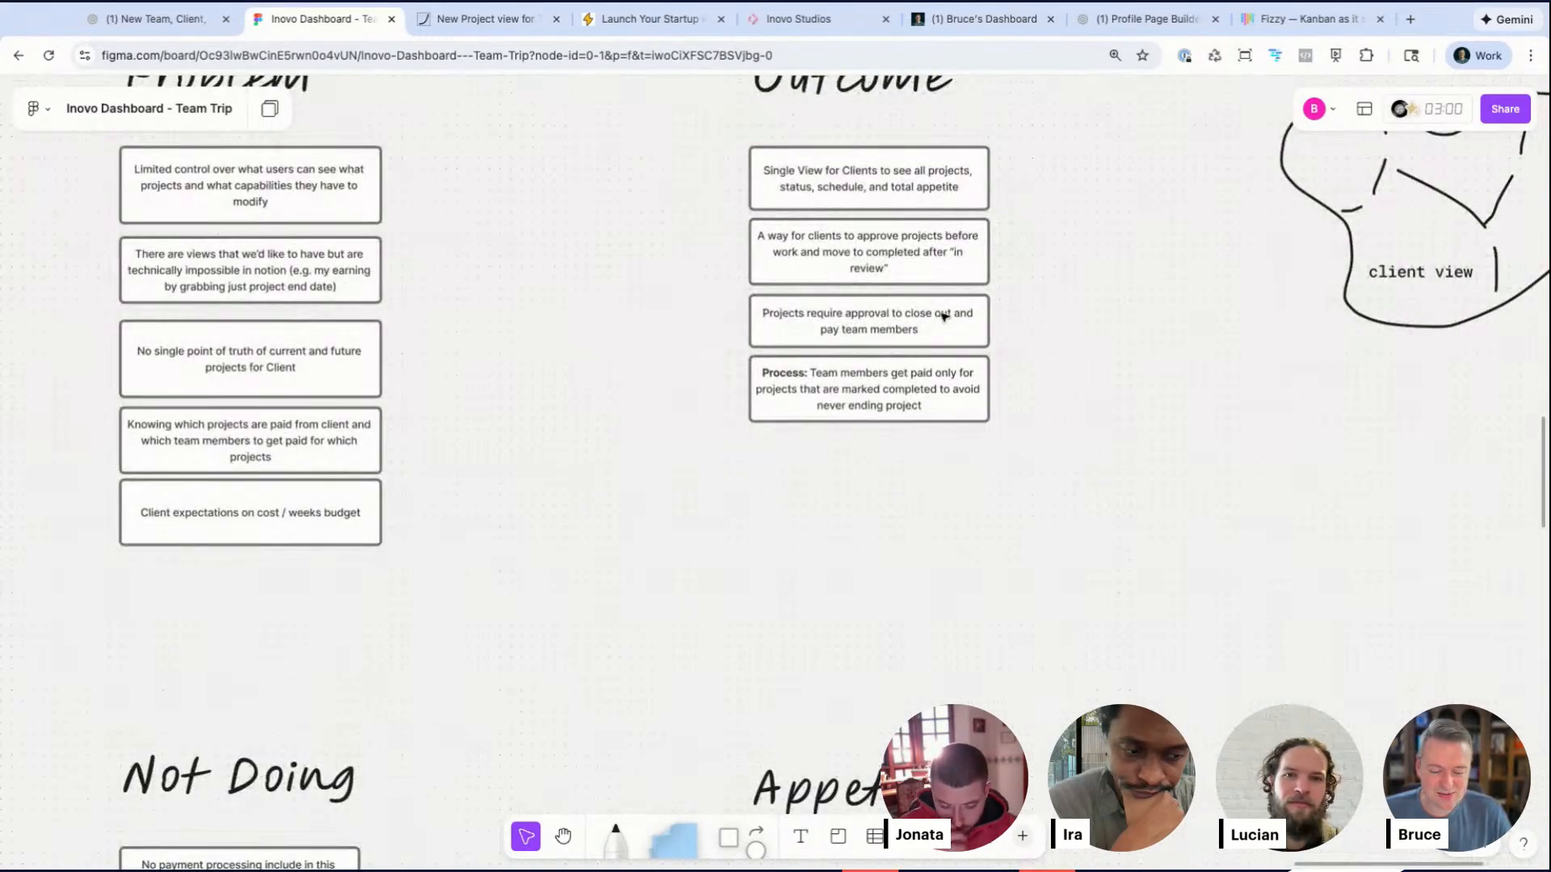
Step: Shorten the fourth Problem note so it reads 'Knowing which projects are paid from client'
left_click(248, 383)
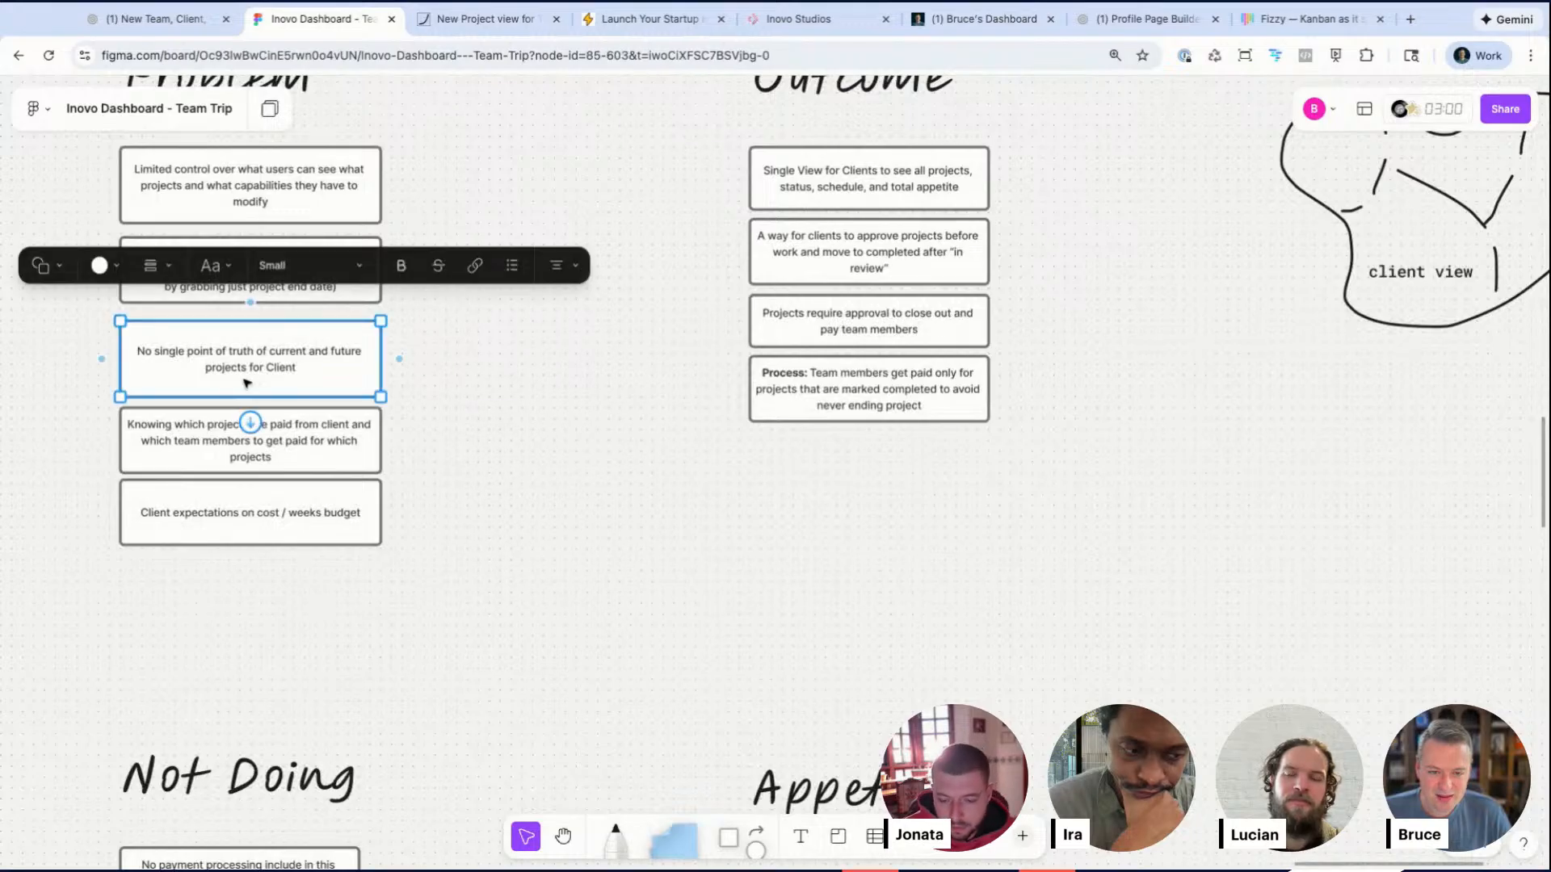
scroll(247, 383, "up", 3)
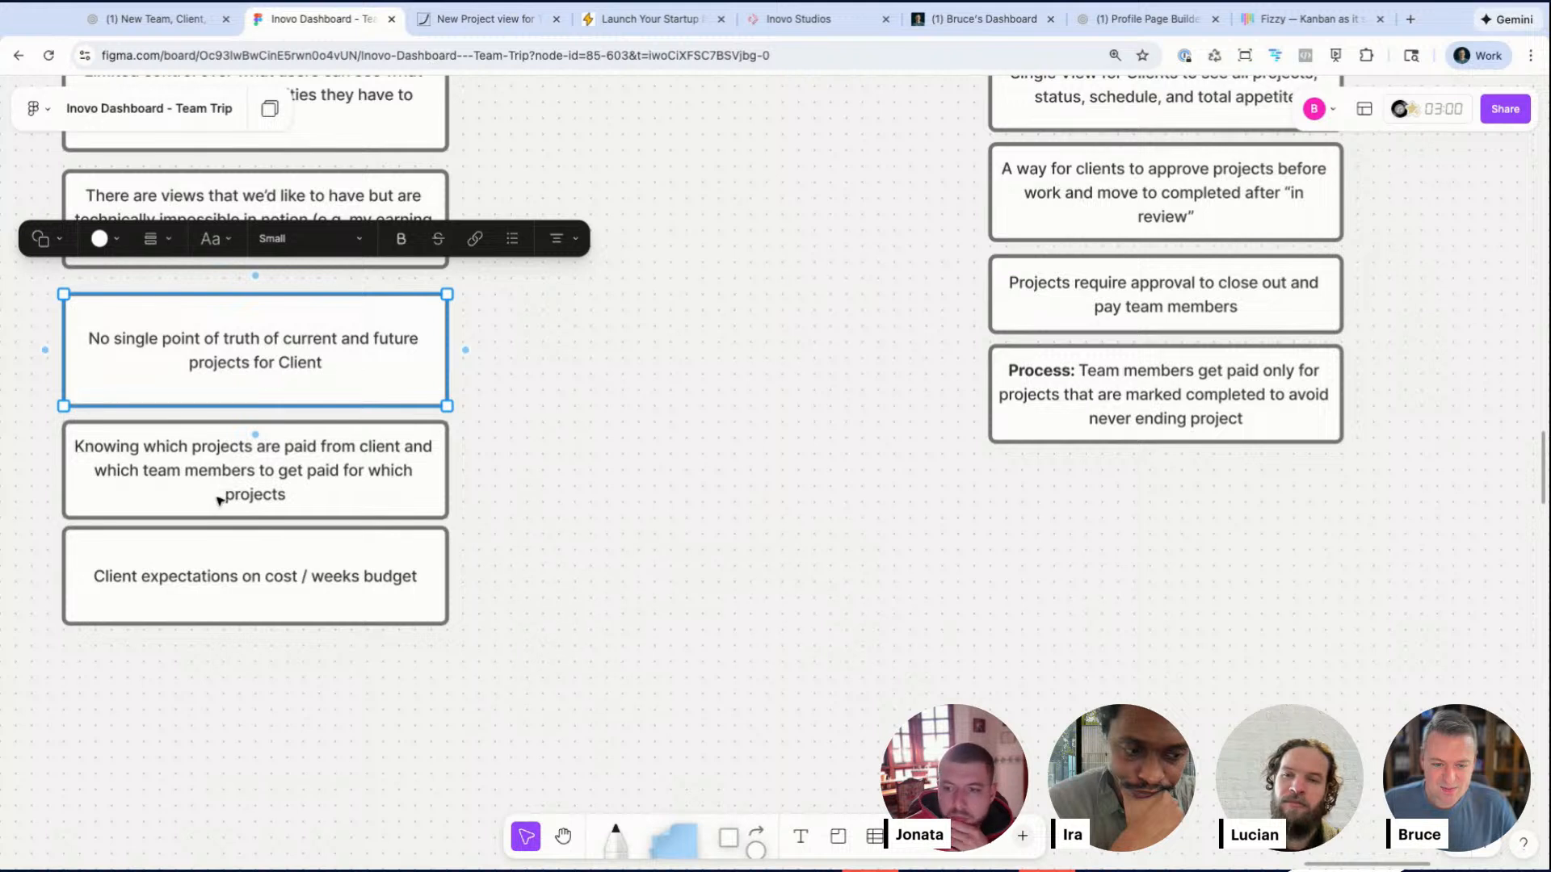
left_click(223, 468)
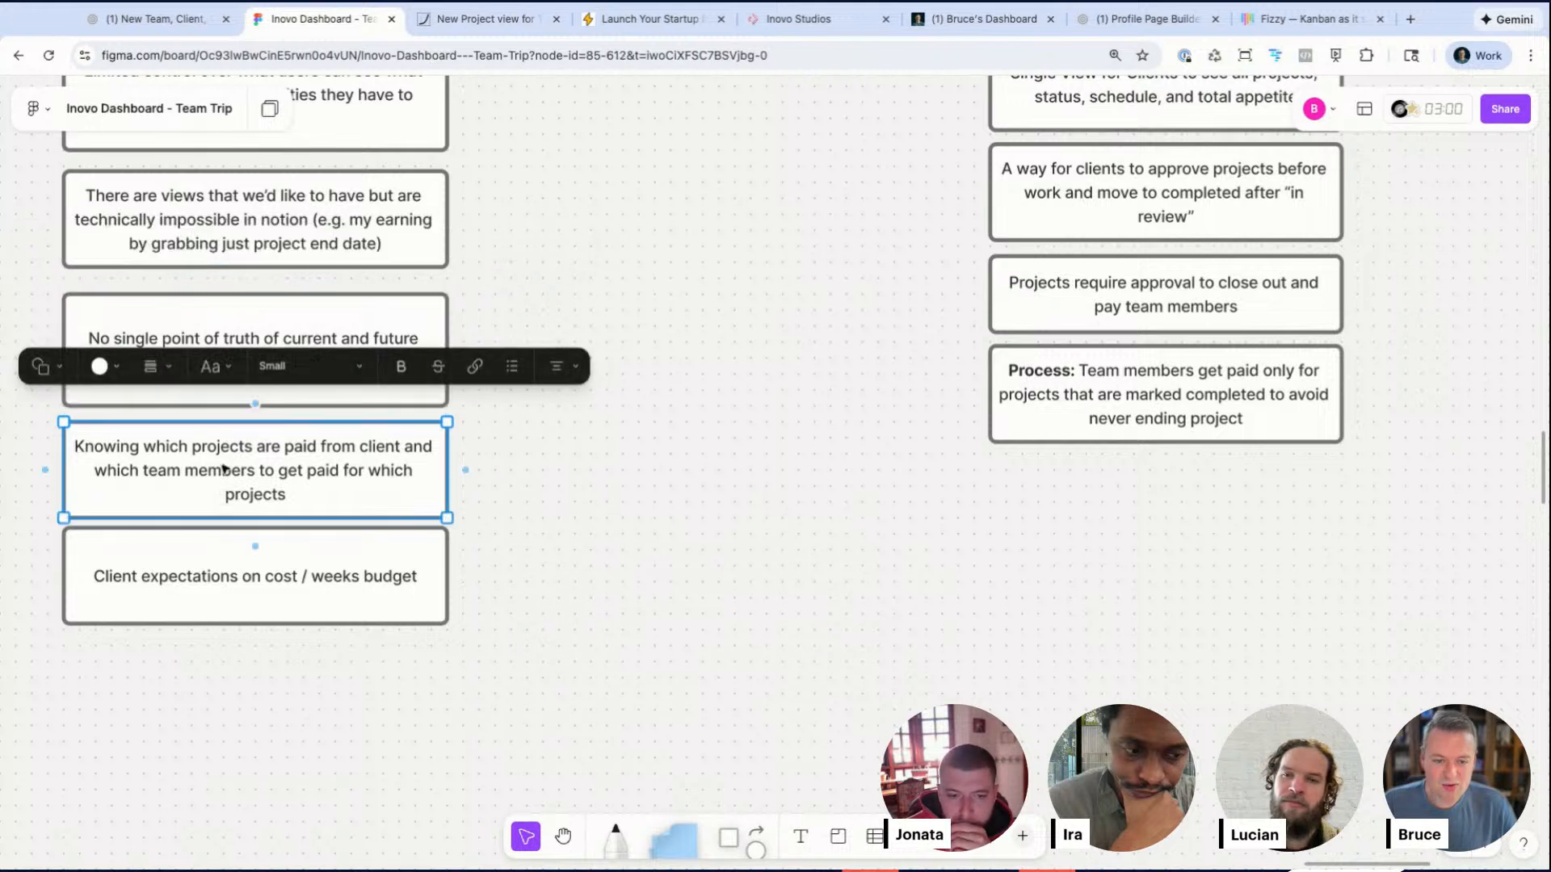
double_click(268, 457)
left_click(253, 484)
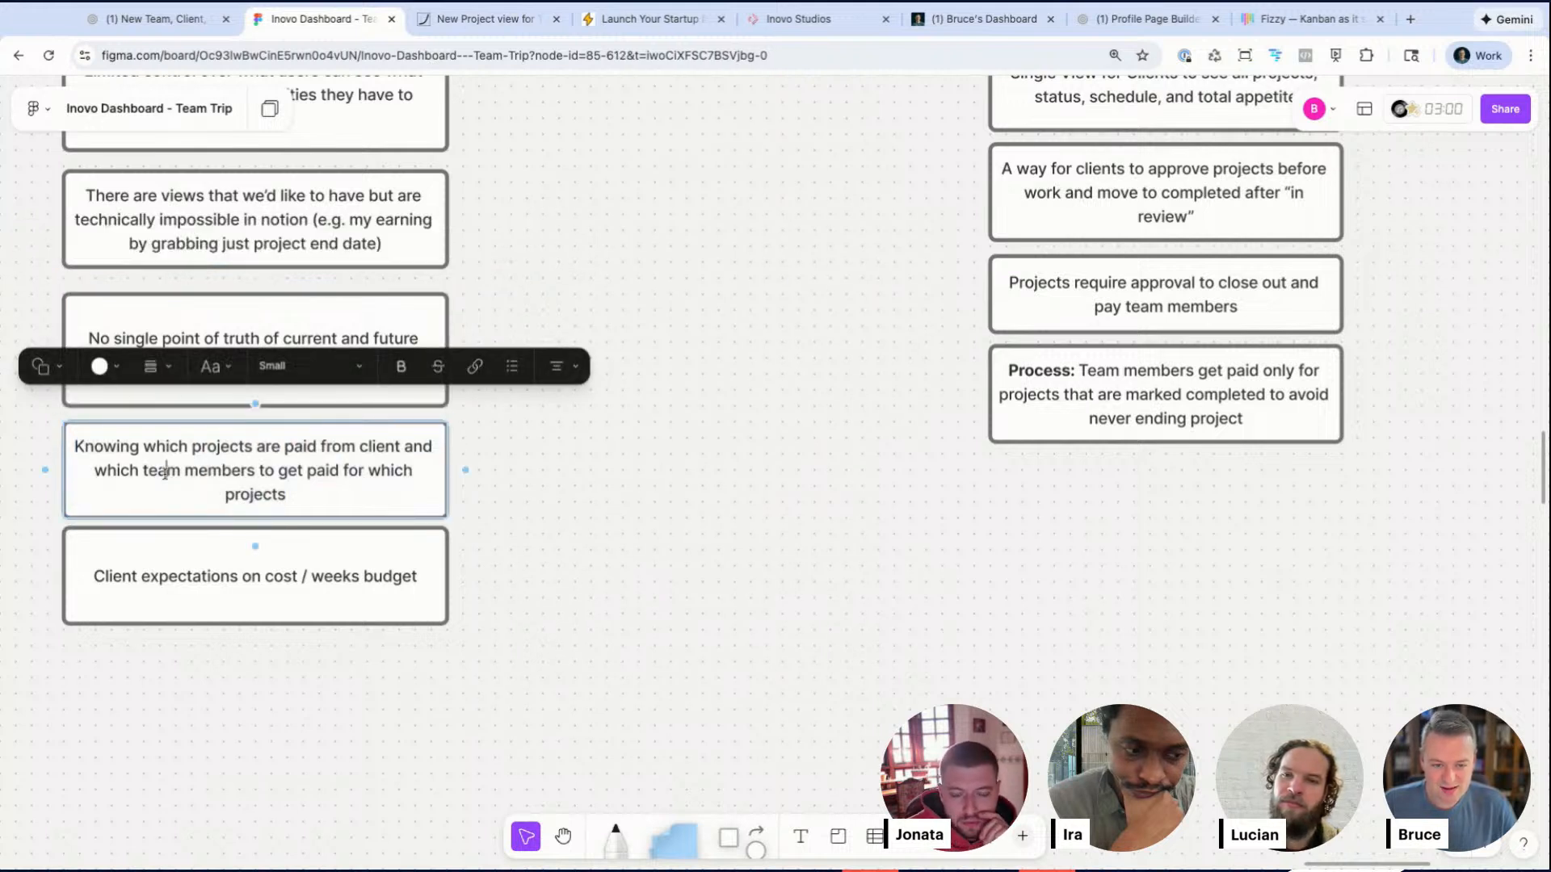
left_click_drag(145, 470, 287, 494)
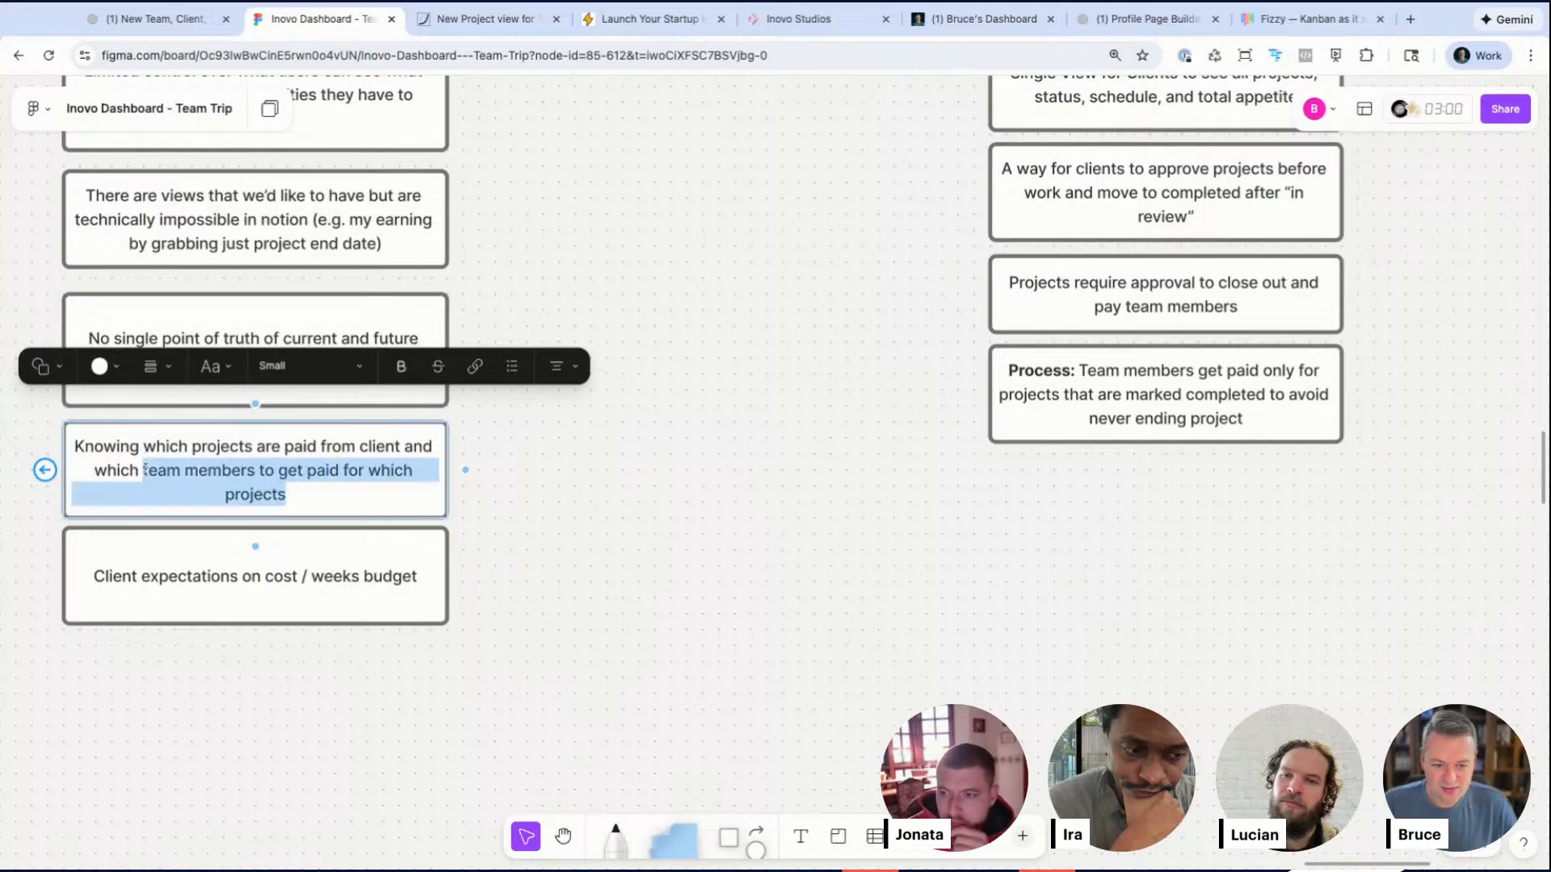
key("BackSpace")
key("BackSpace")
key("BackSpace")
key("BackSpace")
key("BackSpace")
key("BackSpace")
key("BackSpace")
key("BackSpace")
key("BackSpace")
key("BackSpace")
key("BackSpace")
key("BackSpace")
key("BackSpace")
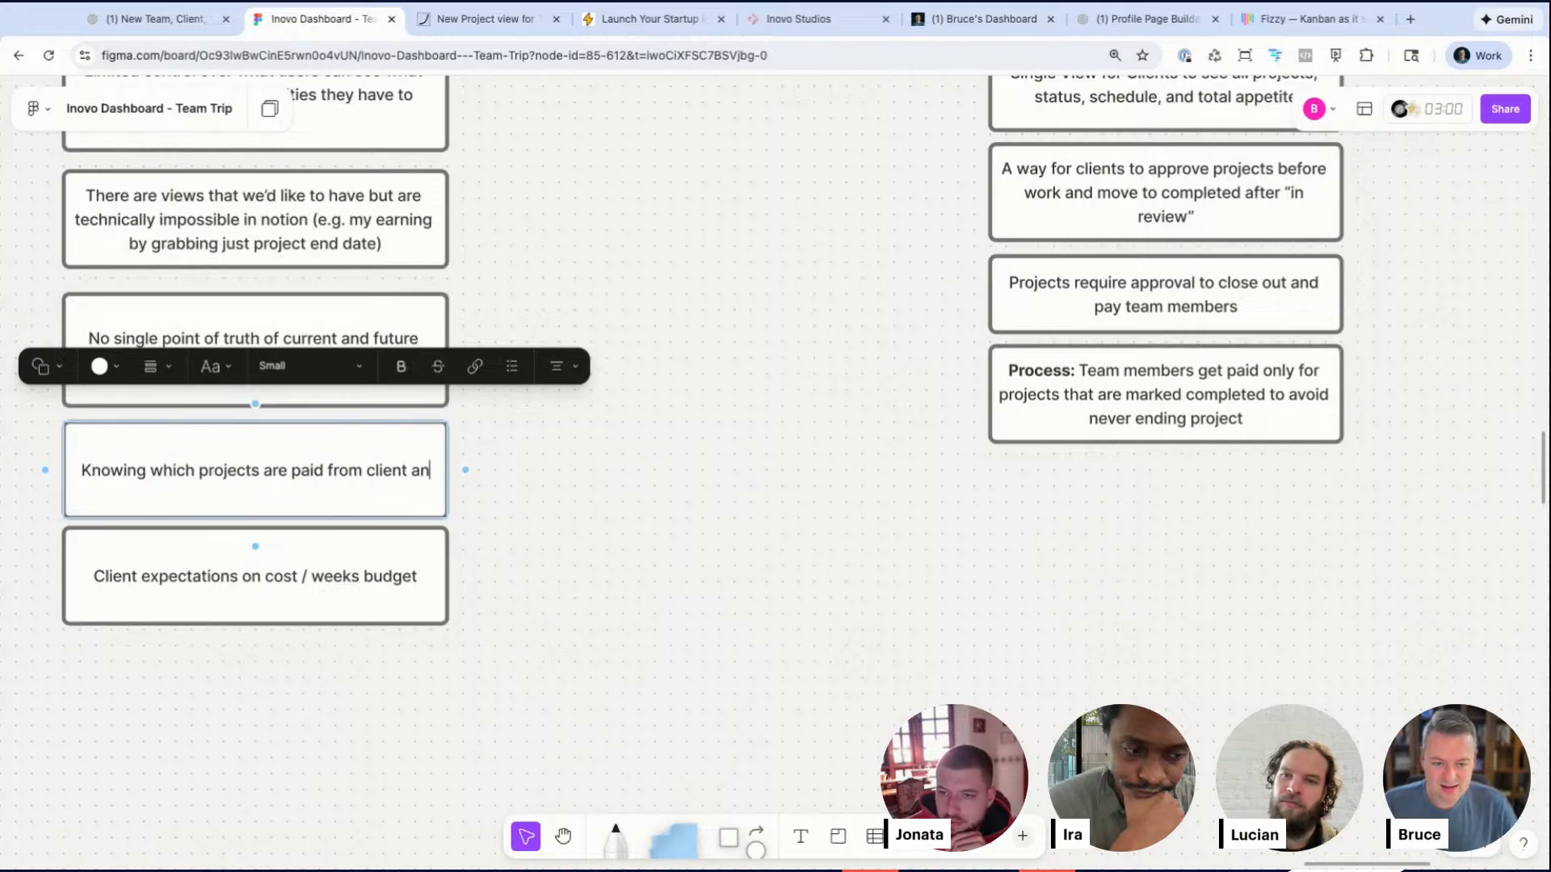
key("BackSpace")
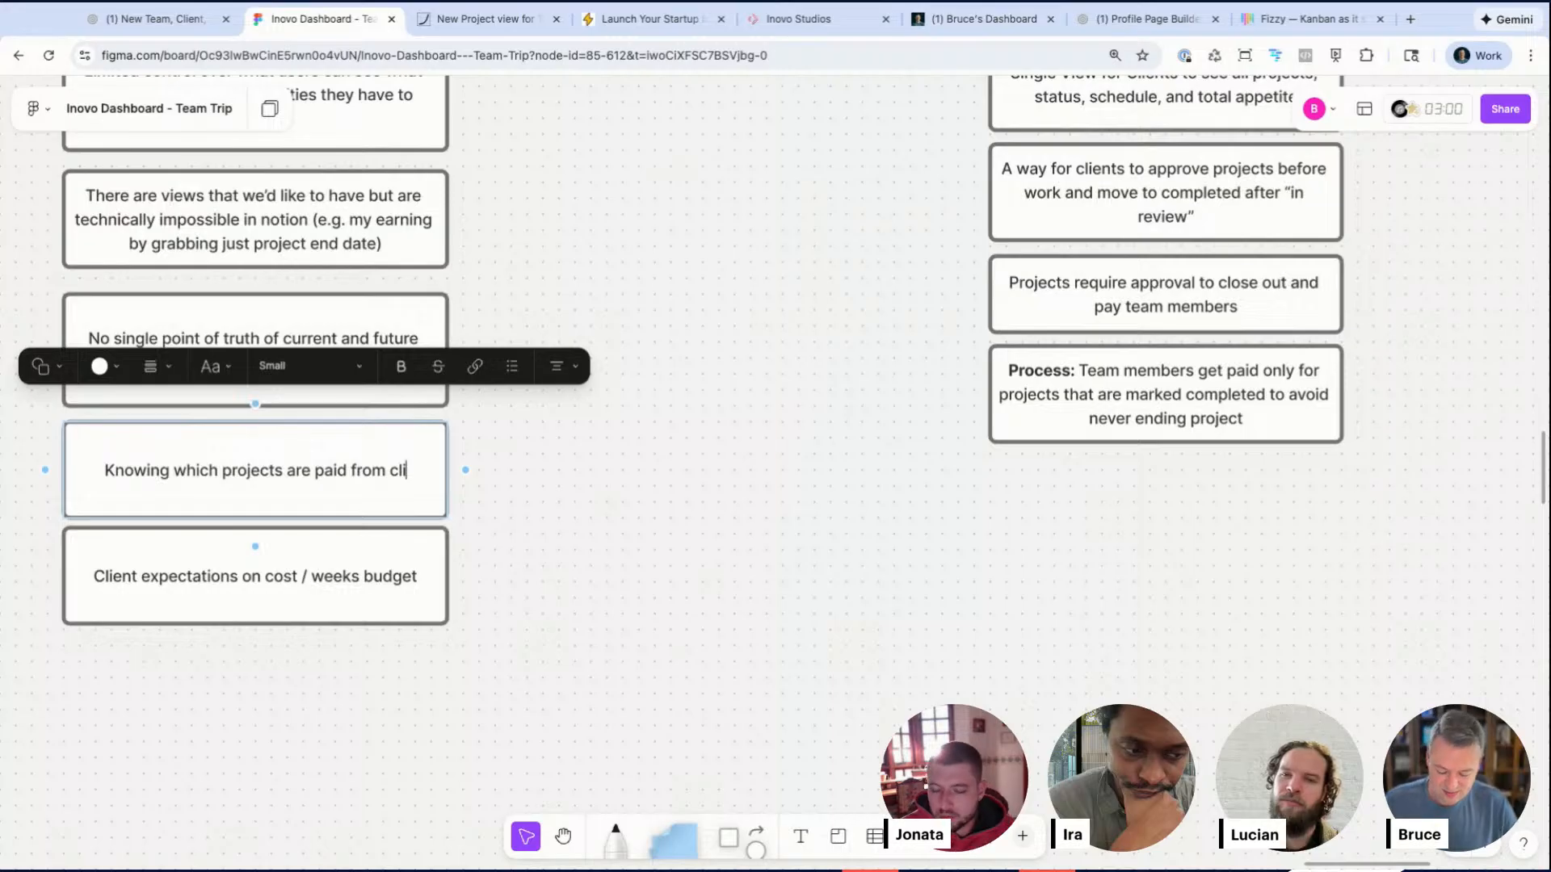
type("ent")
left_click(543, 585)
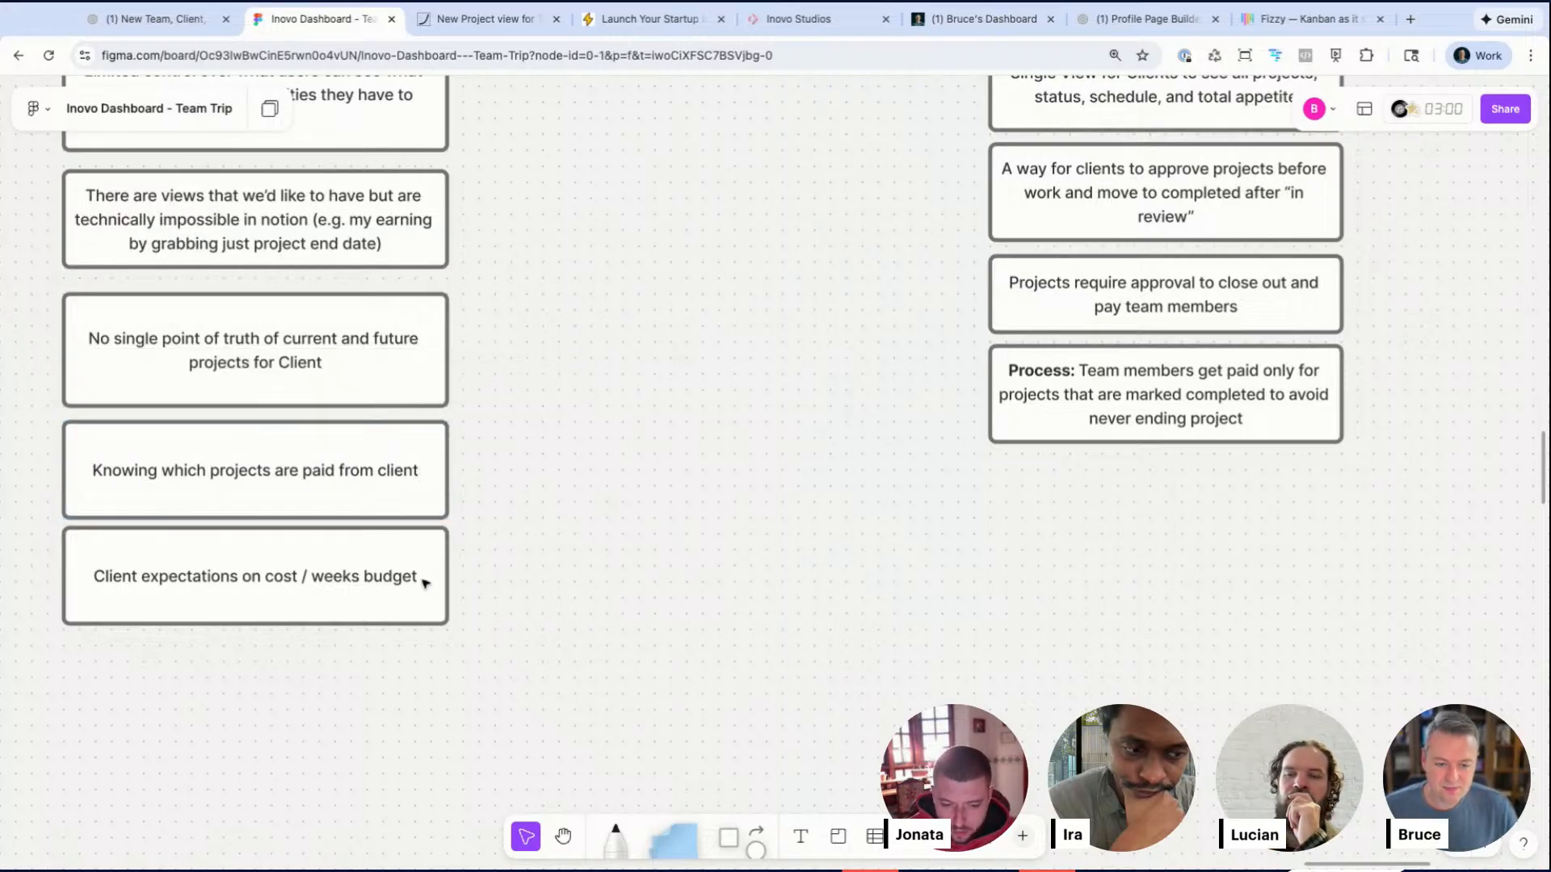
Step: Duplicate a note into the Appetite section and set its text to '2 weeks (50 hrs)'
scroll(294, 300, "up", 2)
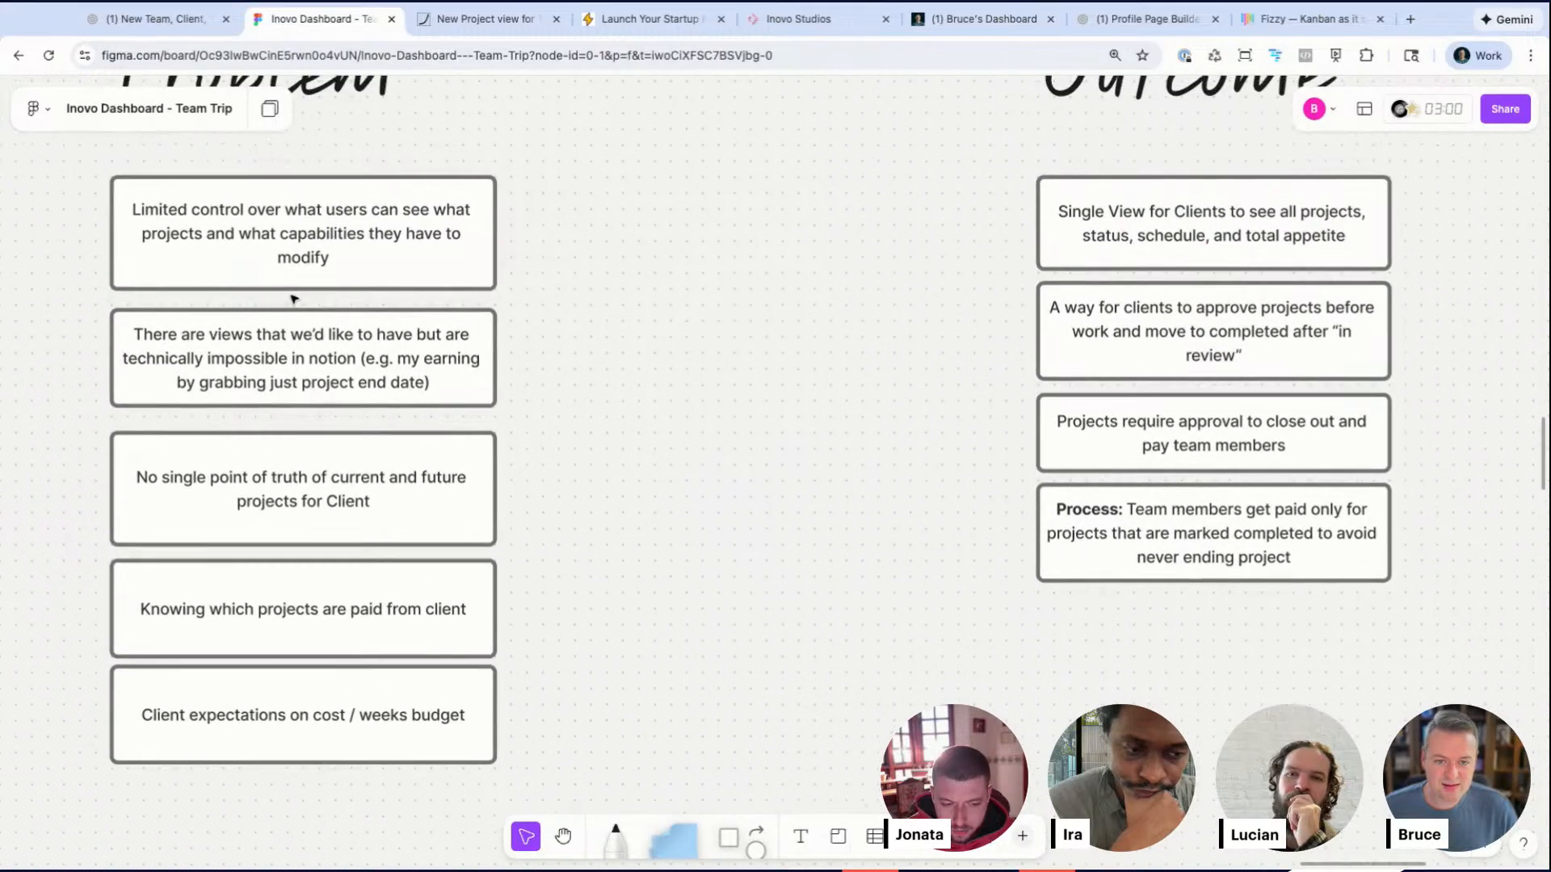
scroll(295, 300, "down", 3)
left_click_drag(120, 180, 295, 633)
left_click(533, 623)
scroll(533, 623, "up", 1)
scroll(533, 623, "down", 3)
scroll(533, 623, "down", 5)
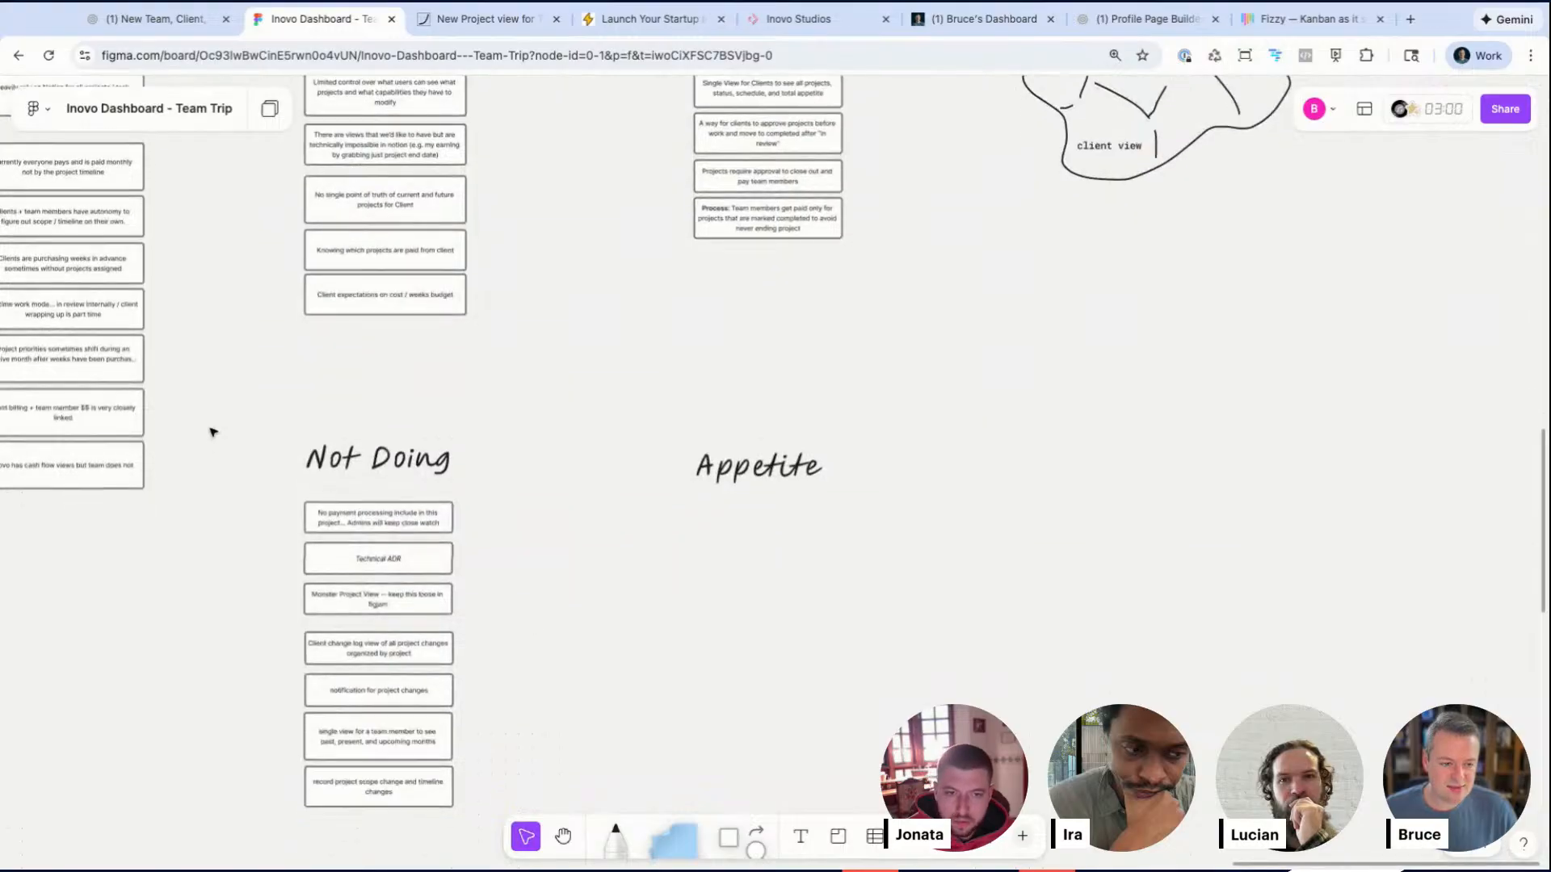
left_click_drag(426, 525, 815, 516)
double_click(796, 515)
key("super+a")
key("BackSpace")
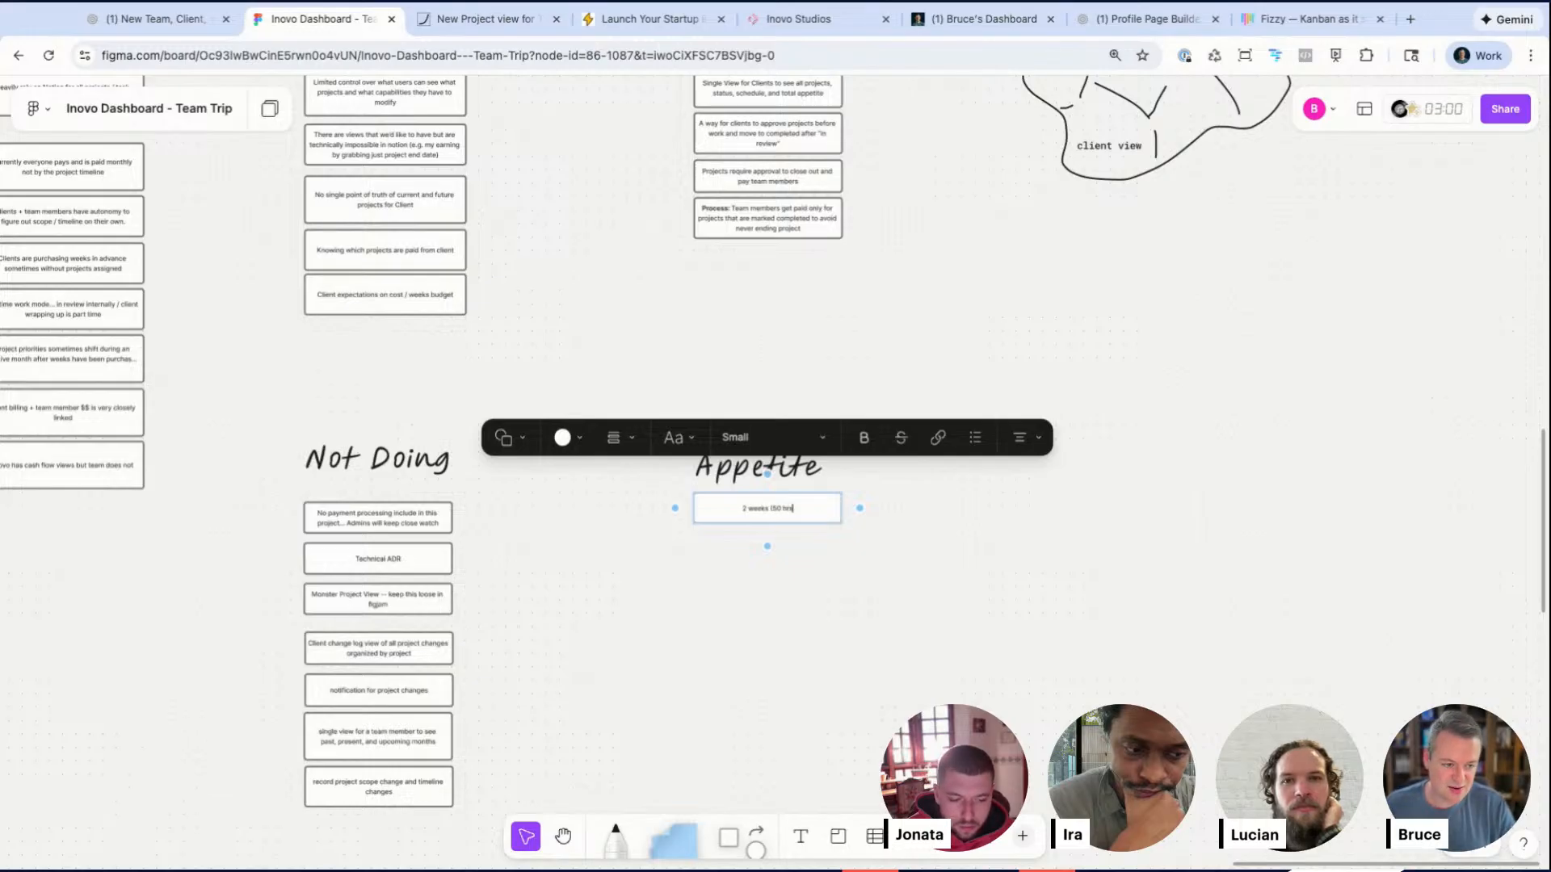
left_click(814, 606)
Step: Review the Appetite note alongside the Context, Problem, Outcome and Not Doing sections of the frame
scroll(787, 512, "up", 5)
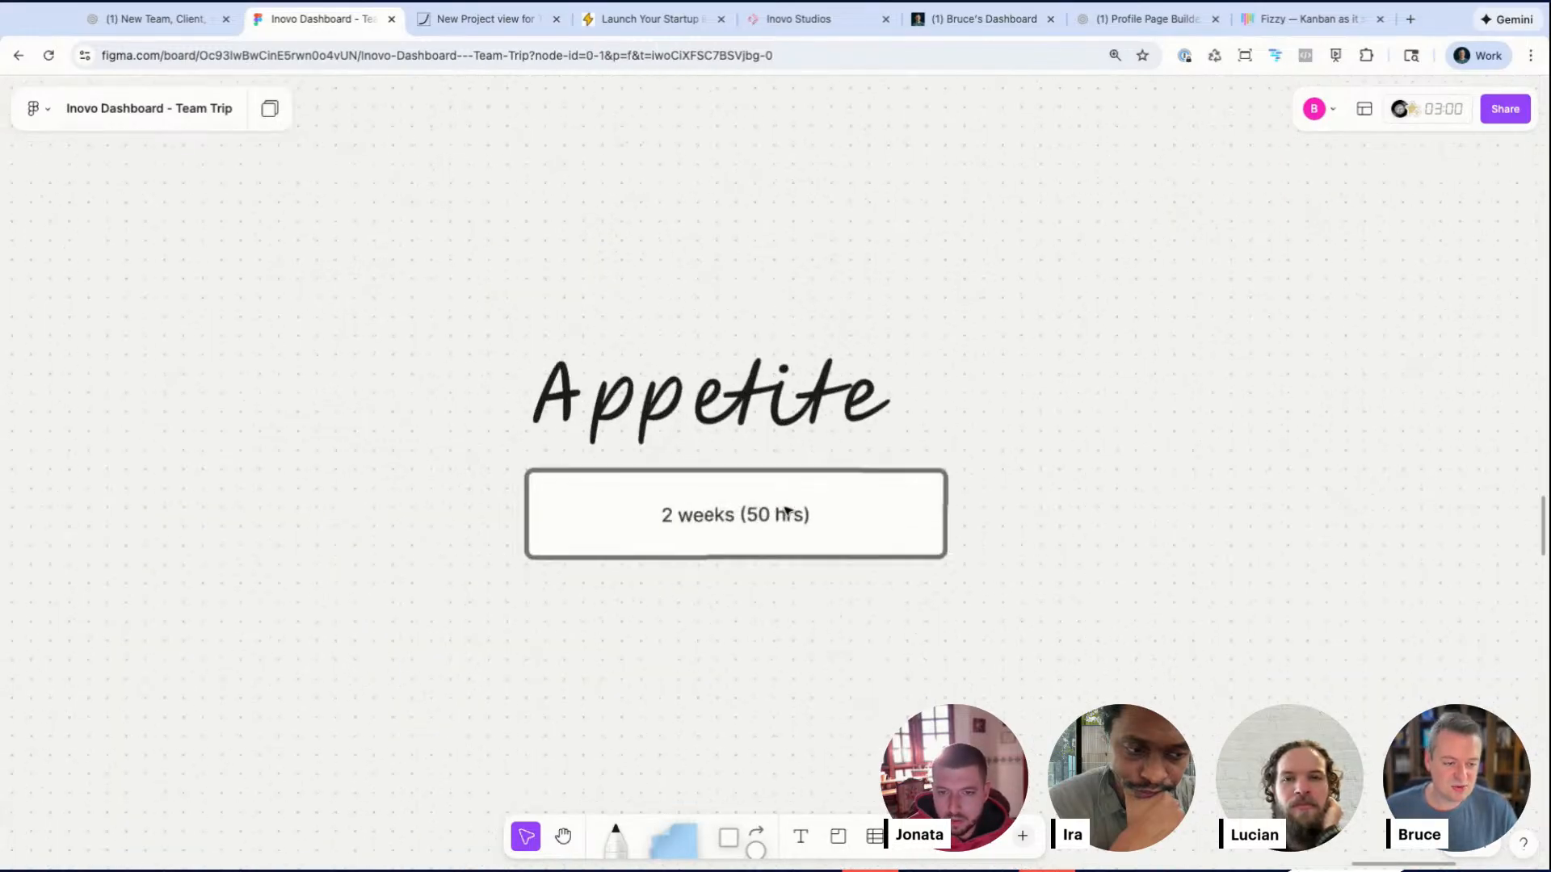
scroll(754, 644, "down", 5)
scroll(754, 644, "up", 2)
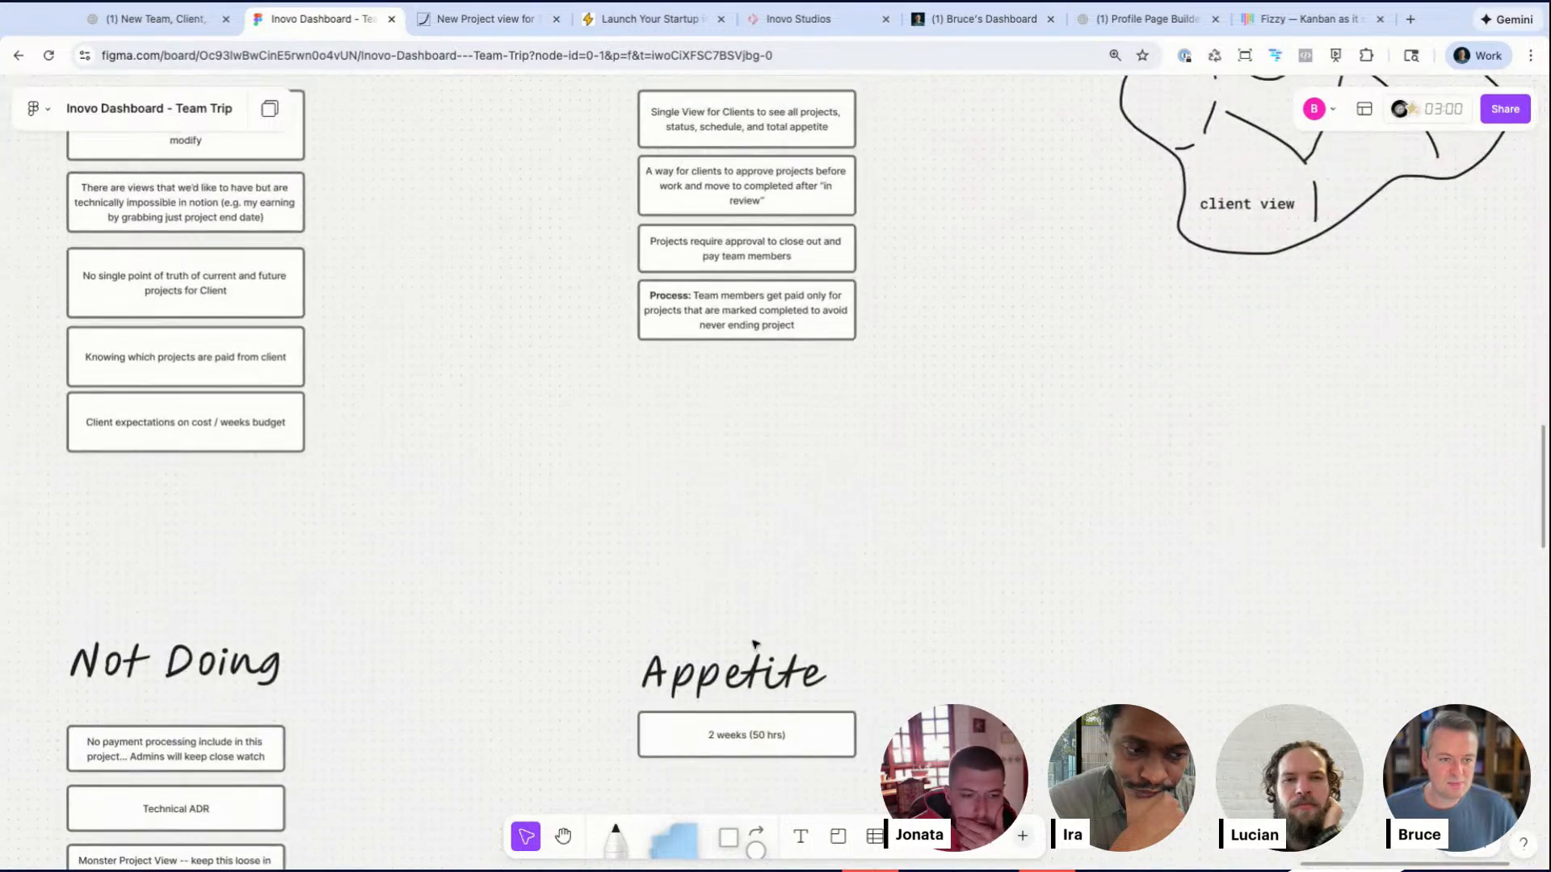
scroll(754, 643, "down", 3)
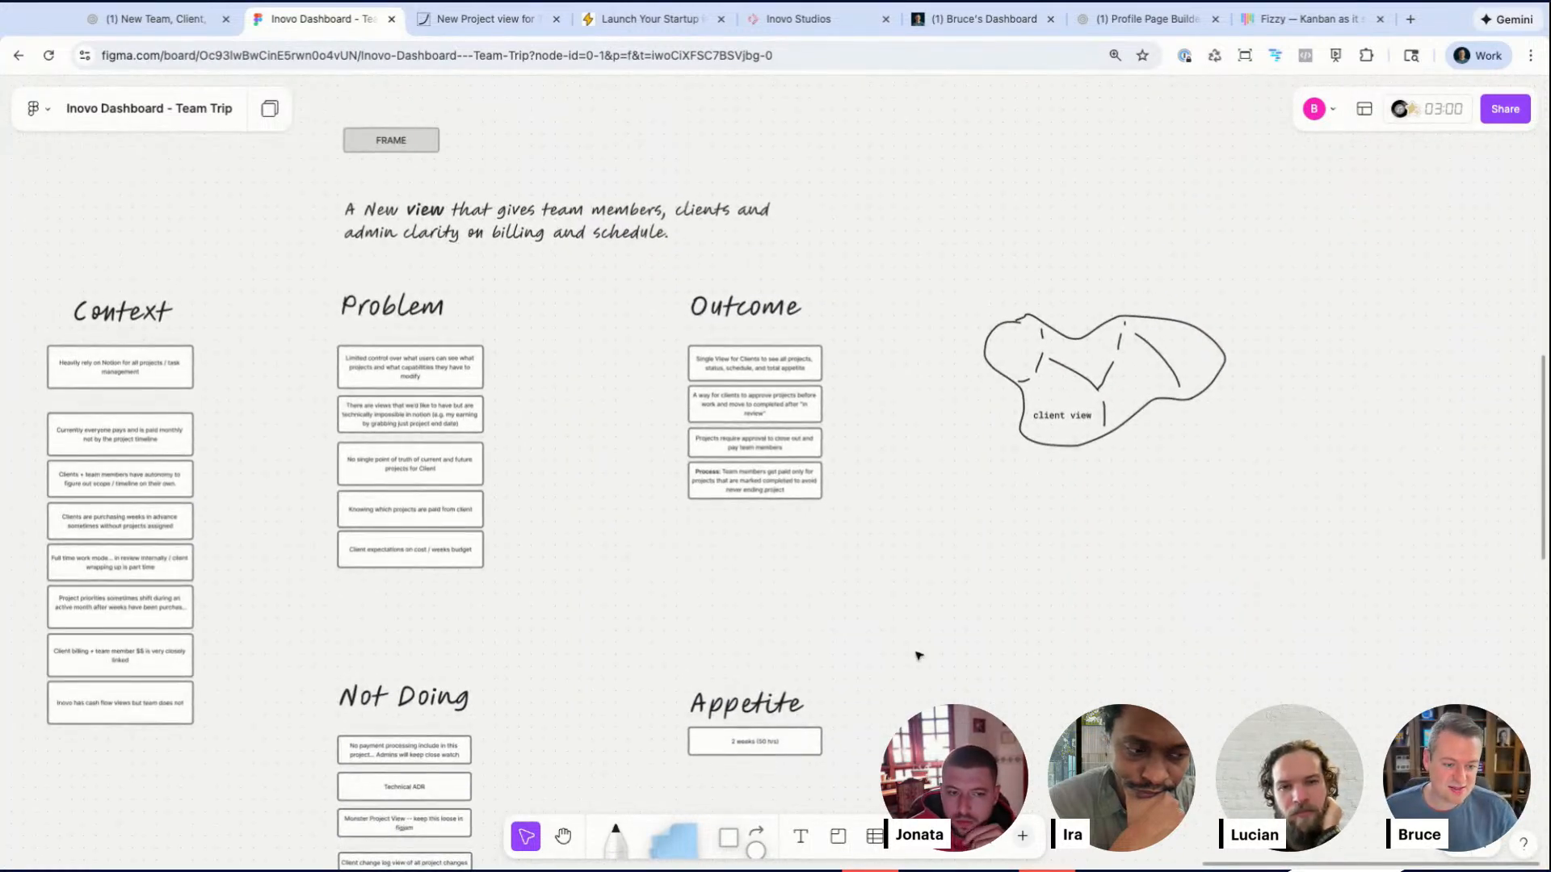
scroll(919, 655, "down", 4)
left_click_drag(884, 711, 301, 374)
left_click_drag(765, 429, 766, 408)
left_click(997, 471)
scroll(999, 472, "up", 3)
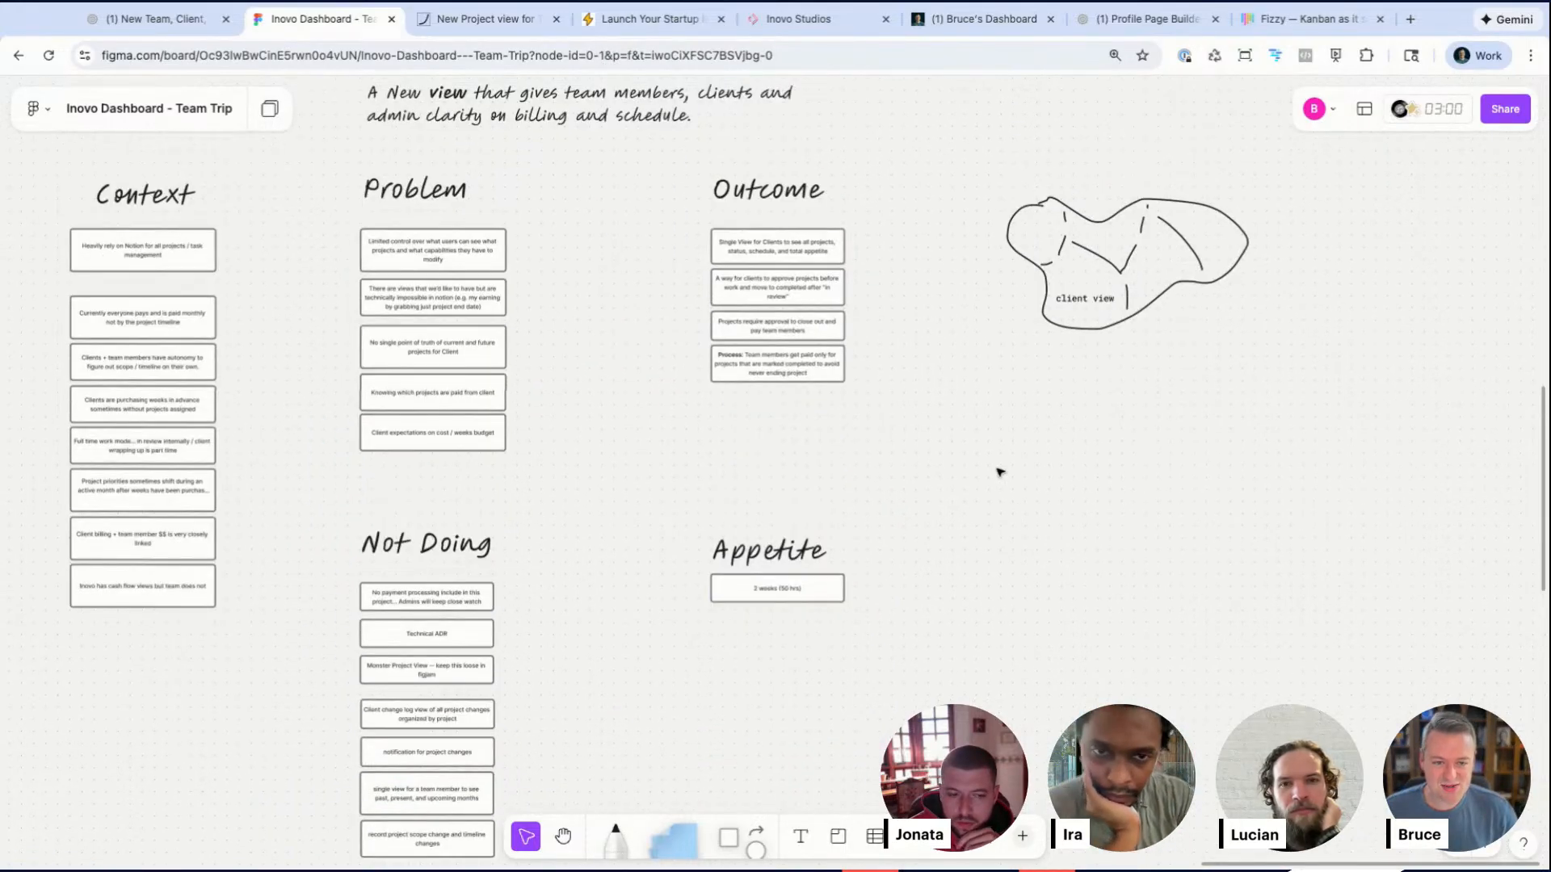
scroll(752, 375, "up", 3)
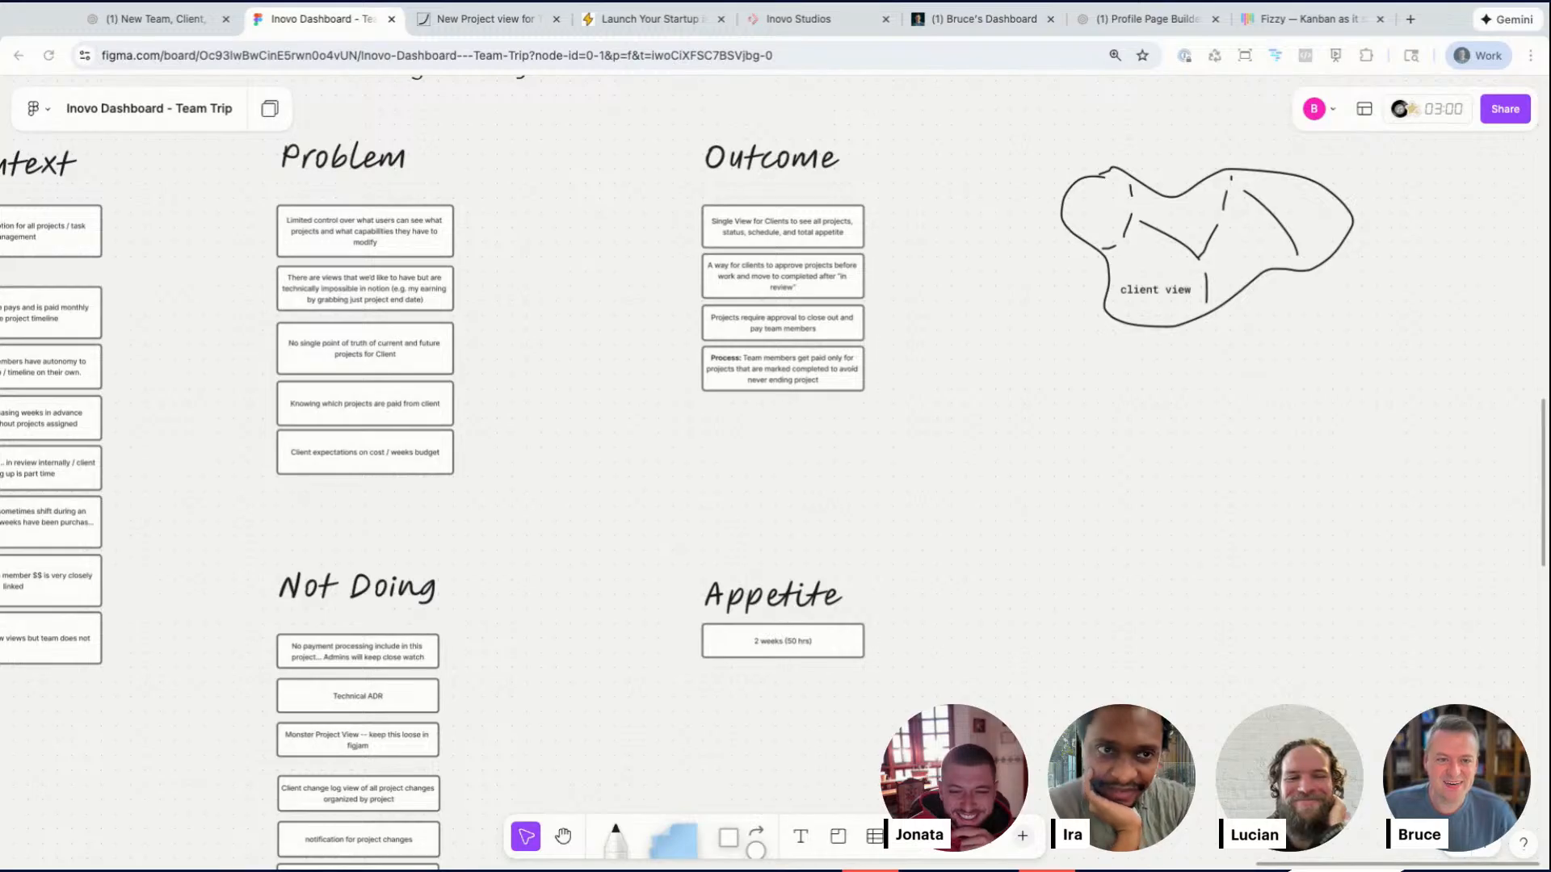
Step: Survey the whole board around the Dec 23 Session frame and return to the Problem and Outcome notes
left_click(1000, 460)
scroll(1000, 460, "up", 1)
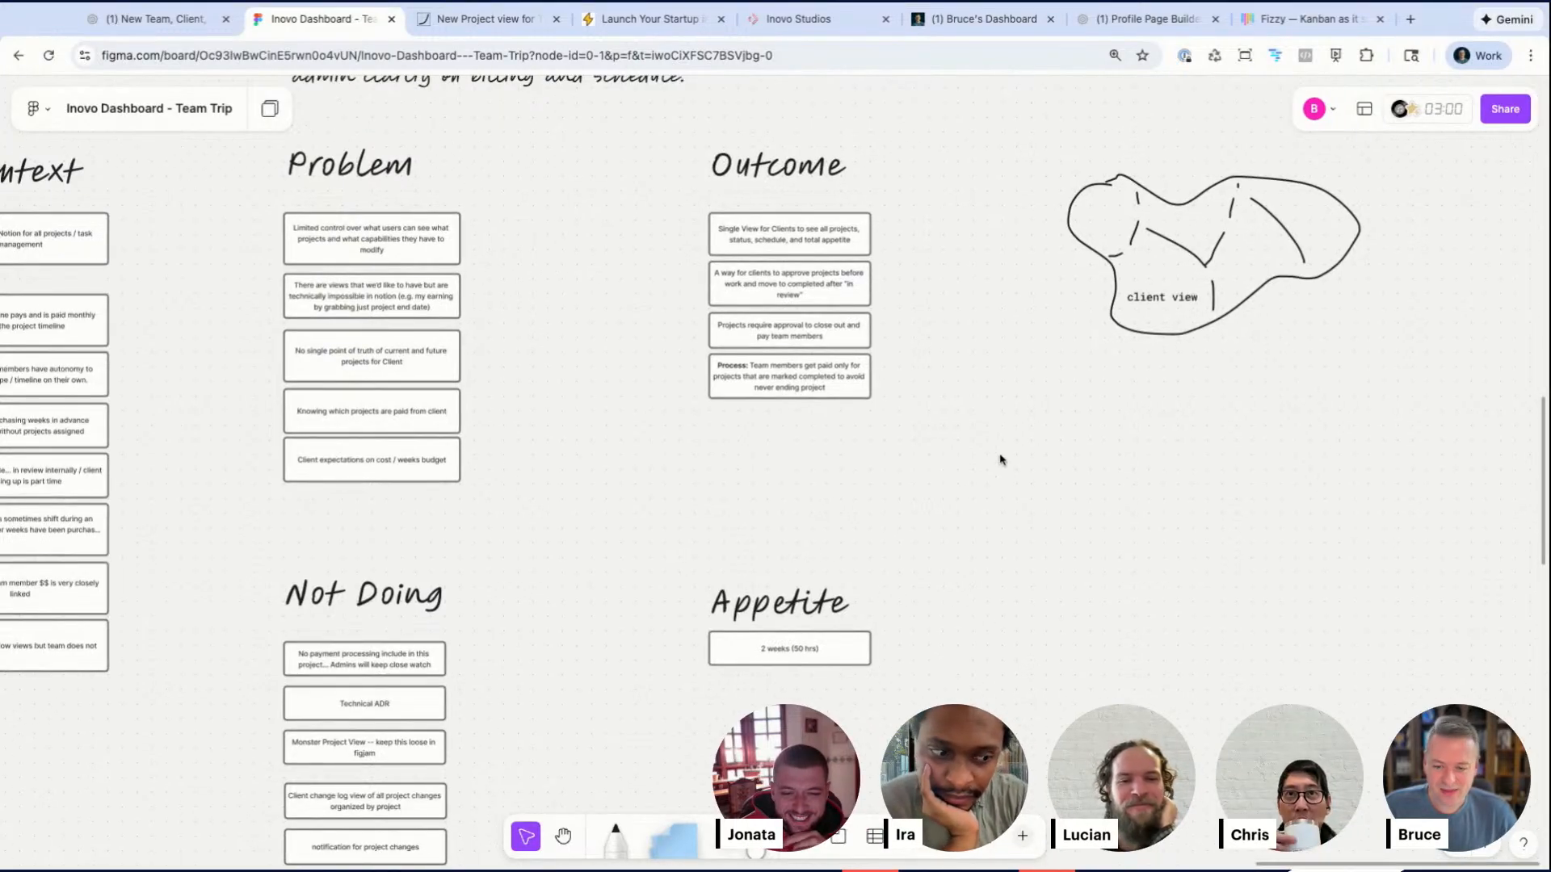
scroll(1000, 460, "down", 1)
scroll(1000, 460, "down", 3)
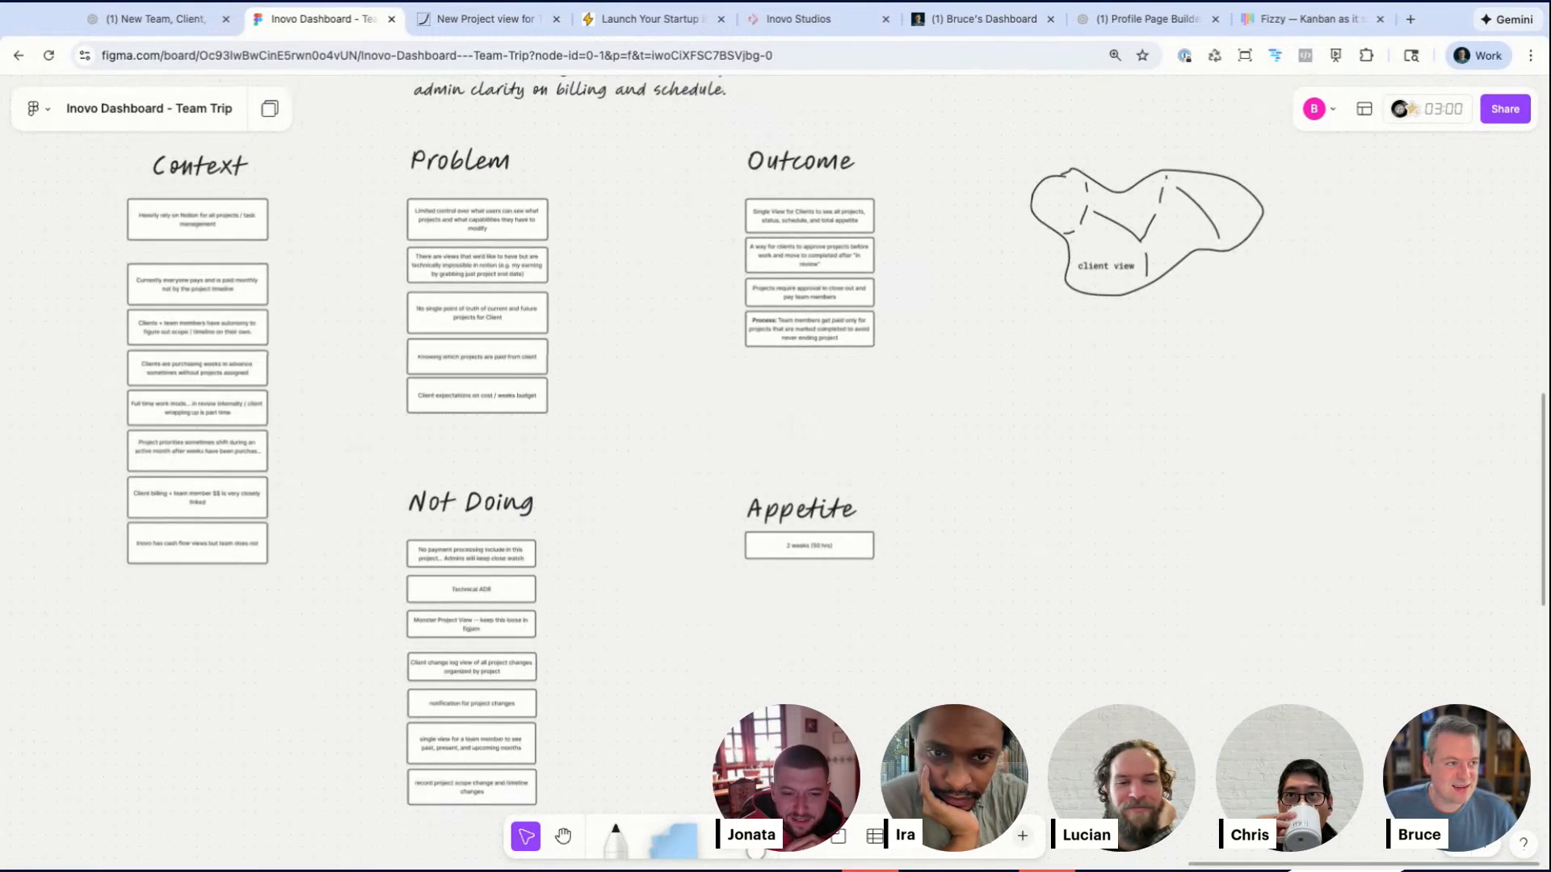
scroll(1000, 459, "right", 5)
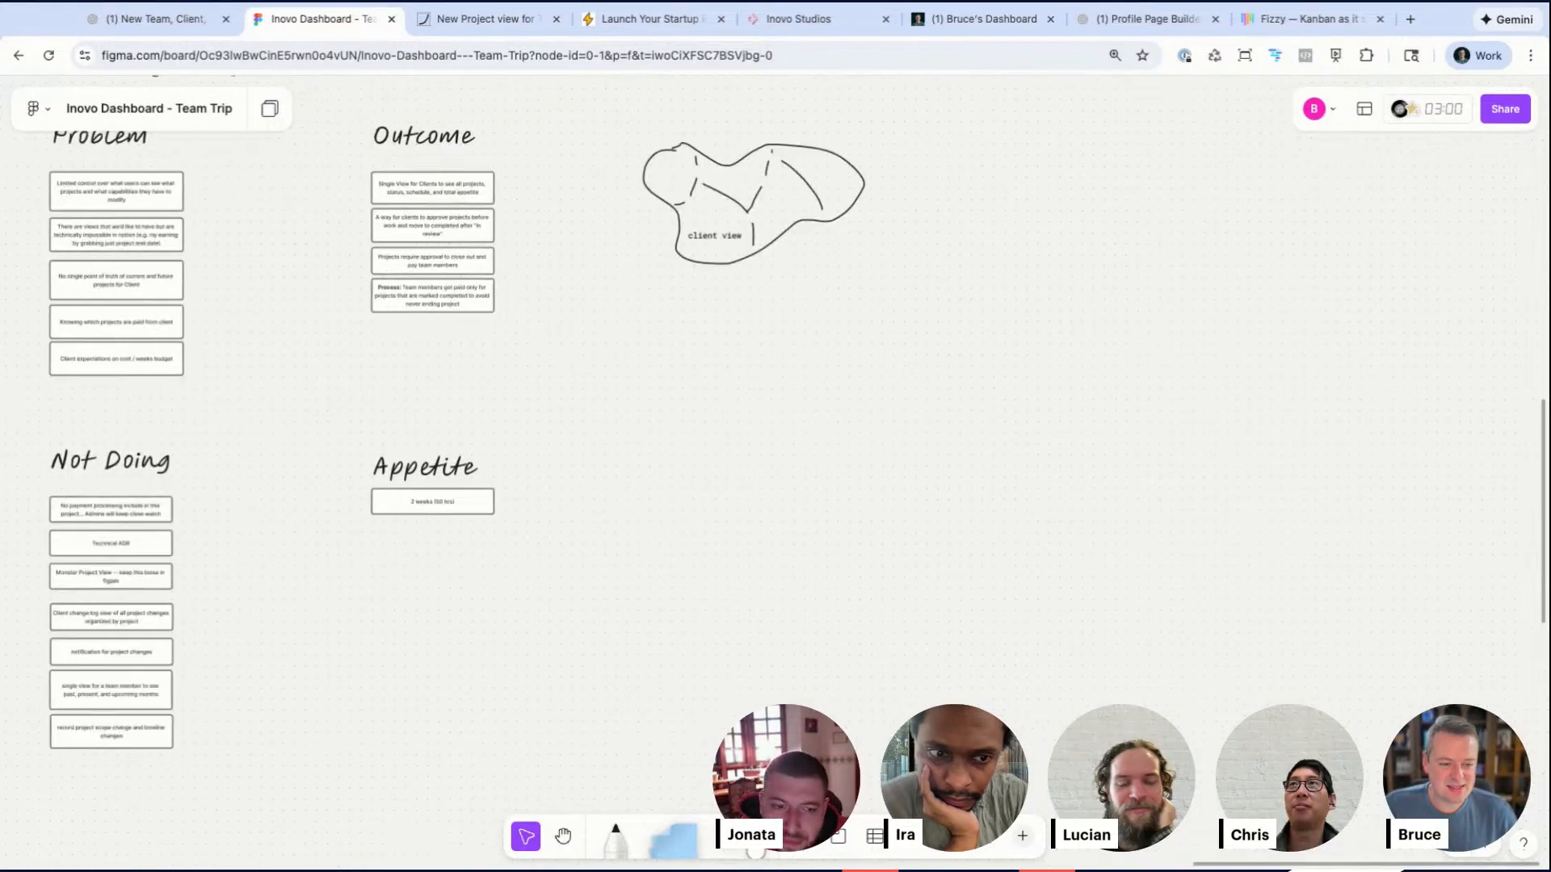
scroll(1000, 460, "left", 6)
scroll(1000, 459, "down", 3)
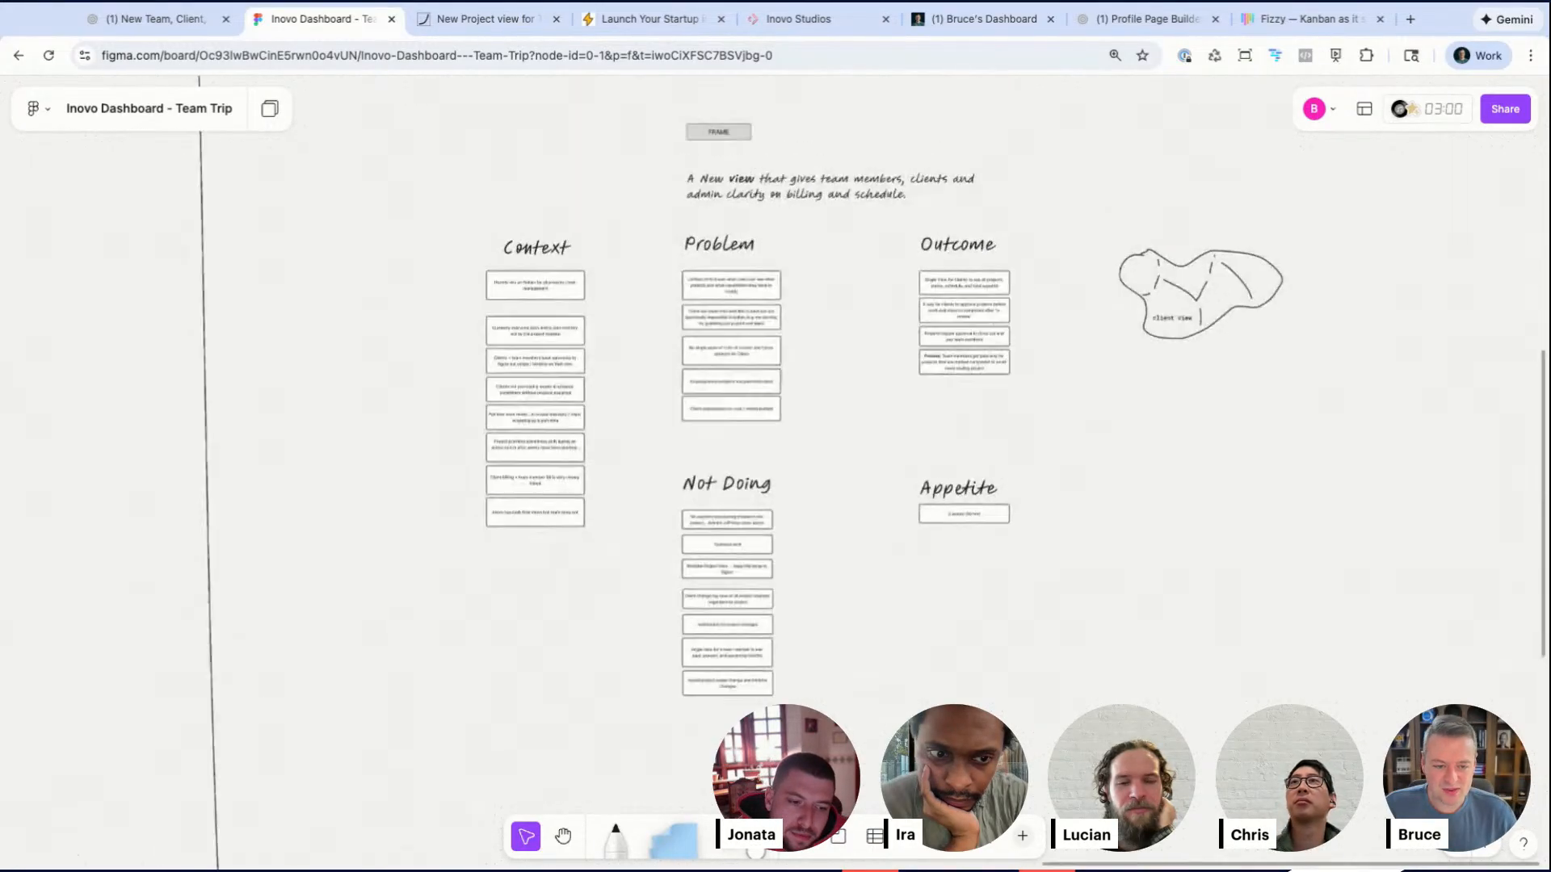
scroll(1001, 457, "down", 4)
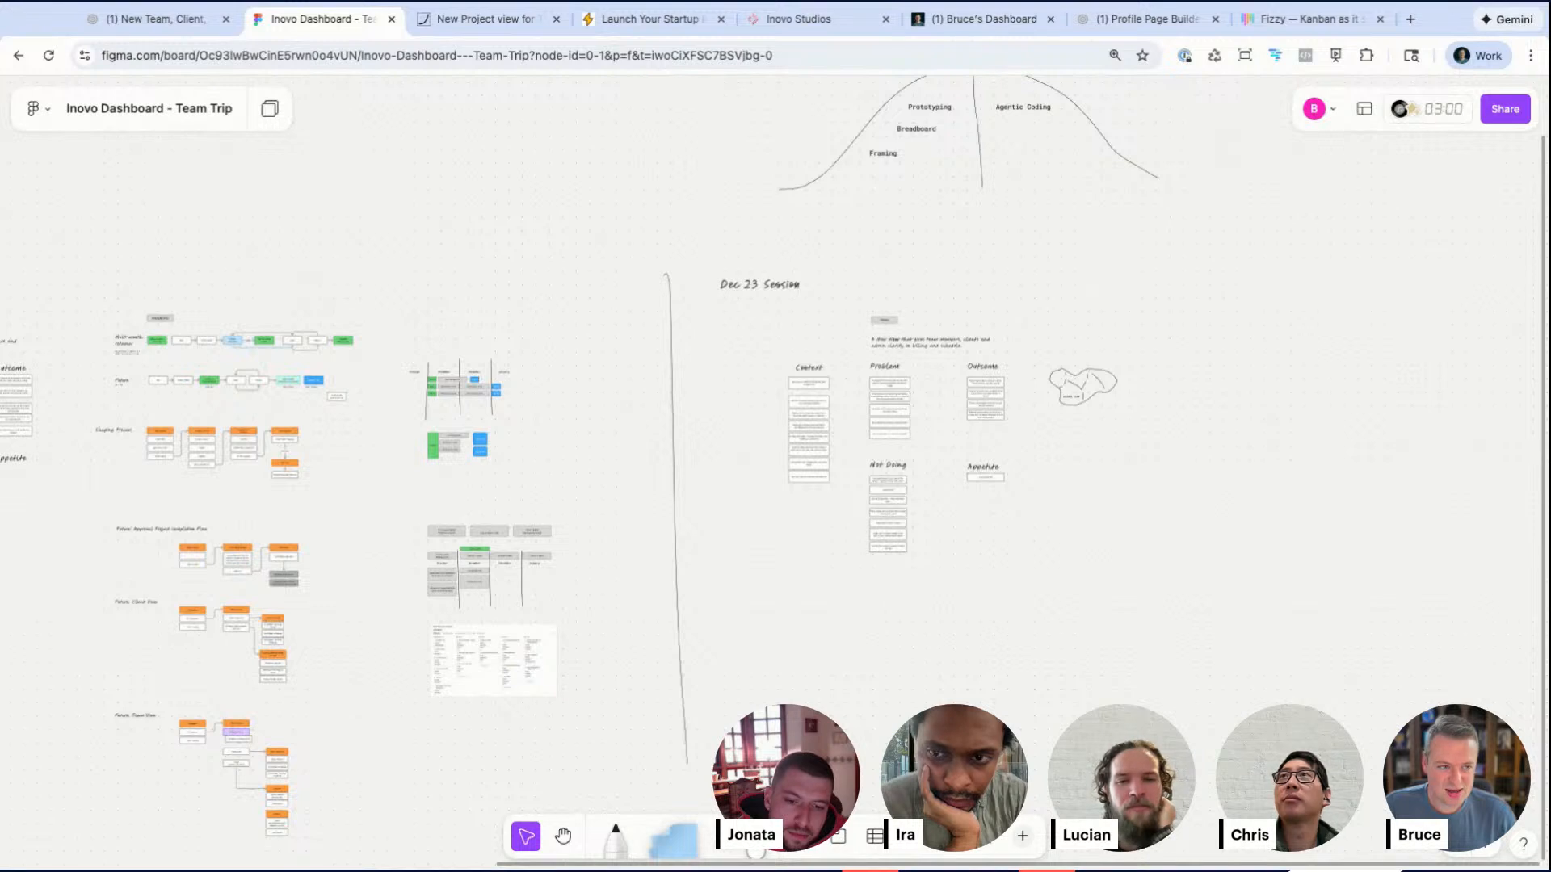
scroll(776, 453, "up", 2)
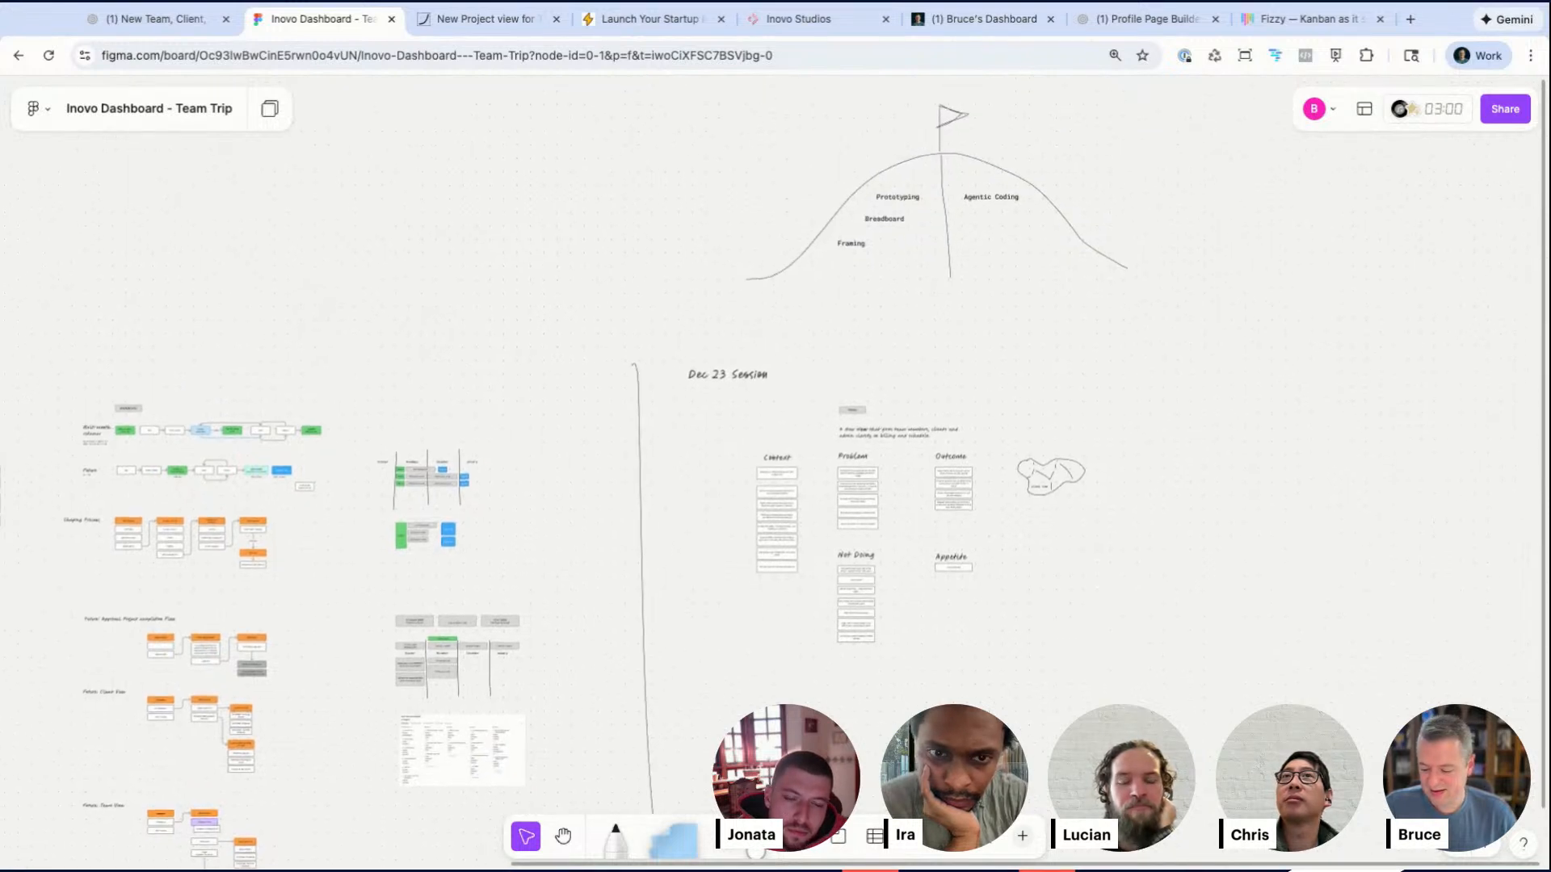
scroll(775, 452, "down", 1)
scroll(977, 311, "down", 2)
scroll(977, 311, "up", 4)
scroll(978, 312, "up", 5)
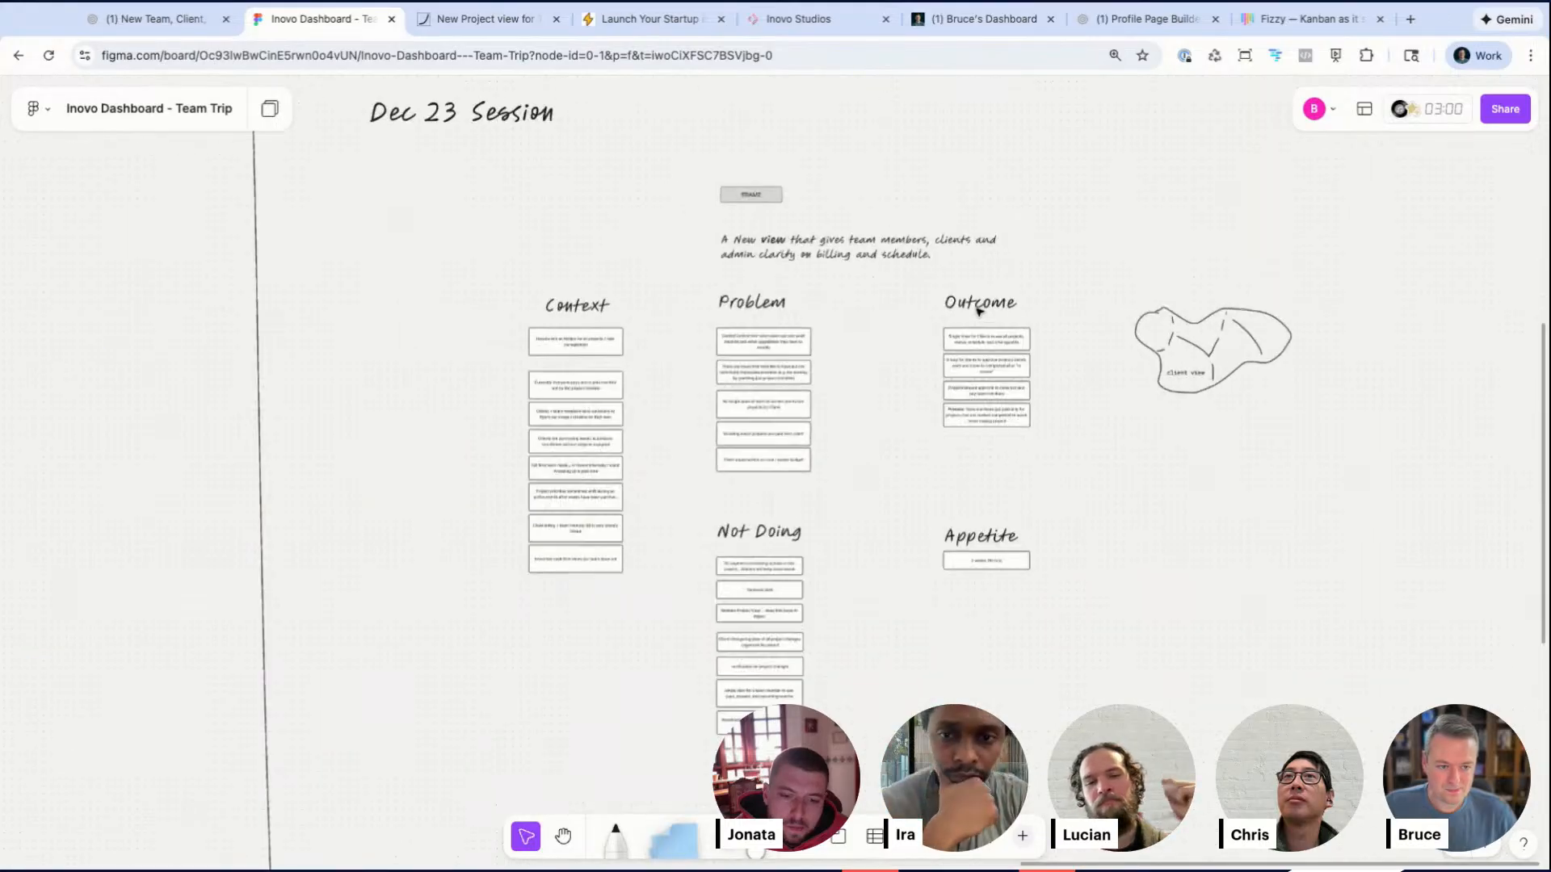
scroll(979, 312, "up", 3)
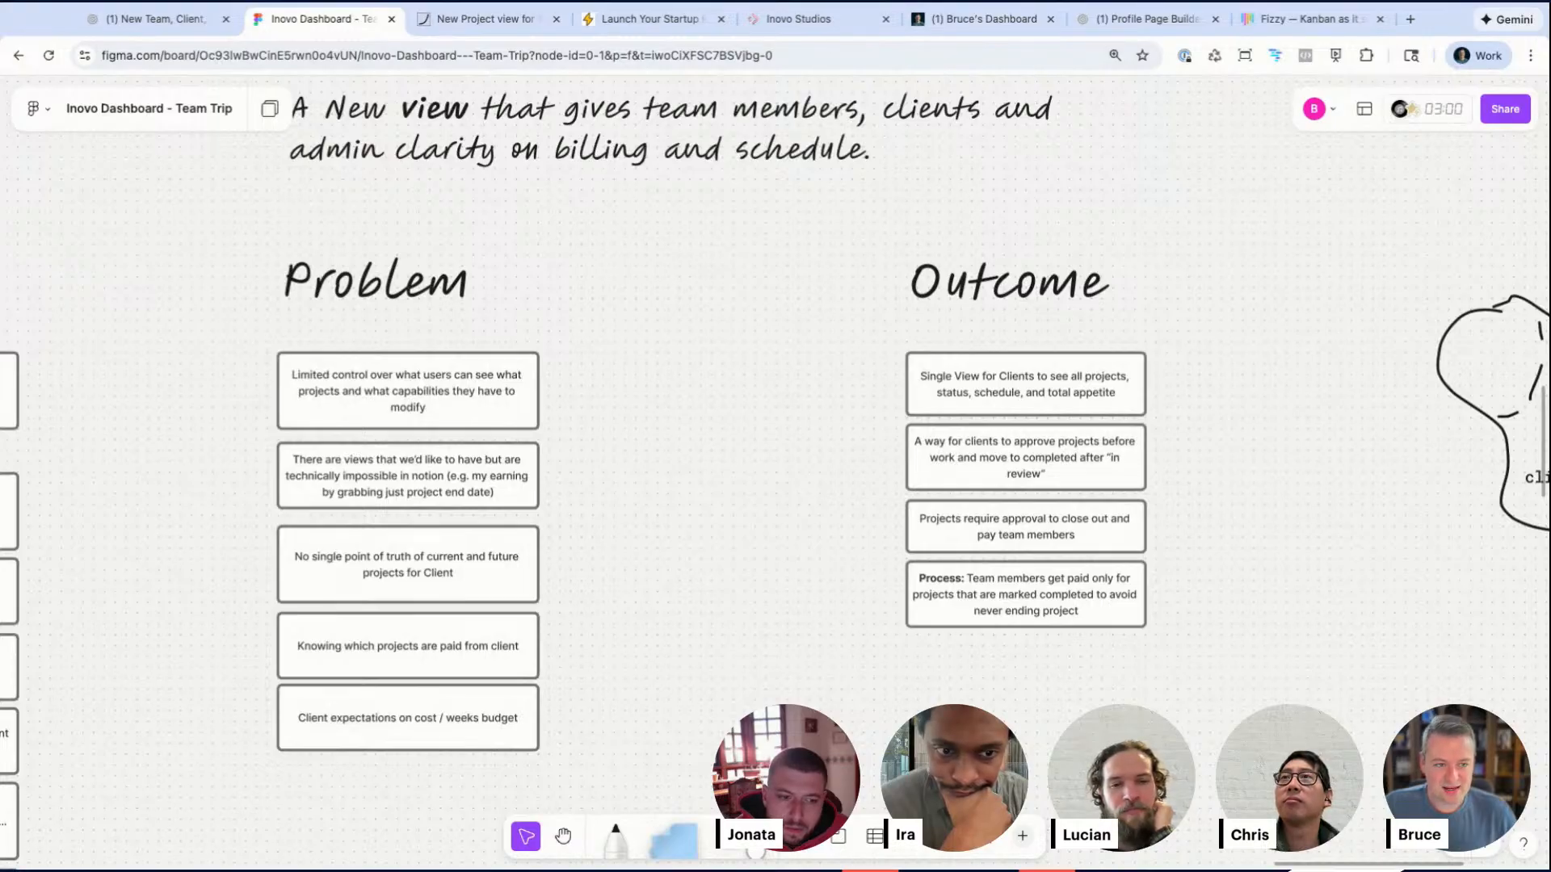
scroll(979, 312, "up", 1)
scroll(978, 312, "down", 3)
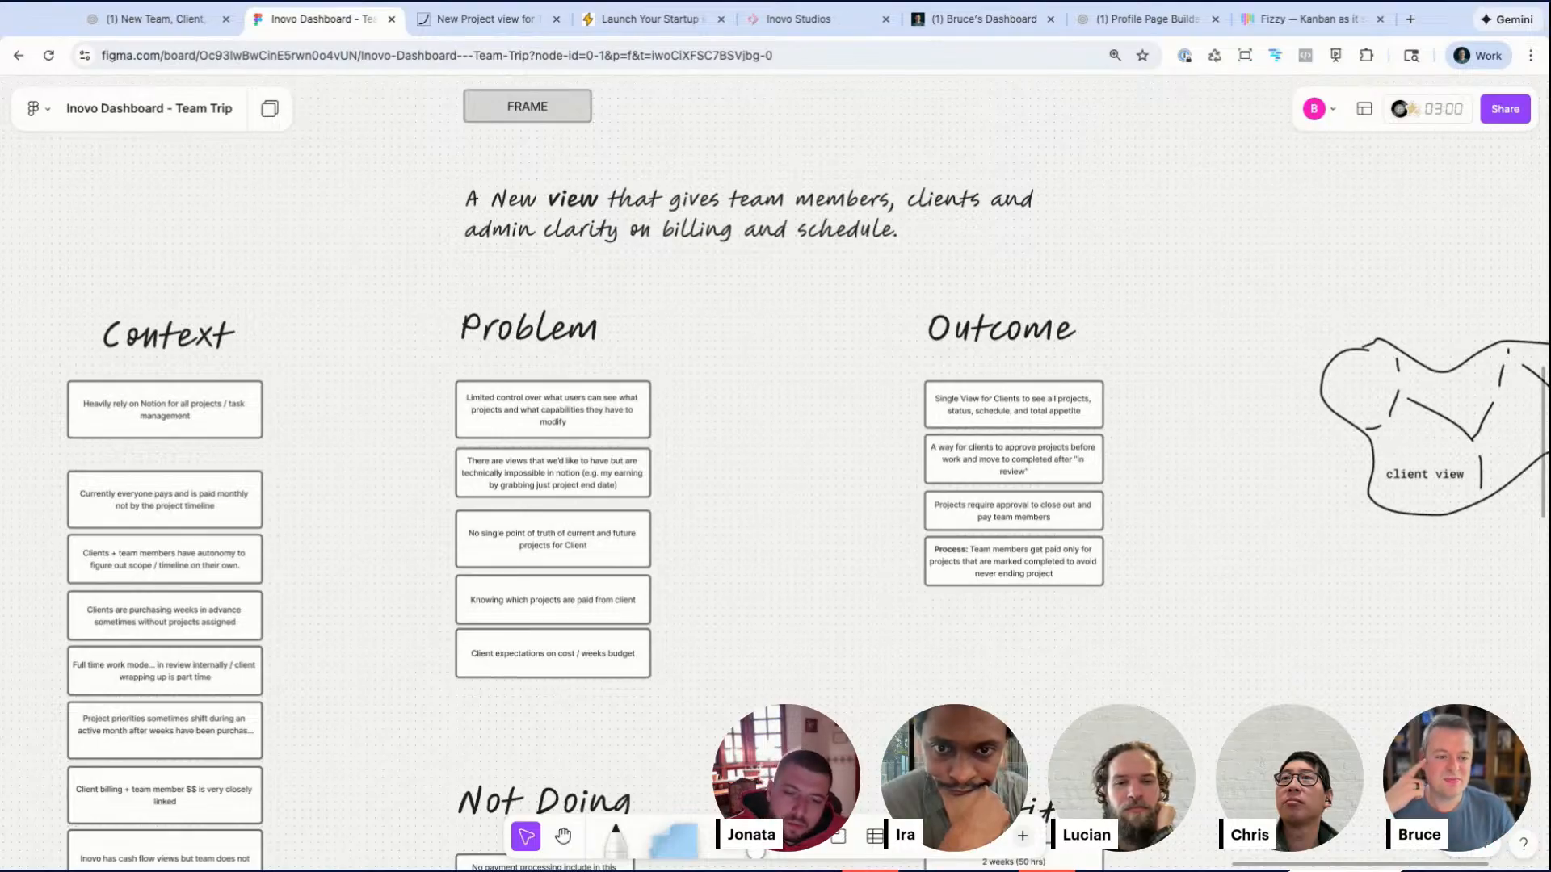
scroll(843, 405, "up", 3)
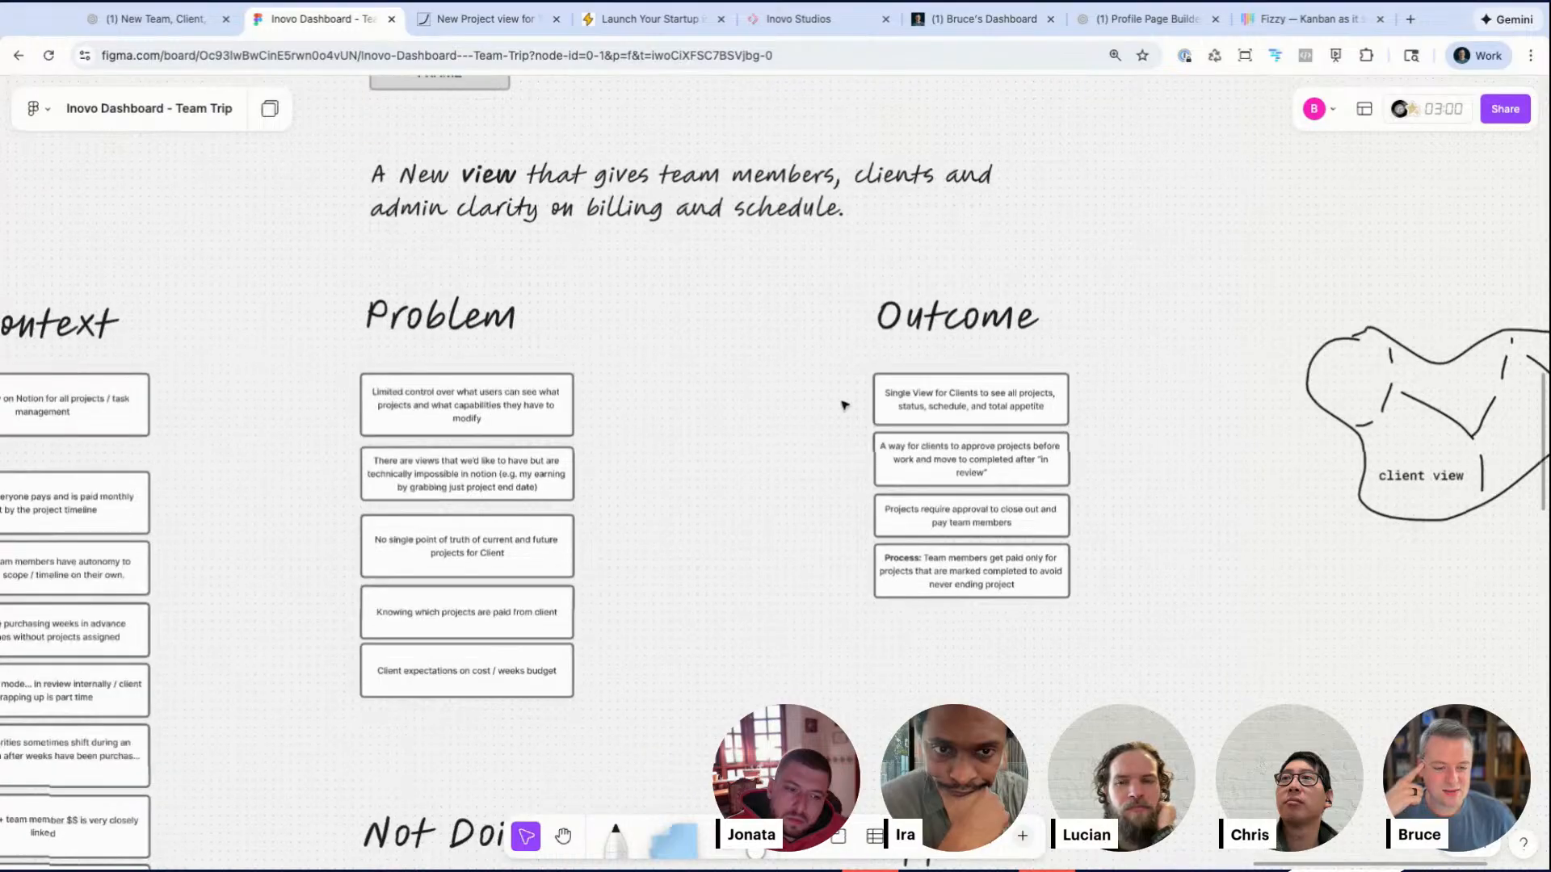
Step: Review the scope list and the client dashboard in the other open browser tabs
scroll(843, 404, "down", 2)
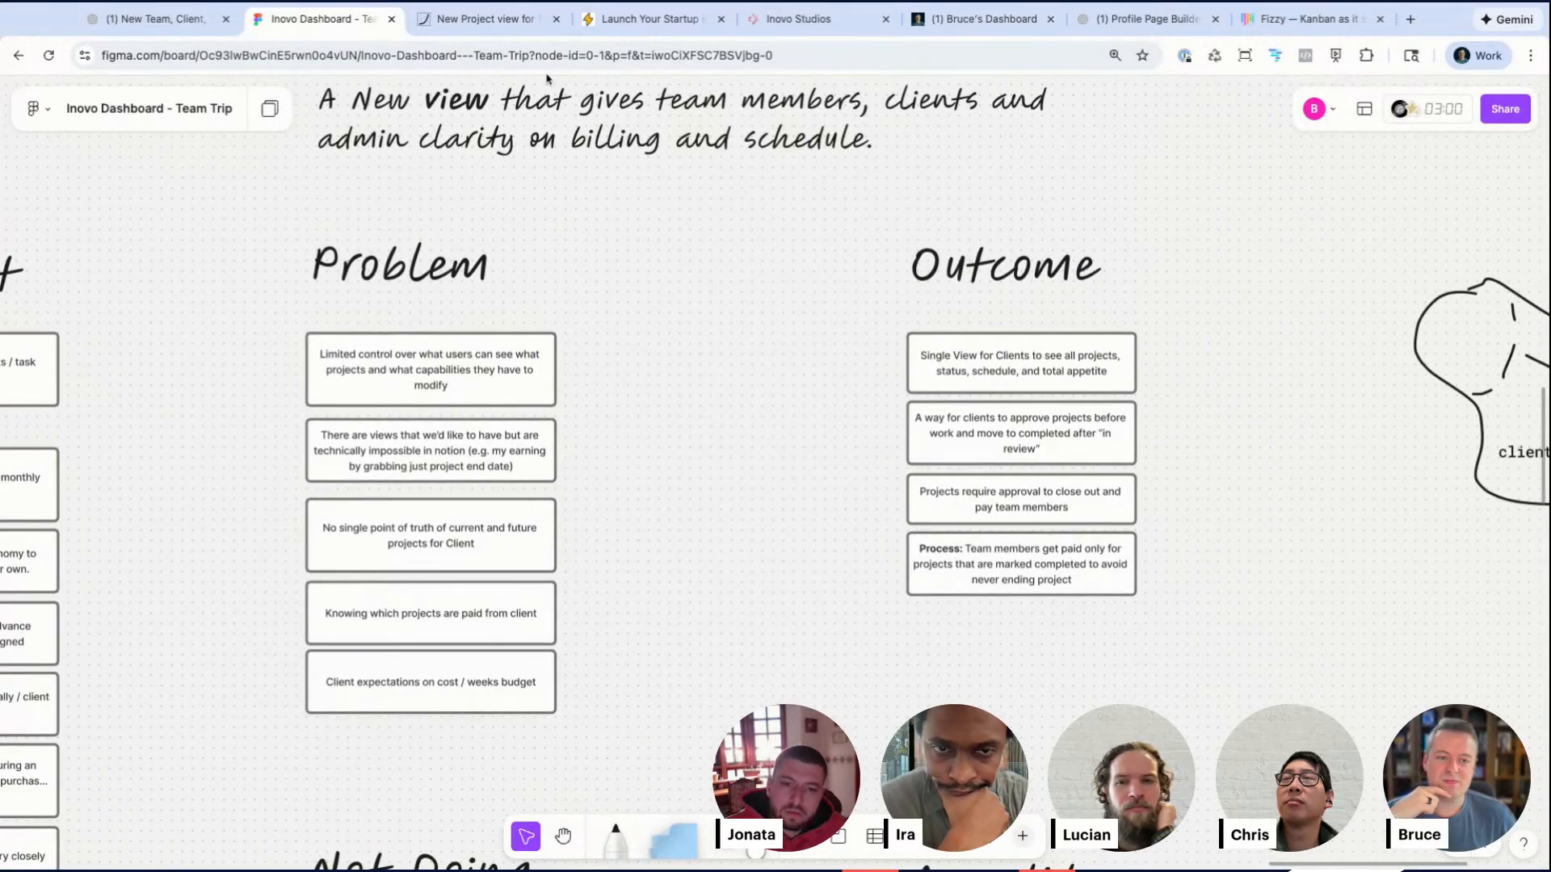
left_click(510, 24)
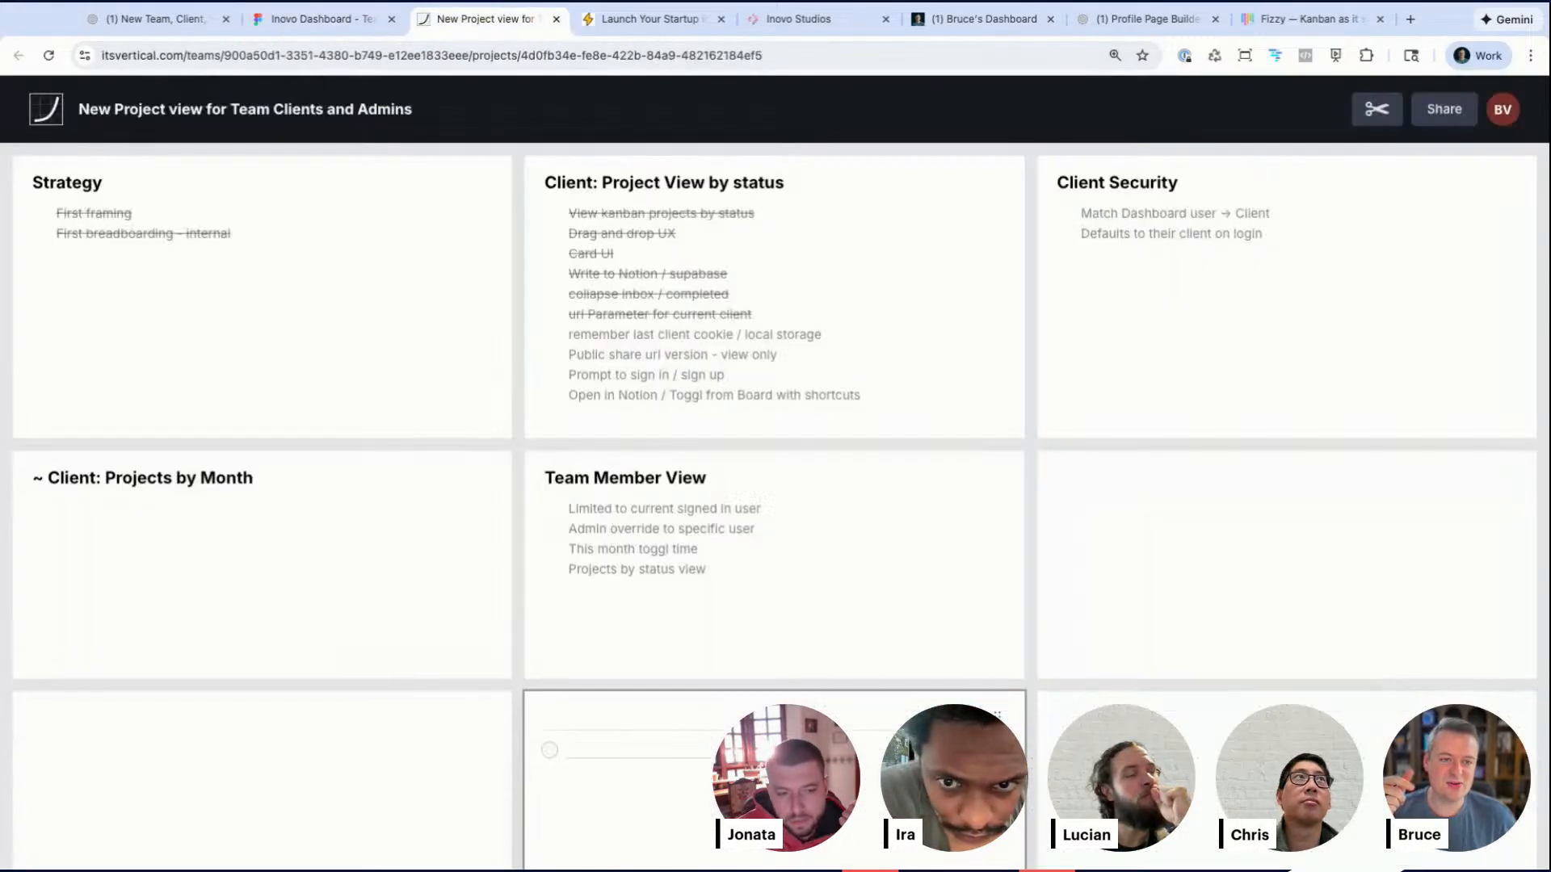
left_click(804, 16)
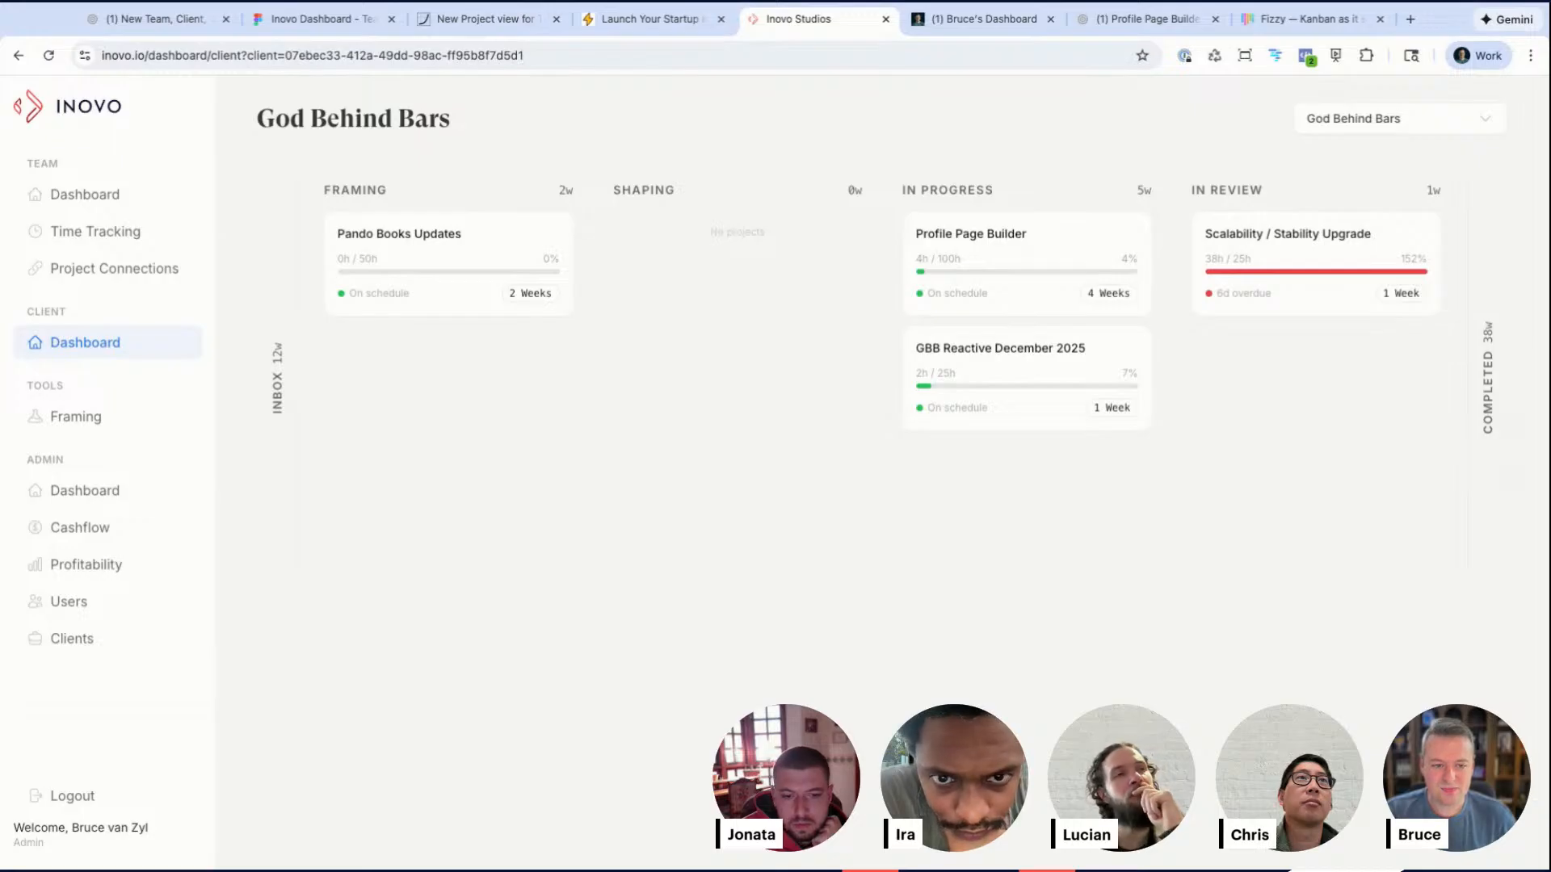
left_click(146, 19)
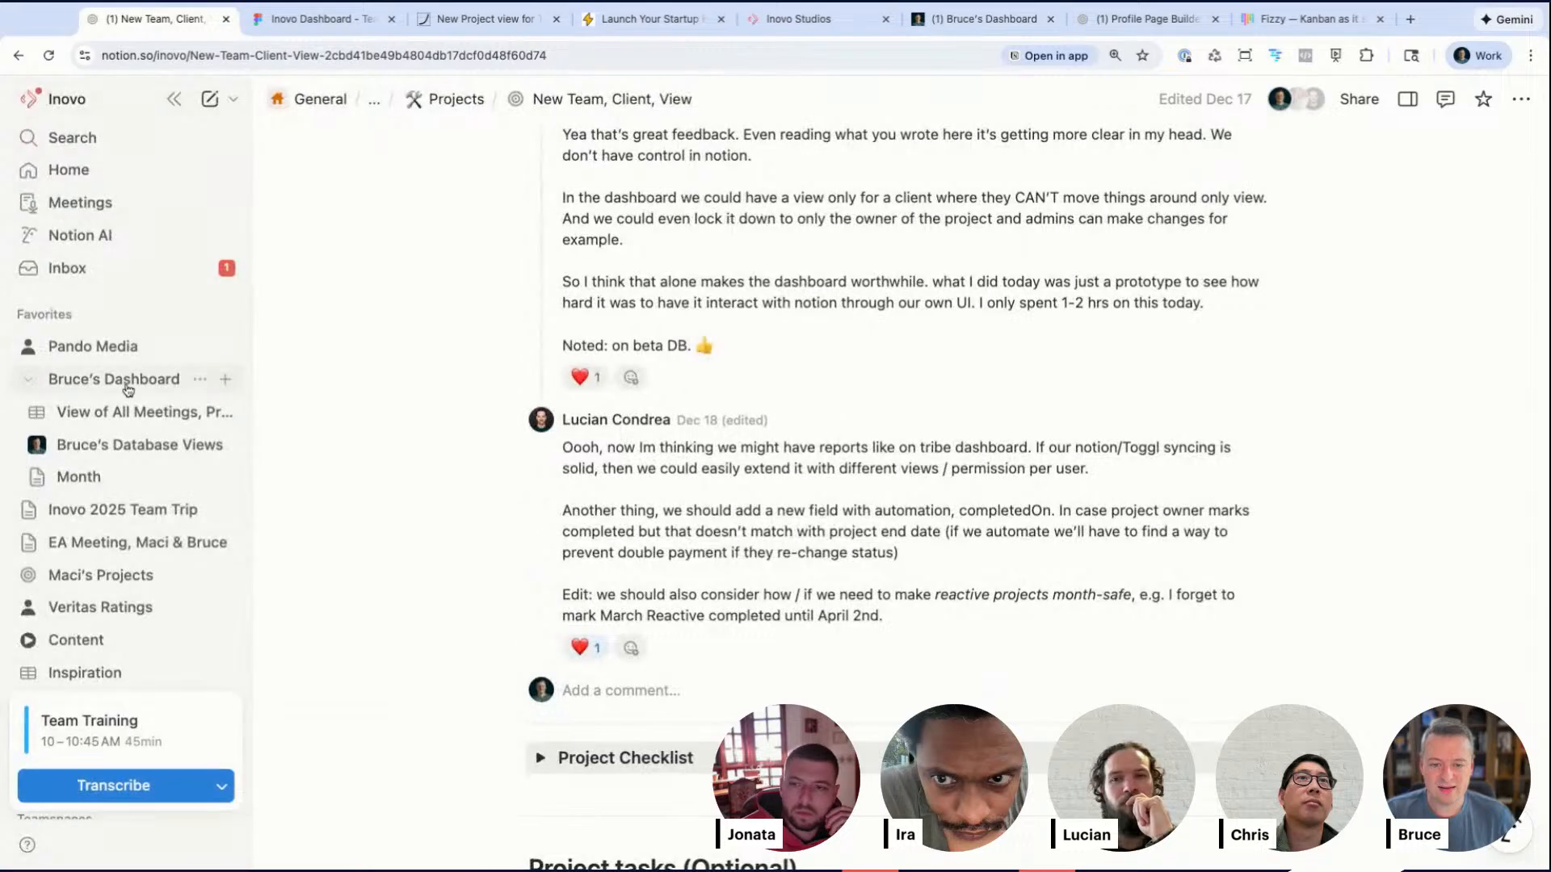
Step: Browse the Notion Team Dashboard's All Team and My Projects views, and close the Launch Your Startup tab
scroll(127, 381, "down", 1)
scroll(120, 437, "down", 5)
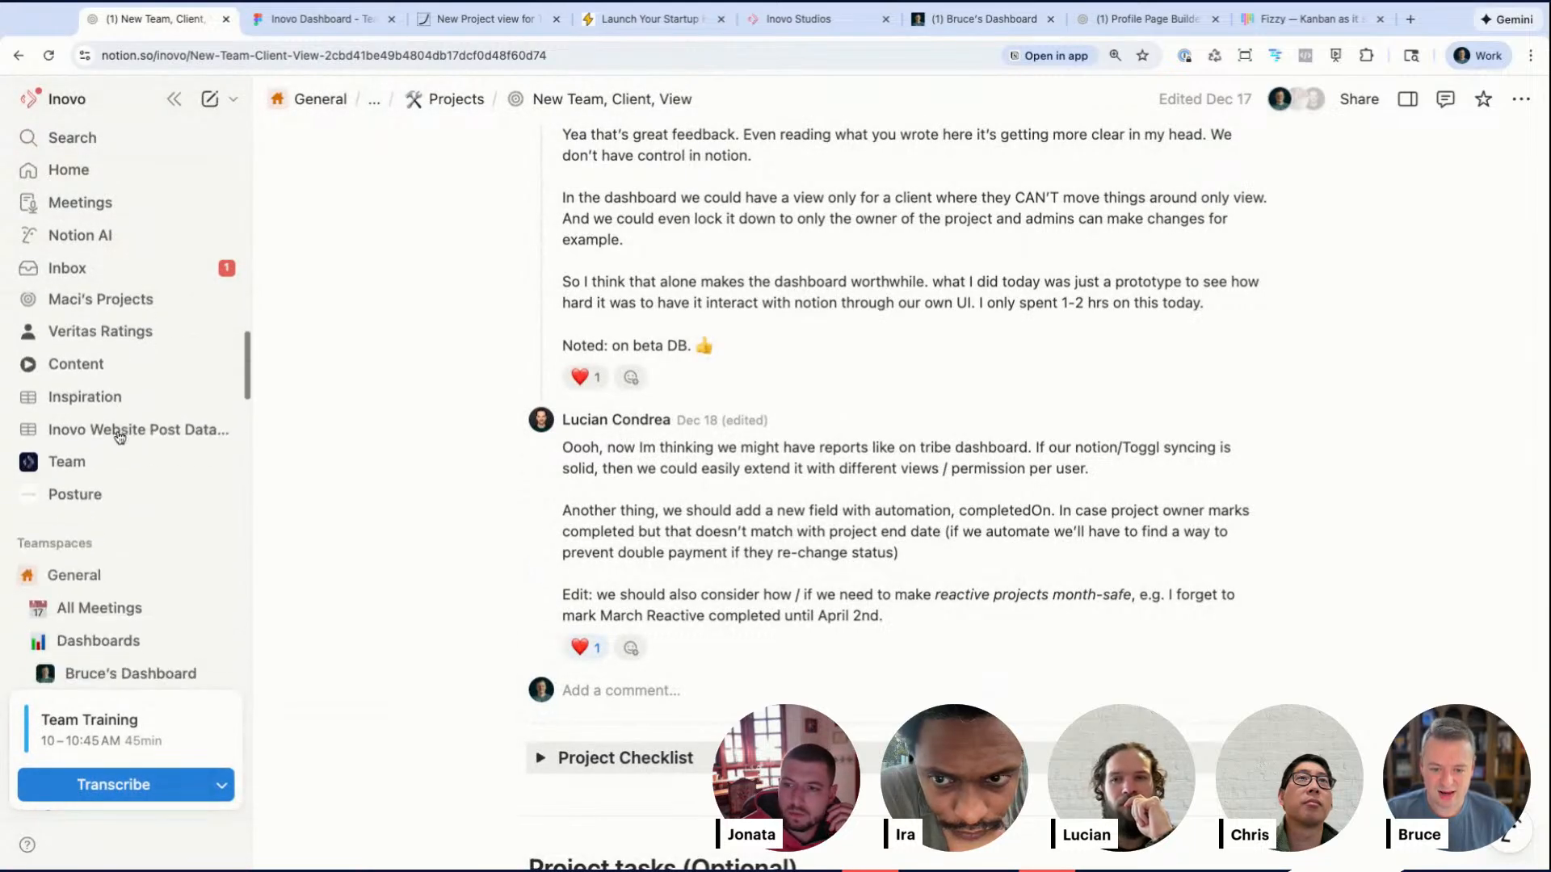
scroll(118, 443, "down", 3)
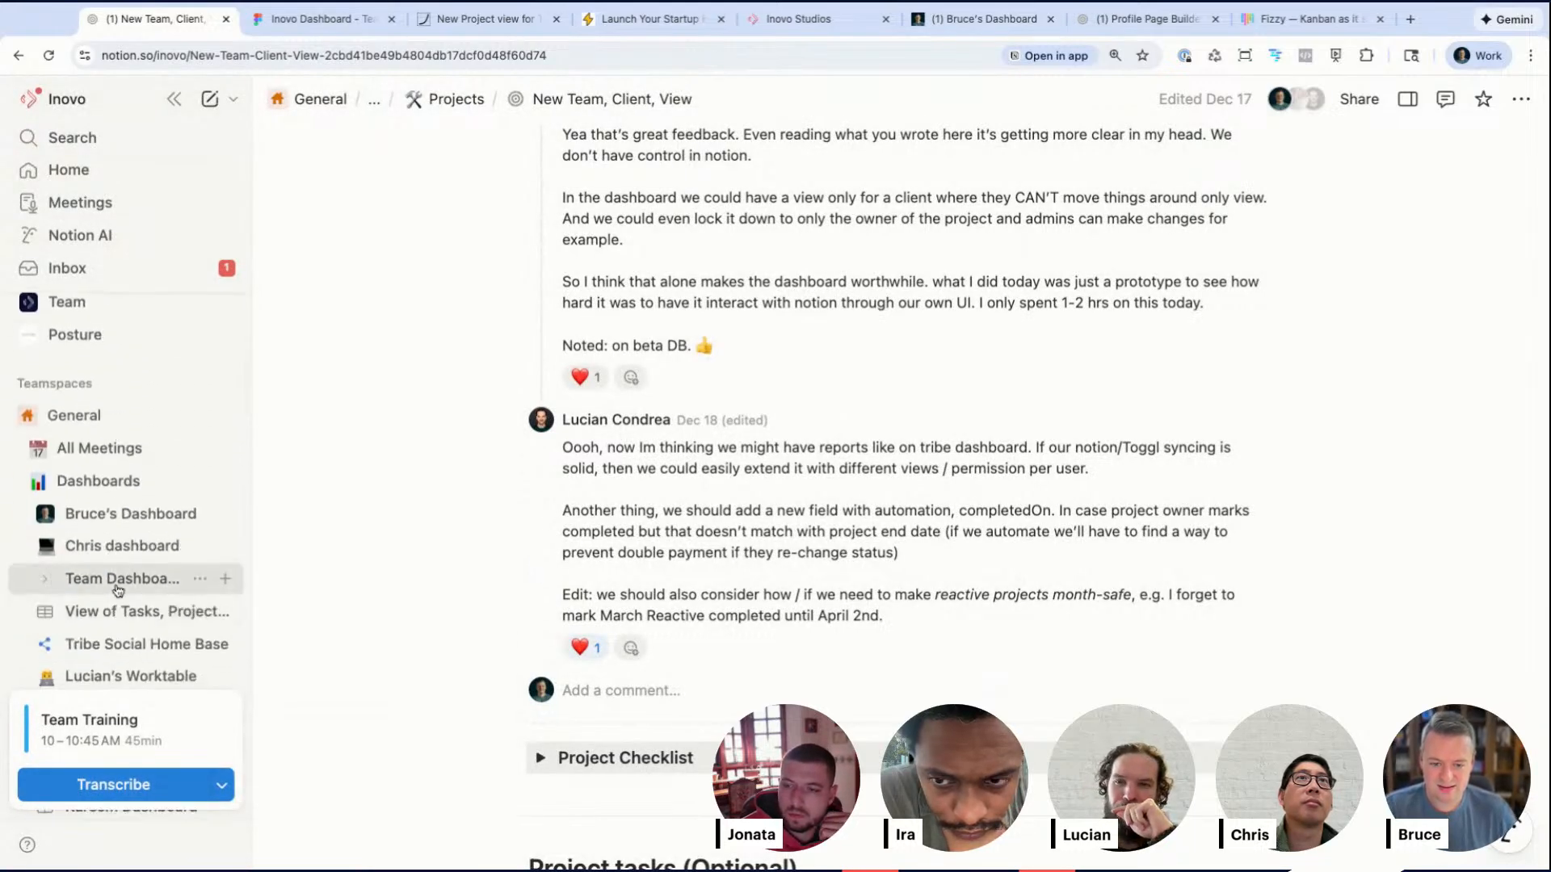
left_click(121, 578)
left_click(174, 99)
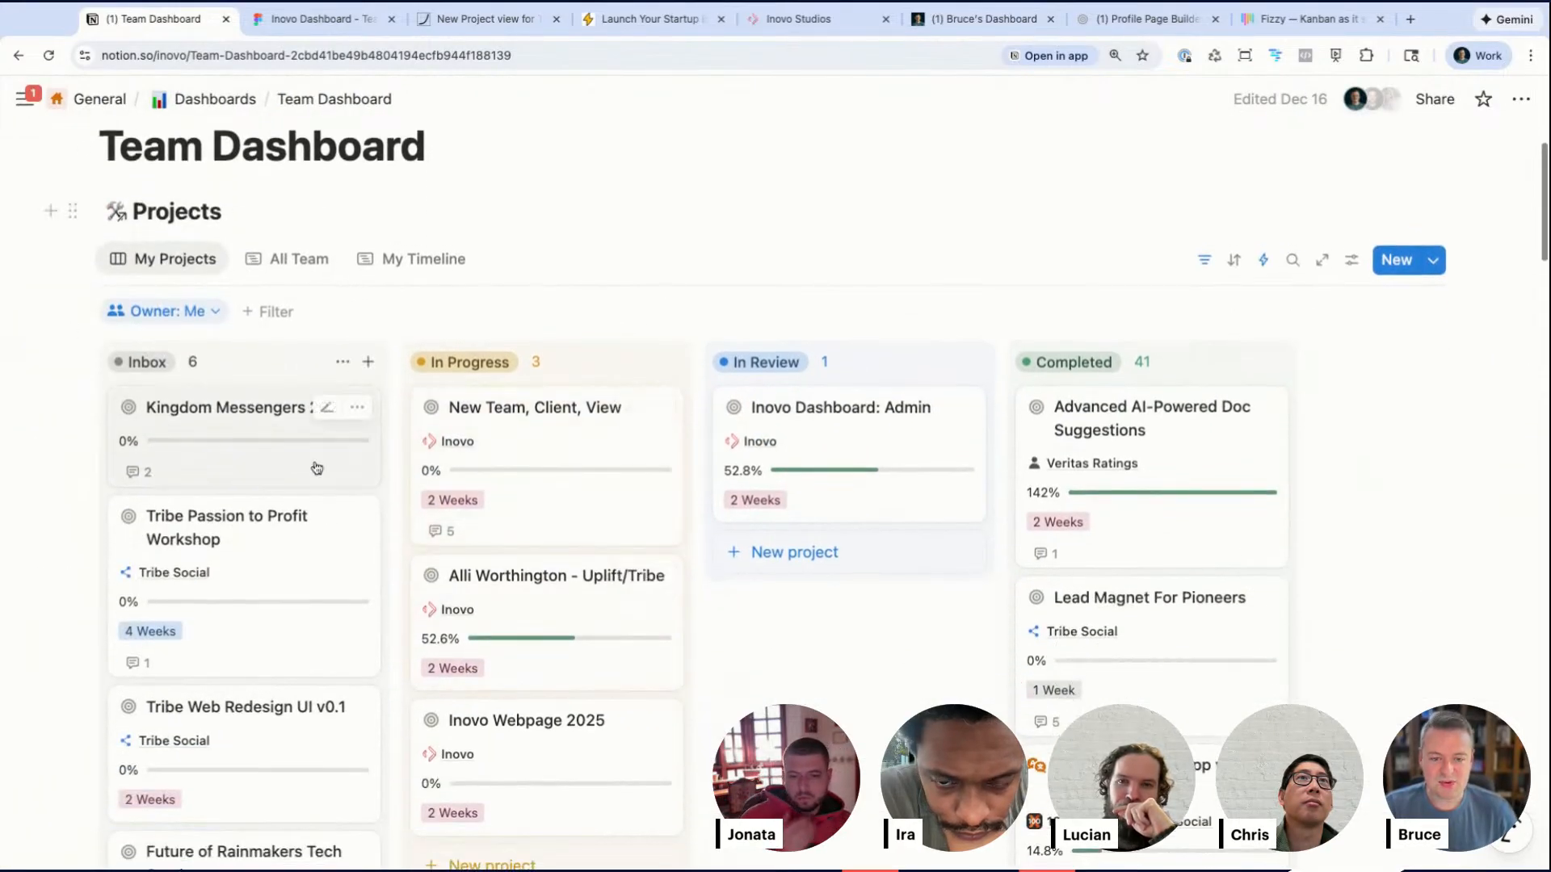
left_click(278, 260)
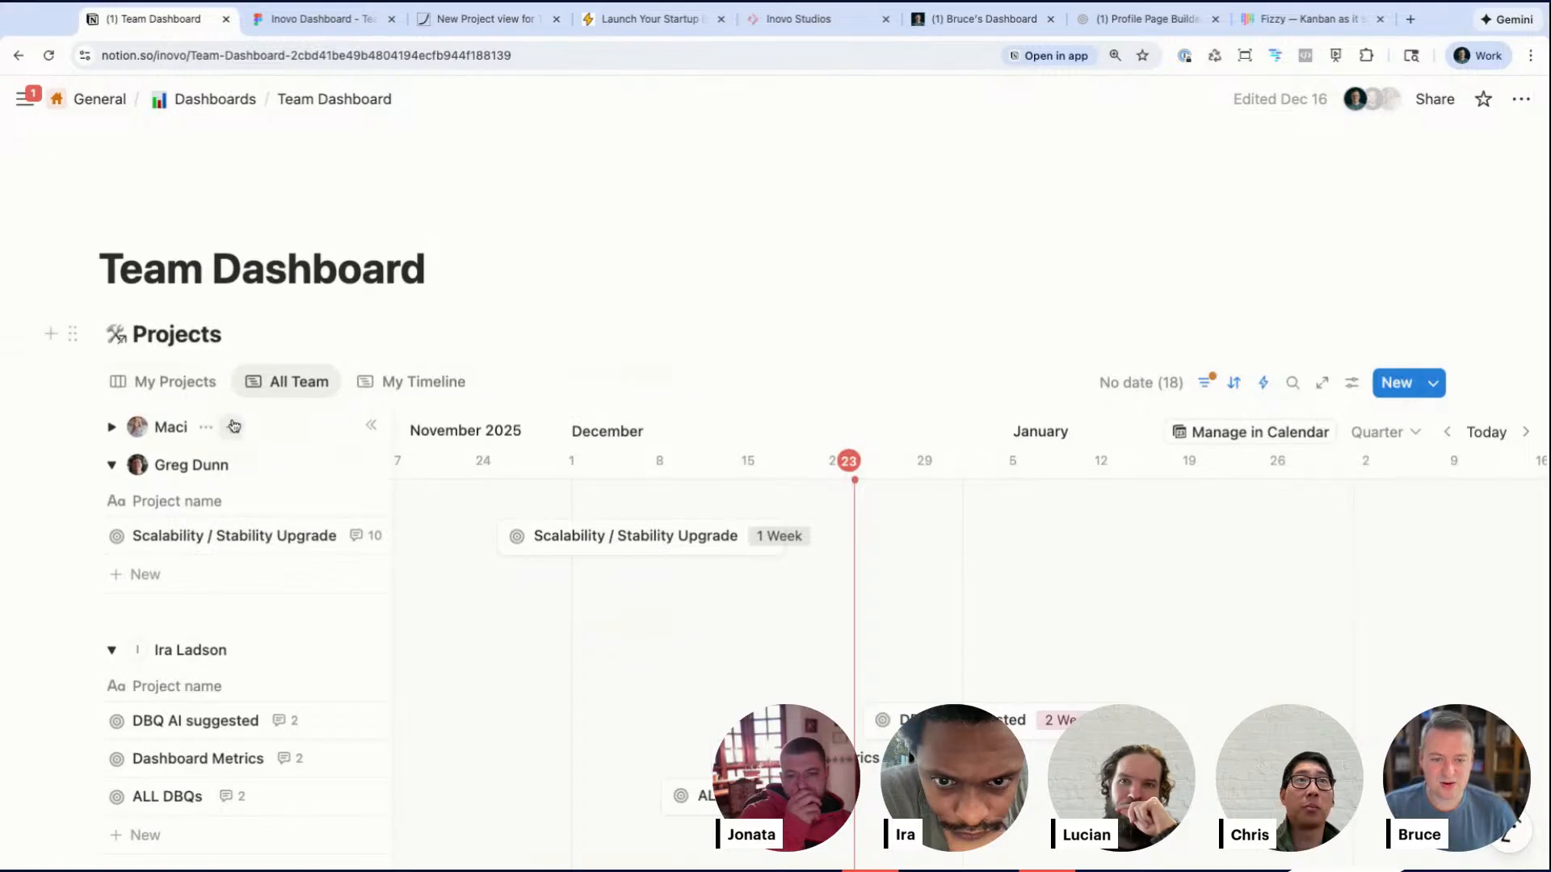
left_click(187, 388)
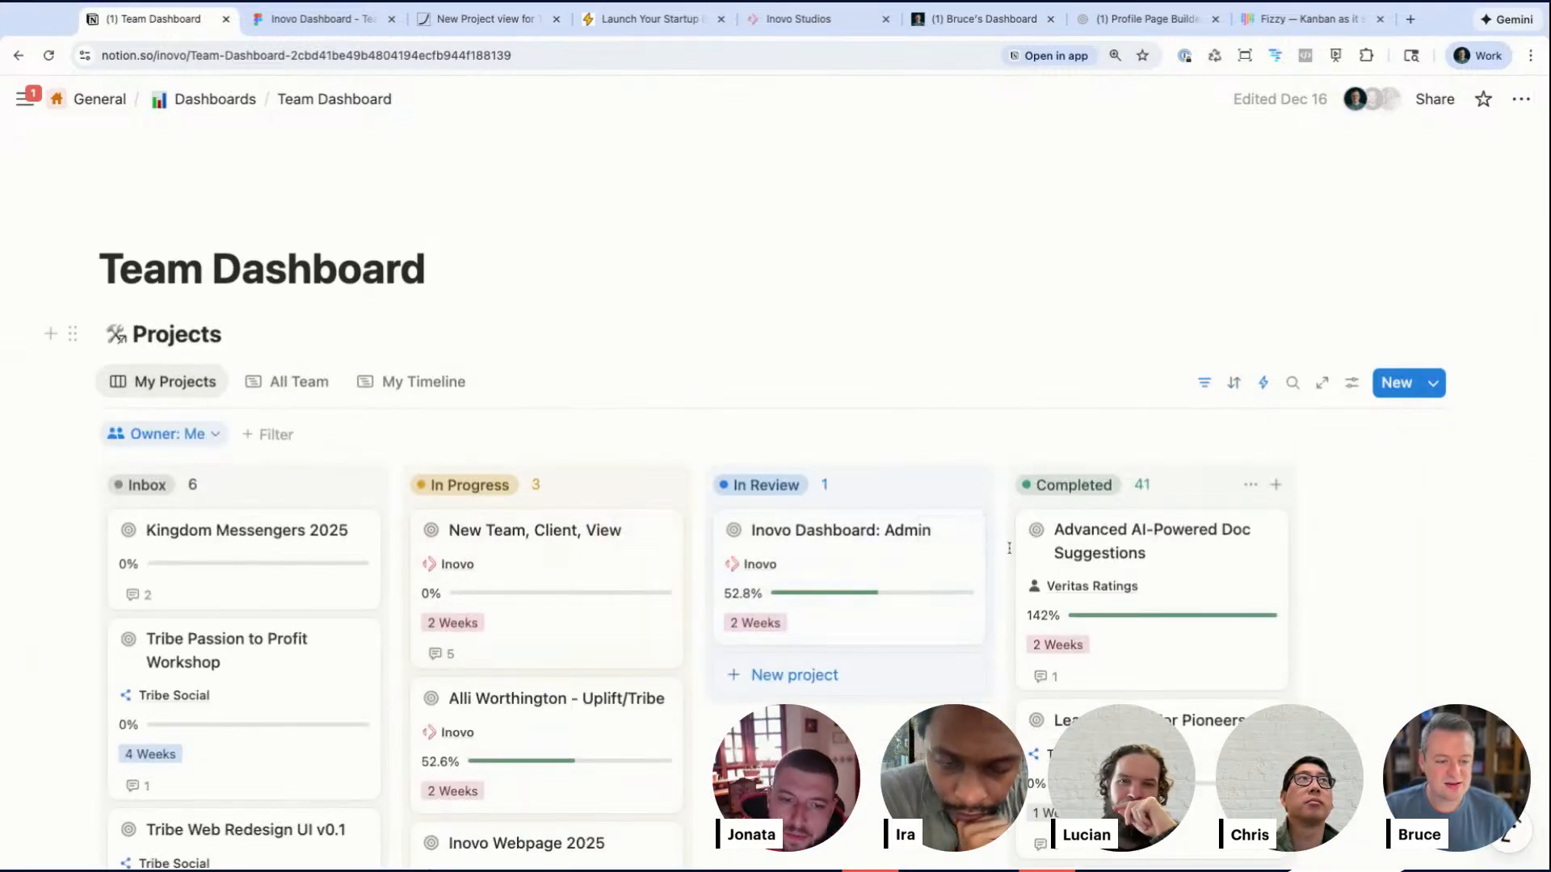
scroll(1009, 548, "down", 3)
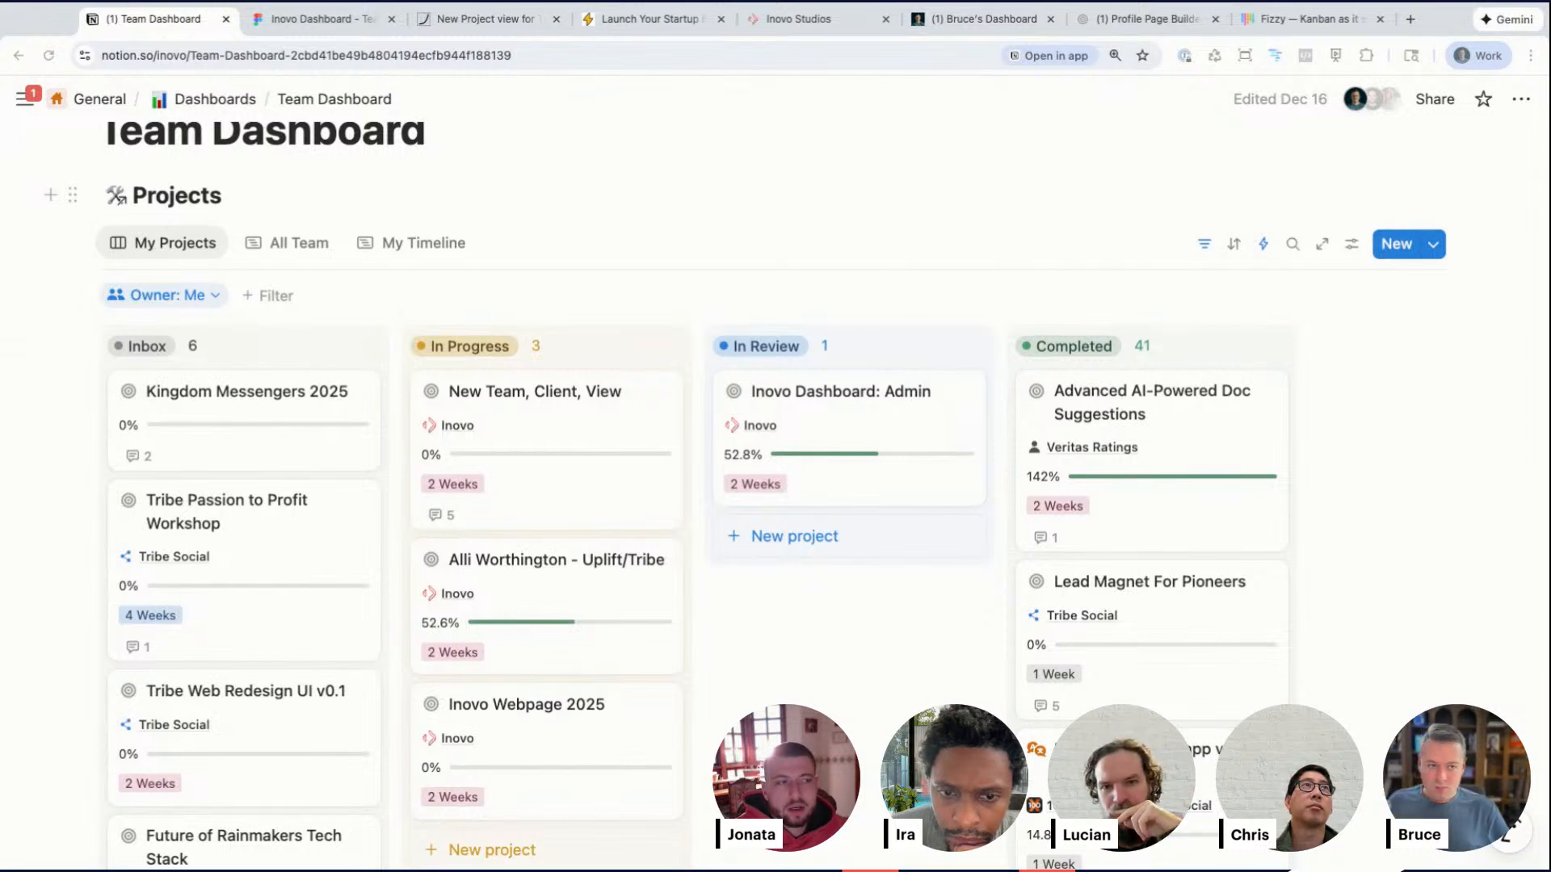
left_click(715, 20)
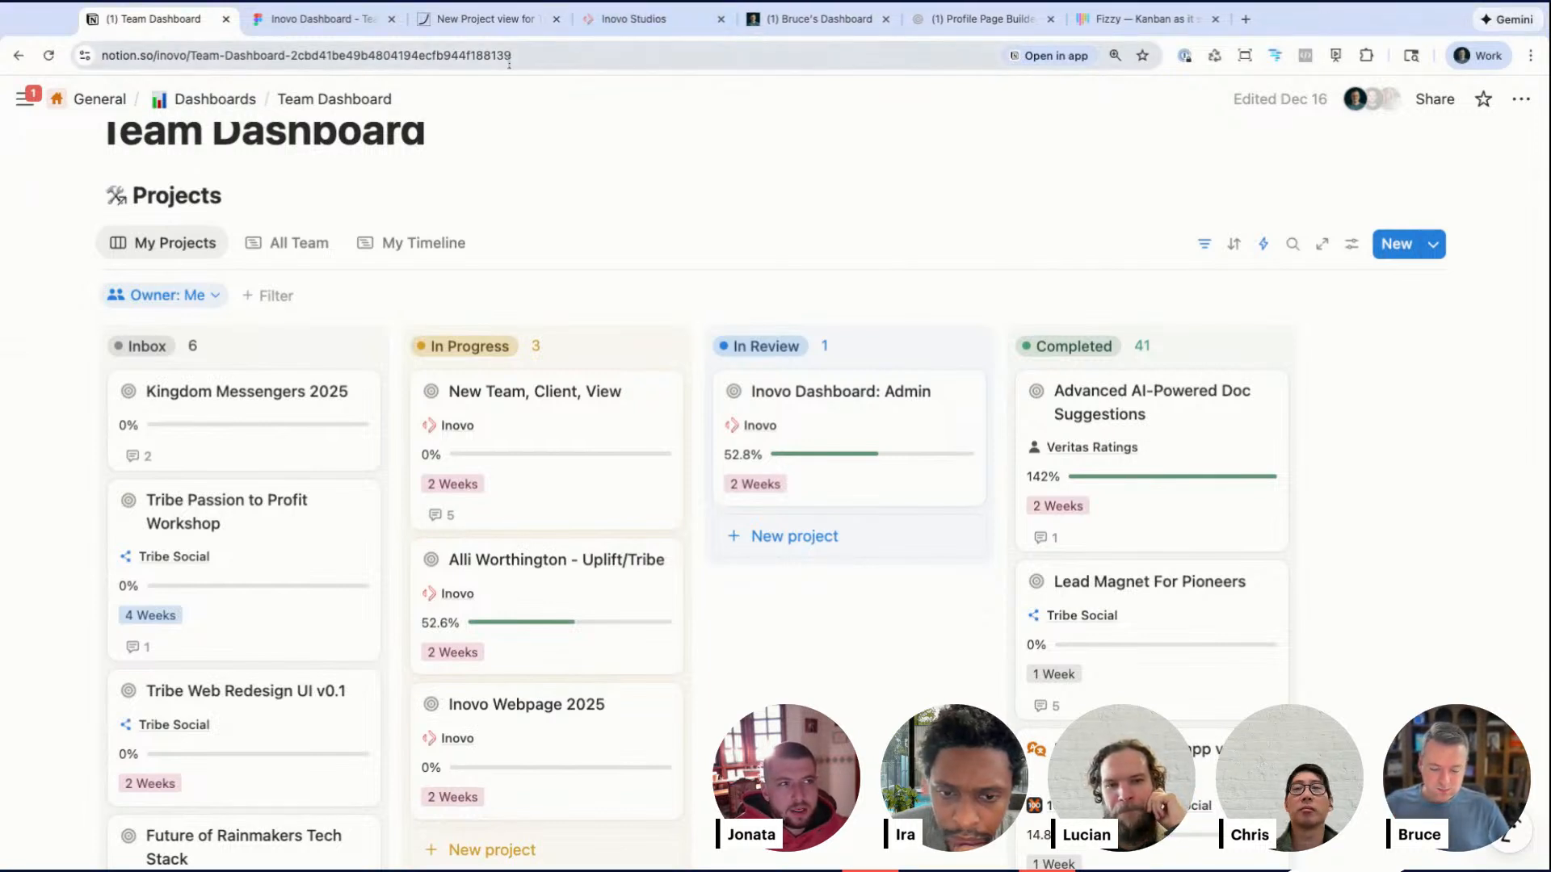
Step: Duplicate the first Outcome note to the top of the list and set its text to 'No login needed to view for clients'
left_click(384, 20)
scroll(590, 358, "down", 3)
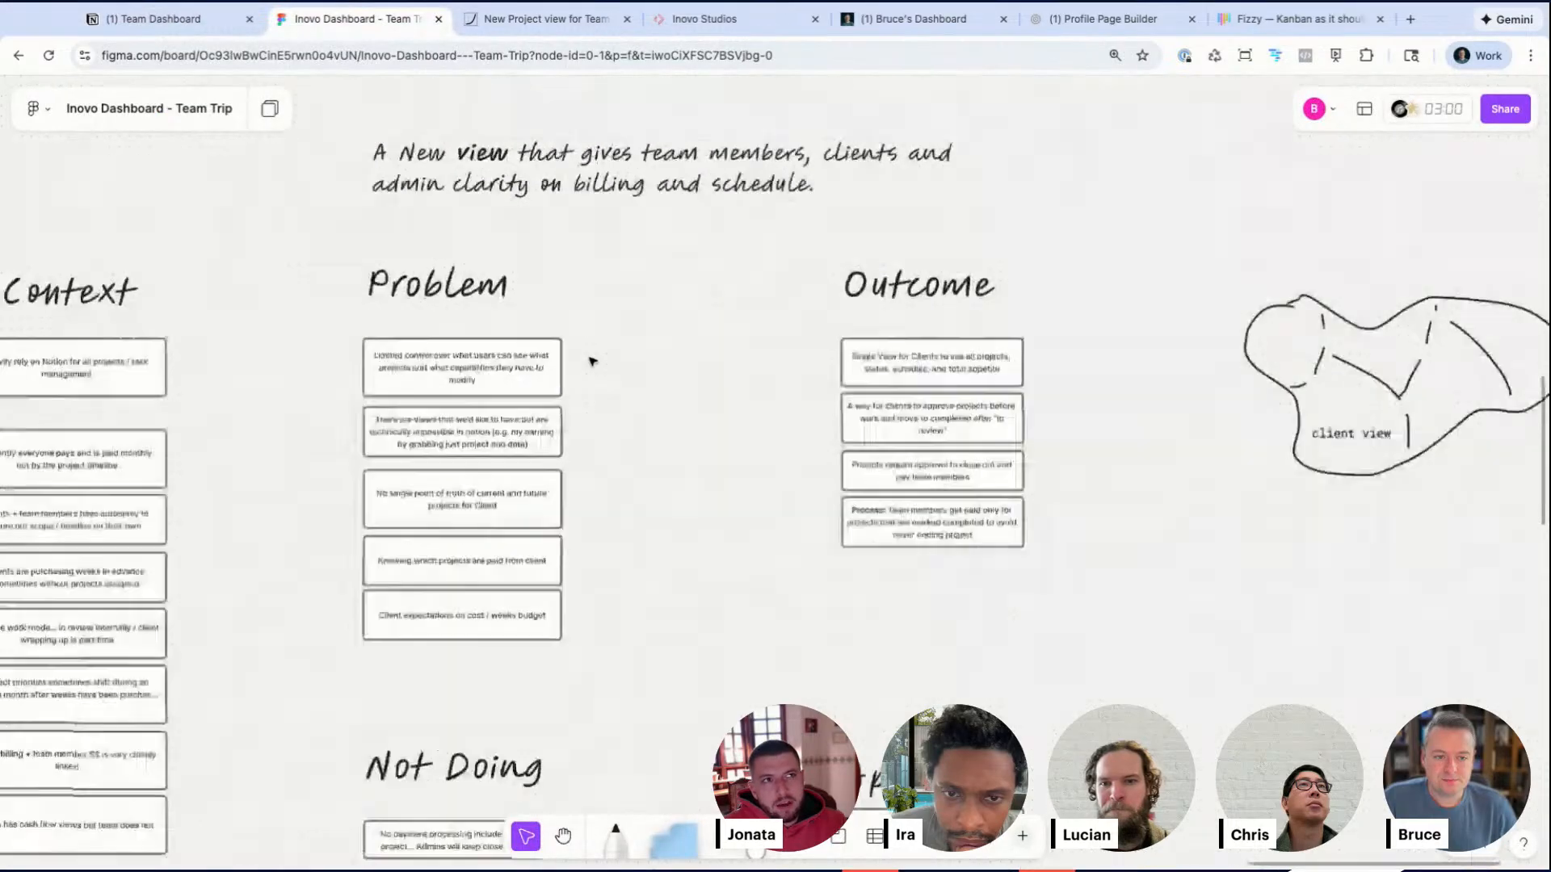
scroll(592, 361, "up", 1)
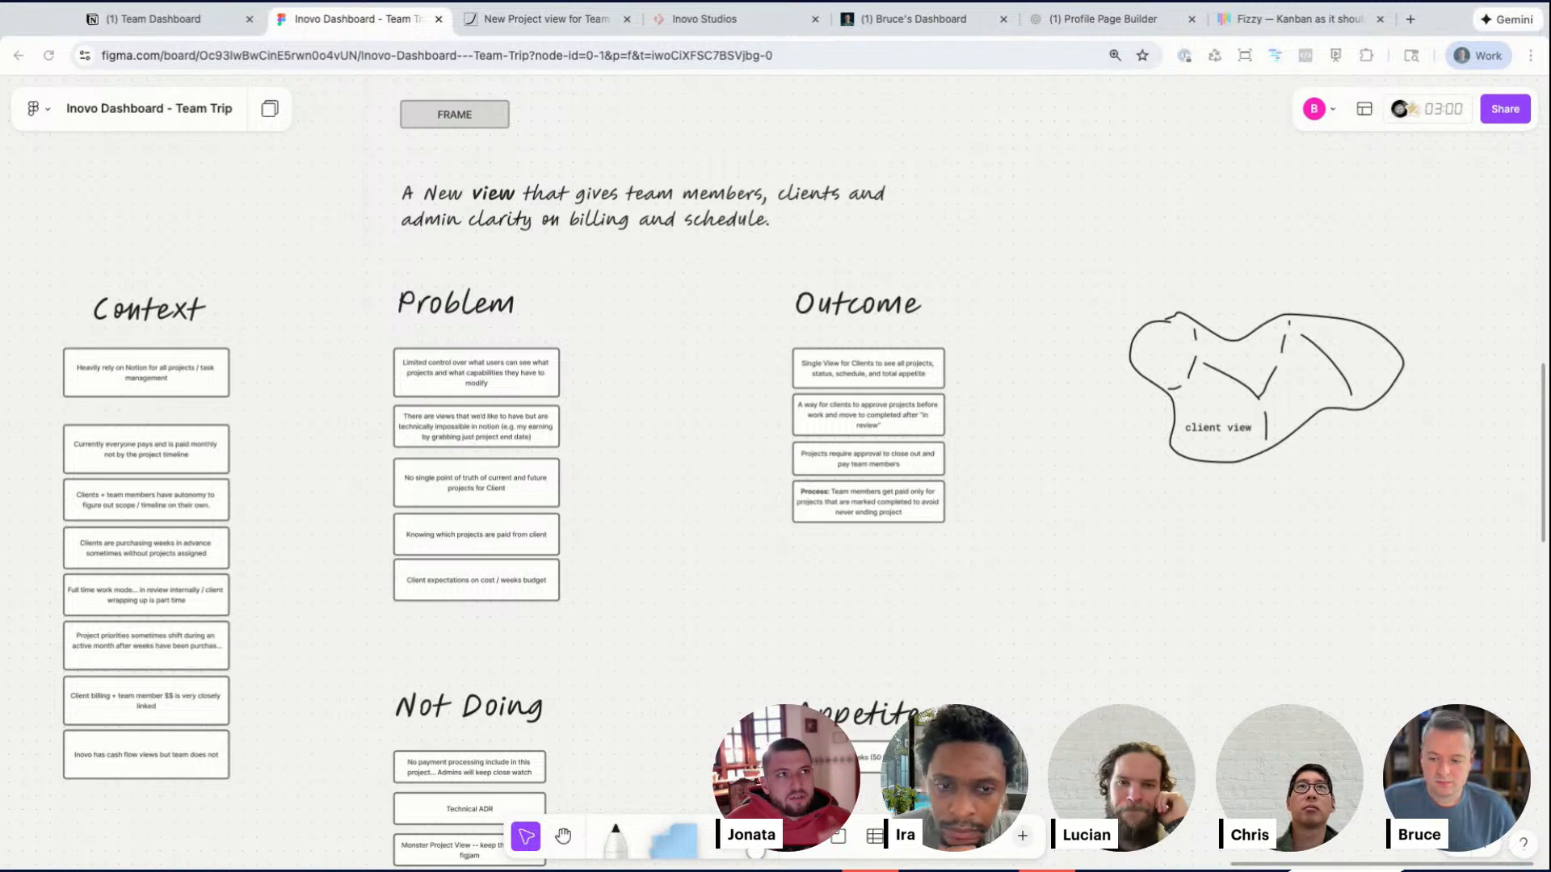
scroll(910, 519, "up", 10)
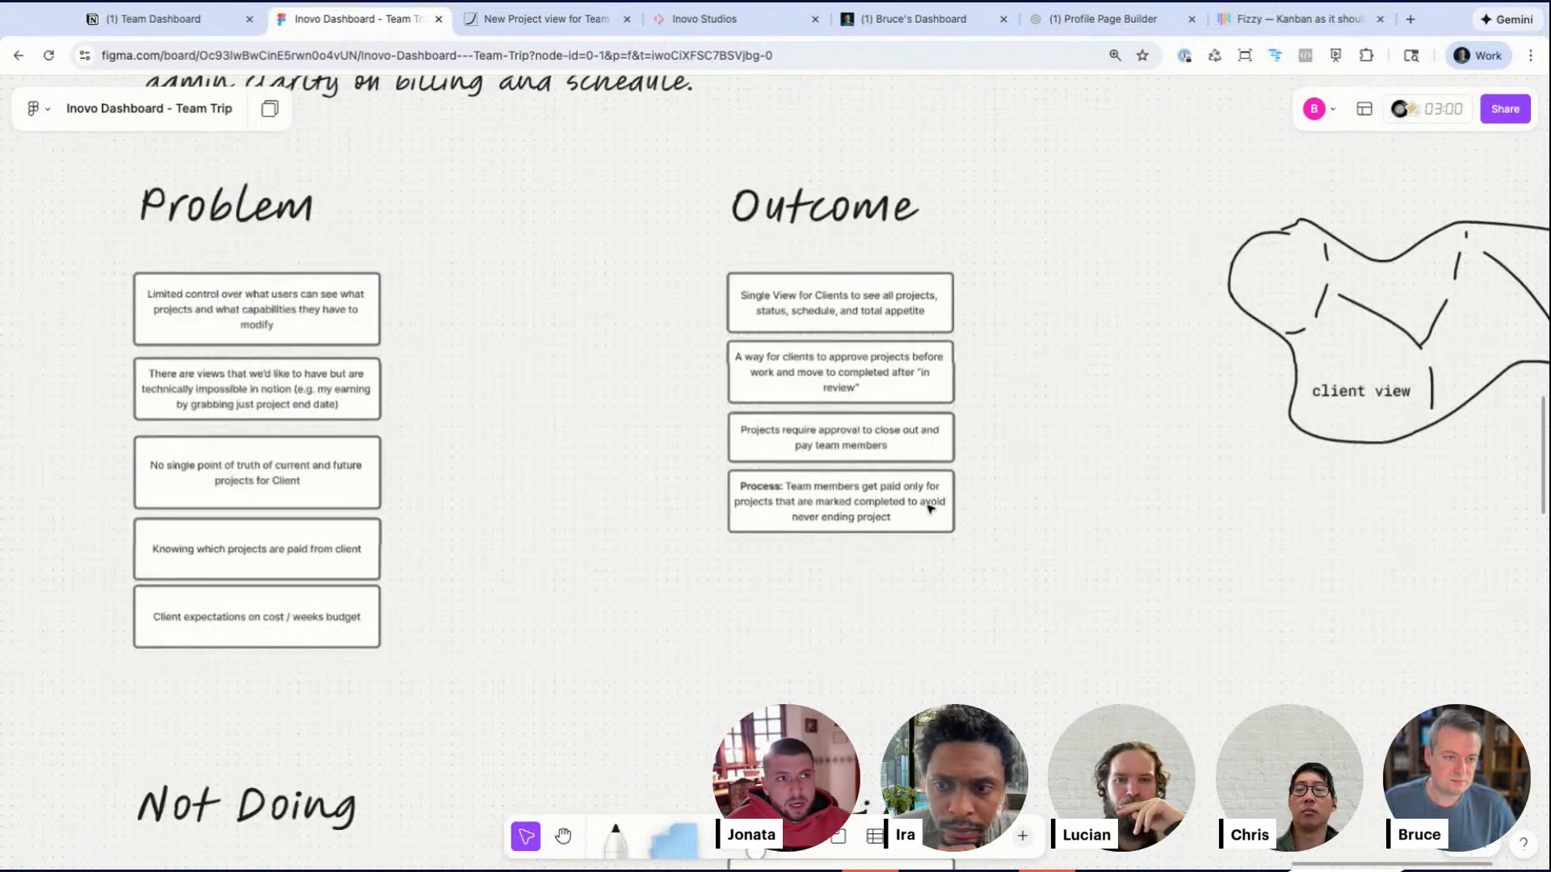
left_click(761, 214)
left_click_drag(838, 224, 839, 294)
key("Escape")
left_click_drag(722, 289, 722, 185, "alt")
triple_click(722, 185)
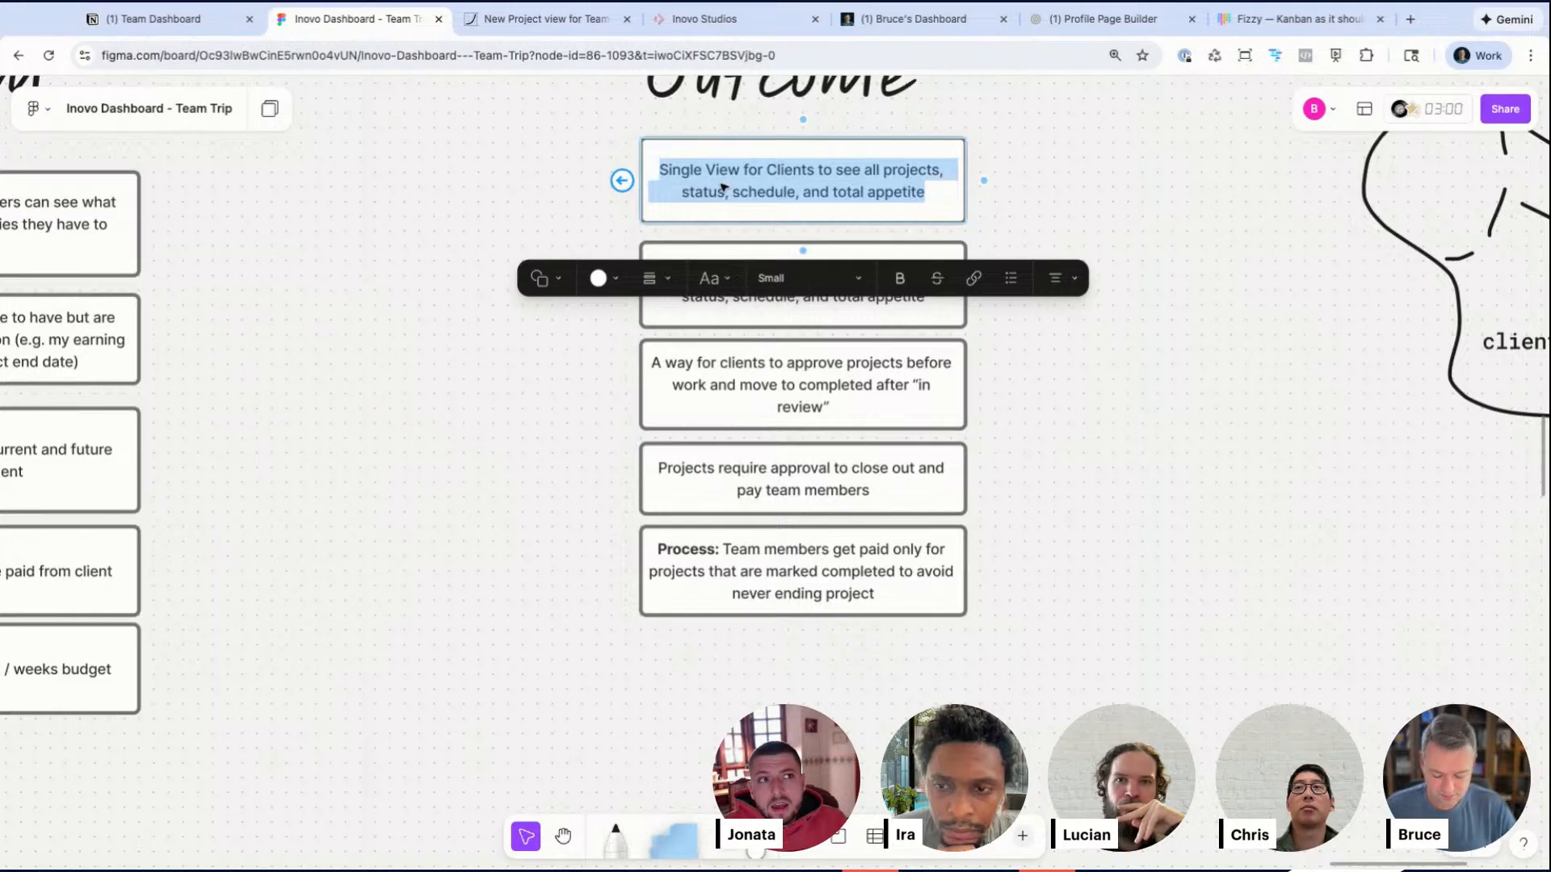
type("No login n")
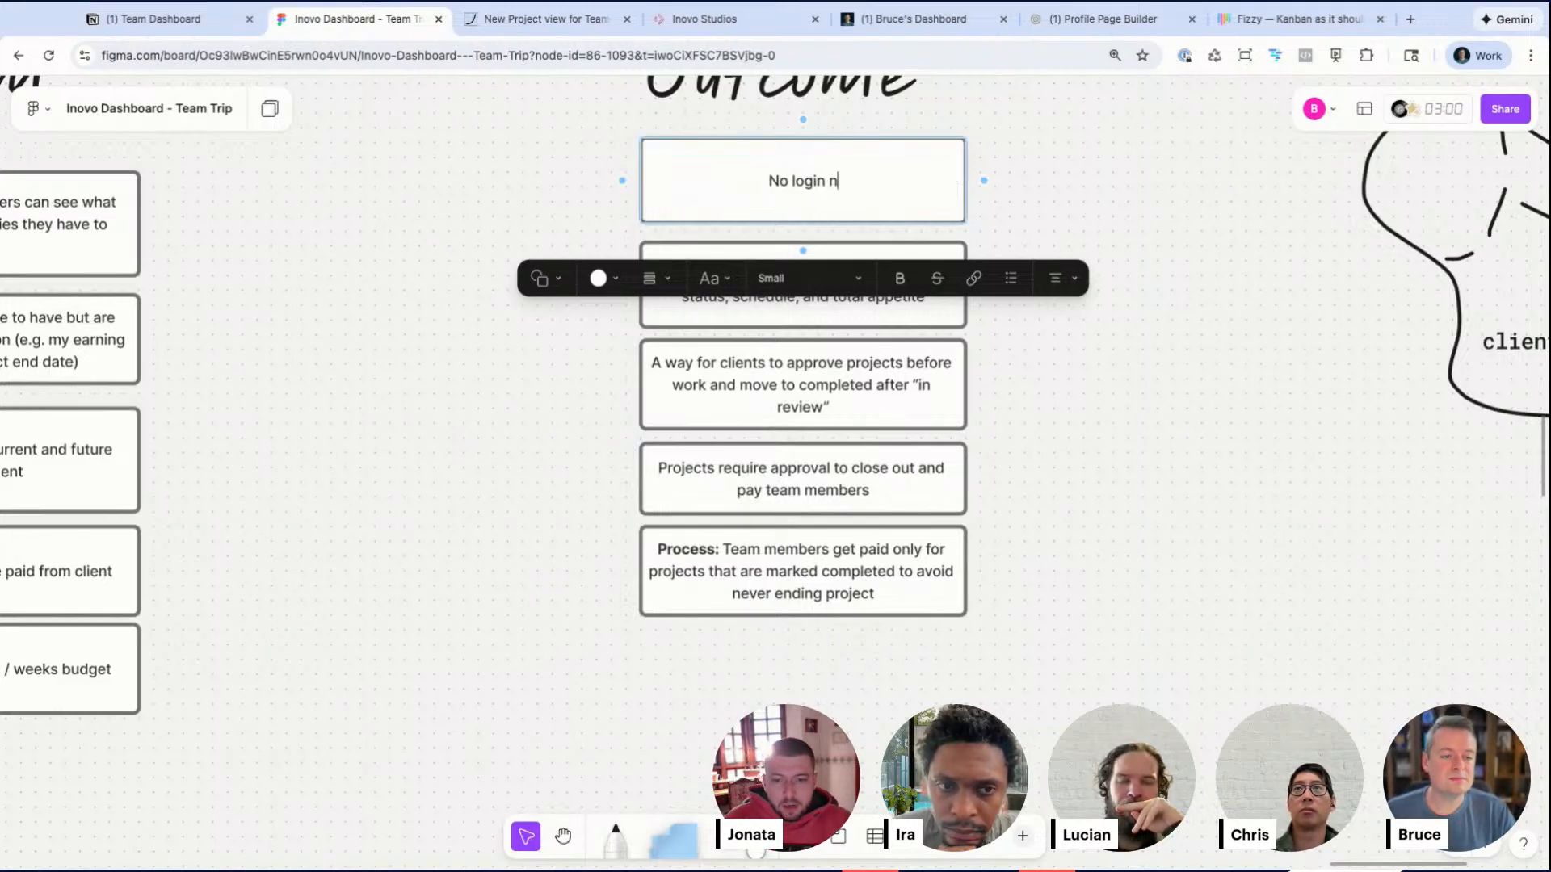
type("eeded to view for clients")
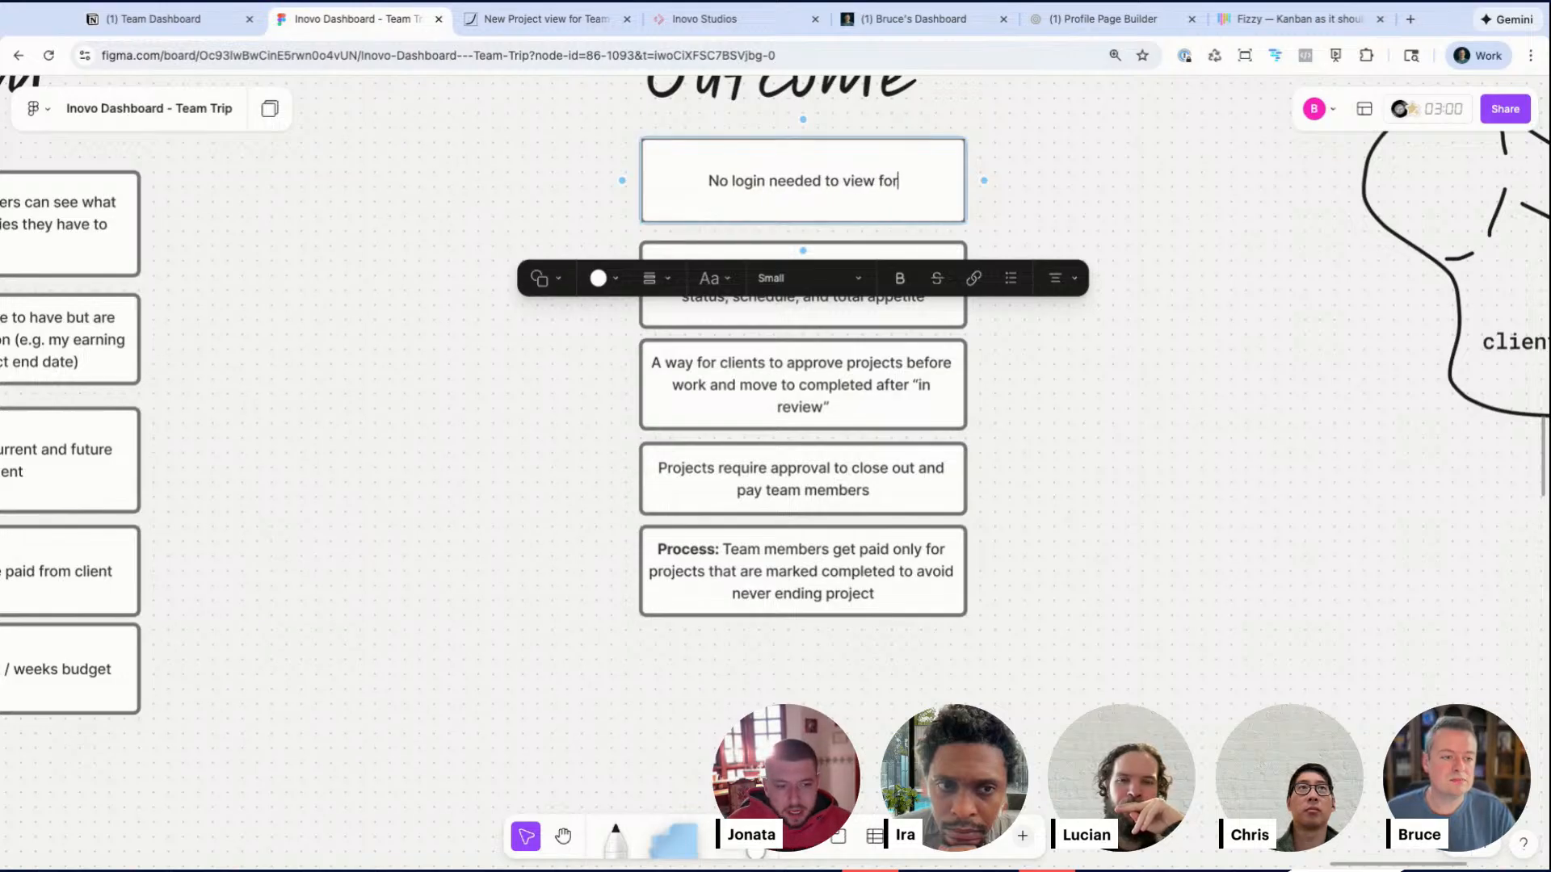
left_click(1205, 291)
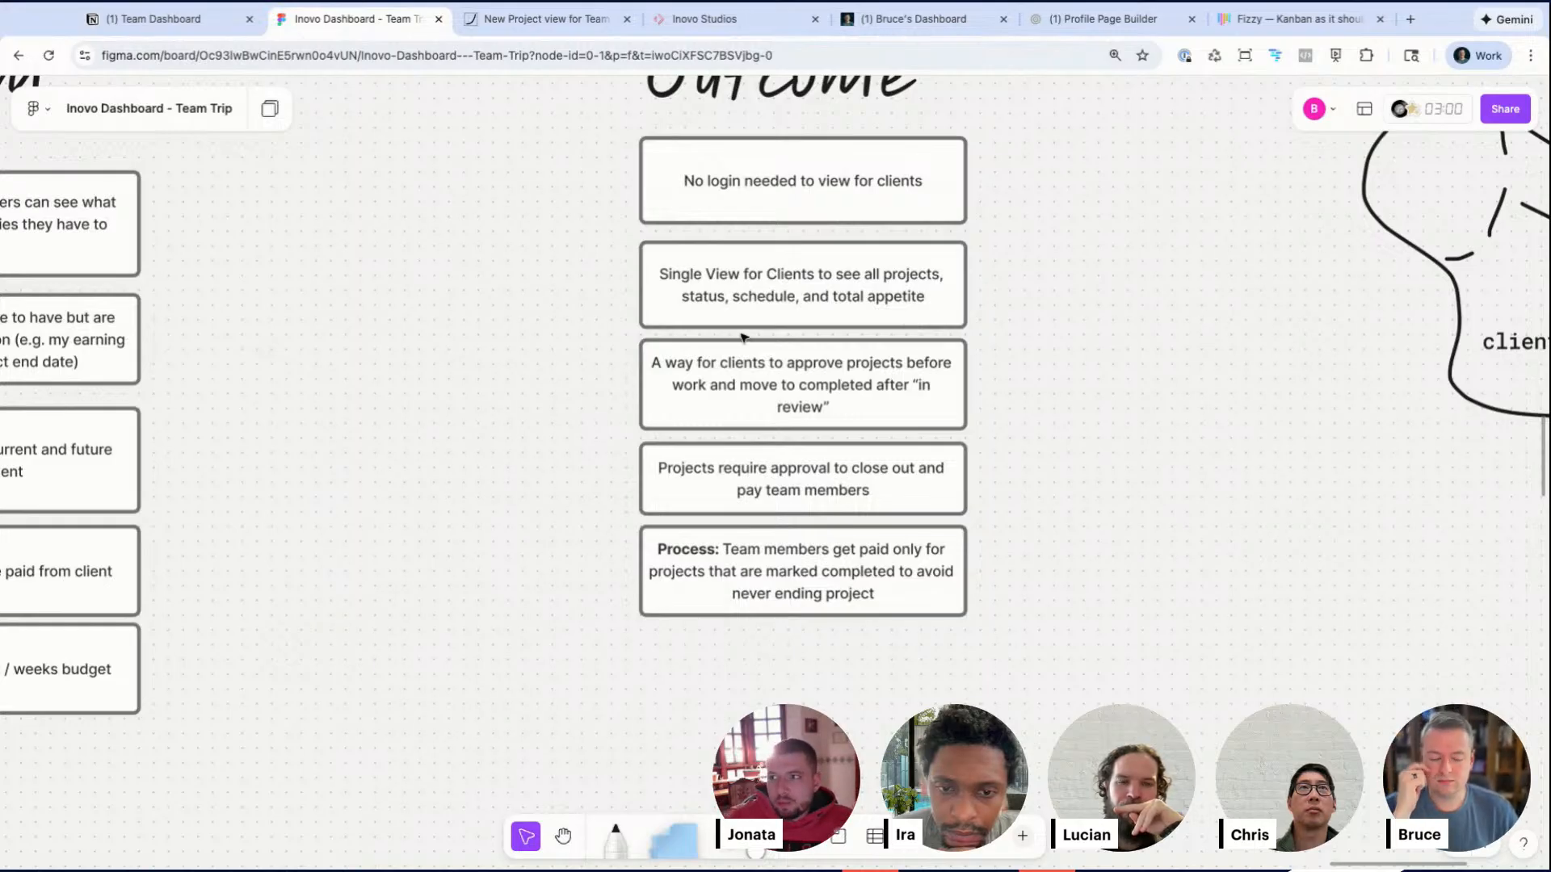
Step: Extend the new Outcome note with '. magic link for easy sharing', breaking the line after 'clients.'
double_click(730, 176)
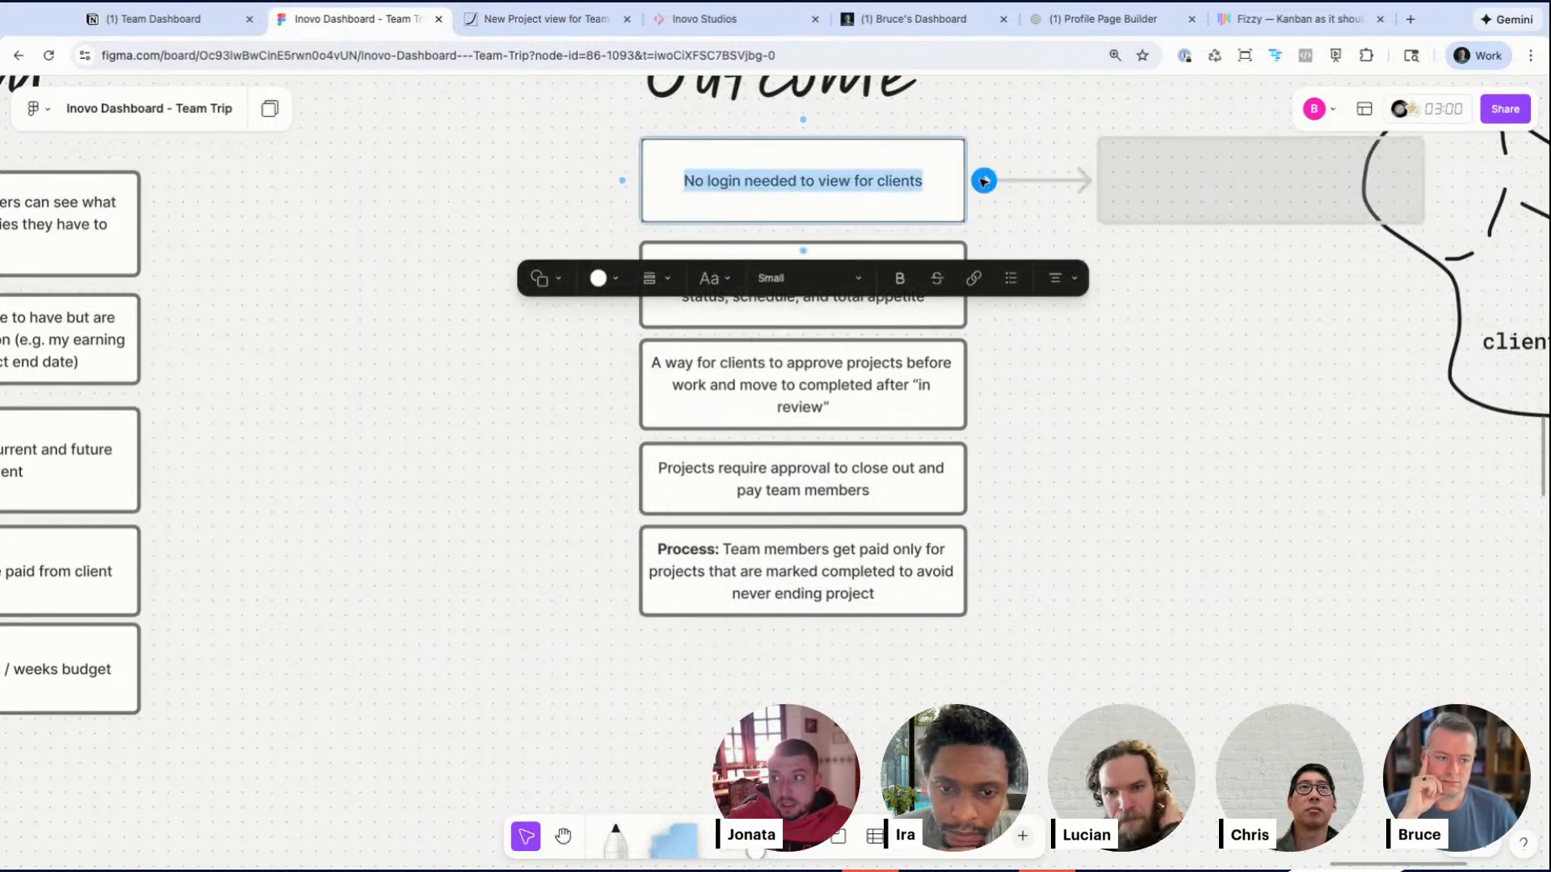
left_click(947, 178)
type(". magic l")
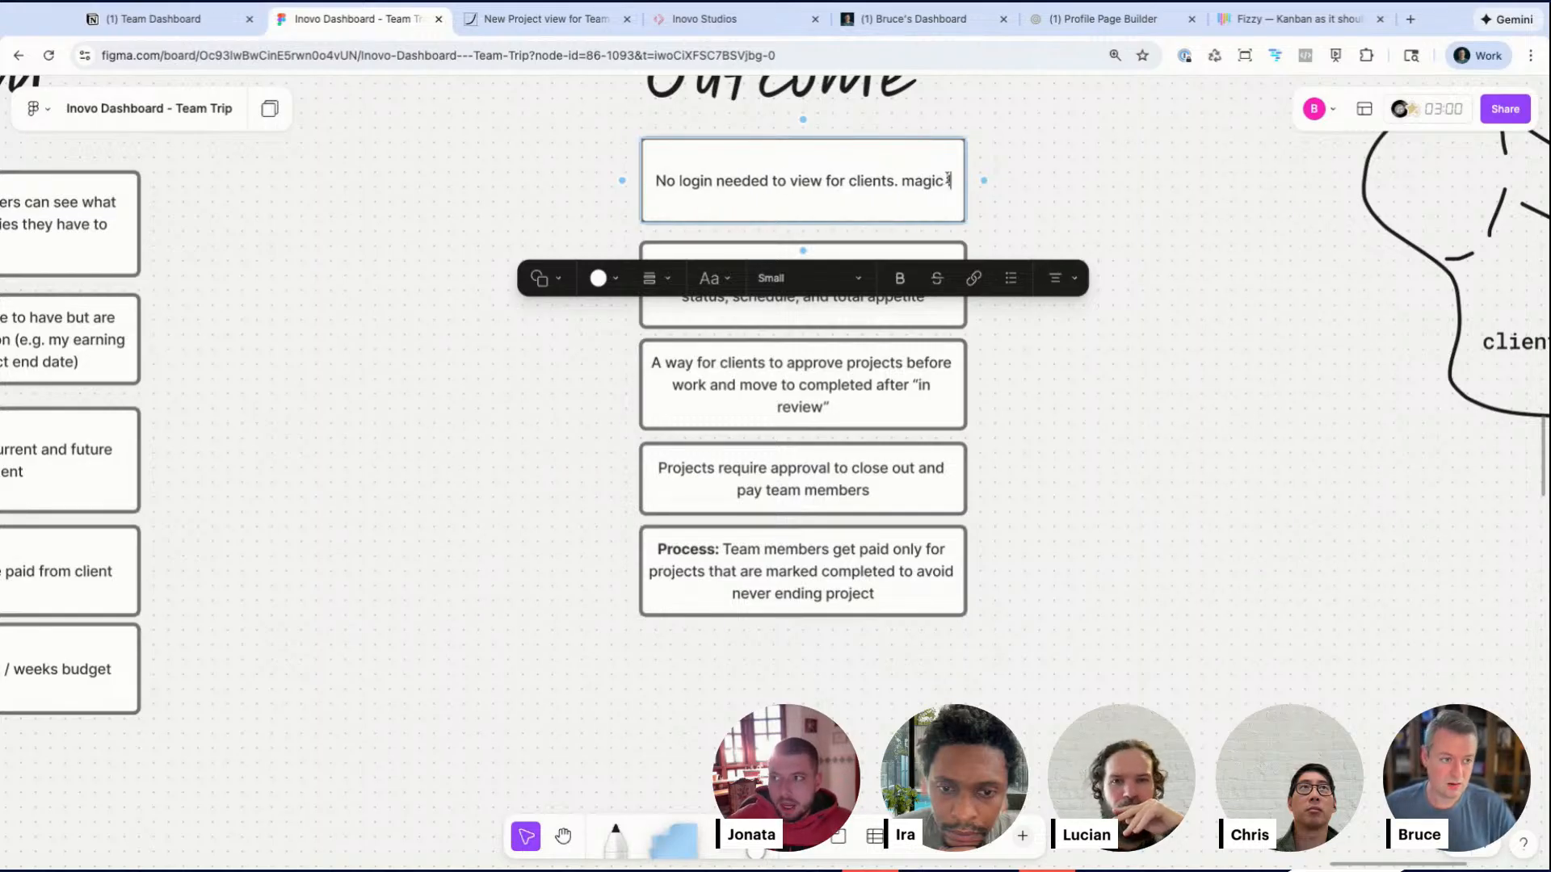
type("ink with paara")
key("BackSpace")
key("BackSpace")
key("BackSpace")
key("BackSpace")
key("BackSpace")
key("BackSpace")
key("BackSpace")
key("BackSpace")
key("BackSpace")
key("BackSpace")
key("BackSpace")
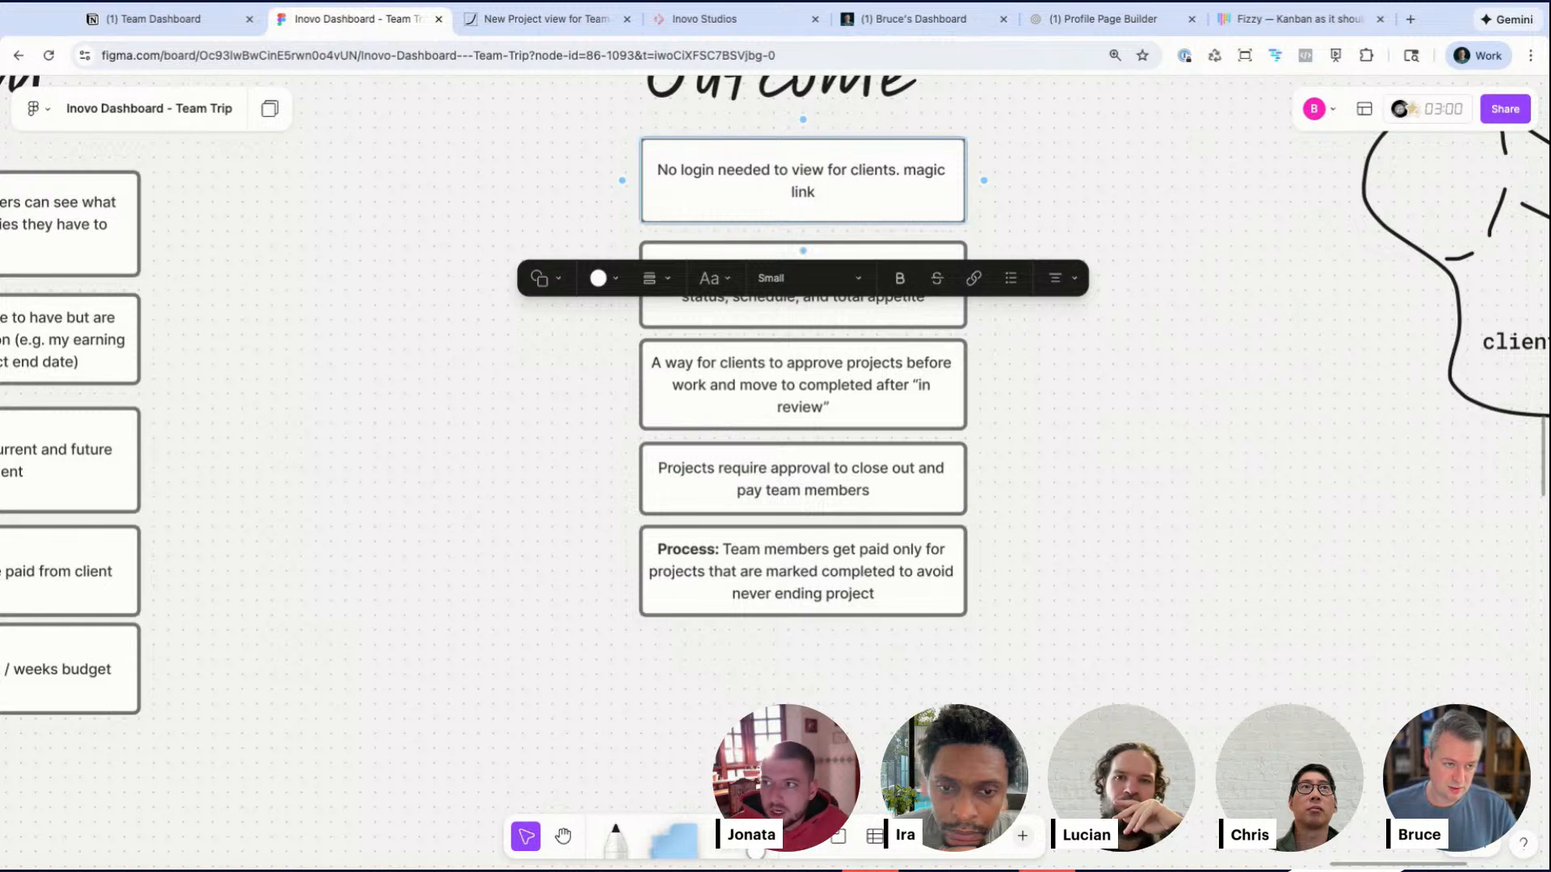
type("for eas")
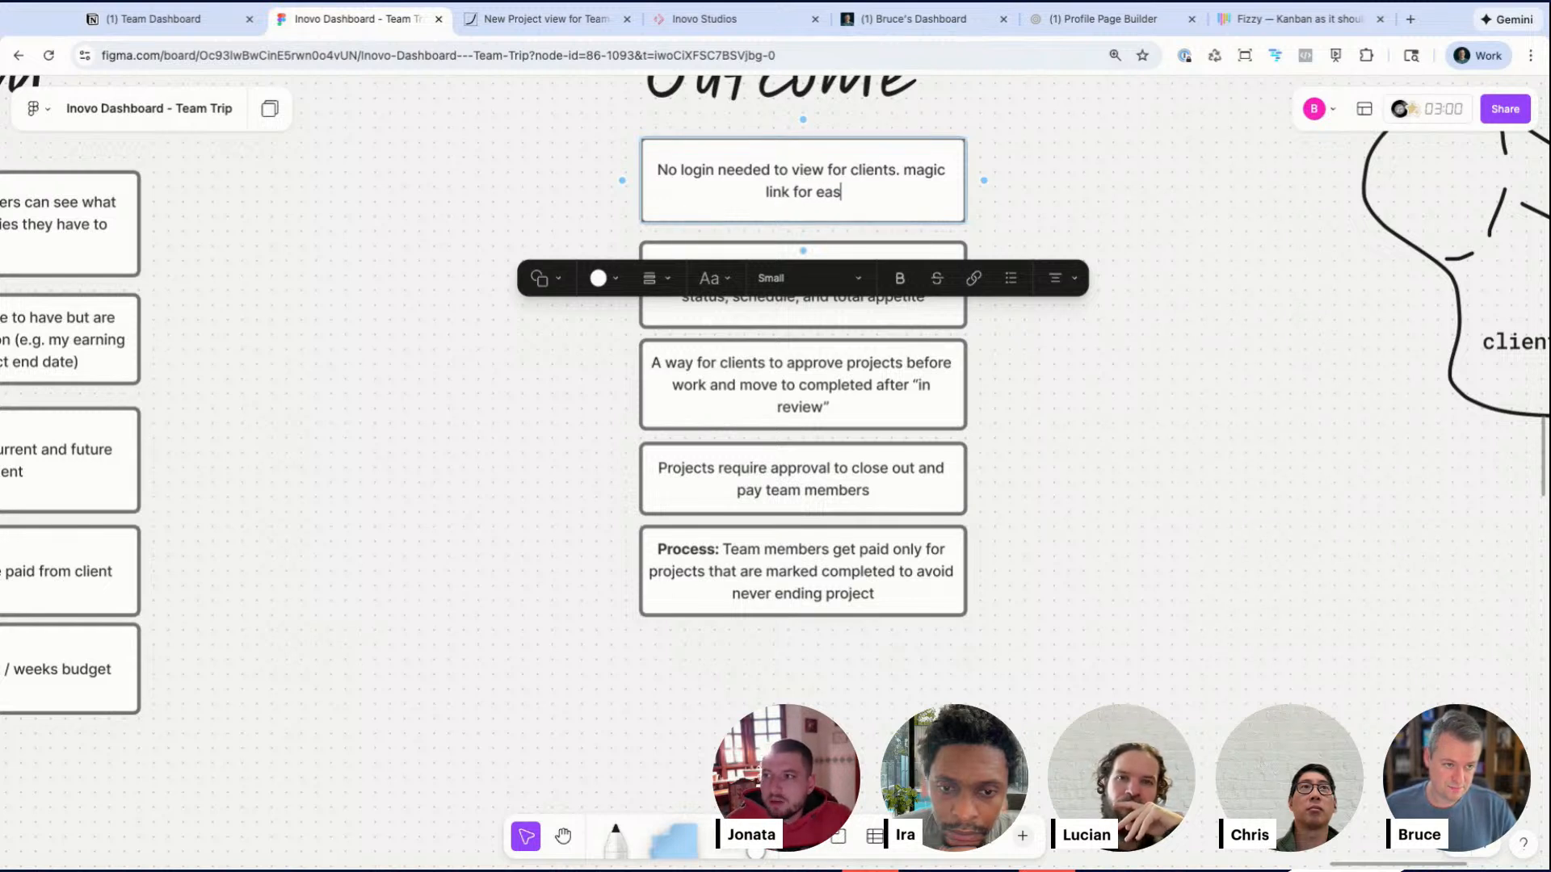
type("y sharing")
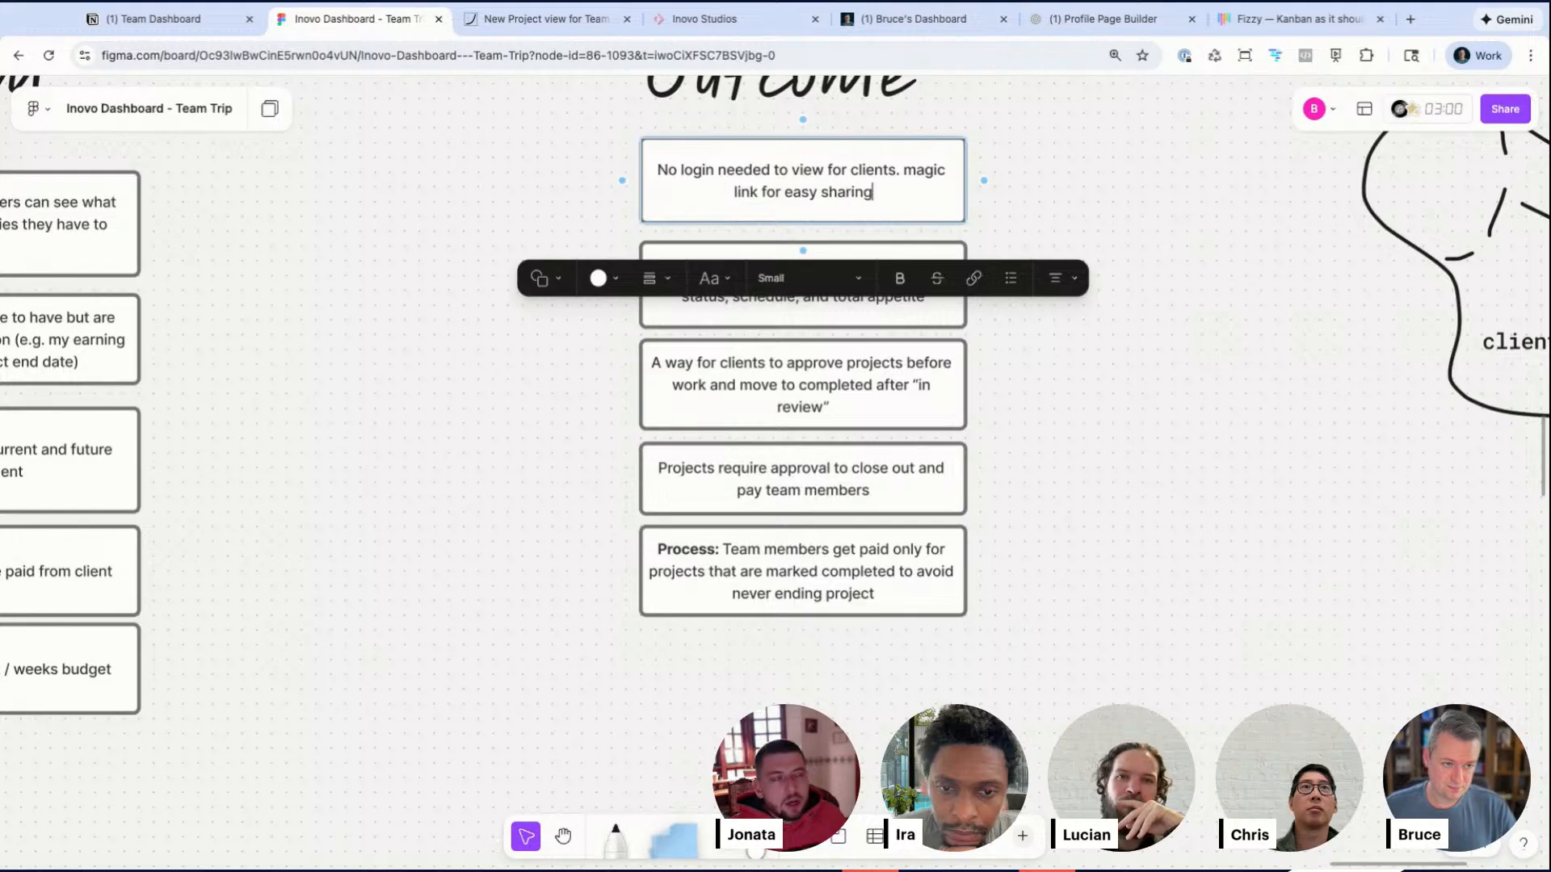
left_click(909, 169)
key("Return")
left_click(1177, 271)
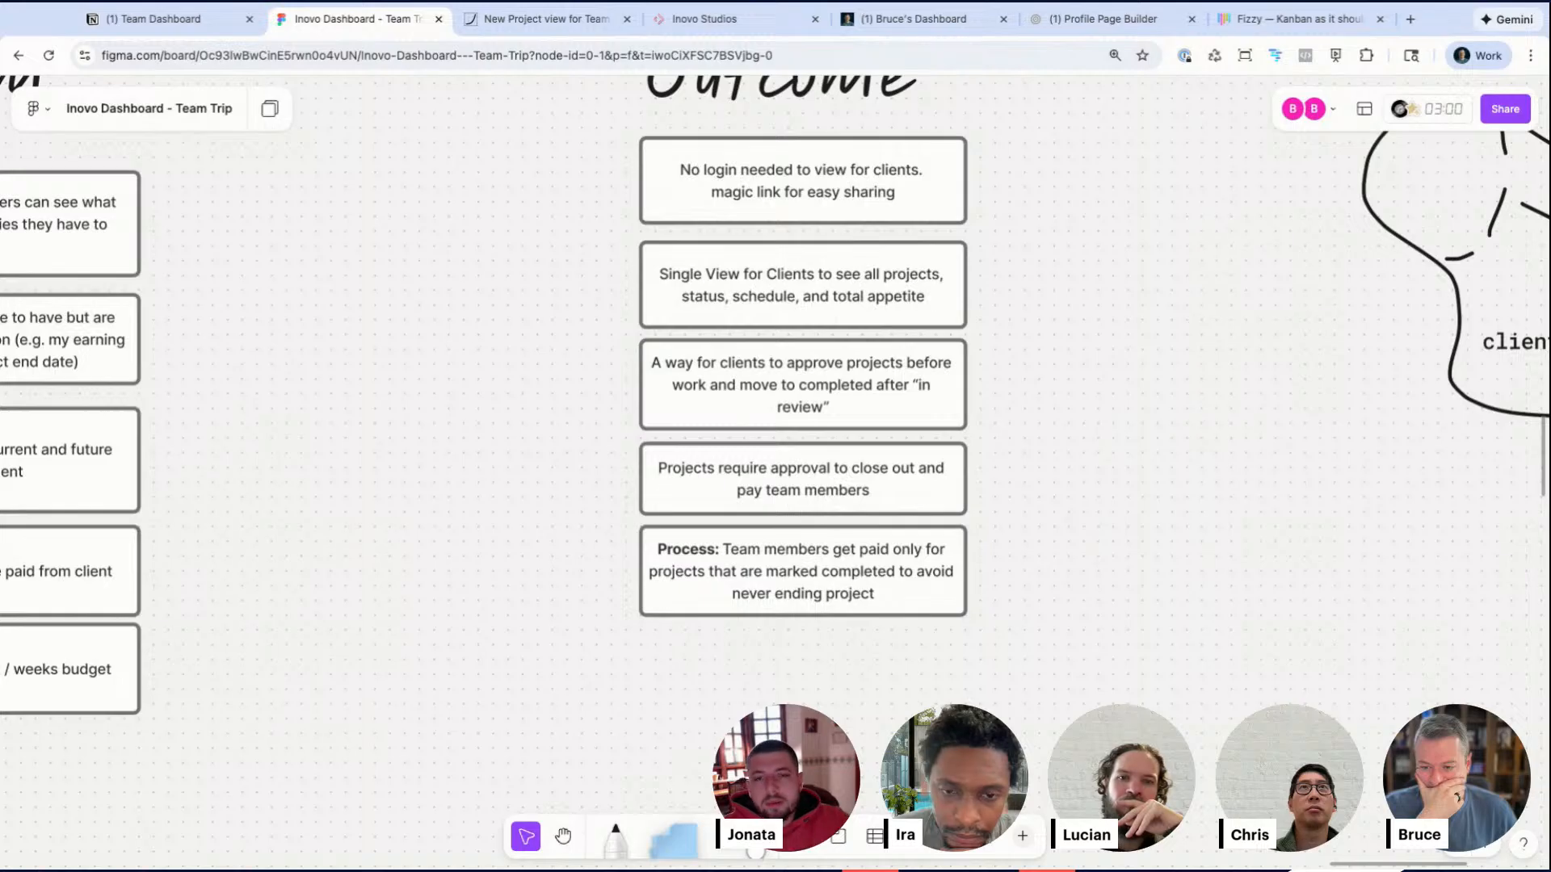
Step: Place the Future: Client View flow on the pitch board beside the client view sketch
scroll(1177, 271, "down", 6)
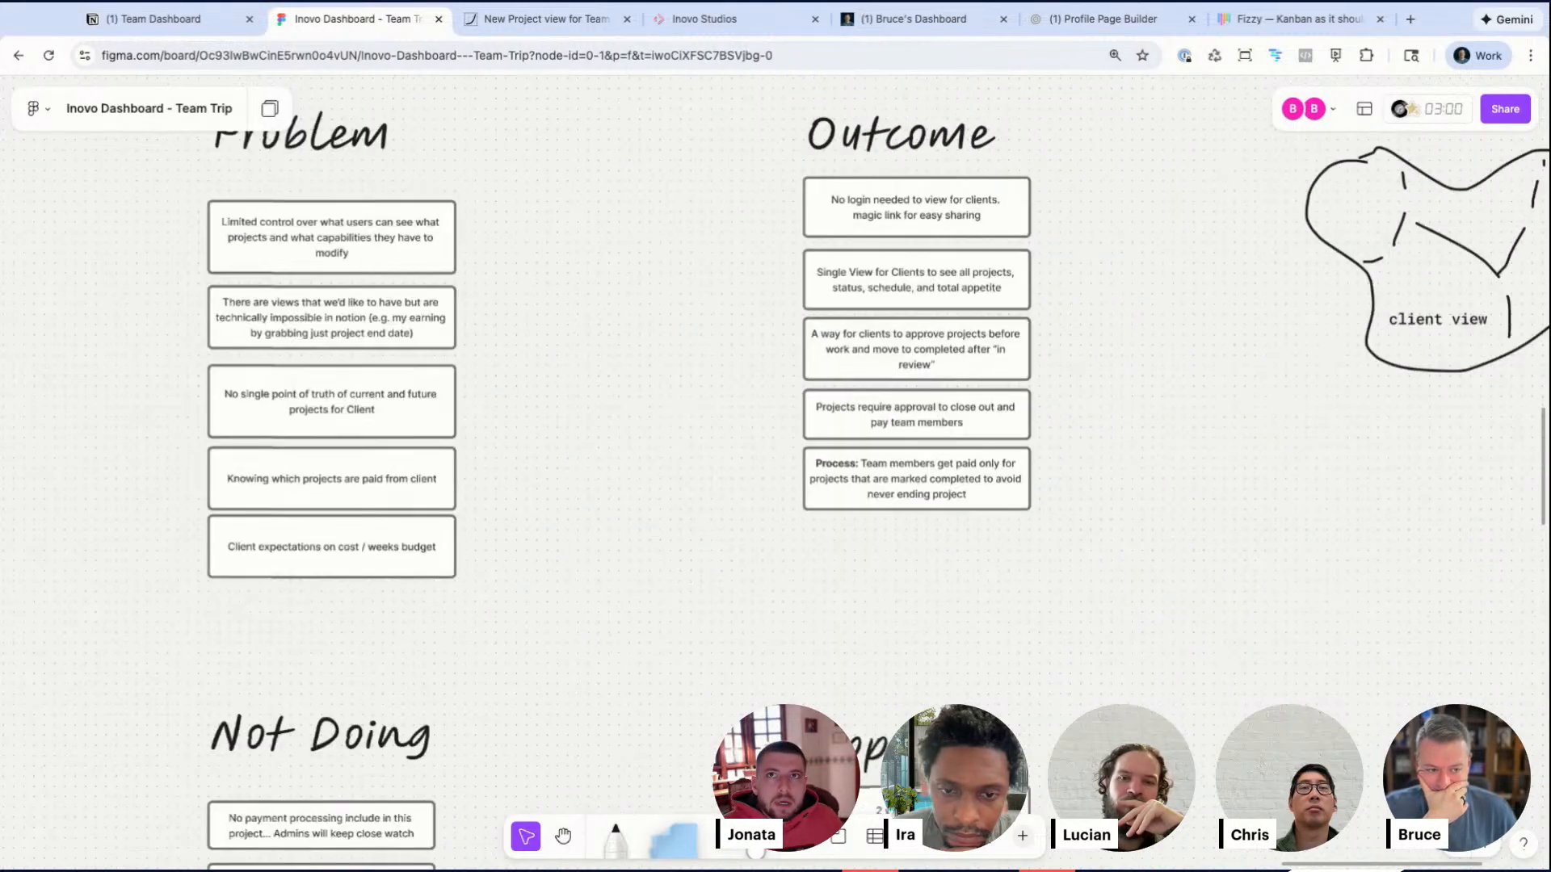
scroll(1177, 271, "down", 8)
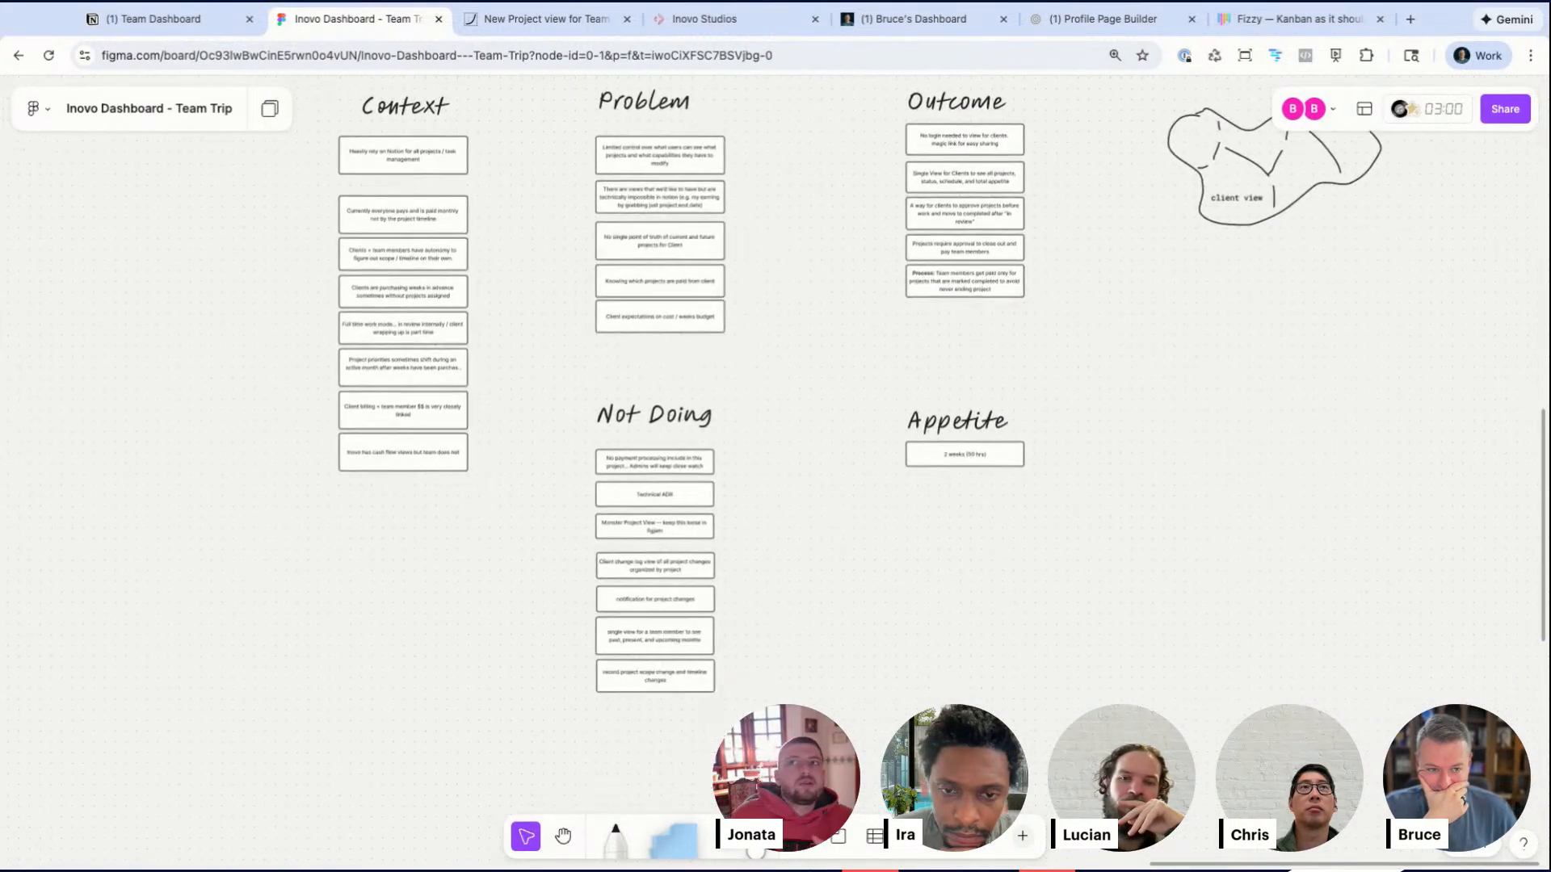
scroll(671, 512, "left", 9)
scroll(671, 512, "up", 7)
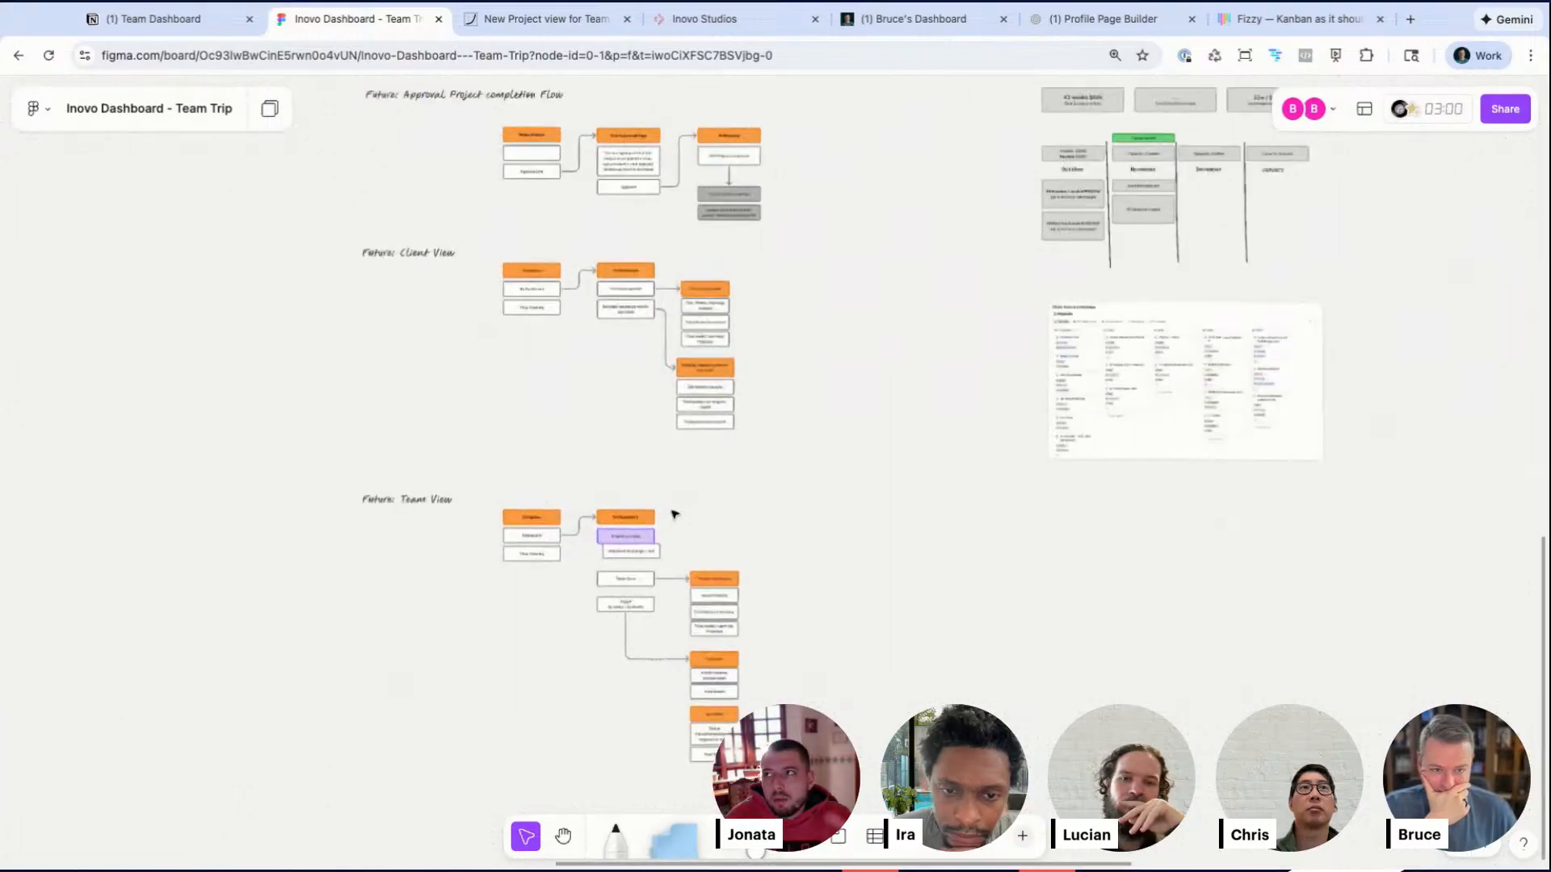
scroll(122, 327, "up", 2)
left_click_drag(56, 249, 571, 488)
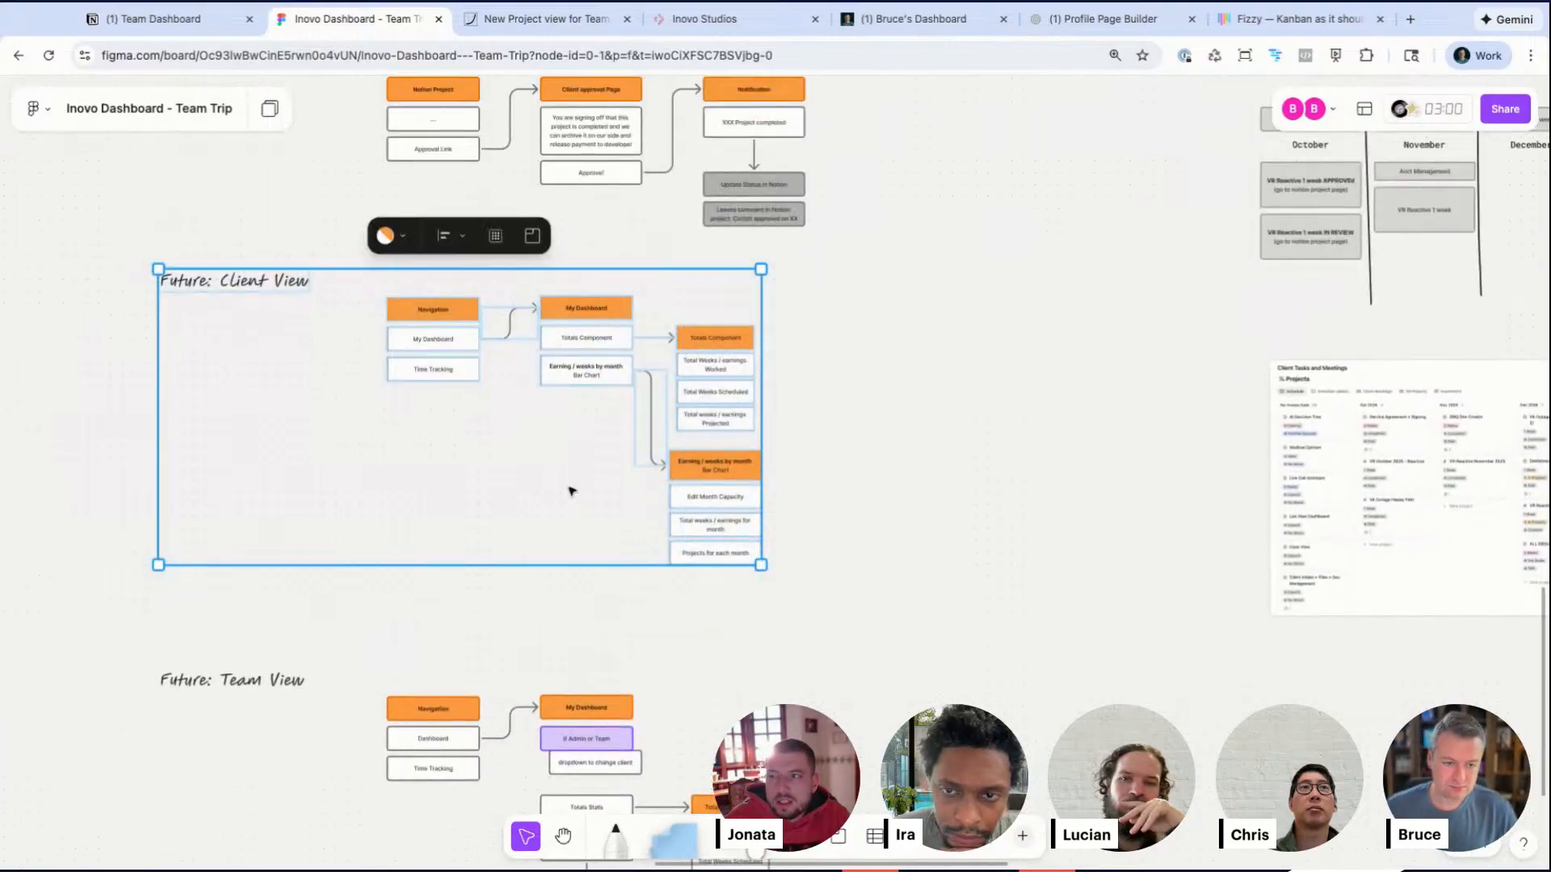
scroll(571, 488, "right", 15)
scroll(571, 491, "down", 3)
key("ctrl+v")
left_click_drag(615, 388, 998, 181)
Step: Copy the FRAME label, place it above the Client View flow and rename it BREADBOARDING
scroll(1132, 344, "right", 8)
scroll(1131, 344, "up", 2)
scroll(1090, 352, "up", 3)
scroll(1090, 356, "right", 4)
scroll(997, 181, "up", 2)
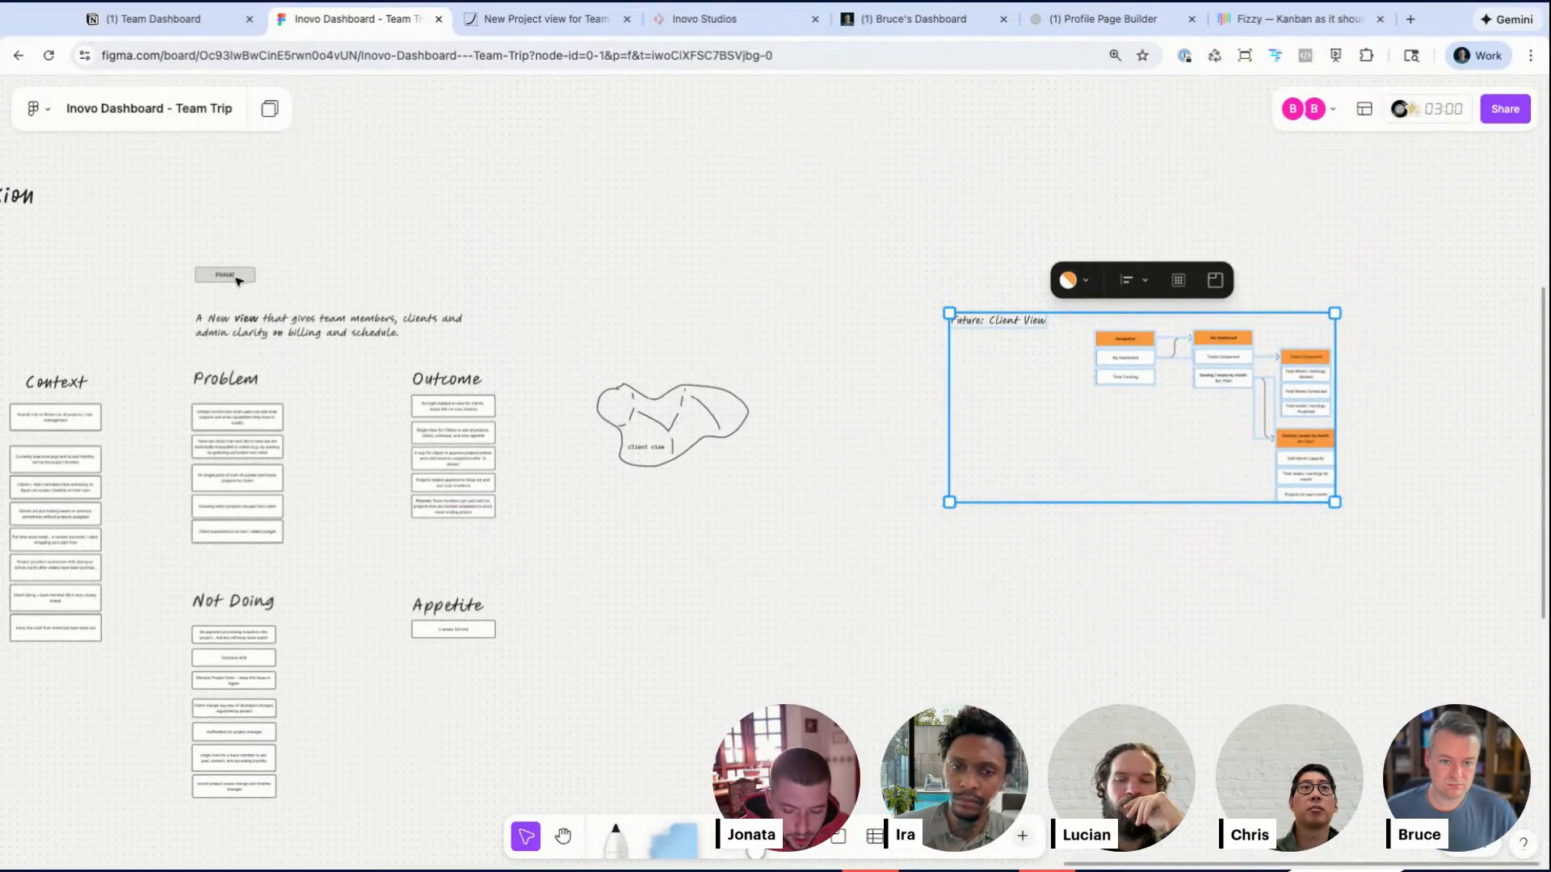
left_click(232, 279)
key("ctrl+c")
key("ctrl+v")
double_click(977, 260)
type("BREADBOARDING")
left_click(1180, 495)
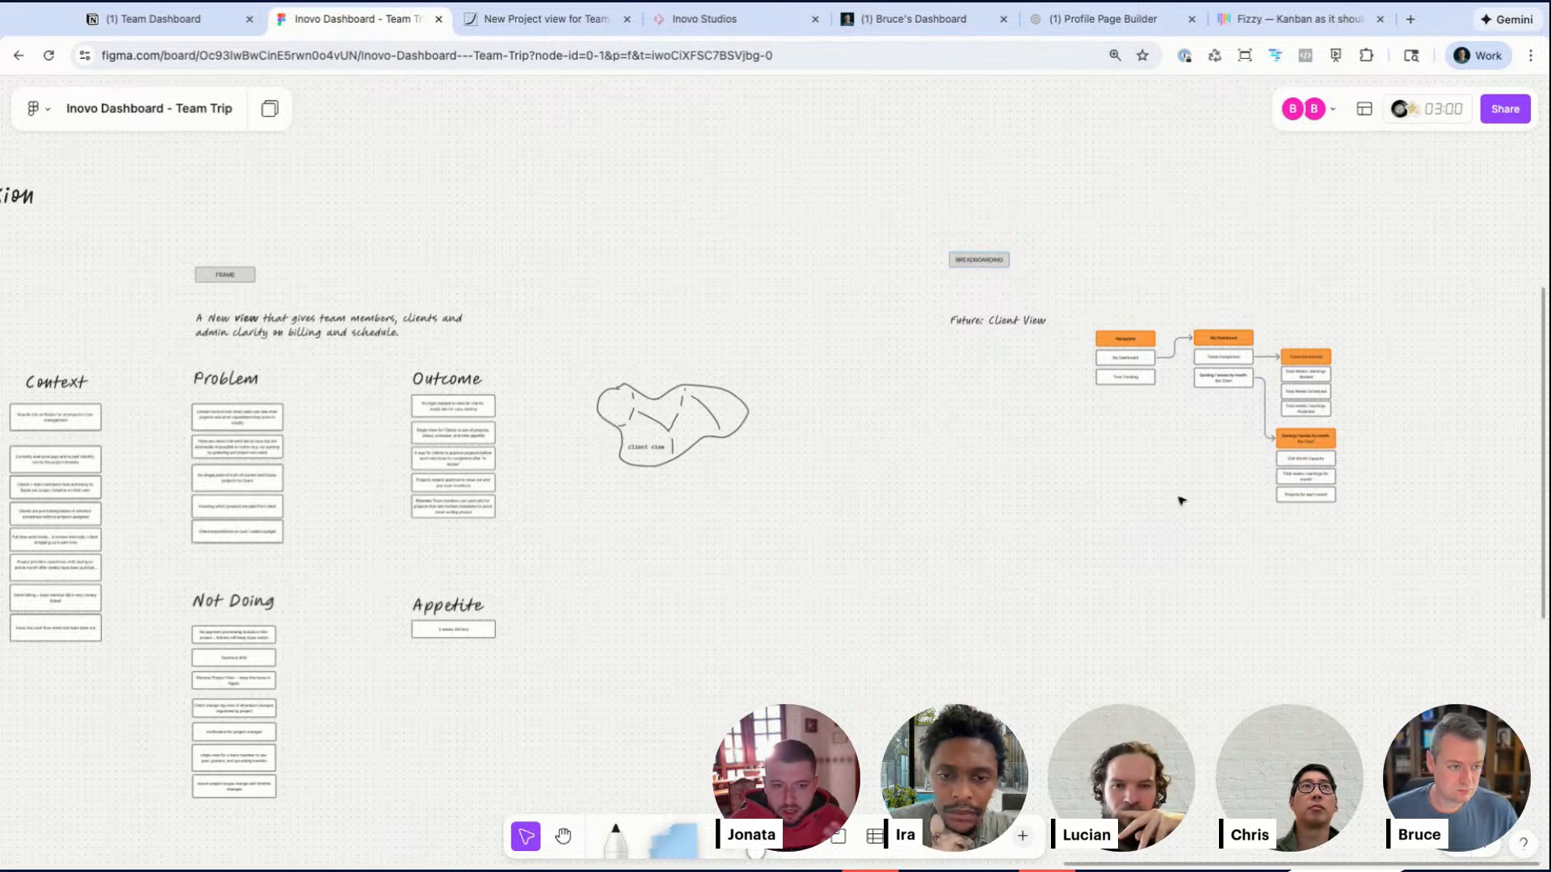
Step: Duplicate the Time Tracking navigation item below itself and clear its text
scroll(1180, 495, "right", 5)
scroll(1180, 495, "down", 2)
scroll(1059, 328, "up", 5)
scroll(478, 331, "up", 2)
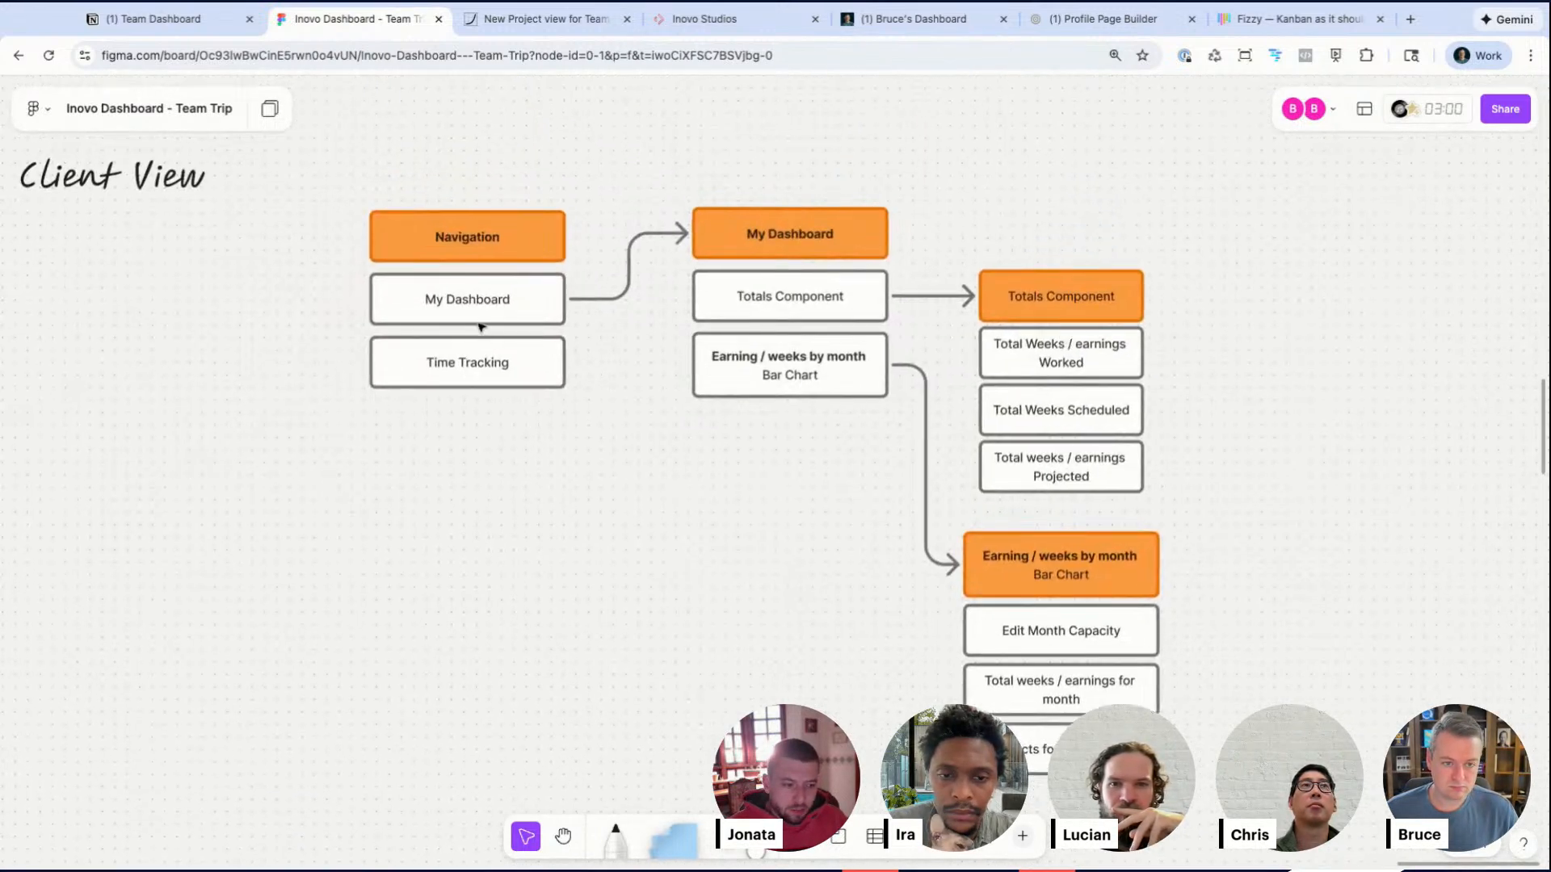
left_click(483, 370)
left_click_drag(485, 371, 484, 430)
double_click(485, 430)
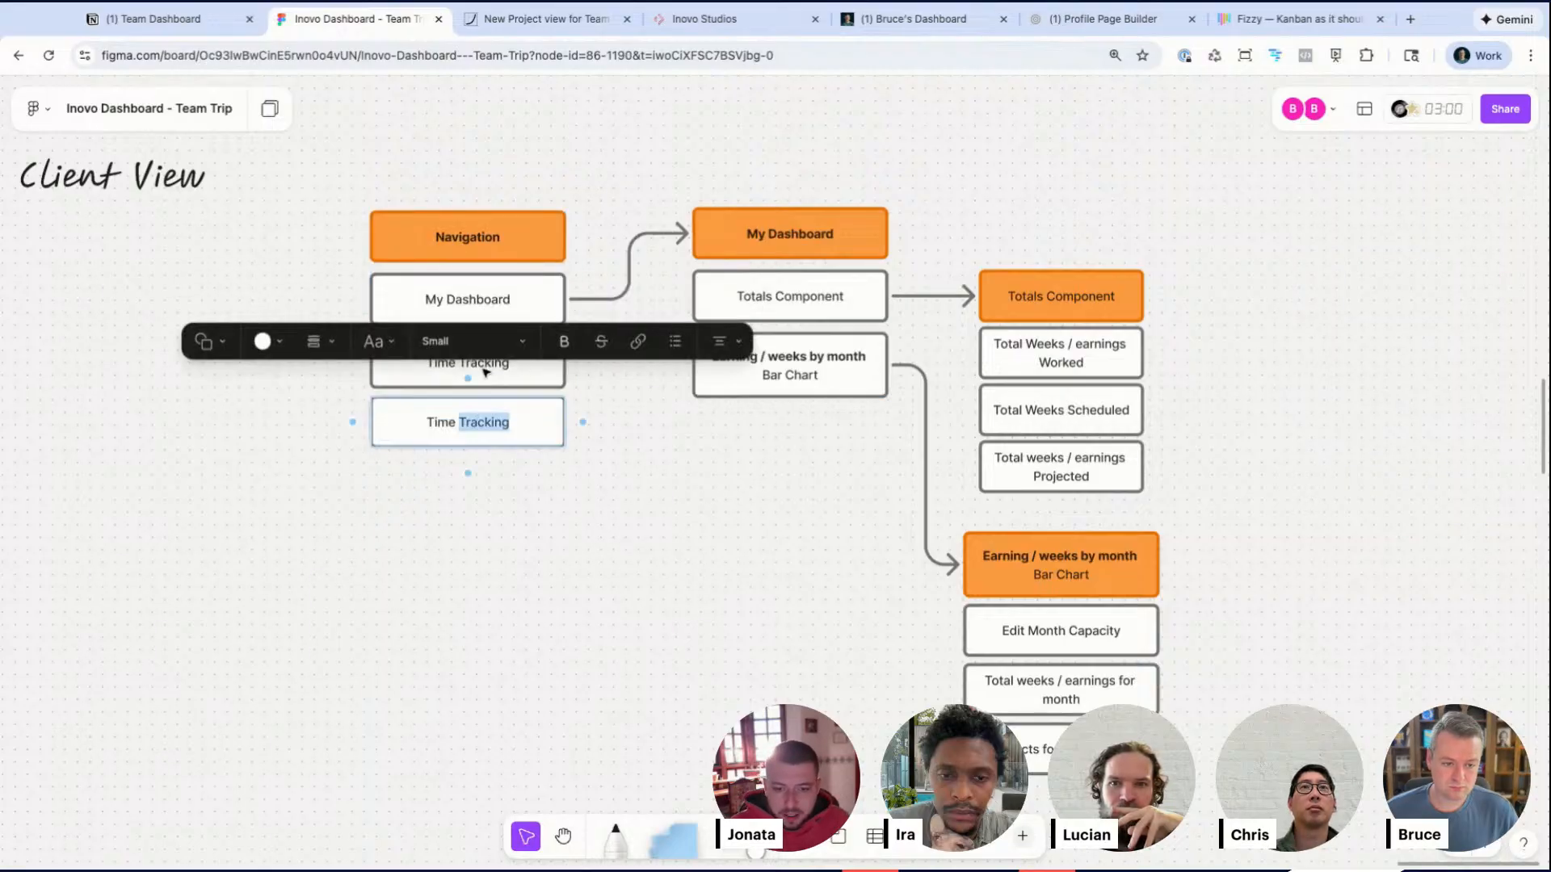
key("ctrl+a")
key("BackSpace")
left_click(497, 560)
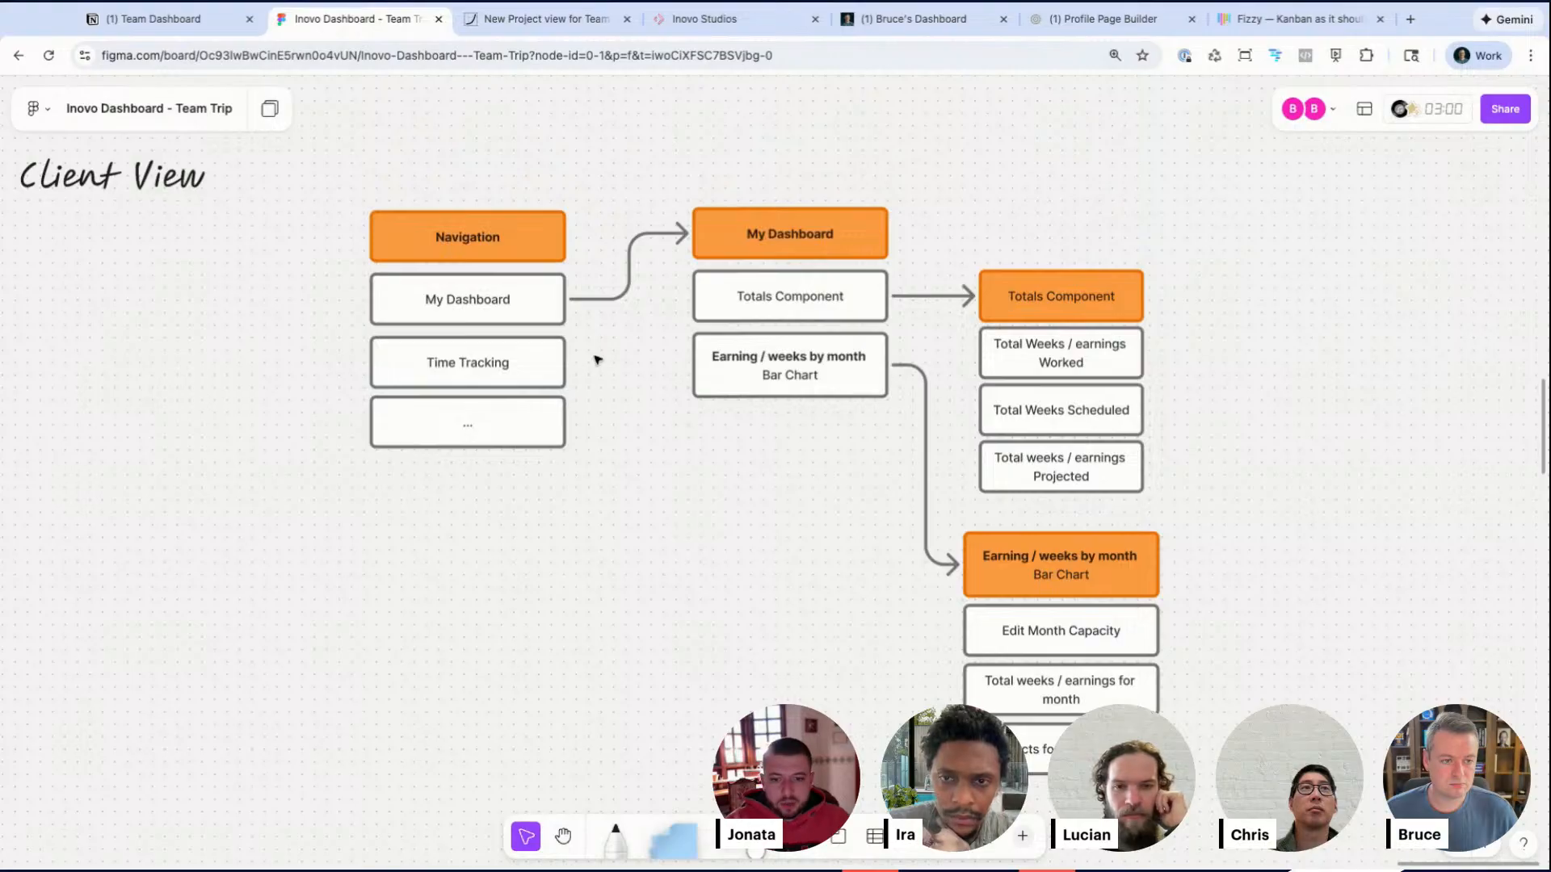
Step: Shift the Navigation column of the Client View flow slightly to the left
left_click_drag(460, 208, 479, 422)
left_click(482, 527)
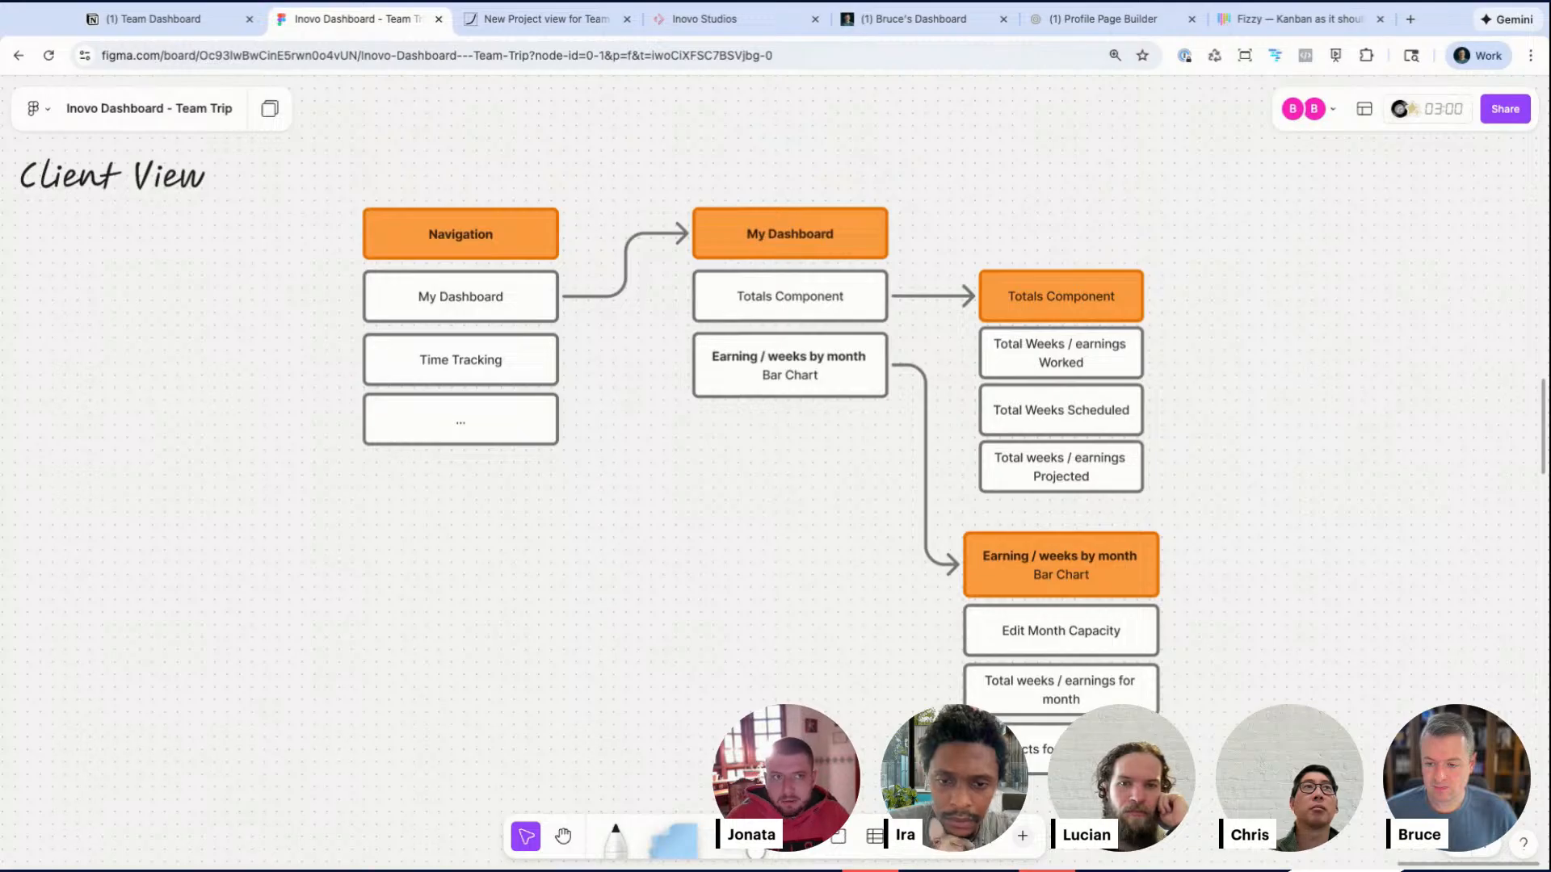
scroll(776, 436, "right", 7)
scroll(776, 436, "down", 5)
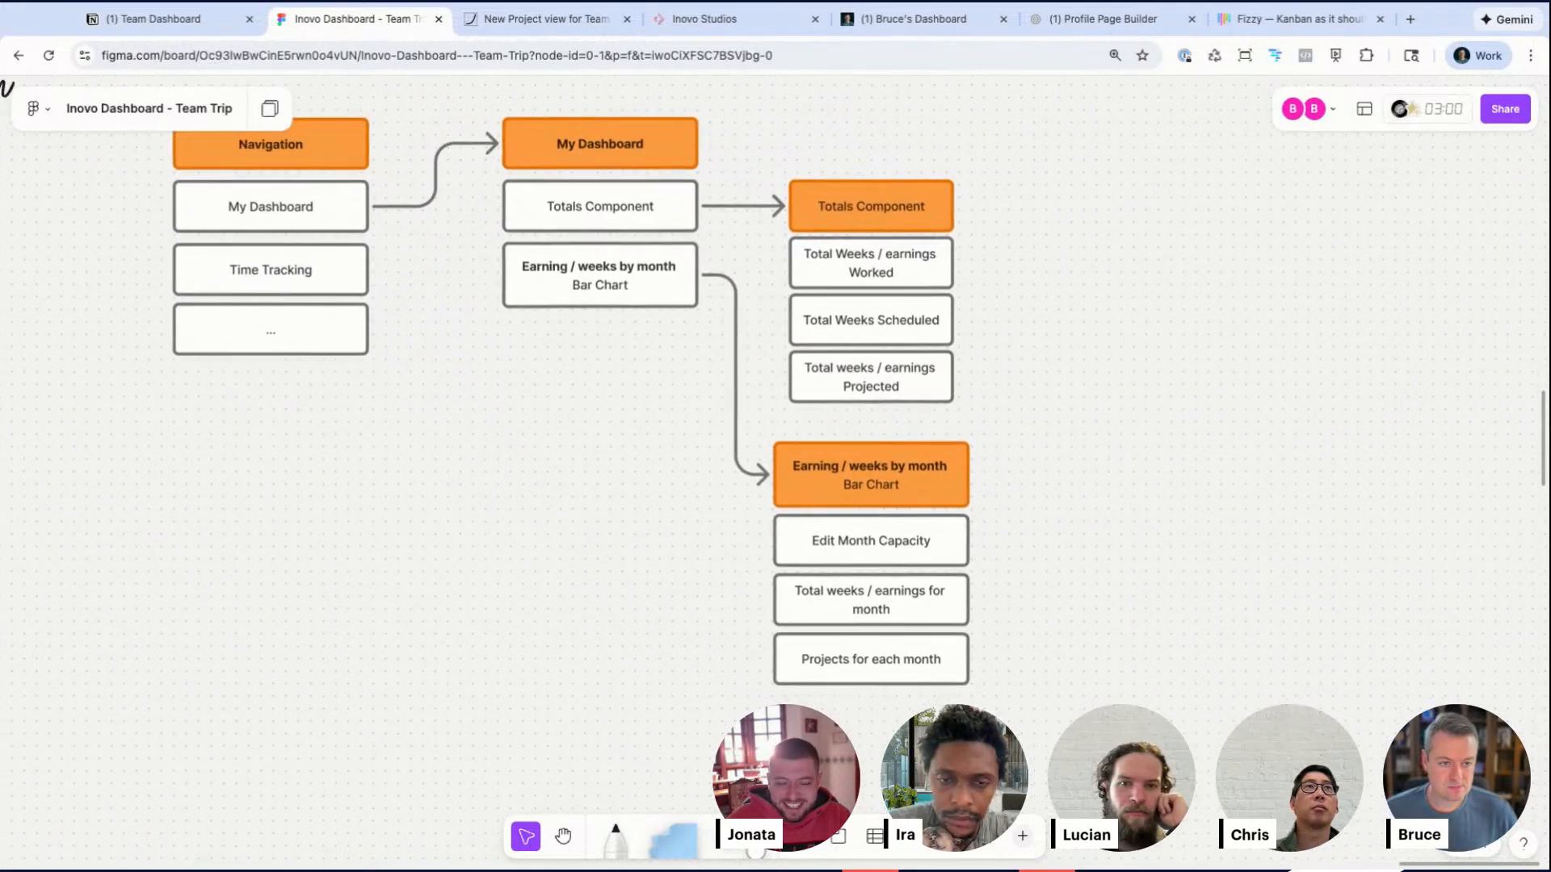
Step: Rename the bar chart item in the My Dashboard column to Projects by Status with the subtitle Kanban
scroll(776, 436, "up", 3)
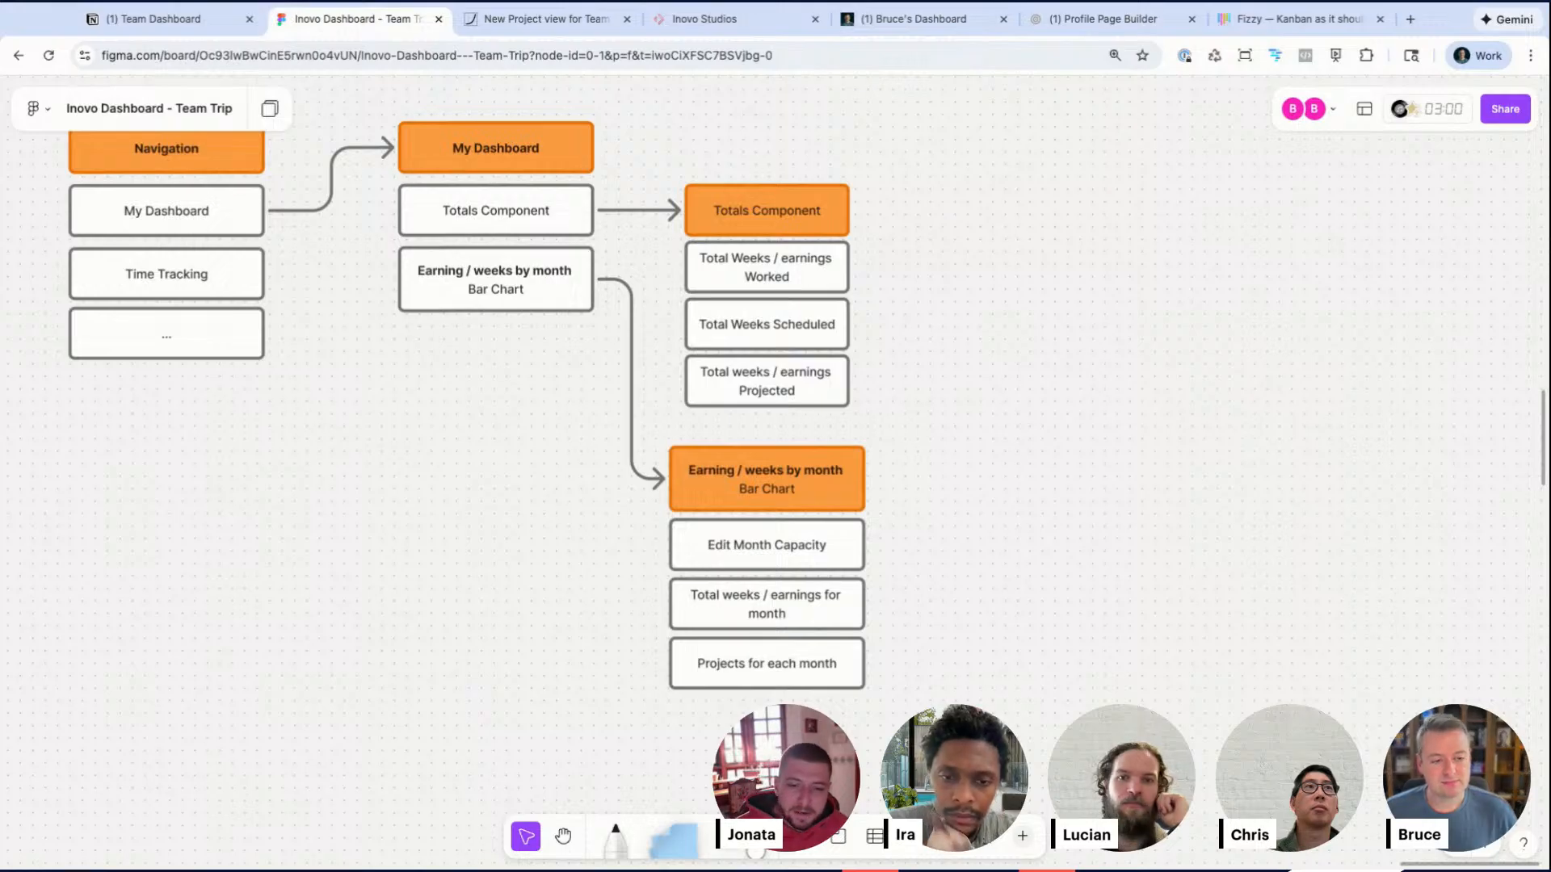
left_click(491, 302)
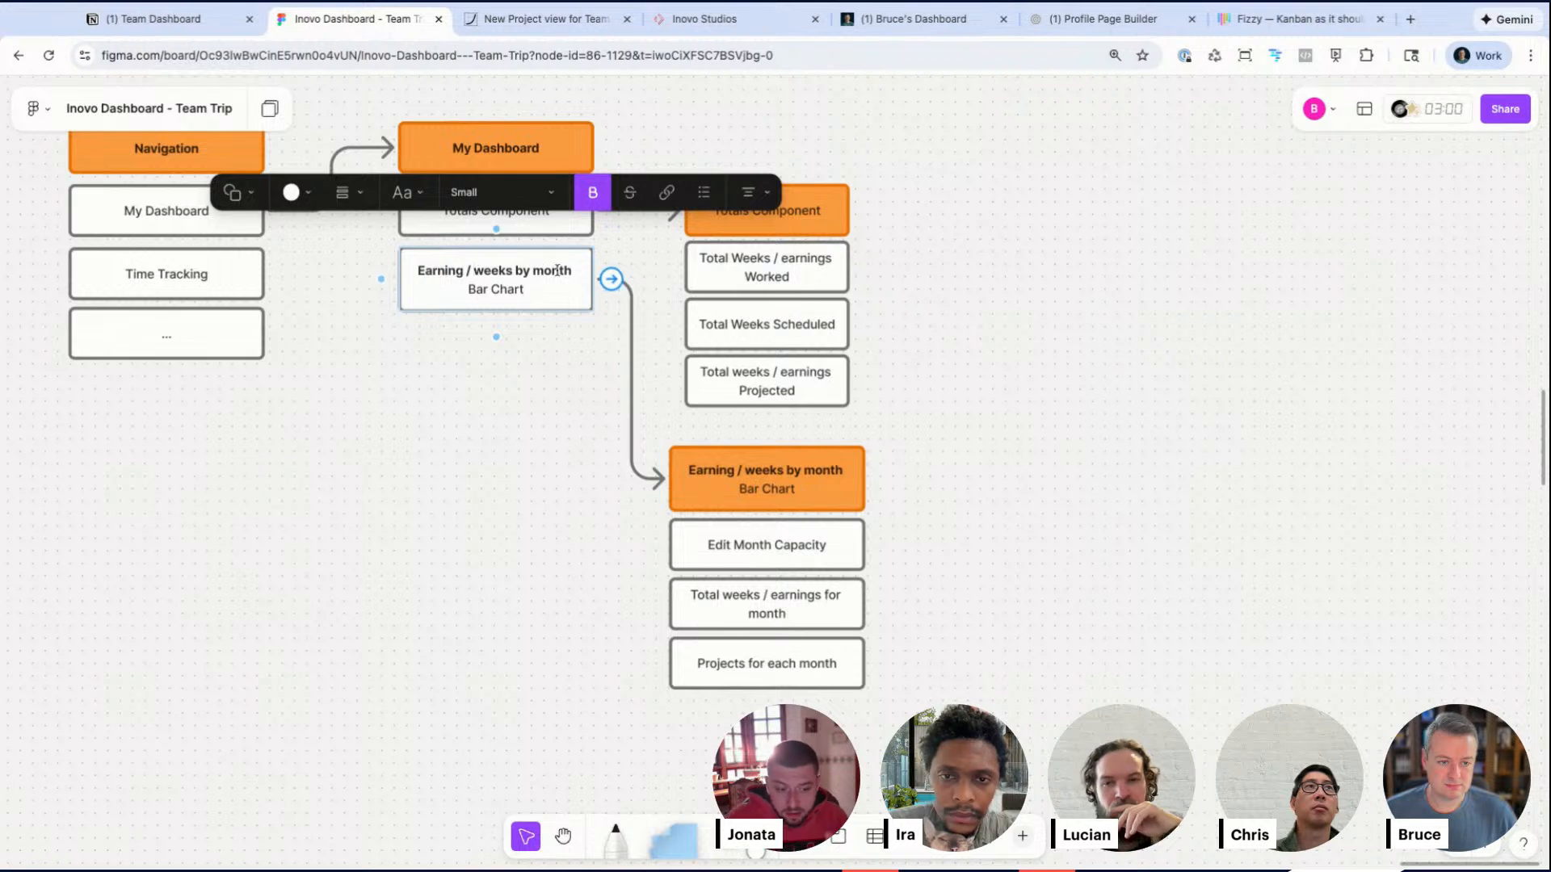
left_click_drag(573, 271, 415, 271)
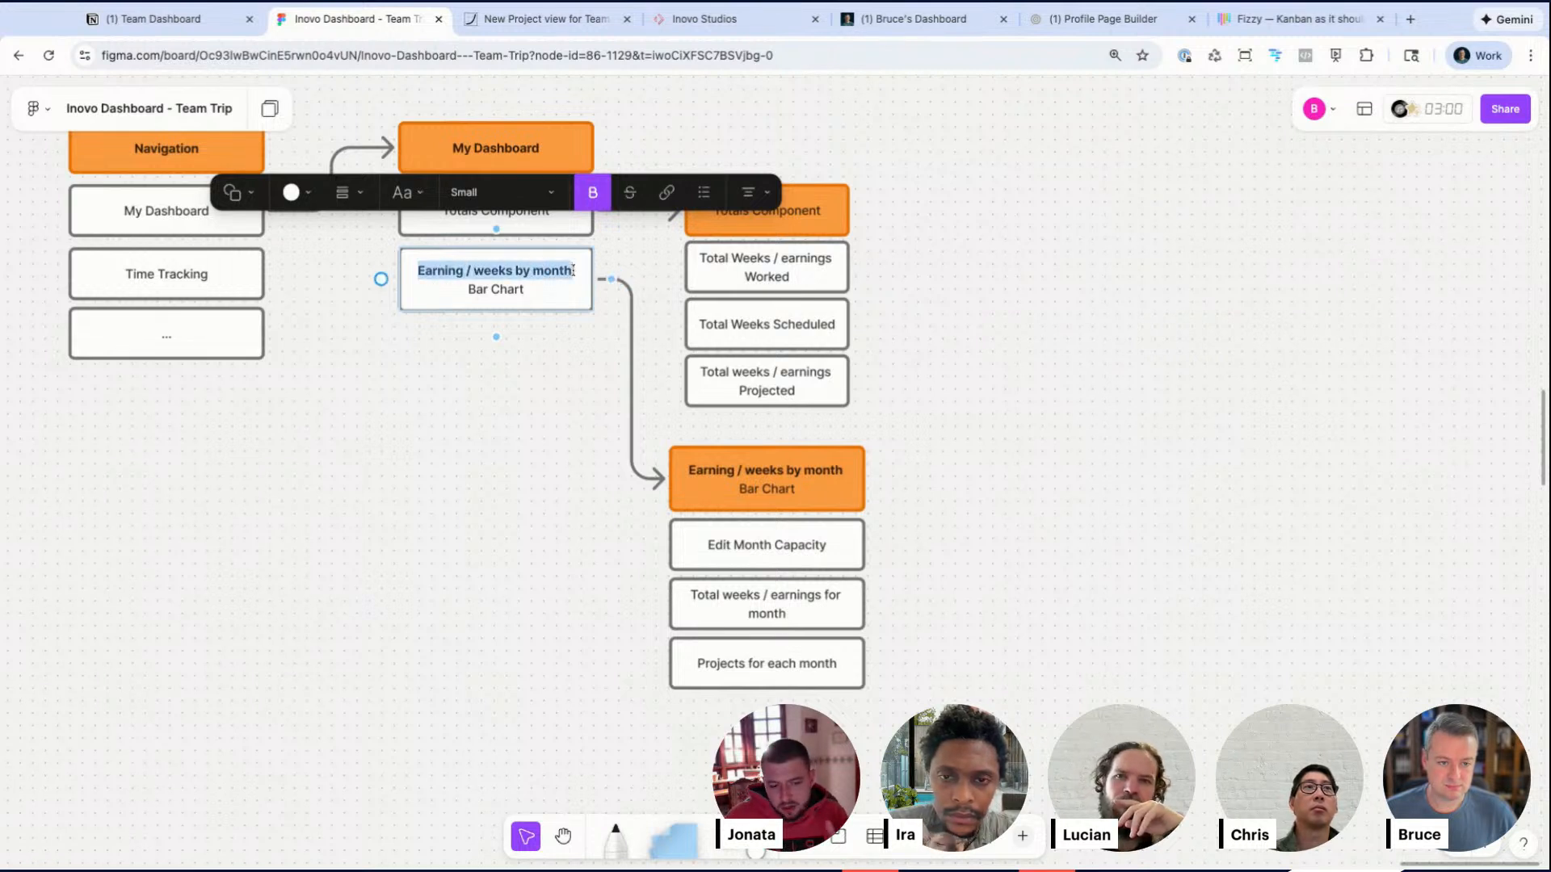
type("Projjects by Statu")
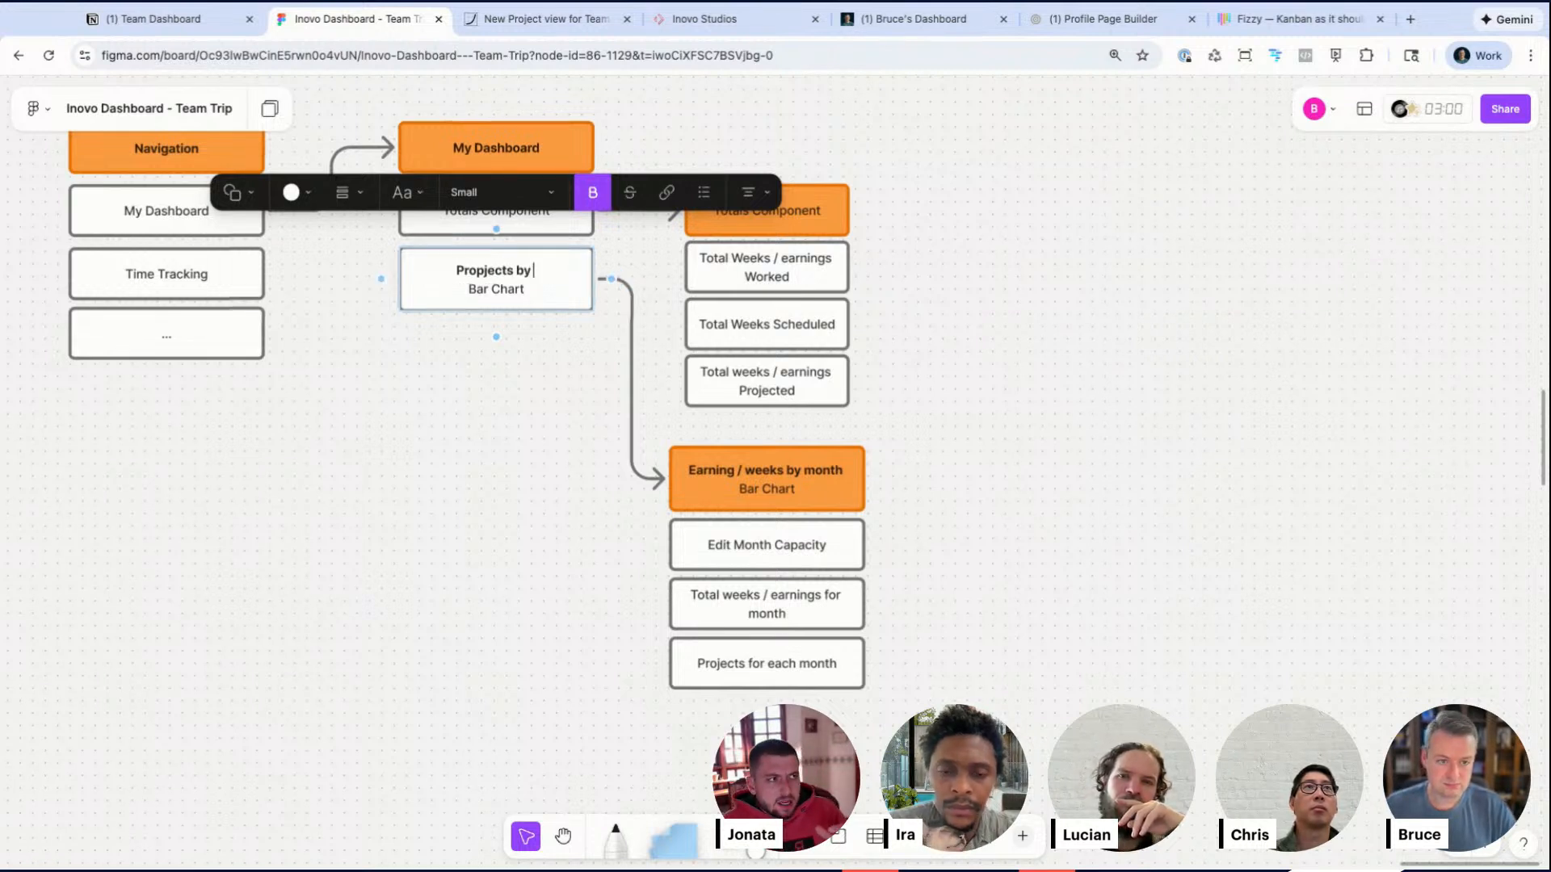
type("s")
right_click(471, 271)
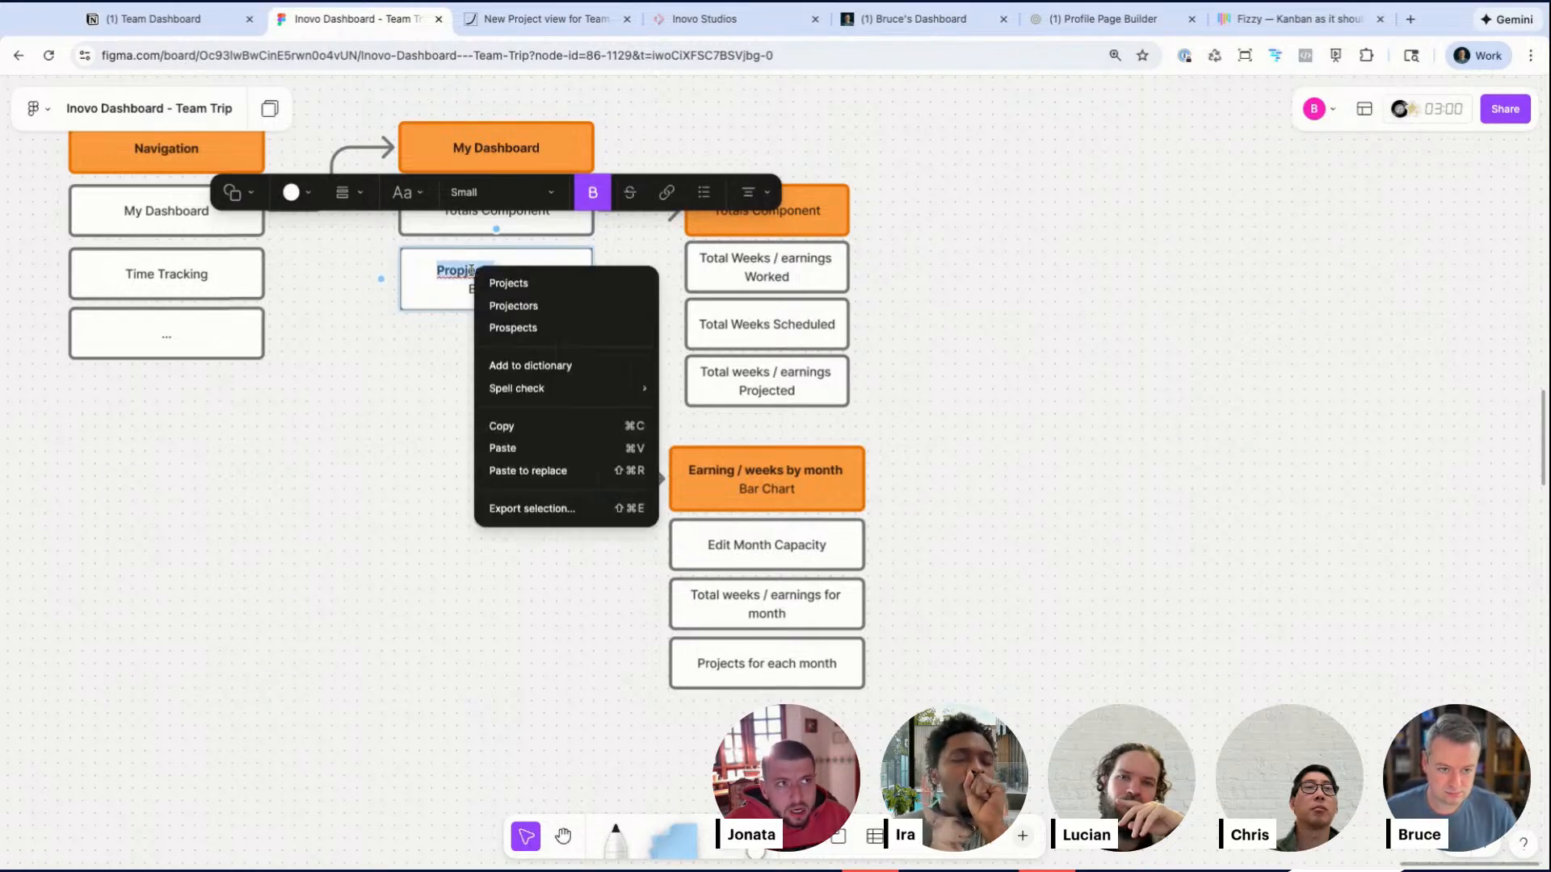
left_click(508, 283)
key("Escape")
triple_click(498, 294)
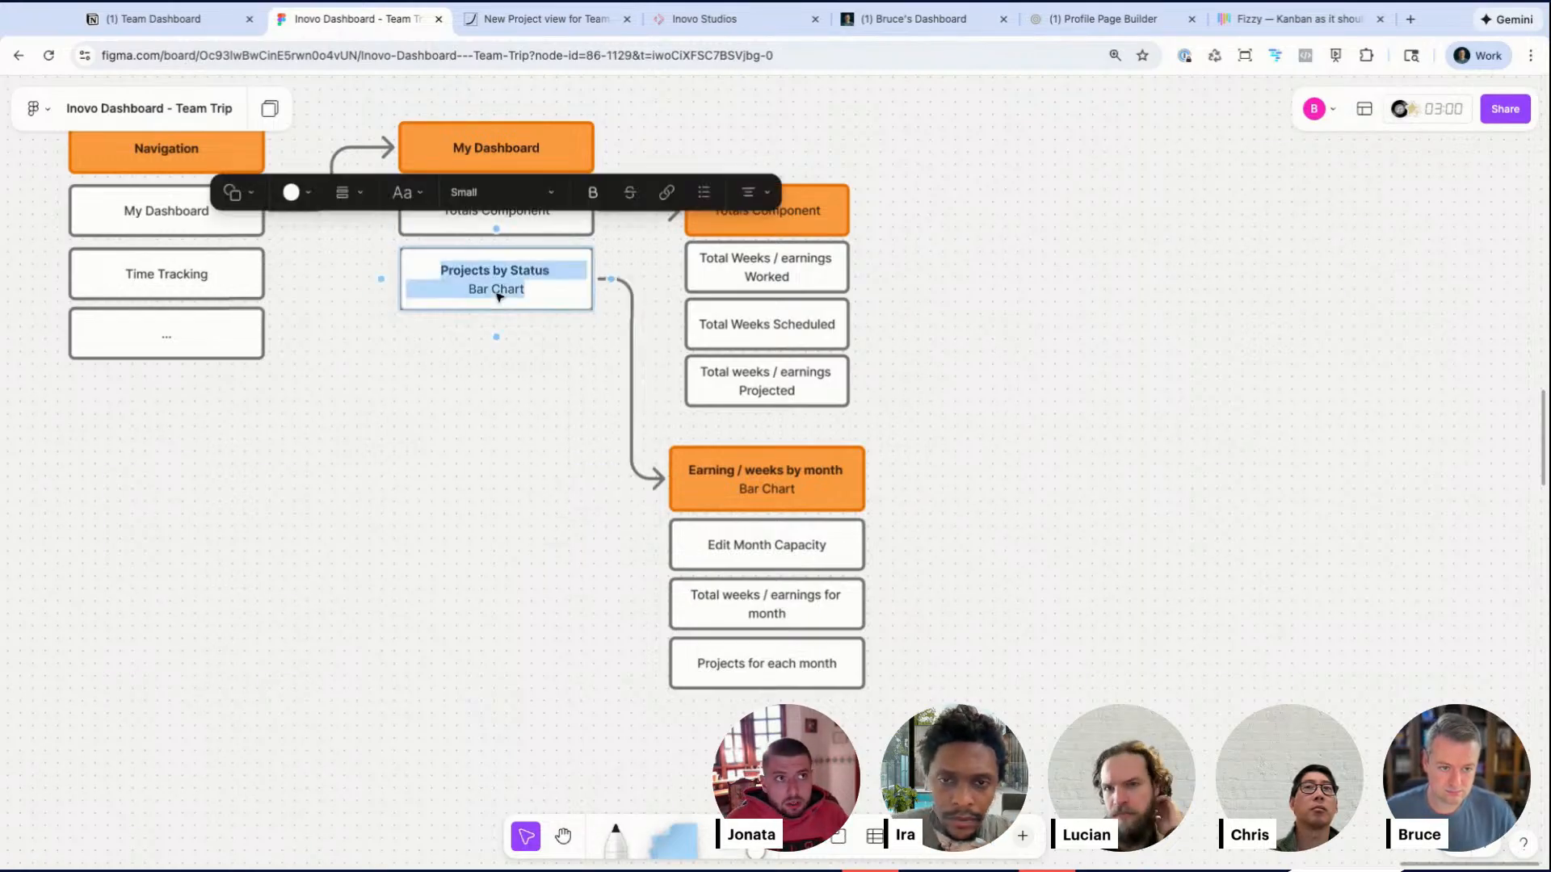
key("BackSpace")
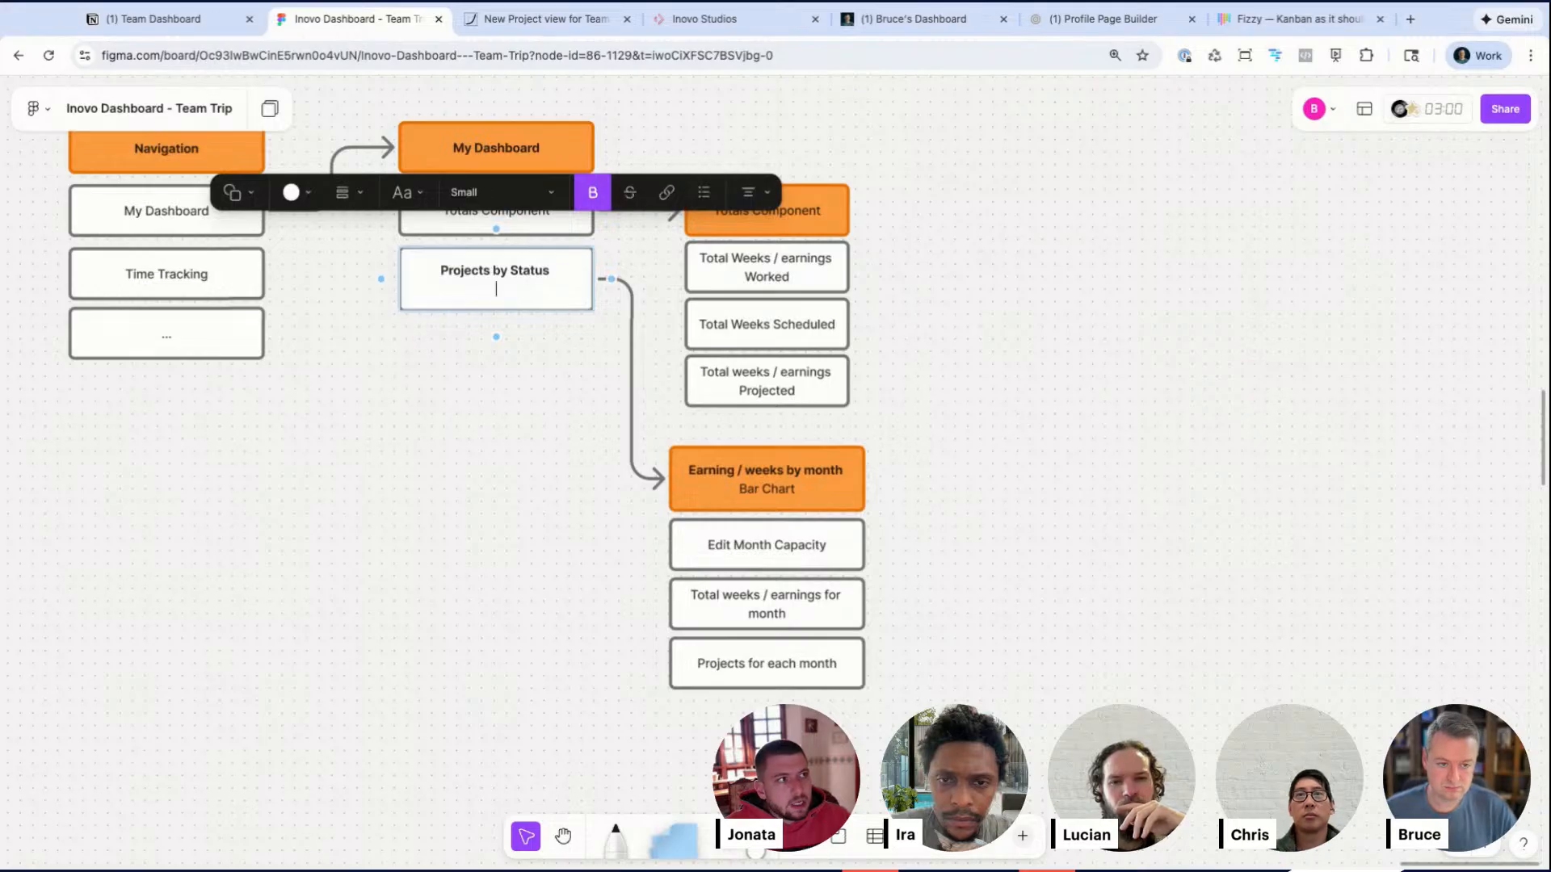
type("K")
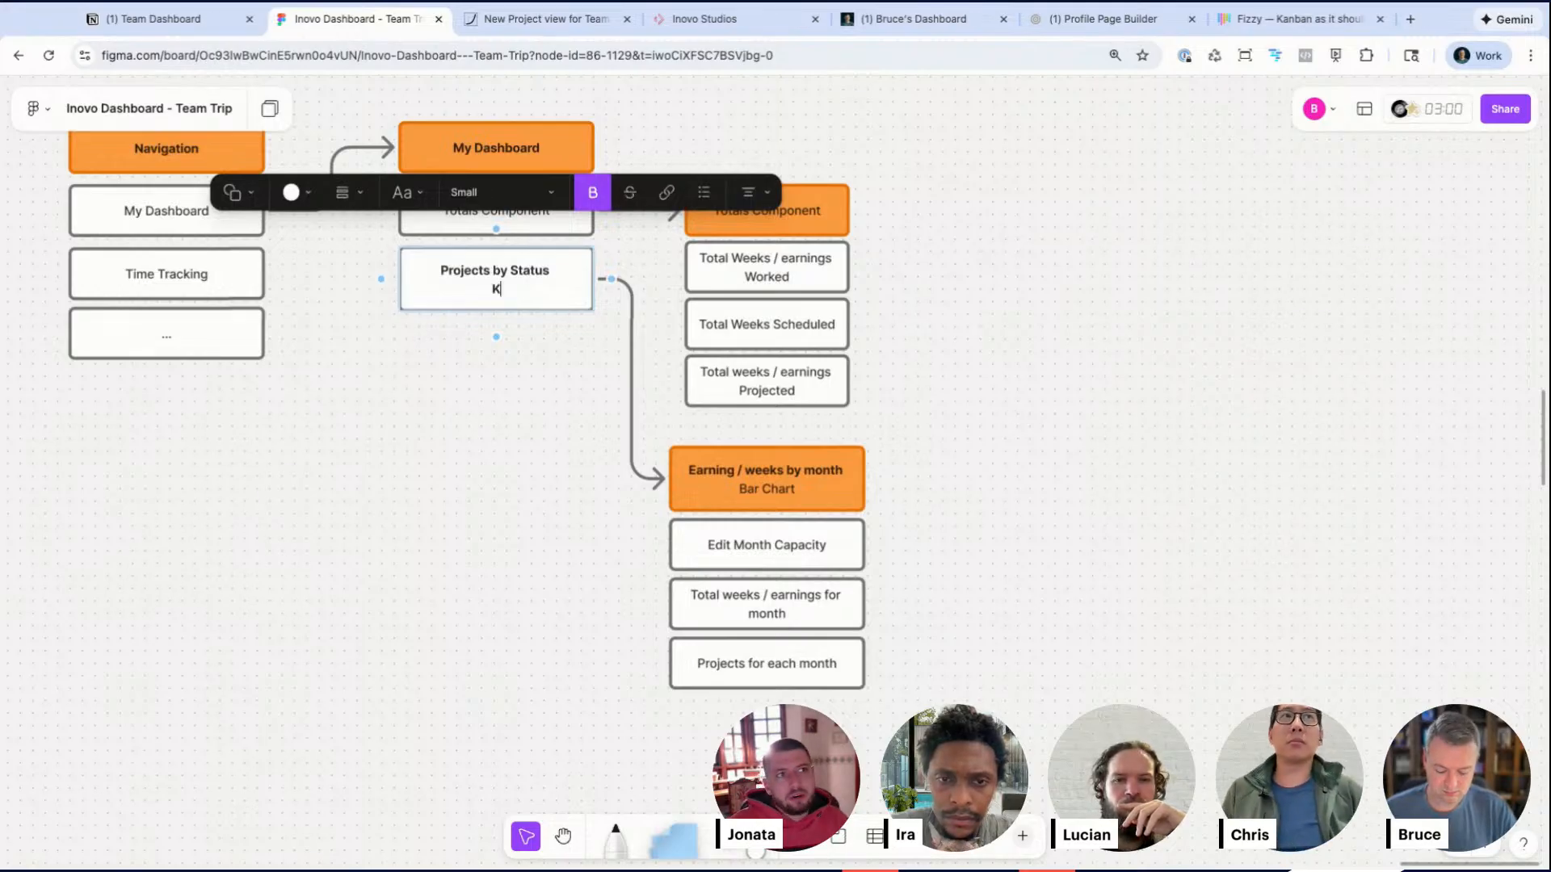
type("anban")
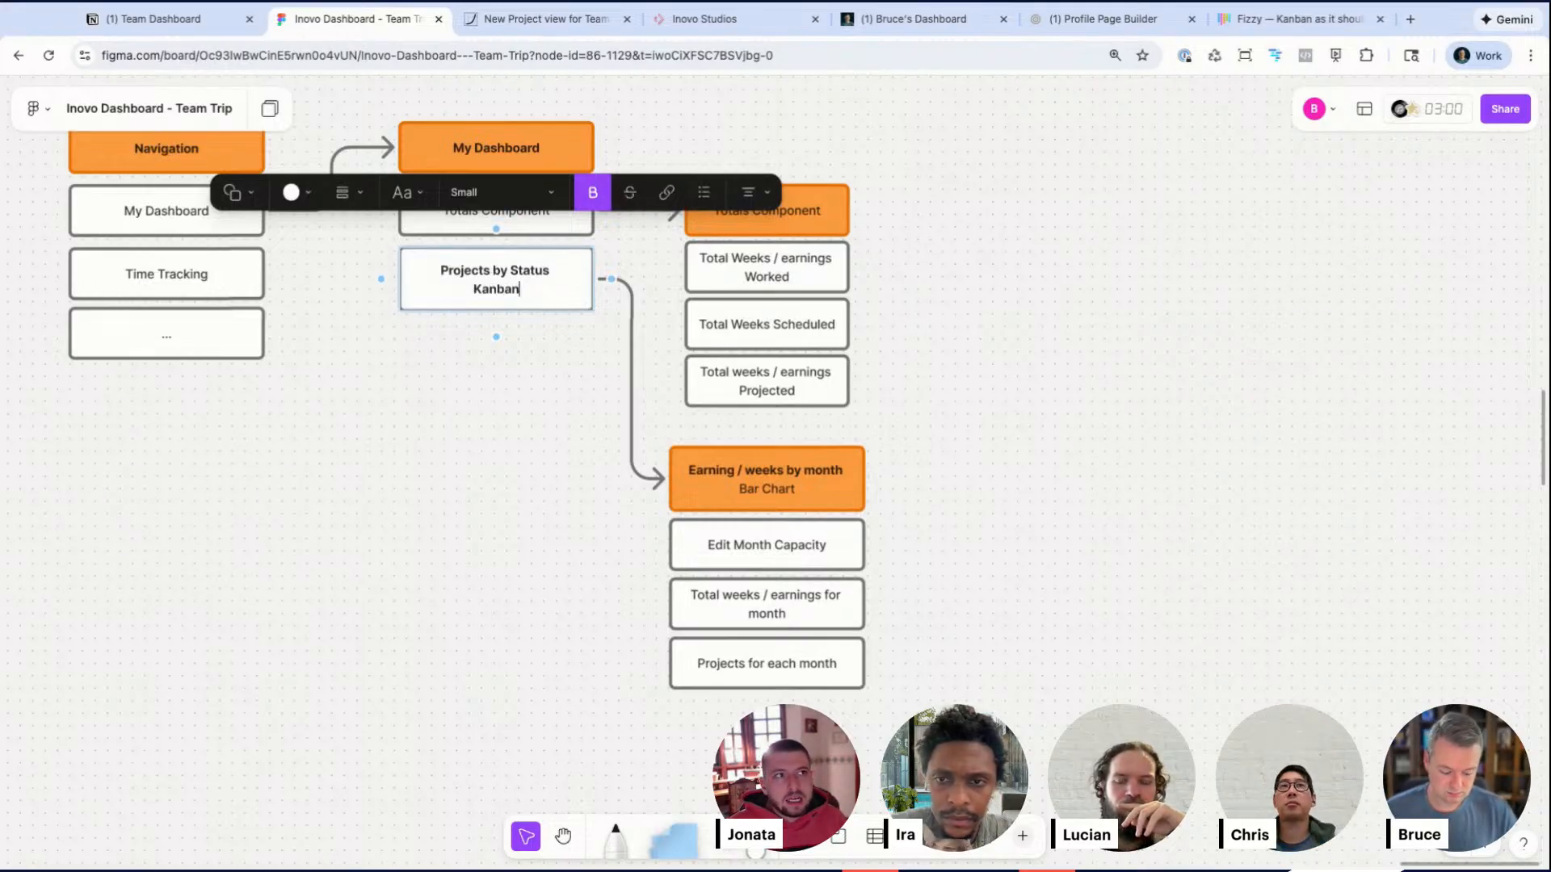
key("super+b")
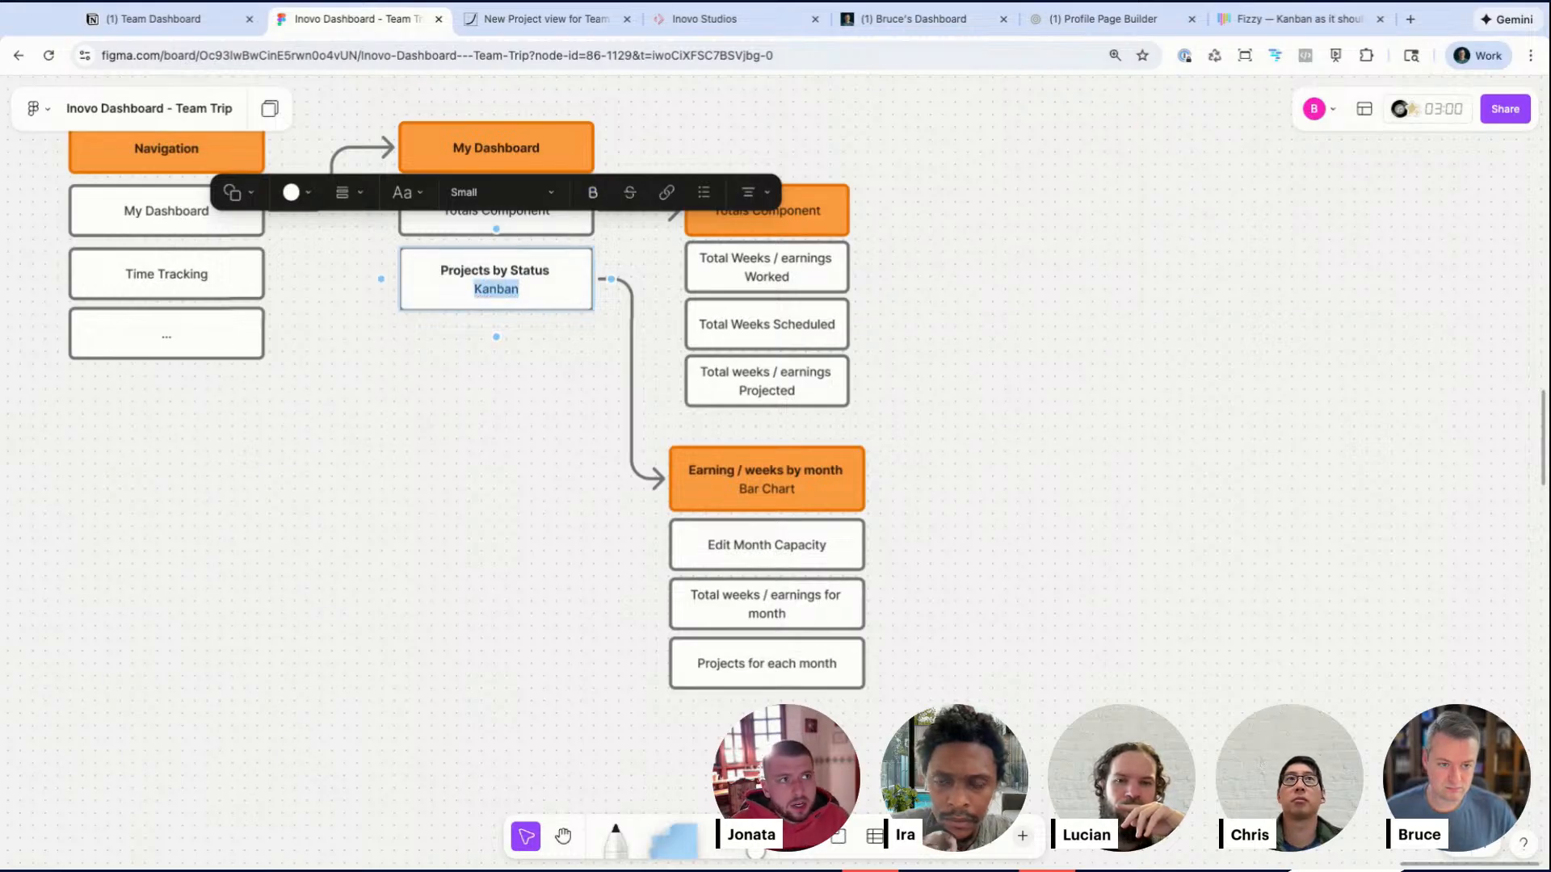
left_click(460, 425)
Step: Rename the orange Earning / weeks by month header to Projects by Status with the subtitle Kanban
scroll(497, 395, "down", 1)
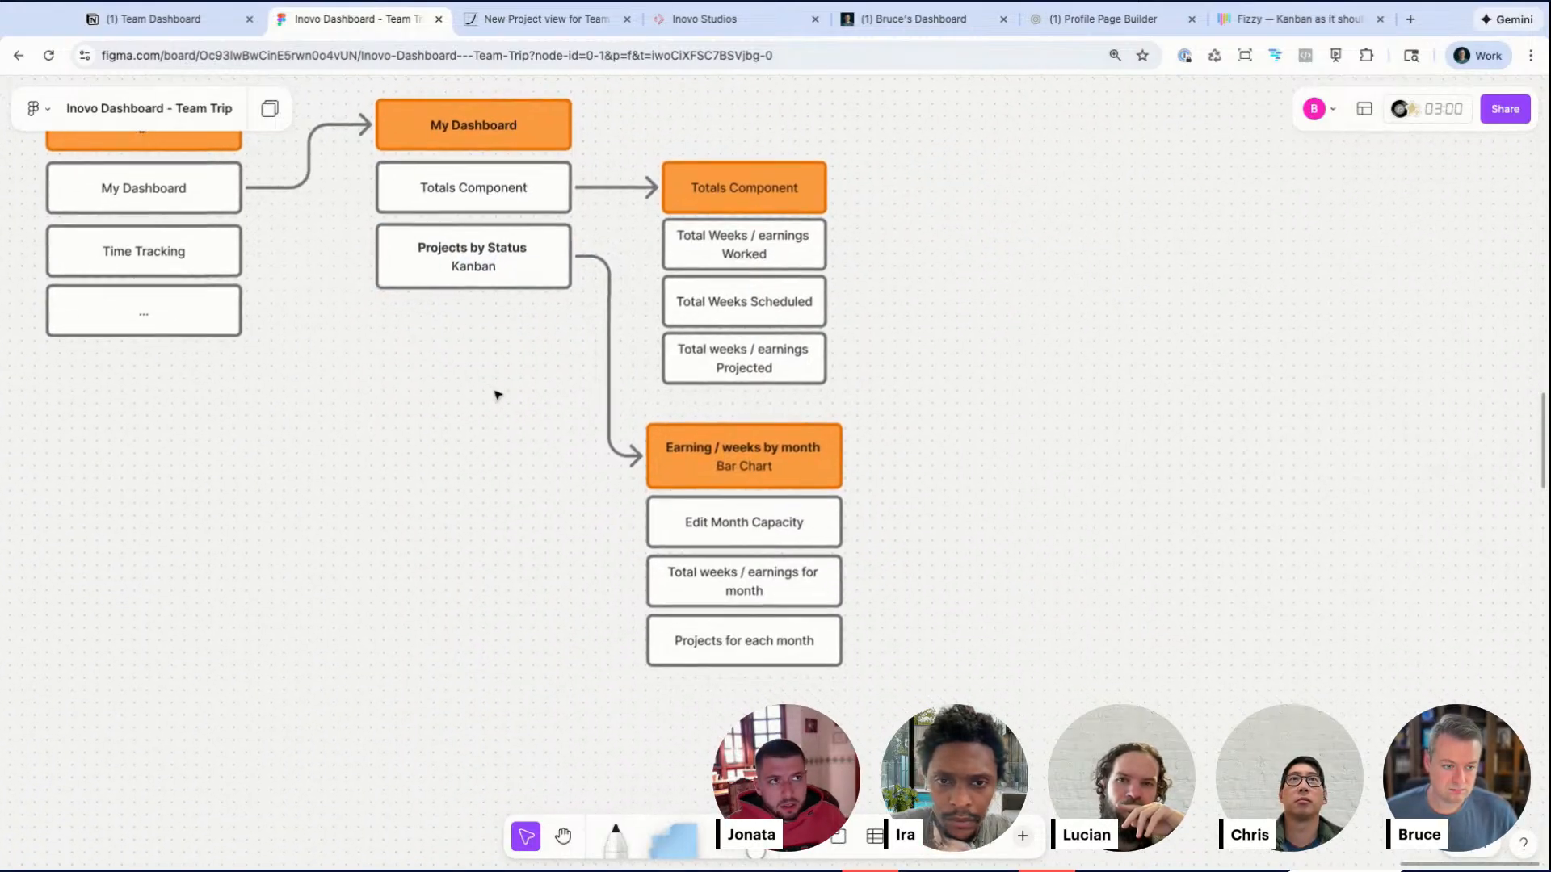
left_click(731, 447)
triple_click(823, 444)
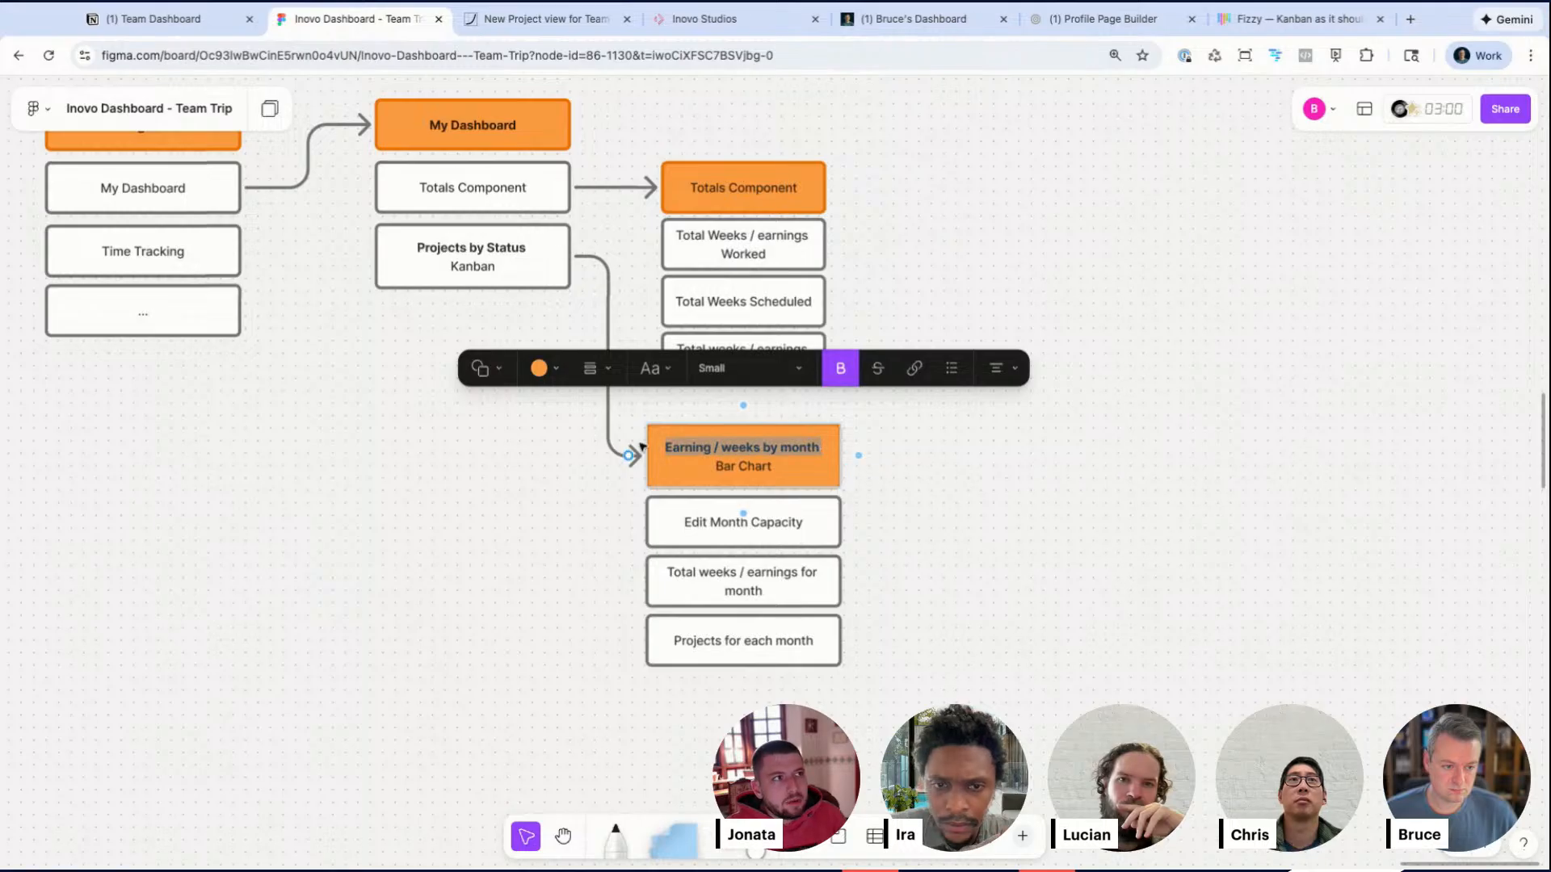
type("Projects by W")
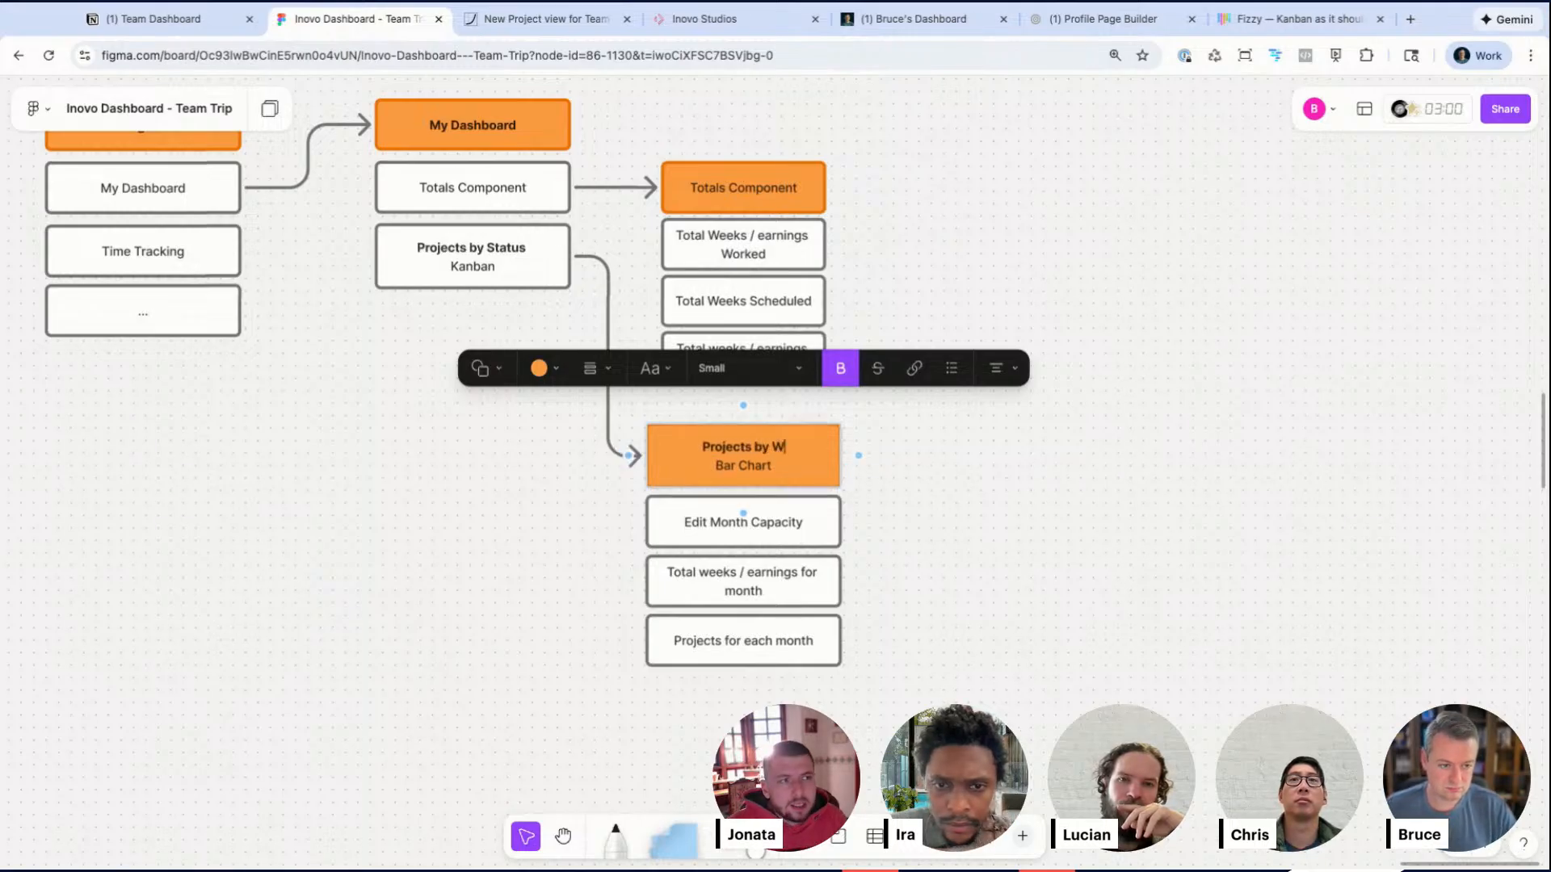
key("BackSpace")
type("Status")
mouse_move(628, 457)
triple_click(830, 465)
type("Kanban")
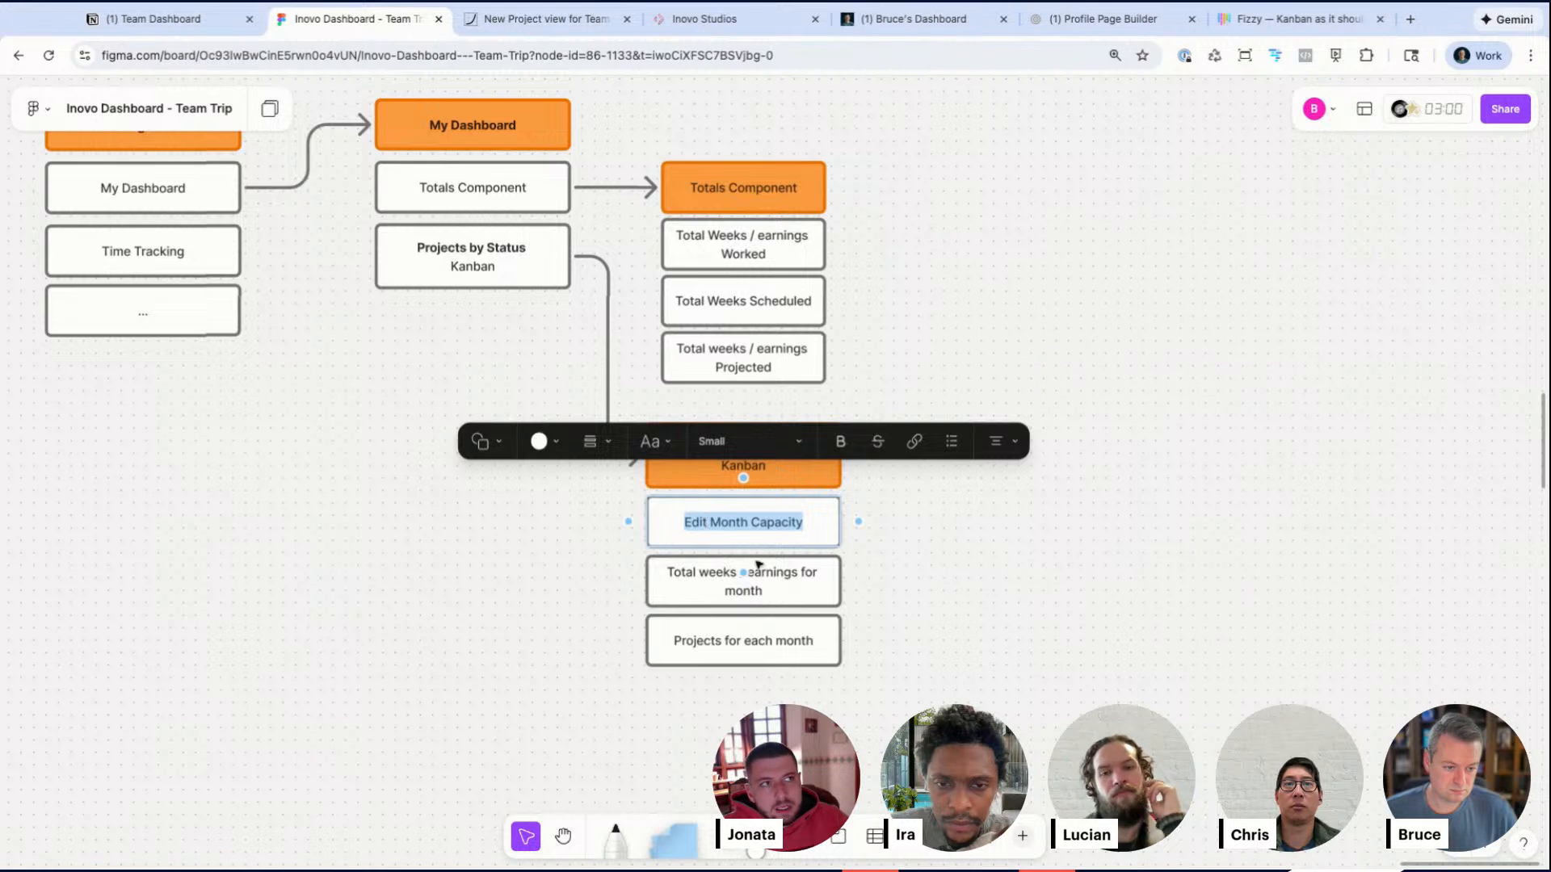
Step: Rename the header's items to Total weeks for status and Projects for each status
left_click(780, 576)
double_click(780, 576)
key("BackSpace")
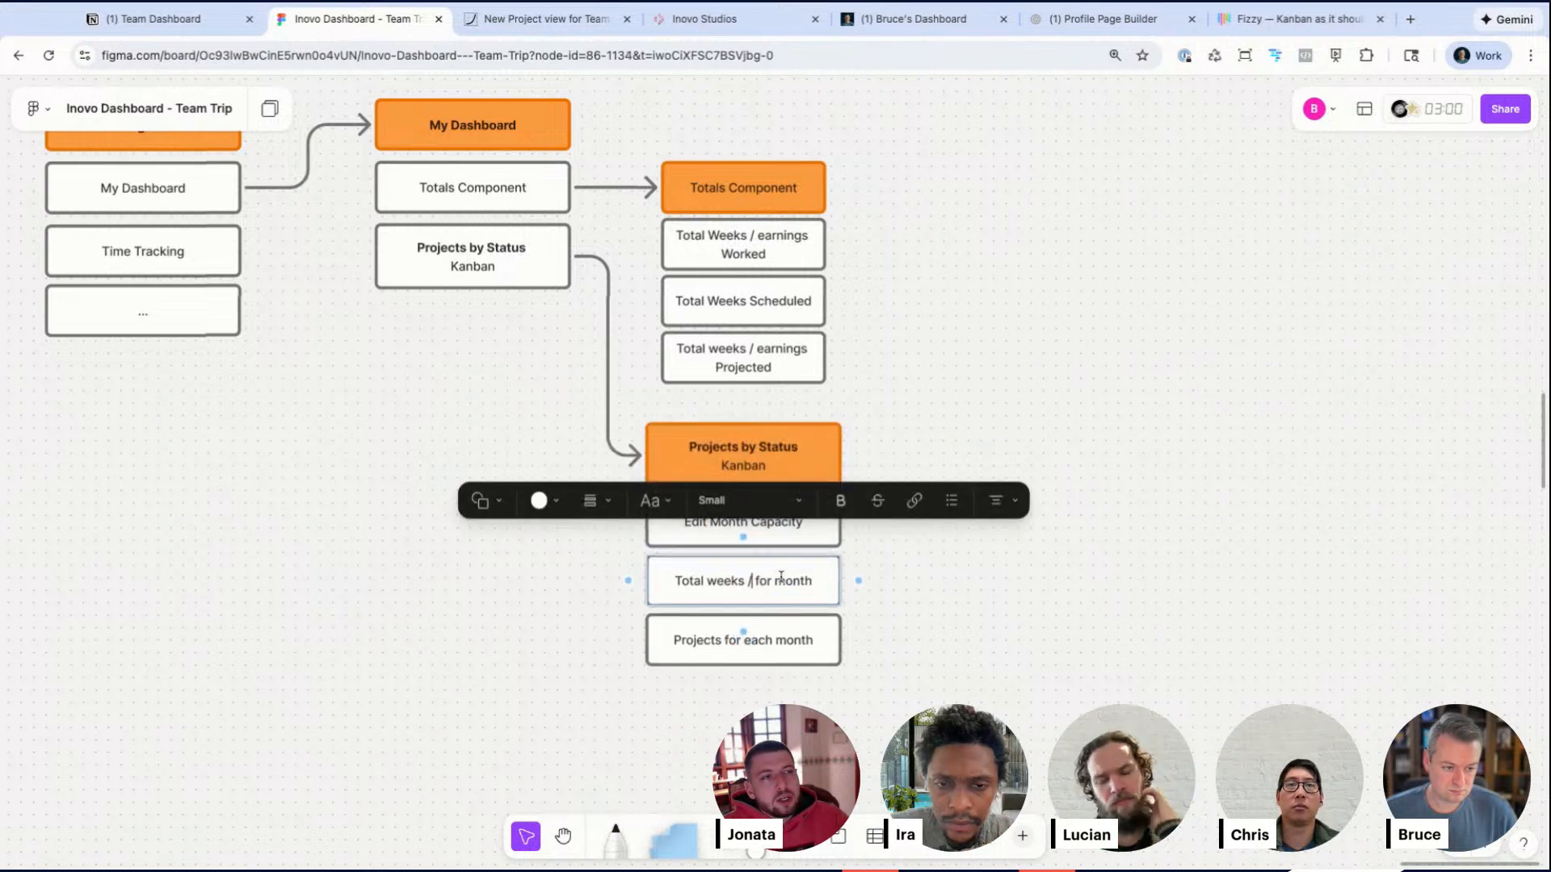
type("ea")
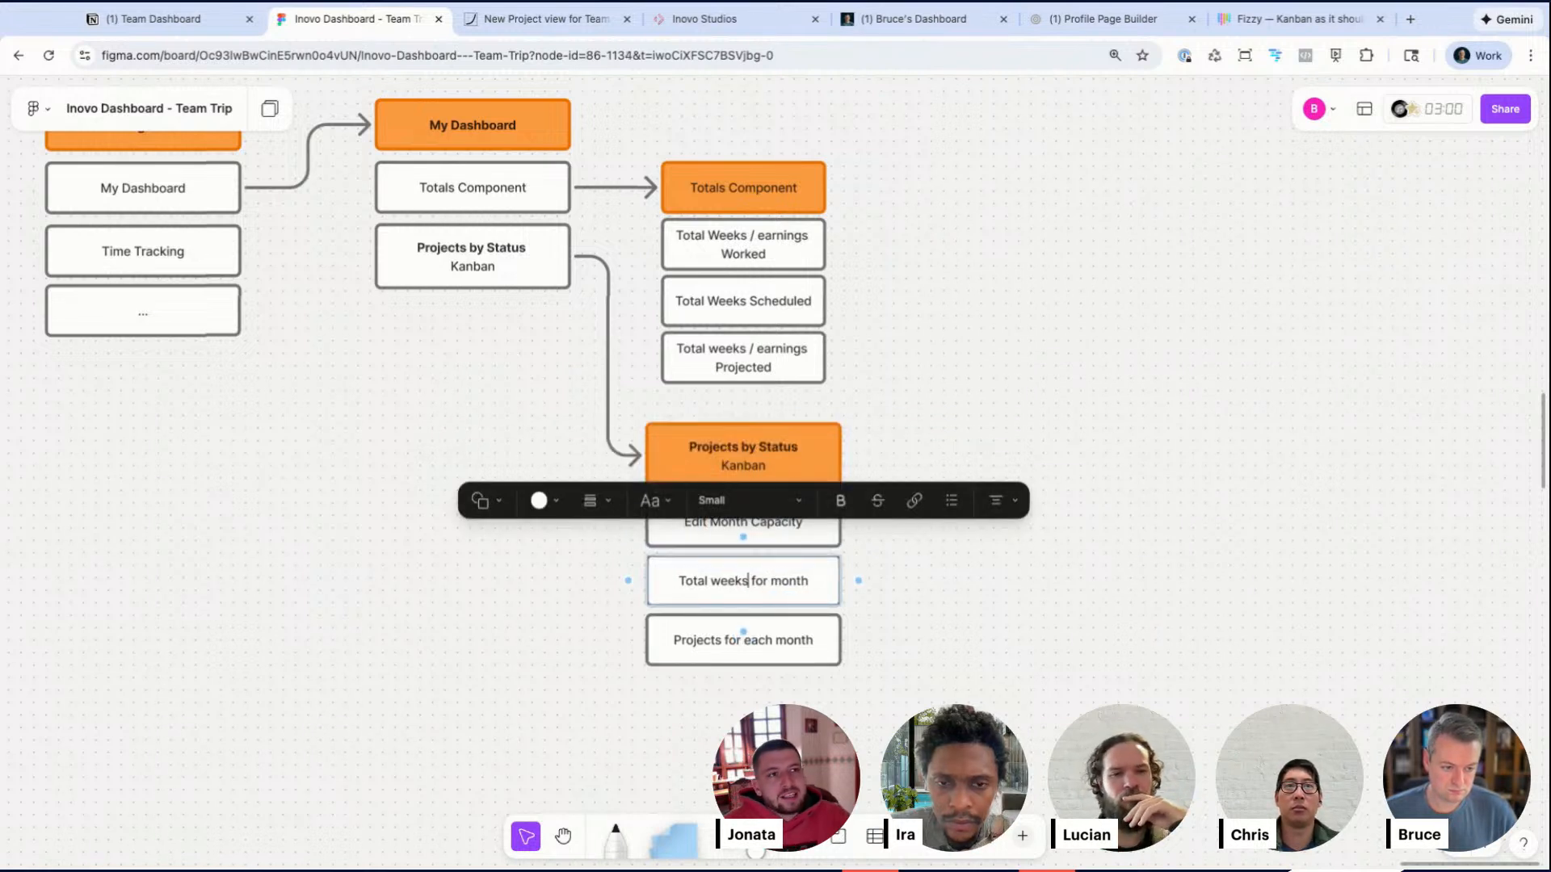
left_click(803, 651)
double_click(792, 581)
type("status")
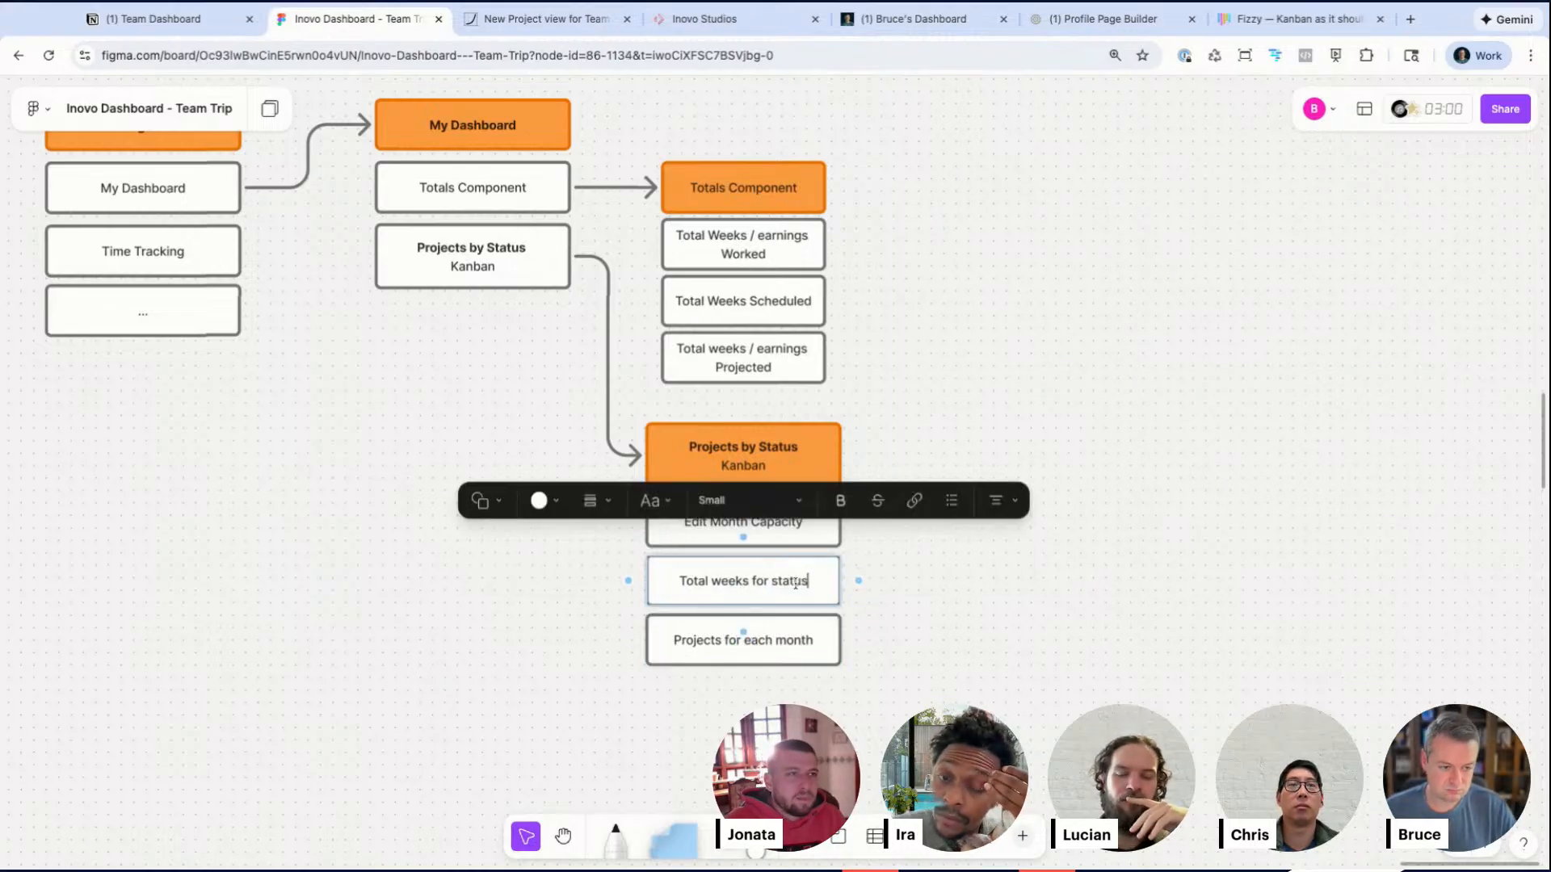
left_click(791, 645)
double_click(792, 642)
type("status")
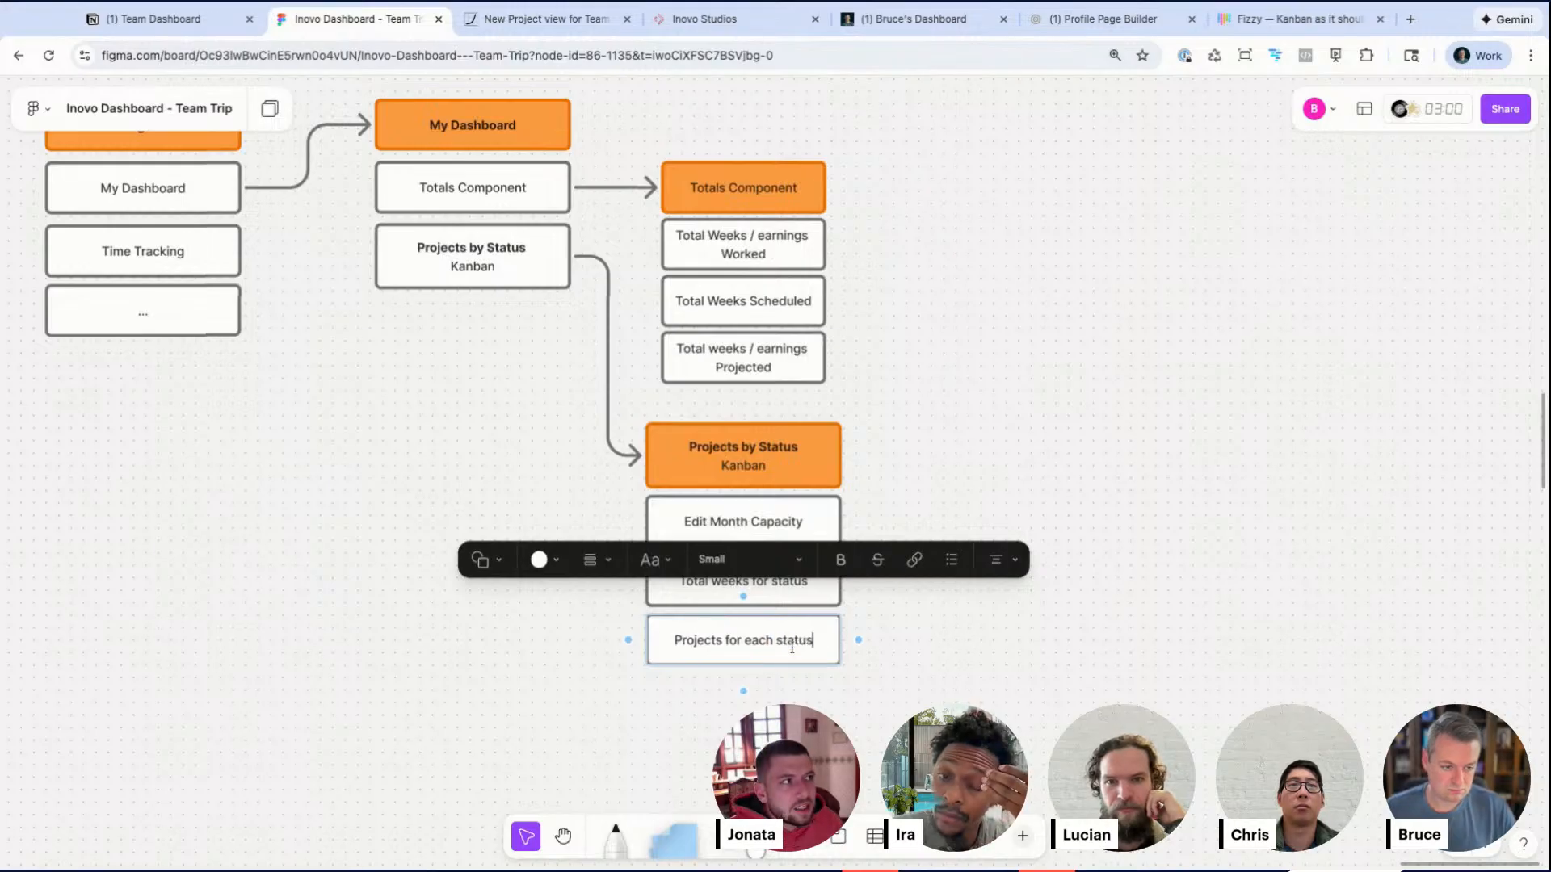
Step: Delete the Edit Month Capacity item and move the two remaining items up under the Projects by Status header
left_click(889, 699)
double_click(784, 533)
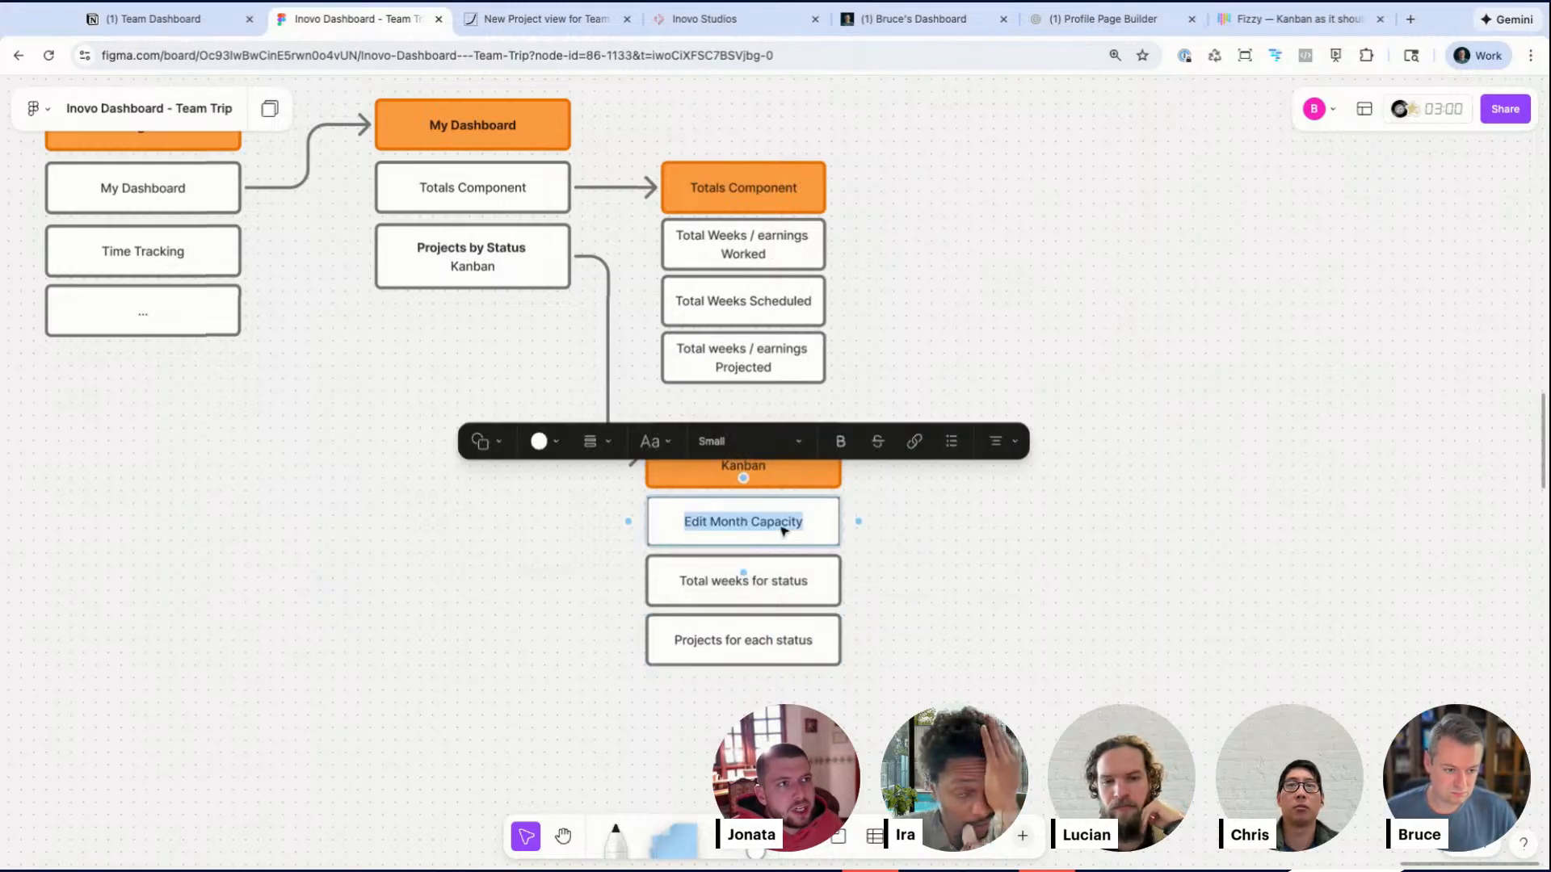
left_click(850, 550)
left_click(817, 543)
key("BackSpace")
left_click_drag(680, 542, 727, 637)
key("super+z")
key("super+z")
left_click_drag(736, 701, 735, 572)
left_click_drag(753, 625, 755, 572)
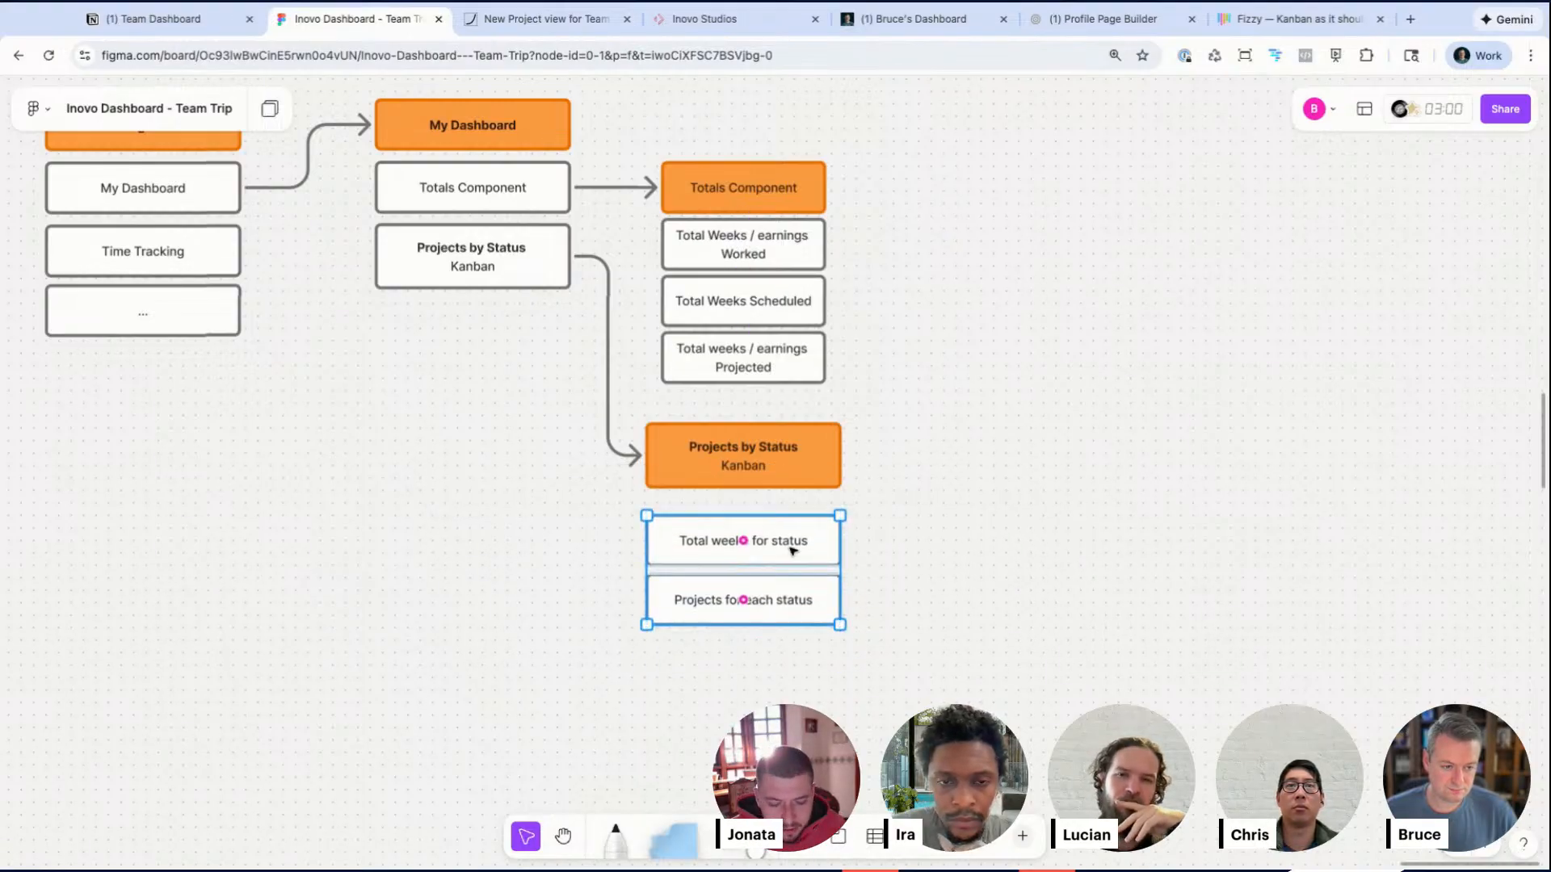
Step: Duplicate the Projects by Status item in the My Dashboard column and rename the copy Projects by Month
left_click(521, 511)
left_click(475, 243)
key("super+d")
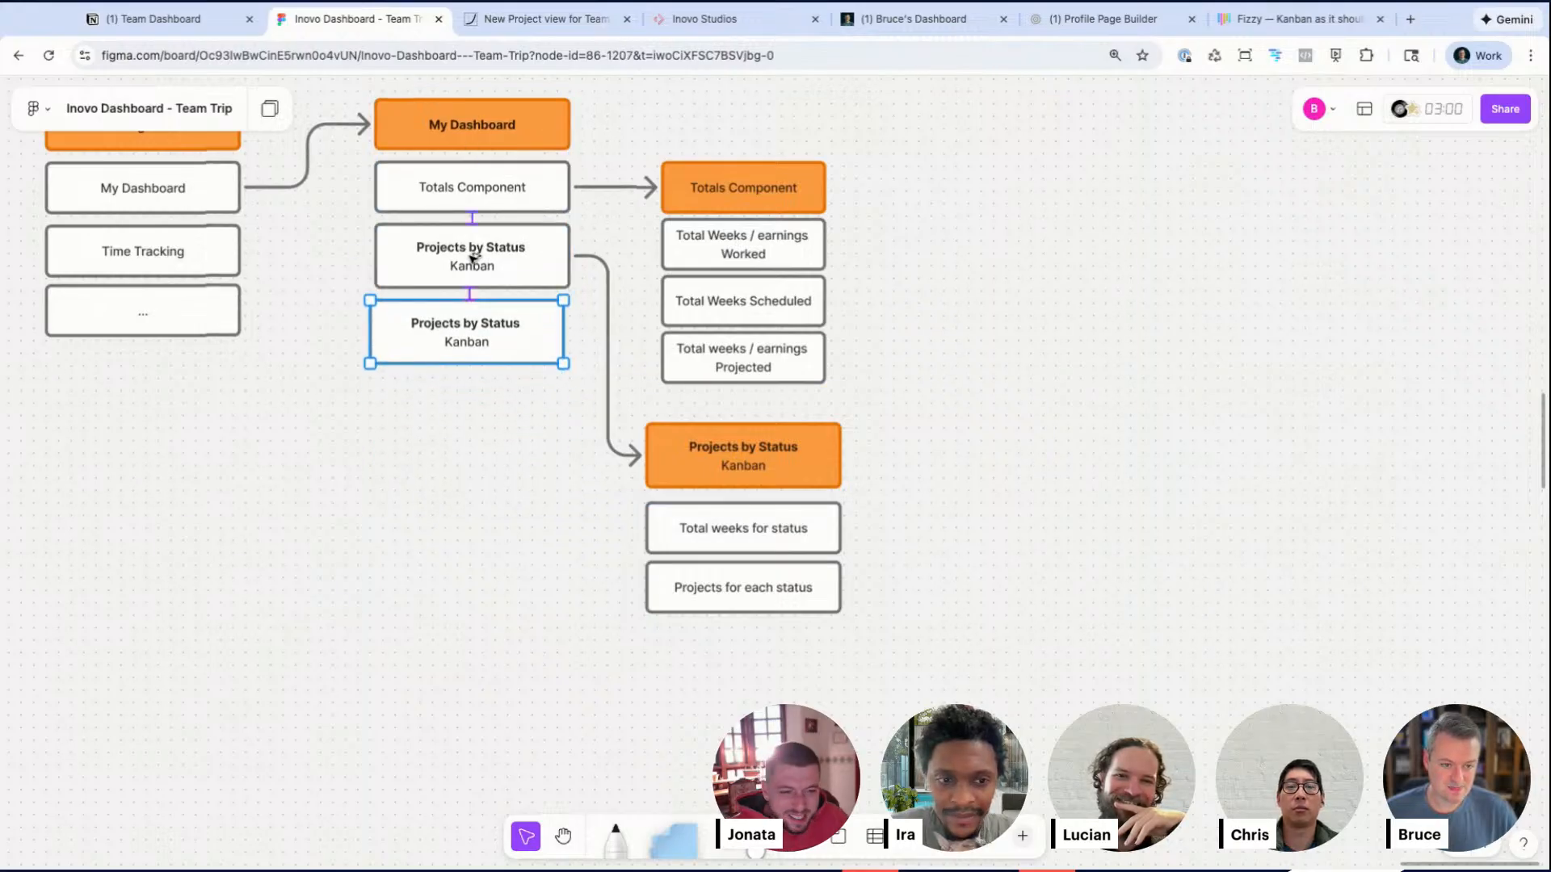
double_click(509, 327)
type("Monthly")
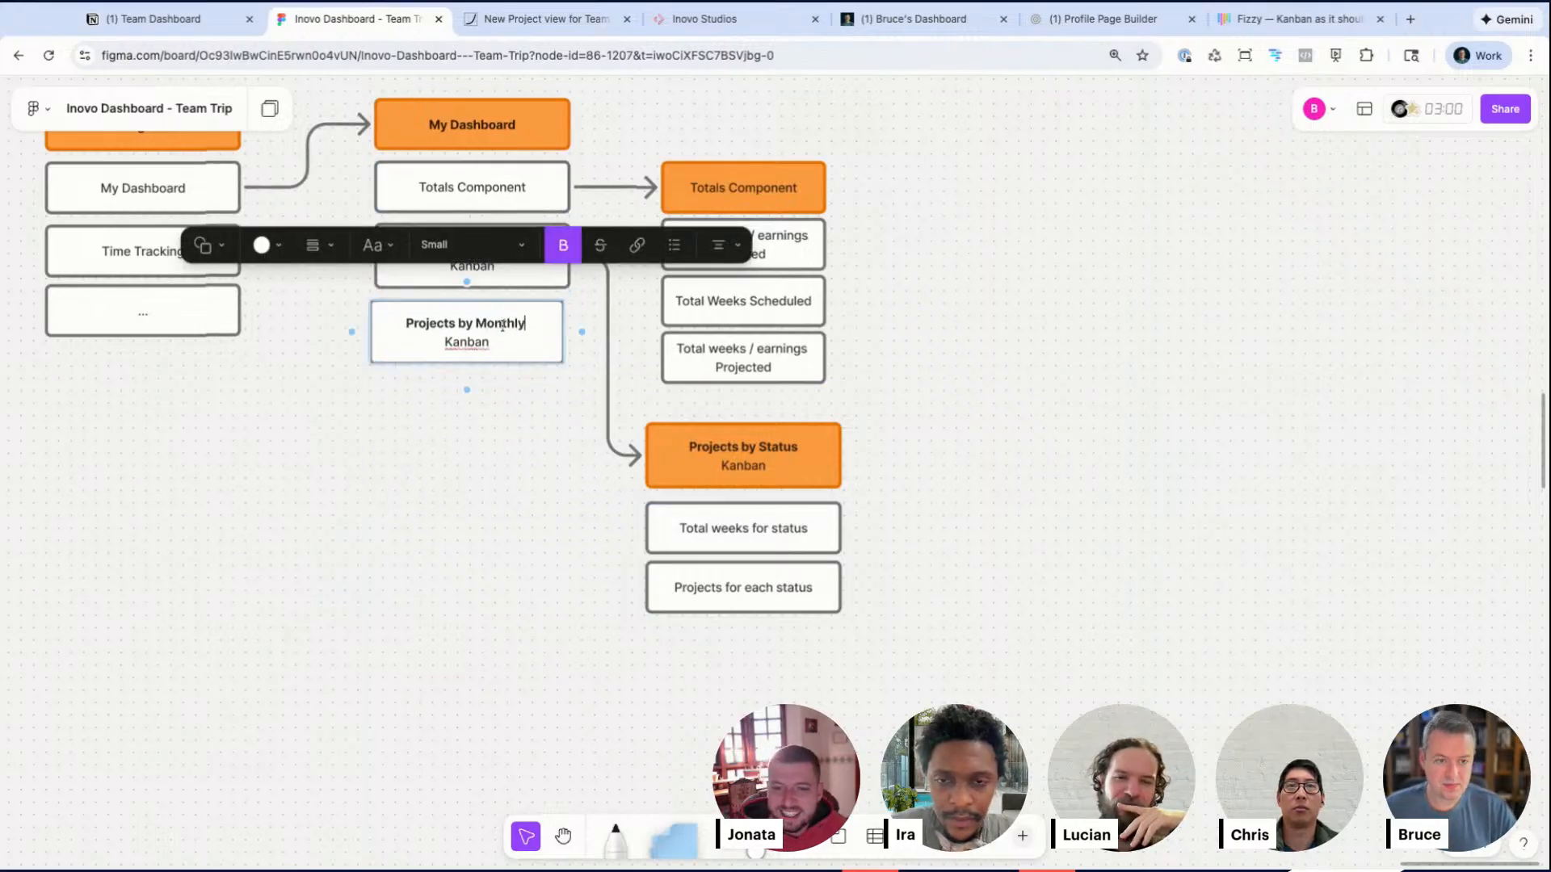
key("BackSpace")
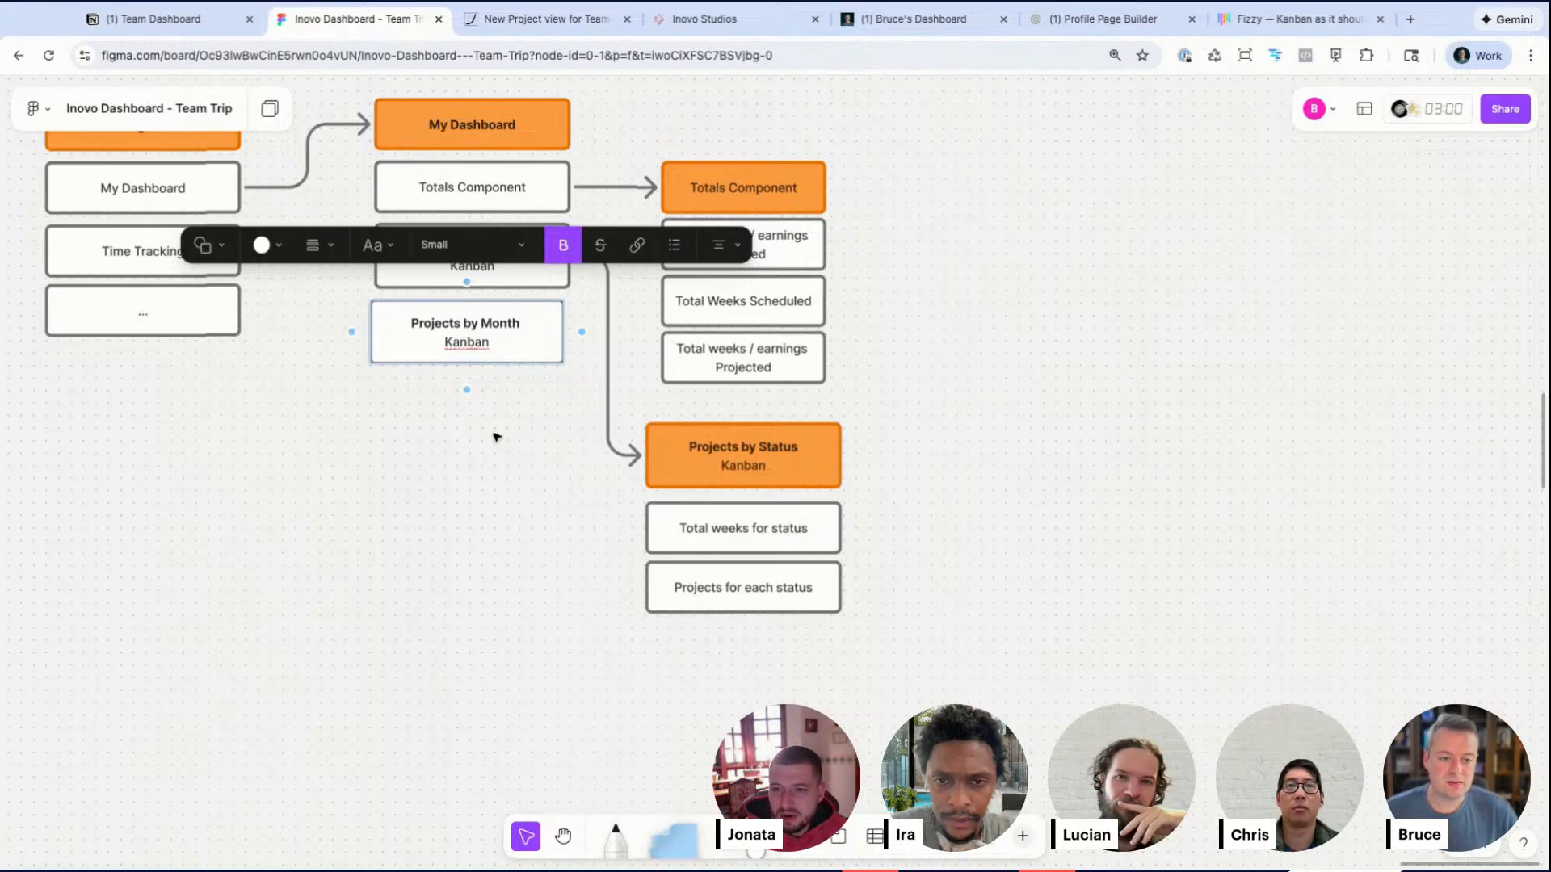
left_click(496, 437)
Step: Add a new box below the Projects by Status column and title it Projects by Month
left_click_drag(494, 331, 456, 535)
left_click_drag(736, 137, 774, 367)
scroll(773, 366, "up", 1)
scroll(773, 367, "right", 1)
mouse_move(692, 275)
left_mouse_down()
mouse_move(749, 226)
mouse_move(690, 268)
left_mouse_up()
left_click_drag(688, 453, 722, 665)
left_click_drag(652, 571, 701, 530)
left_click_drag(813, 507, 811, 506)
left_click(889, 533)
left_click_drag(369, 624, 742, 736)
double_click(743, 713)
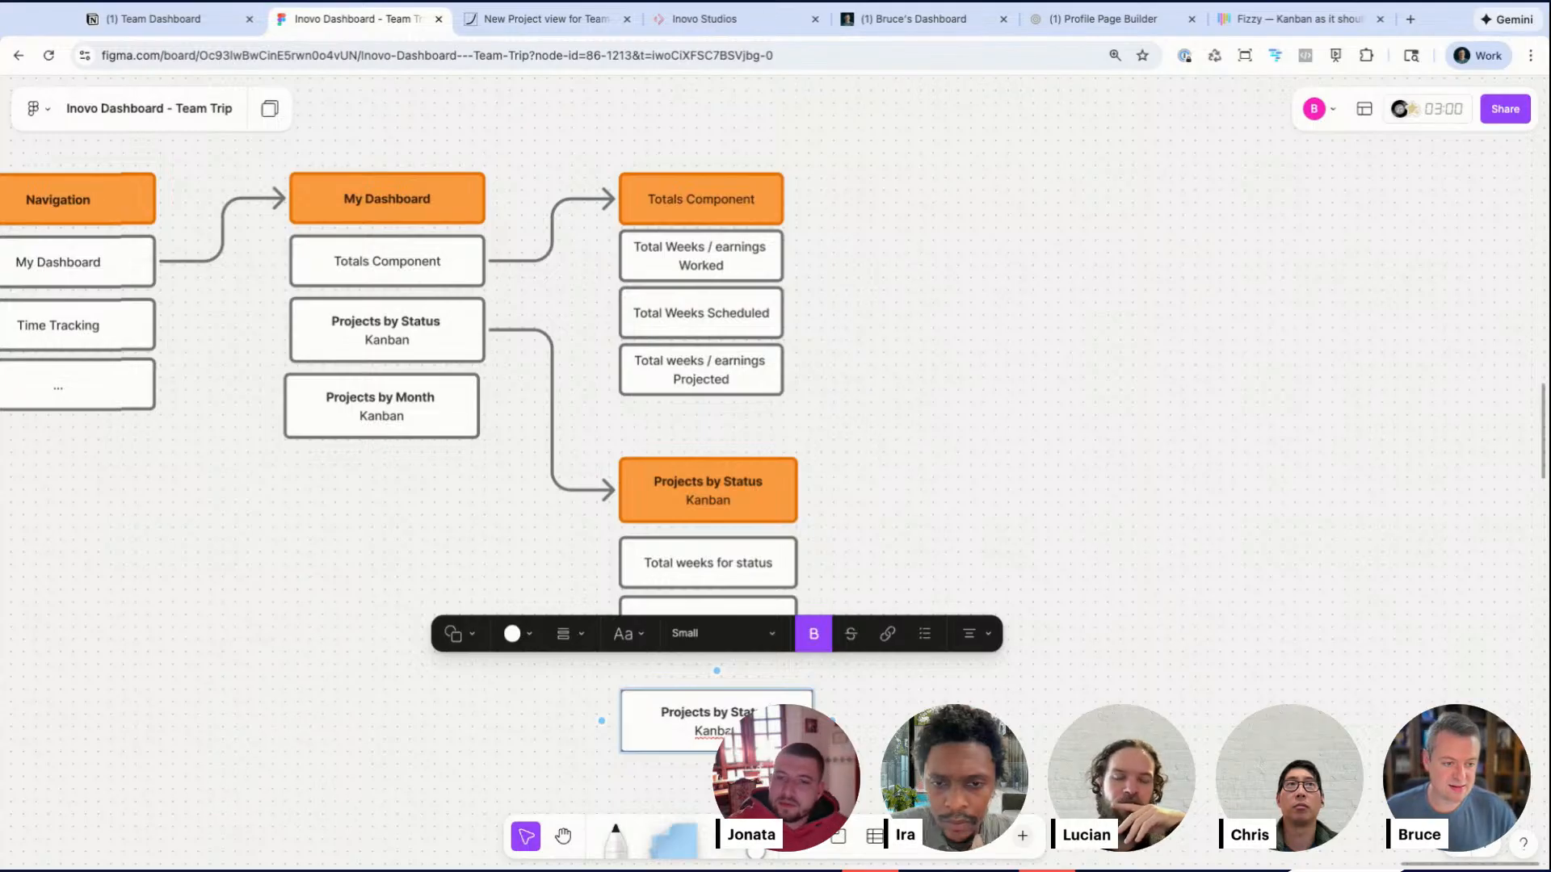
type("Mon")
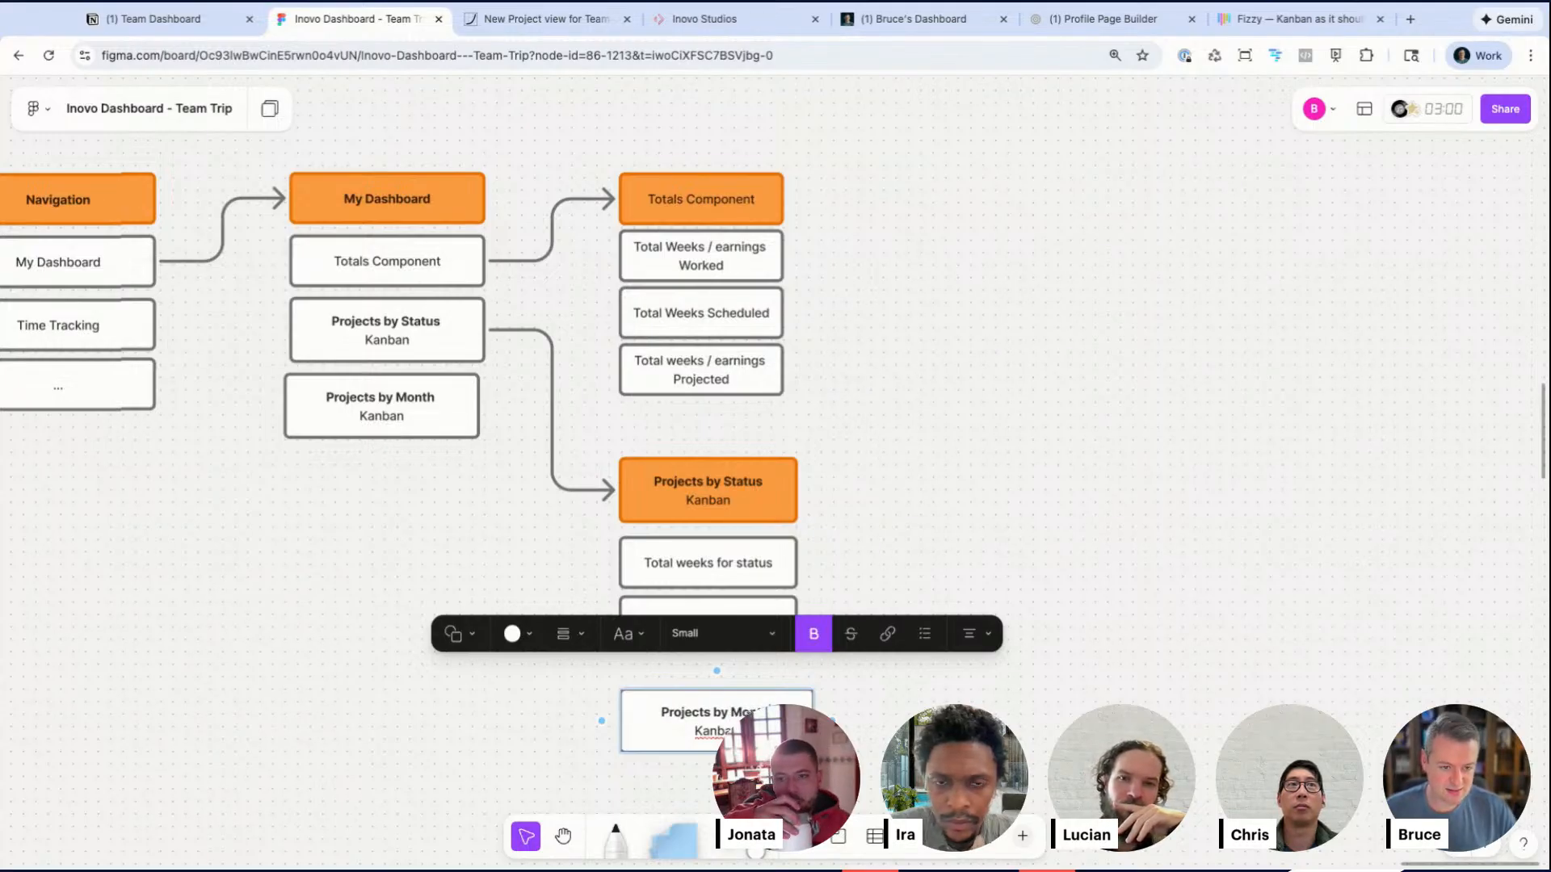
Step: Connect the Projects by Month item to the new Projects by Month box with an arrow
left_click(364, 465)
left_click_drag(392, 425, 398, 425)
left_click_drag(505, 413, 620, 720)
left_click_drag(549, 567, 535, 565)
left_click(465, 583)
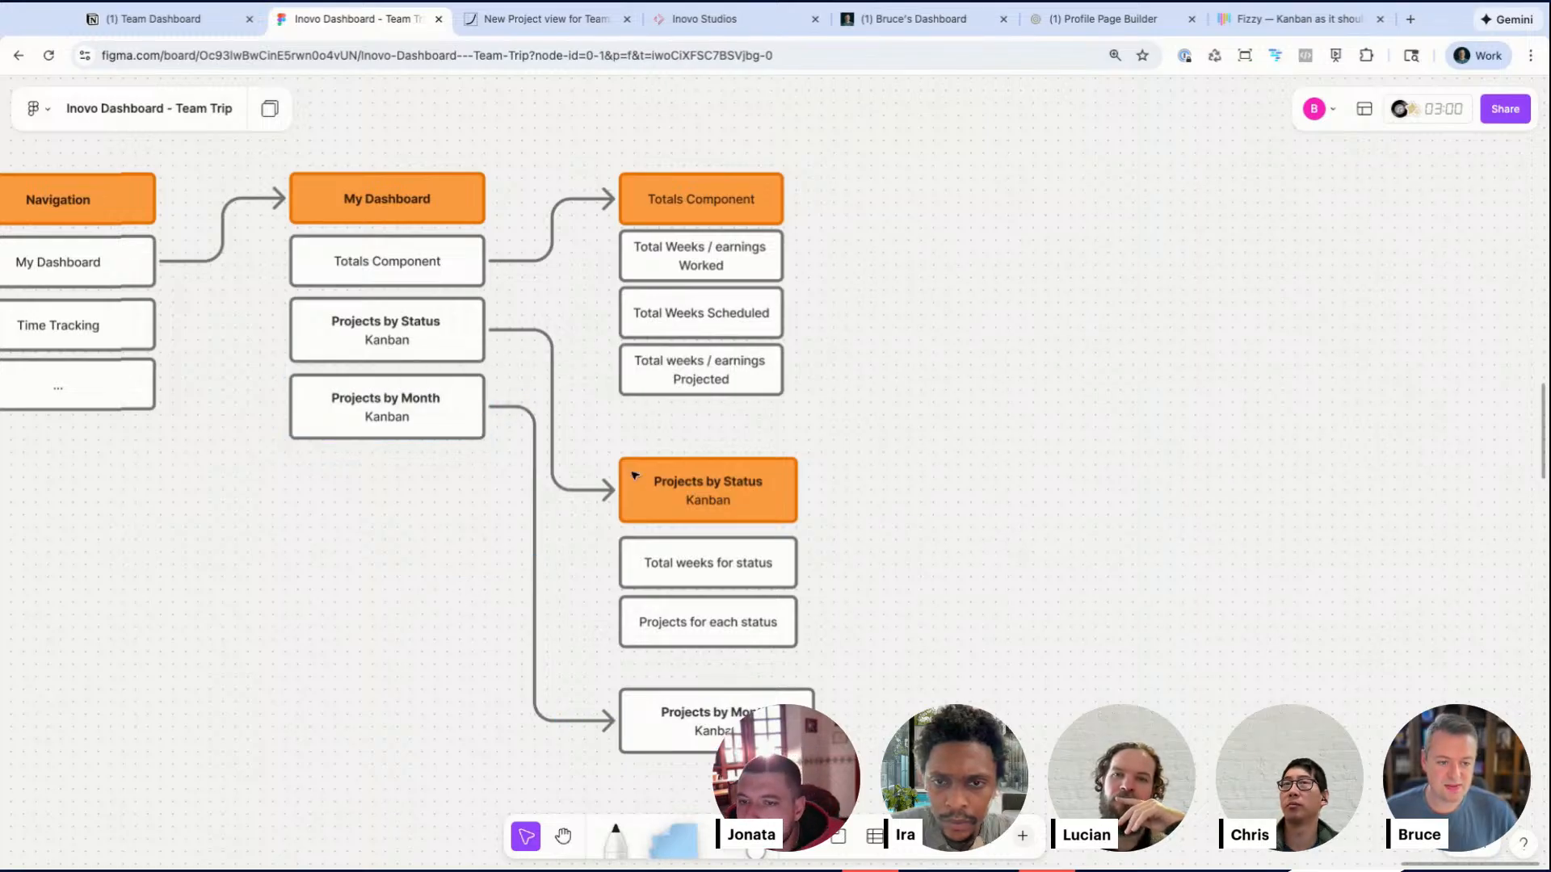
Step: Fill the new Projects by Month box with orange to make it a header
left_click_drag(681, 454, 707, 642)
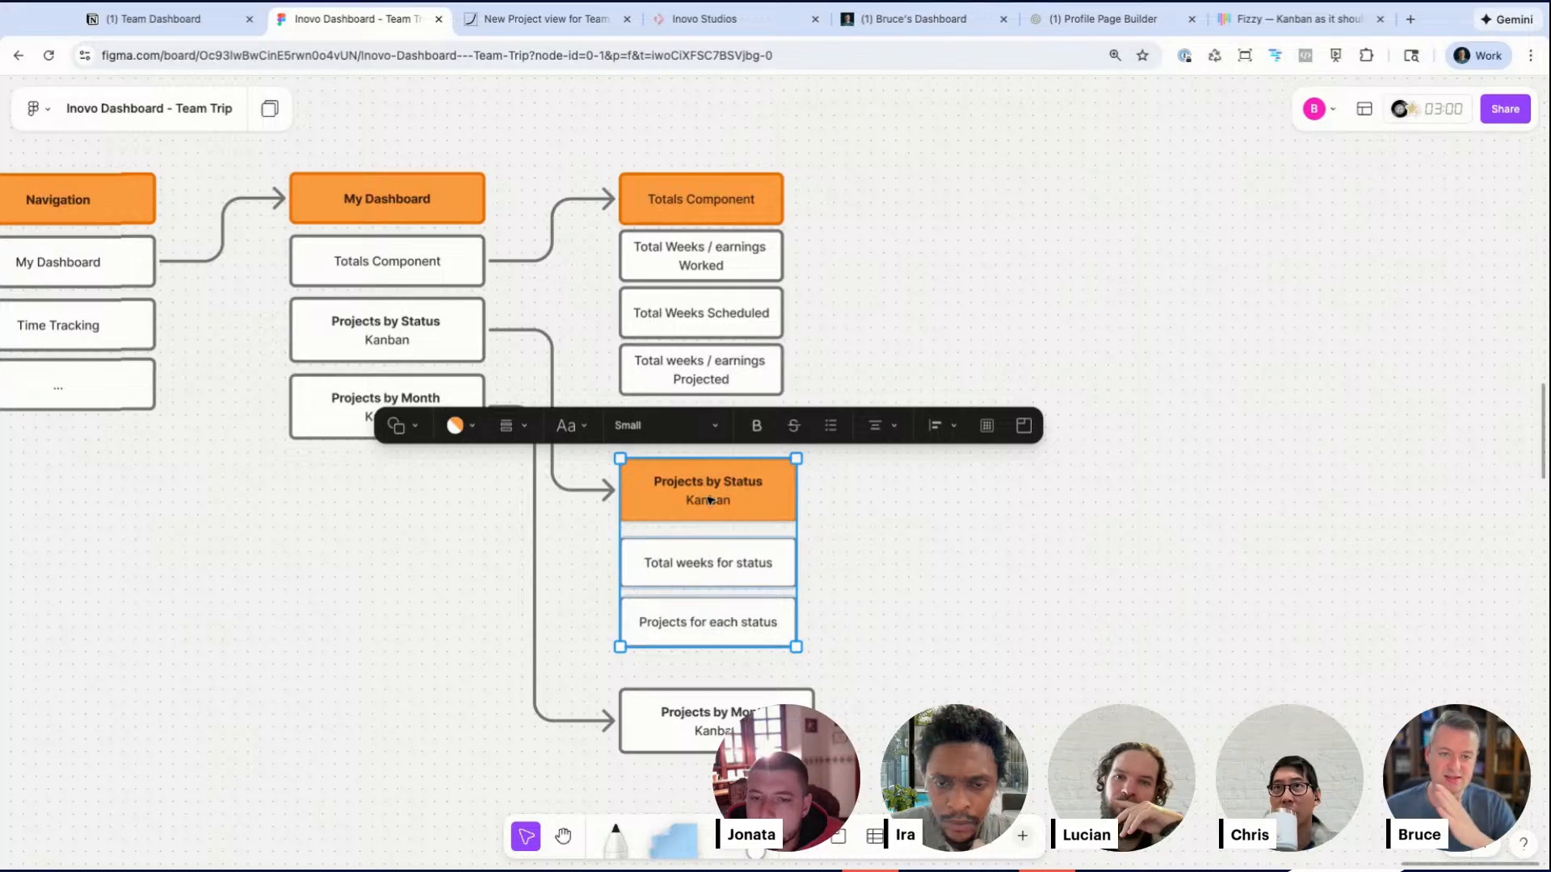
scroll(719, 703, "down", 2)
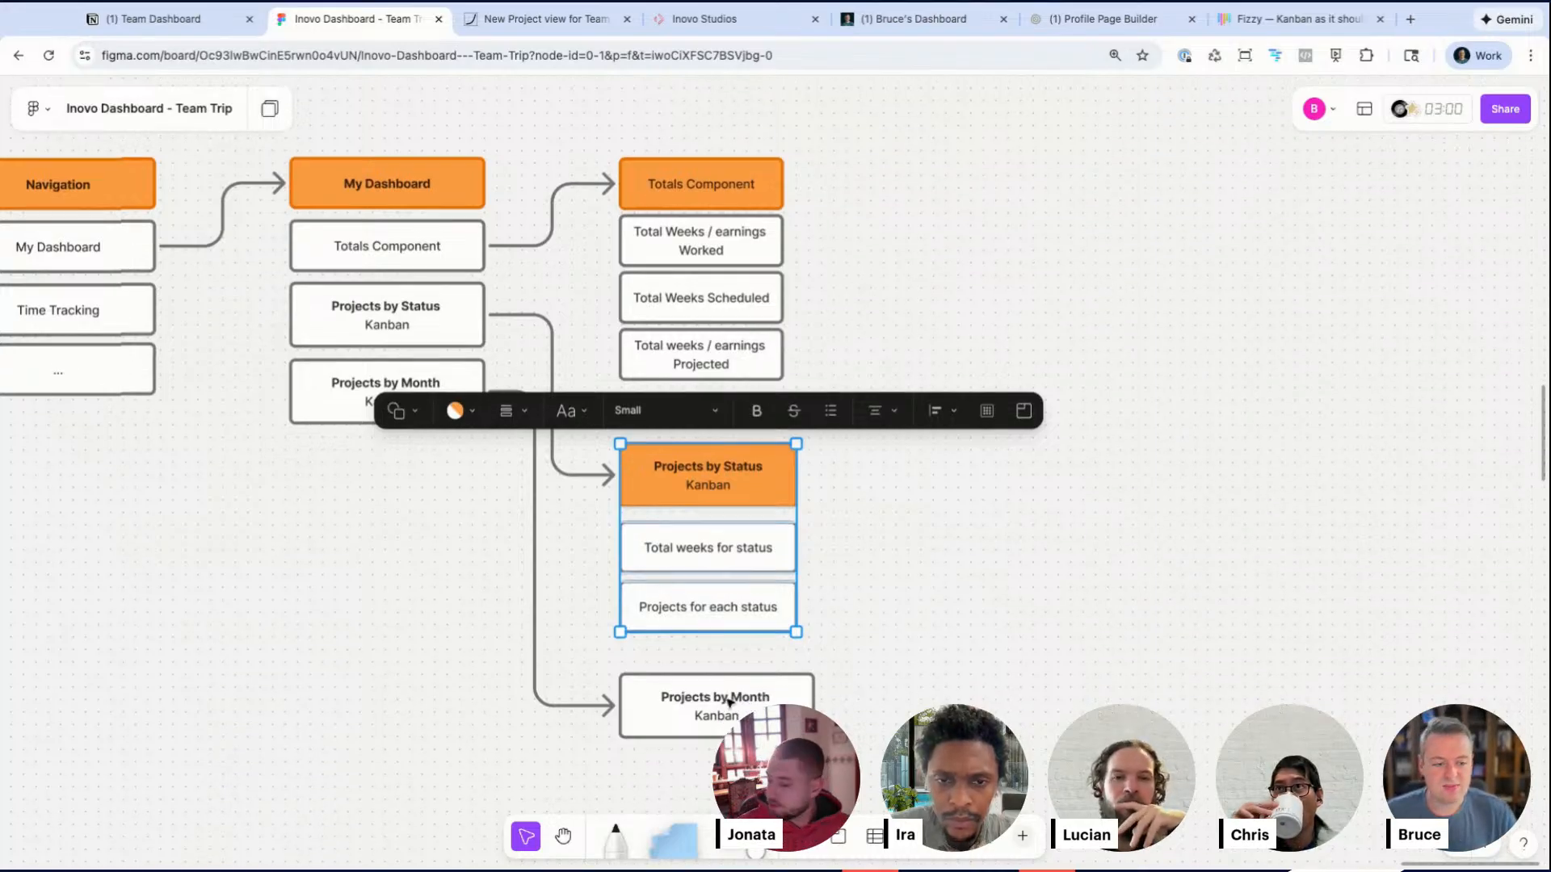
left_click(737, 649)
left_click(521, 548)
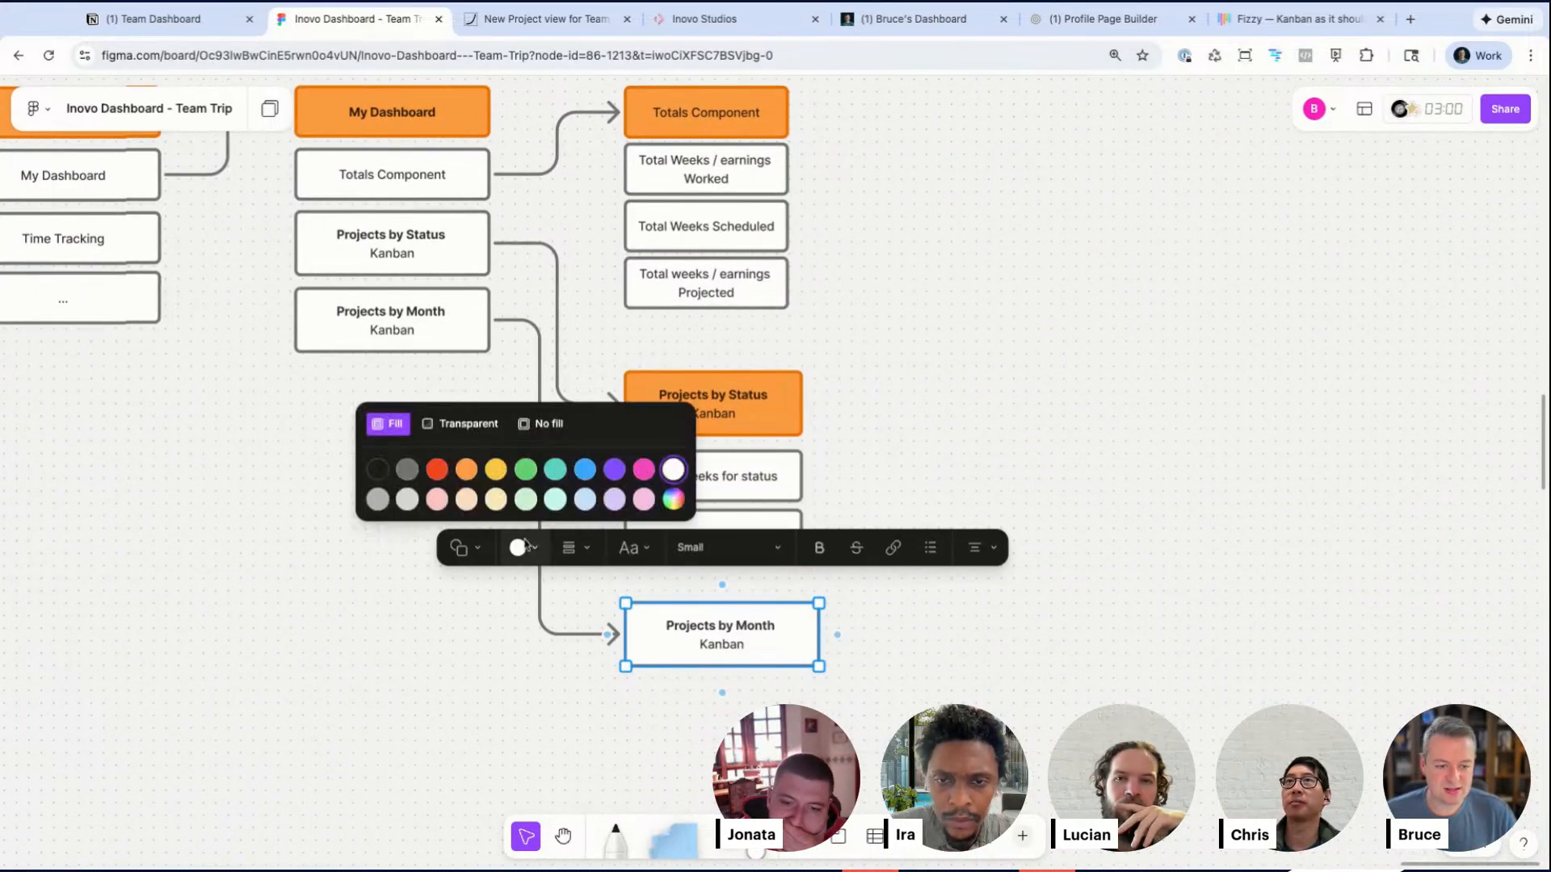
left_click(466, 470)
Step: Pan across the board to review the Kanban screenshot, pitch notes and the Client View flow
scroll(478, 439, "down", 5)
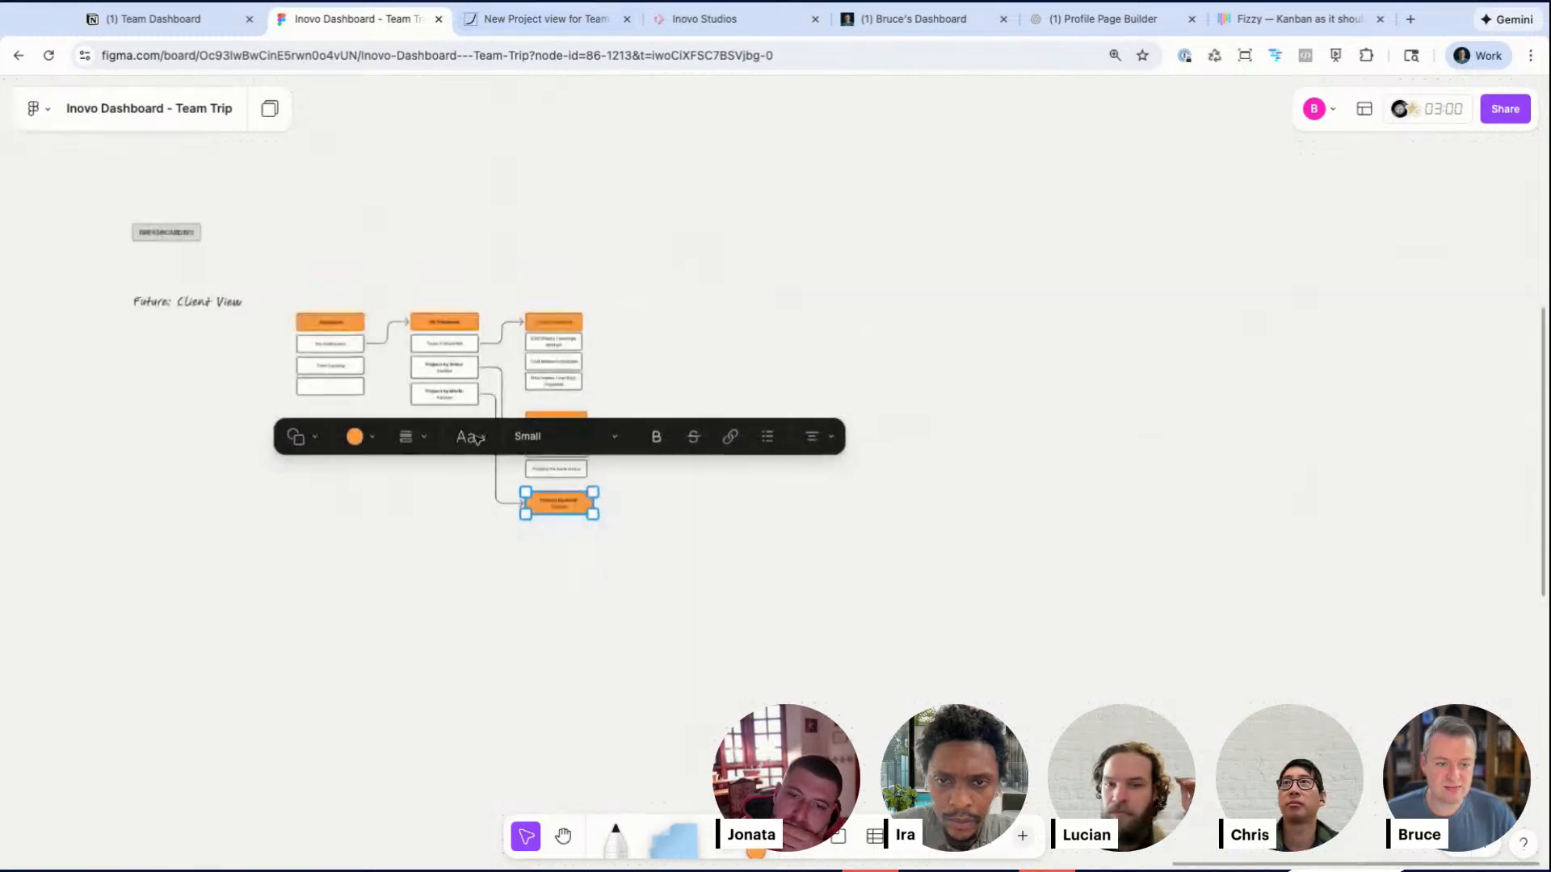
scroll(478, 439, "right", 10)
scroll(519, 460, "up", 5)
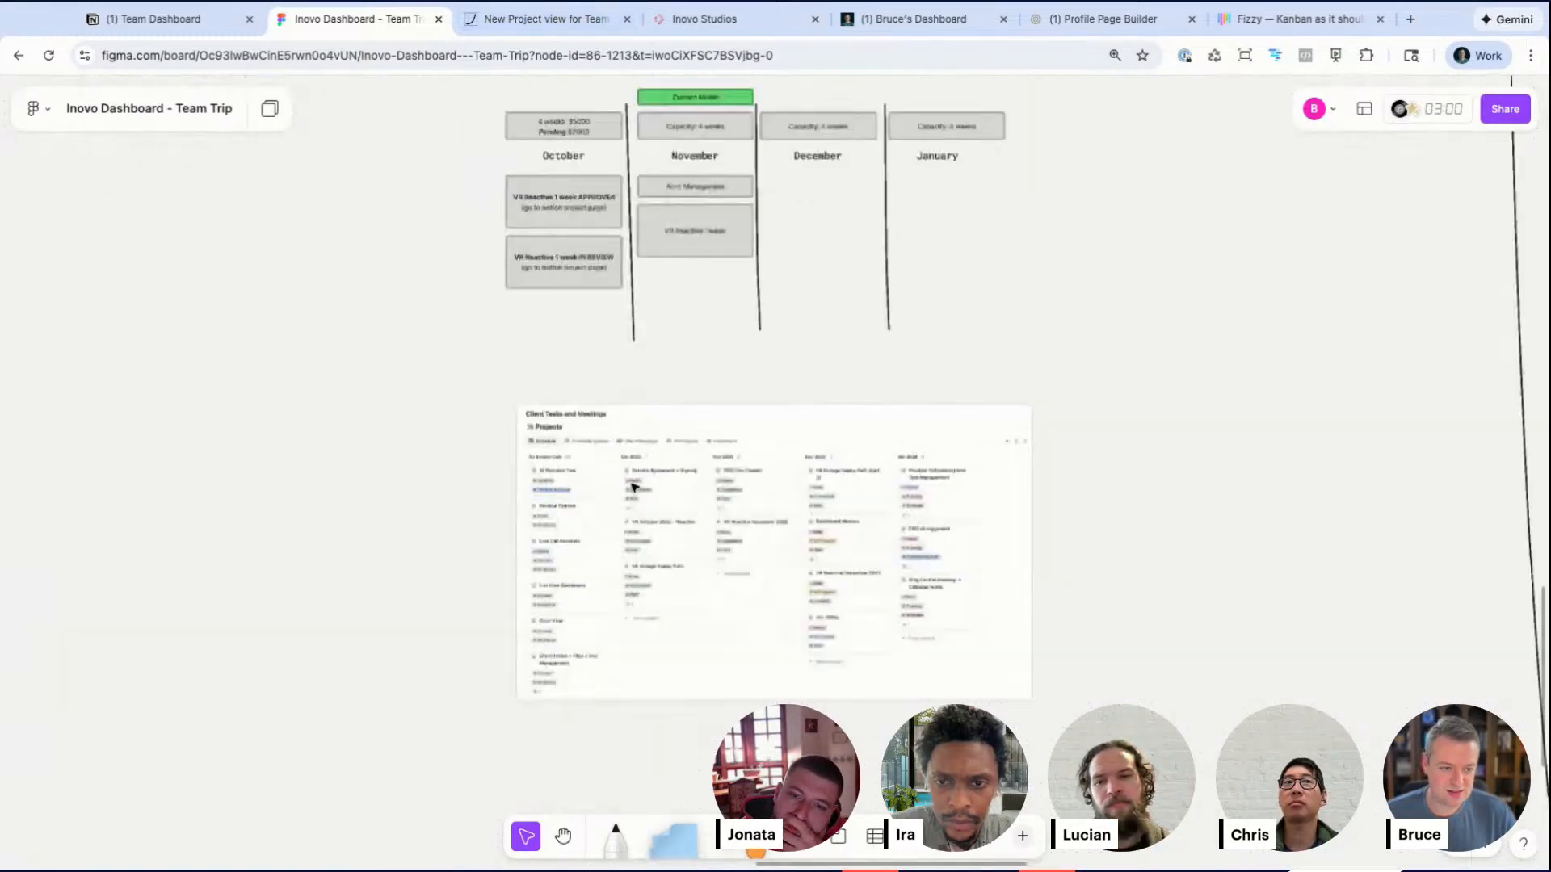
scroll(633, 487, "right", 4)
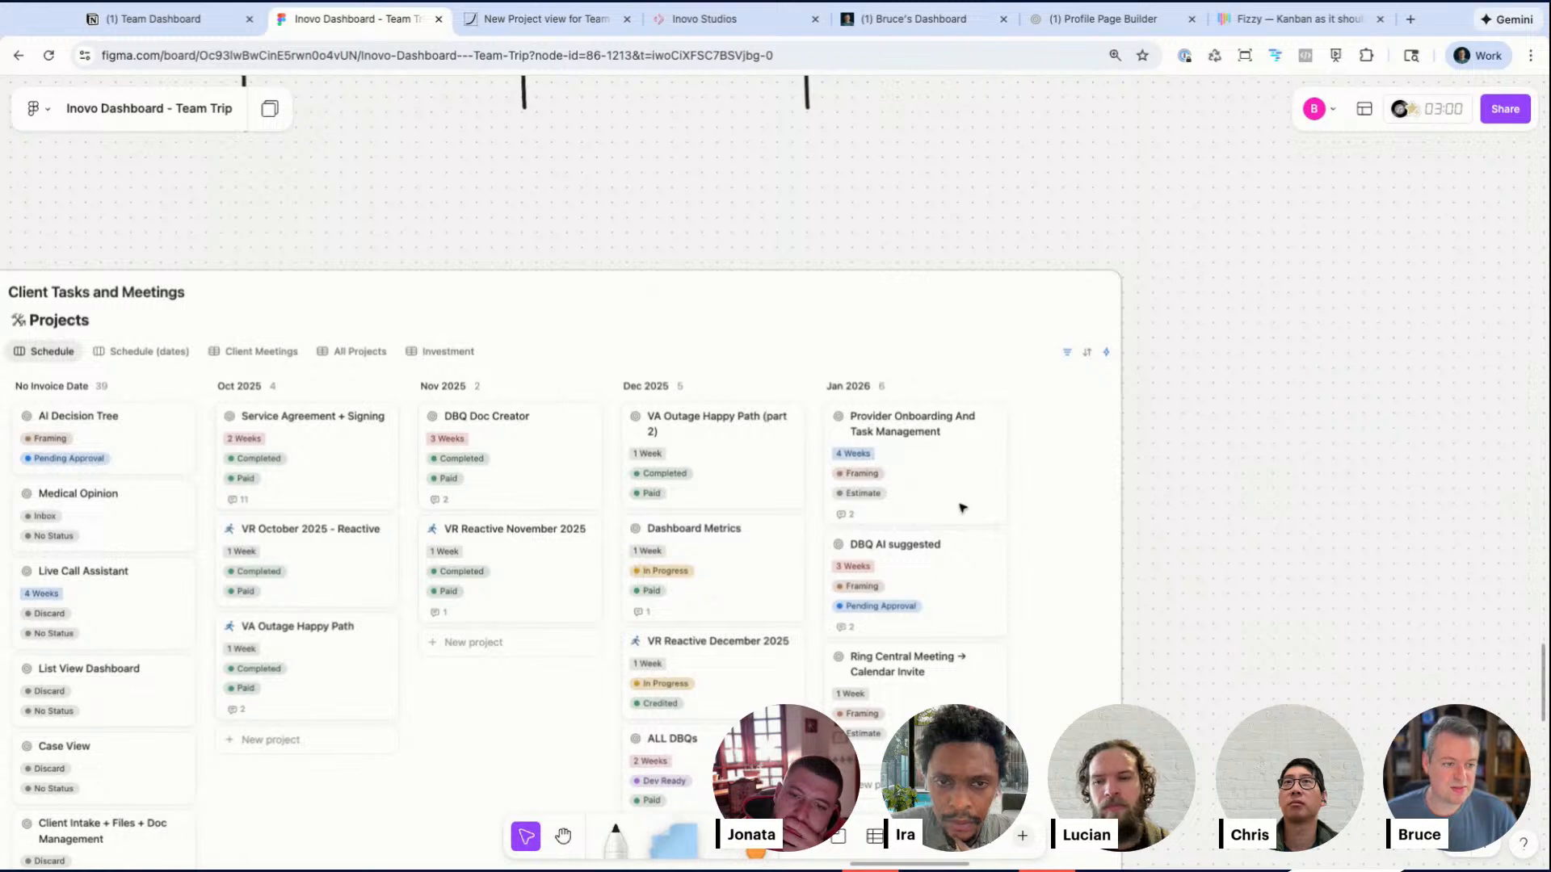
scroll(963, 508, "right", 10)
scroll(962, 508, "down", 4)
scroll(962, 508, "right", 10)
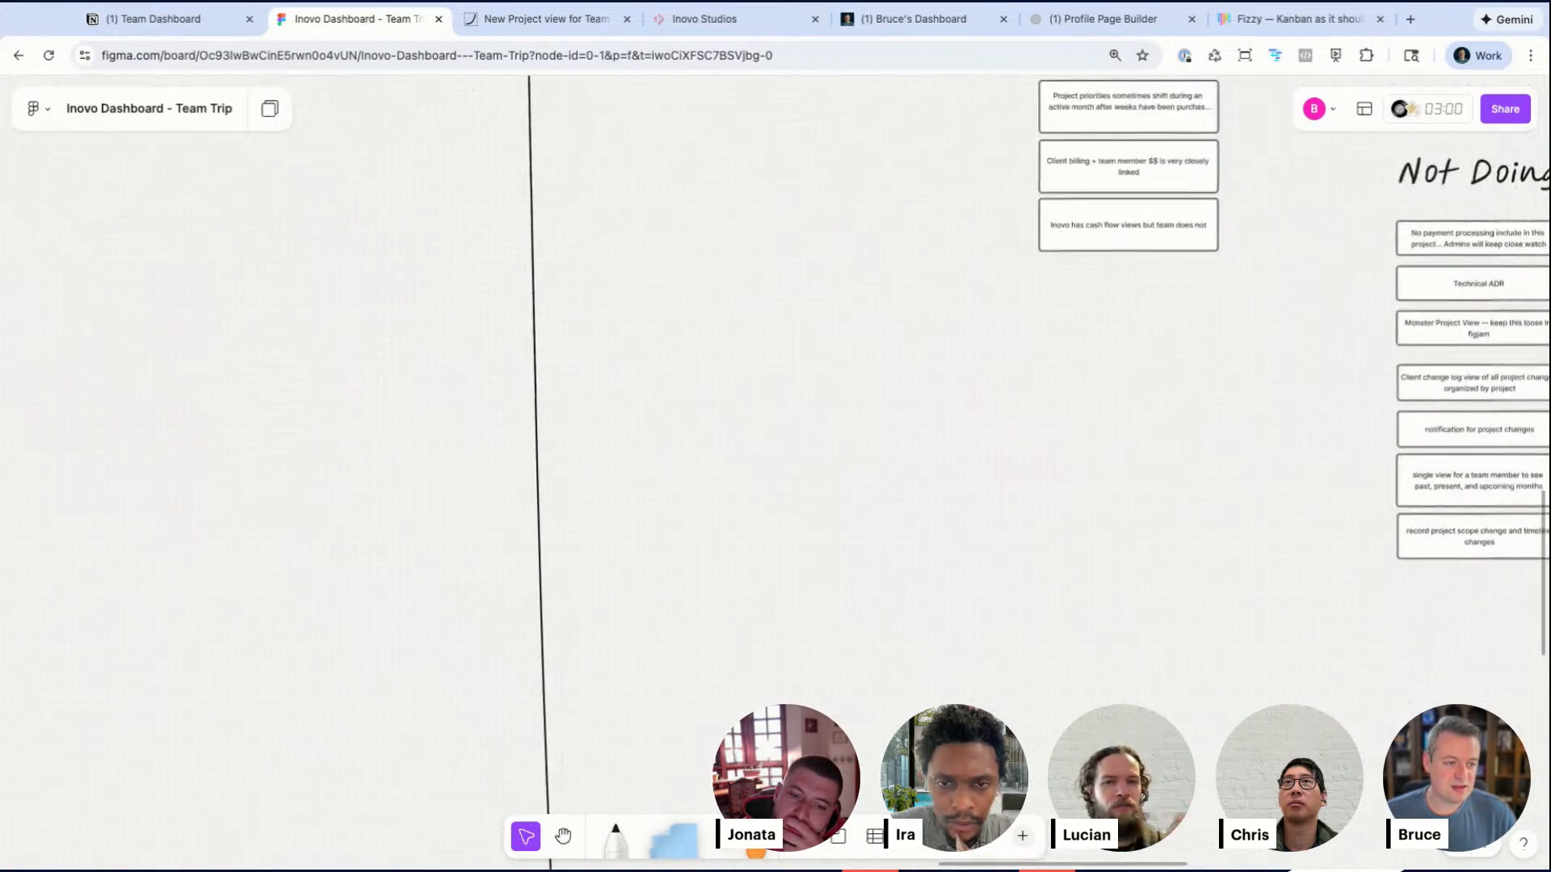
scroll(776, 436, "down", 10)
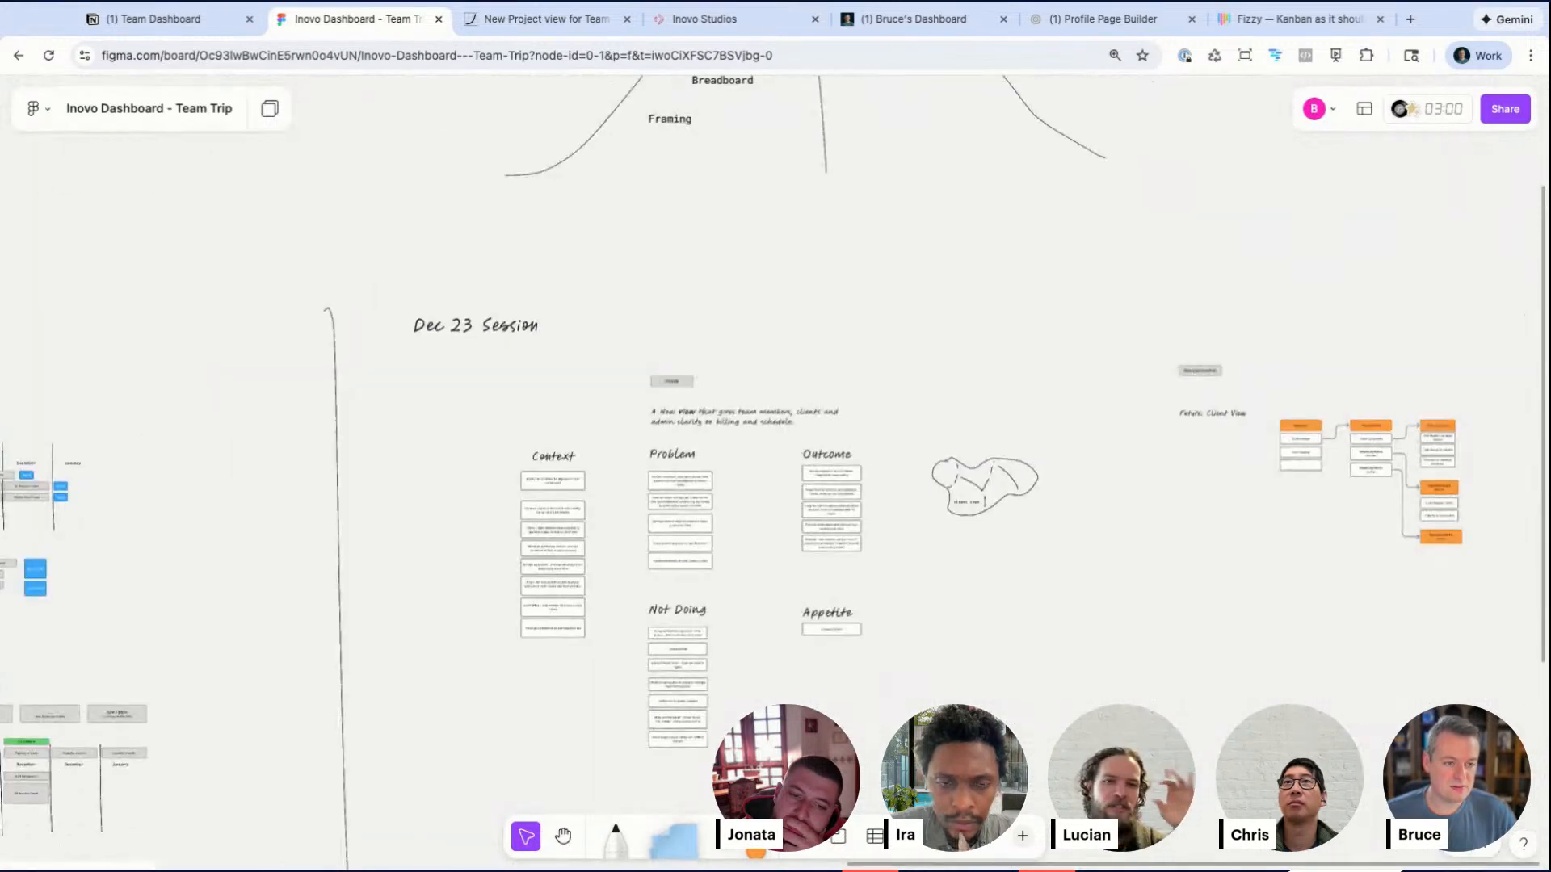
scroll(748, 356, "up", 10)
scroll(748, 357, "right", 5)
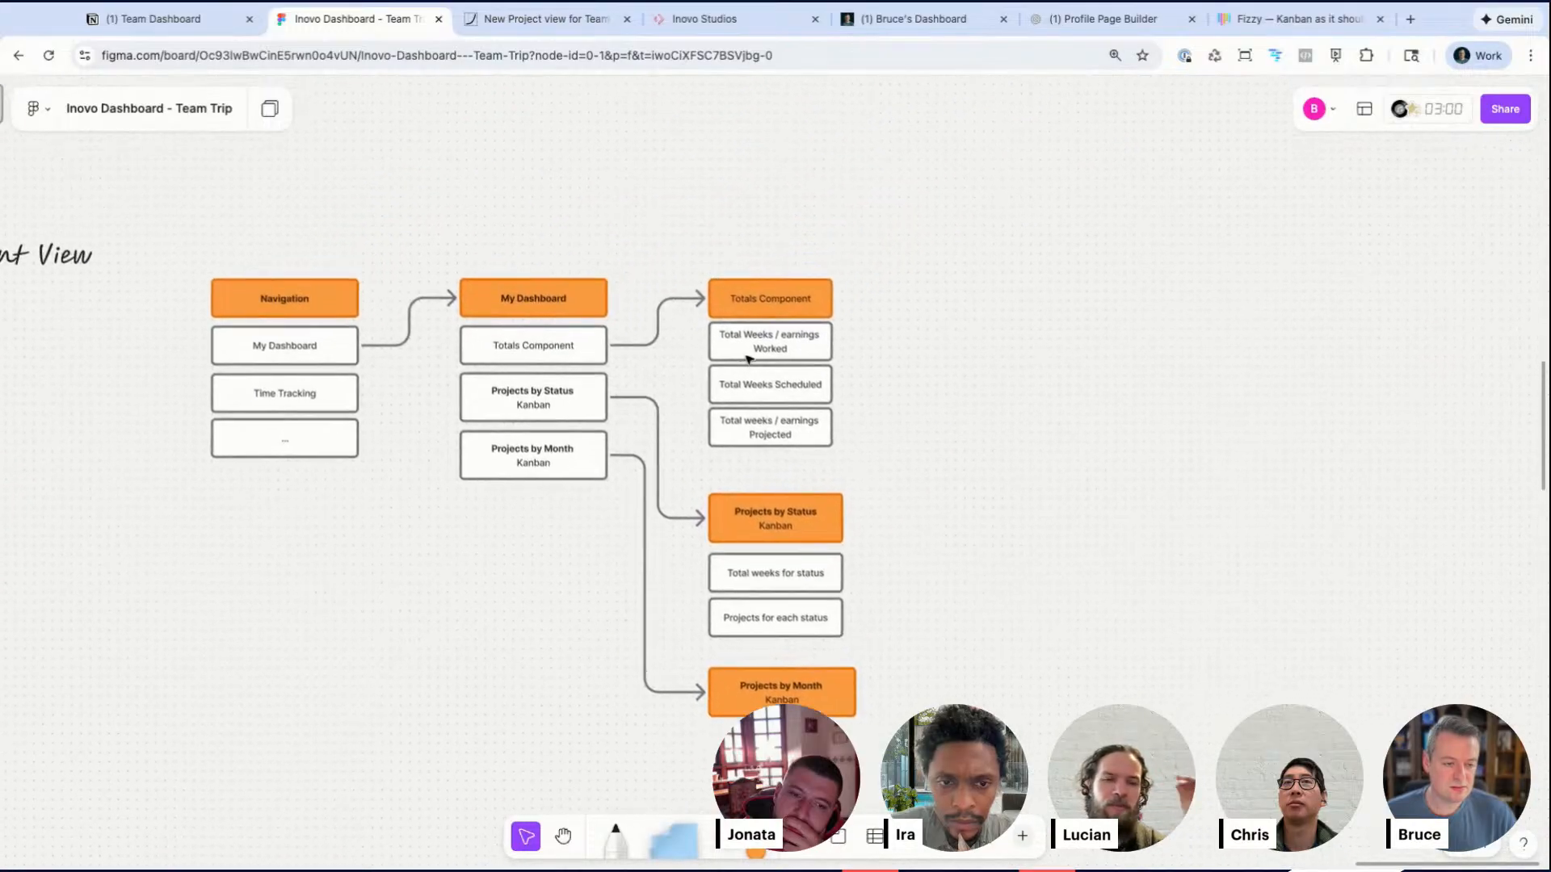
Step: Extend the subtitle of the orange Projects by Month box to read Kanban / timeline
scroll(748, 360, "down", 2)
left_click(772, 595)
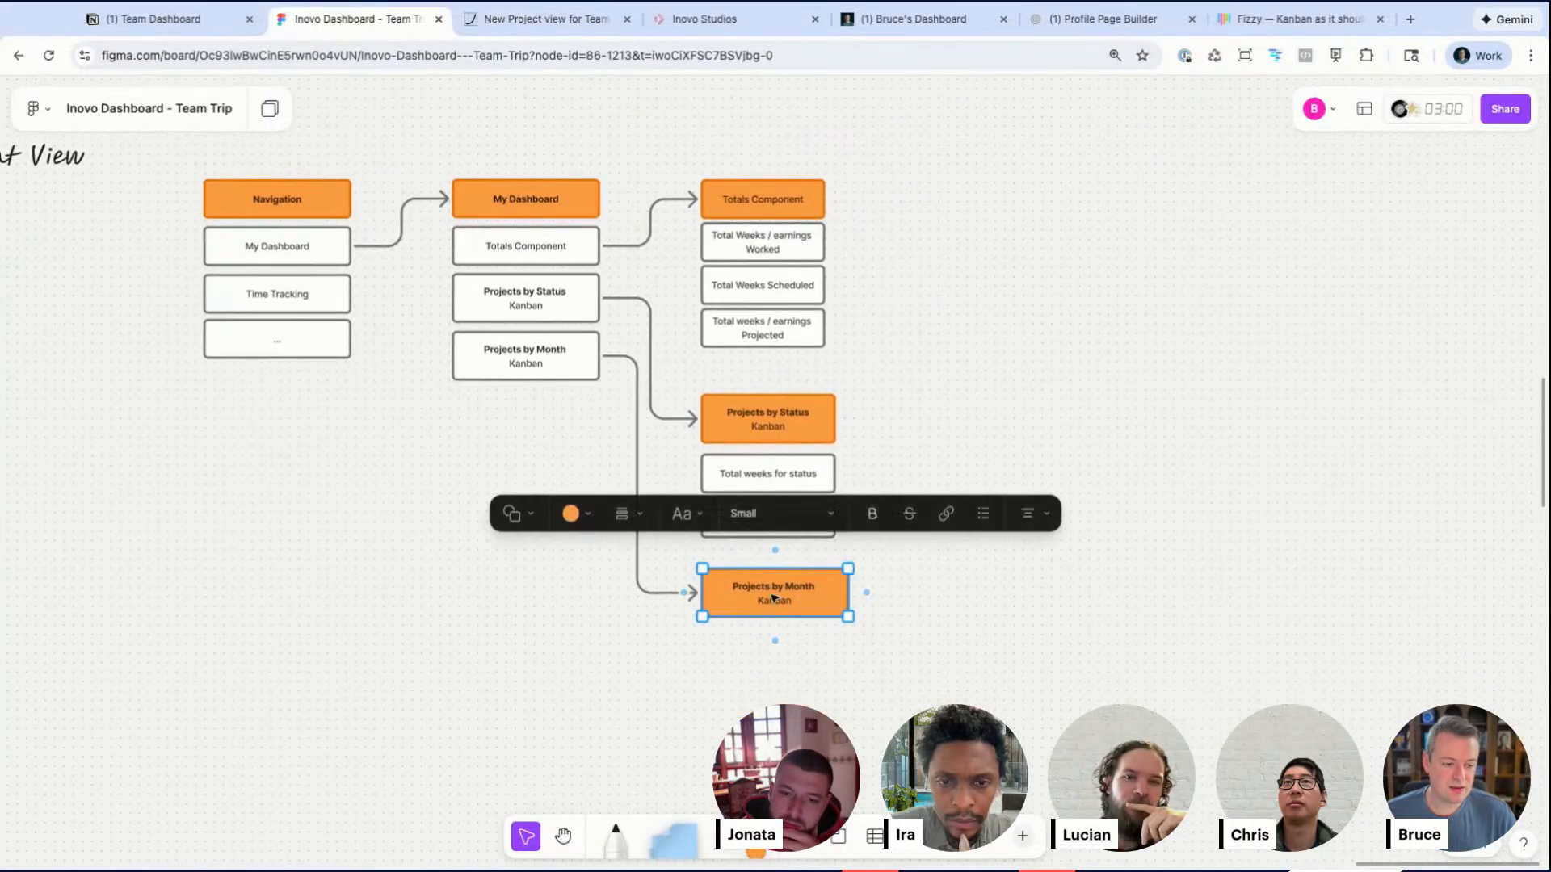
scroll(773, 598, "up", 5)
double_click(752, 581)
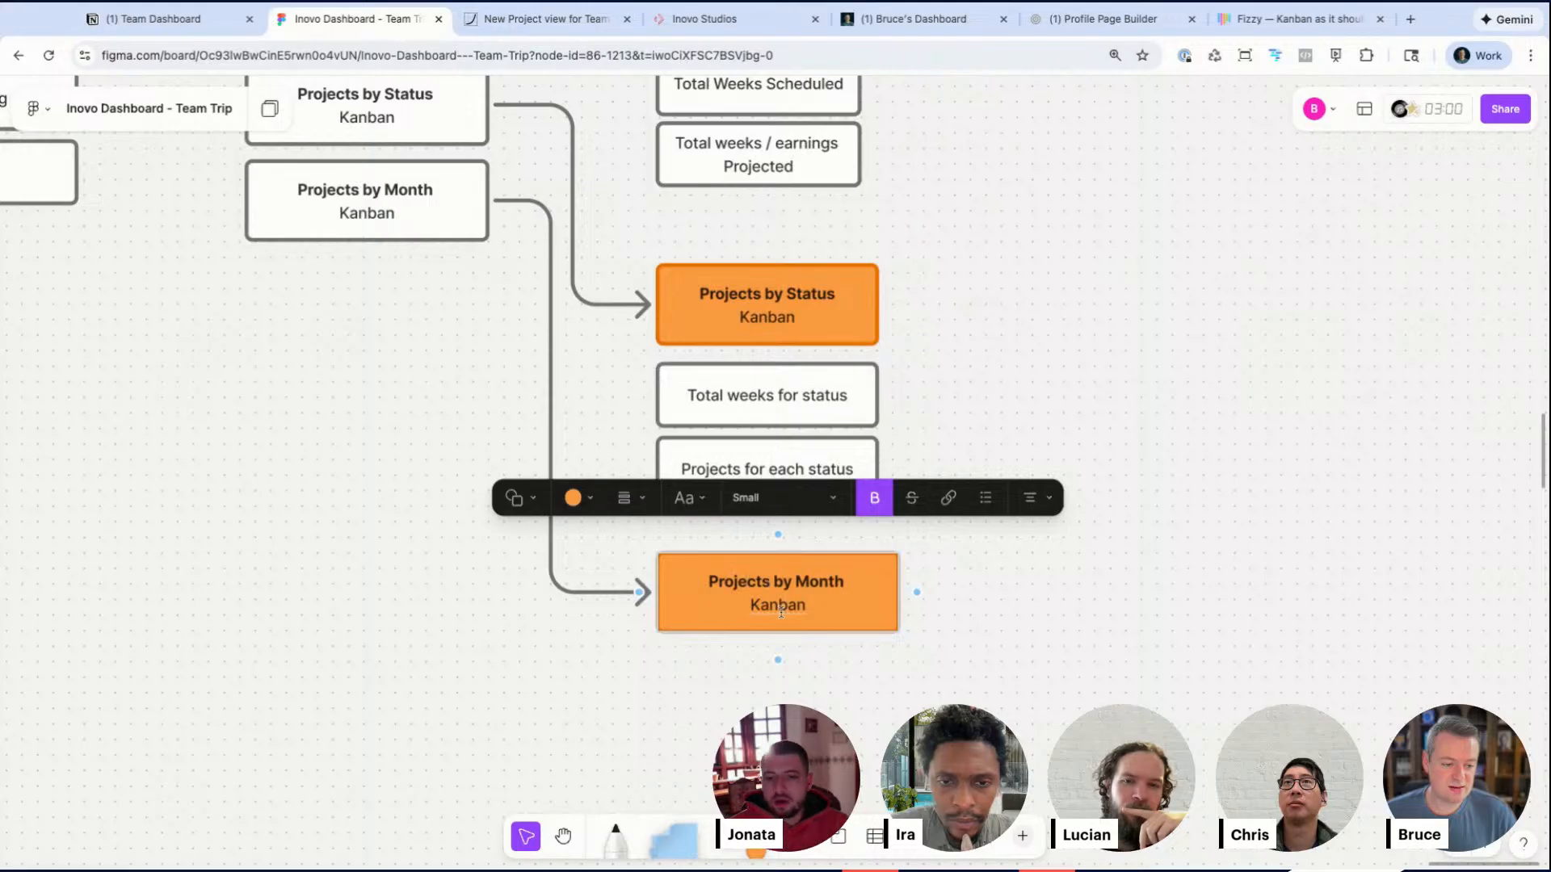
left_click(822, 612)
type("/ timeline")
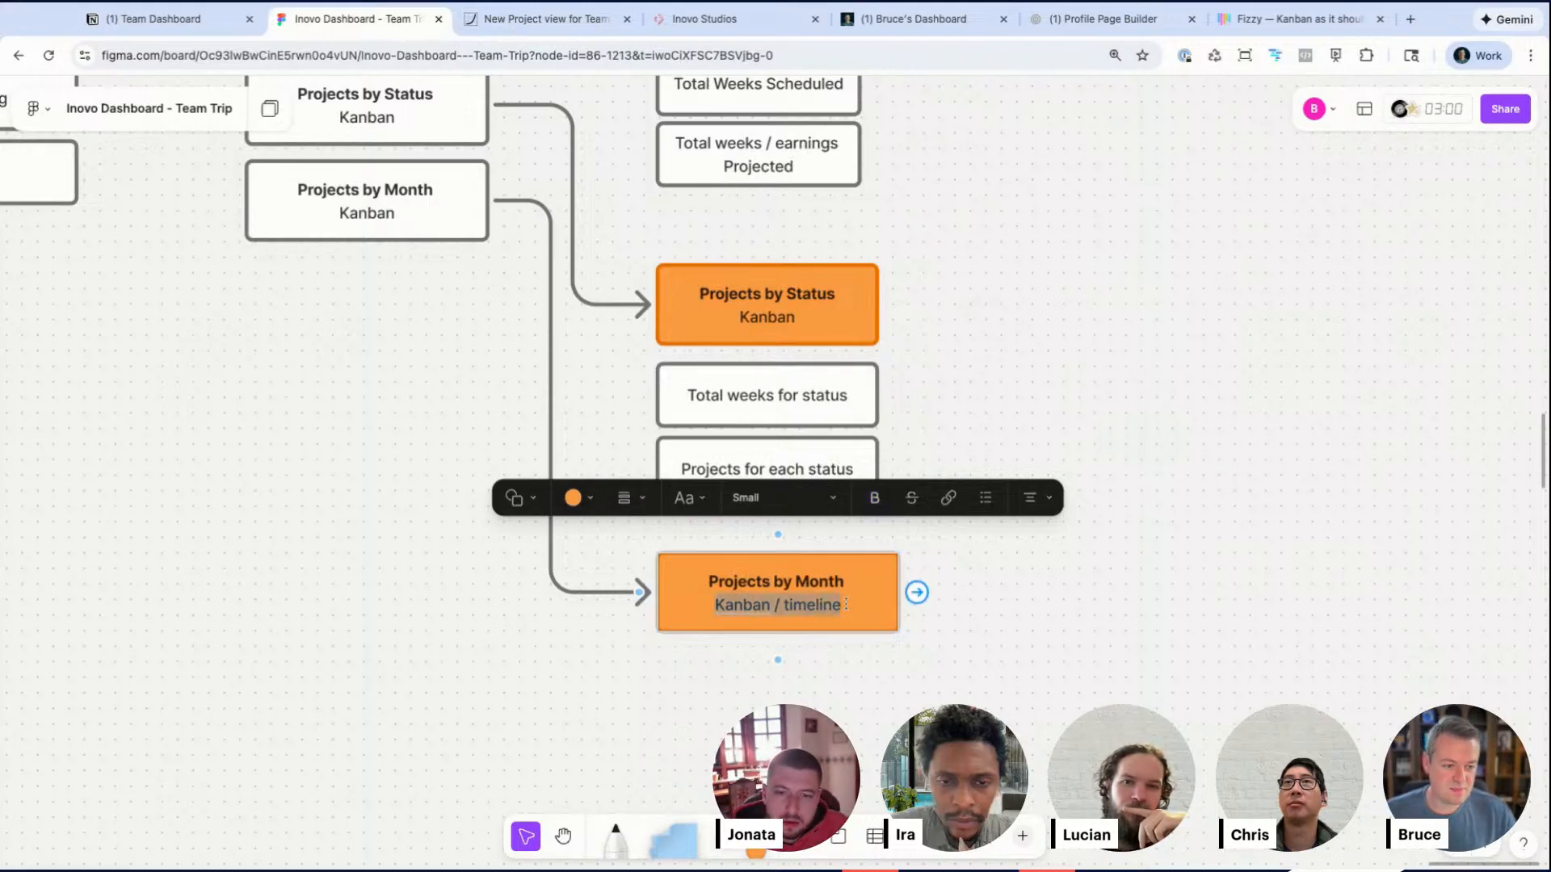
Step: Retitle the orange Projects by Month header as Projects Calendar
double_click(821, 580)
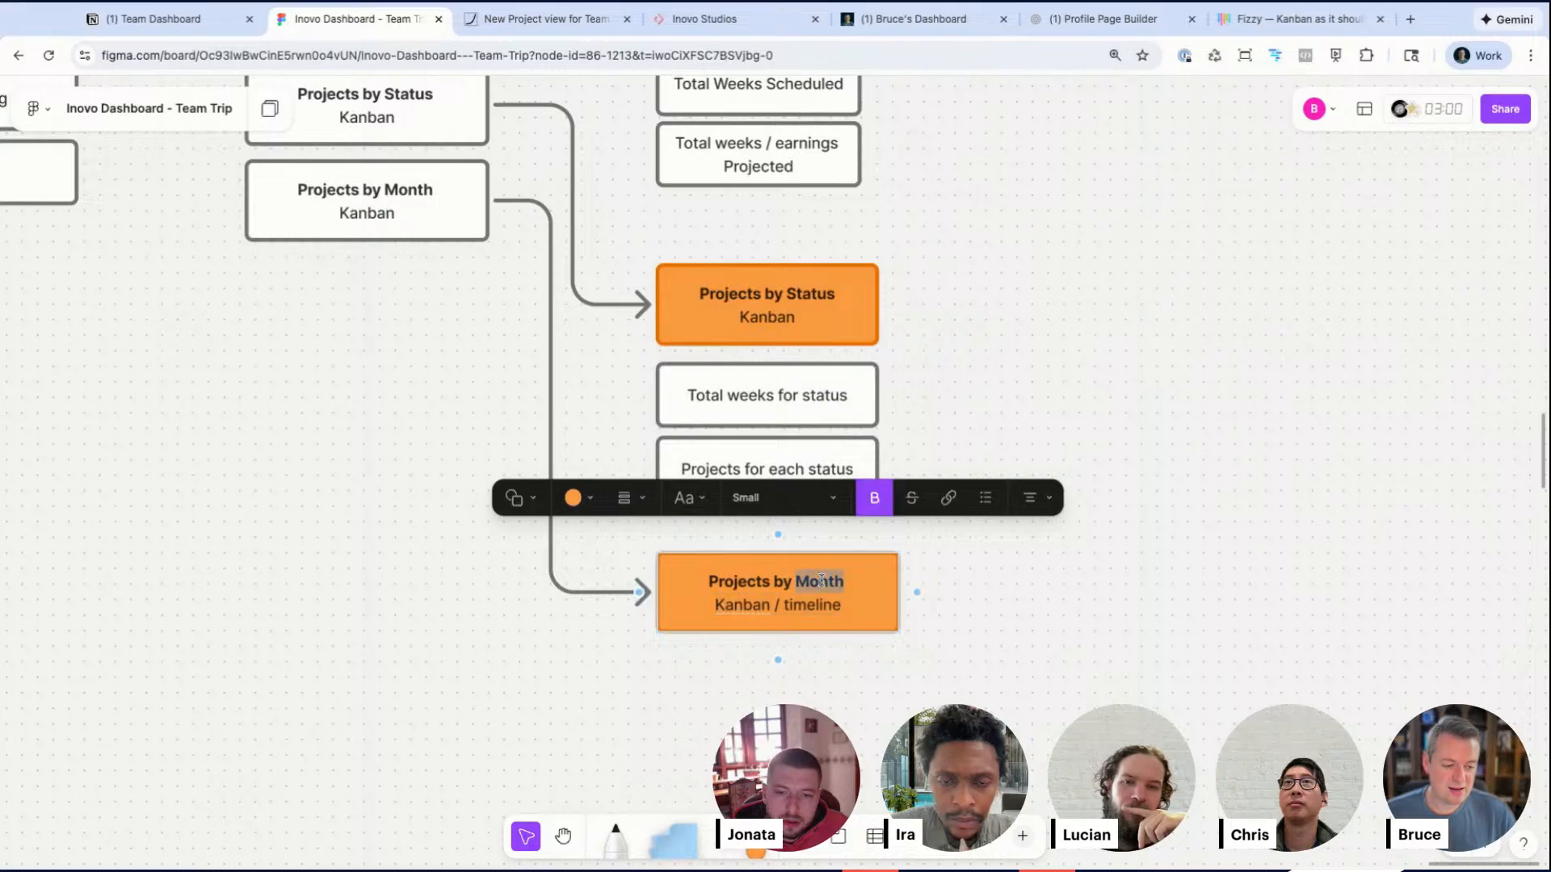
type("Work Dates")
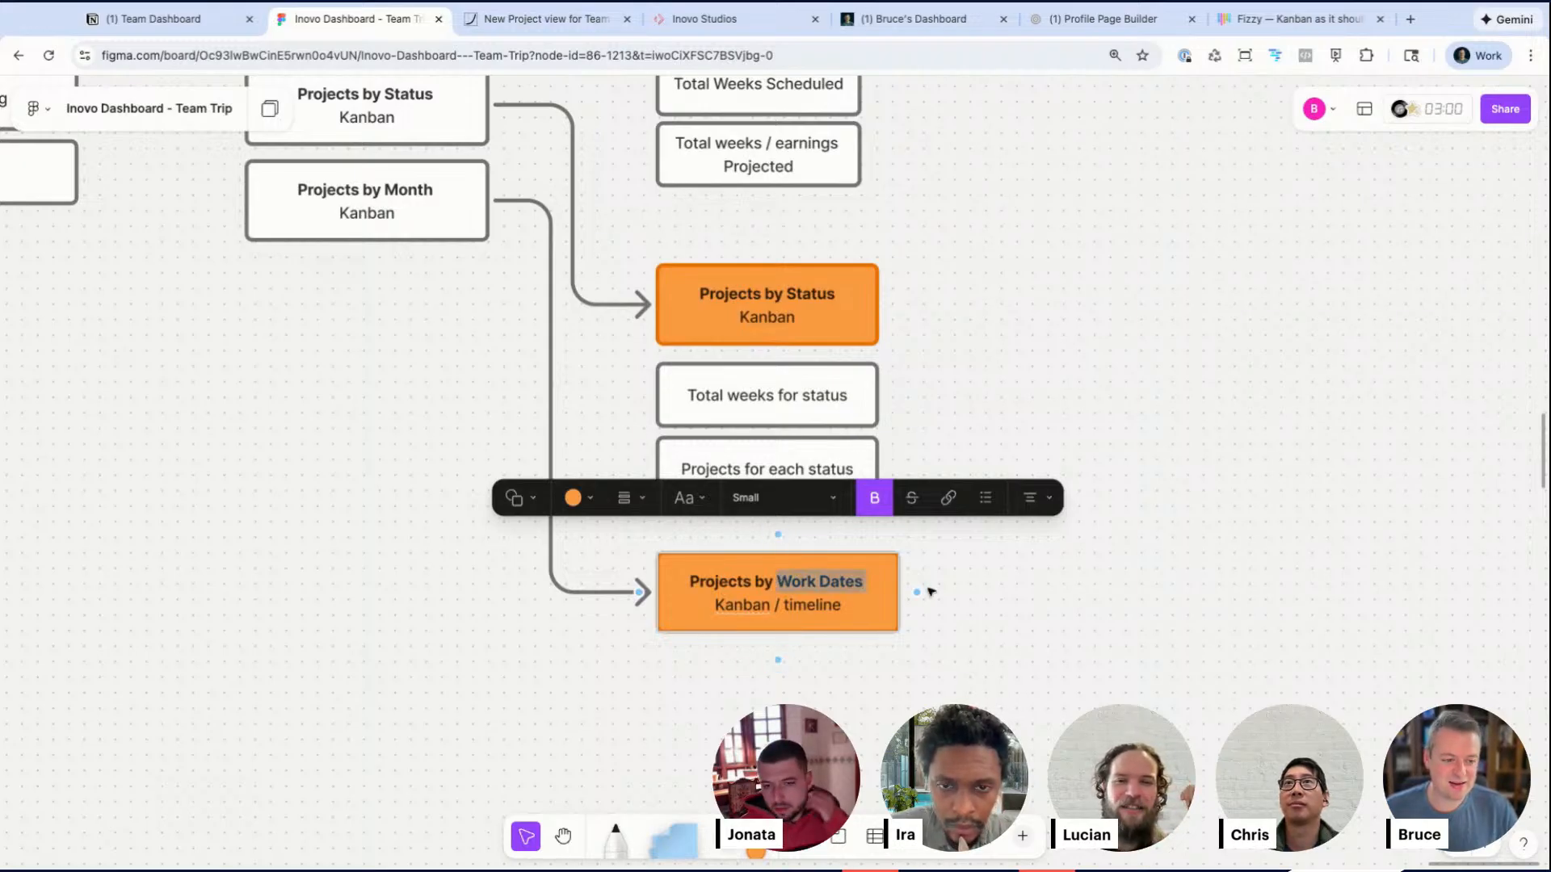
type("Cal")
key("BackSpace")
type("Calend")
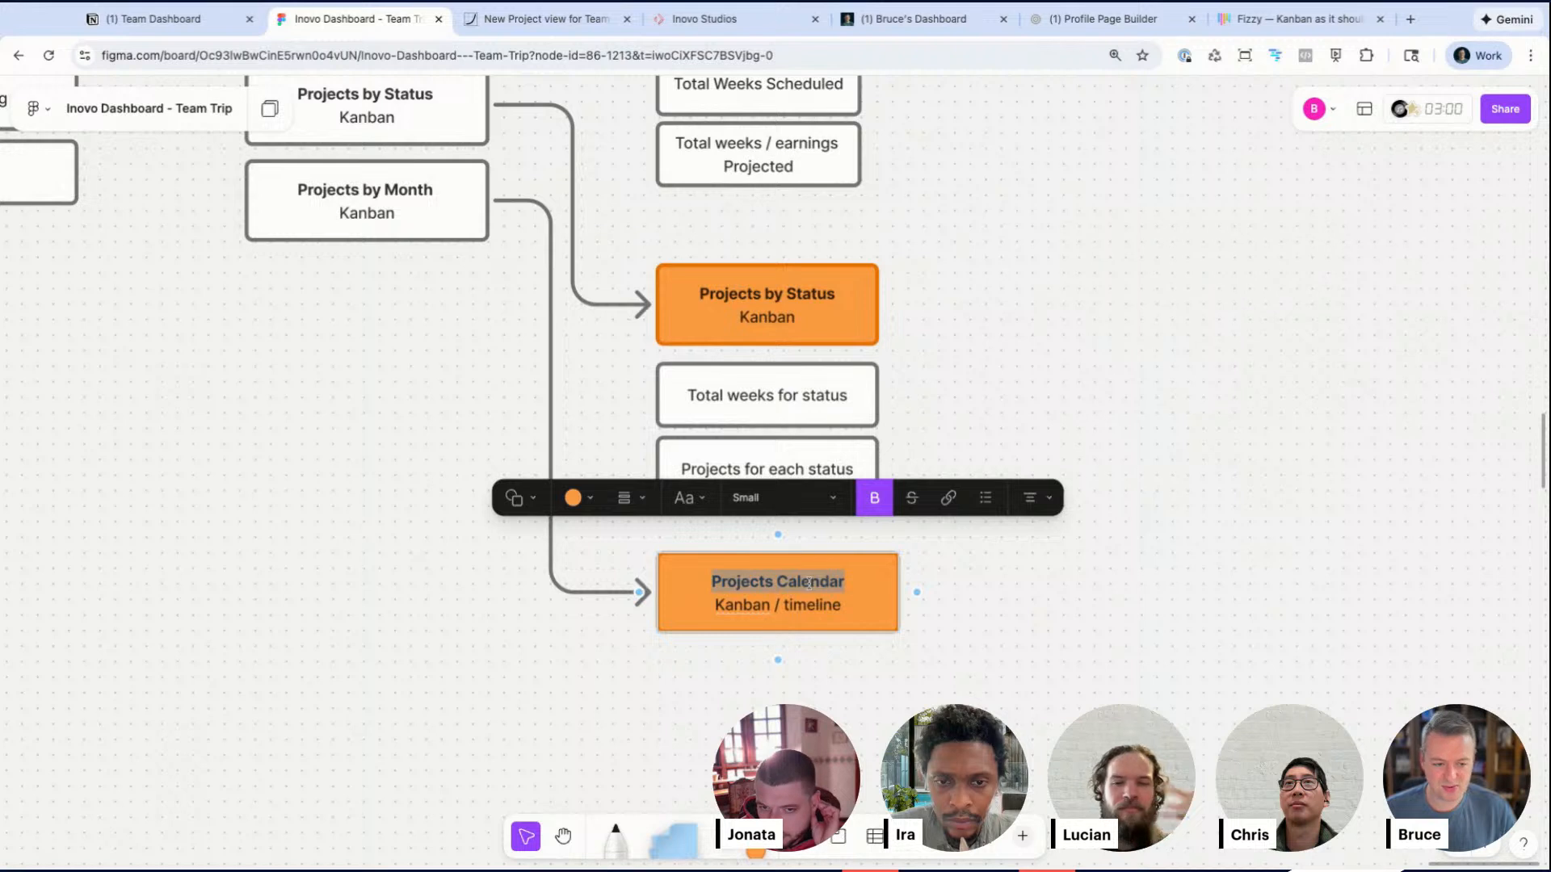
Step: Paste Projects Calendar as the title of the Projects by Month item under My Dashboard
triple_click(408, 192)
type("Projects Calendar")
left_click(354, 437)
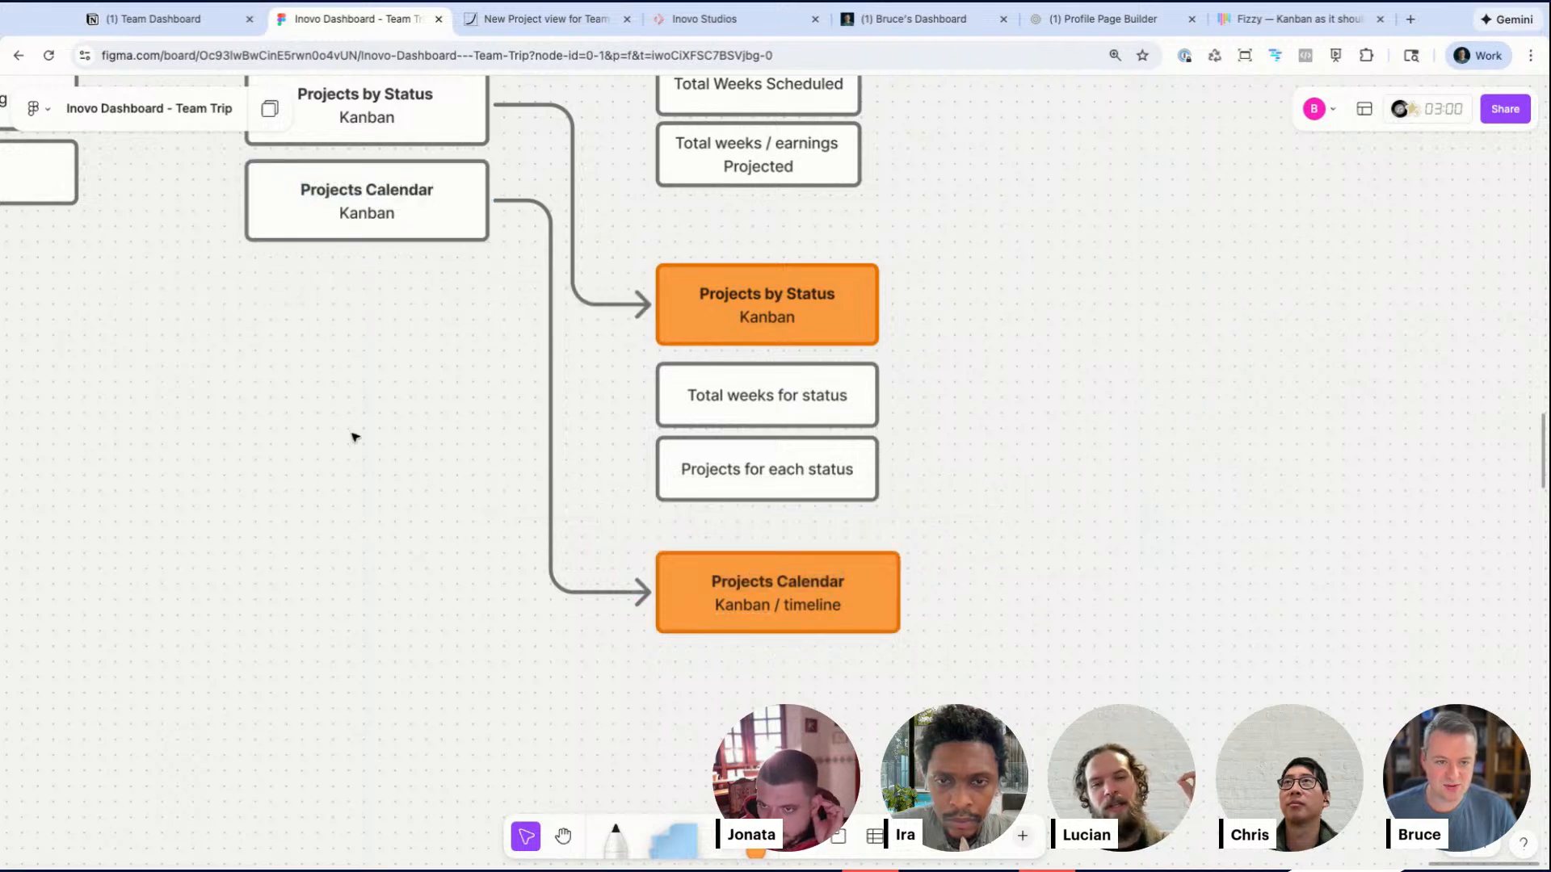
left_click(397, 223)
left_click(433, 609)
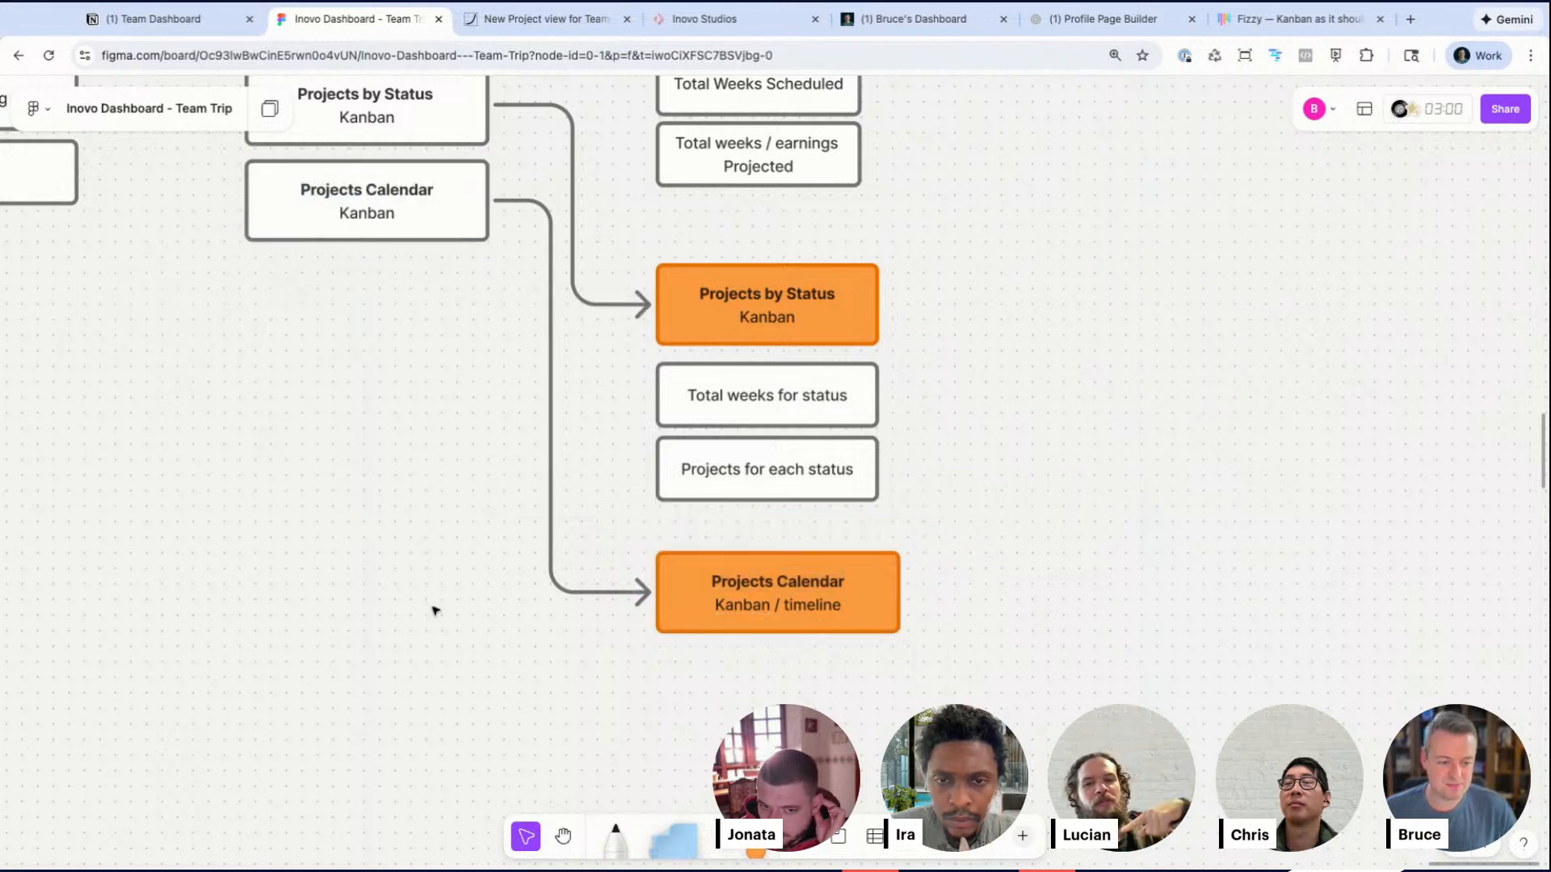
Step: Duplicate the Projects for each status box to place a copy below the calendar header
scroll(433, 609, "right", 3)
scroll(444, 602, "down", 3)
left_click(529, 511)
key("super+d")
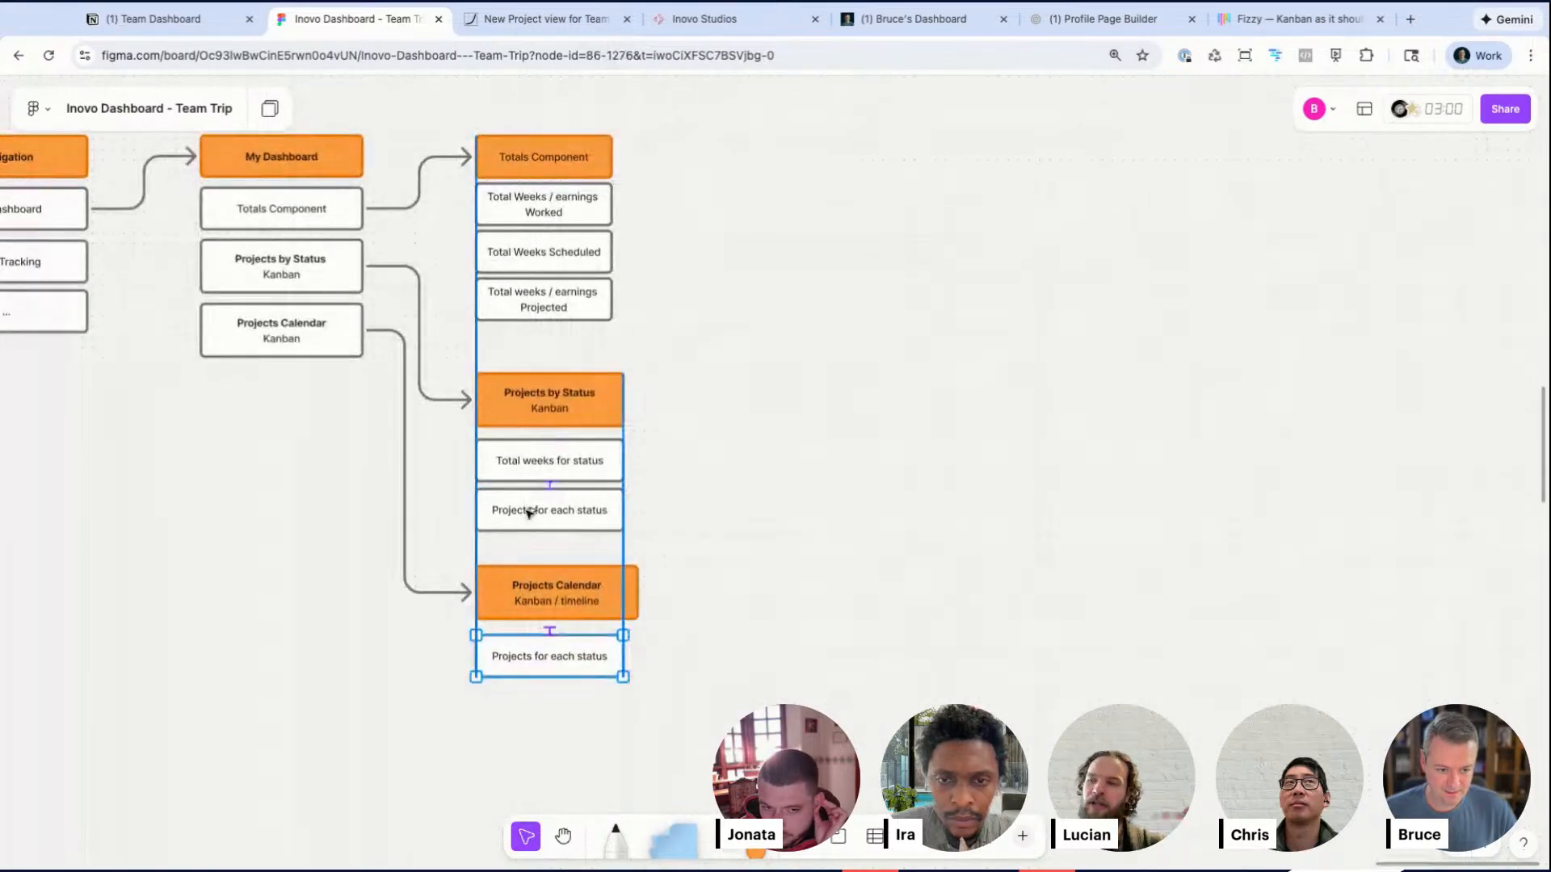
Step: Retitle the orange calendar header as Projects by dates, removing its Kanban / timeline subtitle
scroll(664, 653, "up", 3)
scroll(667, 656, "up", 3)
double_click(416, 527)
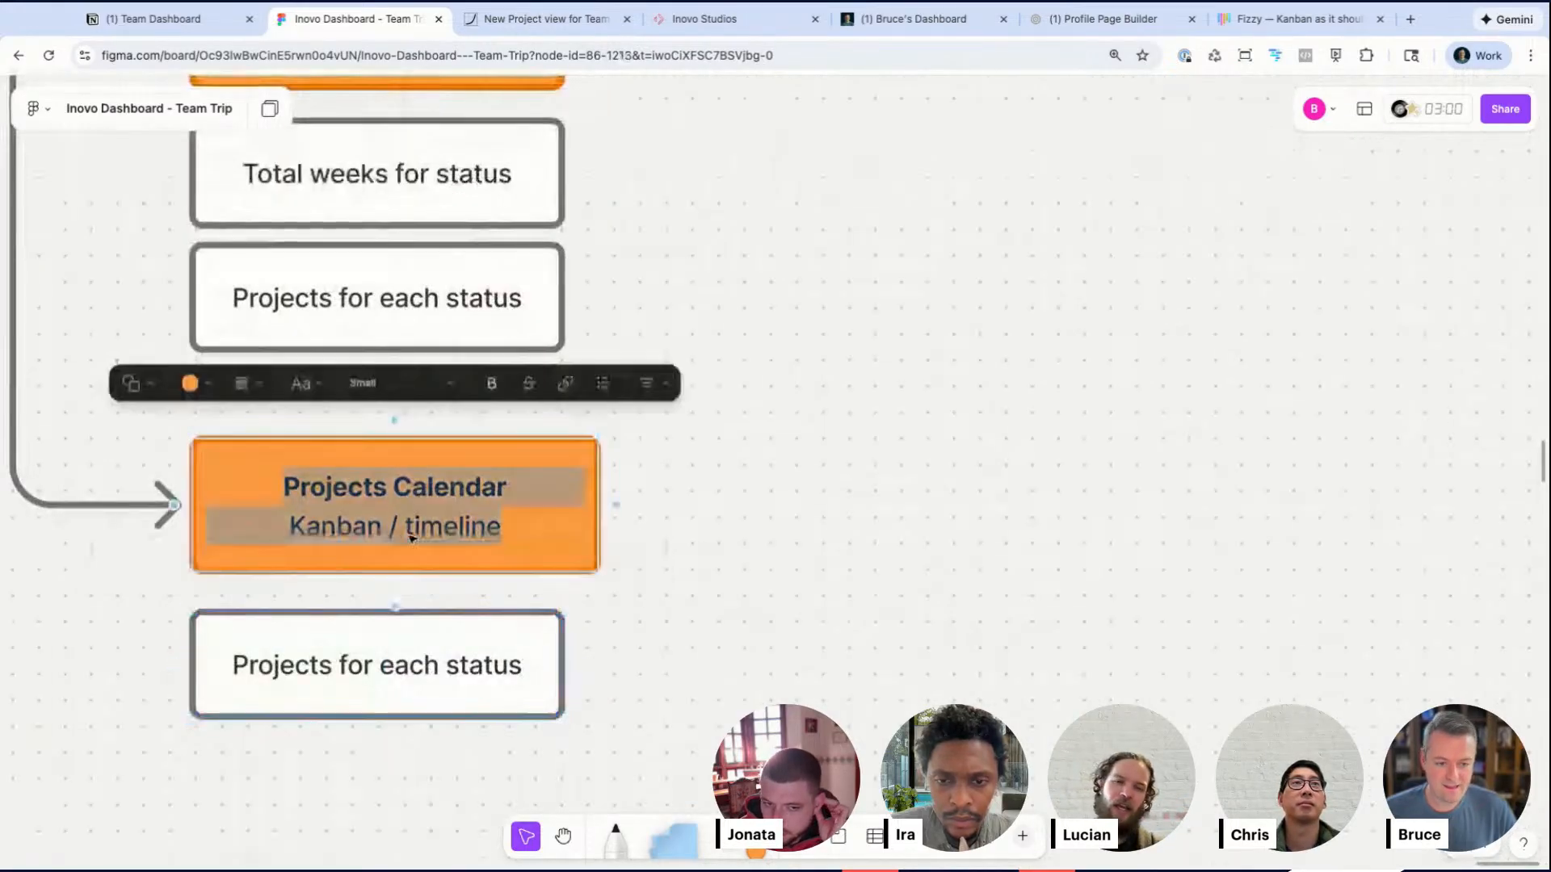
key("BackSpace")
key("BackSpace")
key("BackSpace")
key("BackSpace")
key("BackSpace")
key("BackSpace")
key("BackSpace")
key("BackSpace")
key("BackSpace")
key("BackSpace")
key("BackSpace")
double_click(447, 521)
type("by dates")
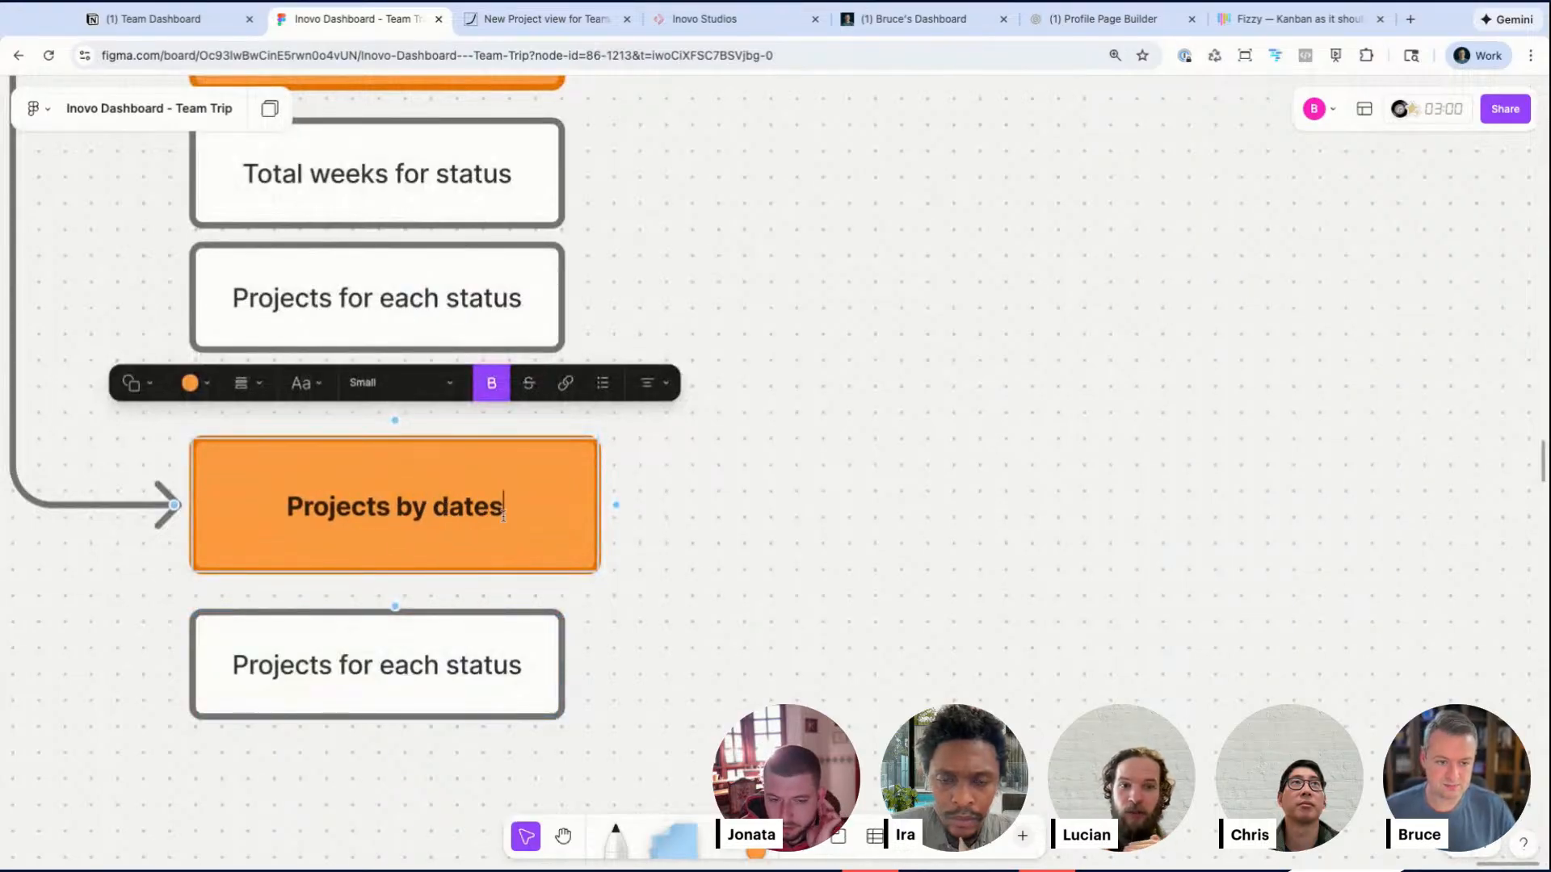
Step: Change the matching item under My Dashboard to Projects by dates, removing its Kanban line
scroll(644, 685, "left", 10)
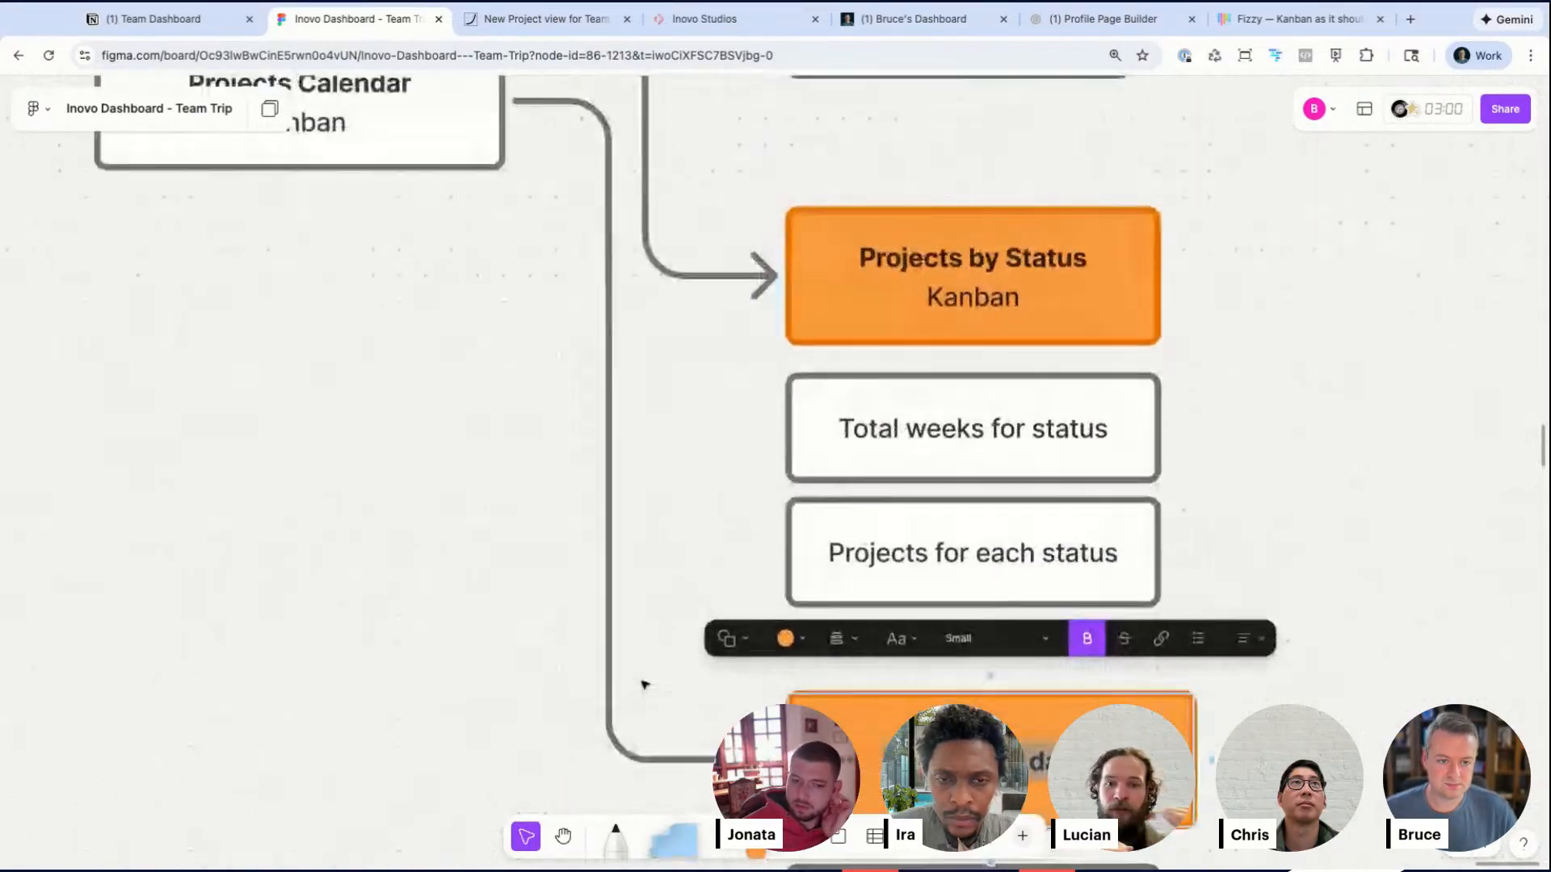
left_click(396, 308)
double_click(396, 321)
key("BackSpace")
key("BackSpace")
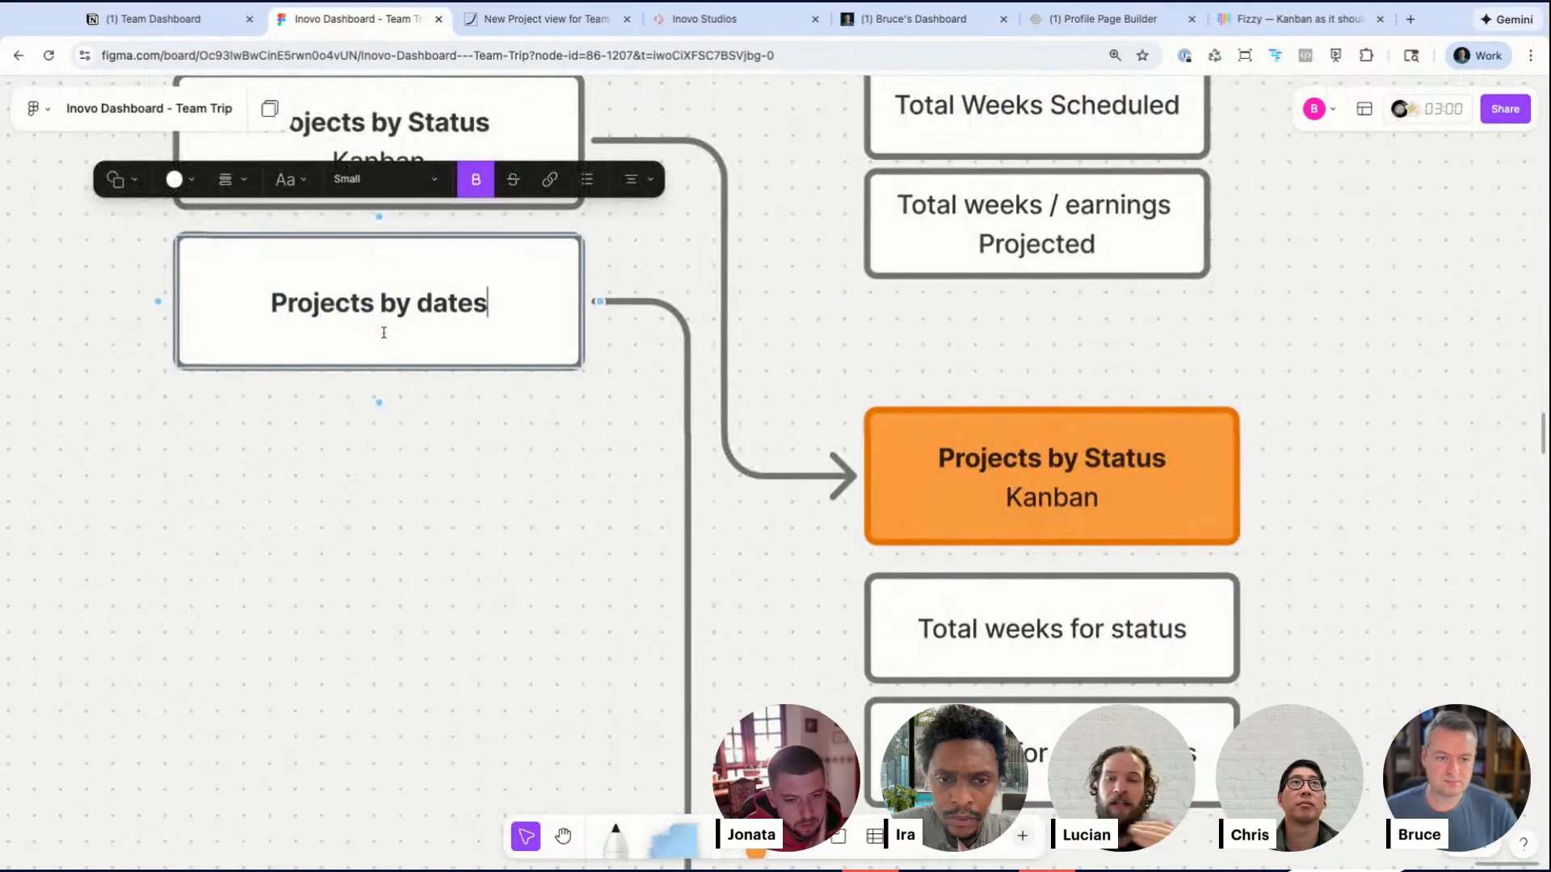
left_click(489, 500)
Step: Close up the gaps between the Projects by Status header and its two boxes
scroll(489, 501, "down", 5)
scroll(489, 502, "down", 5)
scroll(489, 502, "right", 3)
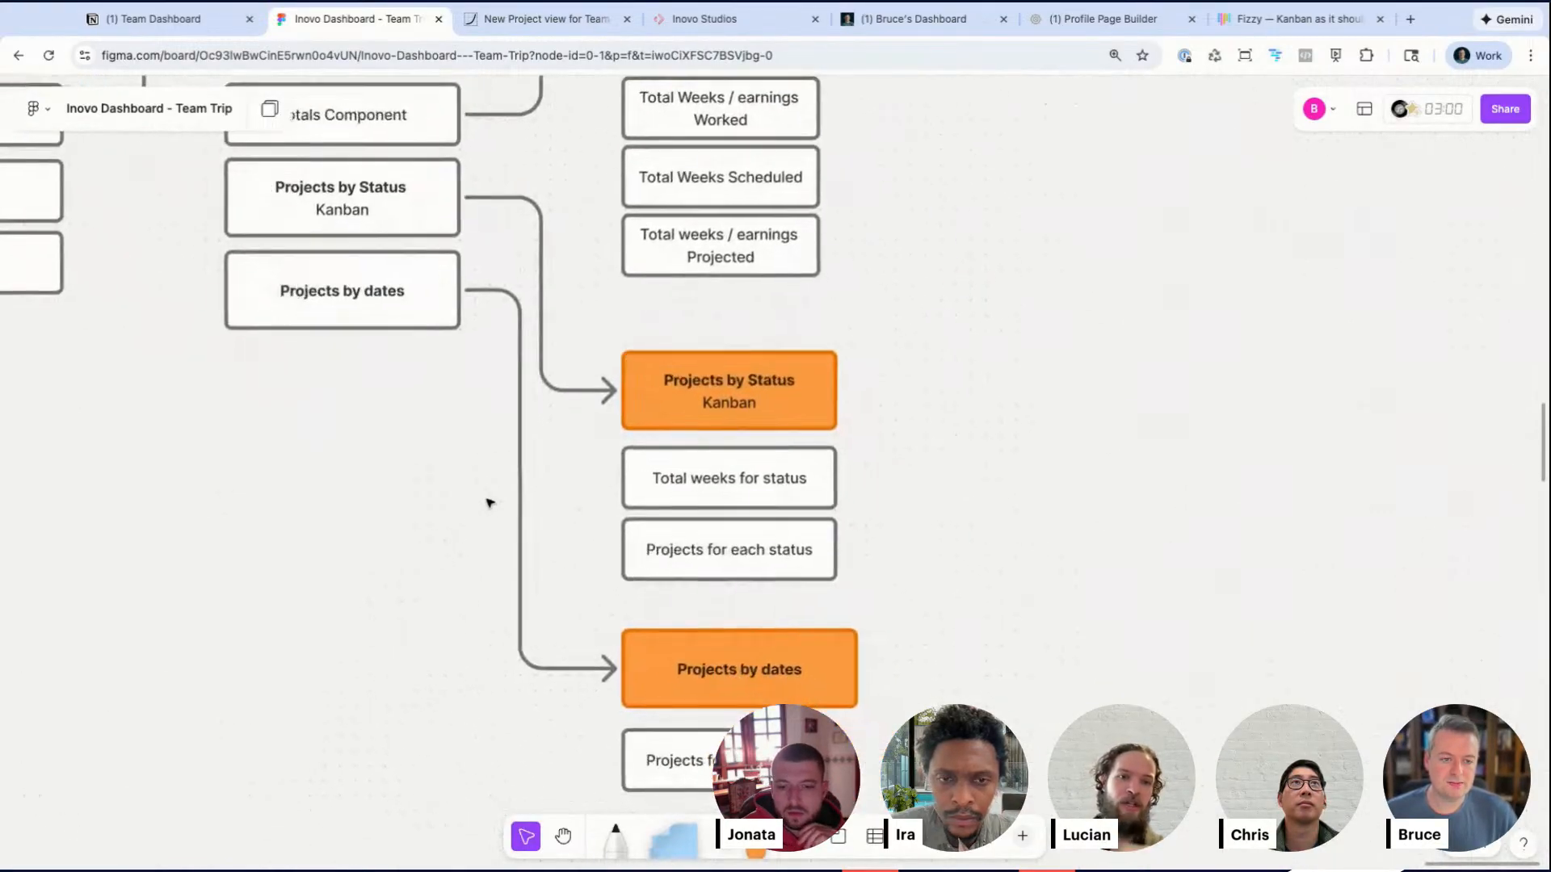
left_click(824, 575)
left_click_drag(831, 572, 811, 572)
left_click_drag(838, 437, 807, 298)
left_click(887, 359)
left_click_drag(691, 236, 708, 456)
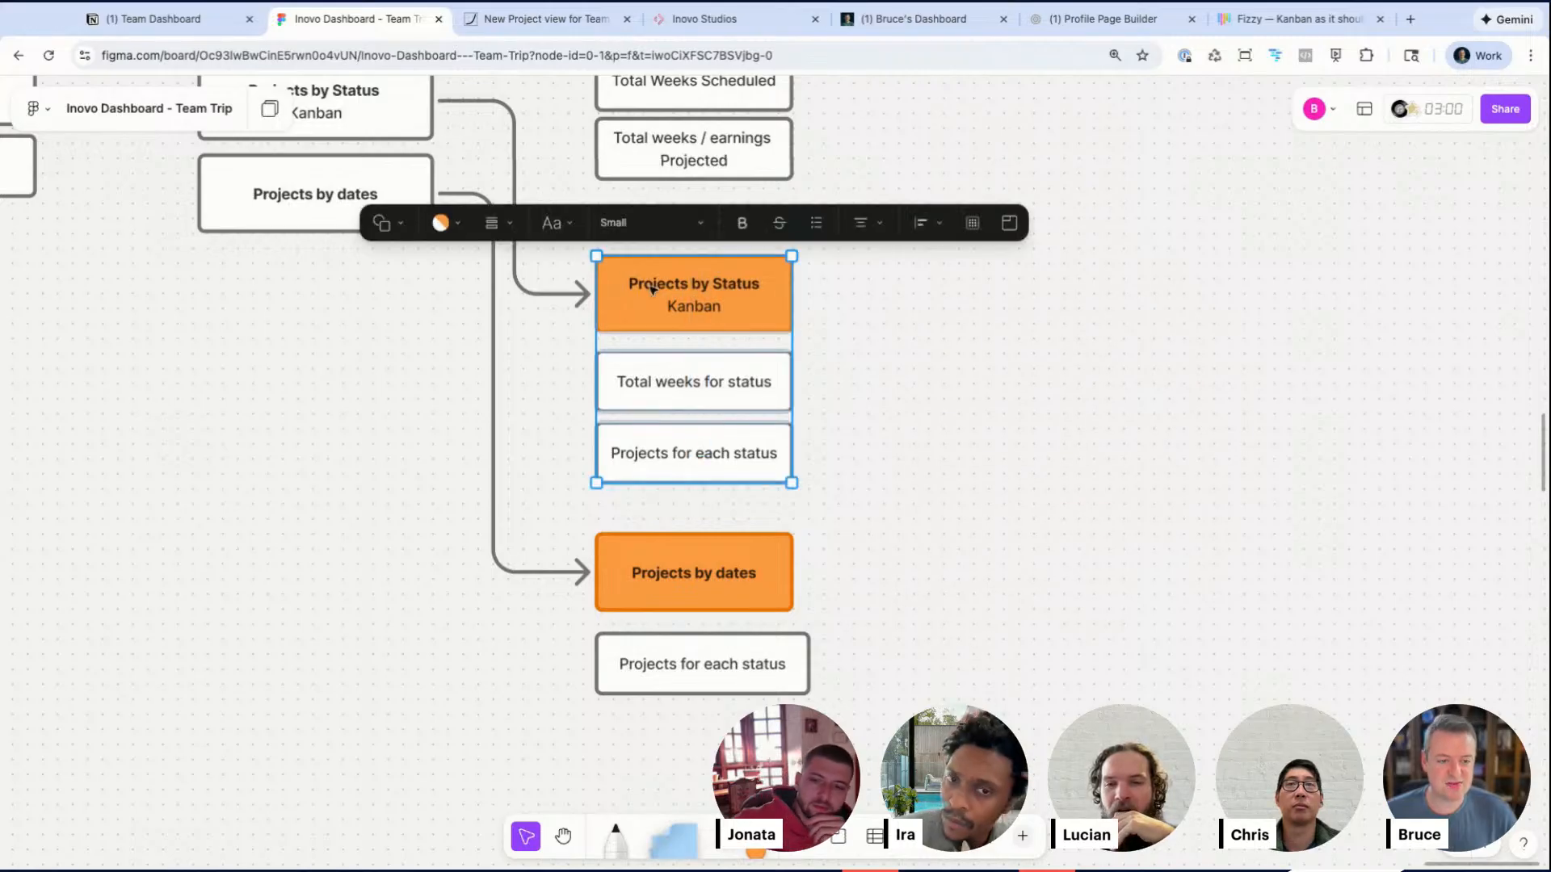
left_click_drag(568, 384, 684, 483)
left_click_drag(716, 400, 716, 391)
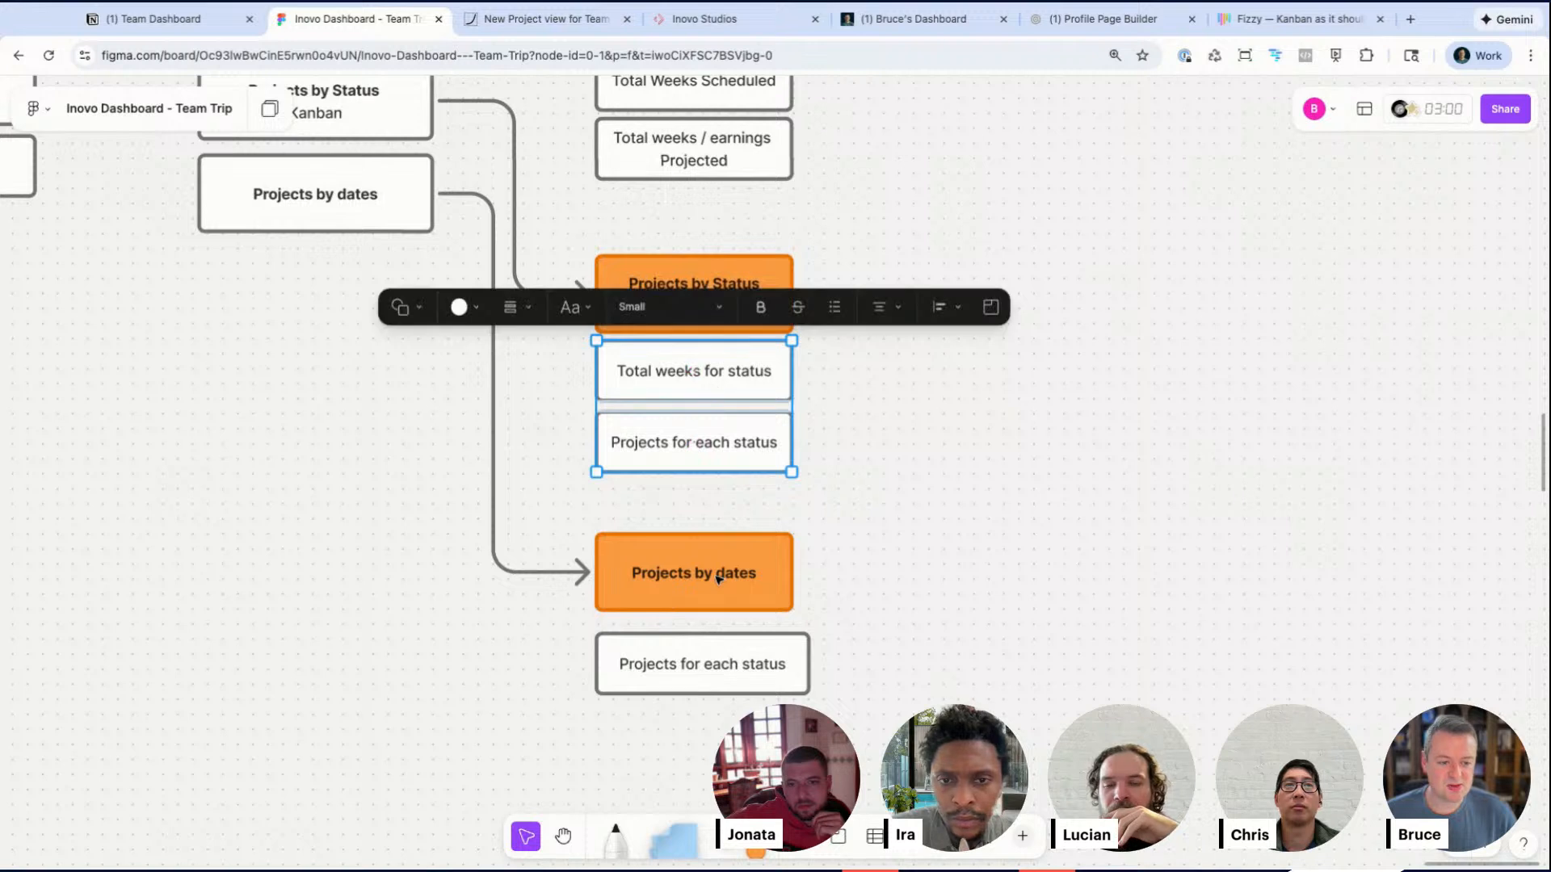
Step: Move the Projects by dates header and its box up into a tight stack and match the box's width
left_click(663, 596)
left_click_drag(665, 613, 664, 597)
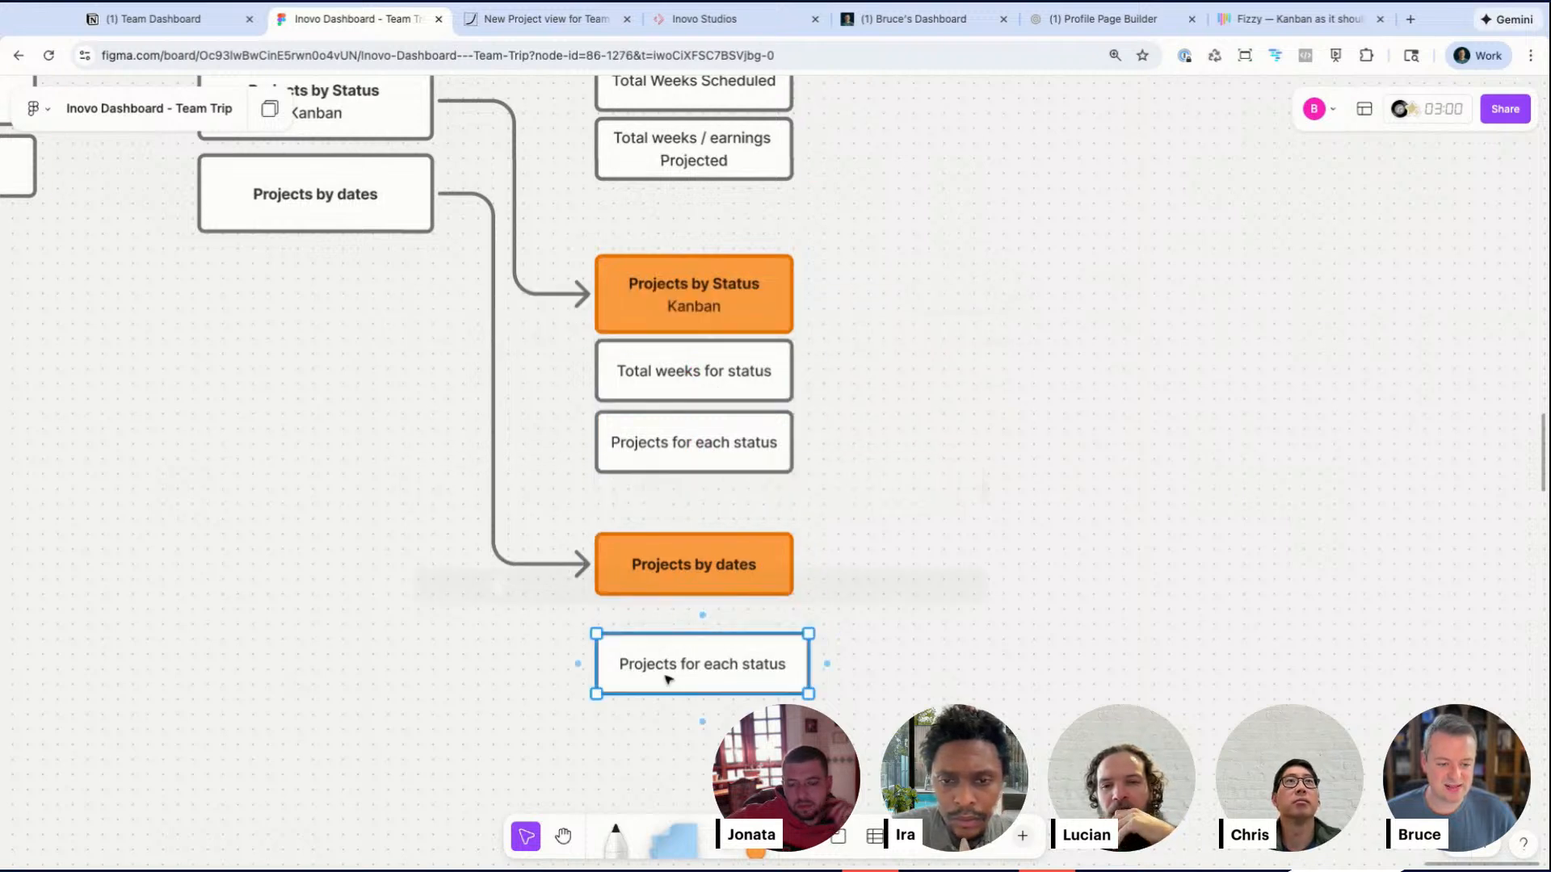
left_click_drag(667, 678, 667, 647)
key("Down")
key("Down")
left_click(322, 207)
left_click(394, 650)
left_click(786, 648)
left_click_drag(810, 639, 792, 640)
left_click(764, 686)
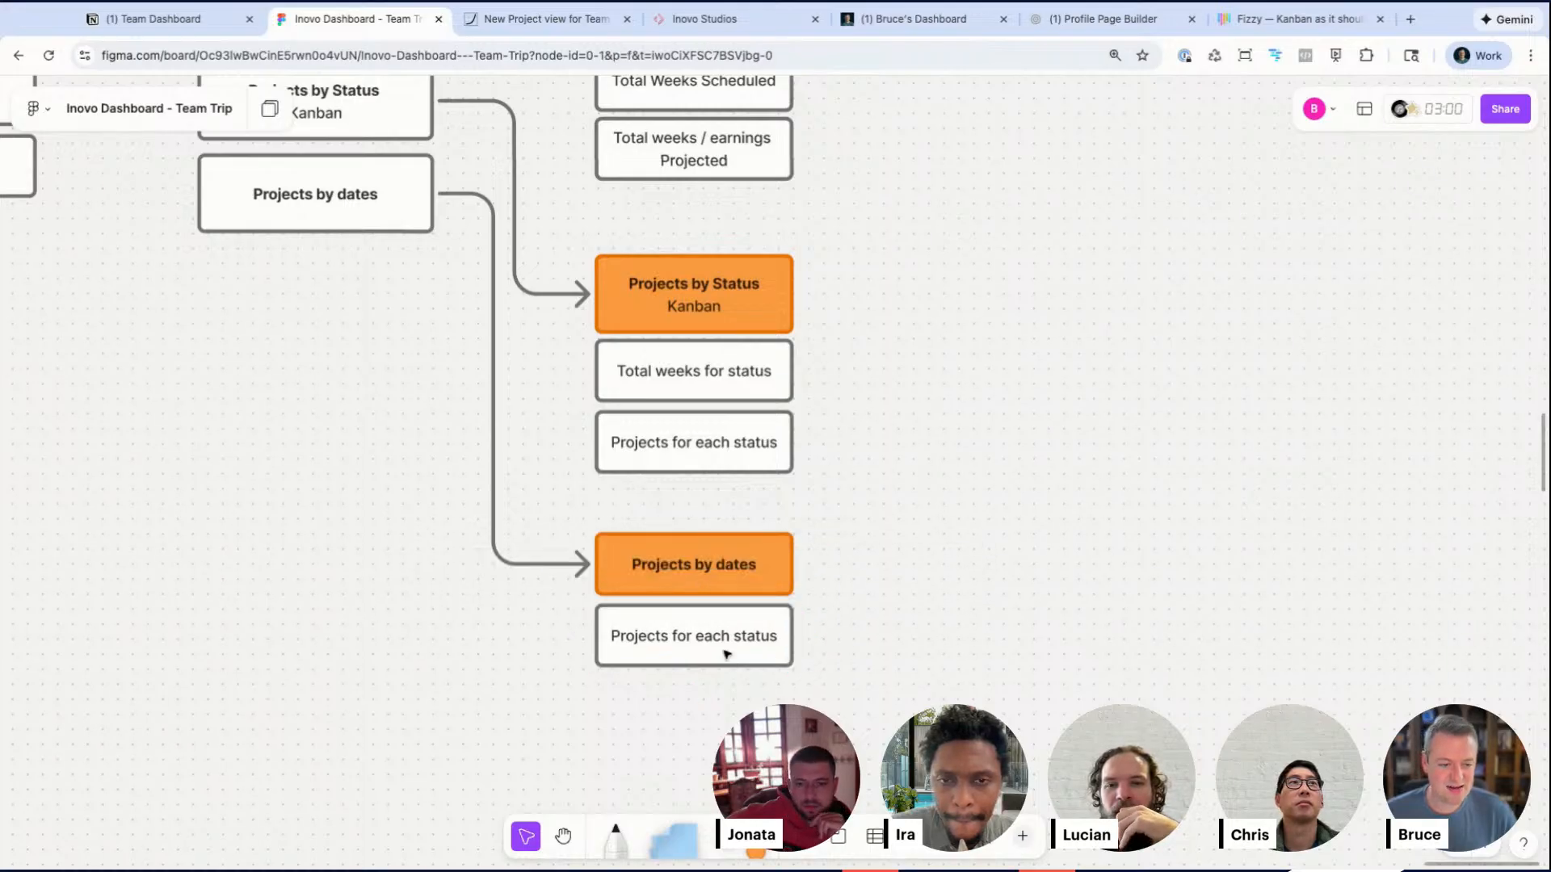
Step: Duplicate the Total weeks for status box below the dates stack and rename it Total weeks for month
double_click(723, 641)
left_click(860, 747)
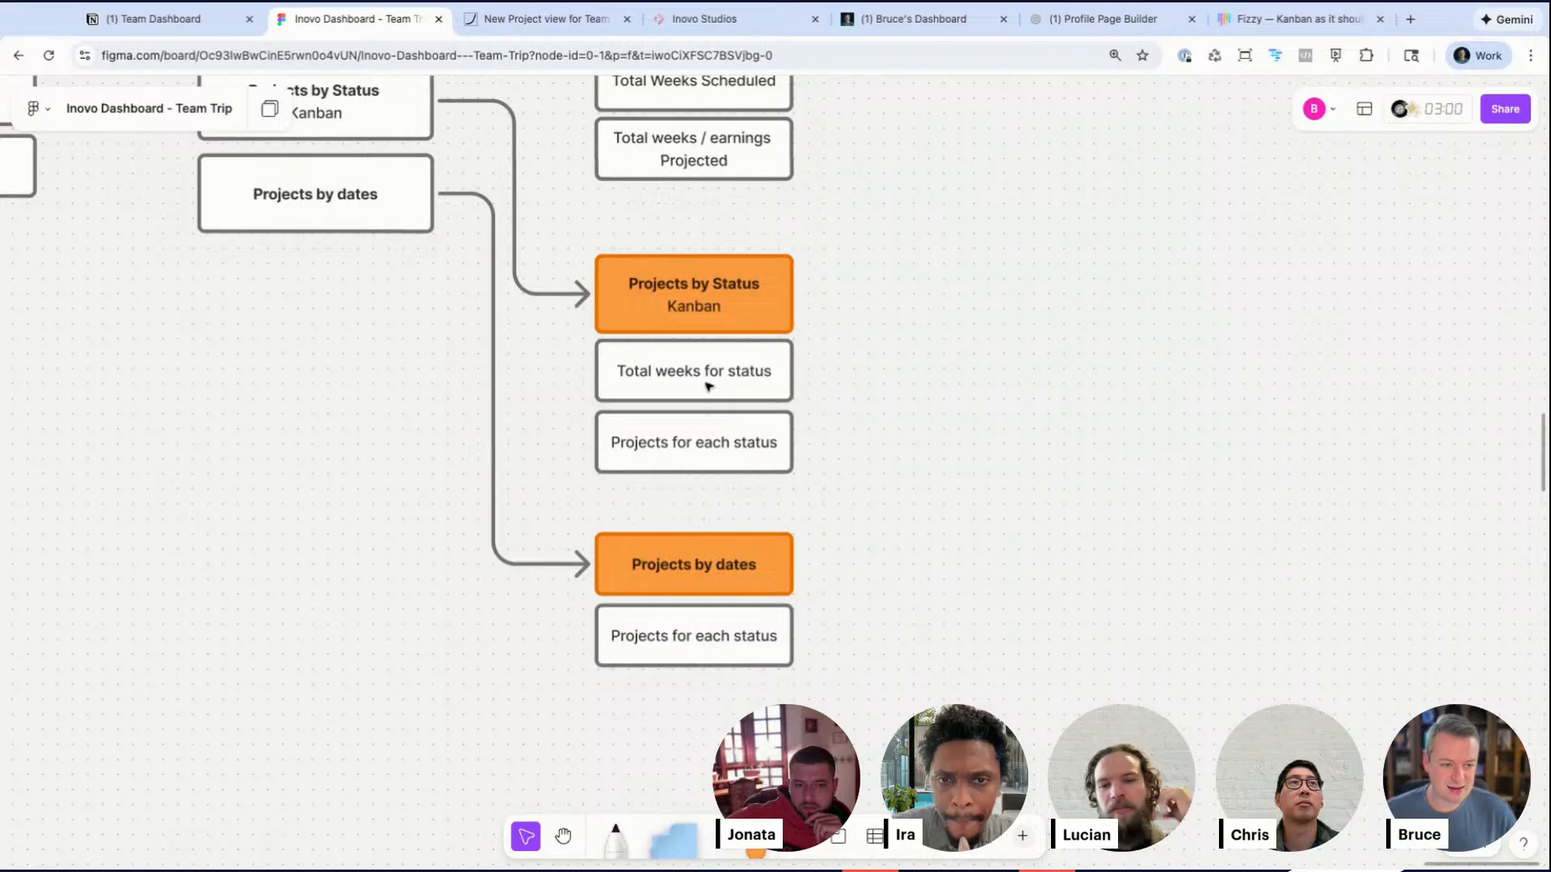
left_click_drag(706, 382, 810, 711)
double_click(701, 716)
triple_click(702, 718)
left_click(714, 708)
type("fo")
left_click(816, 731)
scroll(816, 731, "down", 3)
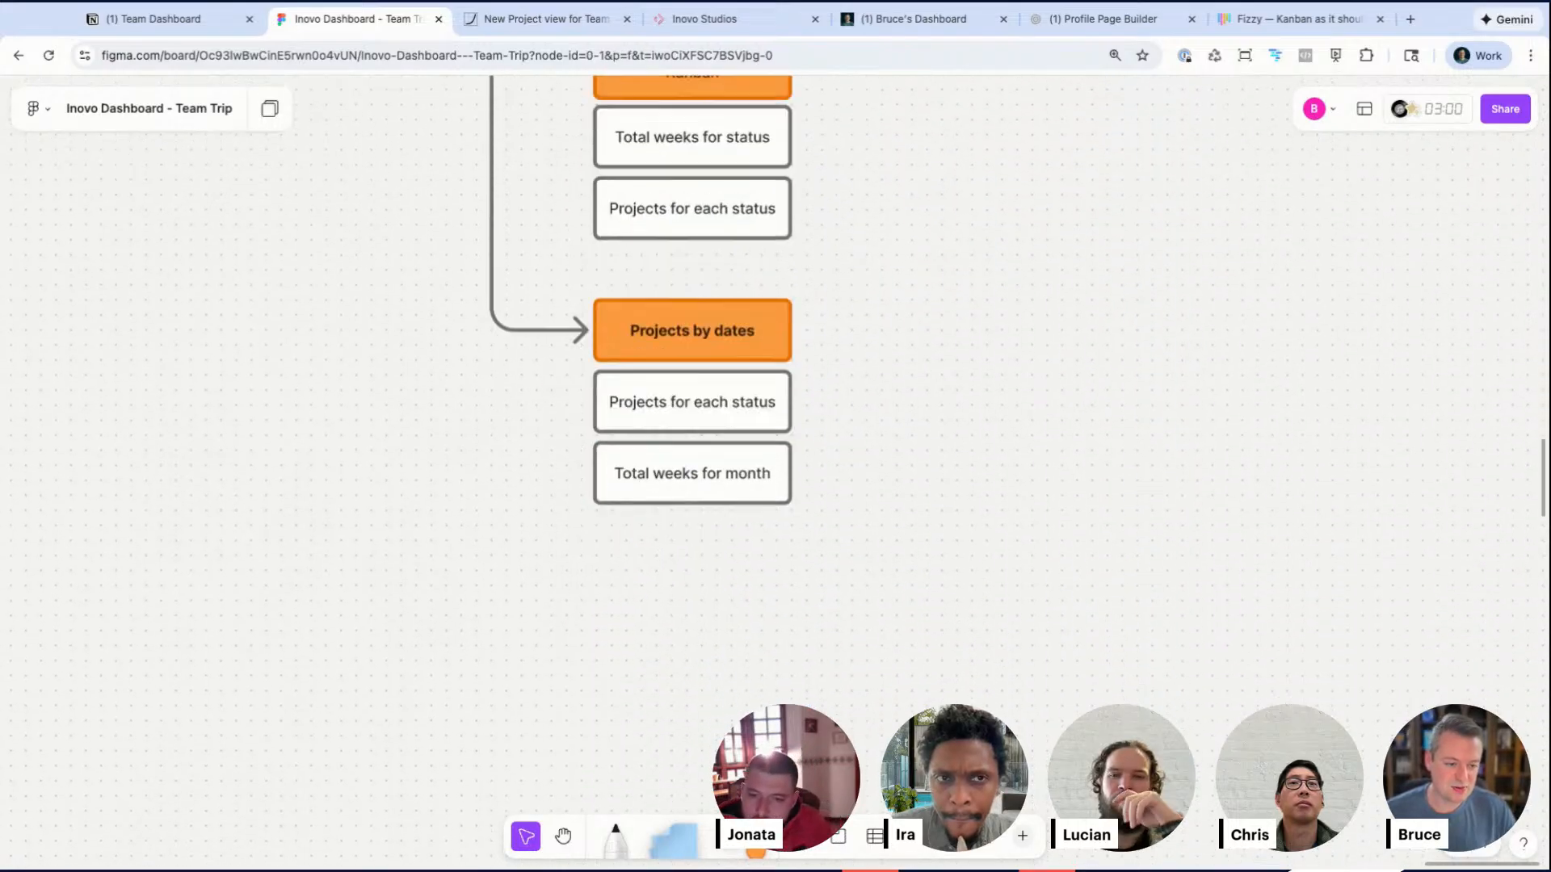
Step: Duplicate the Total weeks for month box below it and change its text to Proj
left_click_drag(700, 482, 705, 550)
double_click(705, 550)
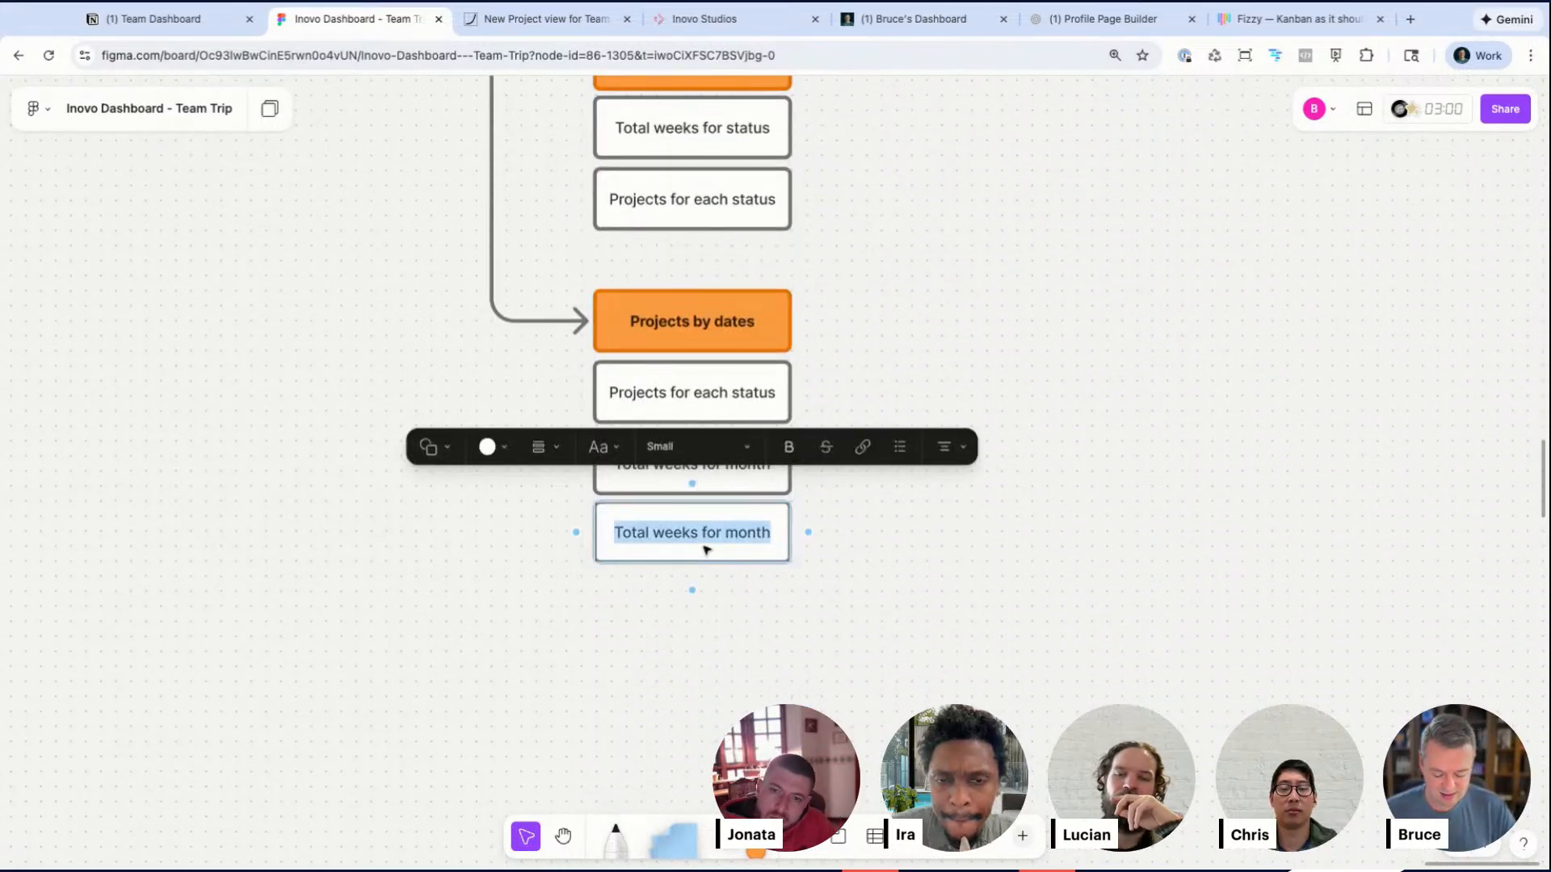
type("Proj")
left_click(824, 592)
scroll(824, 592, "left", 3)
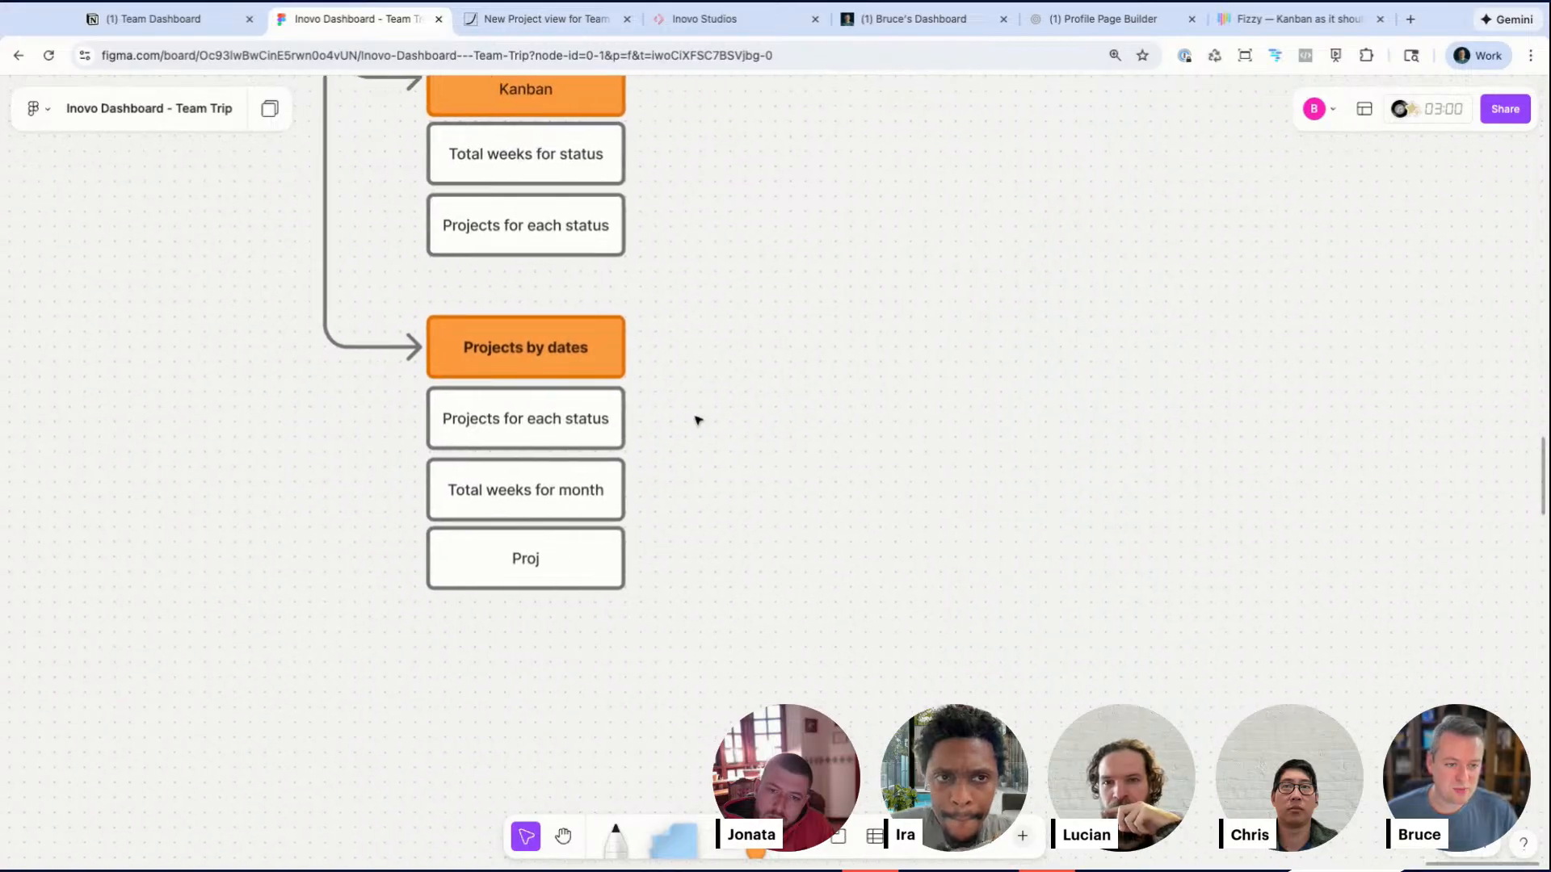
Step: Duplicate the Projects by dates header and first box to the right and retitle the header Project Card
left_click_drag(680, 348, 889, 363)
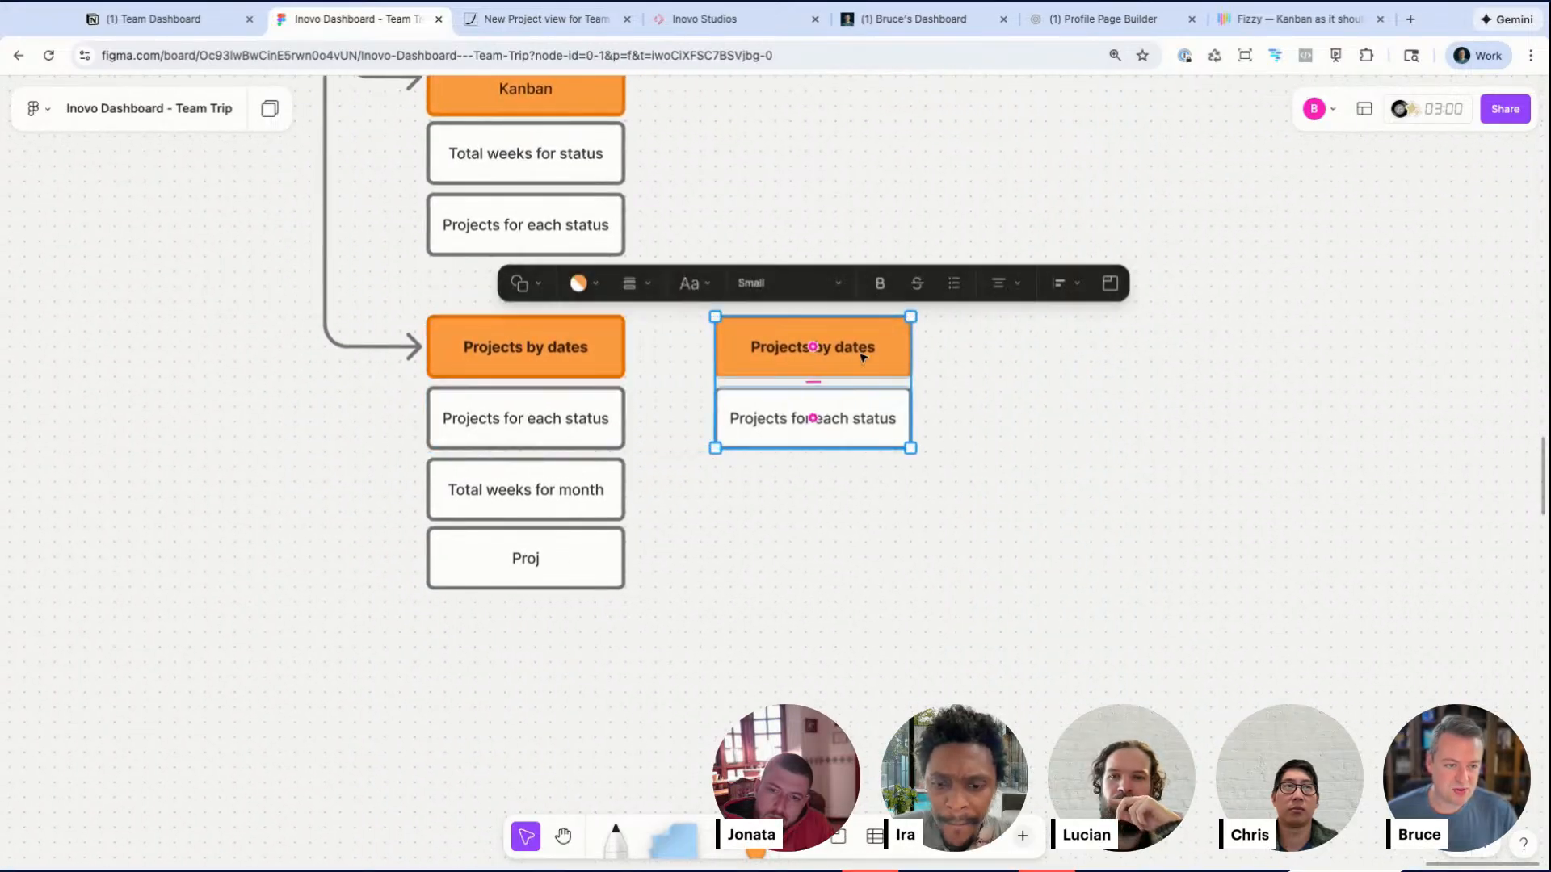
double_click(842, 347)
type("Project")
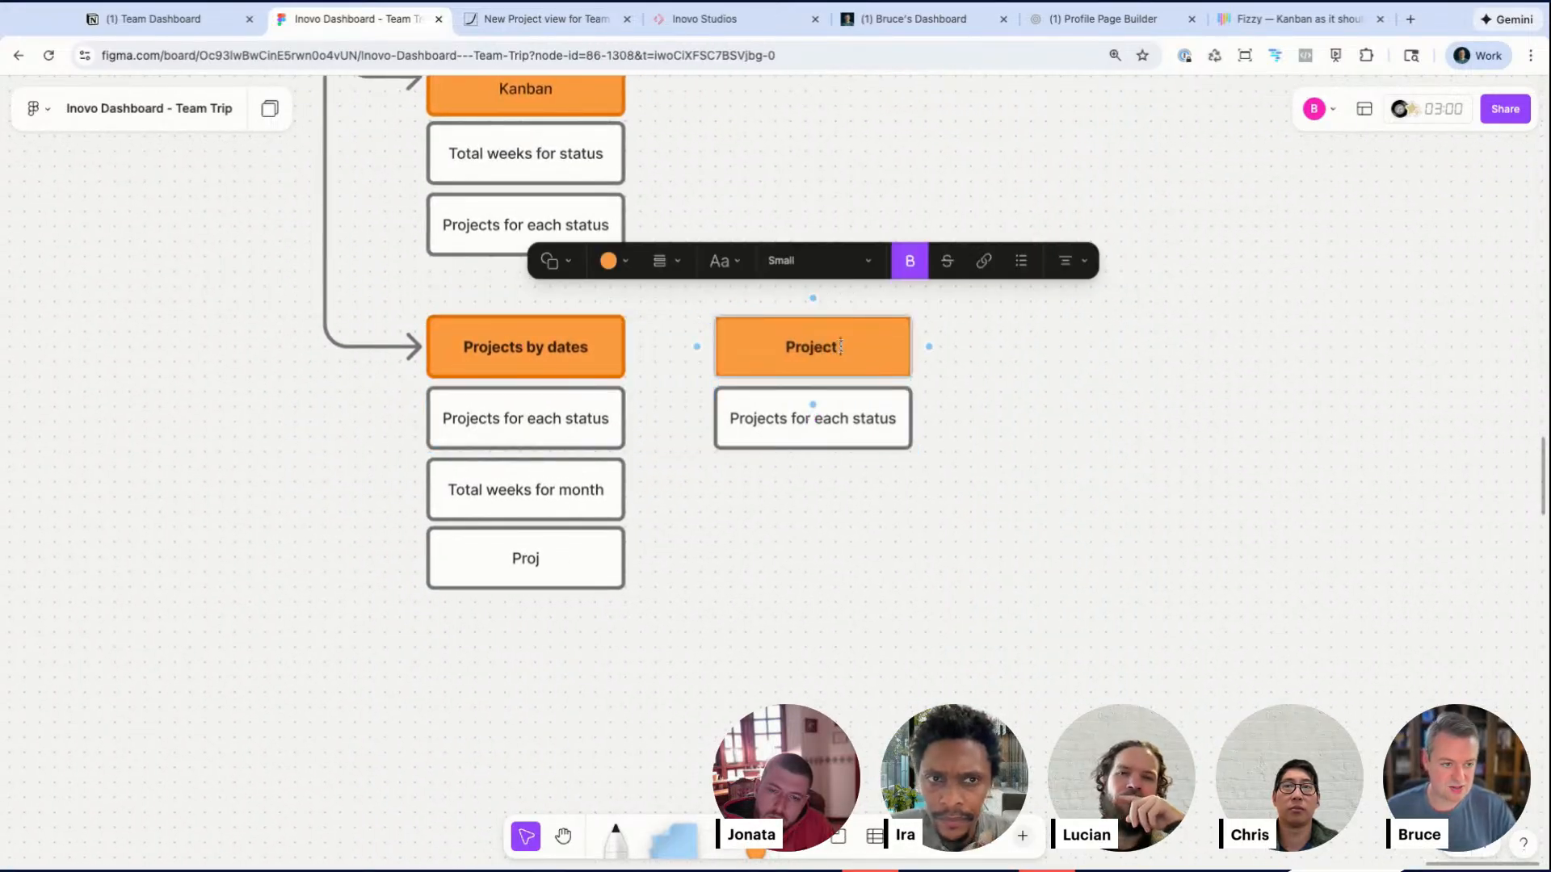
Step: Rename the box under the Project Card header to Title
scroll(860, 394, "up", 5, "ctrl")
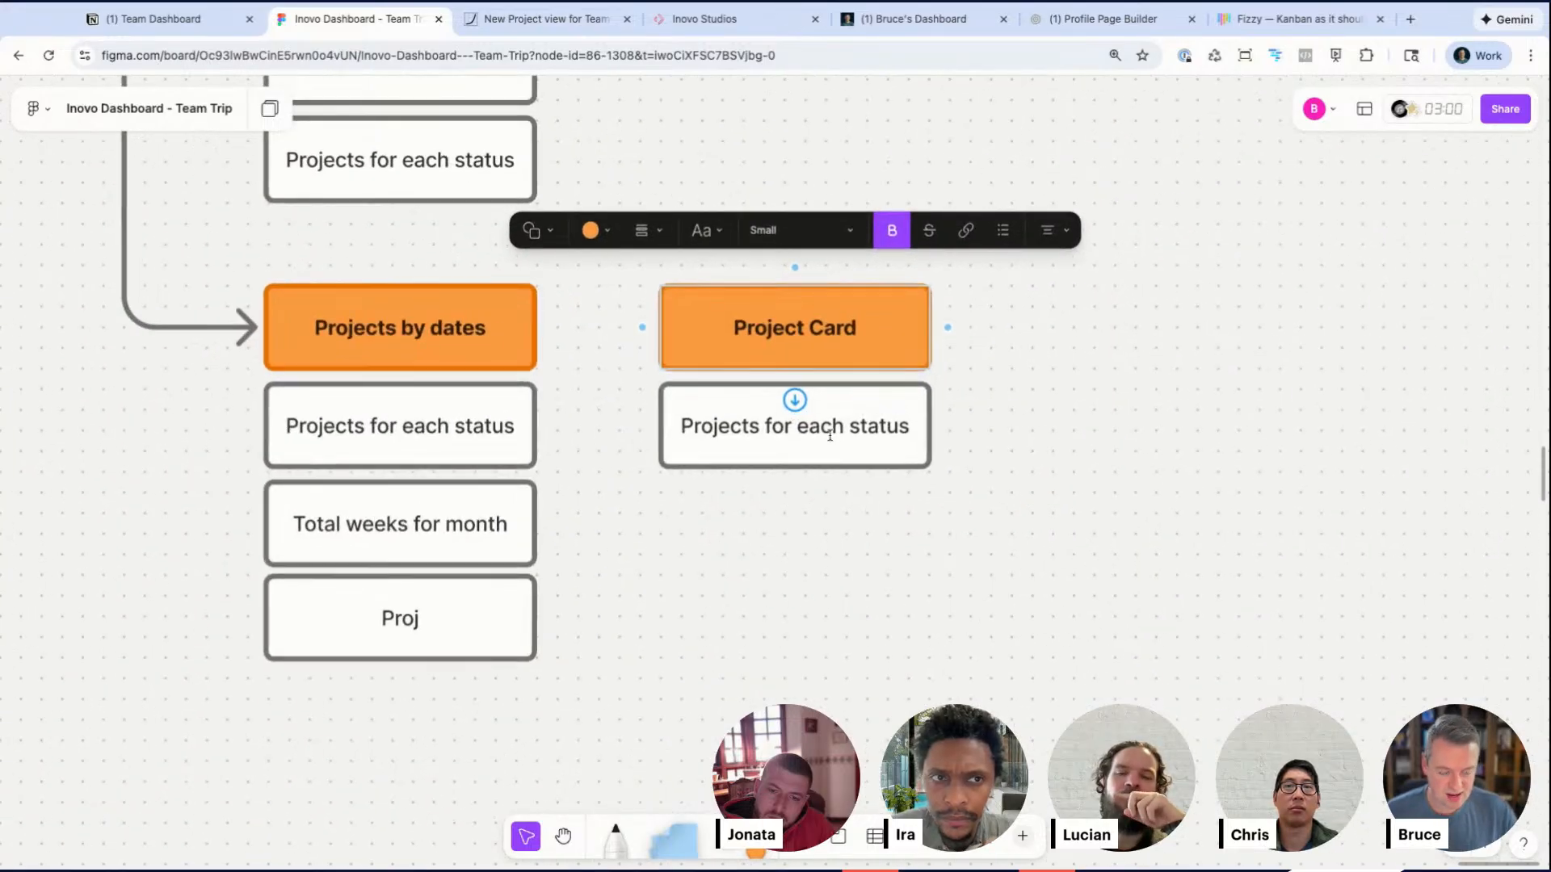
double_click(830, 433)
type("Title")
key("Escape")
Step: Duplicate the Title box below it and set its text to actual hrs / total hrs
left_click_drag(827, 453, 790, 527, "alt")
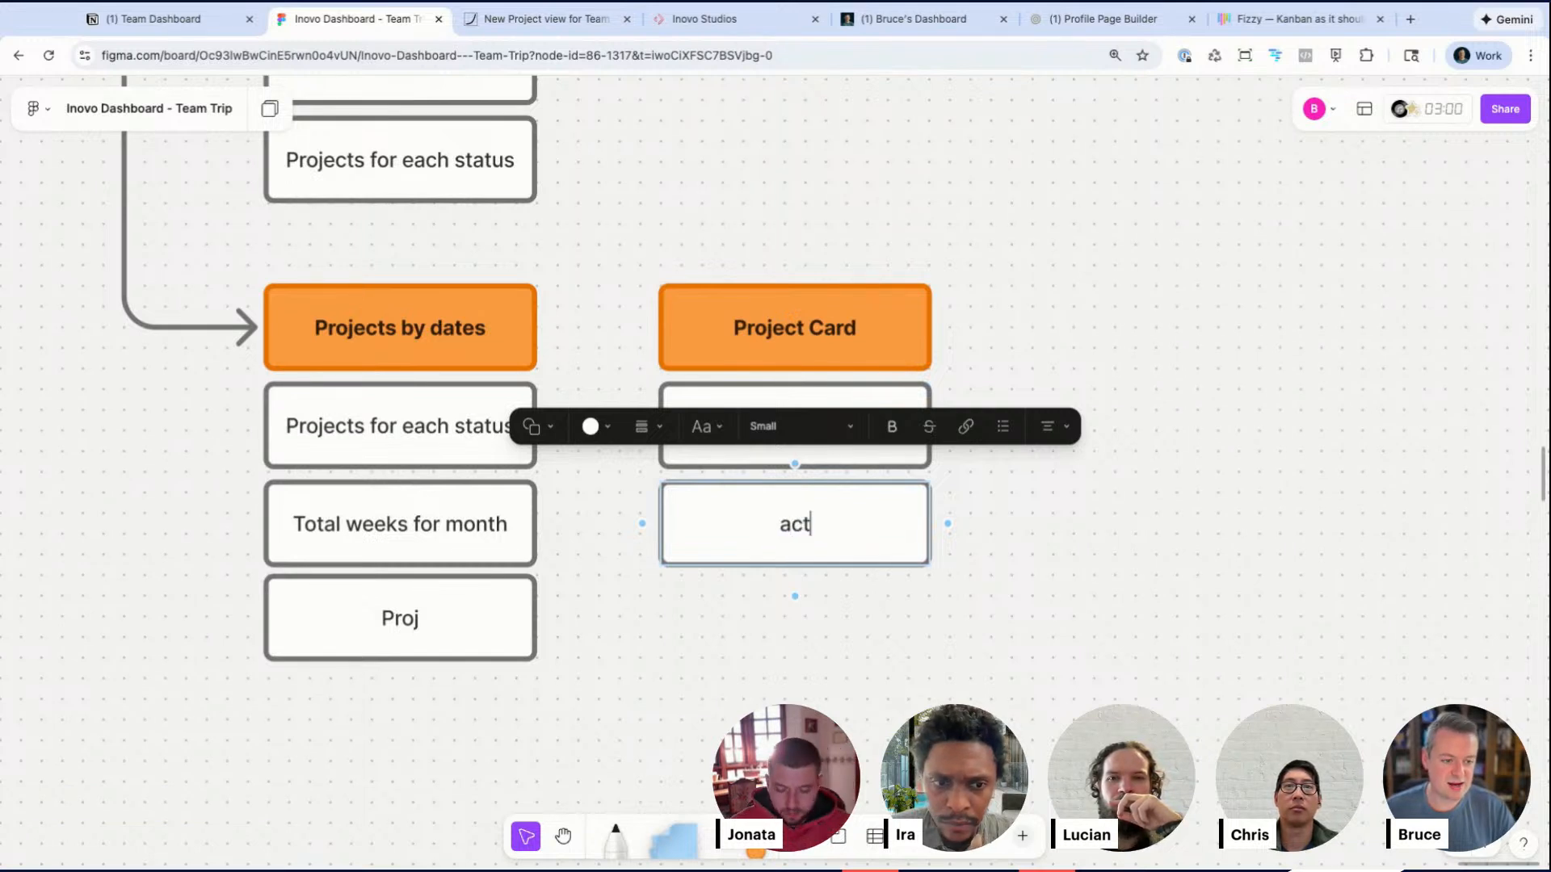
type("total hrs")
key("Escape")
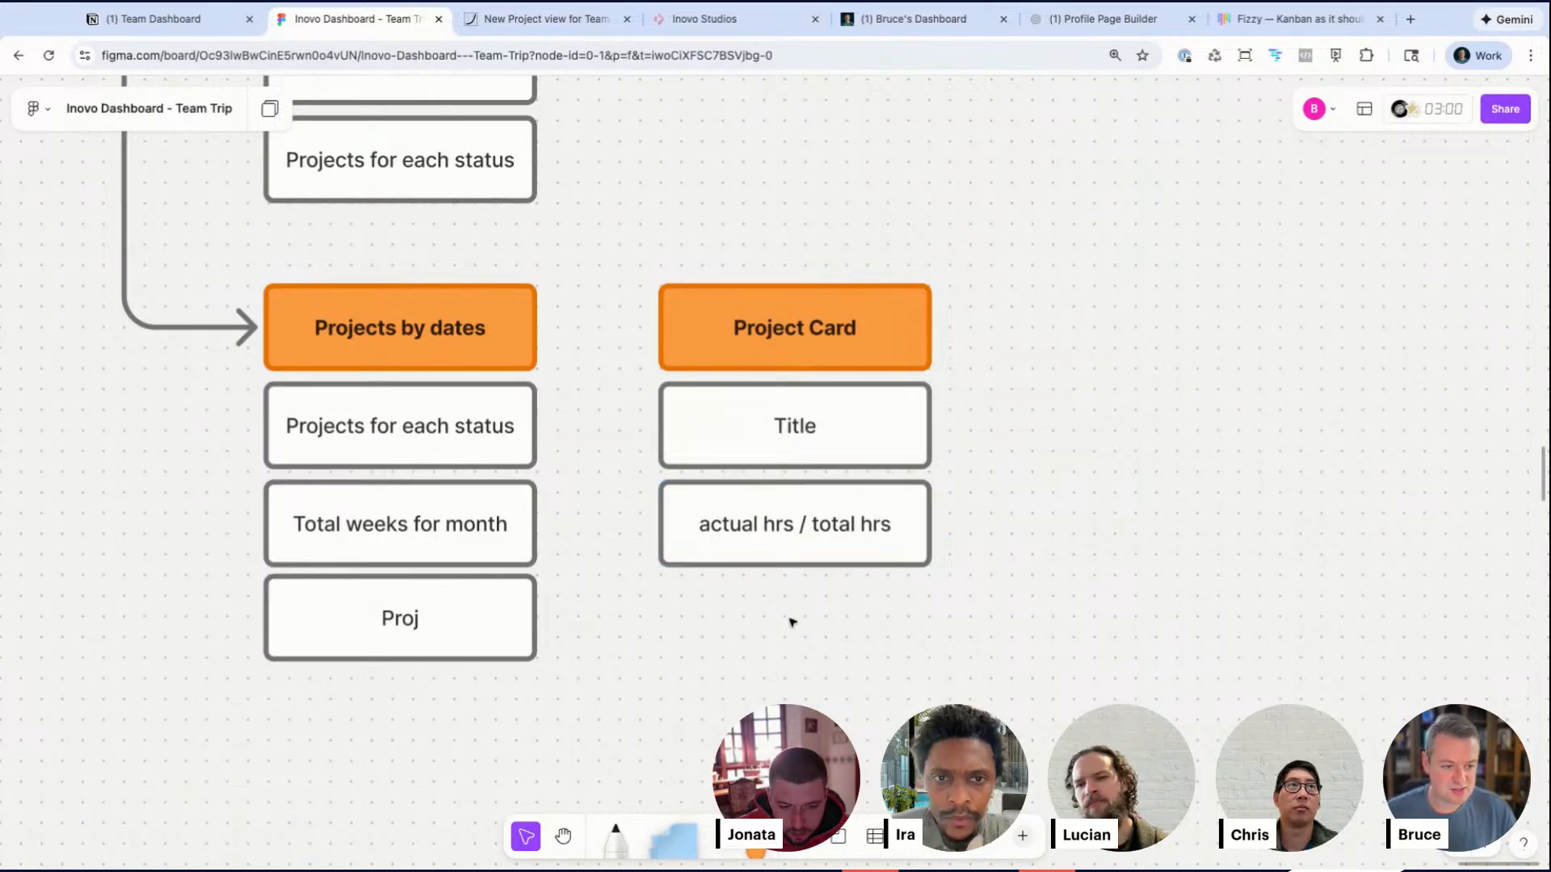
Step: Duplicate the hours box below it and set its text to Scheduled dates
left_click_drag(792, 519, 783, 623, "alt")
double_click(786, 636)
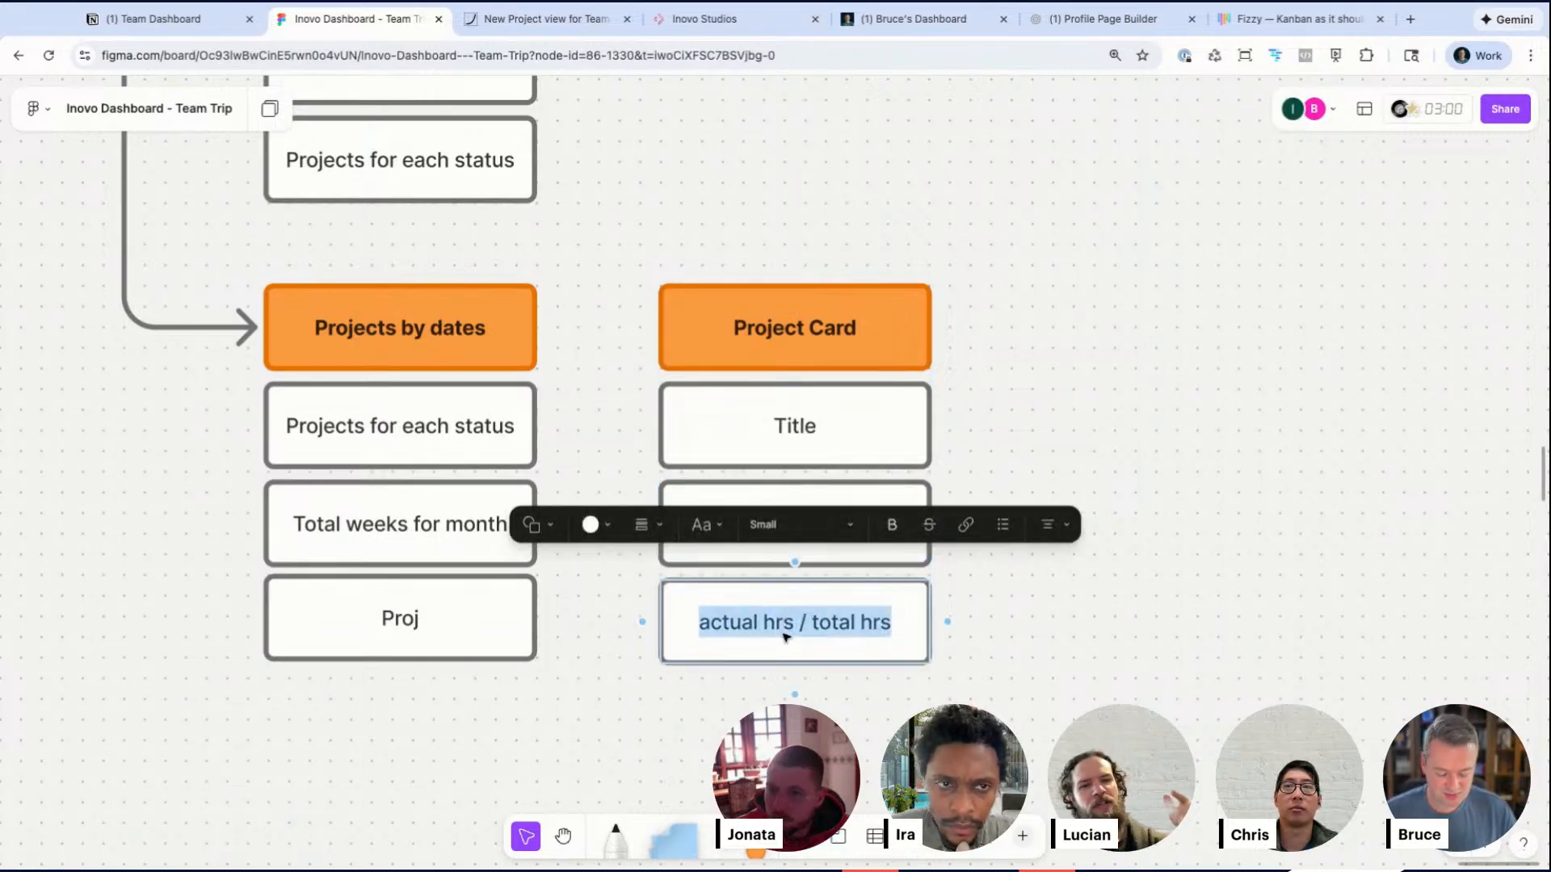
type("Scheduled dates")
Step: Move the Project Card stack farther right and align the boxes in both the dates and card stacks
left_click_drag(854, 682, 948, 332)
left_click(611, 501)
left_click_drag(381, 730, 412, 349)
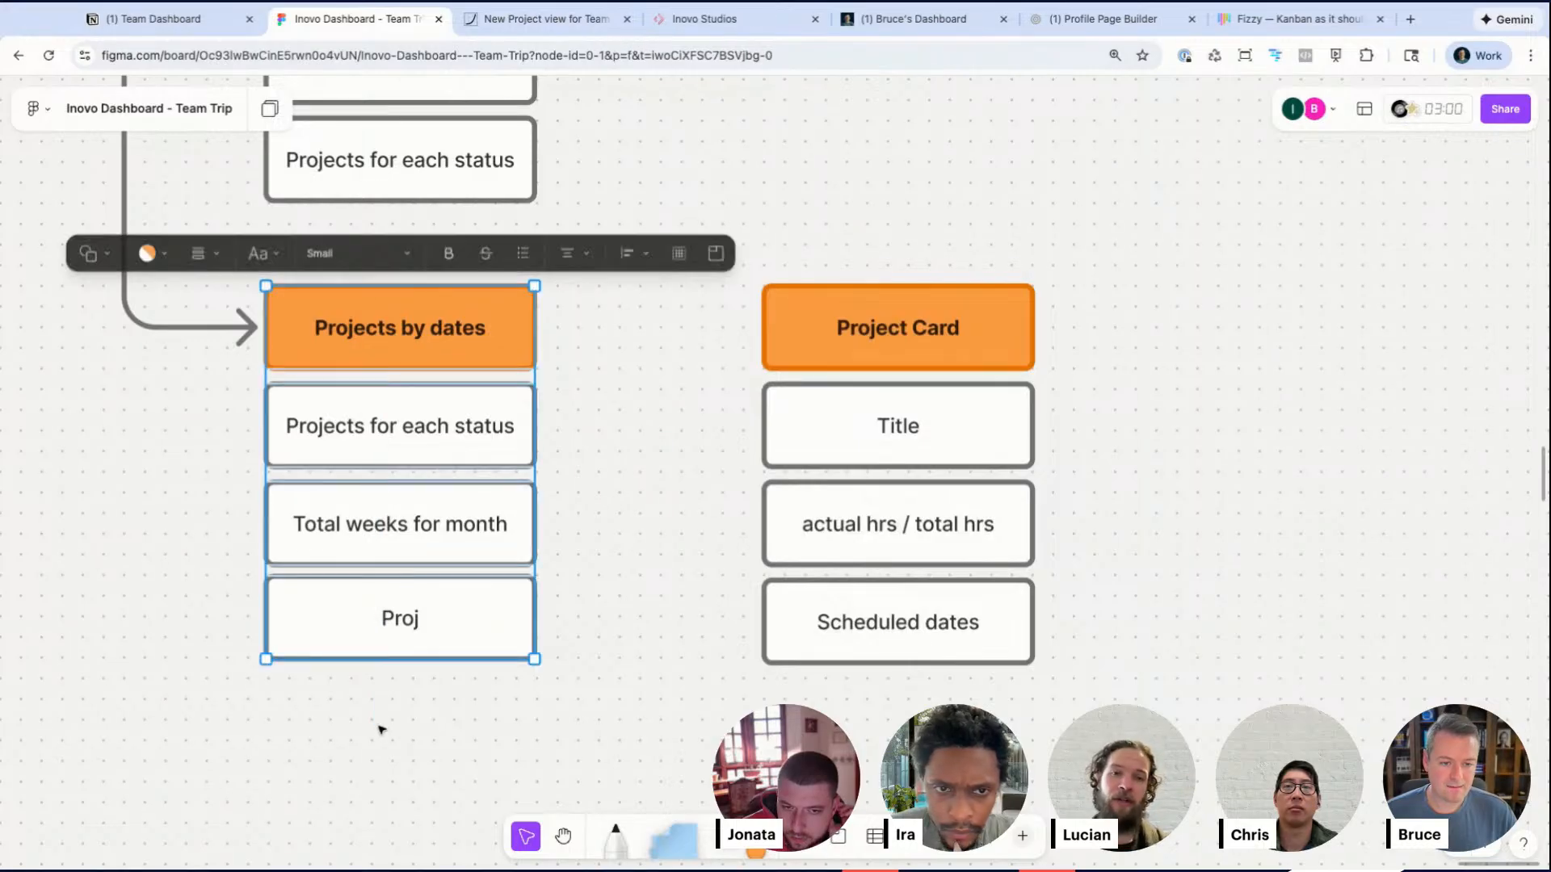
left_click(680, 255)
left_click(622, 435)
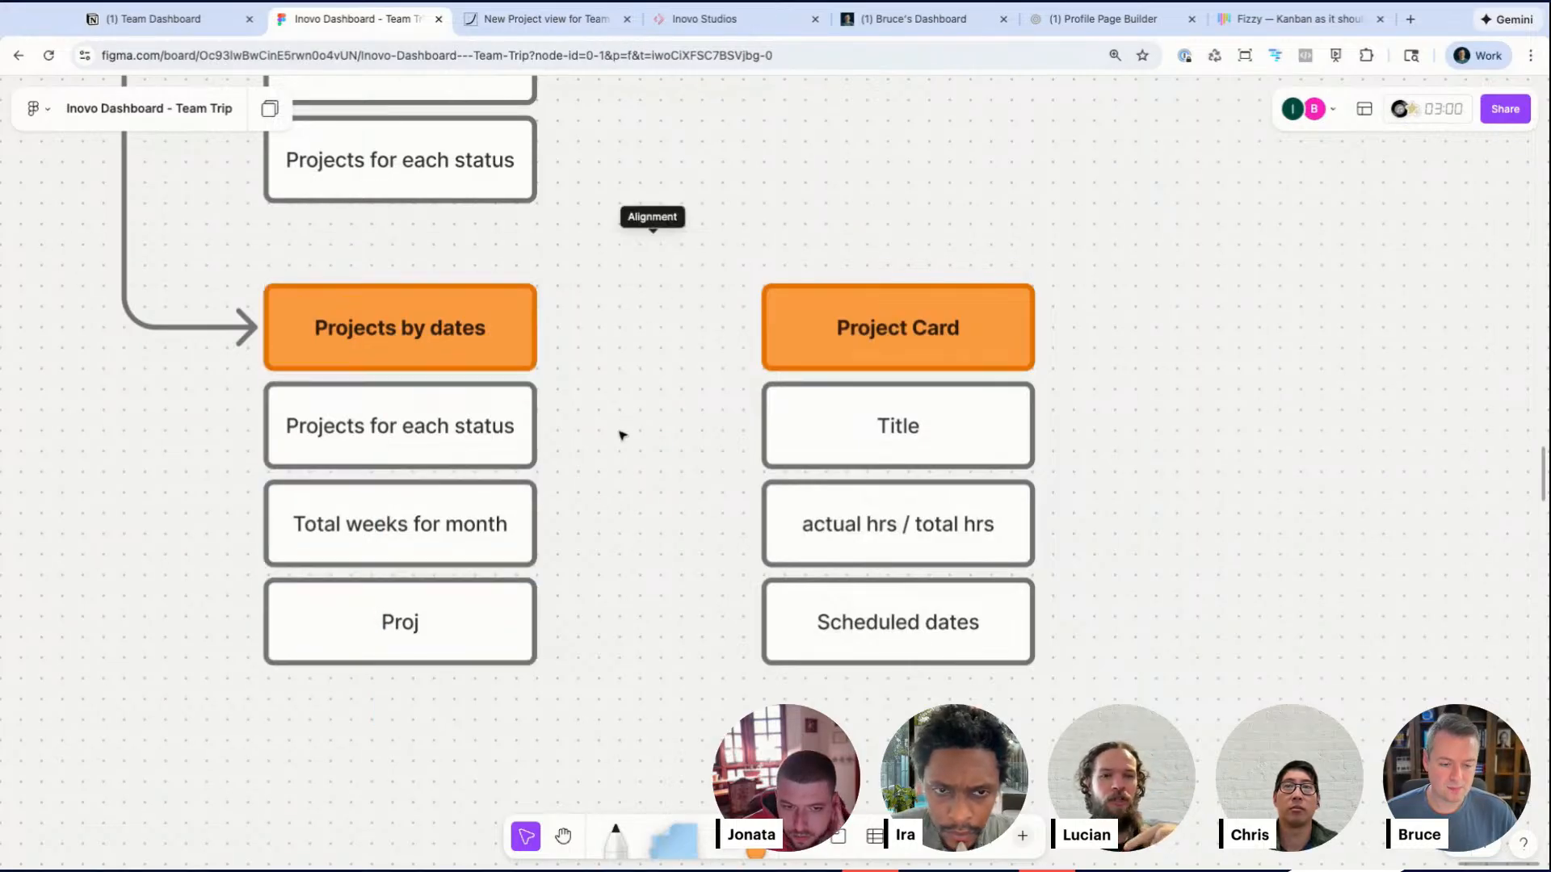
left_click_drag(691, 317, 814, 610)
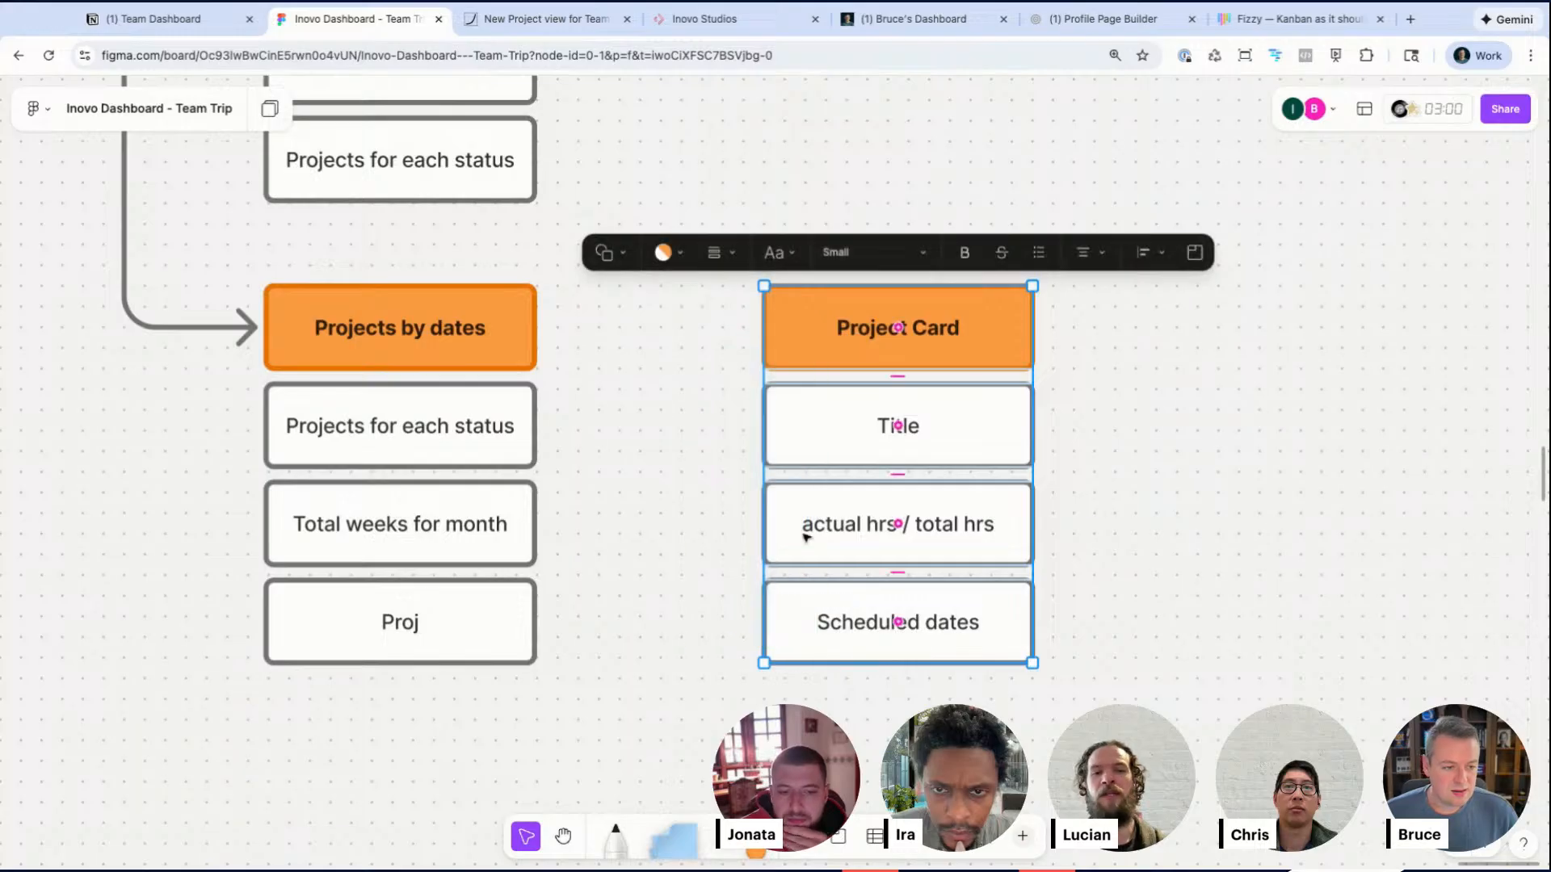
left_click(691, 449)
left_click(481, 436)
Step: Connect the first box under Projects by dates to the Project Card header with an arrow and rename it Project card
left_click_drag(550, 426, 764, 327)
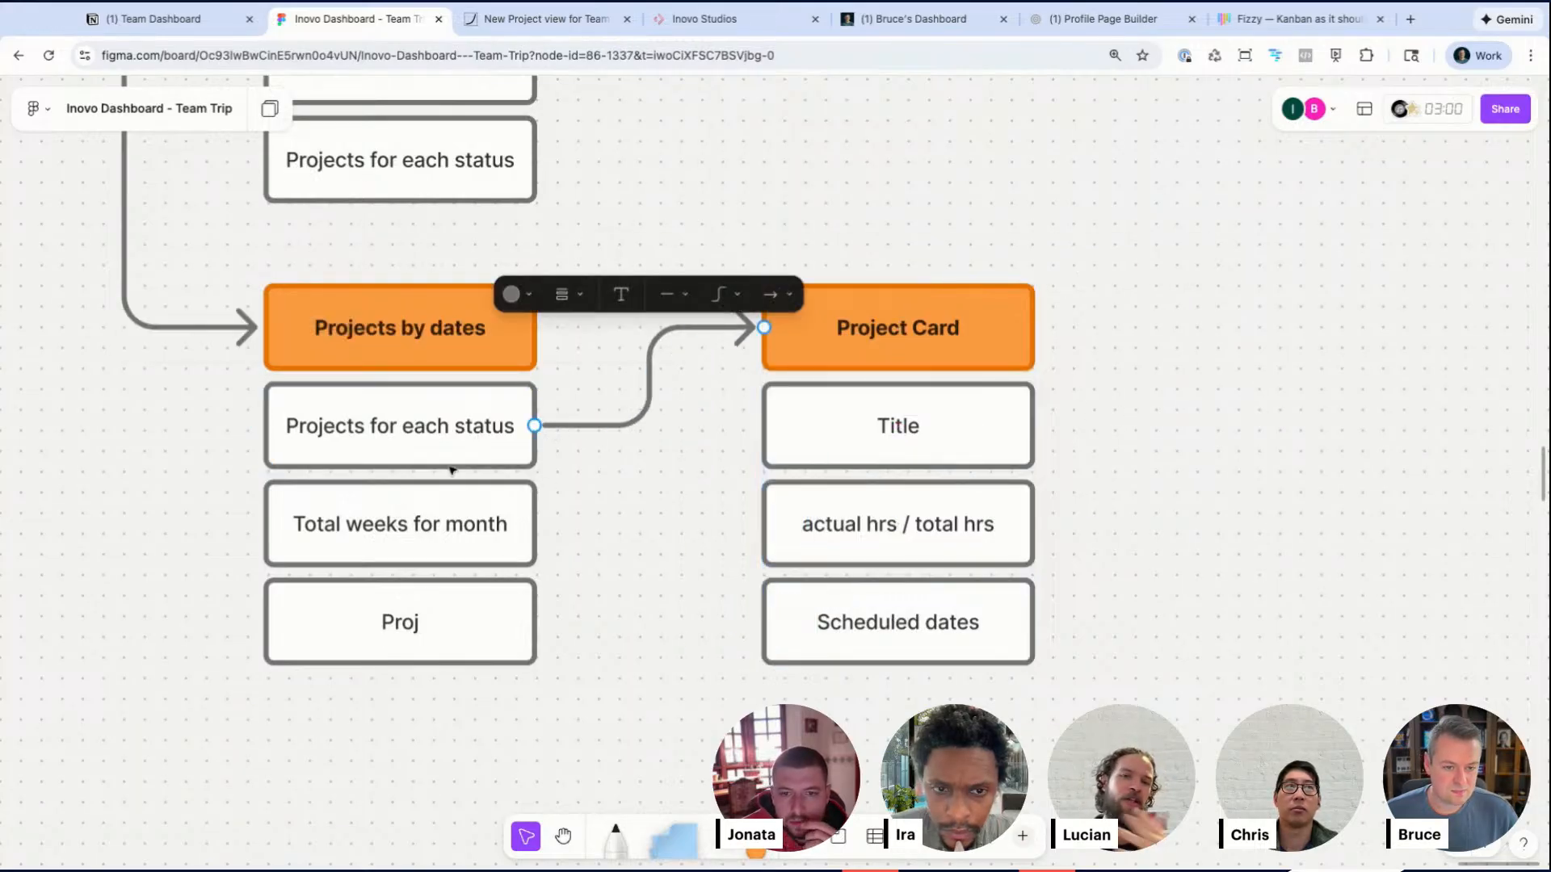
double_click(363, 429)
left_click_drag(353, 426, 693, 426)
type("car")
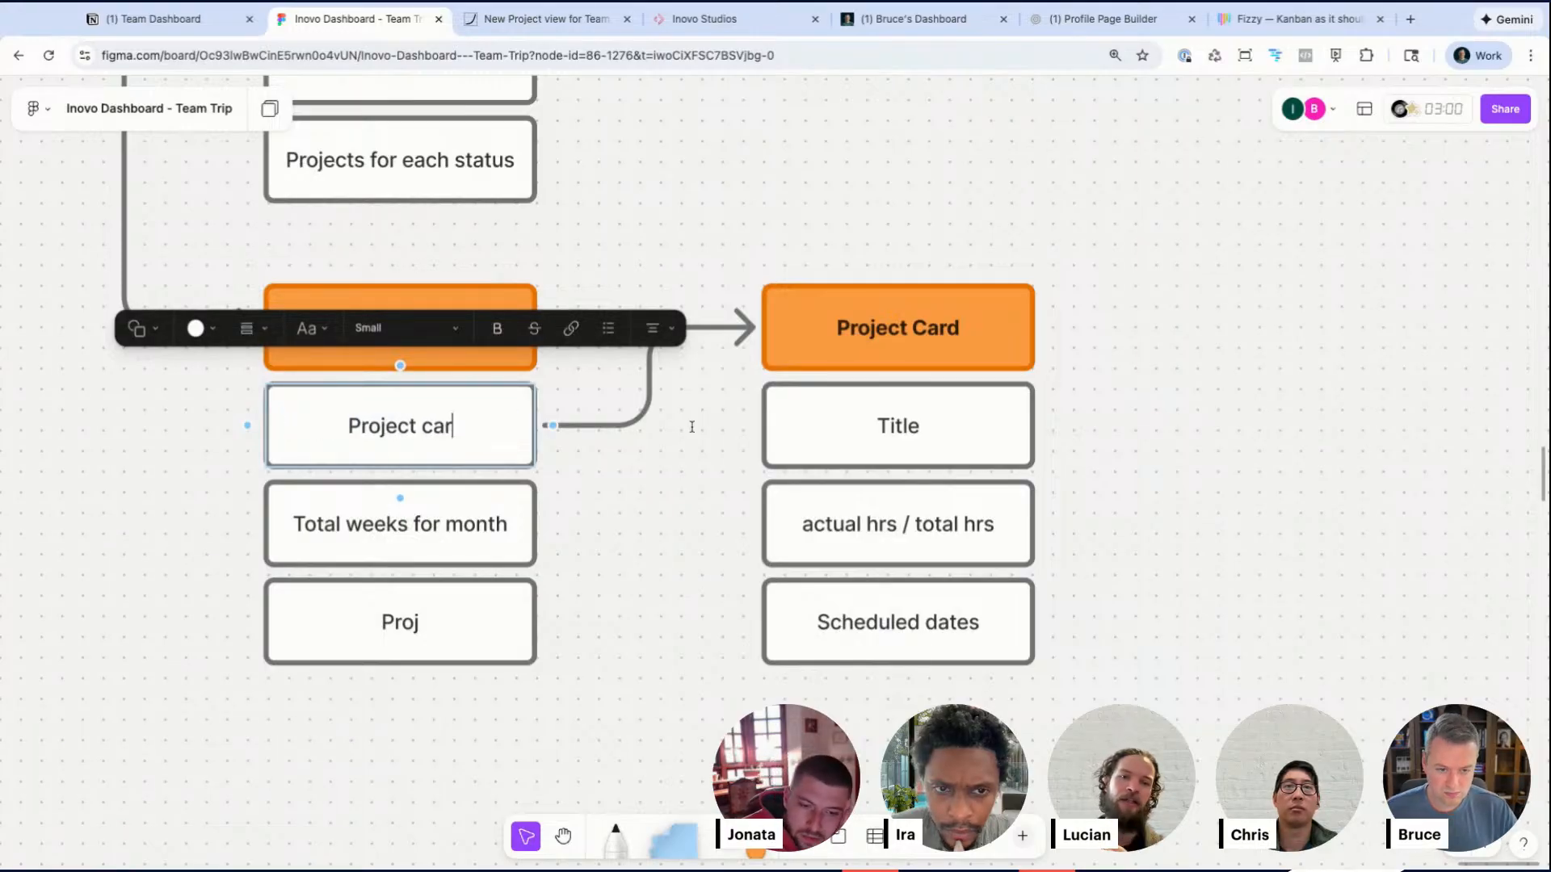
type("d")
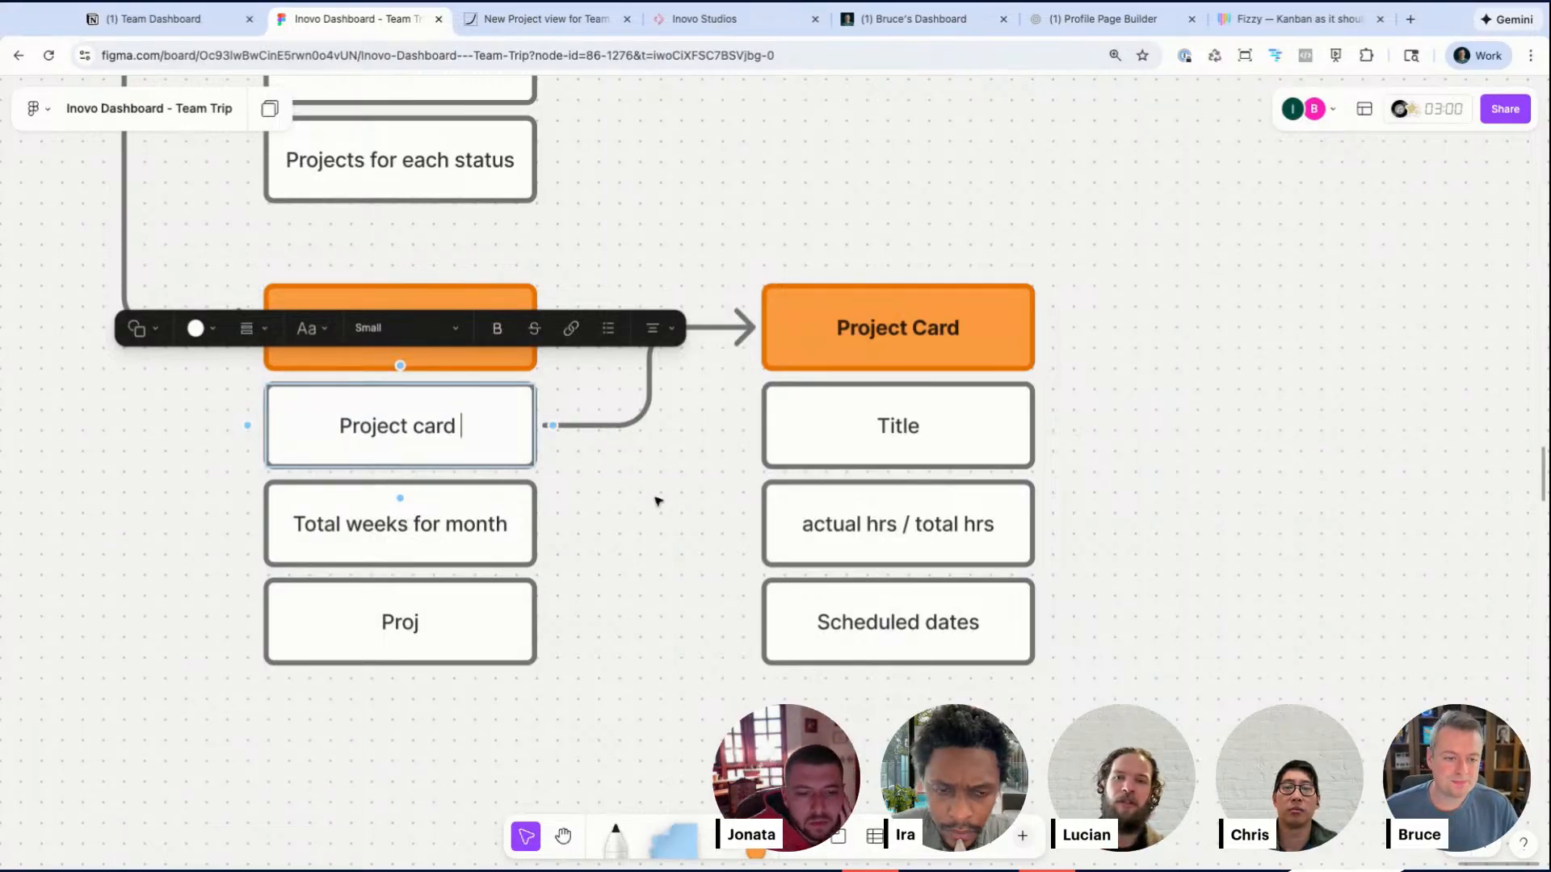
left_click(662, 498)
Step: Duplicate the Scheduled dates box below it and set its text to Appetite weeks
scroll(658, 500, "right", 3)
left_click(770, 607)
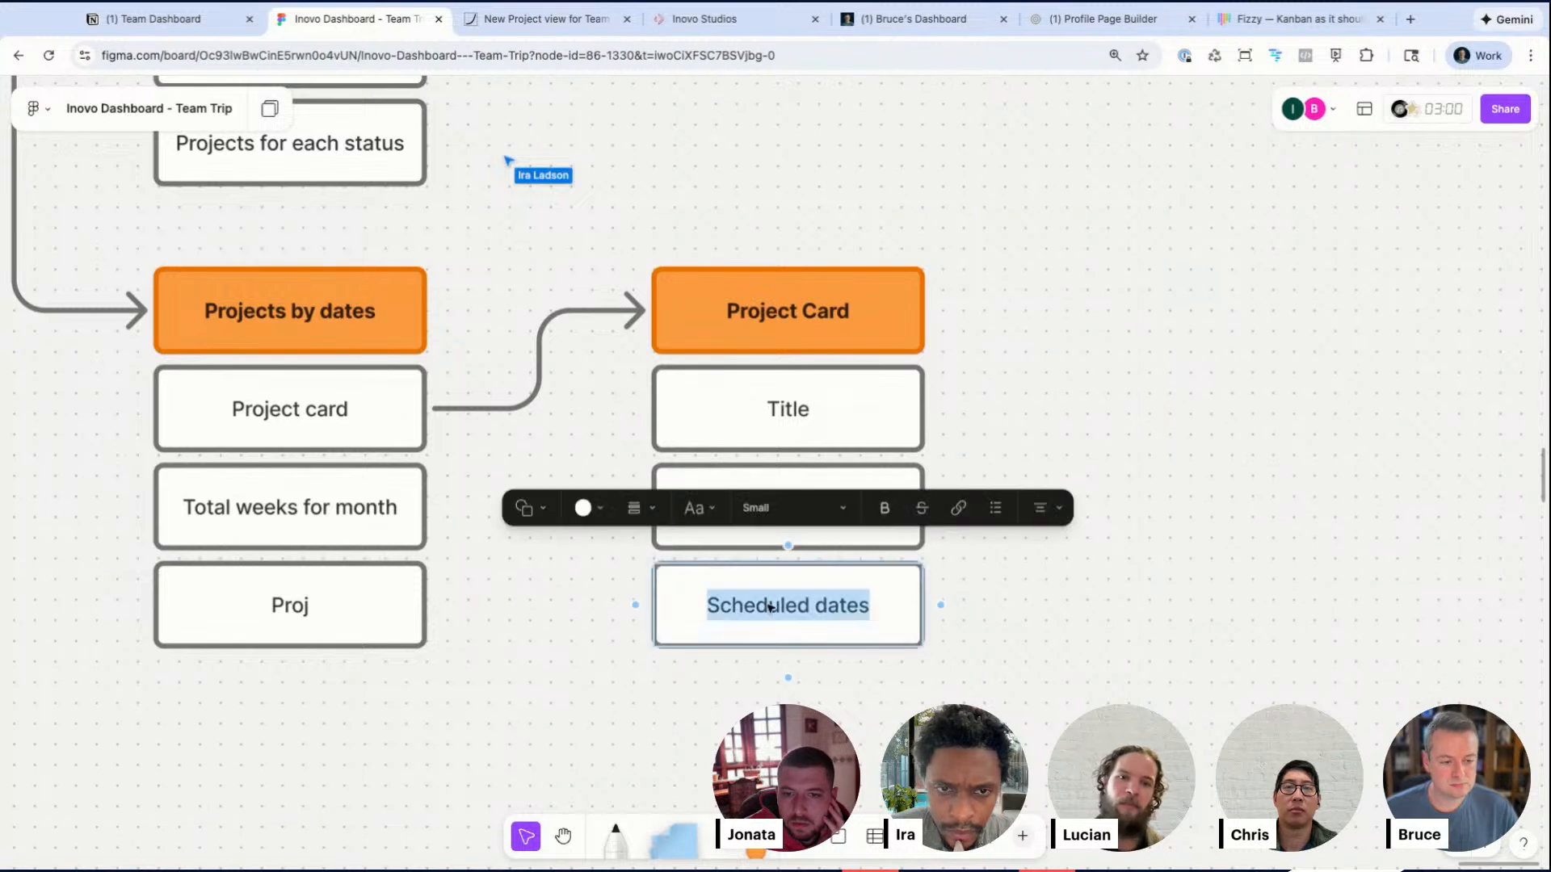
key("Return")
key("Escape")
key("super+d")
key("Return")
key("BackSpace")
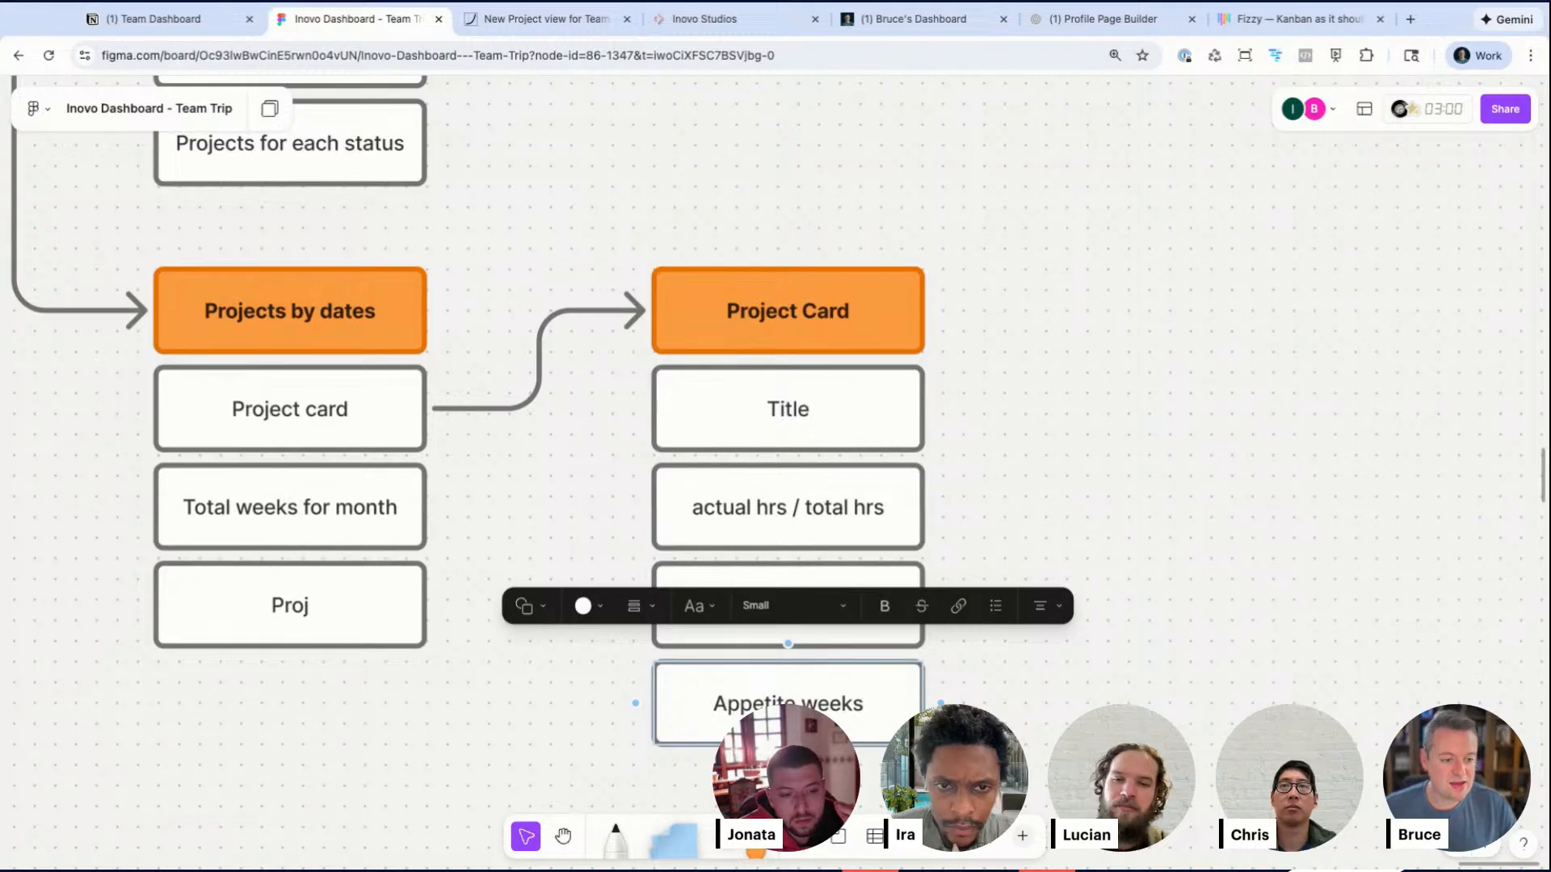
left_click(1051, 744)
Step: Edit the actual hrs / total hrs box so it reads actual hrs / total Appetite
double_click(816, 506)
left_click(882, 507)
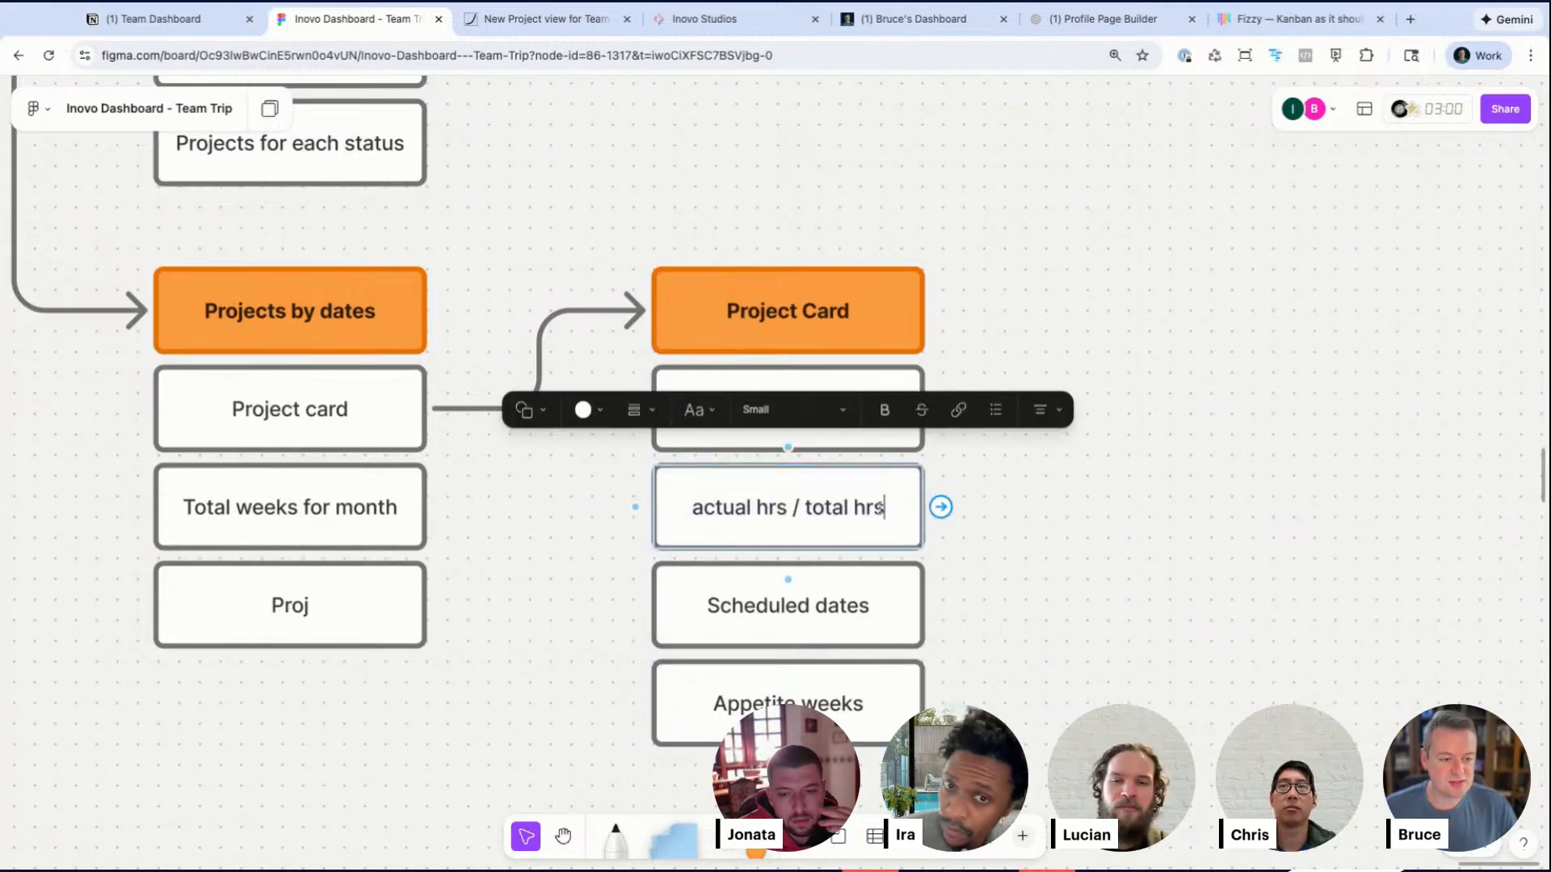
key("BackSpace")
type("Apeptit")
key("BackSpace")
key("BackSpace")
key("BackSpace")
key("BackSpace")
key("BackSpace")
type("petite")
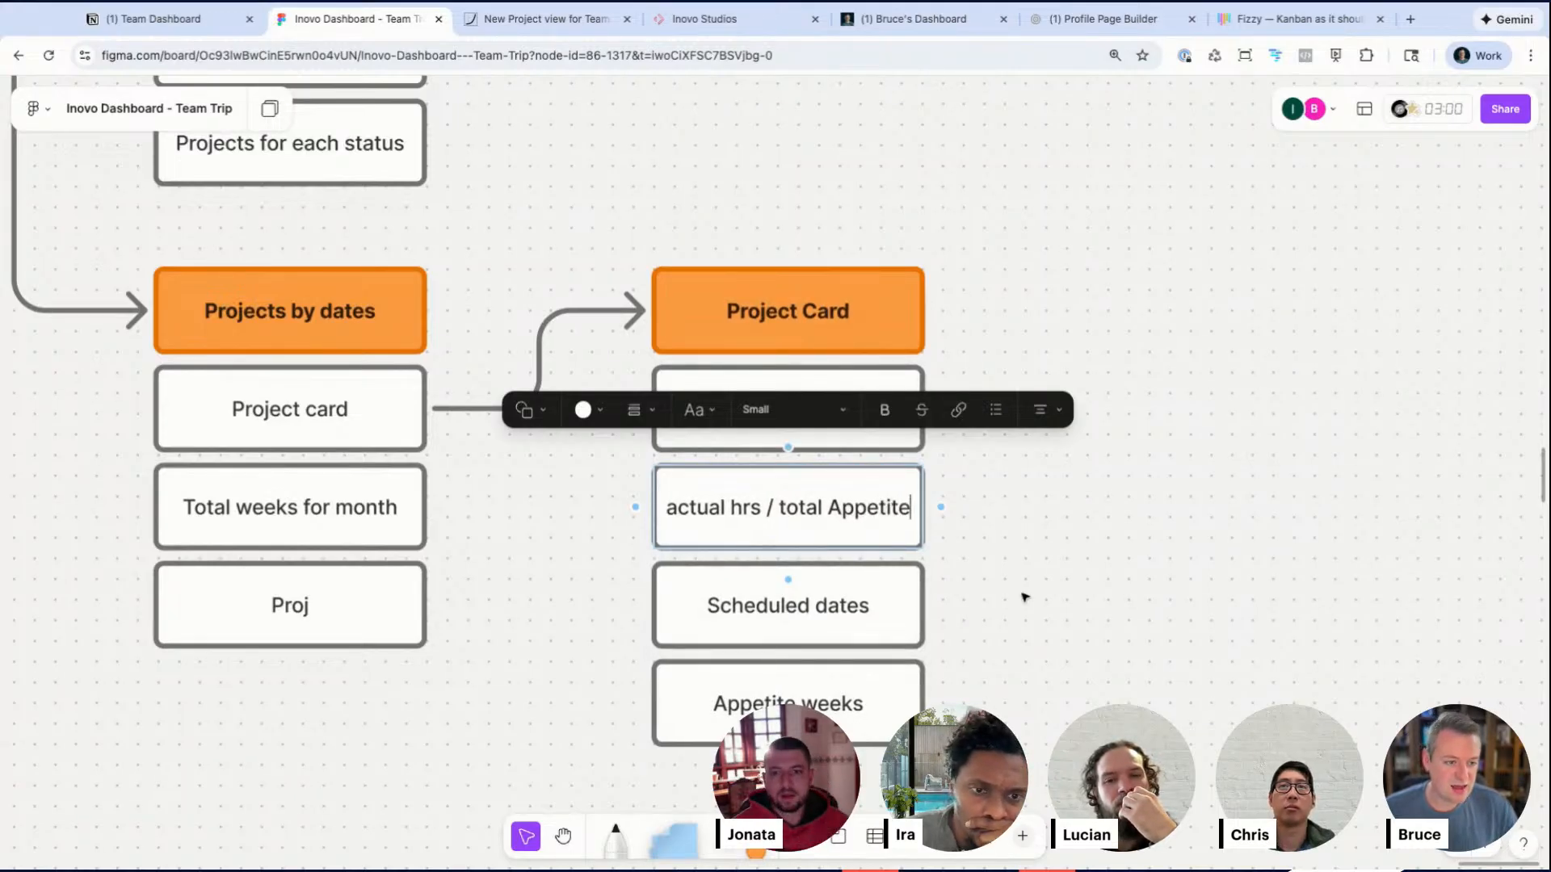
left_click(1018, 595)
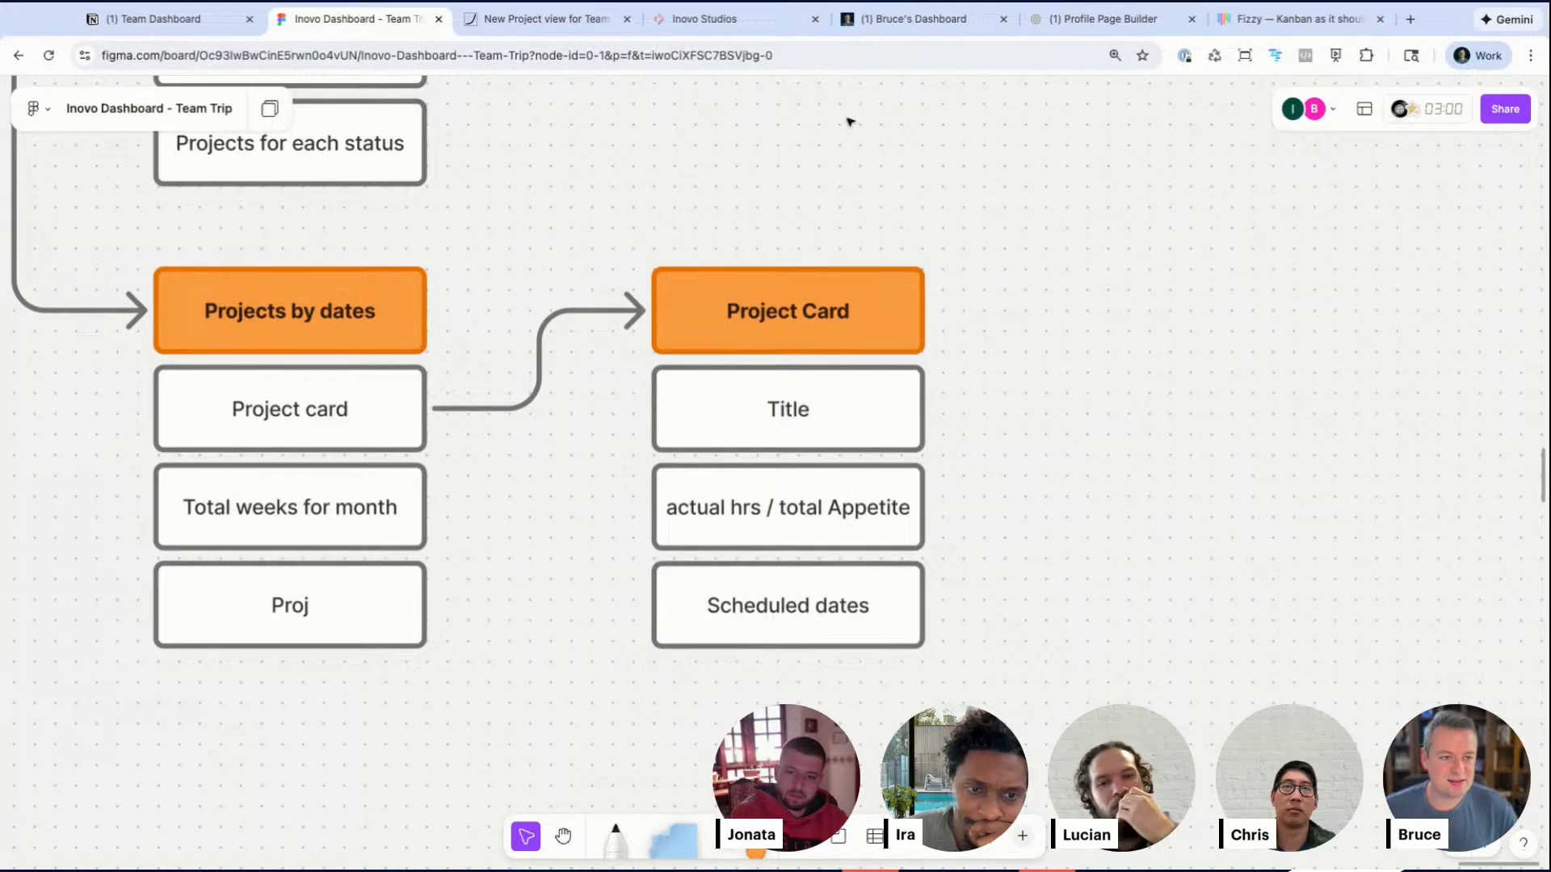
Step: Switch to the Inovo Studios tab and examine the project cards on the client dashboard's Kanban board
left_click(733, 21)
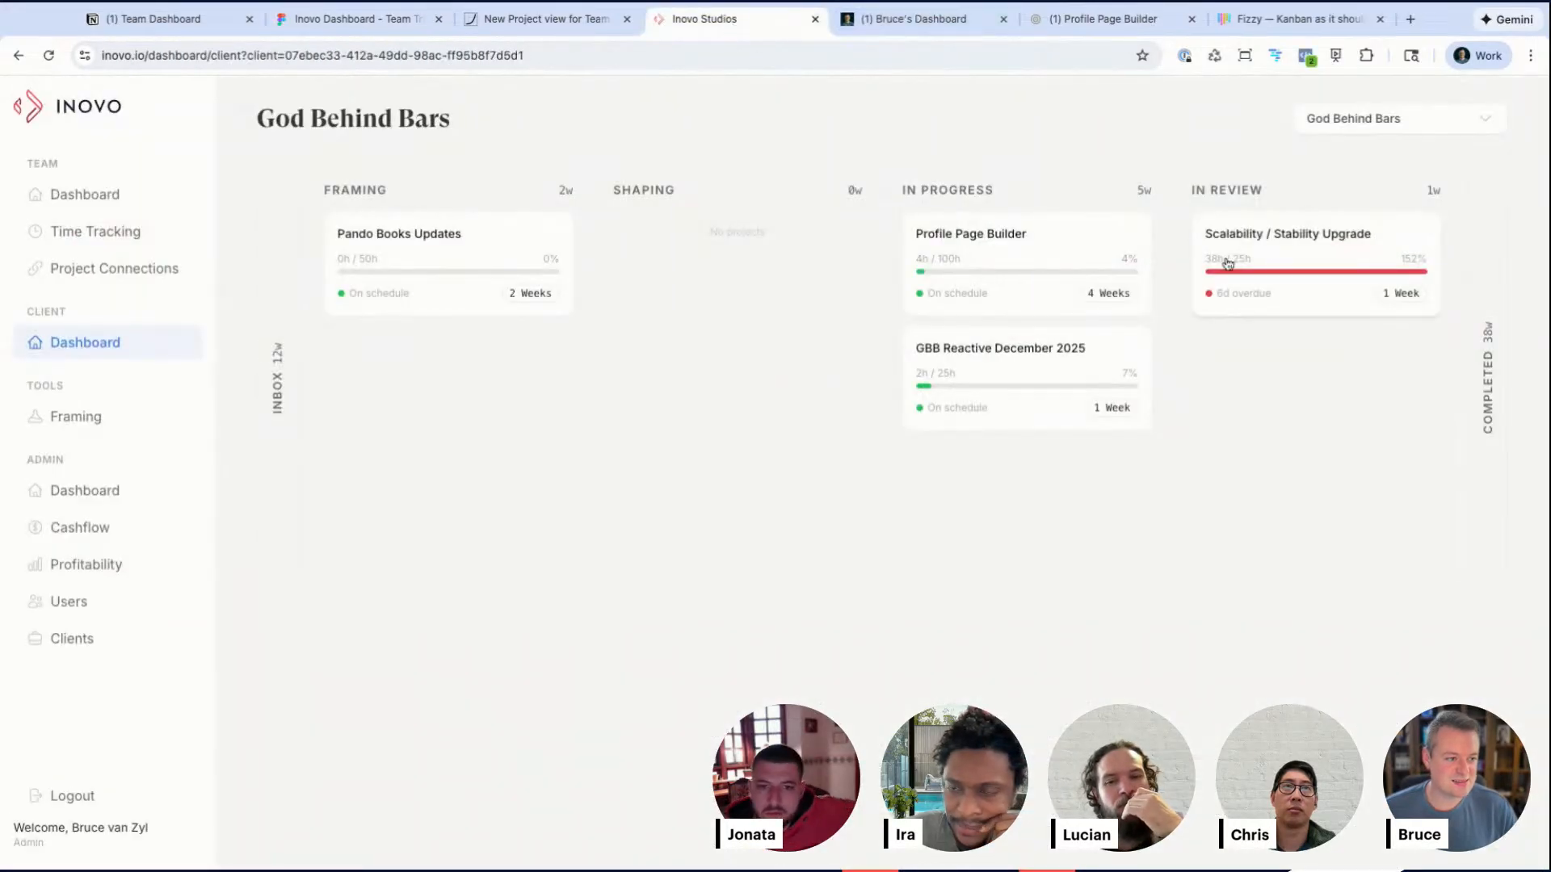
scroll(1266, 263, "up", 5)
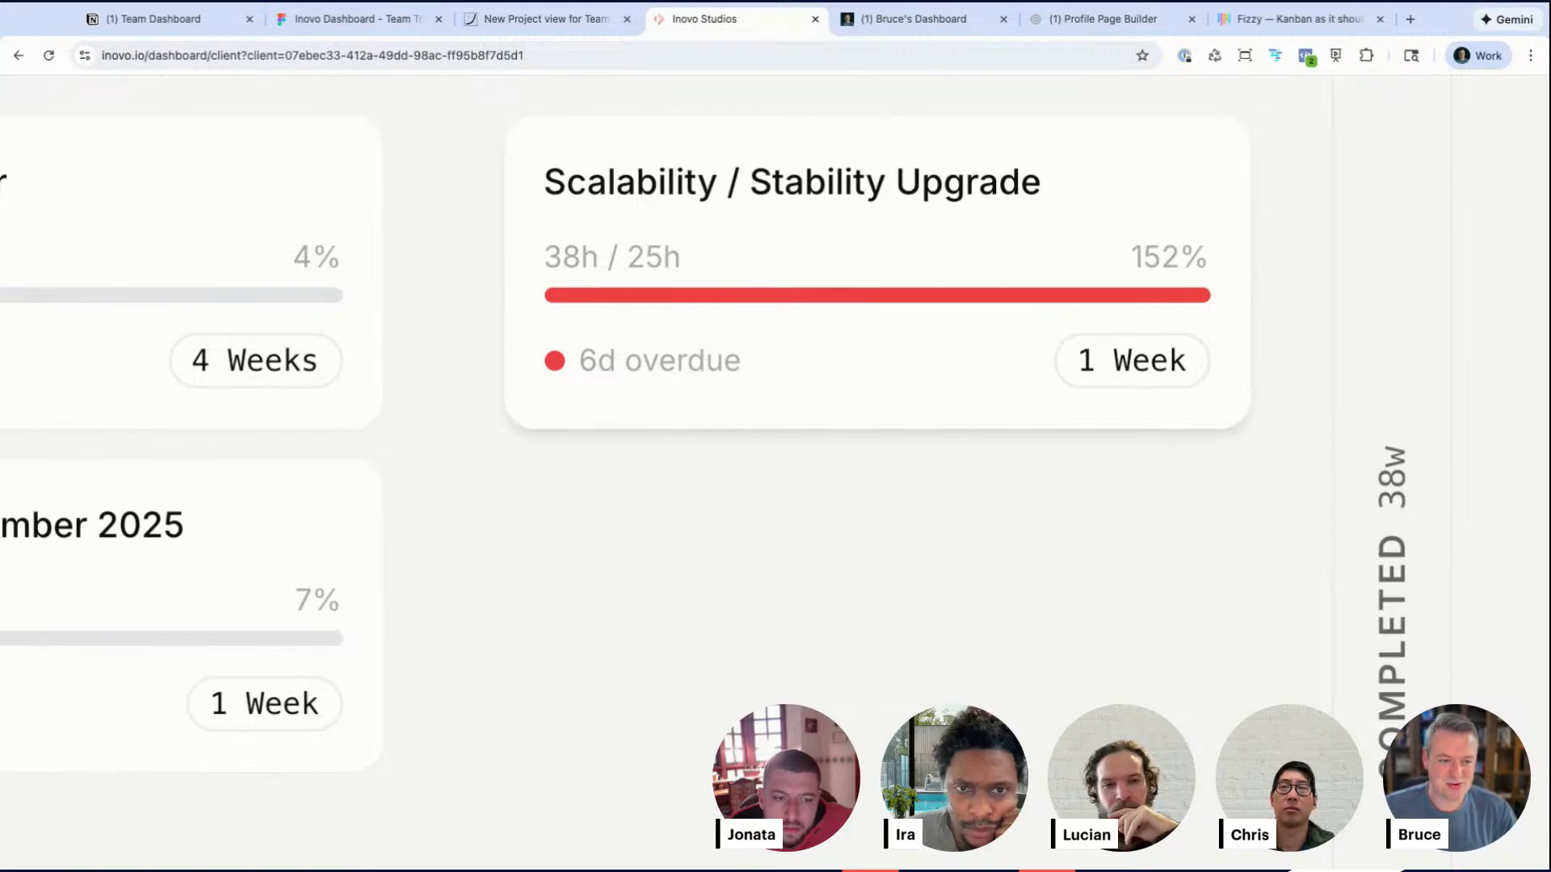
scroll(953, 296, "down", 5)
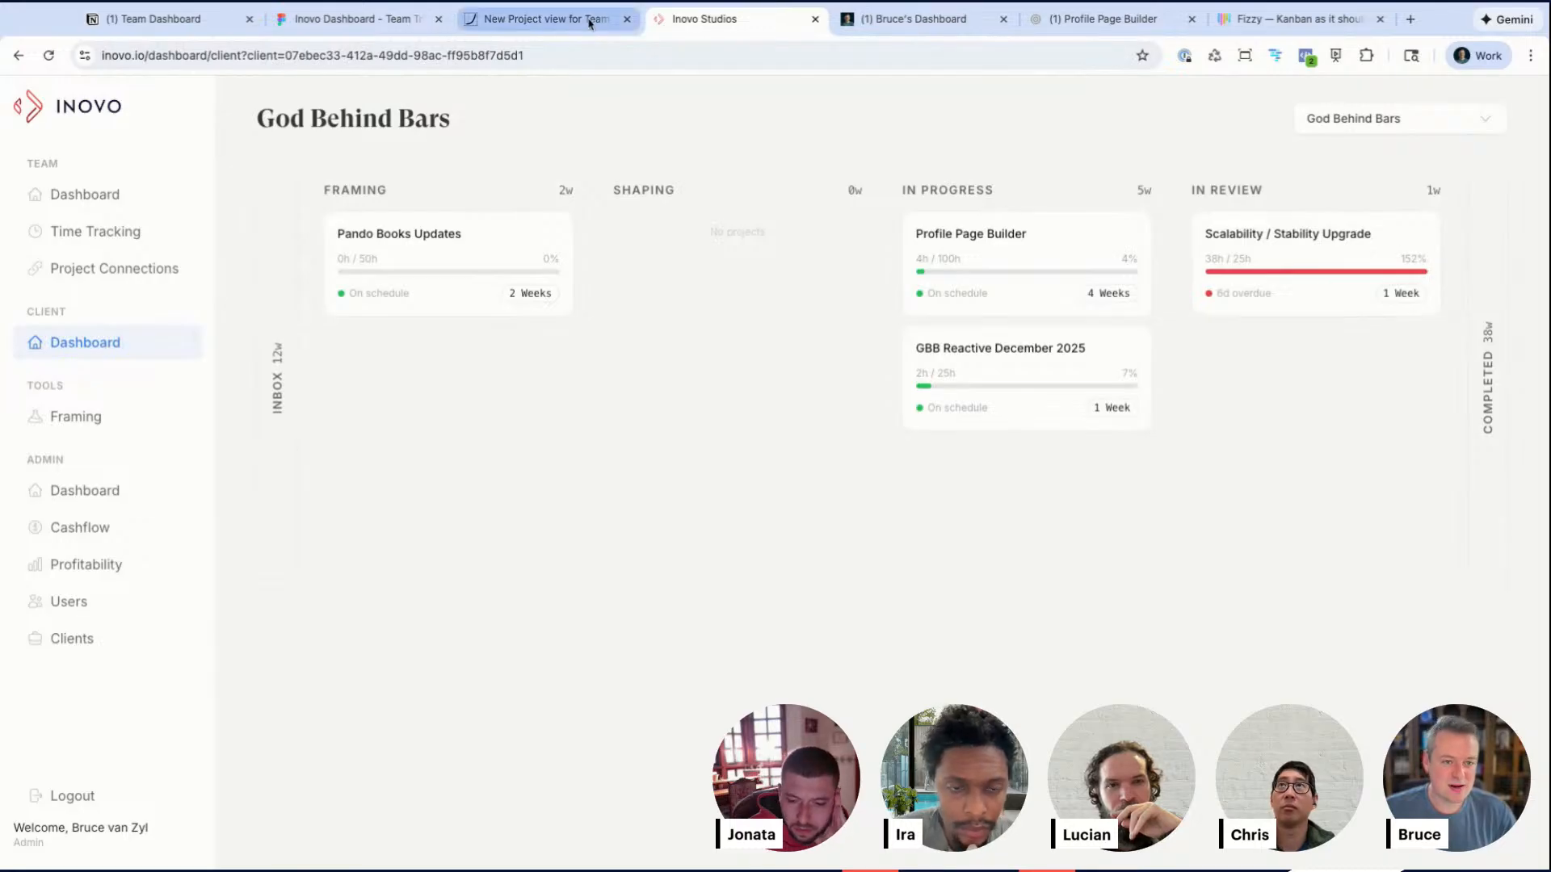
scroll(1257, 302, "up", 5)
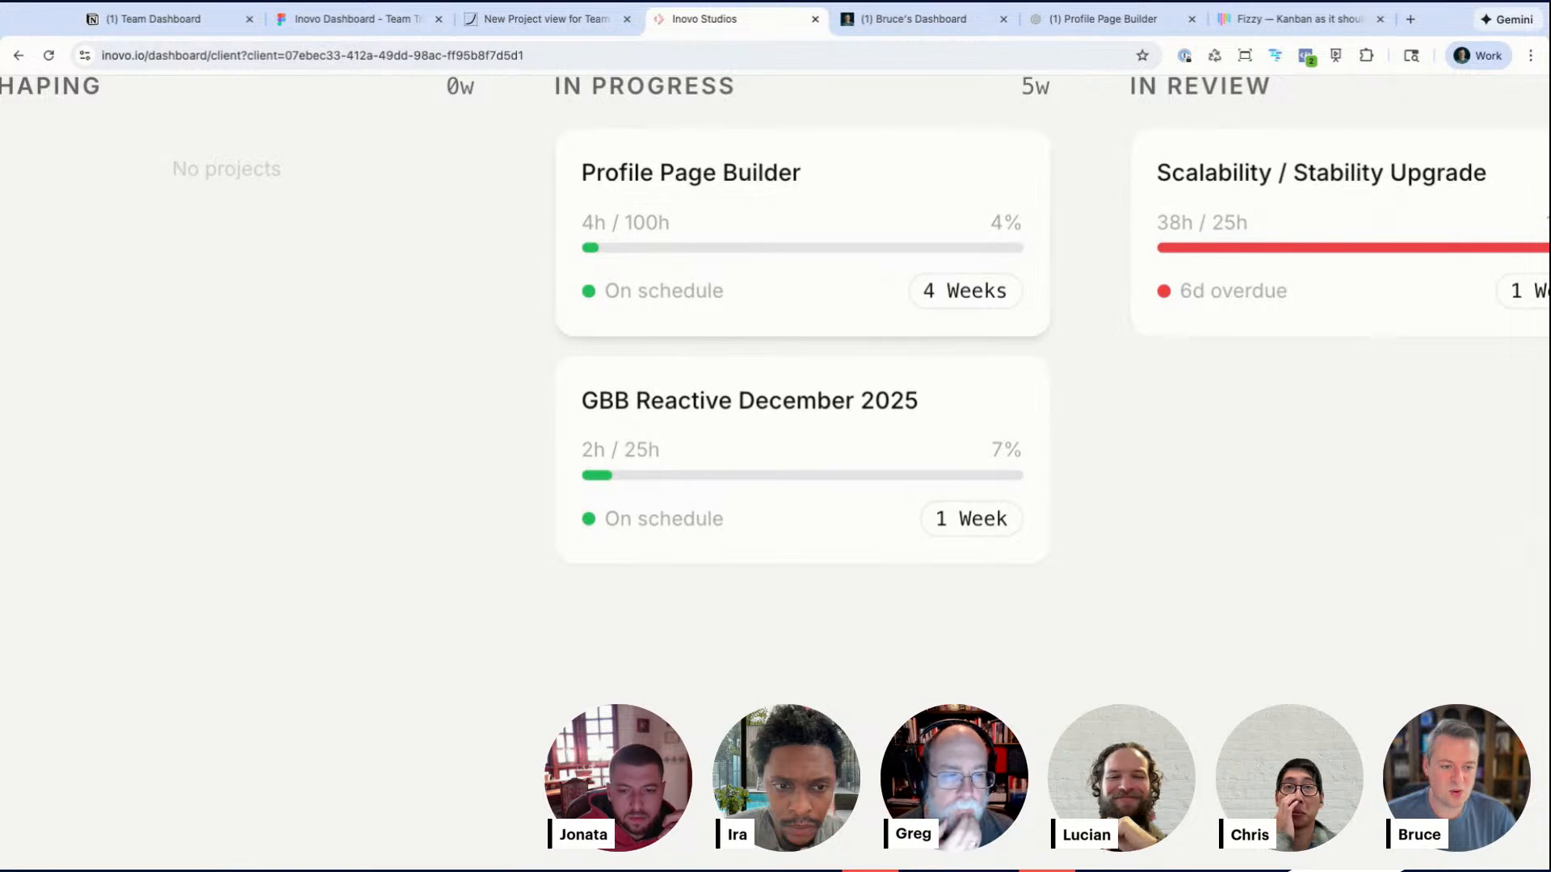
scroll(808, 243, "up", 2)
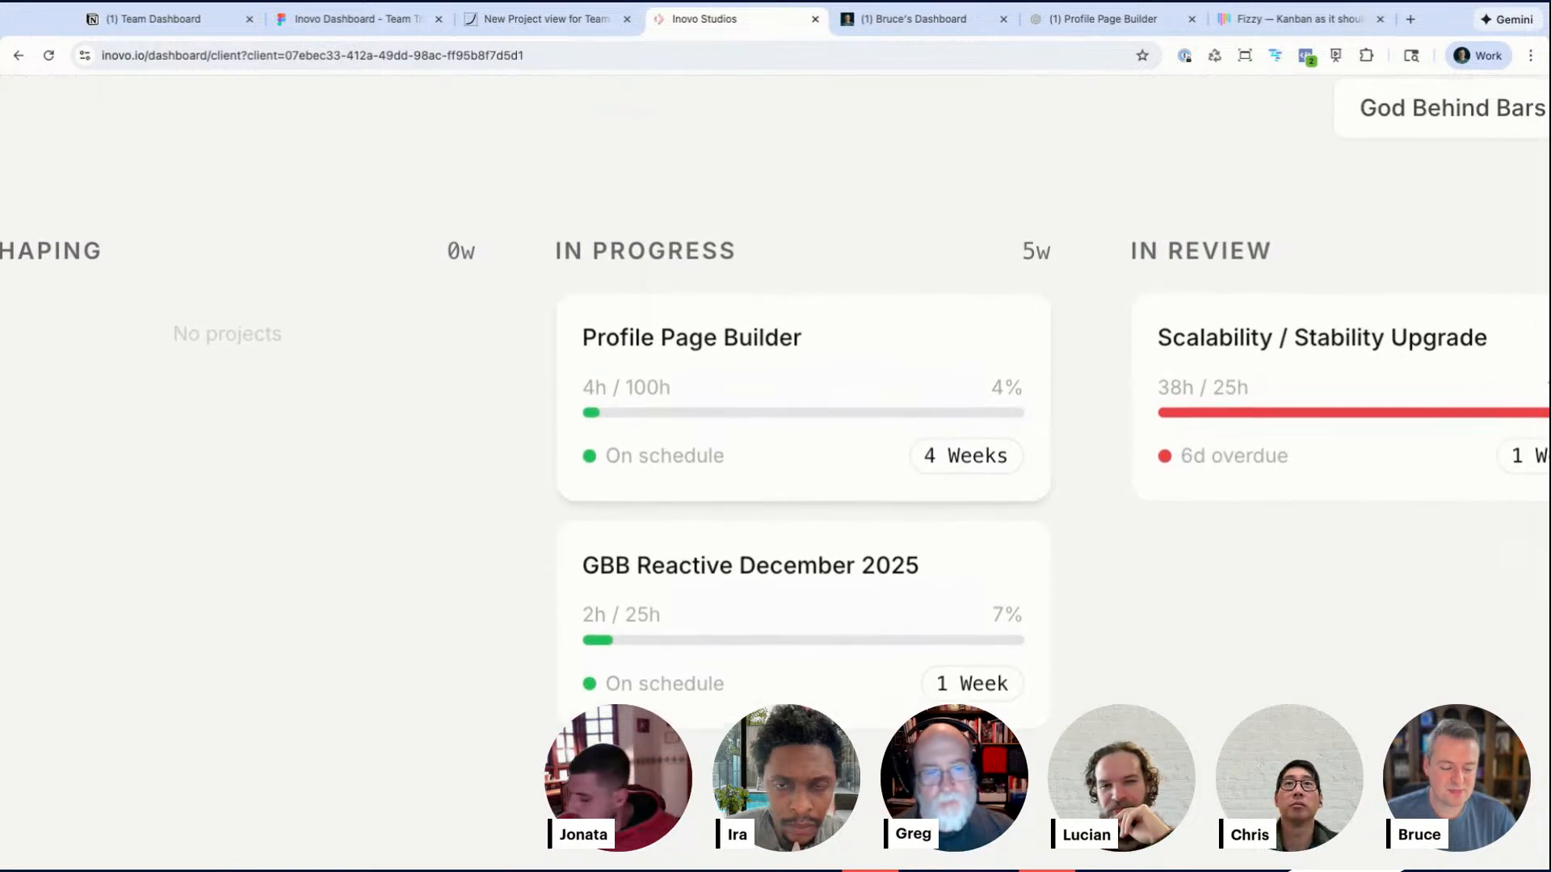
scroll(808, 242, "down", 5)
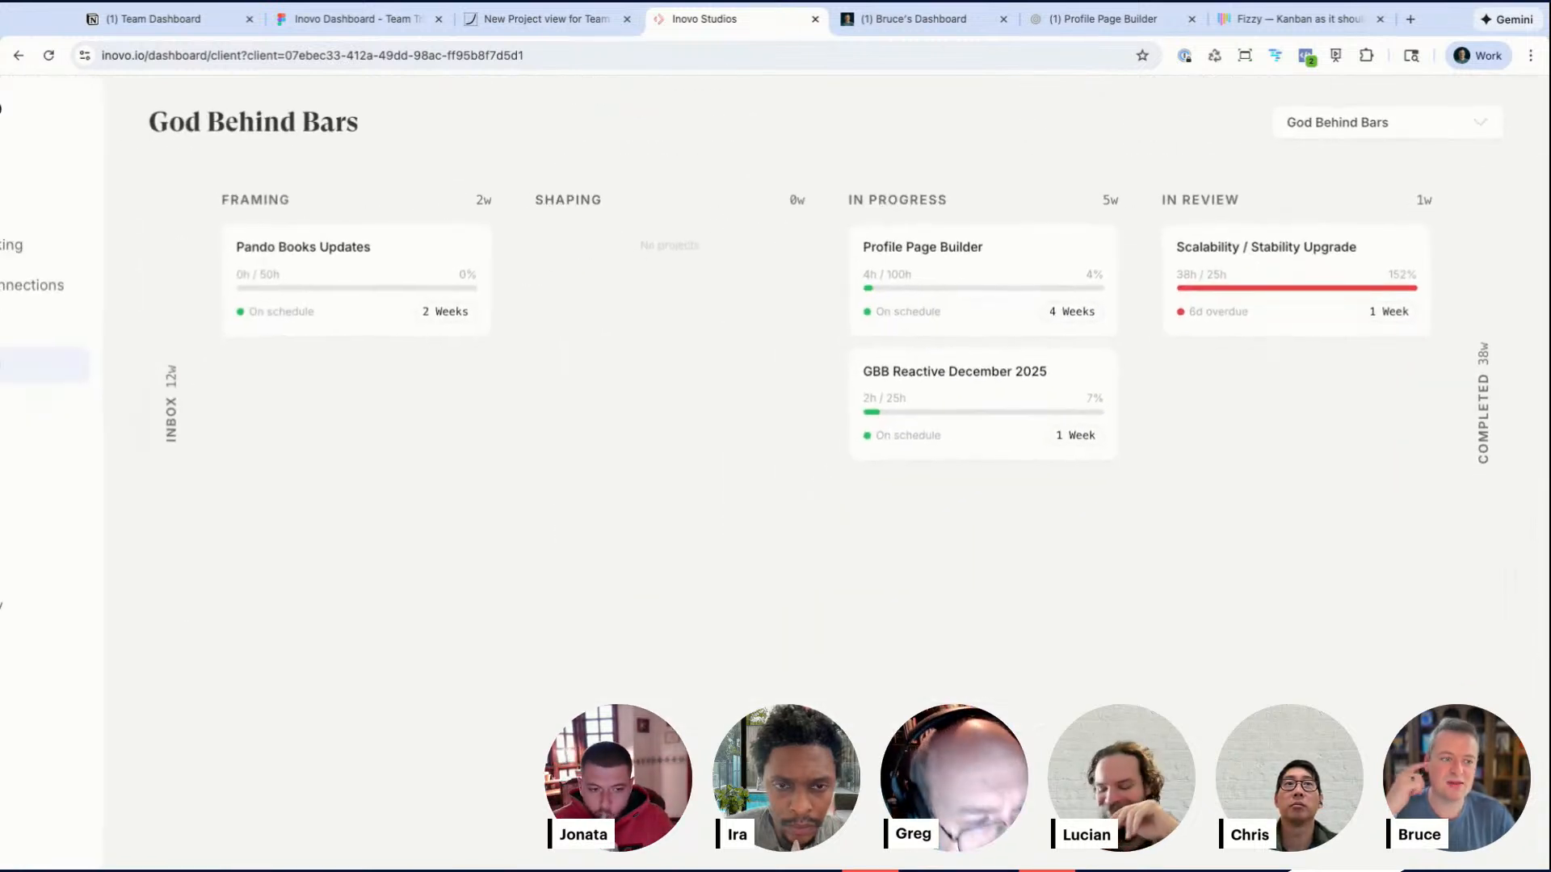
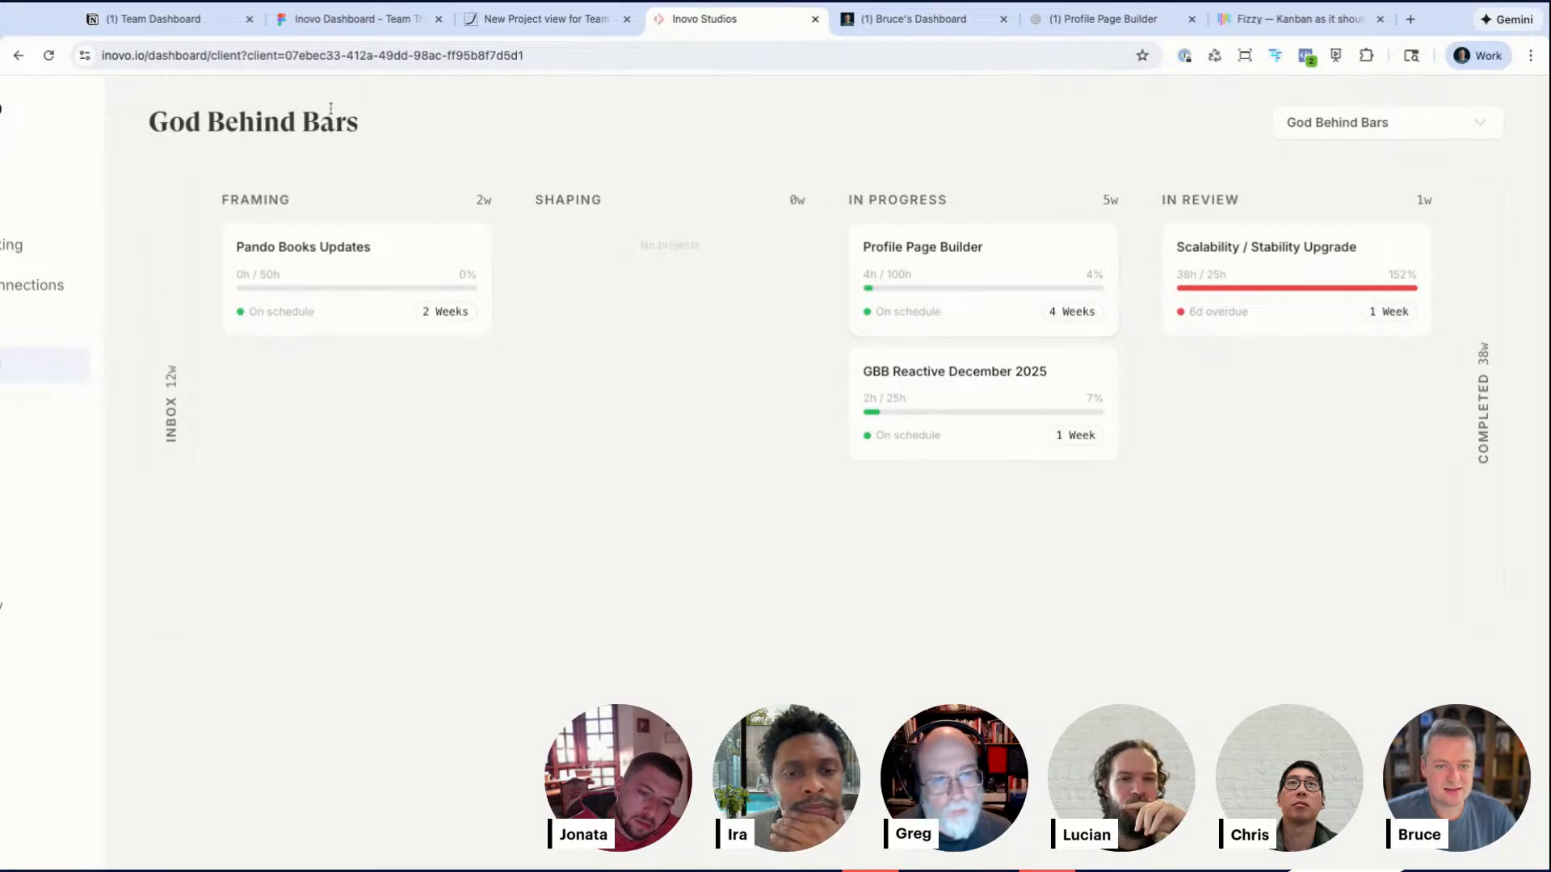
Step: Return to the Figma board and change the actual hrs / total Appetite box to read actual hrs vs Appetite
left_click(162, 23)
left_click(355, 19)
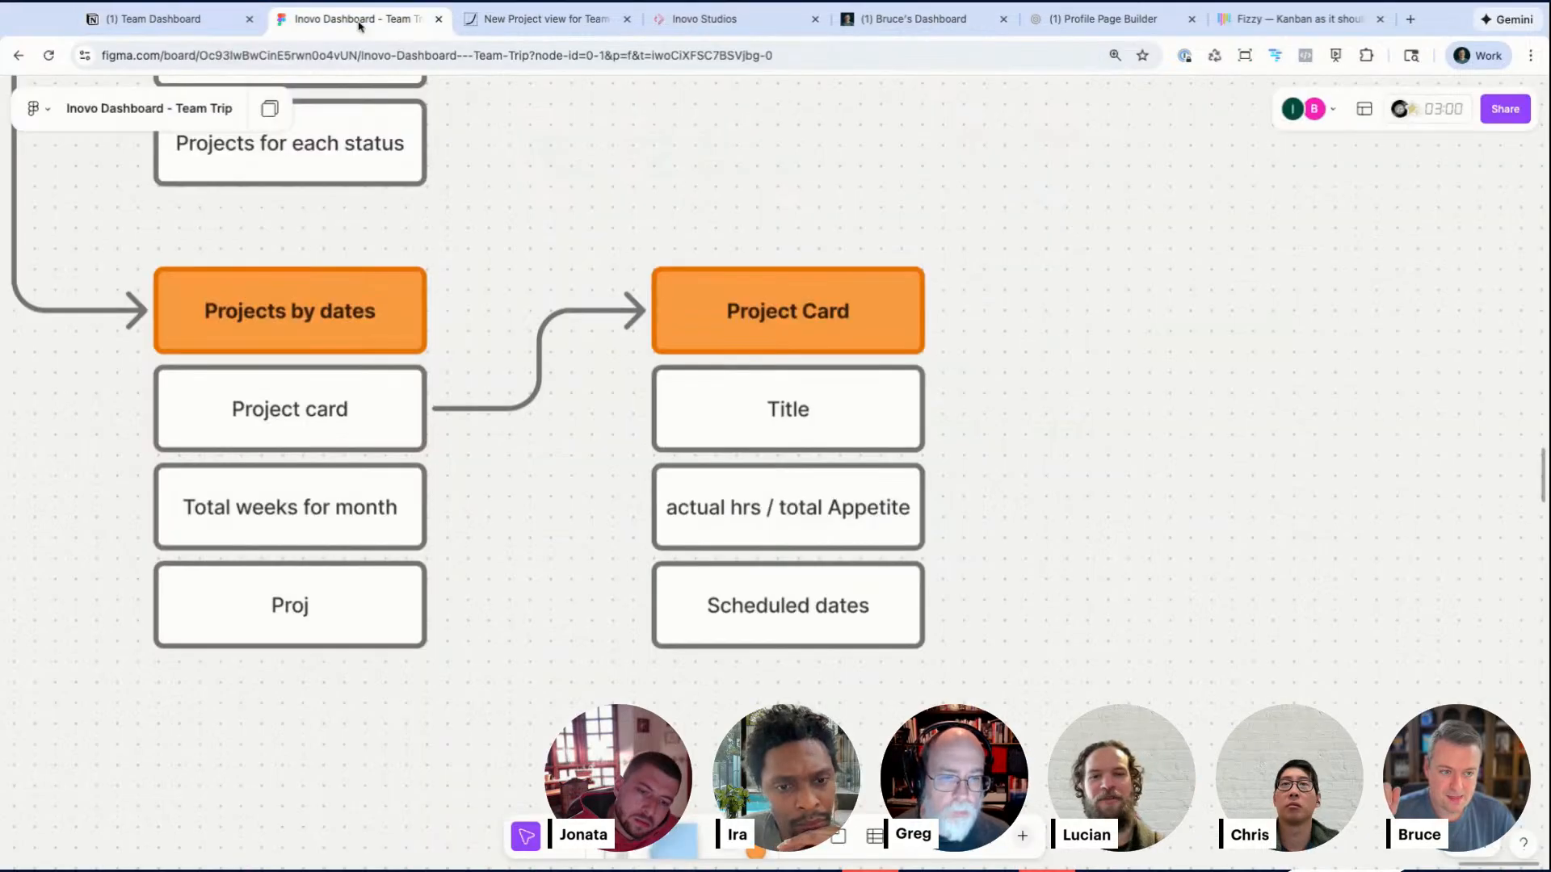
scroll(830, 678, "down", 1)
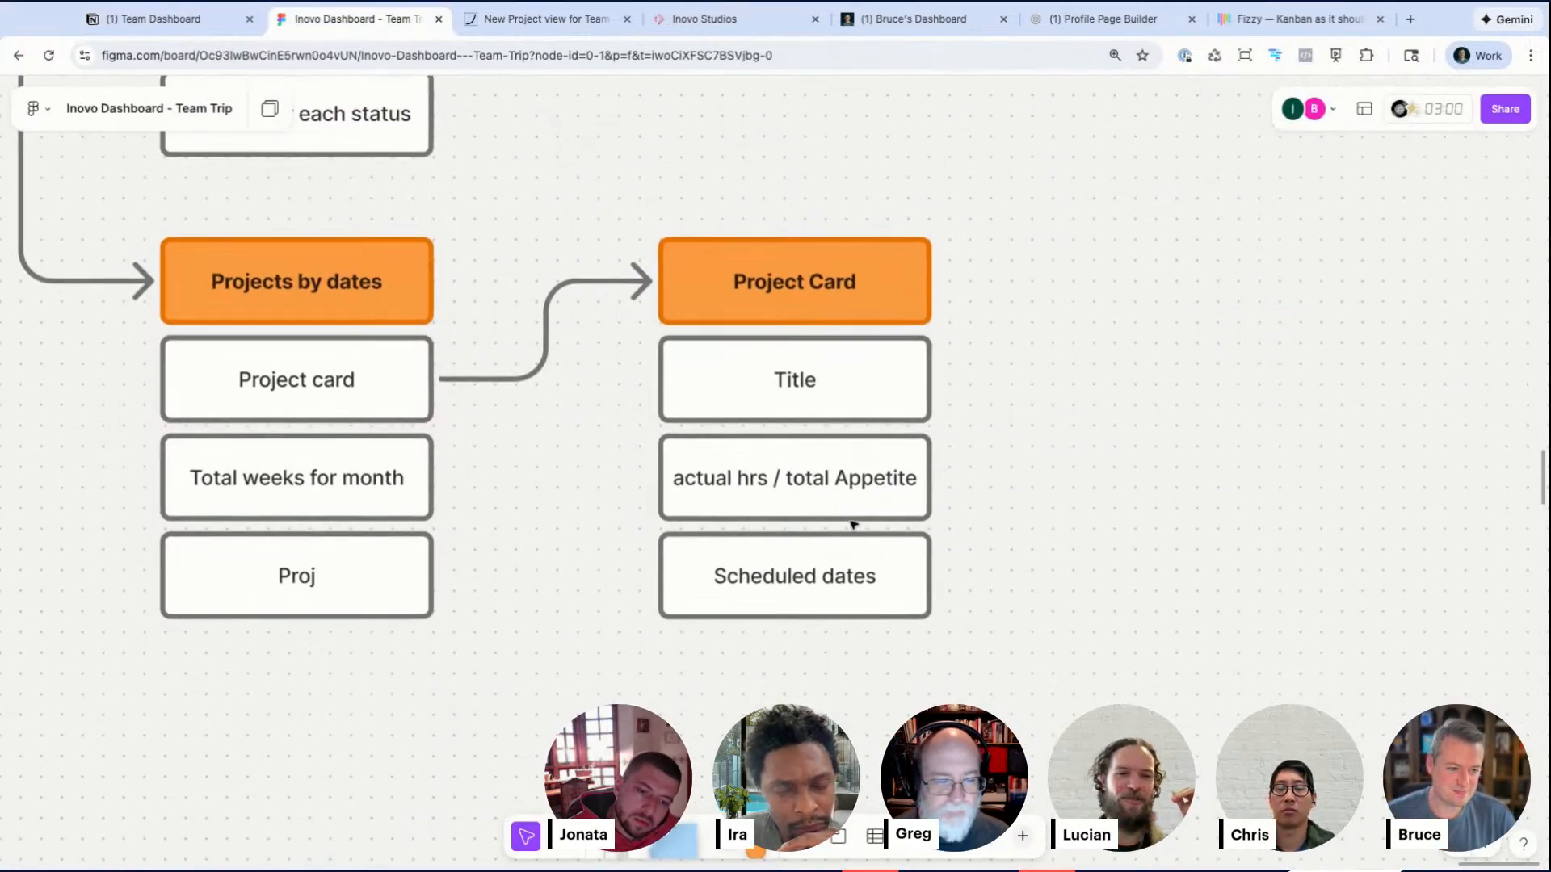
double_click(814, 478)
double_click(811, 478)
key("BackSpace")
key("BackSpace")
key("BackSpace")
type("yds")
key("BackSpace")
key("BackSpace")
key("BackSpace")
type("vs")
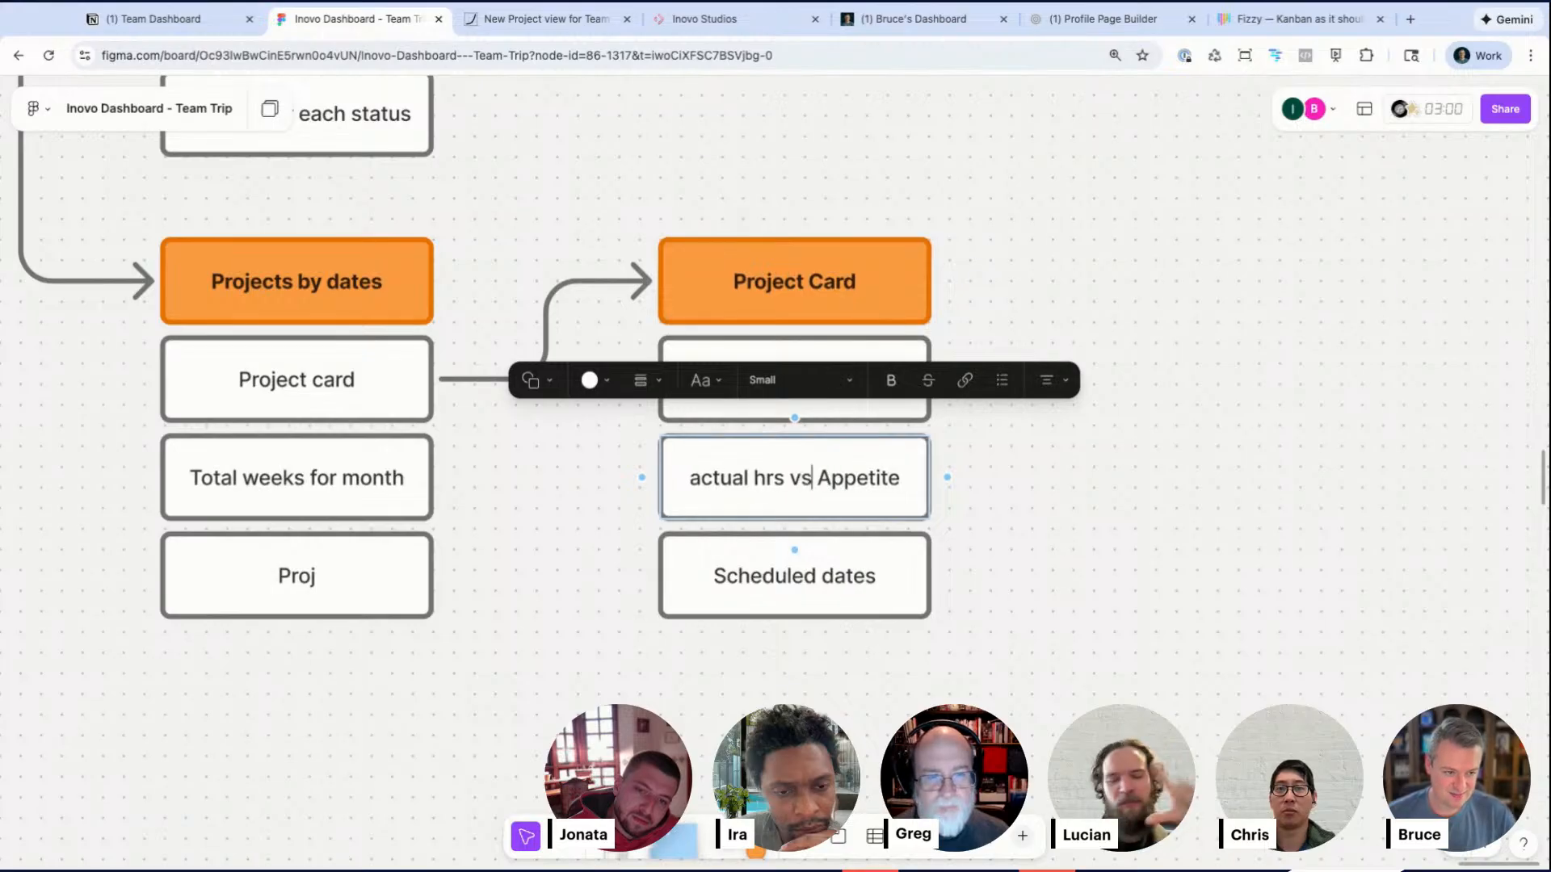
Step: Duplicate the Scheduled dates box below itself in the Project Card column
left_click(792, 590)
key("super+d")
double_click(794, 679)
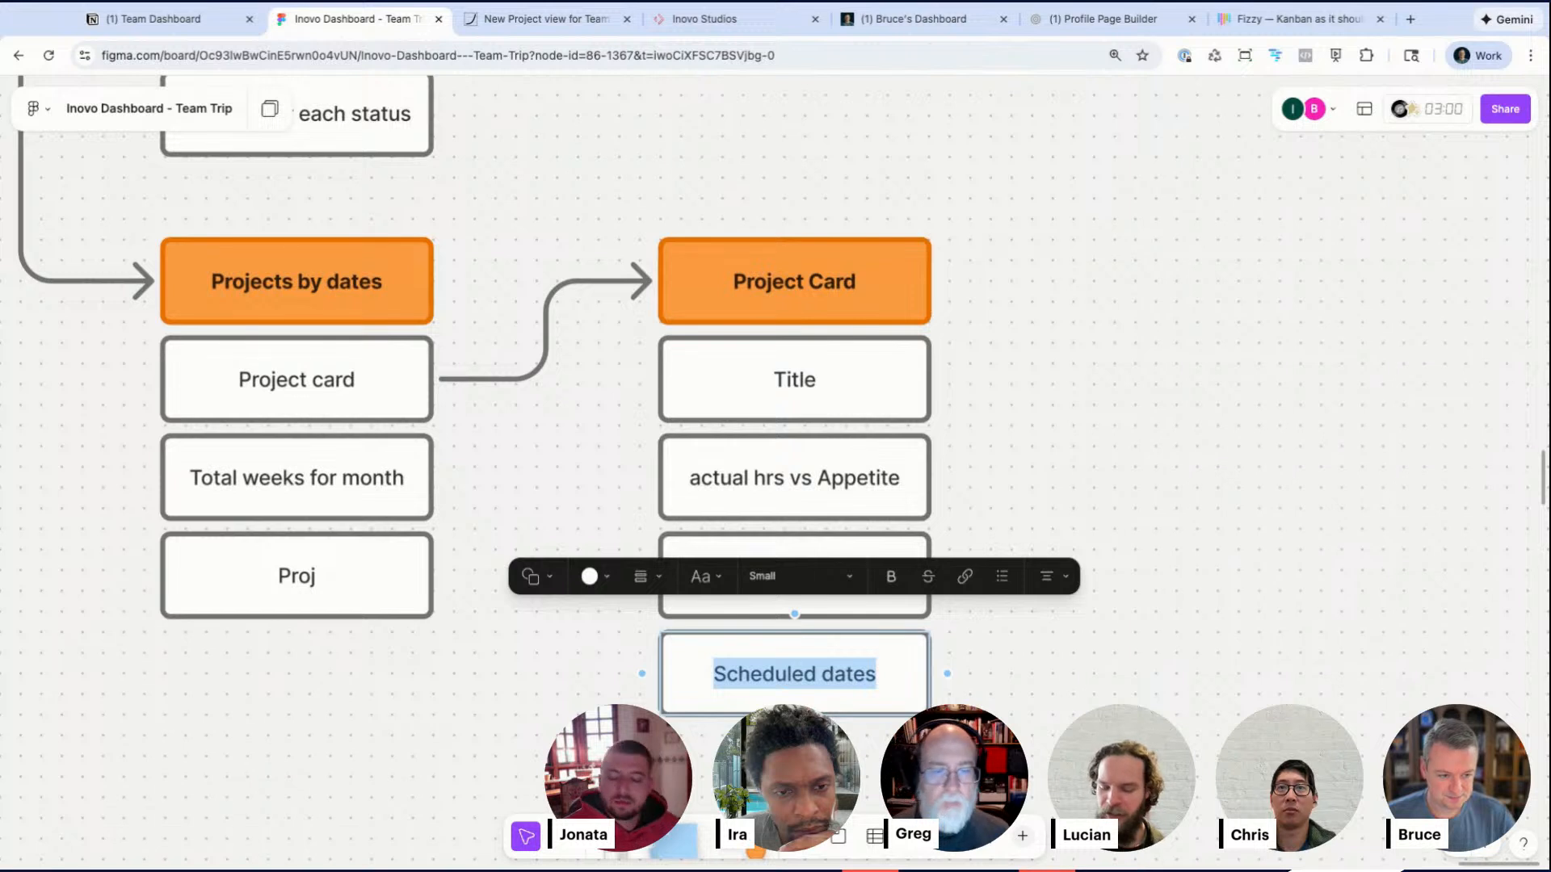
left_click(725, 23)
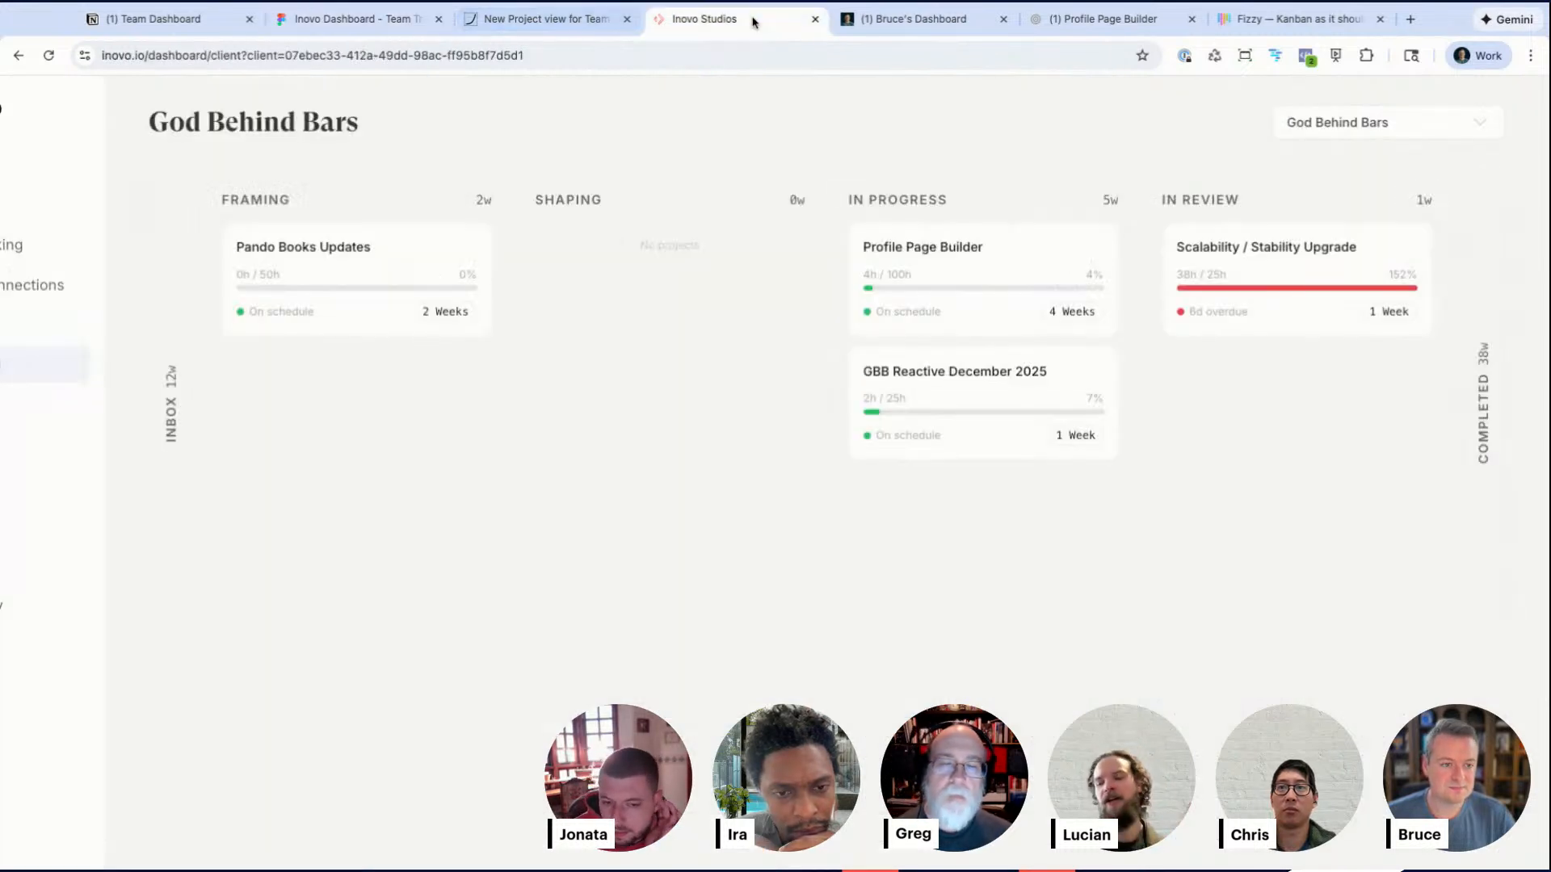
left_click(360, 23)
left_click(1050, 480)
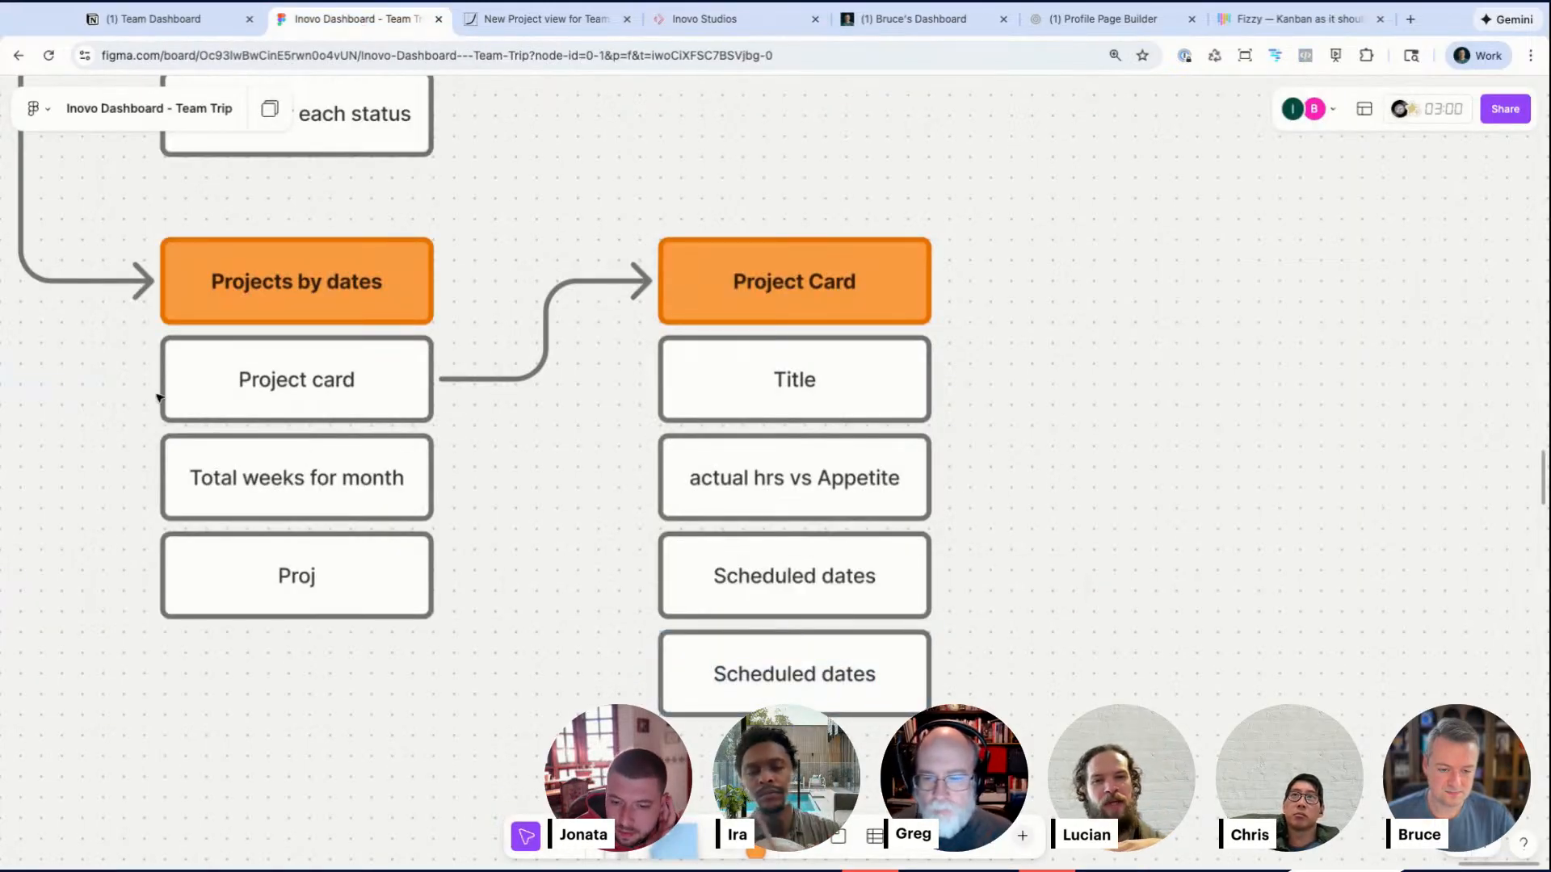
Step: Delete the duplicated Scheduled dates box
left_click(360, 579)
scroll(359, 579, "down", 5)
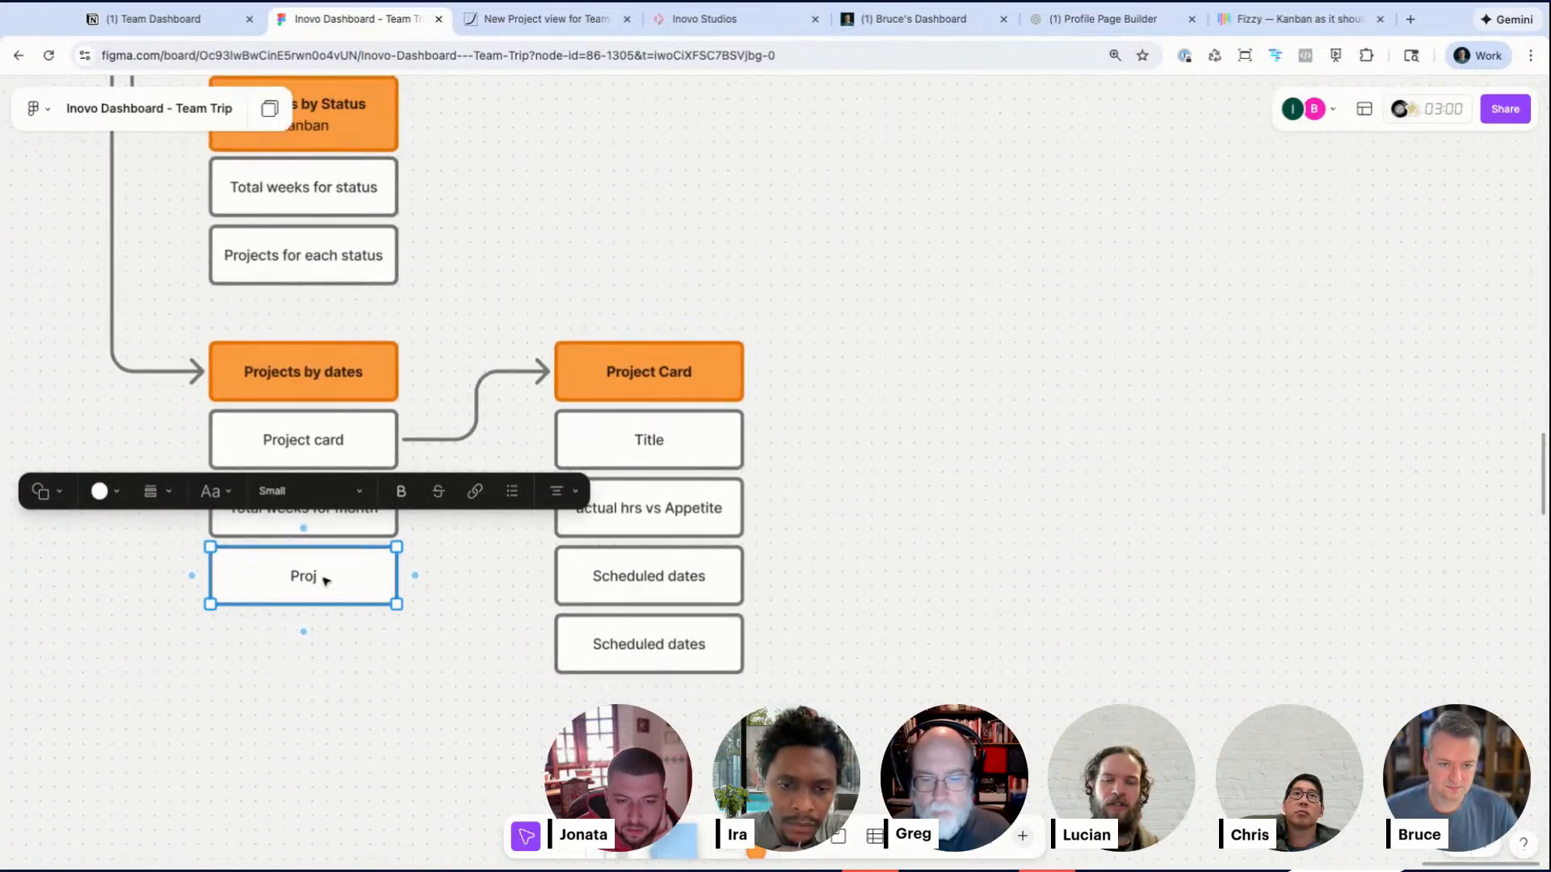
left_click(602, 659)
key("Delete")
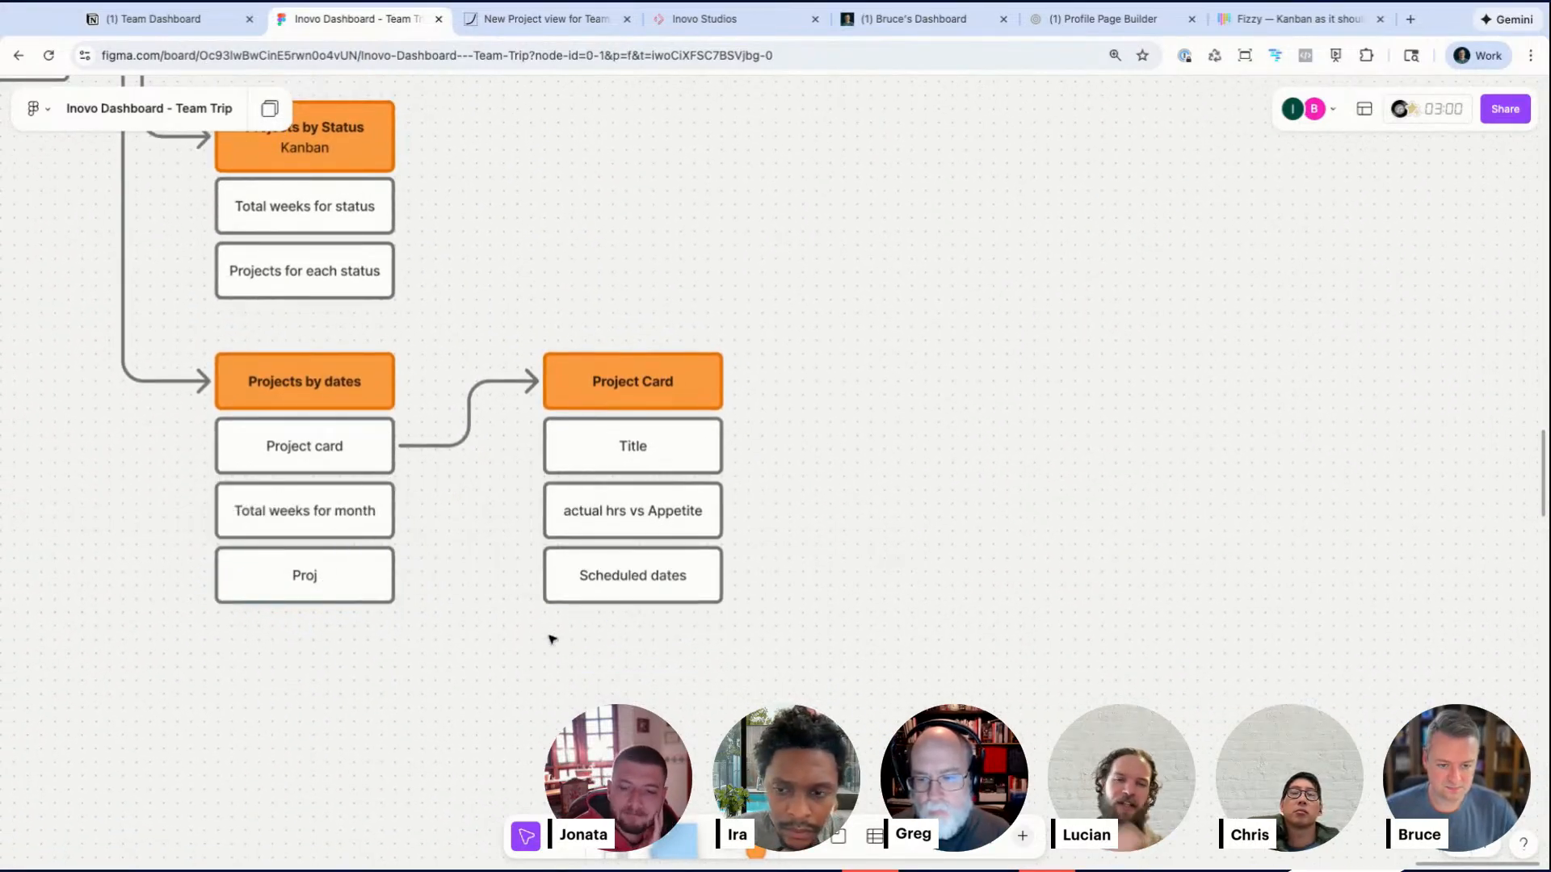
Step: Delete the Proj box under Projects by dates
left_click(284, 586)
key("Delete")
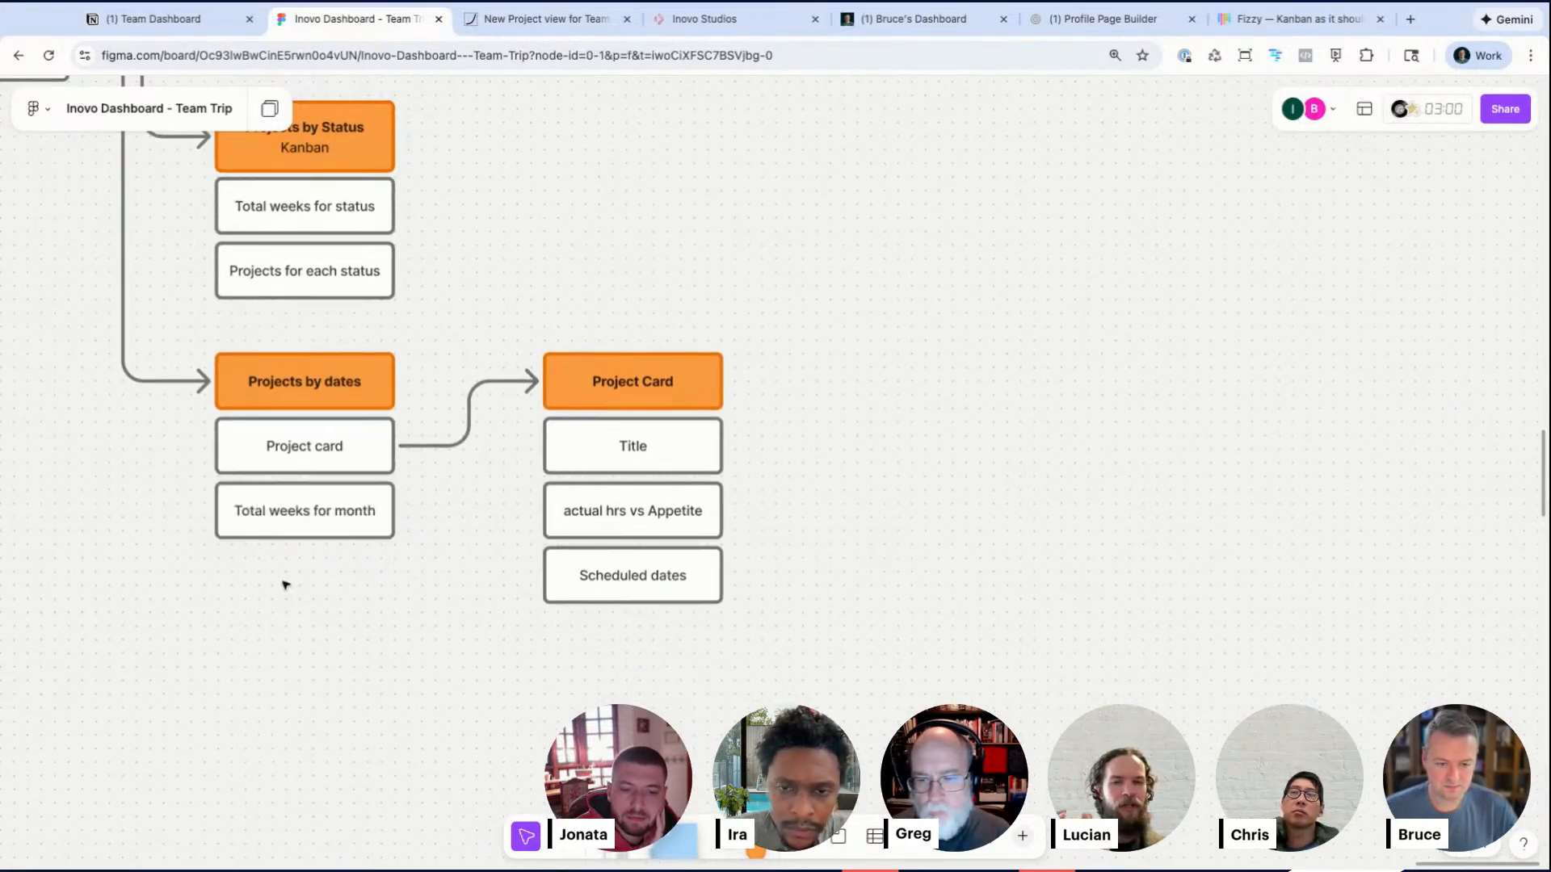
Step: Select the whole Project Card column and nudge it slightly to the right
left_click(323, 530)
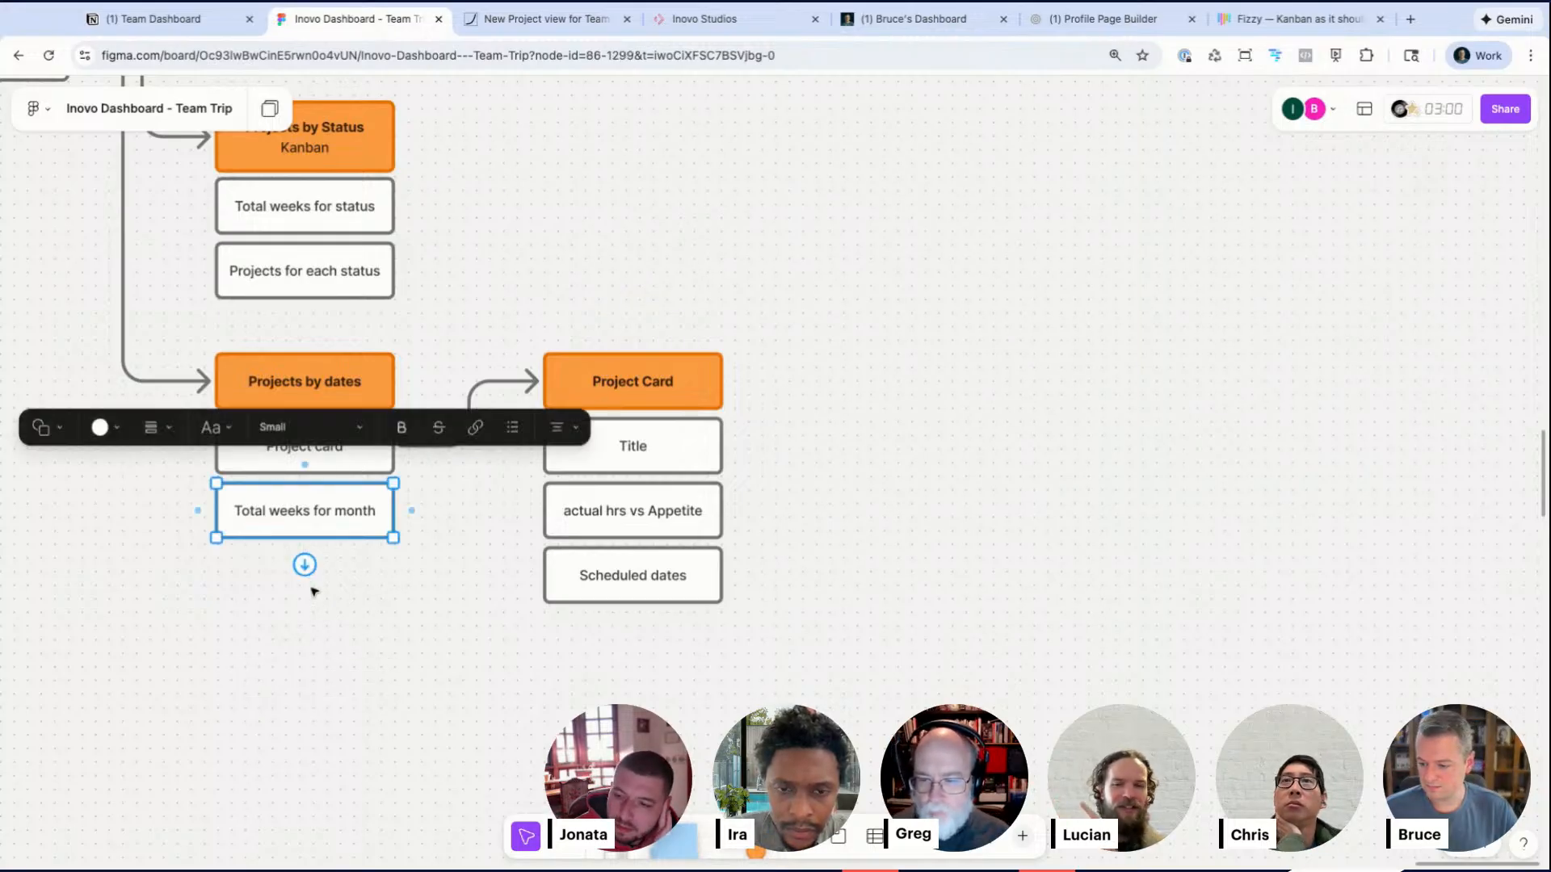
scroll(314, 591, "left", 2)
left_click(349, 601)
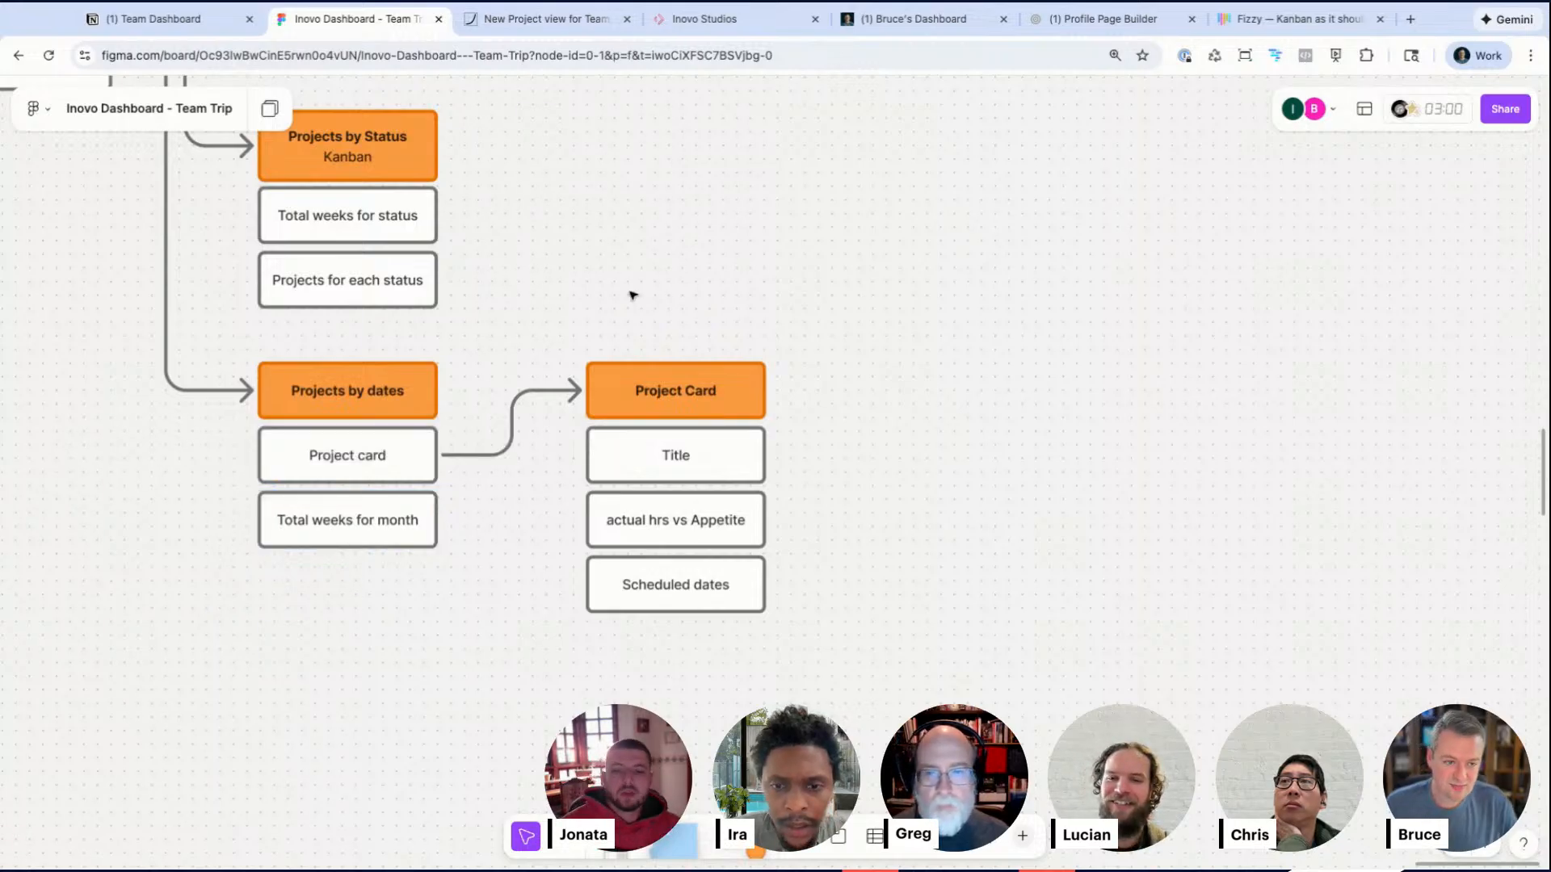
left_click_drag(632, 292, 698, 578)
left_click_drag(707, 393, 721, 394)
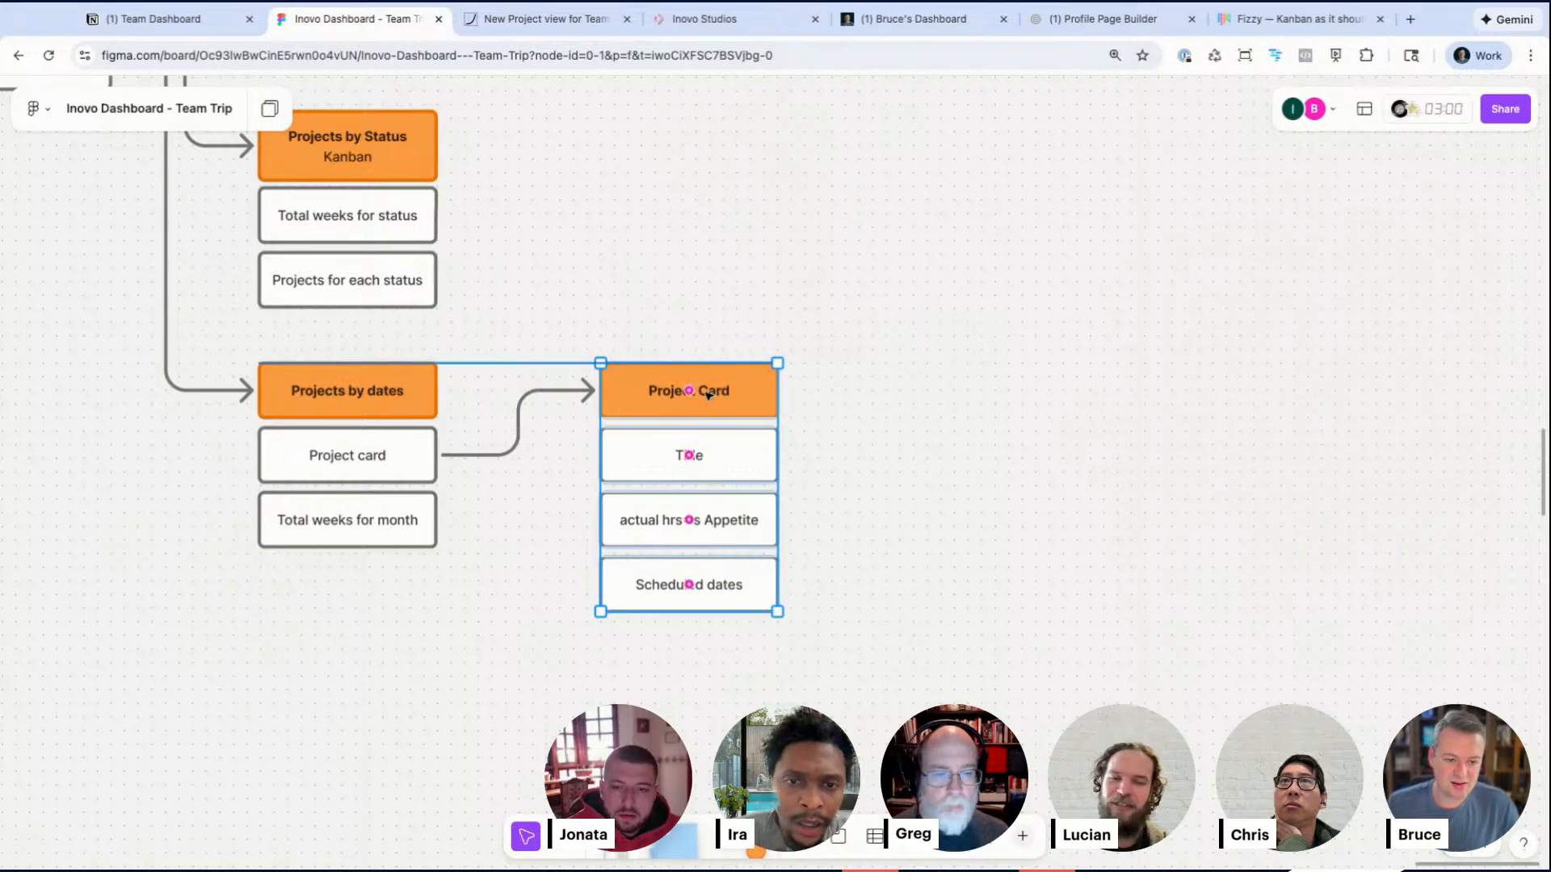
left_click(969, 446)
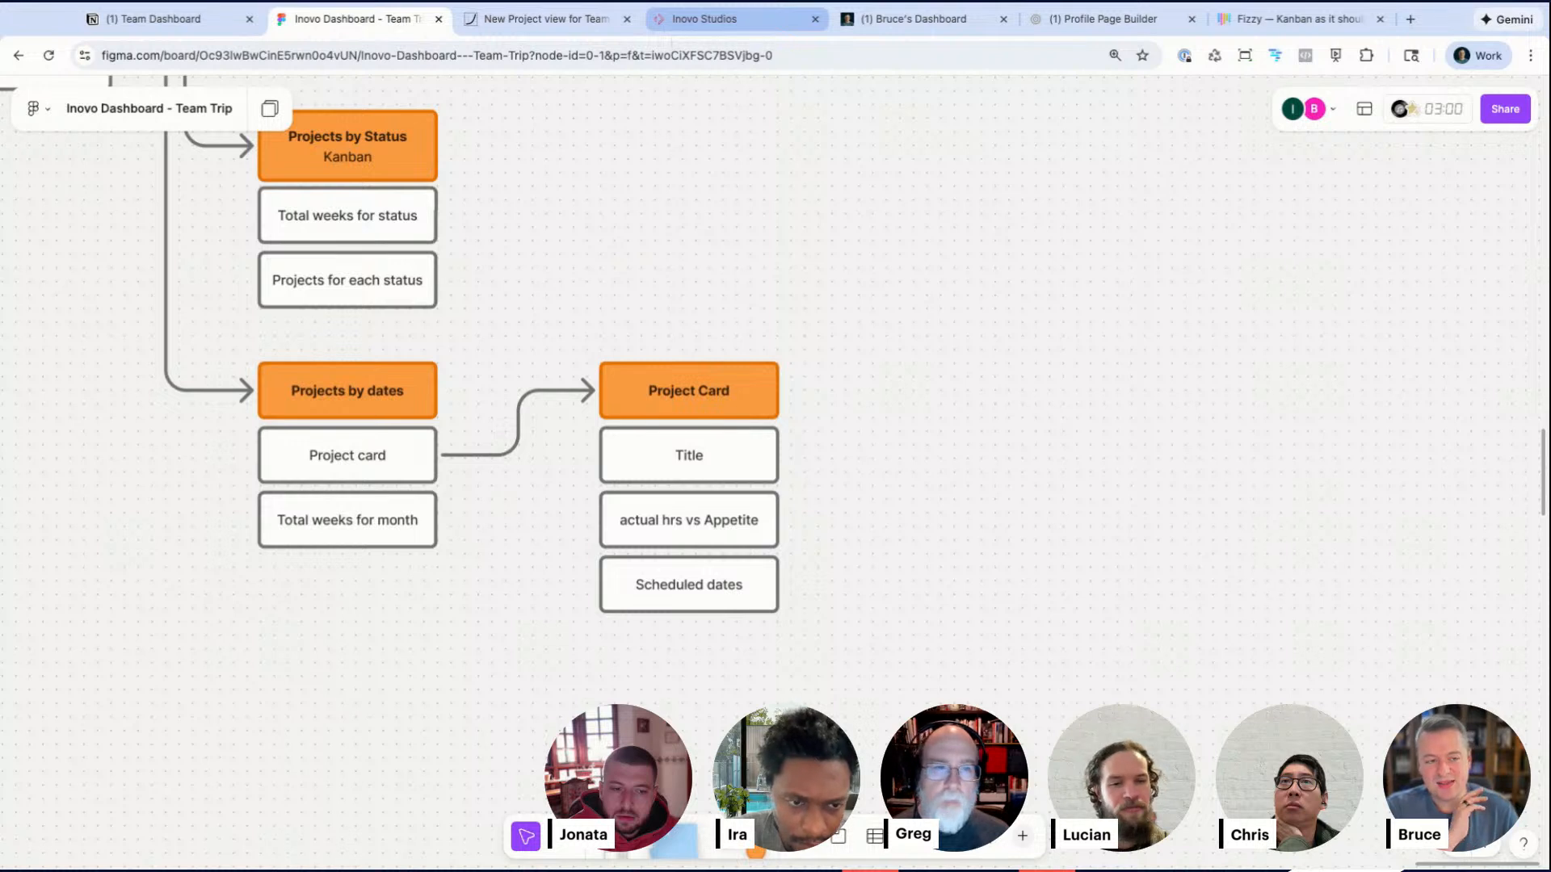
Step: Pan around the board to survey the earlier session notes and flow diagrams before returning to the breadboard
scroll(465, 328, "left", 18)
scroll(465, 329, "up", 9)
scroll(465, 329, "down", 5)
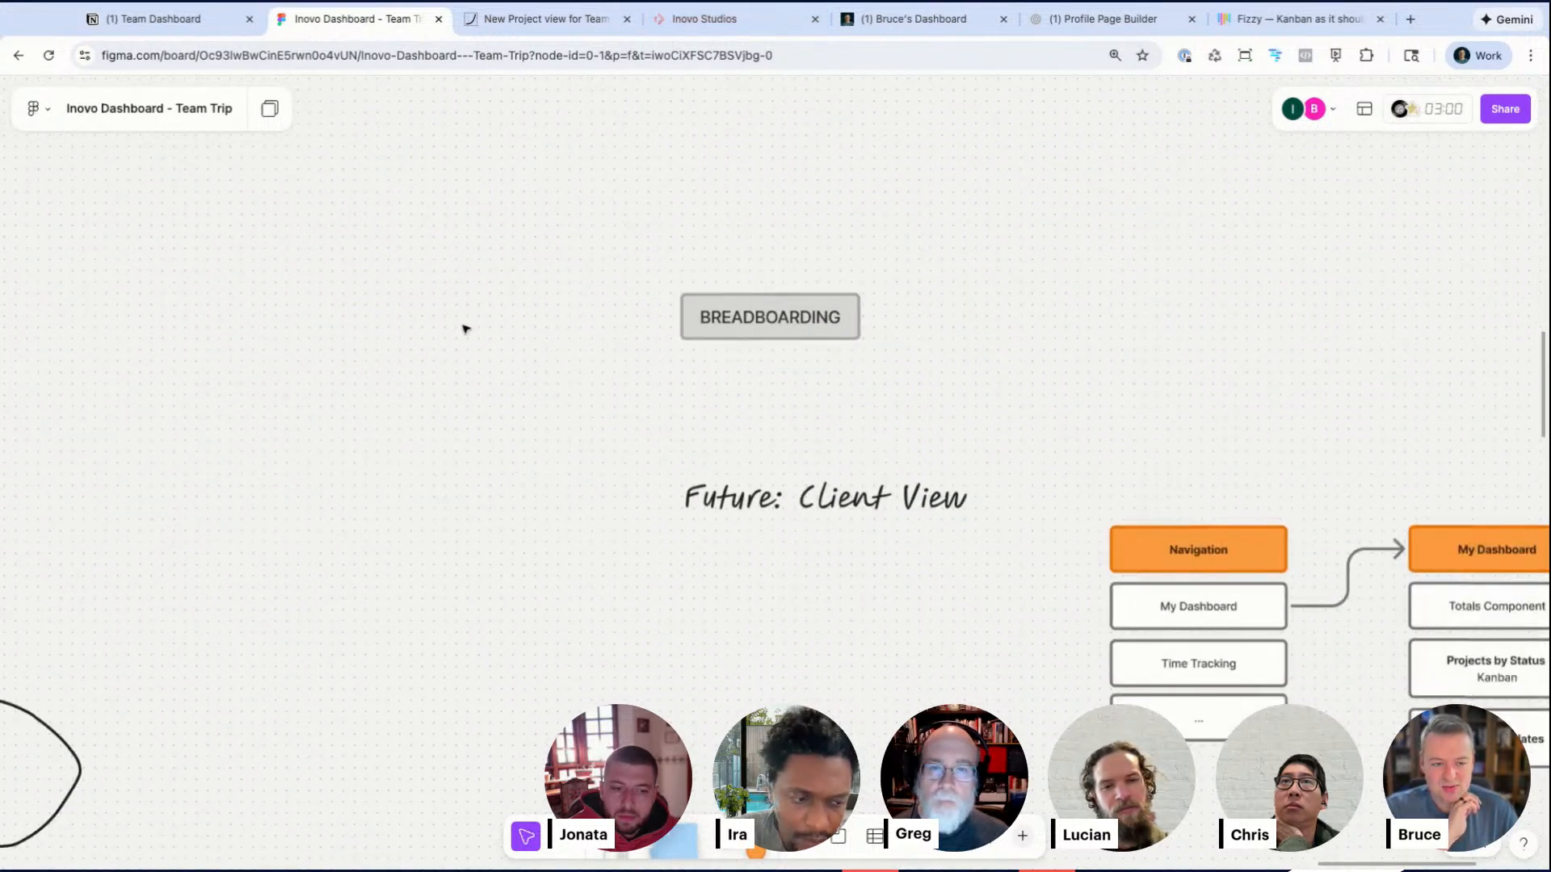
scroll(464, 329, "left", 15)
scroll(465, 329, "down", 3)
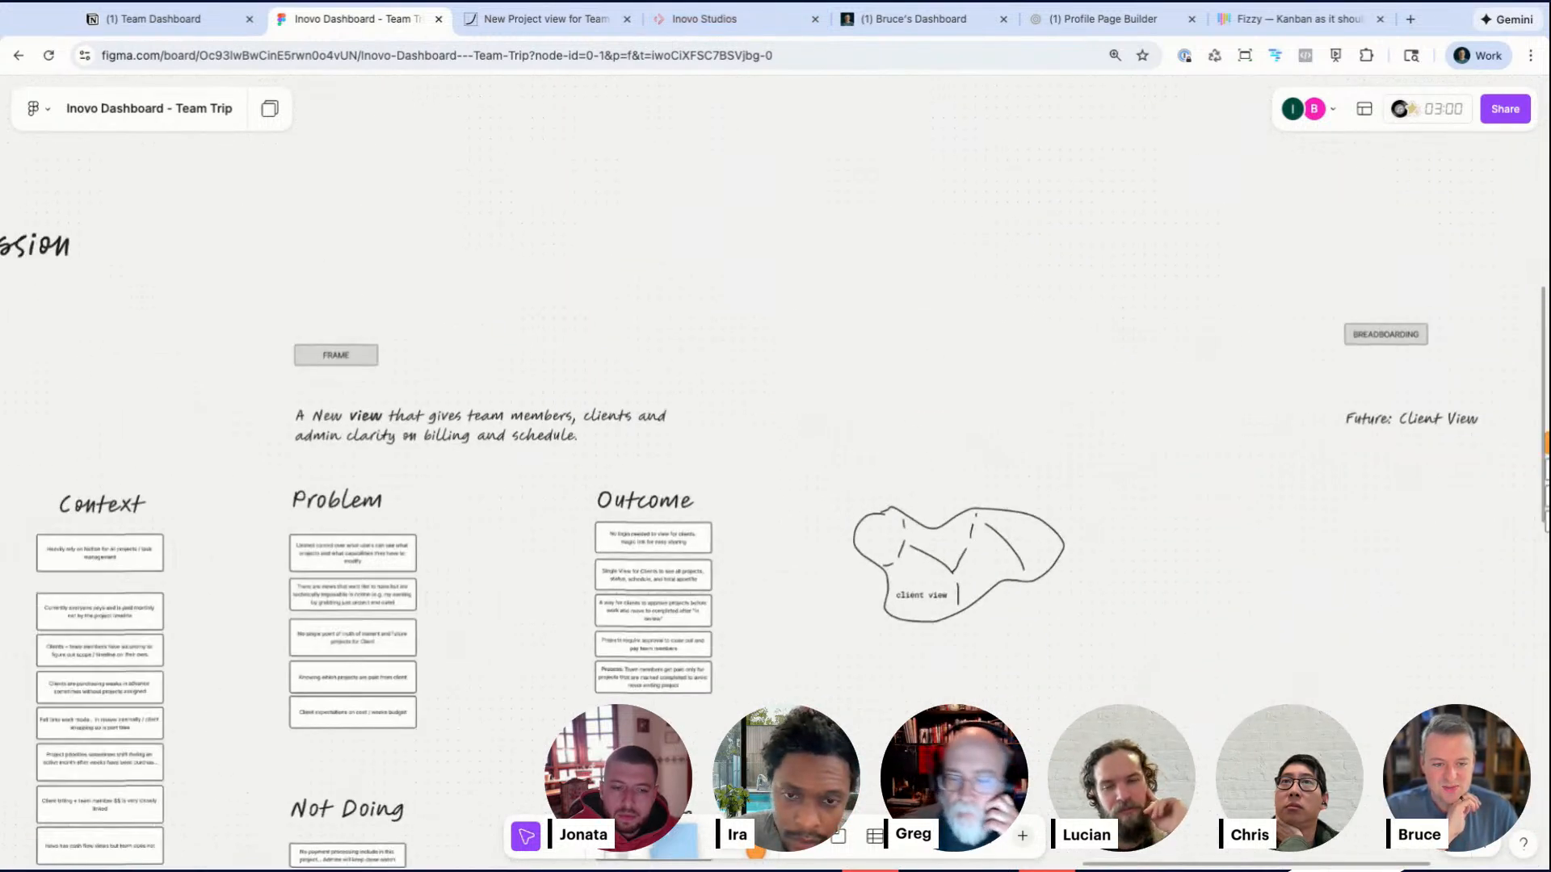
scroll(465, 328, "left", 20)
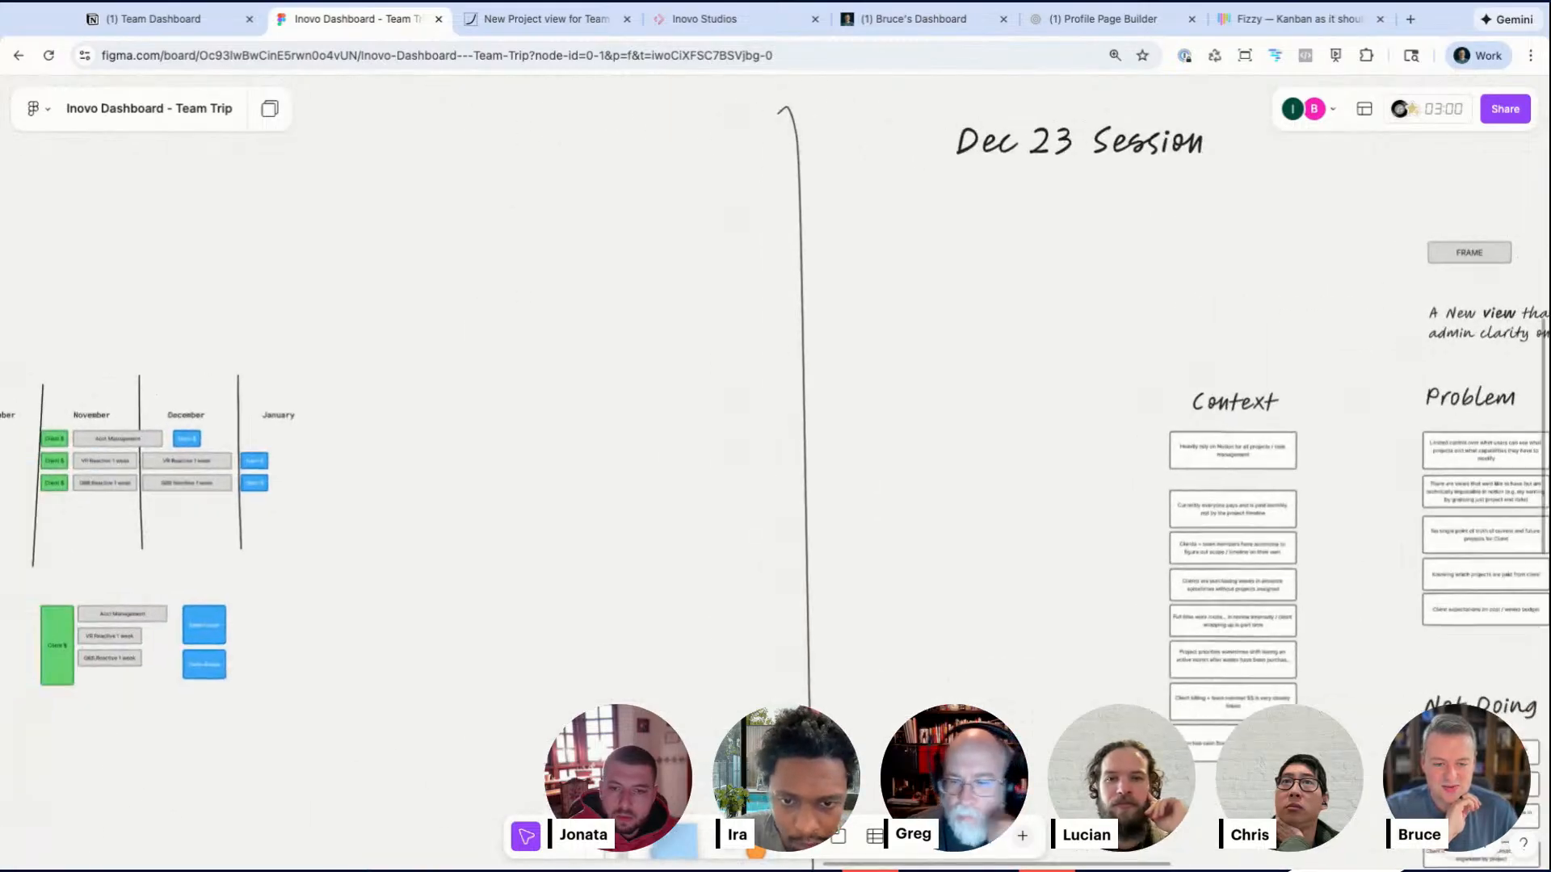
scroll(104, 439, "up", 5)
scroll(291, 412, "left", 3)
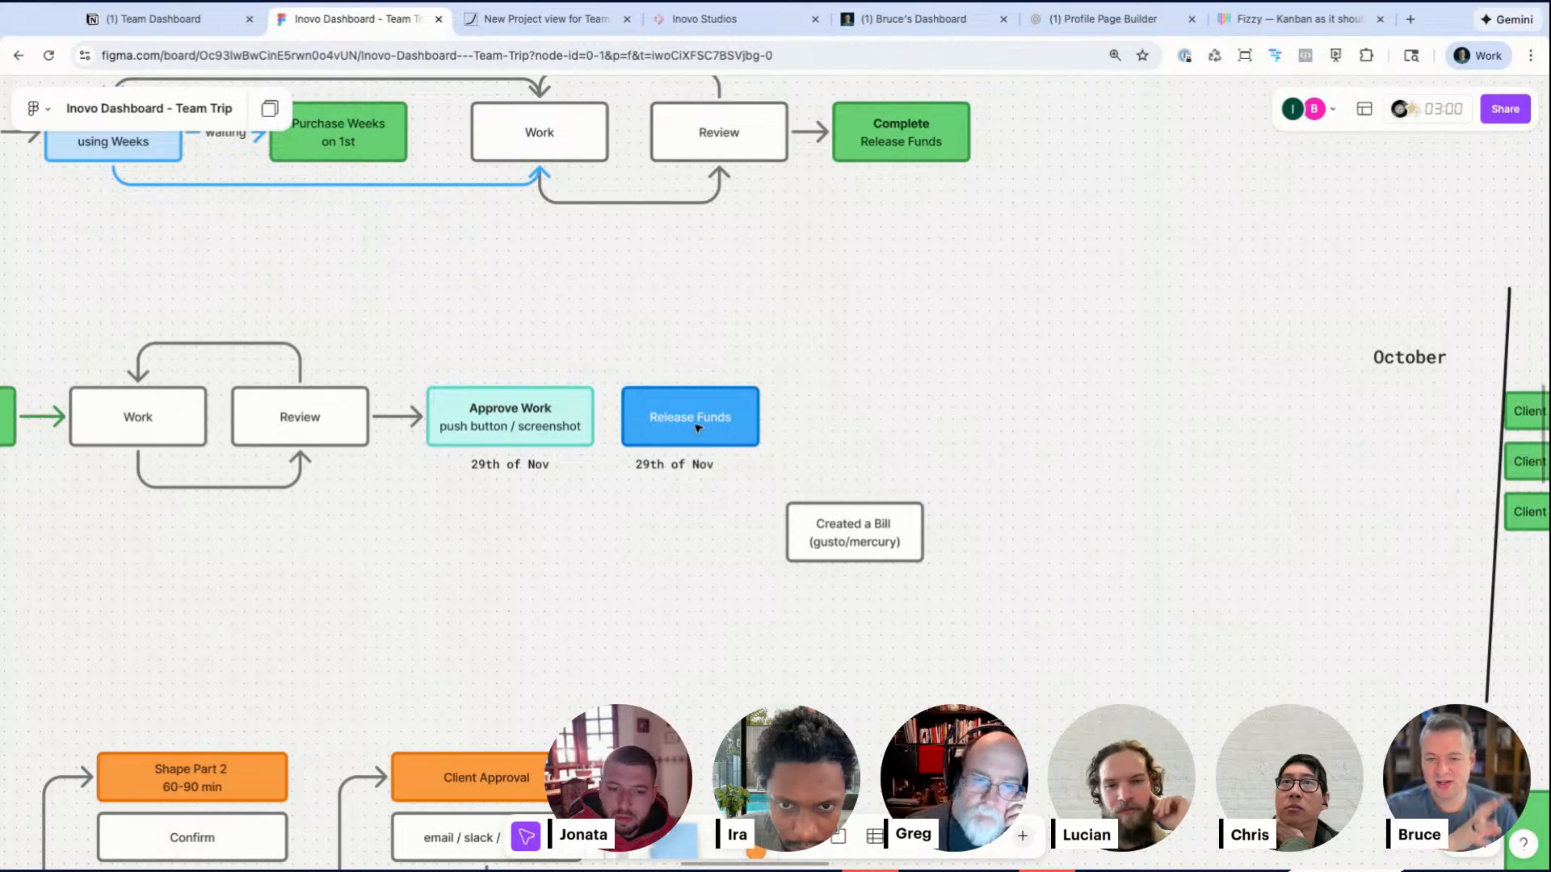
scroll(699, 428, "down", 5)
scroll(696, 426, "right", 20)
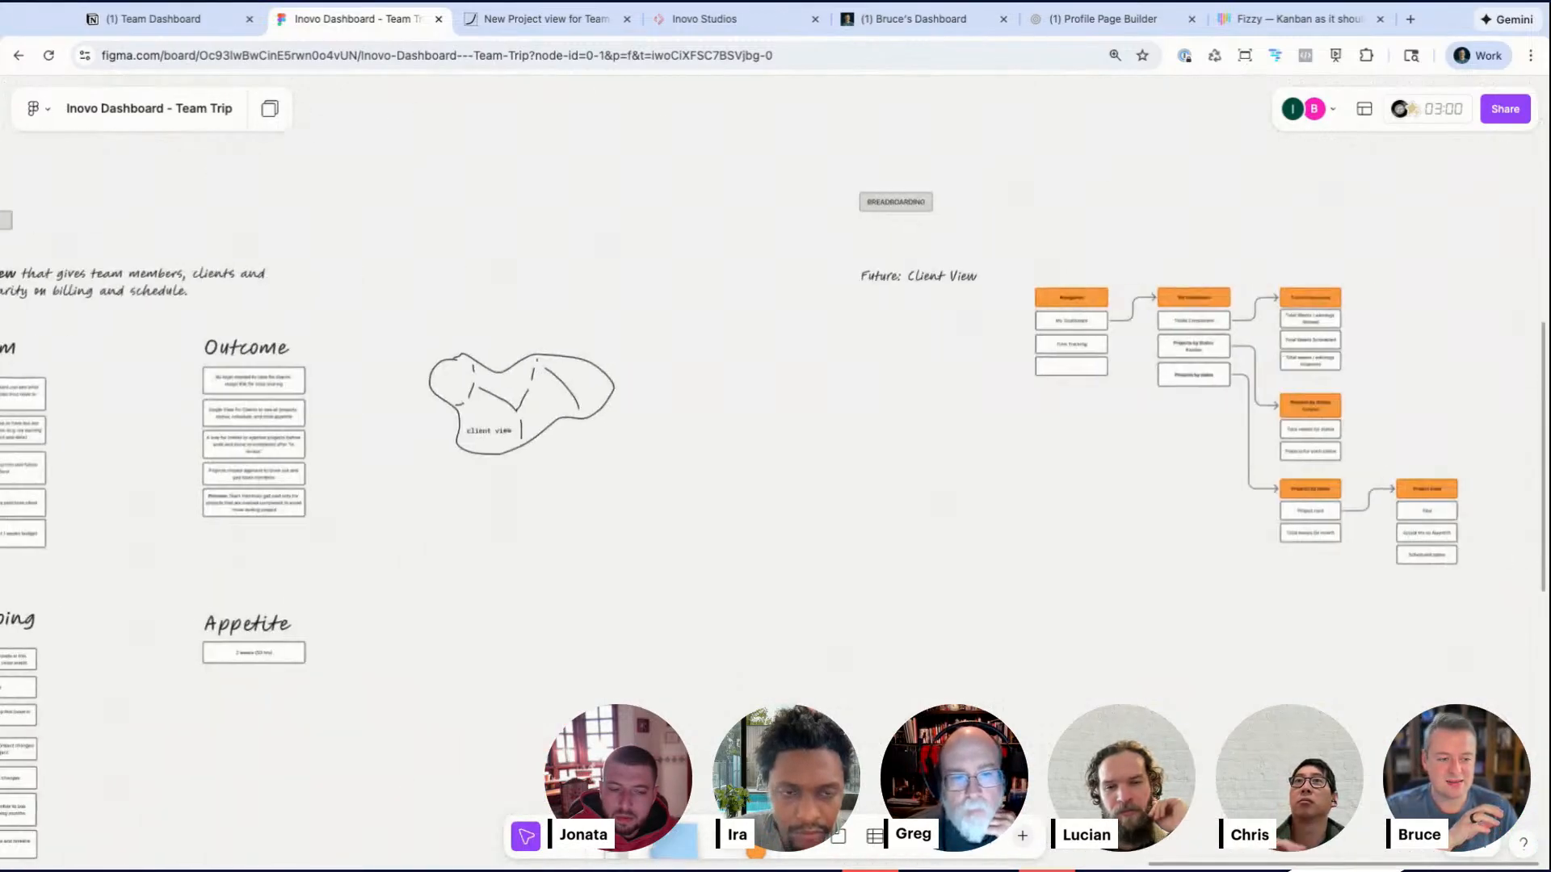
scroll(501, 117, "right", 3)
scroll(501, 118, "up", 5)
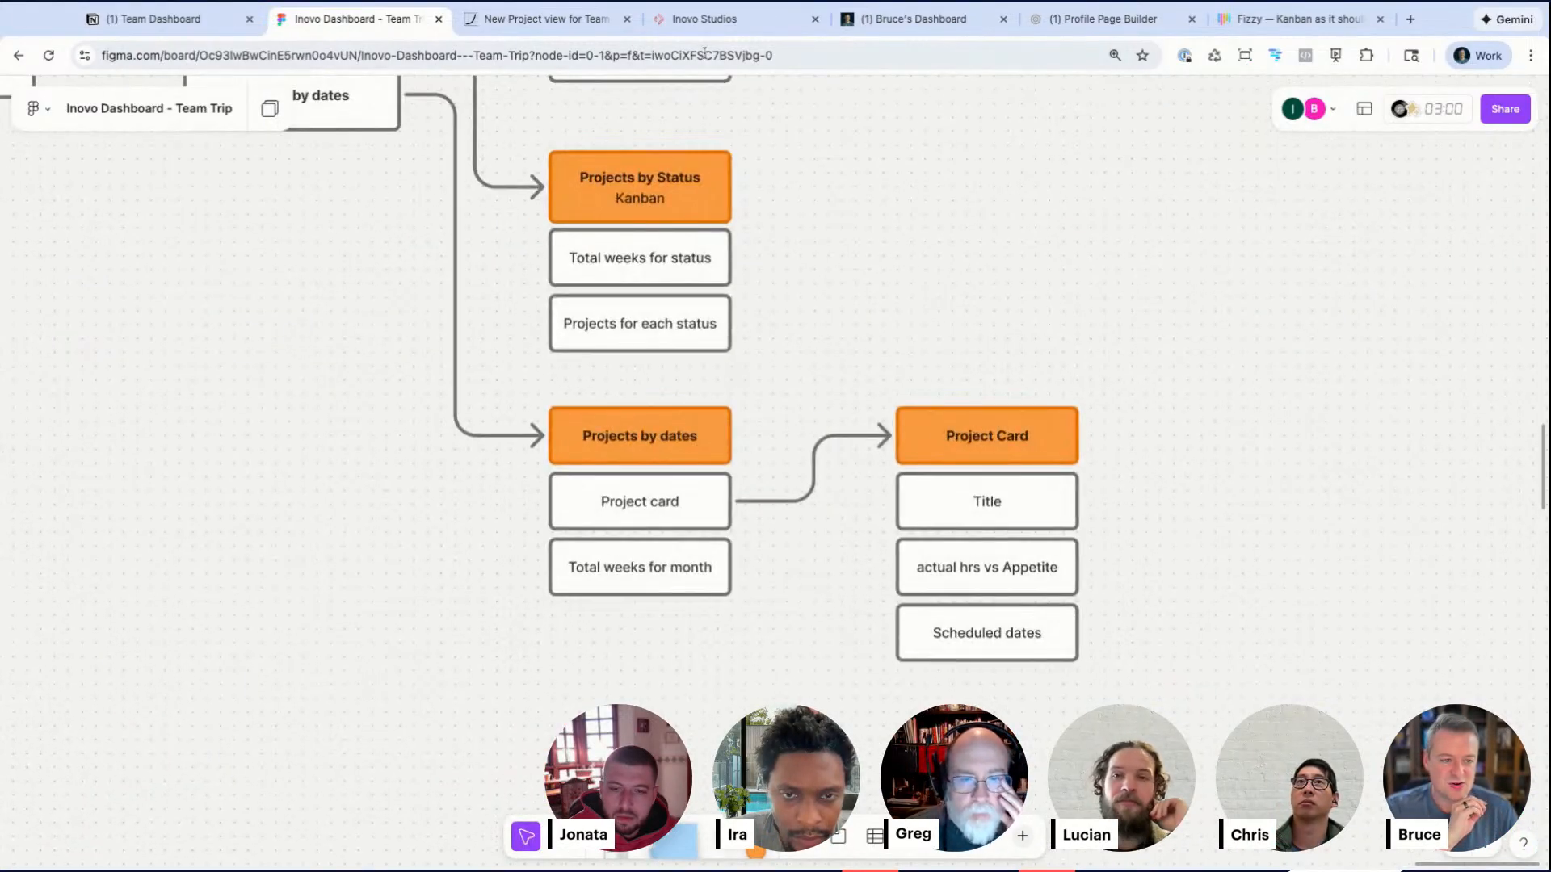
Step: Switch to the Inovo Studios tab and examine the In Review project card and the client selector
left_click(704, 19)
scroll(1382, 253, "up", 5)
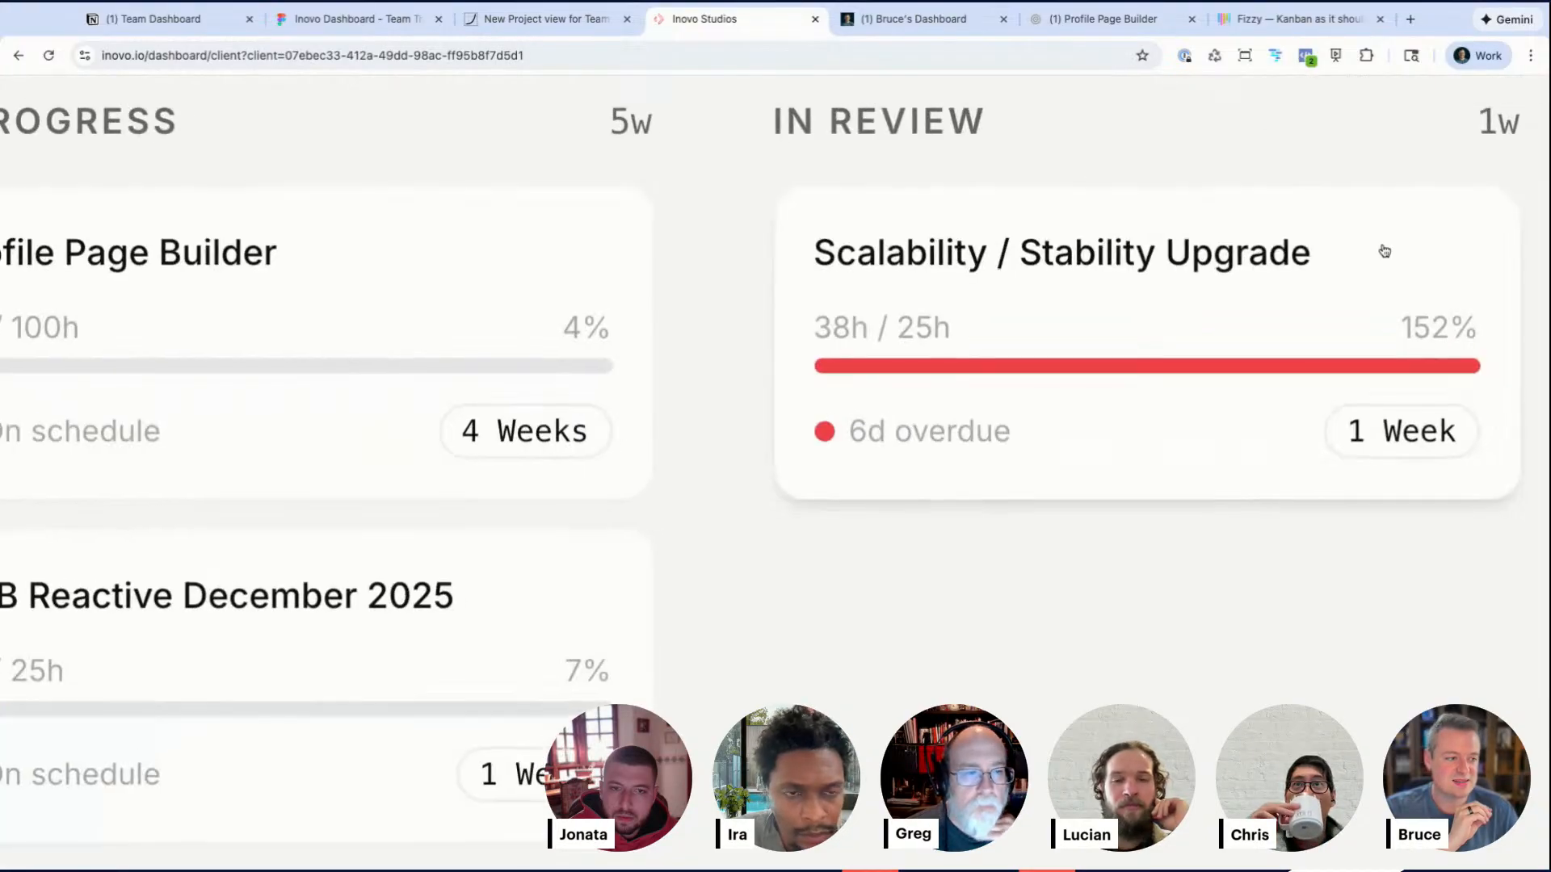
scroll(1384, 250, "right", 5)
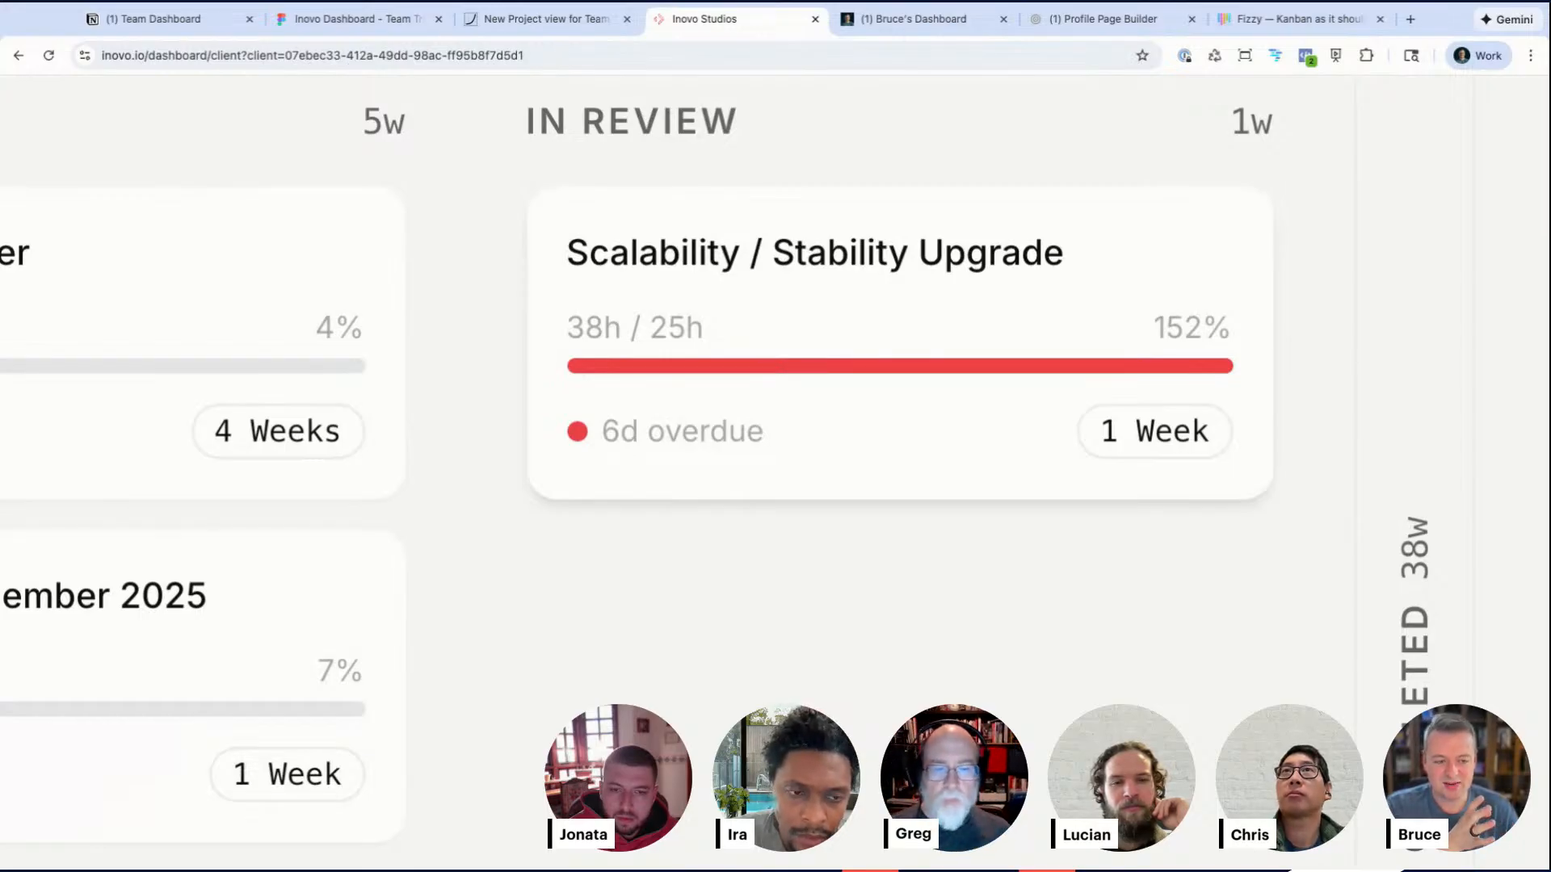
scroll(1188, 373, "down", 5)
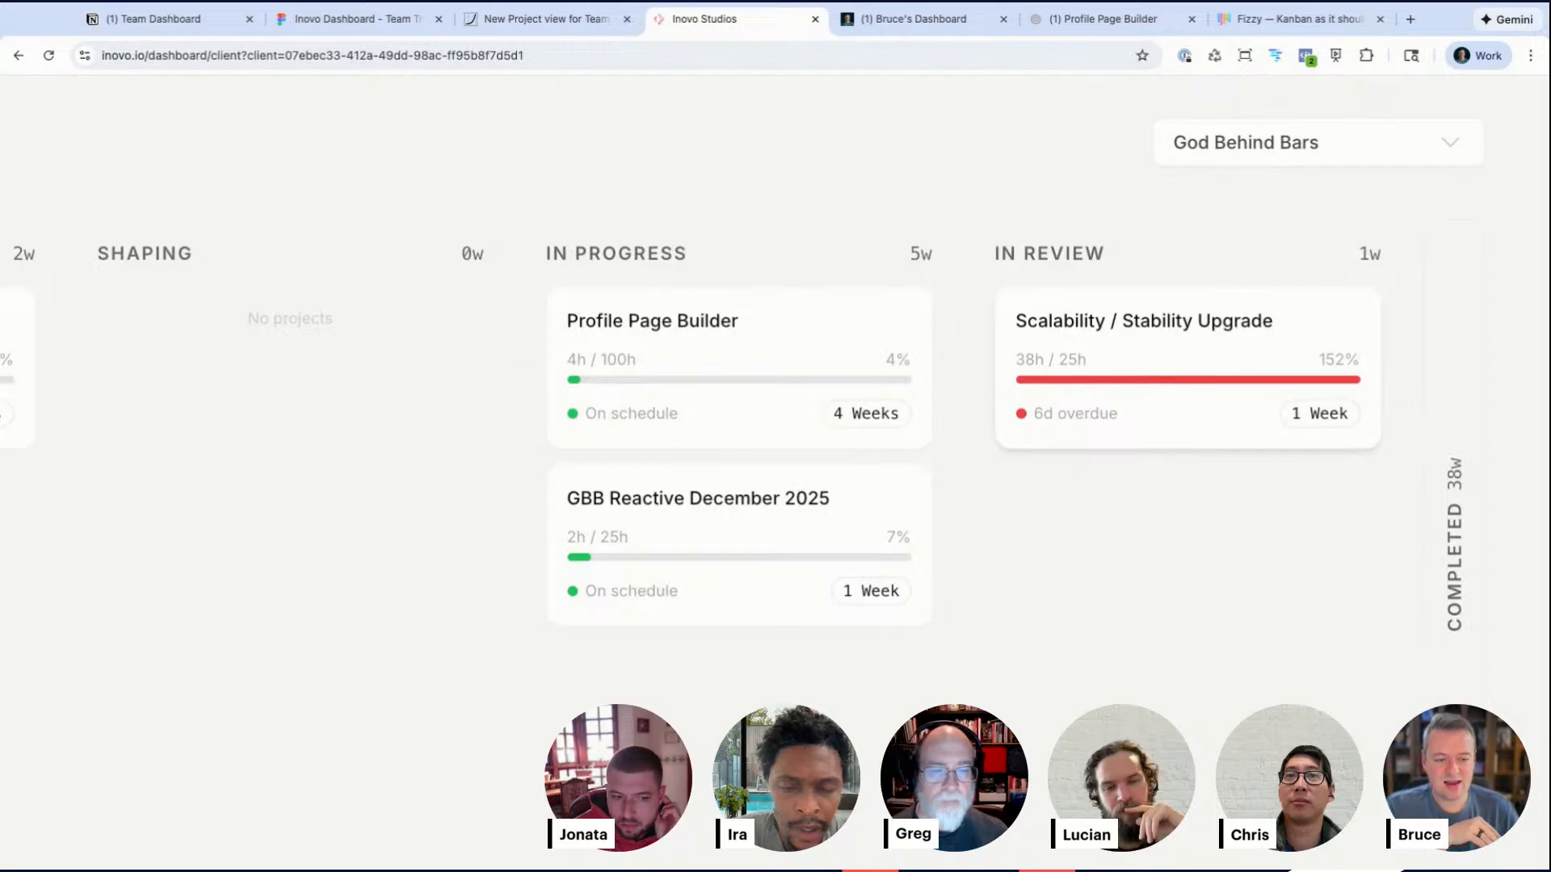
left_click(1260, 157)
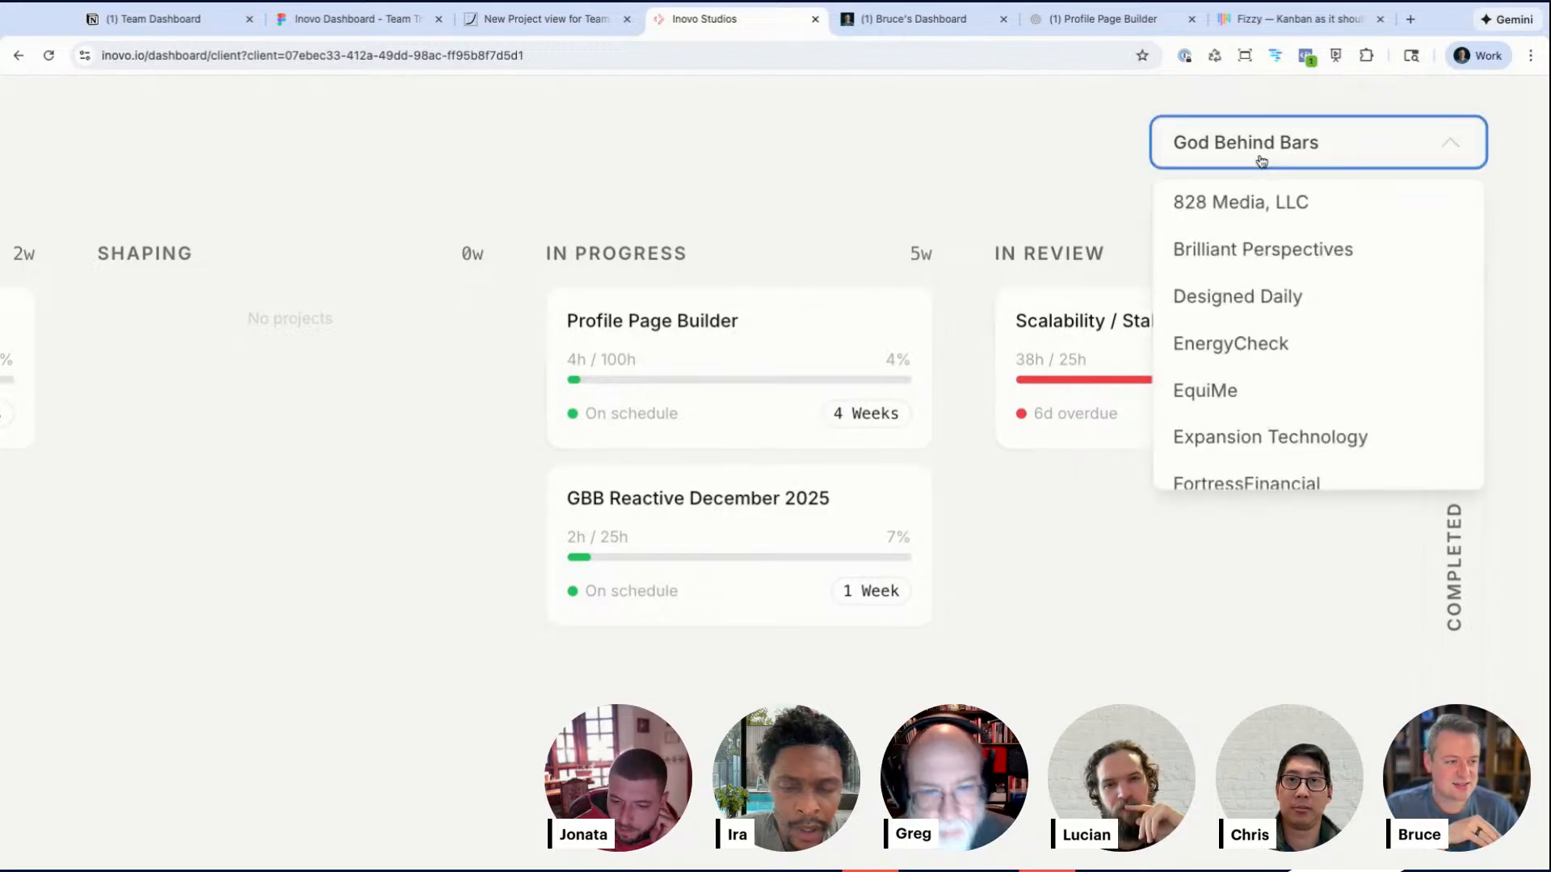
left_click(827, 177)
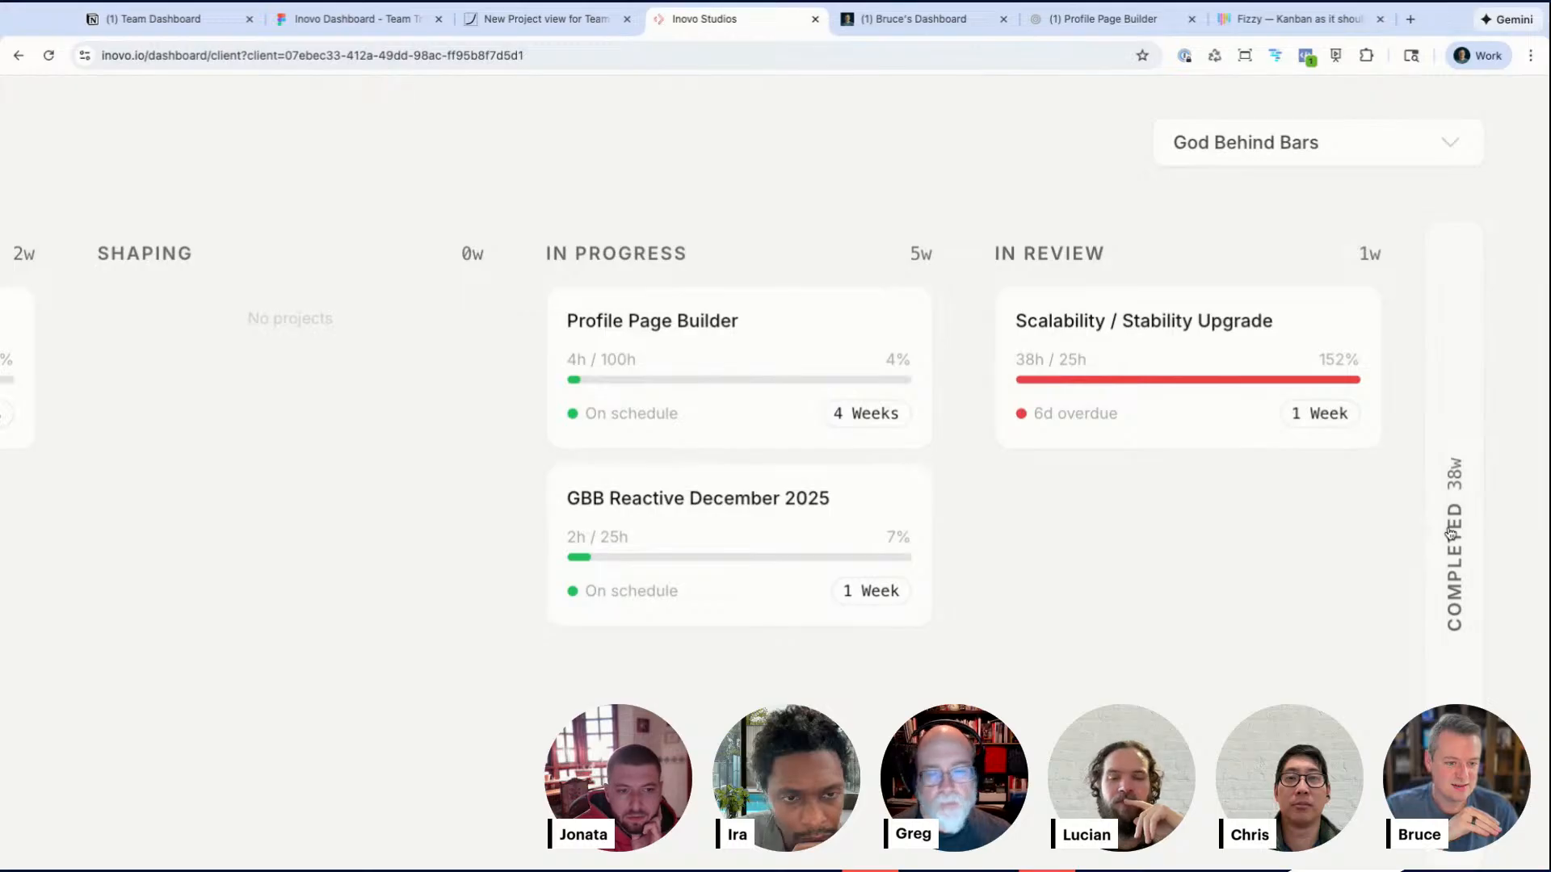
Step: Expand the Completed column and scroll through its project cards
left_click(1450, 543)
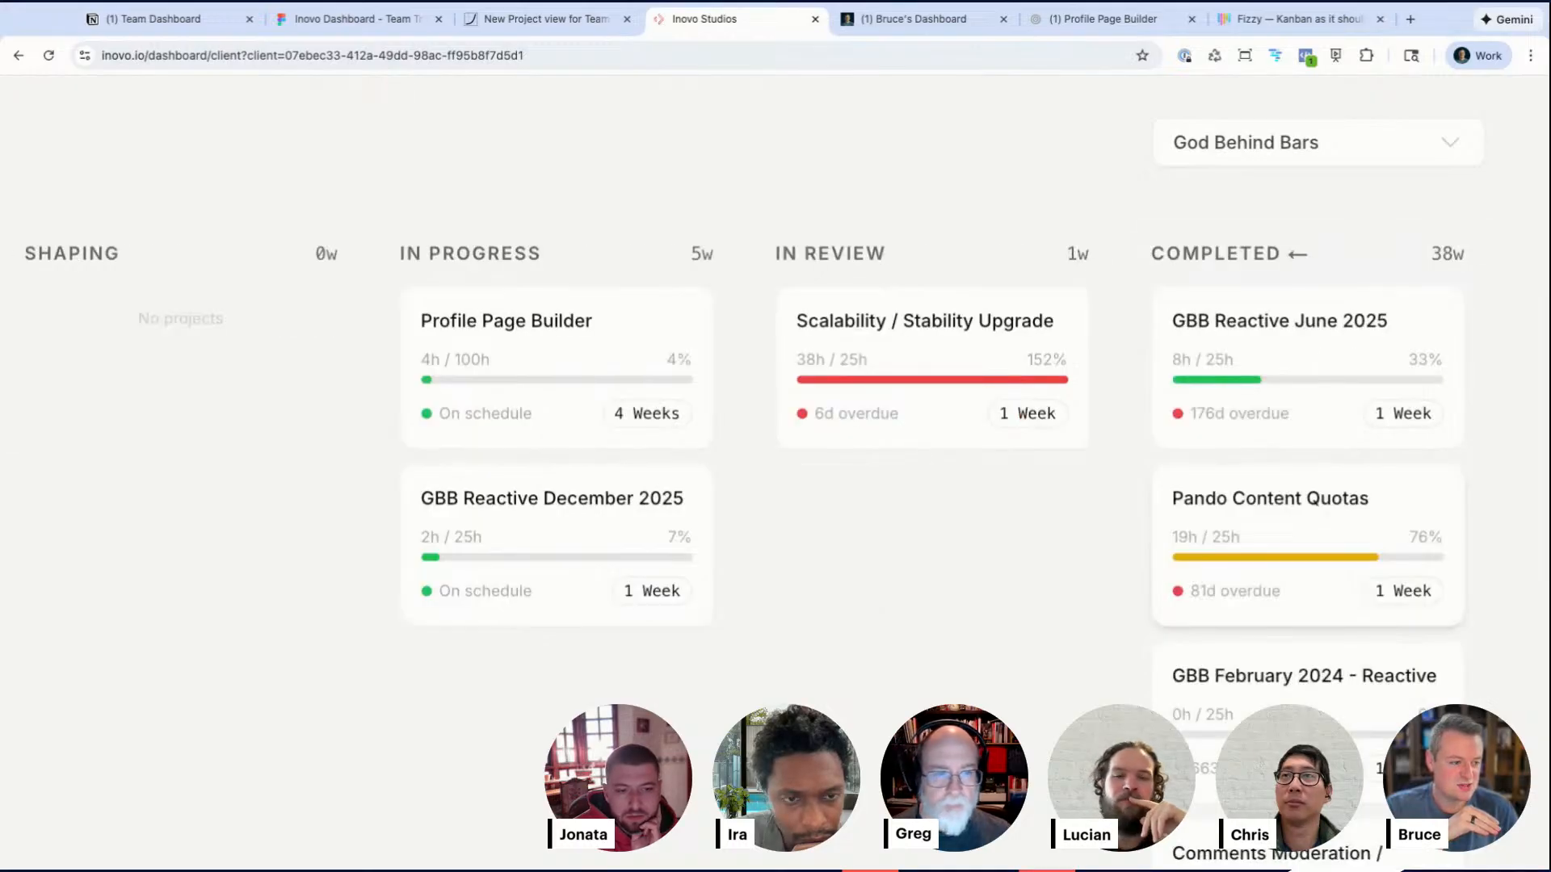
scroll(1449, 543, "down", 6)
scroll(1449, 543, "down", 10)
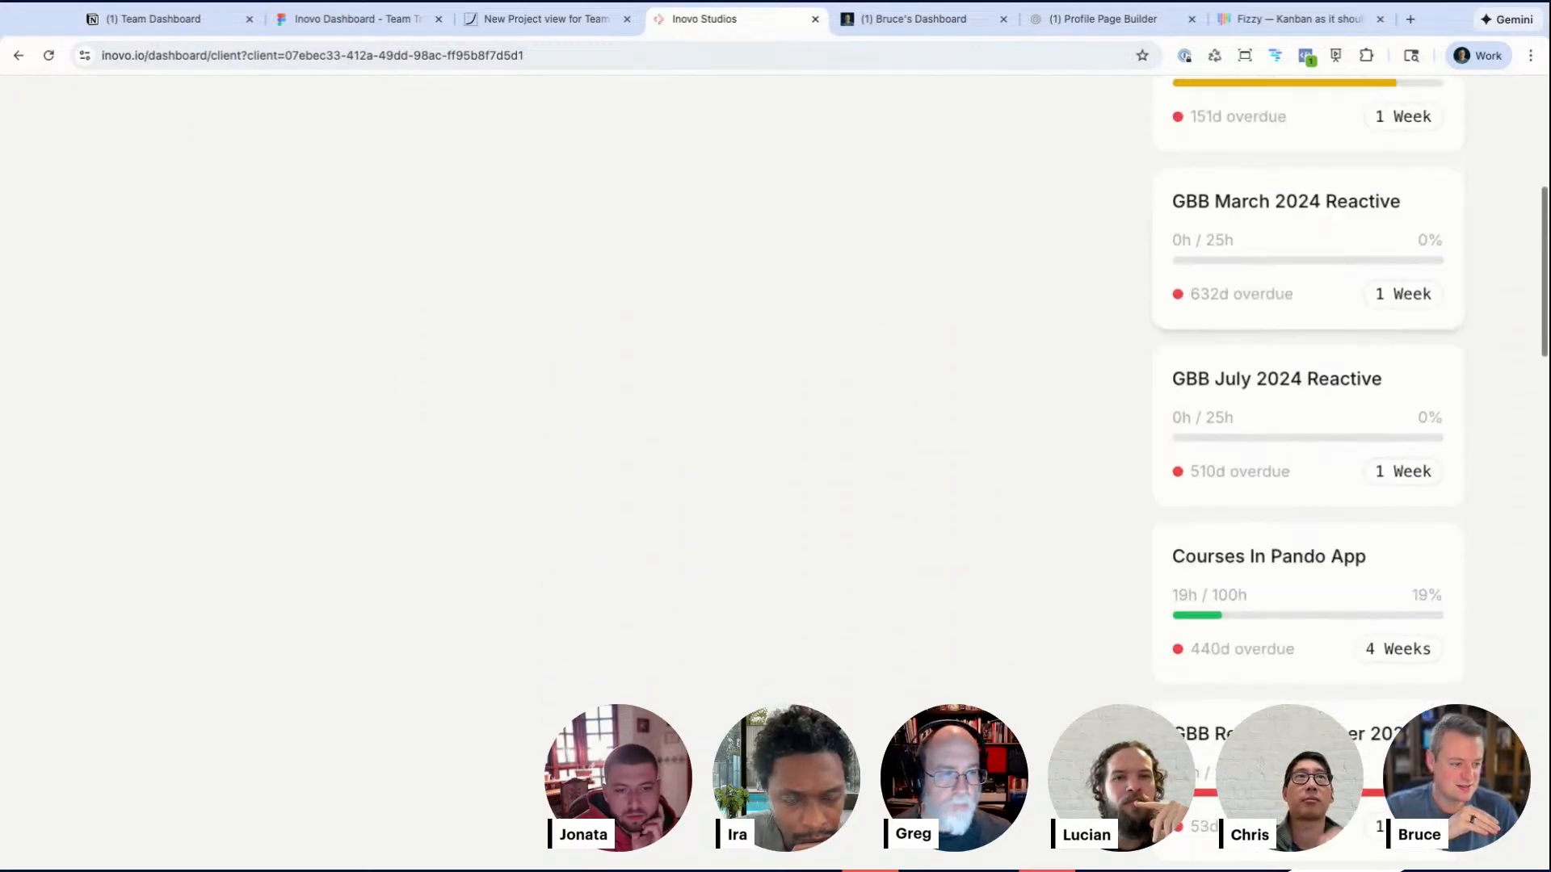
scroll(1307, 417, "down", 12)
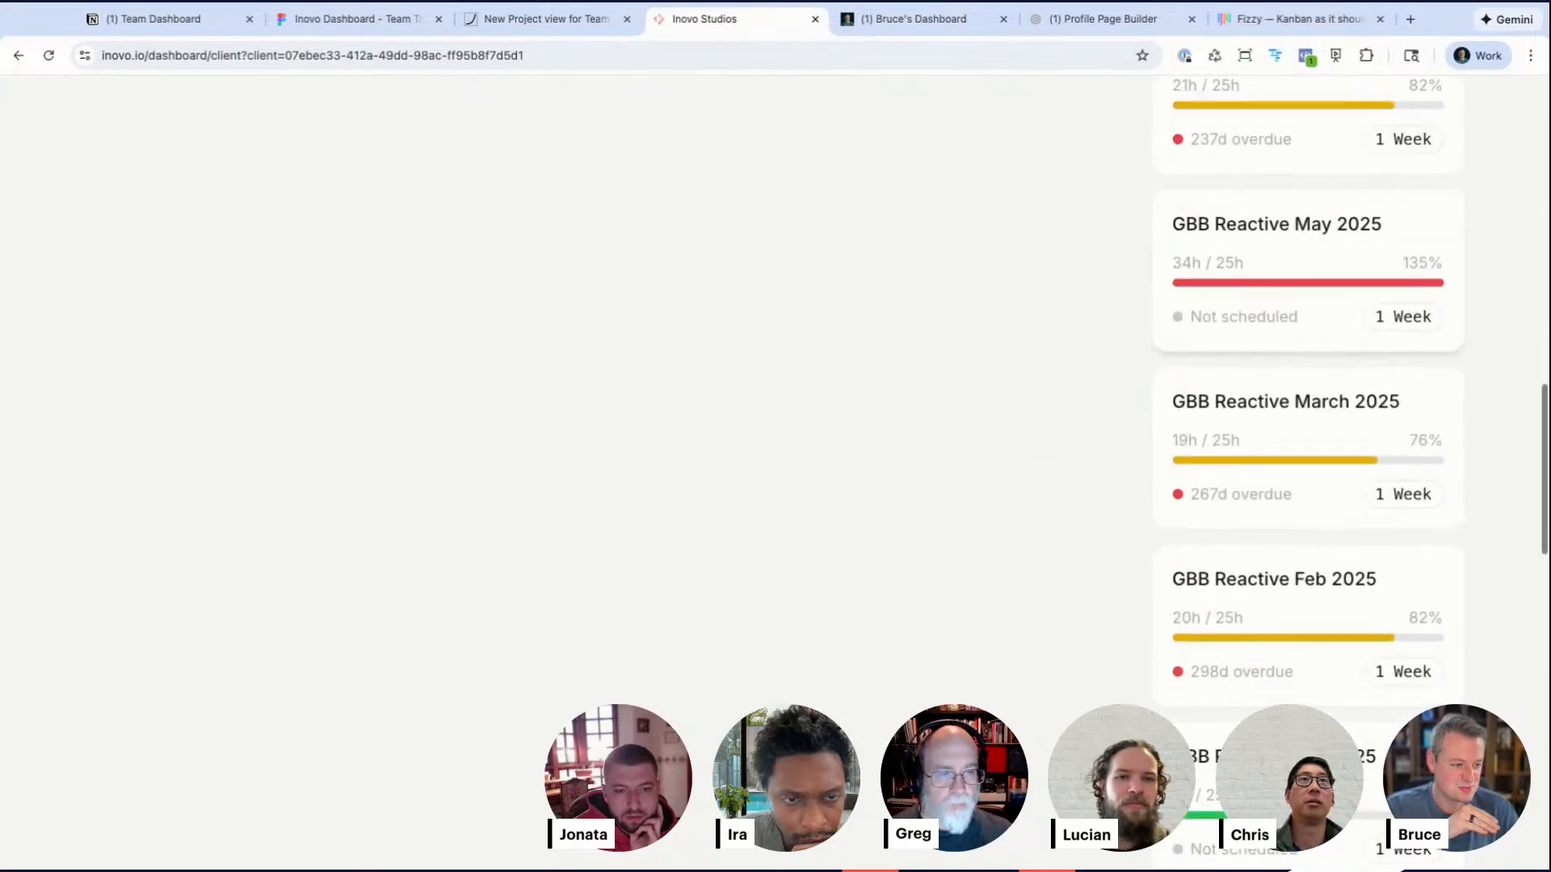
scroll(1307, 417, "up", 10)
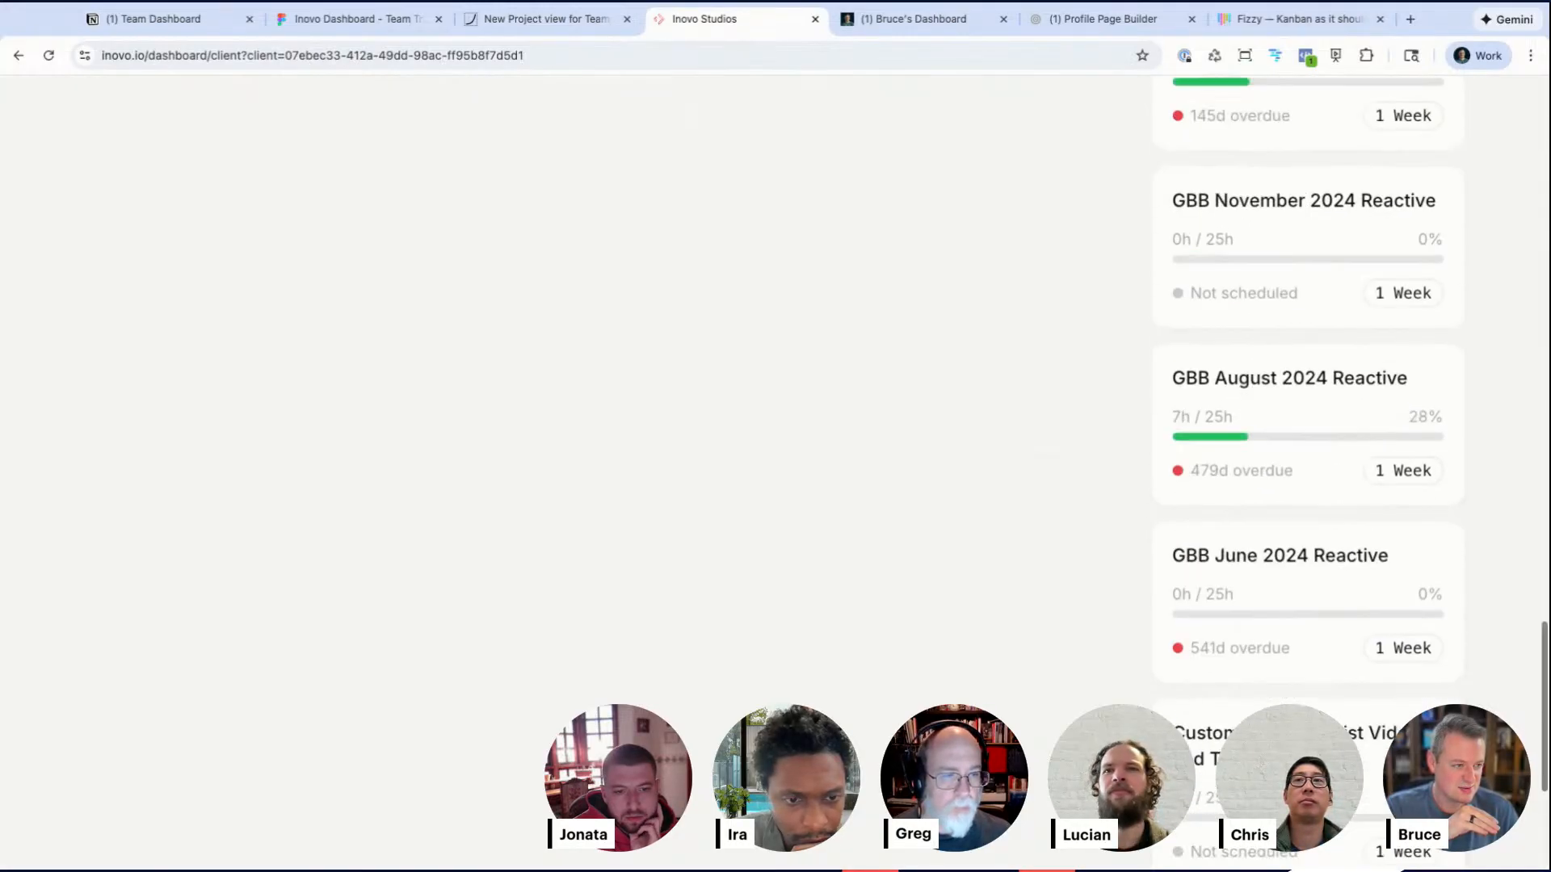
scroll(1307, 417, "up", 5)
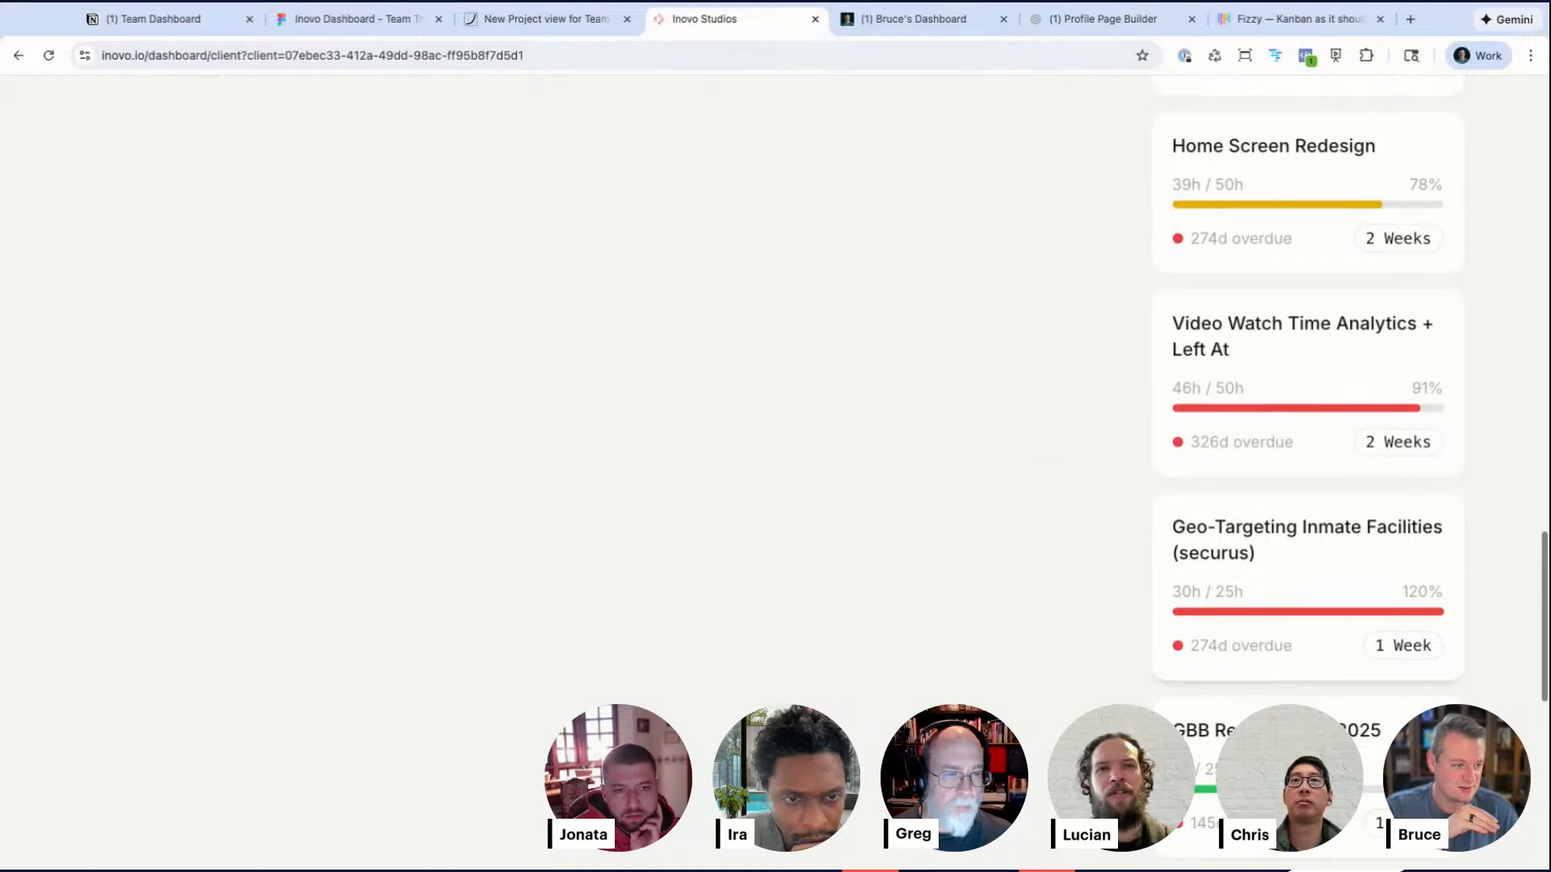
scroll(1307, 417, "up", 7)
scroll(1307, 416, "up", 15)
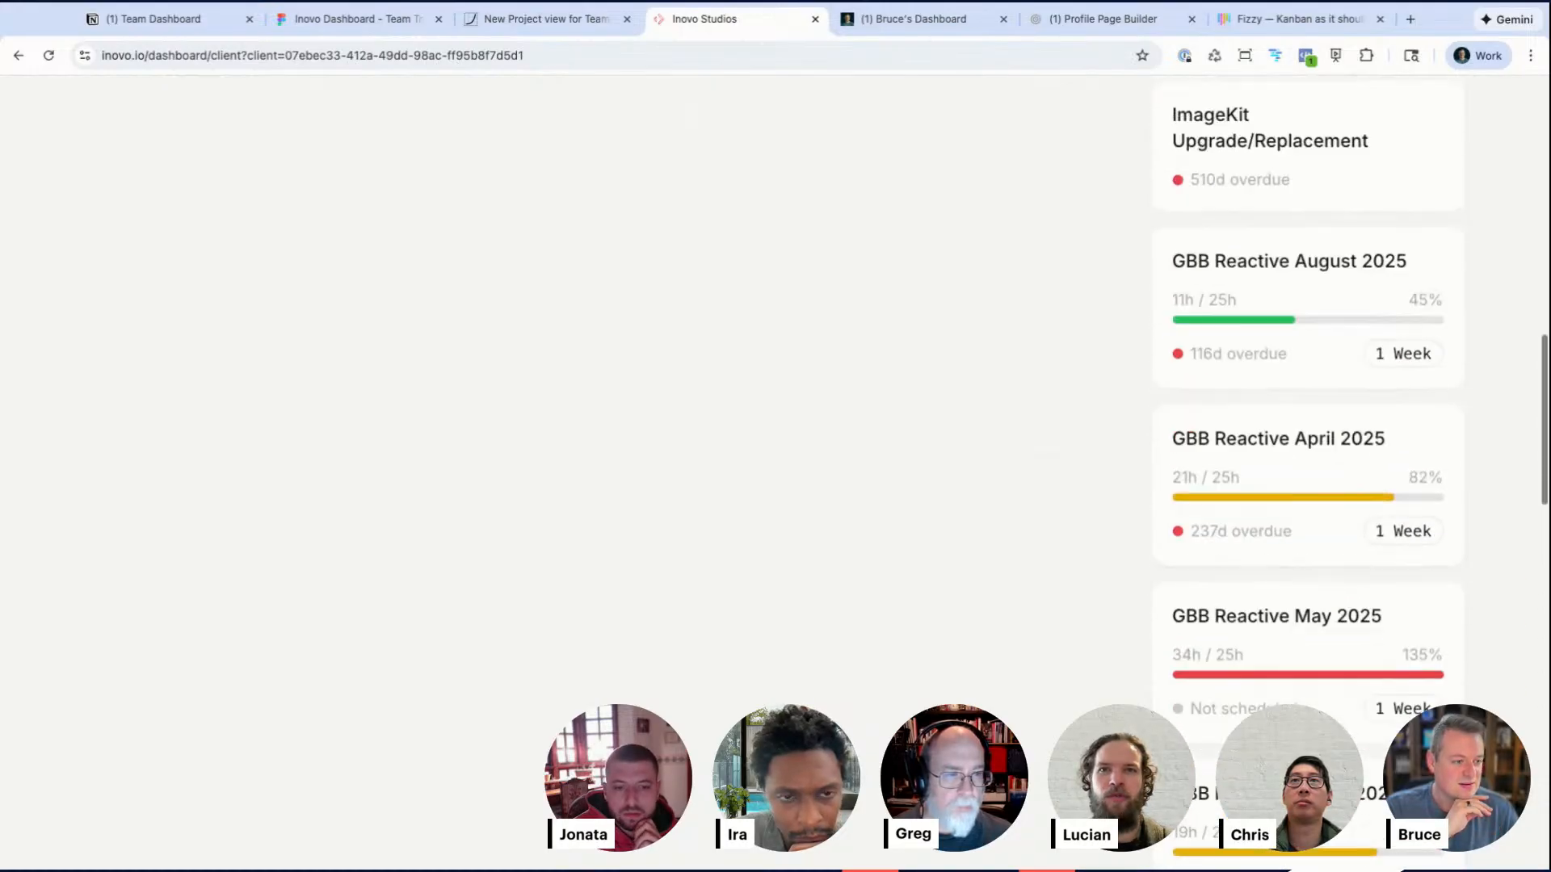
scroll(1307, 417, "up", 10)
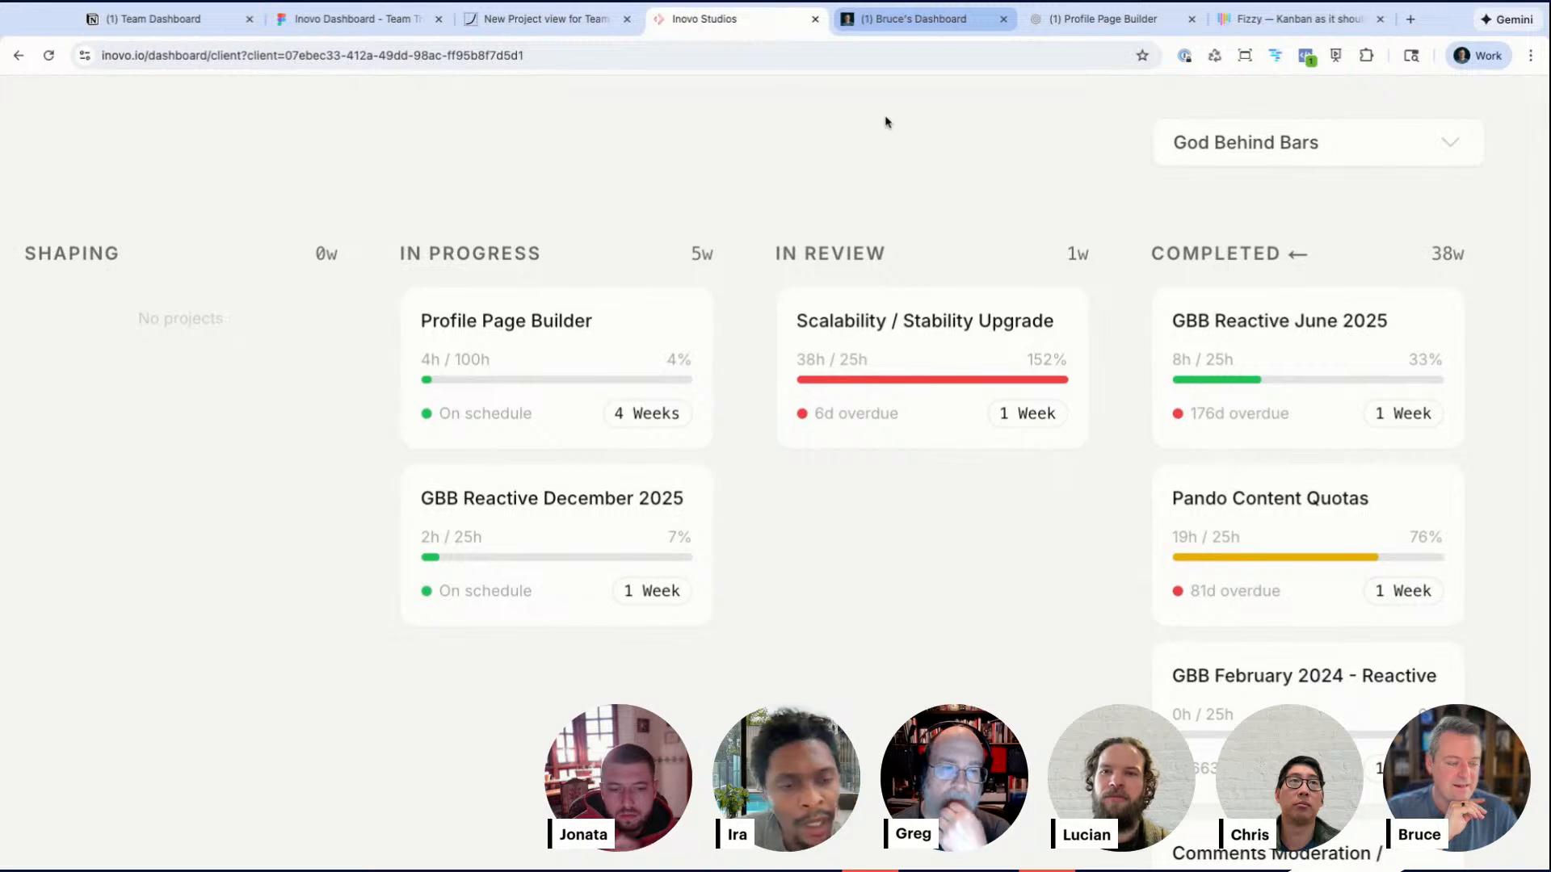
Step: Switch to Bruce's Dashboard and search for and open the Multi-Language Tracks + Content Attachments project page
left_click(919, 31)
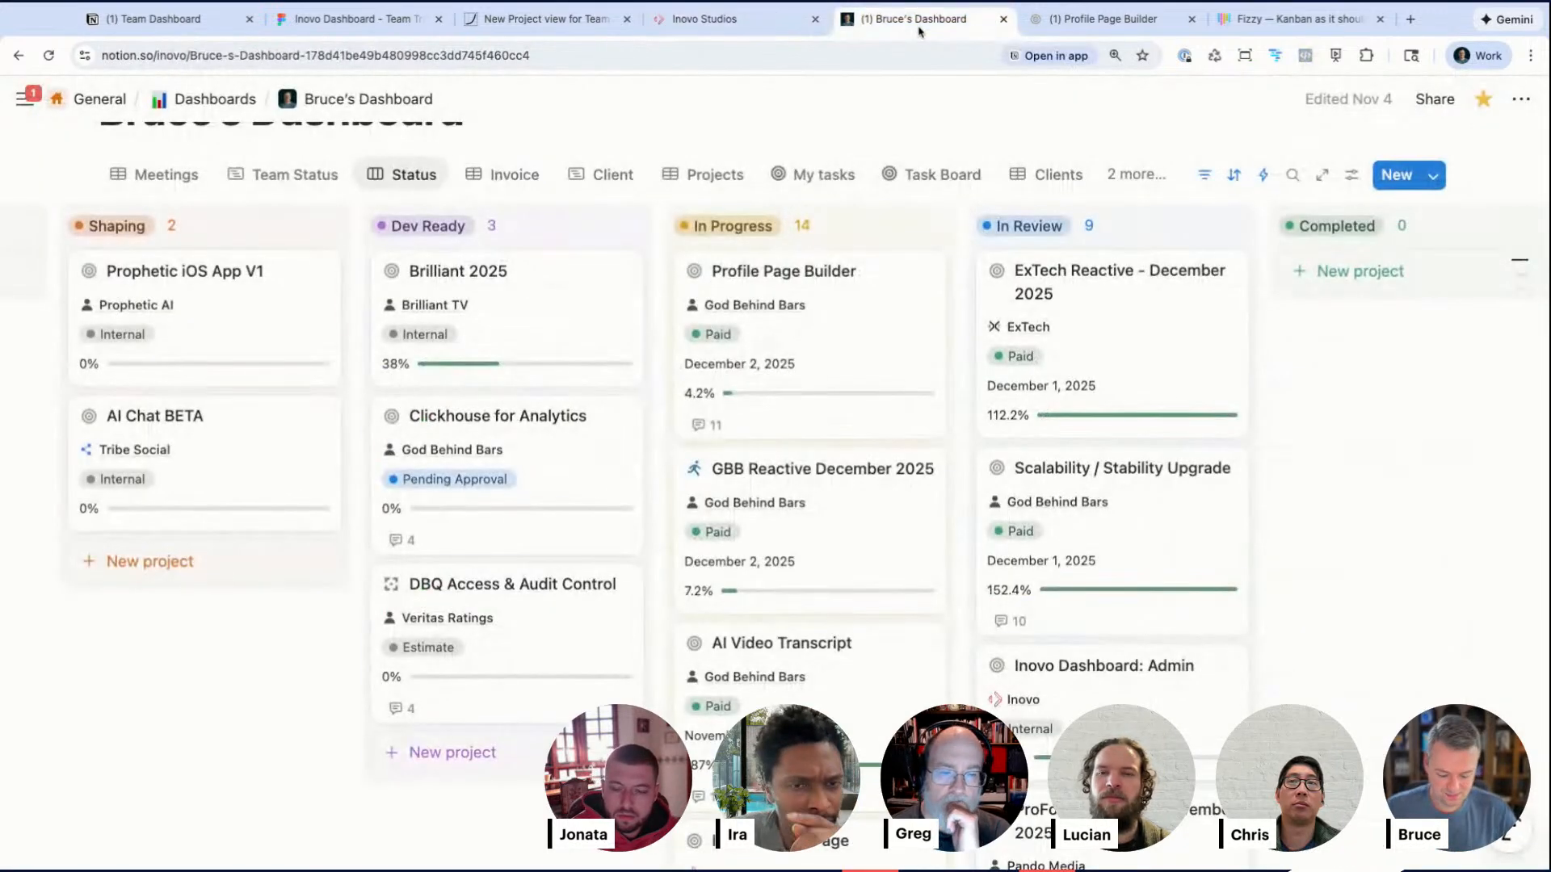
key("ctrl+k")
type("att")
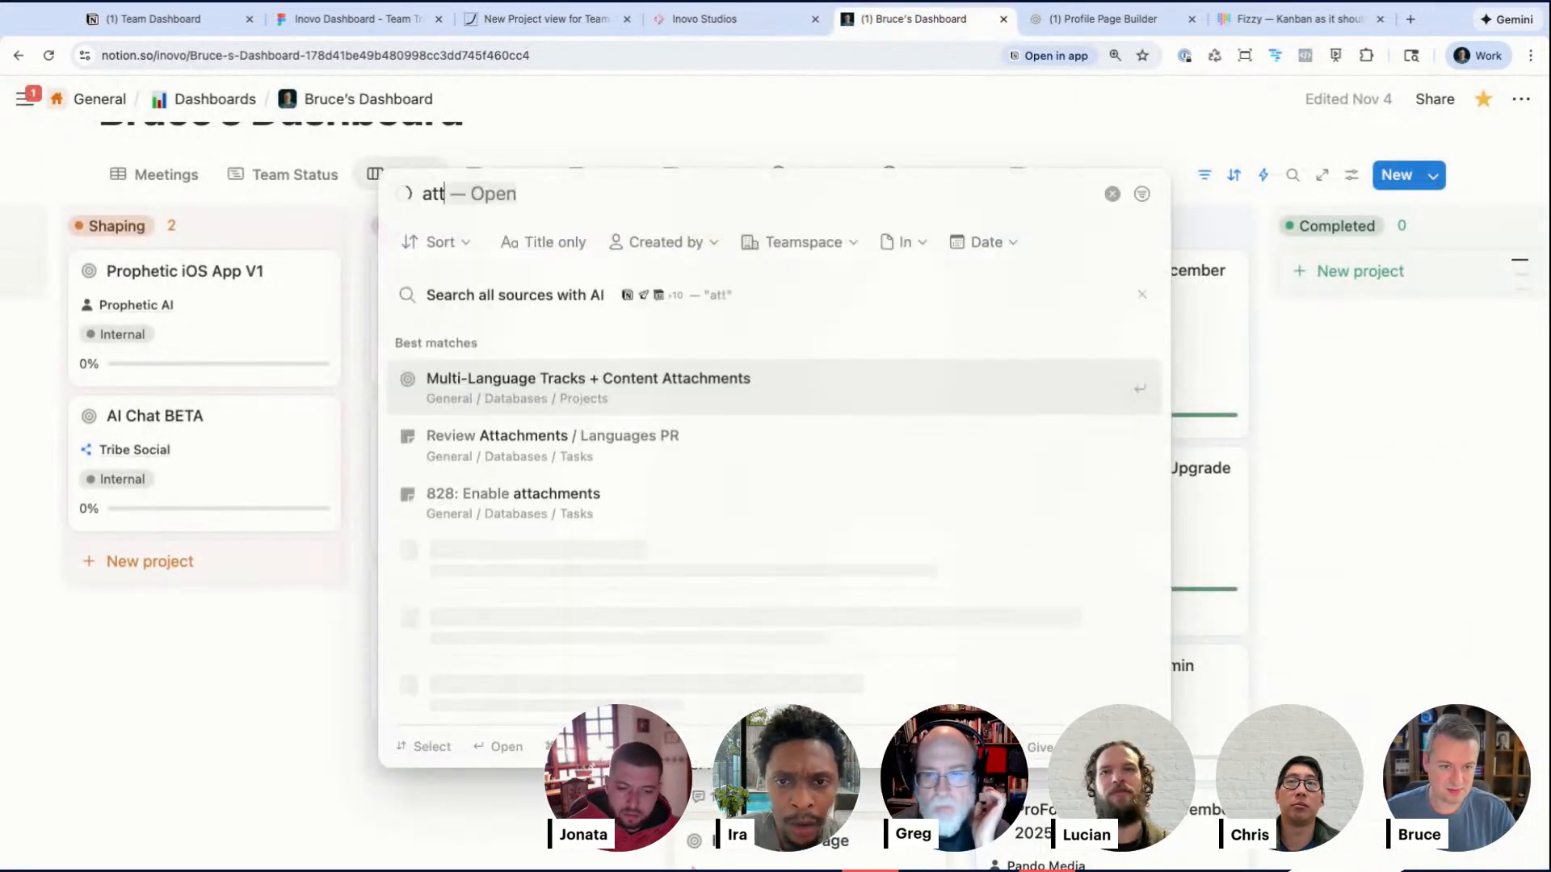
key("Return")
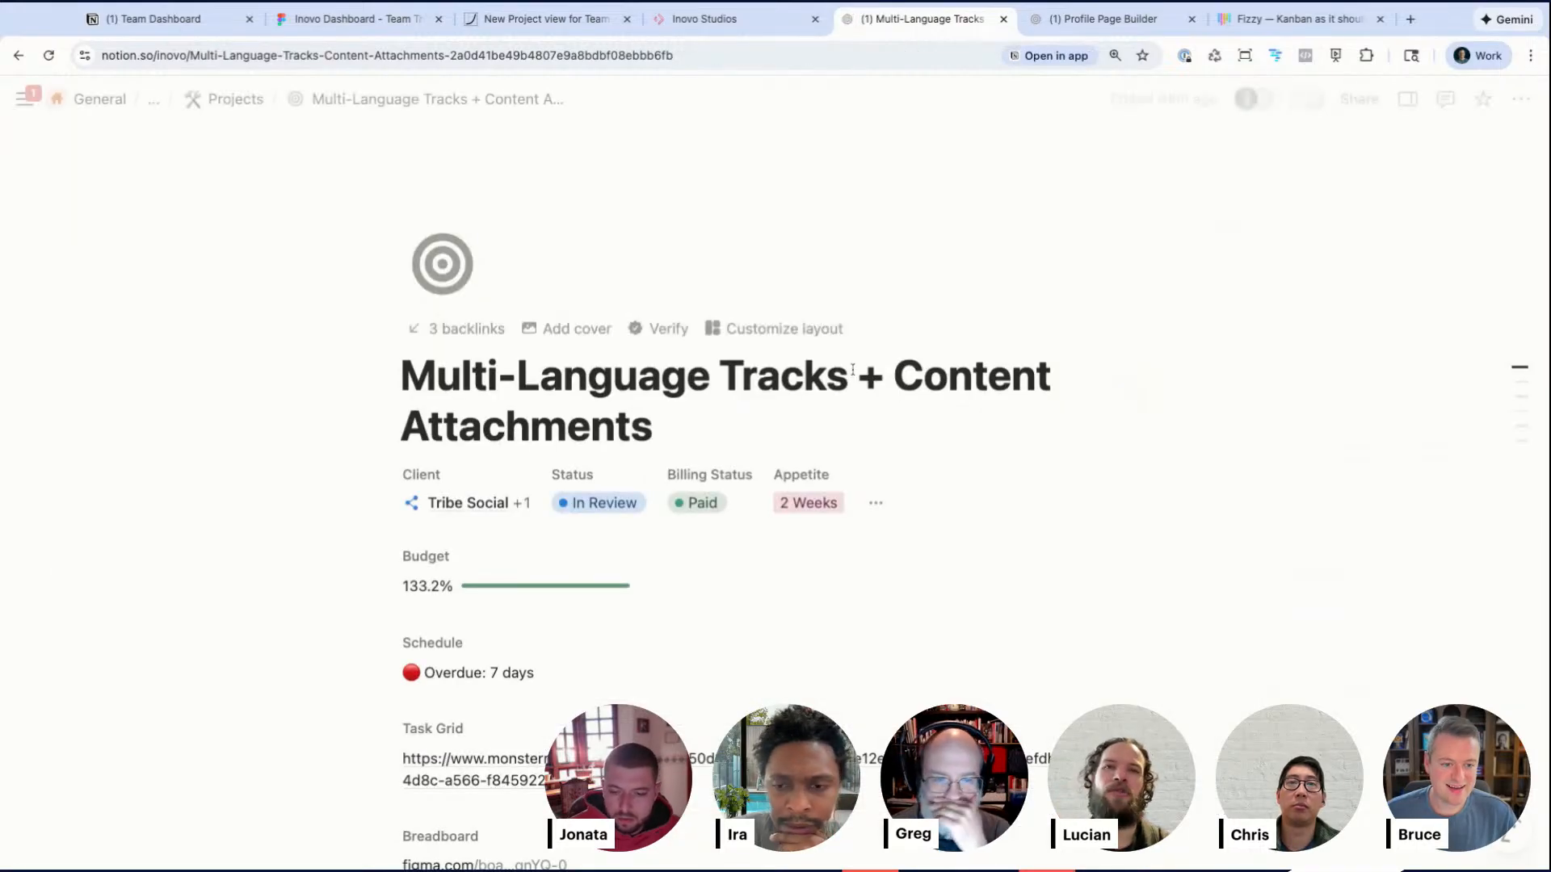
Step: Remove Tribe Social from the project's Client relation, leaving God Behind Bars
left_click(480, 503)
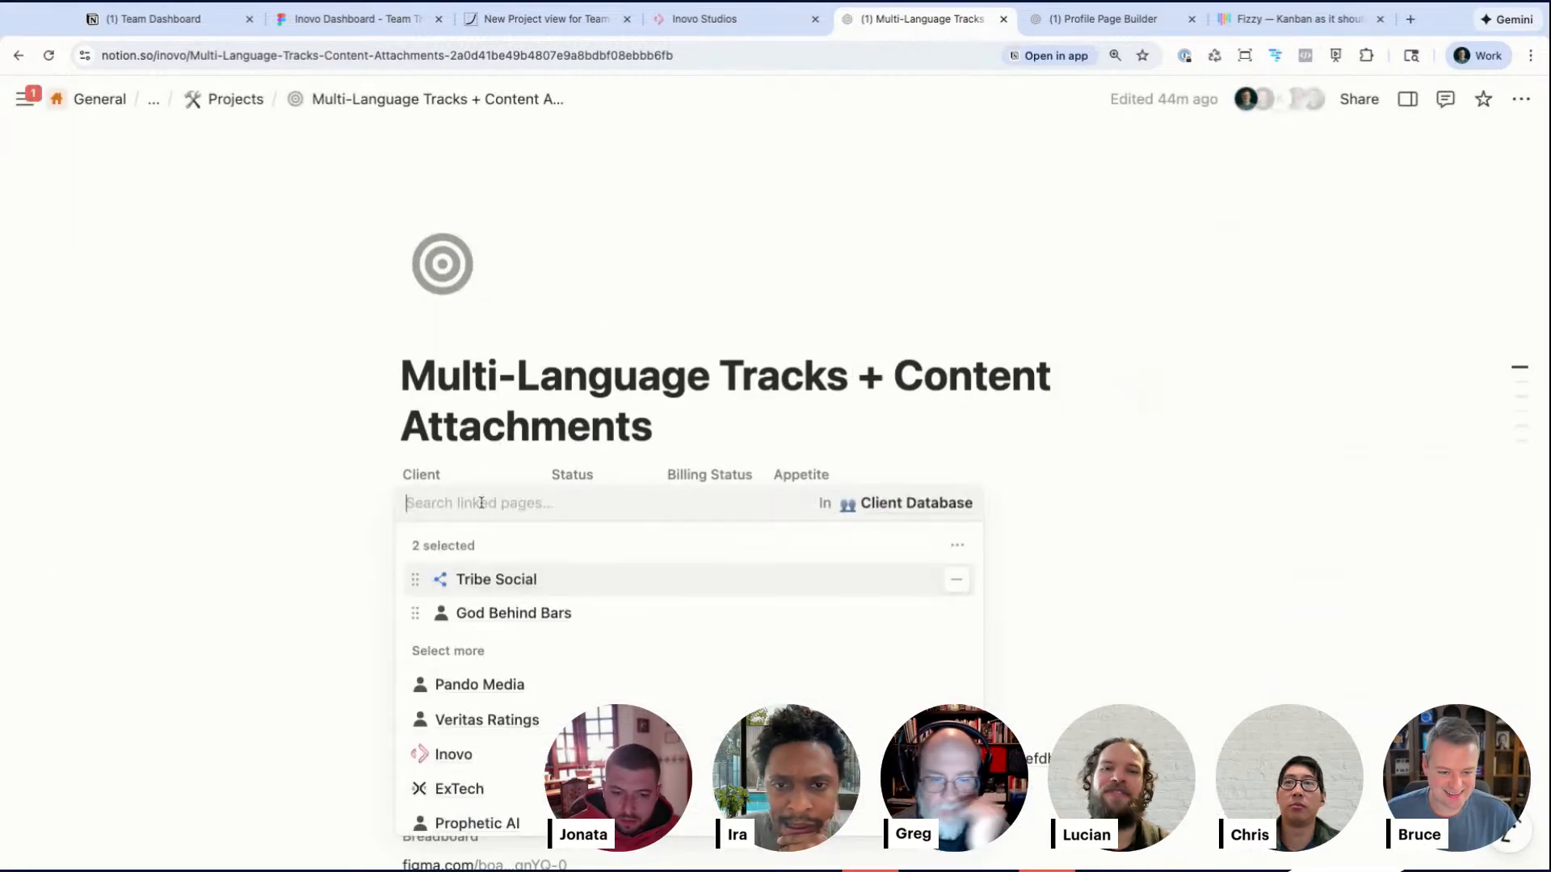
left_click(957, 579)
left_click(336, 495)
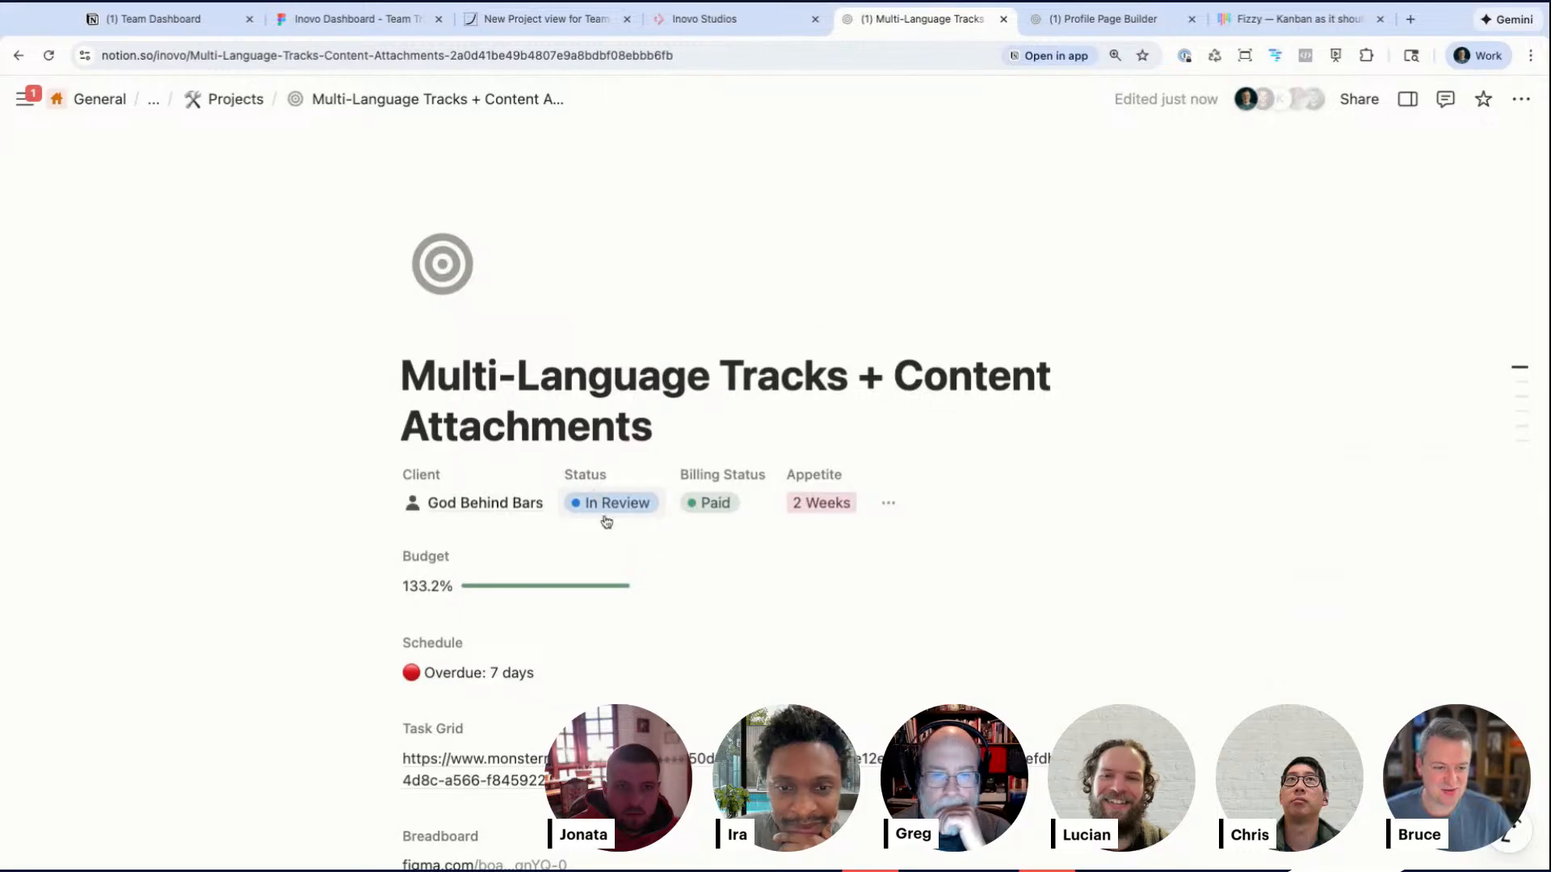
Step: Switch to the Inovo Studios dashboard and select the Tribe Social client to view its board
left_click(727, 22)
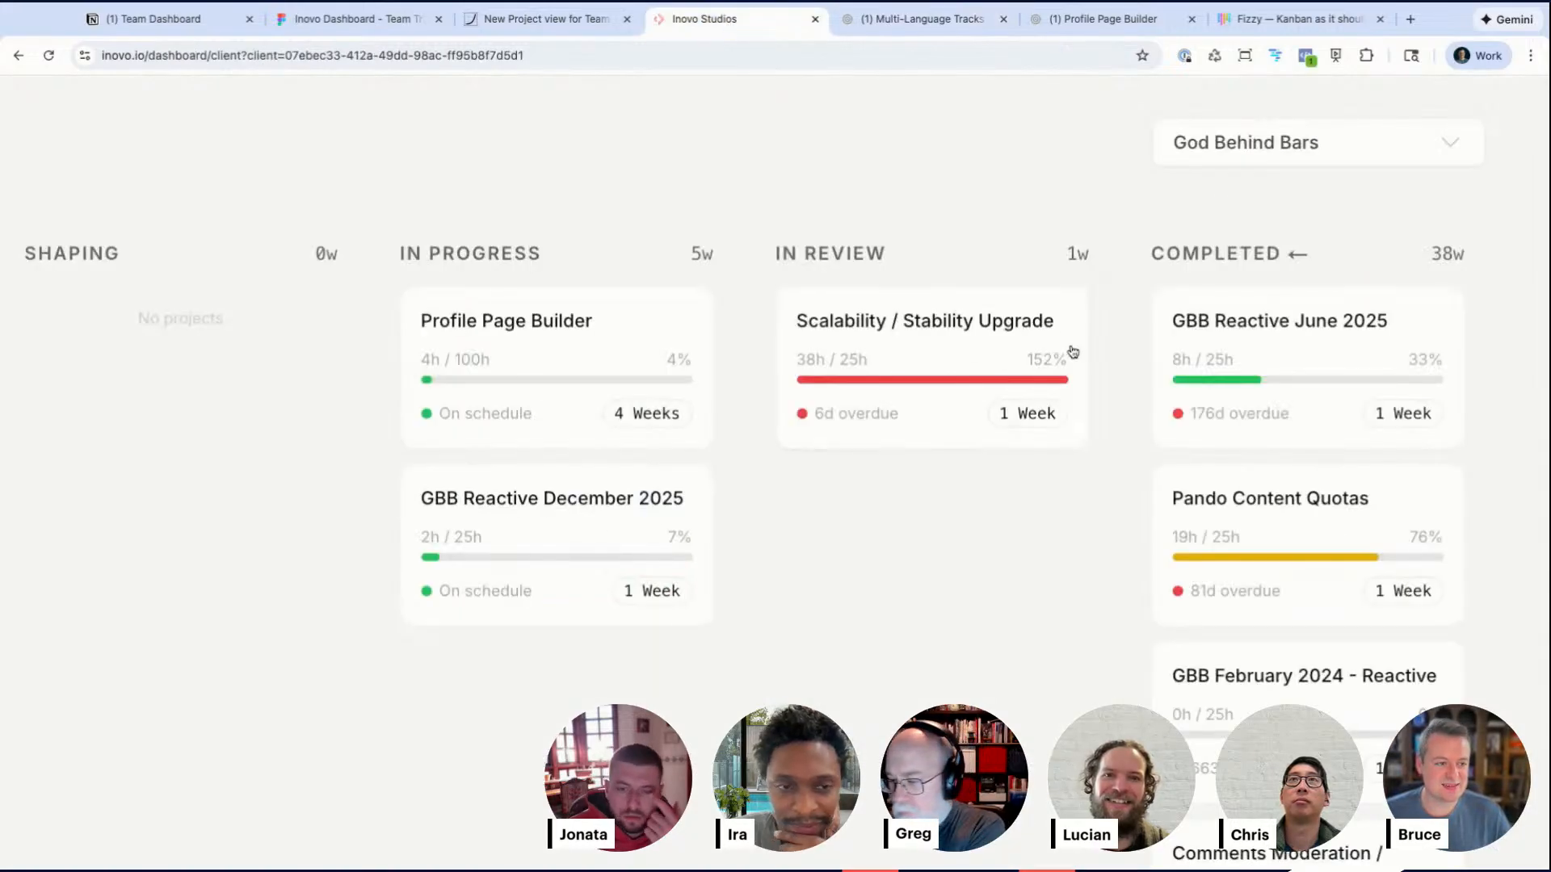
left_click(1249, 144)
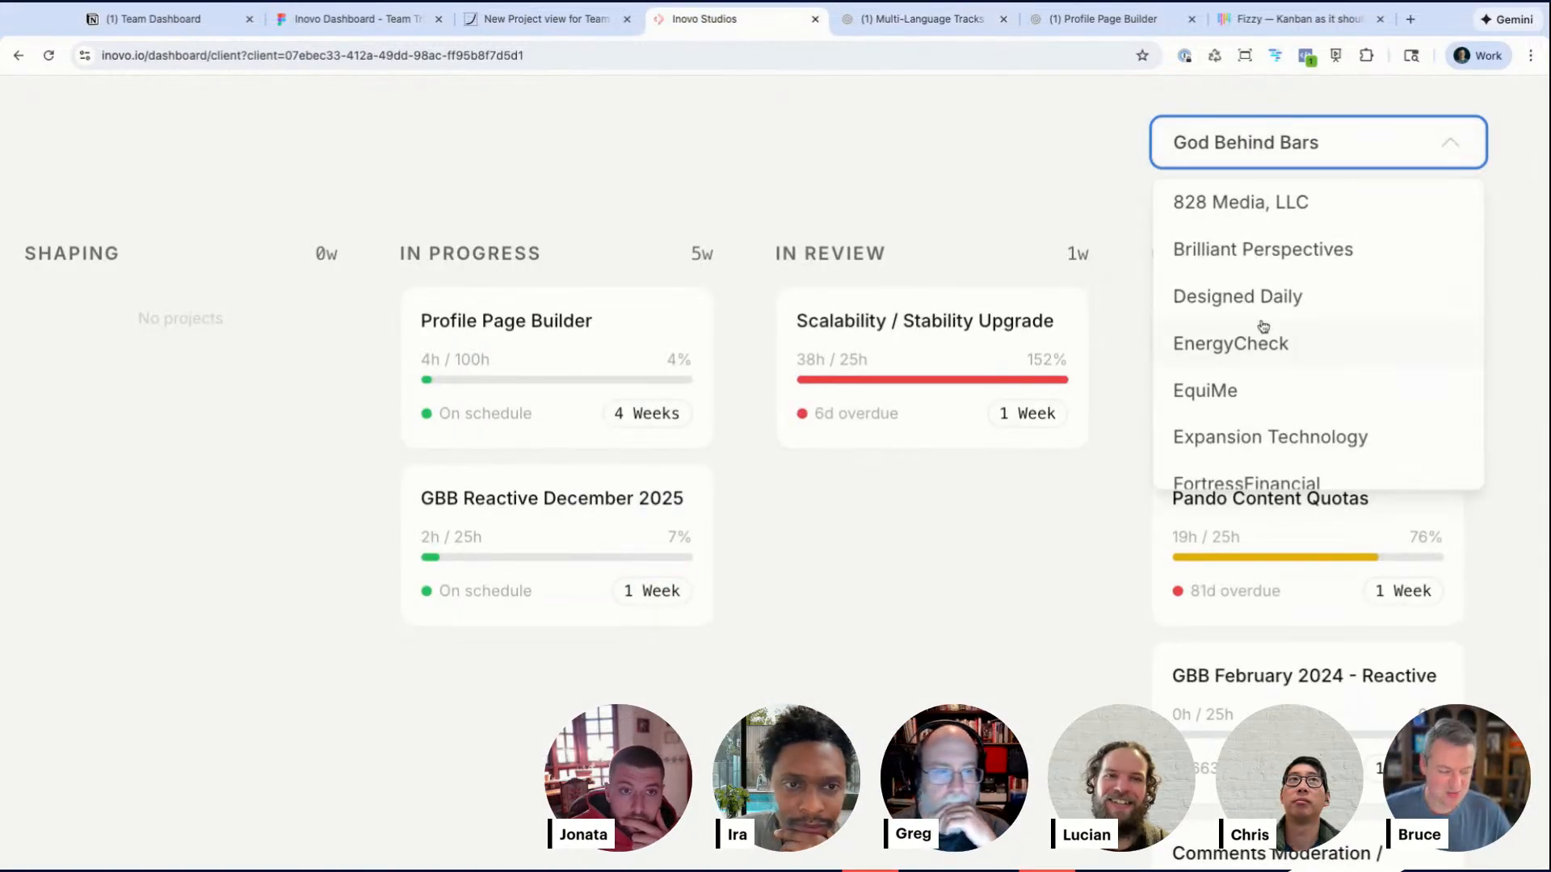
scroll(1260, 418, "down", 15)
left_click(1253, 427)
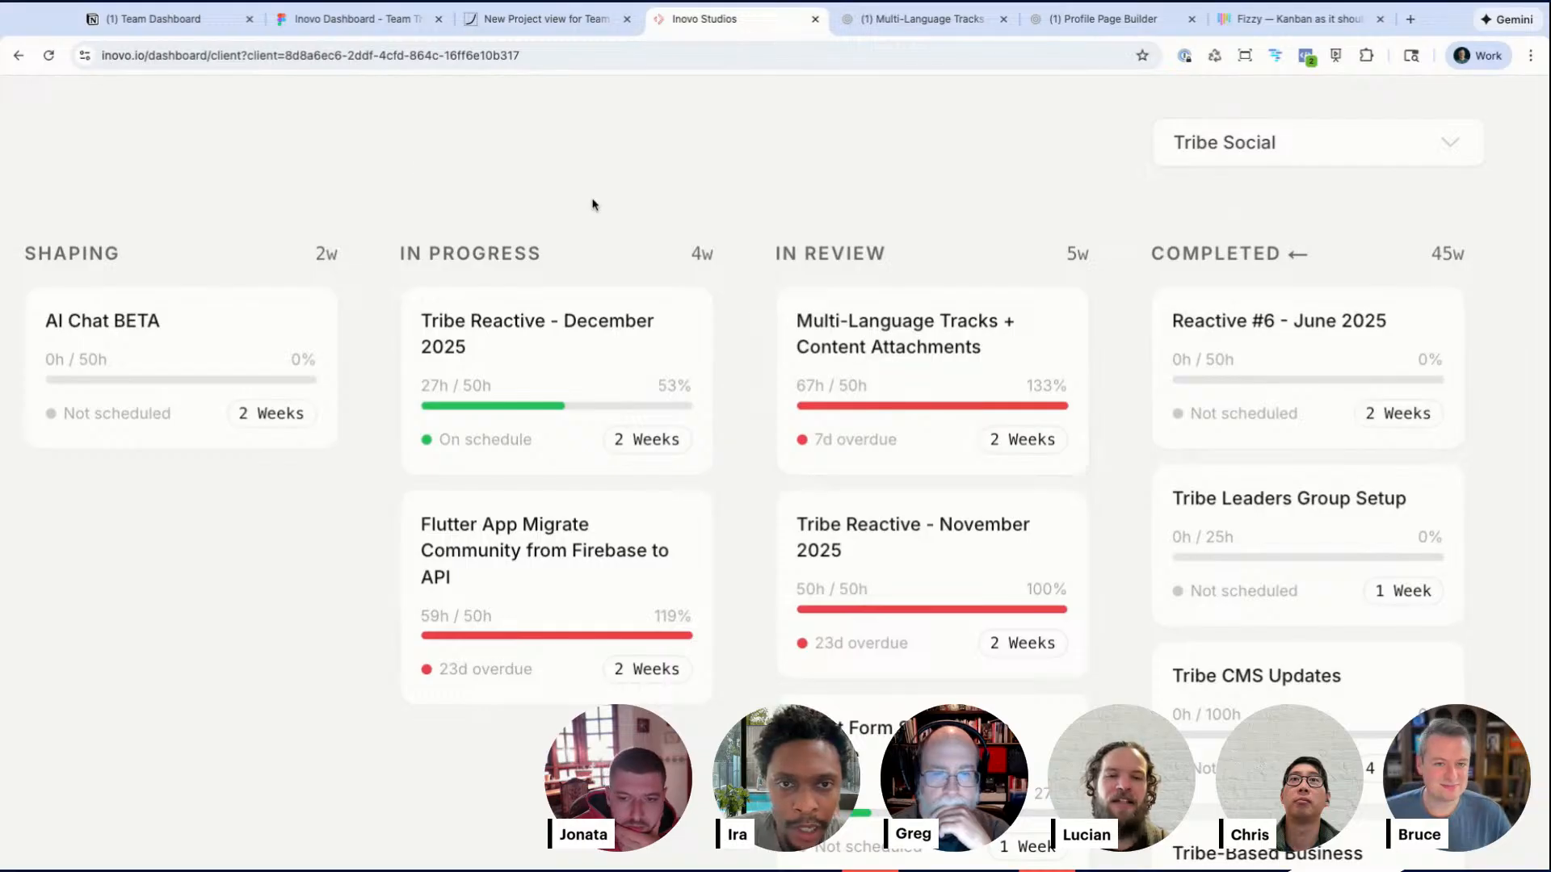
Step: Open the Project Connections page and start a sync
scroll(364, 149, "down", 5)
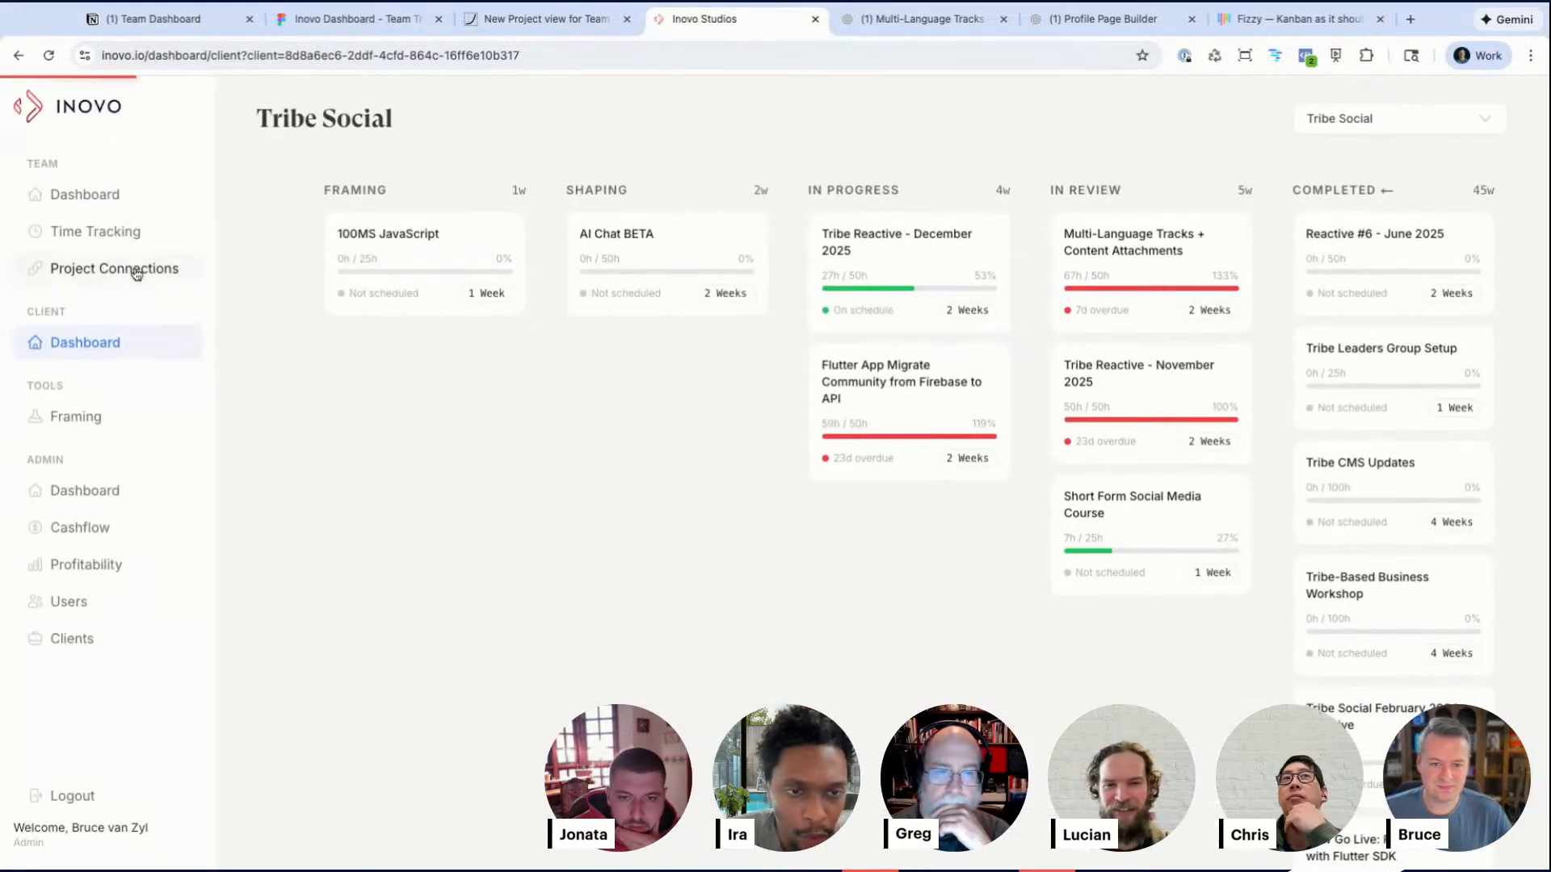
left_click(123, 271)
left_click(1339, 122)
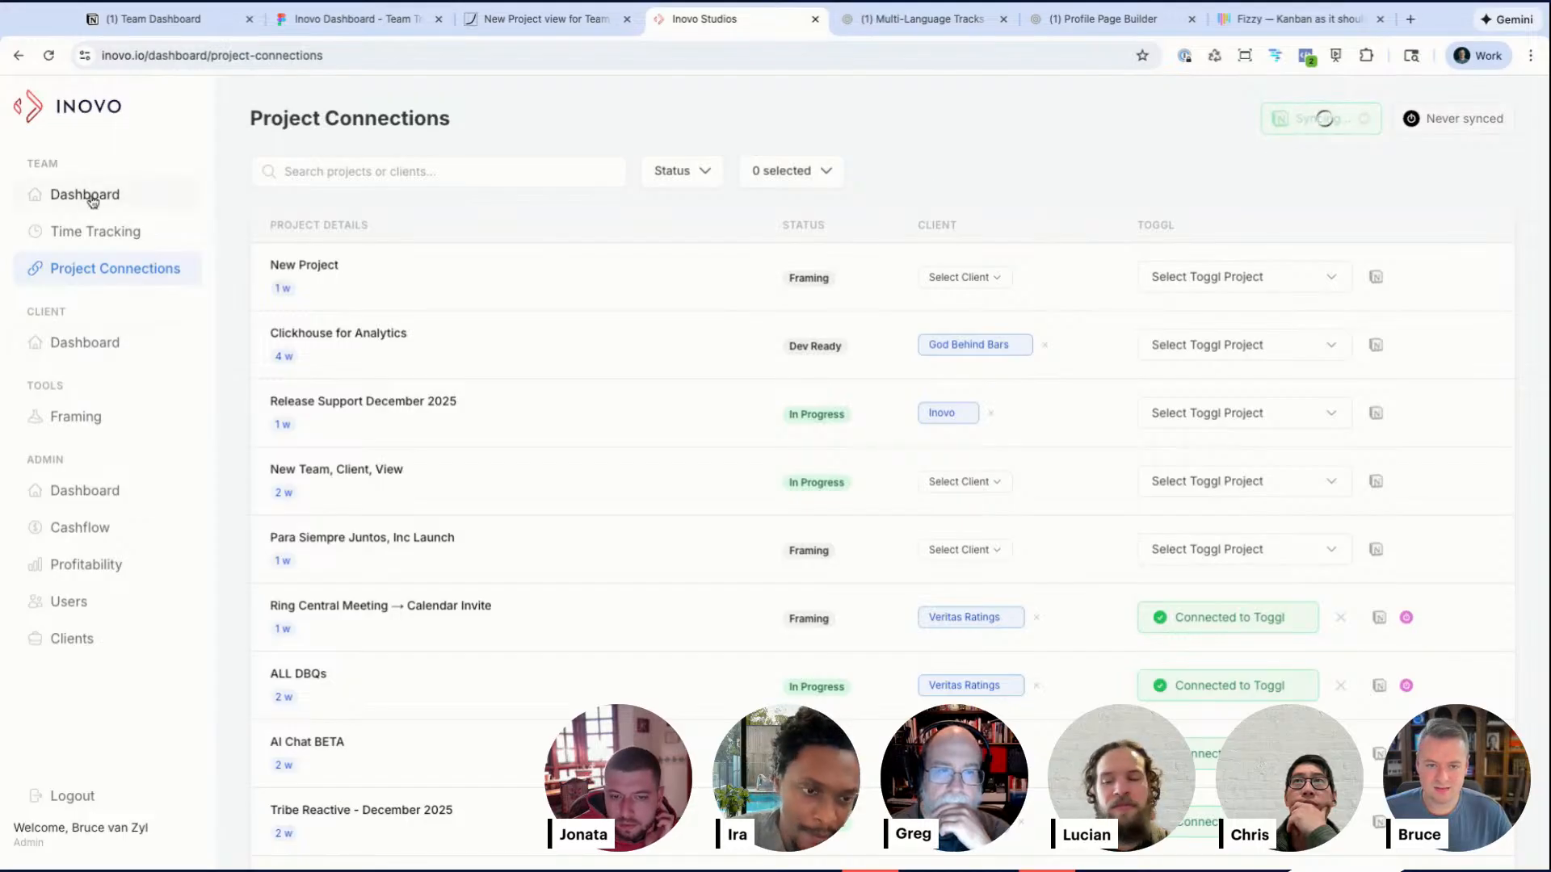
Step: Return to the client Dashboard and select the God Behind Bars client
left_click(92, 342)
left_click(1415, 121)
scroll(1413, 242, "down", 6)
scroll(1415, 243, "up", 4)
scroll(1413, 244, "up", 3)
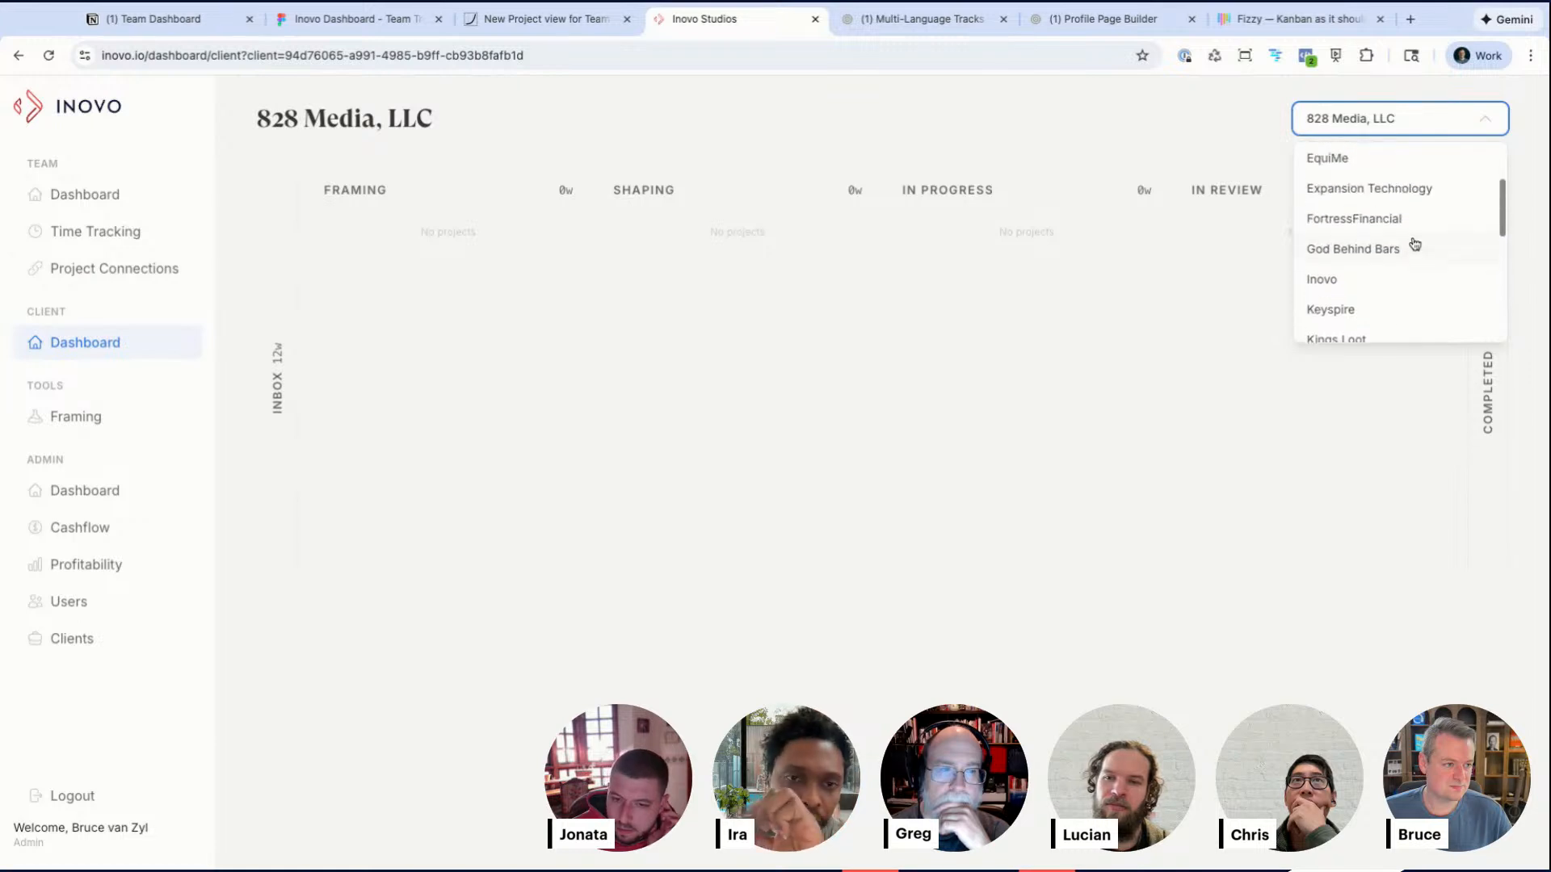
left_click(1412, 246)
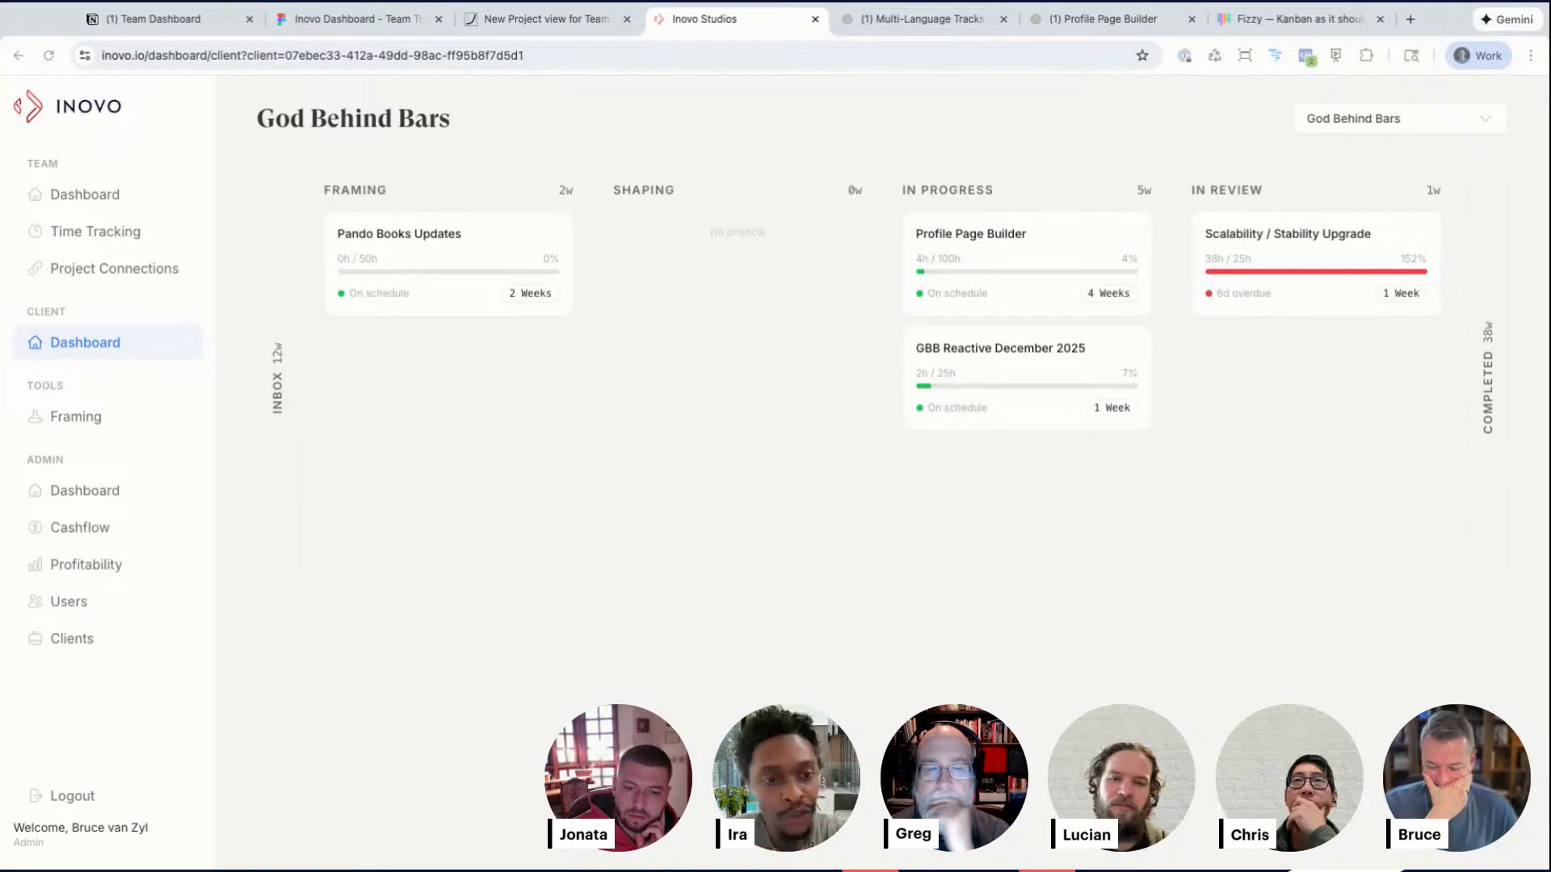
Step: Review the New Project view feature notes, then return to the breadboard board
left_click(578, 23)
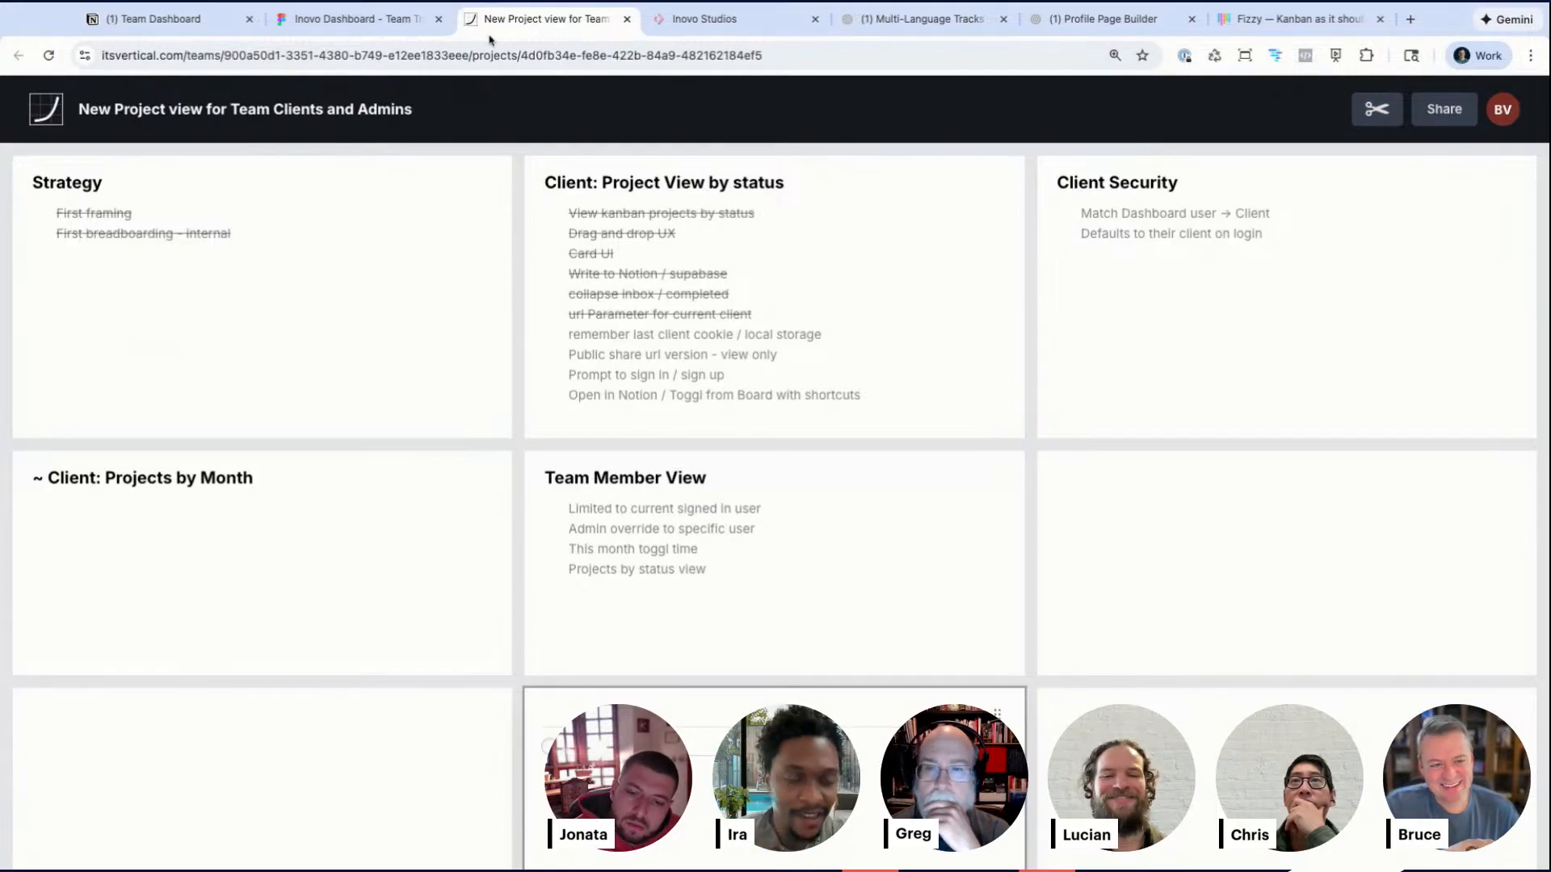
mouse_move(702, 324)
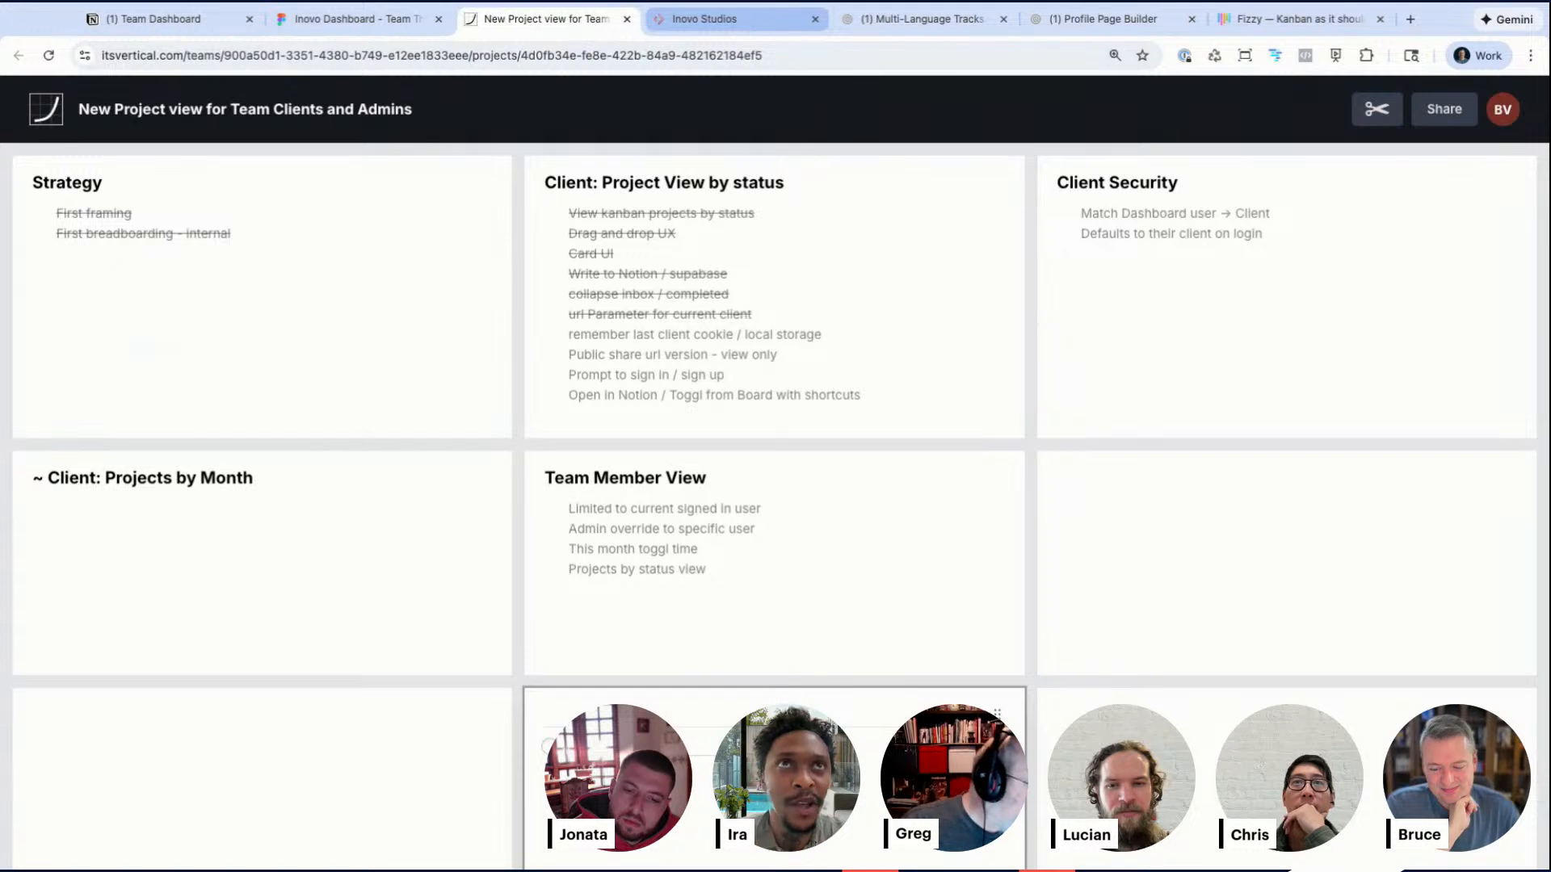
left_click(702, 19)
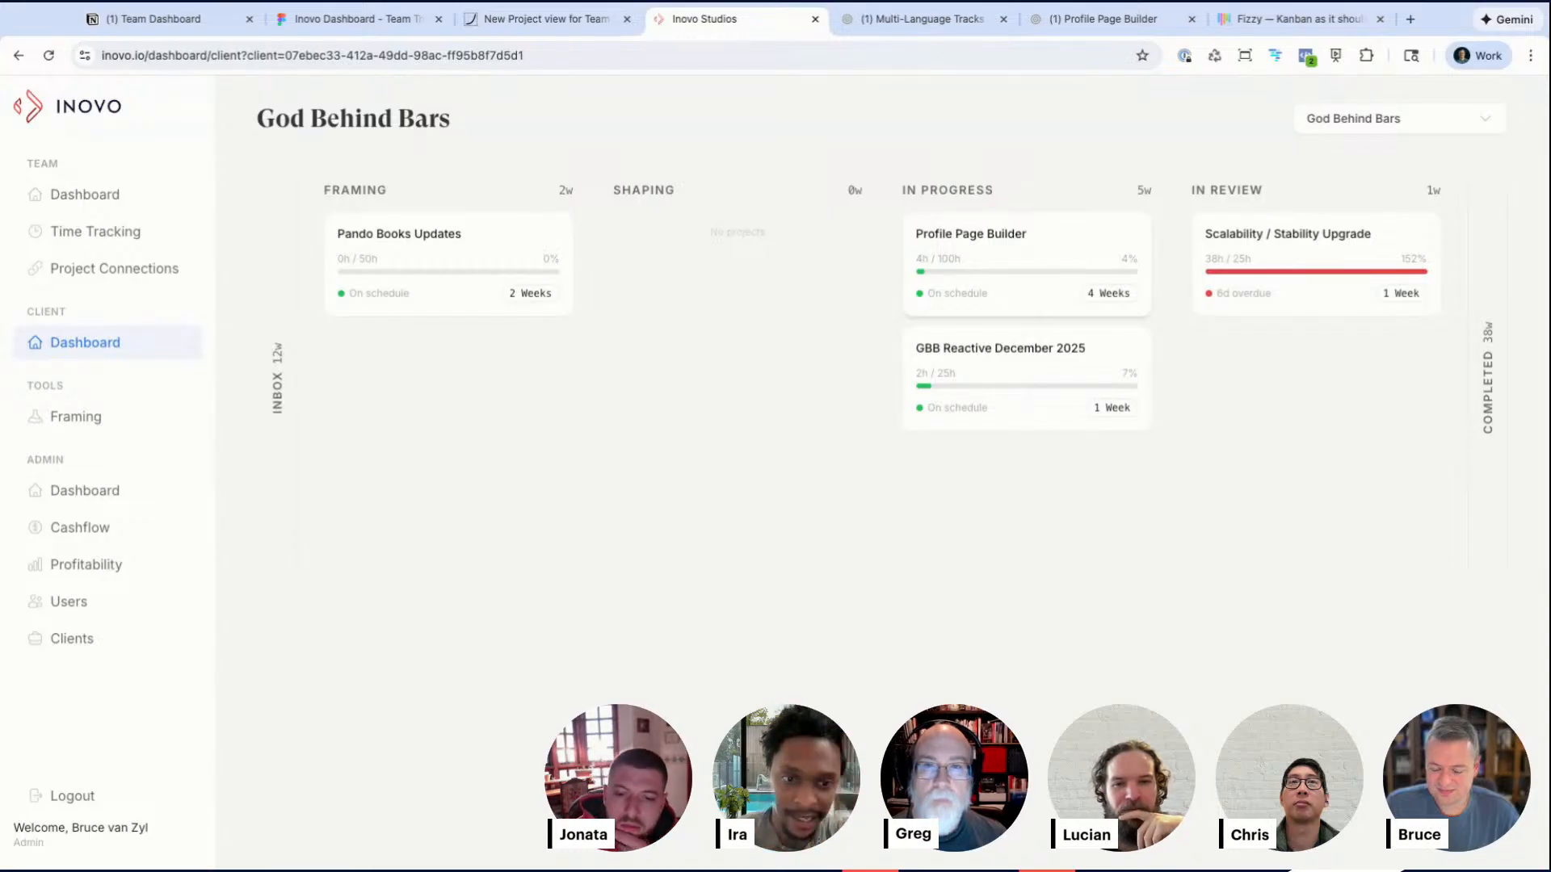
left_click(517, 21)
left_click(363, 19)
Step: Duplicate the actual hrs vs Appetite box in the Project Card list and fill the copy purple
scroll(803, 477, "right", 3)
scroll(803, 477, "down", 3)
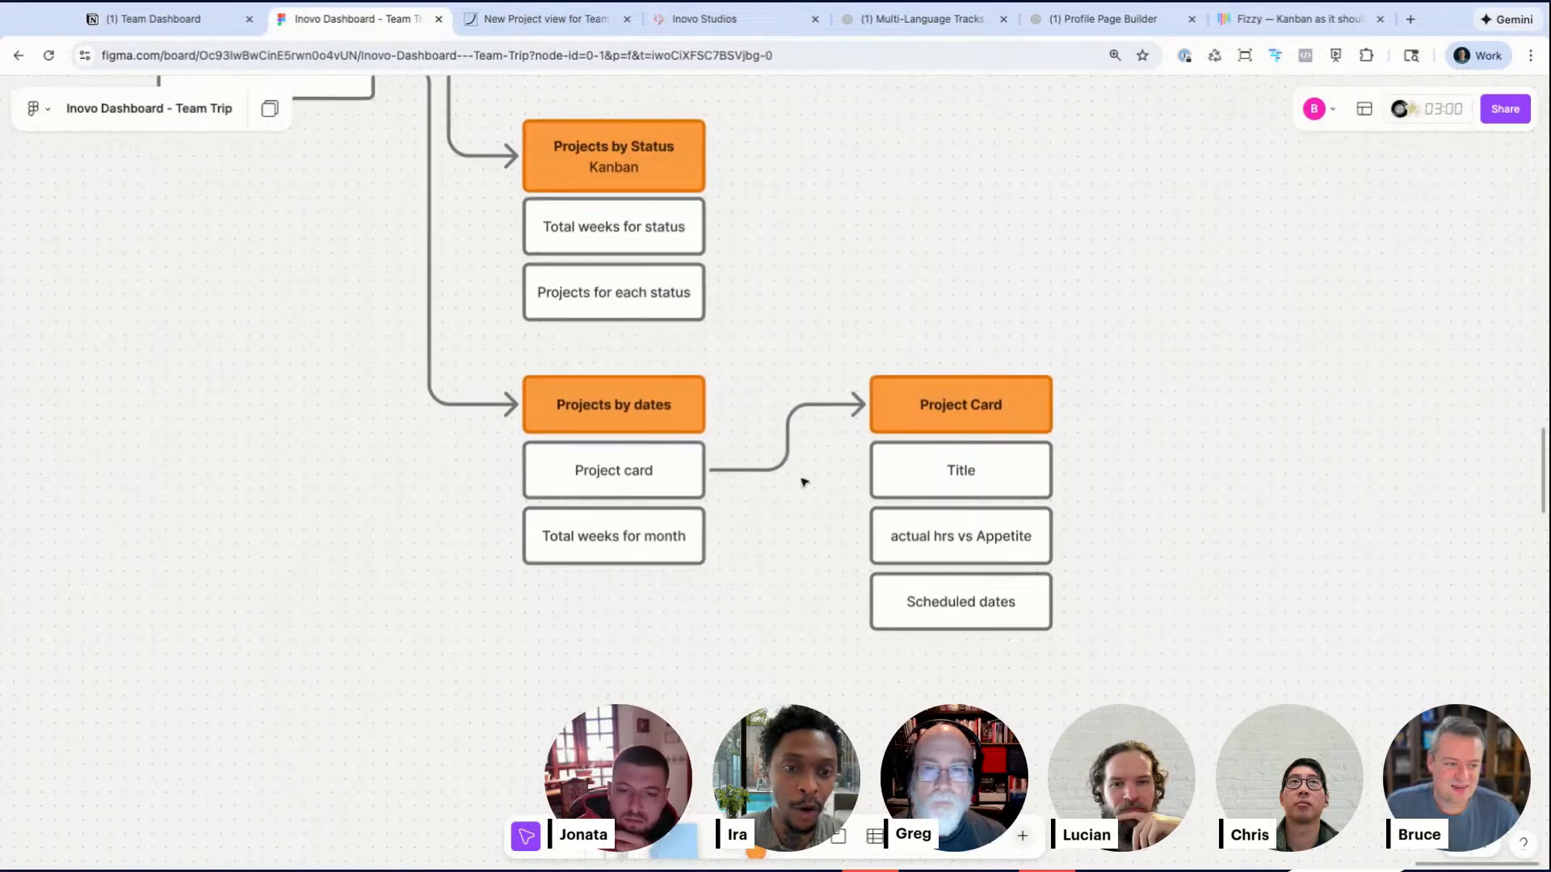
scroll(803, 478, "up", 5)
scroll(871, 510, "up", 1)
left_click_drag(751, 605, 776, 378)
key("Escape")
triple_click(775, 379)
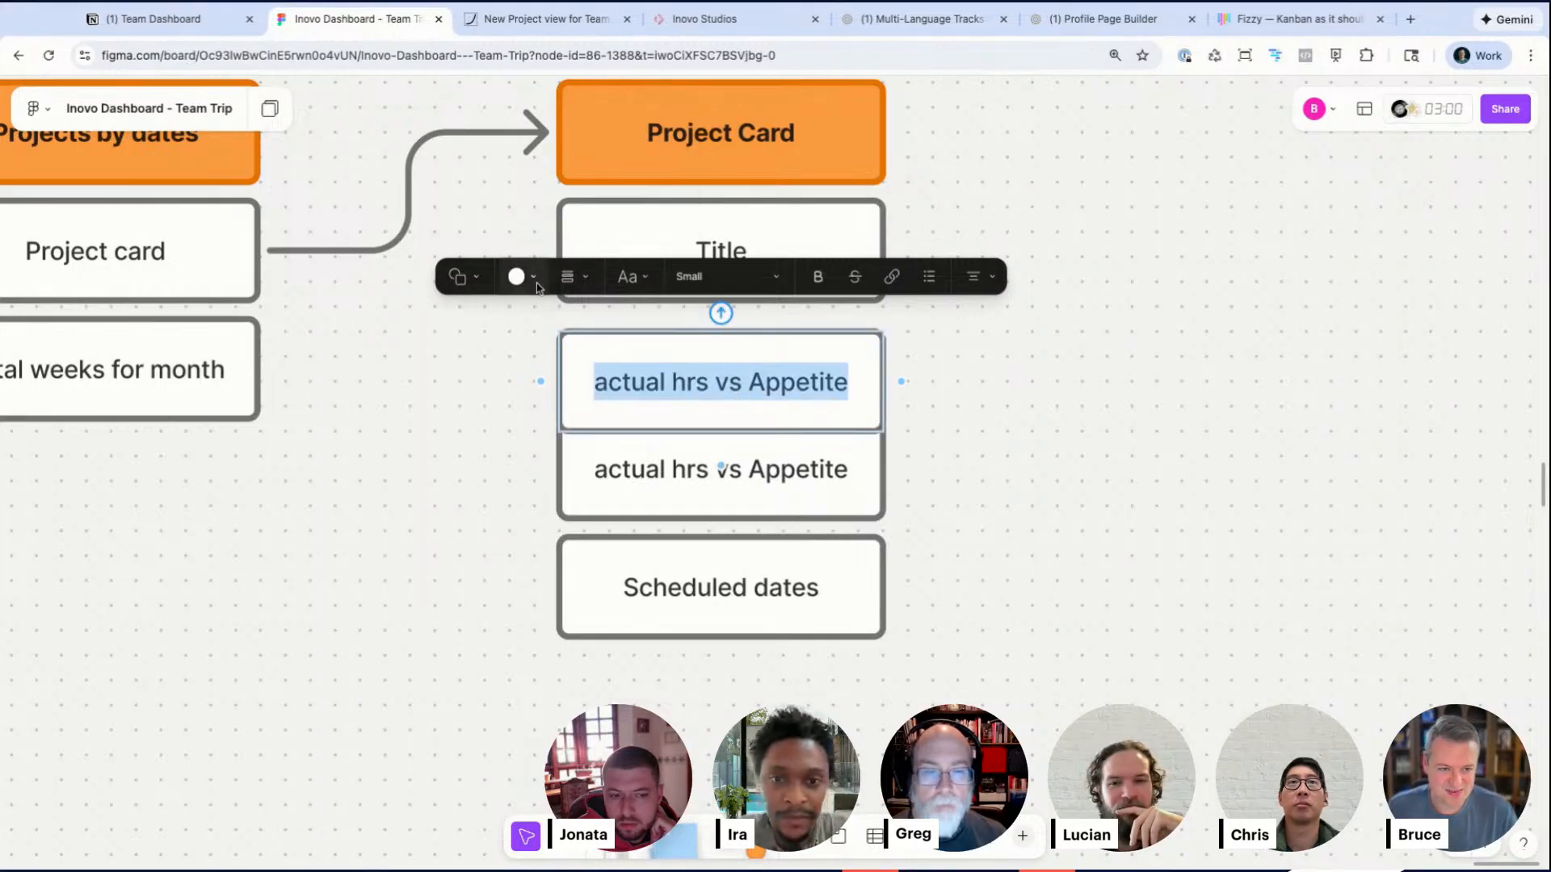
left_click(518, 276)
left_click(616, 231)
Step: Replace the purple box's text with If signed in && Team && Team
type("I")
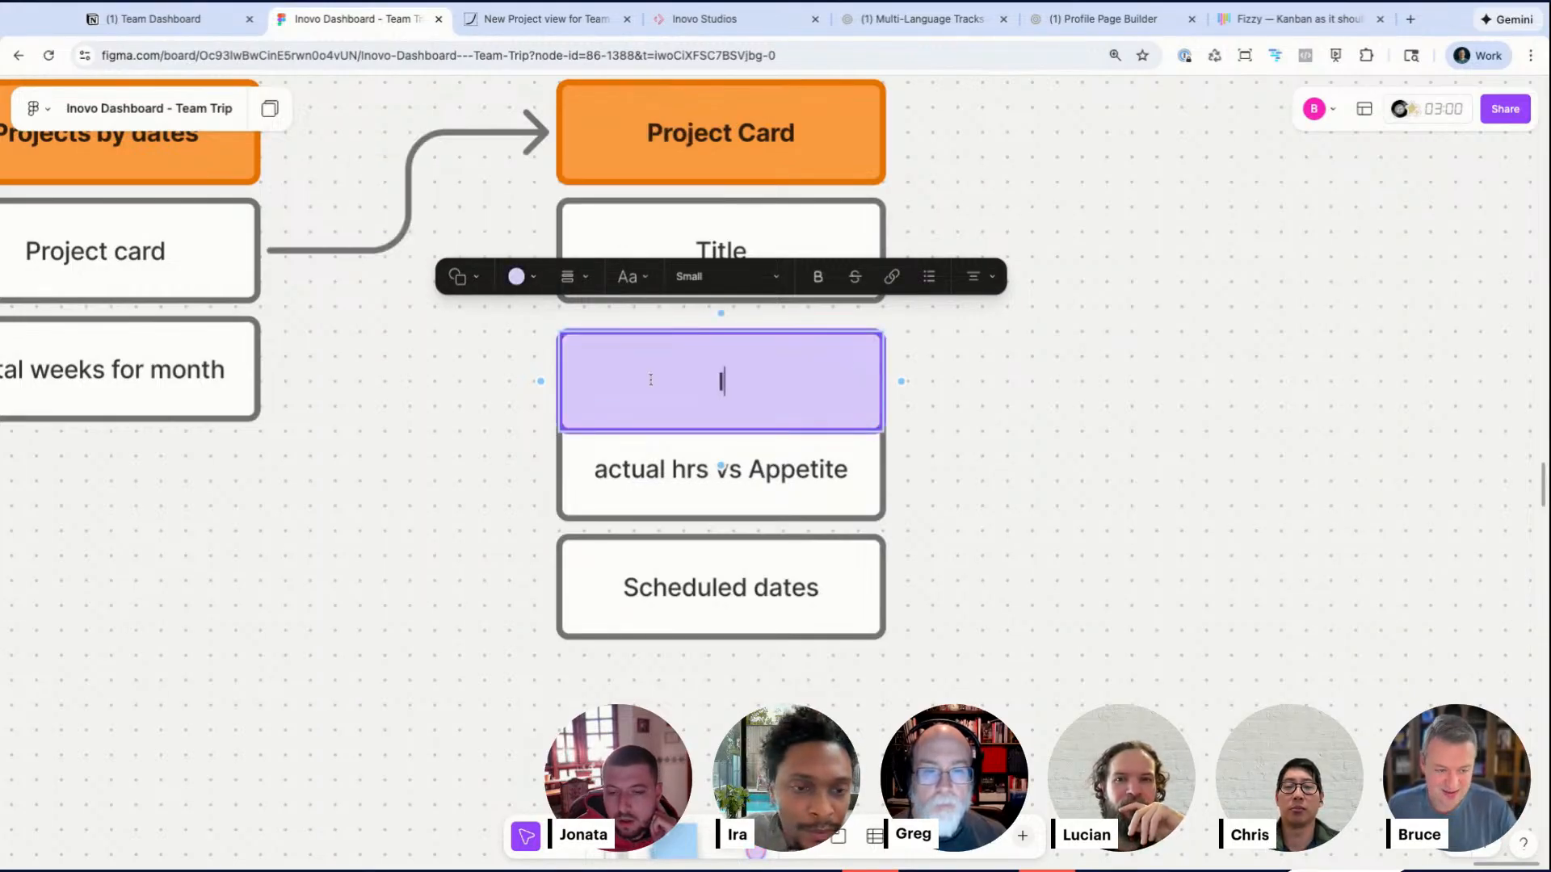
type("f signed in && Team %%")
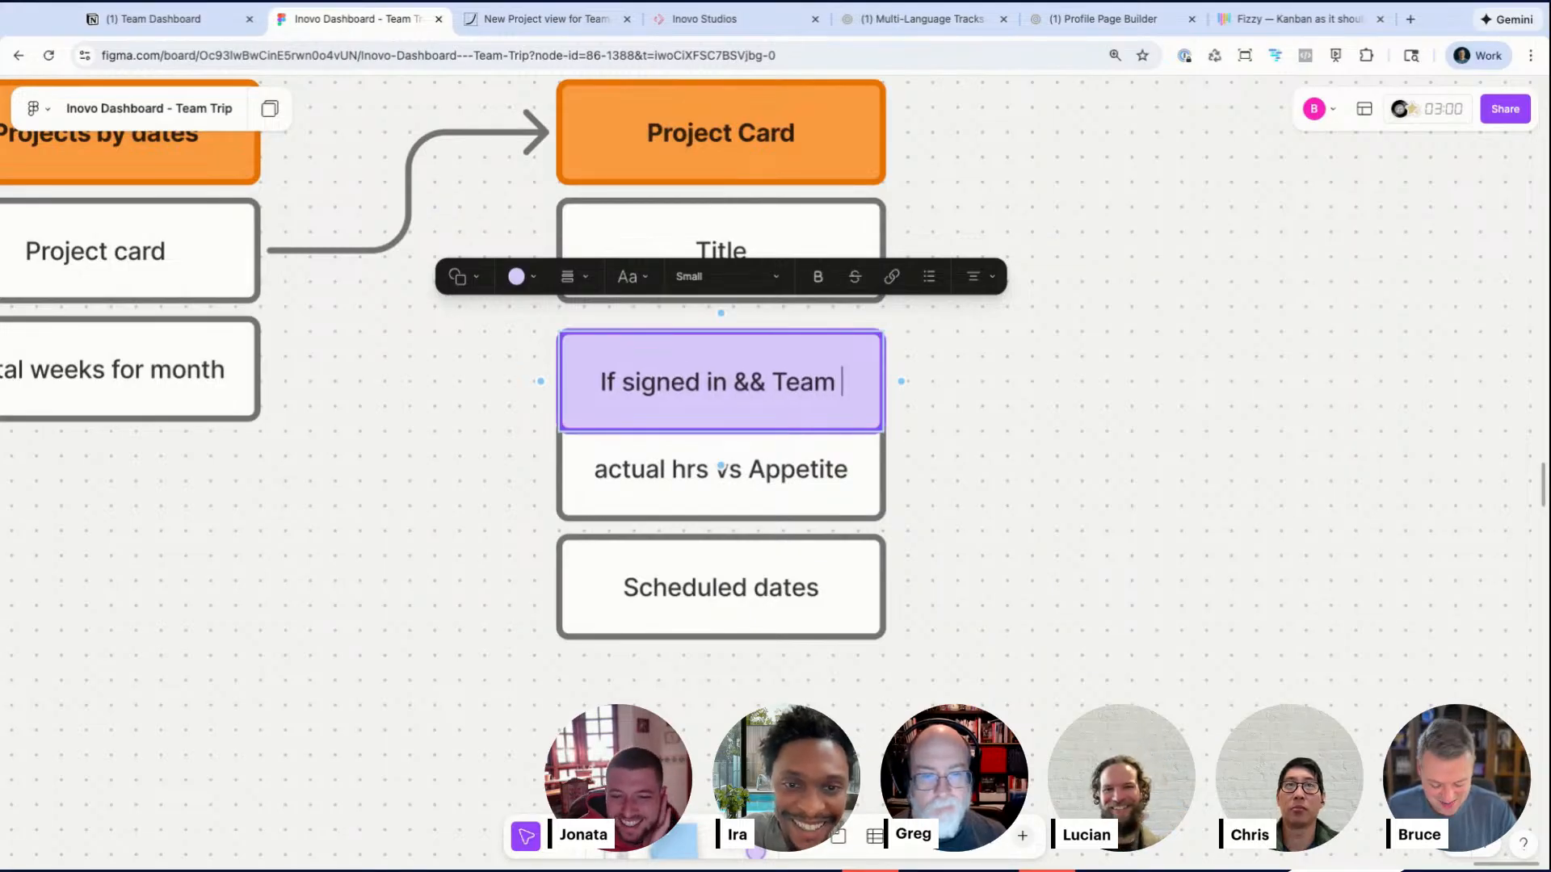
key("BackSpace")
key("BackSpace")
key("BackSpace")
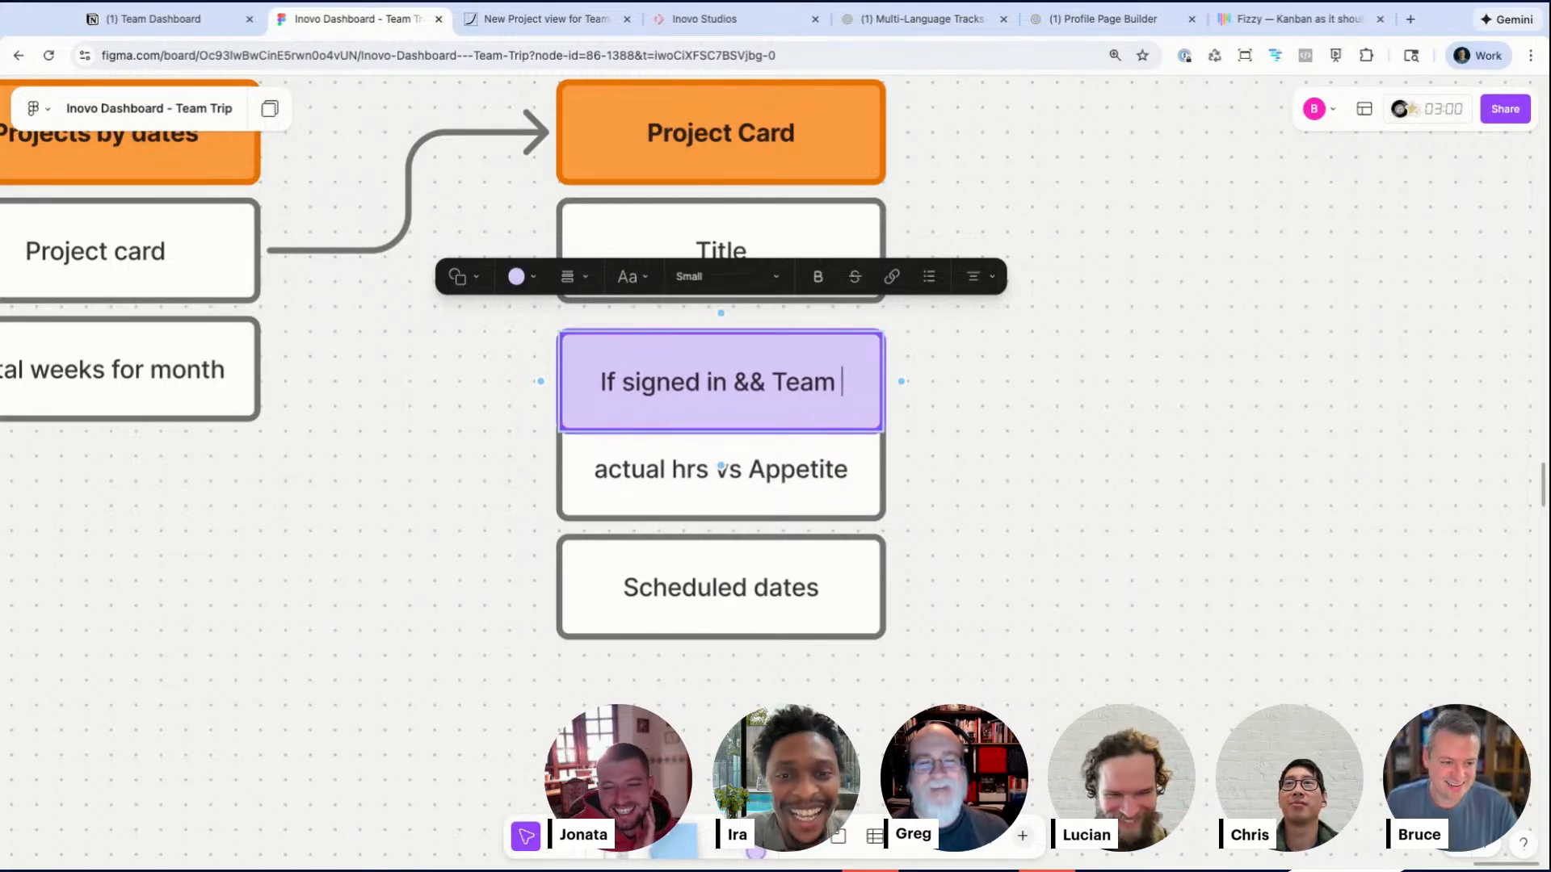
type("&& Team")
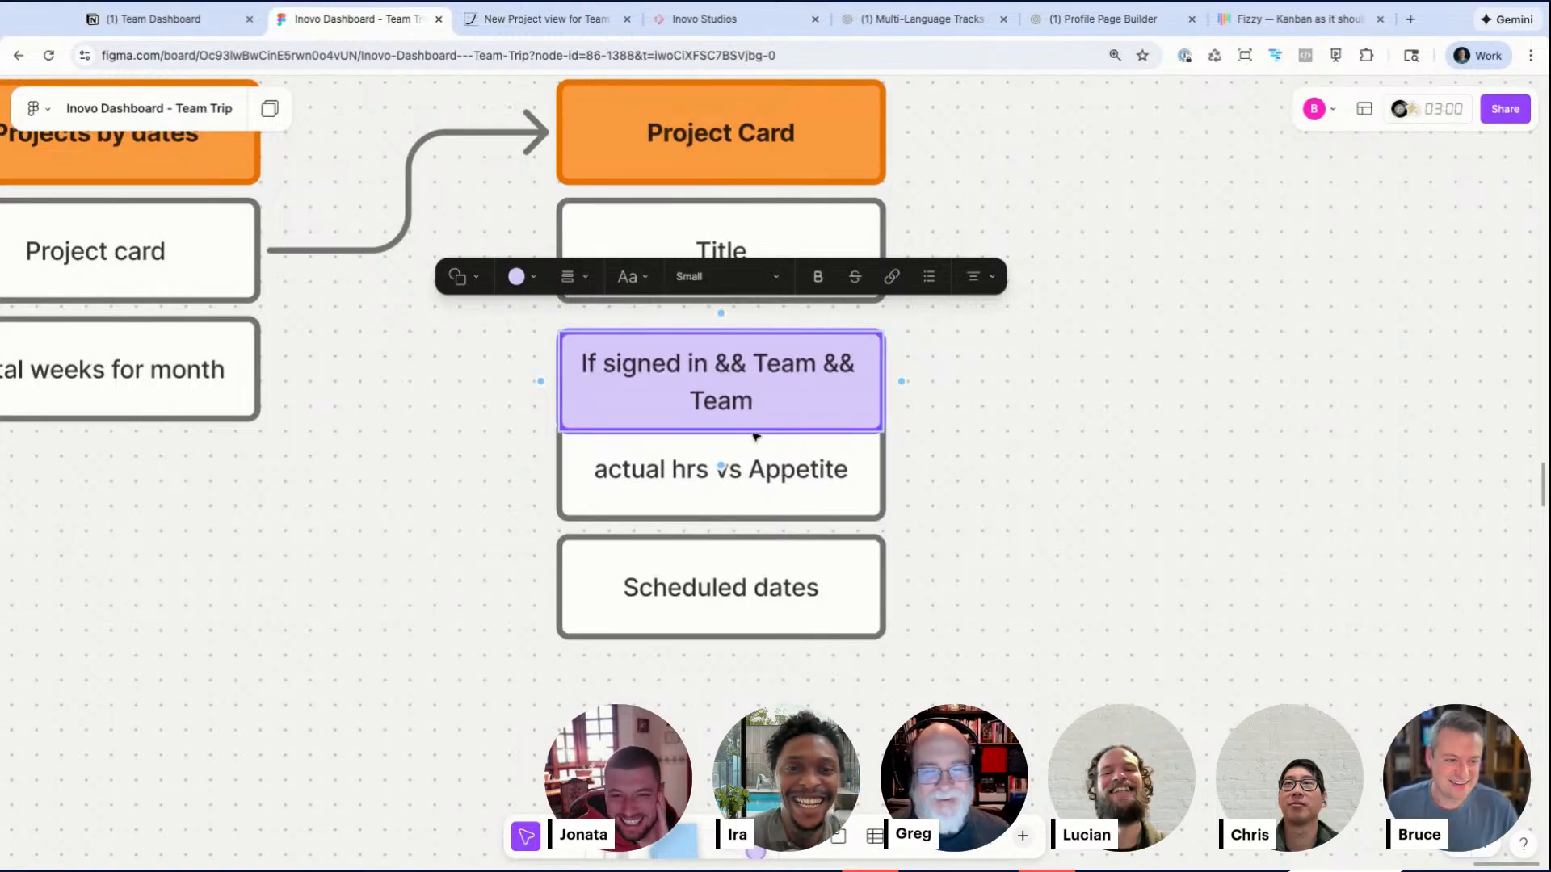
key("Escape")
Step: Widen the purple box, shift the actual hrs box beneath it to the right, and move Scheduled dates down
mouse_move(872, 394)
left_mouse_down()
mouse_move(918, 394)
mouse_move(869, 393)
left_mouse_up()
left_click_drag(774, 471, 824, 471)
left_click(851, 401)
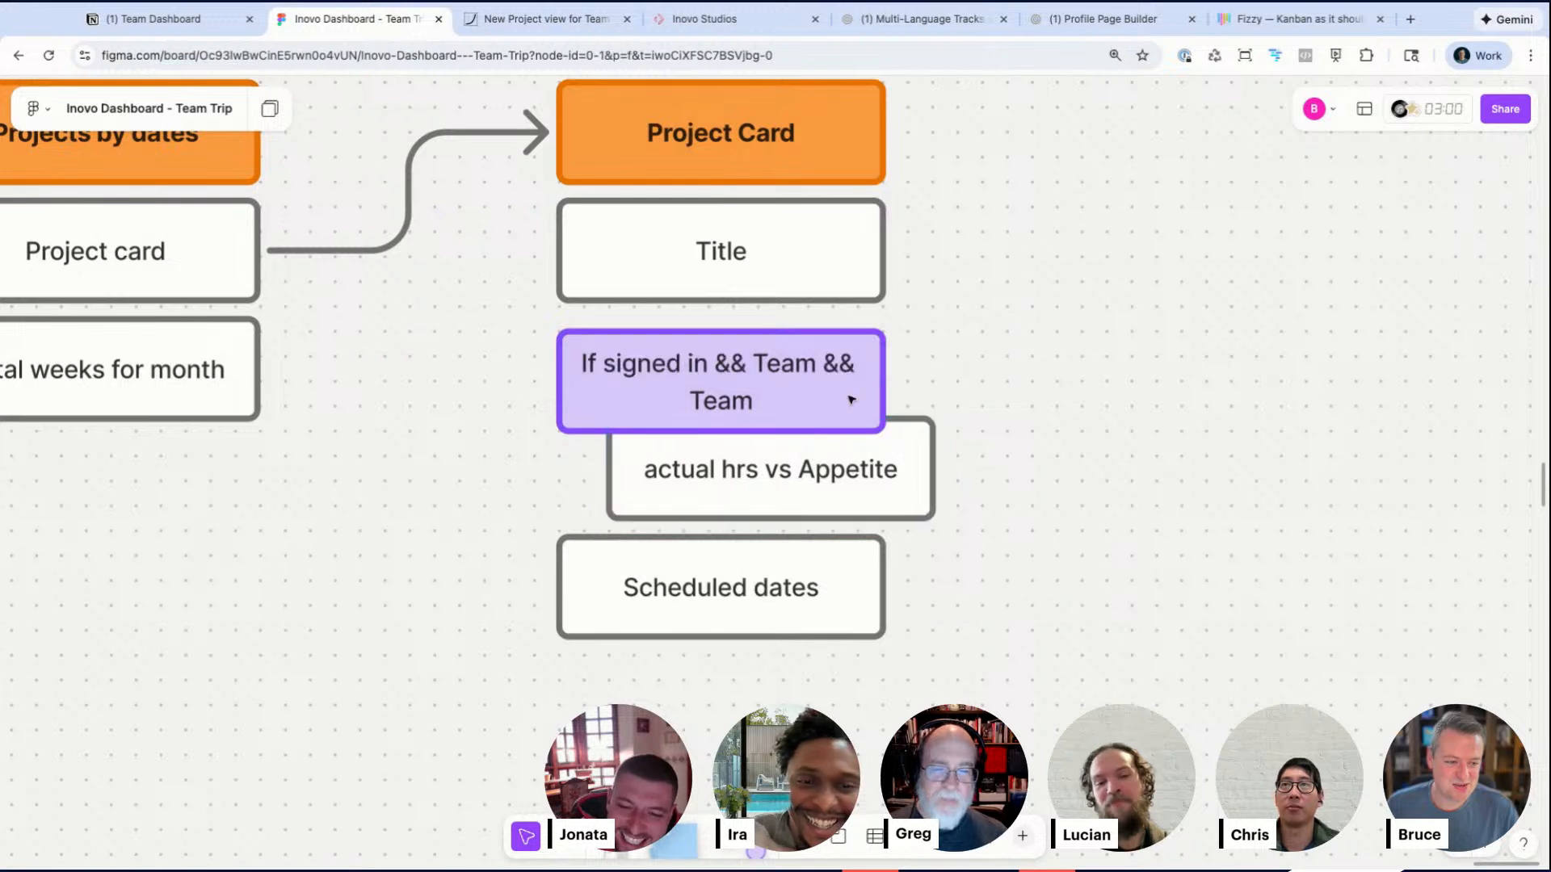
left_click_drag(885, 391, 934, 391)
left_click(1015, 469)
left_click_drag(767, 561, 767, 630)
Step: Move the lower Project Card boxes down and duplicate the Title box into the gap
left_click(741, 260)
left_click_drag(454, 370, 705, 559)
left_click_drag(772, 478, 772, 565)
left_click_drag(769, 272, 771, 372, "alt")
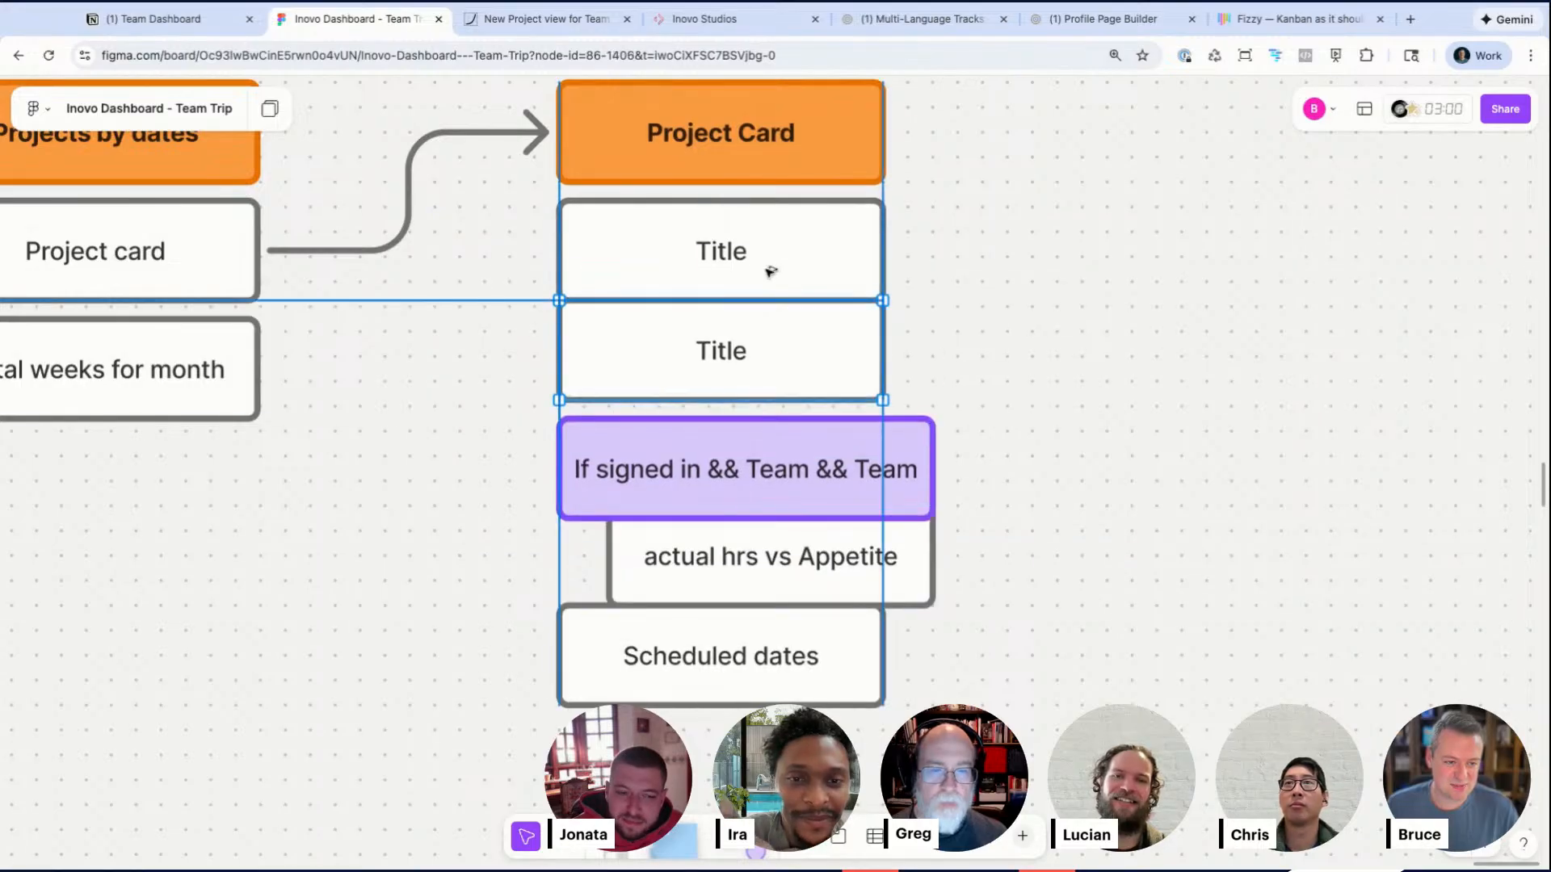
Step: Rename the copied Title box to Appetite
double_click(721, 353)
type("Appetite")
left_click(1025, 396)
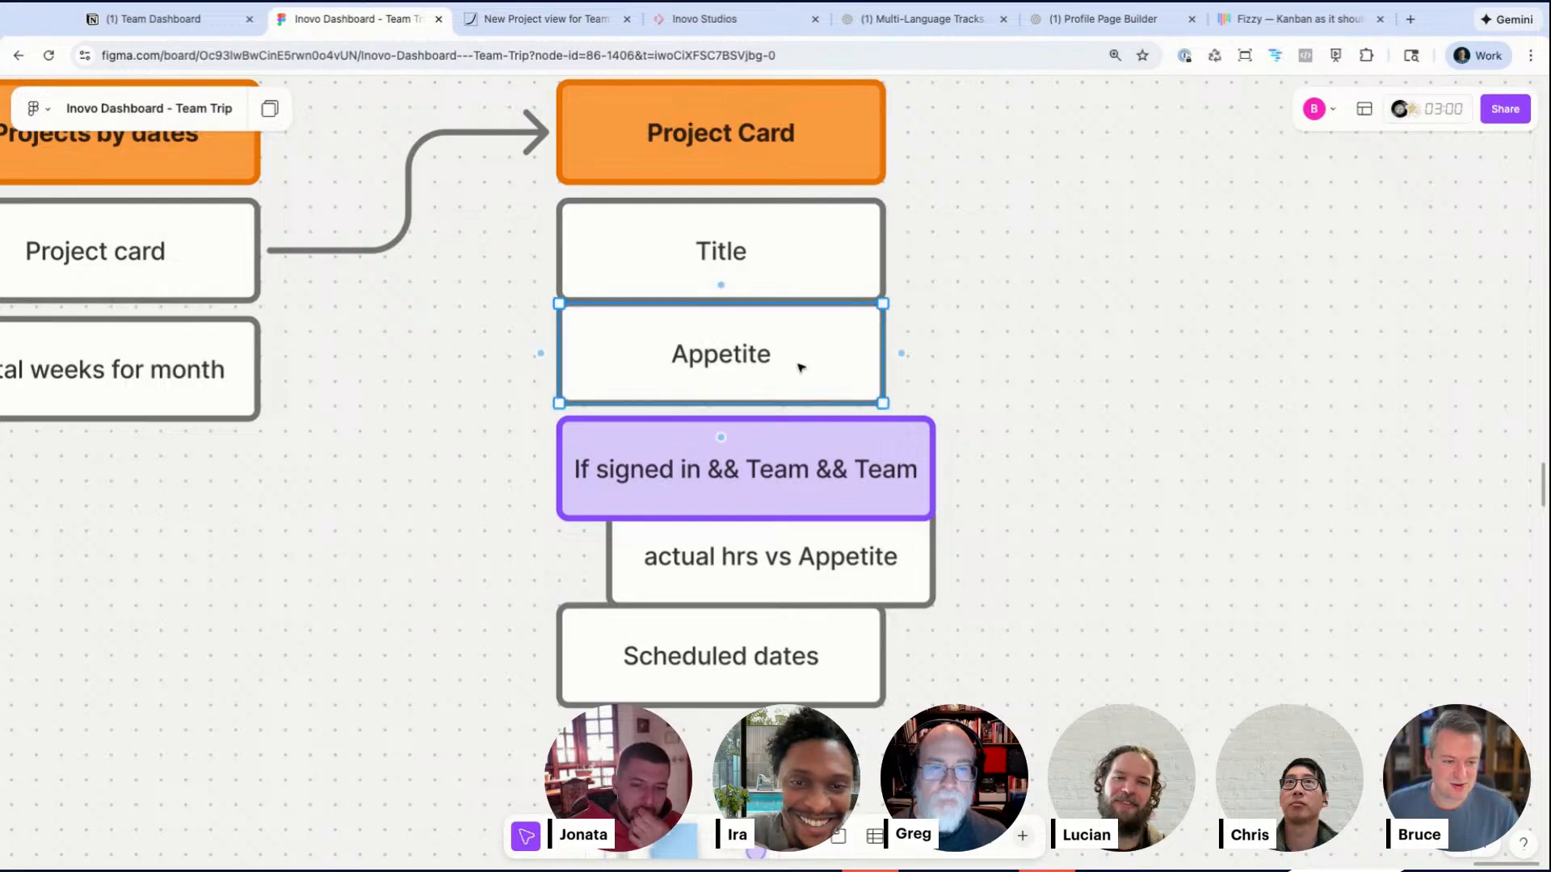
Step: Nudge the purple box group and the Scheduled dates box down to even the spacing
left_click(801, 368)
left_click(815, 492)
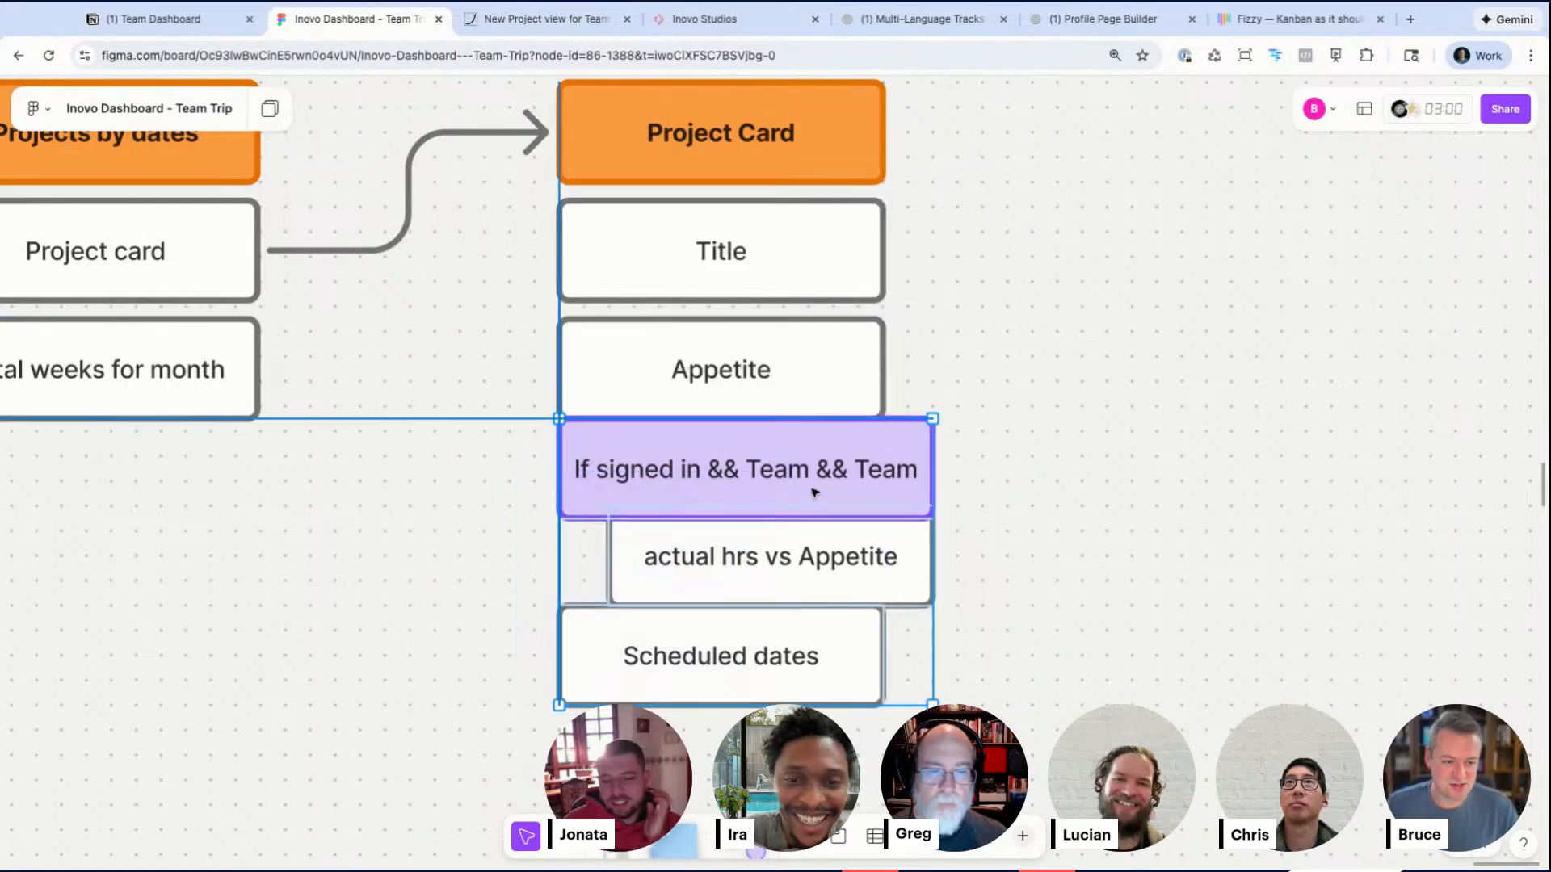
left_click_drag(814, 493, 818, 511)
left_click(1106, 530)
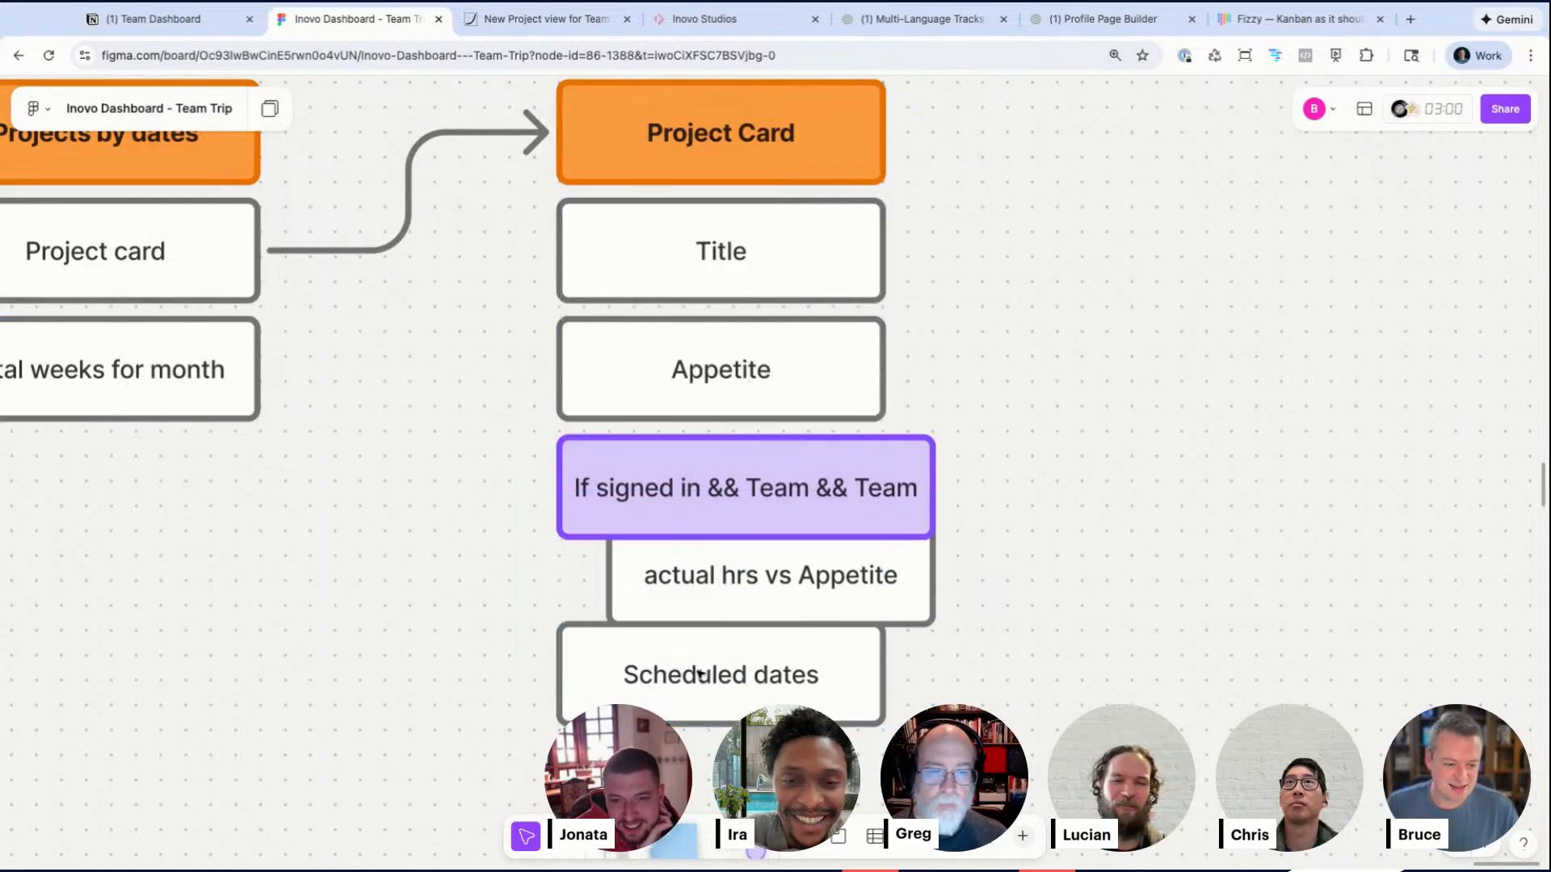
left_click_drag(696, 670, 697, 689)
left_click(1157, 490)
Step: Change the hours box text to actual hrs vs Total hrs
left_click(836, 570)
left_click(834, 574)
double_click(833, 575)
type("Total hrs")
left_click(1250, 677)
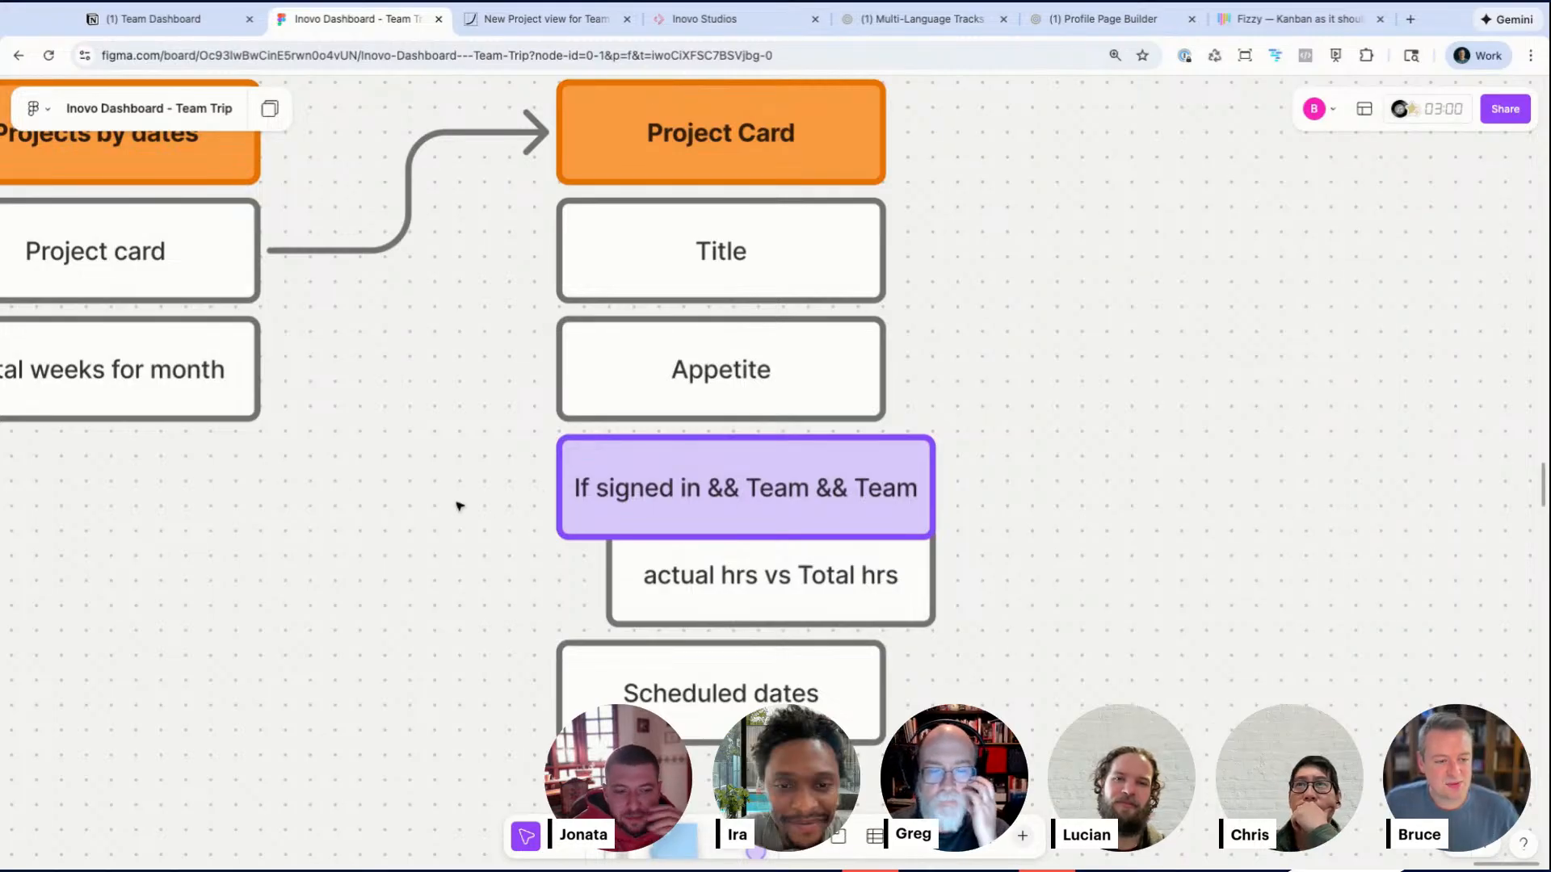
left_click(635, 550)
left_click(443, 555)
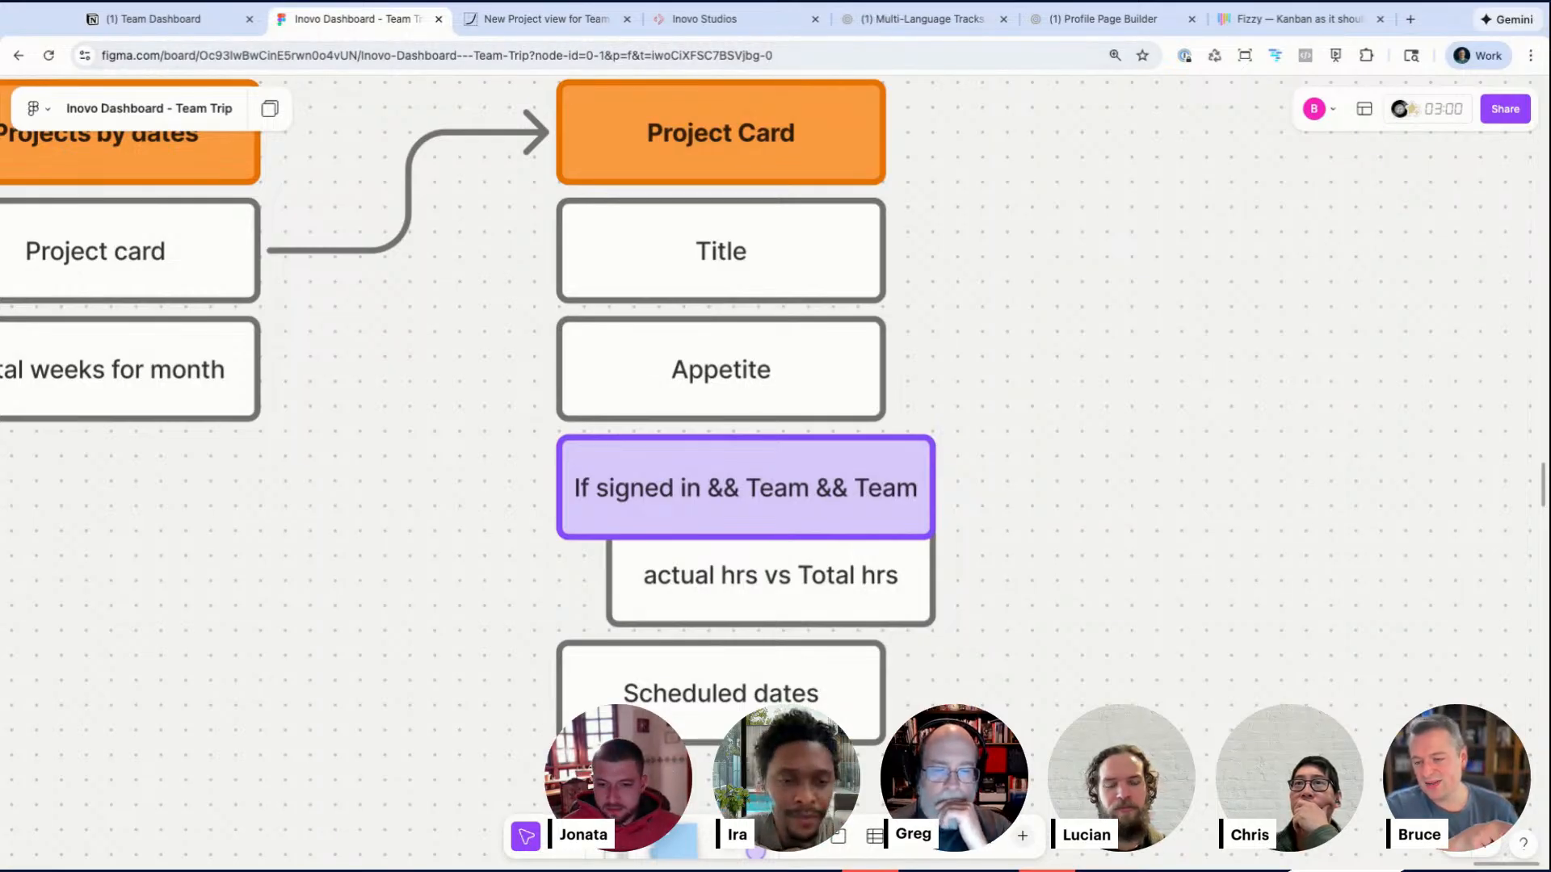
scroll(515, 423, "down", 1)
left_click_drag(503, 456, 820, 579)
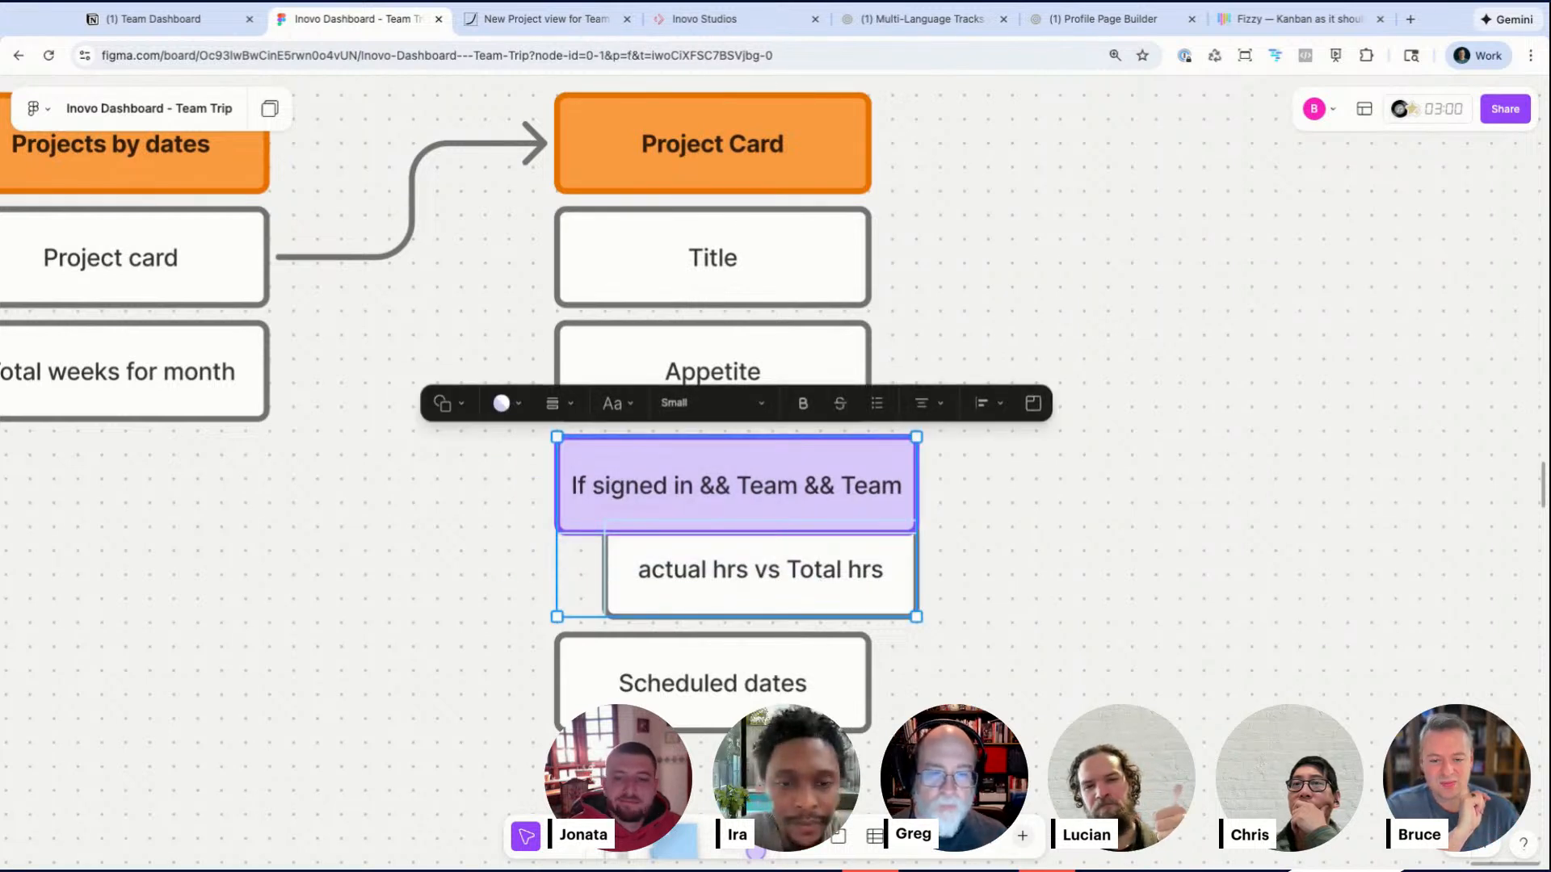
left_click(1152, 401)
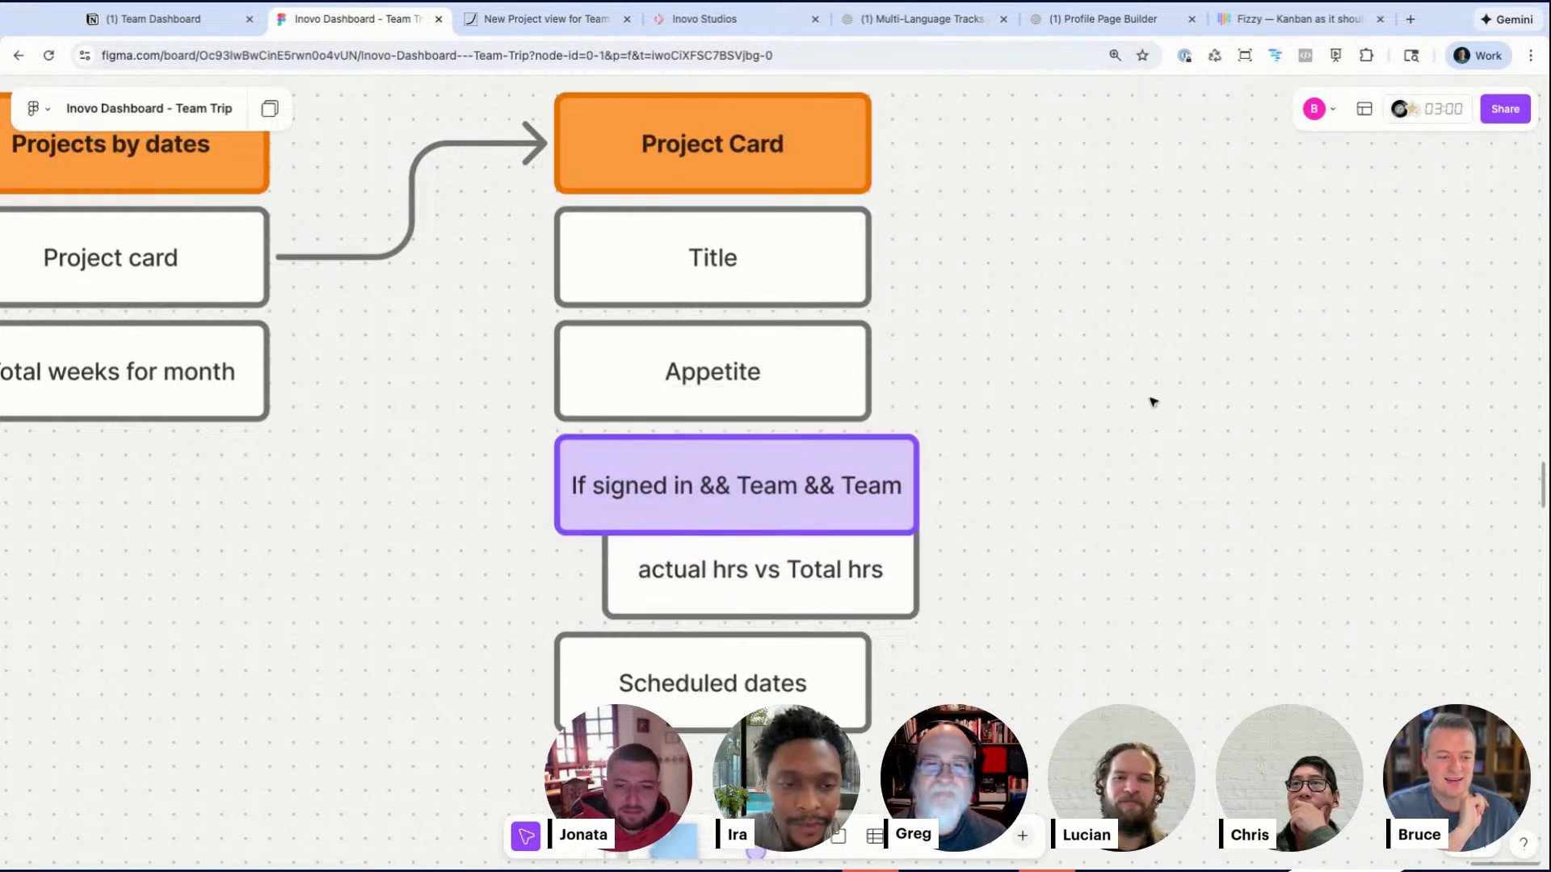
left_click_drag(1036, 186, 808, 717)
left_click(1023, 636)
scroll(1023, 636, "down", 1)
scroll(1023, 636, "left", 1)
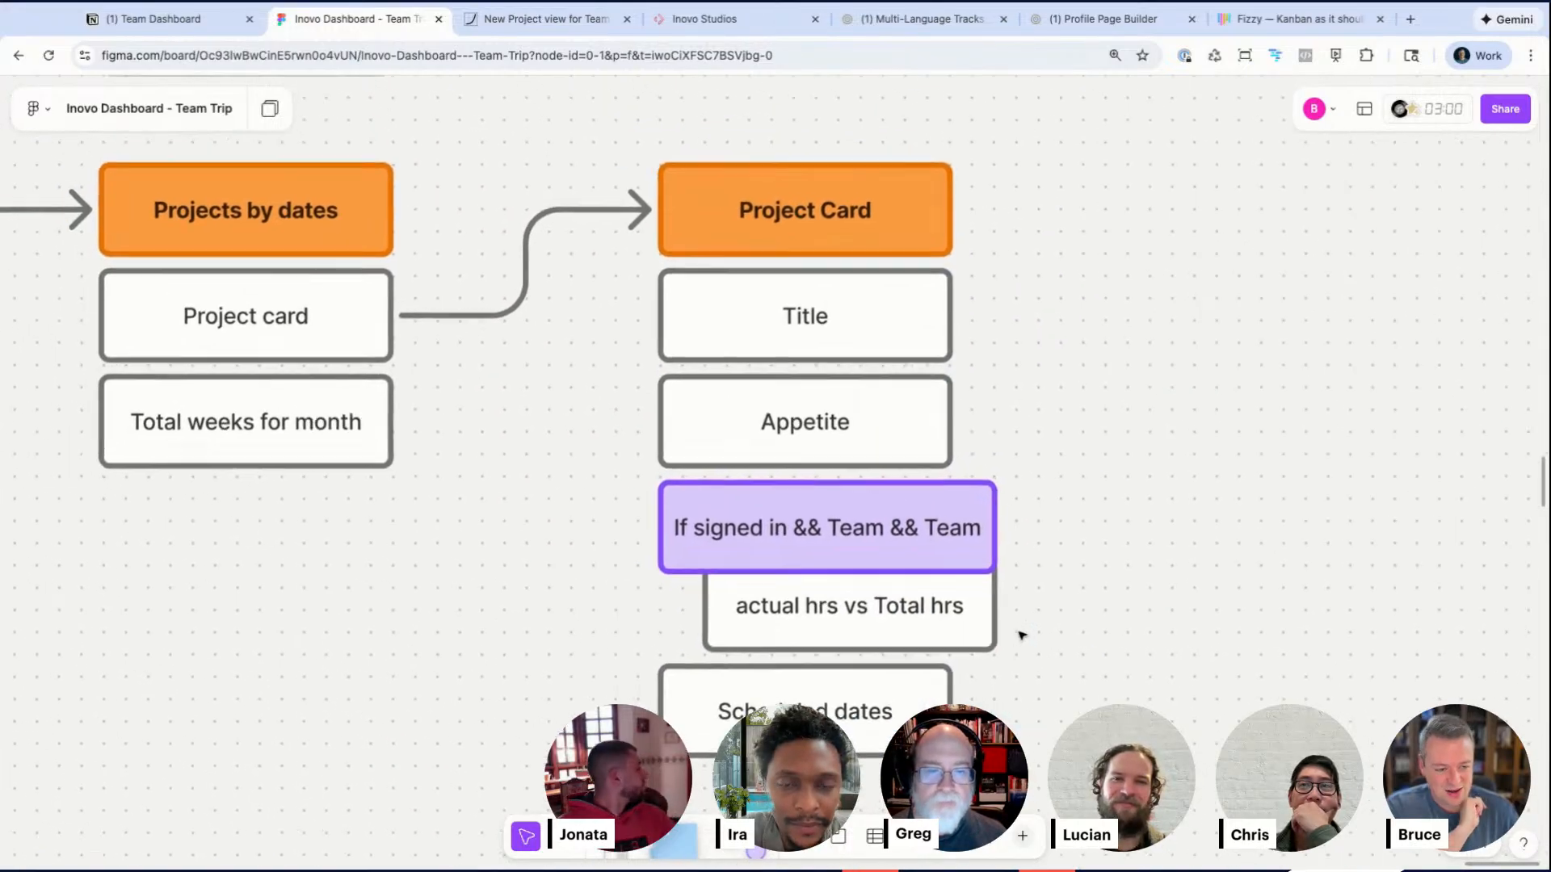
scroll(1023, 636, "left", 1)
scroll(1022, 636, "up", 1)
left_click(937, 701)
left_click(1190, 747)
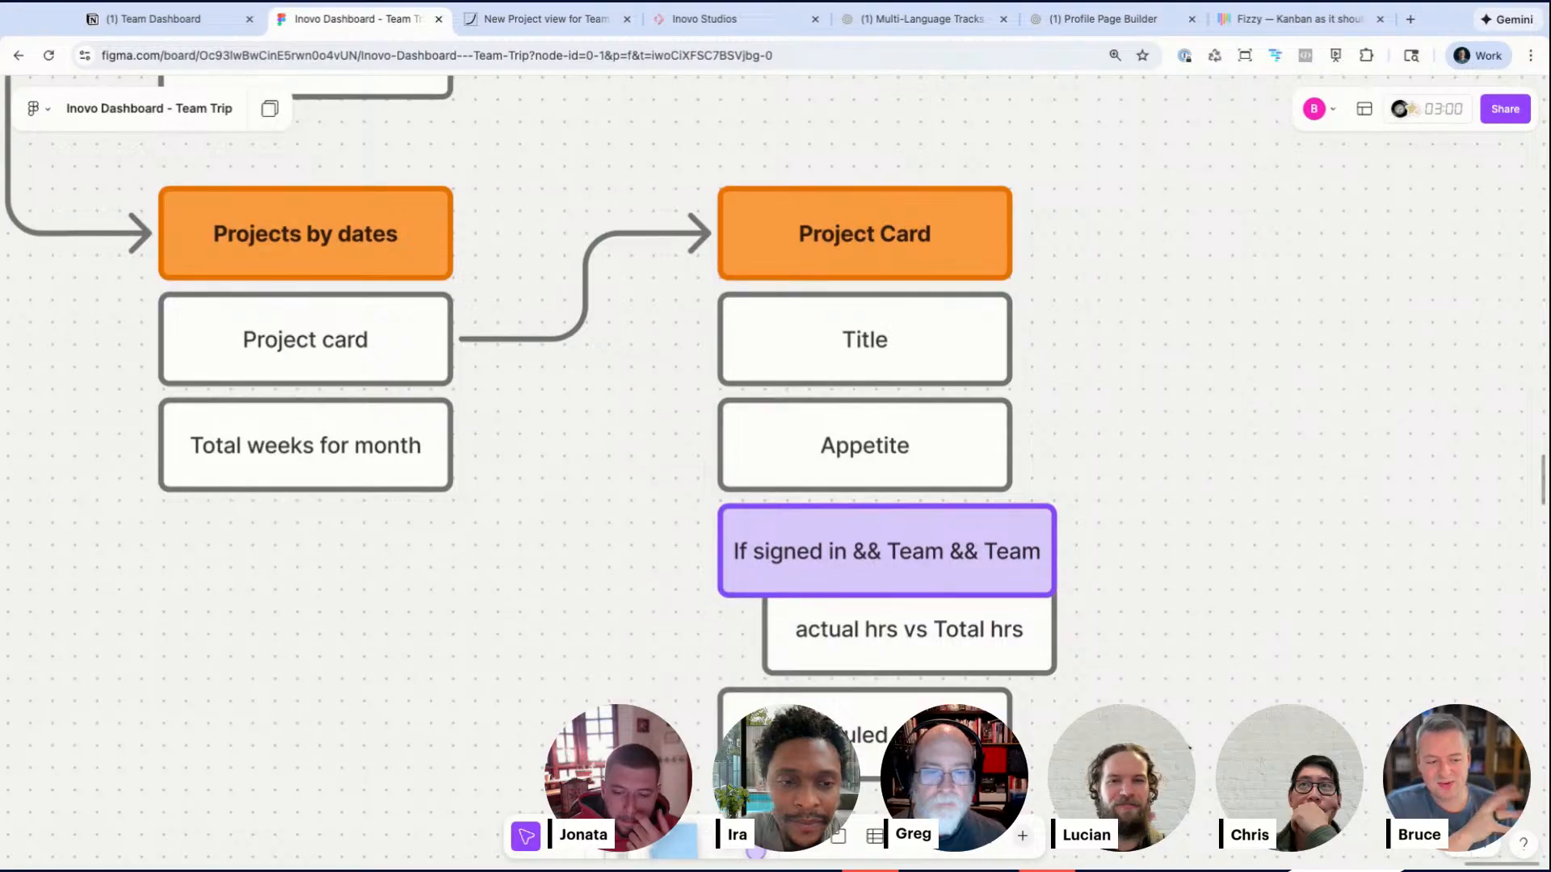
Step: Edit the purple box to read If signed in && Team && Admin, breaking && Admin onto a second line
double_click(1013, 572)
double_click(1014, 553)
type("Admin")
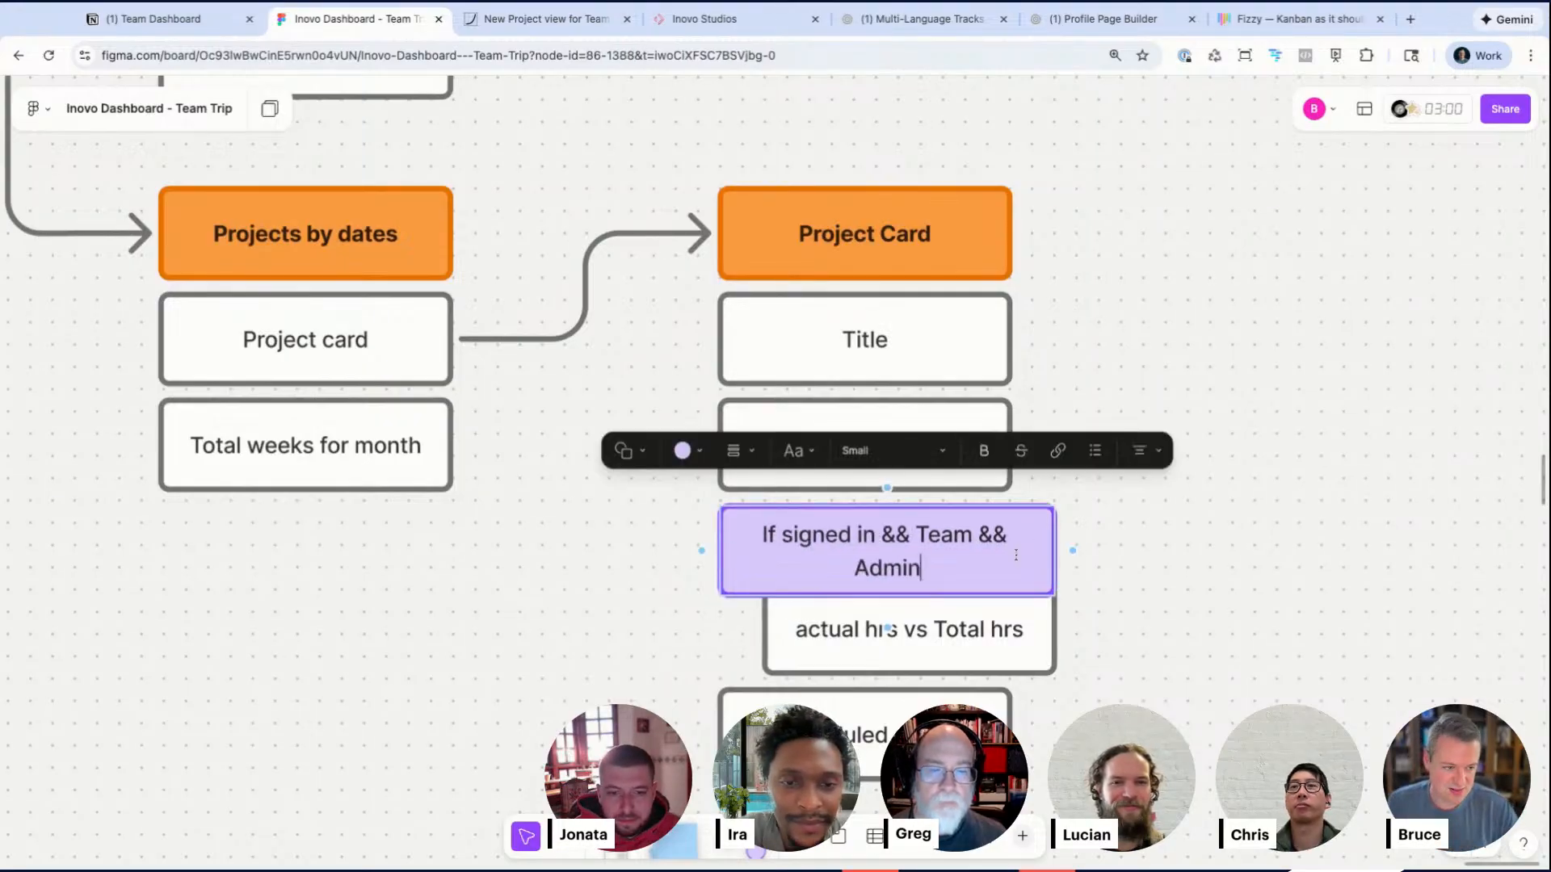
left_click(1121, 591)
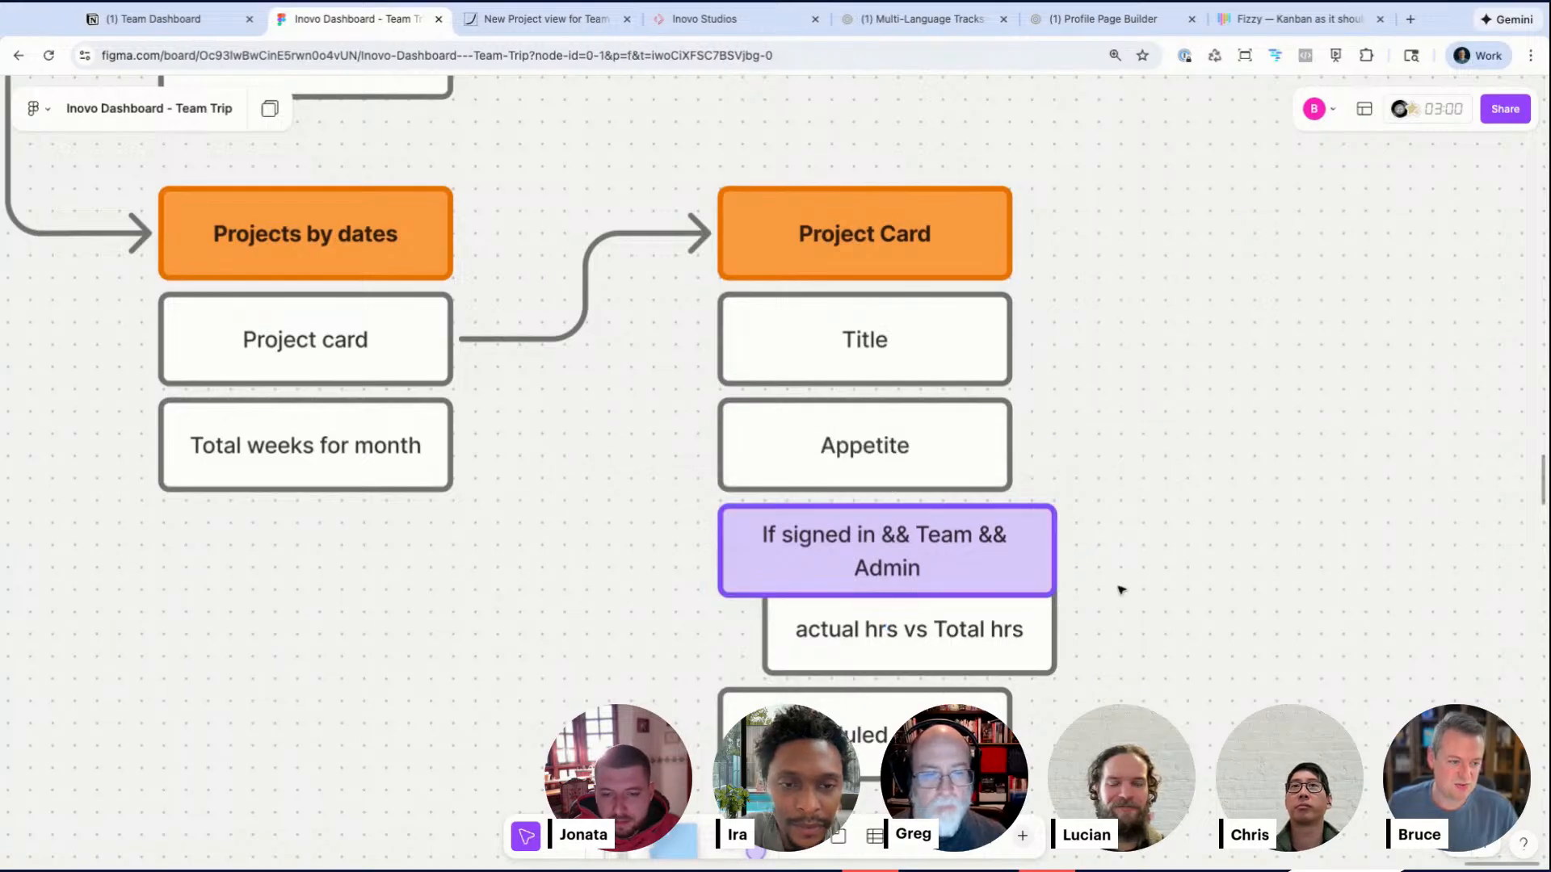
double_click(981, 544)
left_click(979, 538)
key("Return")
left_click(1256, 623)
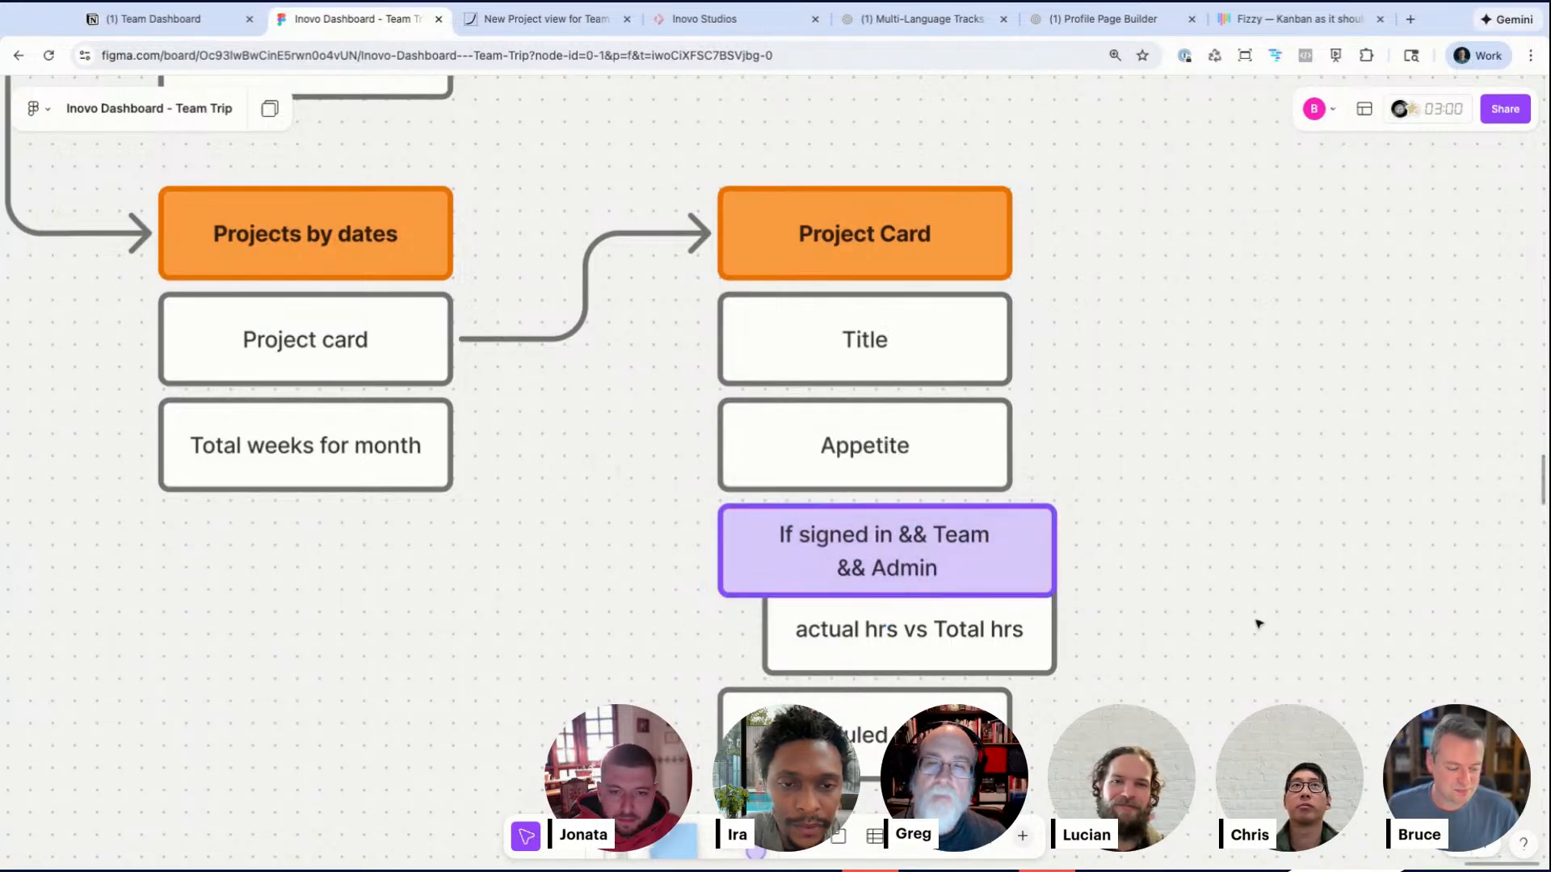
scroll(1115, 578, "down", 4)
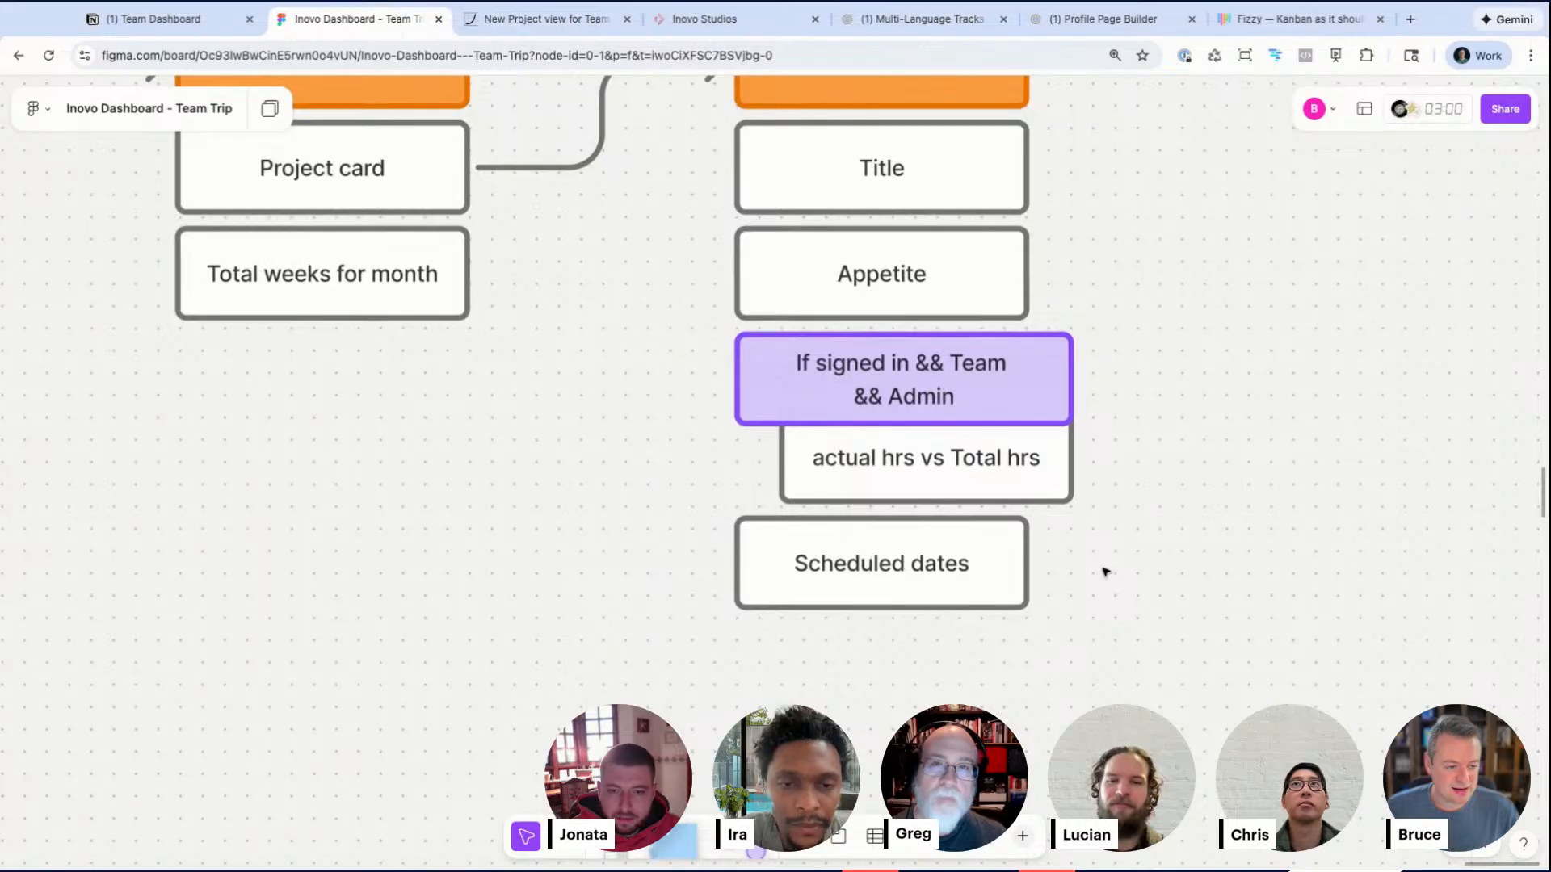
scroll(1105, 571, "up", 5)
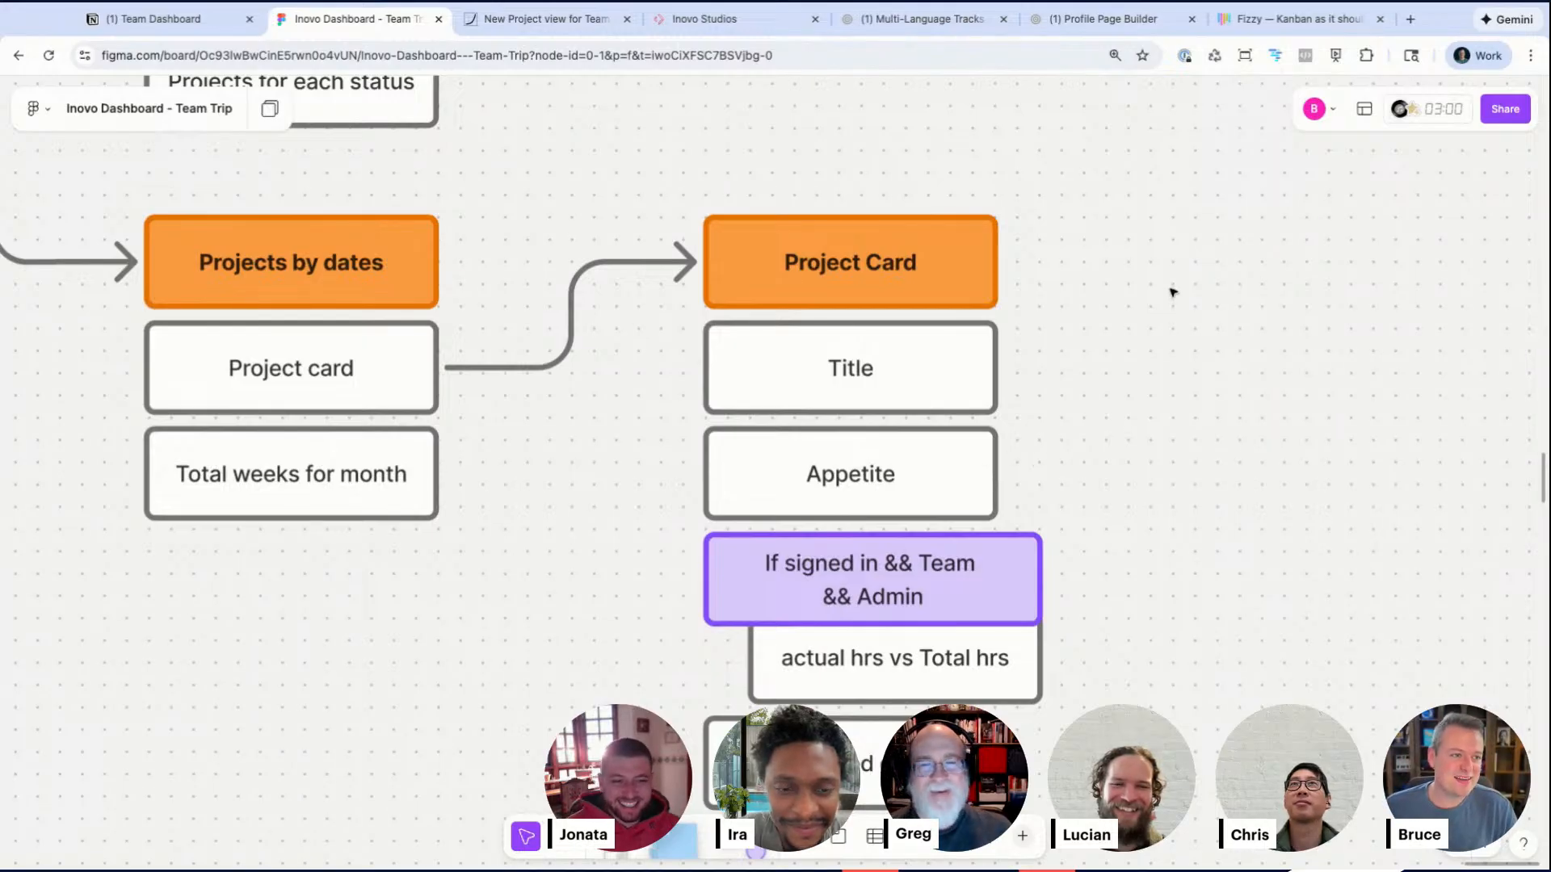
scroll(846, 324, "down", 3)
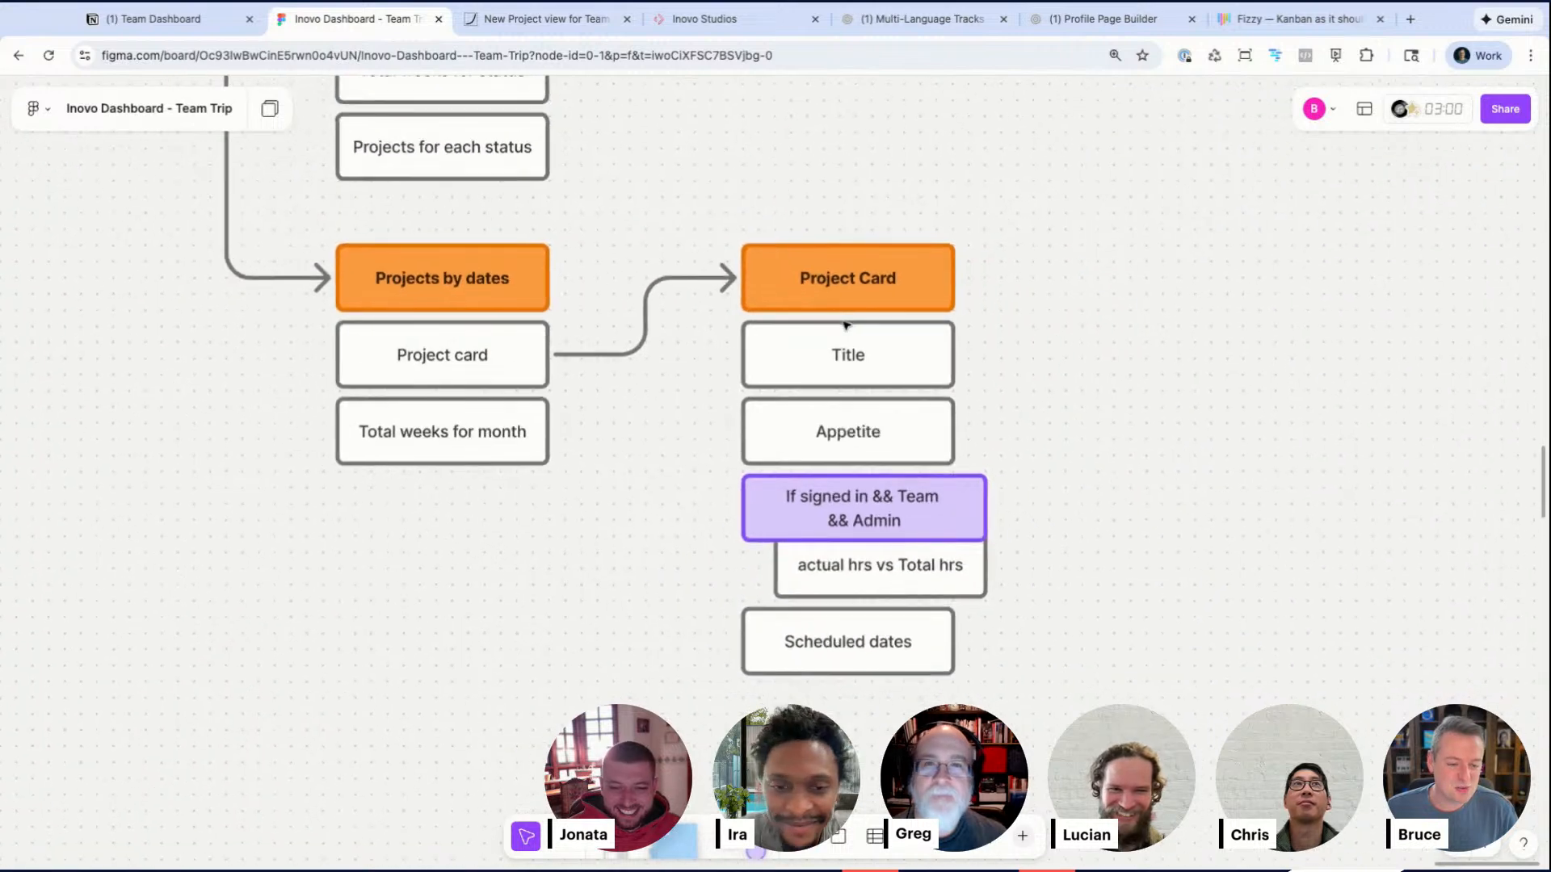
Step: Compare the Project Card breadboard with the project cards on the live Inovo client dashboard
scroll(846, 324, "down", 1)
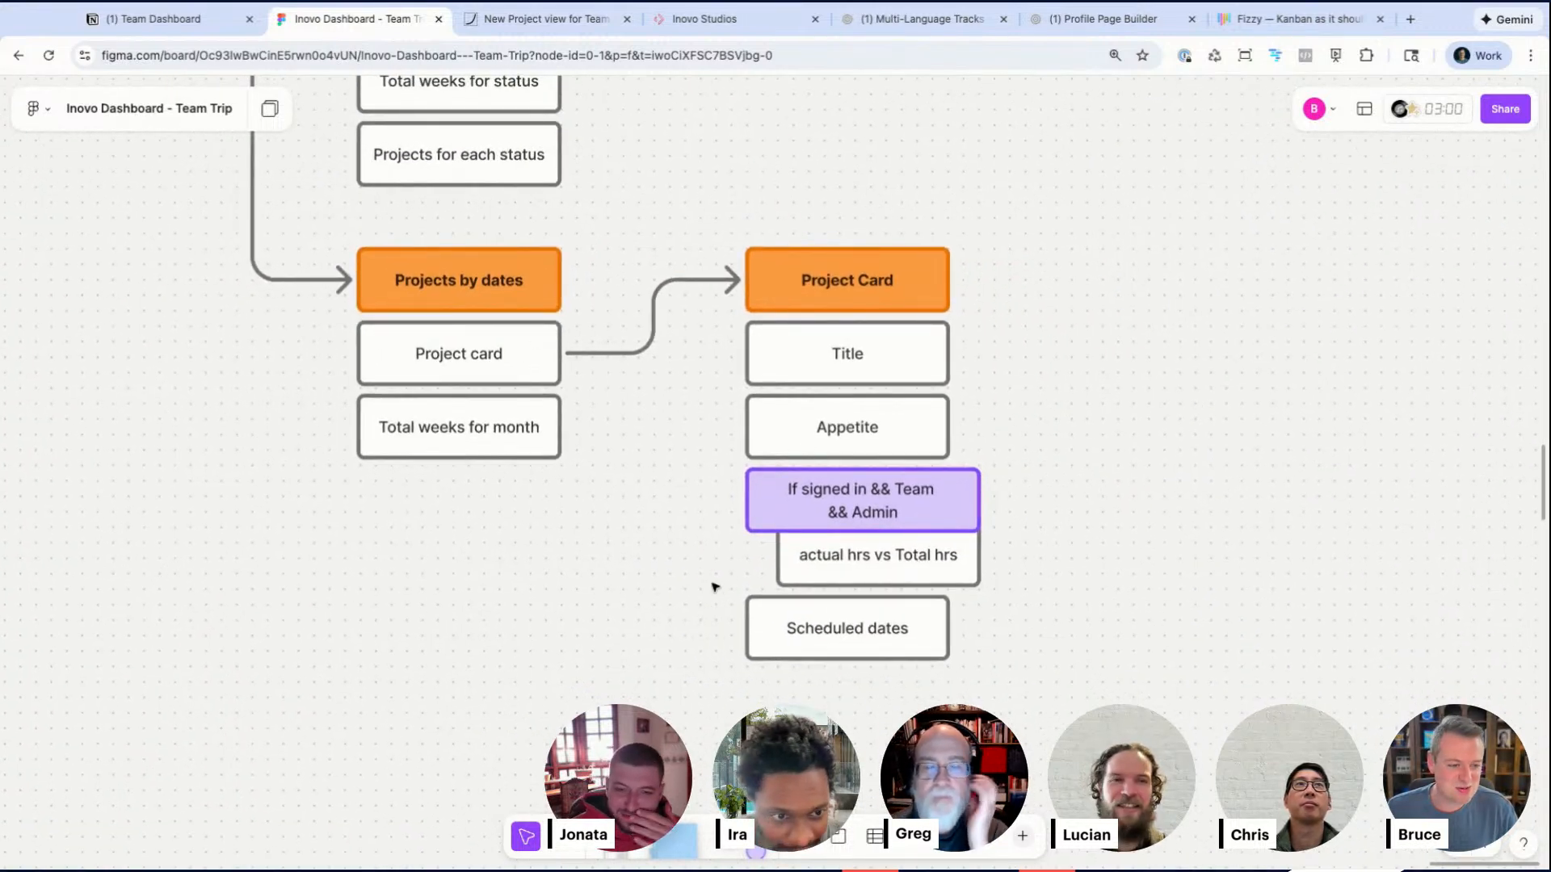
left_click_drag(966, 180, 942, 426)
left_click(1021, 432)
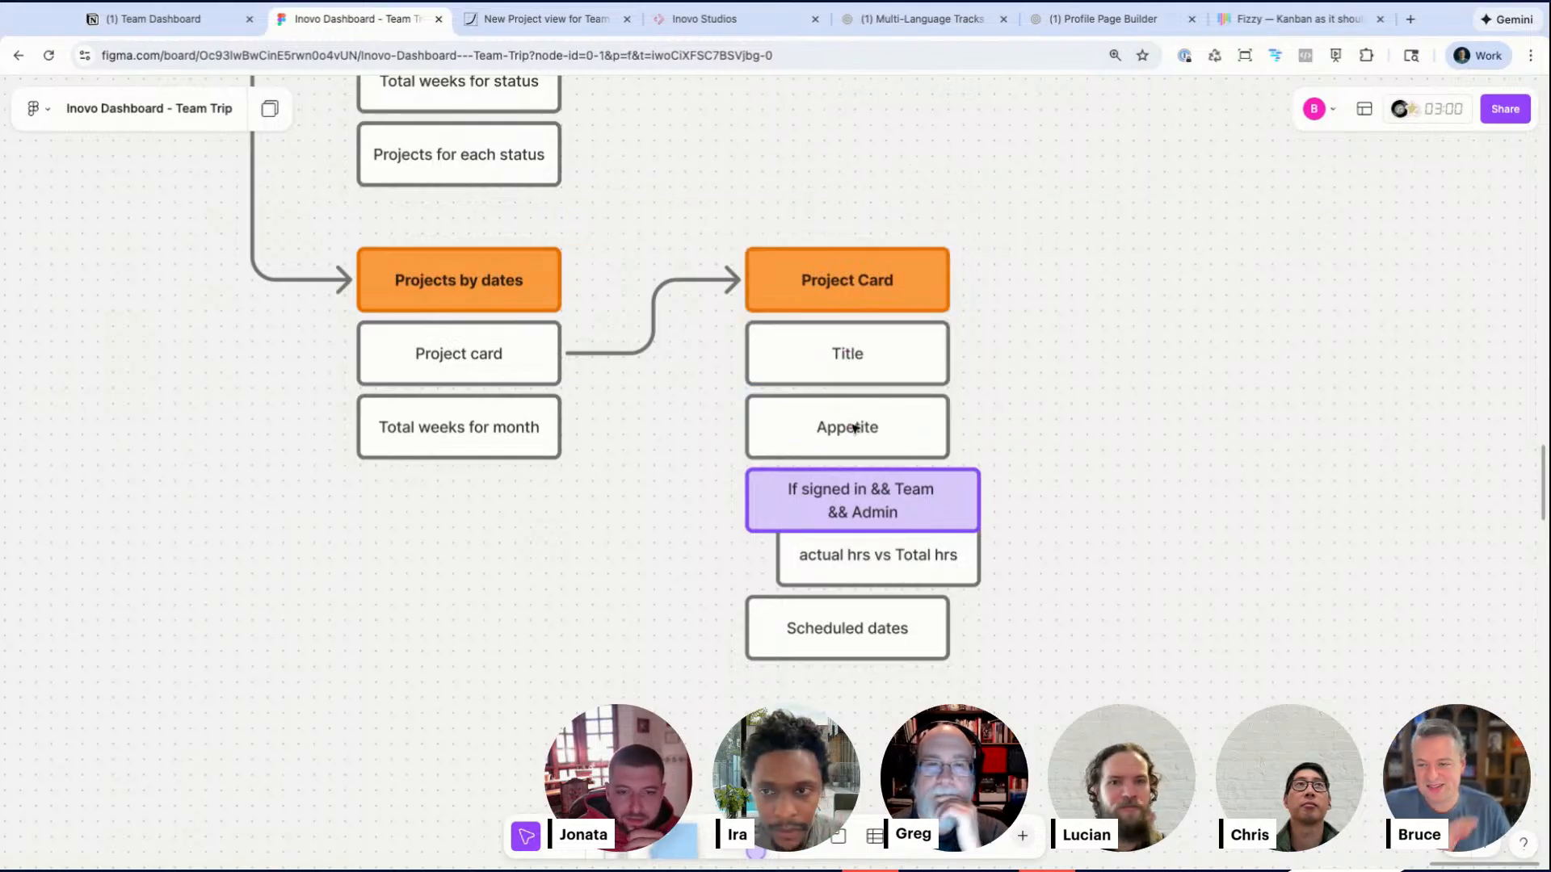
scroll(855, 428, "up", 5)
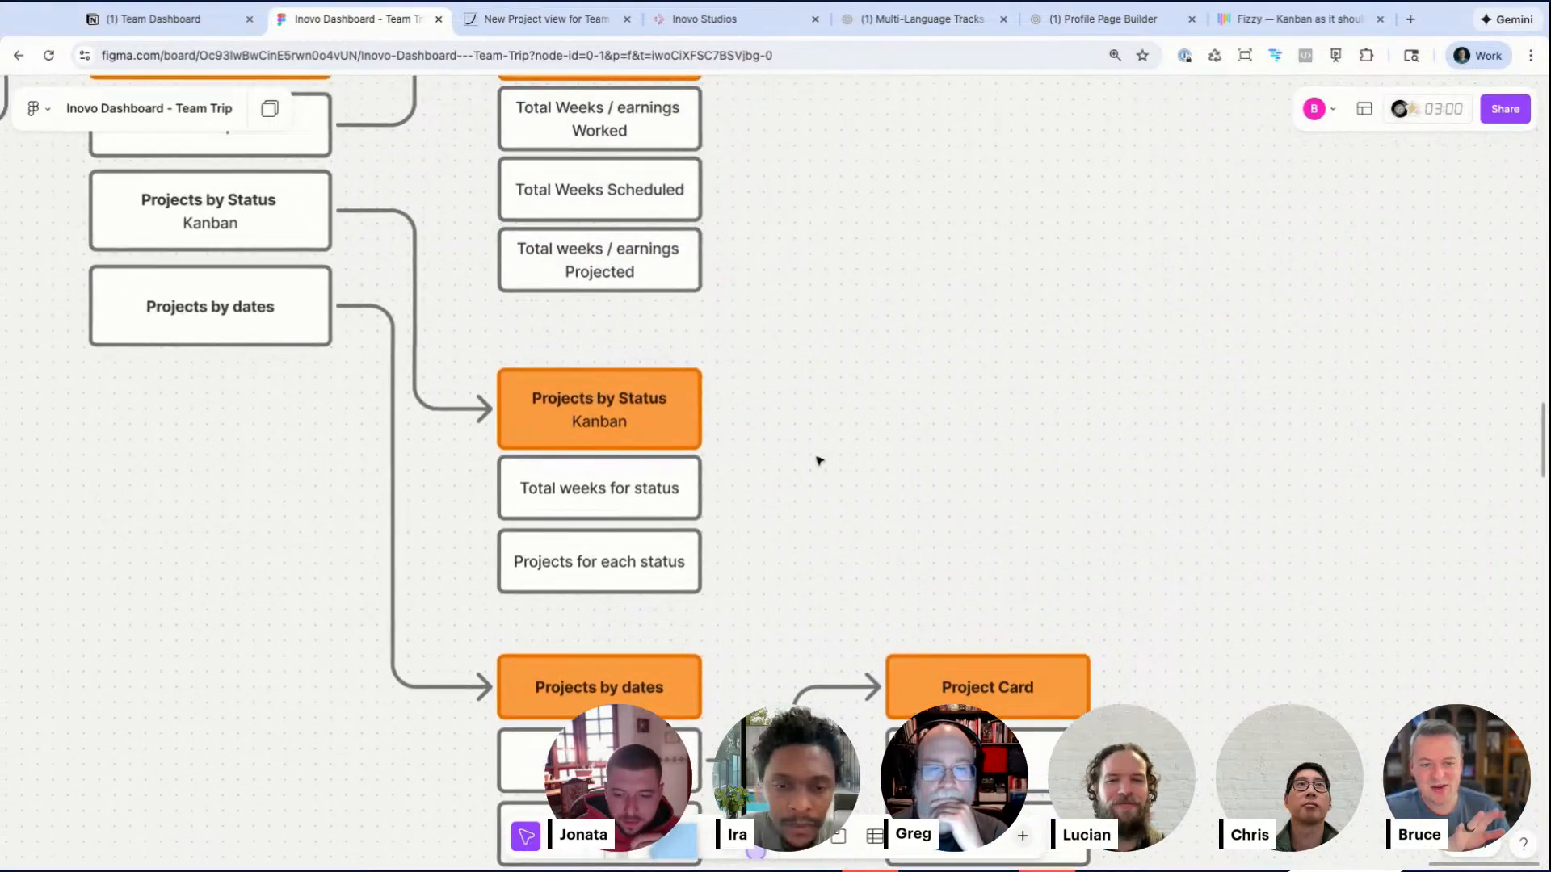
left_click(774, 32)
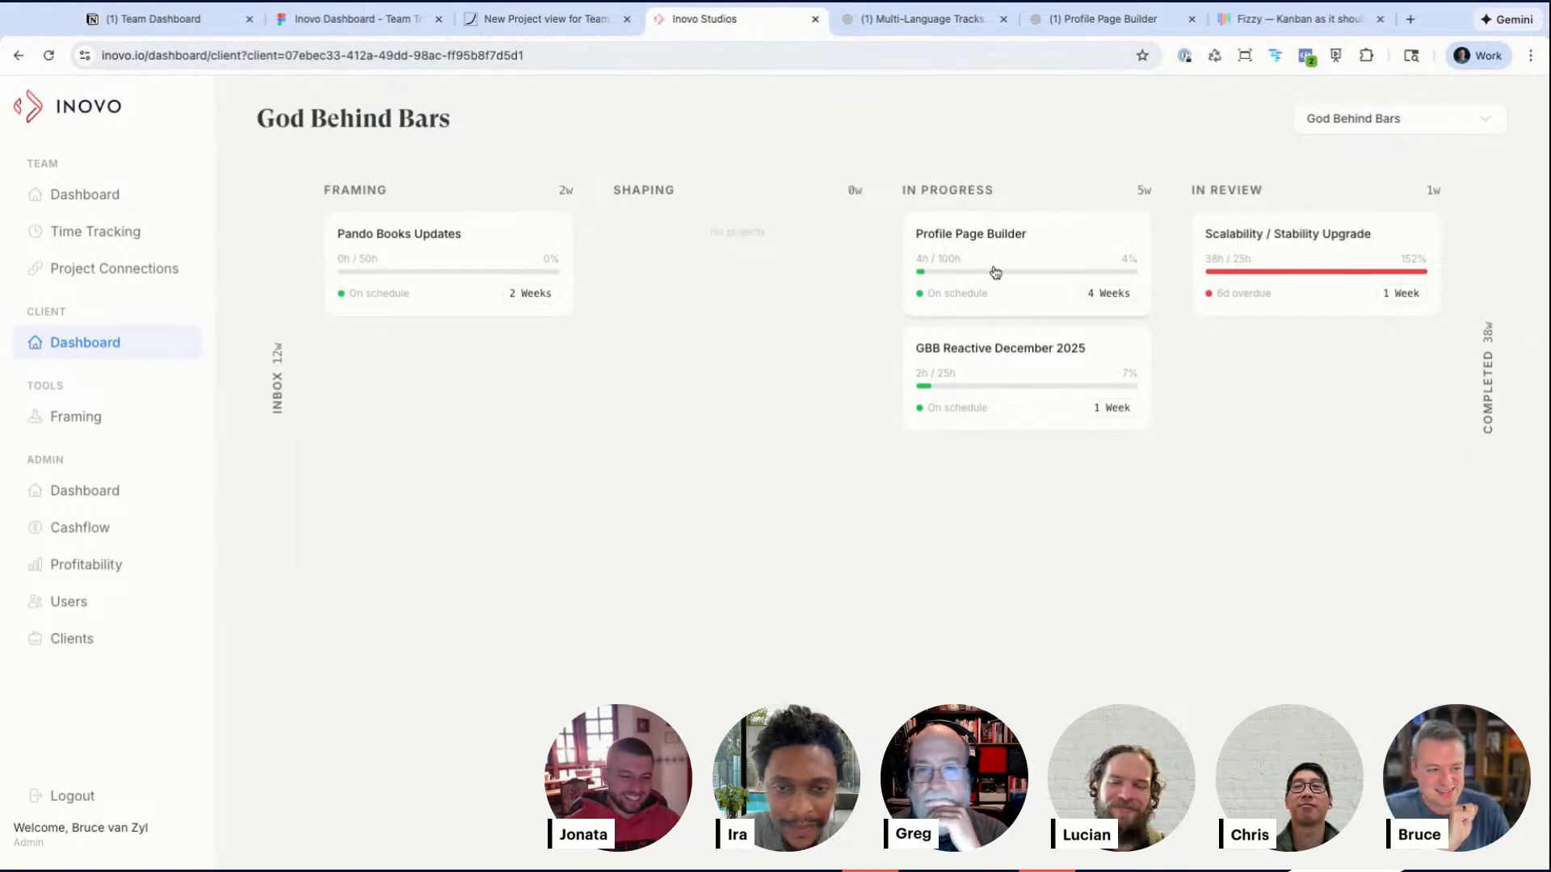
scroll(996, 267, "up", 5)
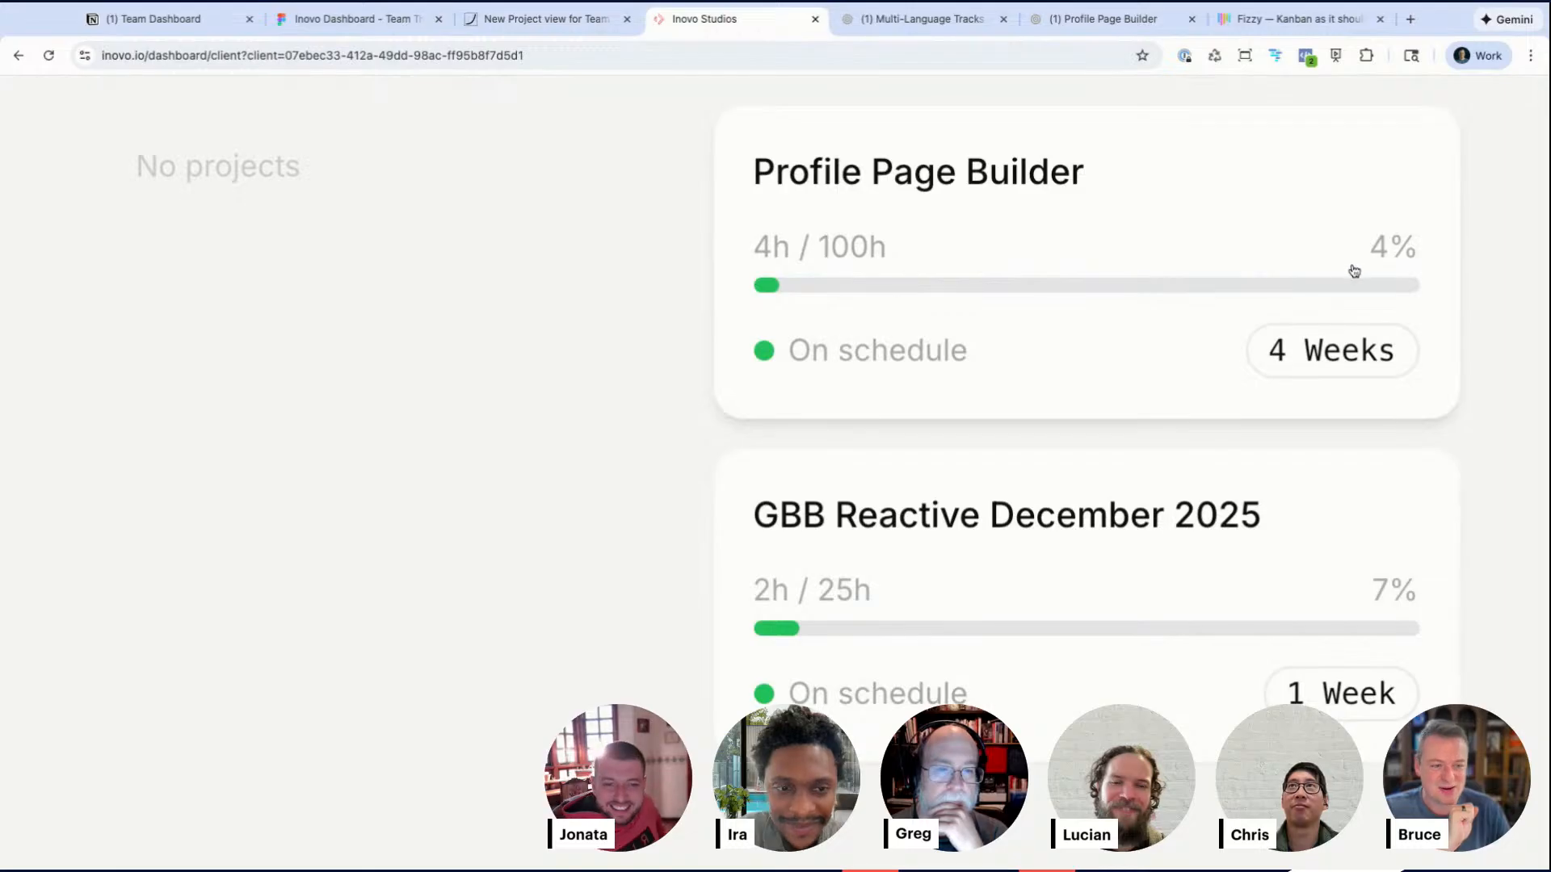
left_click(351, 20)
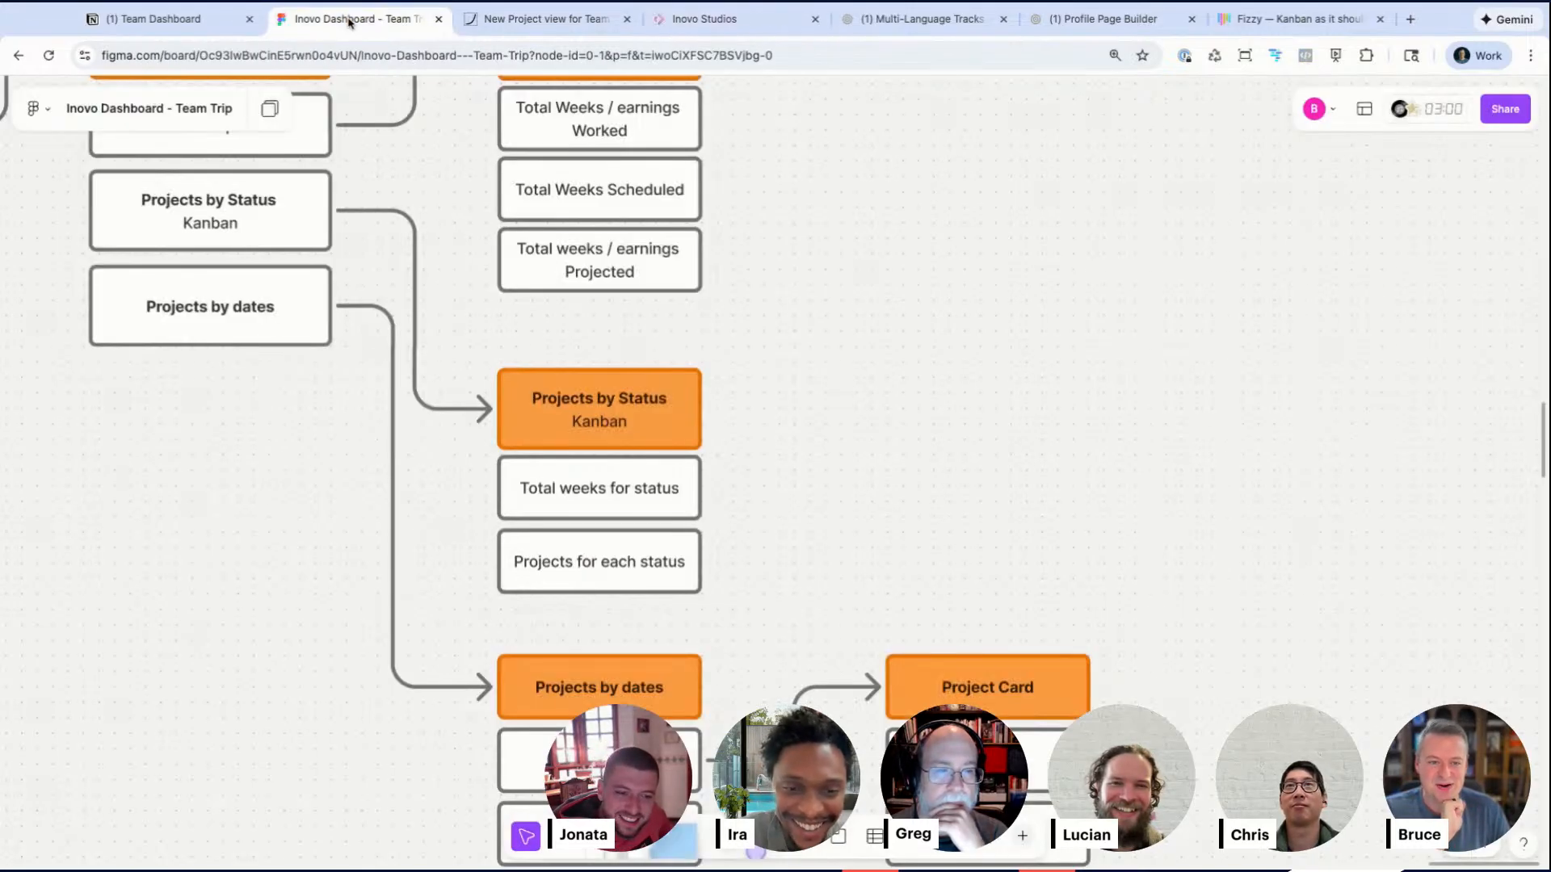
Step: Connect the Projects for each status box to the Project Card heading with an arrow
scroll(1067, 420, "down", 2)
scroll(1067, 420, "down", 3)
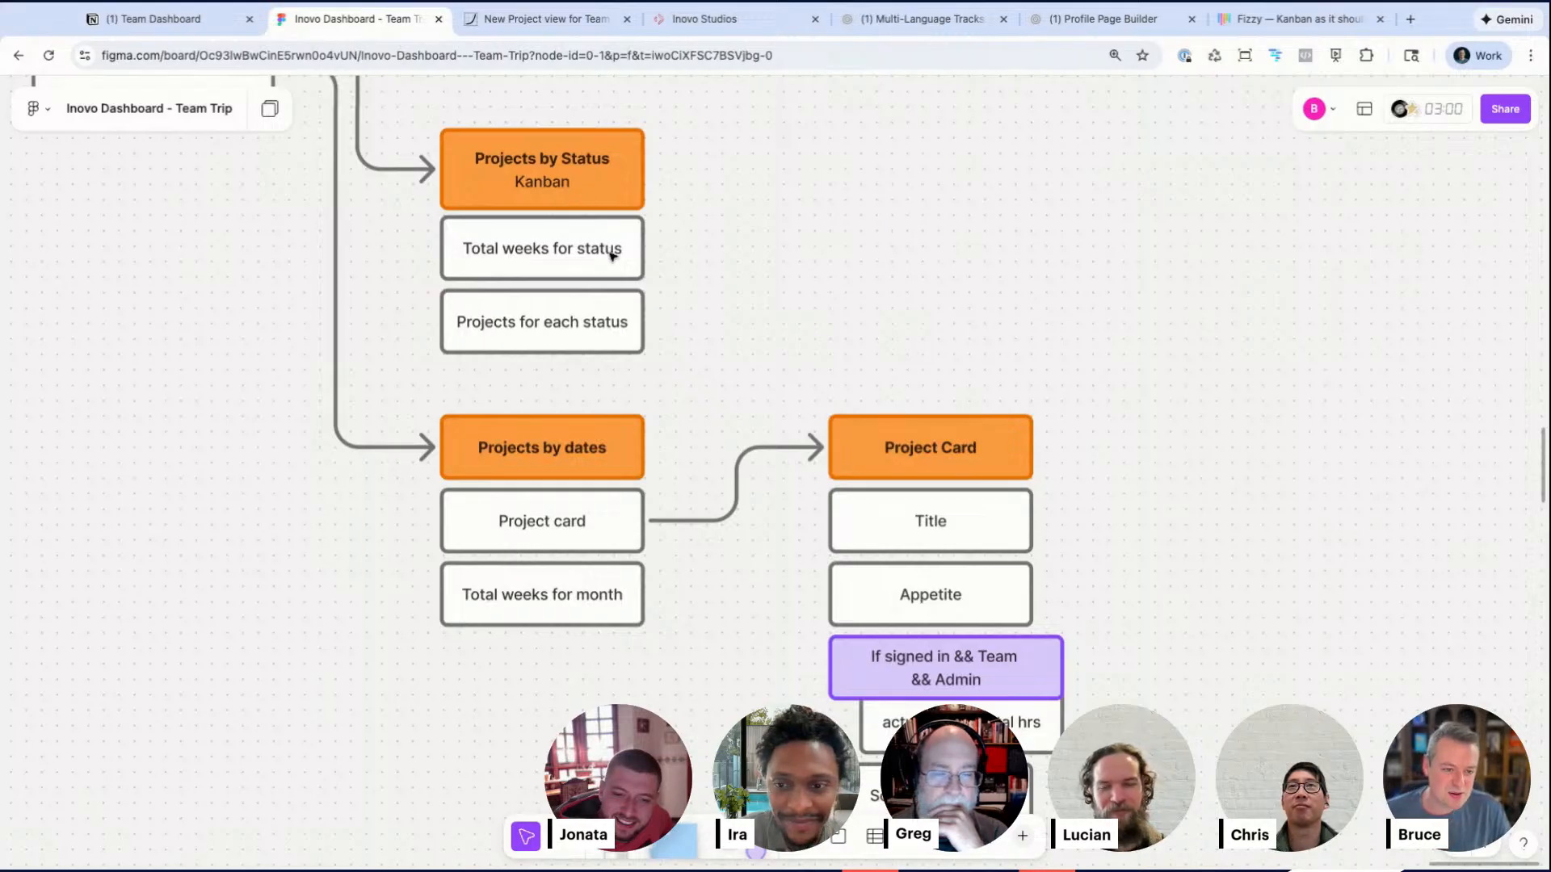
left_click(586, 324)
left_click_drag(658, 323, 836, 416)
left_click(1042, 361)
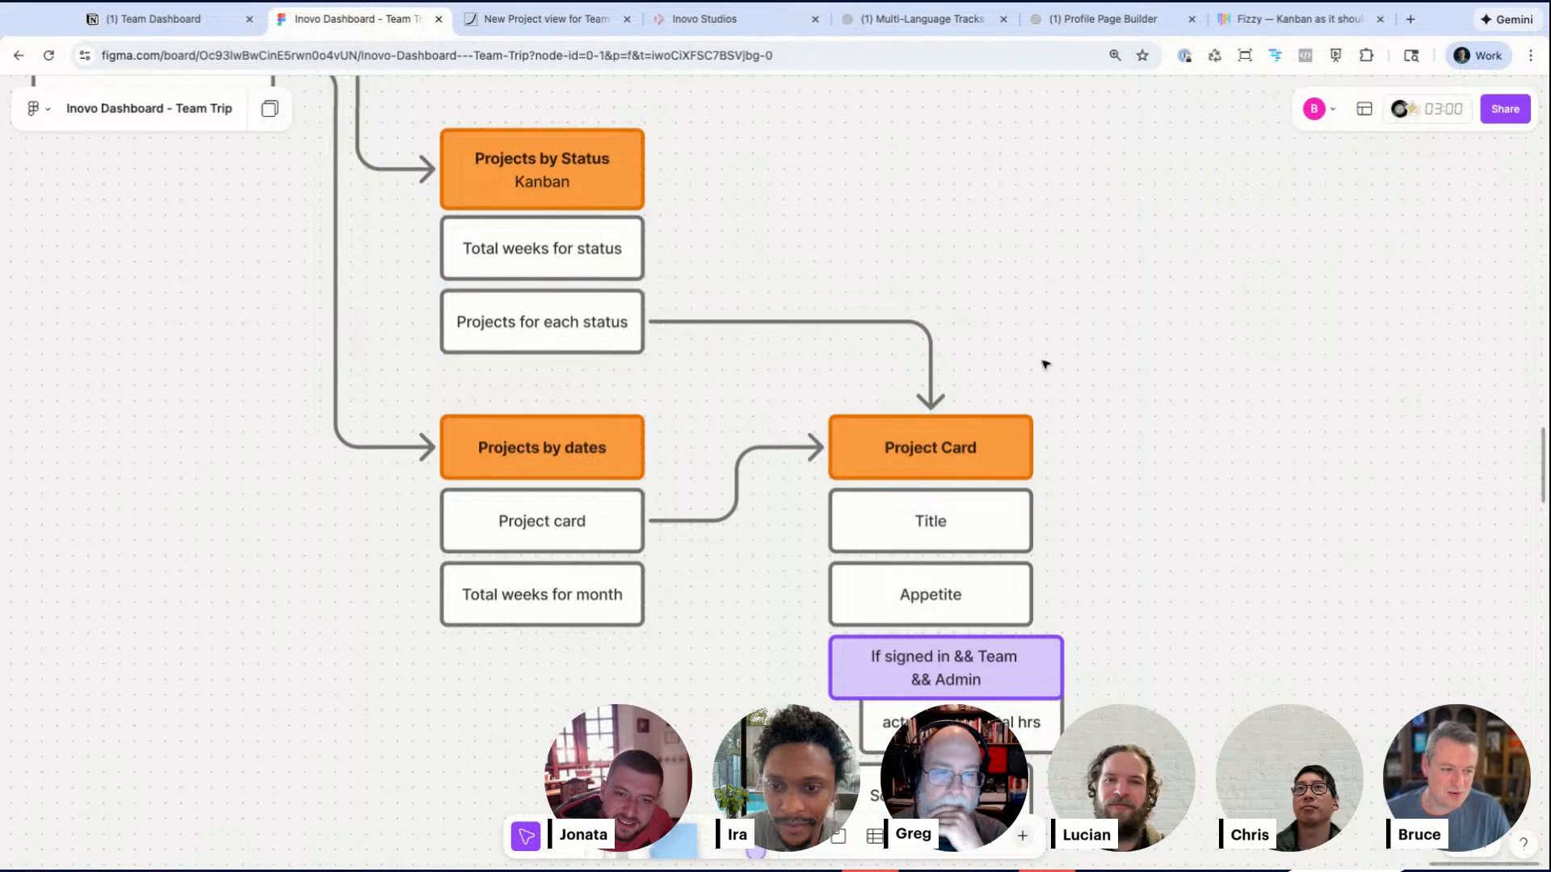
Step: Look over the reworked client-view breadboard flow
scroll(1046, 364, "down", 3)
scroll(1045, 364, "up", 1)
scroll(1046, 363, "down", 3)
scroll(1045, 363, "up", 1)
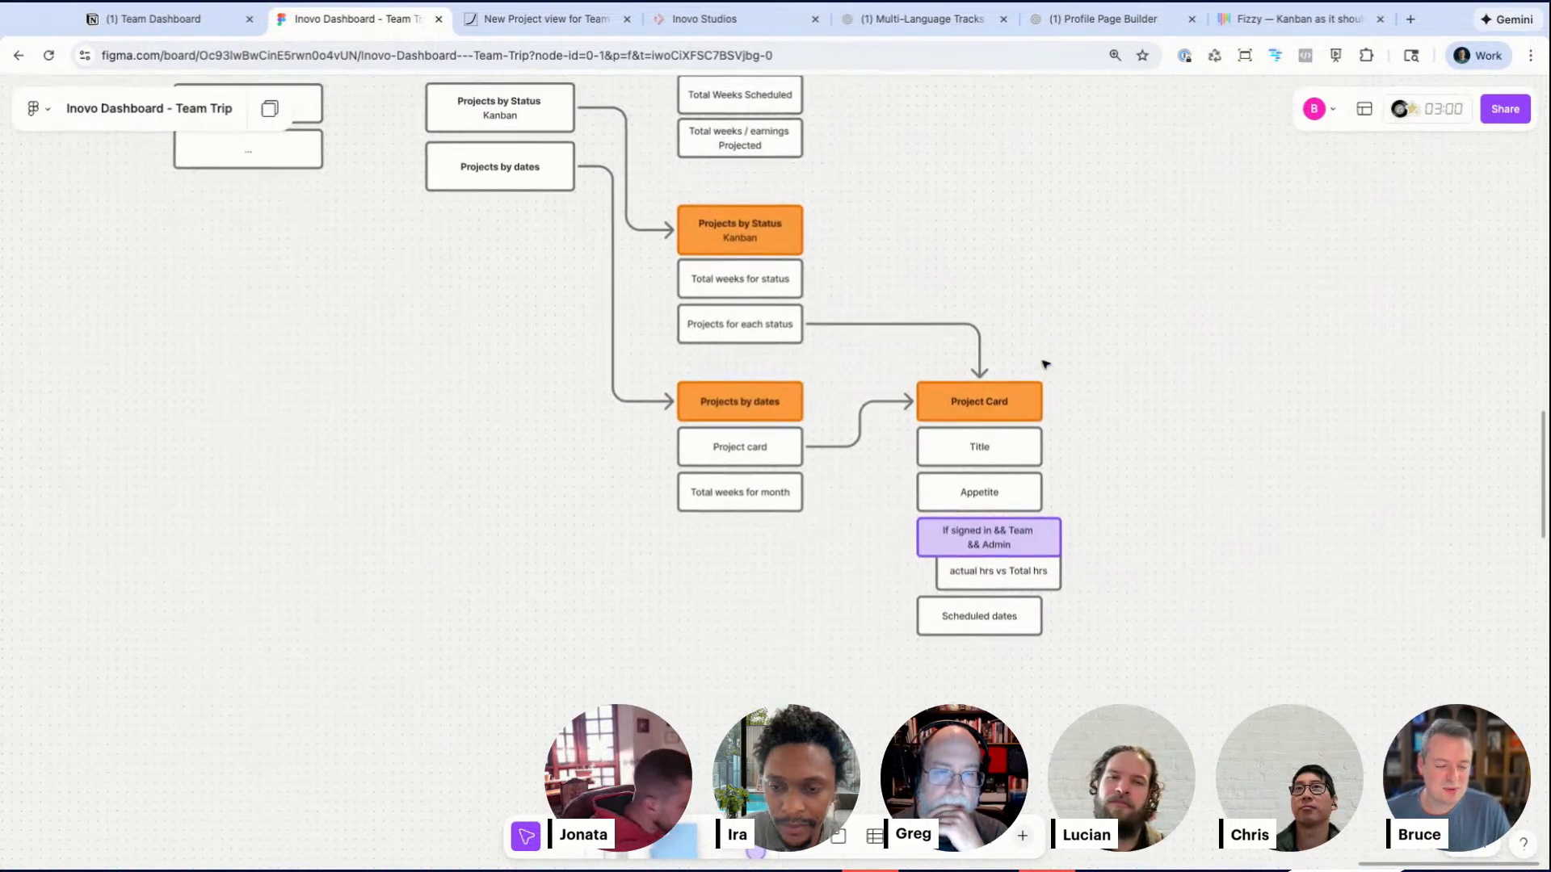
scroll(1045, 364, "up", 2)
left_click_drag(1132, 386, 892, 672)
left_click(724, 664)
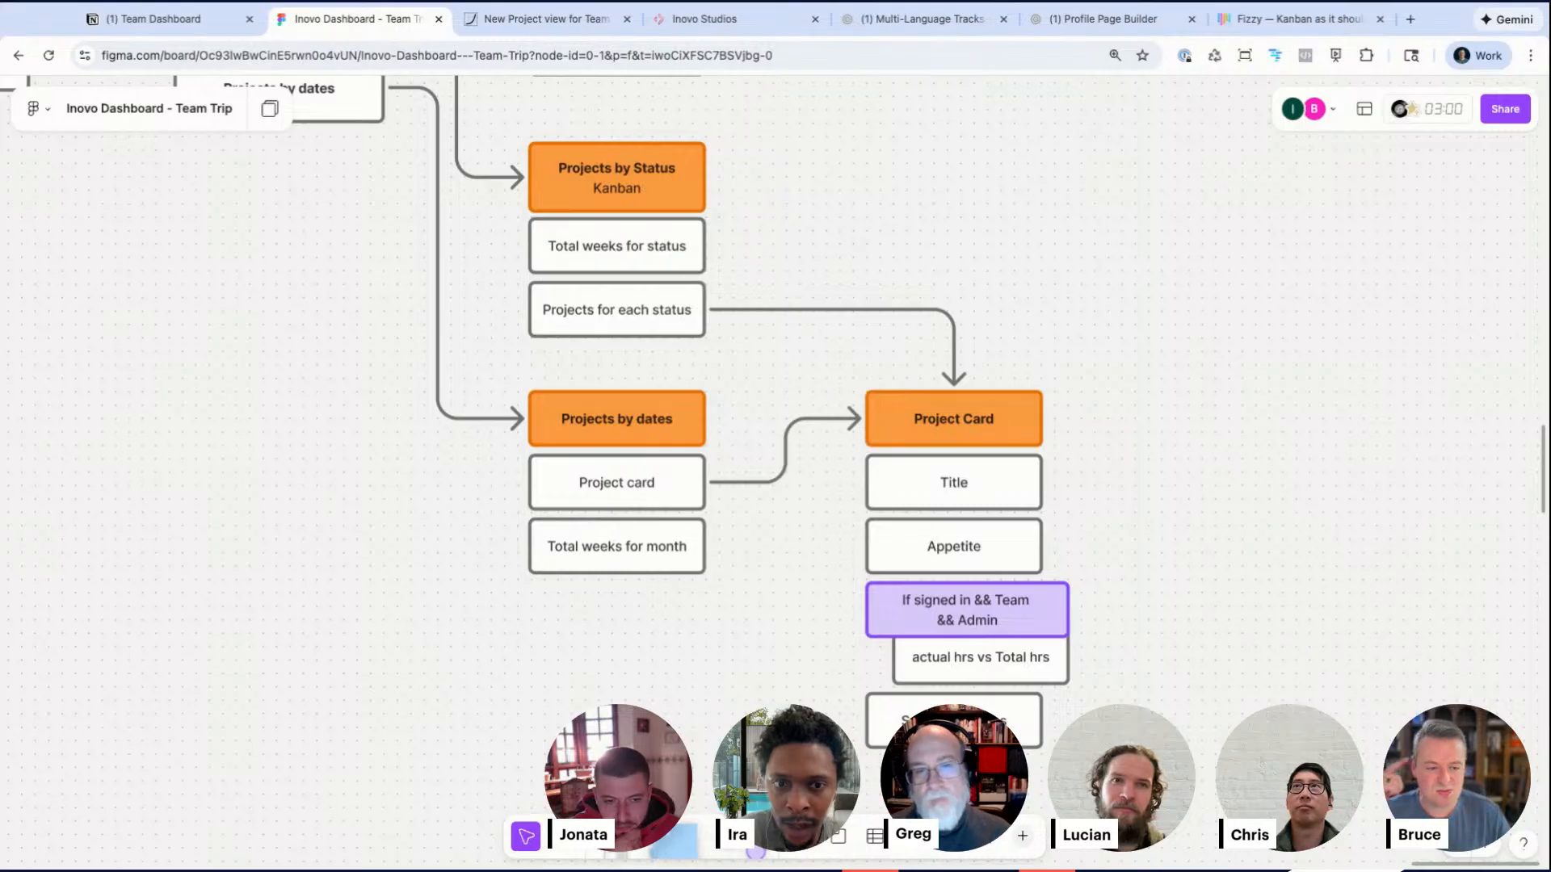
scroll(600, 547, "up", 5)
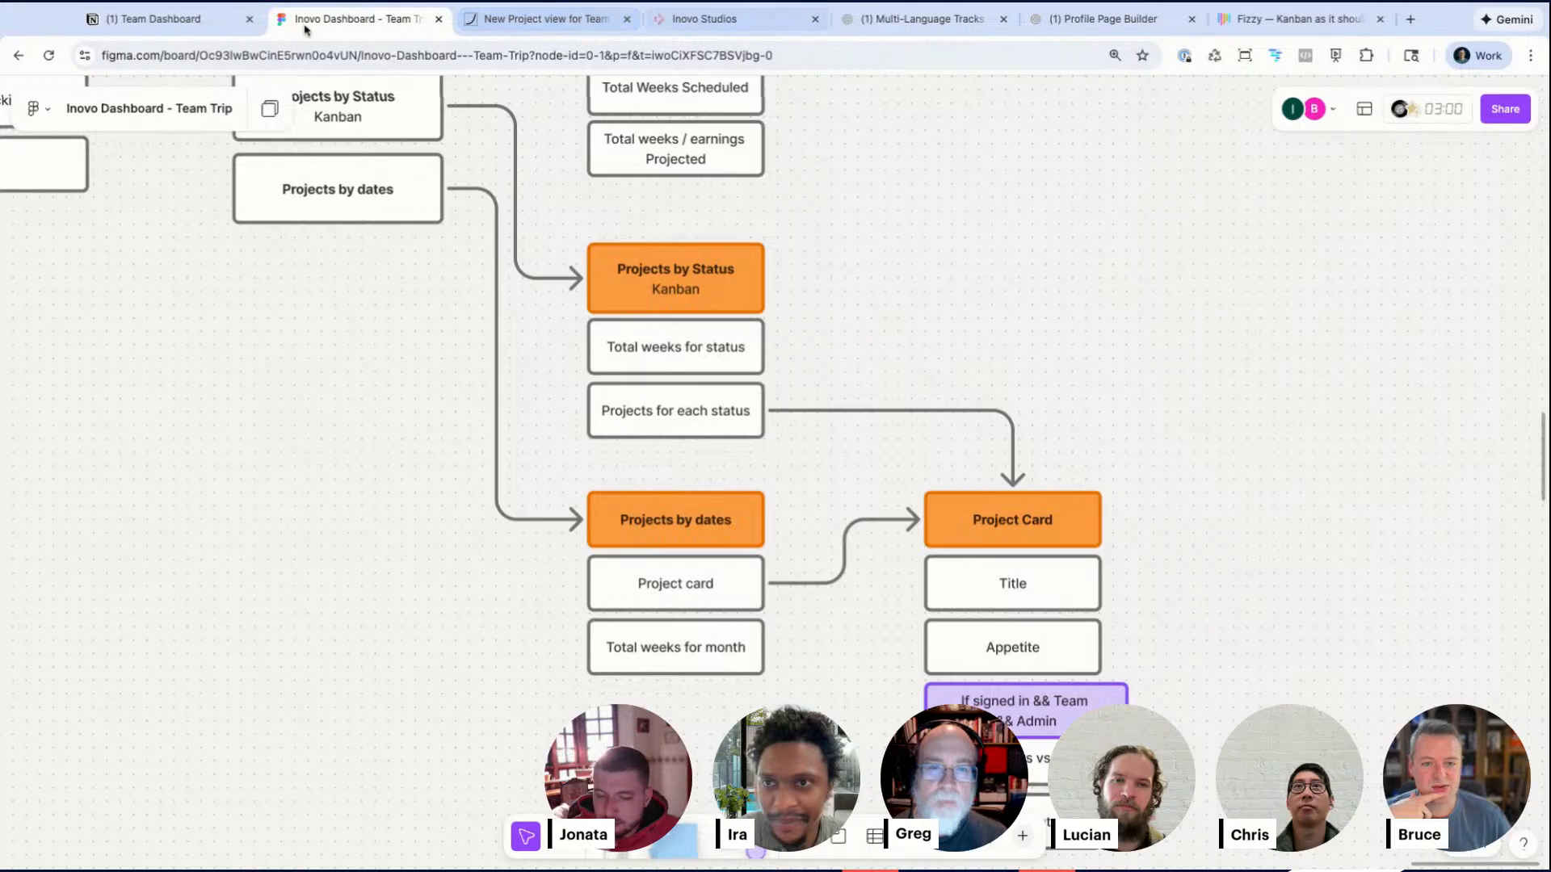
Step: Open the God Behind Bars client page from the Multi-Language Tracks project's Client field in Notion
left_click(913, 20)
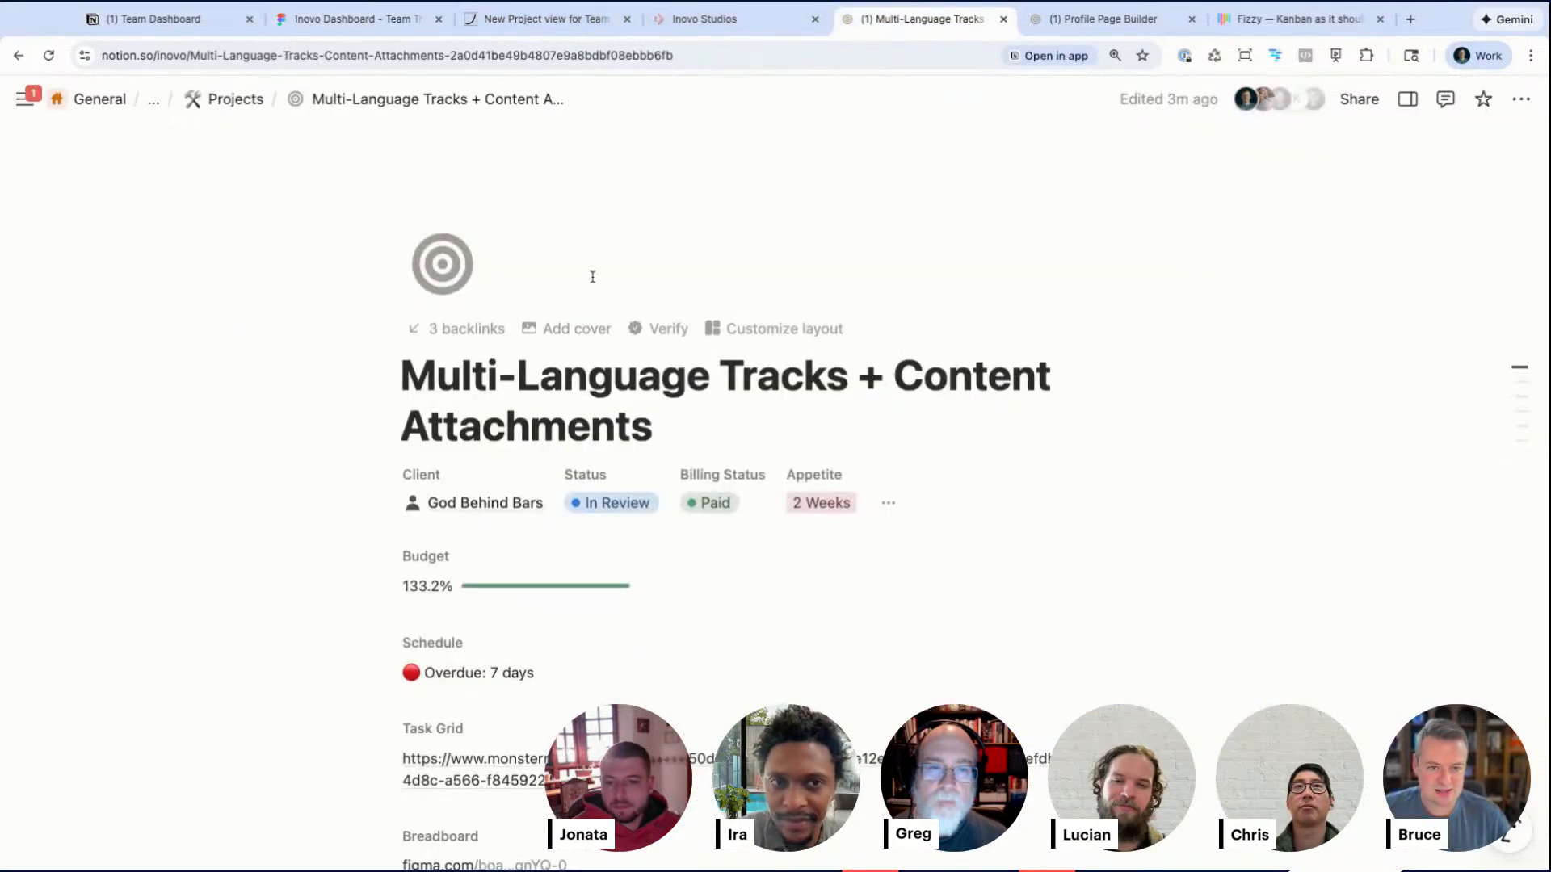
left_click(512, 505)
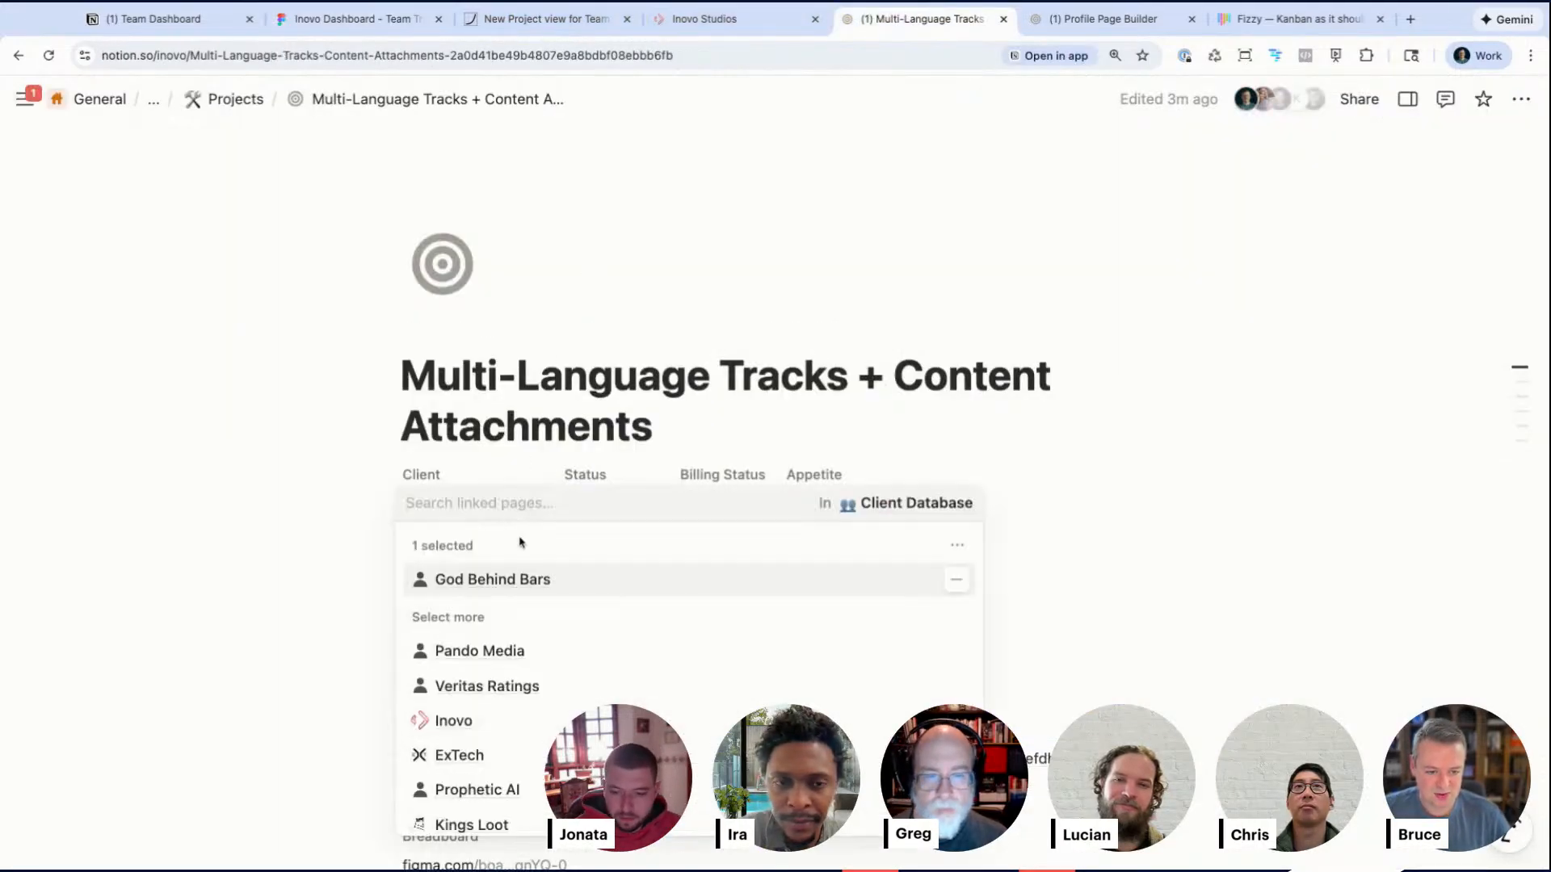
left_click(538, 585)
left_click(296, 175)
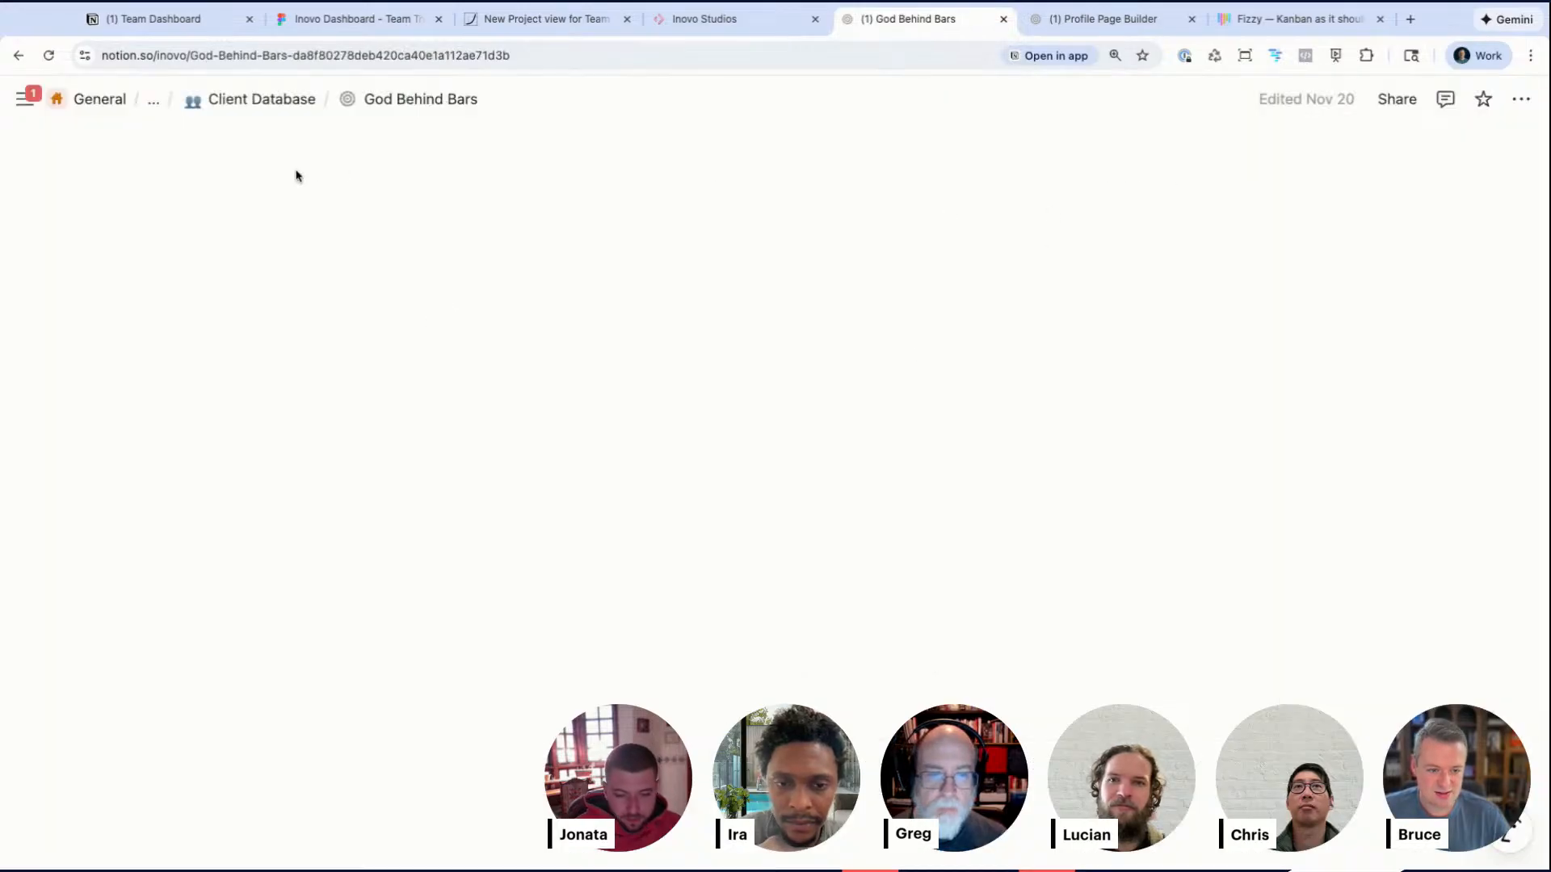
left_click(271, 431)
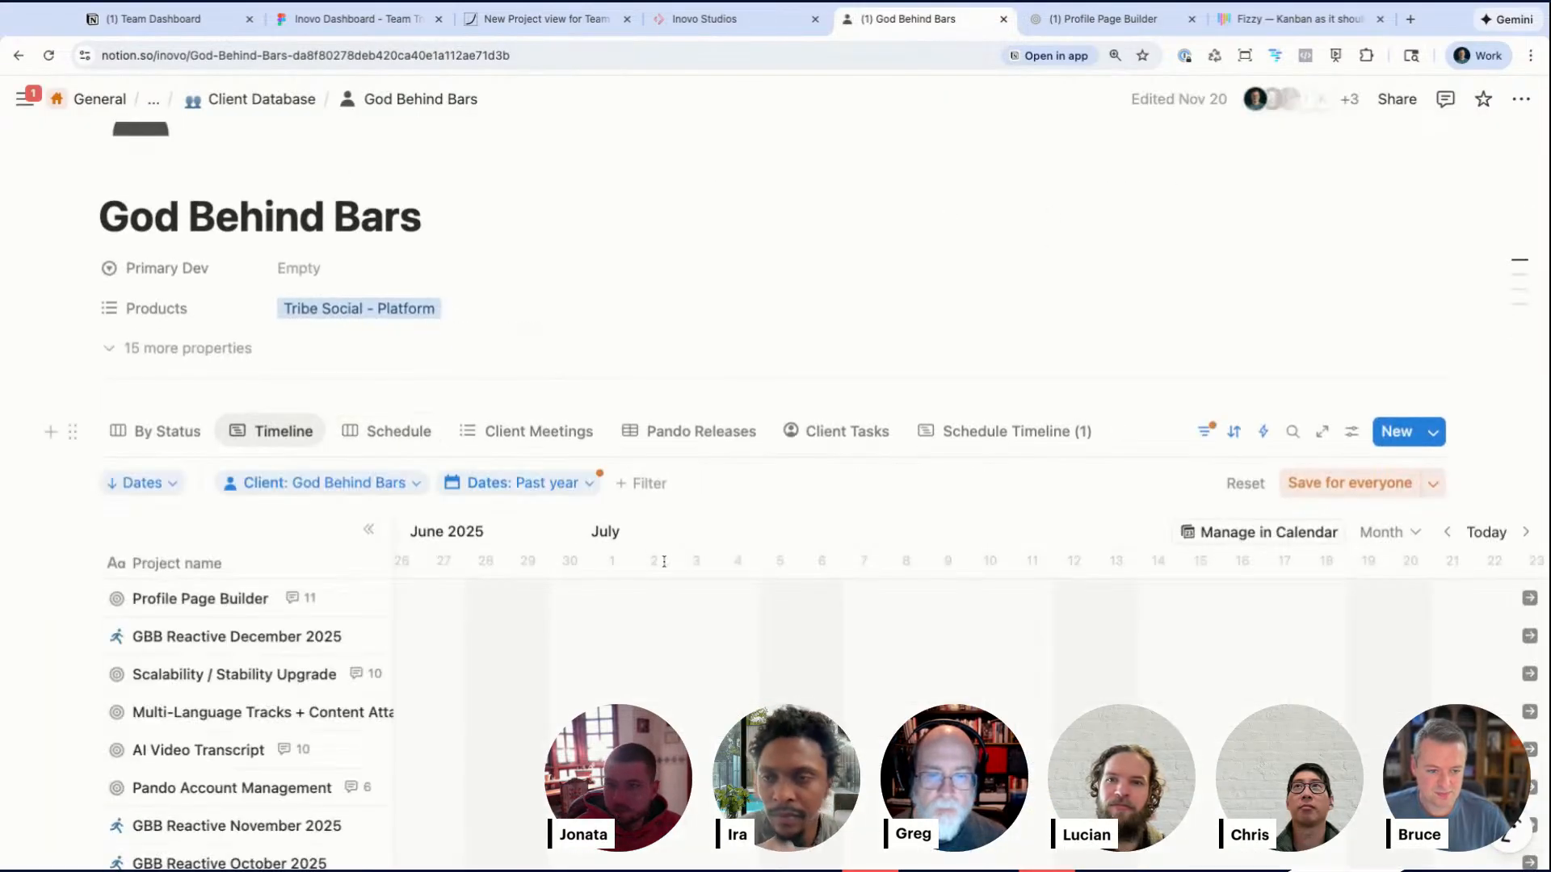
Step: Browse the client's project Timeline and switch its scale to Quarter
scroll(661, 558, "down", 5)
scroll(664, 562, "right", 20)
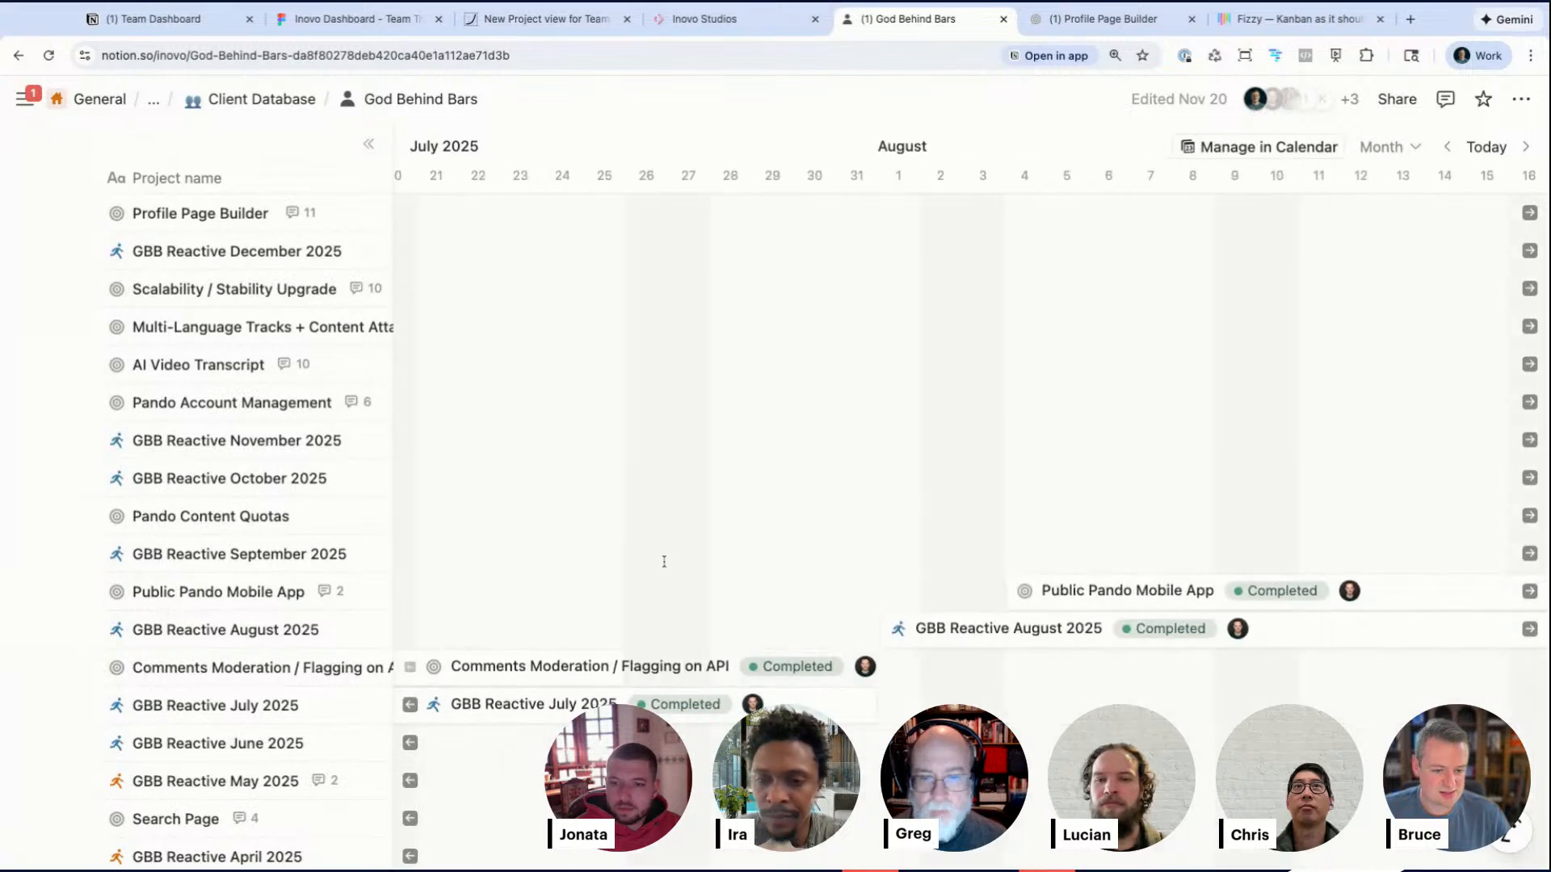
scroll(664, 561, "left", 2)
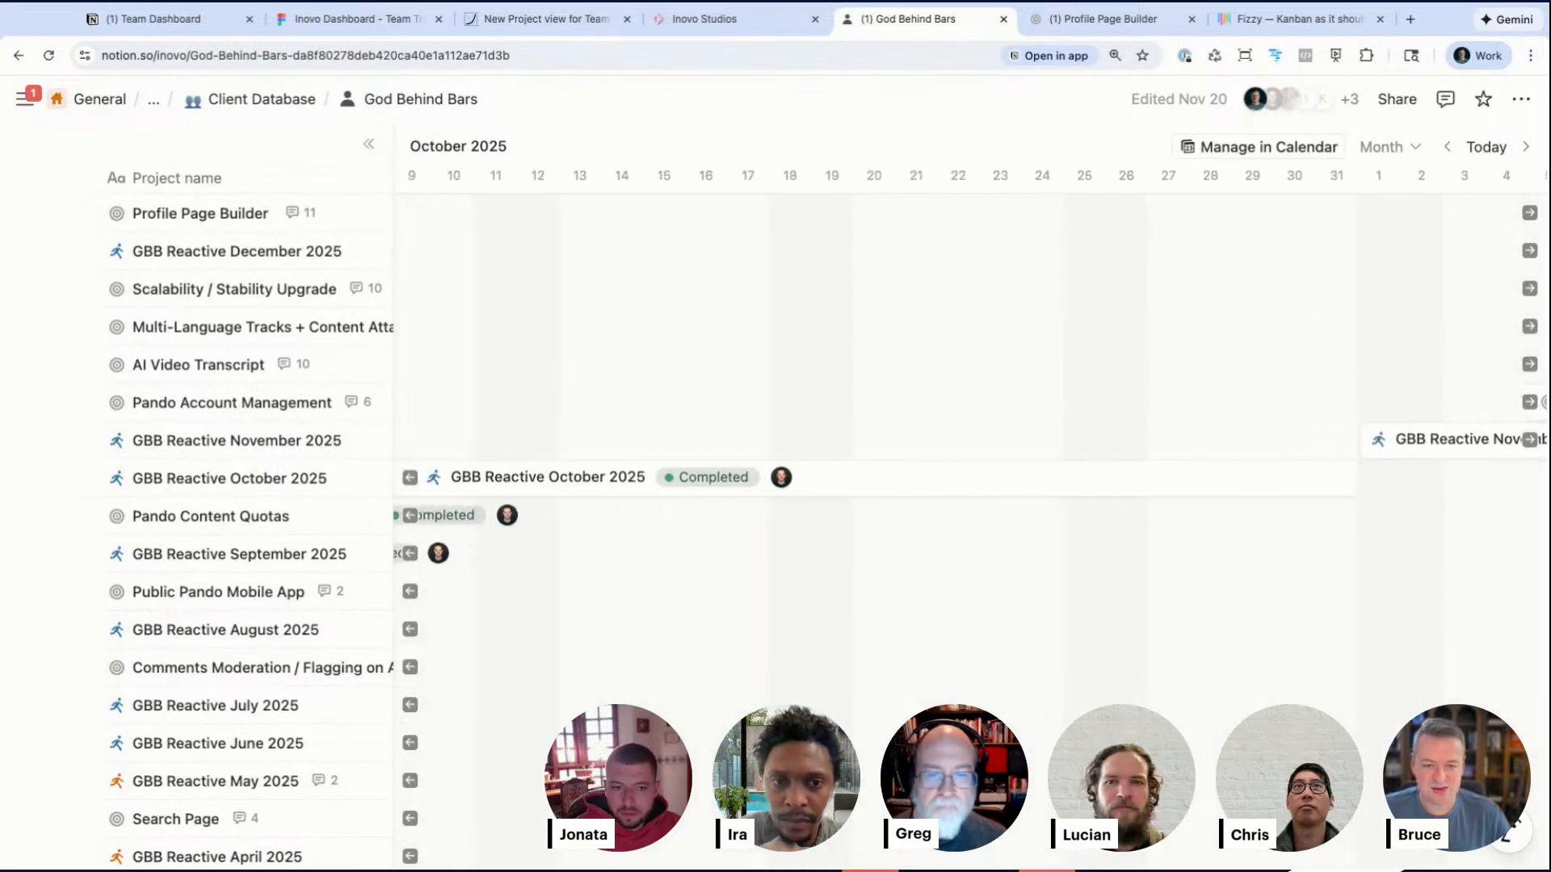
scroll(469, 514, "up", 6)
scroll(468, 515, "down", 5)
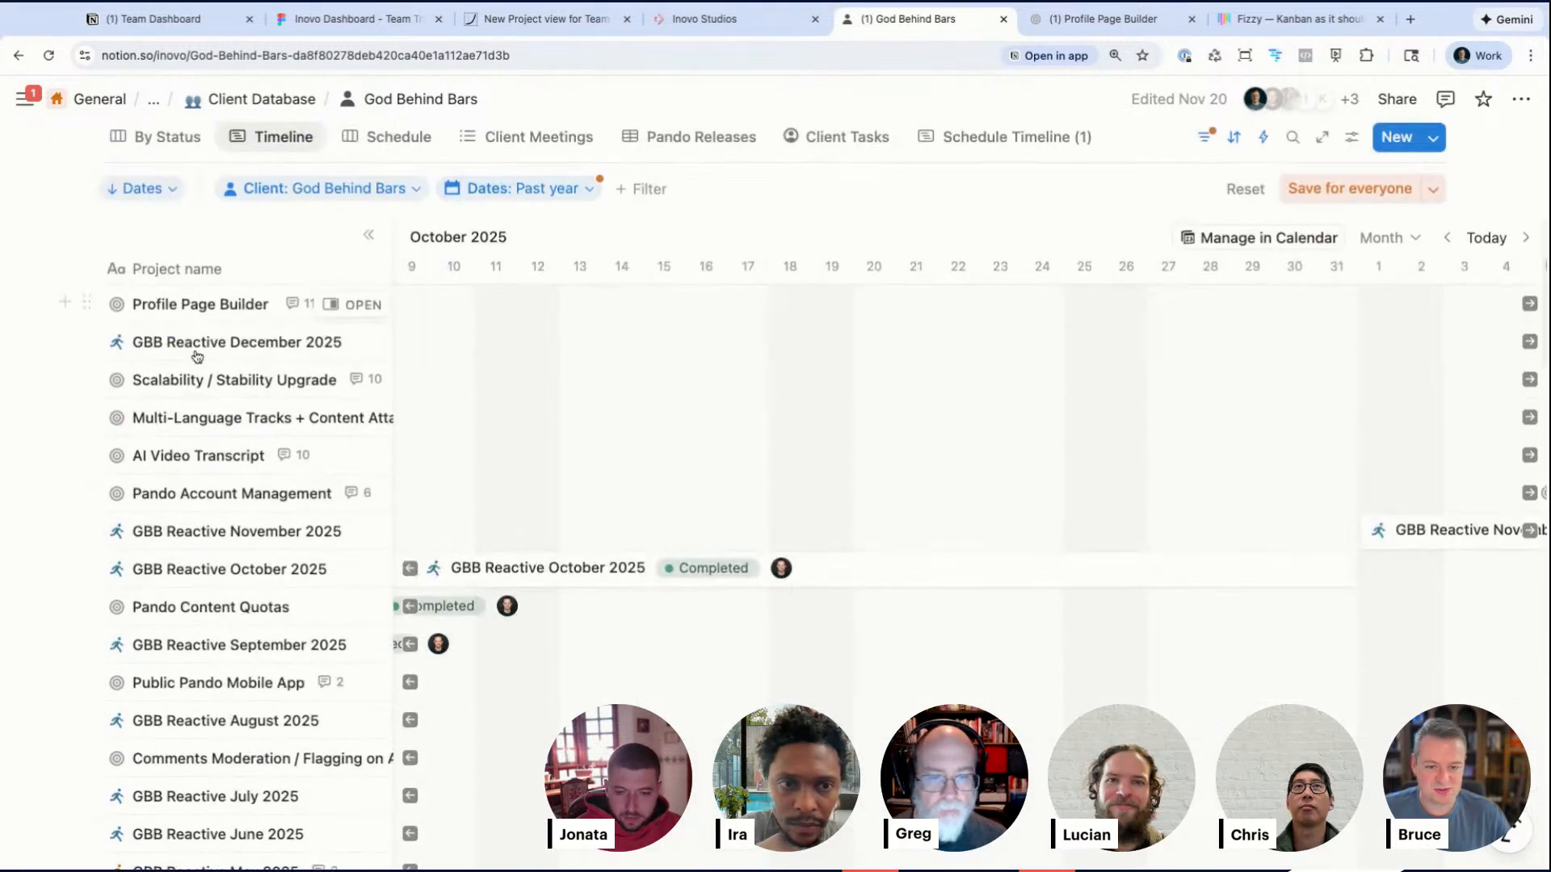
scroll(841, 444, "right", 12)
scroll(844, 446, "right", 6)
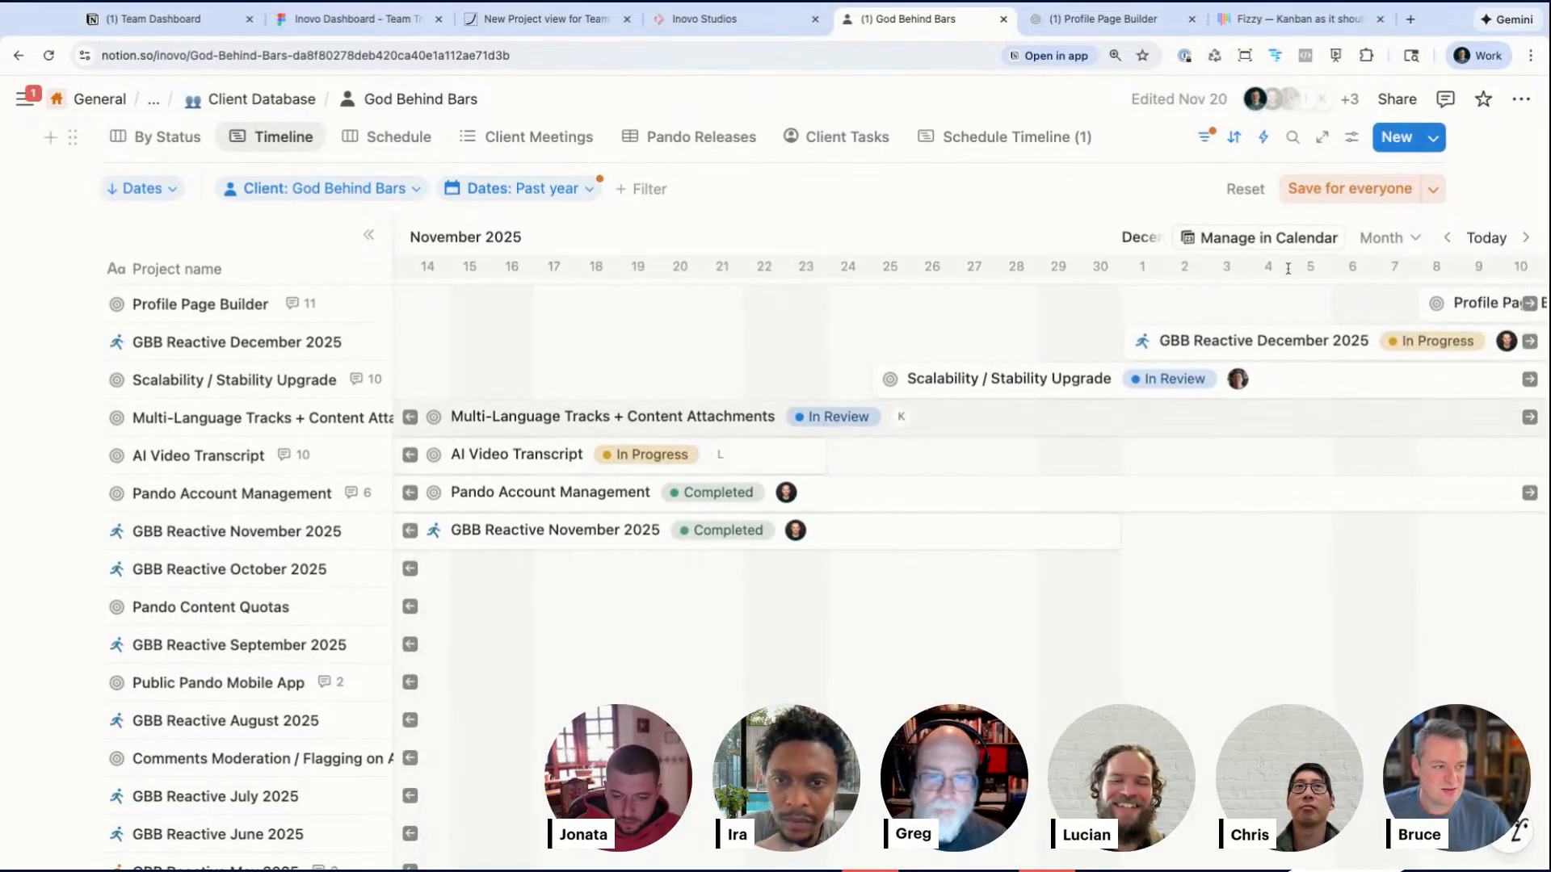
left_click(1397, 239)
left_click(1386, 430)
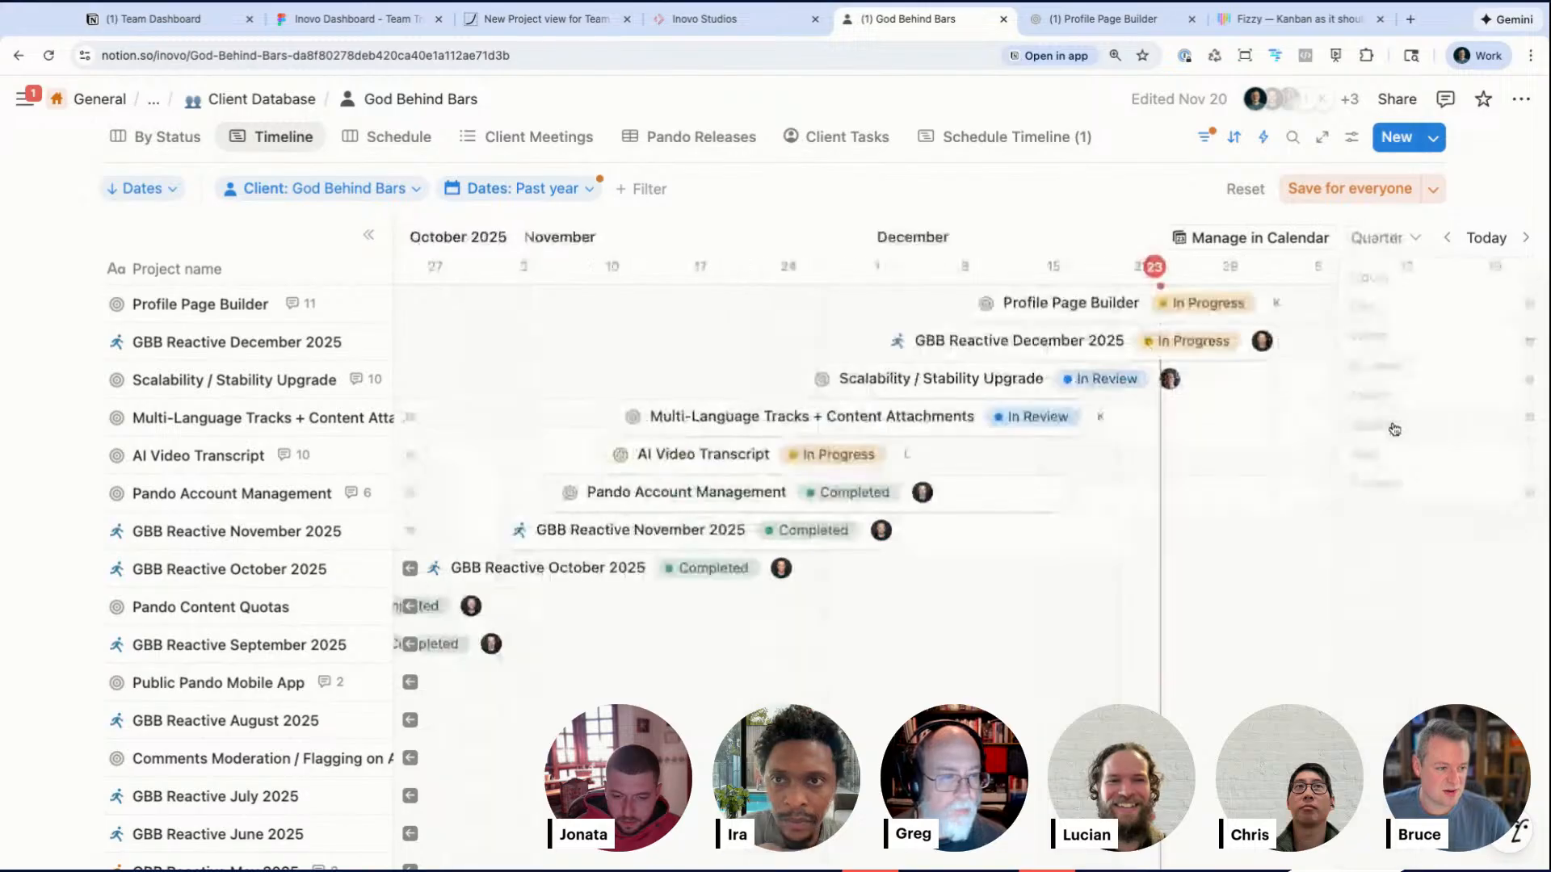
Step: Examine the client's projects laid out by dates on the quarterly timeline
scroll(1091, 548, "up", 2)
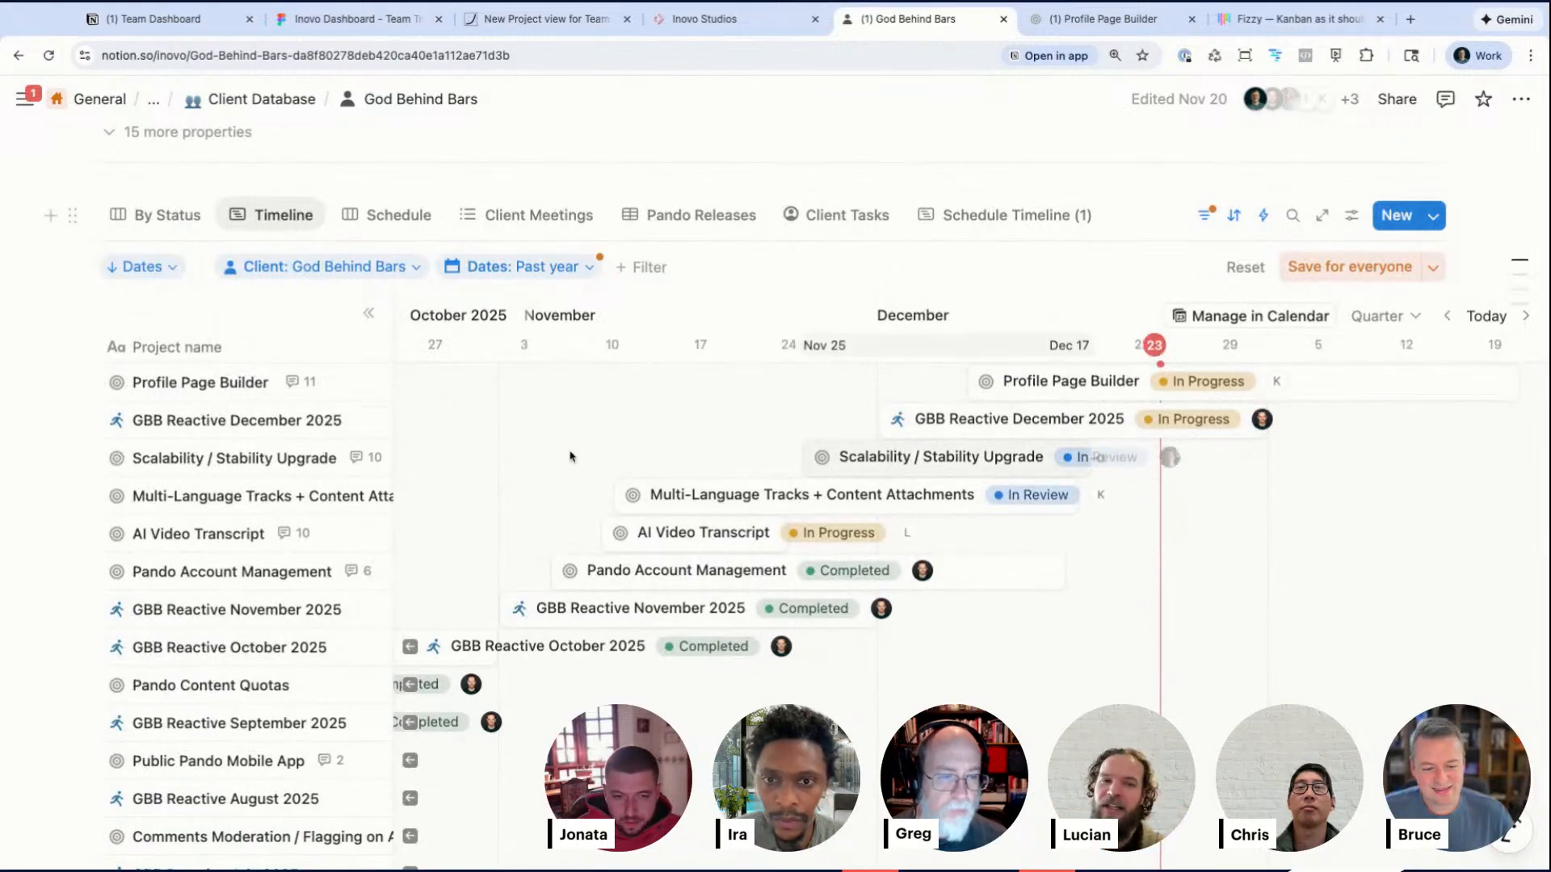
scroll(574, 575, "left", 5)
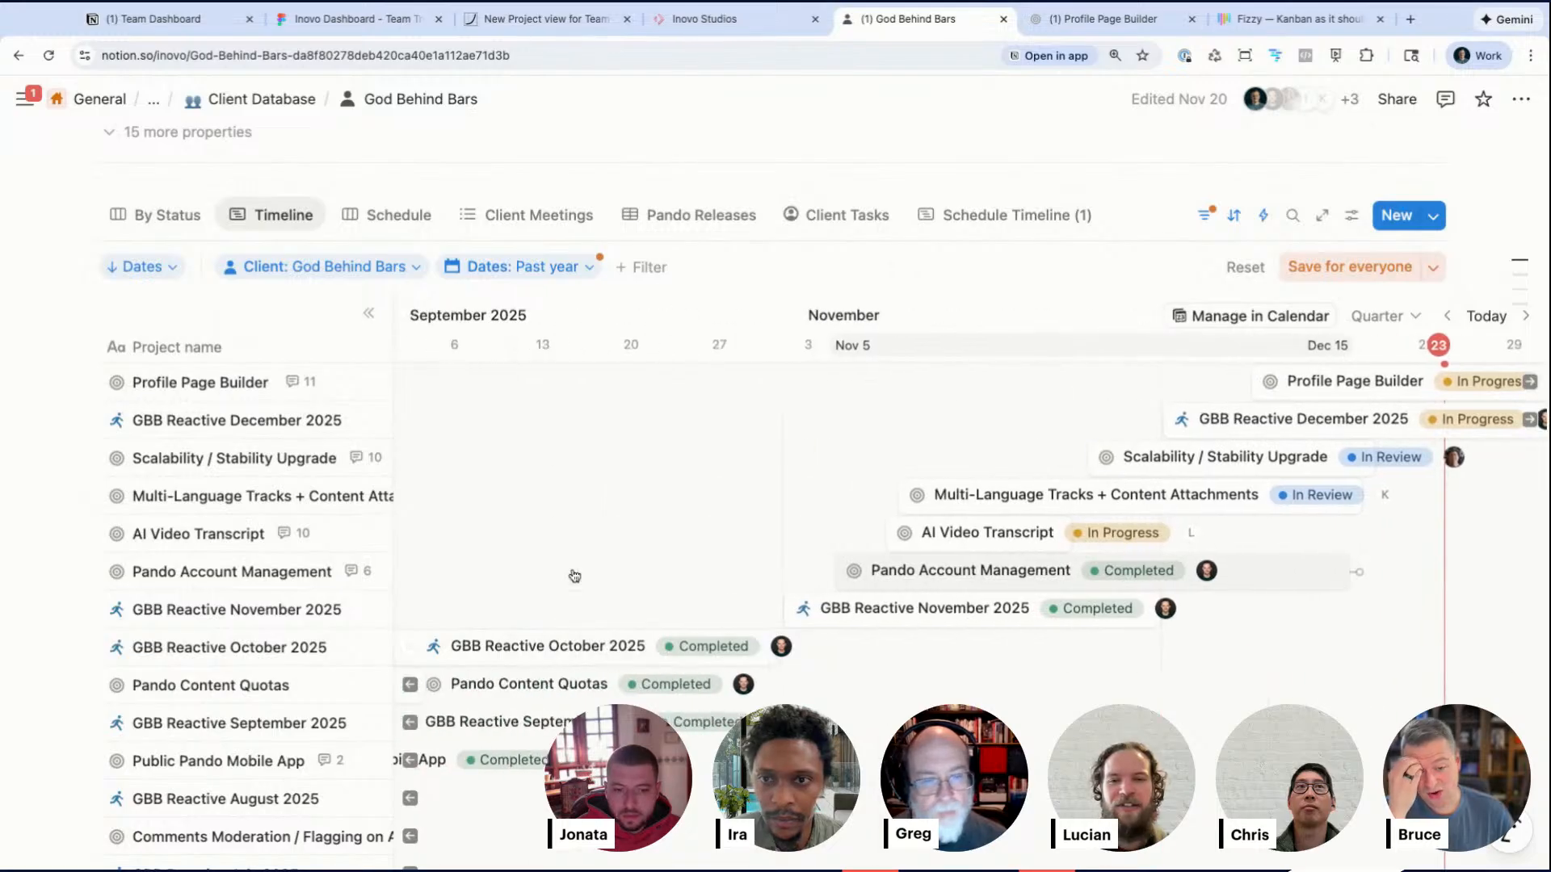
scroll(592, 598, "down", 10)
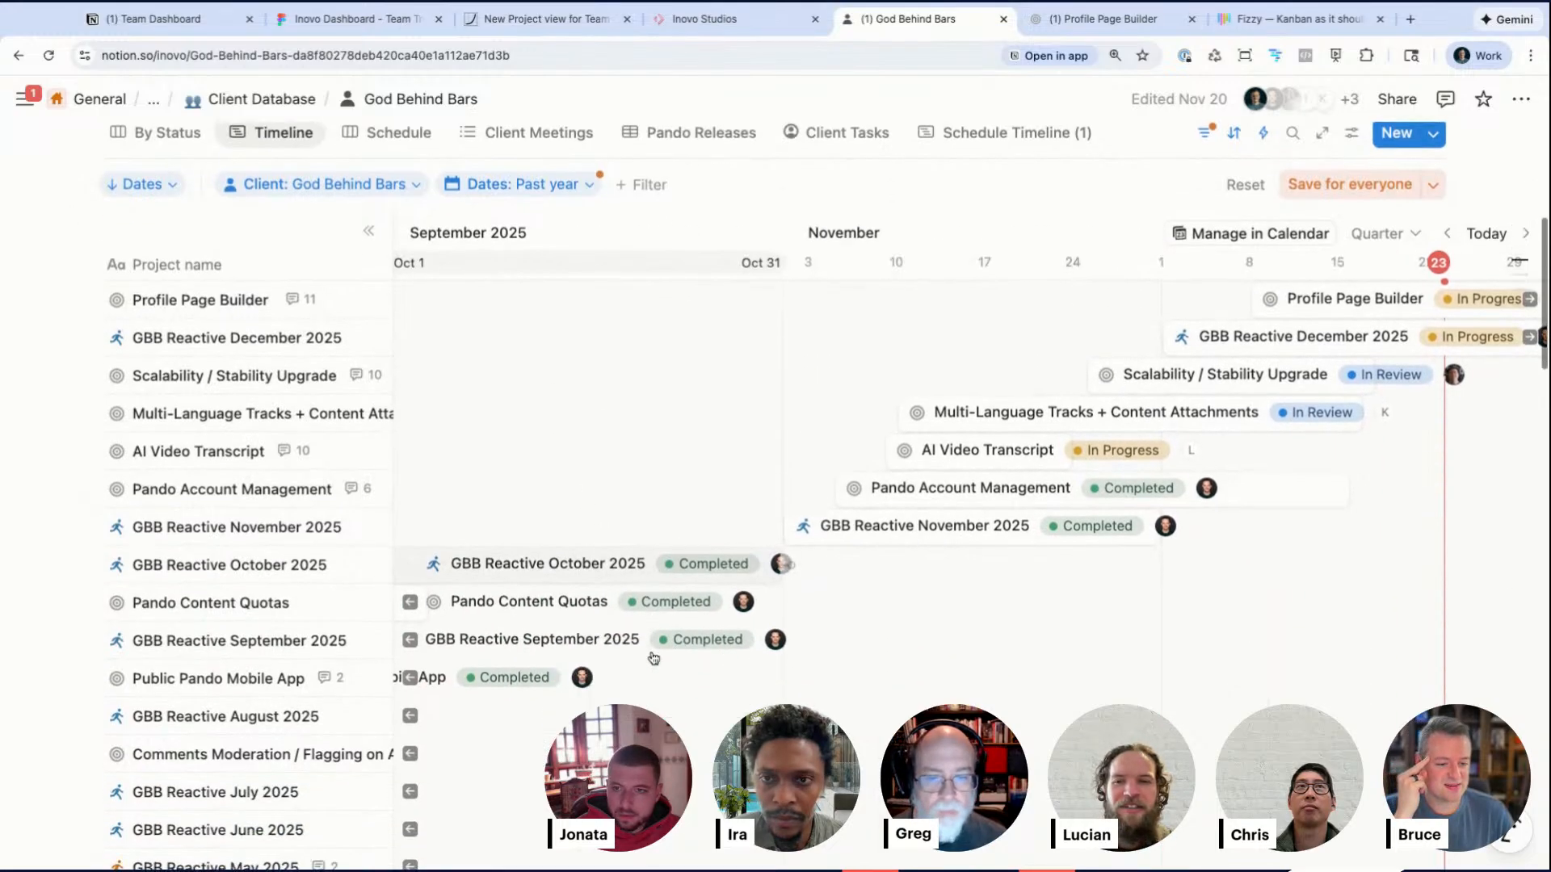
scroll(654, 658, "down", 15)
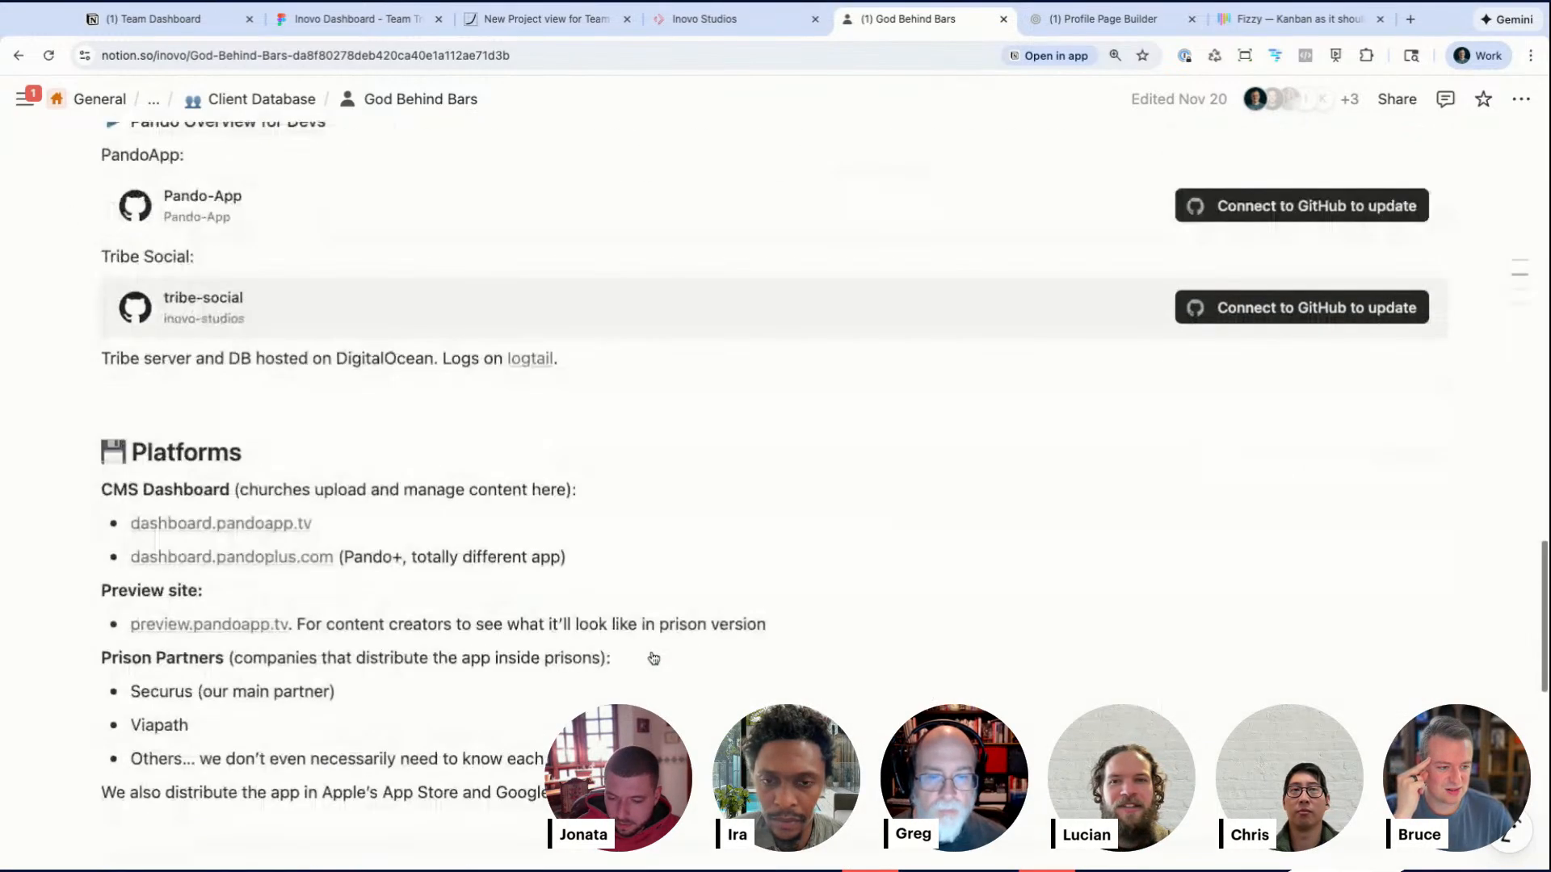
scroll(1020, 542, "up", 20)
scroll(1019, 542, "down", 2)
scroll(1020, 542, "right", 5)
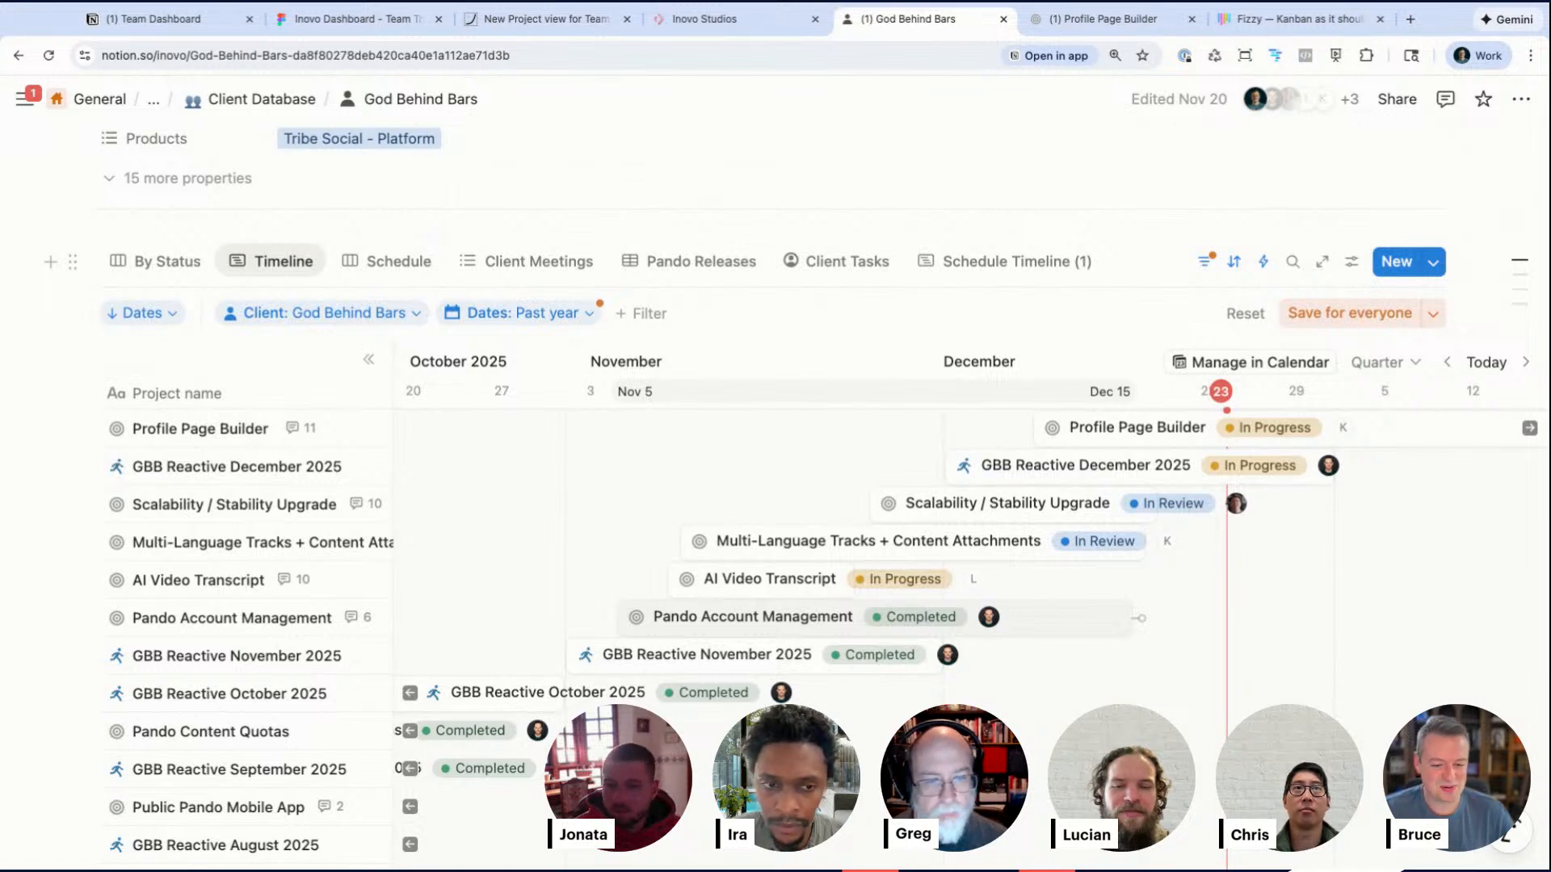
scroll(1191, 530, "right", 6)
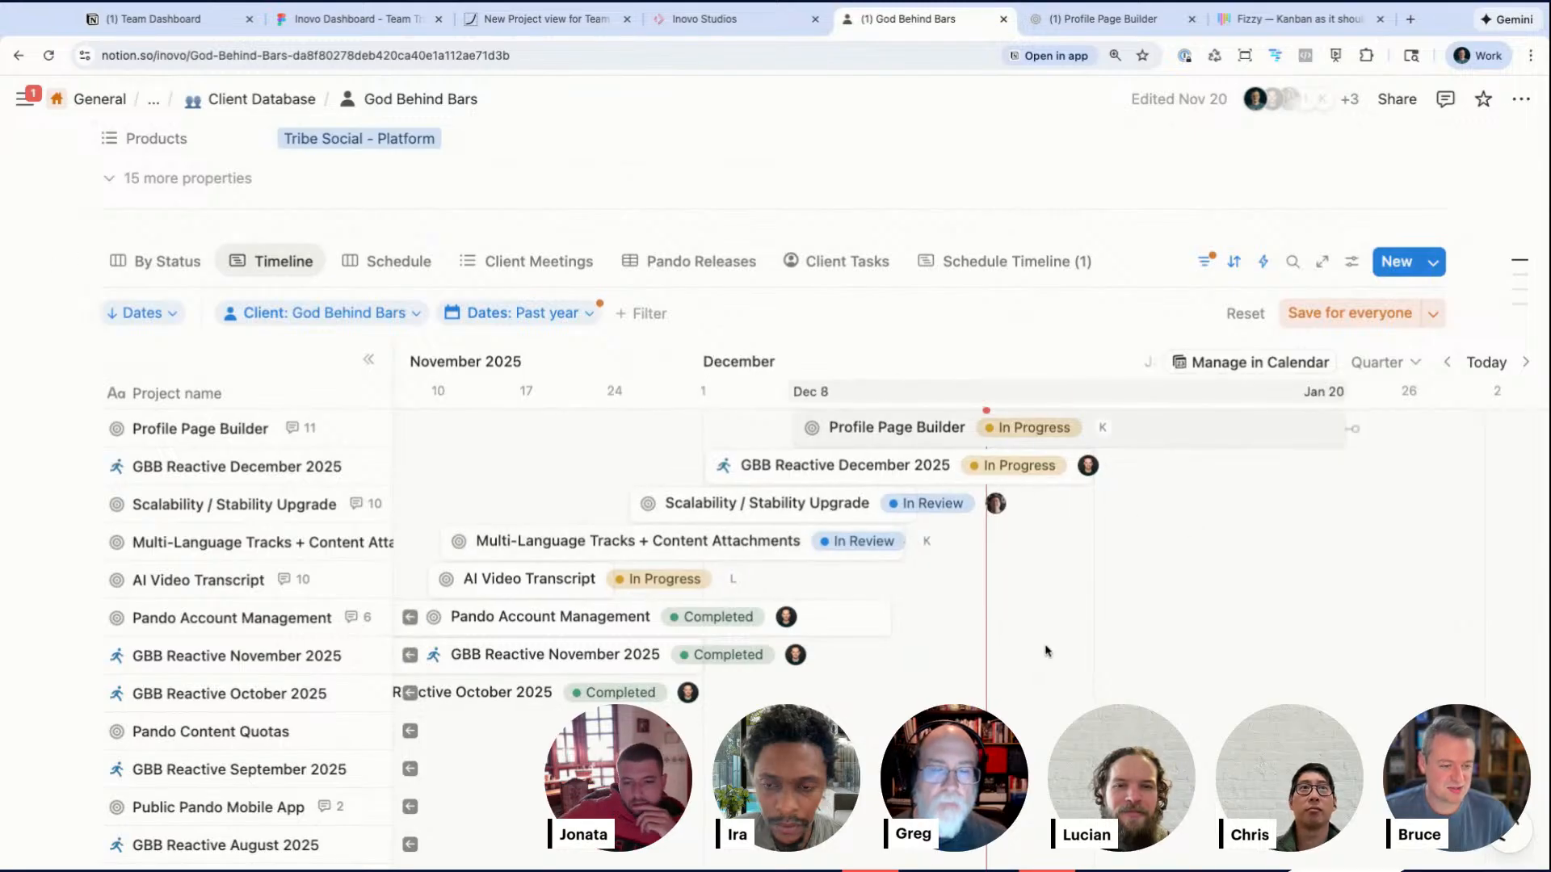
scroll(1123, 533, "up", 2)
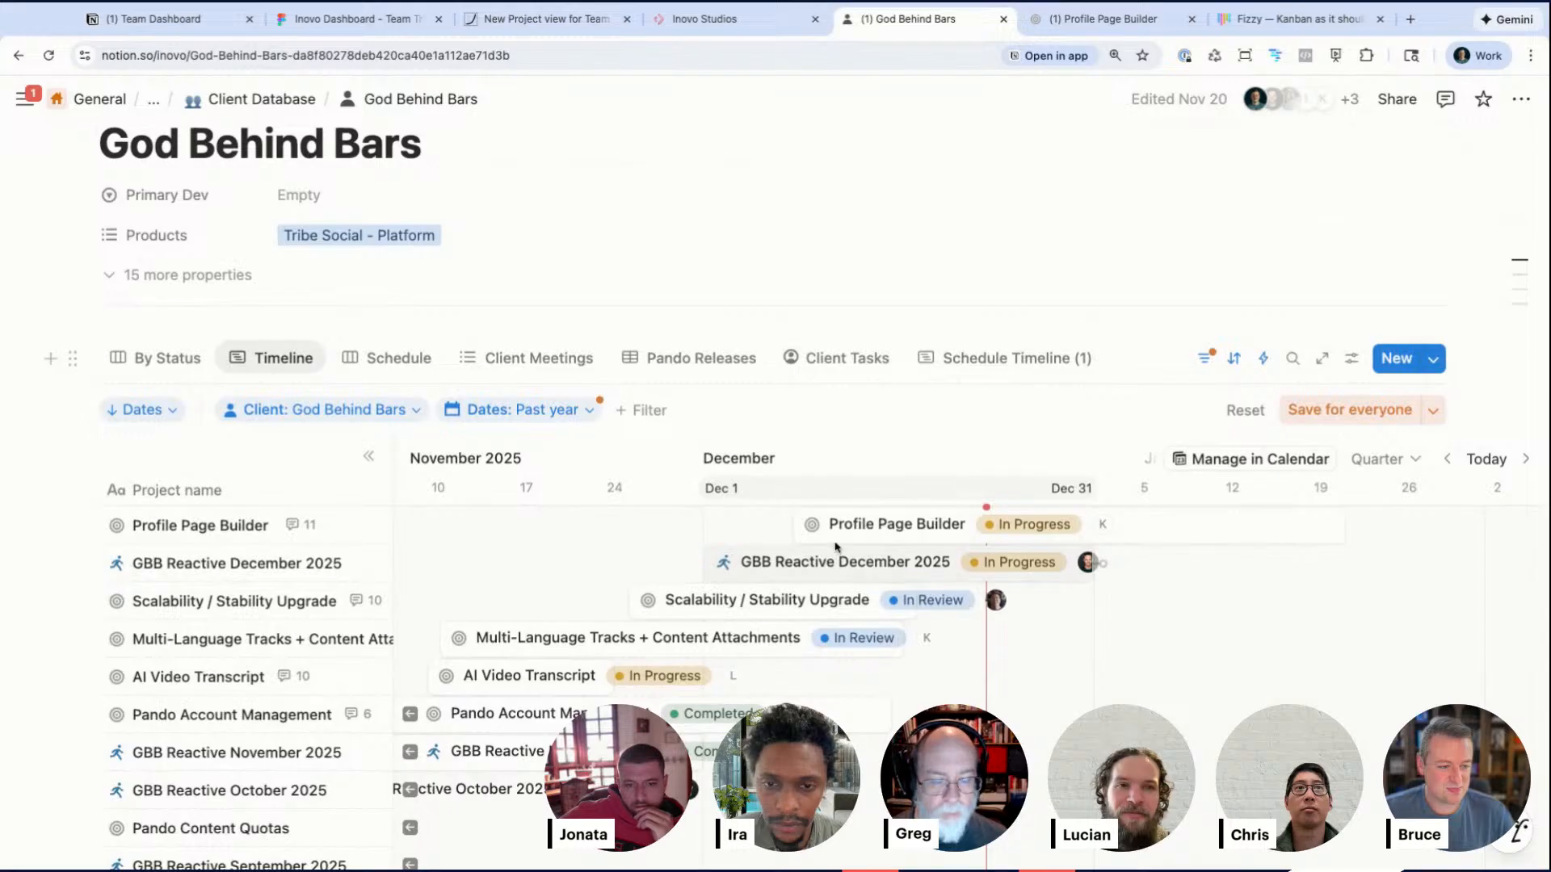
Step: Switch to the New Project view for Team Clients and Admins board and open the Team Member View scope's menu
left_click(519, 25)
key("ctrl+shift+Tab")
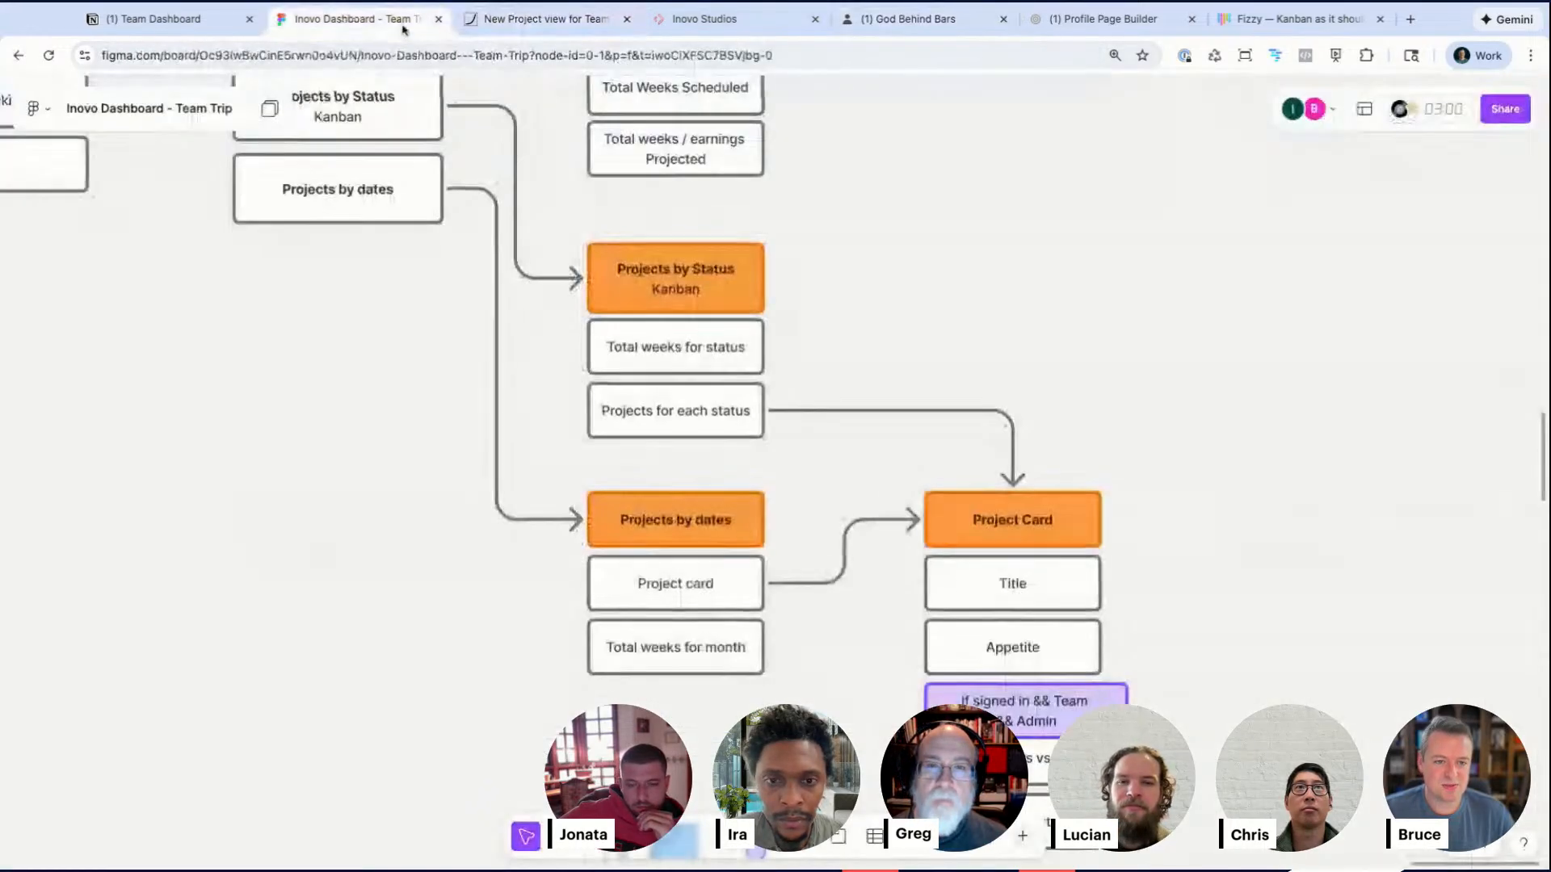
left_click(517, 25)
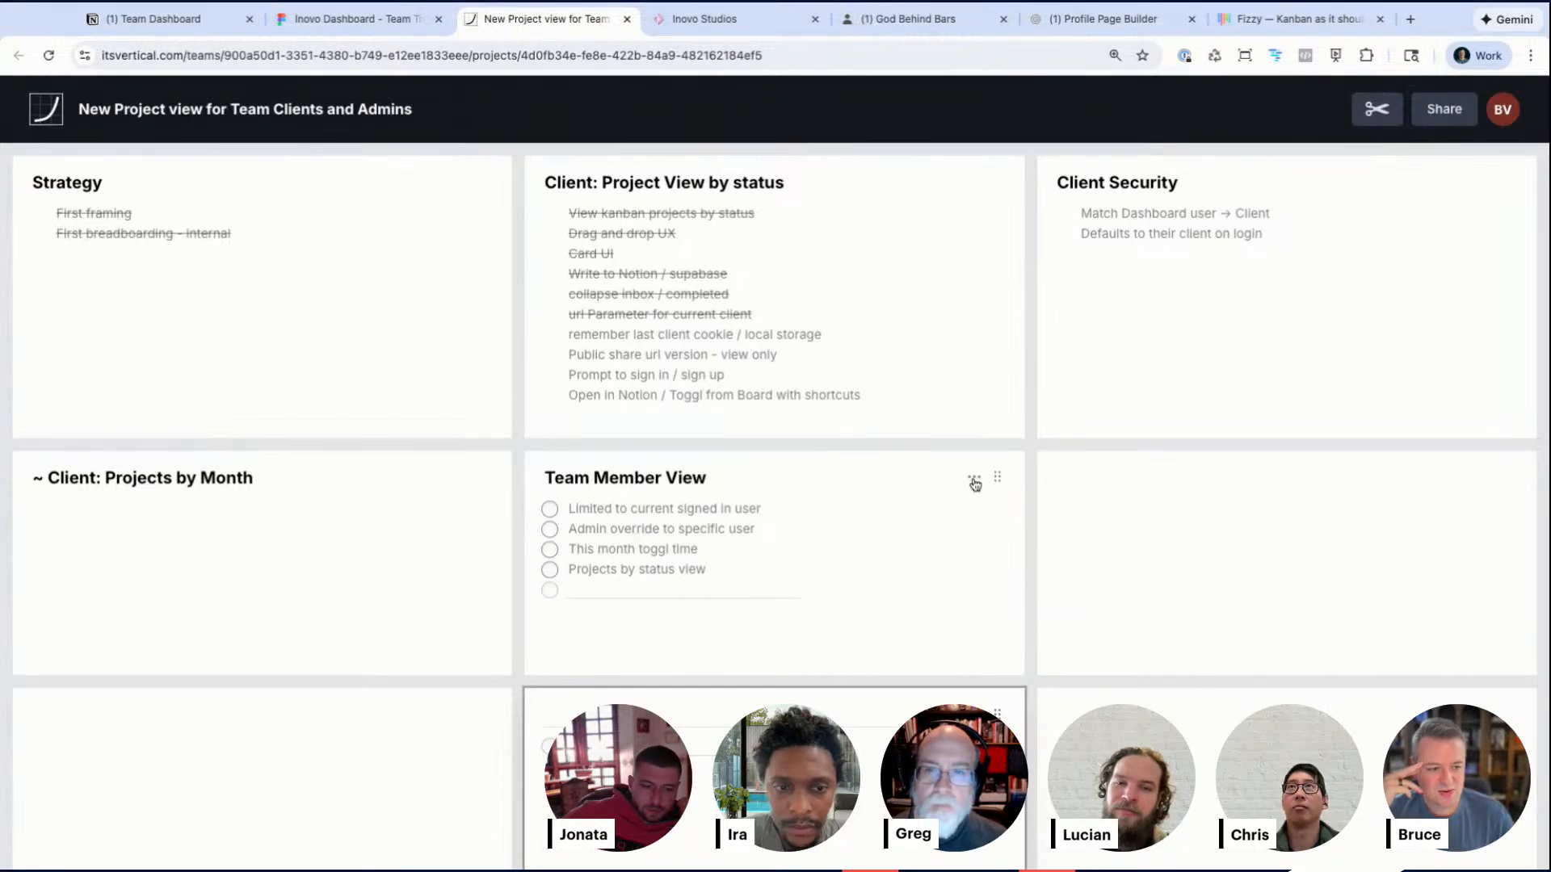
left_click(973, 480)
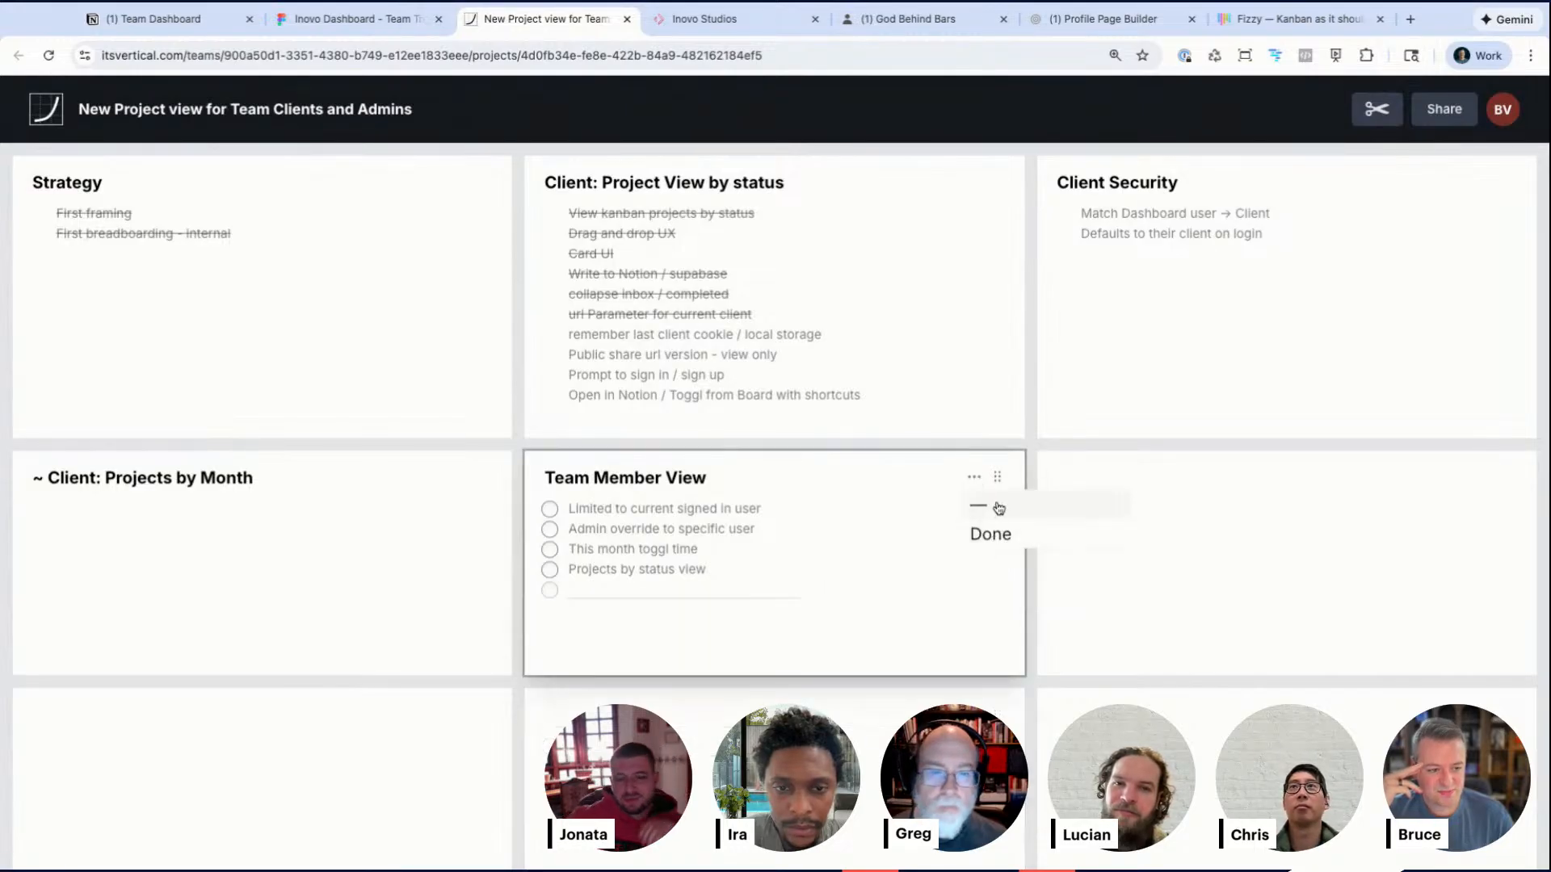
left_click(981, 480)
left_click(978, 479)
left_click(978, 514)
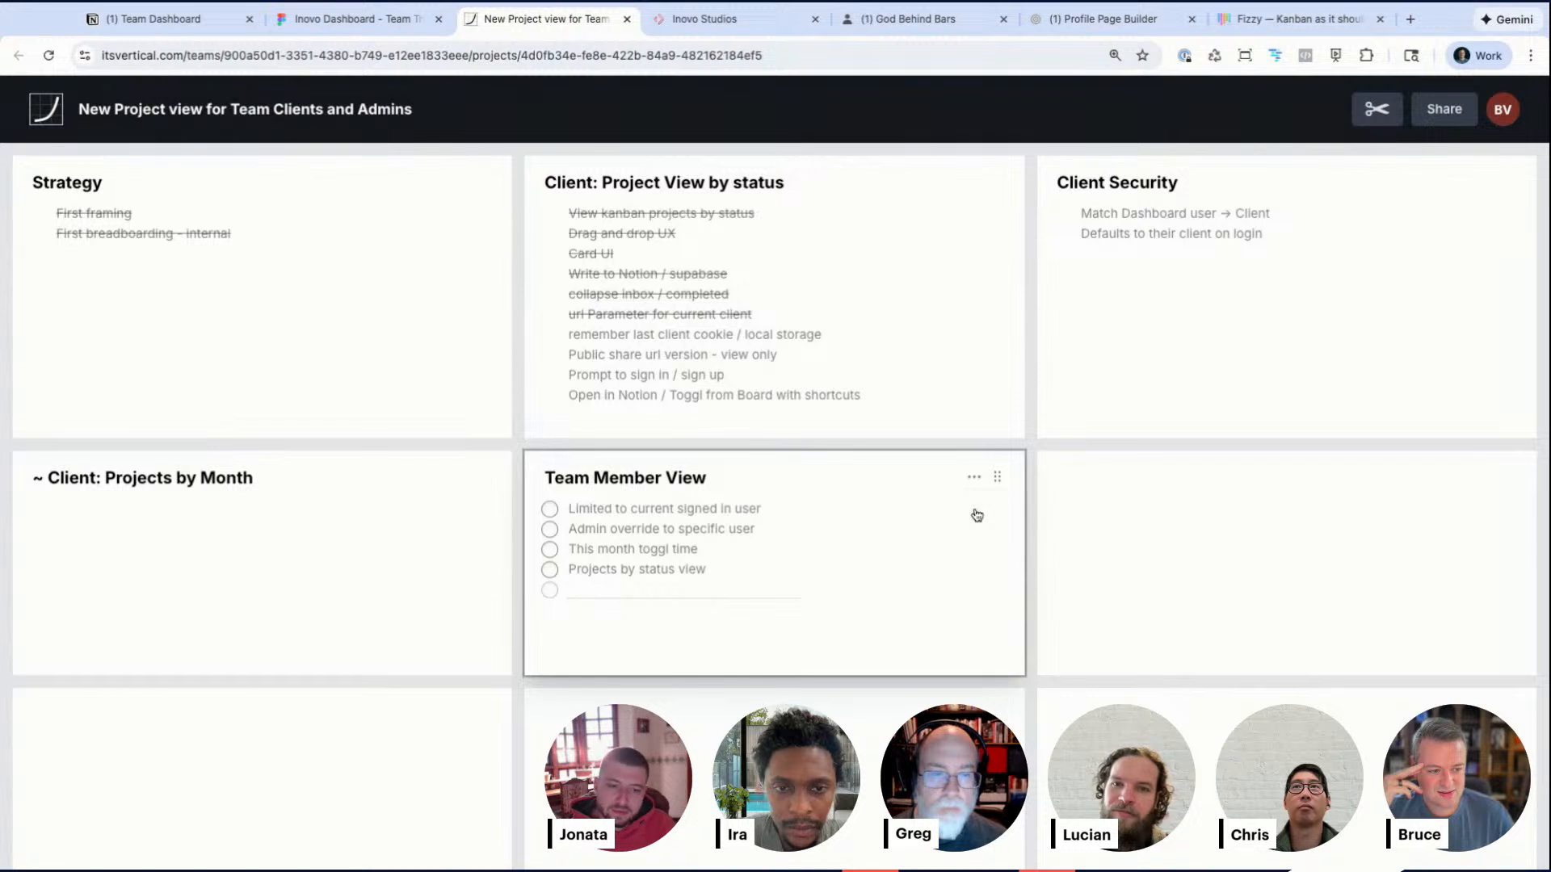
Step: Clear the Team Member View scope's title and delete all of its task items
left_click(540, 479)
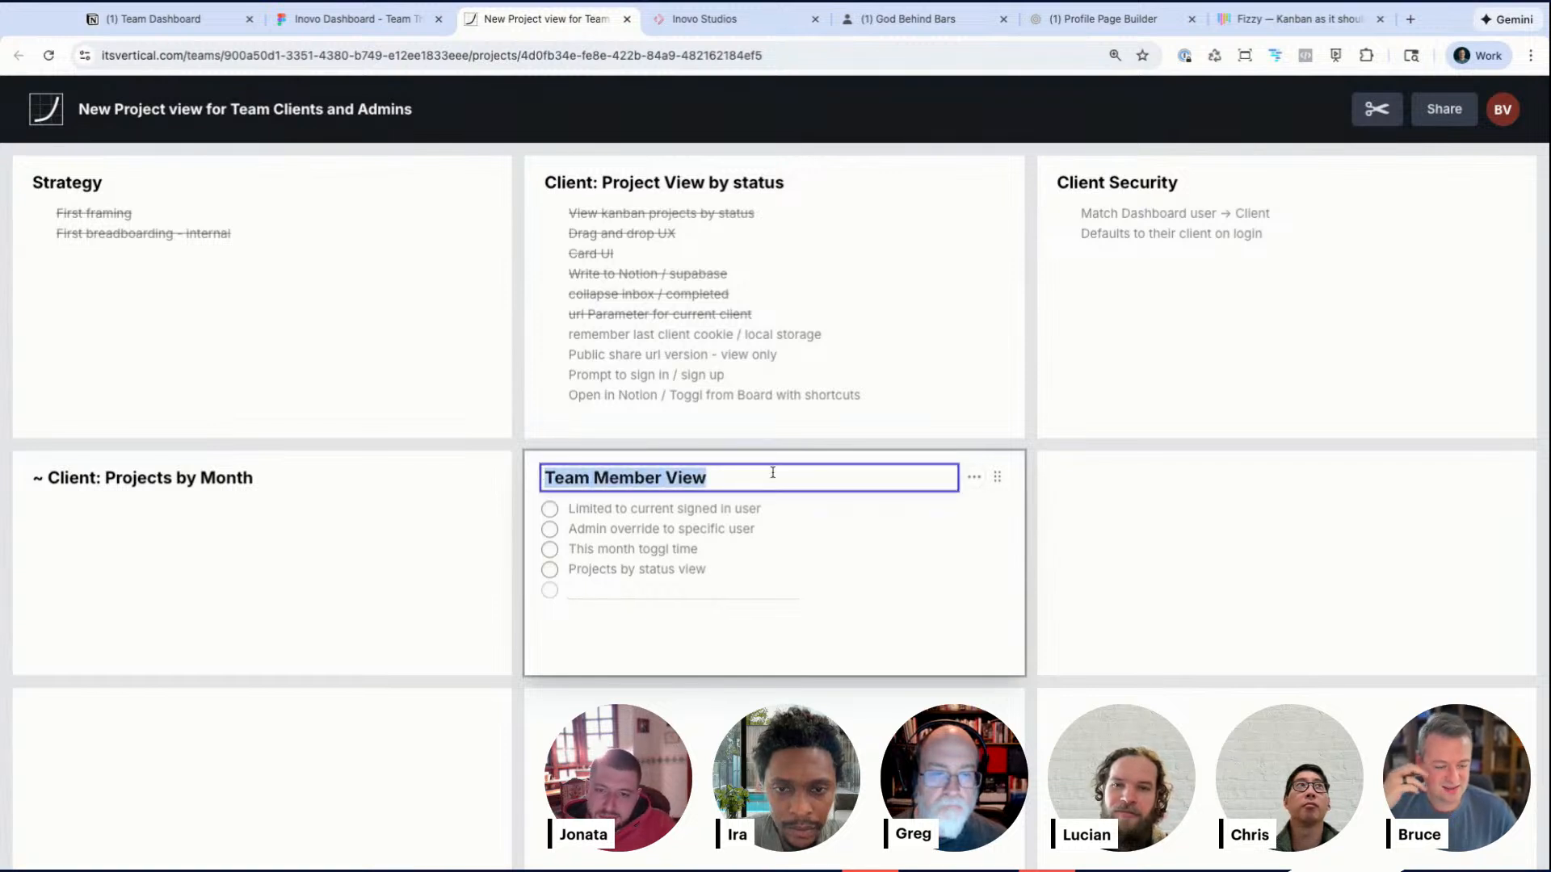
key("BackSpace")
left_click(764, 509)
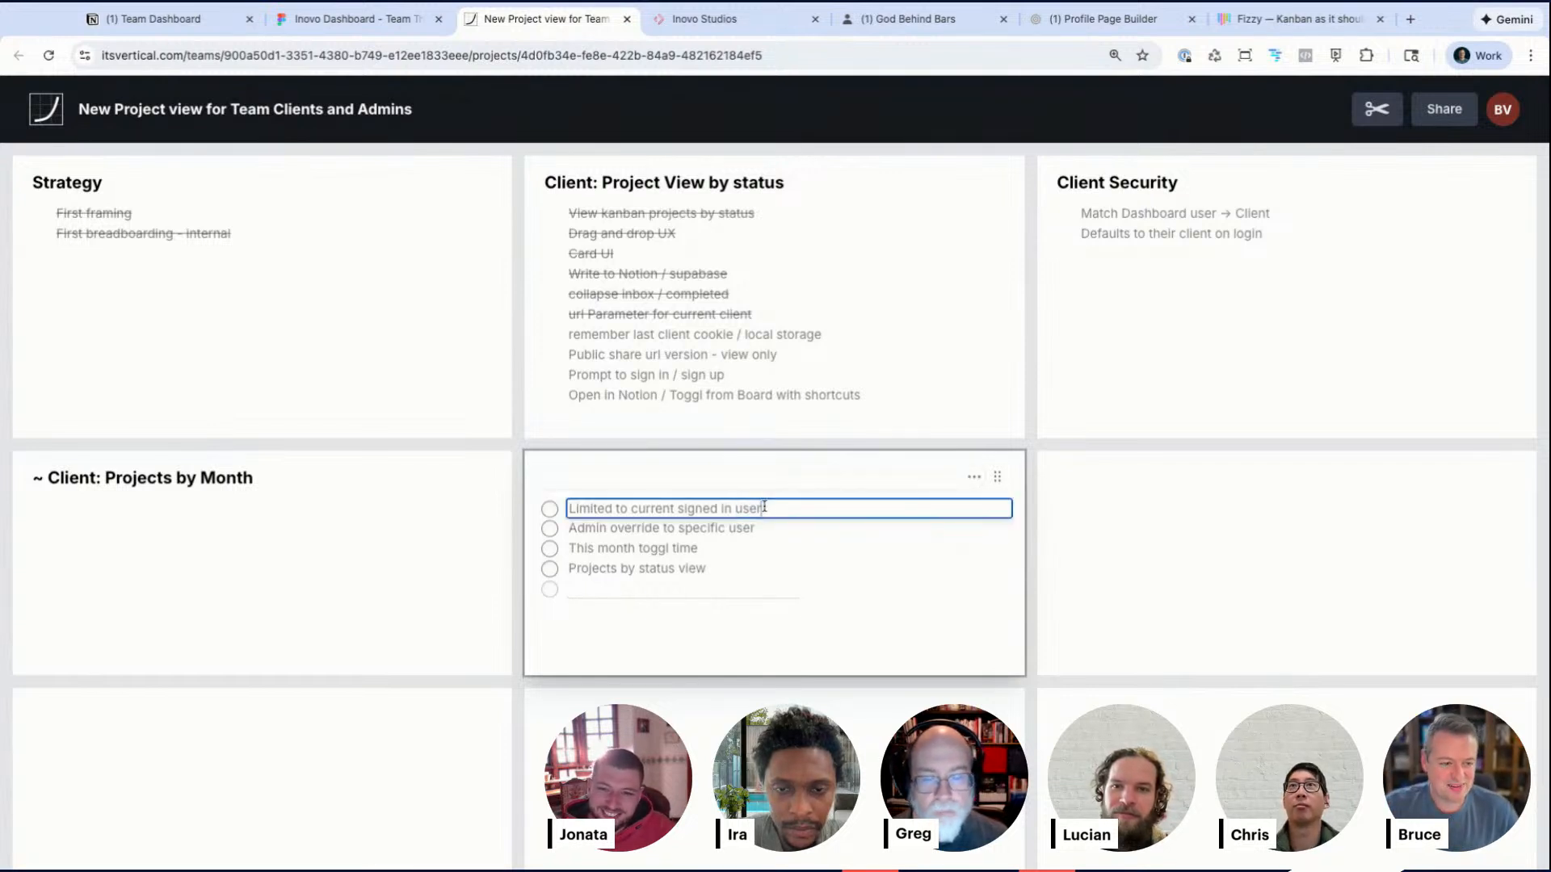
triple_click(764, 508)
key("BackSpace")
left_click(738, 533)
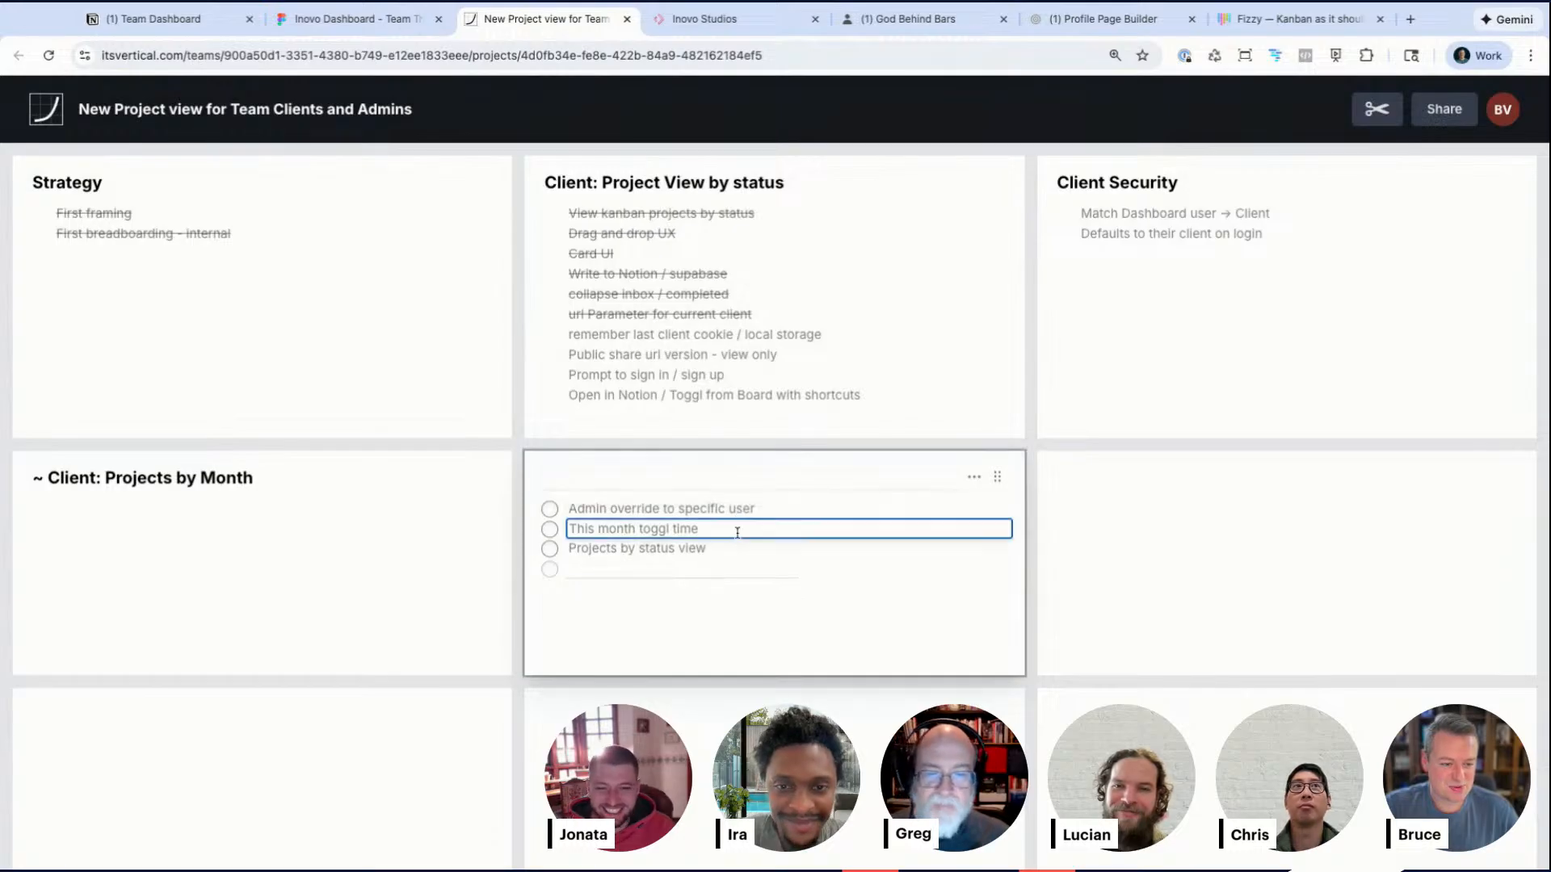
triple_click(738, 533)
key("BackSpace")
triple_click(715, 510)
key("BackSpace")
left_click(692, 527)
key("BackSpace")
triple_click(690, 508)
key("BackSpace")
key("BackSpace")
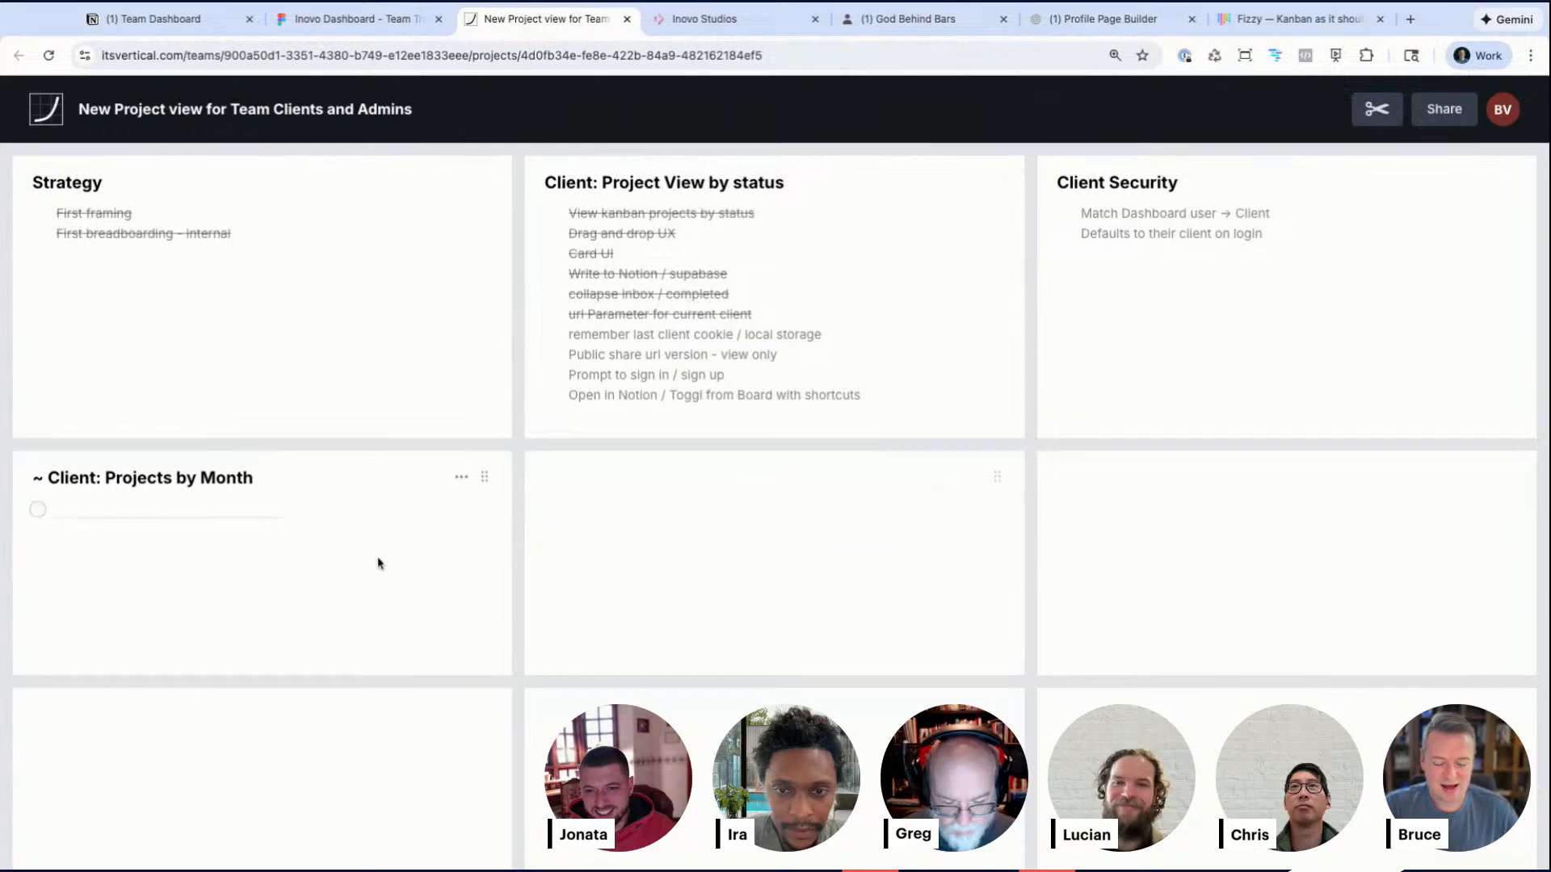
double_click(216, 478)
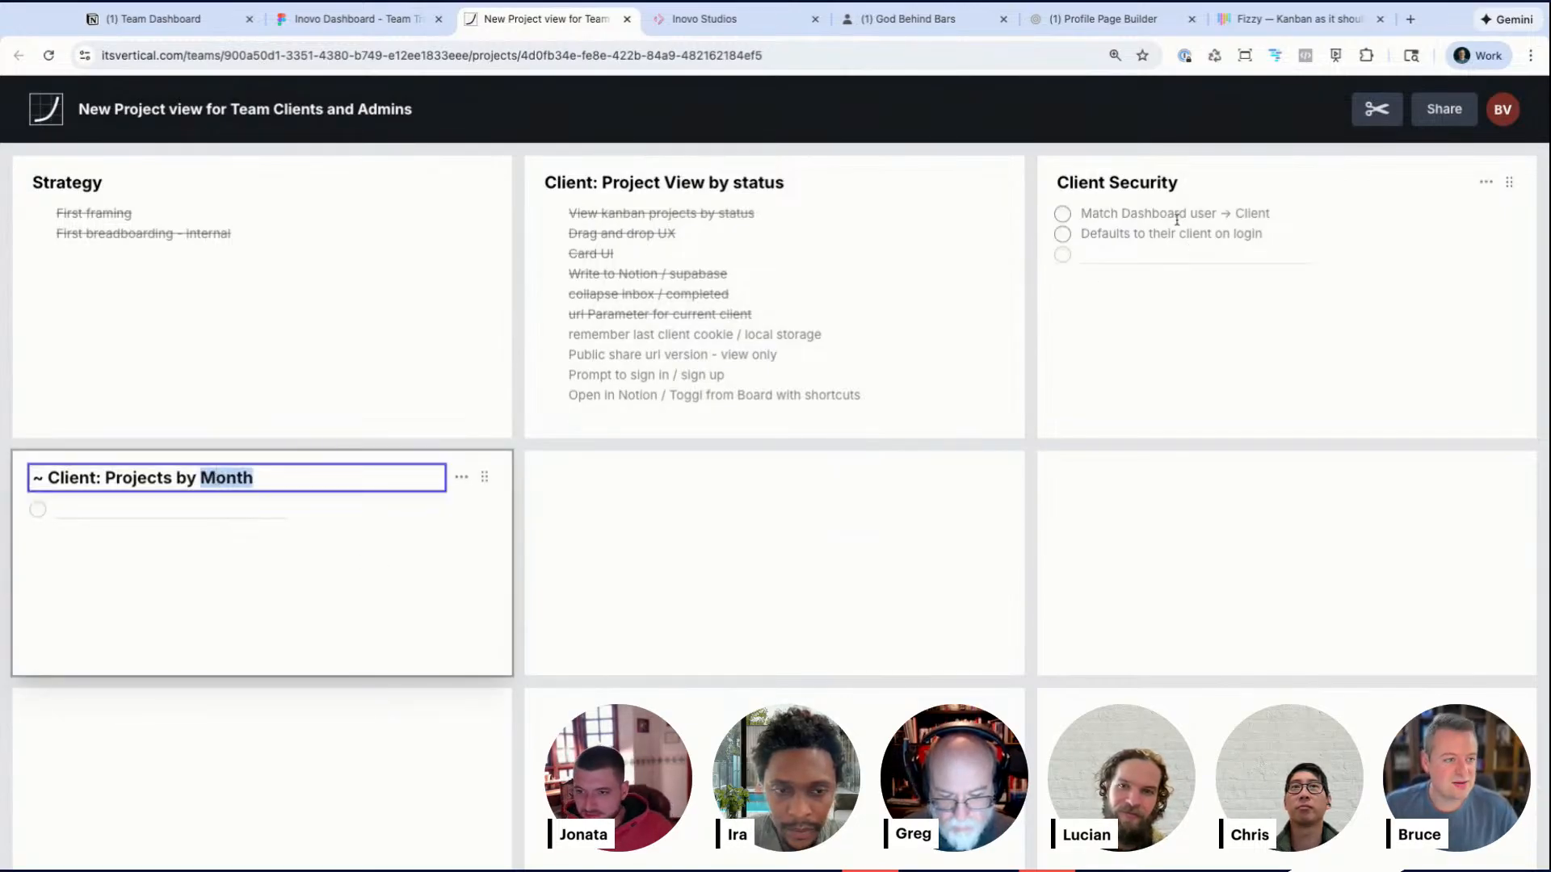
left_click(1102, 255)
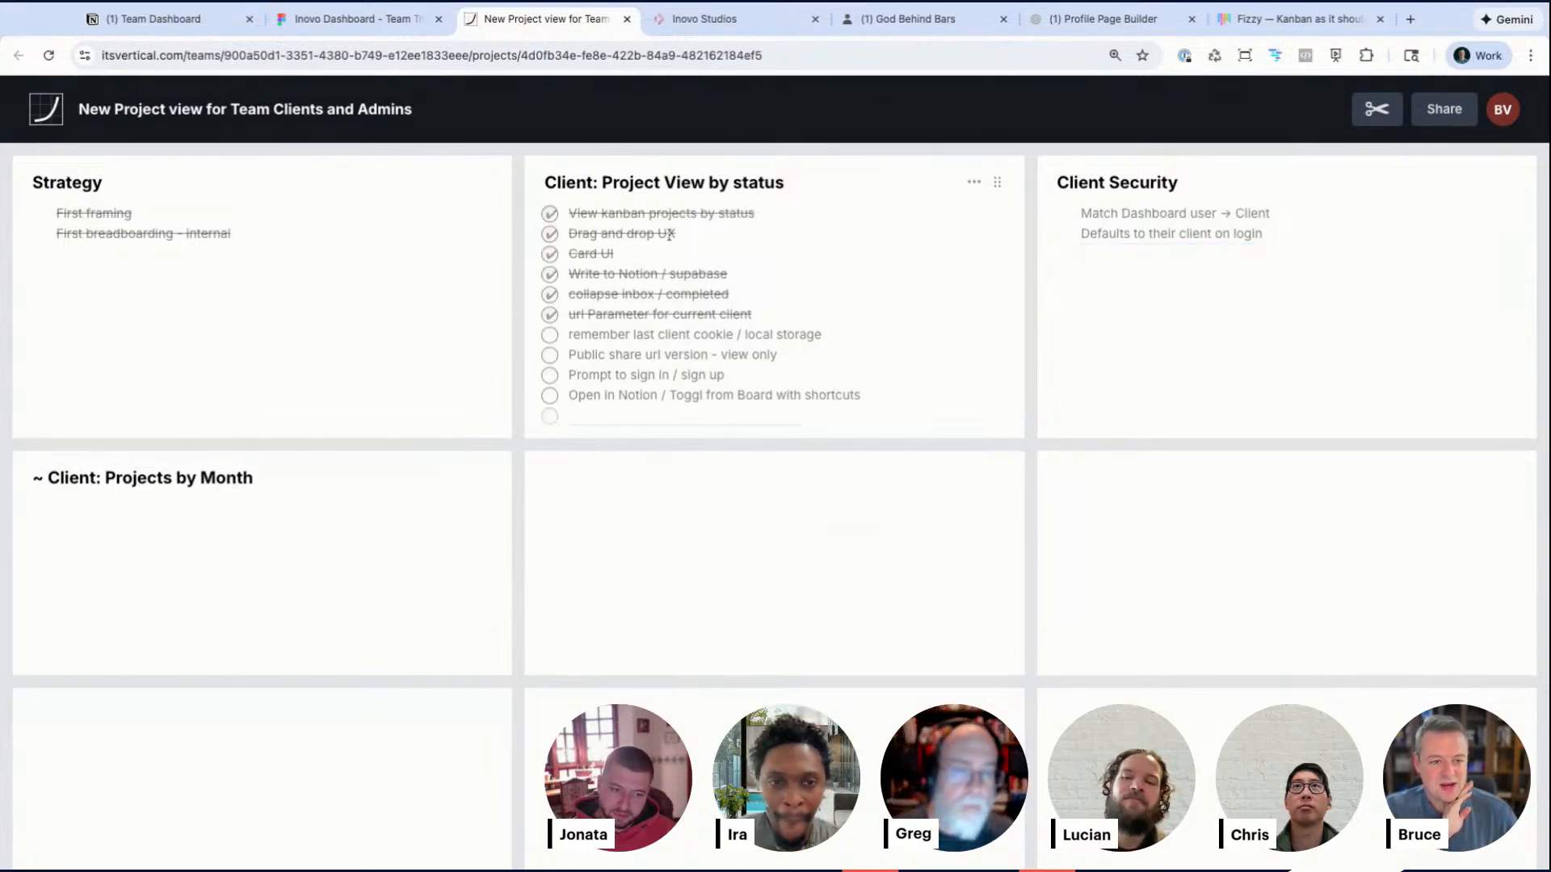
Step: Title the empty middle scope card Confirm Process
left_click(580, 477)
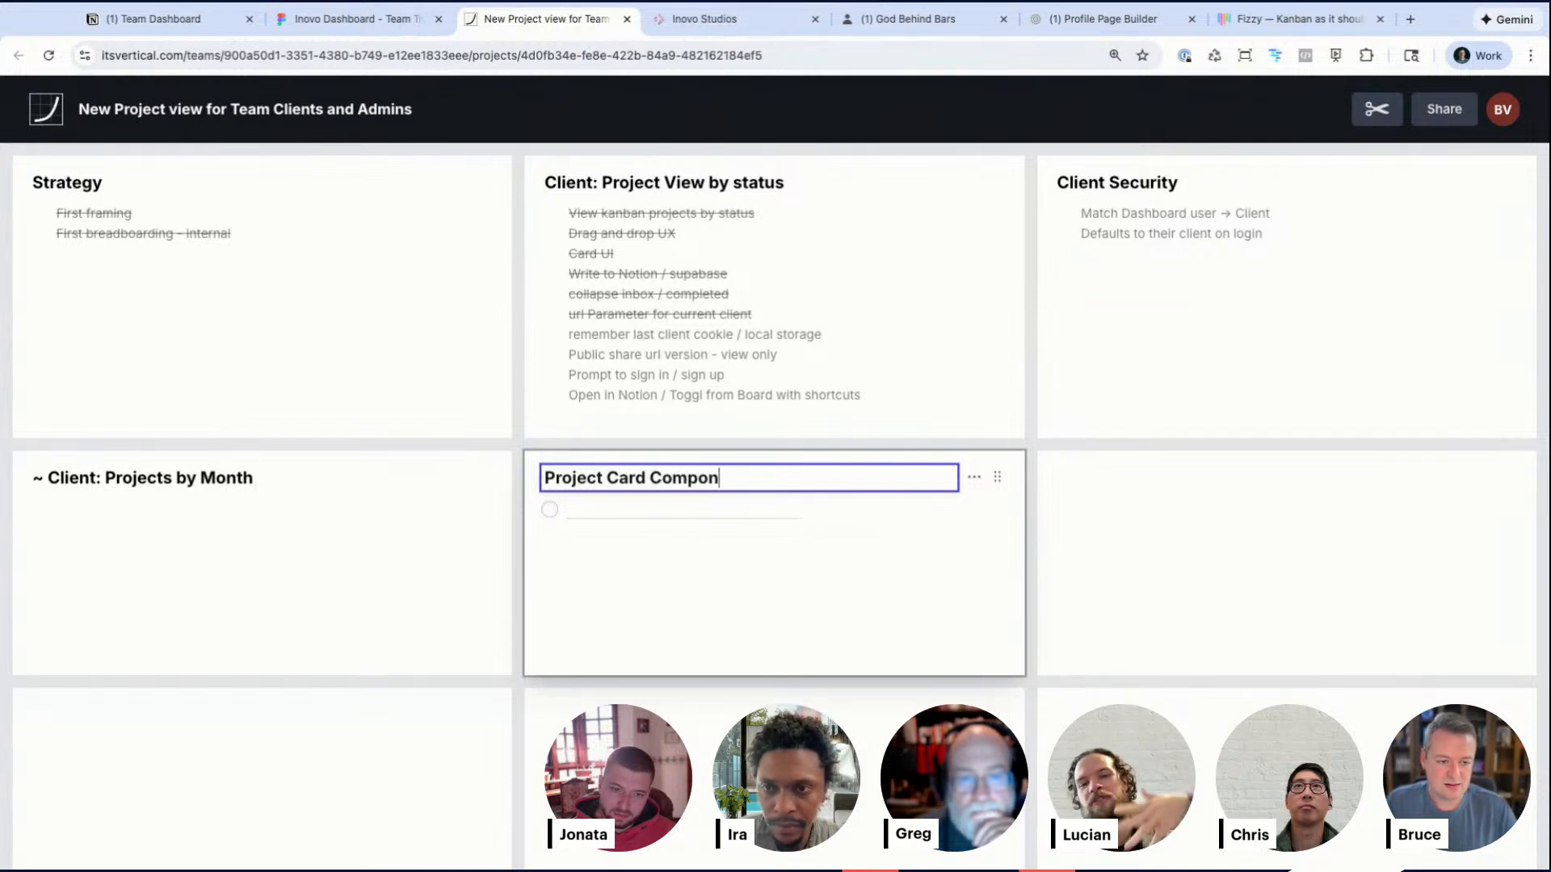
double_click(564, 477)
type("Approve")
key("ctrl+a")
type("Approve Process")
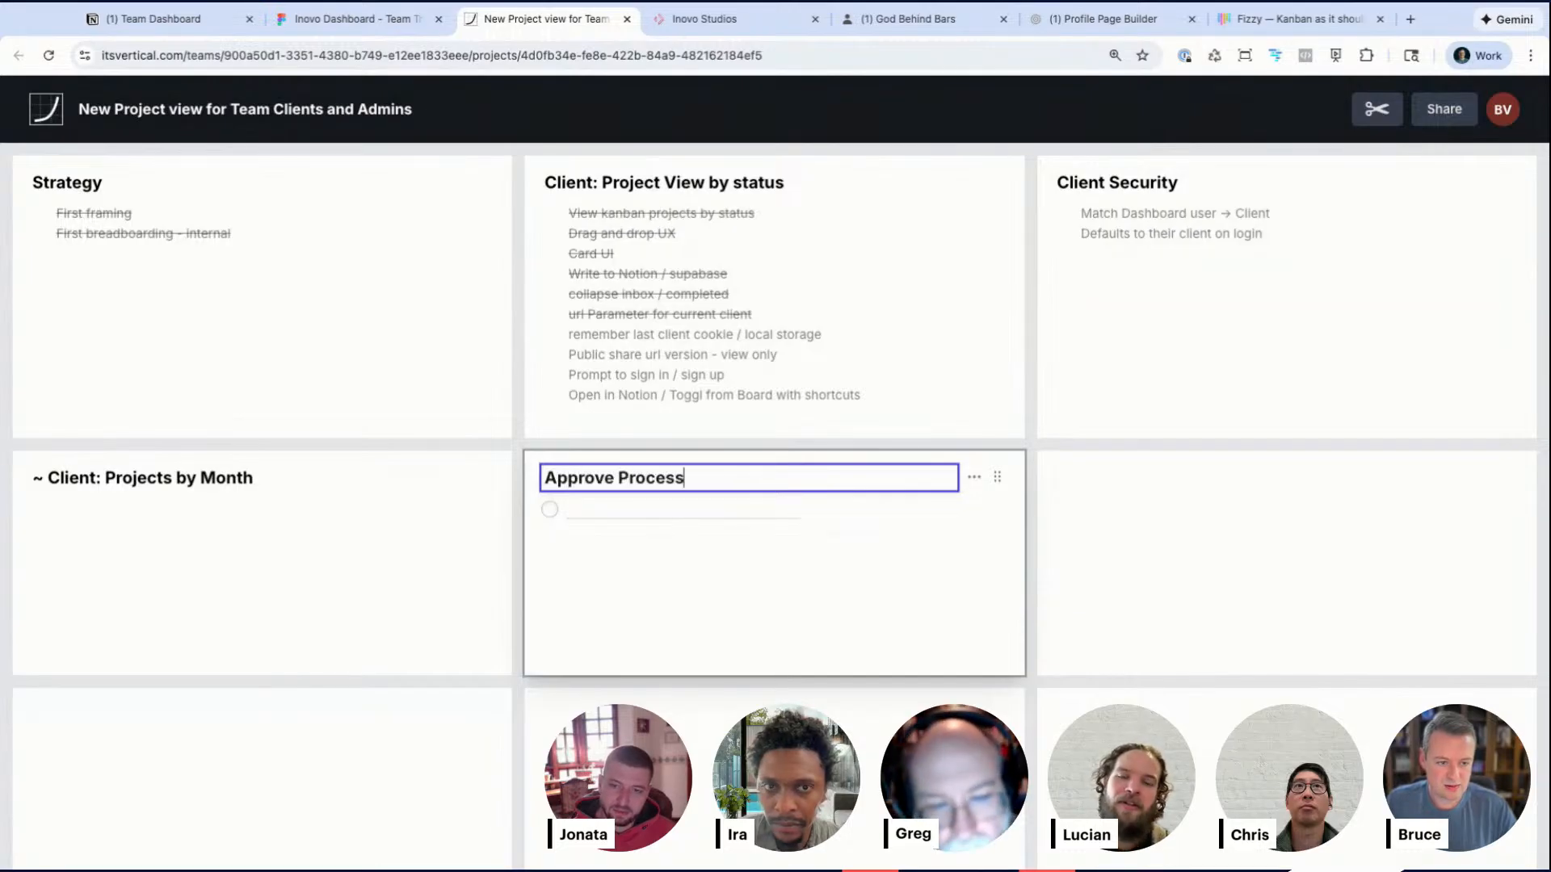
double_click(598, 478)
type("Confirm")
Step: Title the empty scope card beside it Approve Process
left_click(1103, 478)
type("Aprove Process")
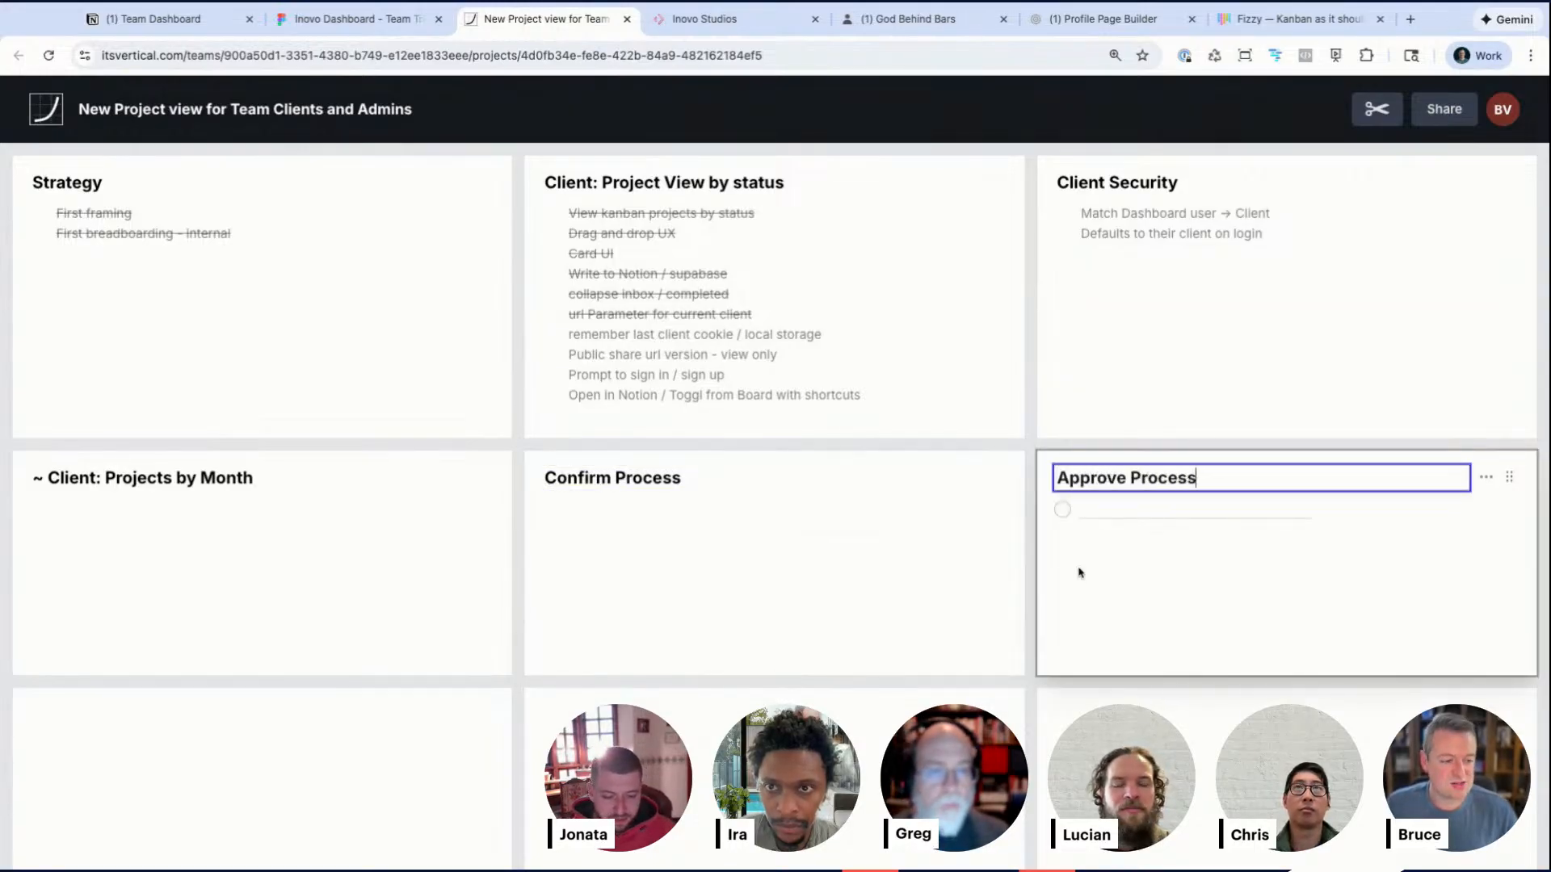
left_click(1080, 573)
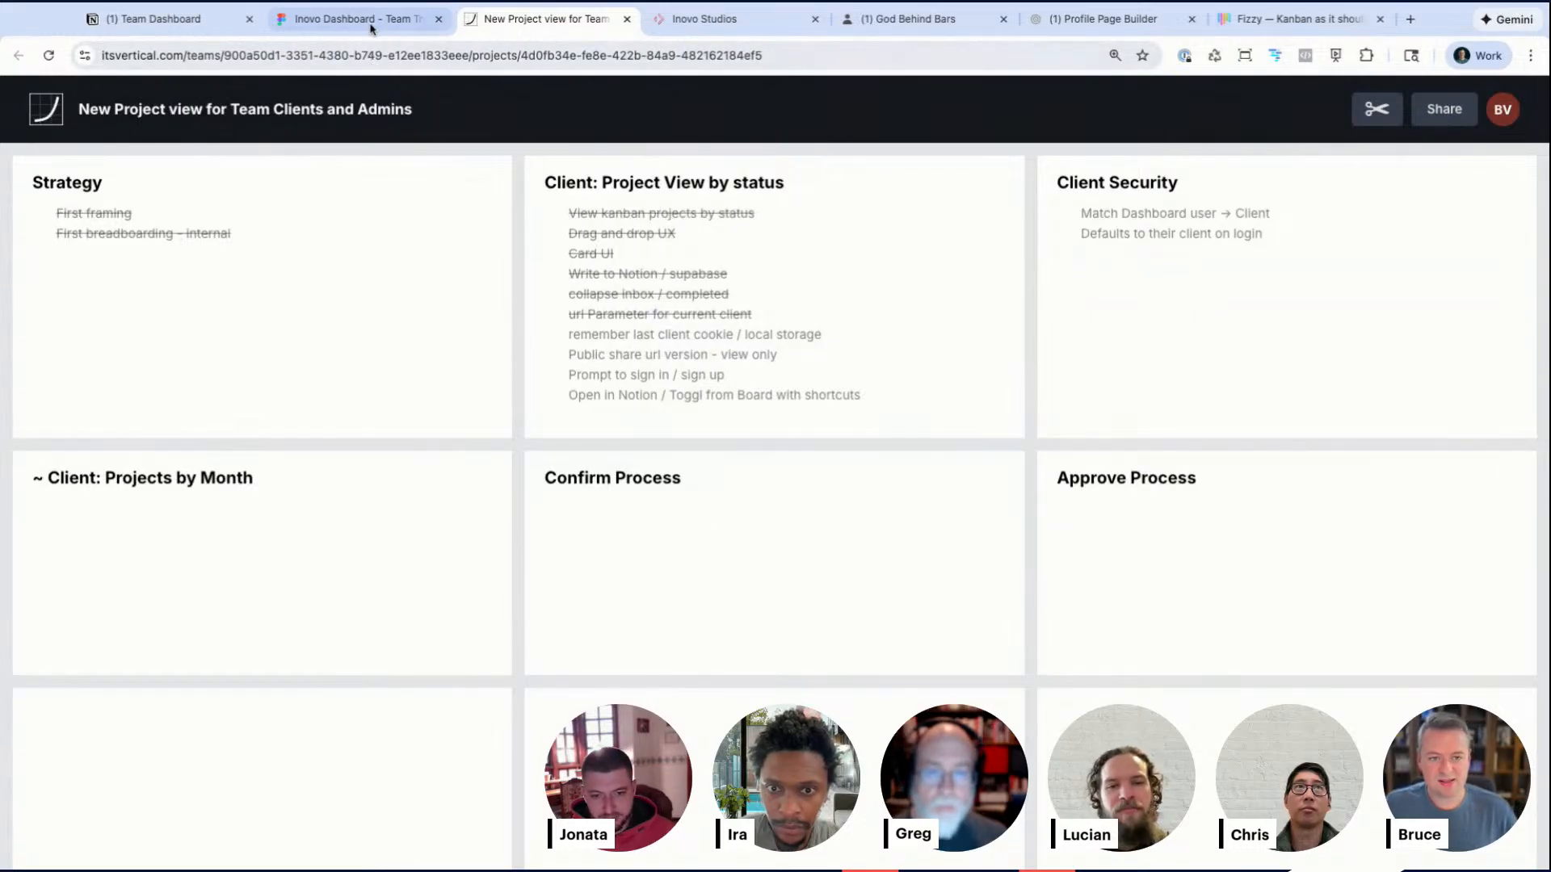
left_click(669, 503)
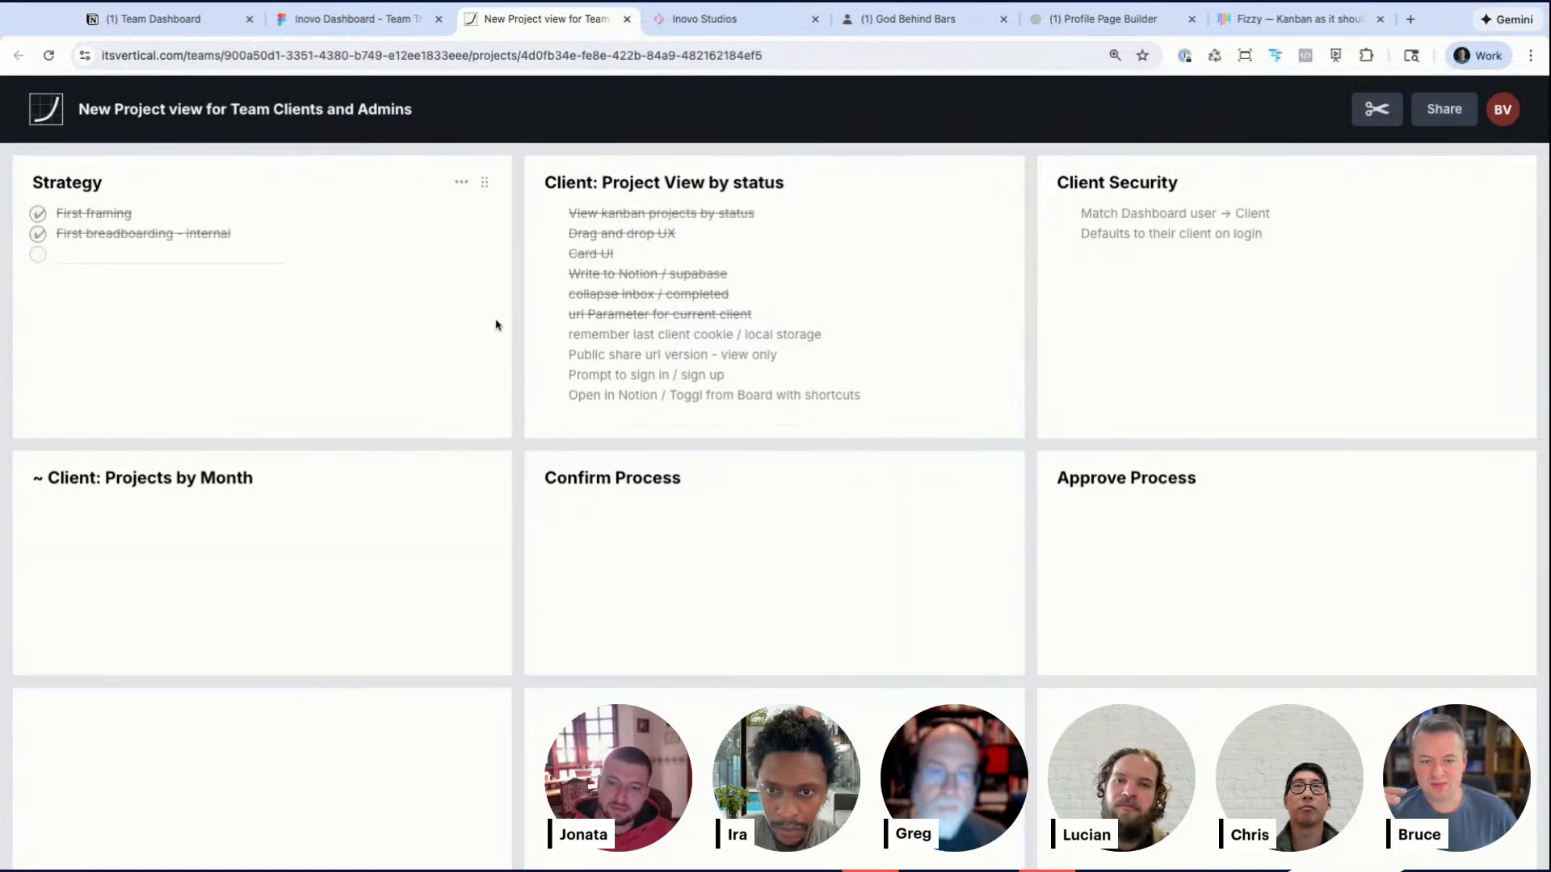
Step: Switch to the Inovo Dashboard FigJam board and duplicate the Scheduled dates box below the Project Card column
left_click(390, 24)
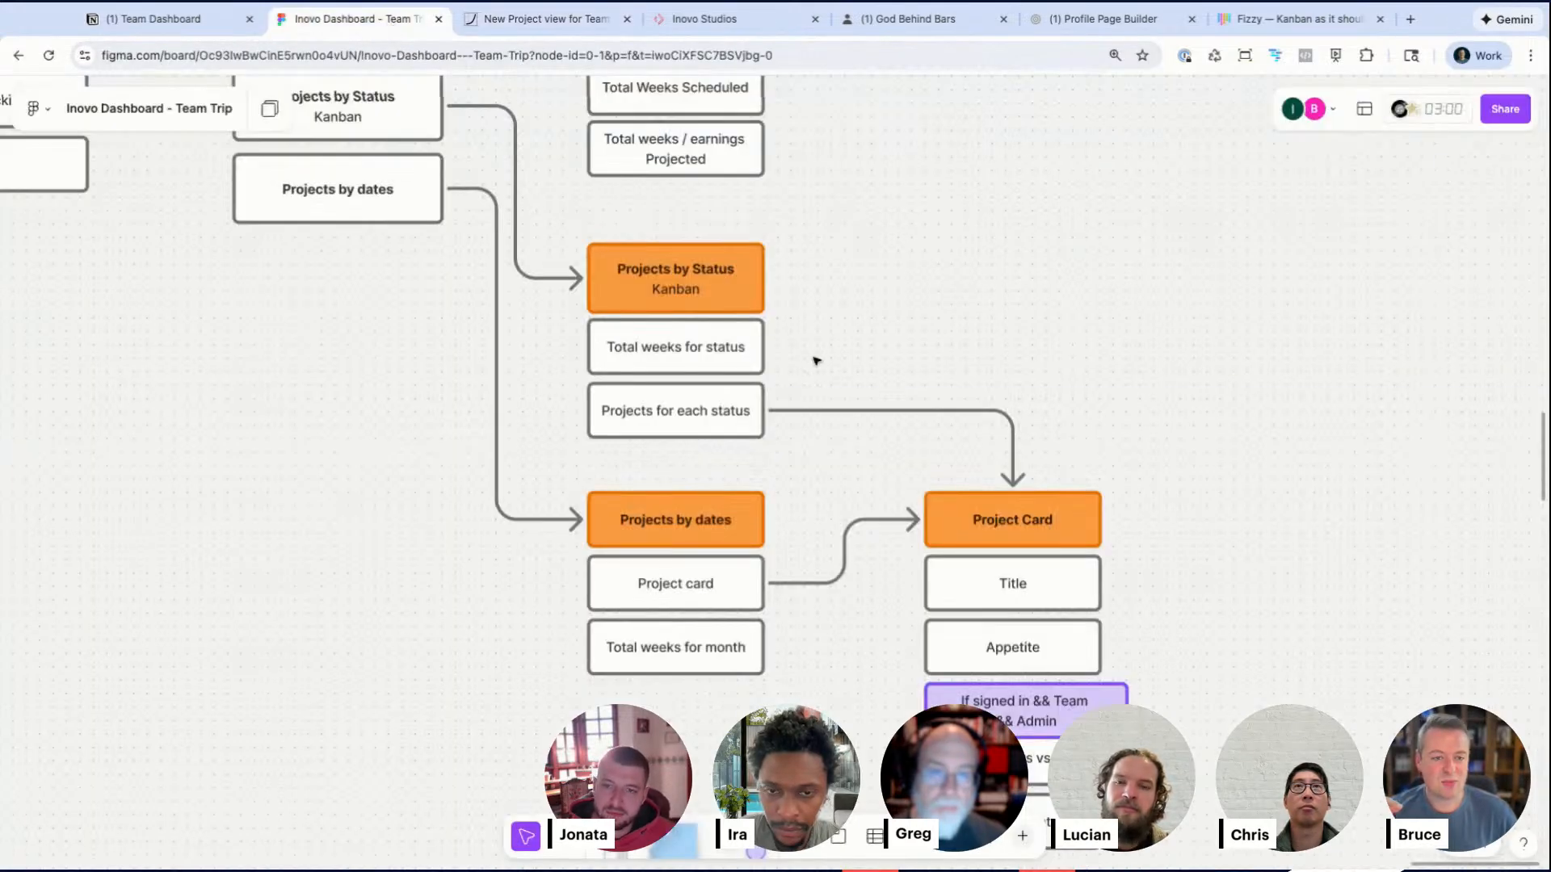
scroll(816, 361, "down", 5)
scroll(840, 554, "up", 8)
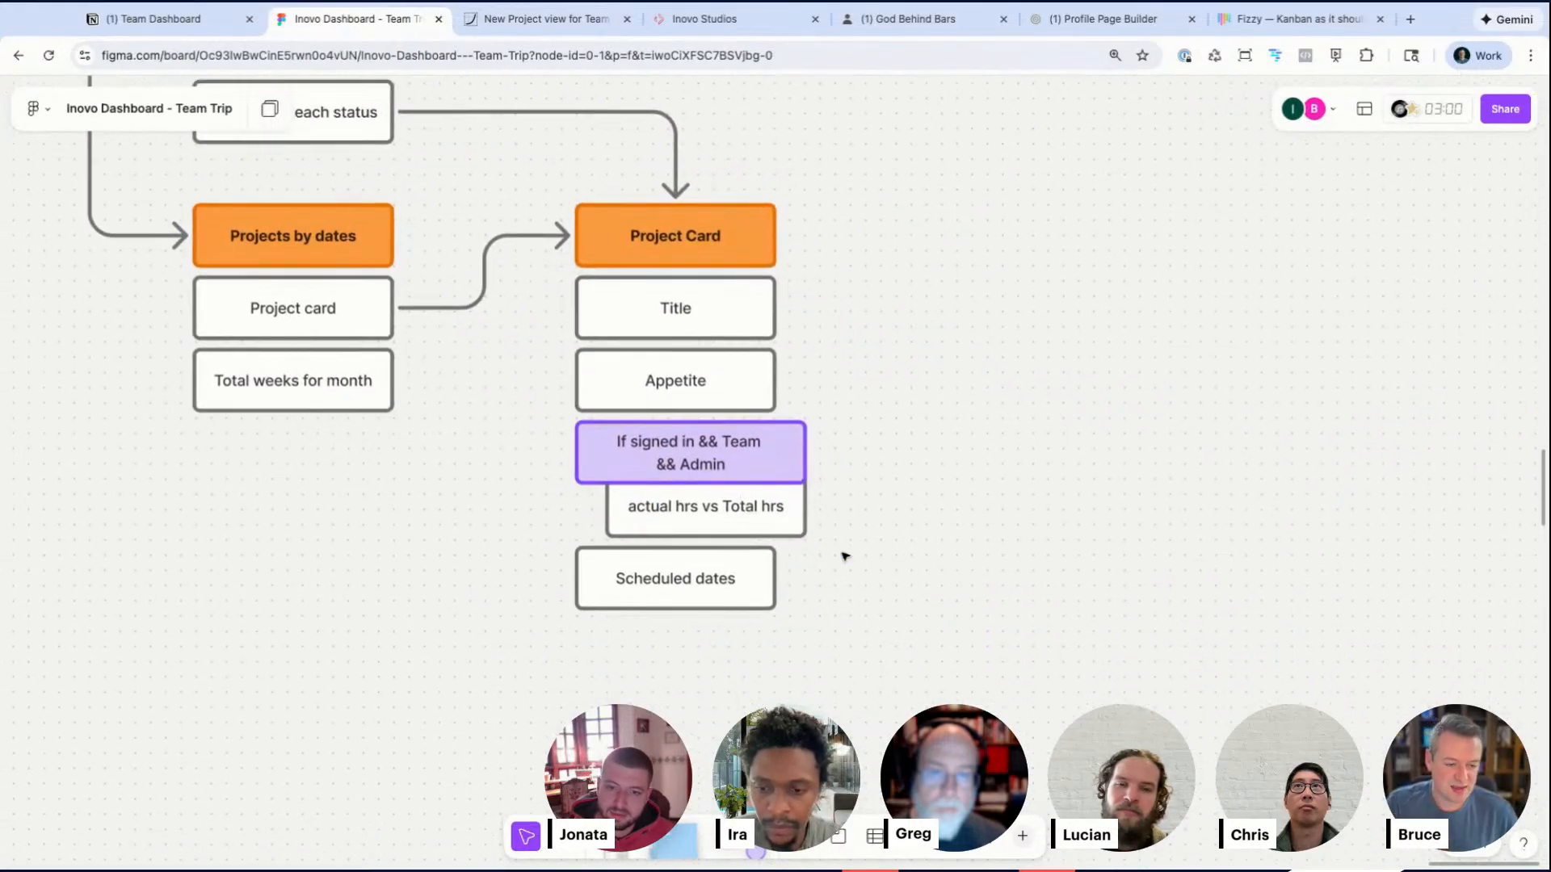
scroll(845, 556, "down", 1)
left_click_drag(692, 542, 692, 699, "alt")
double_click(694, 615)
key("ctrl+a")
key("Escape")
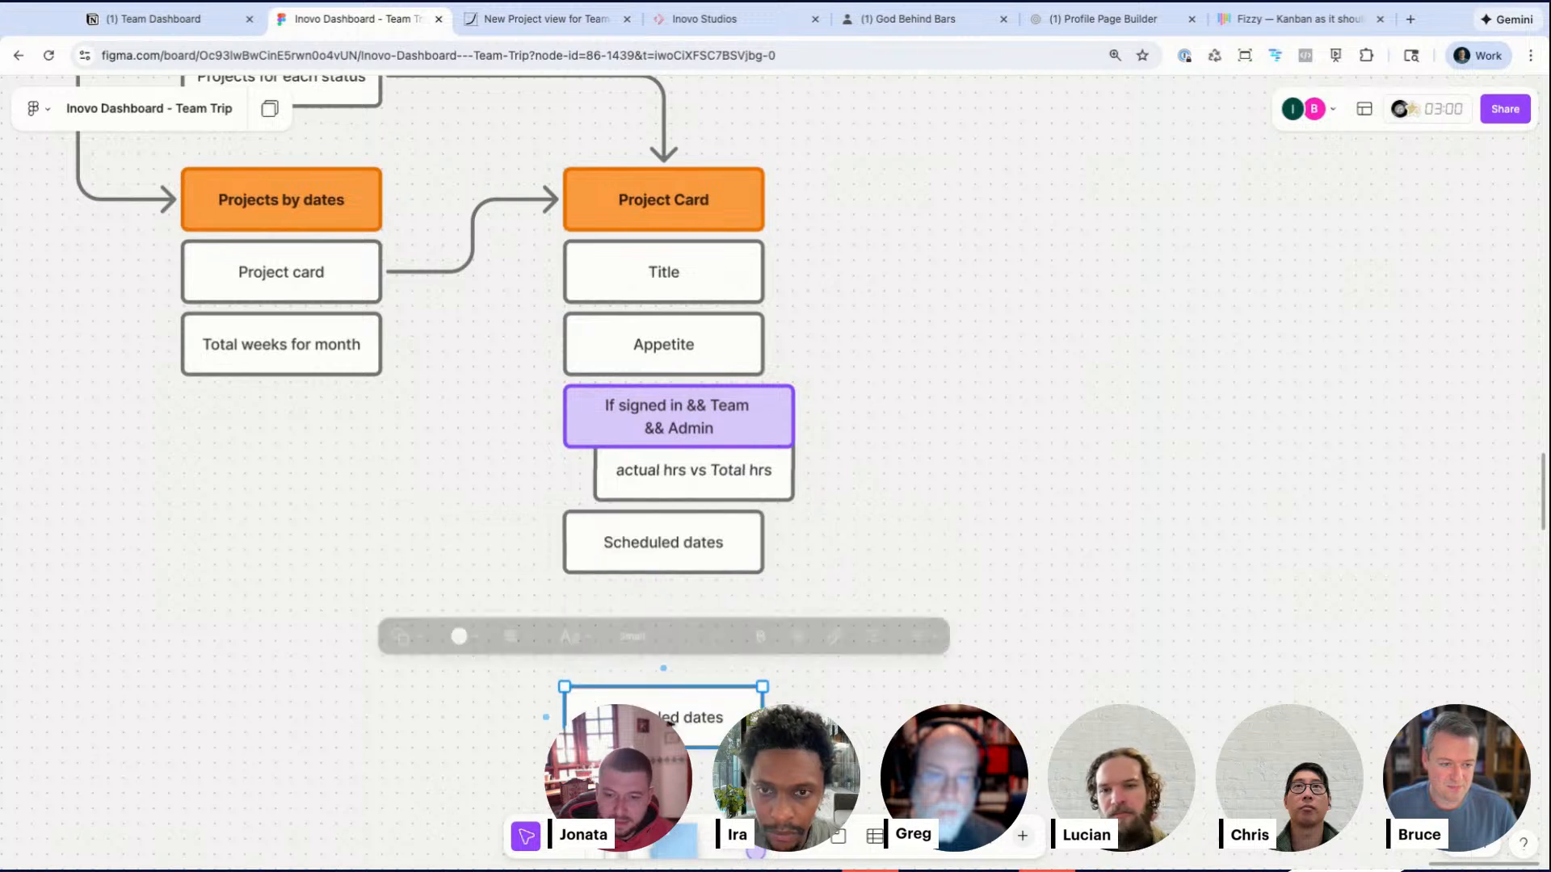
Step: Duplicate the purple condition box below and relabel it If "Shaping" Status && Client
left_click_drag(699, 421, 693, 645, "alt")
double_click(692, 647)
key("ctrl+a")
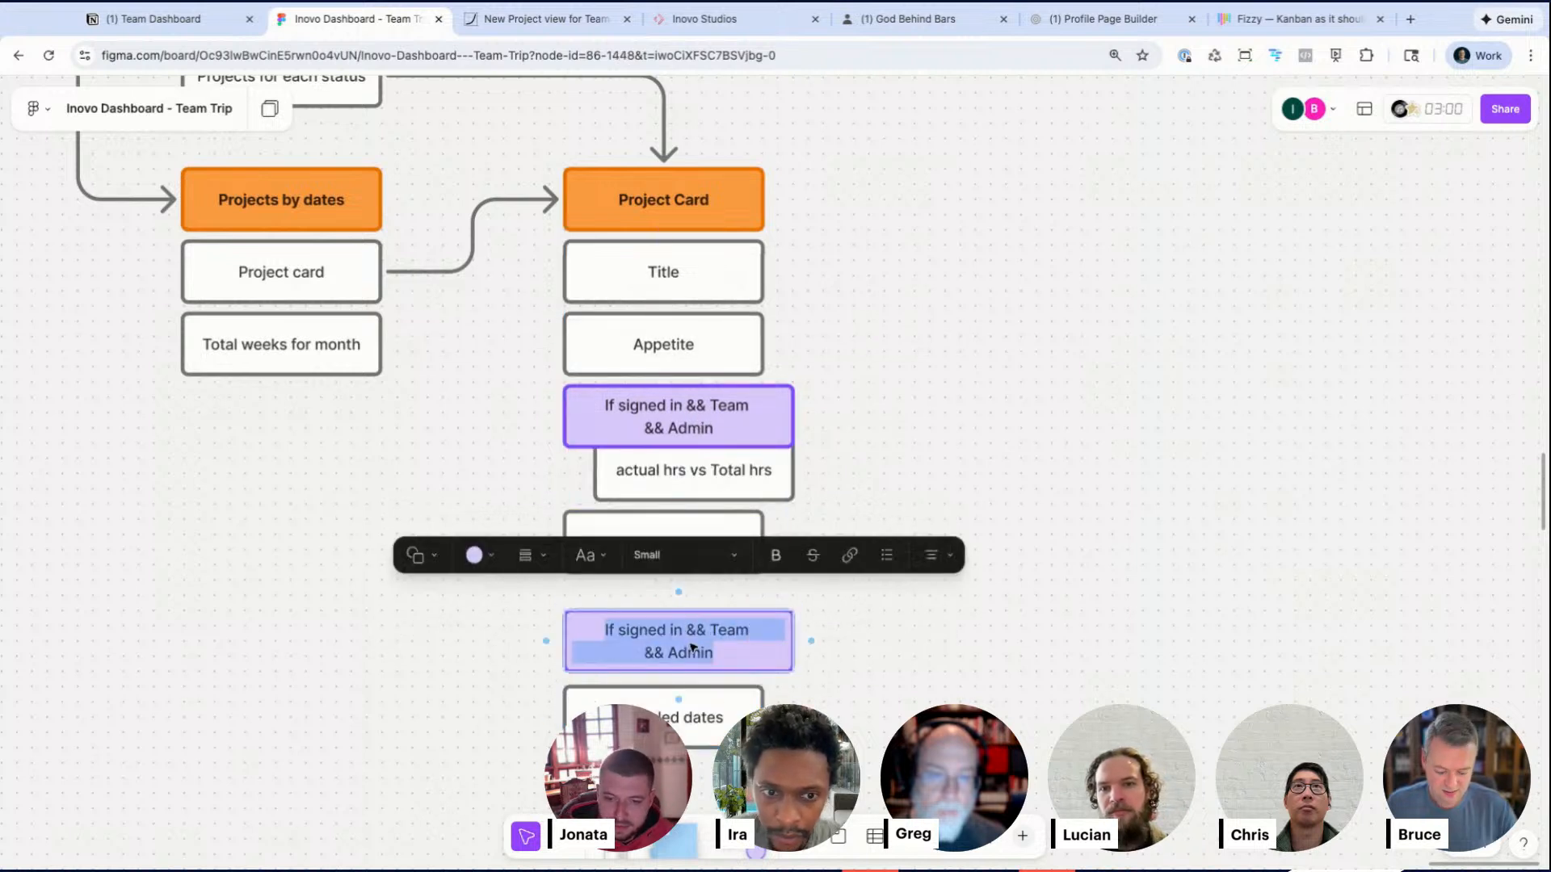
type("I")
type("f \"S")
type("haping")
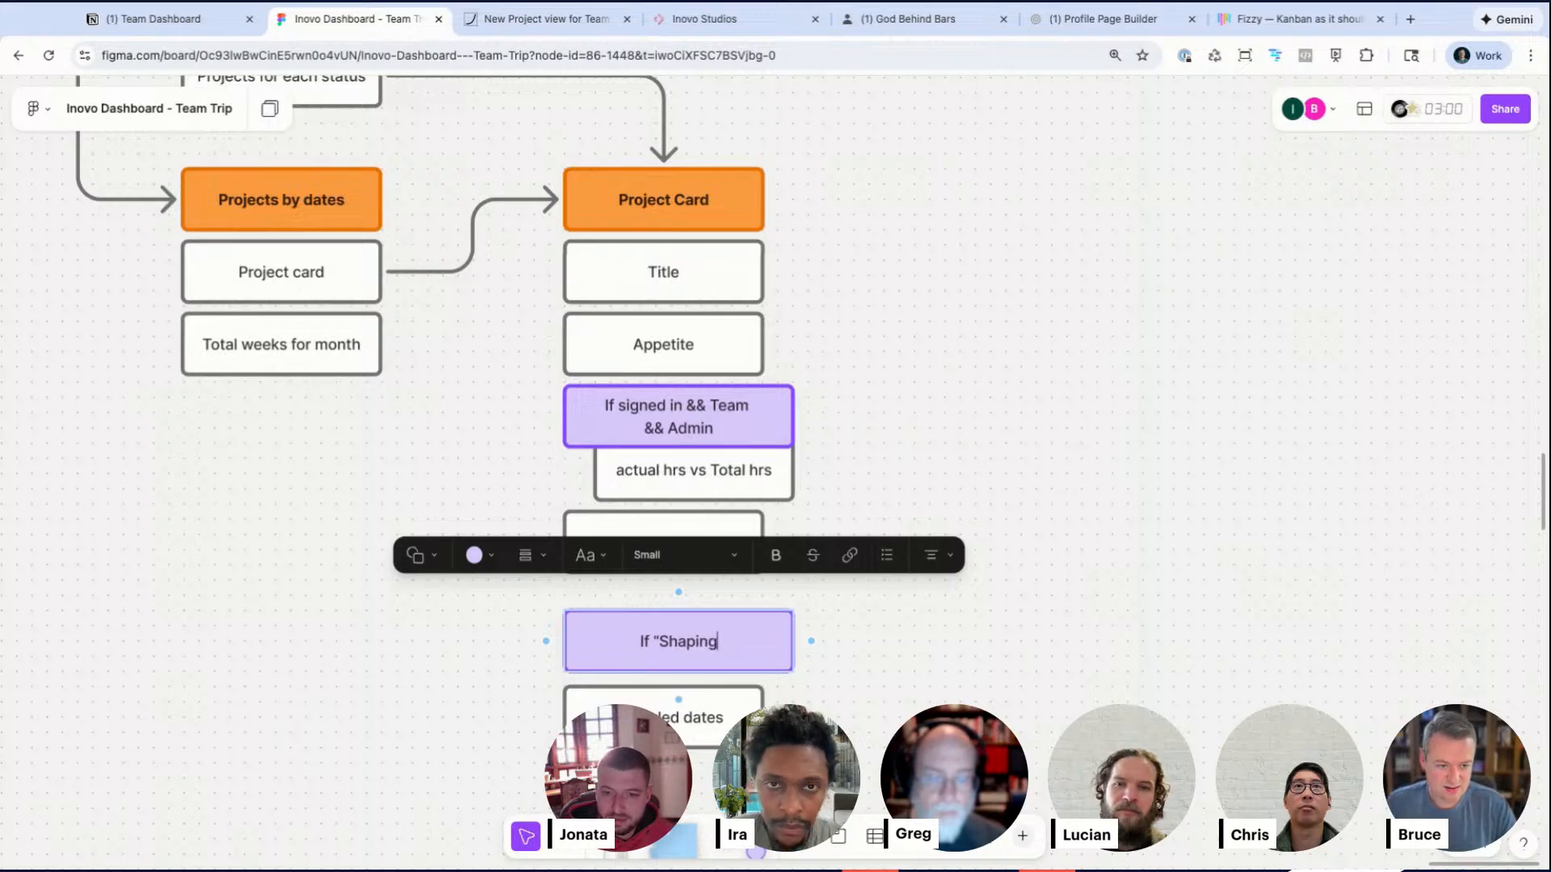
type("\" Status && Client")
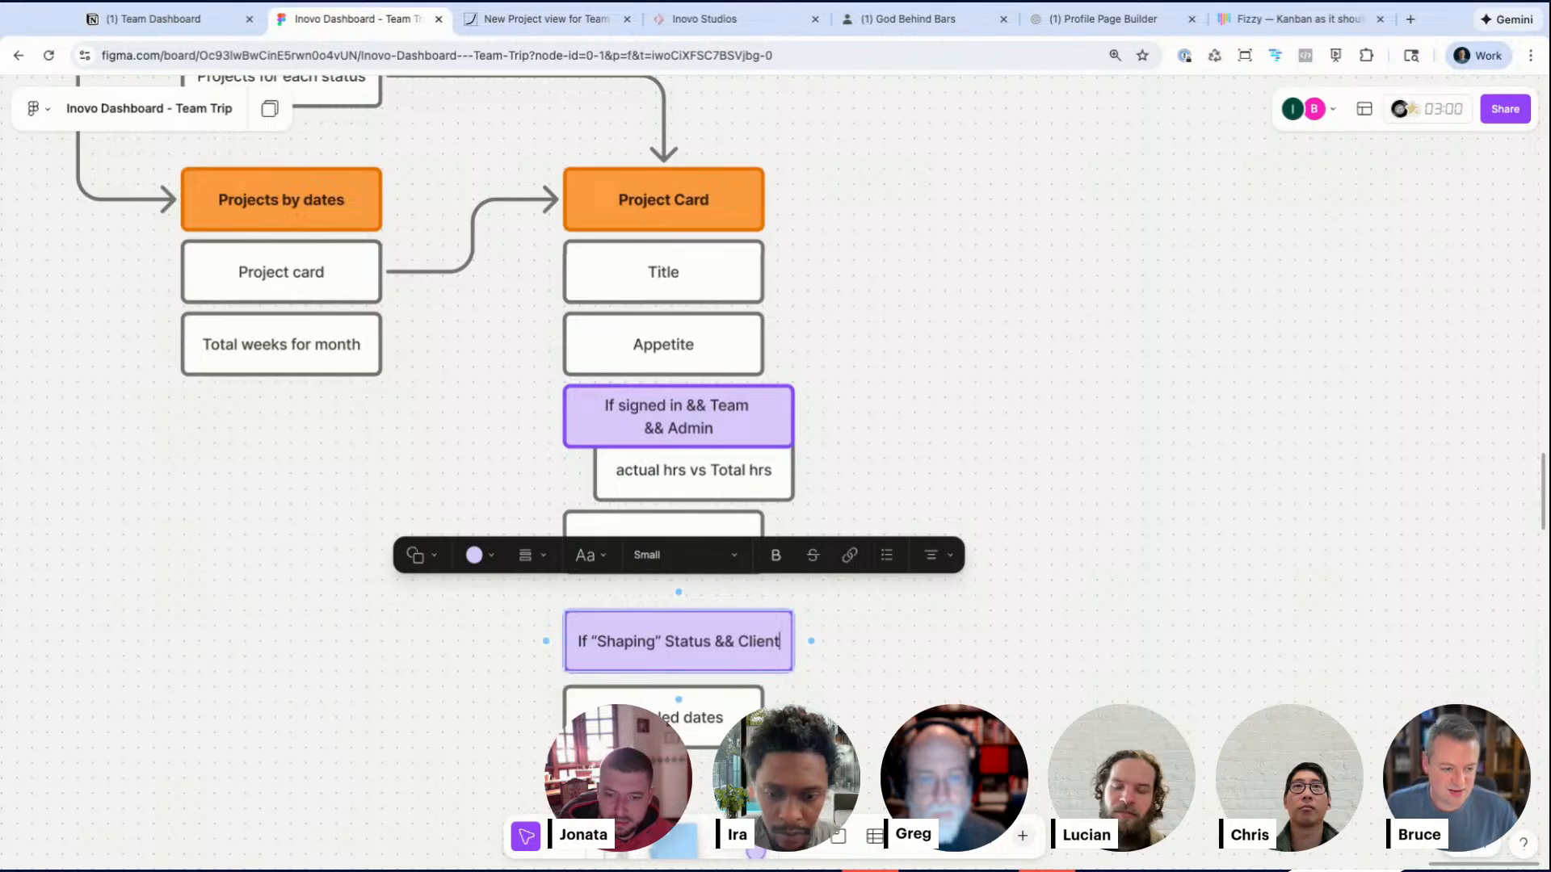
Step: Relabel the duplicated box beneath the condition as Confirm Project
double_click(687, 717)
type("Confirm OPr")
key("BackSpace")
key("BackSpace")
key("BackSpace")
type("Project")
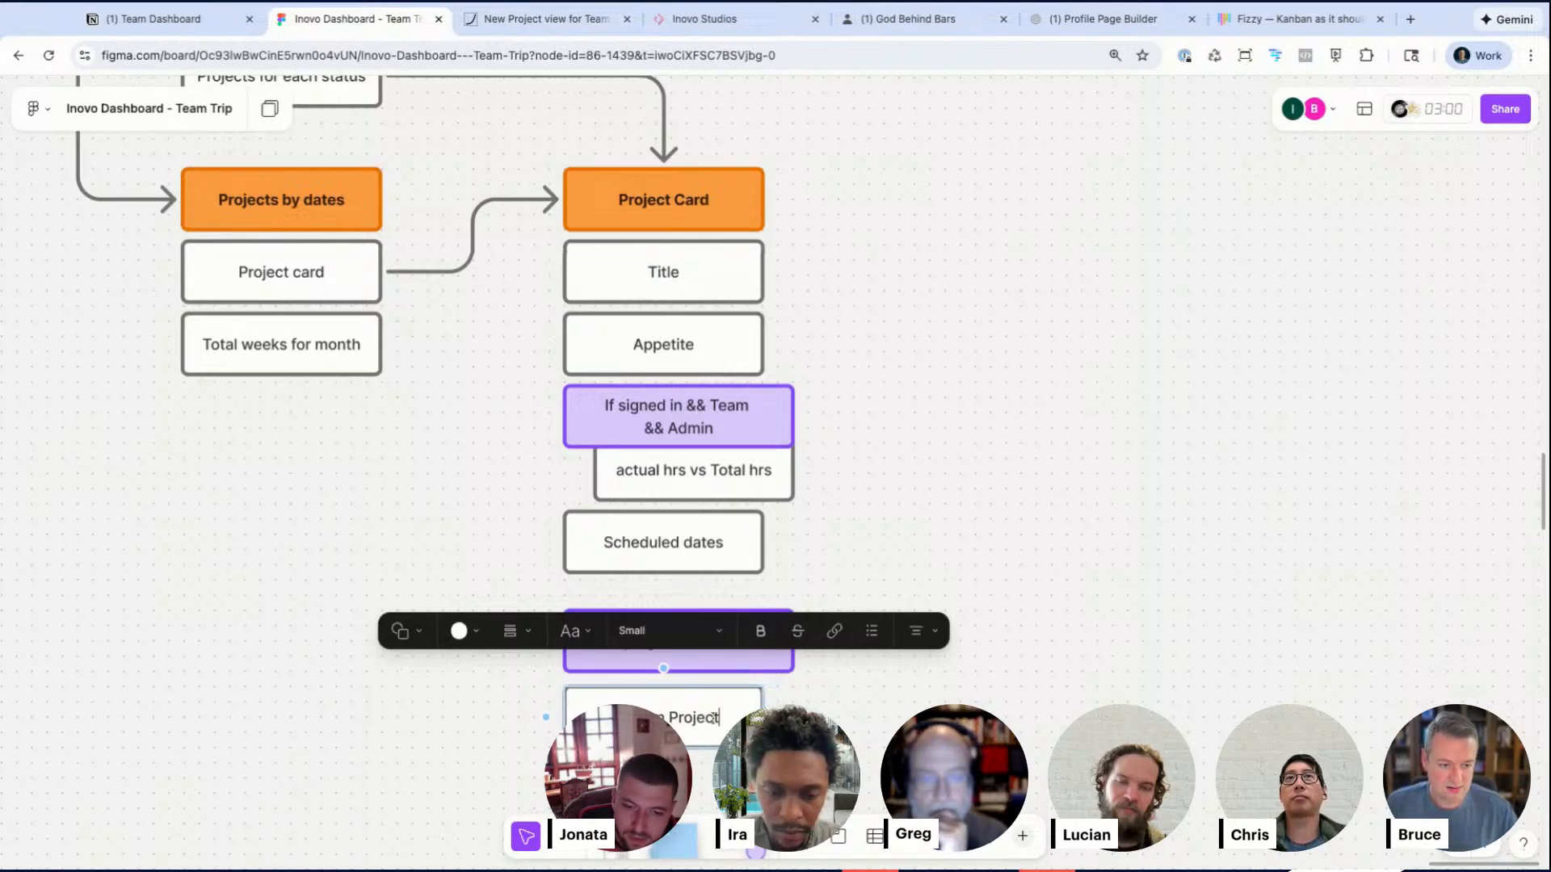
left_click(812, 747)
left_click_drag(686, 730, 686, 727)
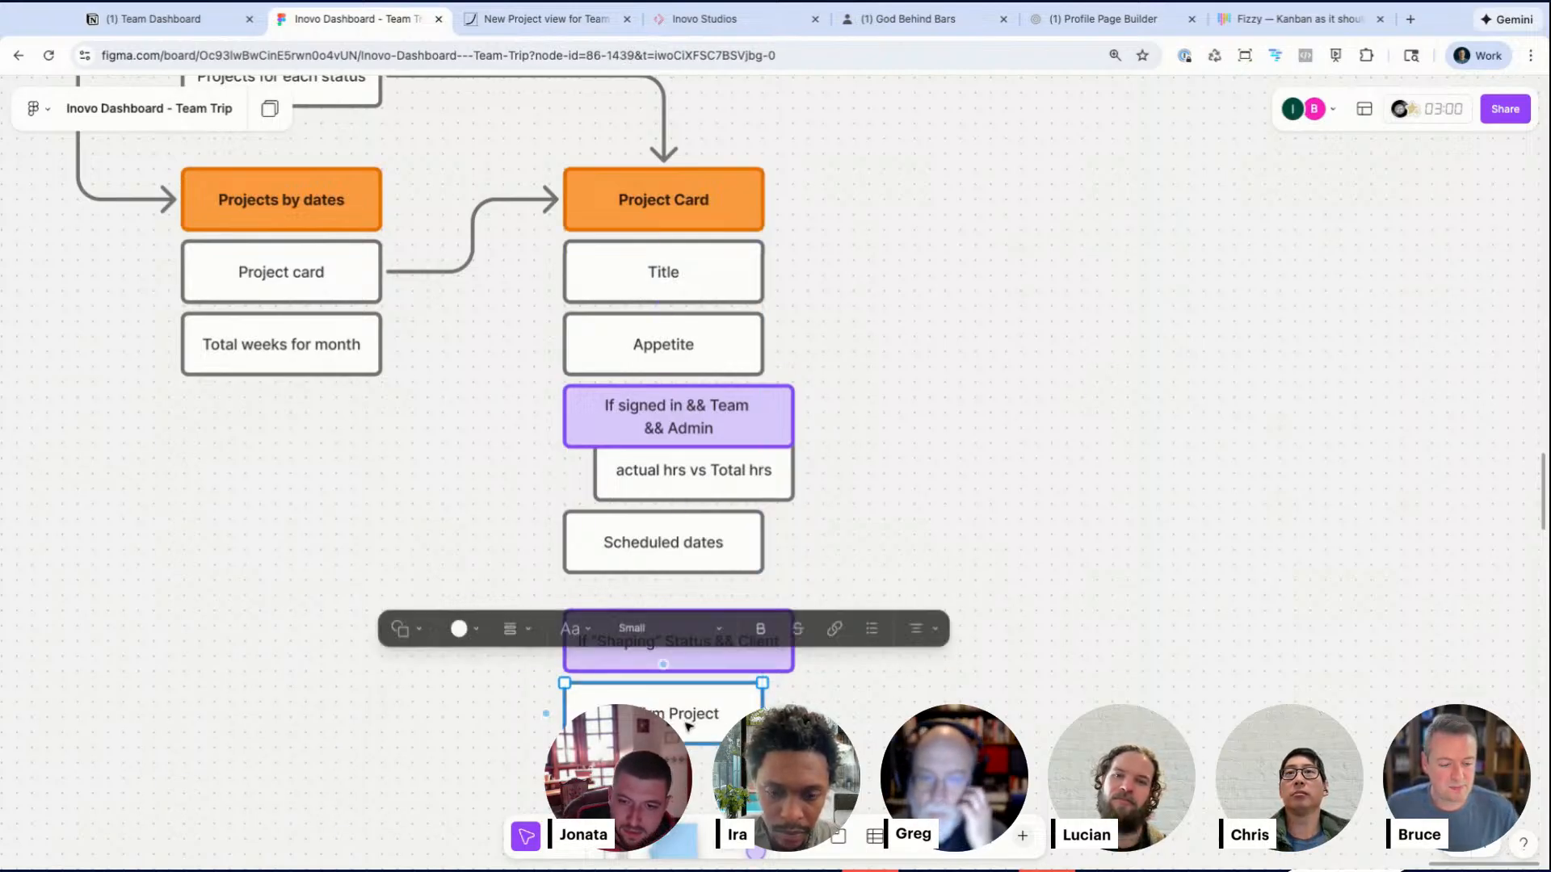
Step: Duplicate the Project Card header and Title box to the right and rename the header Confirm Project
scroll(517, 404, "up", 5)
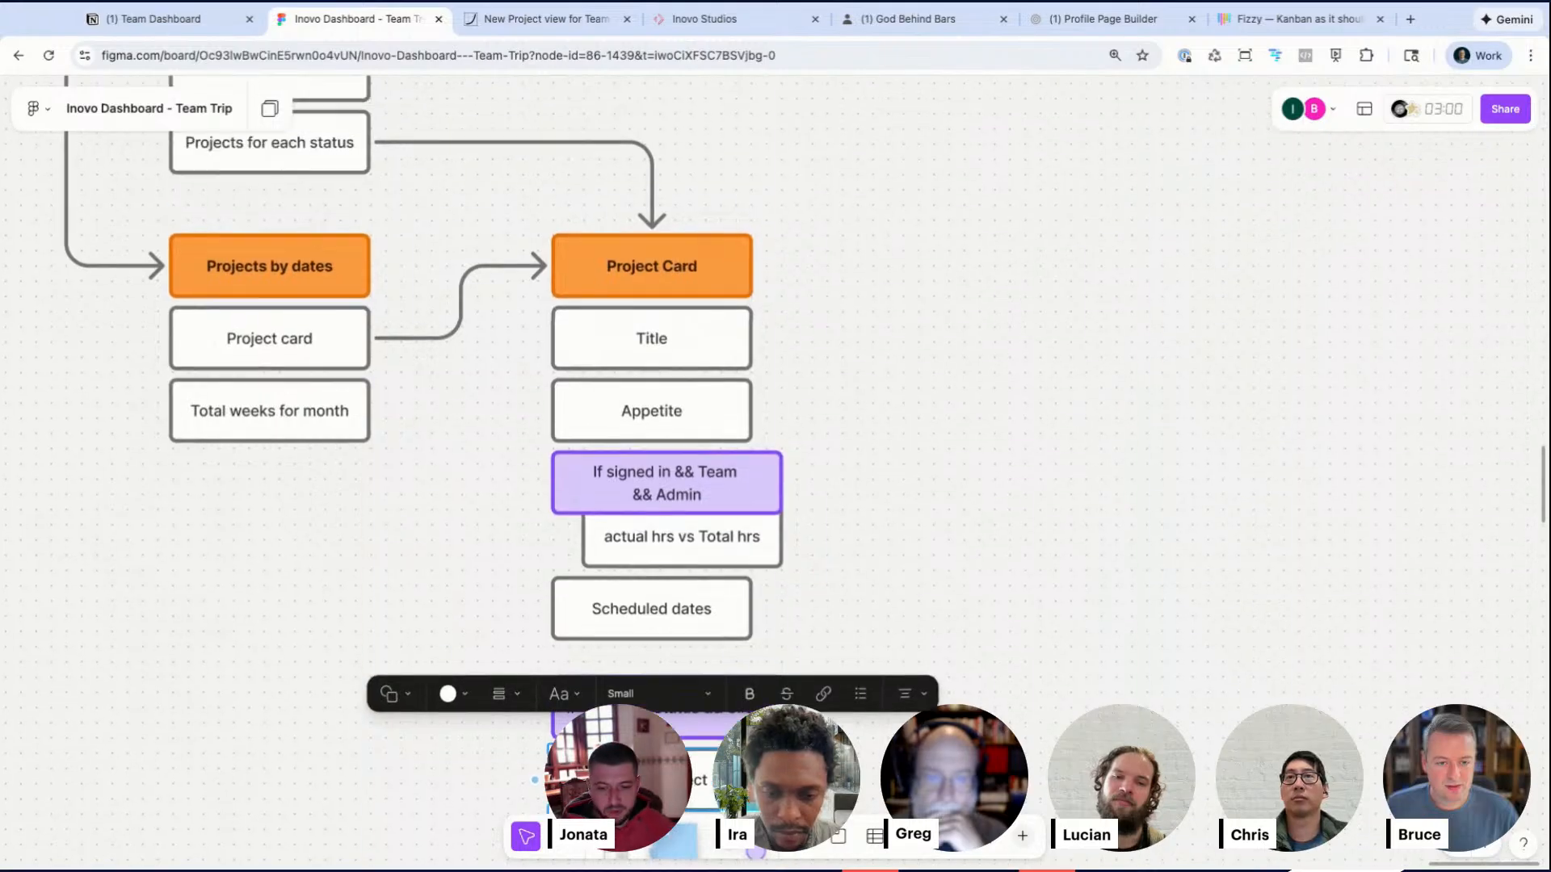
scroll(517, 404, "down", 5)
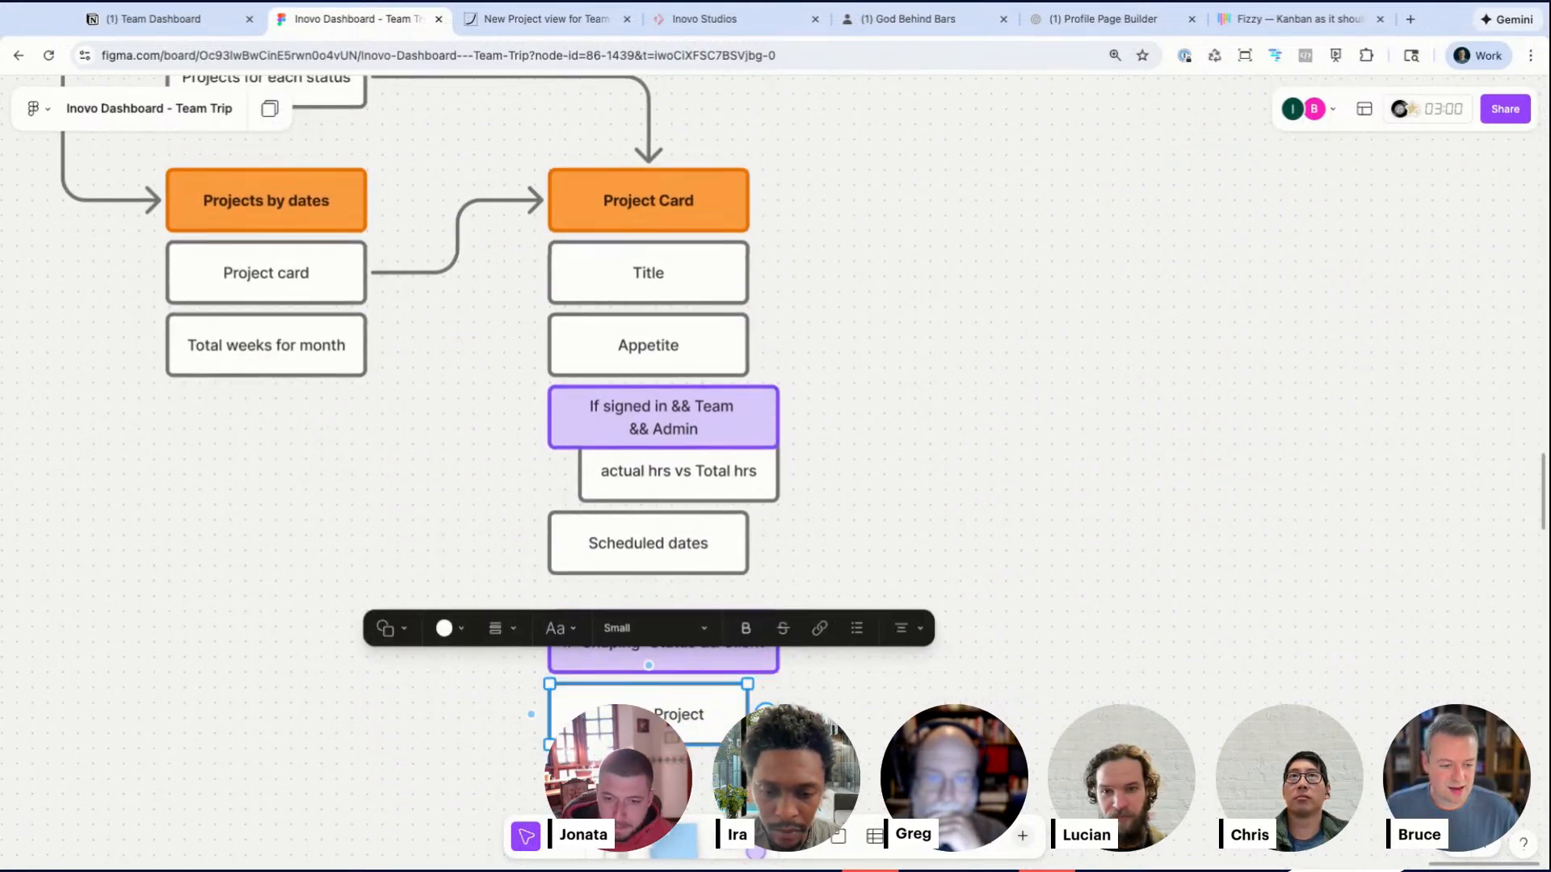
left_click_drag(748, 714, 777, 714)
scroll(723, 723, "right", 1)
left_click_drag(732, 164, 646, 249)
left_click_drag(653, 197, 1109, 651)
double_click(1077, 641)
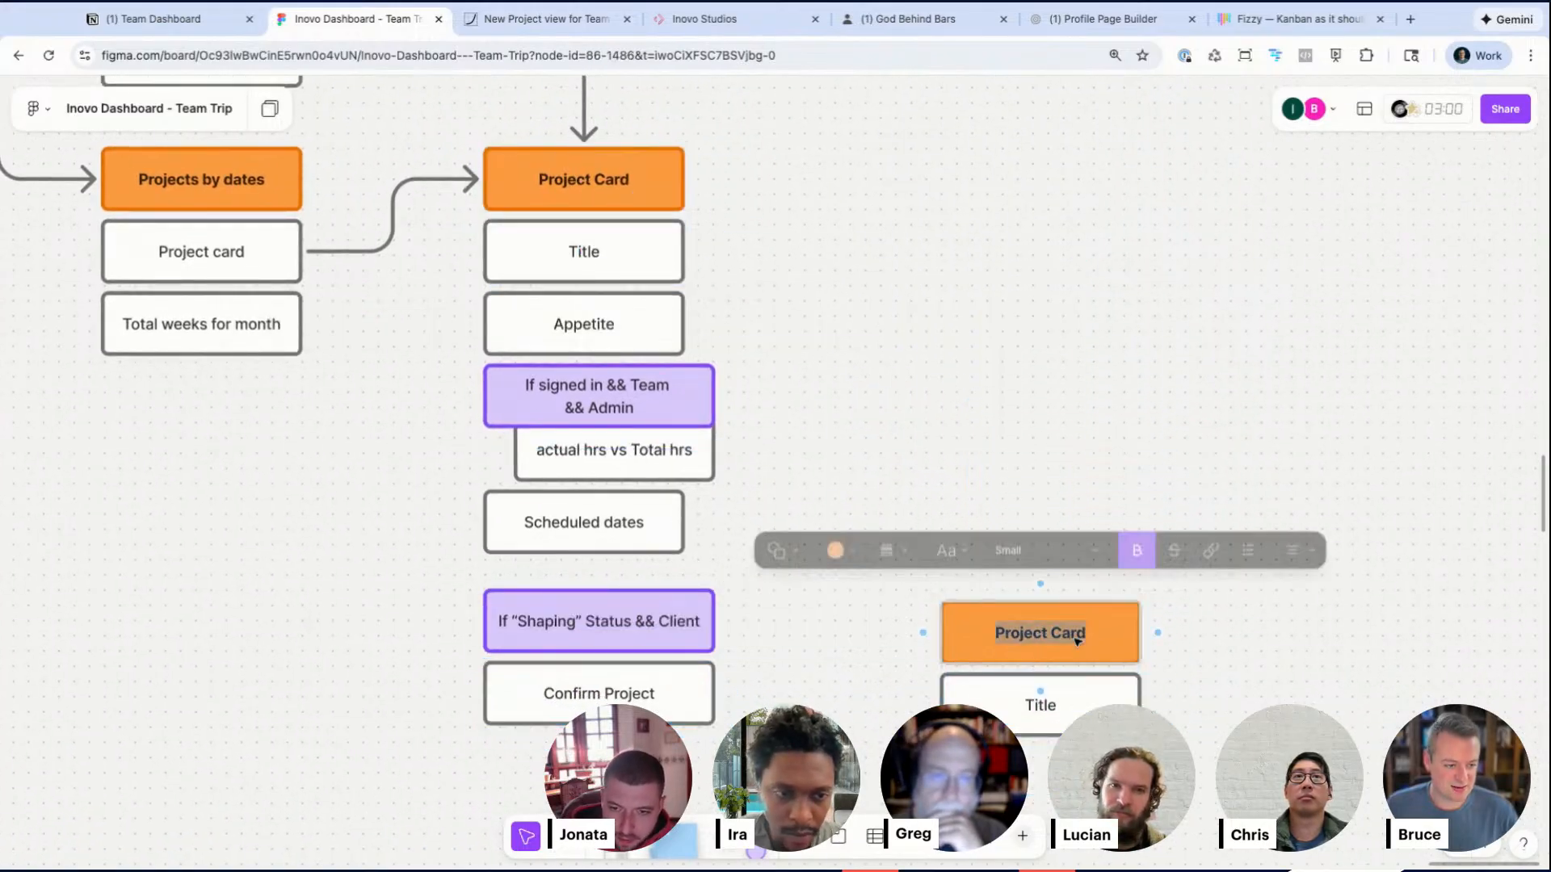
type("Confirm Project")
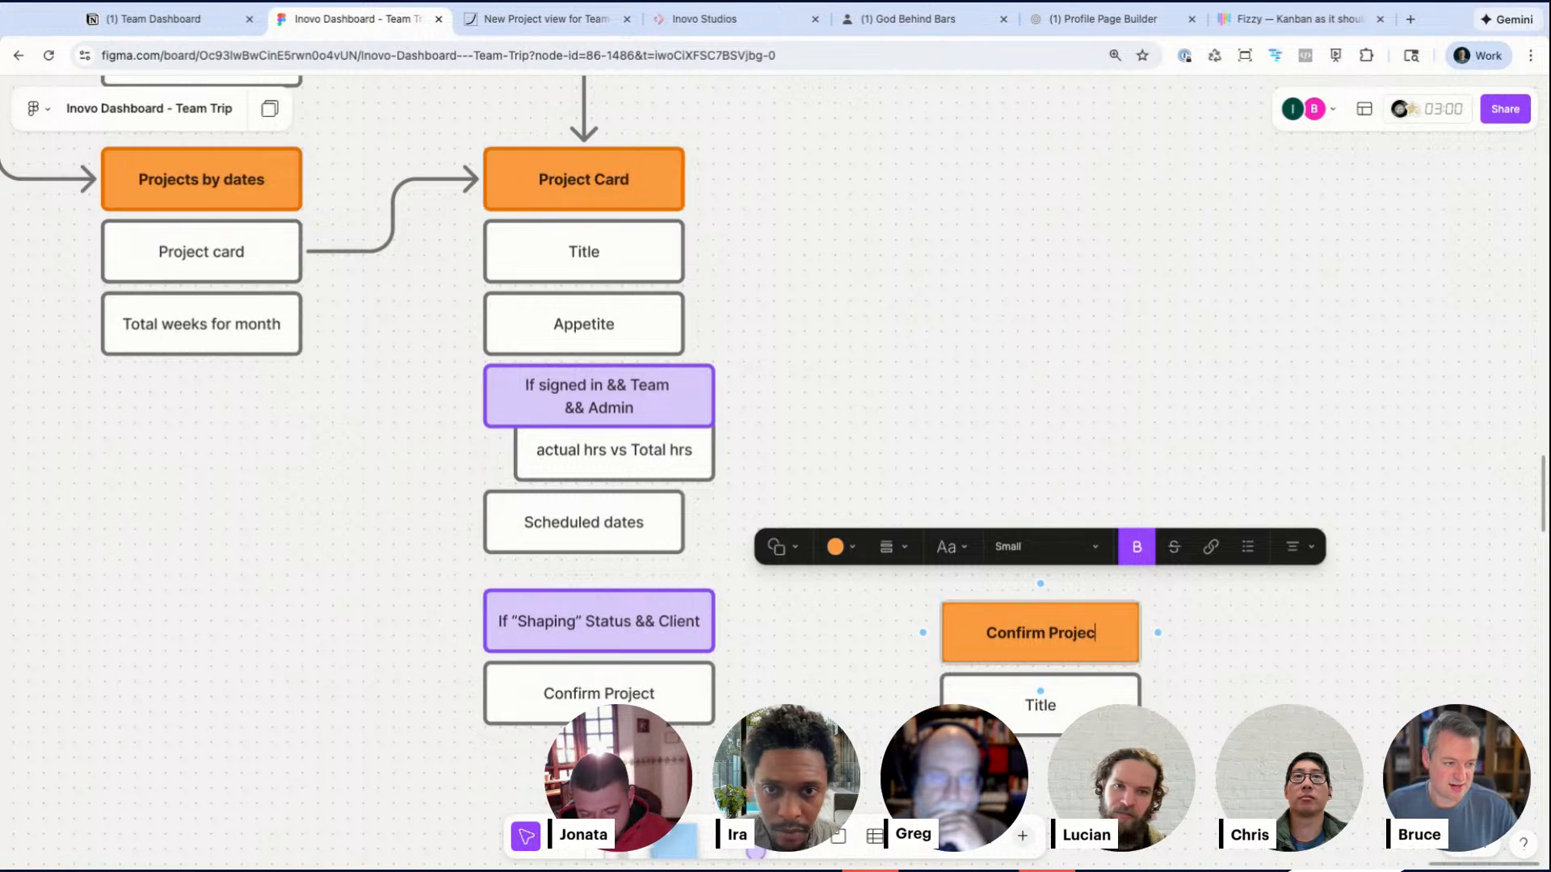
Step: Blank out the copied Title box and add a Confirm Button box beneath it
double_click(1041, 706)
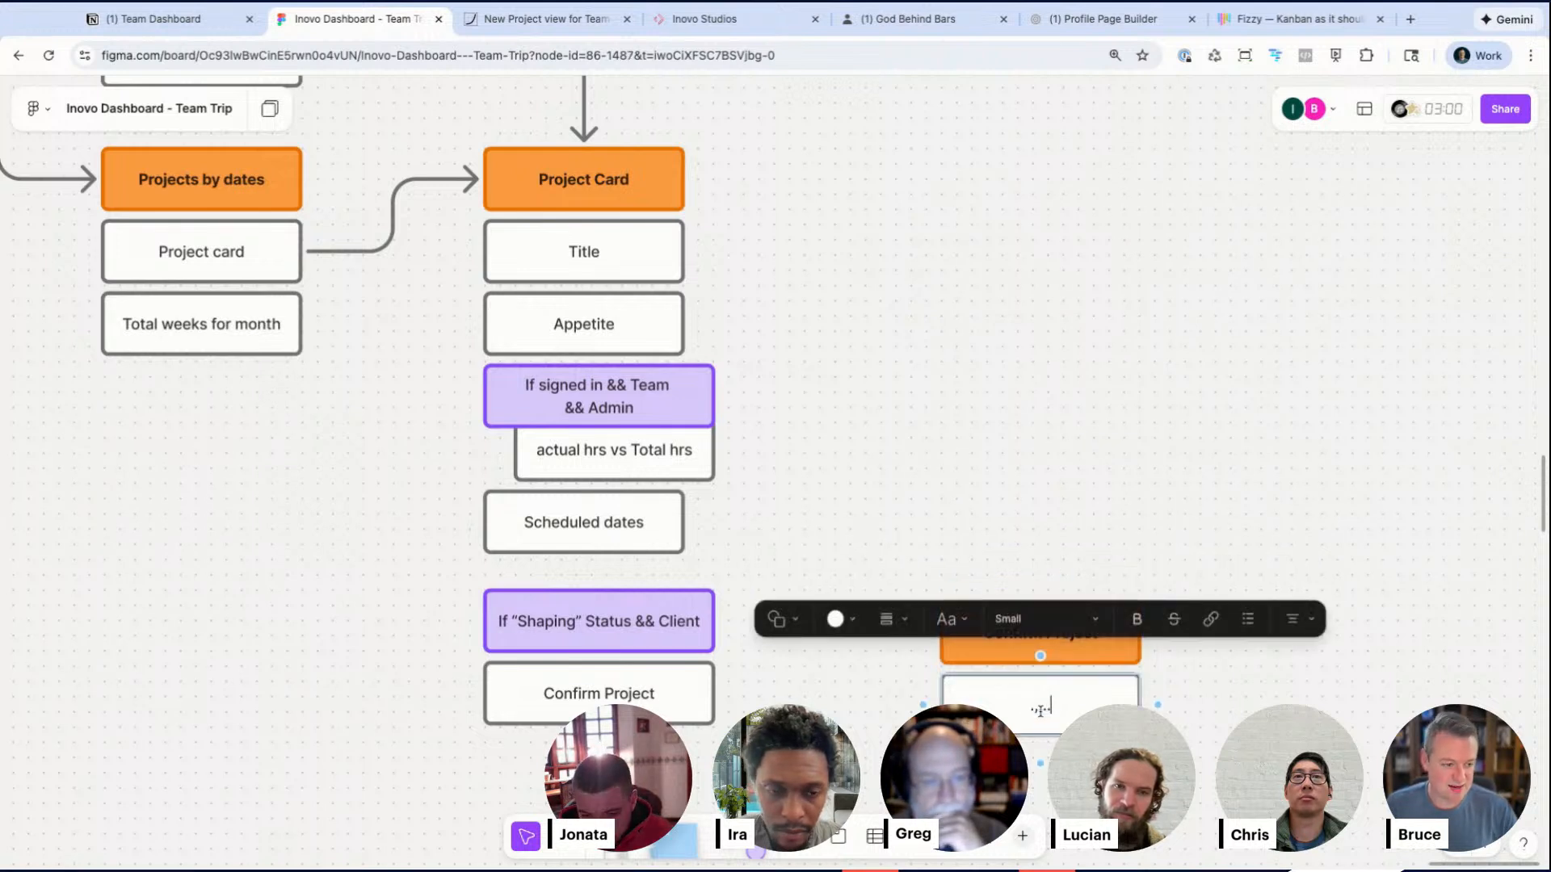
left_click(1001, 760)
left_click_drag(1036, 712, 1034, 785)
double_click(1035, 785)
type("Confirm button")
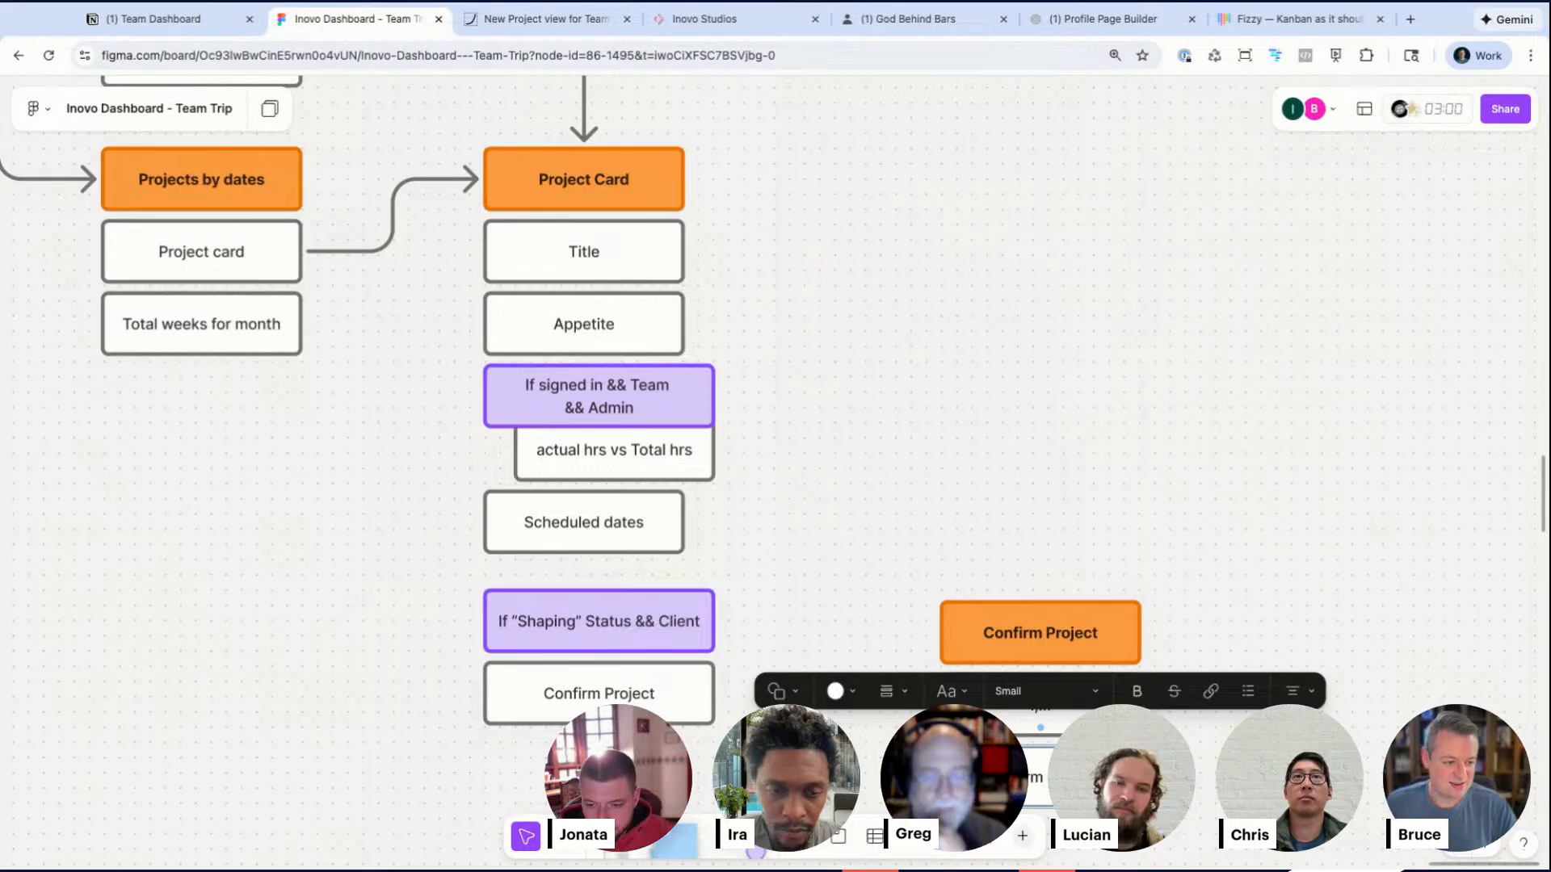
Step: Connect the Confirm Project box to the new Confirm Project header with an arrow
left_click(858, 734)
left_click(693, 691)
left_click_drag(732, 693, 937, 633)
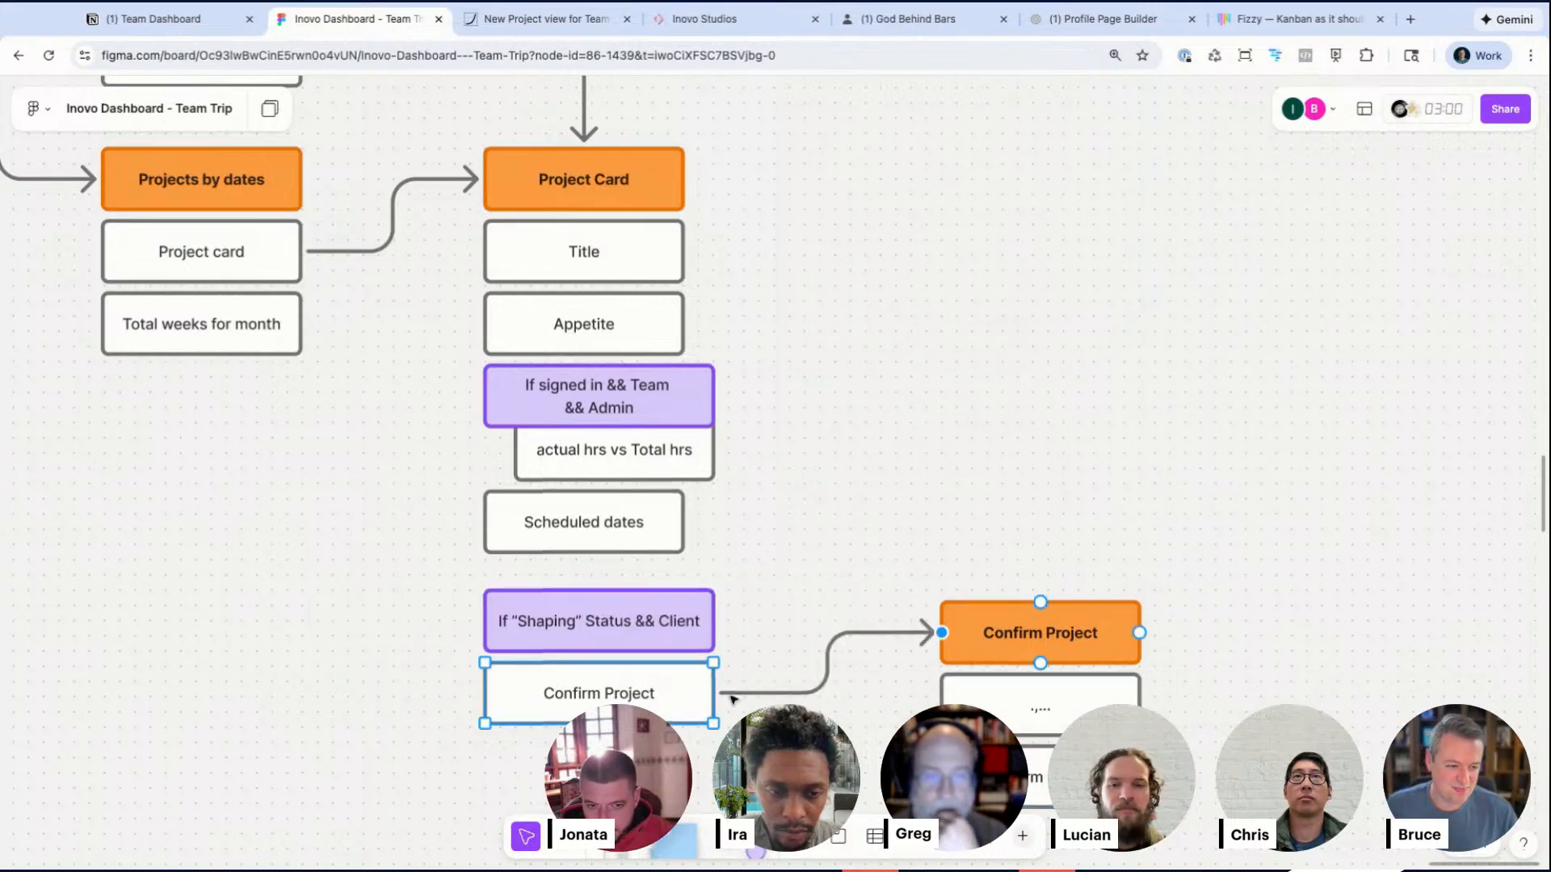
Step: Draw an arrow from the Confirm Button box back to the Projects by dates header
left_click(1078, 599)
left_click_drag(1083, 634, 1037, 583)
left_click(1053, 736)
left_click_drag(1113, 727, 354, 570)
scroll(822, 536, "down", 5)
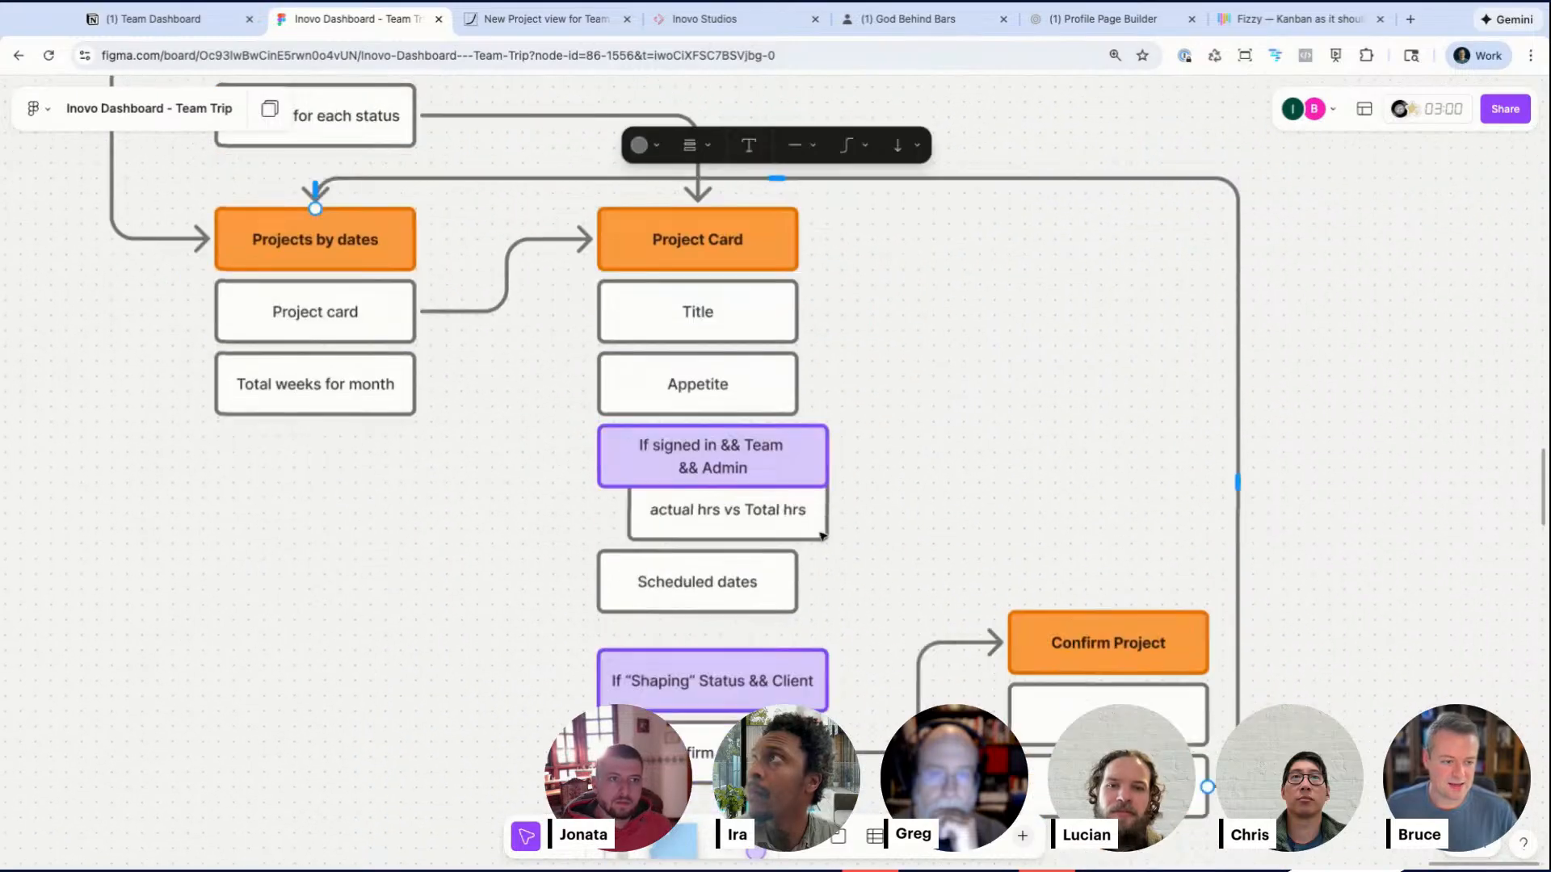
Step: Place a gray sticky note to the right of the Confirm Button box
scroll(822, 536, "down", 4)
scroll(823, 536, "right", 7)
scroll(686, 316, "up", 2)
scroll(686, 316, "right", 1)
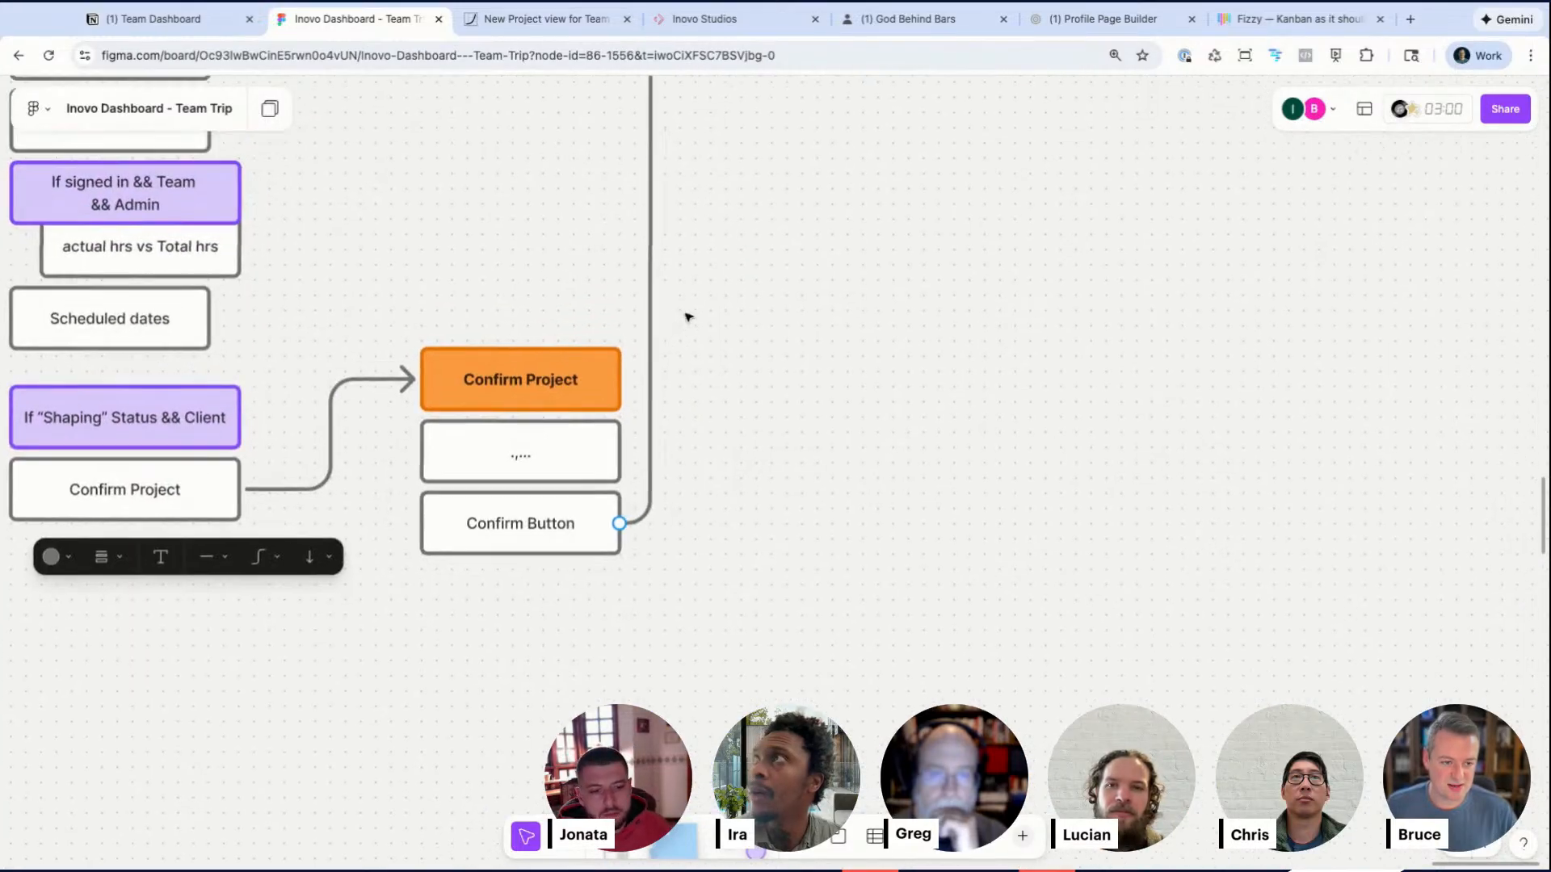
left_click_drag(569, 341, 694, 343)
key("s")
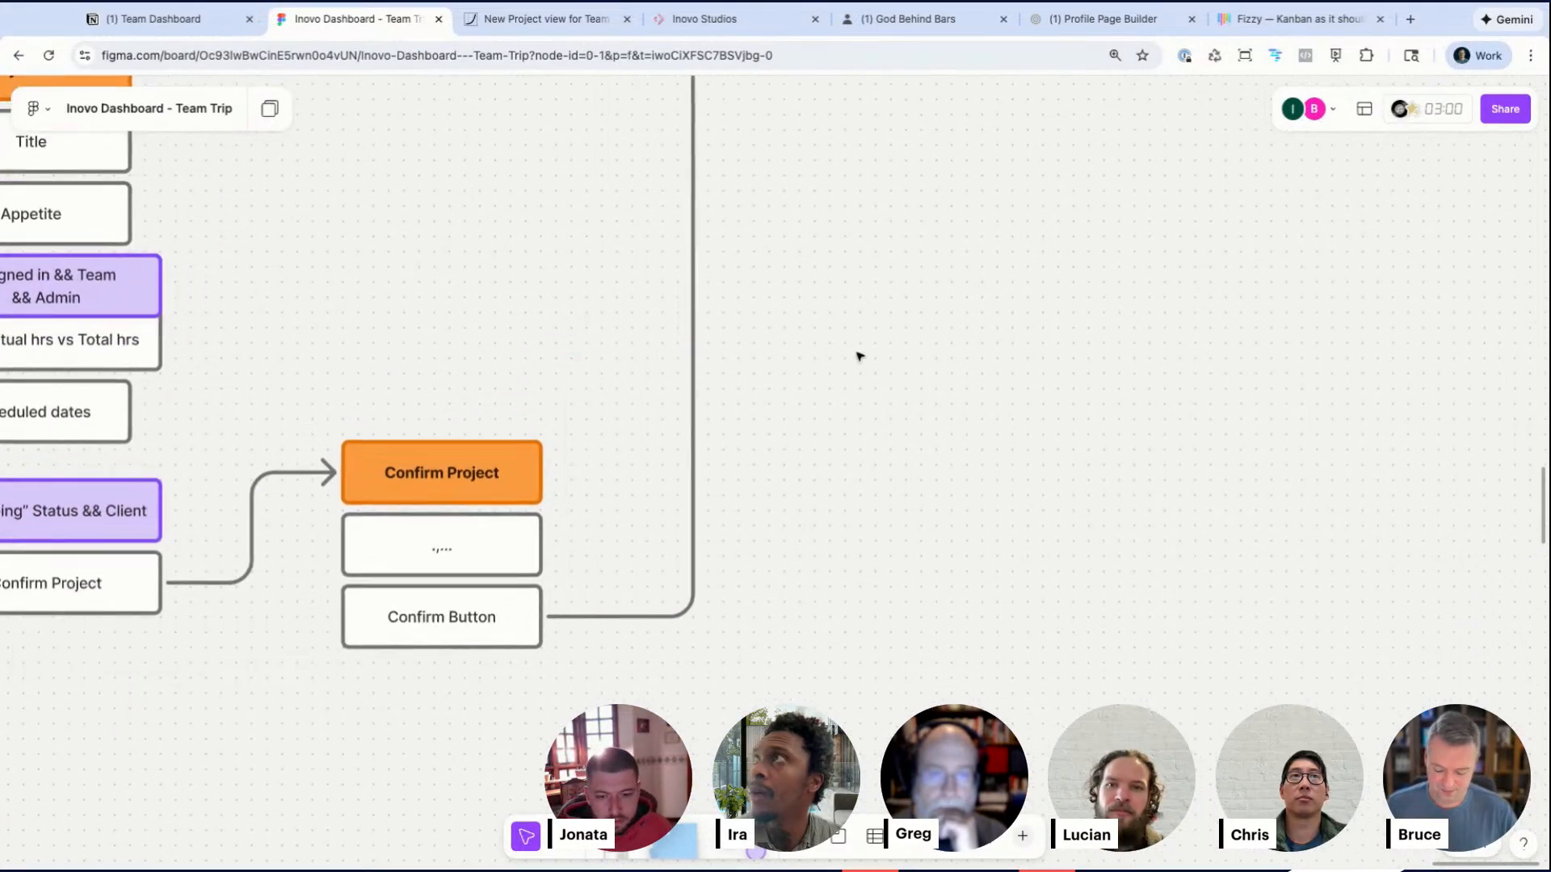
left_click(830, 344)
left_click(715, 287)
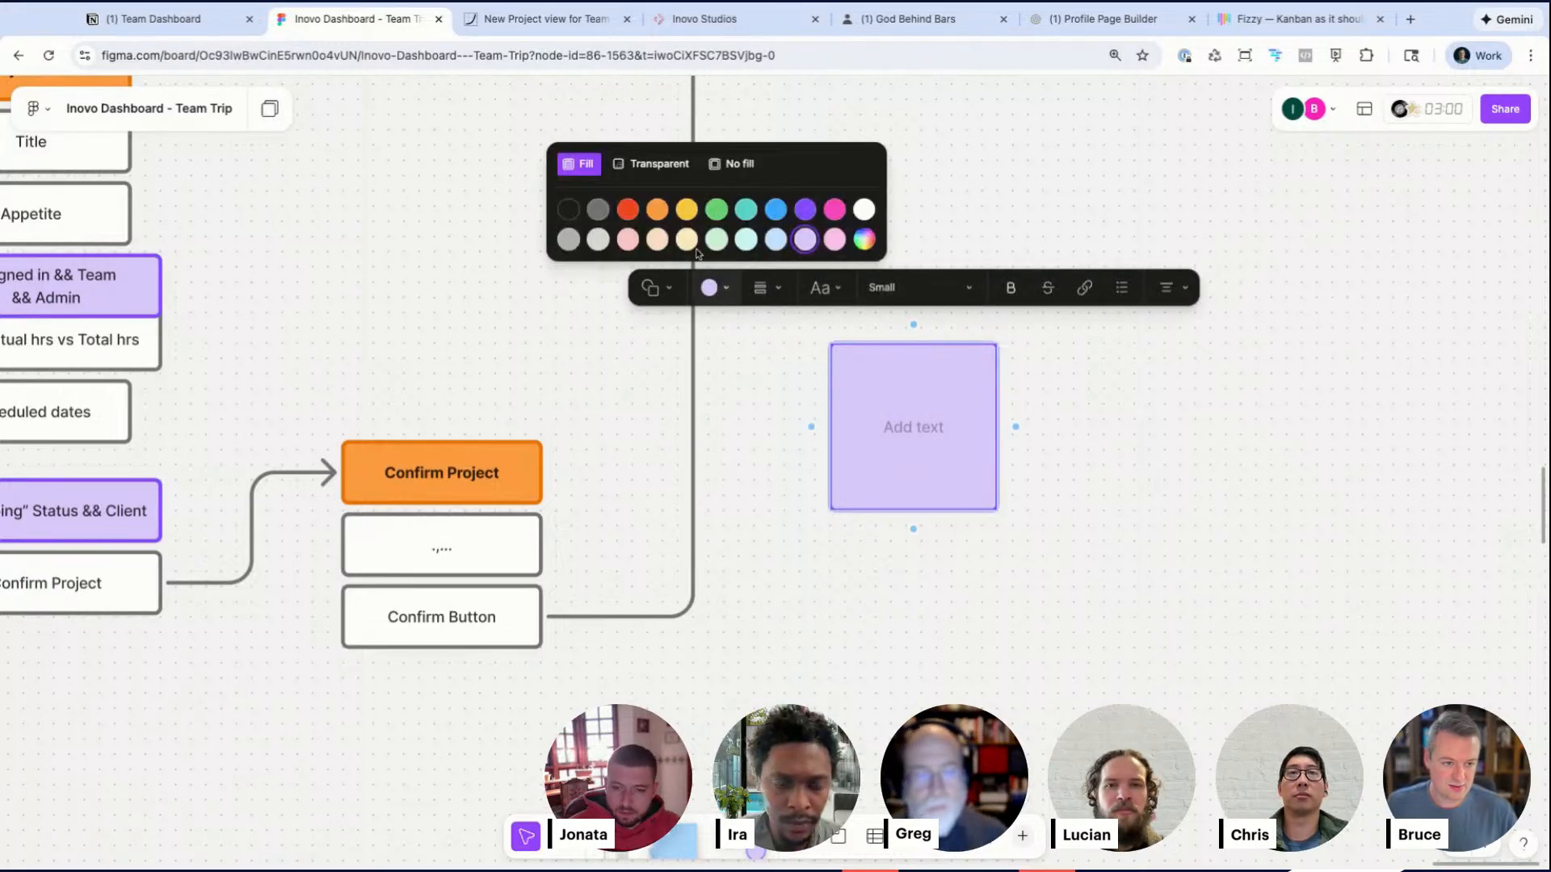
left_click(572, 240)
Step: Write Adds notion comment "XXXXX confirmed project on YYYY Date" on the sticky note
type("Add")
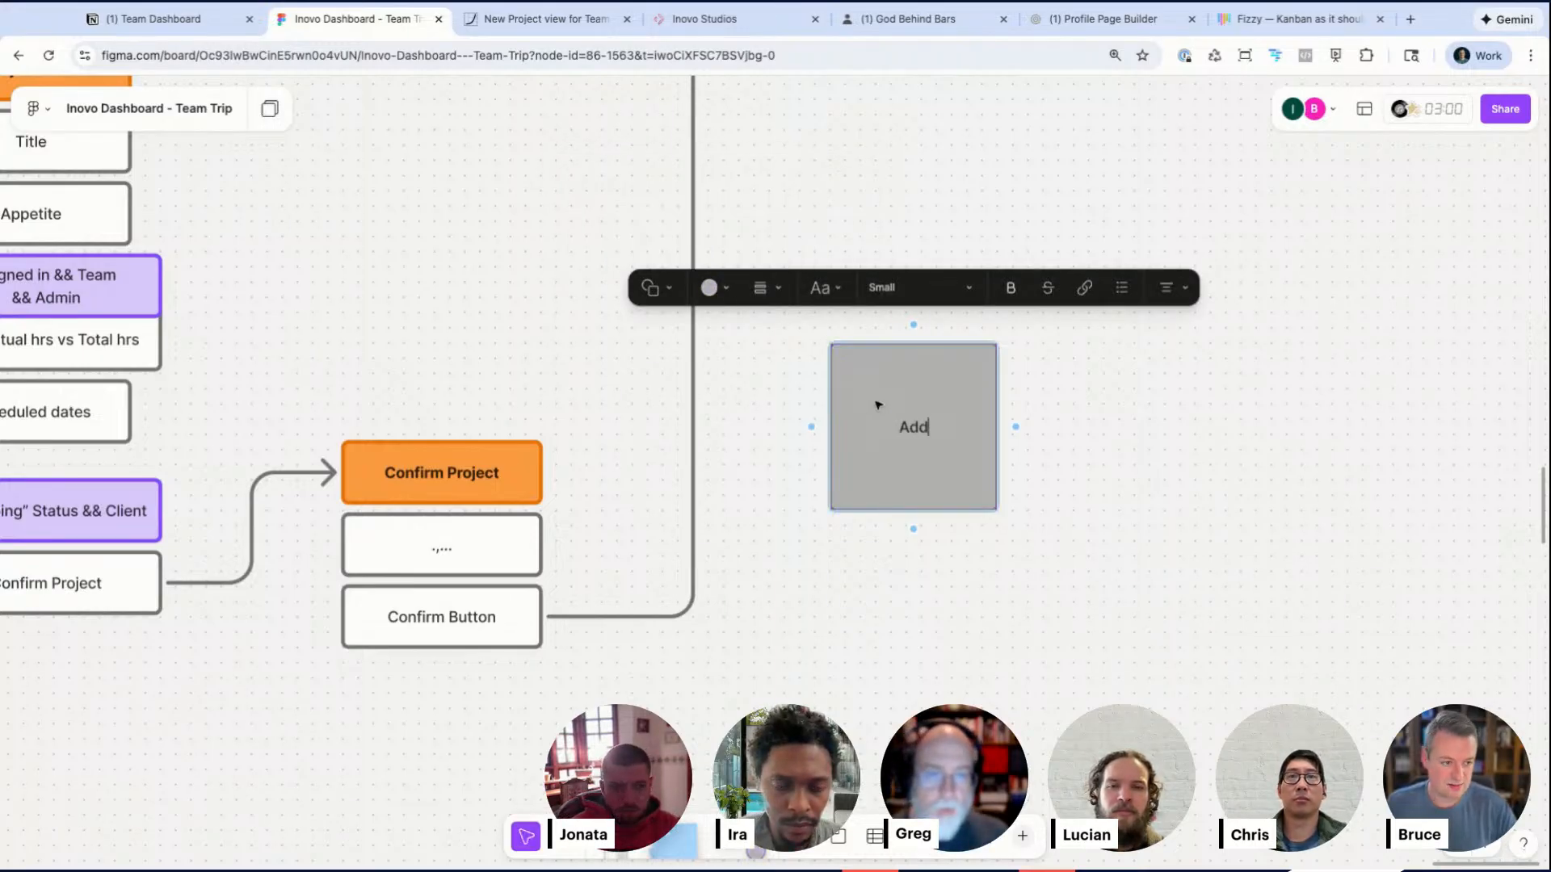
type("s notion comment “XXXX")
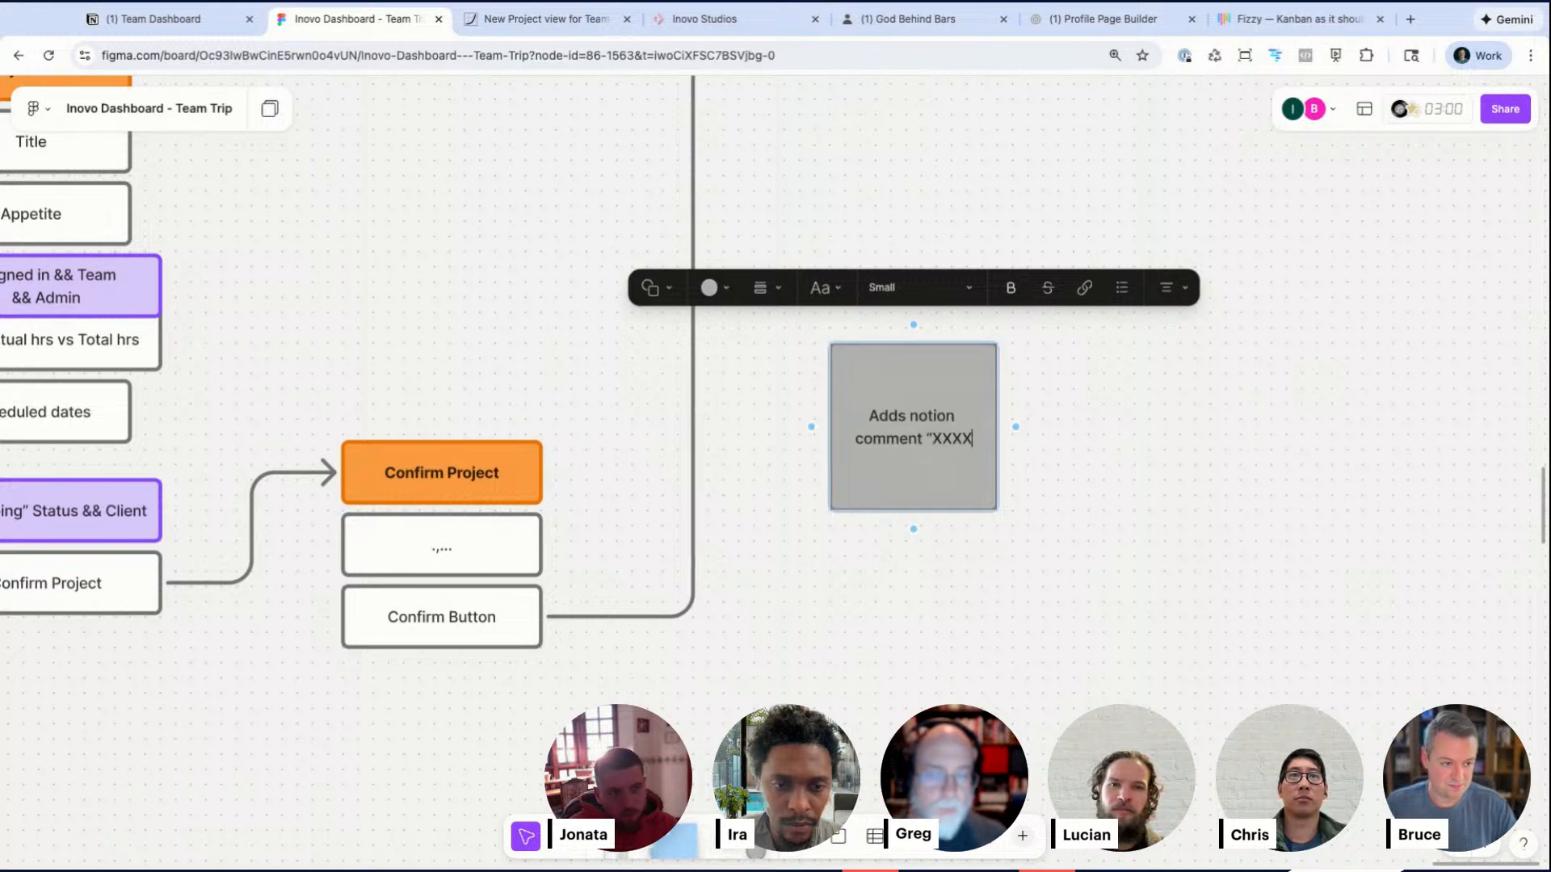
type(" \"XXXXX appr")
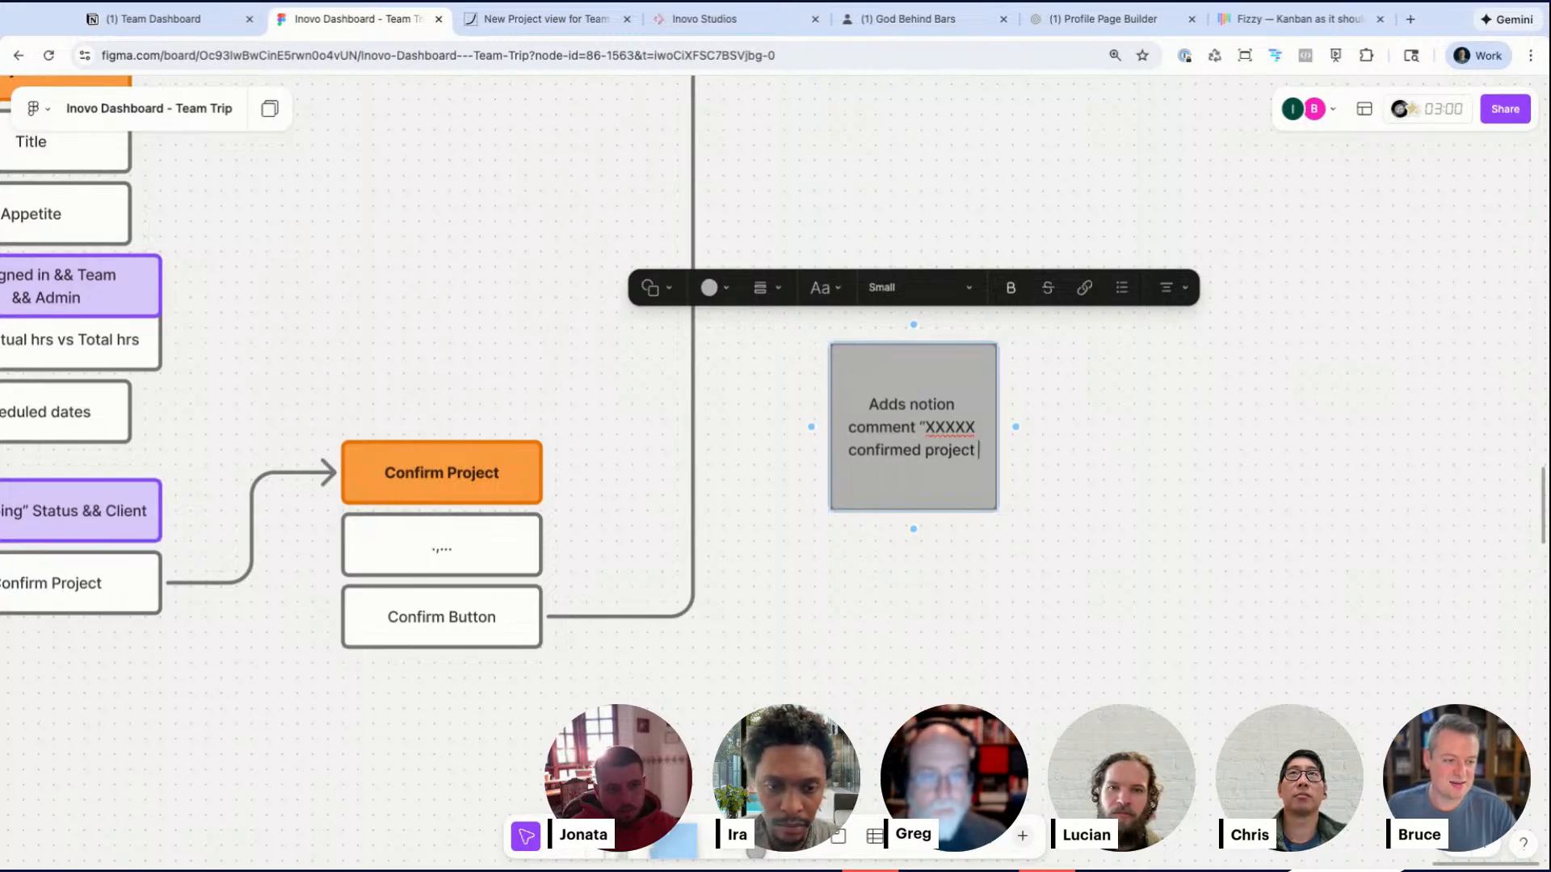
type("on YYYY Date”")
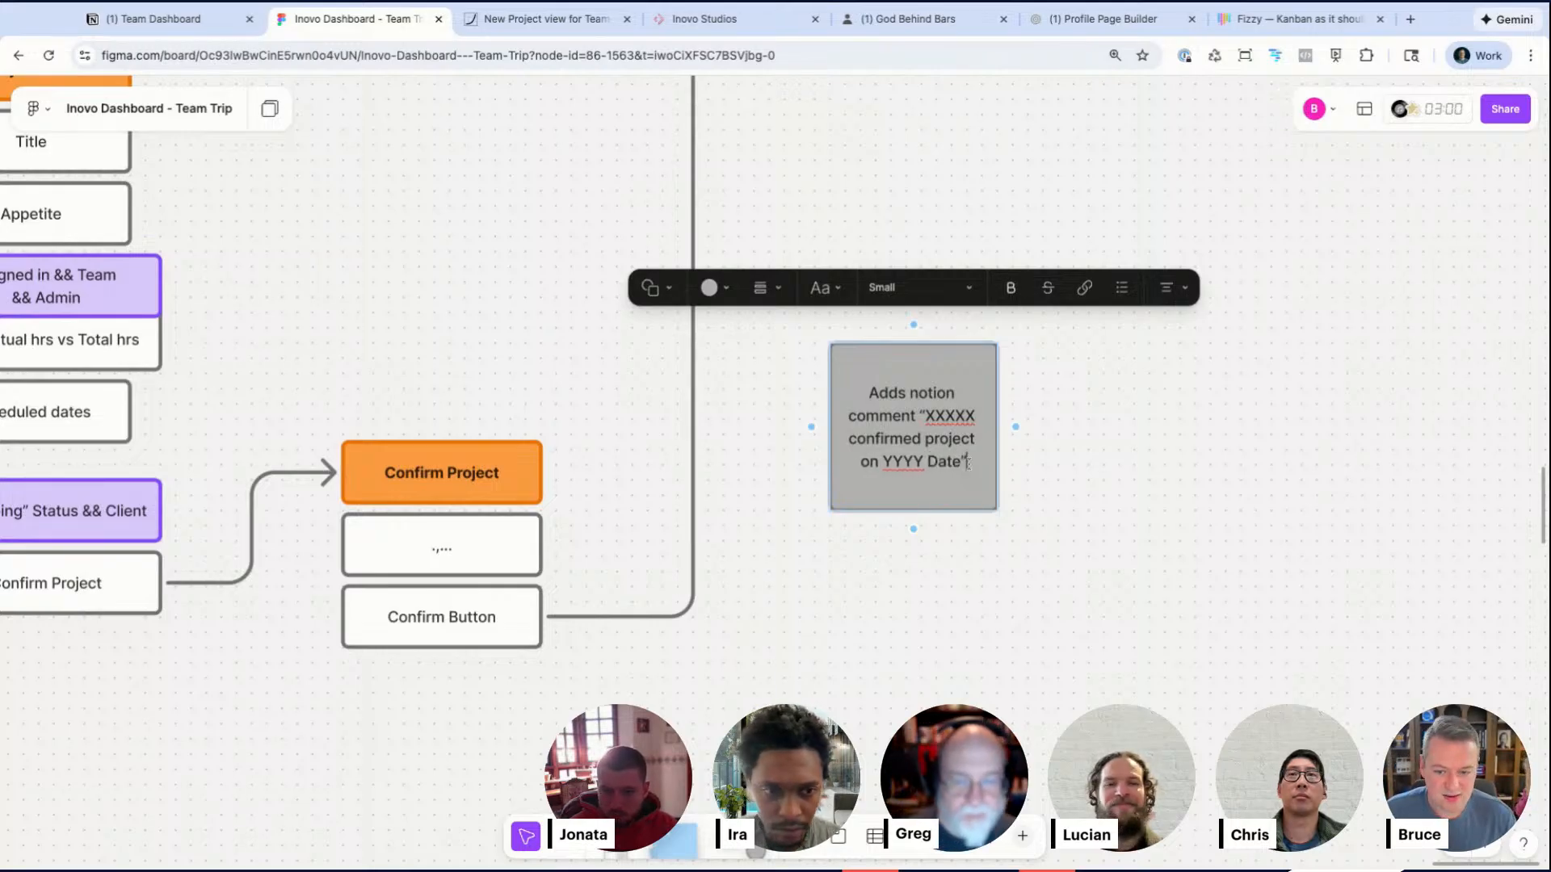
left_click(1042, 517)
Step: Move the sticky note onto the return connector line above the Confirm Button box
left_click_drag(924, 436, 696, 265)
scroll(696, 265, "left", 3)
scroll(696, 265, "up", 2)
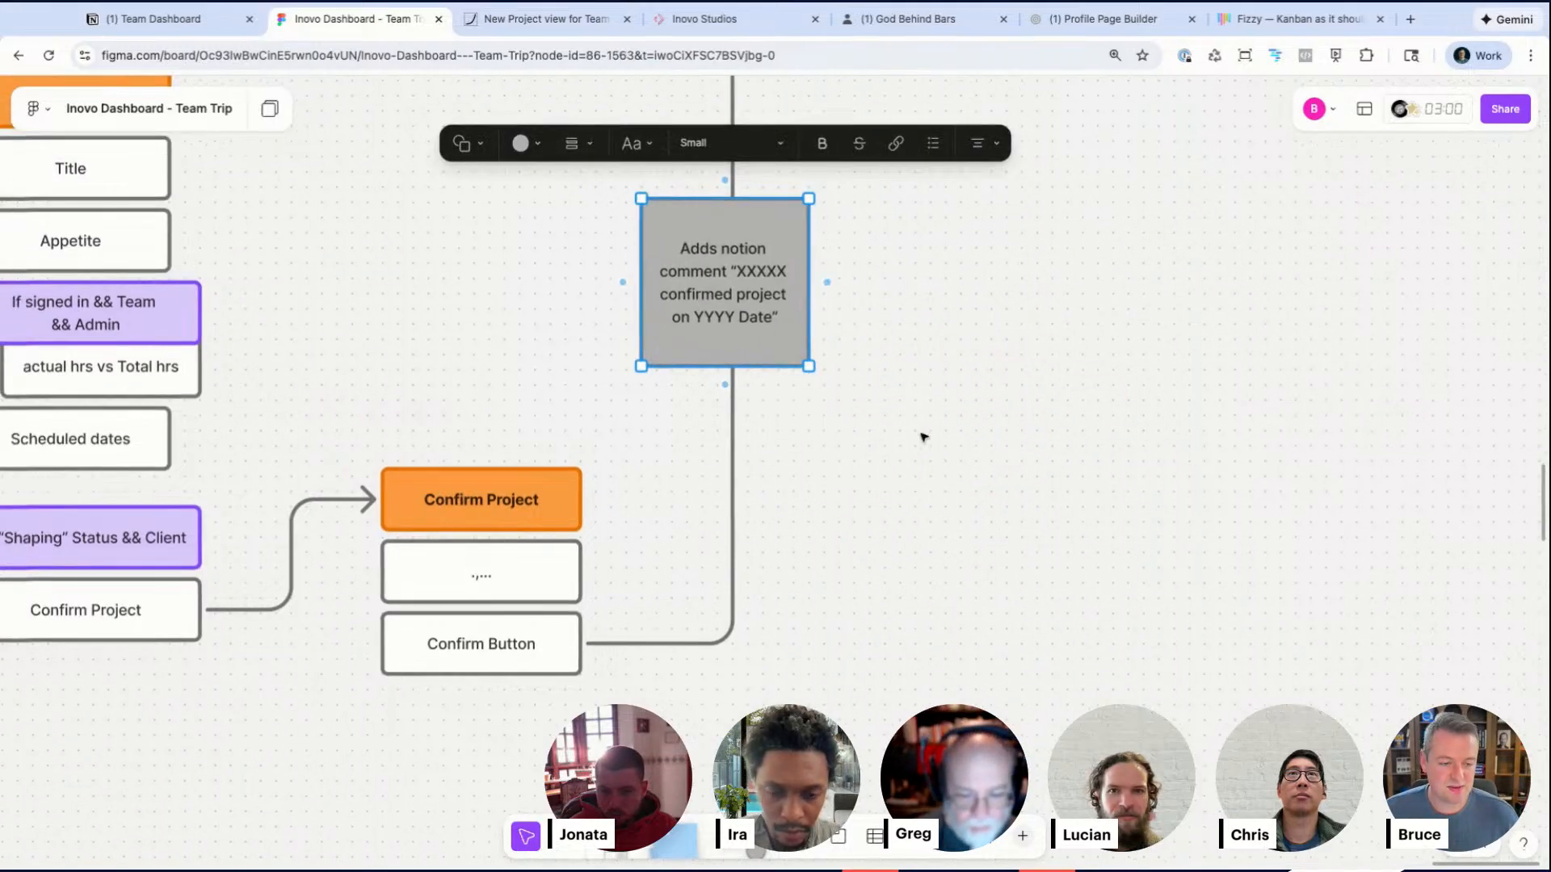
scroll(922, 400, "left", 2)
scroll(920, 399, "down", 3)
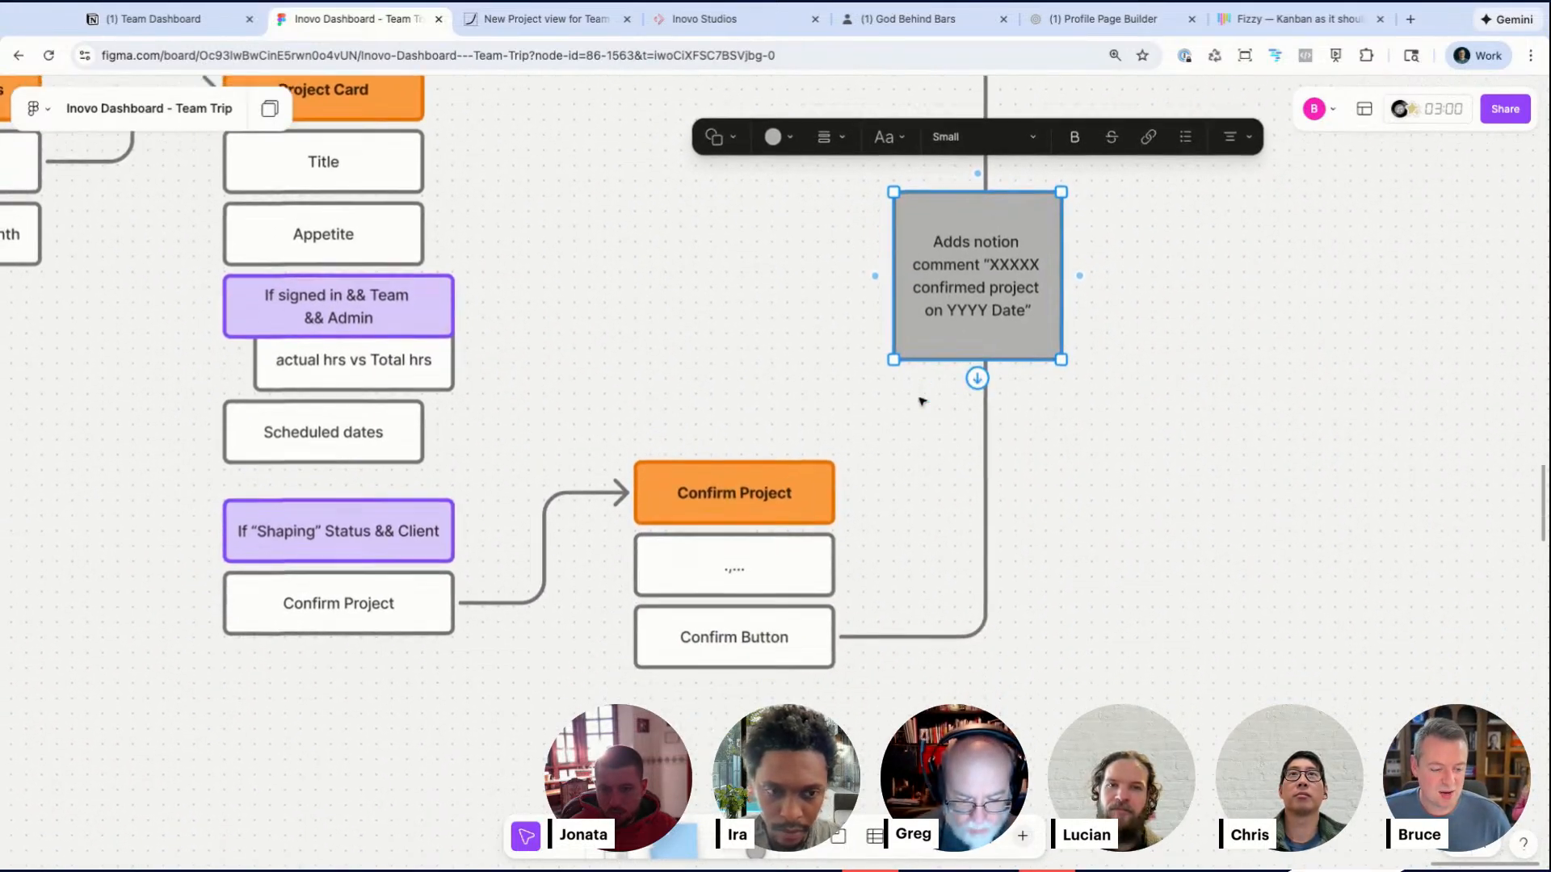
Step: Widen the sticky note so its text fits on fewer lines
left_click(731, 558)
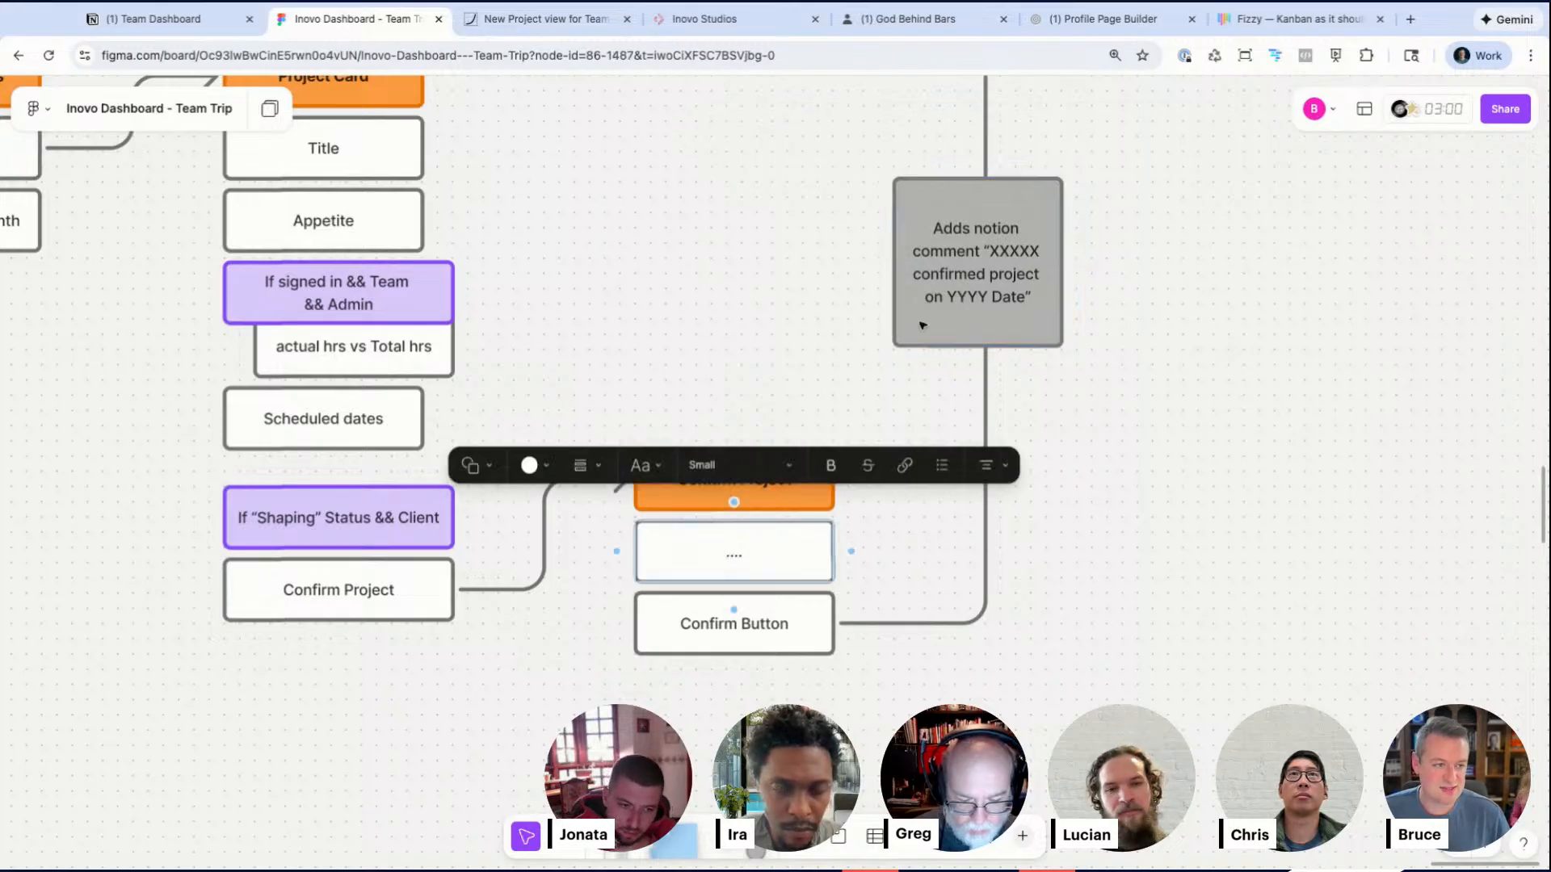
left_click(1000, 430)
left_click(1024, 325)
left_click_drag(1061, 348, 1092, 315)
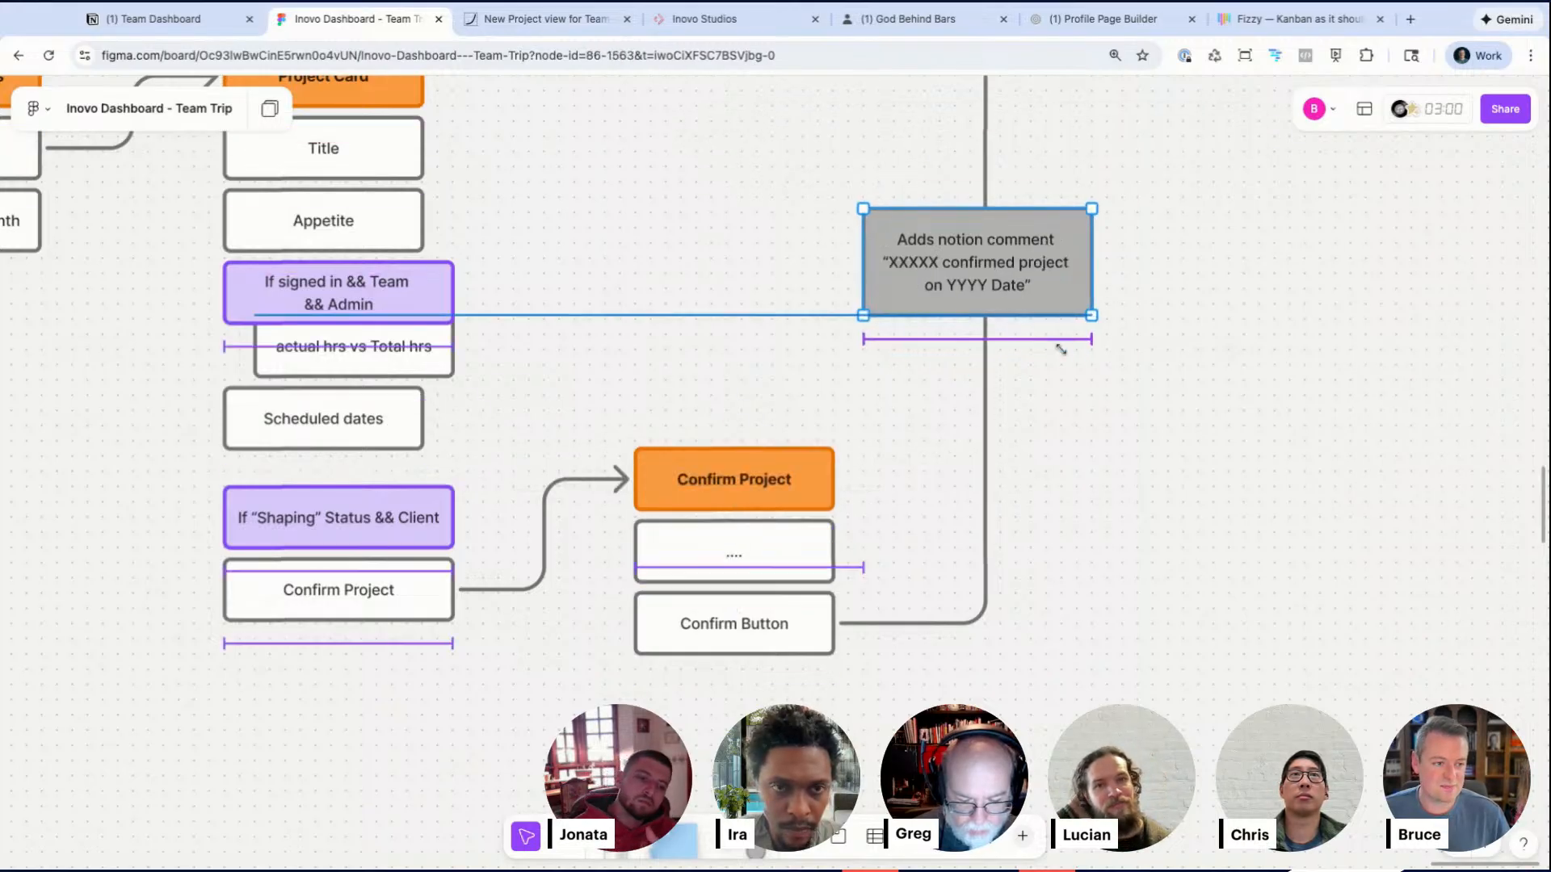
Step: Duplicate the sticky note below itself, write "update notion status" on the copy, and shrink its height to one line
left_click_drag(962, 265, 962, 397)
double_click(962, 397)
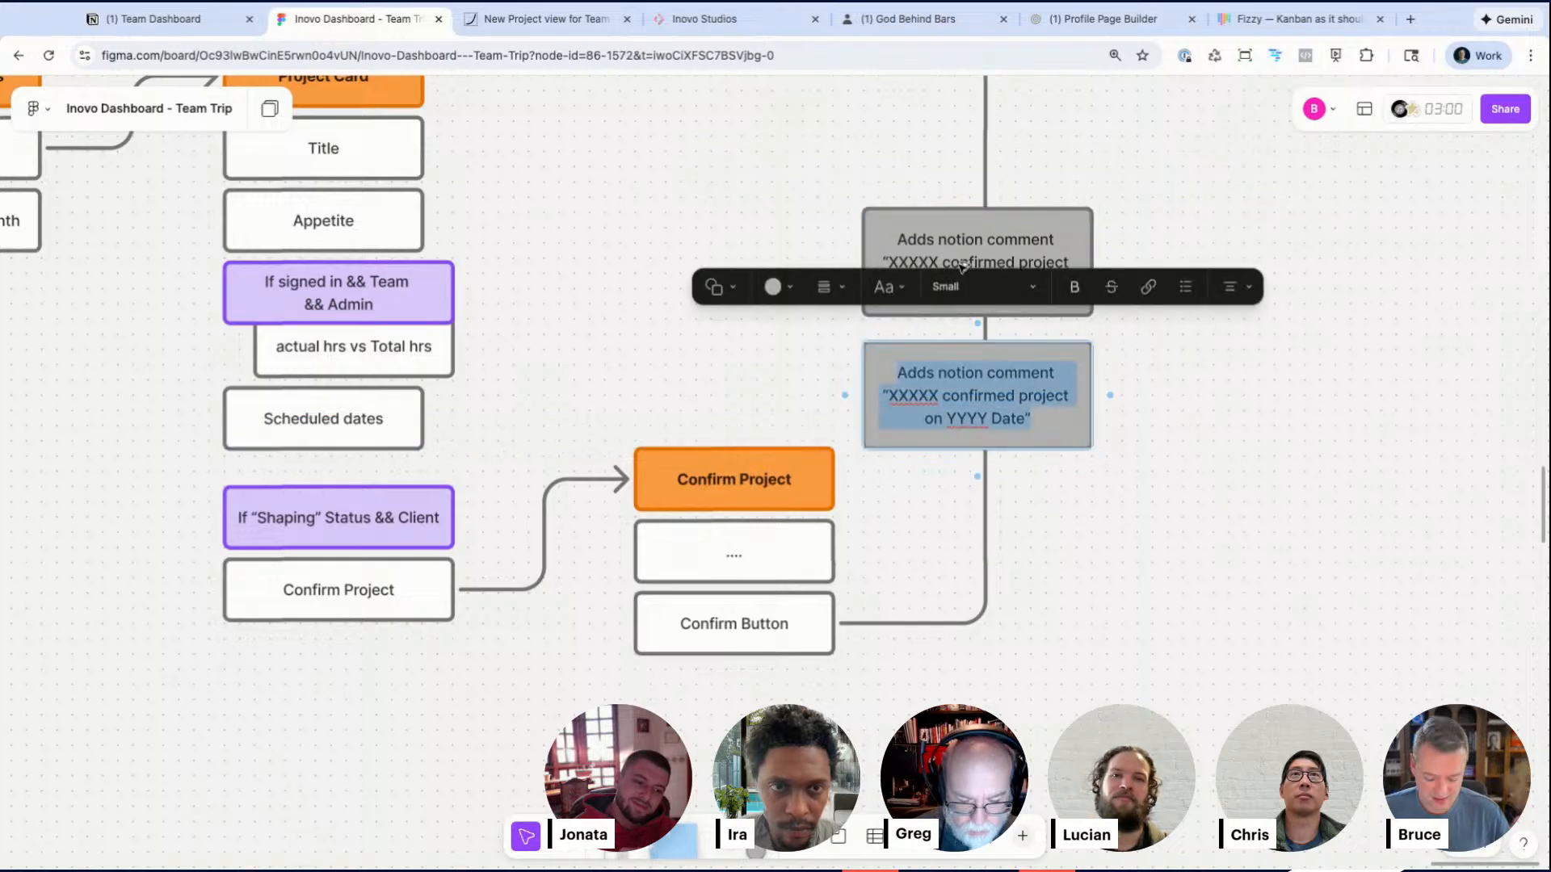
type("update notion status")
key("Escape")
left_click_drag(1090, 448, 1090, 389)
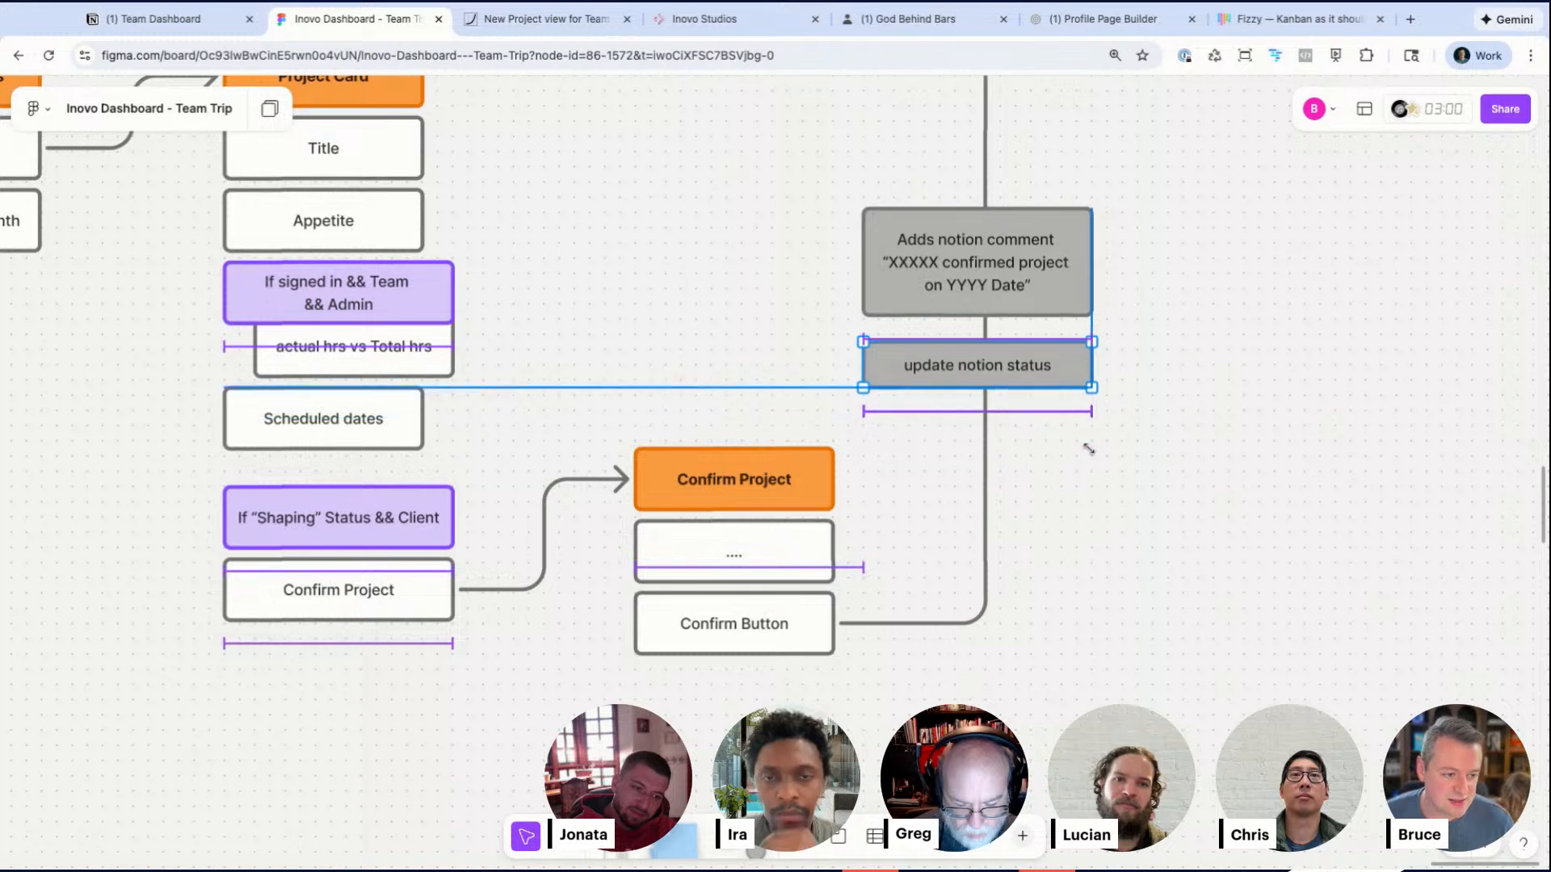
scroll(1088, 394, "down", 5)
scroll(1088, 394, "up", 1)
scroll(1089, 448, "up", 1)
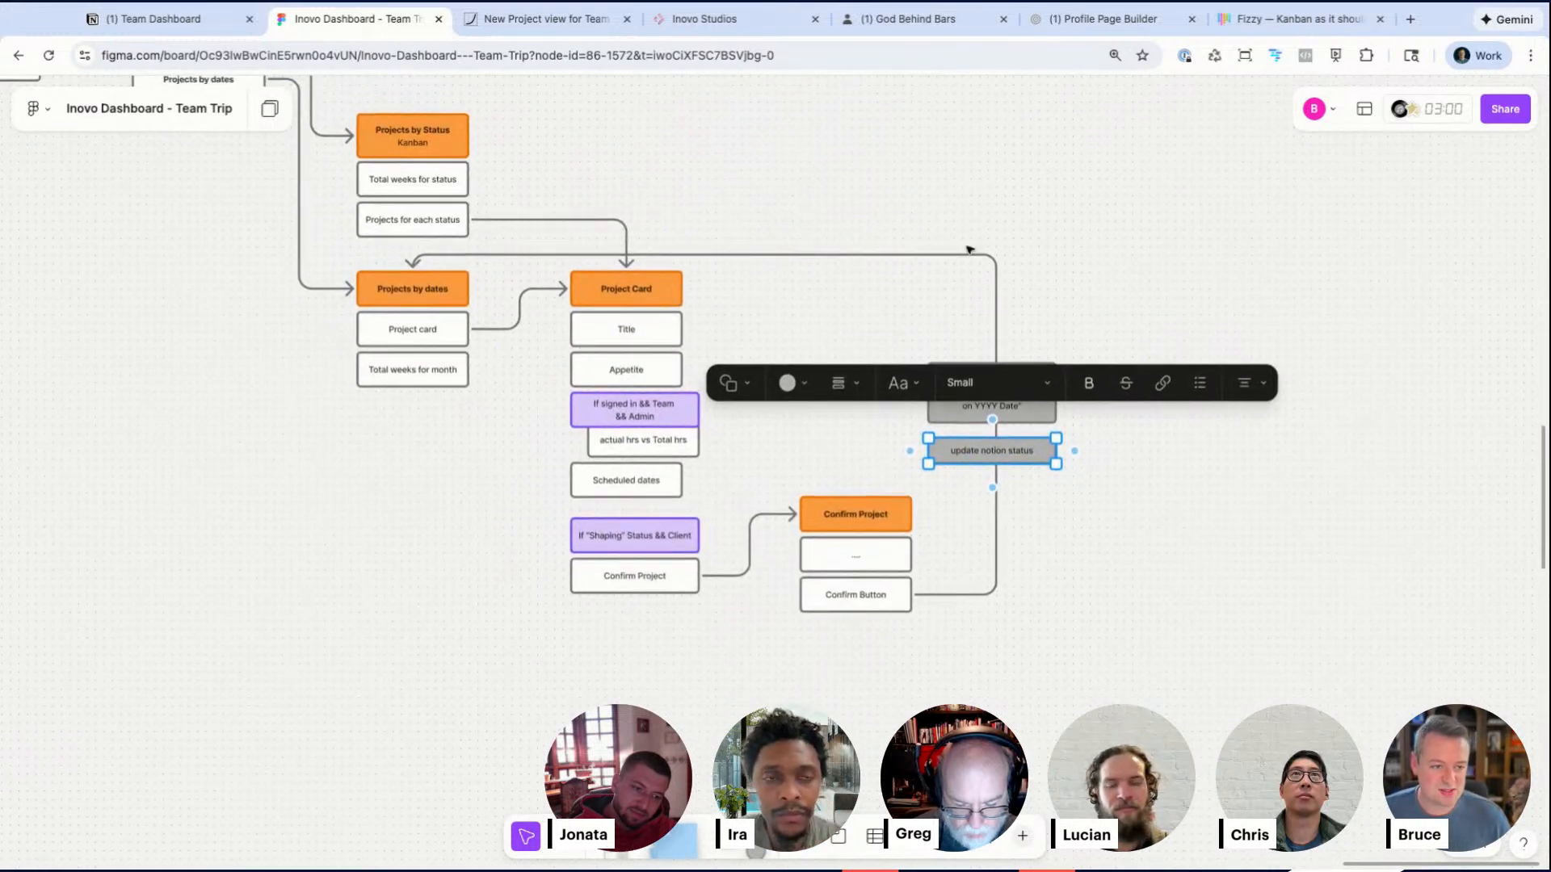
left_click(549, 647)
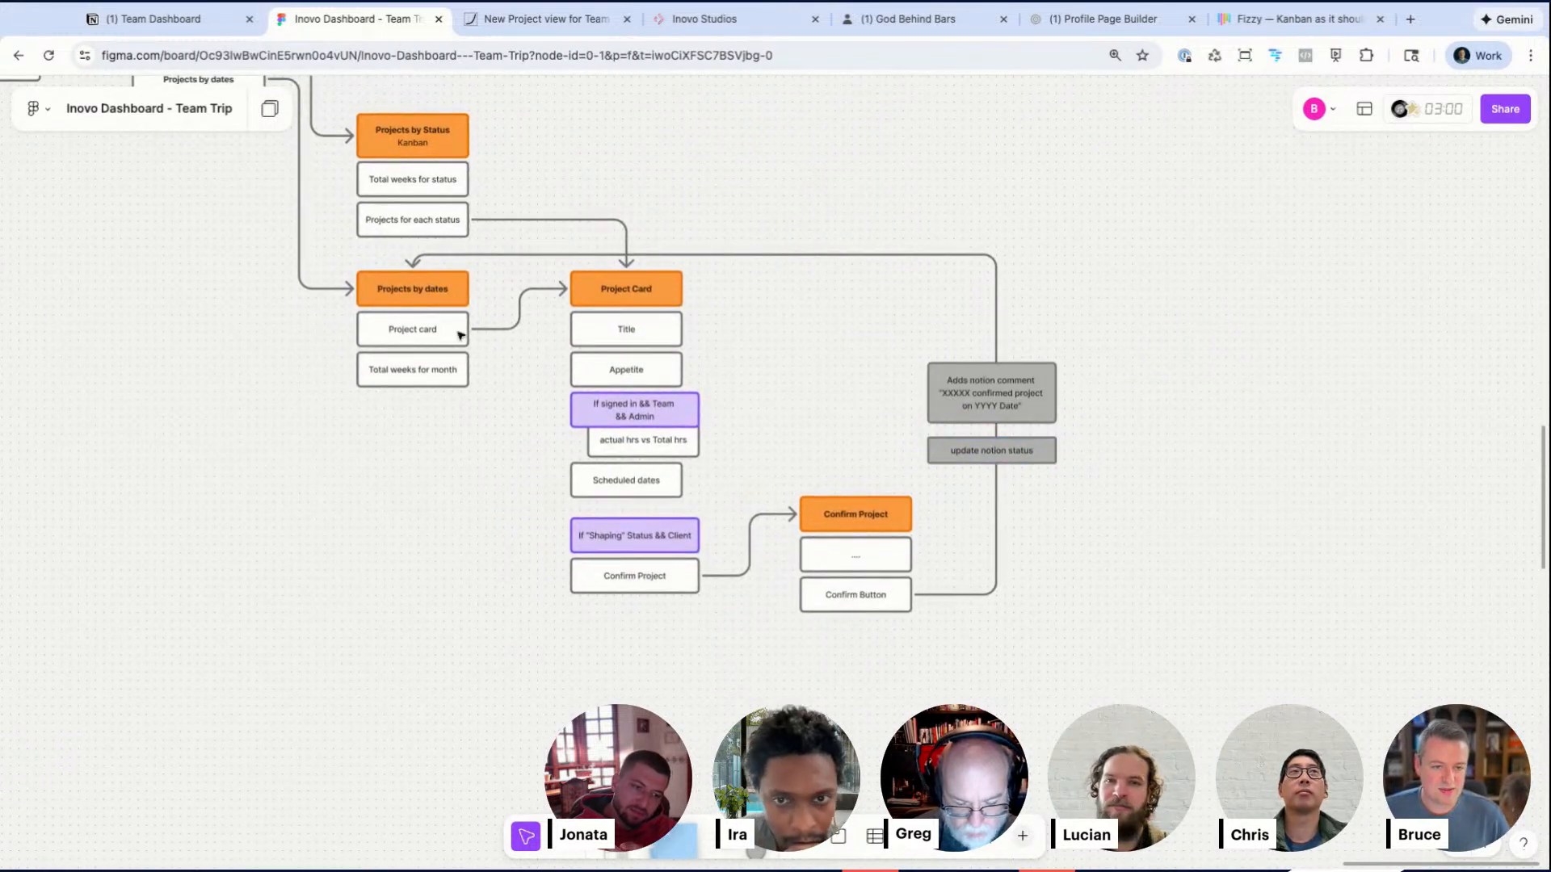
Step: Switch to the project task grid and add tasks "send comment to notion" and "change status in notion" under Confirm Process
left_click(546, 19)
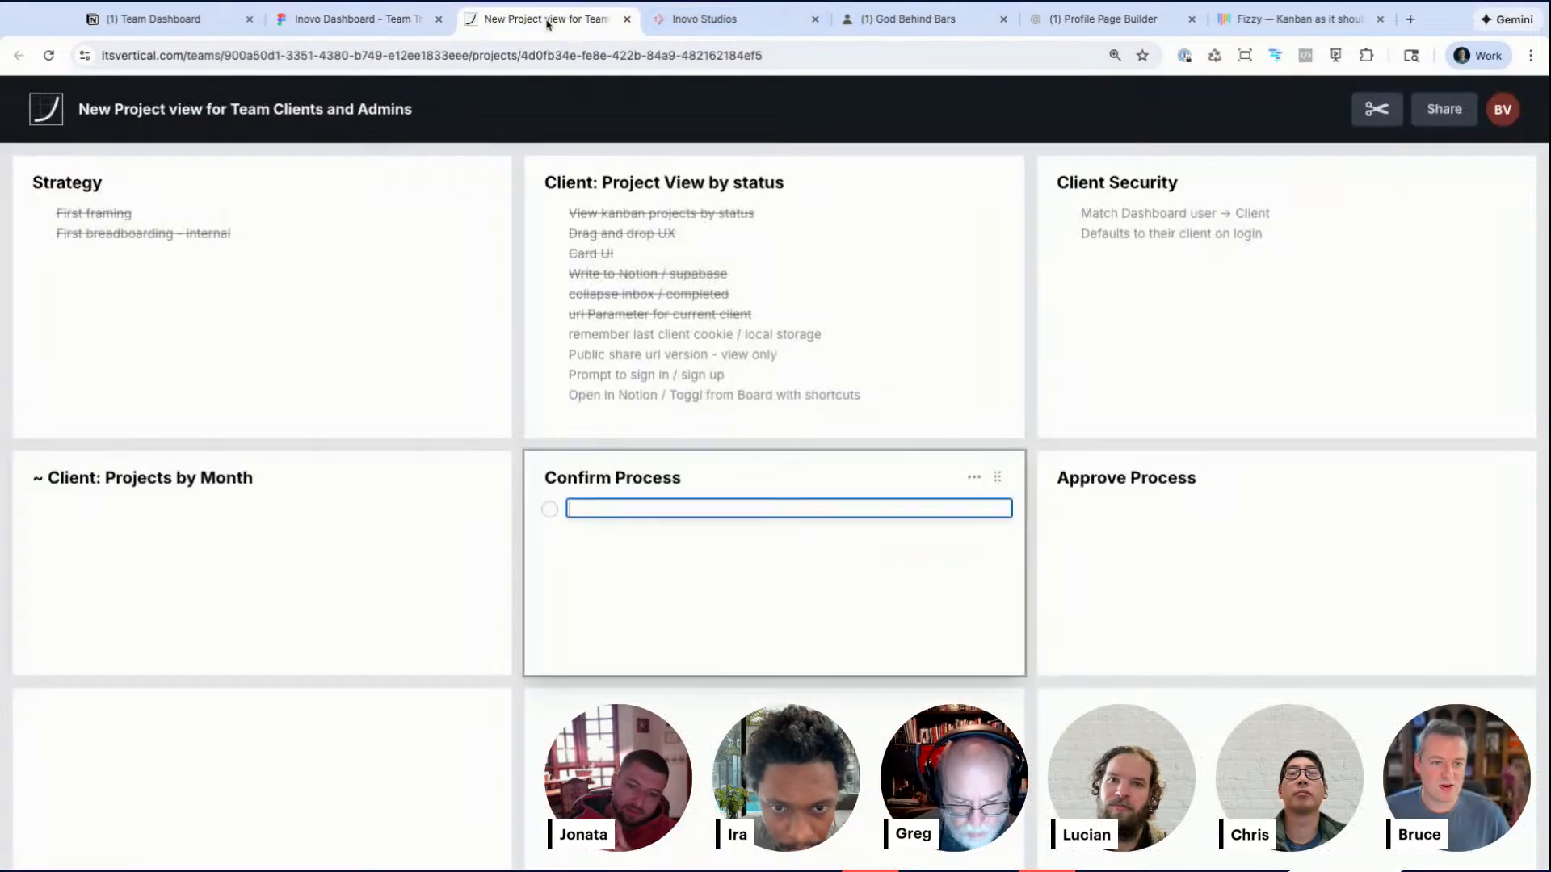
left_click(586, 511)
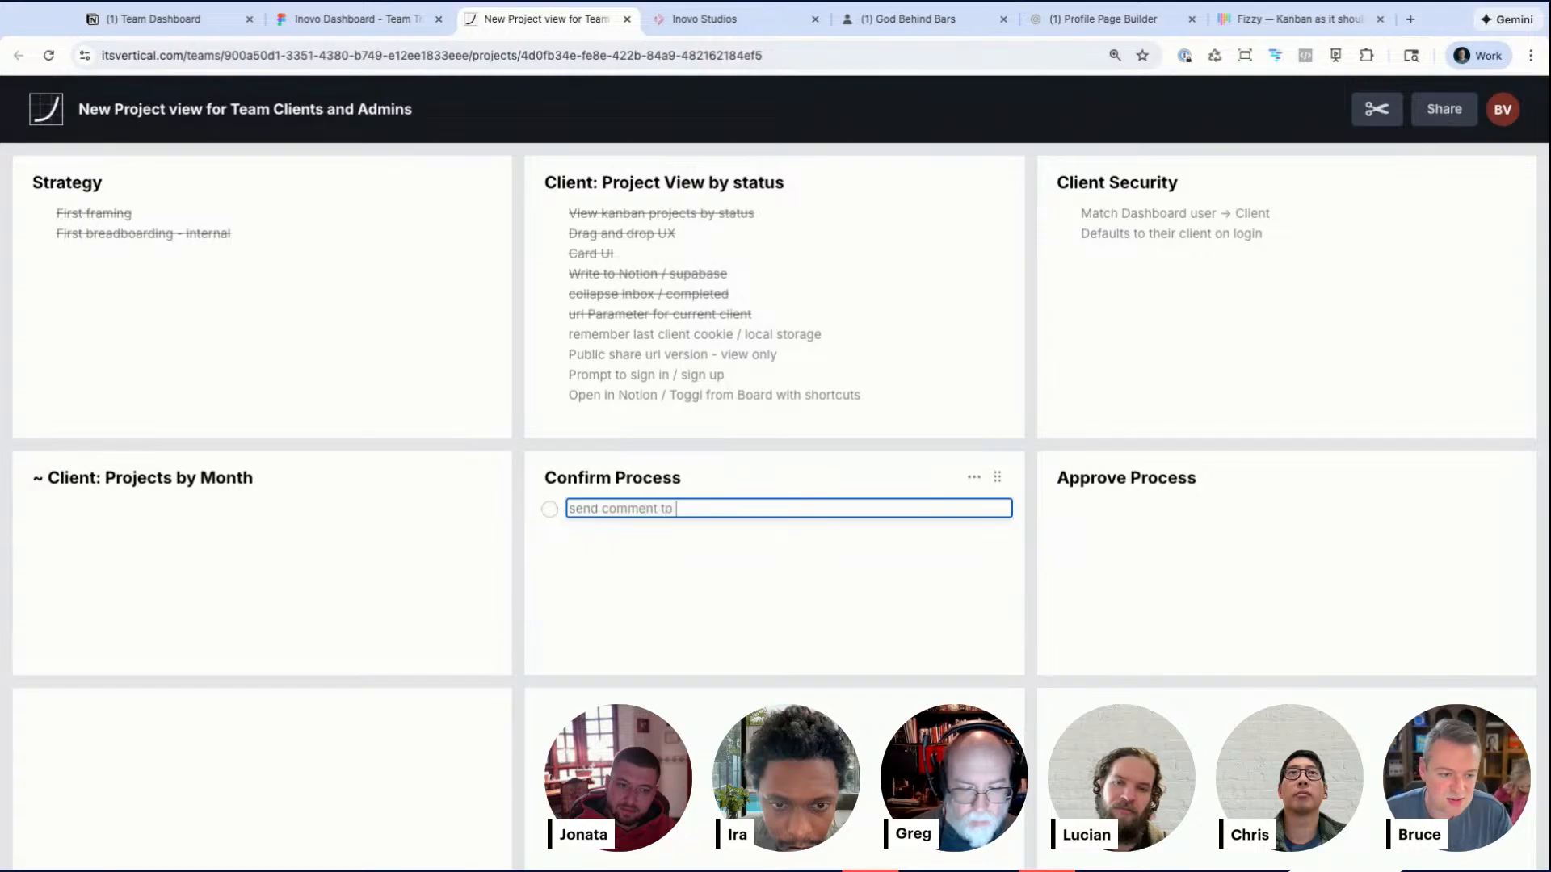
type("send comment to notion")
key("Return")
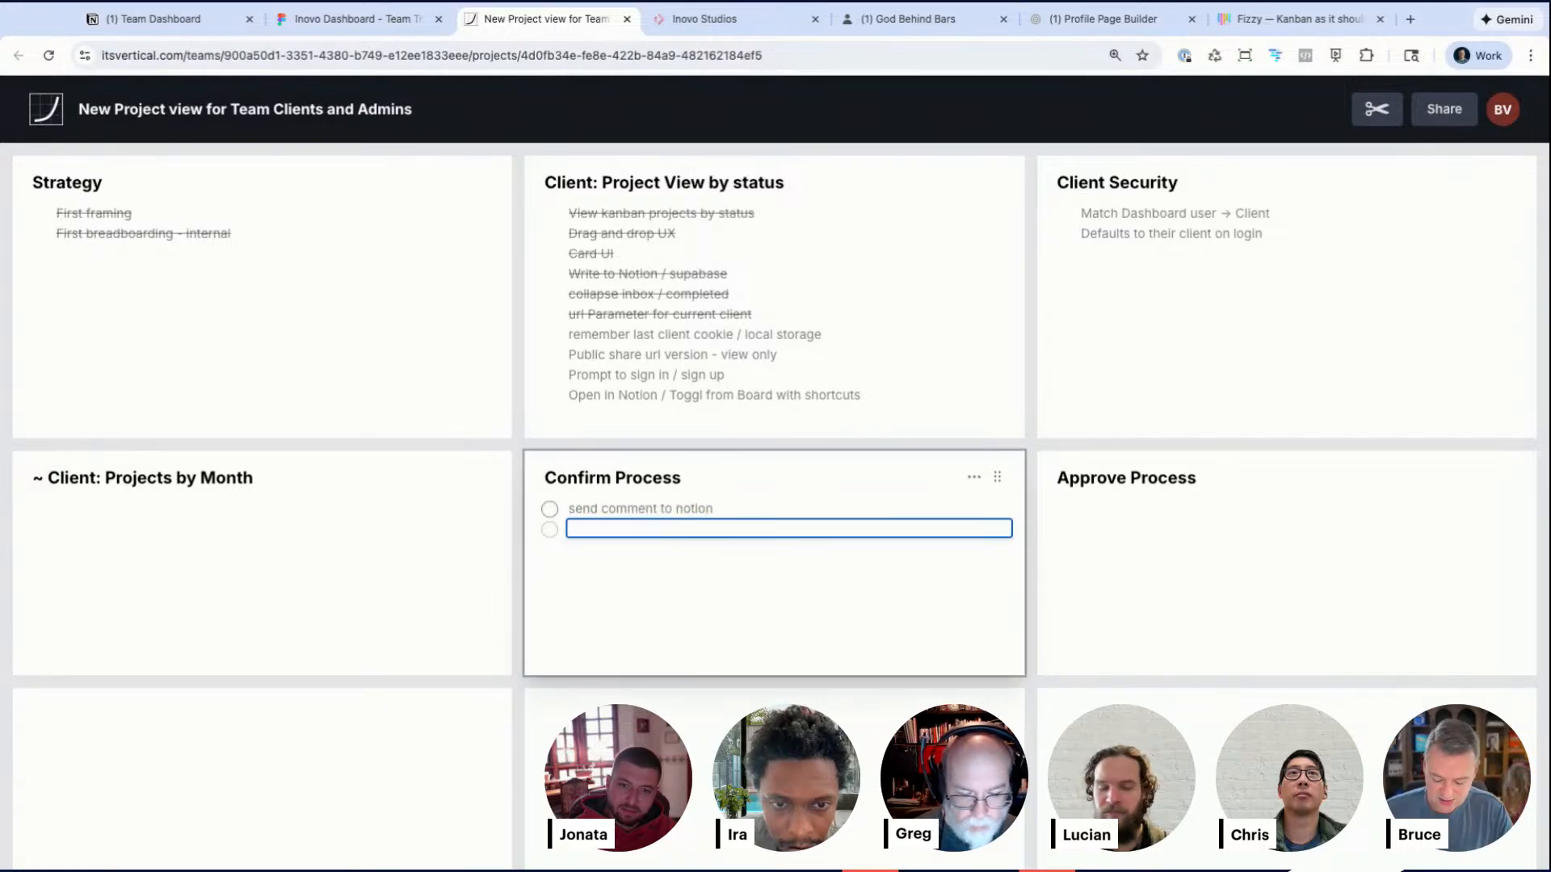
type("change status in notion")
key("Return")
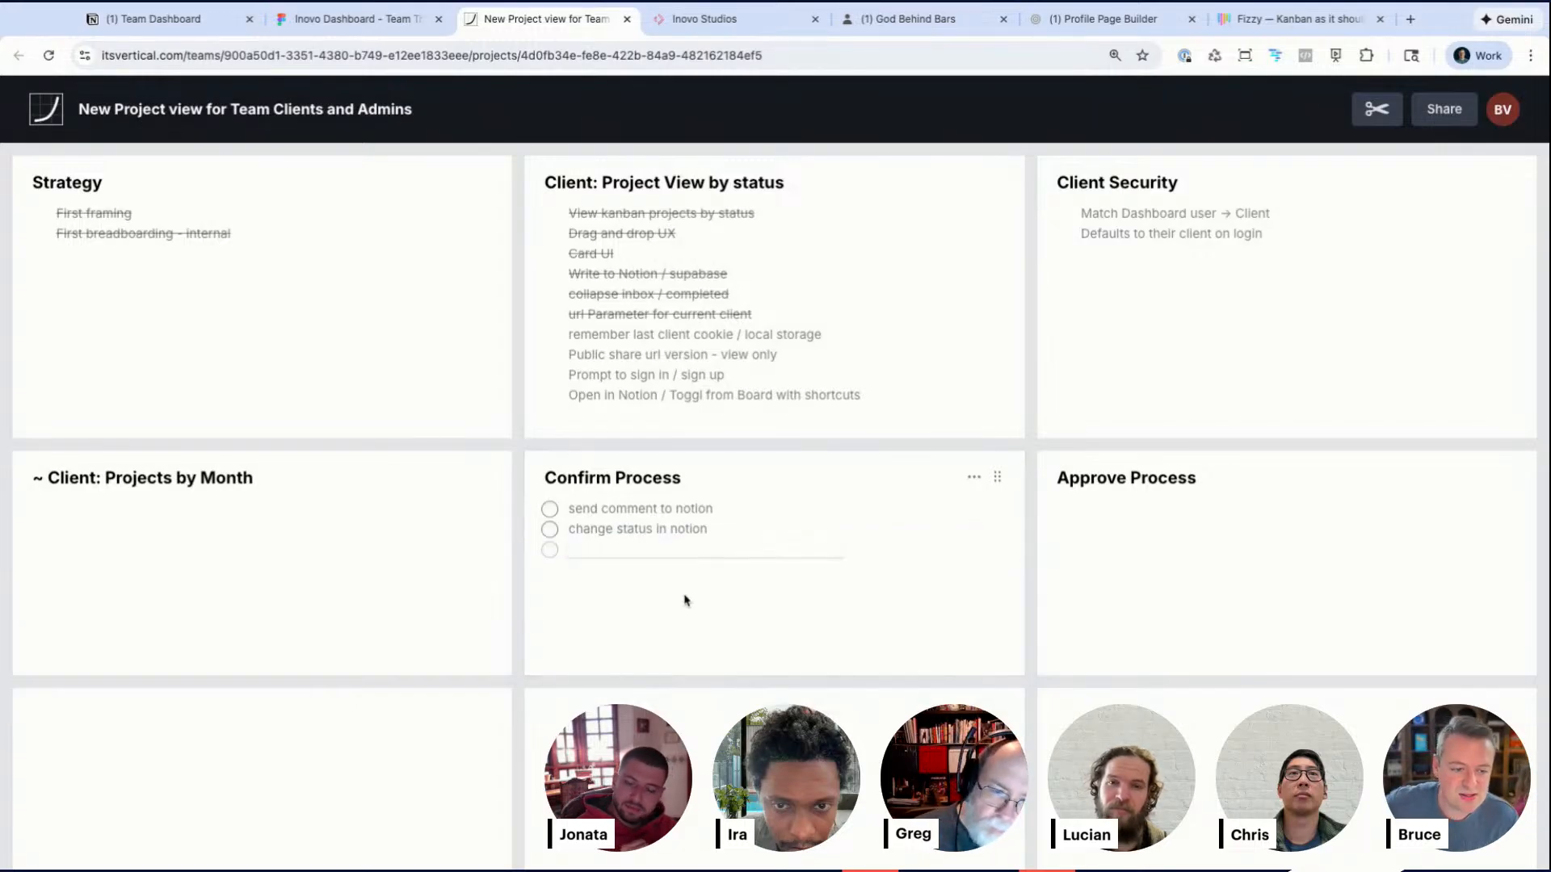
left_click(684, 599)
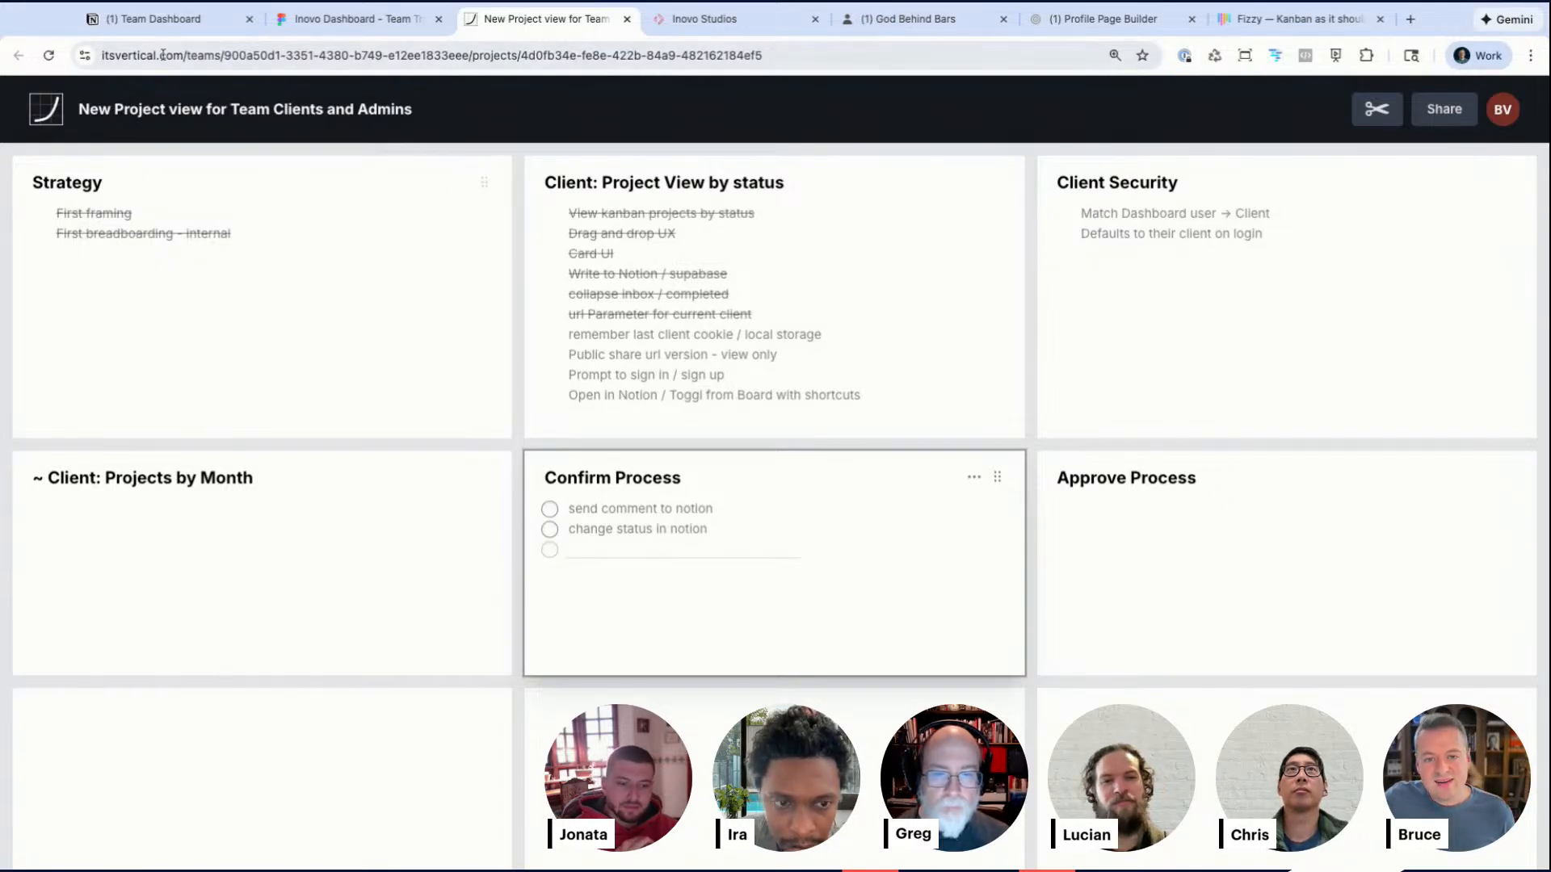
left_click(153, 19)
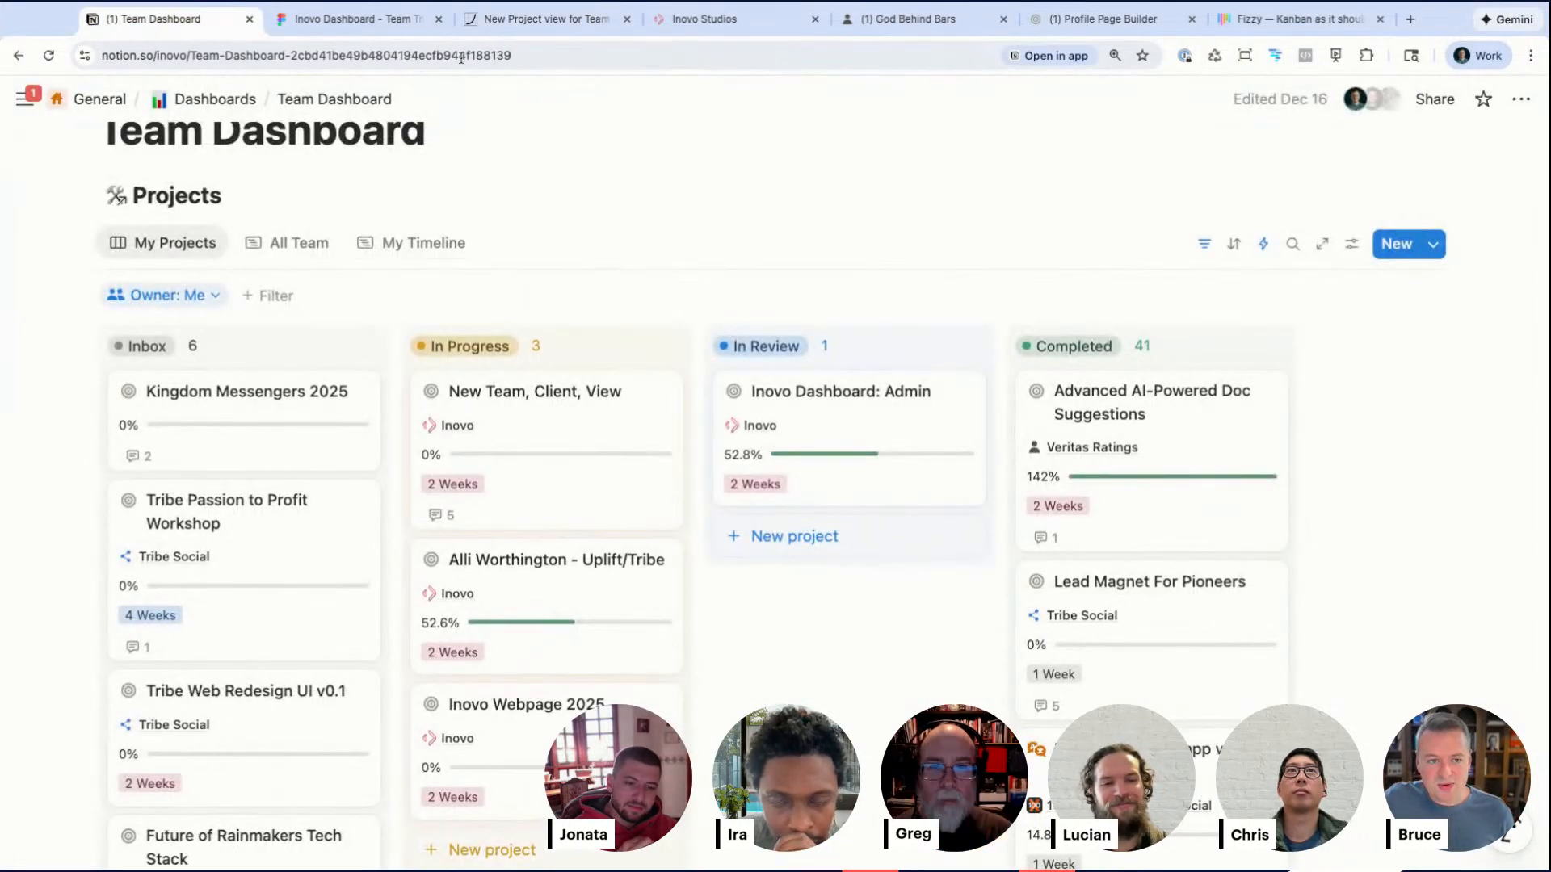
left_click(548, 20)
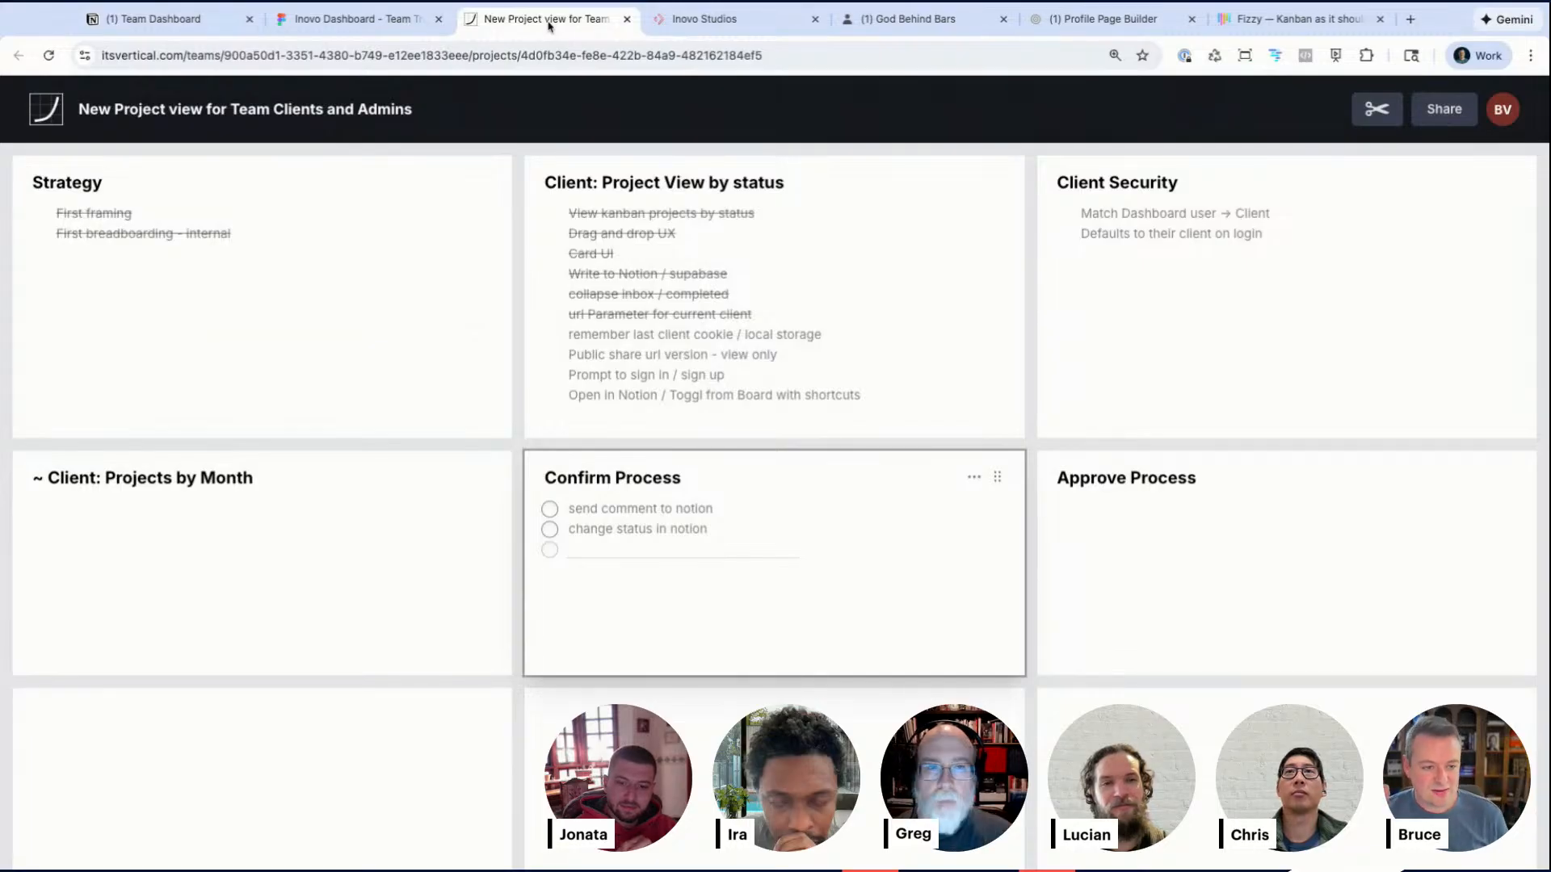
left_click(346, 29)
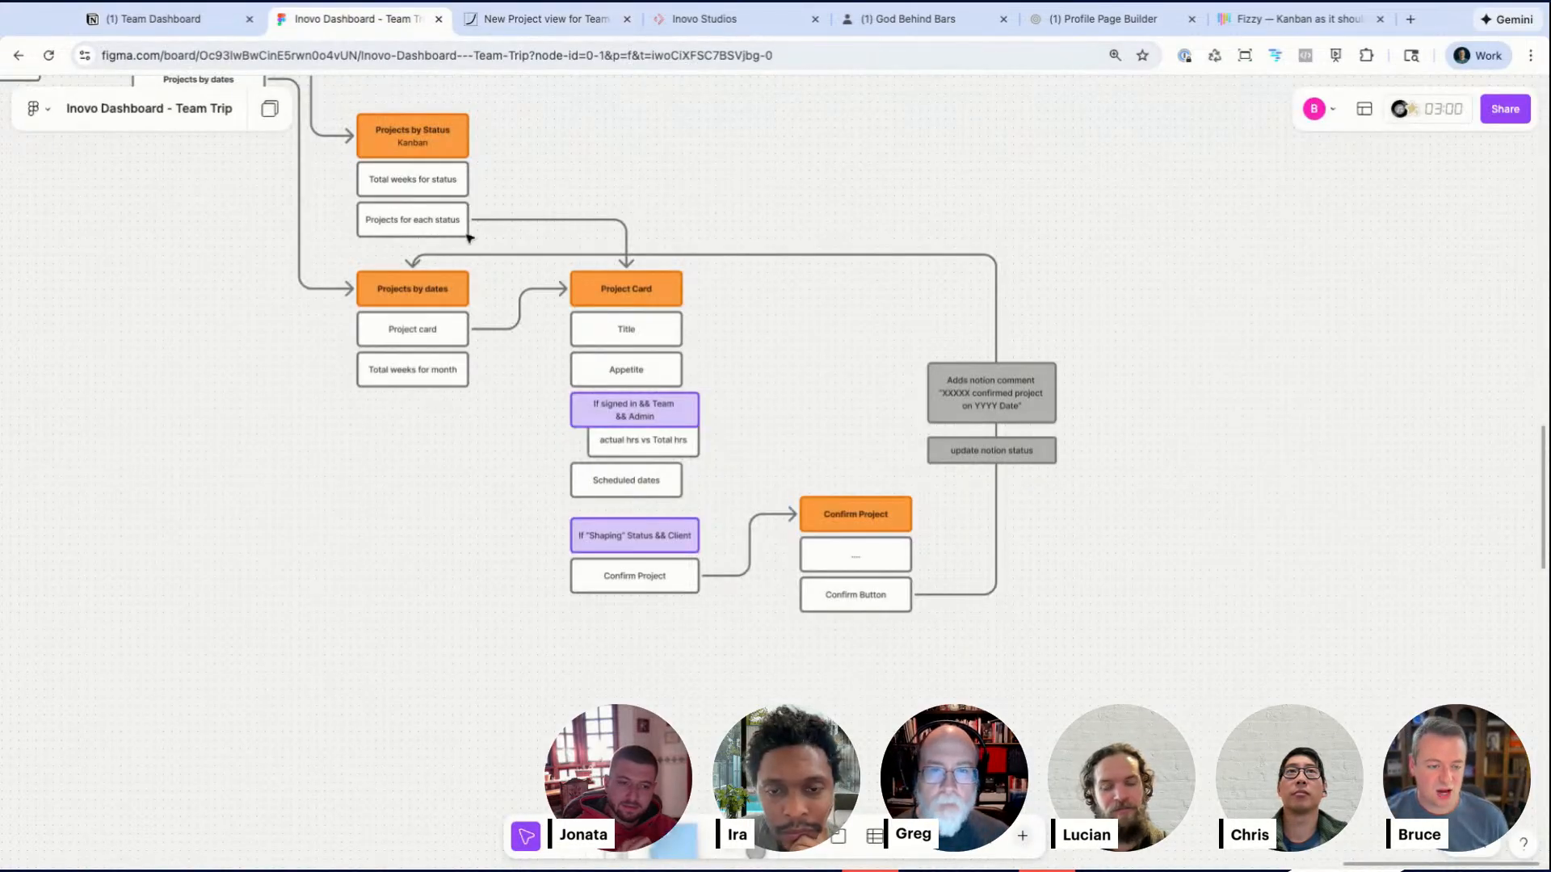
scroll(742, 524, "up", 2)
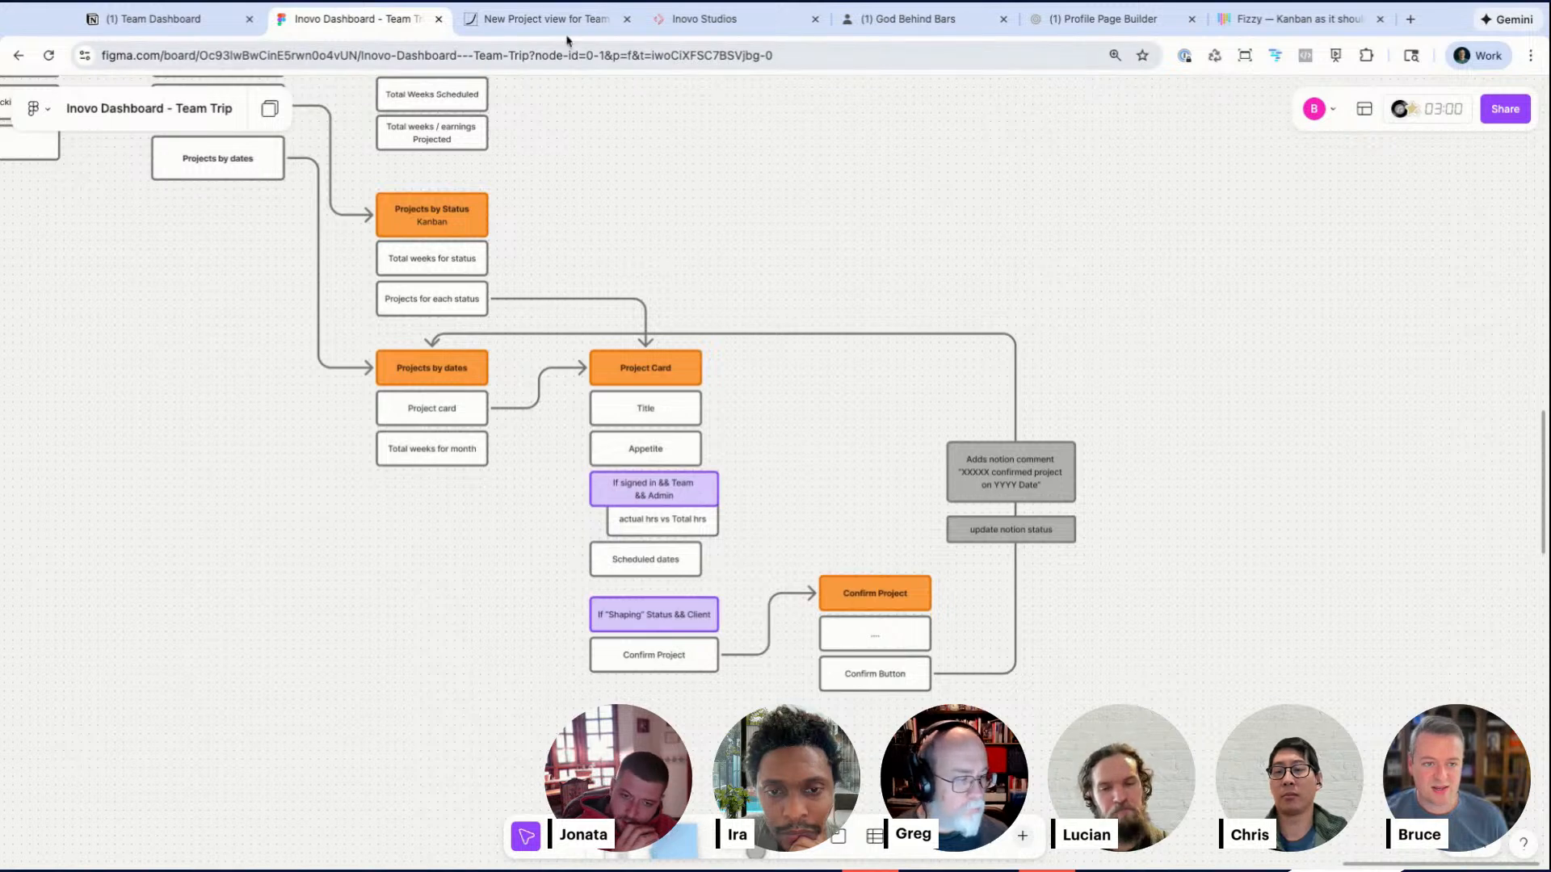
key("ctrl+Tab")
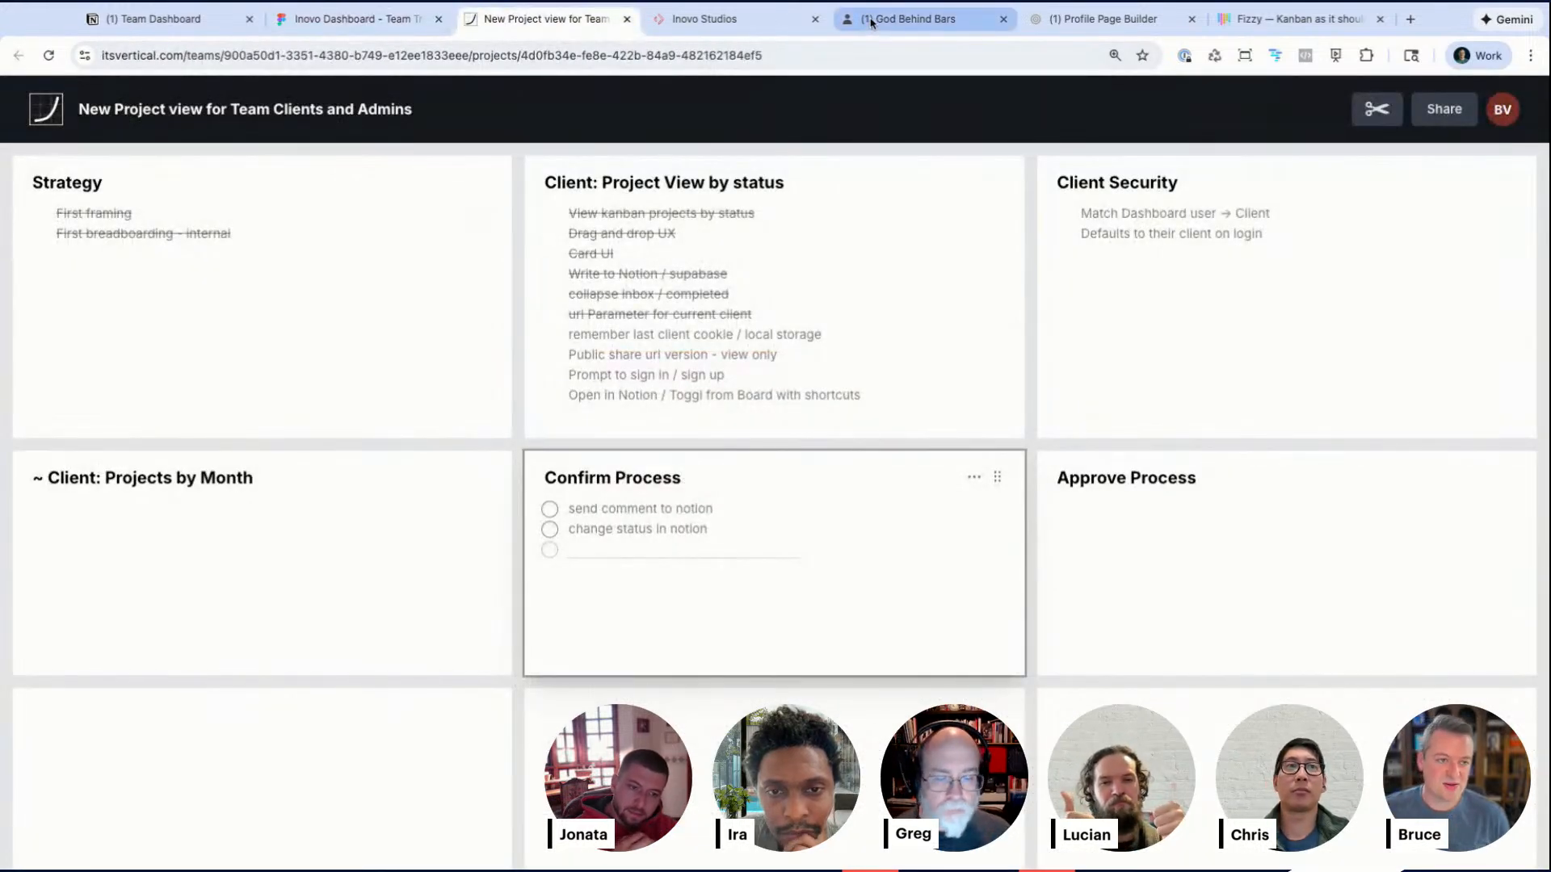
Step: Search Notion for "new", open the New Team, Client, View project page and scroll through its comments
left_click(871, 21)
key("ctrl+k")
type("new")
key("Return")
scroll(506, 421, "down", 10)
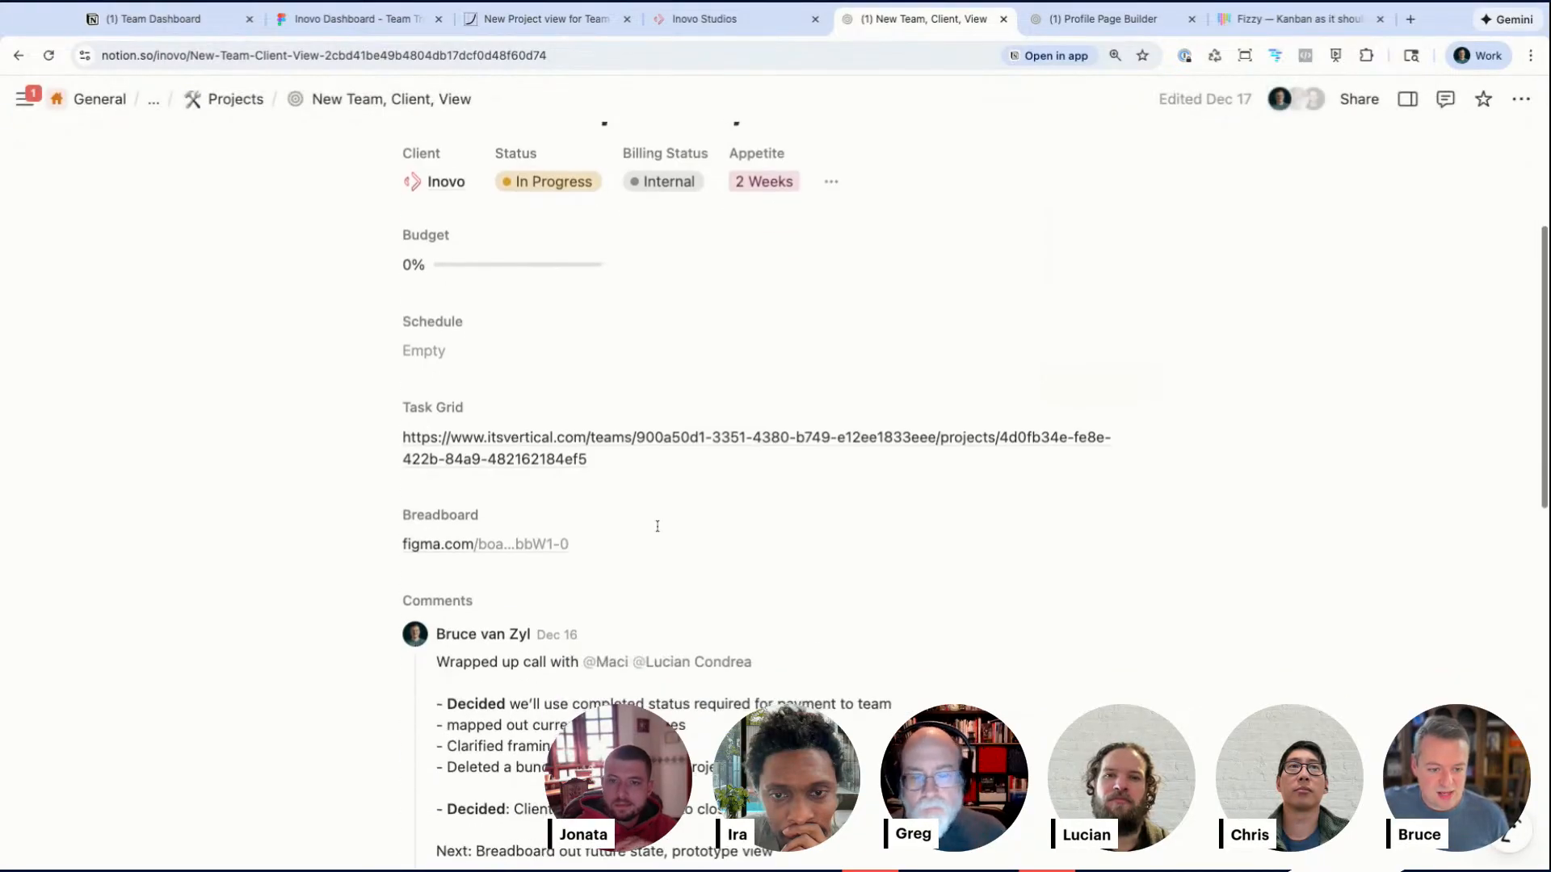
scroll(508, 526, "down", 3)
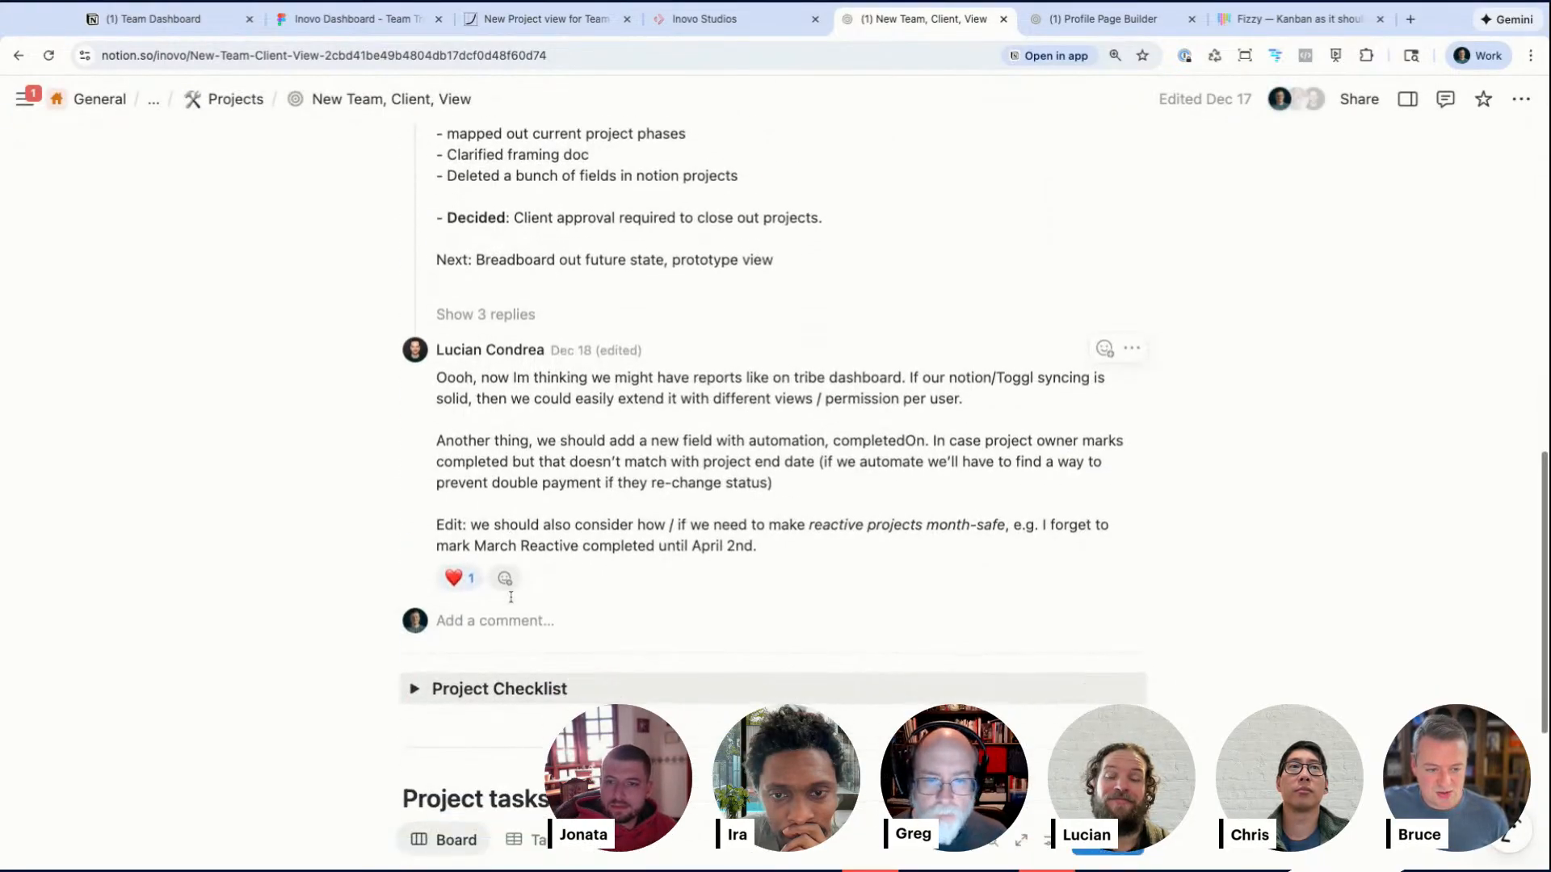
scroll(624, 519, "down", 2)
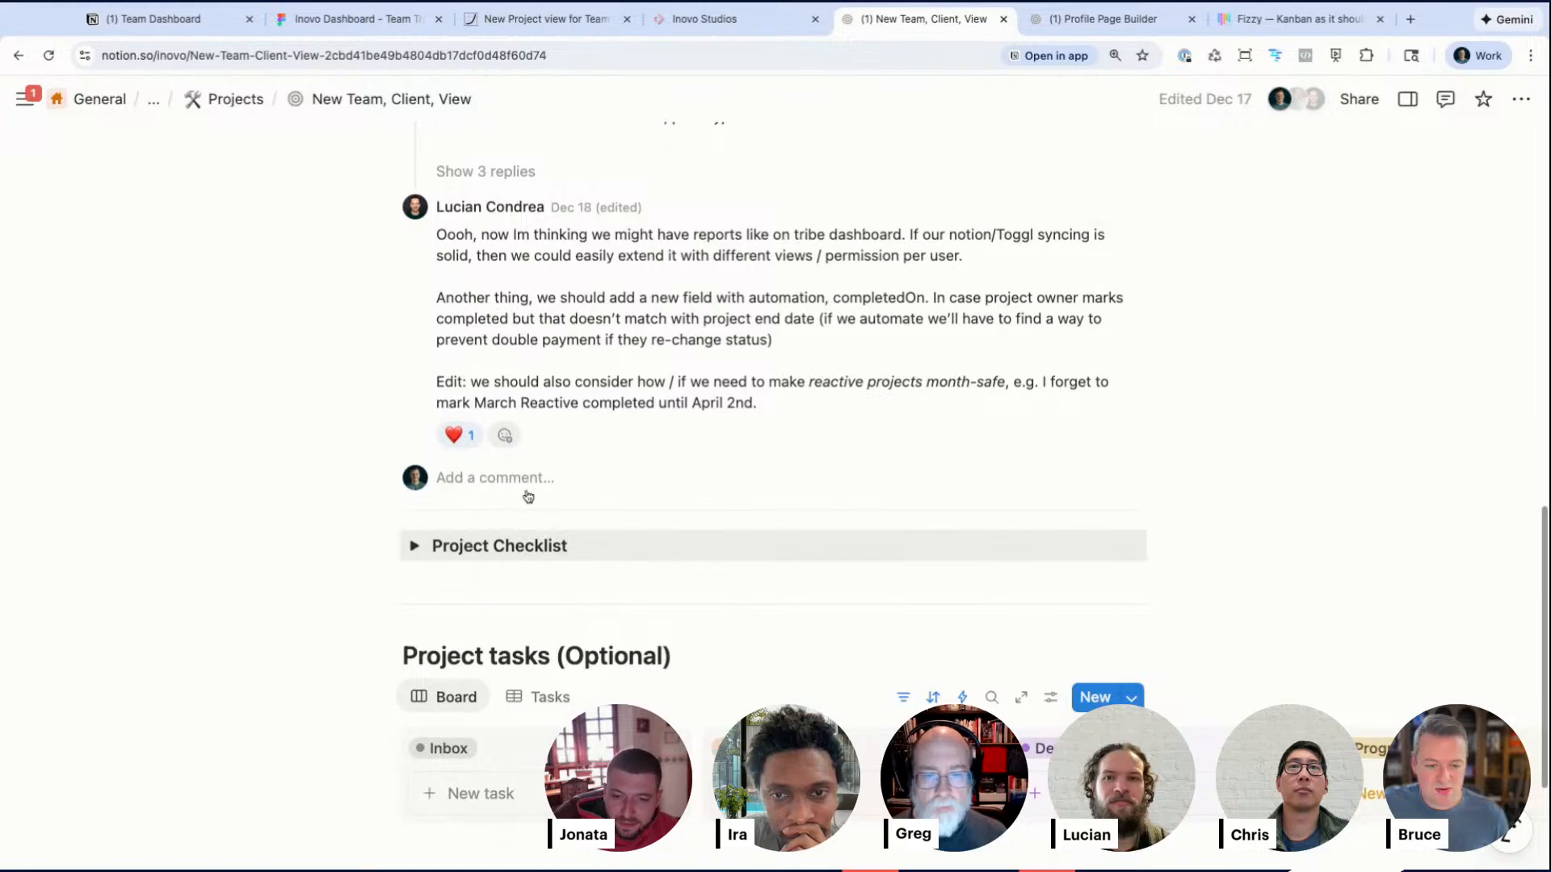